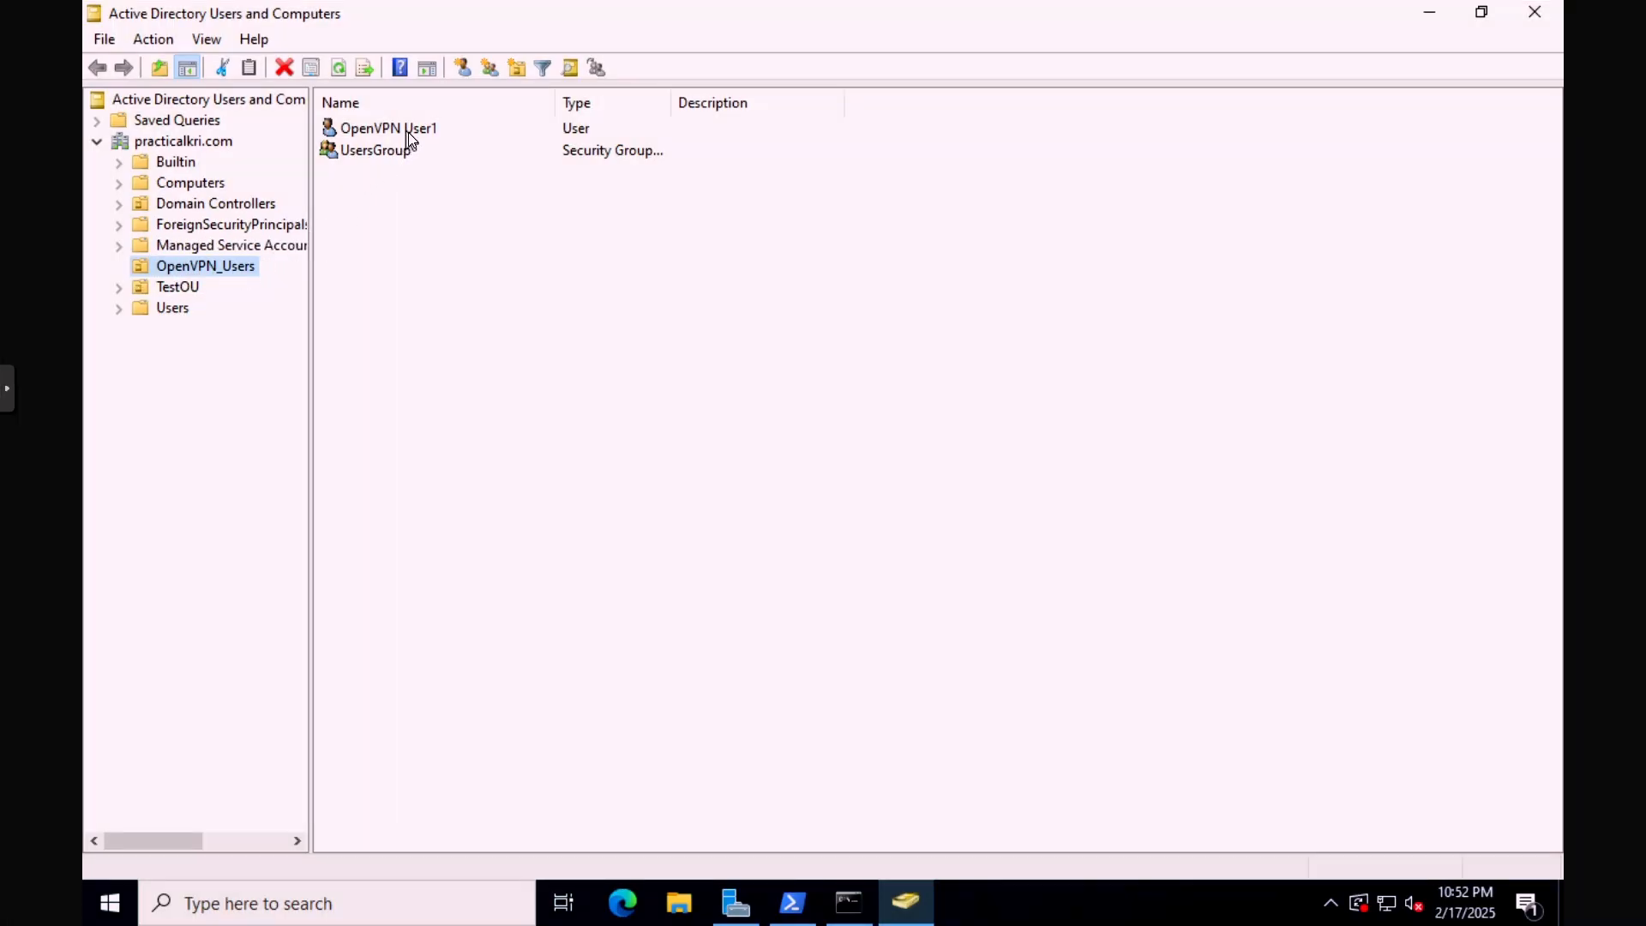
# Step: Check OpenVPN User1's account logon name and its UsersGroup membership, then close its properties
pyautogui.click(369, 133)
pyautogui.doubleClick(389, 131)
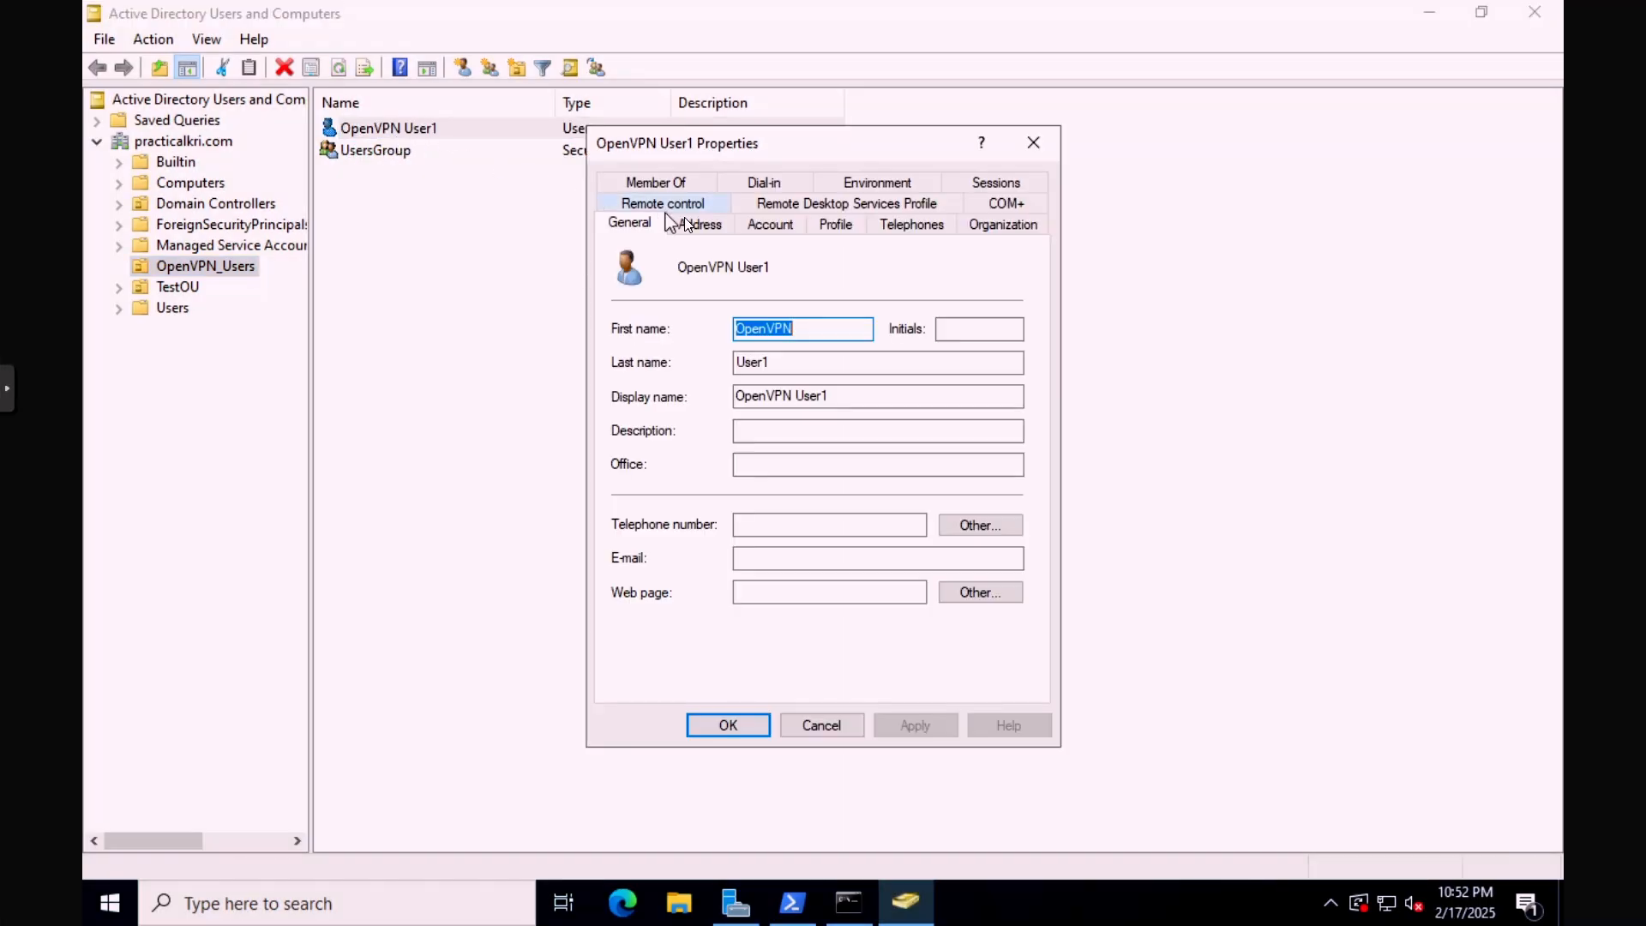
pyautogui.click(767, 226)
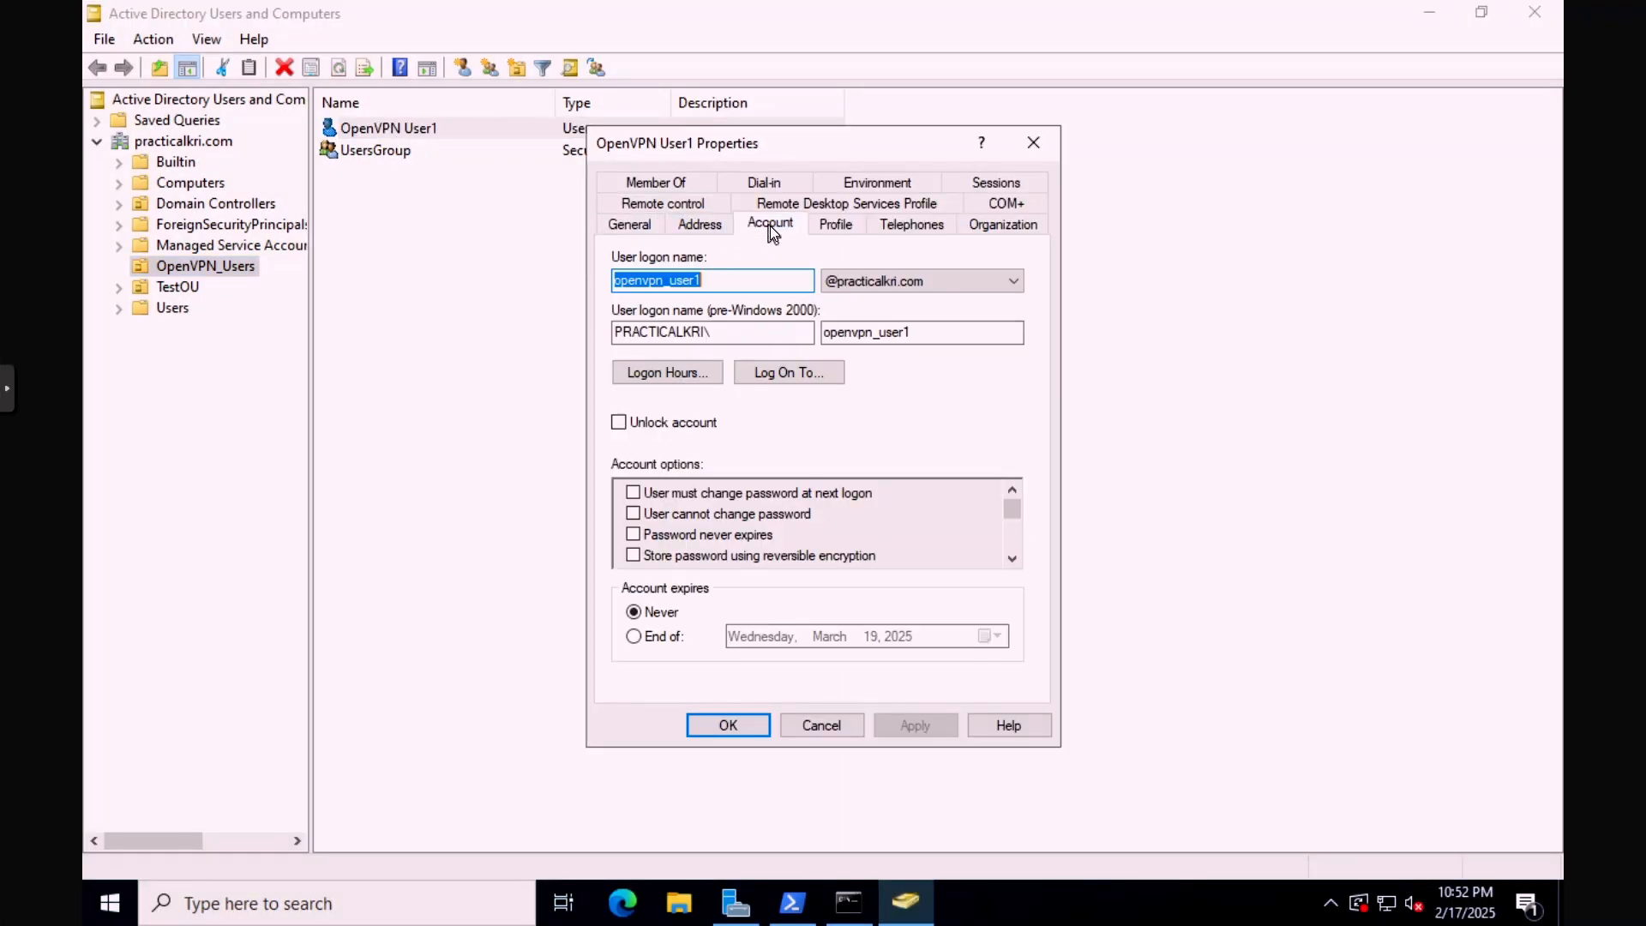
pyautogui.click(710, 282)
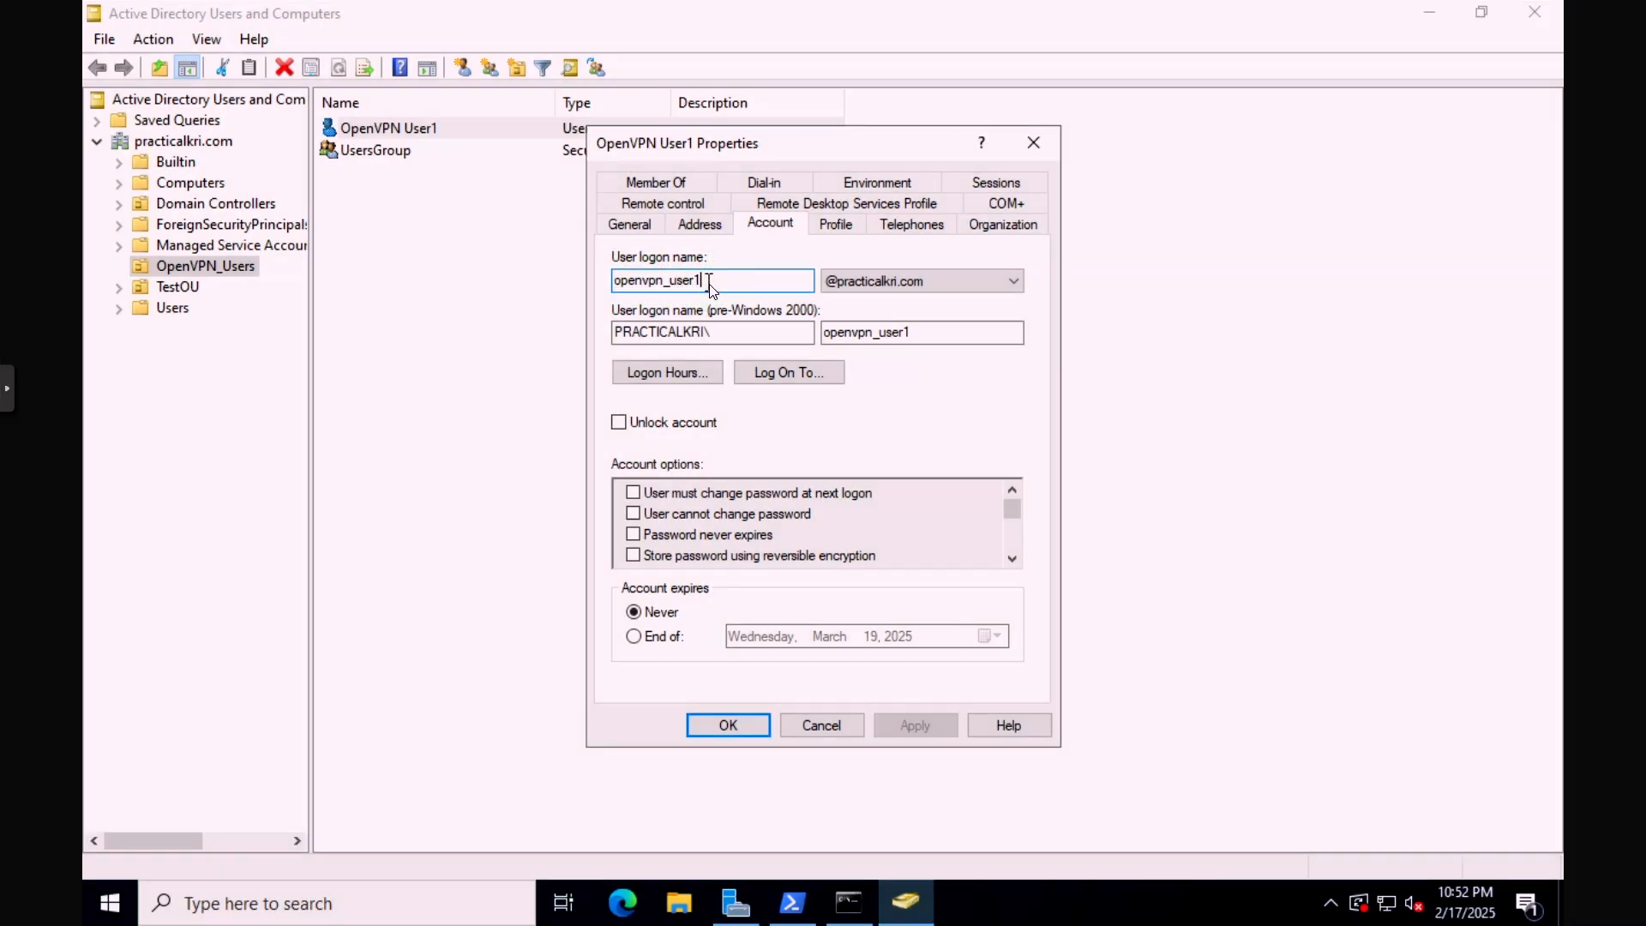
pyautogui.click(676, 183)
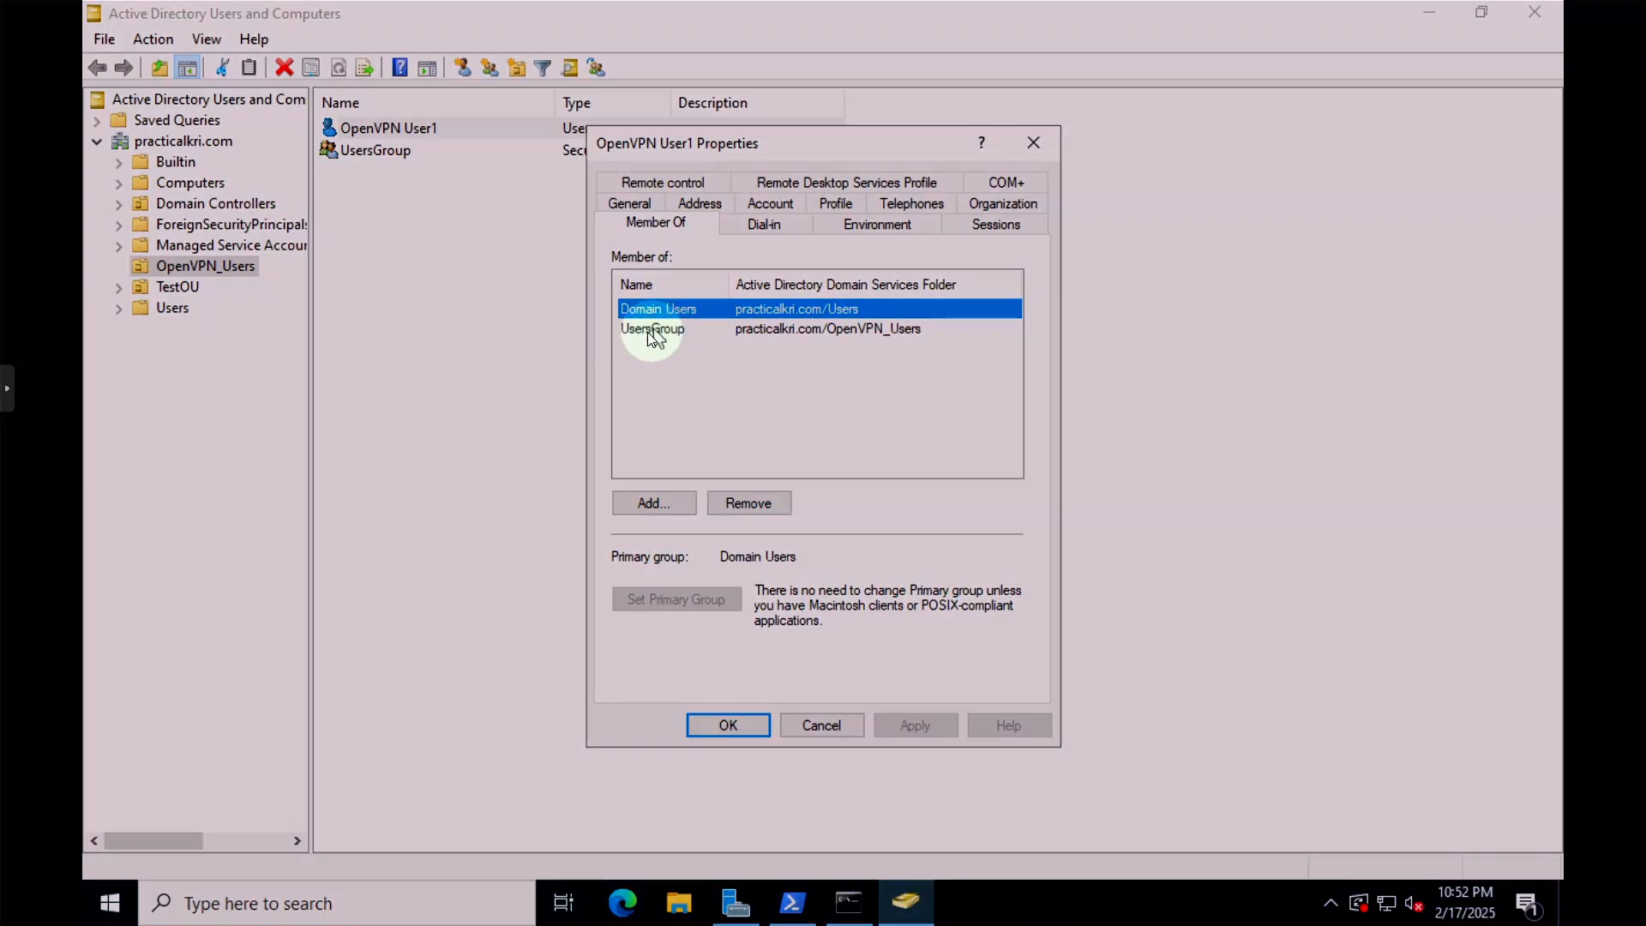
pyautogui.click(638, 333)
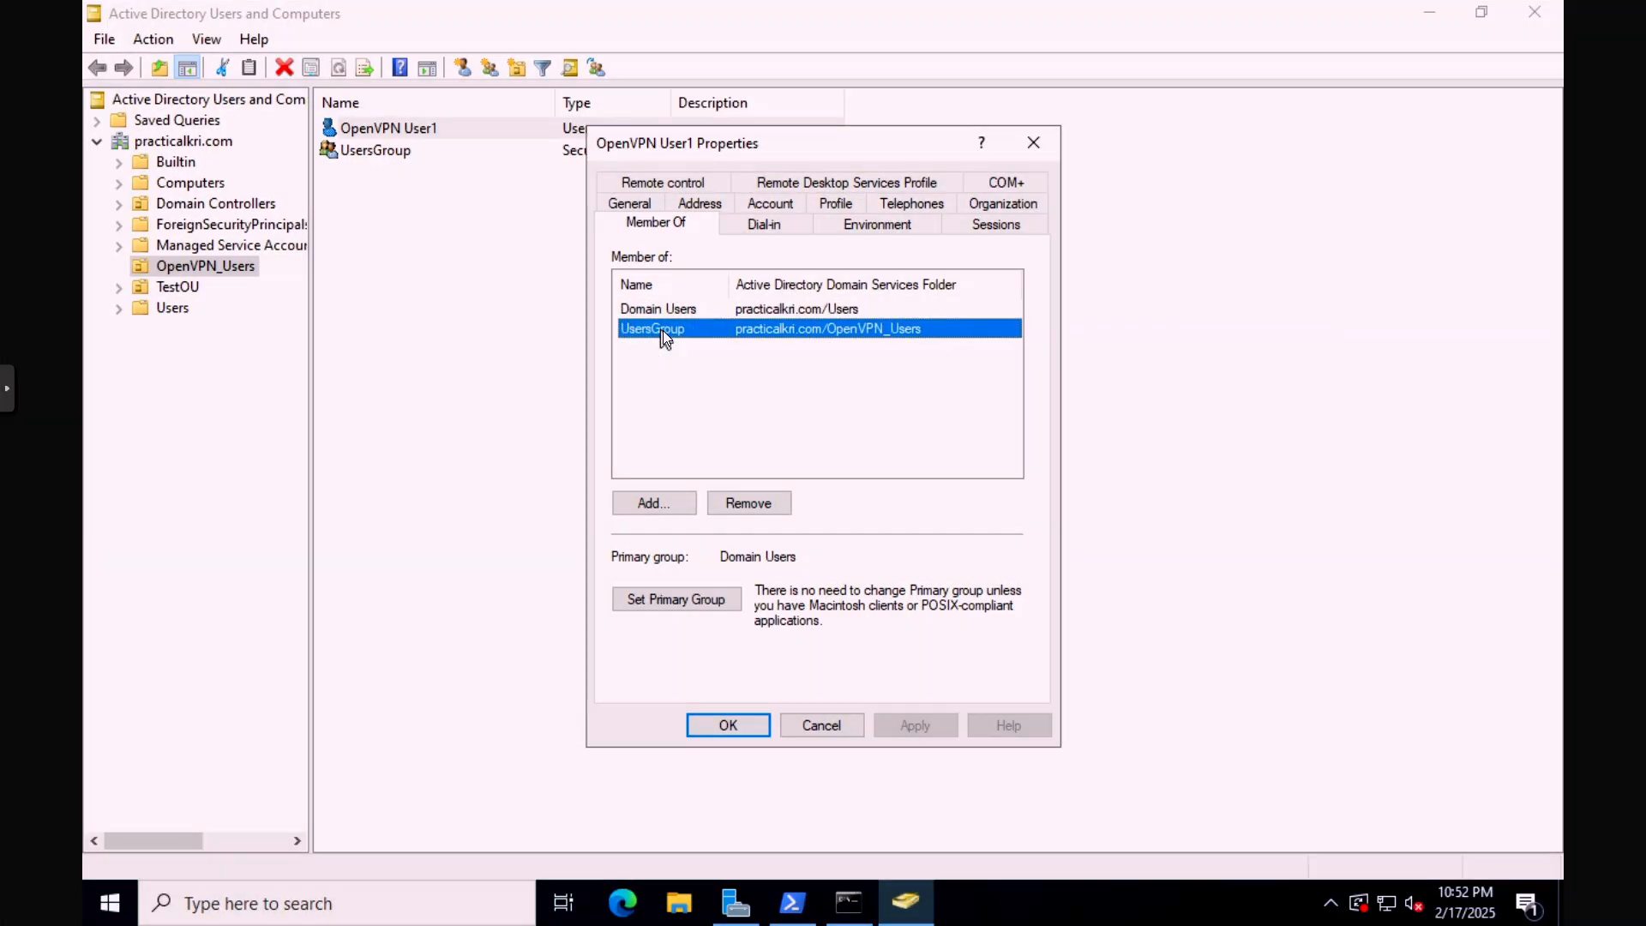
pyautogui.click(1033, 143)
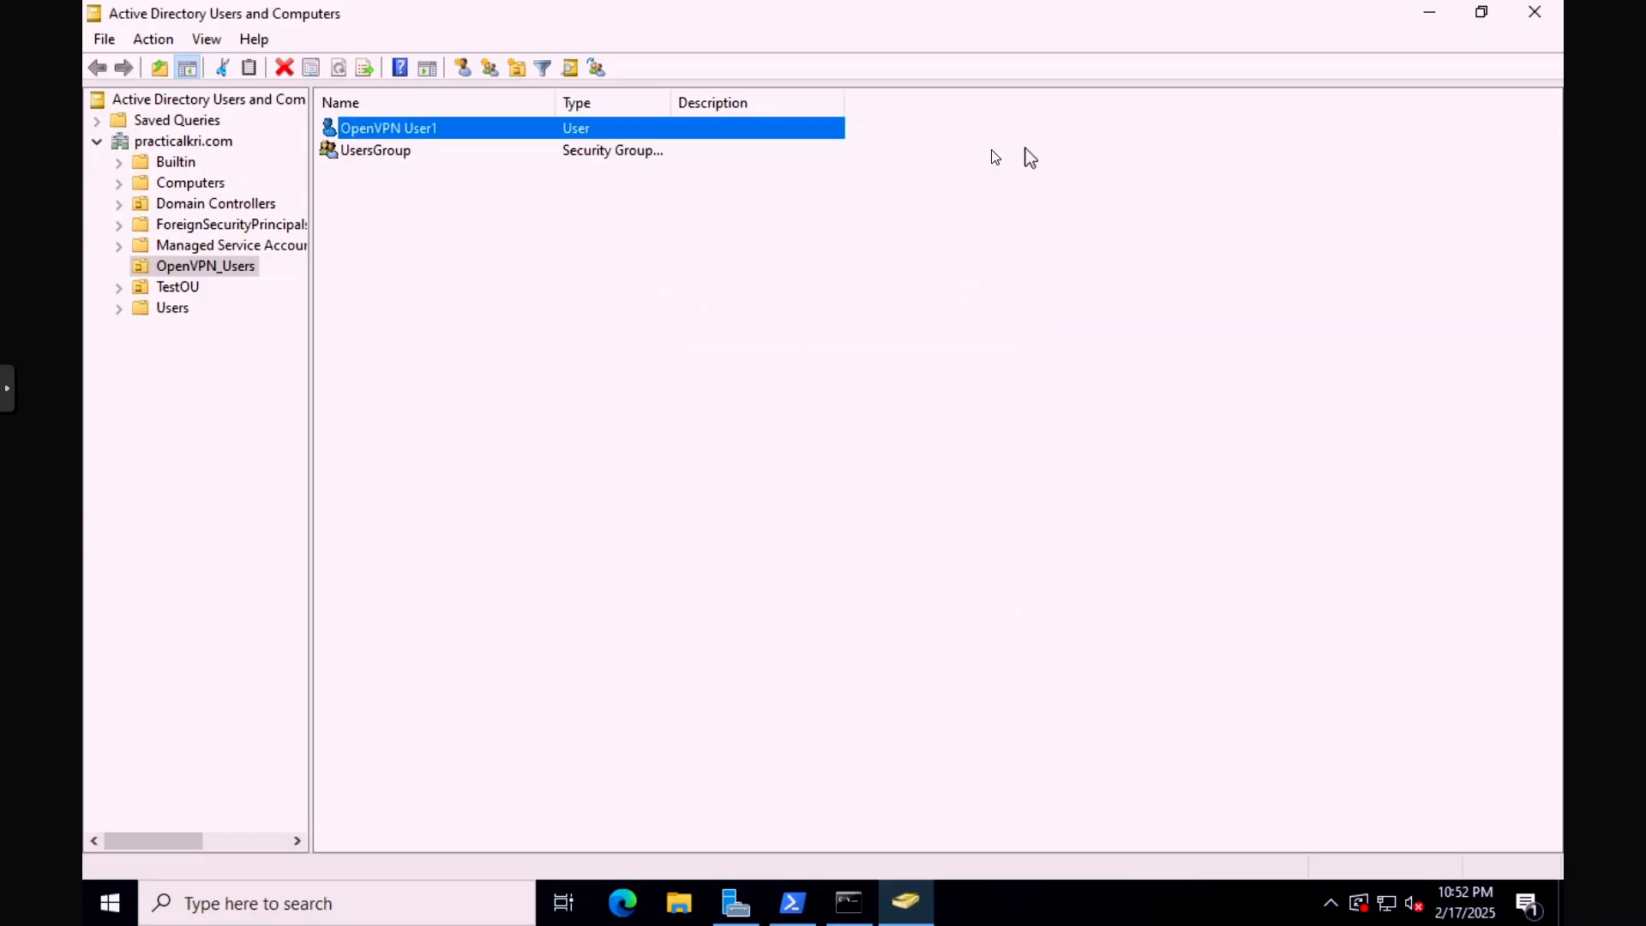
# Step: Confirm UsersGroup lists OpenVPN User1 as a member and close it without changes
pyautogui.click(380, 153)
pyautogui.doubleClick(377, 153)
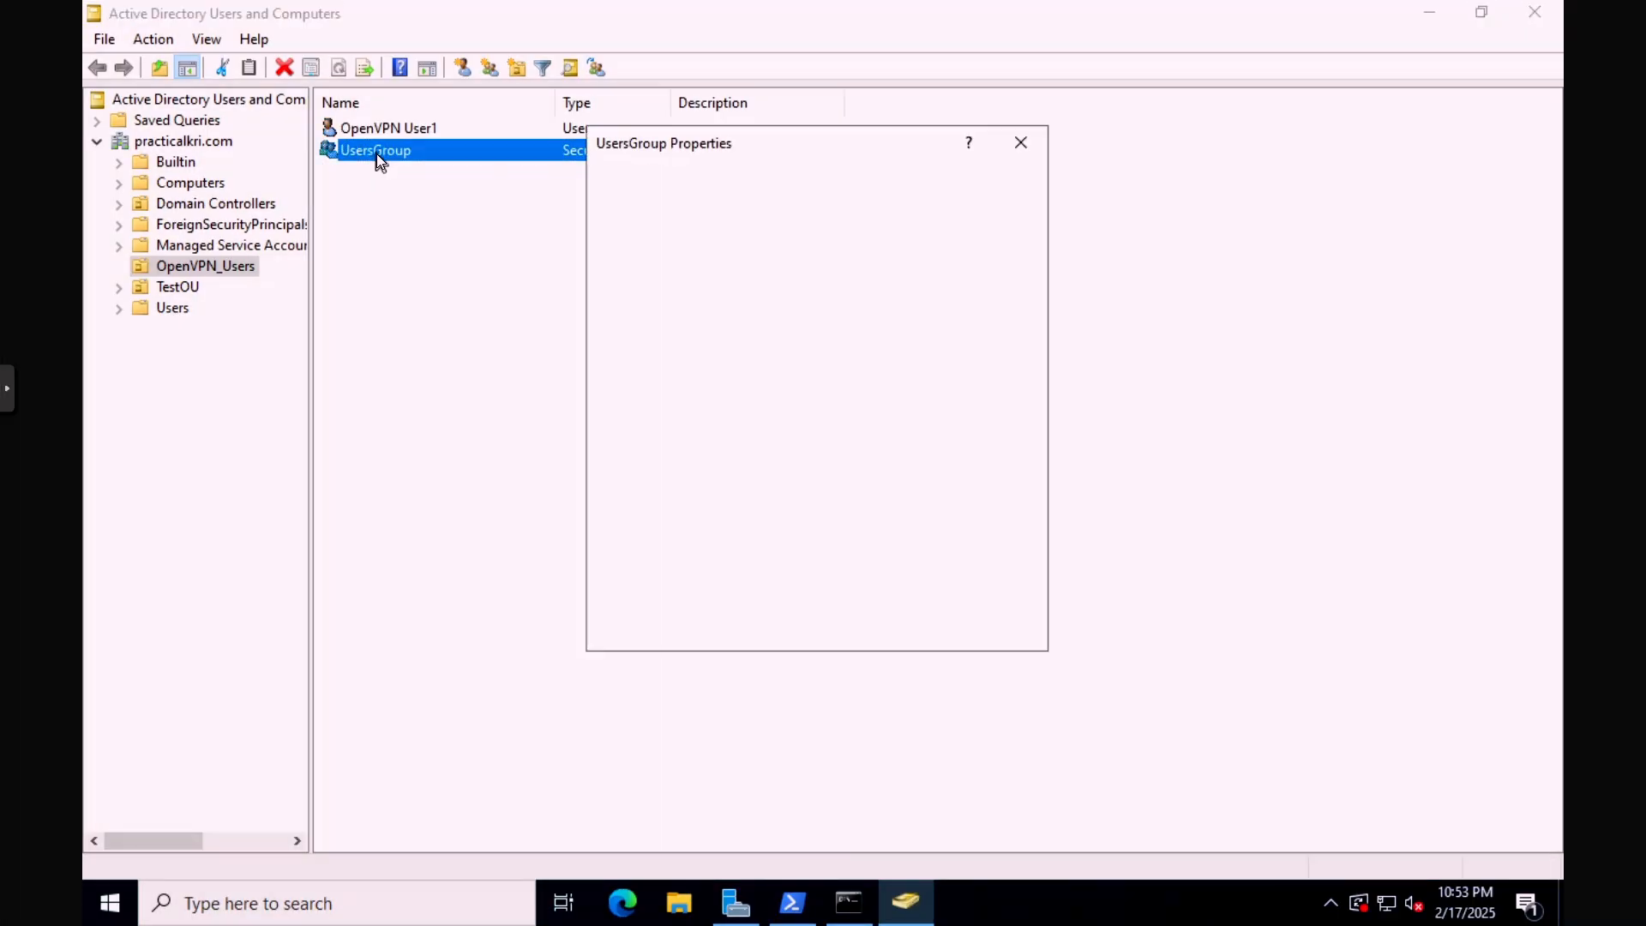
pyautogui.click(686, 187)
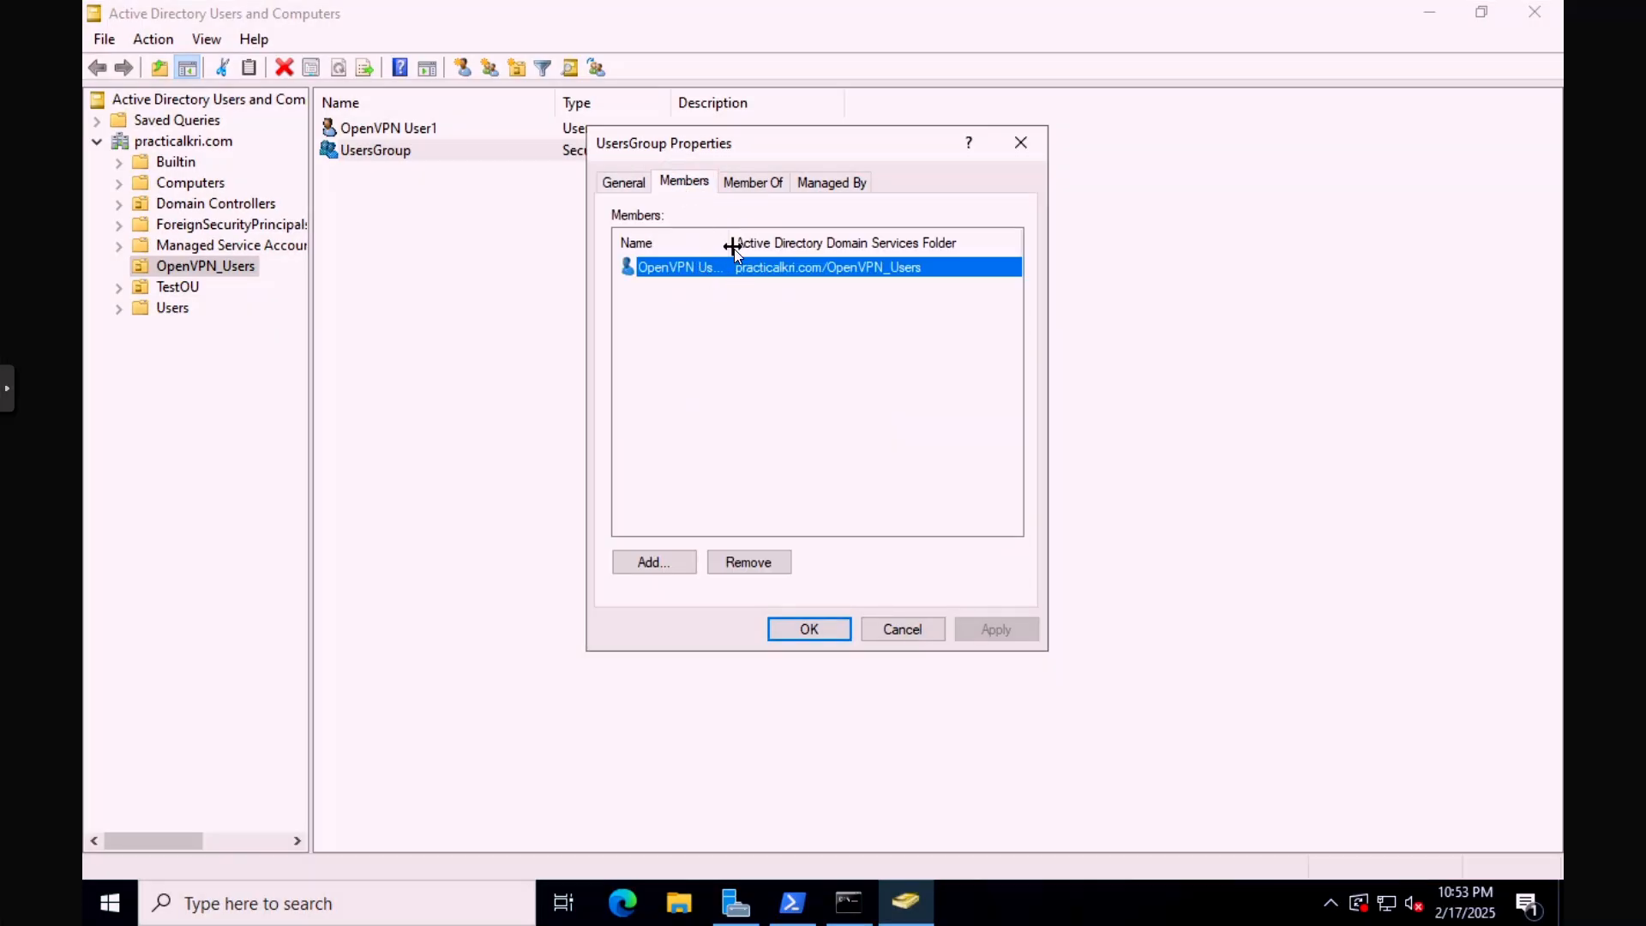
pyautogui.moveTo(732, 247); pyautogui.dragTo(814, 248)
pyautogui.click(692, 269)
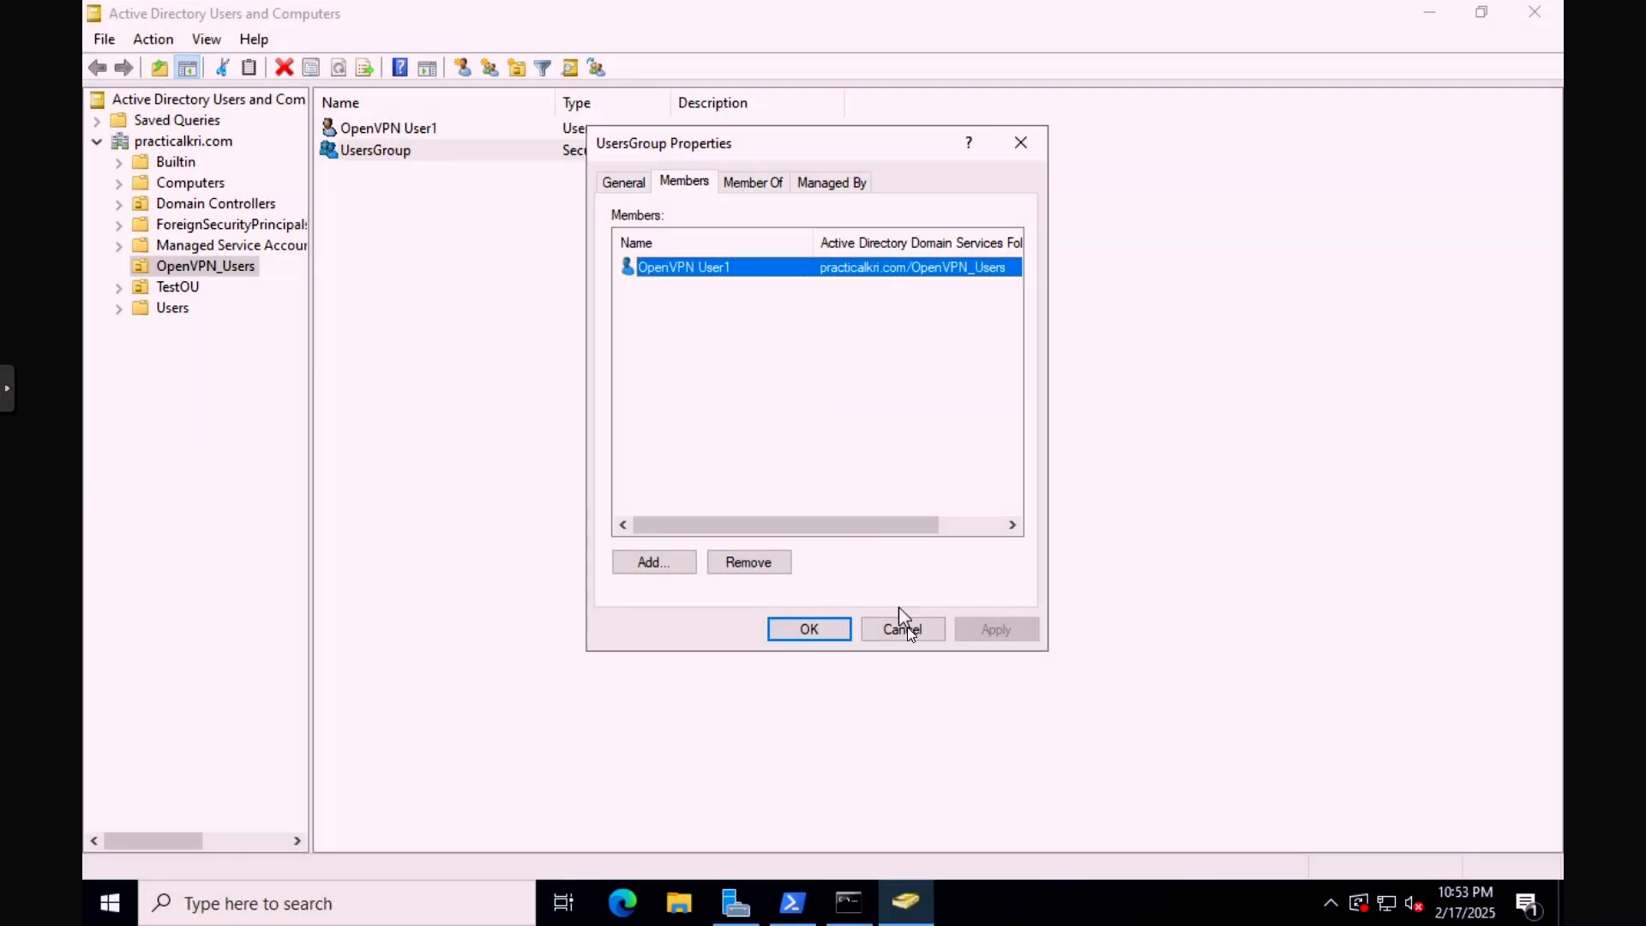
pyautogui.click(904, 630)
# Step: Launch Network Policy Server from Server Manager, maximized, showing the RADIUS Clients list
pyautogui.click(735, 905)
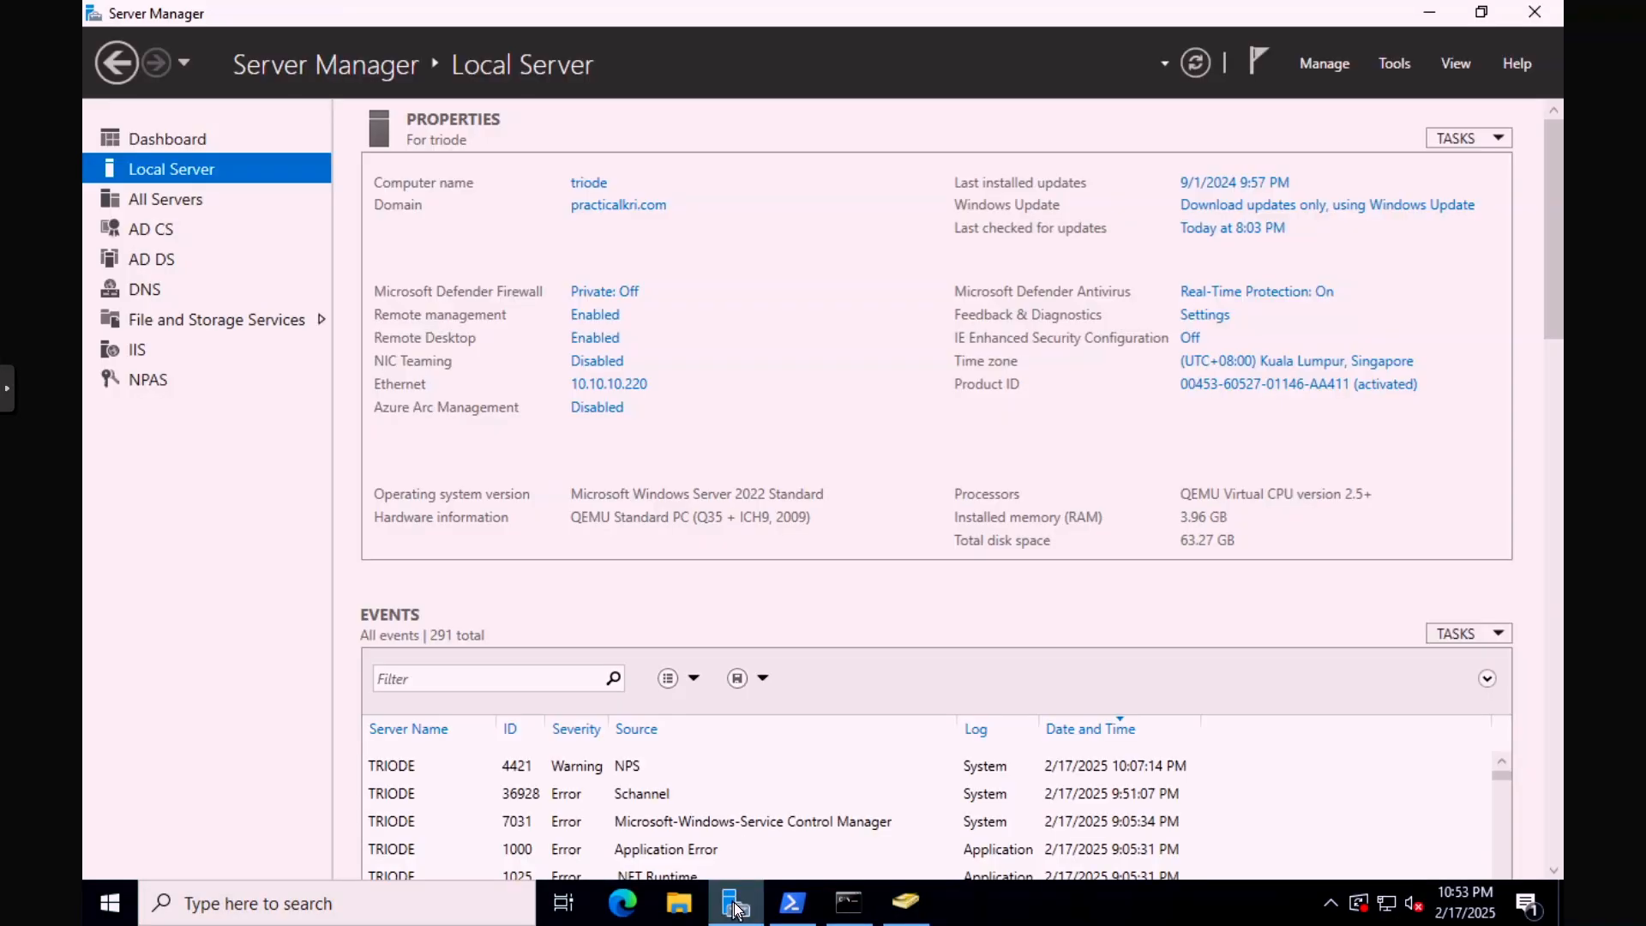
pyautogui.click(1393, 68)
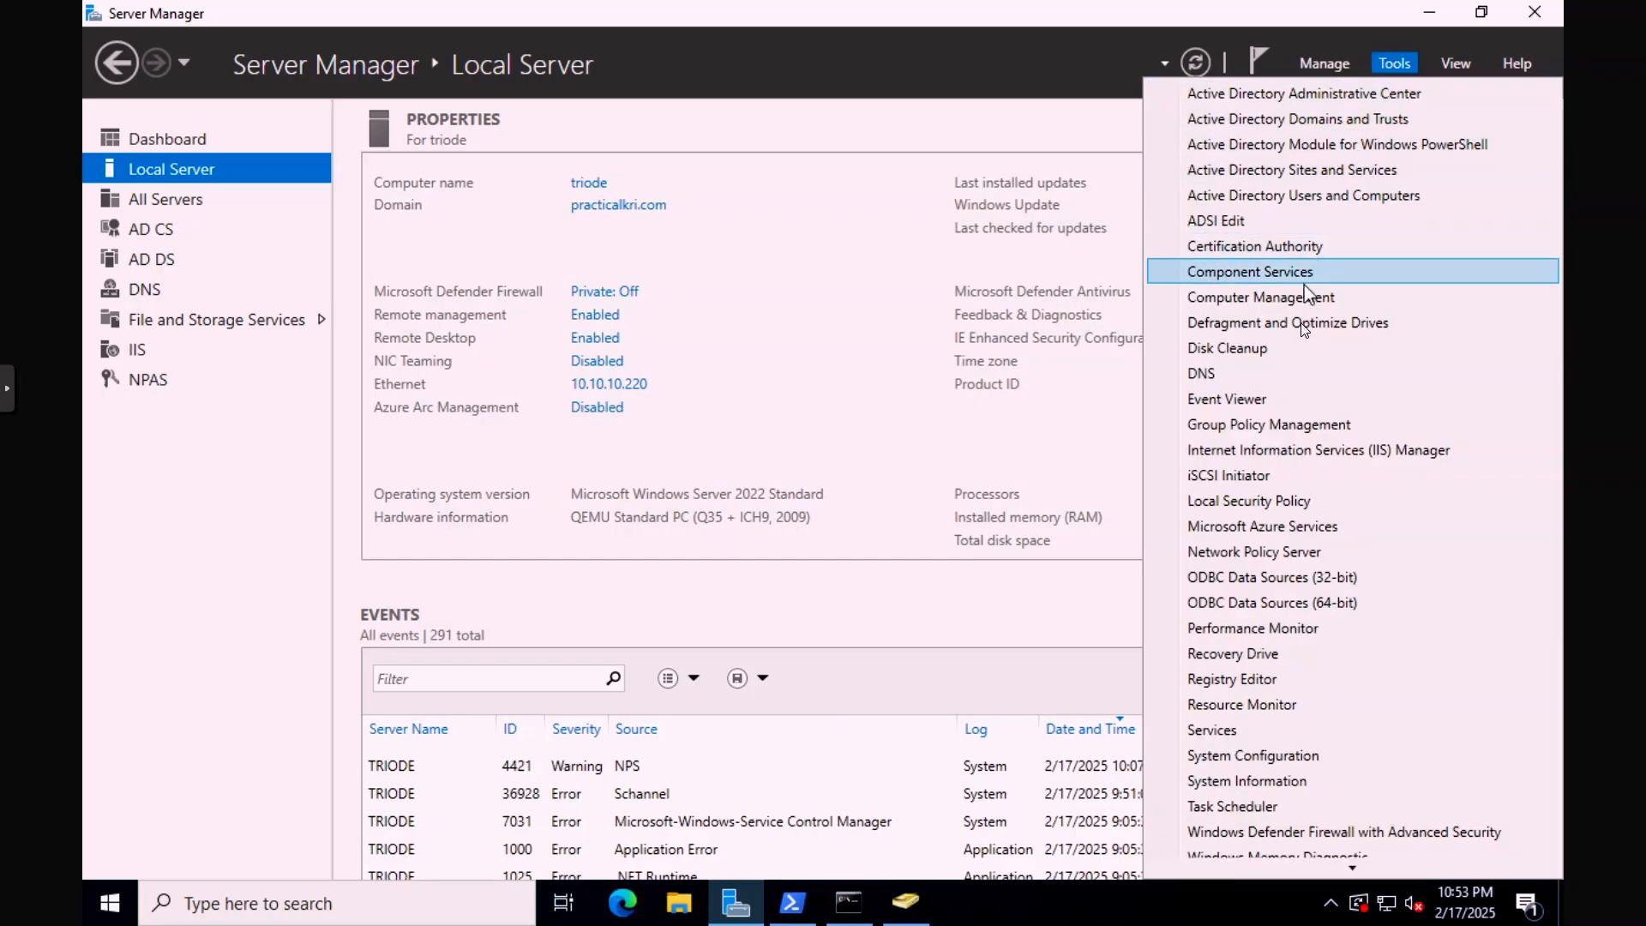
pyautogui.click(1210, 557)
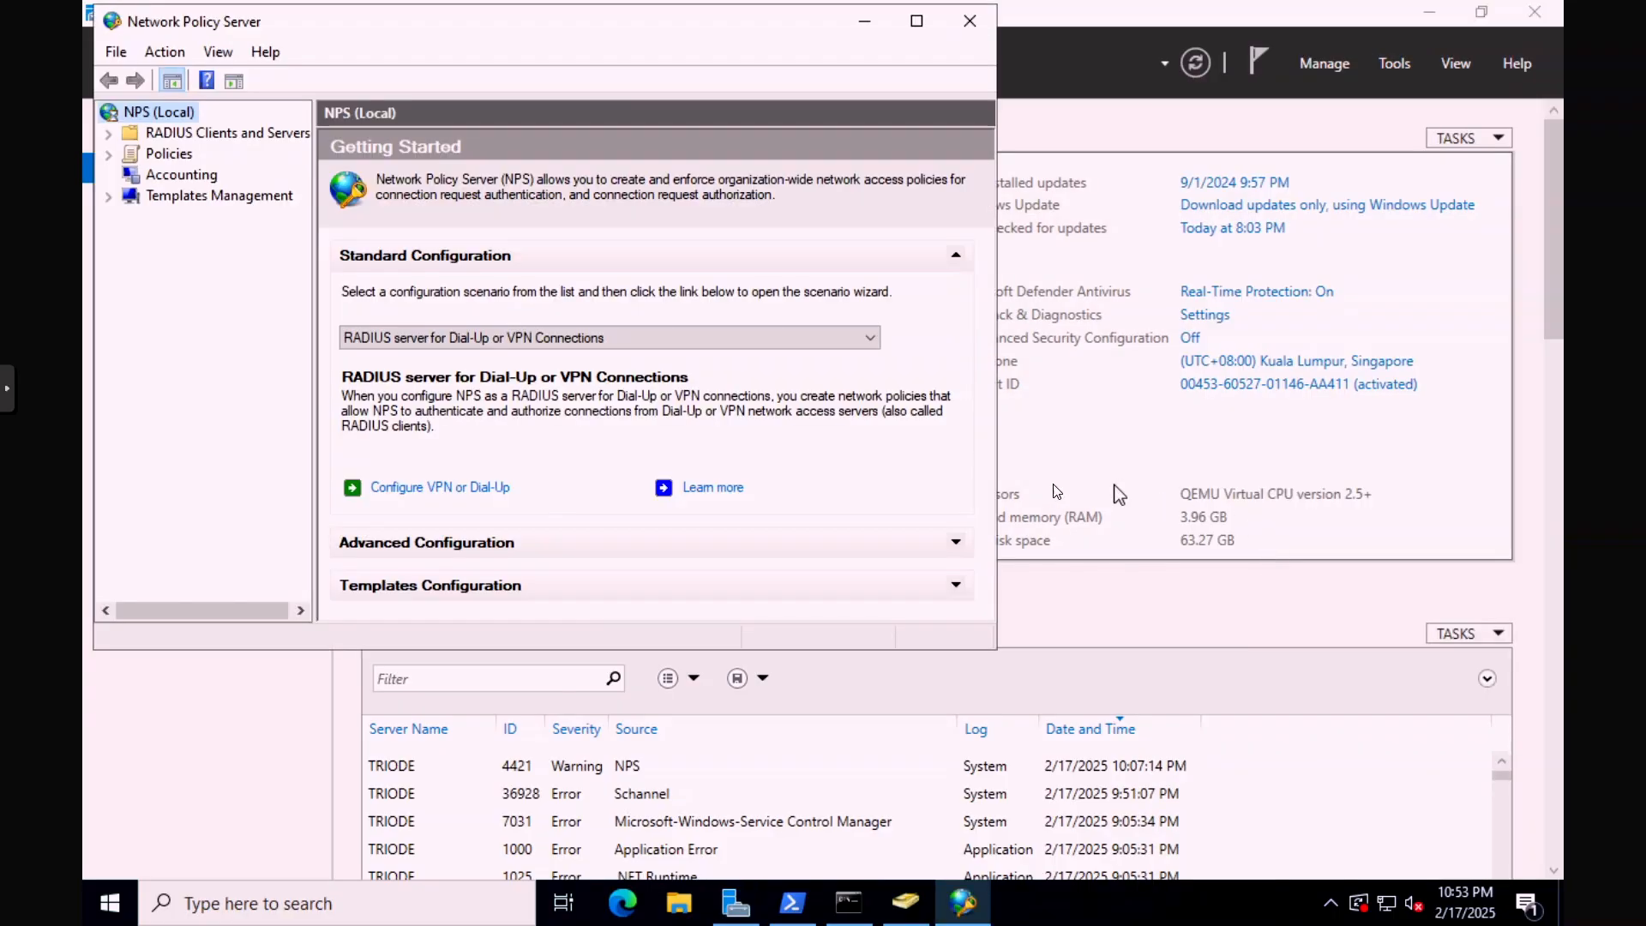
pyautogui.doubleClick(586, 24)
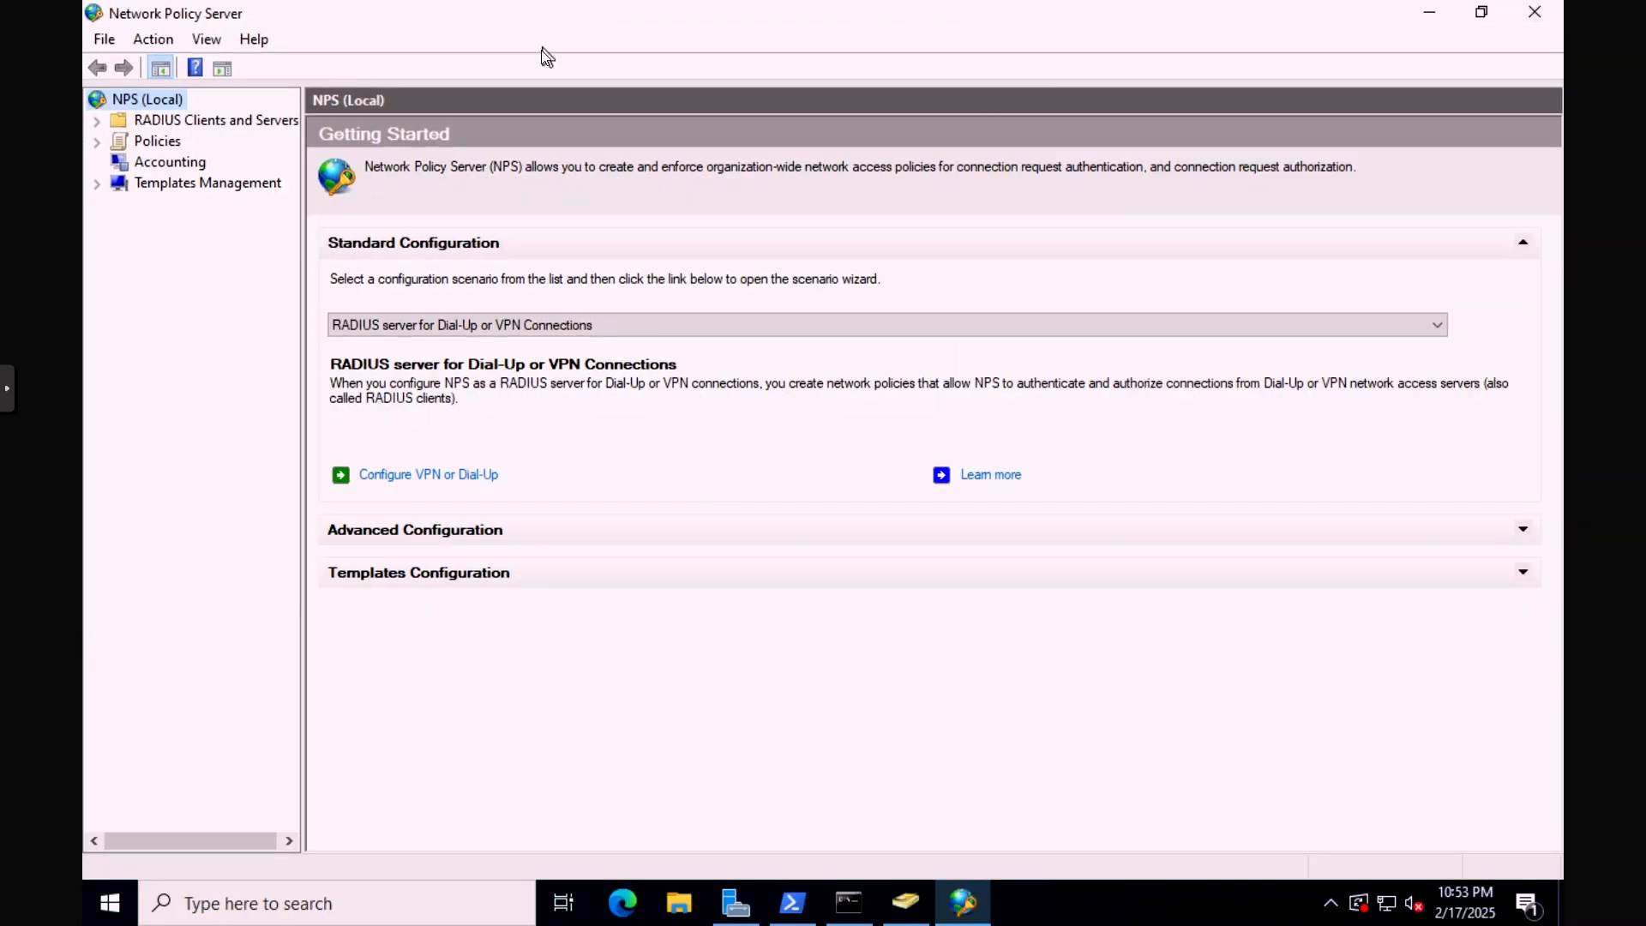
pyautogui.click(98, 121)
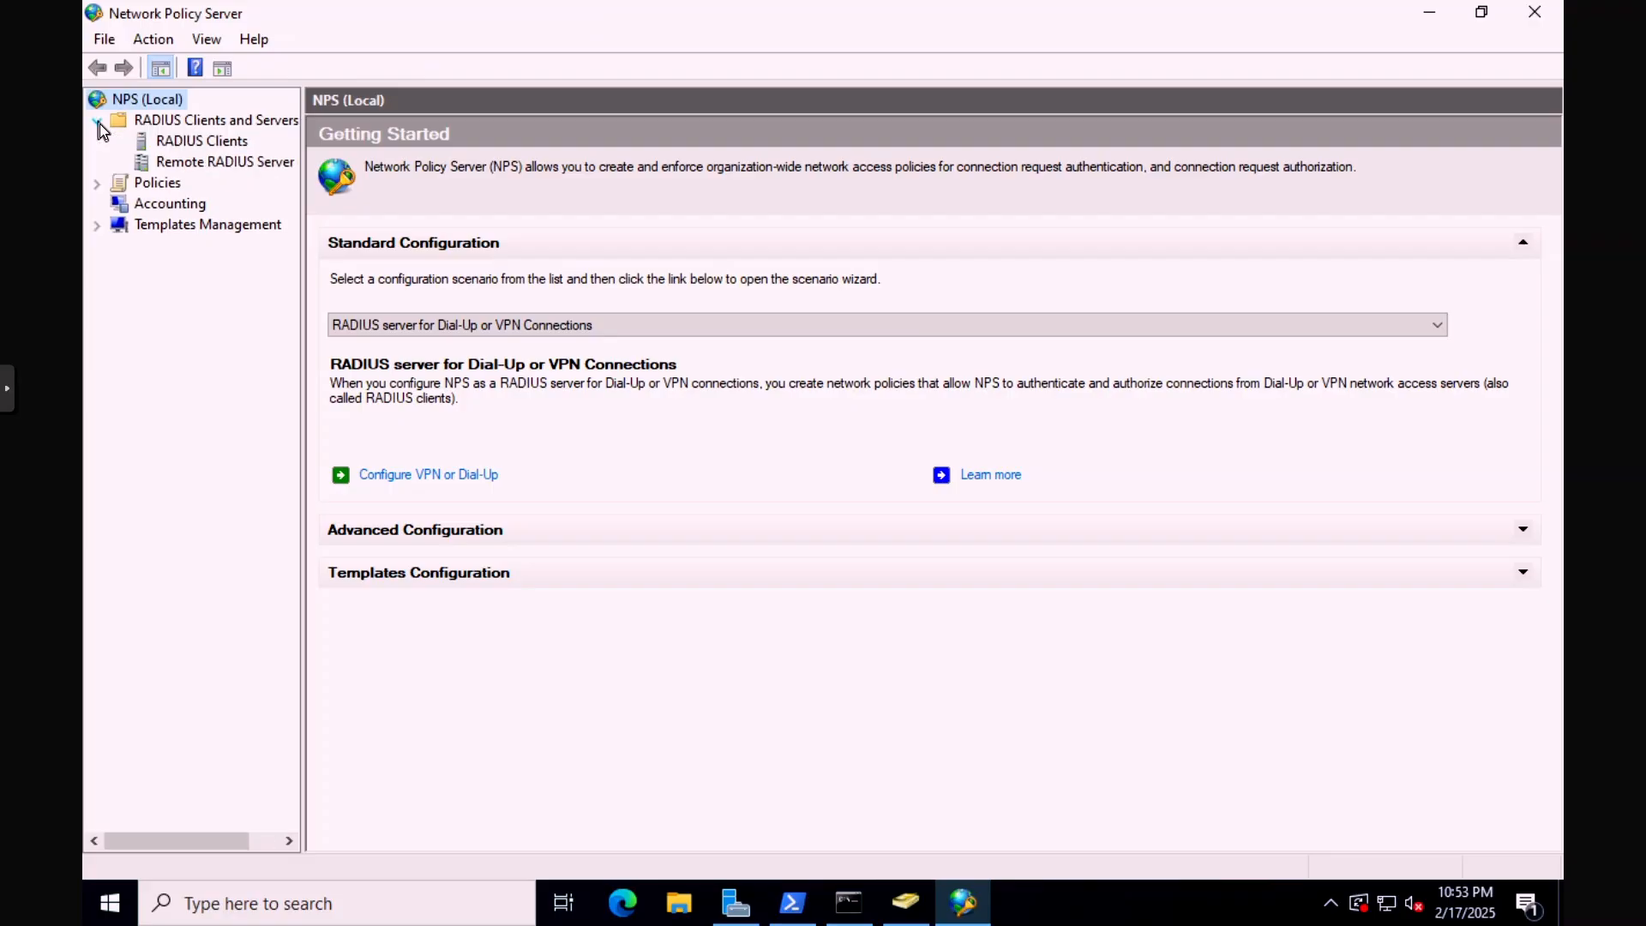
pyautogui.click(203, 142)
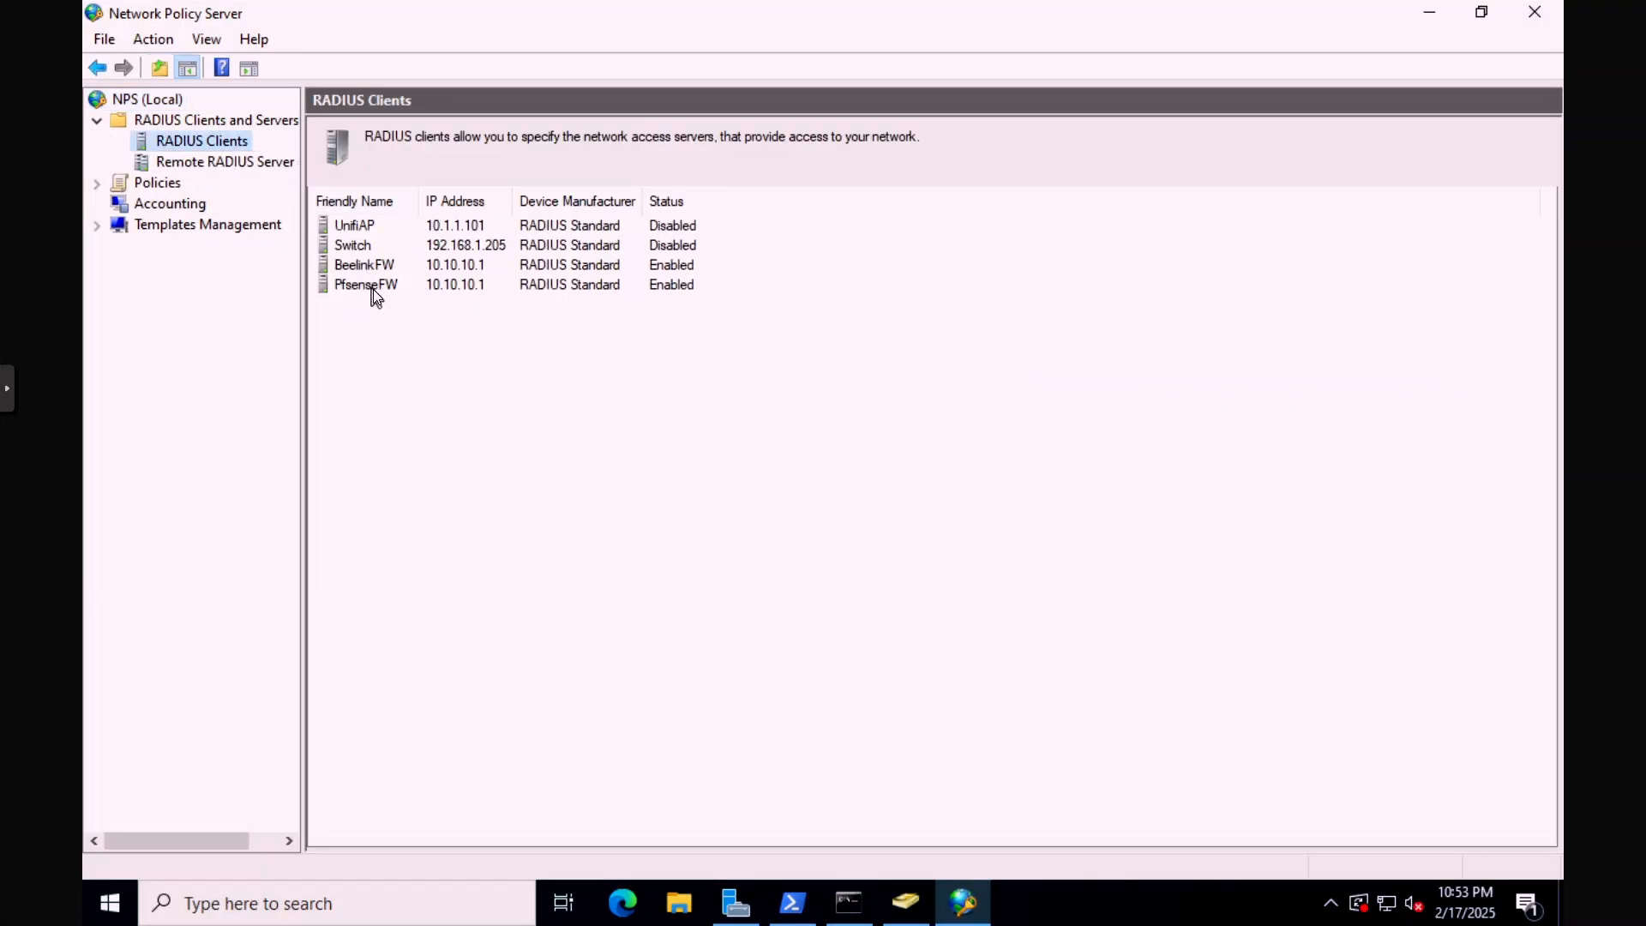
# Step: Review the PfsenseFW client at 10.10.10.1 is enabled, closing its properties unchanged
pyautogui.click(335, 290)
pyautogui.doubleClick(360, 288)
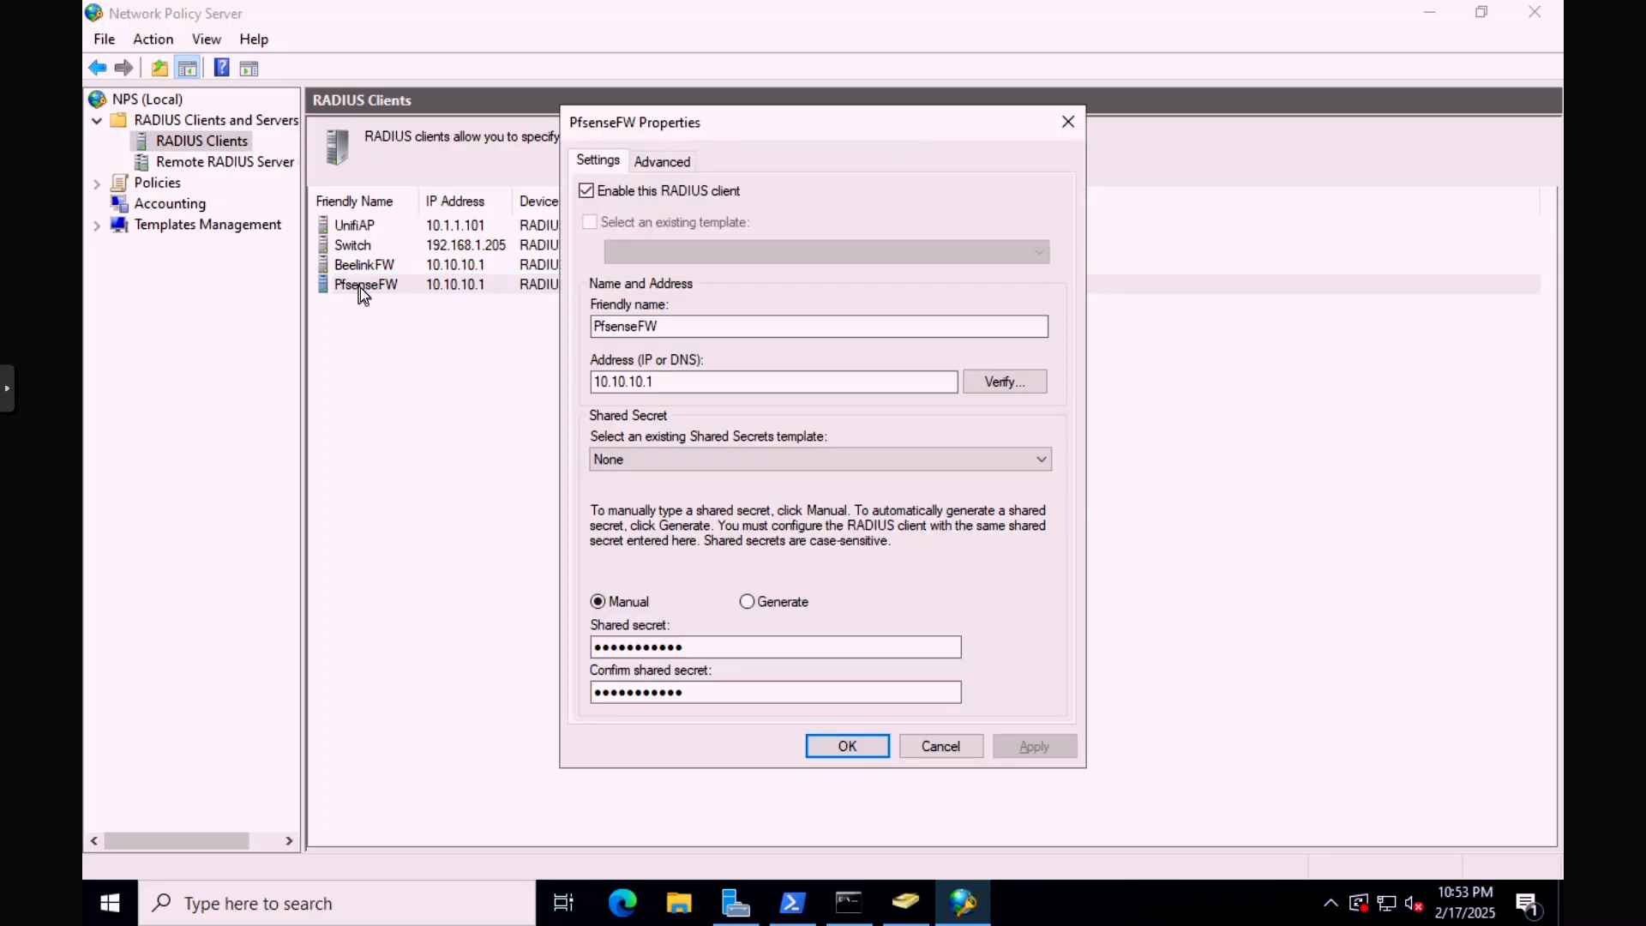
pyautogui.click(586, 190)
pyautogui.click(696, 192)
pyautogui.click(633, 311)
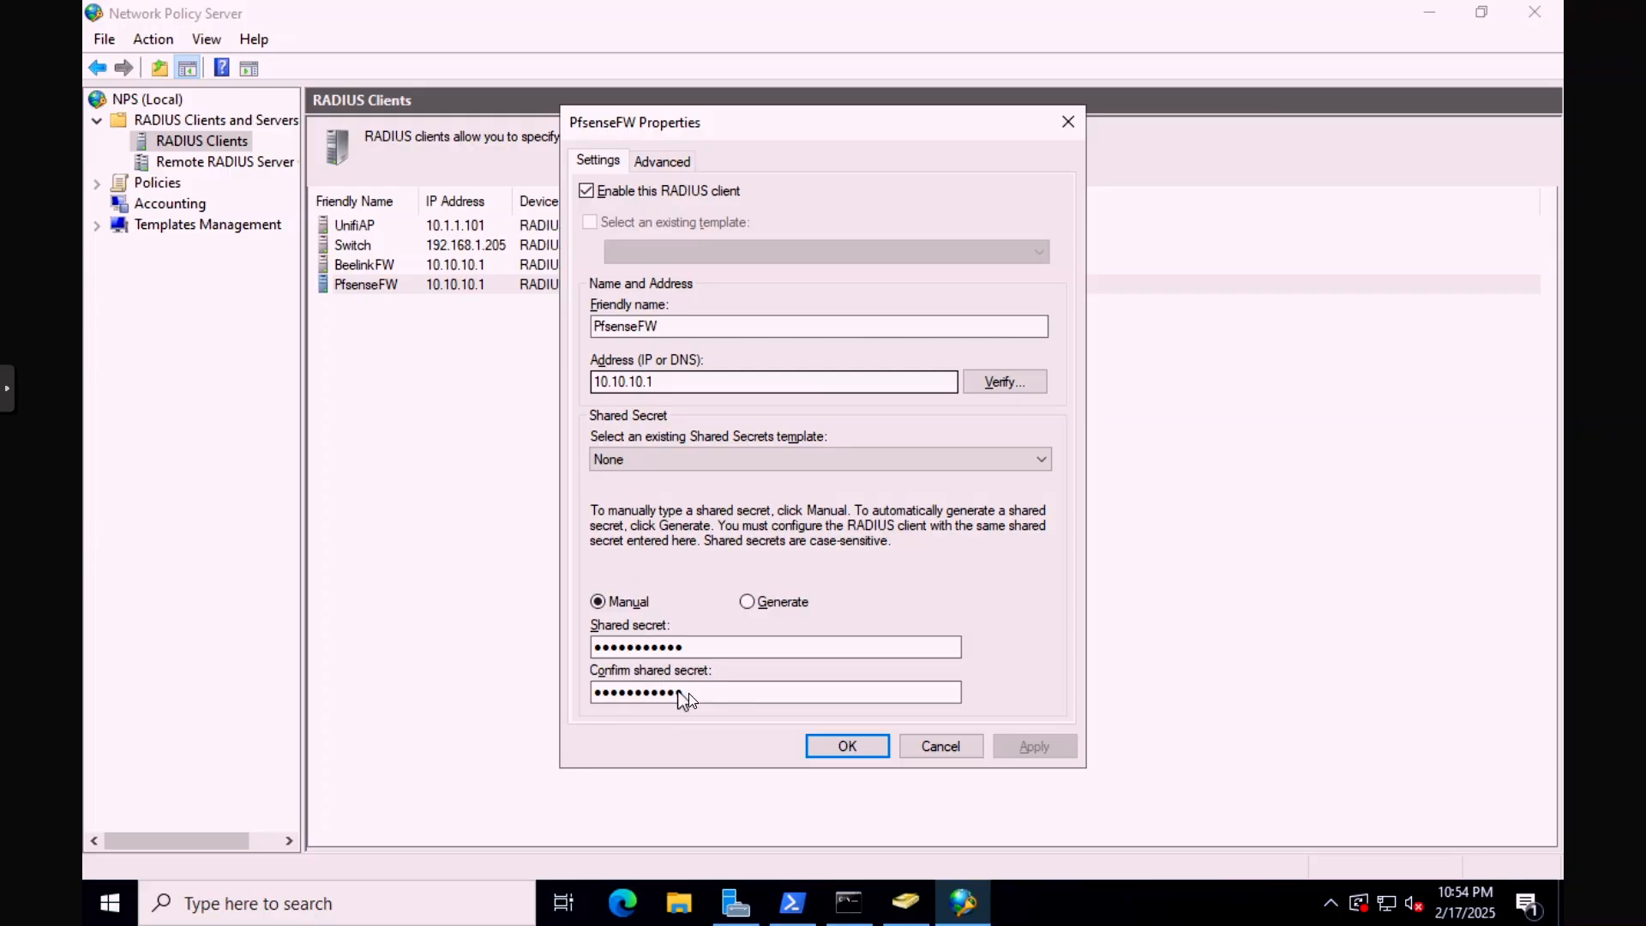
pyautogui.click(941, 747)
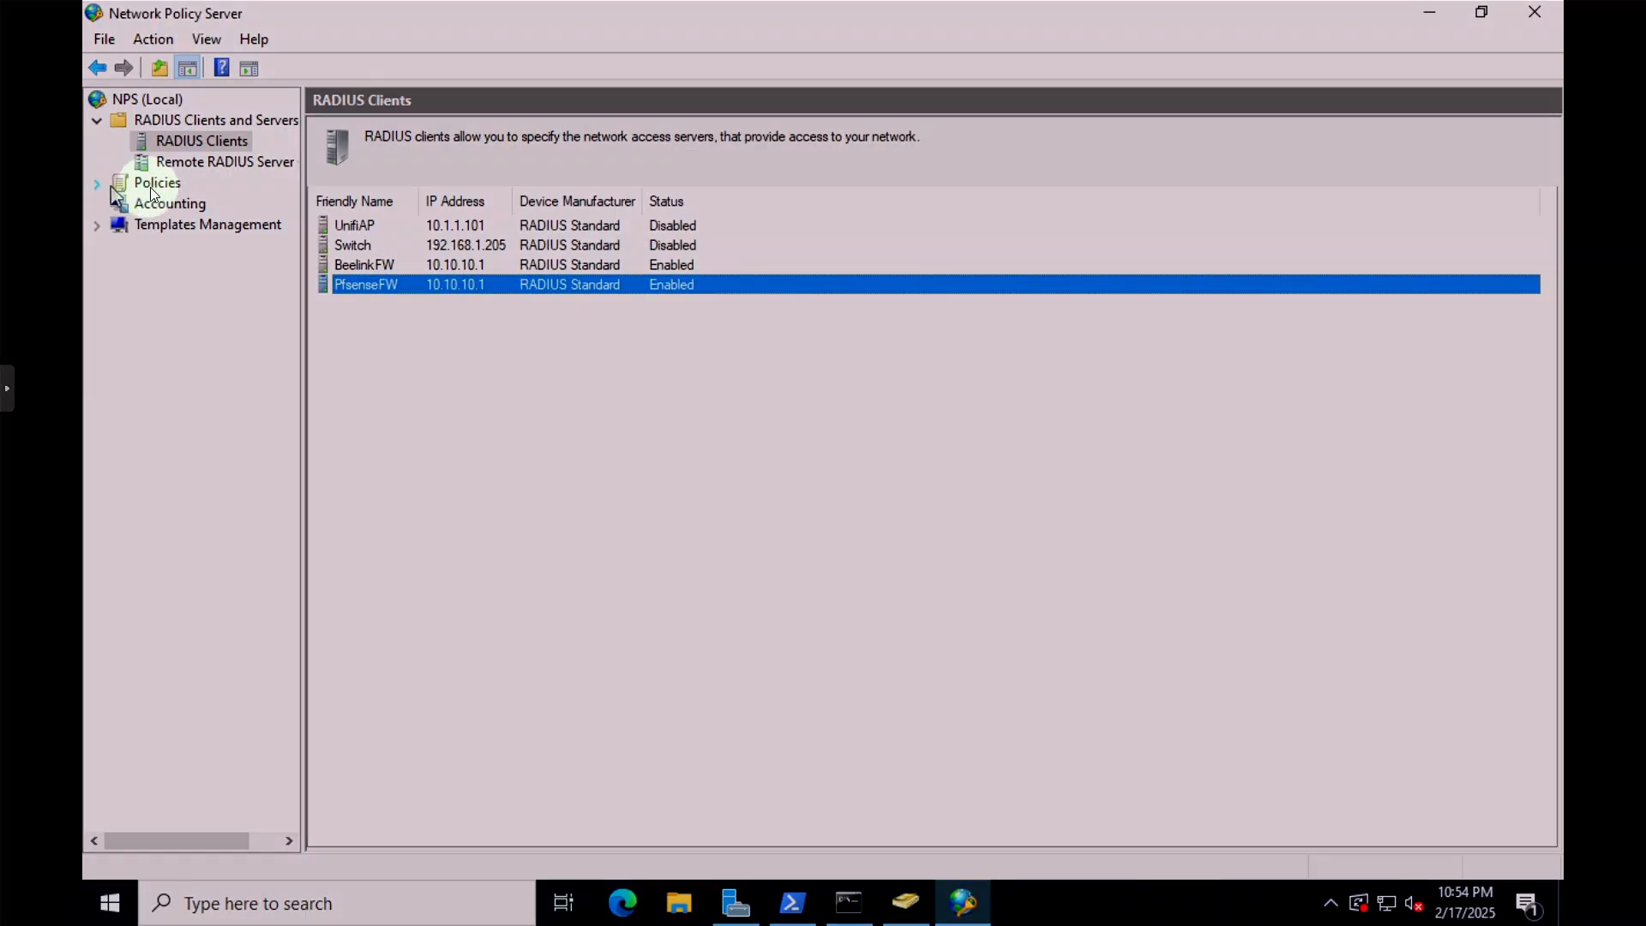
# Step: Review the PfsenseOPenVPN connection request policy's conditions and settings, then list the Network Policies
pyautogui.click(97, 183)
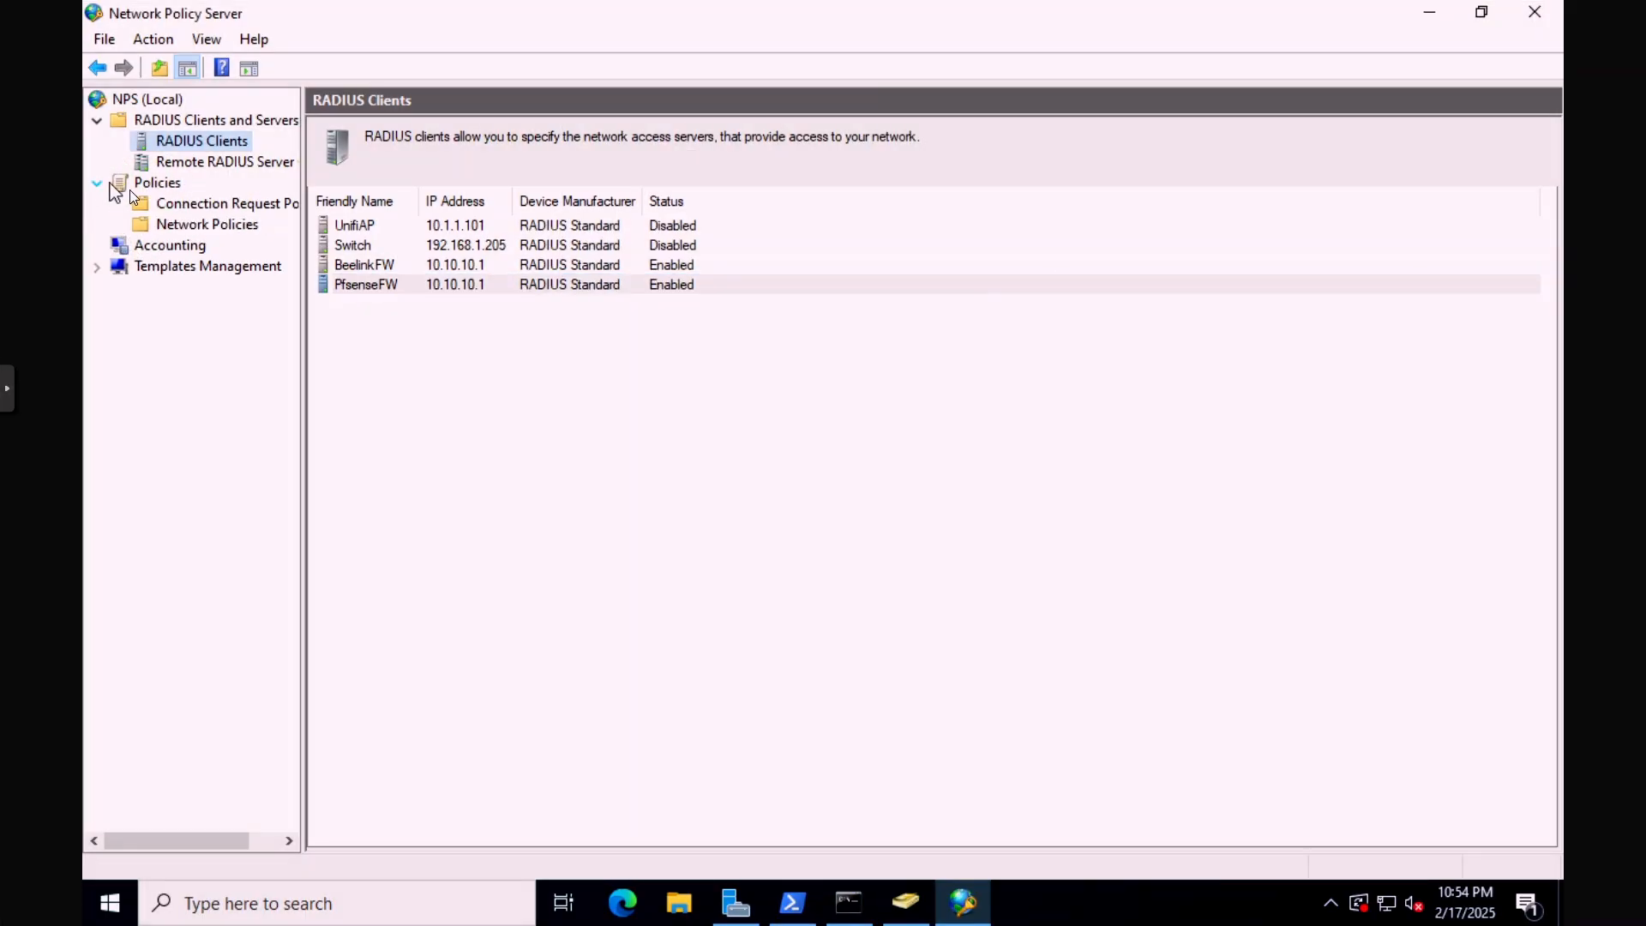
pyautogui.click(193, 203)
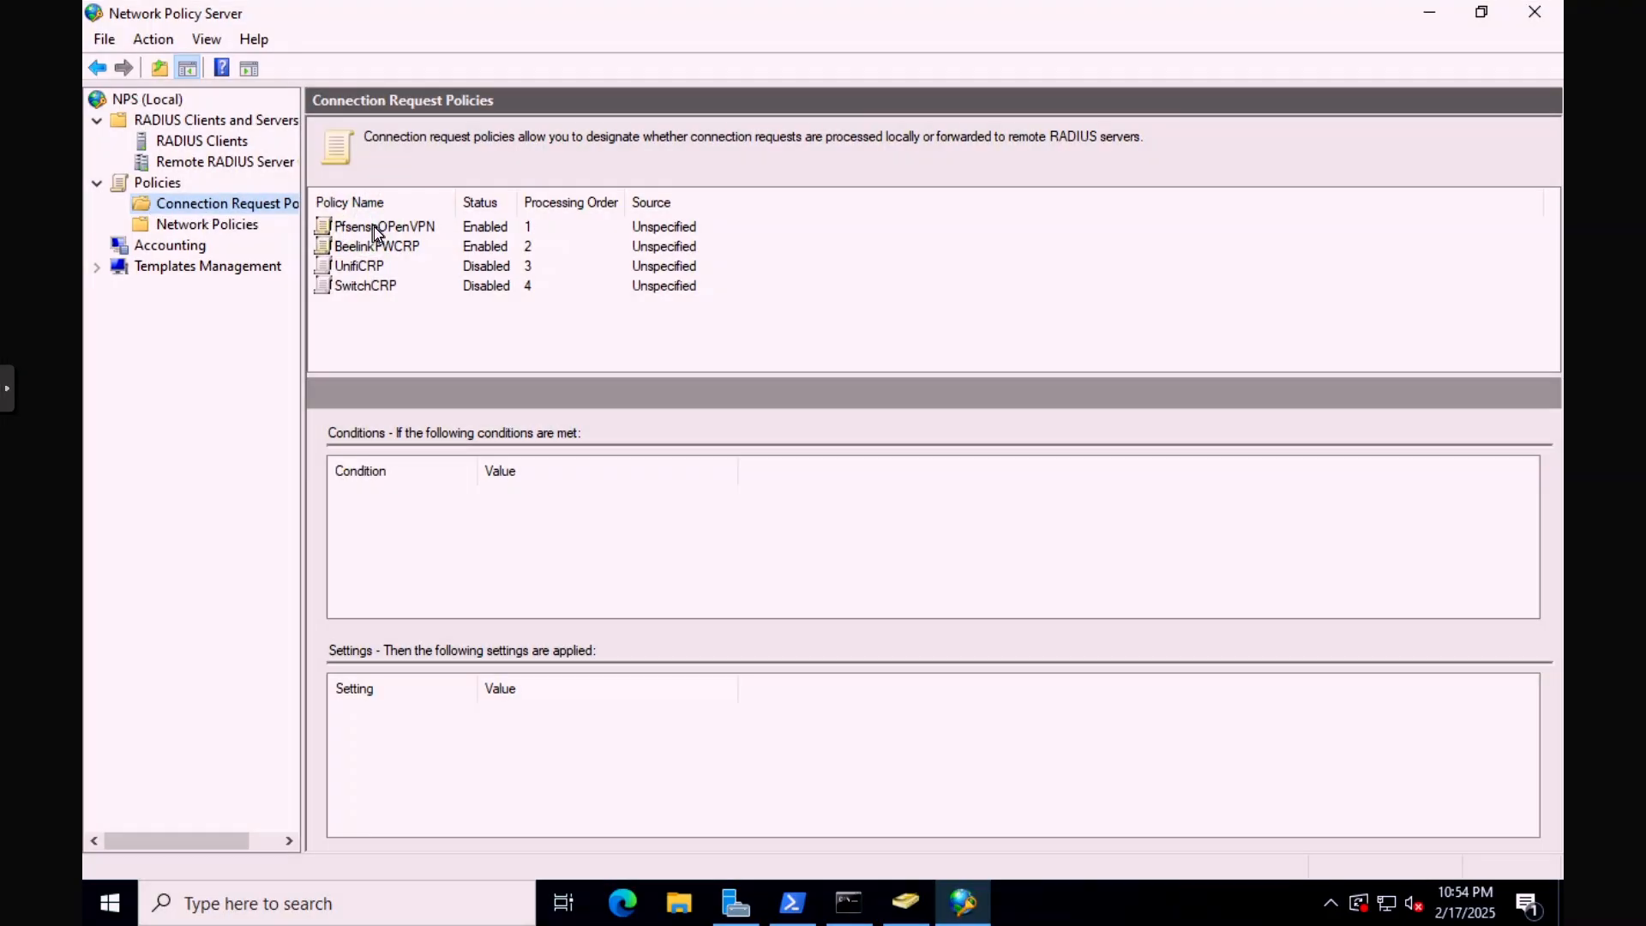
pyautogui.doubleClick(374, 226)
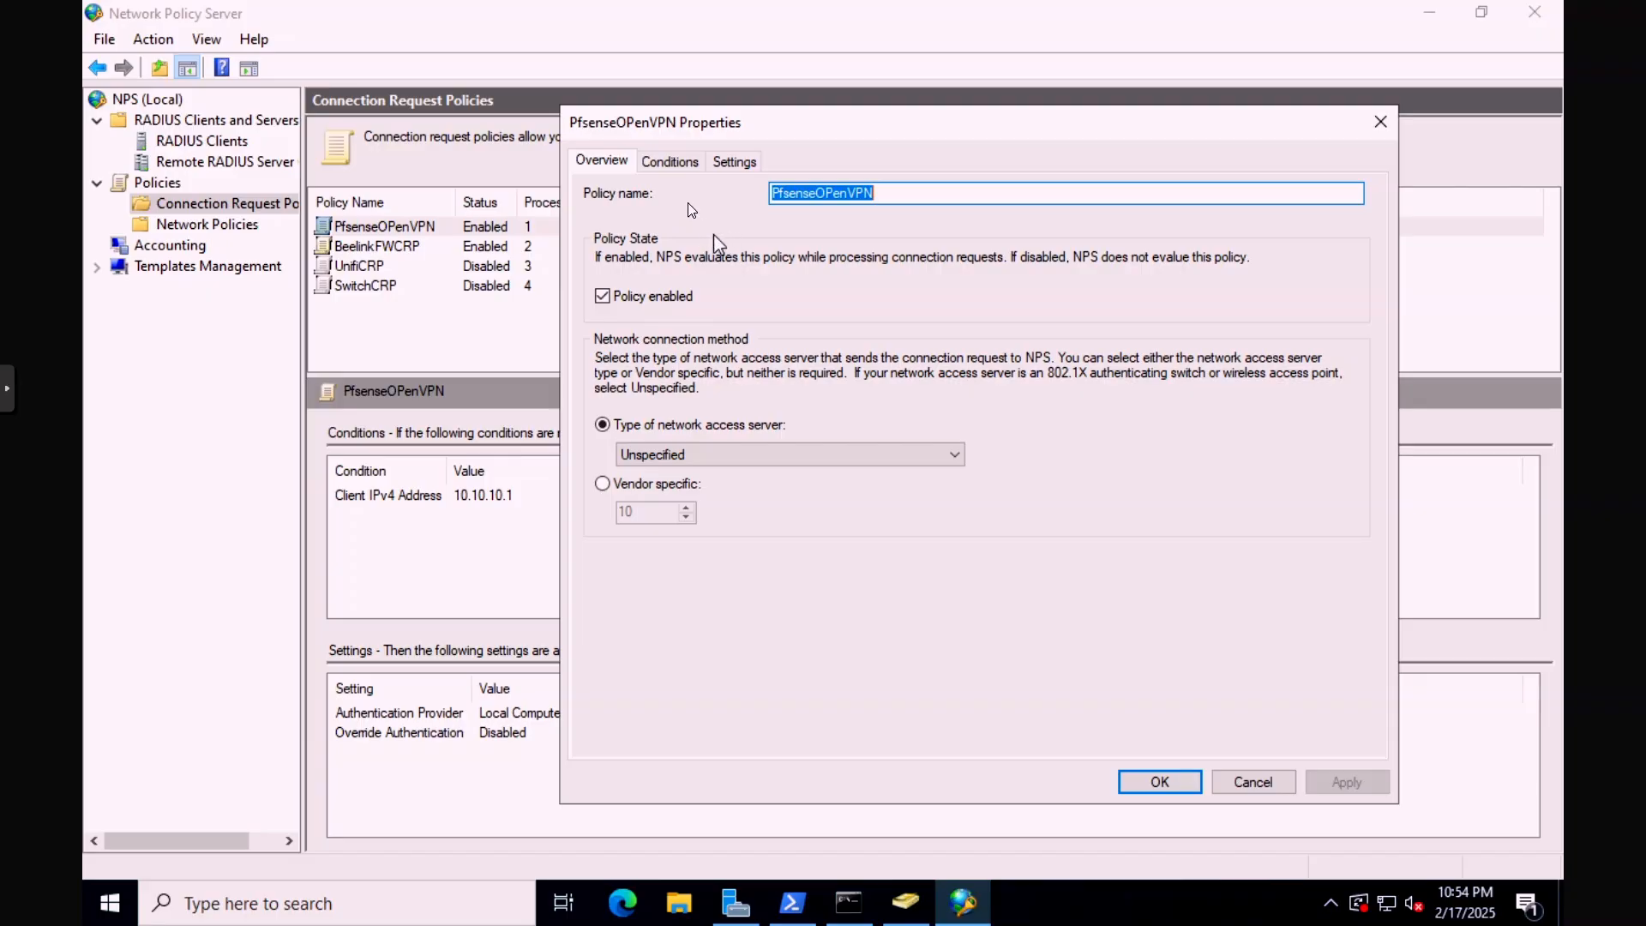
pyautogui.click(670, 163)
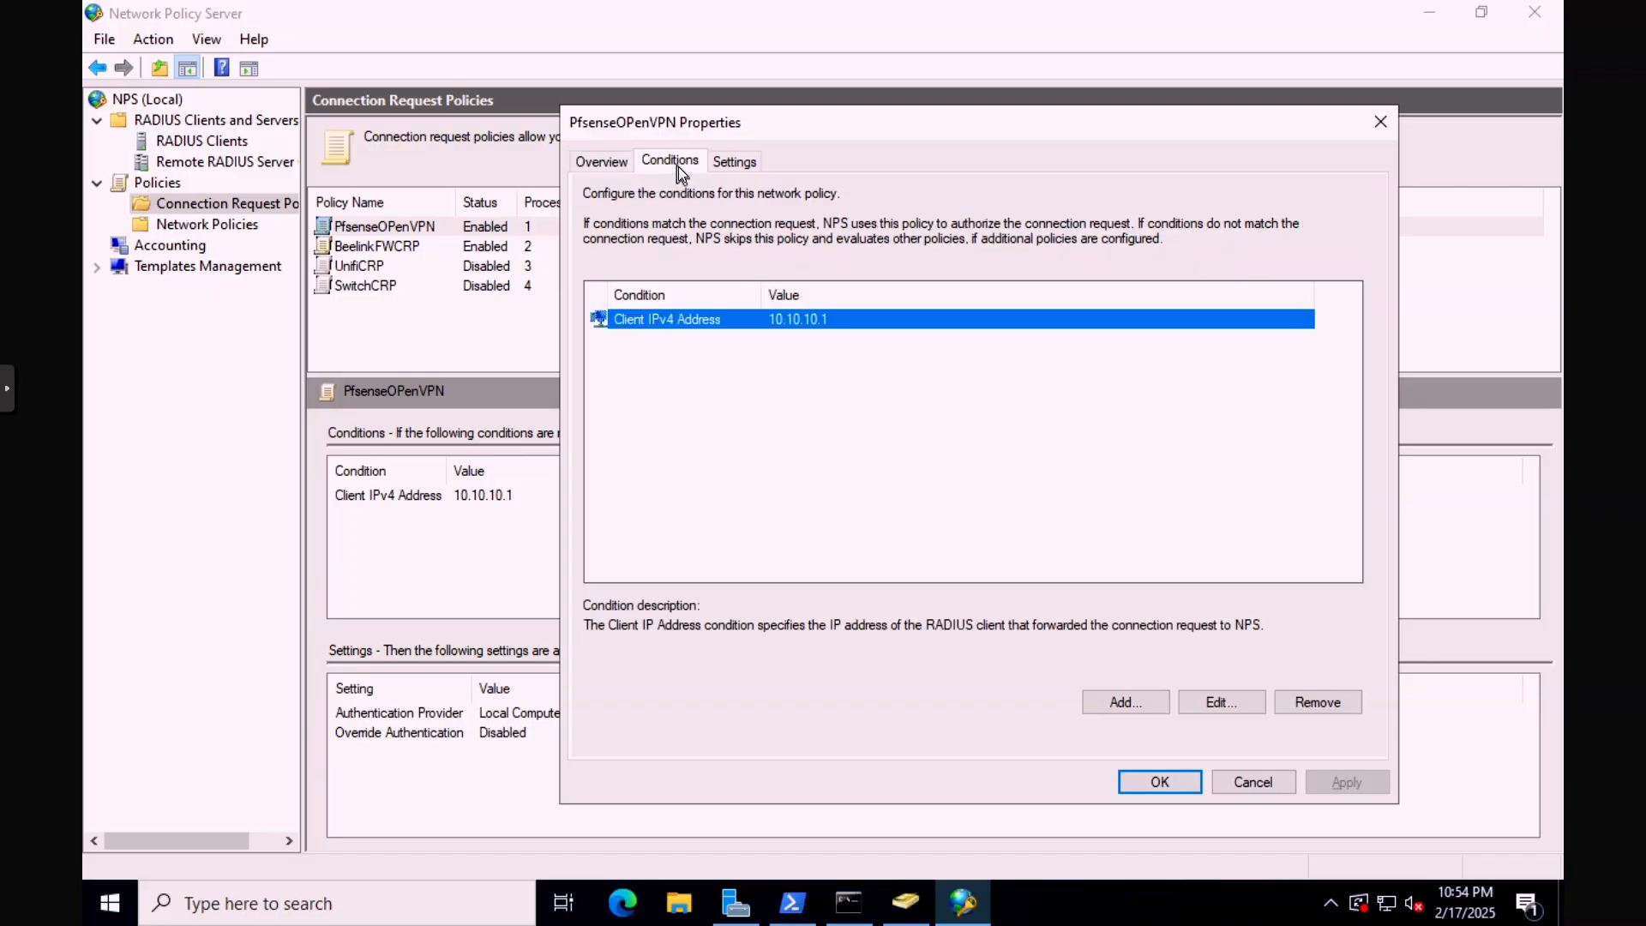
pyautogui.click(656, 319)
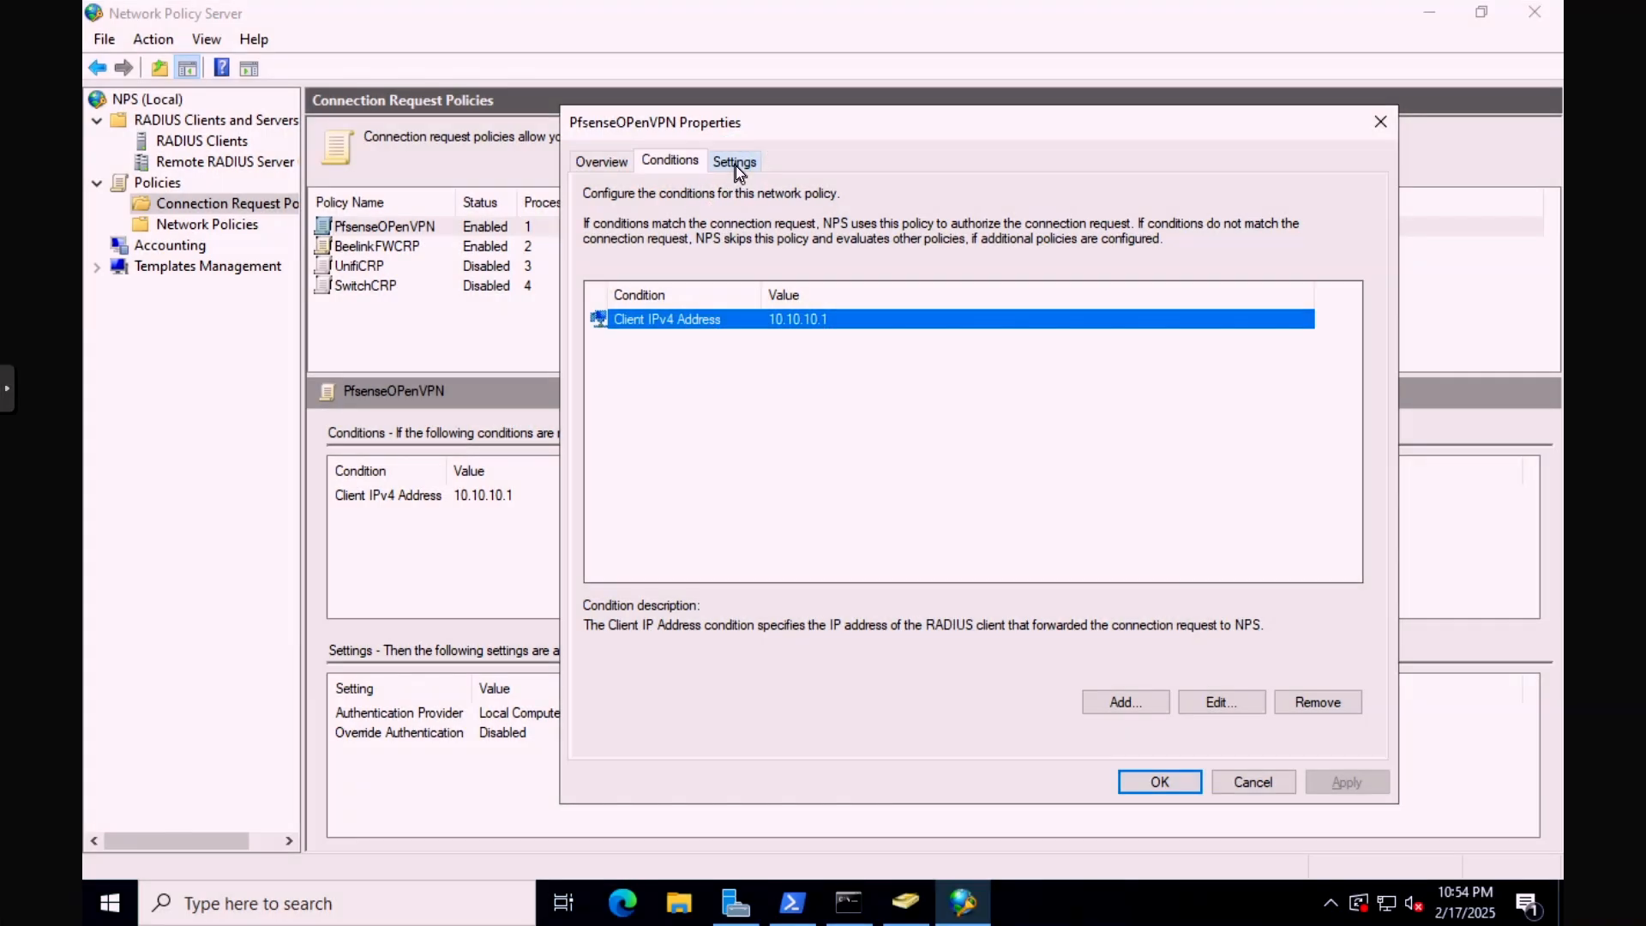
pyautogui.click(735, 163)
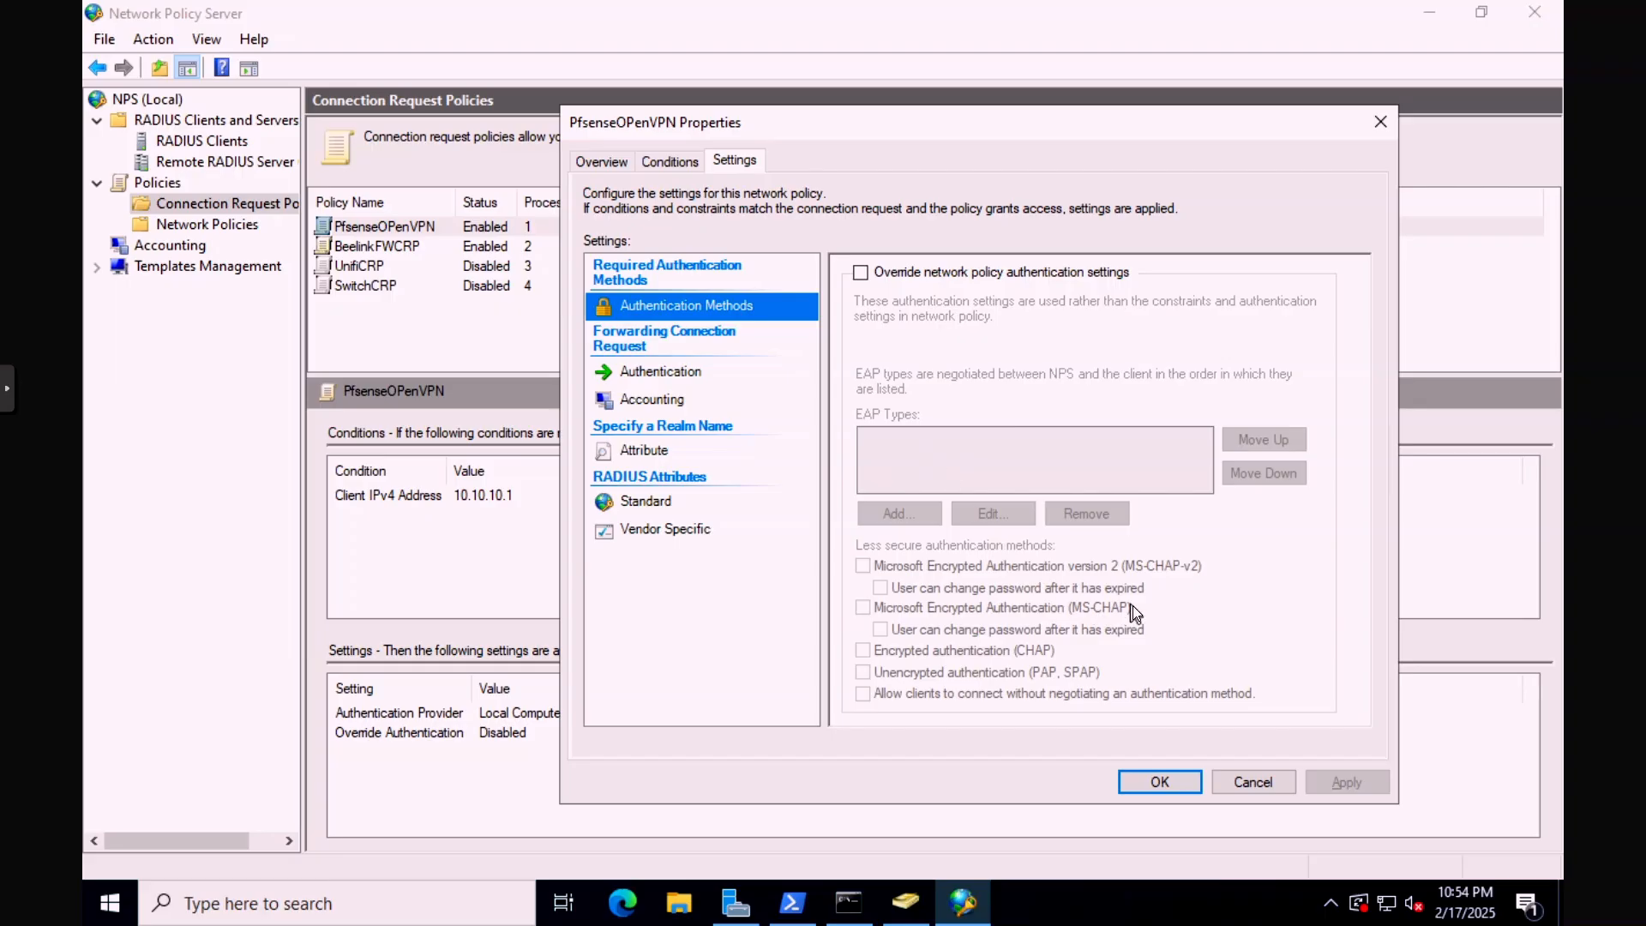
pyautogui.click(1255, 783)
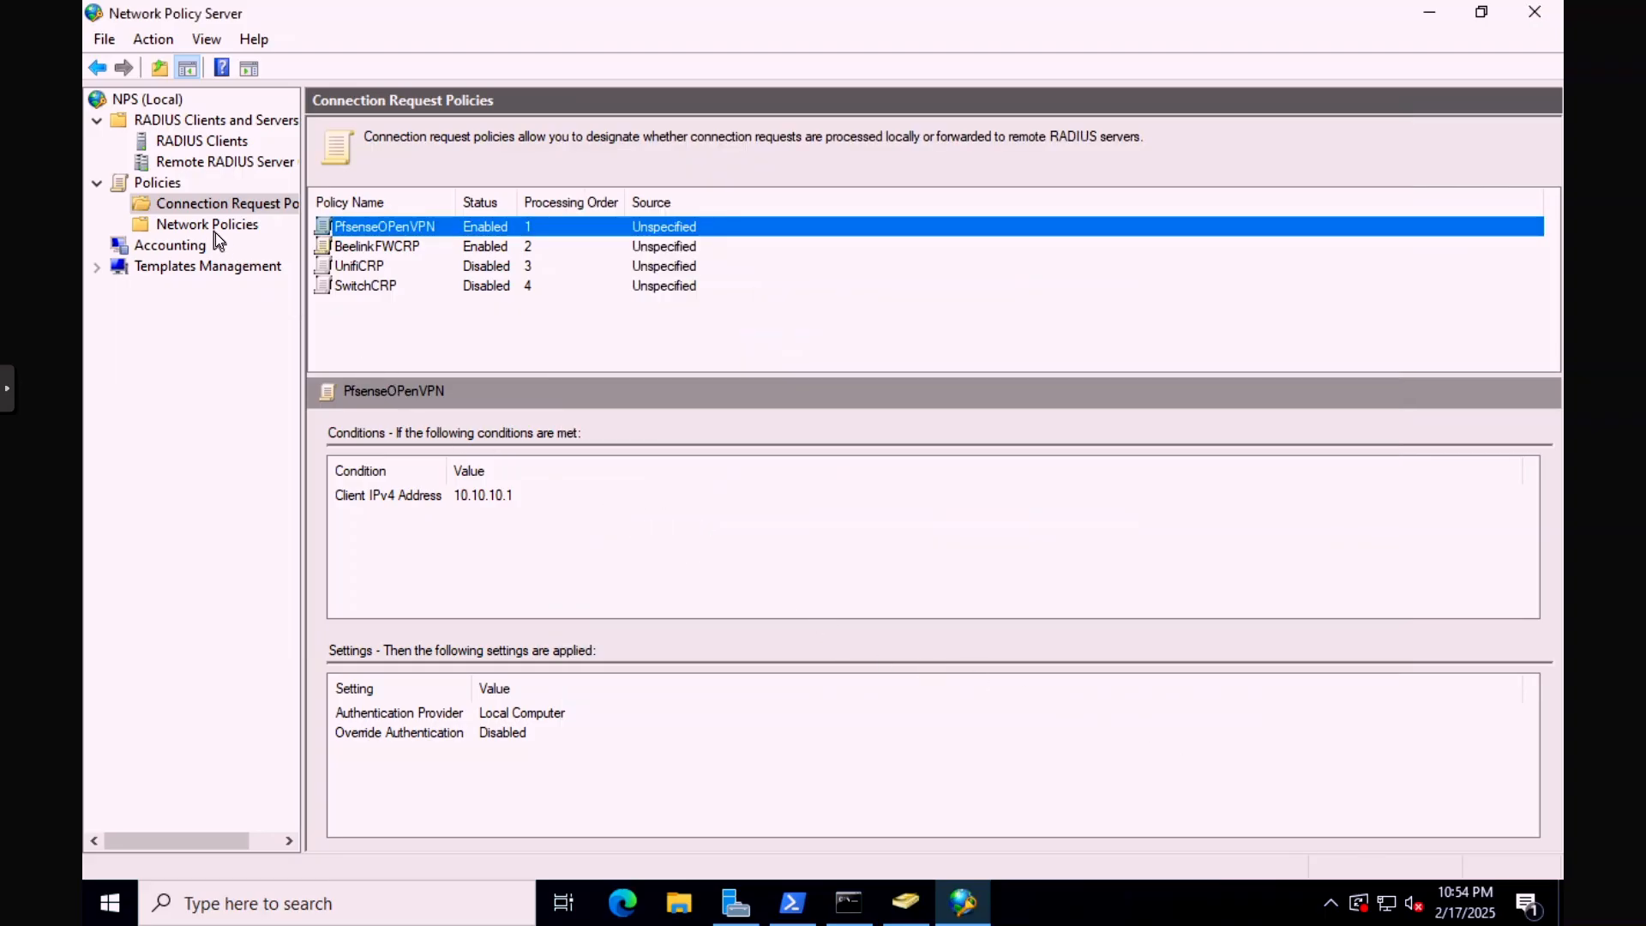
pyautogui.click(157, 228)
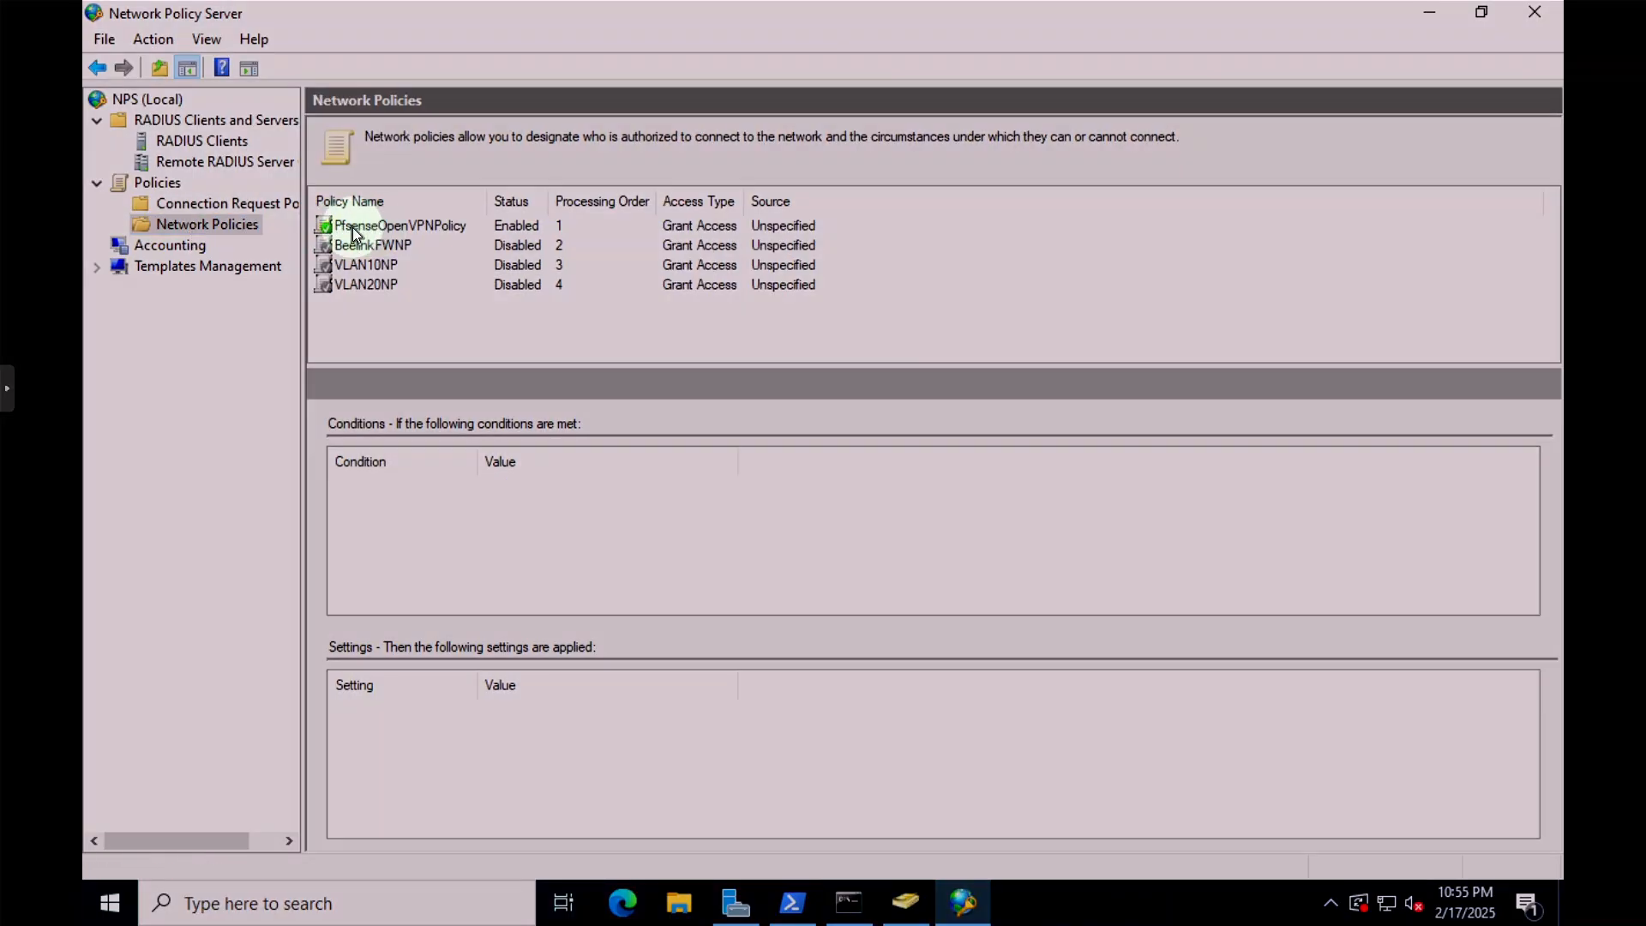
# Step: Review PfsenseOpenVPNPolicy's User Groups condition, PAP authentication and RADIUS attributes, closing without changes
pyautogui.doubleClick(429, 224)
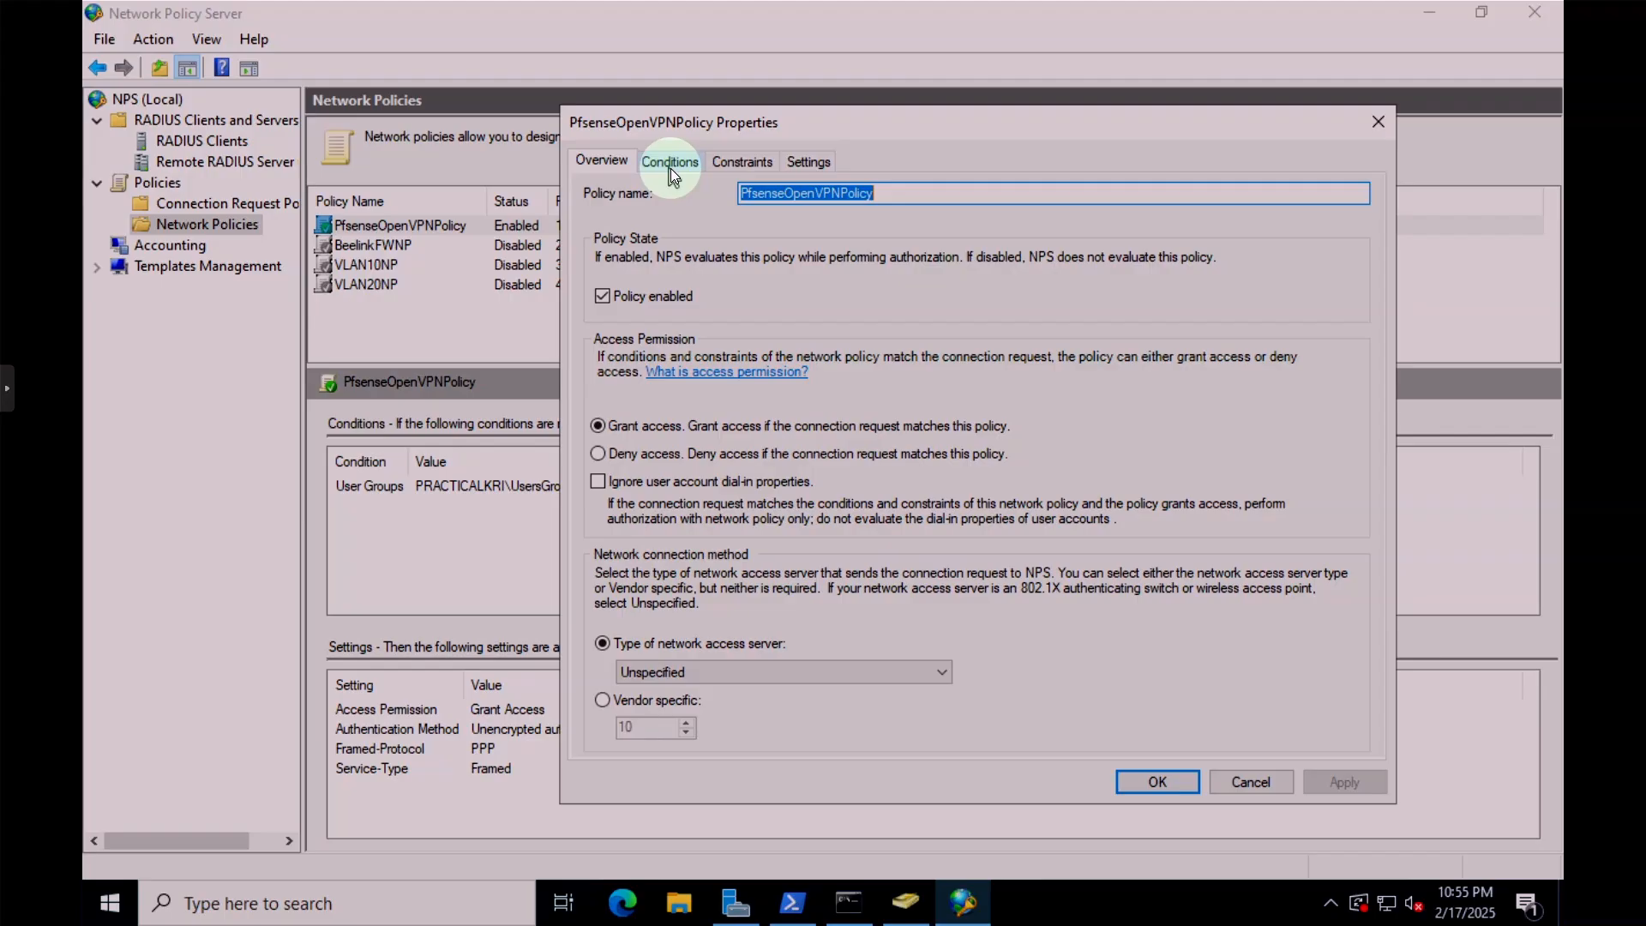
pyautogui.click(670, 163)
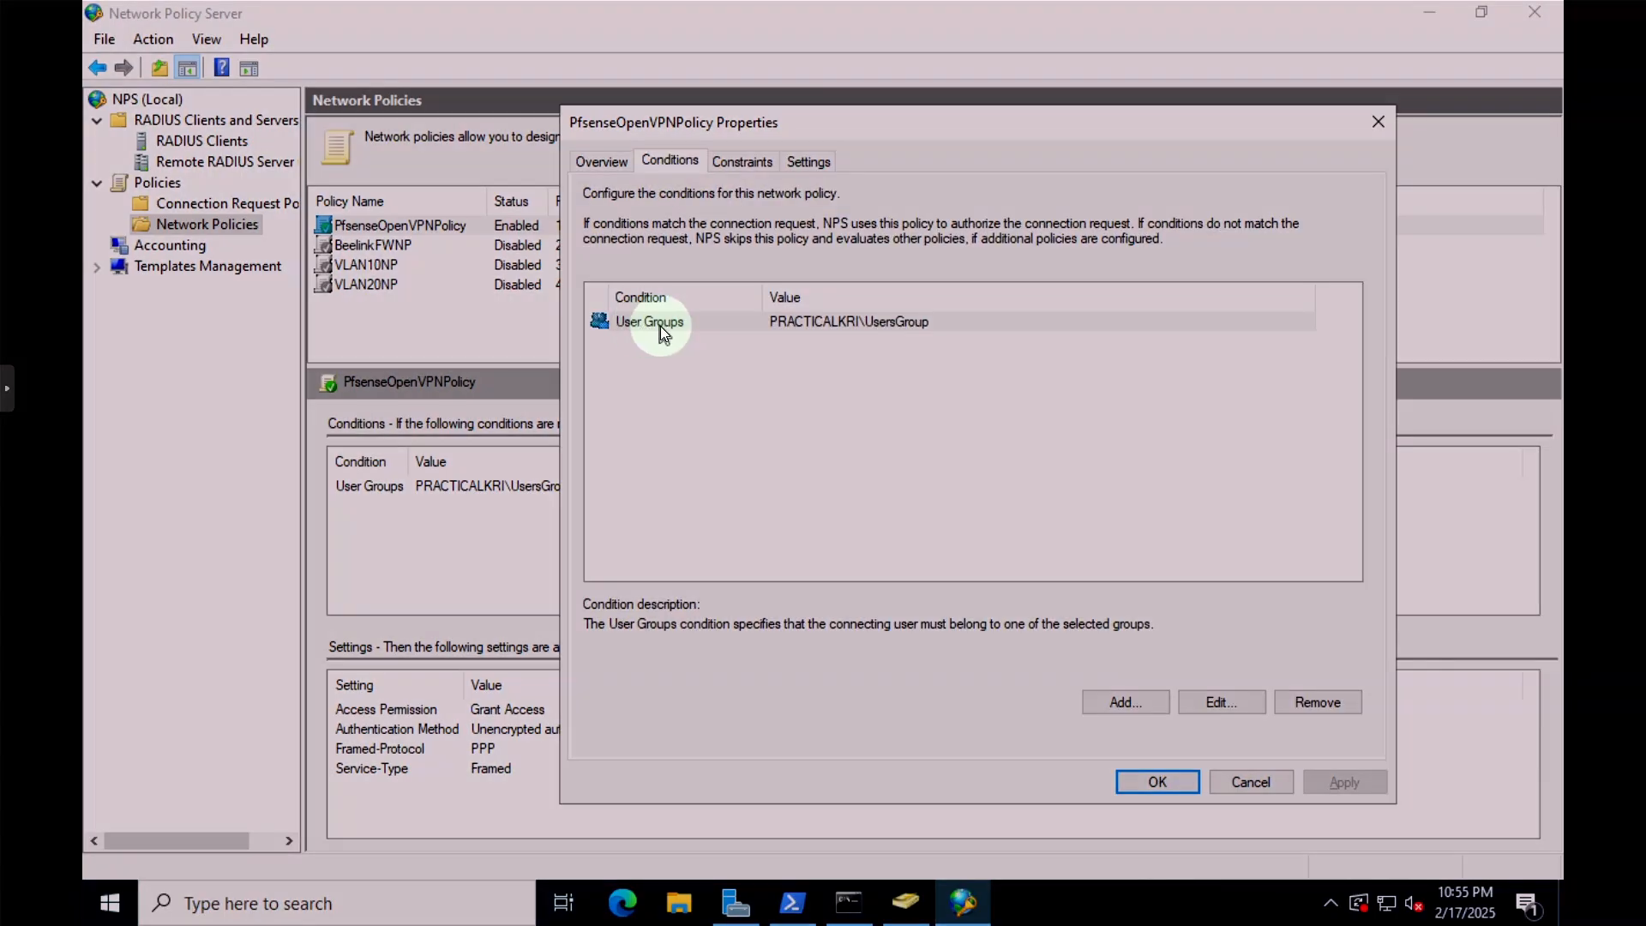
pyautogui.doubleClick(840, 324)
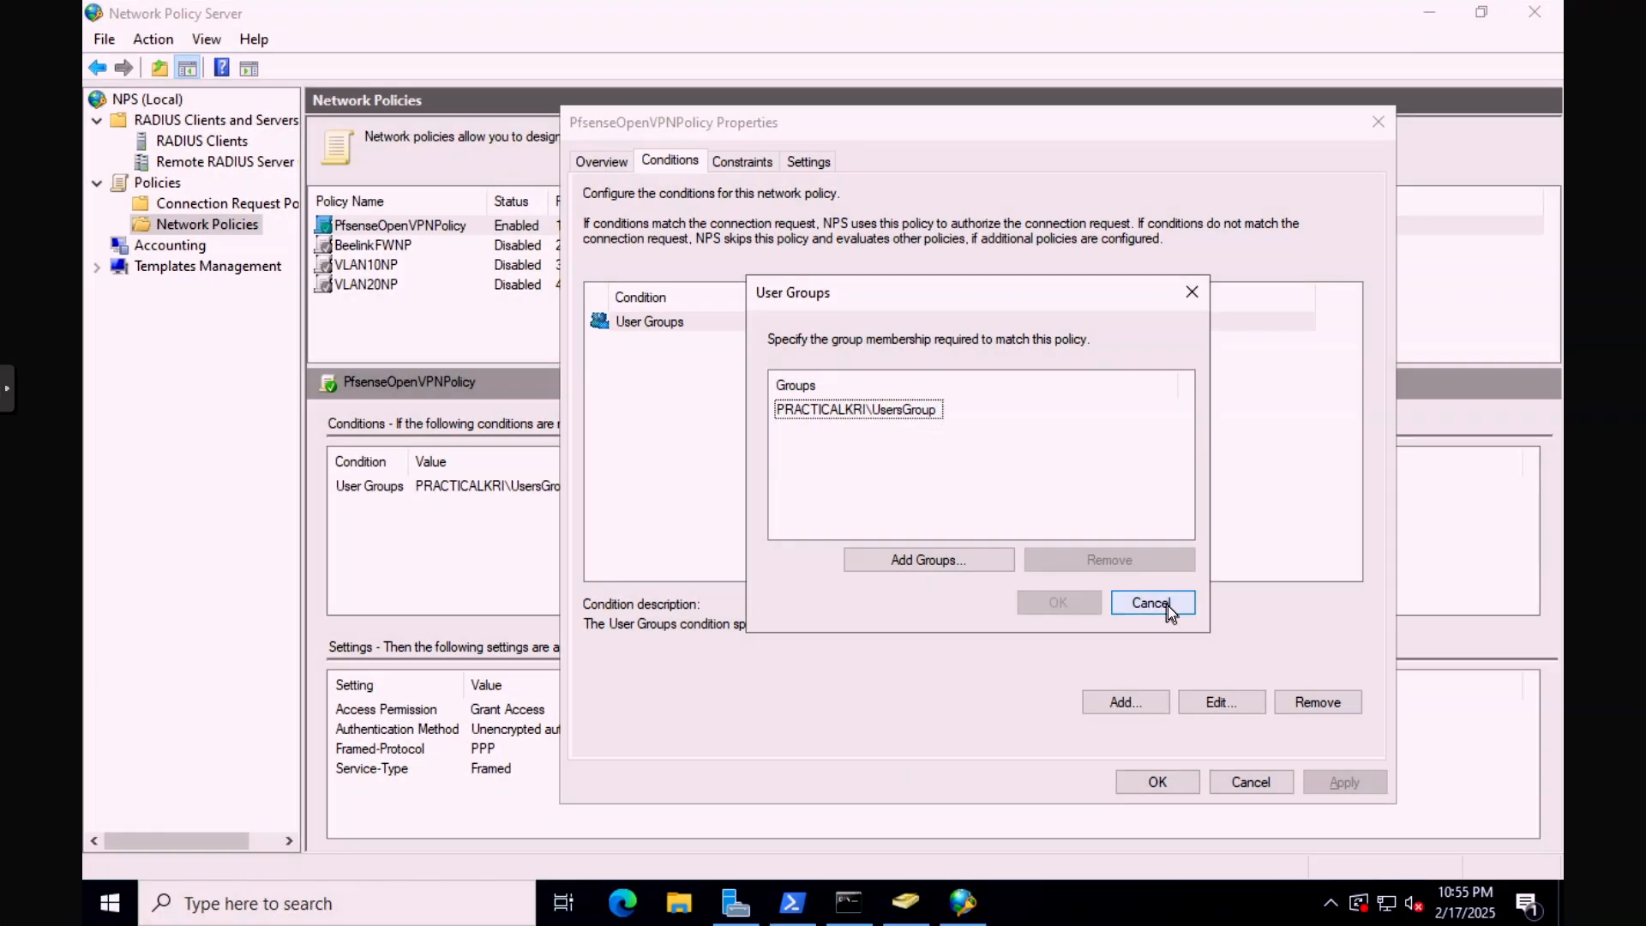
pyautogui.click(1166, 604)
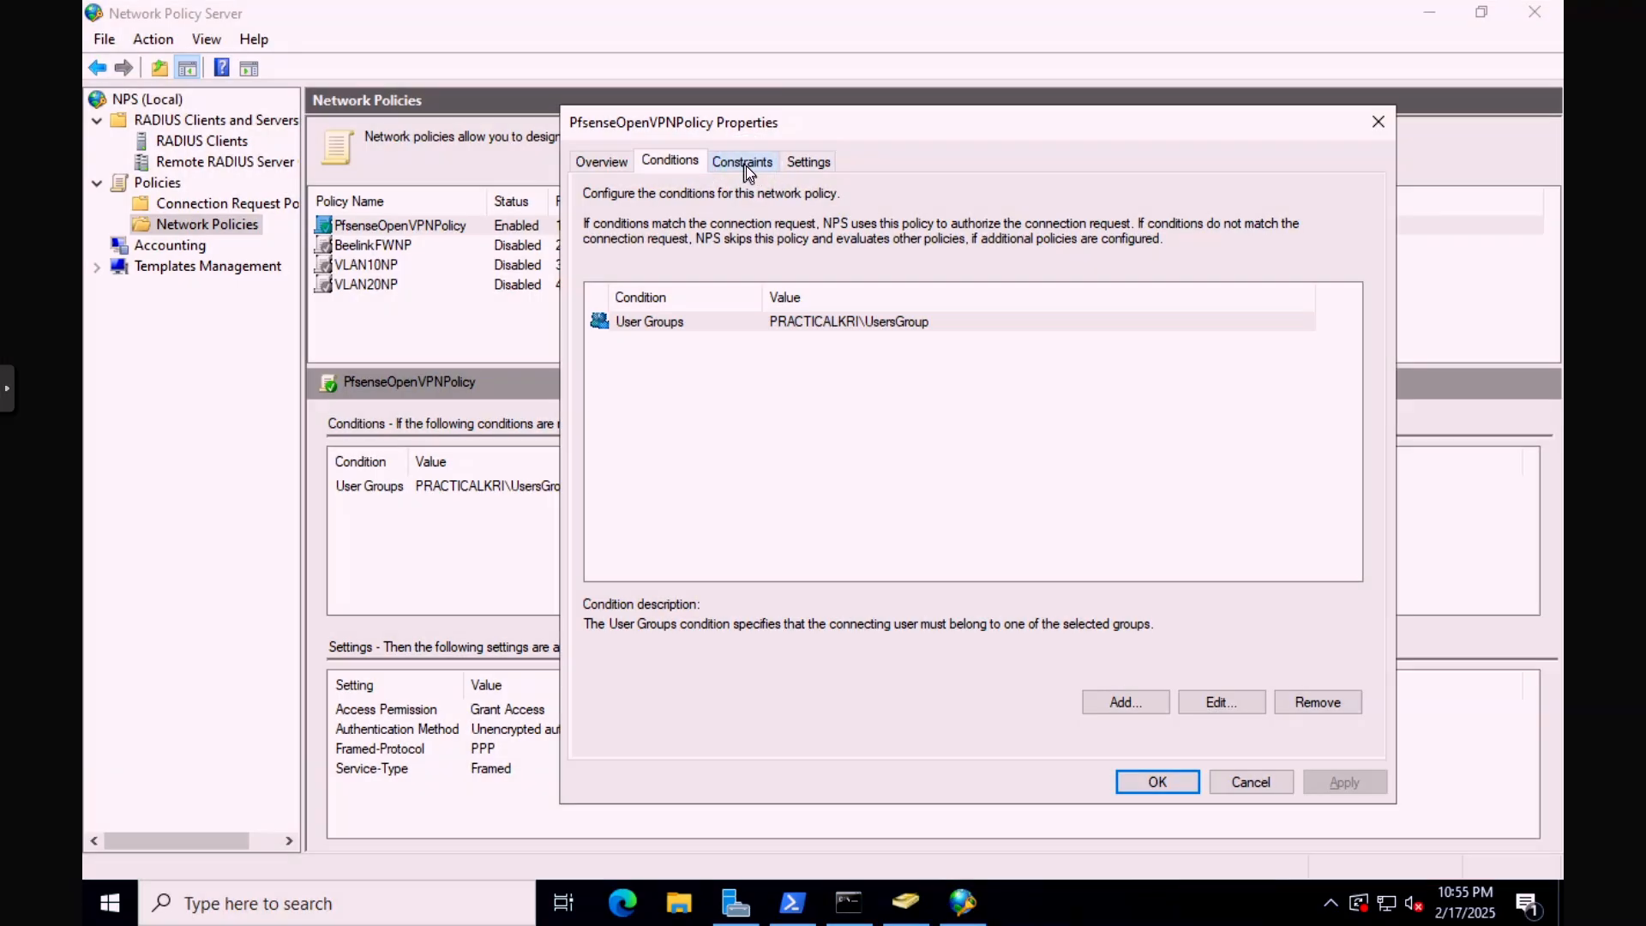
pyautogui.click(745, 166)
pyautogui.press('ctrl')
pyautogui.press('ctrl')
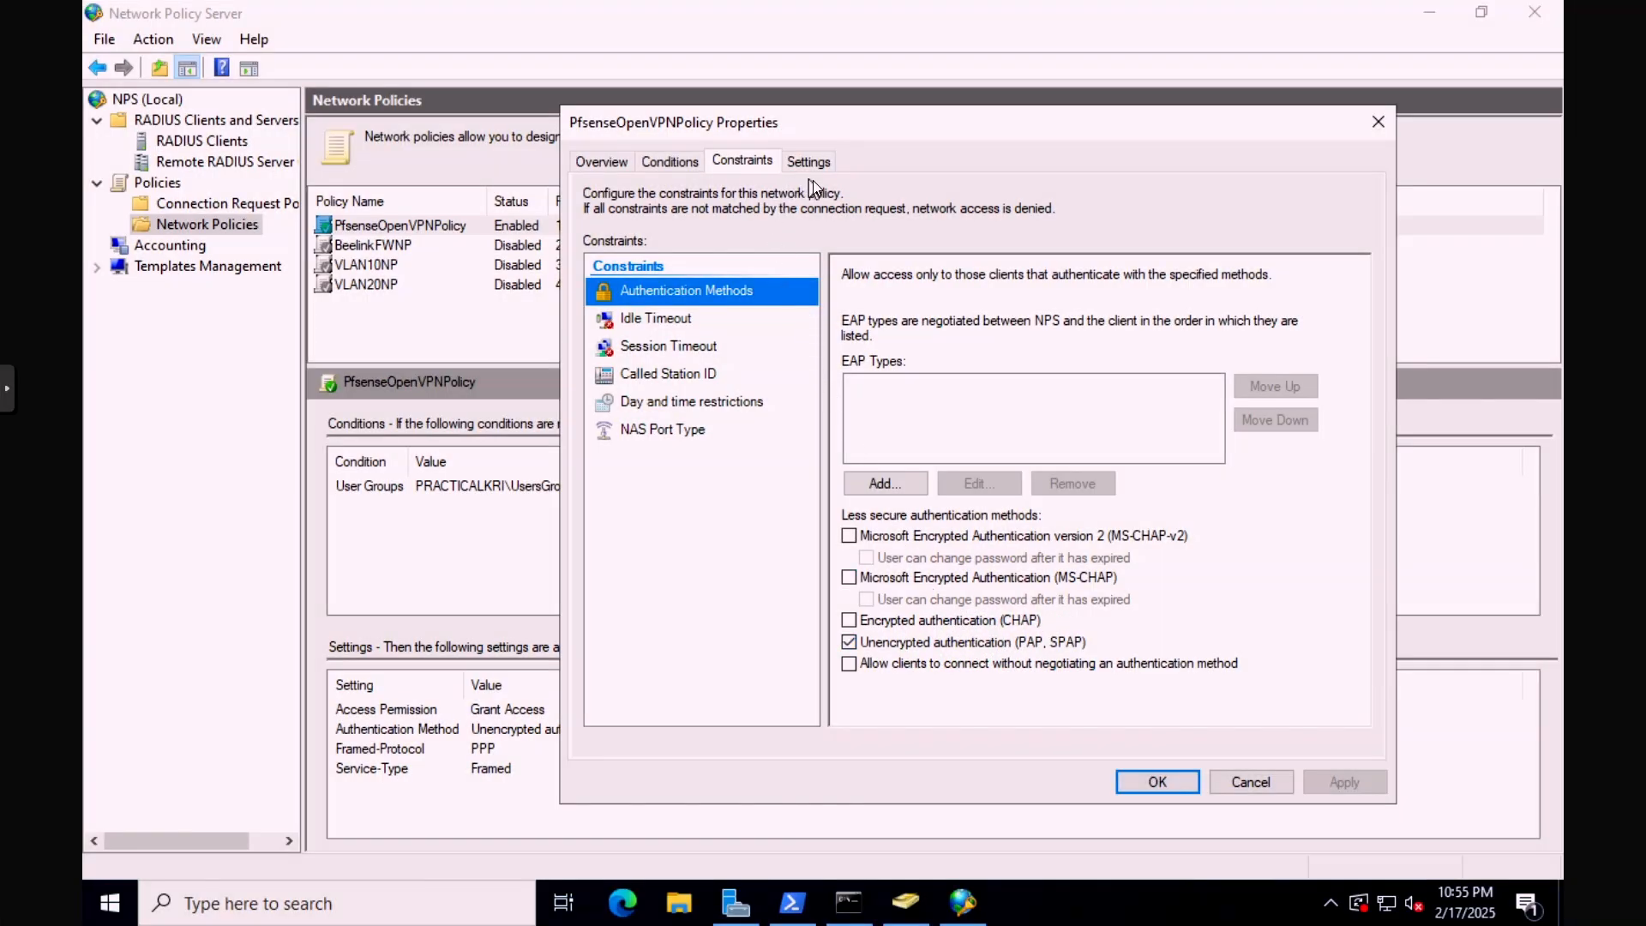
pyautogui.click(813, 162)
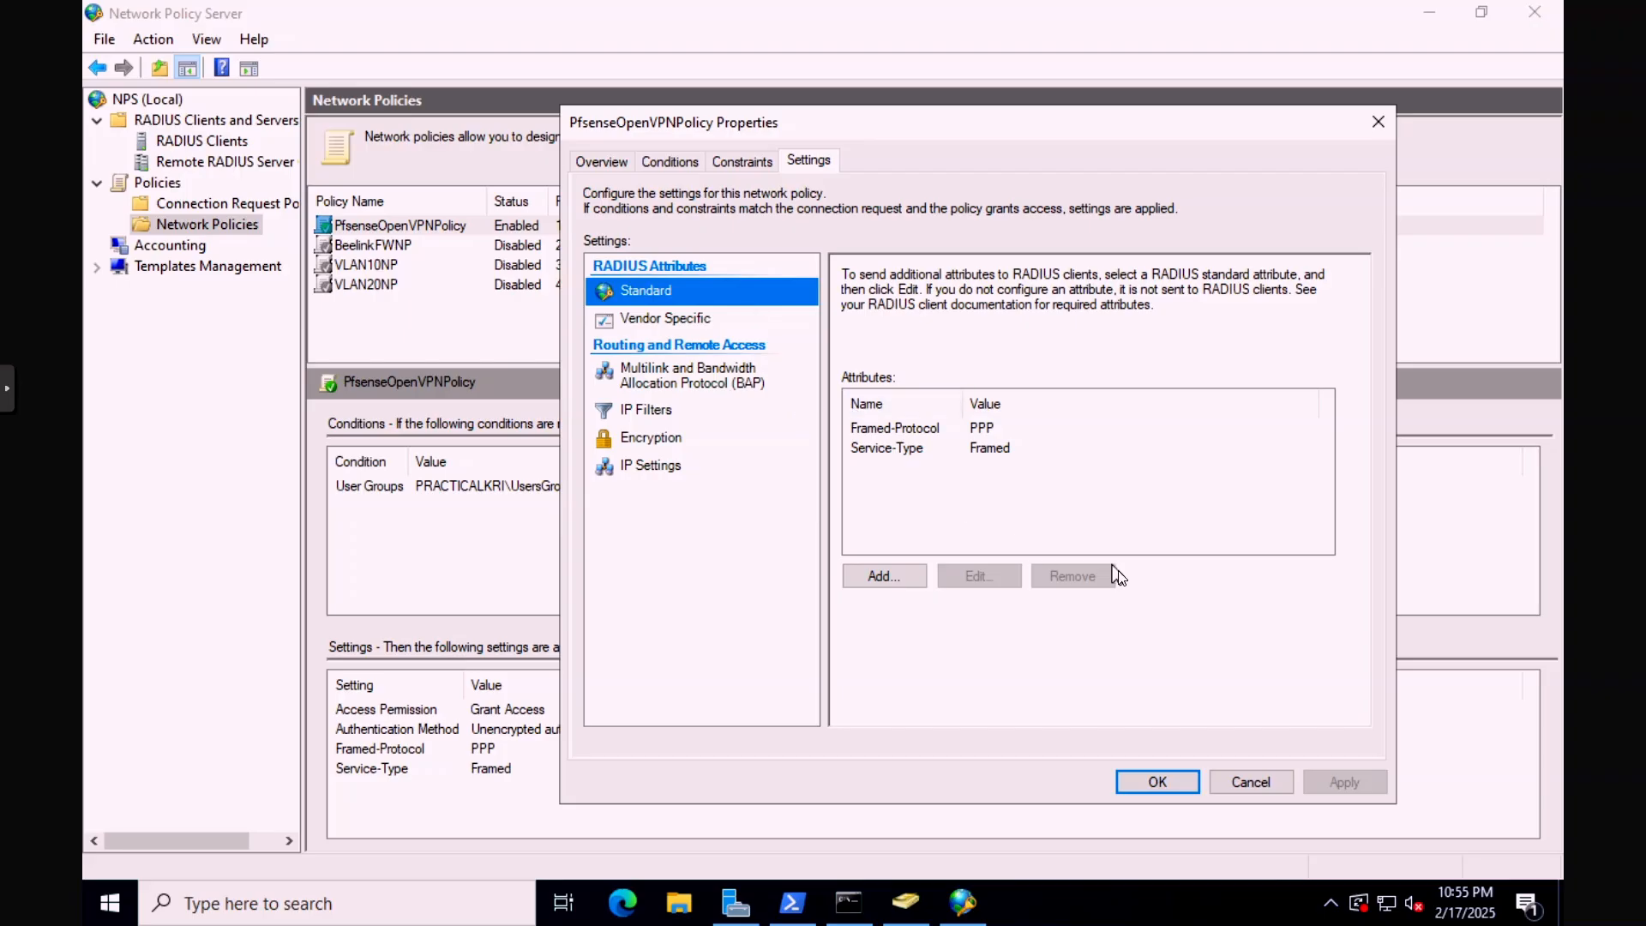
pyautogui.click(1251, 782)
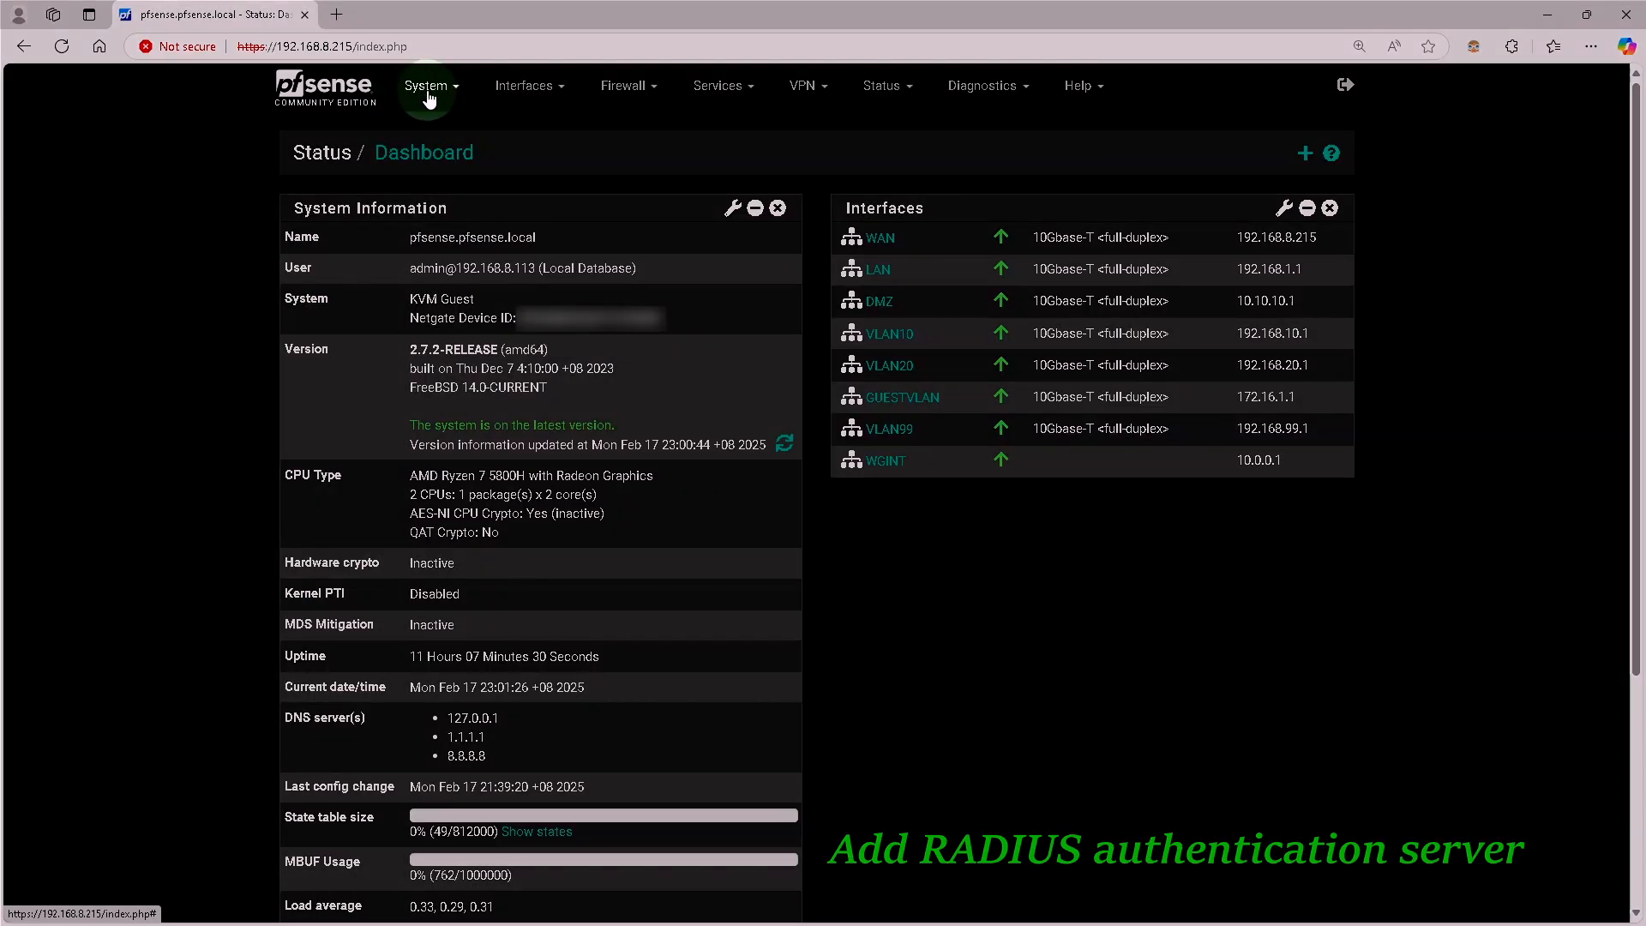
# Step: Add an authentication server named RADIUS NPS of type RADIUS using PAP
pyautogui.click(428, 95)
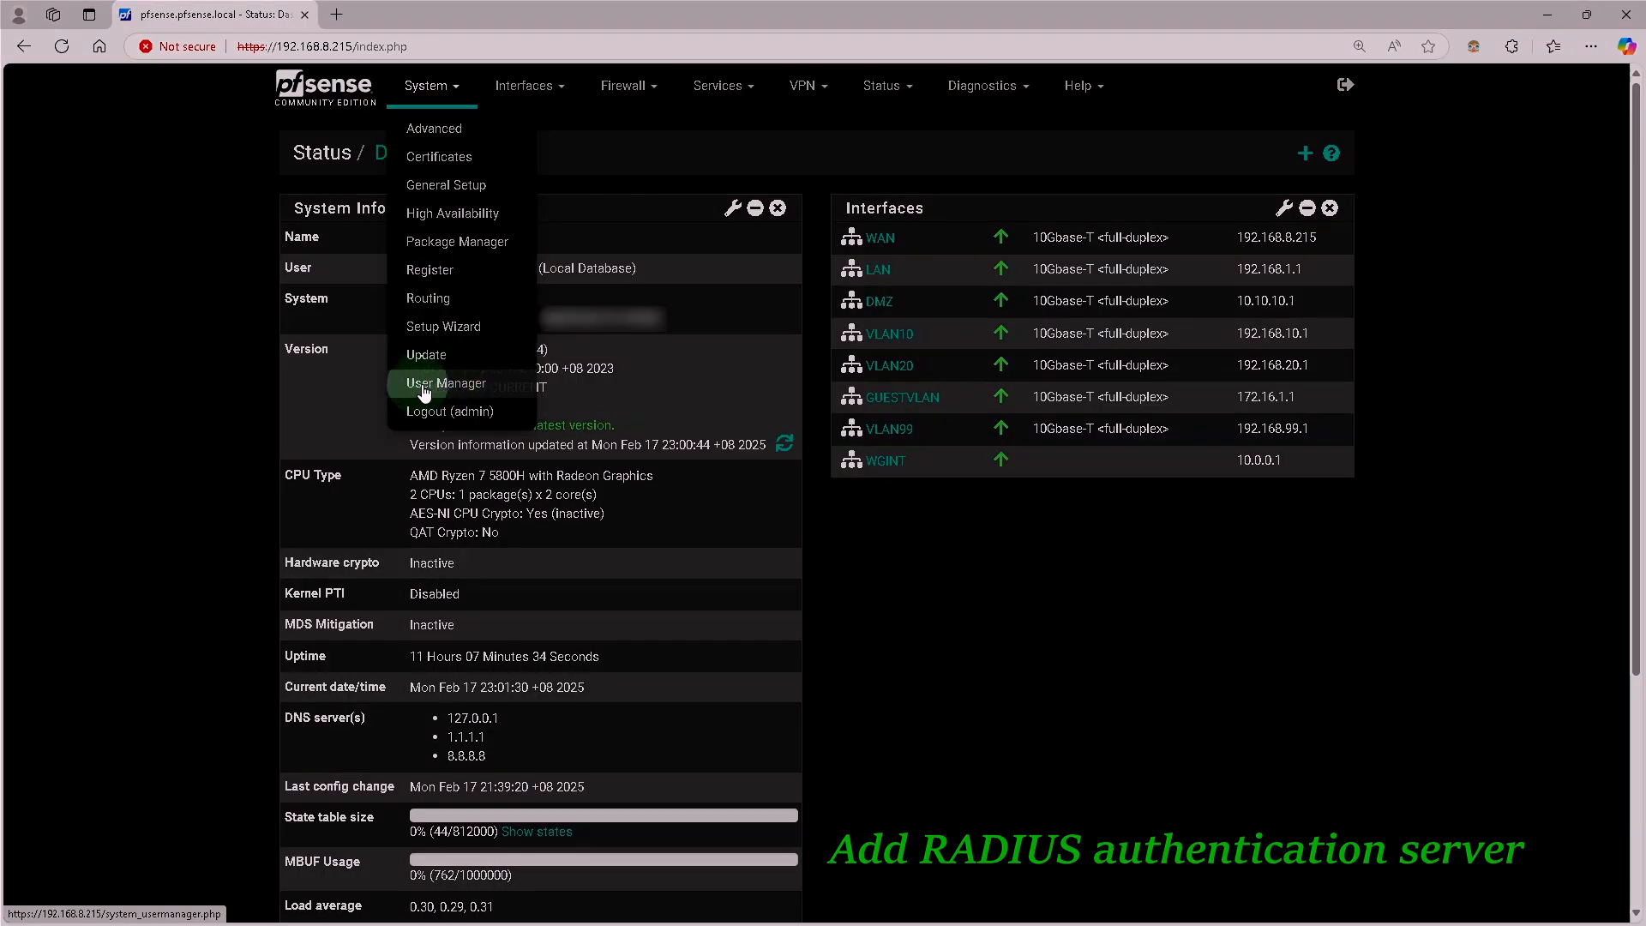
pyautogui.click(425, 385)
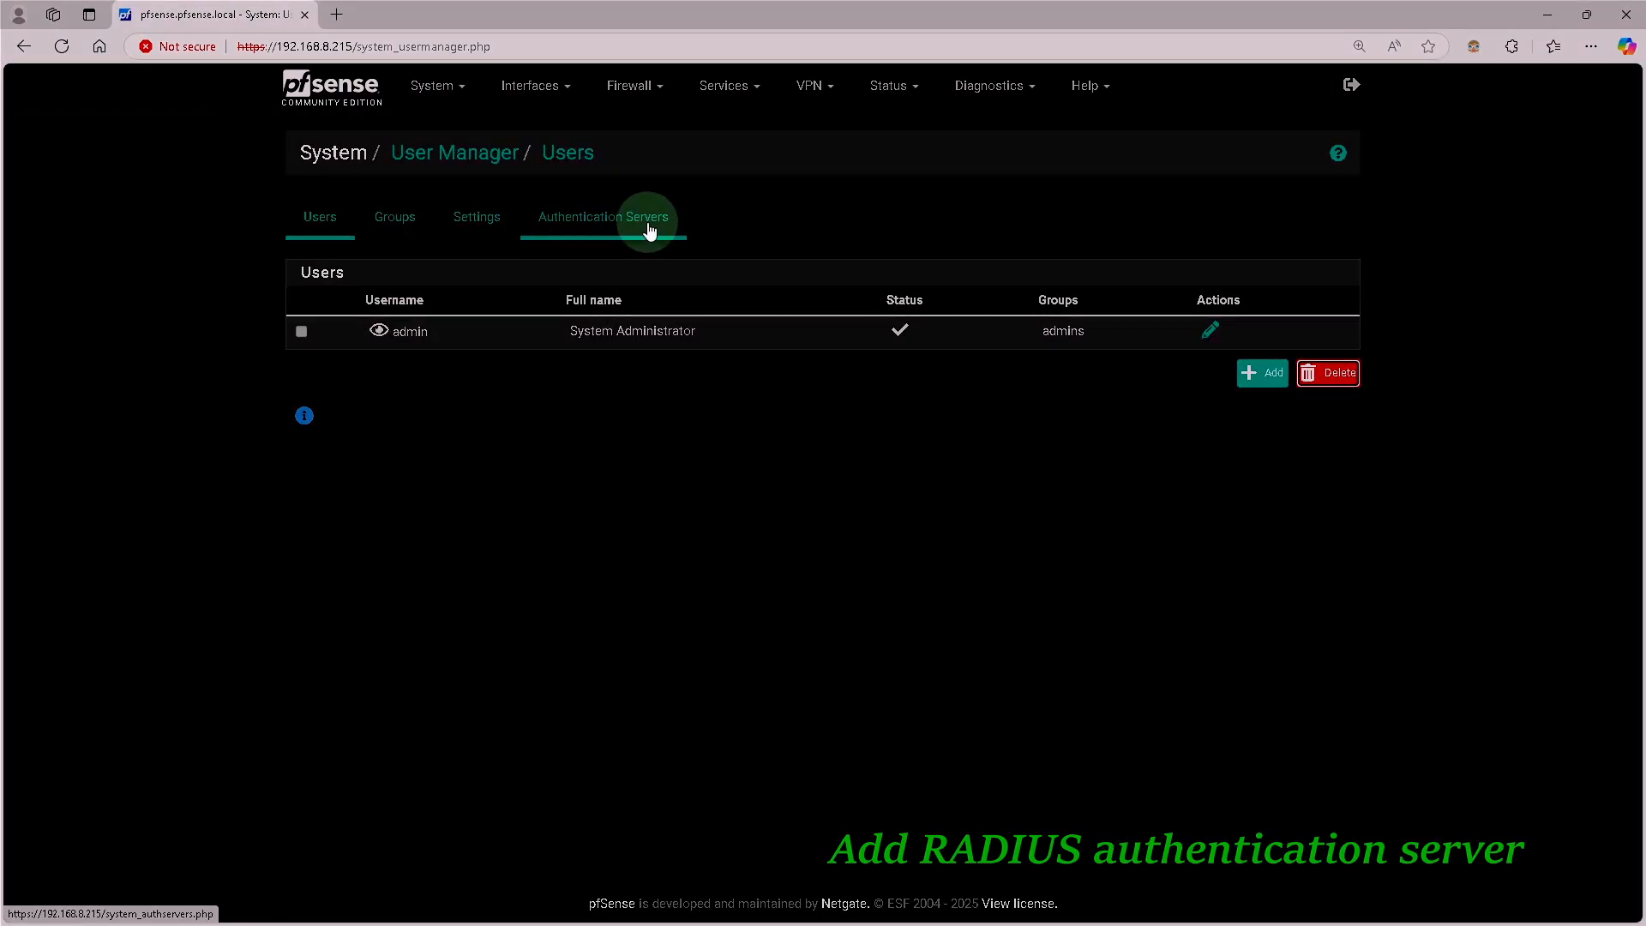
pyautogui.click(619, 226)
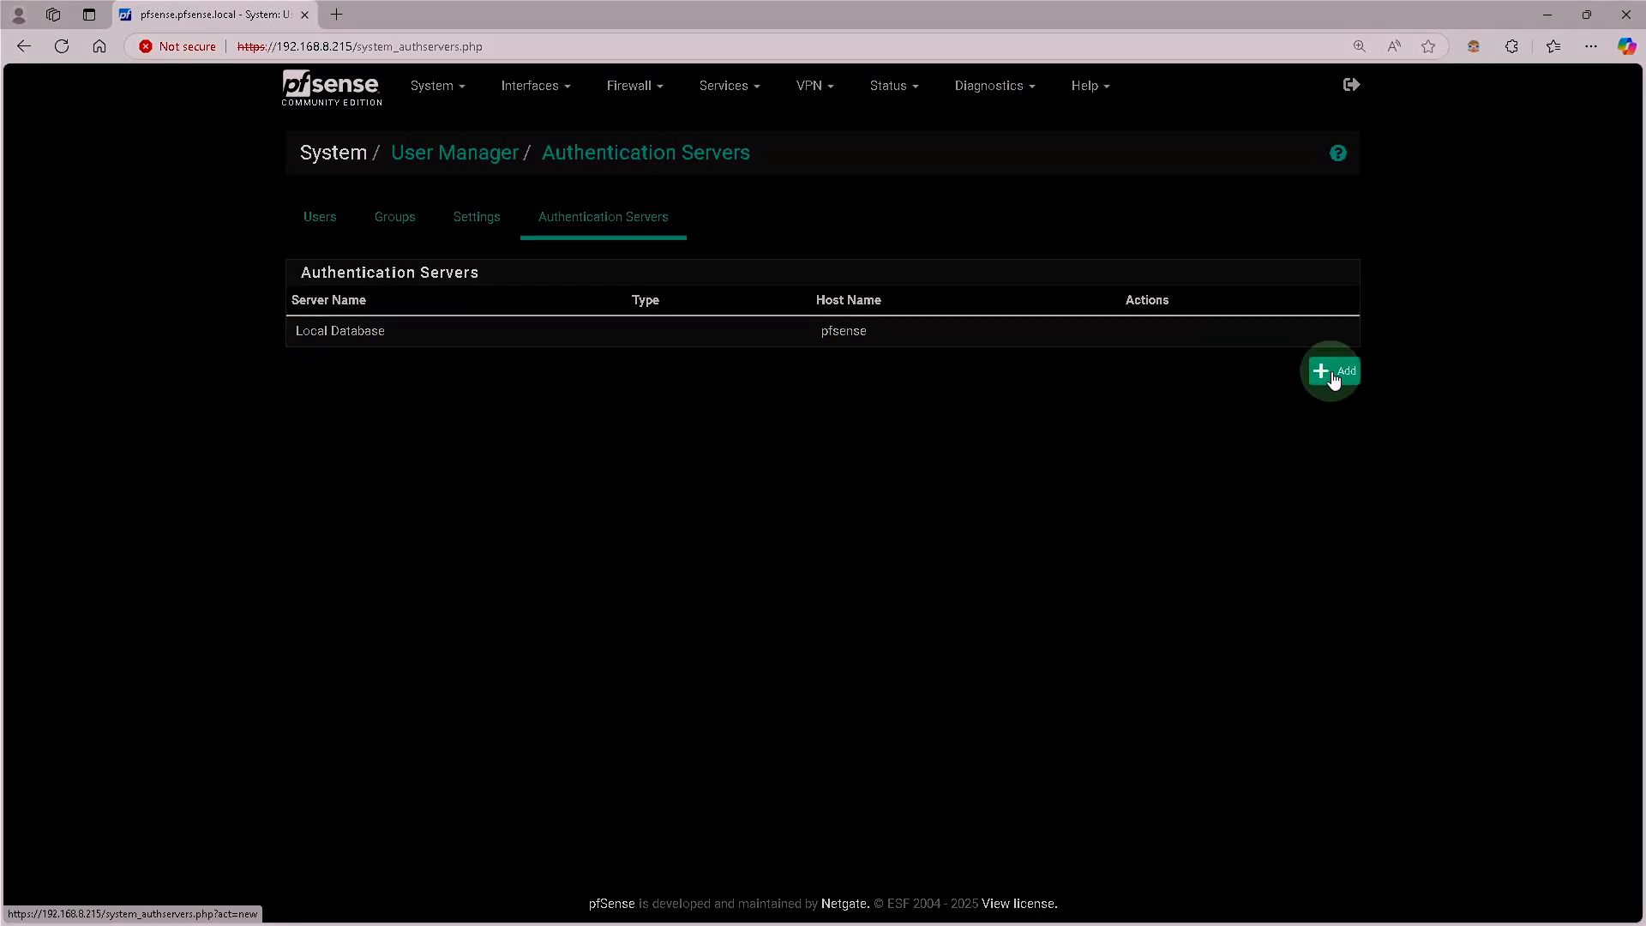
pyautogui.click(1334, 374)
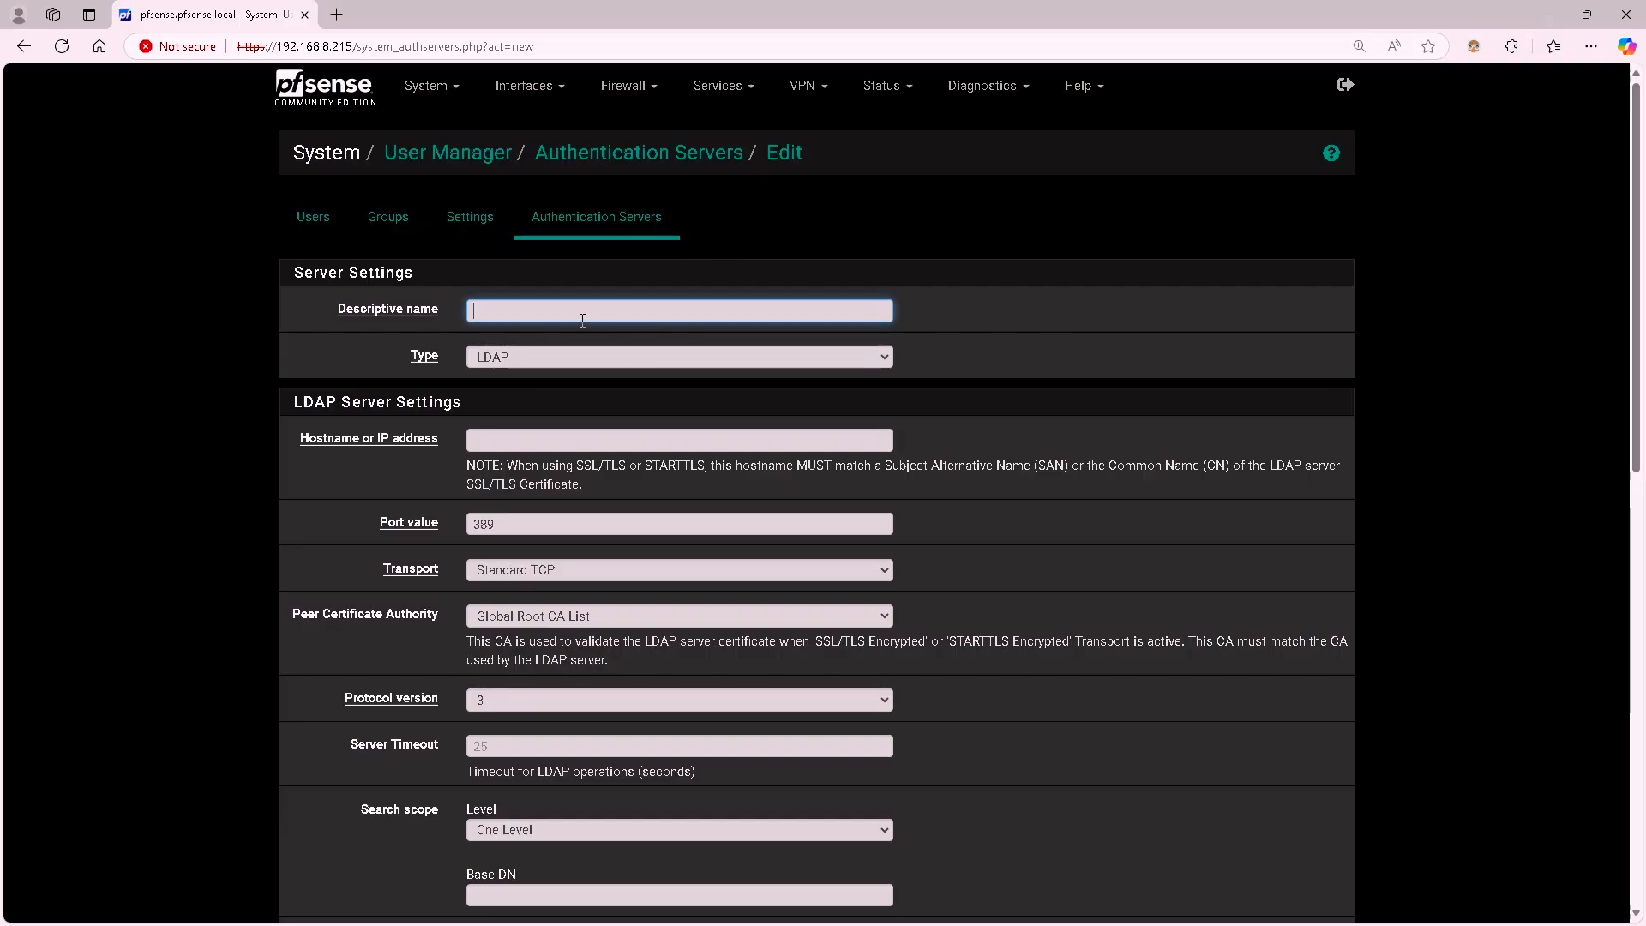
pyautogui.write('RADIUS NPS')
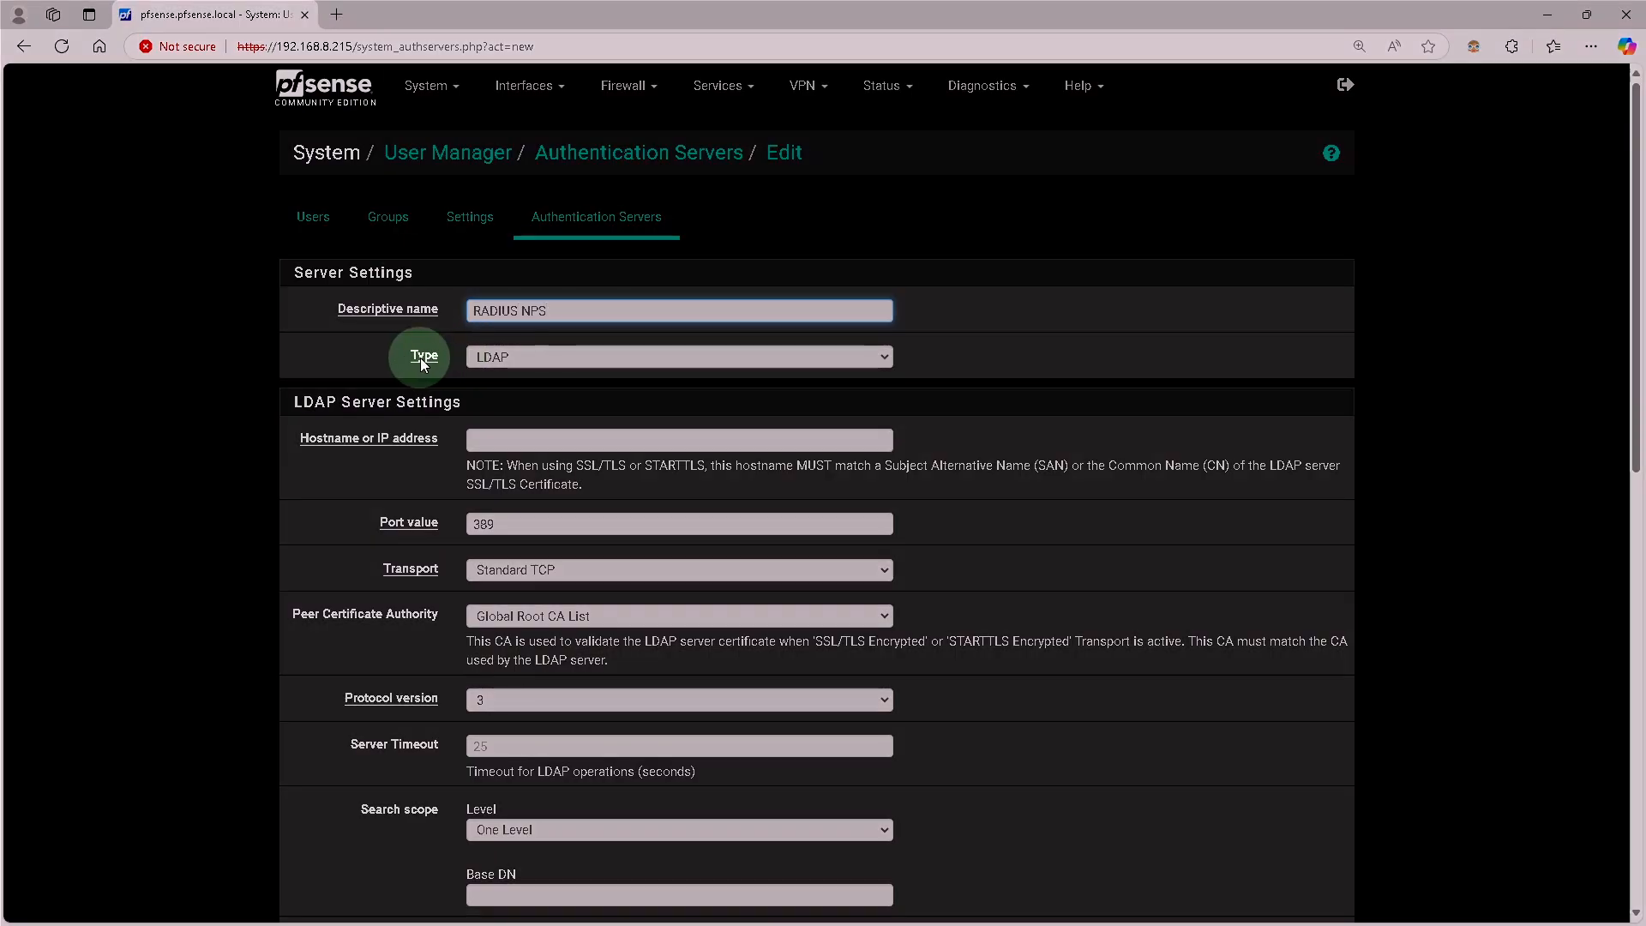
pyautogui.click(554, 358)
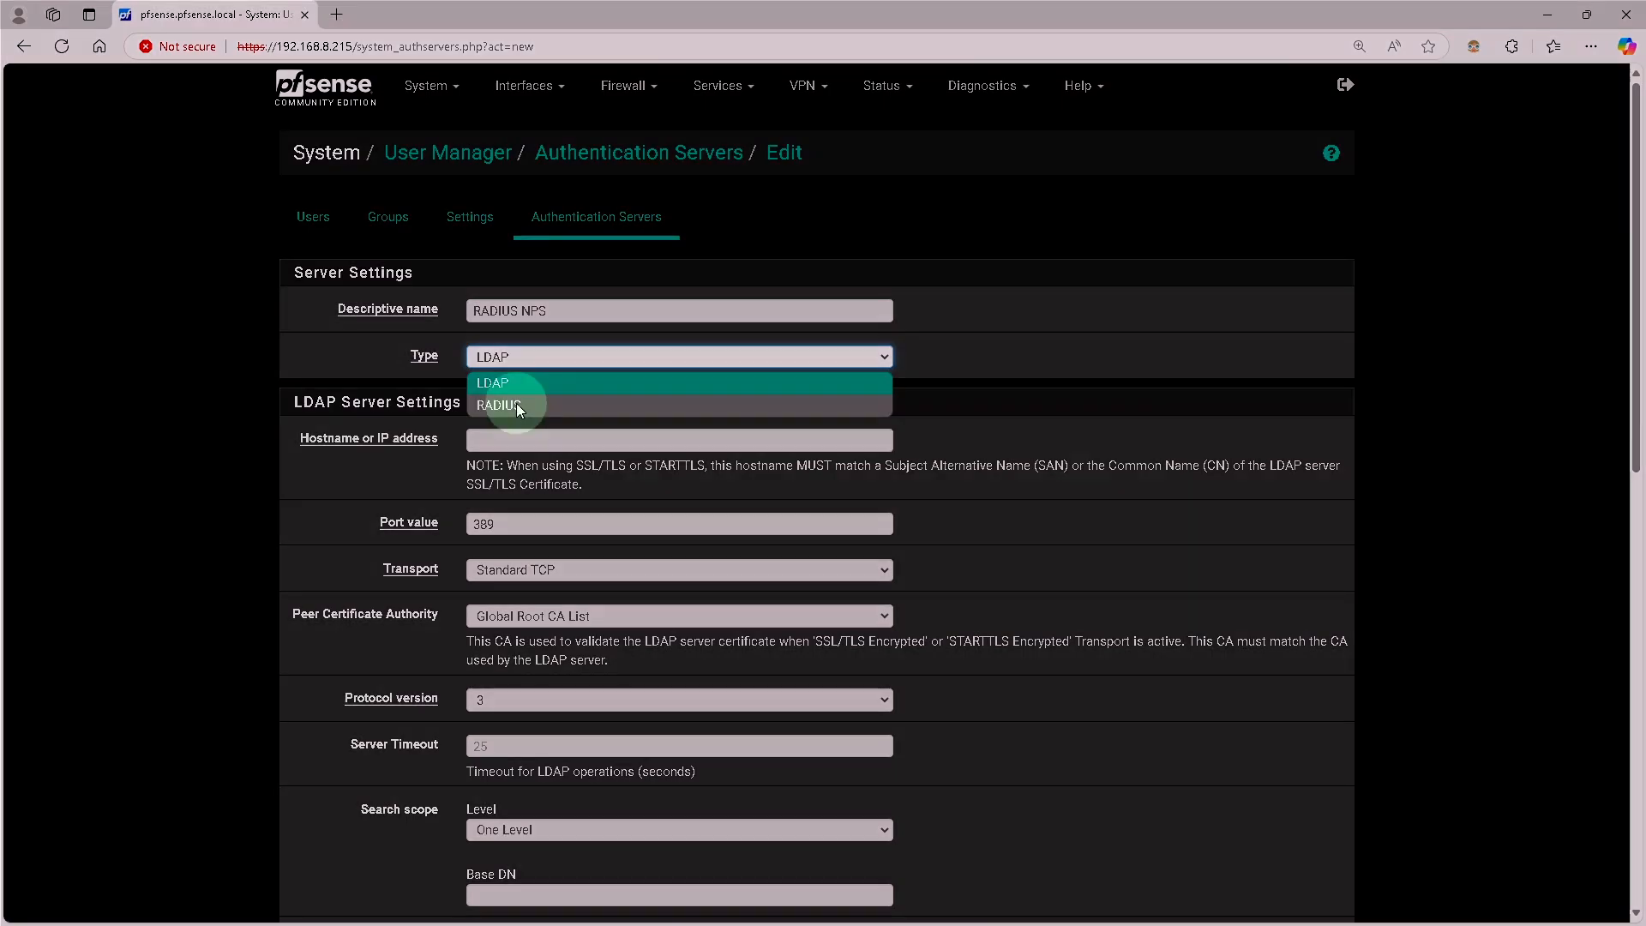
pyautogui.click(504, 405)
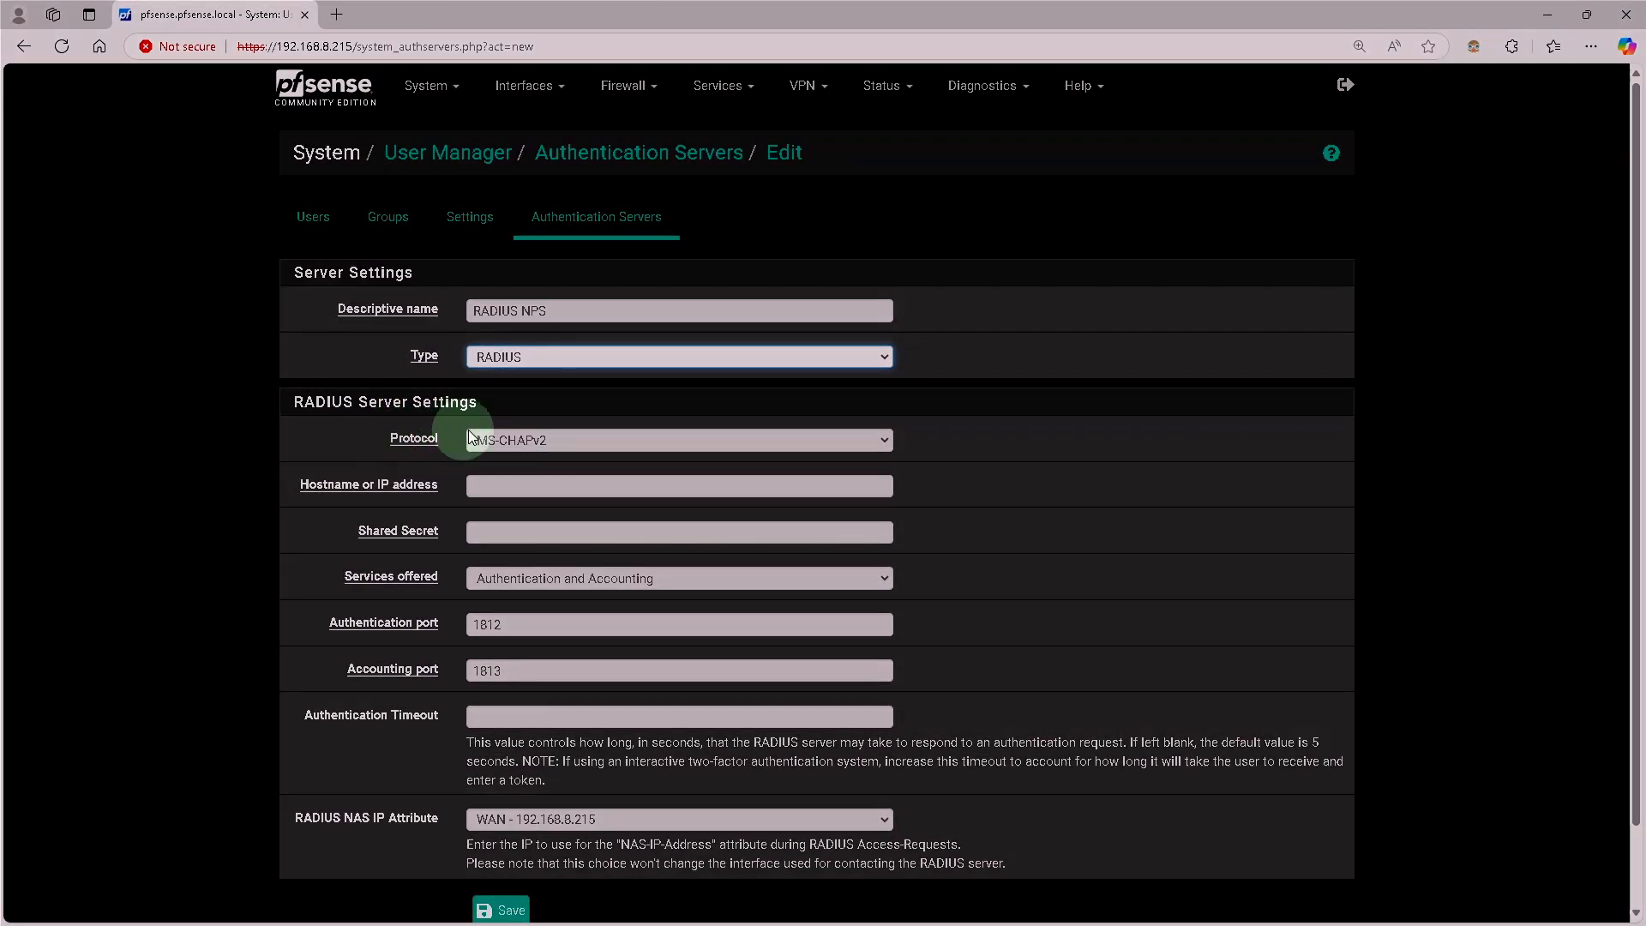
pyautogui.click(525, 440)
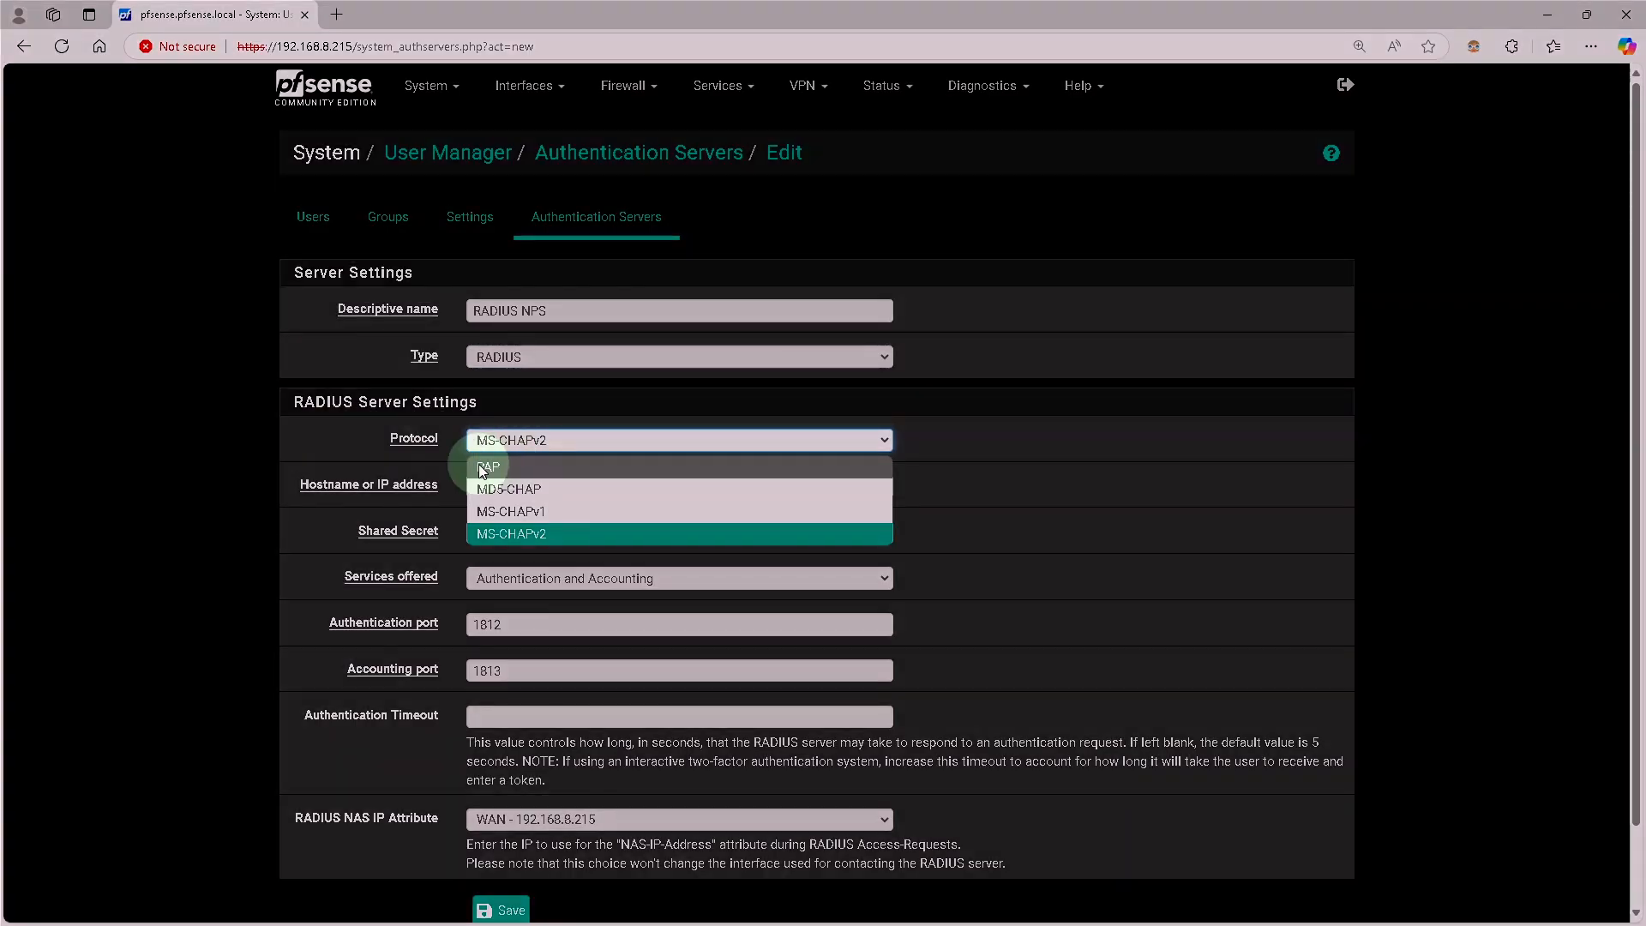
pyautogui.click(506, 466)
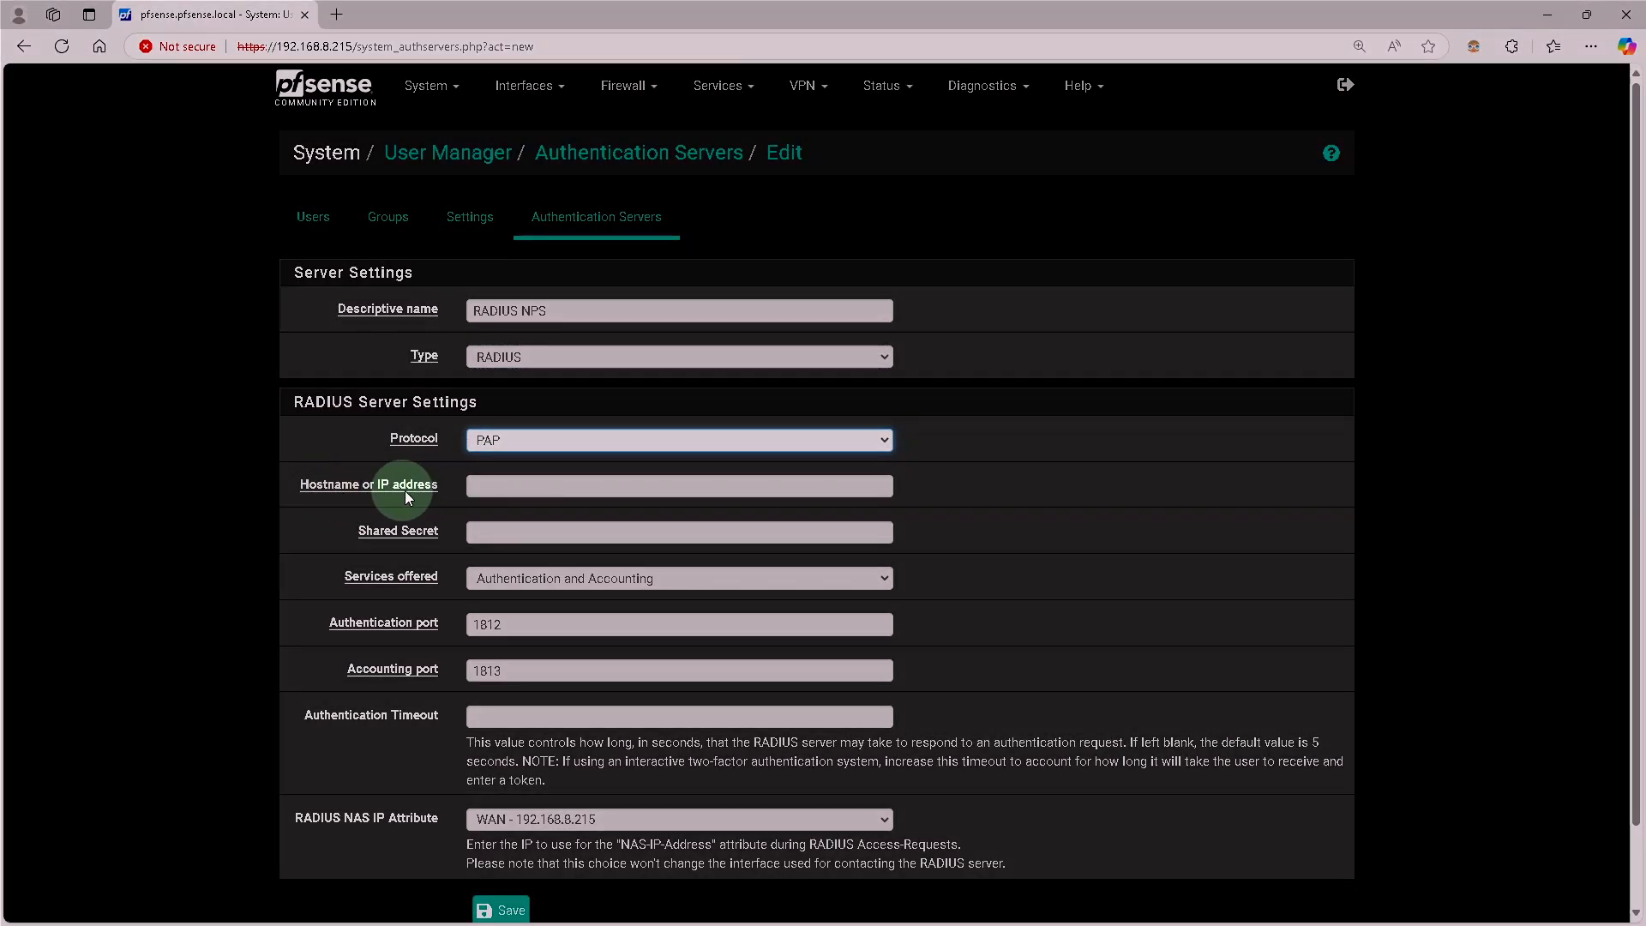
# Step: Set host 10.10.10.220, the shared secret, and Authentication and Accounting services
pyautogui.click(514, 486)
pyautogui.write('10')
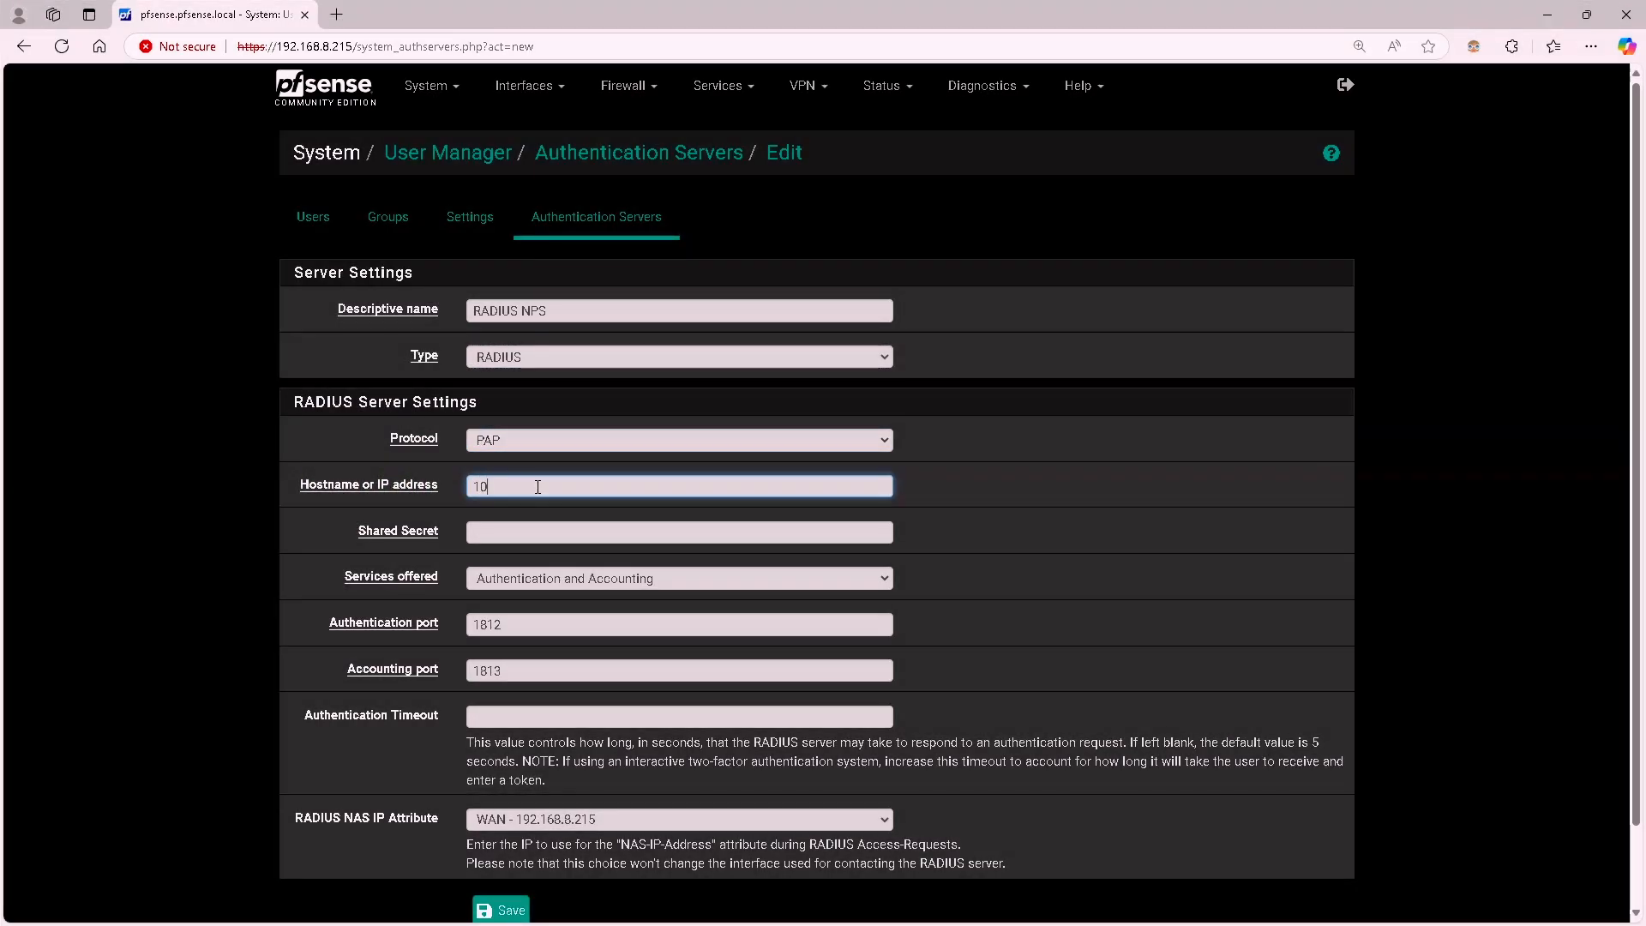
pyautogui.write('.10.10.220')
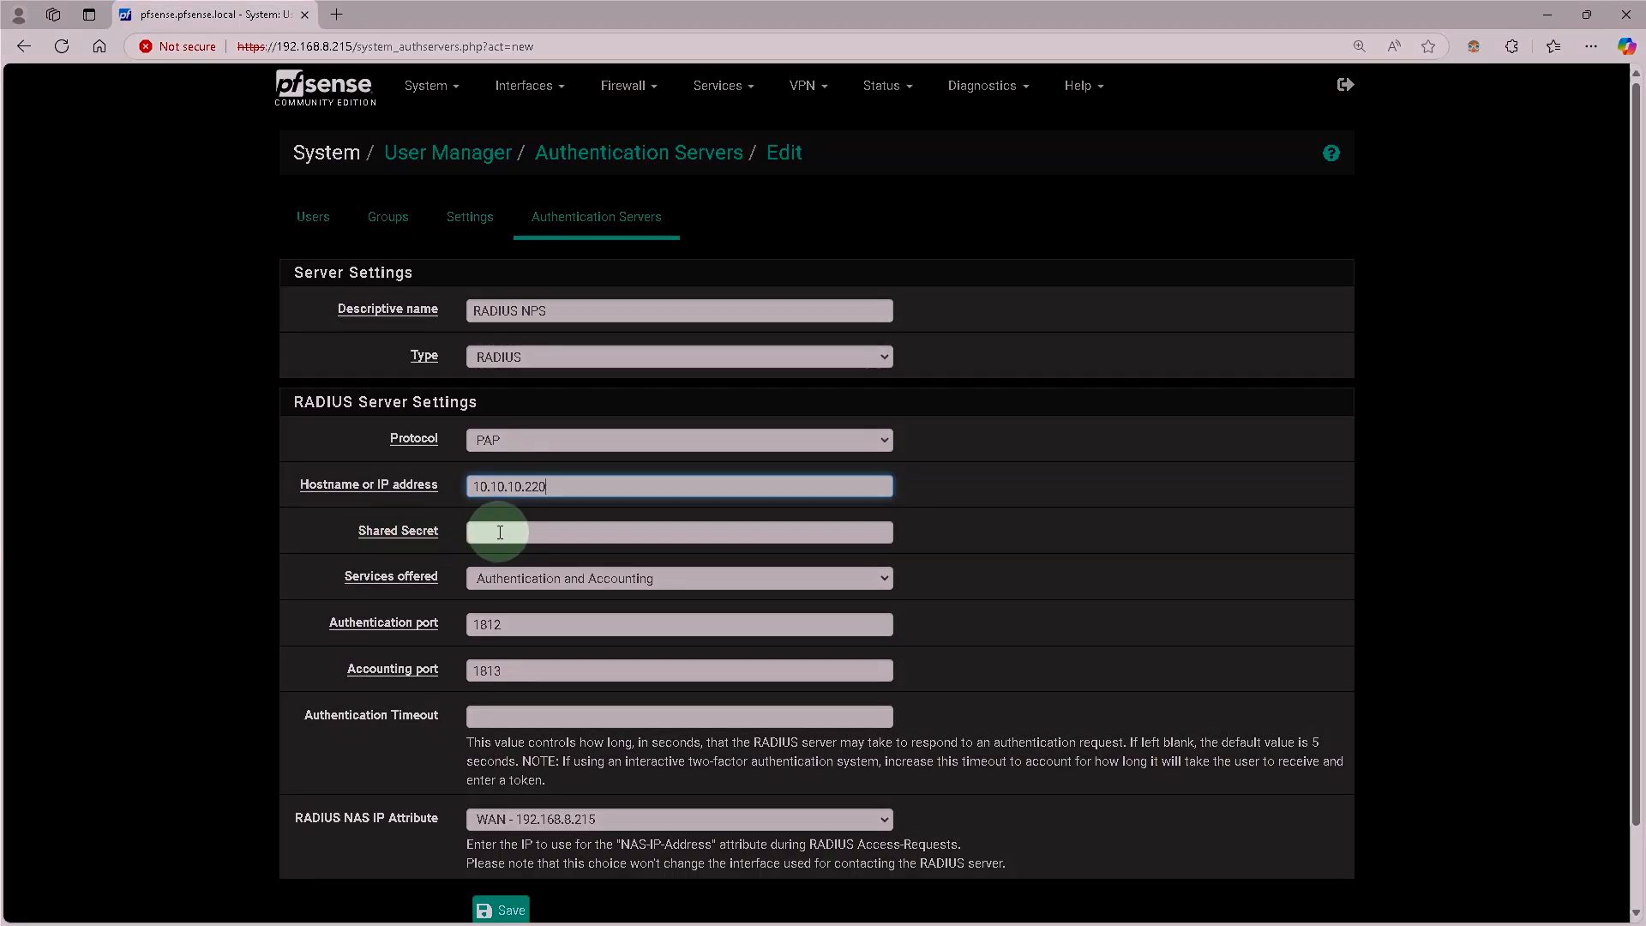
pyautogui.click(500, 532)
pyautogui.write('P')
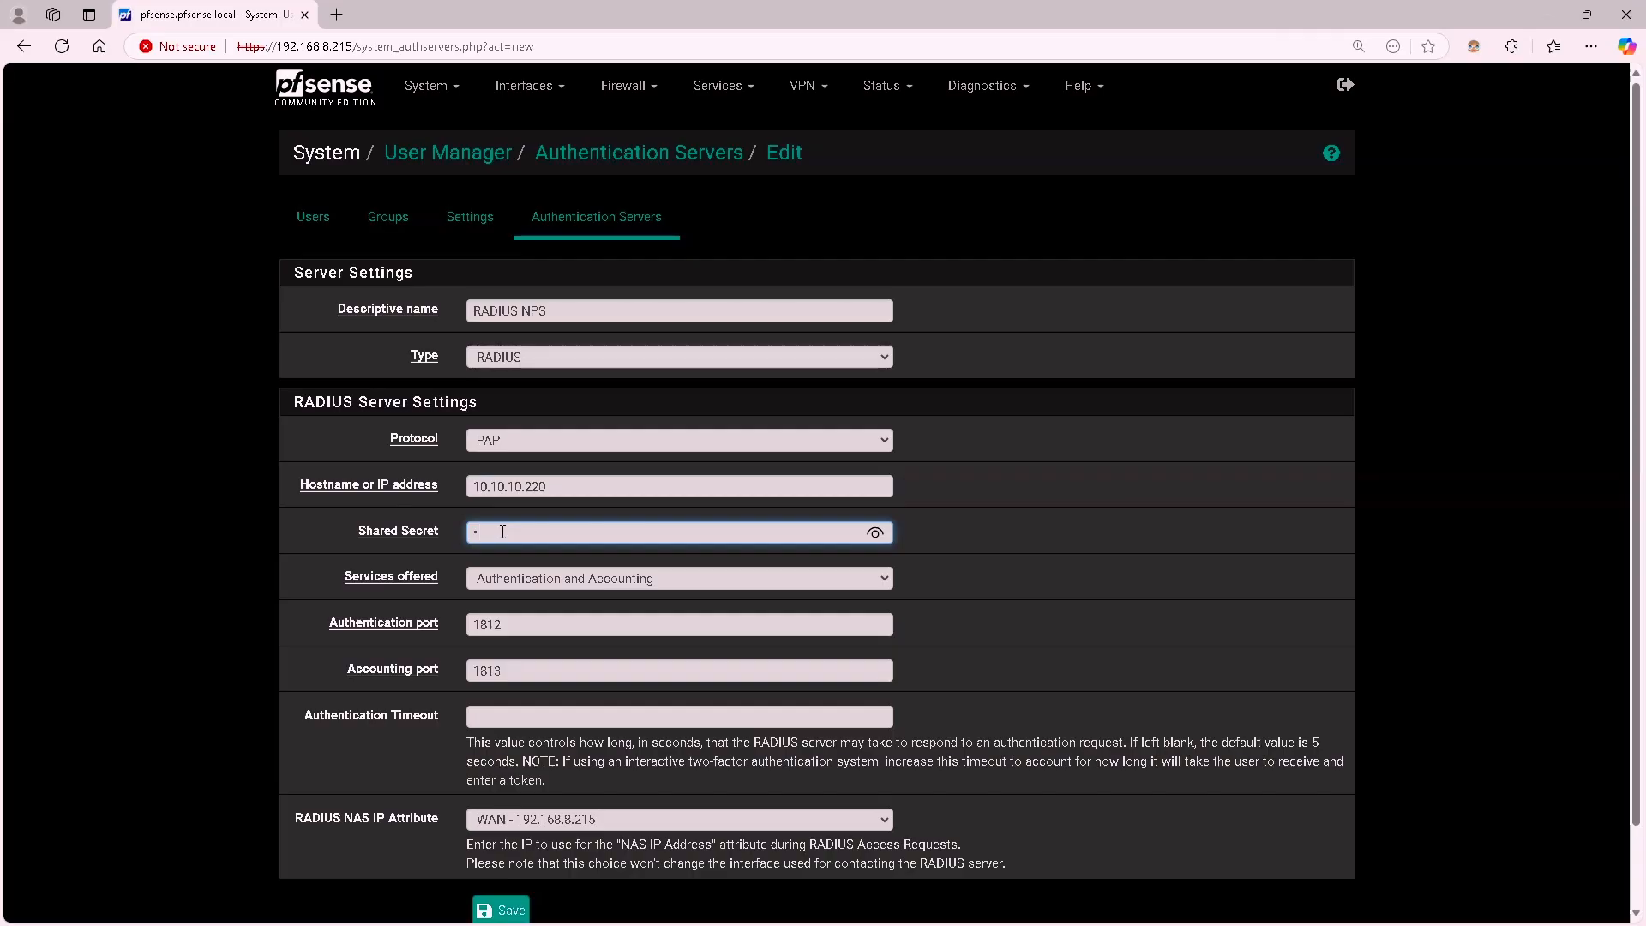
pyautogui.write('••••••••')
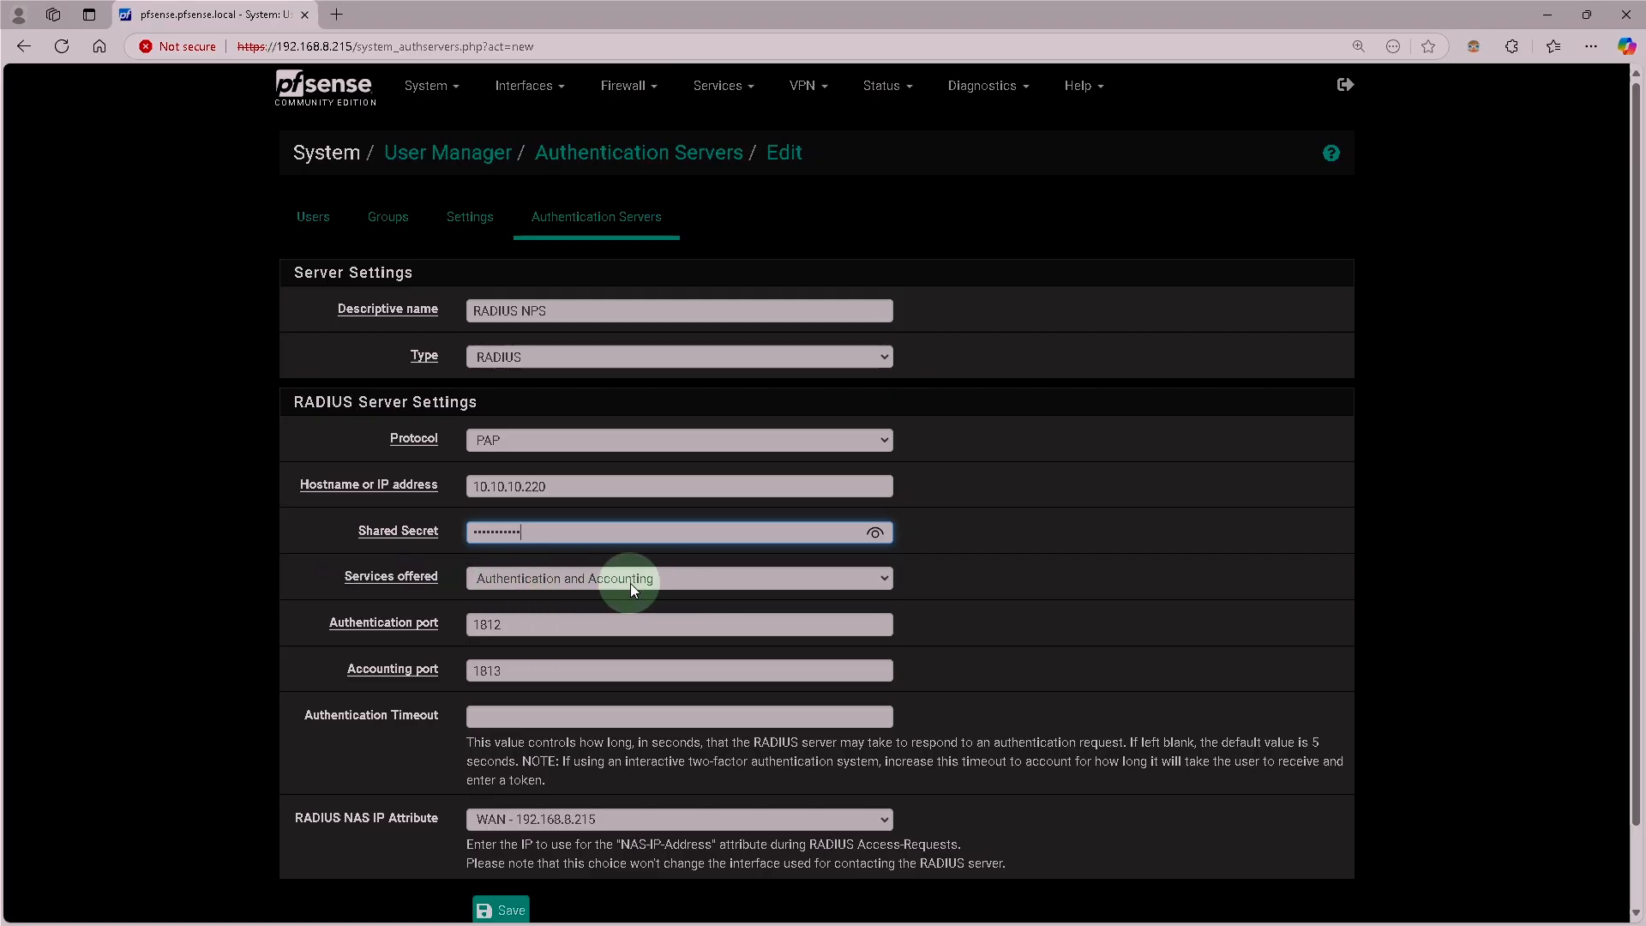
pyautogui.click(545, 579)
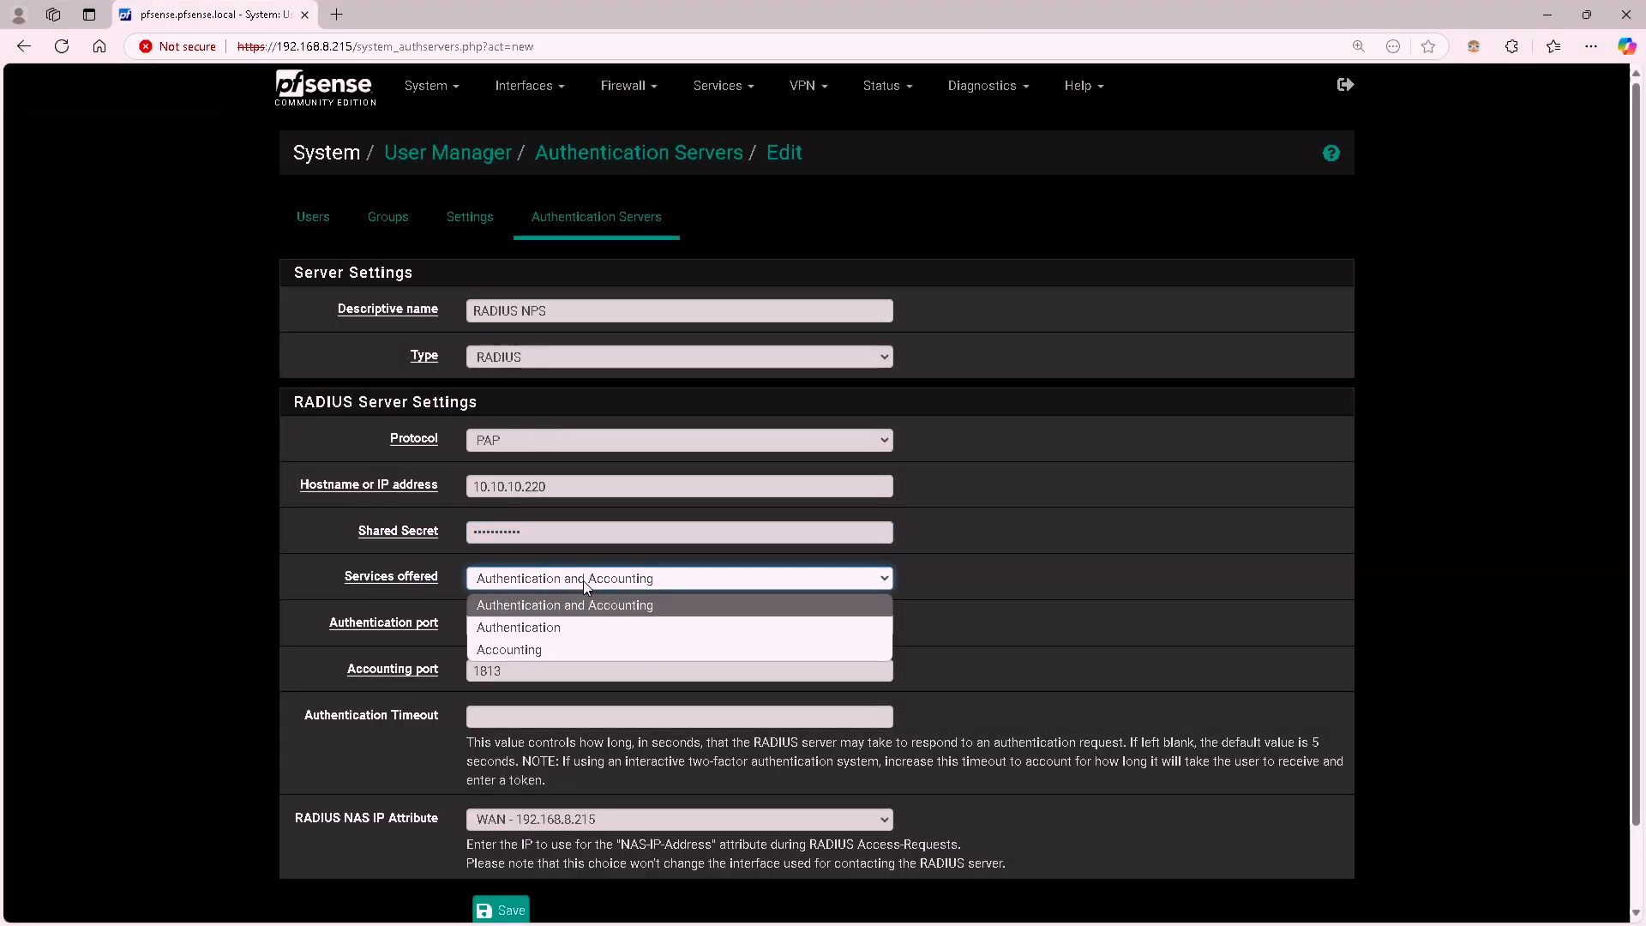
pyautogui.click(542, 607)
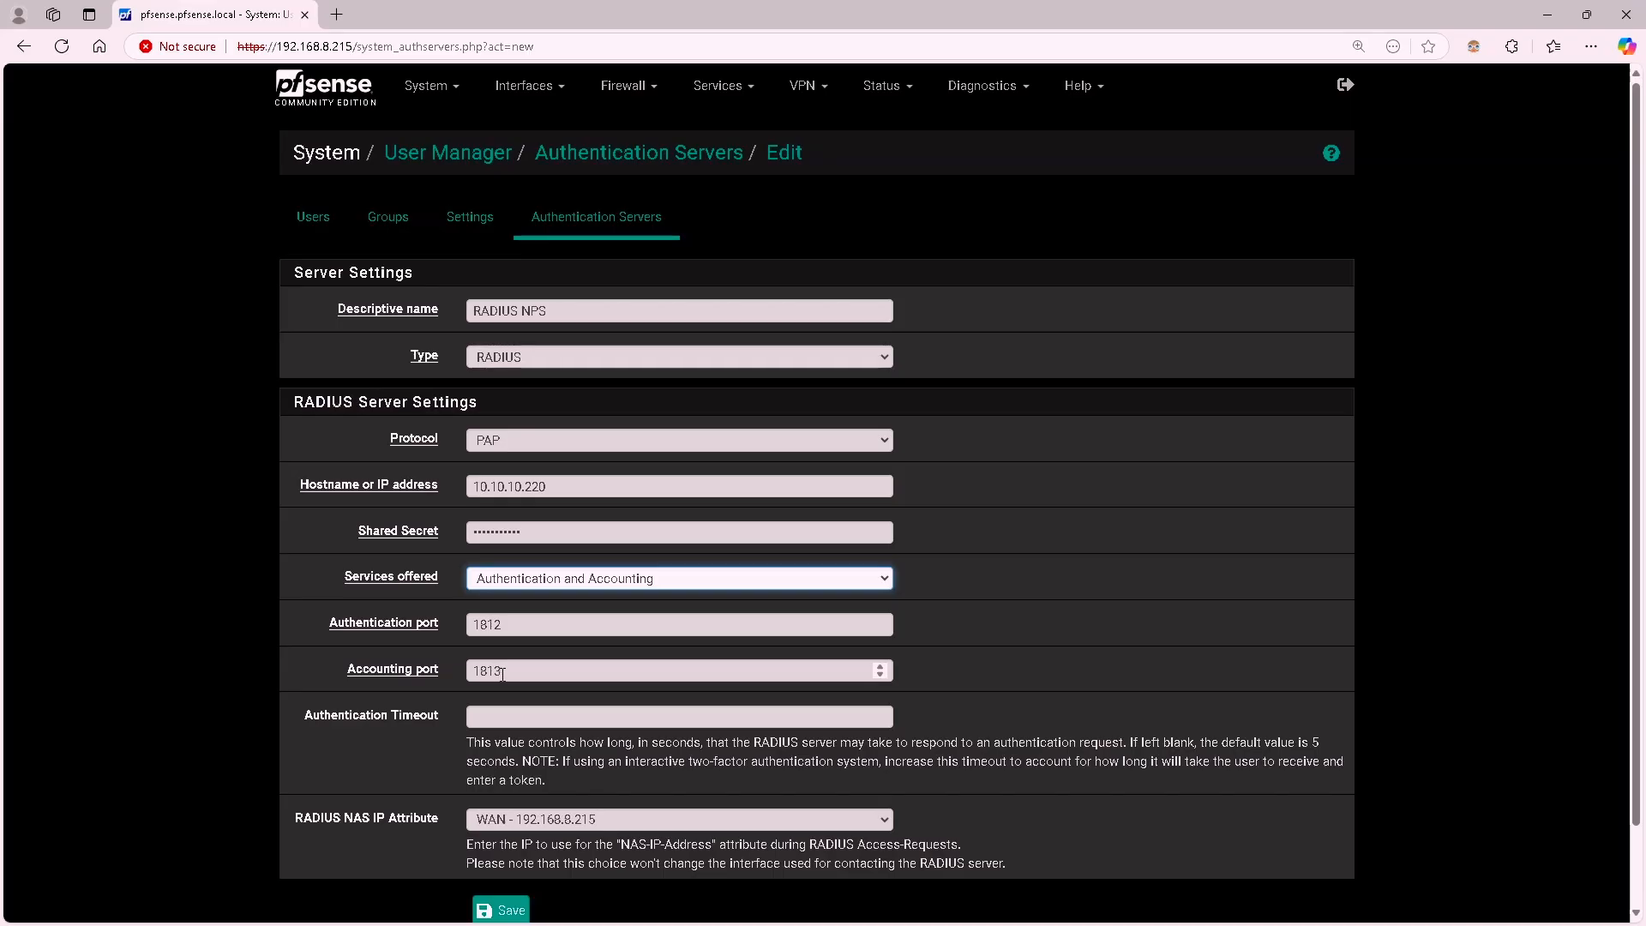
# Step: Set a 30-second timeout and DMZ as NAS IP attribute, then save the server
pyautogui.scroll(-1, 501, 674)
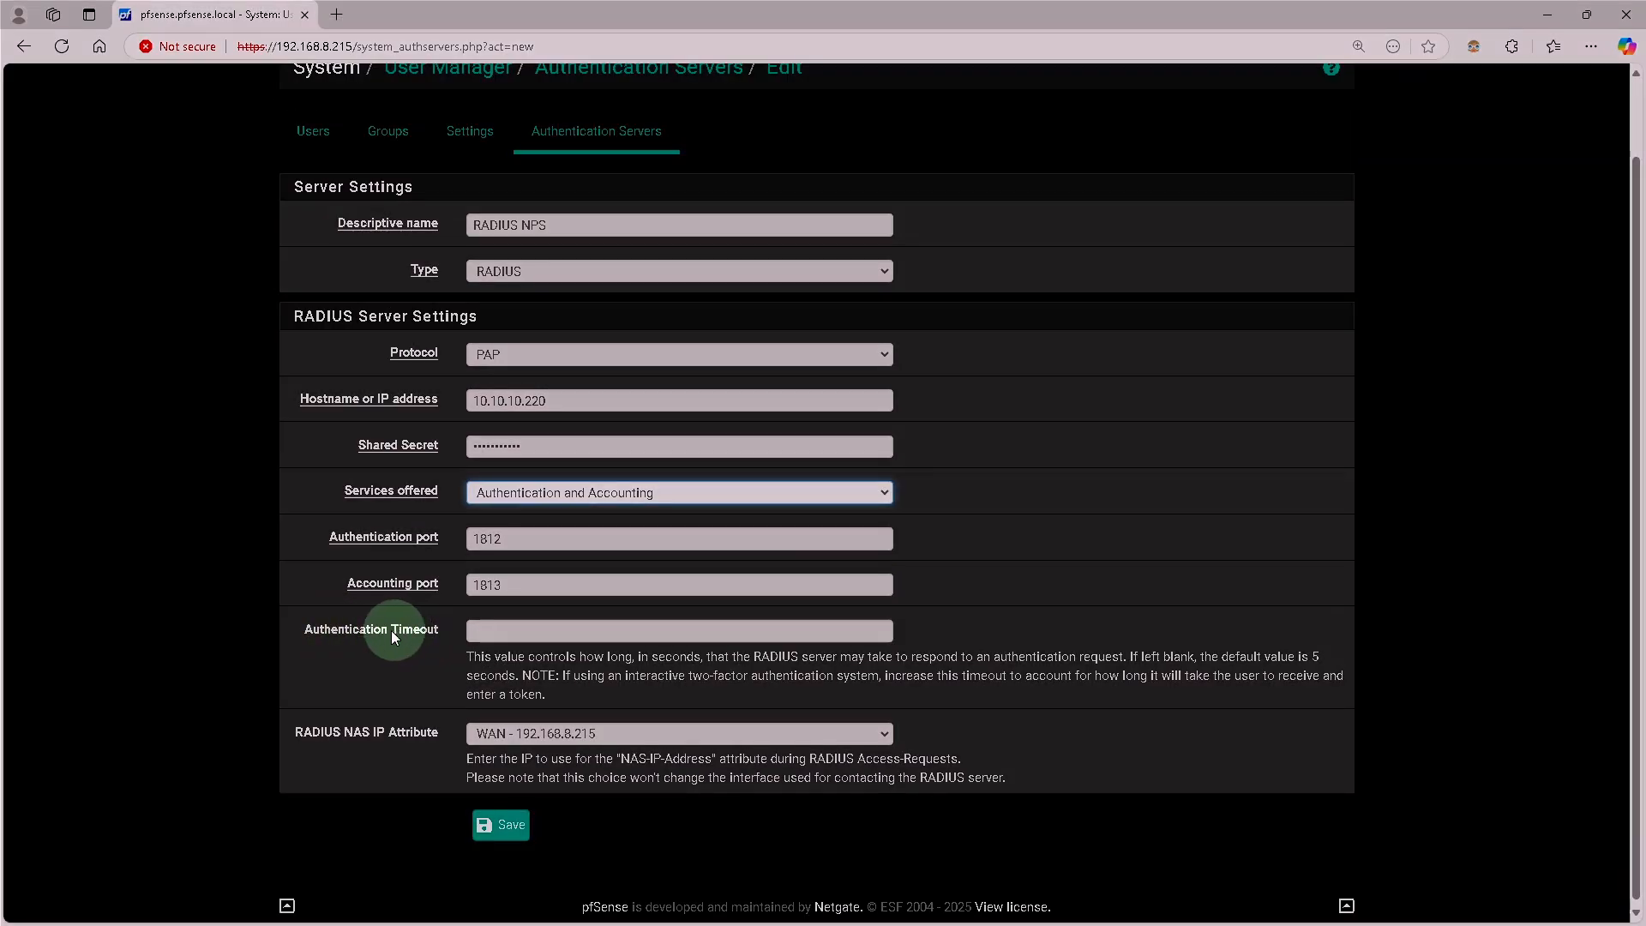
pyautogui.click(511, 629)
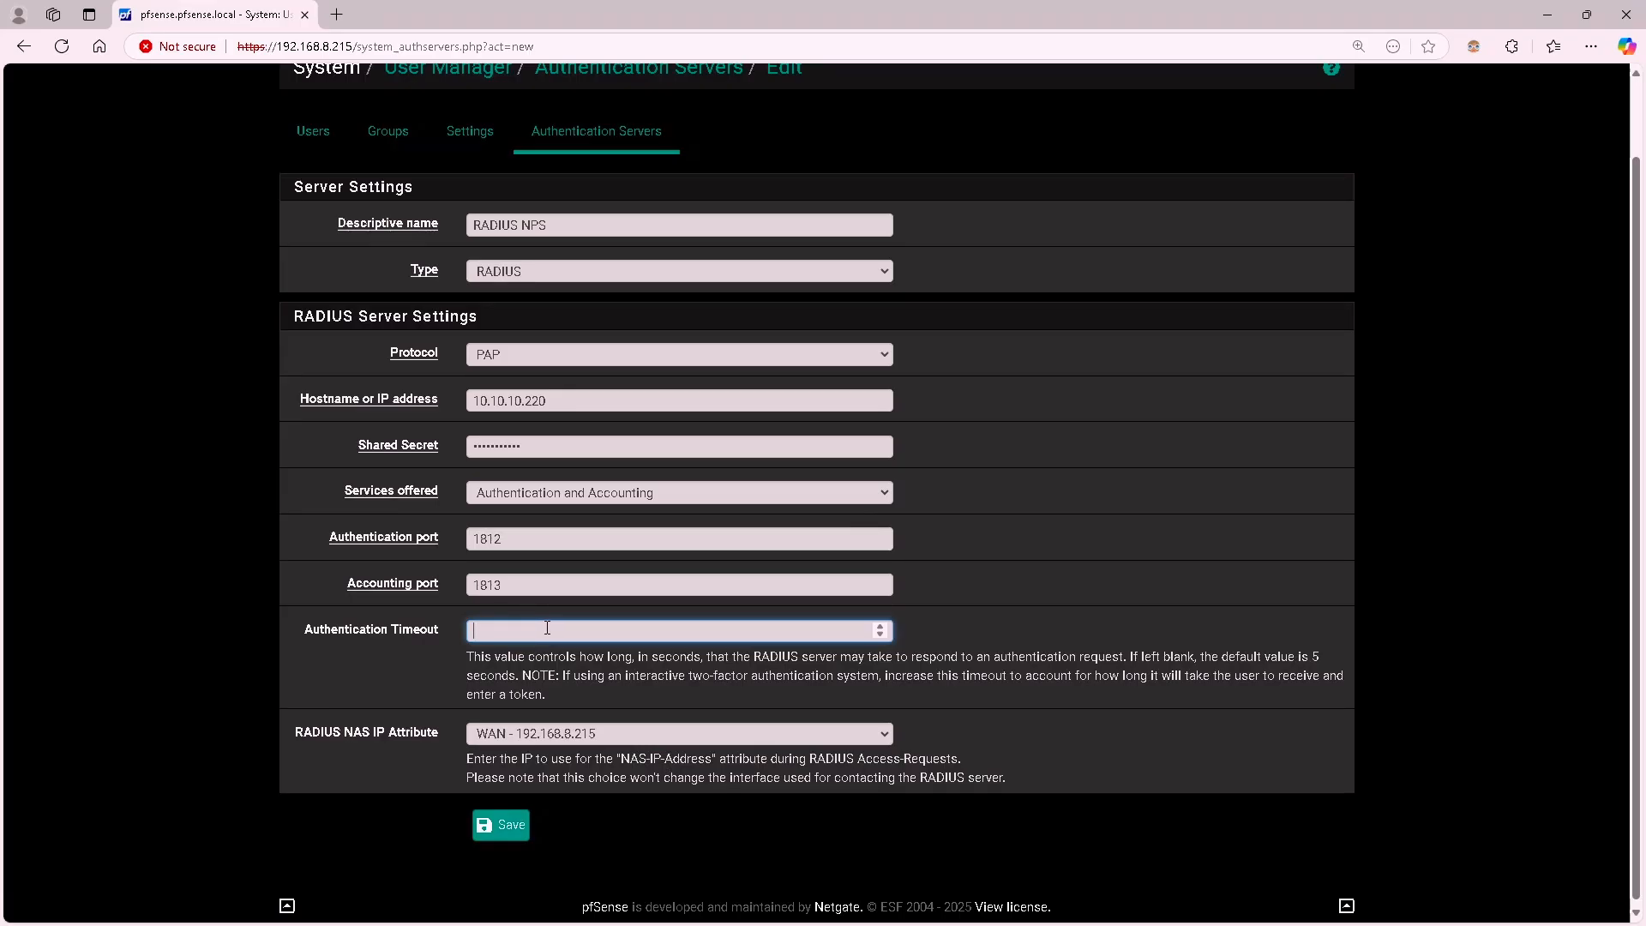
pyautogui.write('30')
pyautogui.click(322, 743)
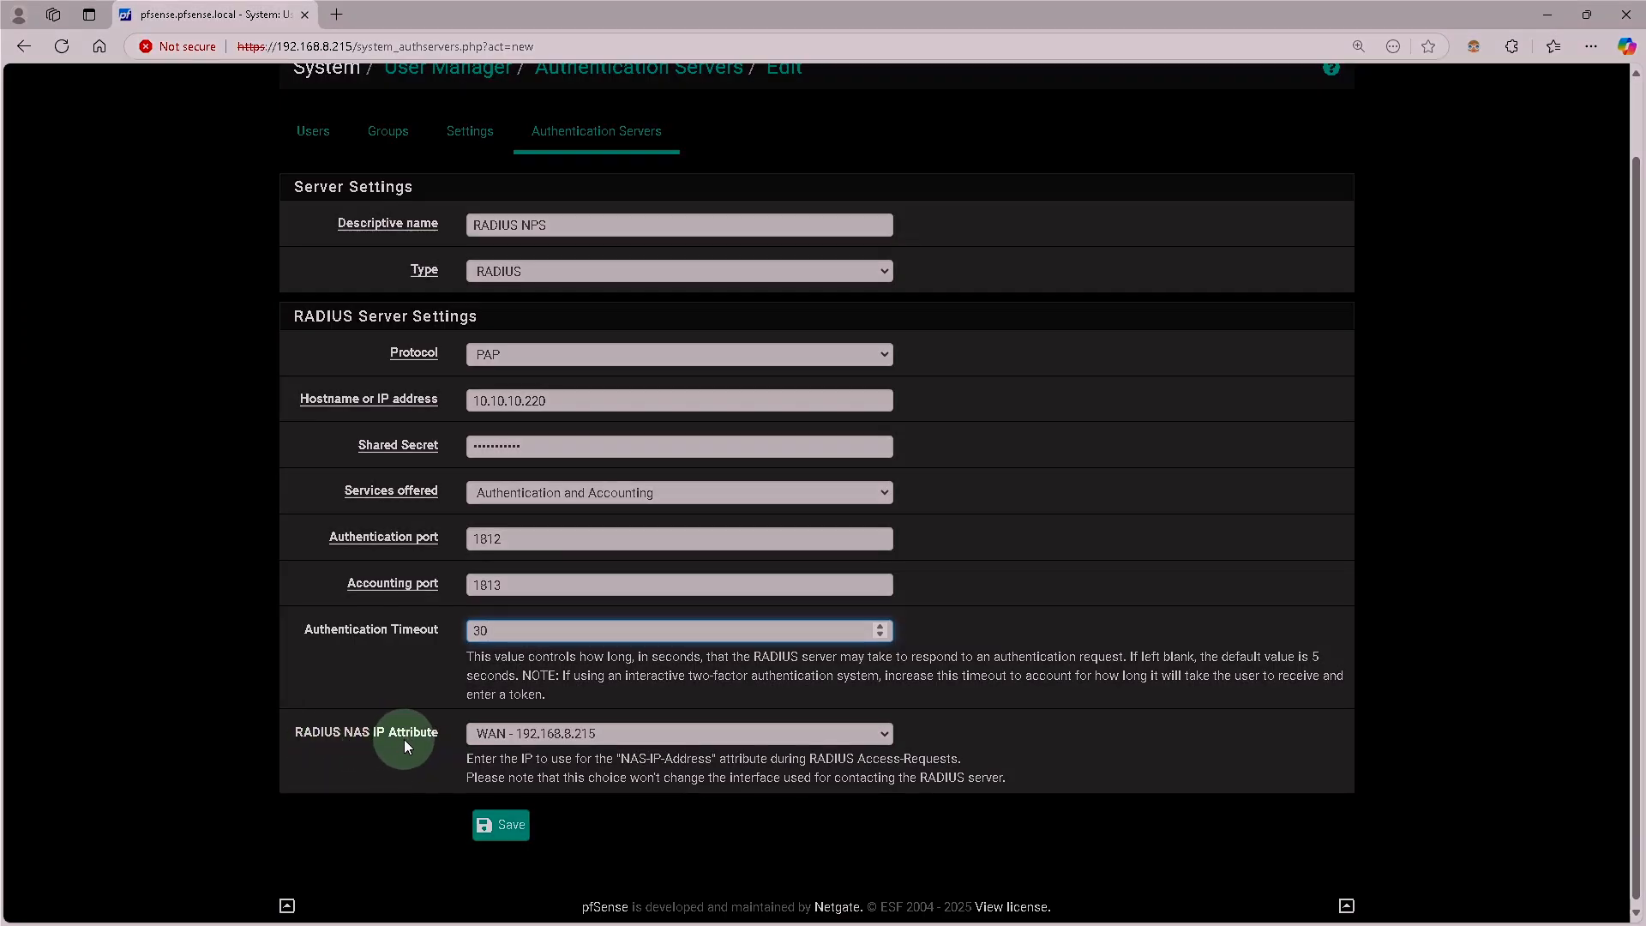
pyautogui.click(595, 735)
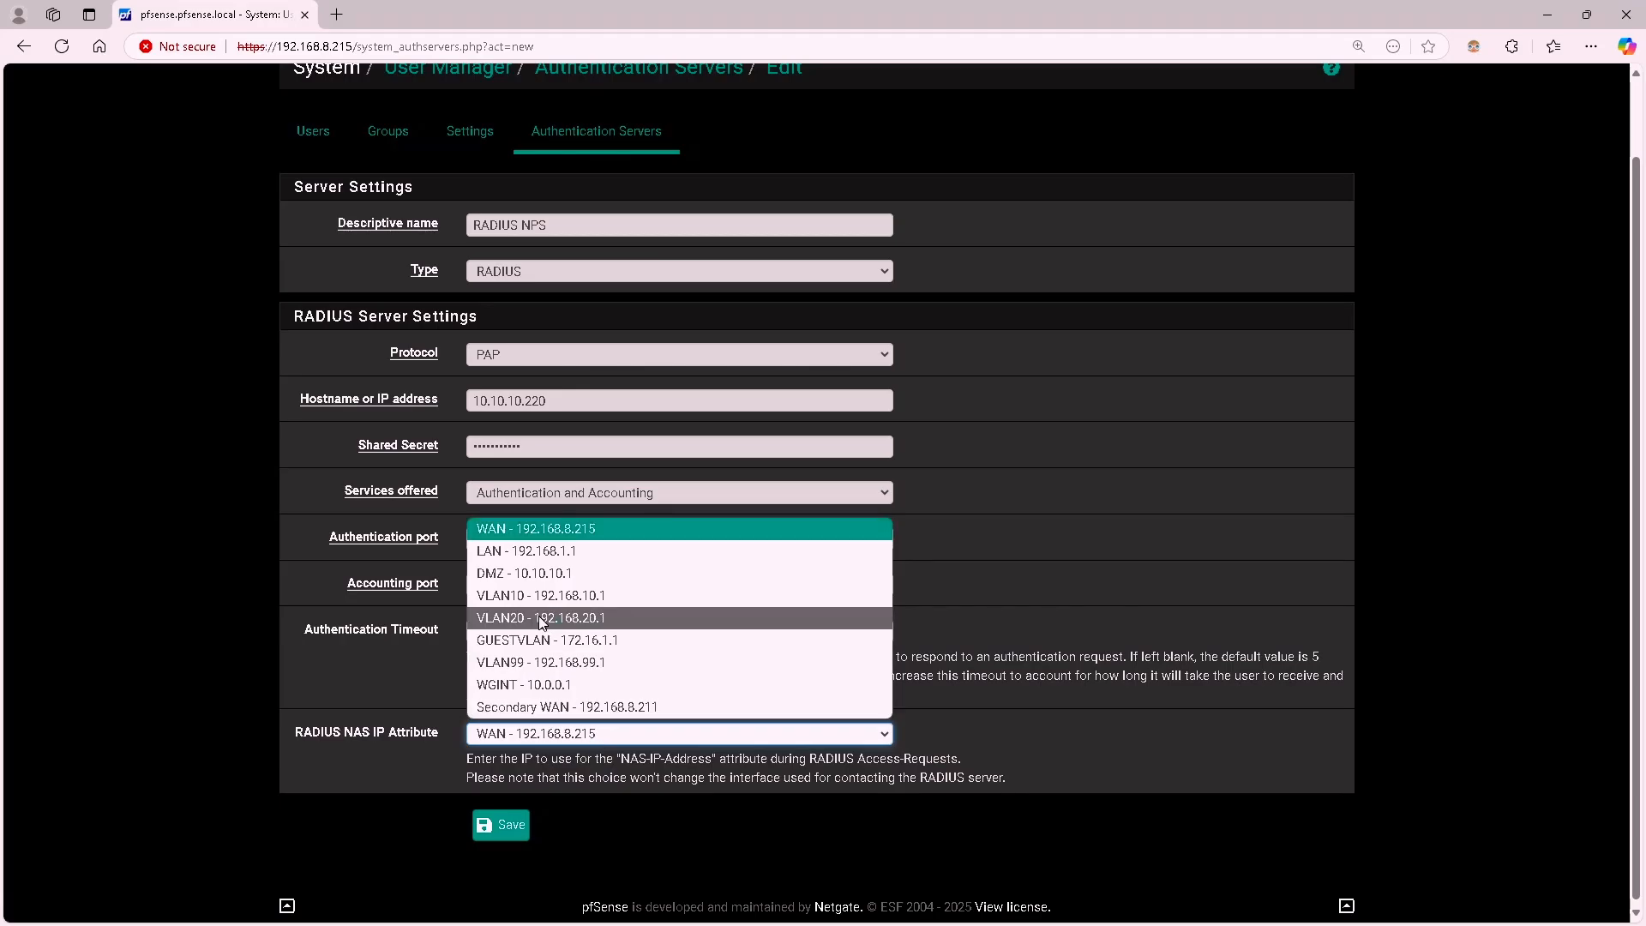
pyautogui.click(540, 575)
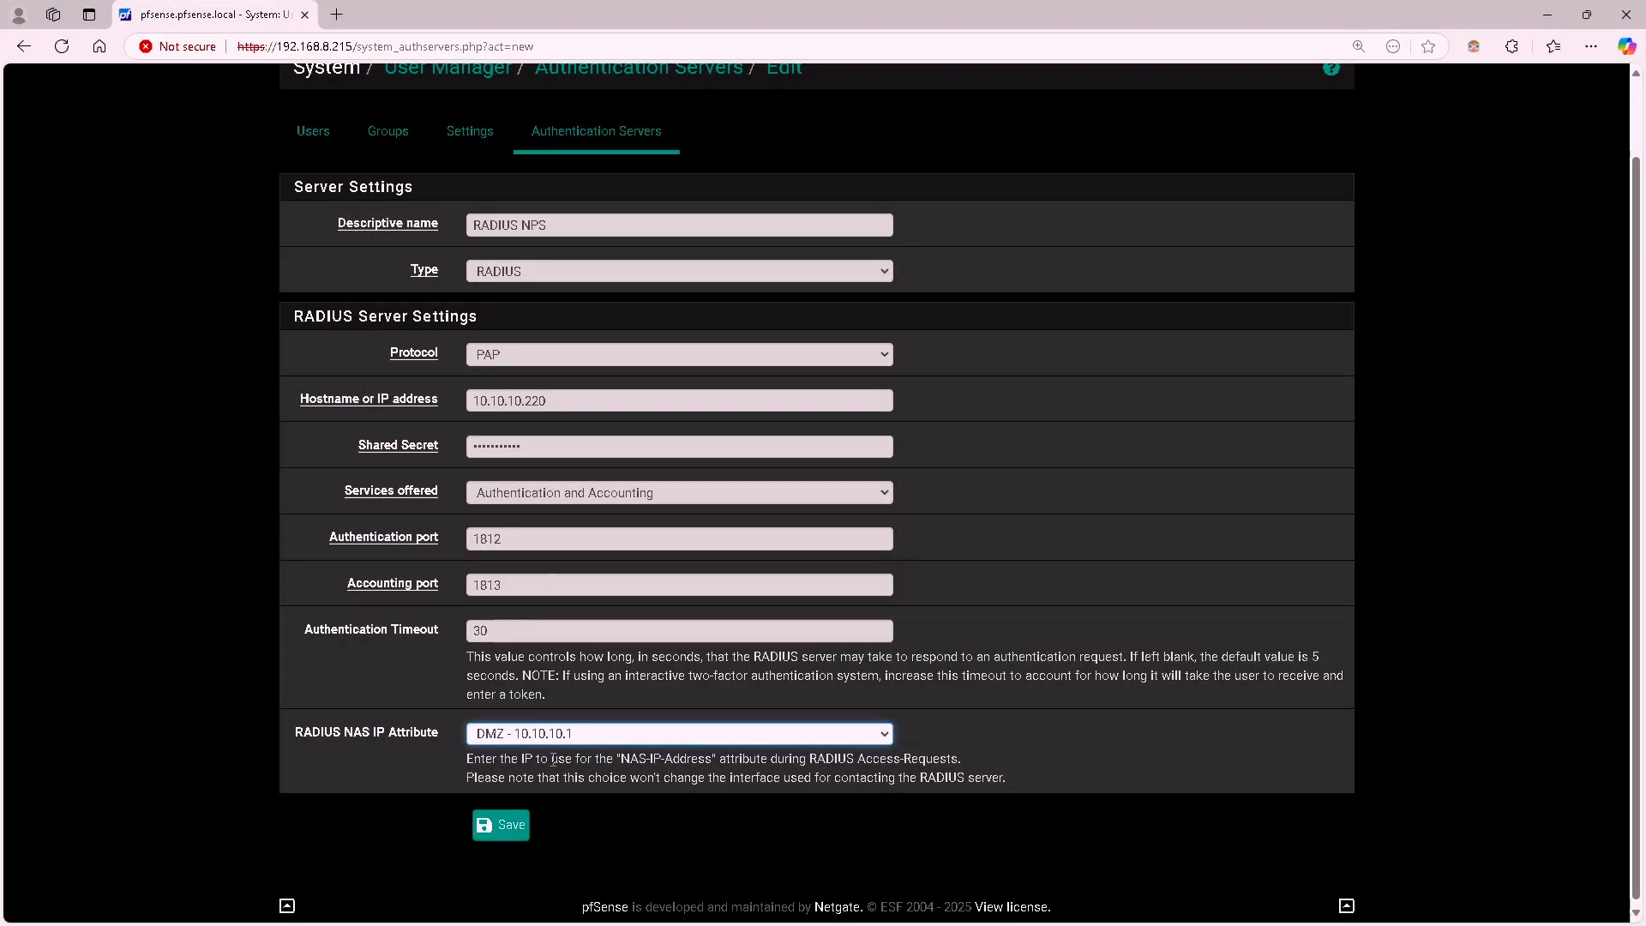
pyautogui.click(510, 828)
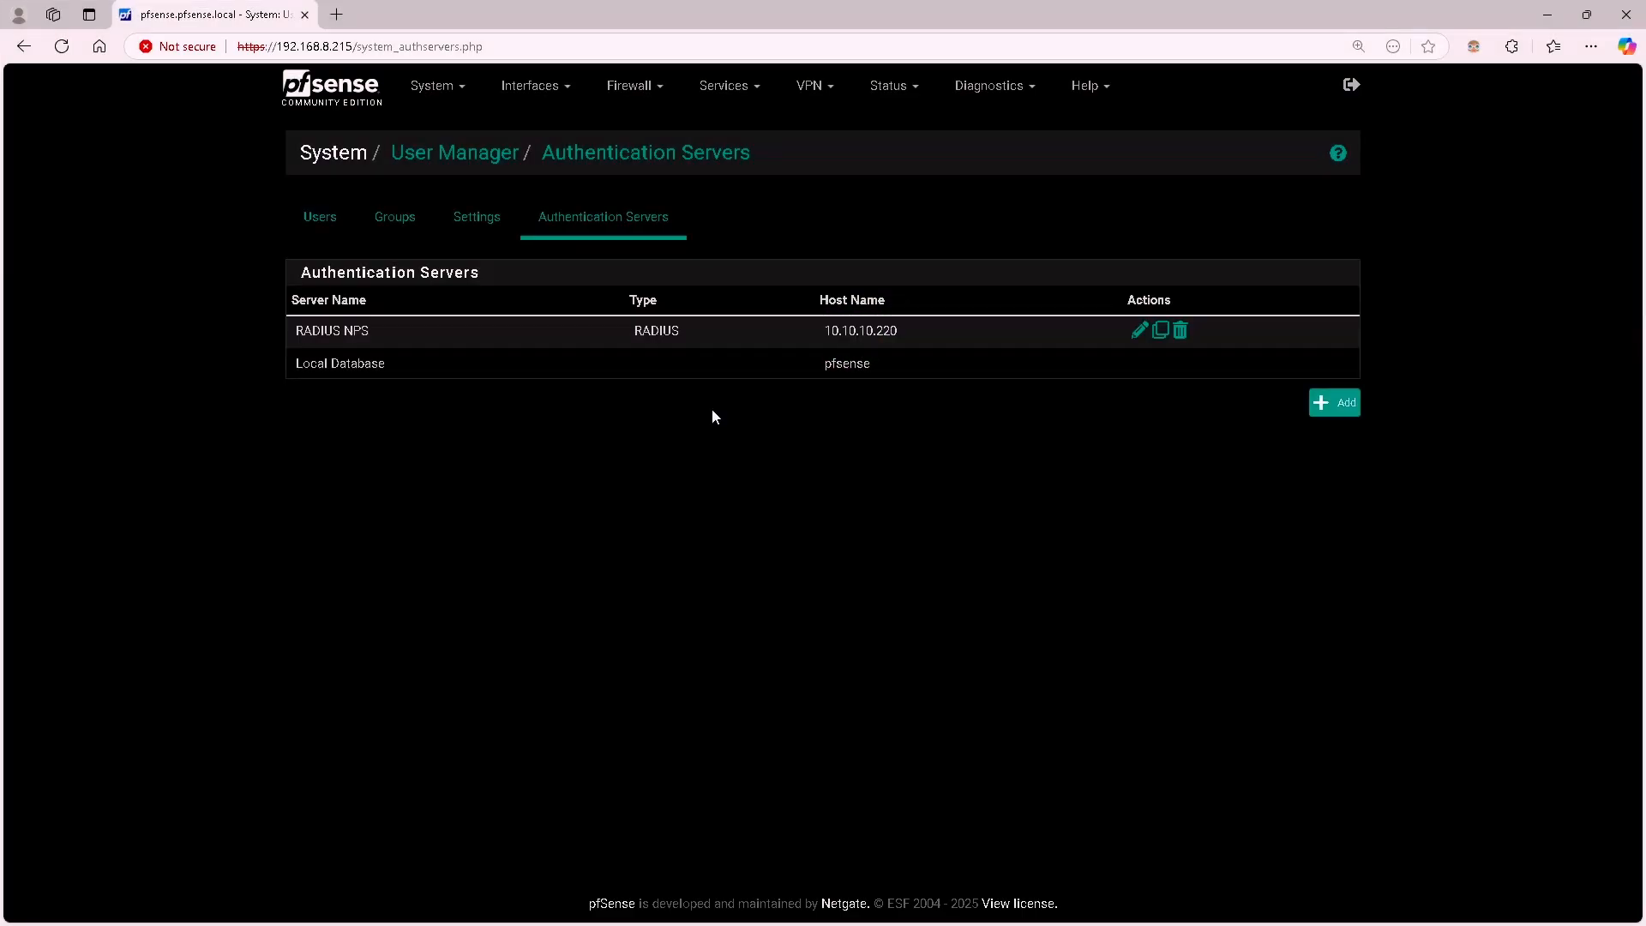
# Step: Run a Diagnostics Authentication test against RADIUS NPS with the OpenVPN test user's username and password
pyautogui.click(988, 98)
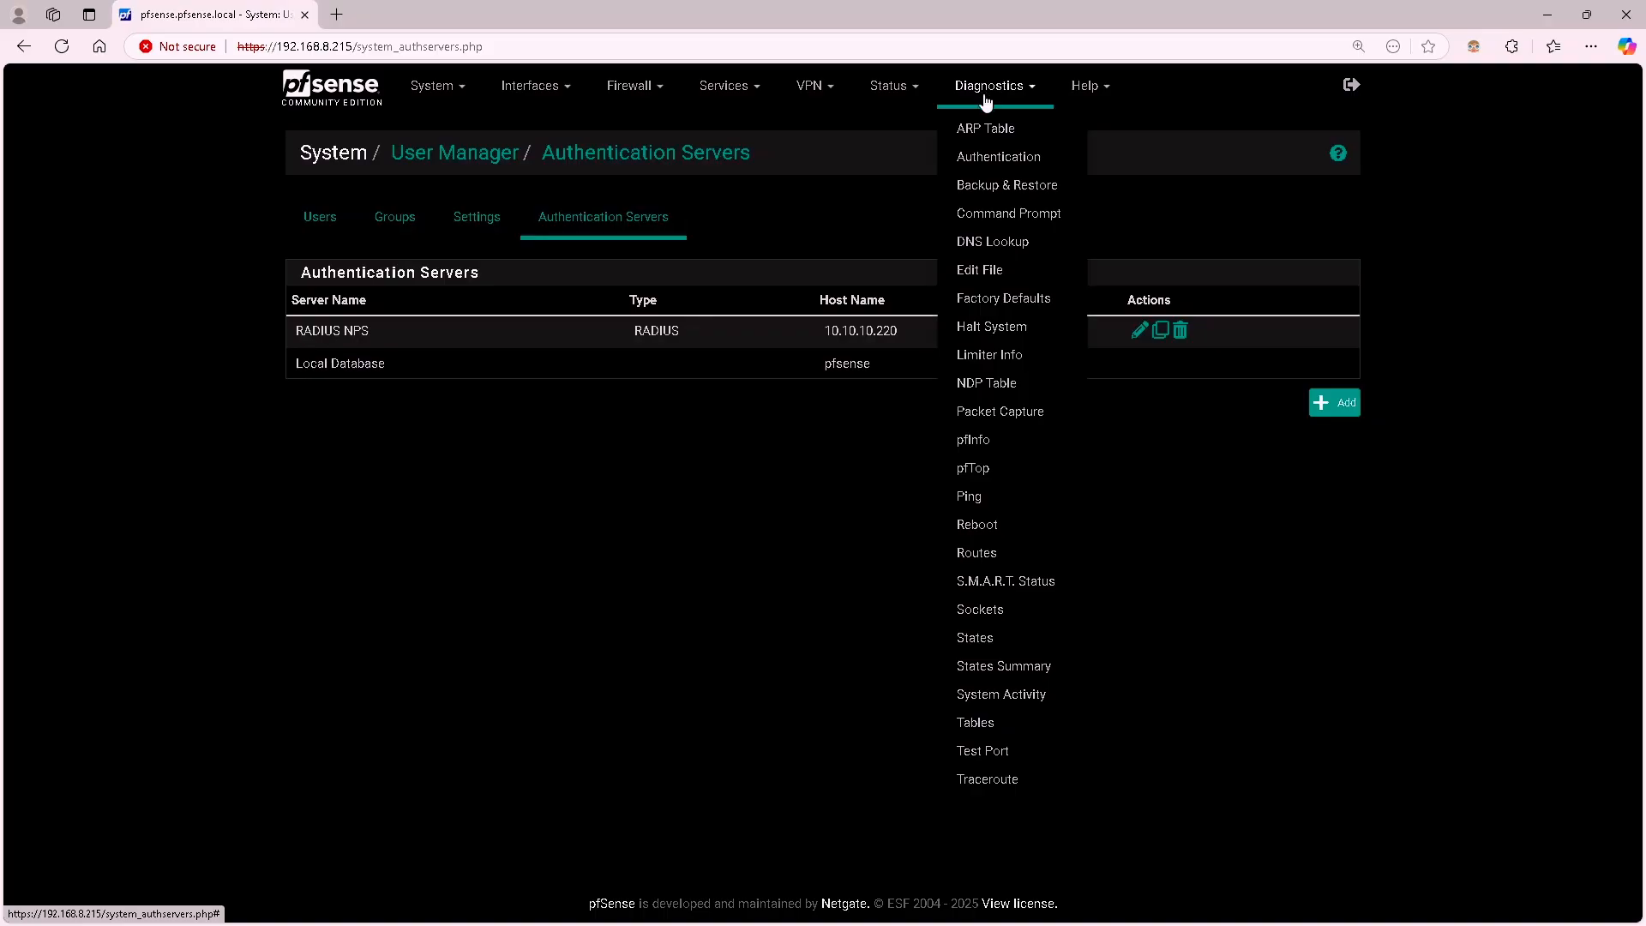
pyautogui.click(995, 163)
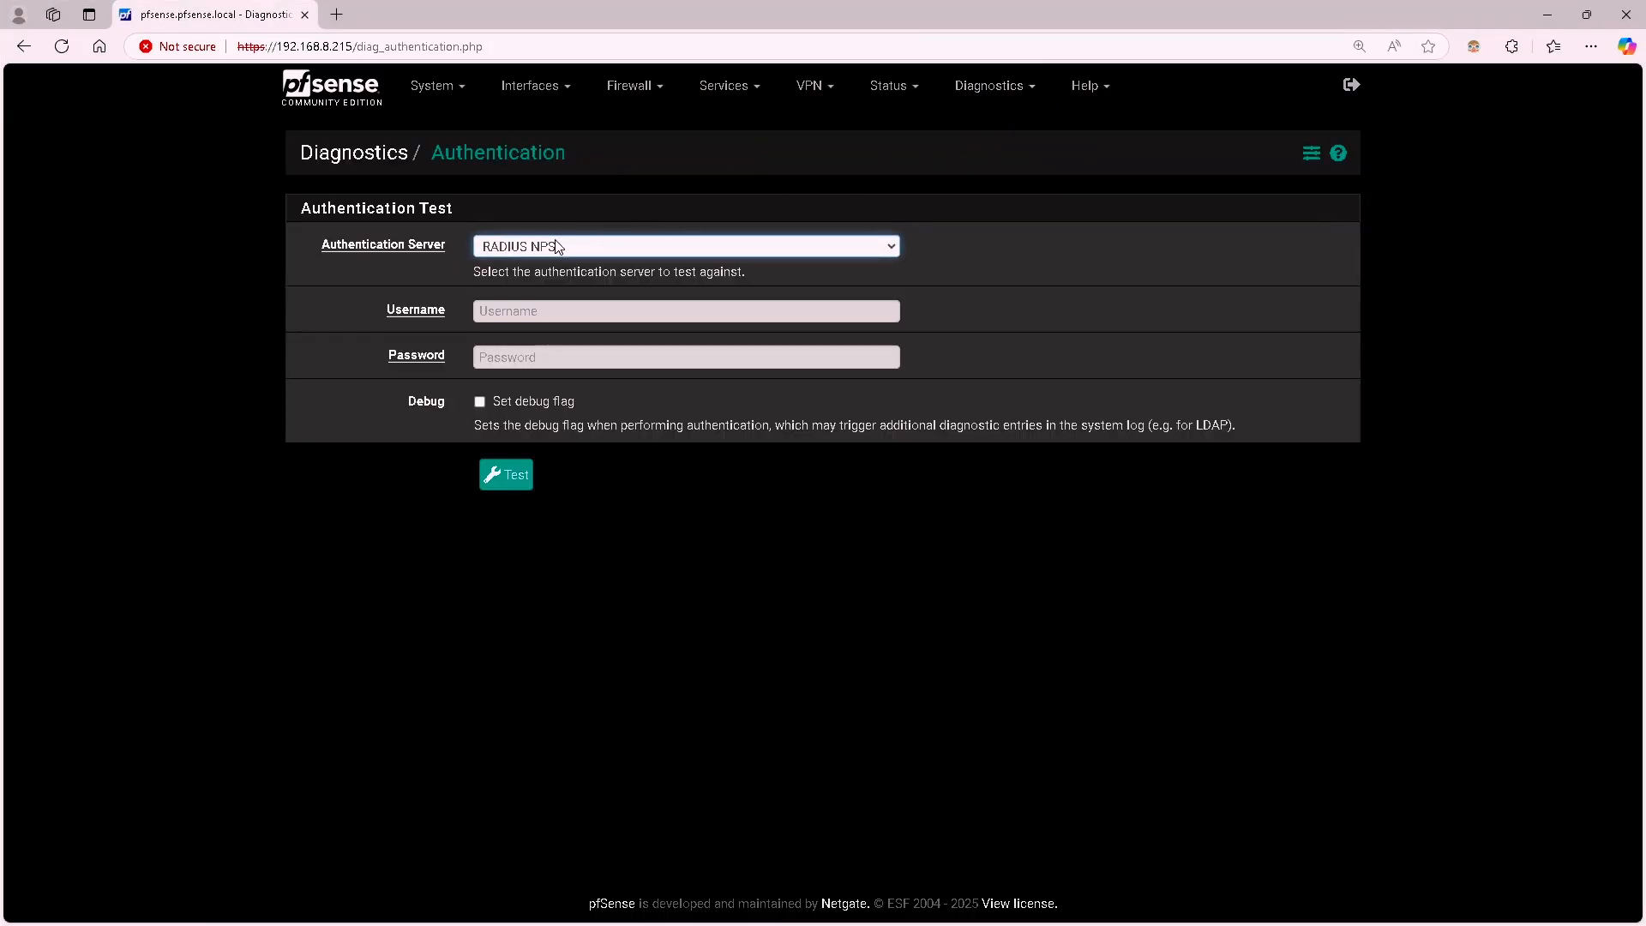
pyautogui.click(518, 243)
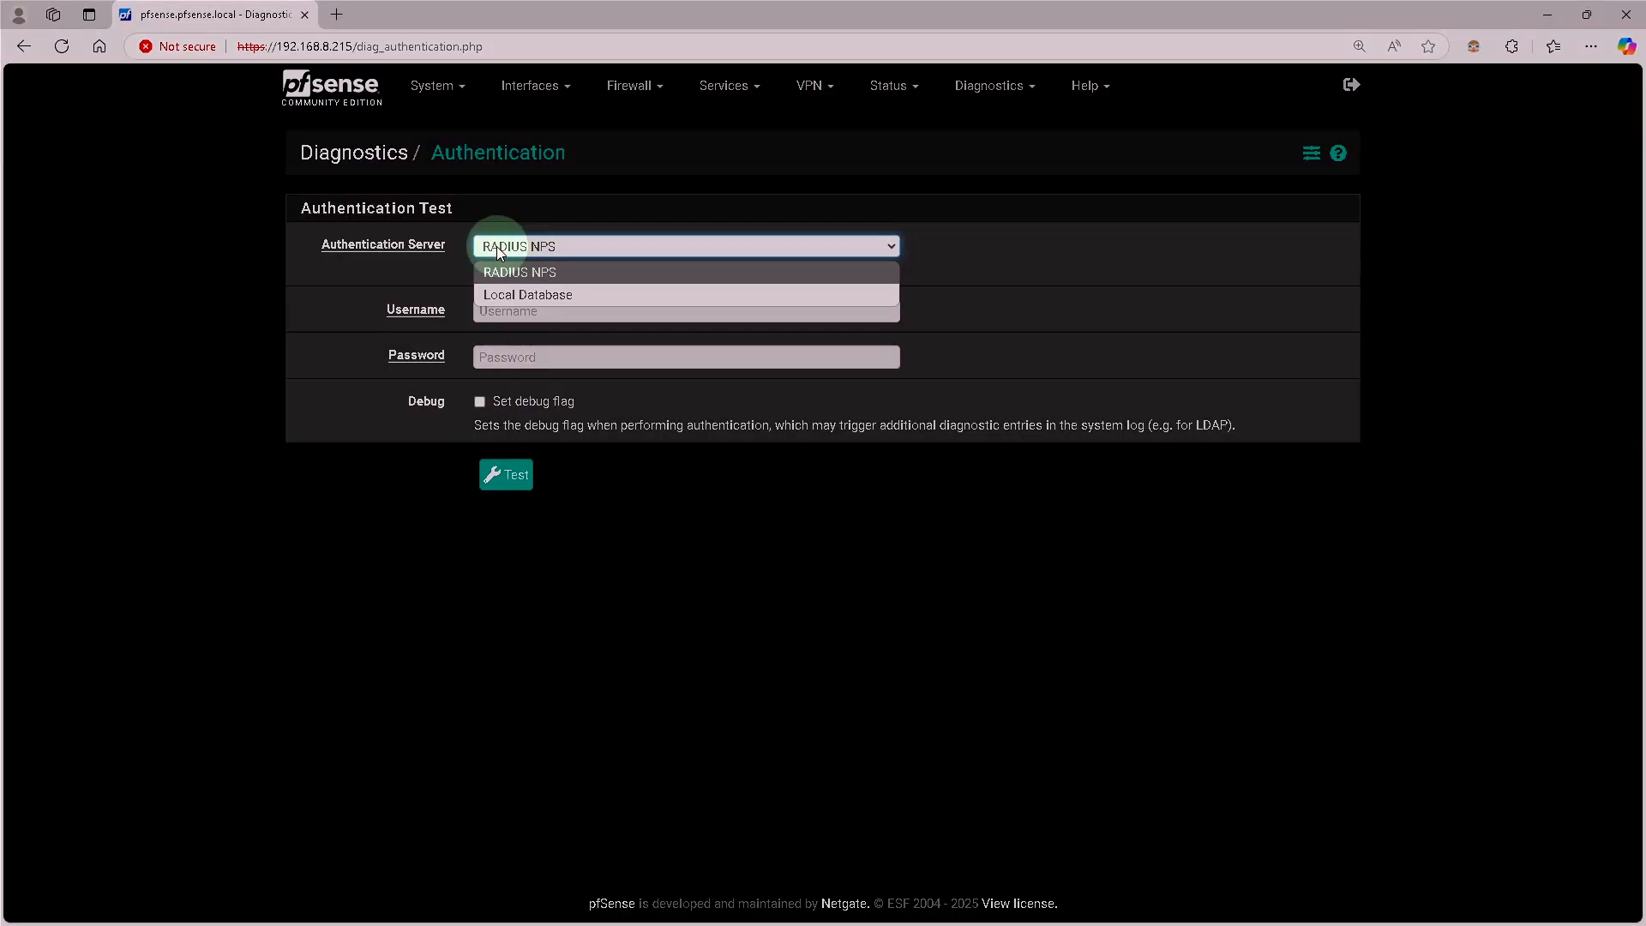
pyautogui.click(526, 272)
pyautogui.click(575, 316)
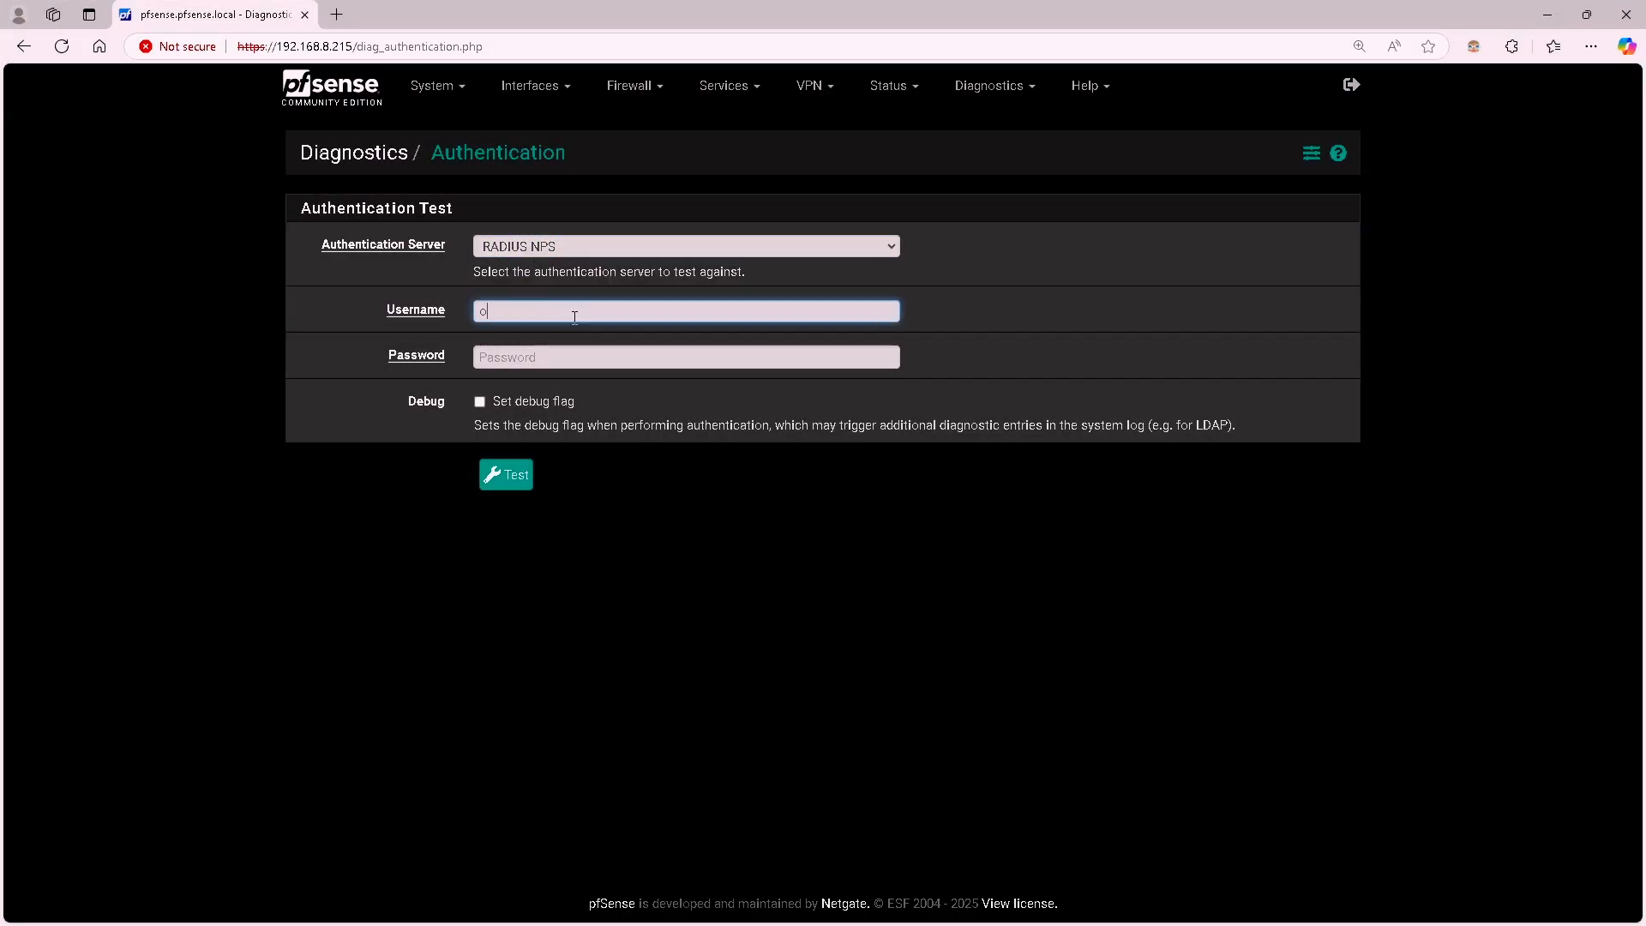
pyautogui.write('openvpn_user1')
pyautogui.press('Tab')
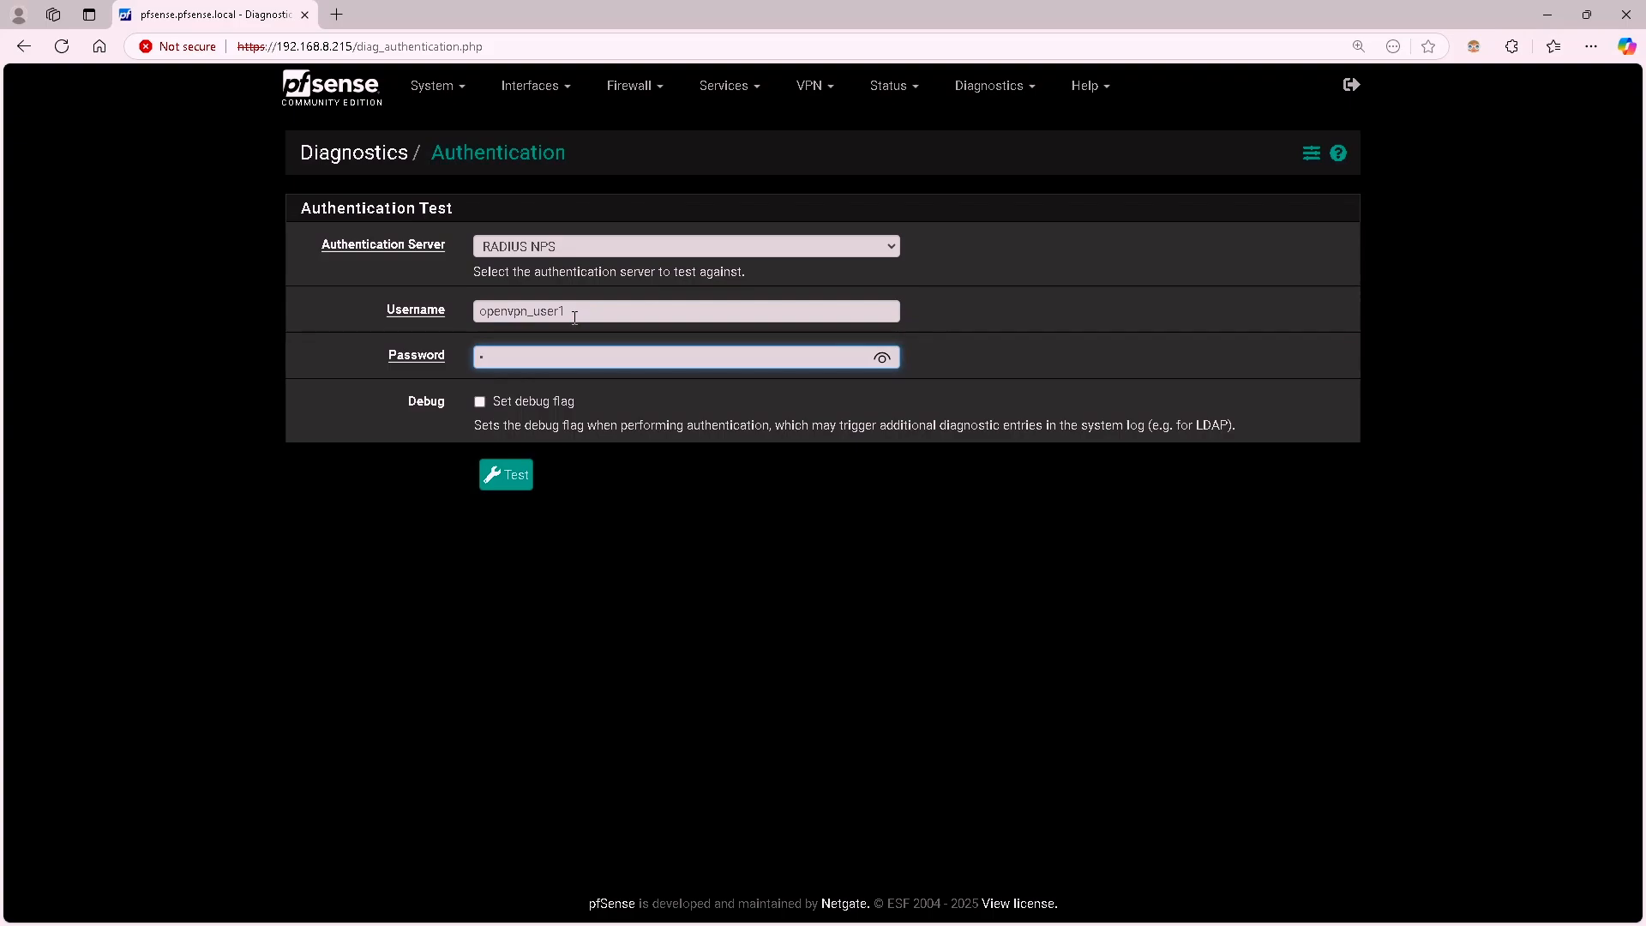
pyautogui.click(512, 477)
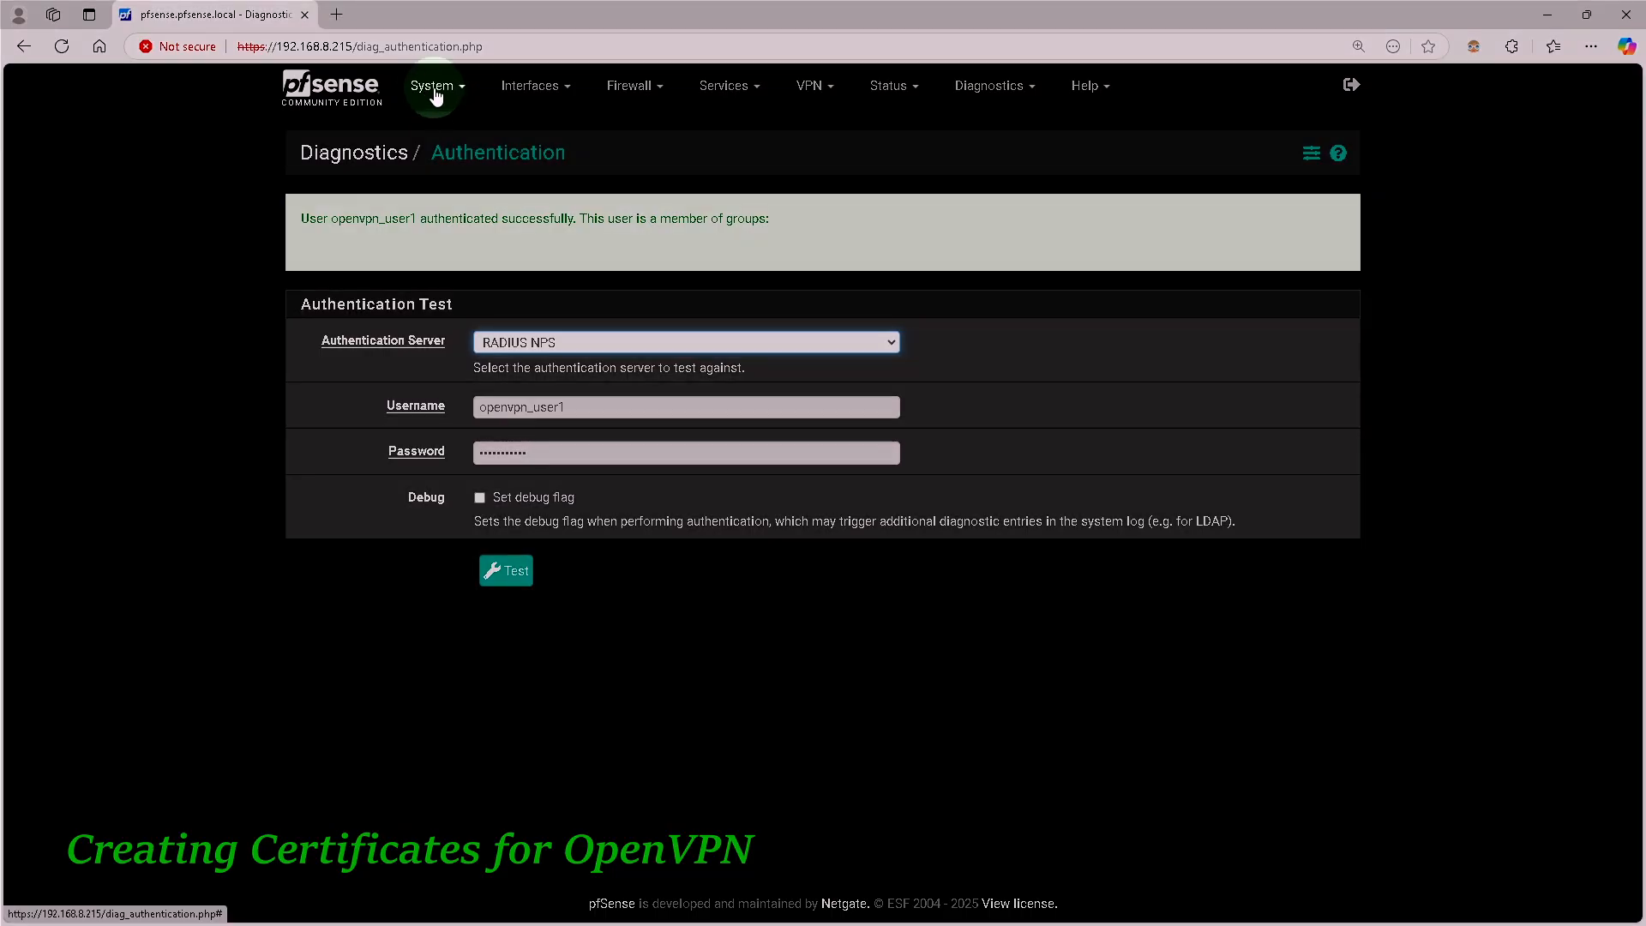
# Step: Start a new internal certificate authority named OpenVPN CA, added to the trust store
pyautogui.click(435, 88)
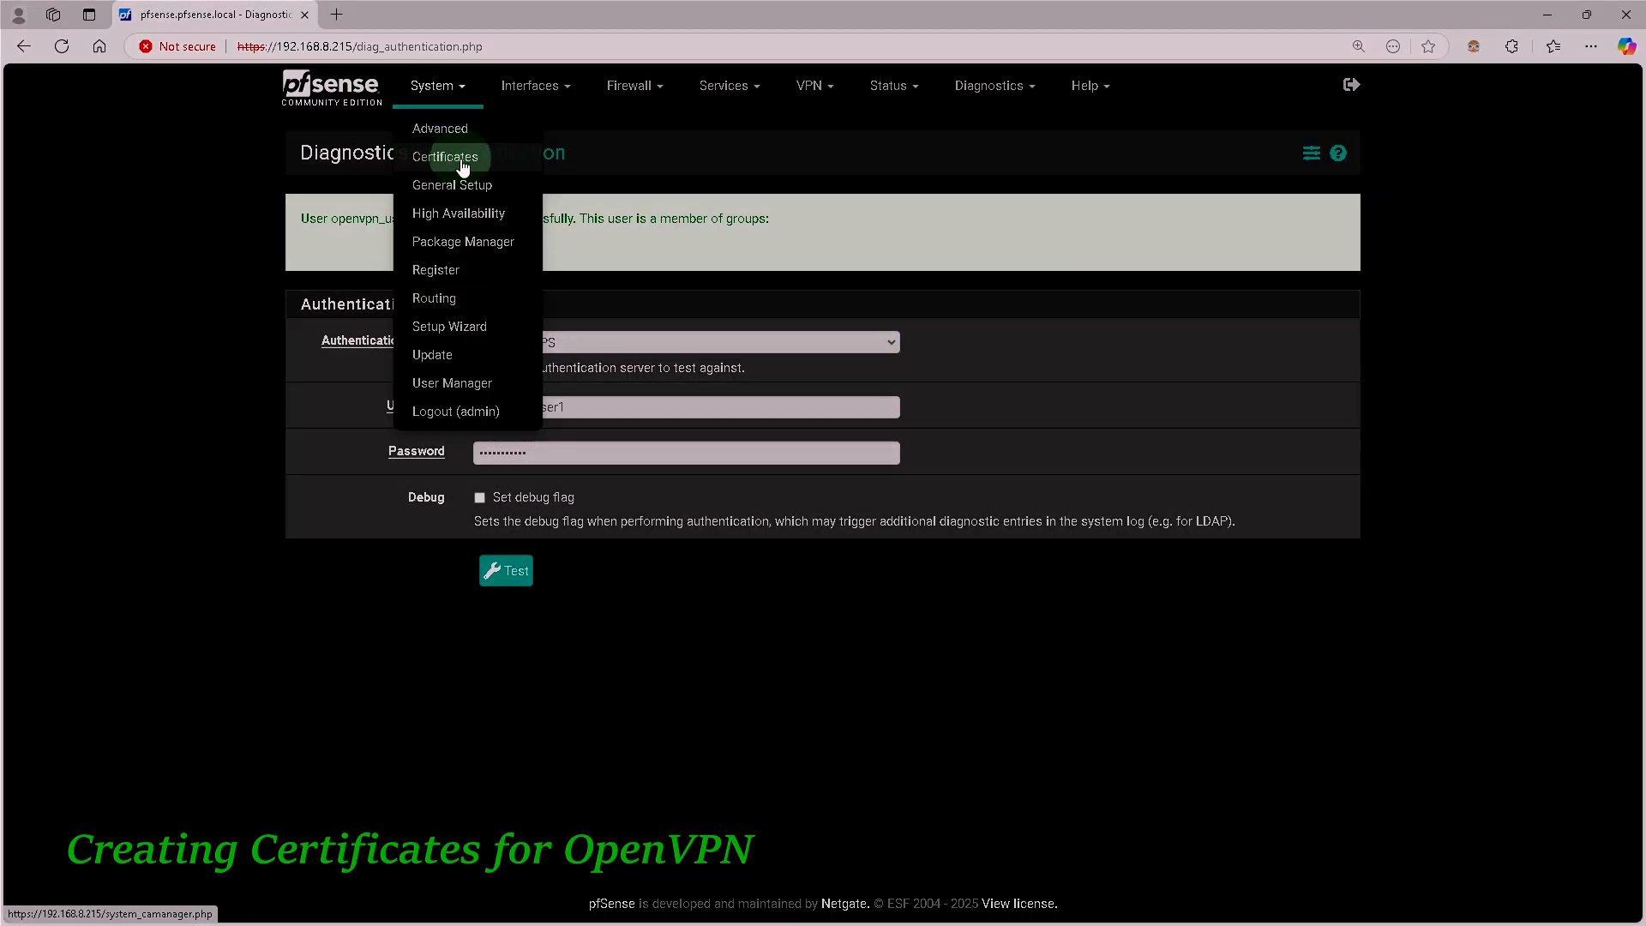
pyautogui.click(463, 159)
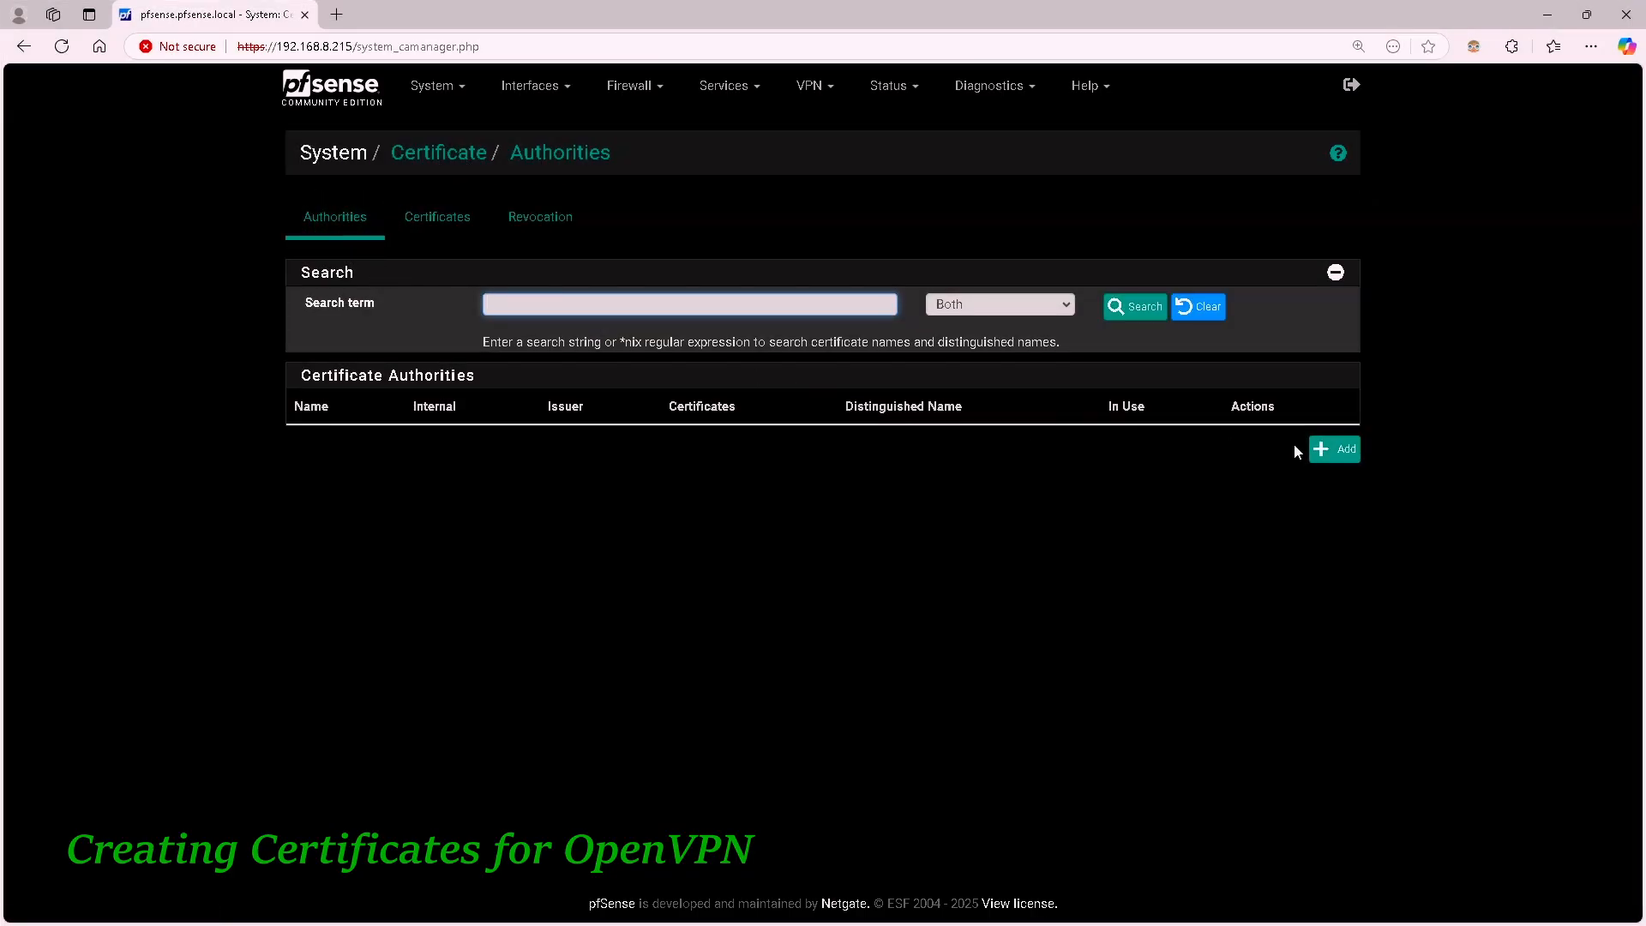
pyautogui.click(1334, 452)
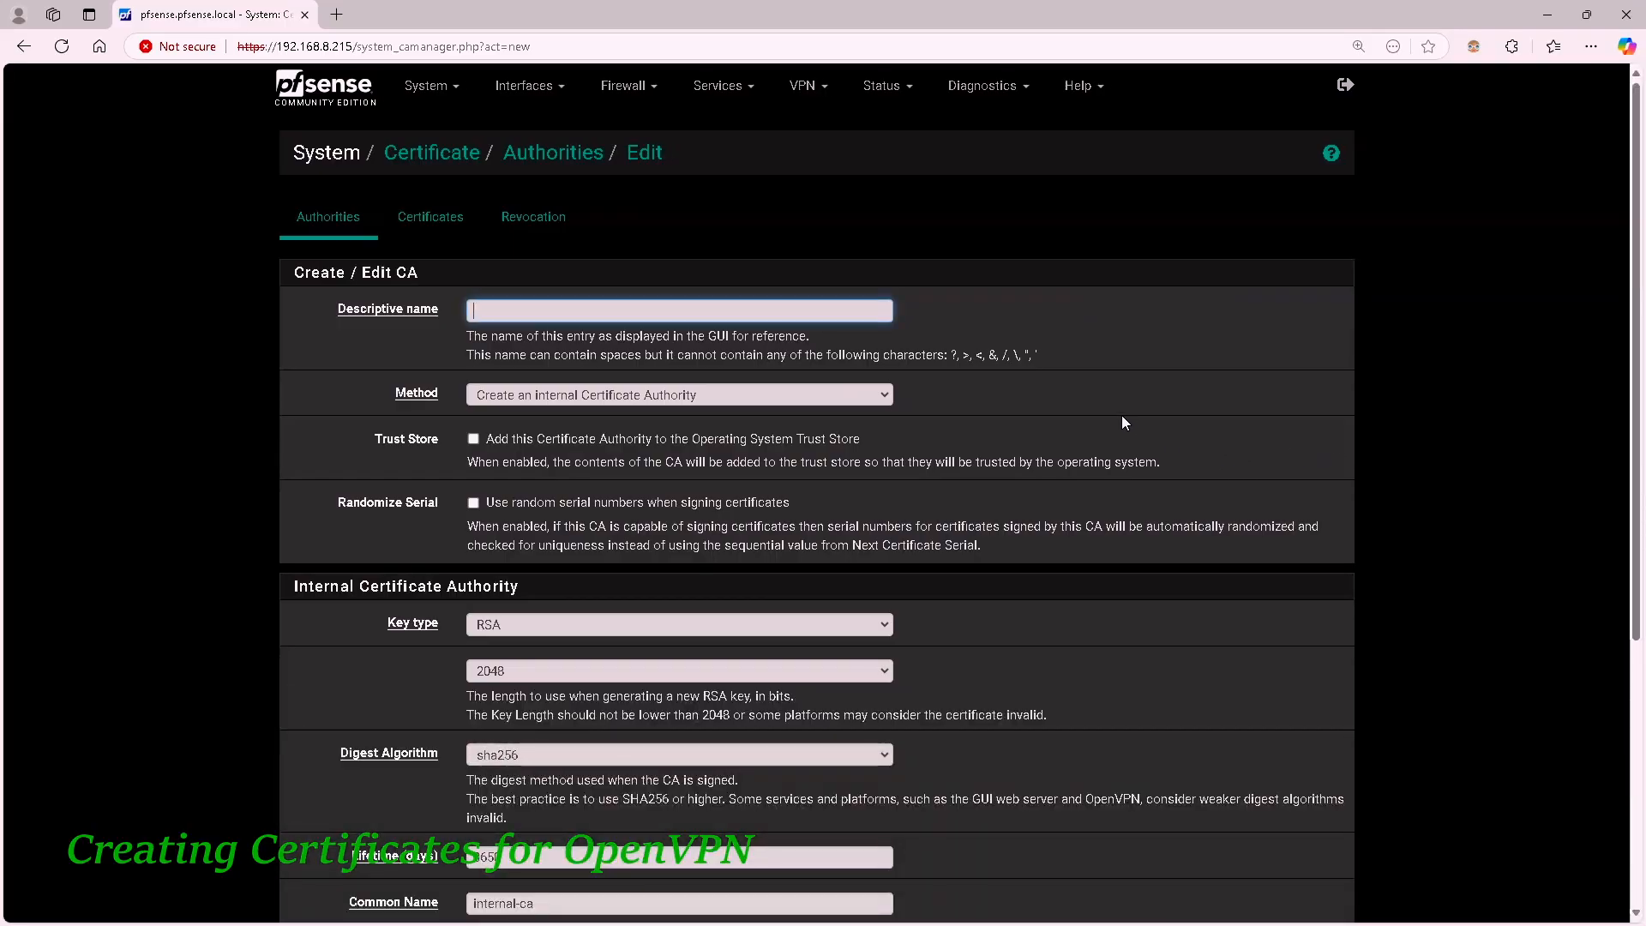
pyautogui.write('OpenVPN CA')
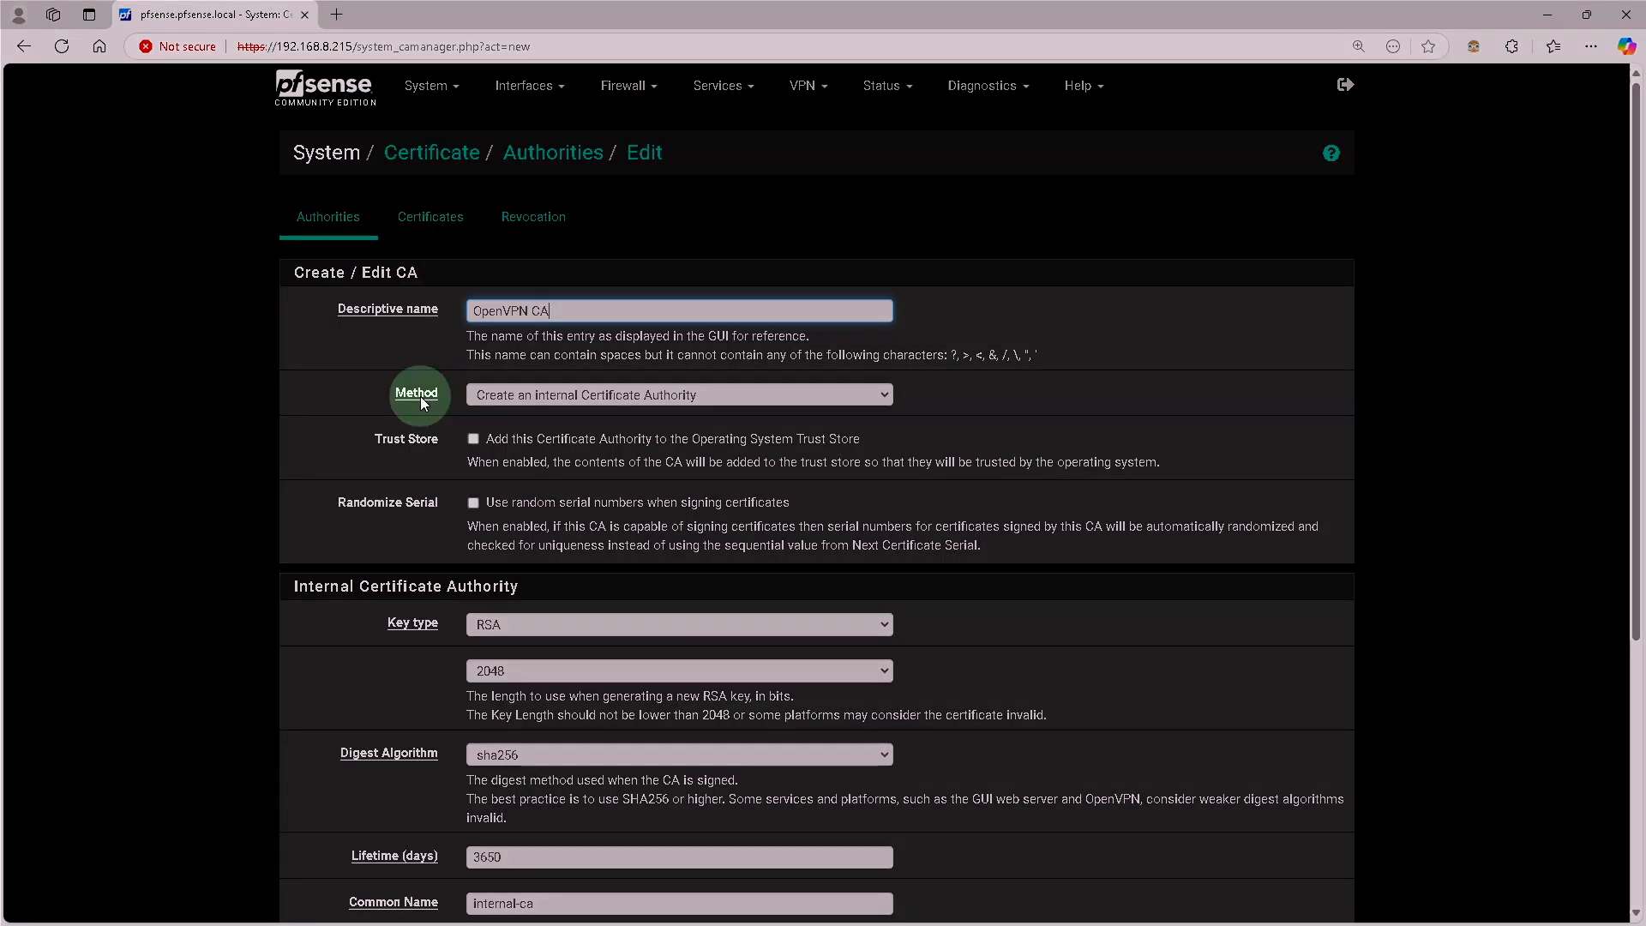
pyautogui.click(552, 396)
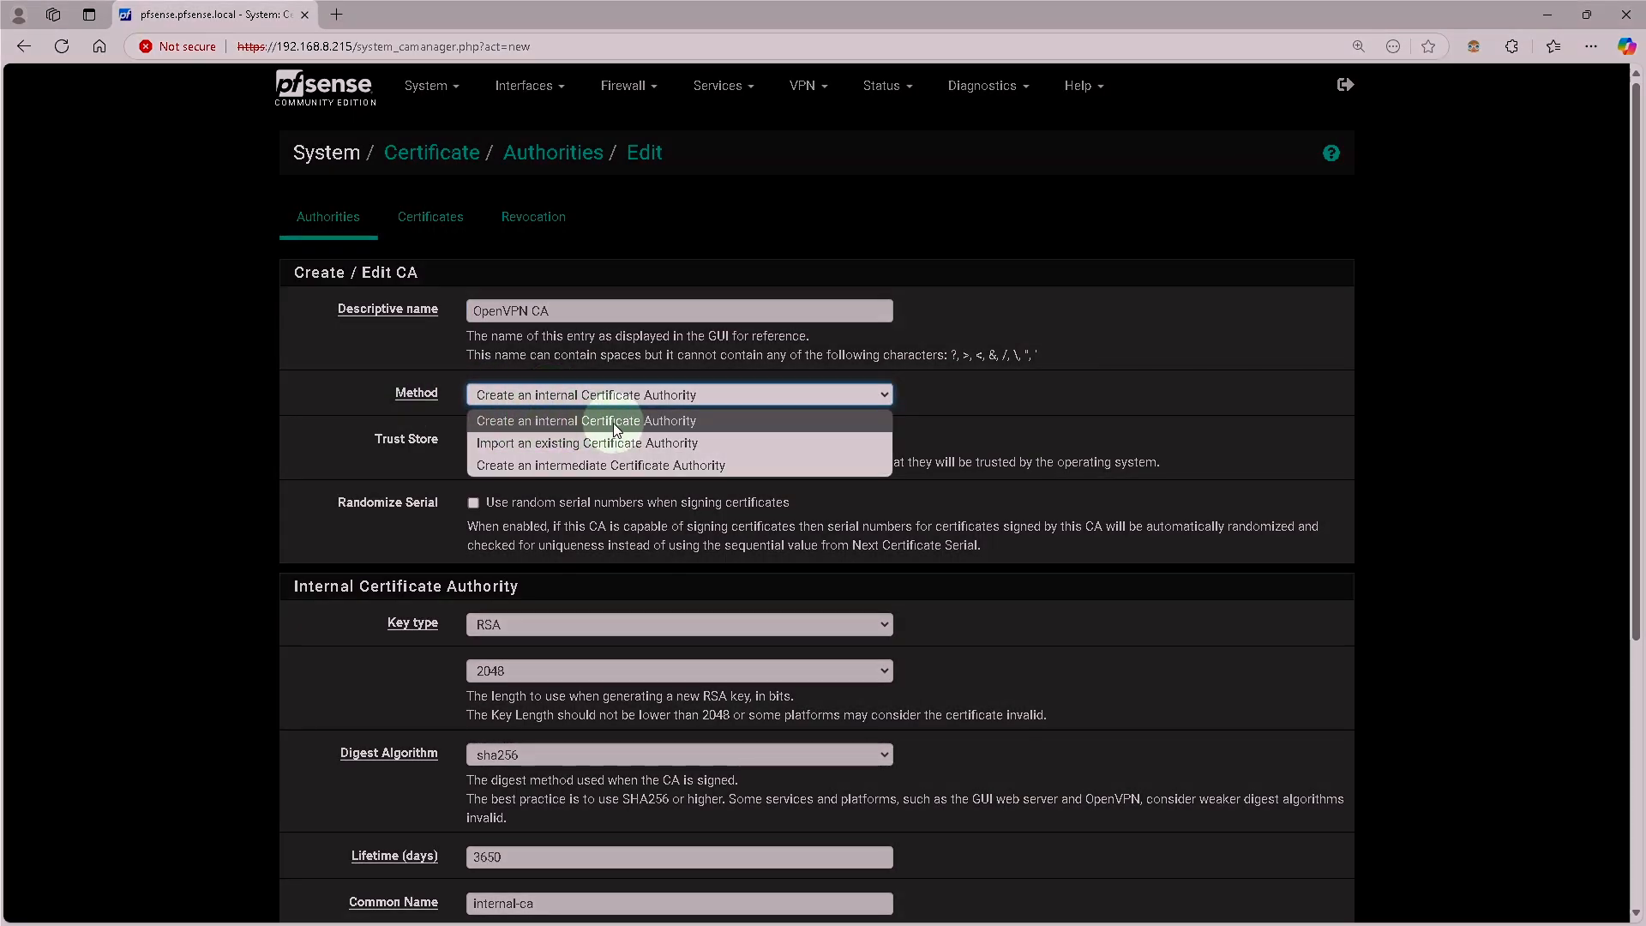
pyautogui.click(631, 420)
pyautogui.scroll(-1, 652, 409)
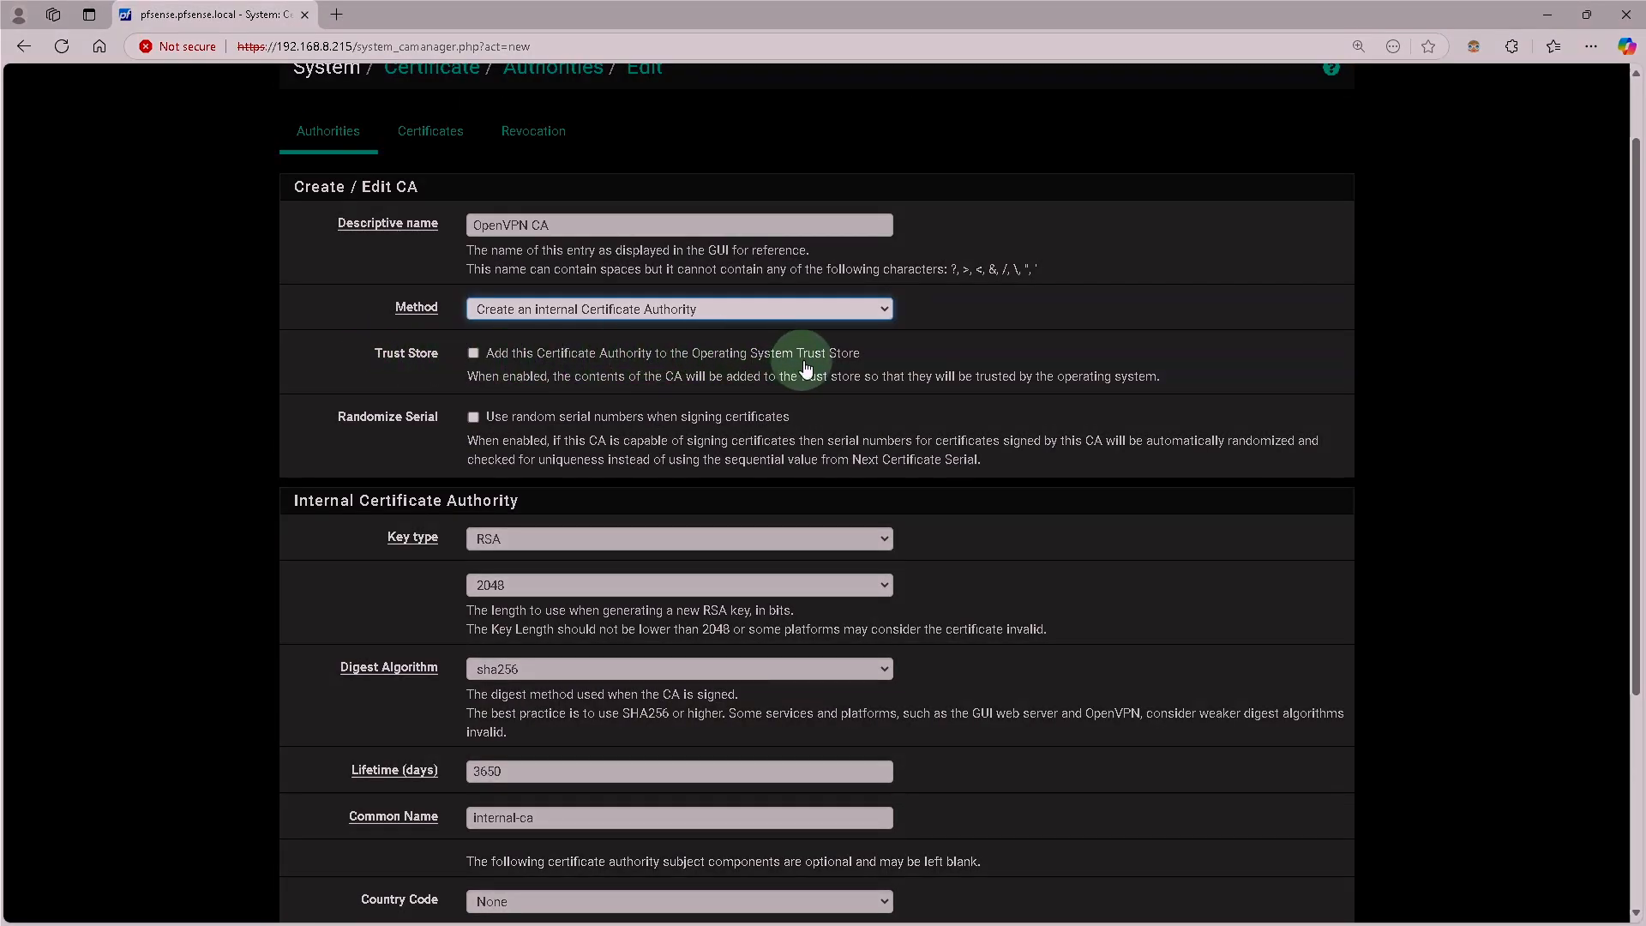
pyautogui.click(474, 351)
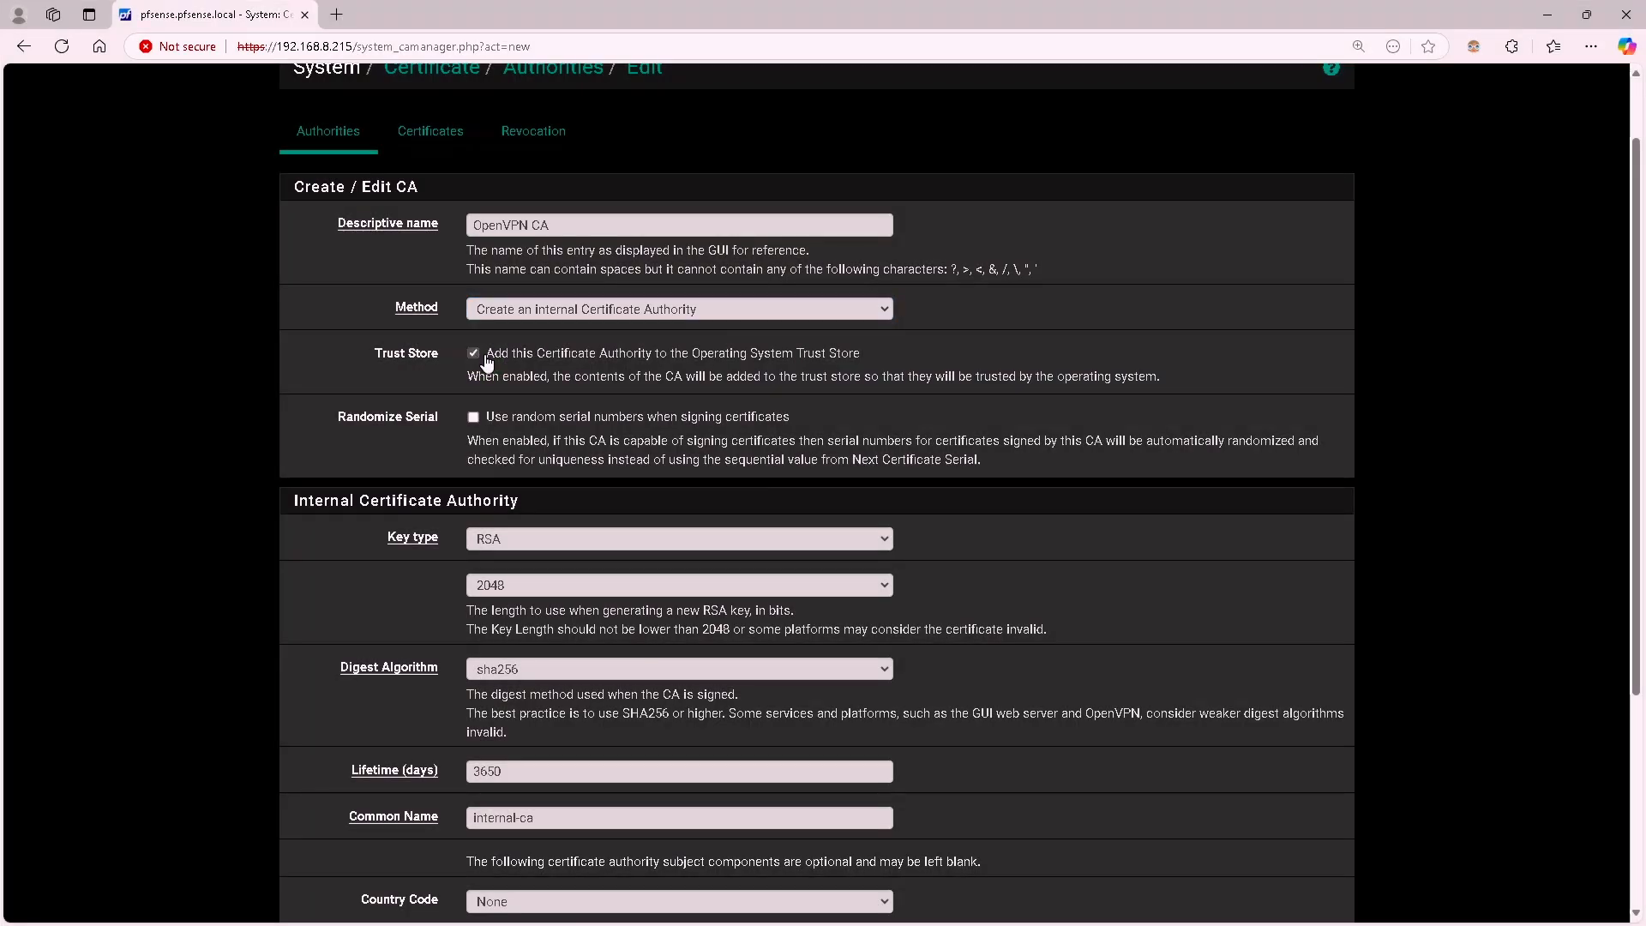
# Step: Replace the default common name with openvpn_ca and save the CA
pyautogui.scroll(-2, 557, 364)
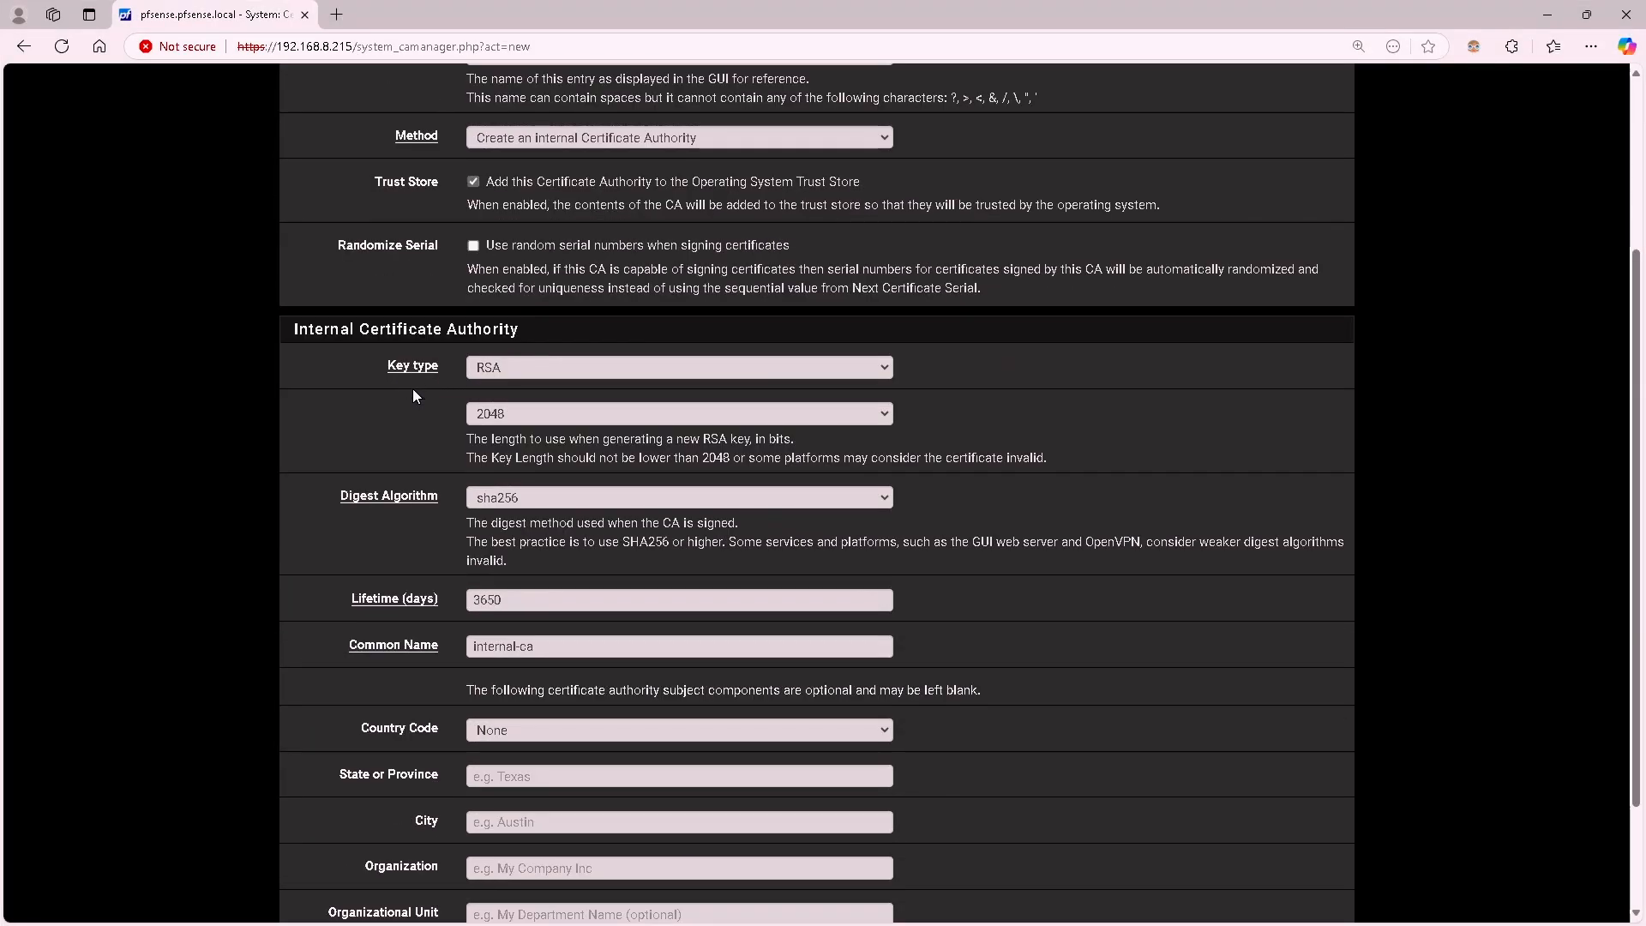
pyautogui.scroll(-2, 413, 389)
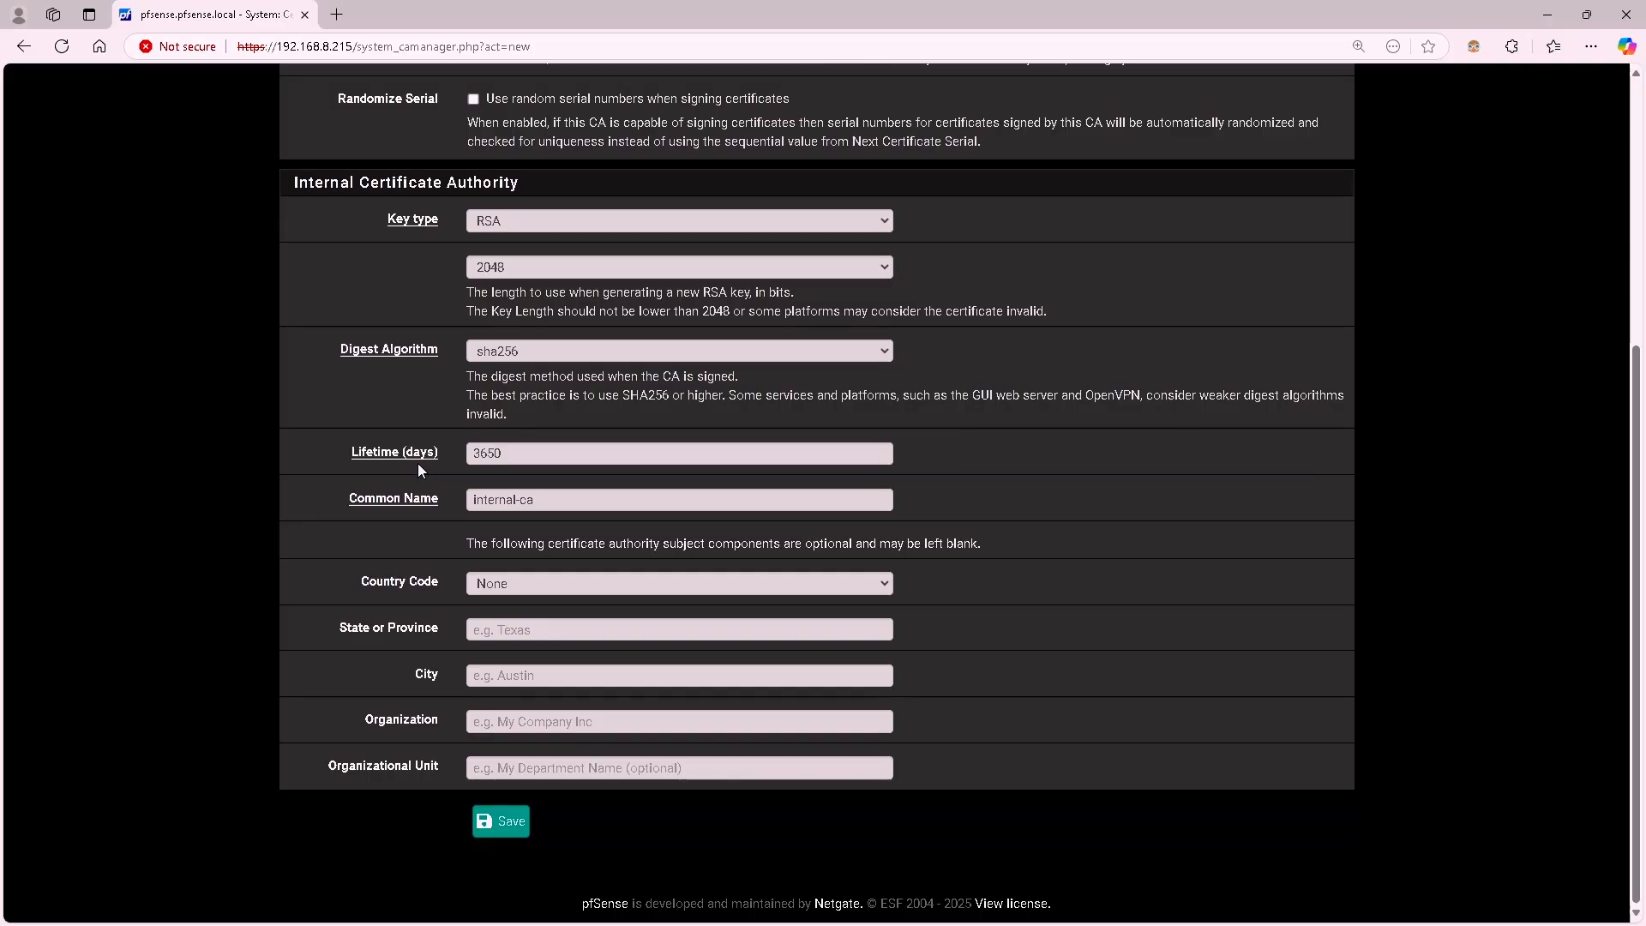
pyautogui.moveTo(537, 499); pyautogui.dragTo(476, 499)
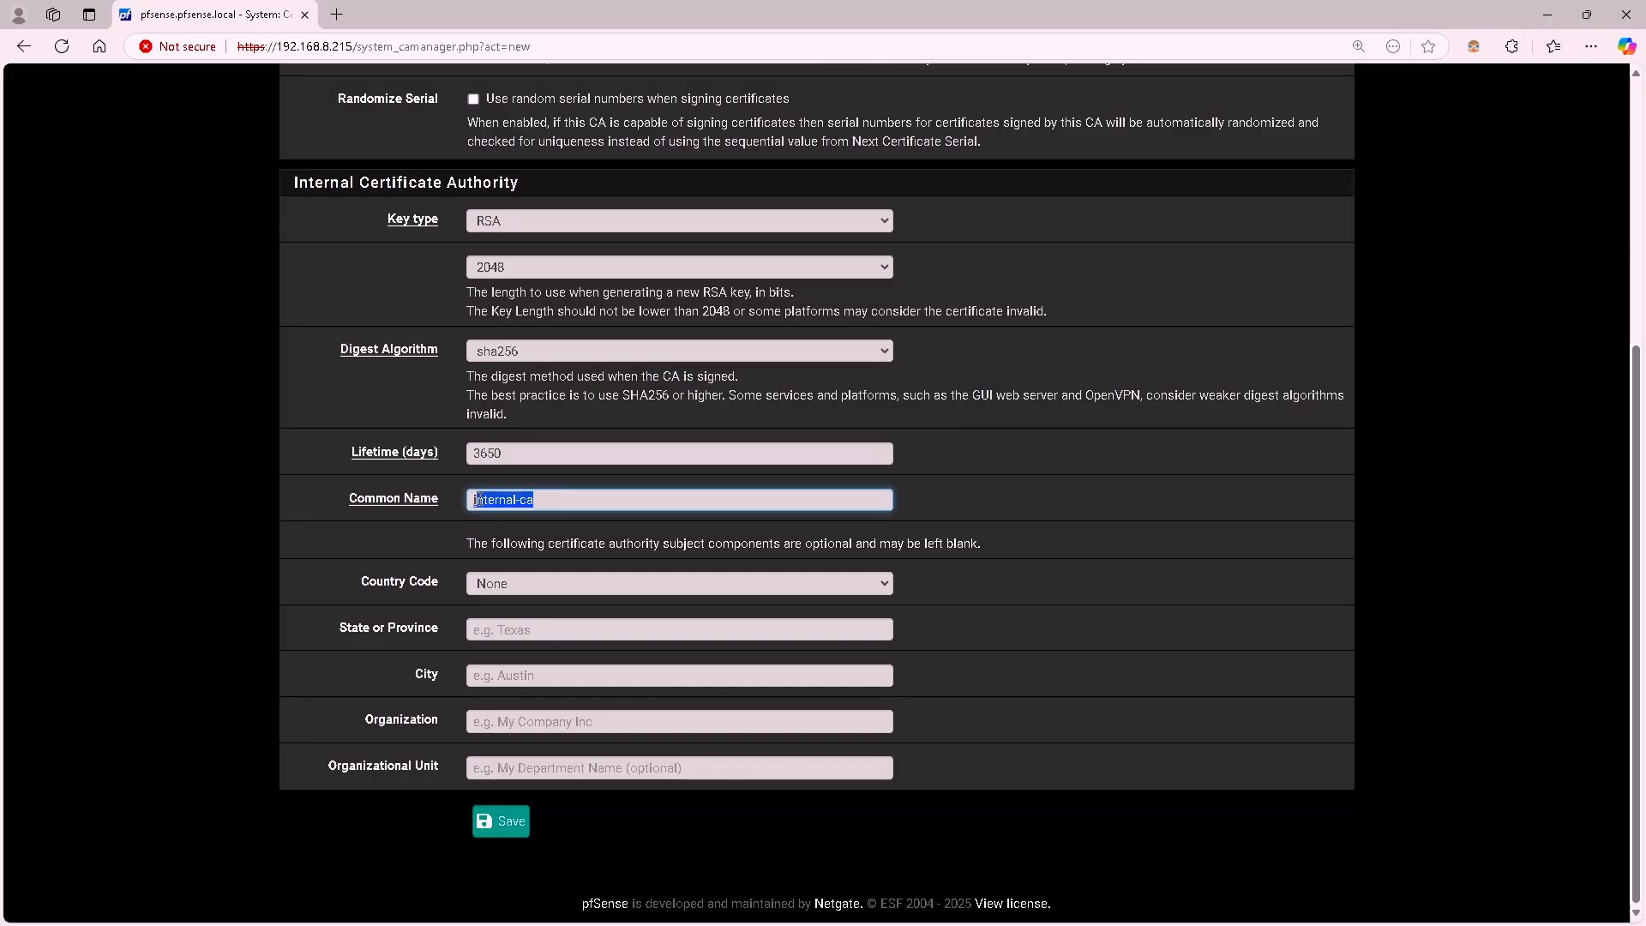
pyautogui.press('BackSpace')
pyautogui.write('openvpn_ca')
pyautogui.click(548, 564)
pyautogui.click(500, 823)
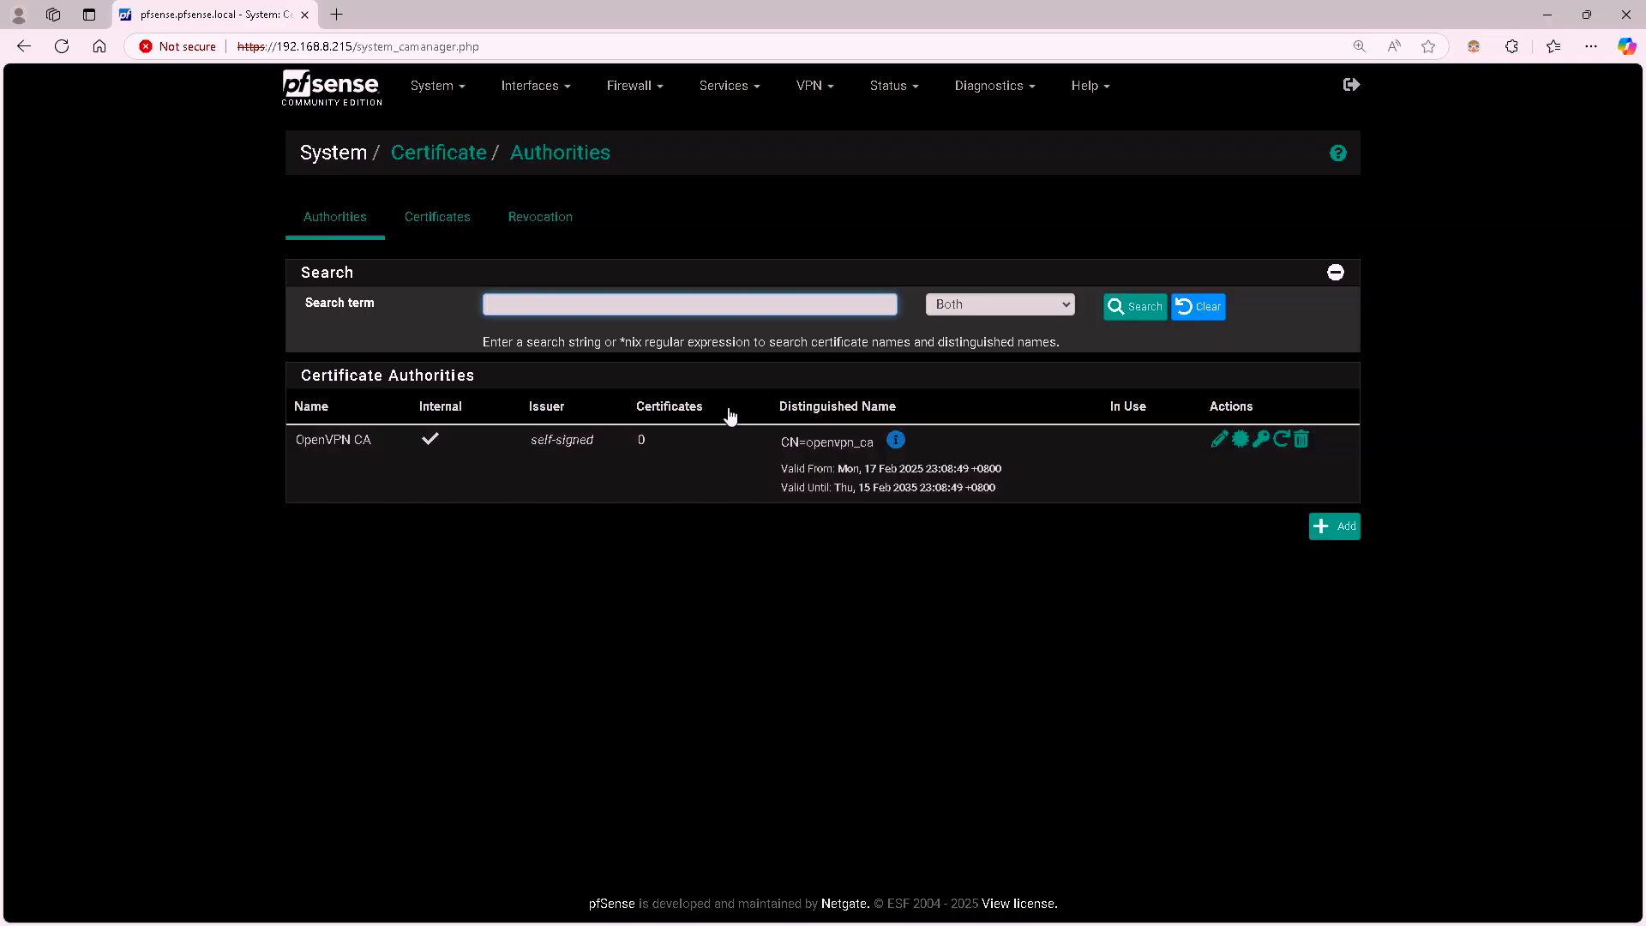
# Step: Start an internal certificate named OpenVPN Server Certificate, signed by OpenVPN CA
pyautogui.click(443, 228)
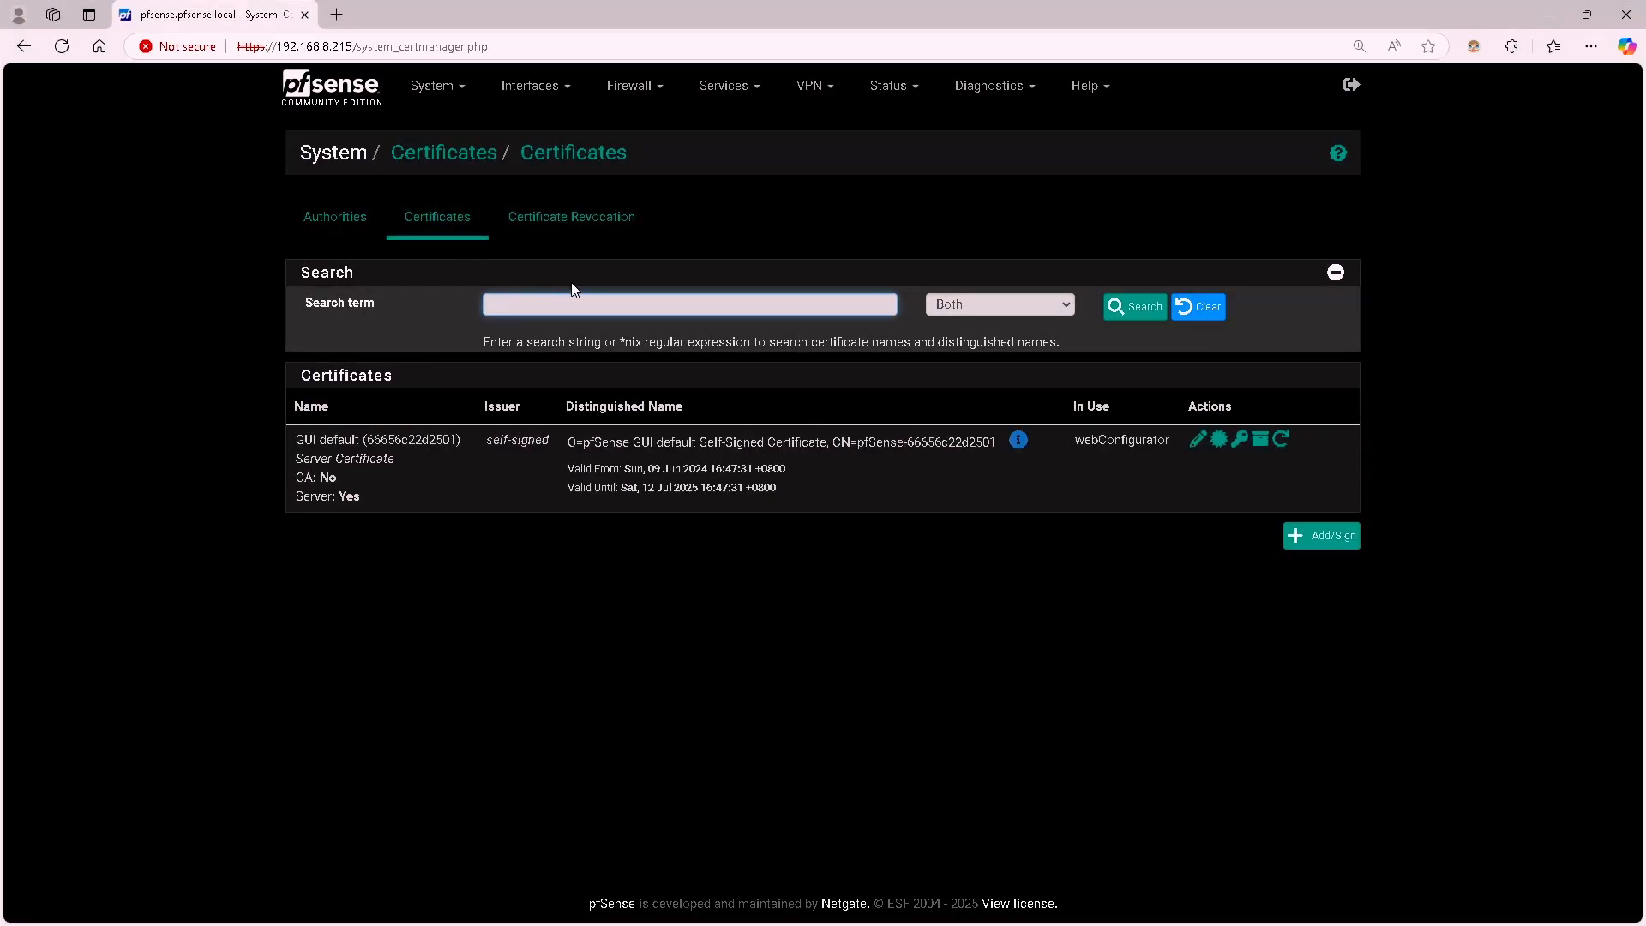
pyautogui.click(1319, 541)
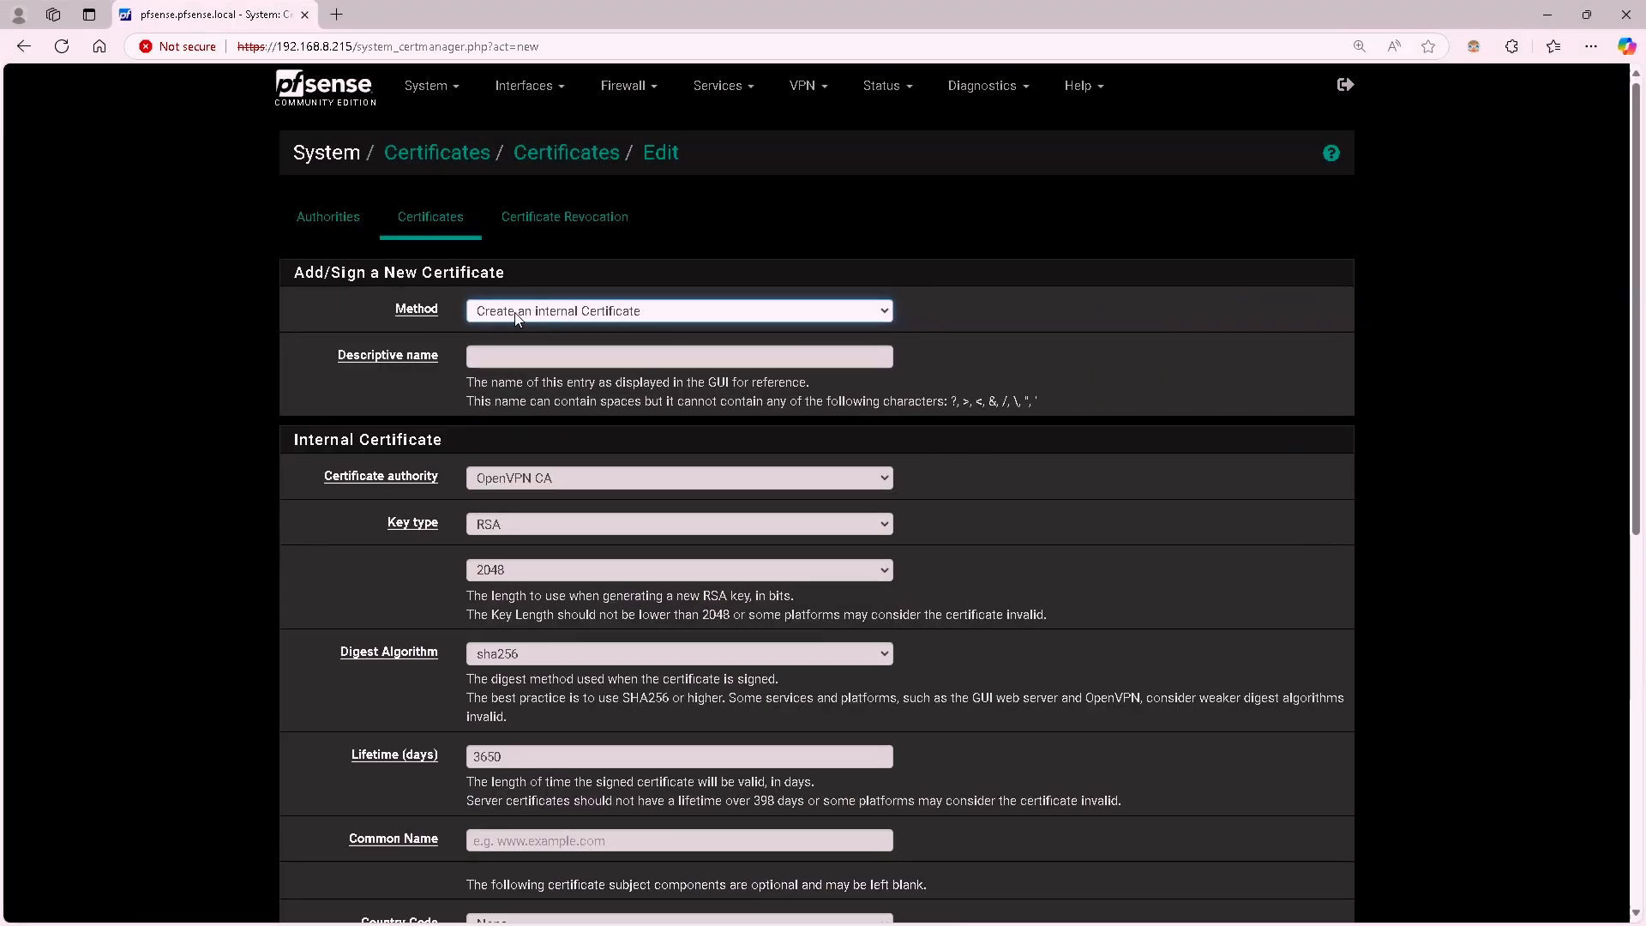
pyautogui.click(521, 317)
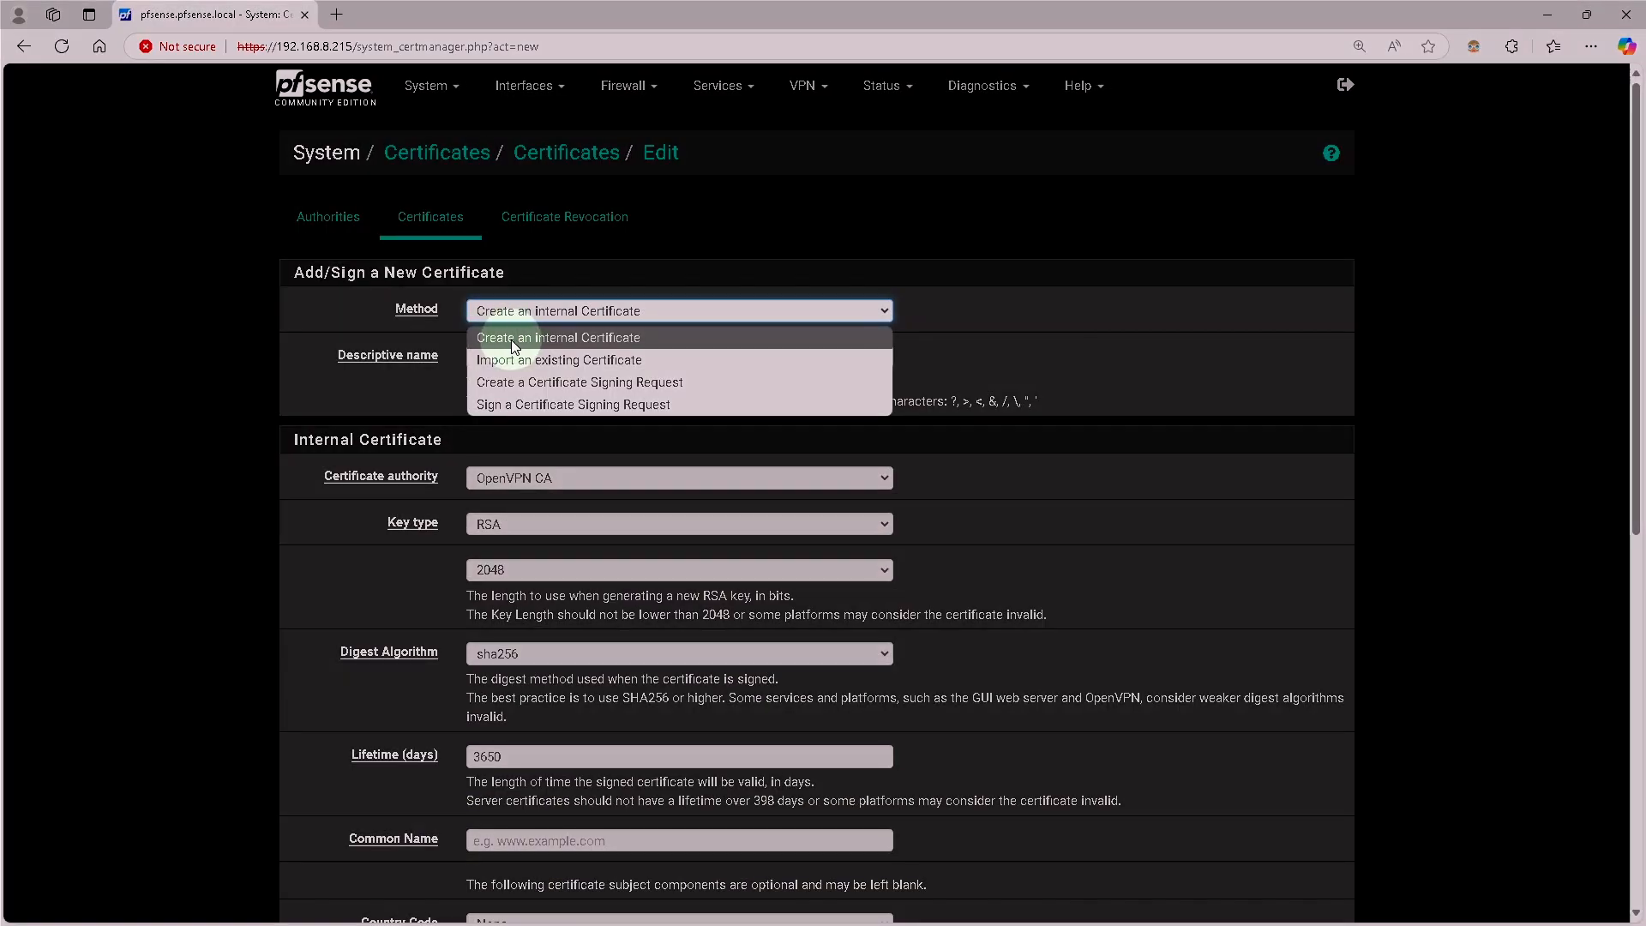
pyautogui.click(585, 339)
pyautogui.click(602, 351)
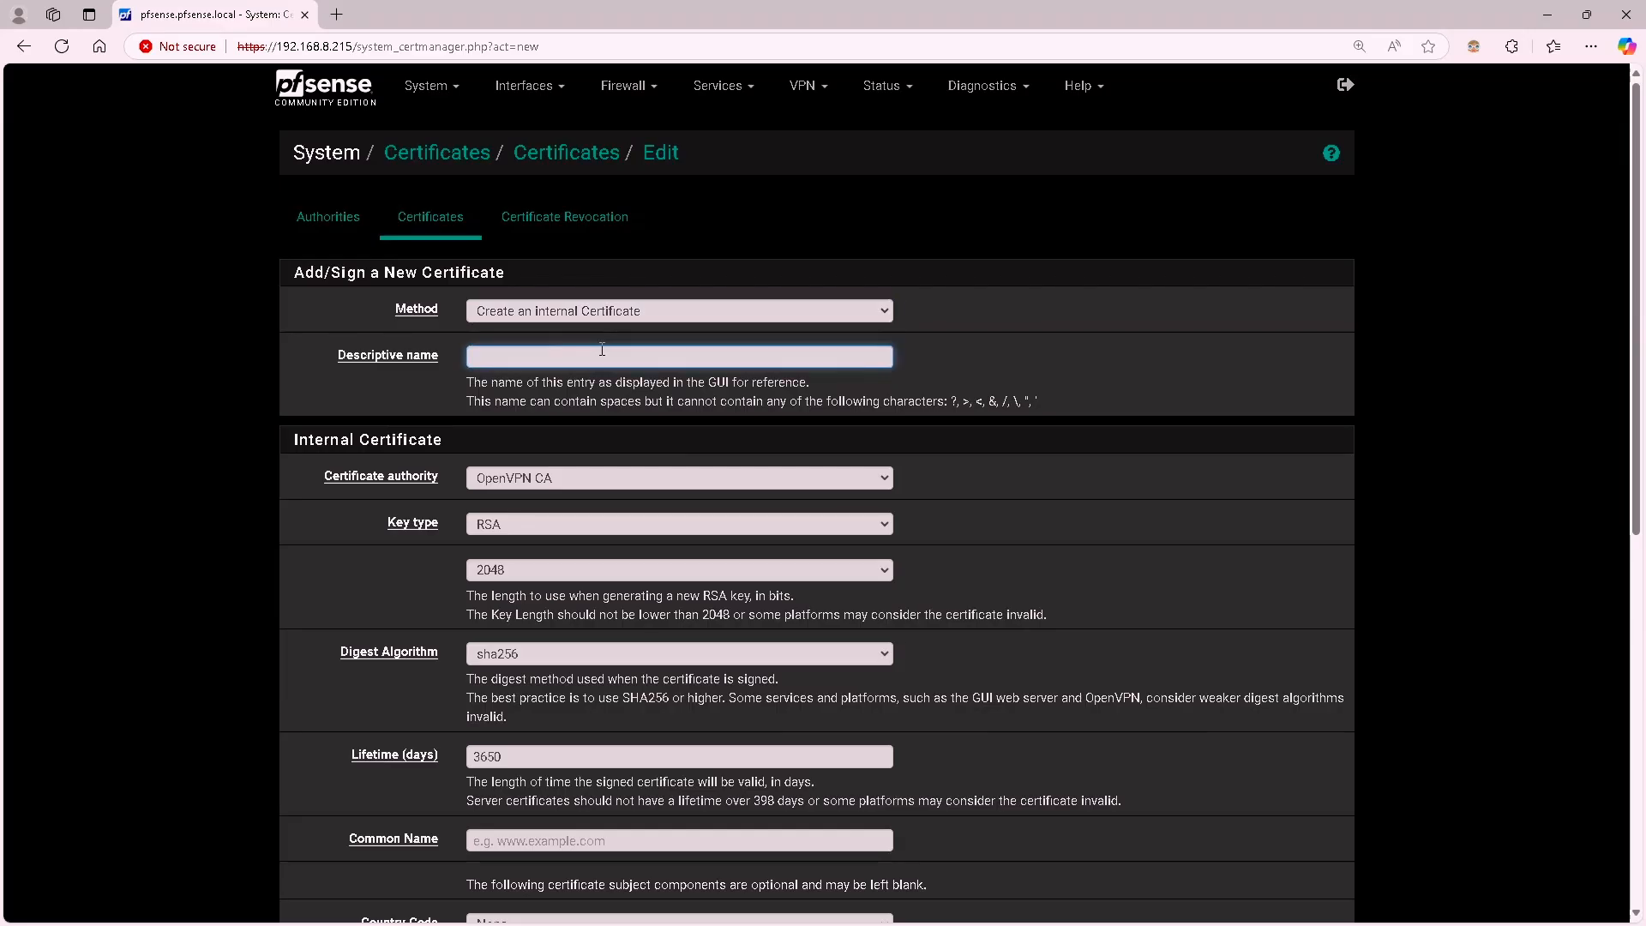
pyautogui.write('OpenVPN Server Certificate')
pyautogui.click(325, 483)
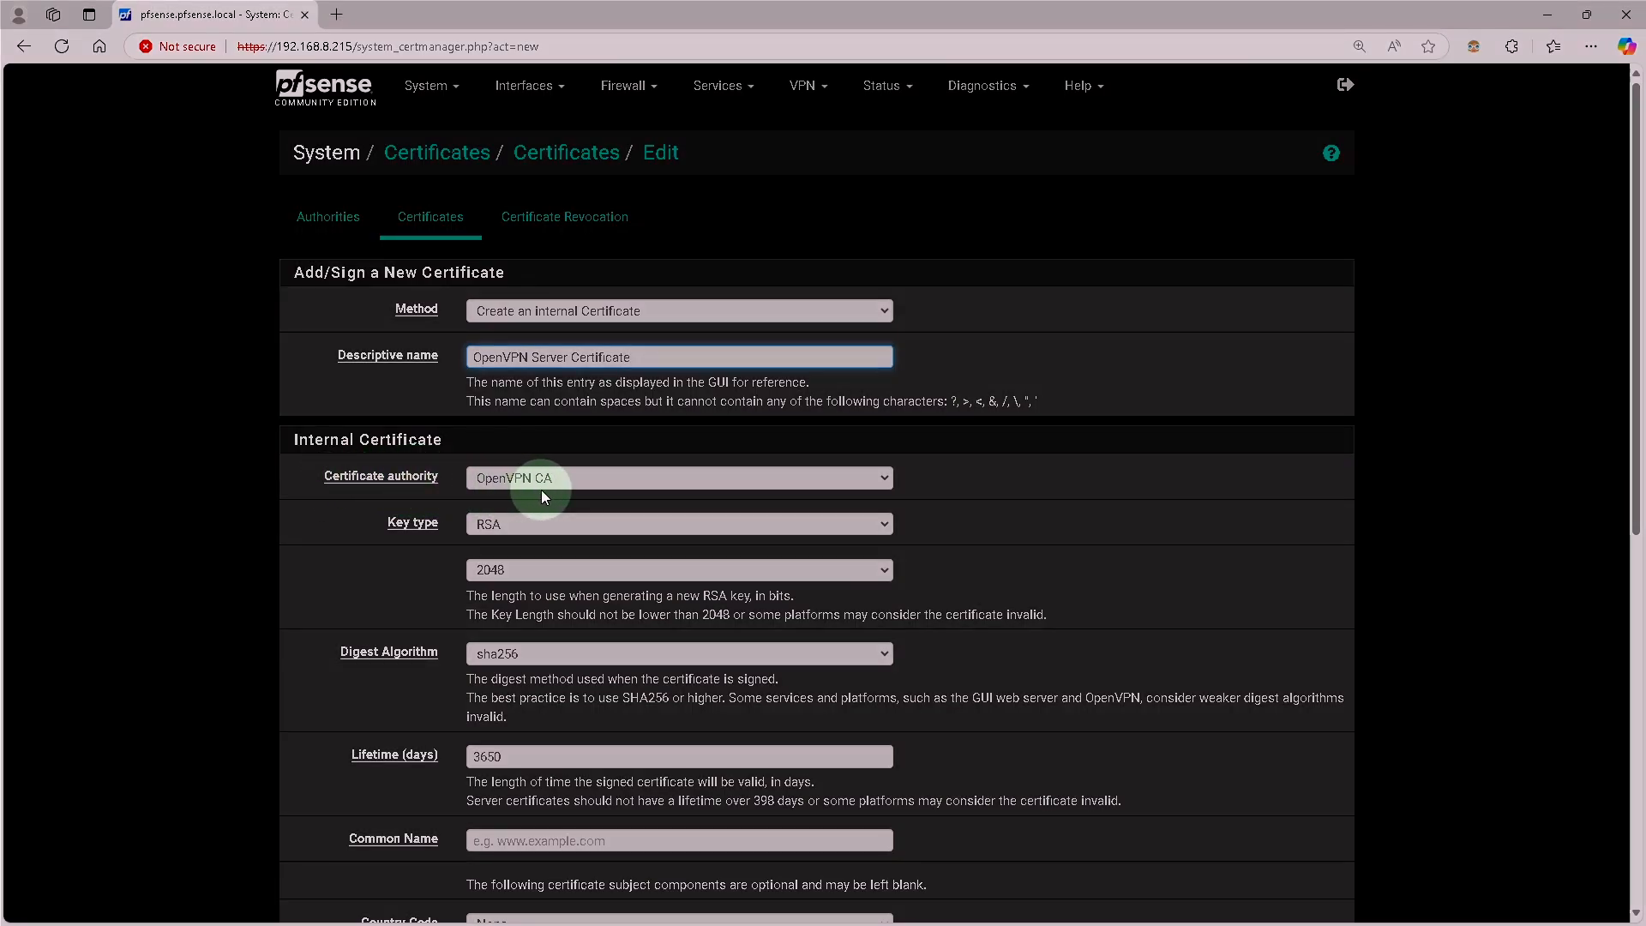
pyautogui.click(491, 480)
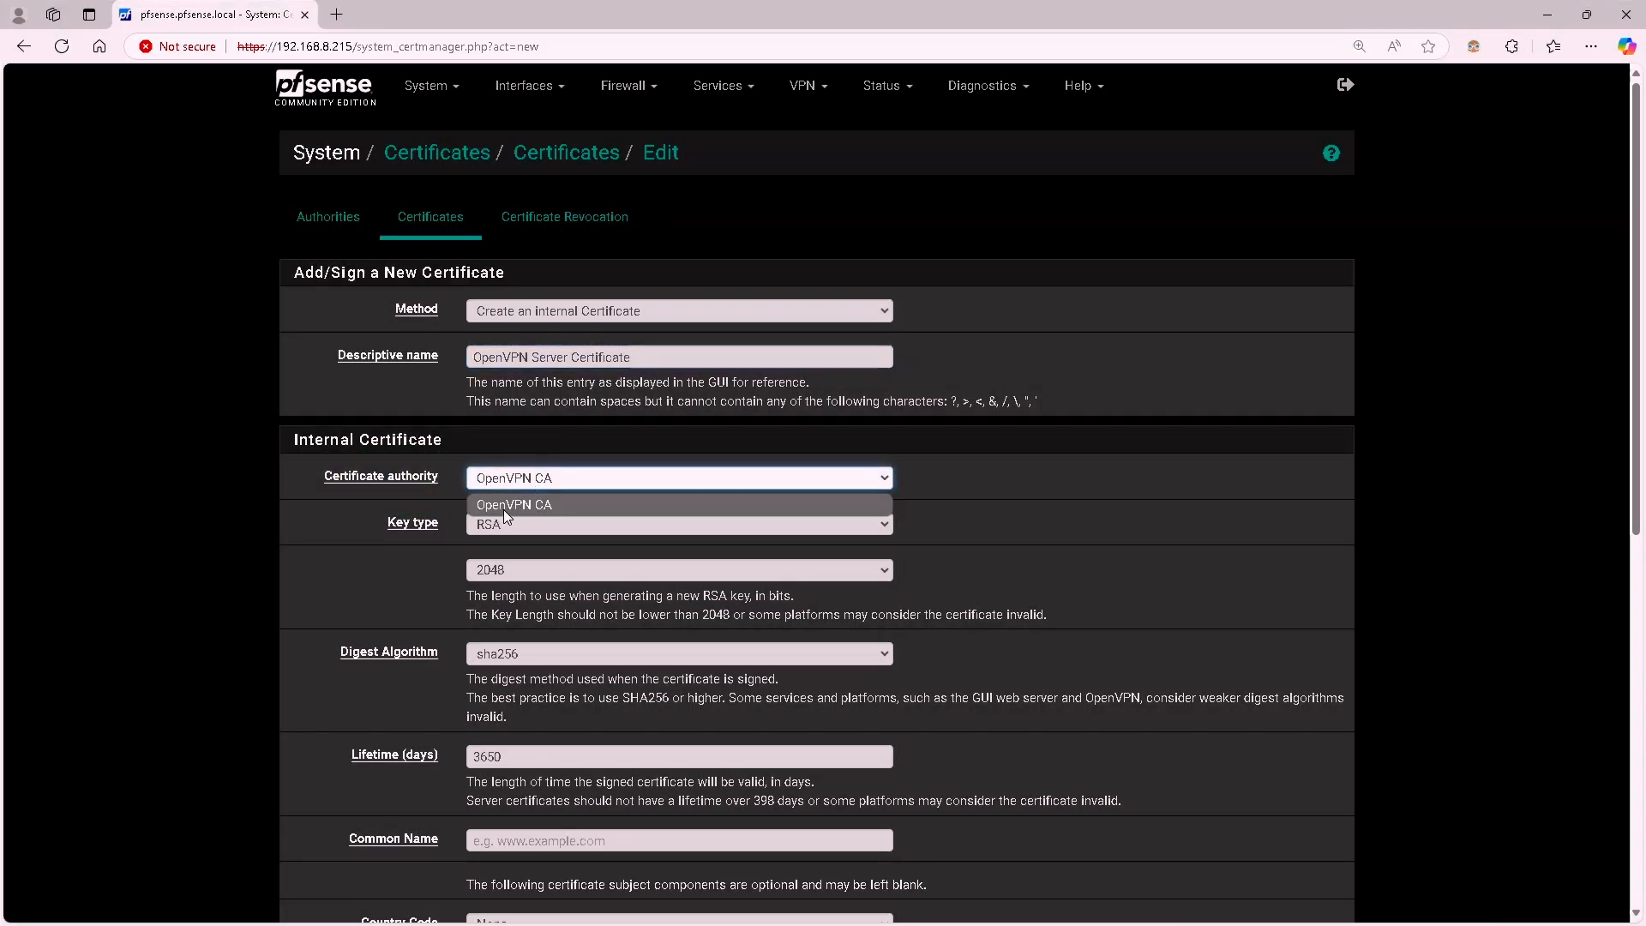
pyautogui.click(510, 506)
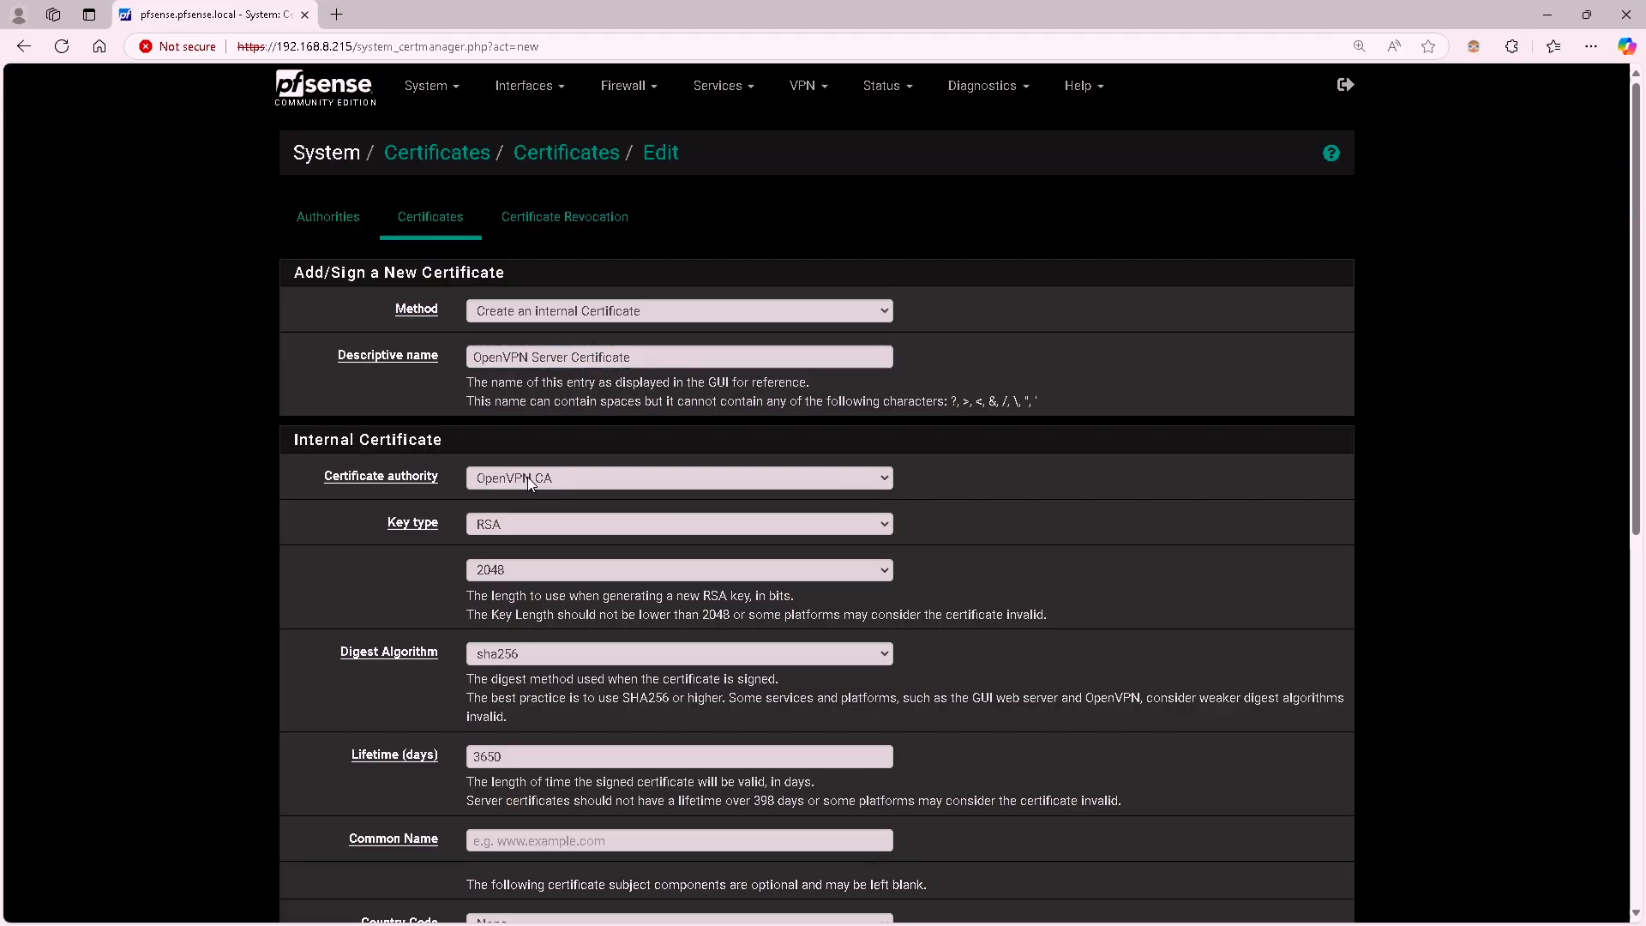
# Step: Set the certificate lifetime to 365 days and common name openvpn_server_cert
pyautogui.scroll(-2, 444, 552)
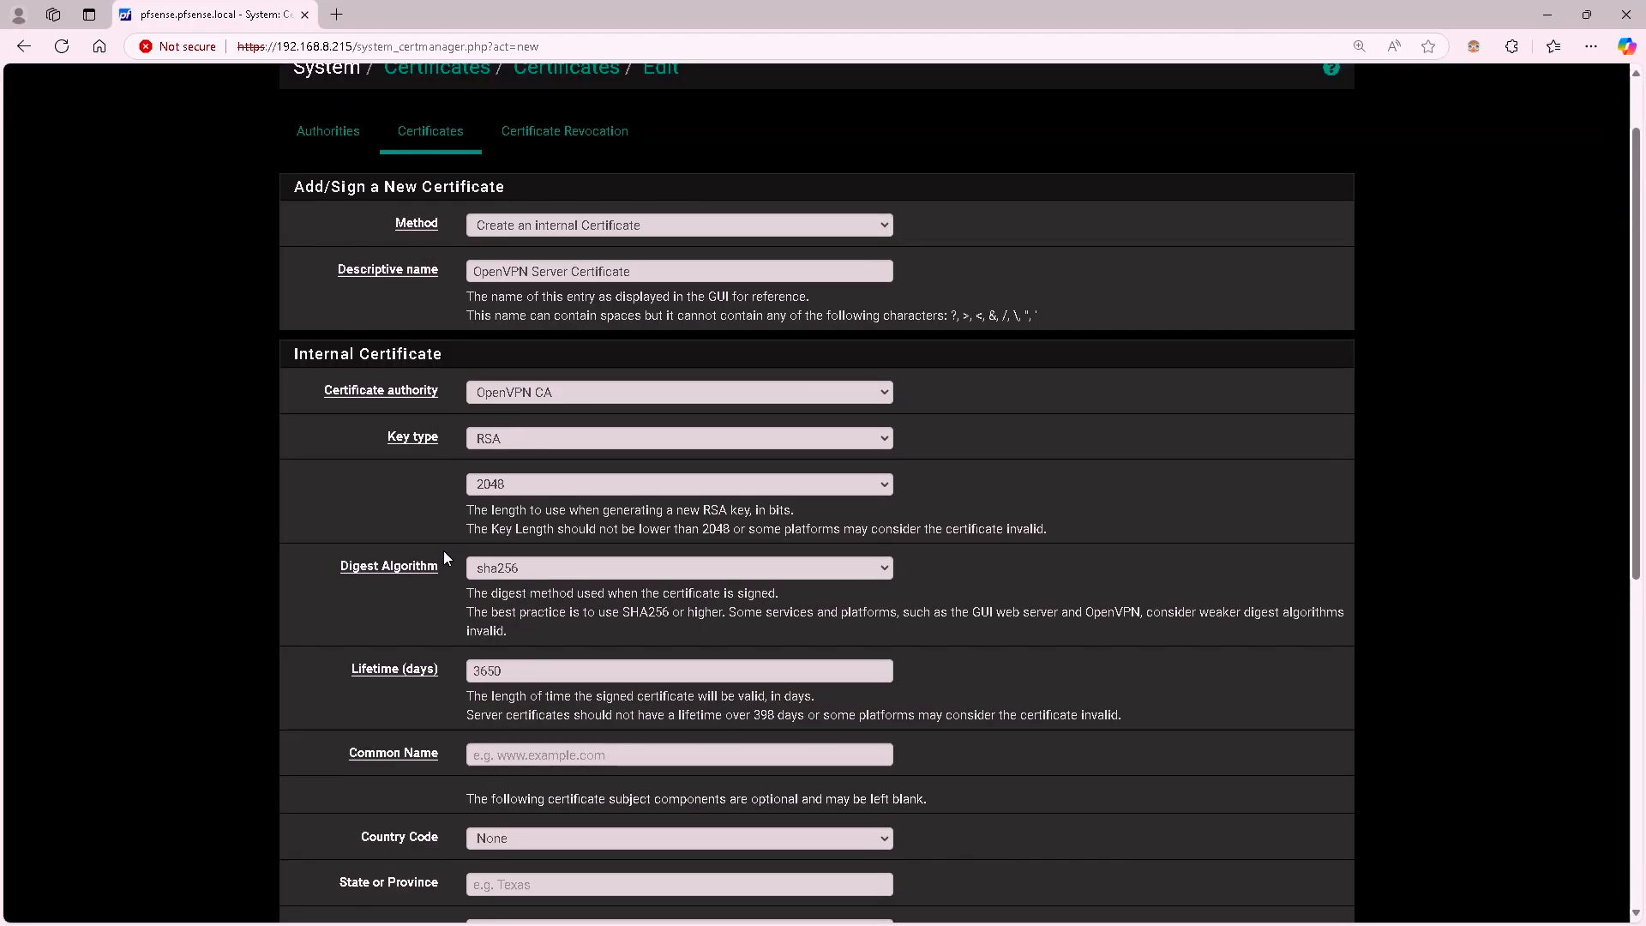
pyautogui.scroll(-1, 444, 557)
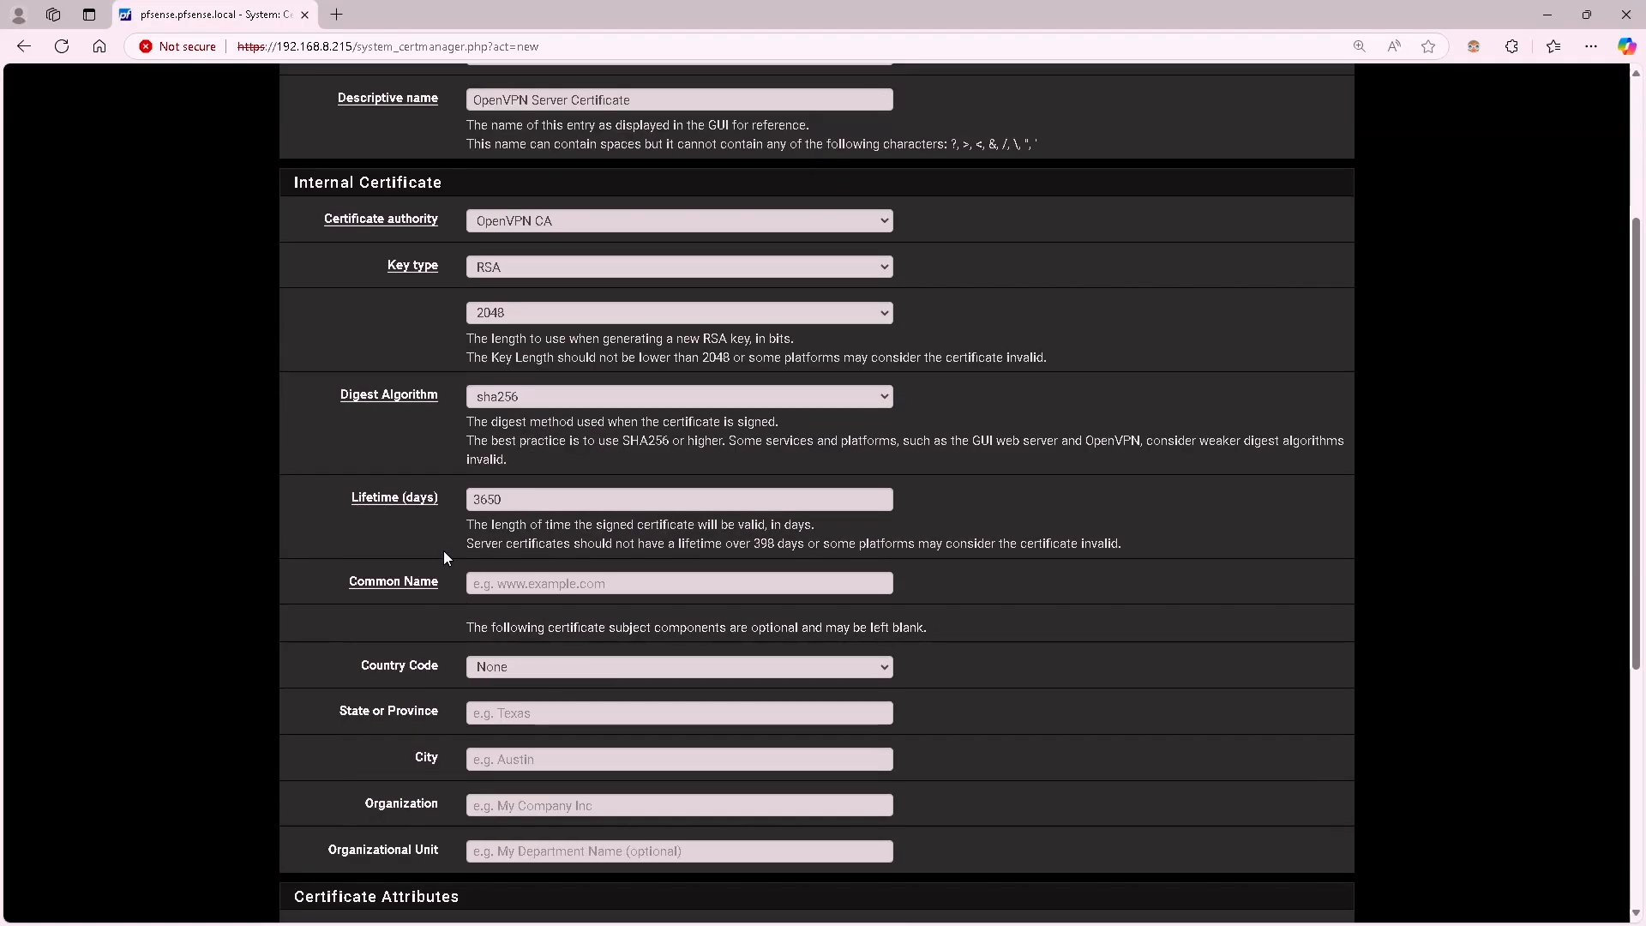
pyautogui.click(534, 499)
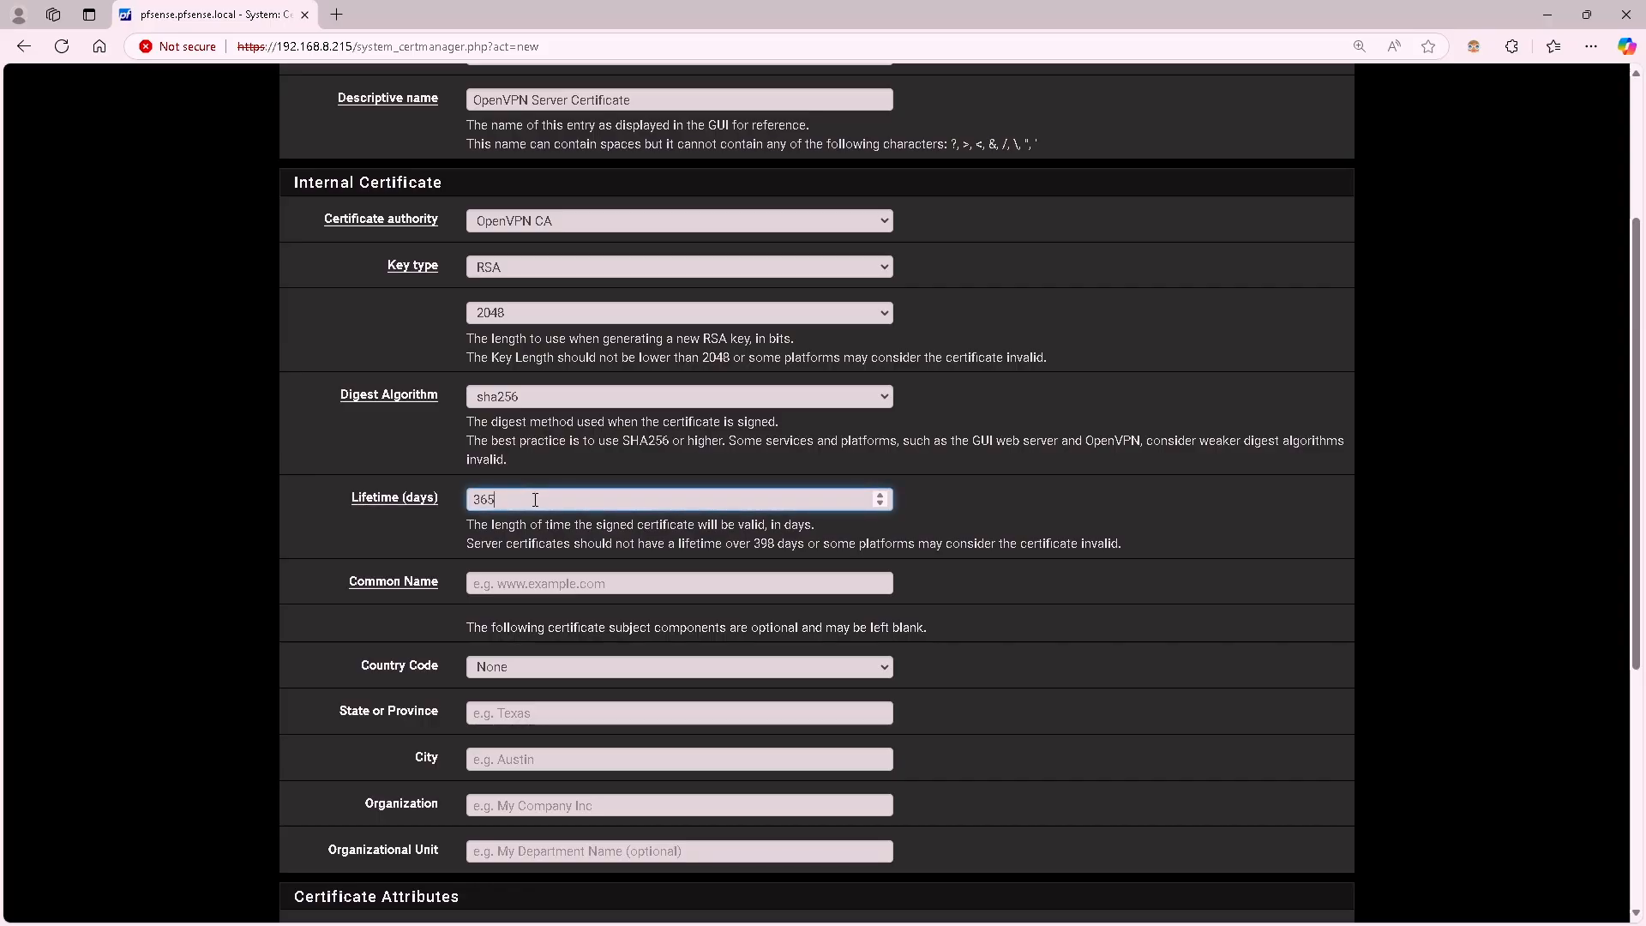
pyautogui.scroll(-1, 465, 530)
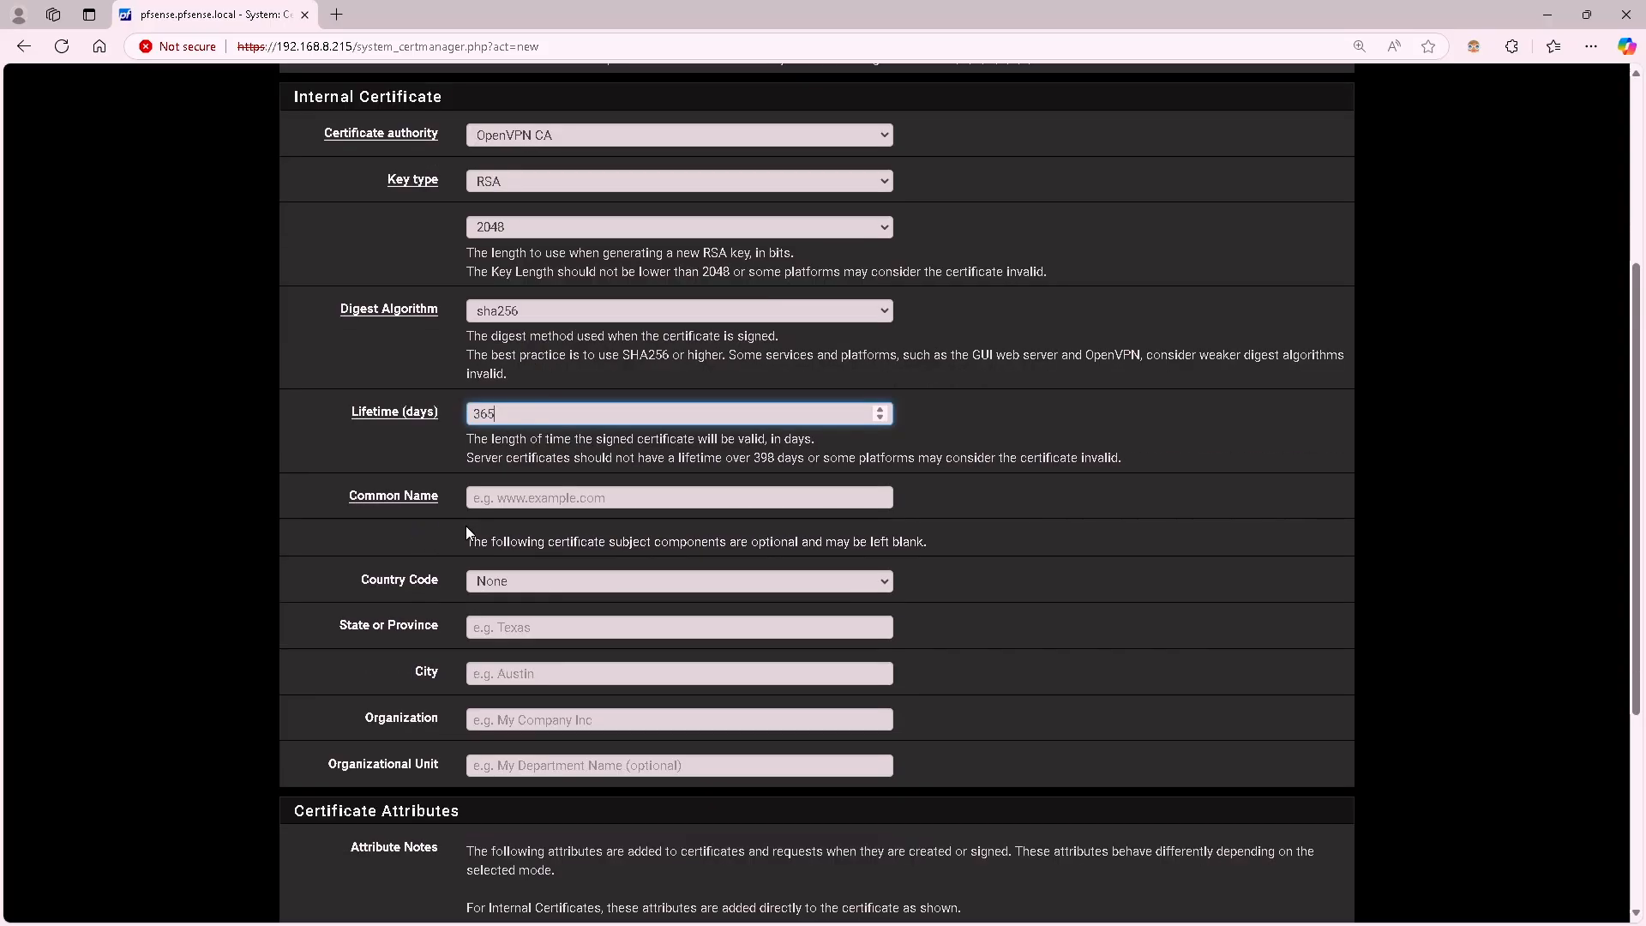
pyautogui.click(522, 504)
pyautogui.write('open')
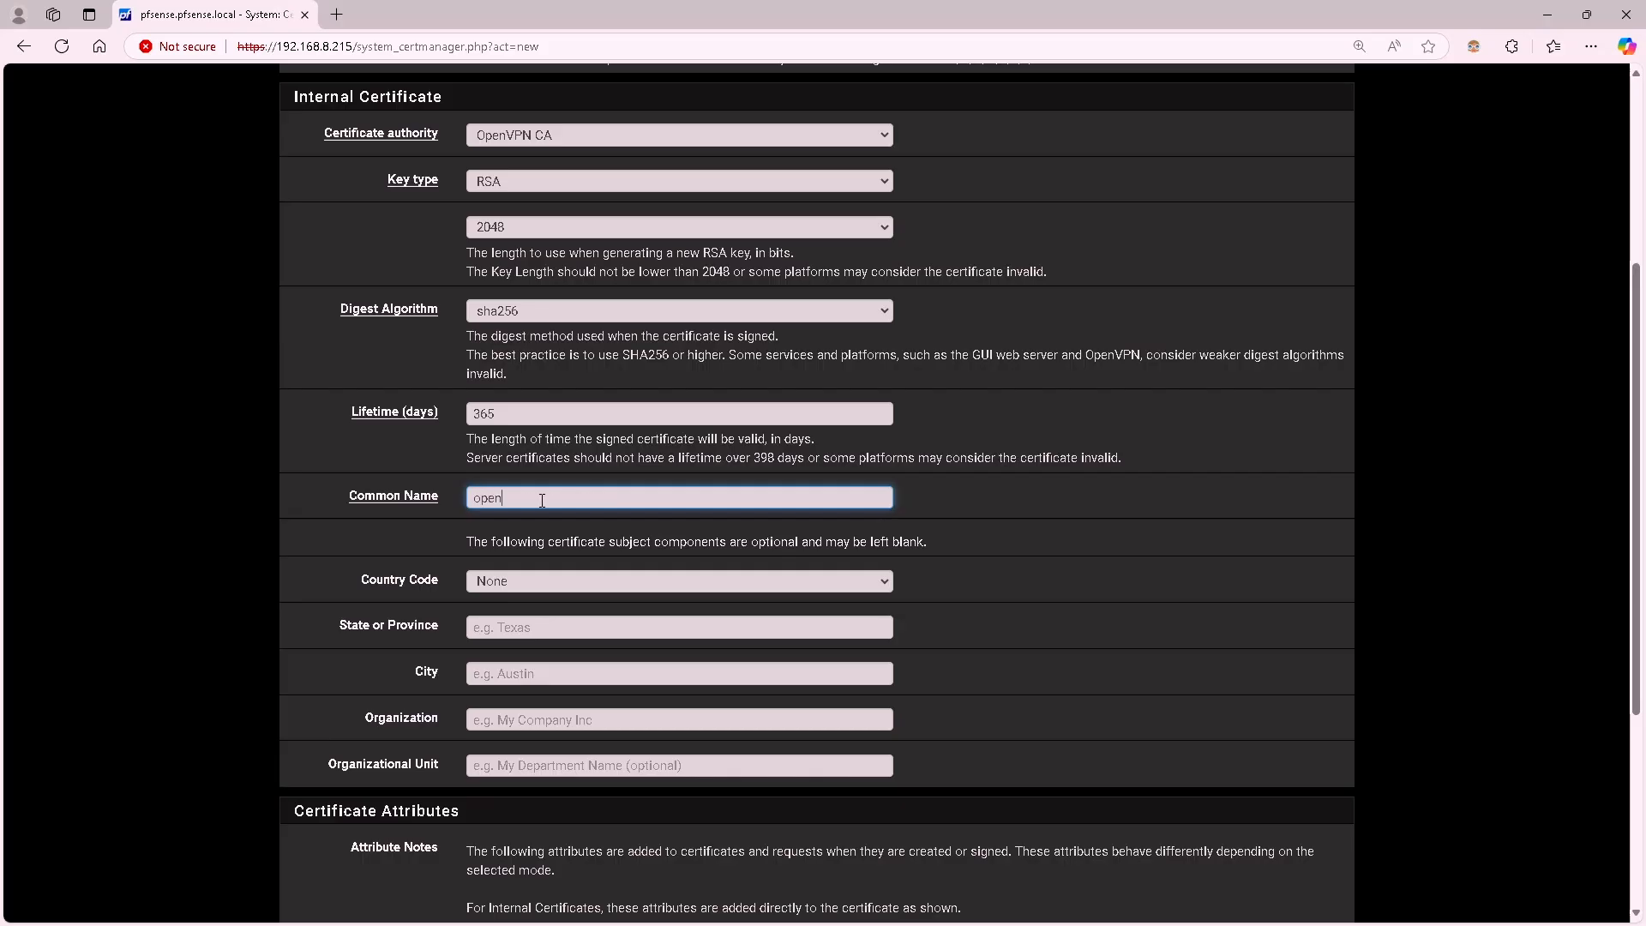
pyautogui.write('vpn_server_cert')
# Step: Make it a Server Certificate type and save it
pyautogui.scroll(-1, 495, 546)
pyautogui.scroll(-1, 491, 567)
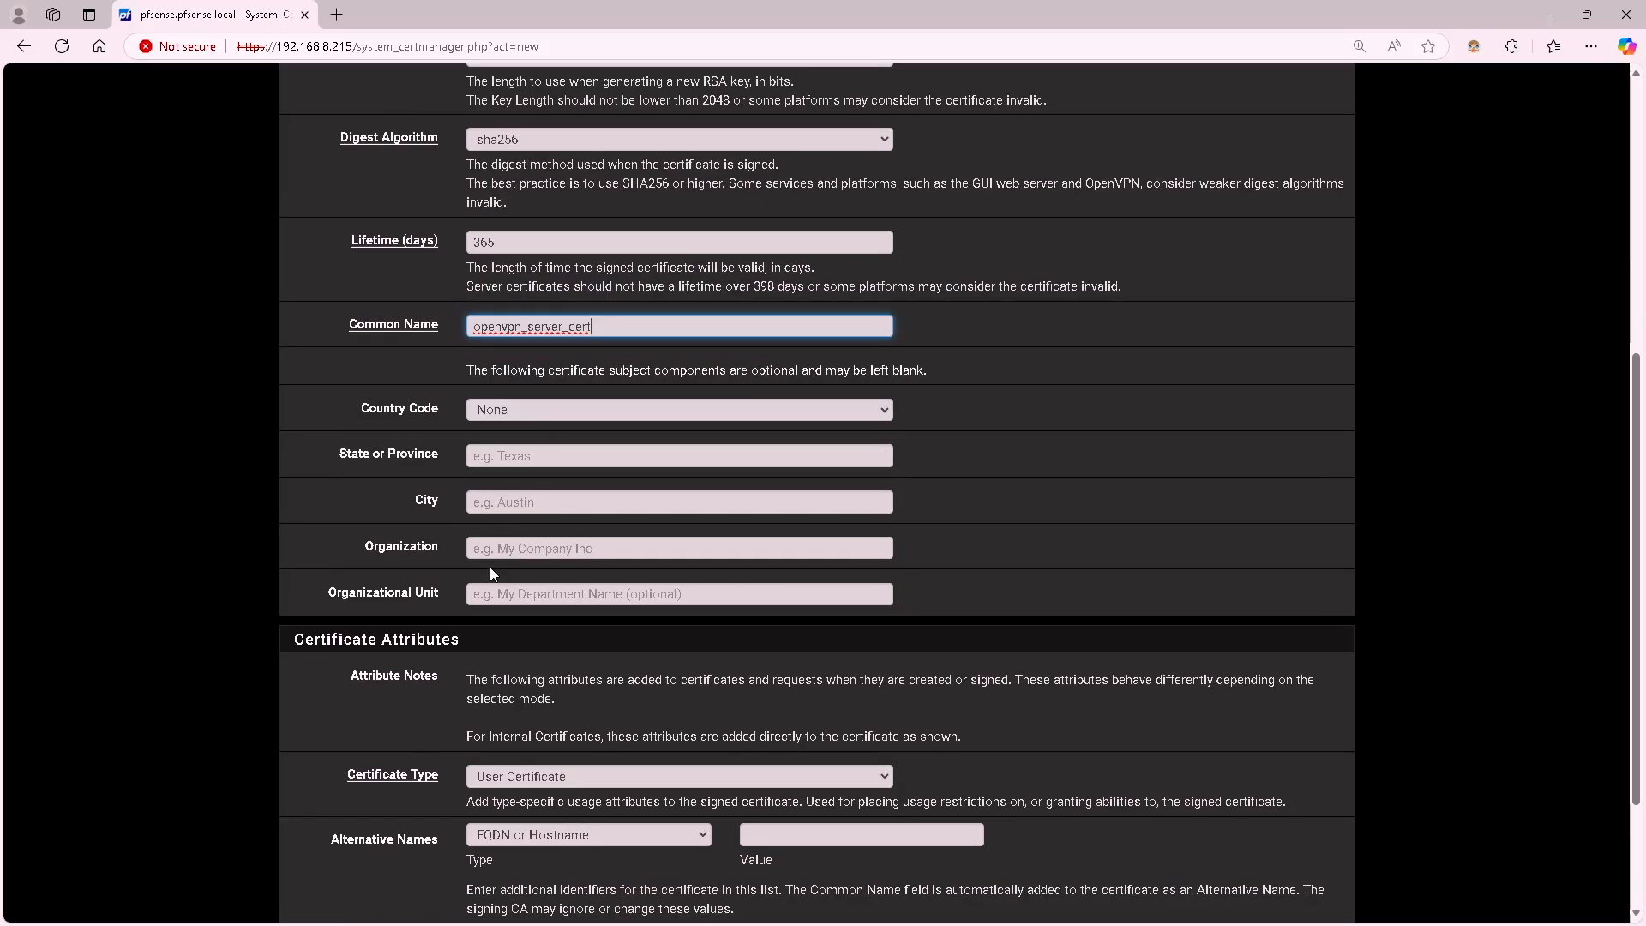
pyautogui.scroll(-2, 490, 568)
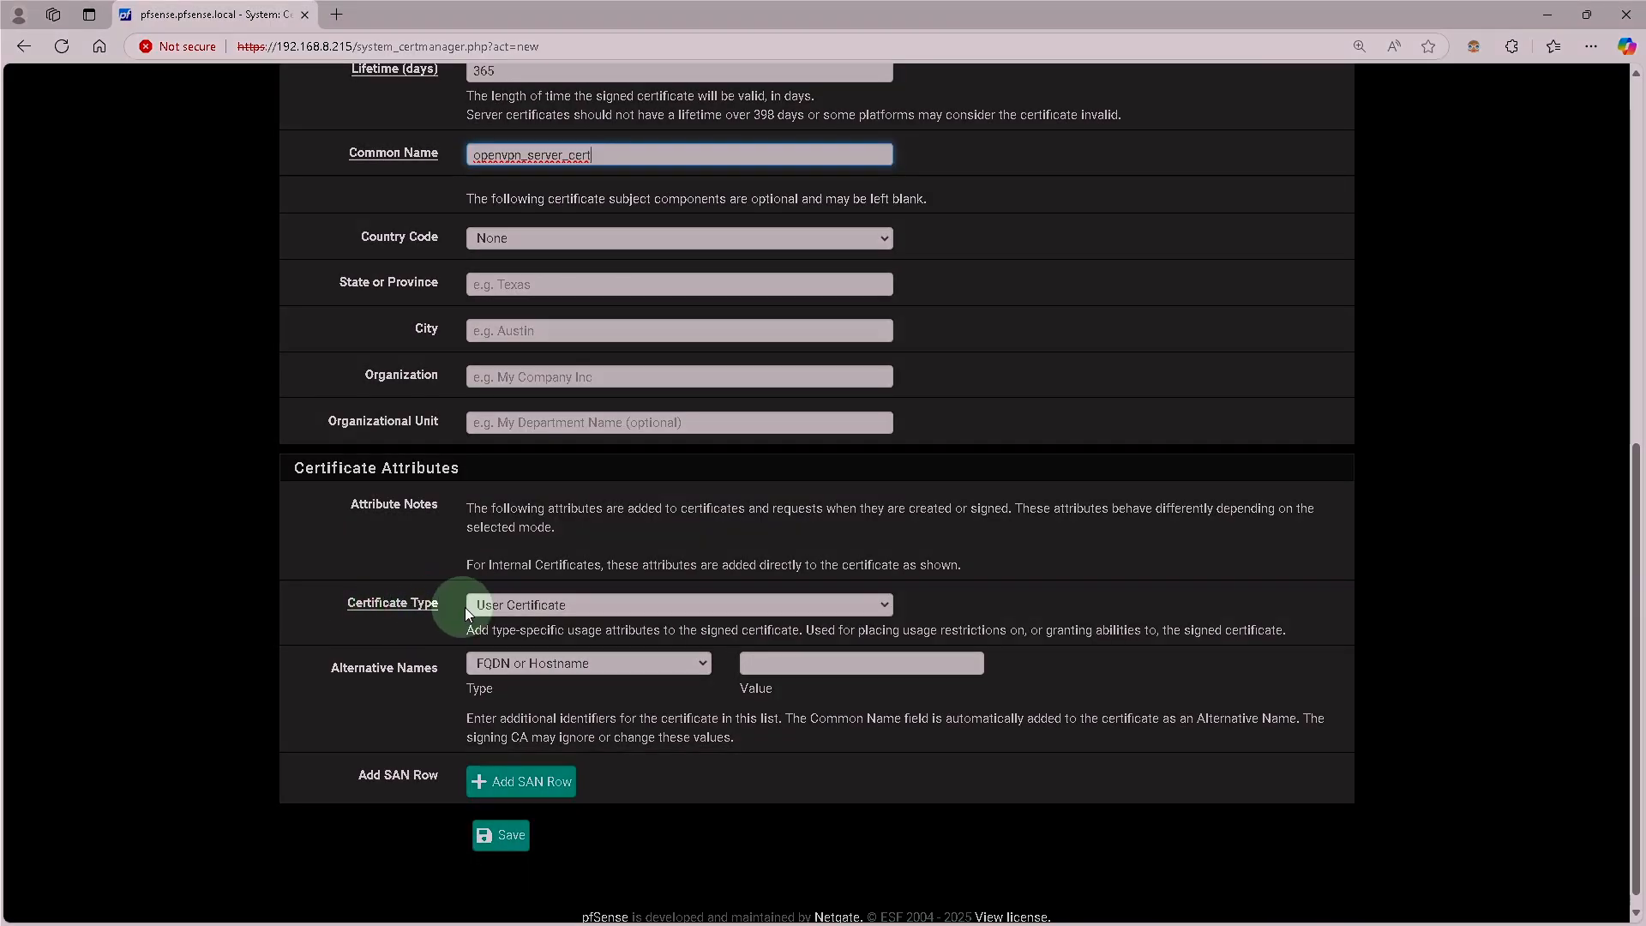
pyautogui.click(467, 606)
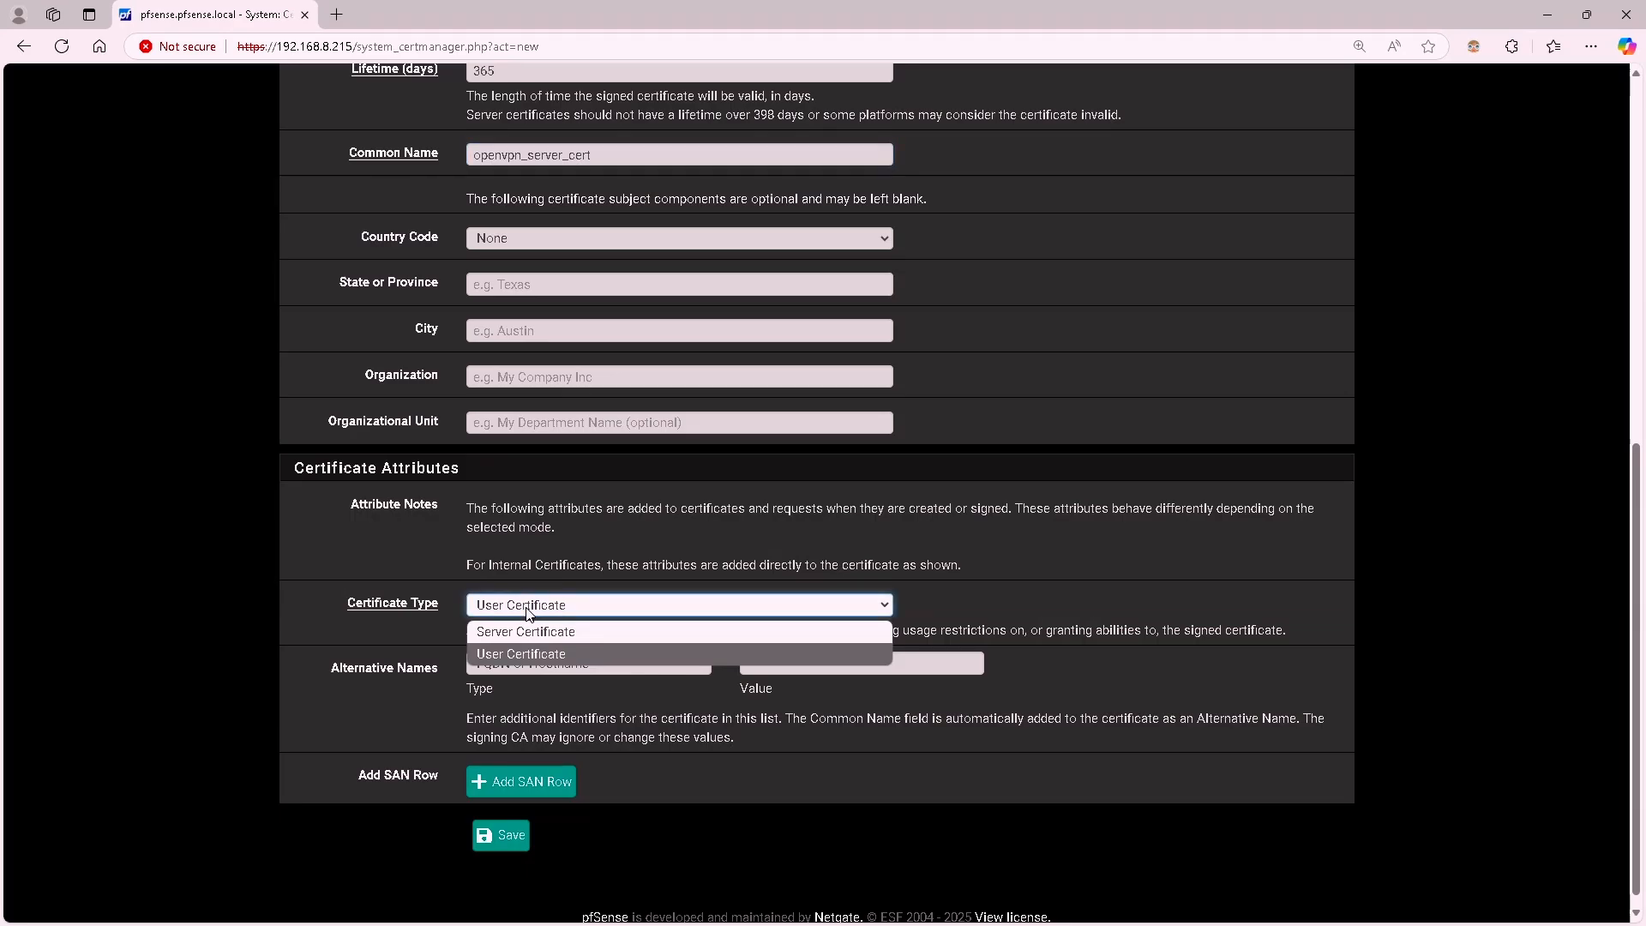
pyautogui.click(525, 632)
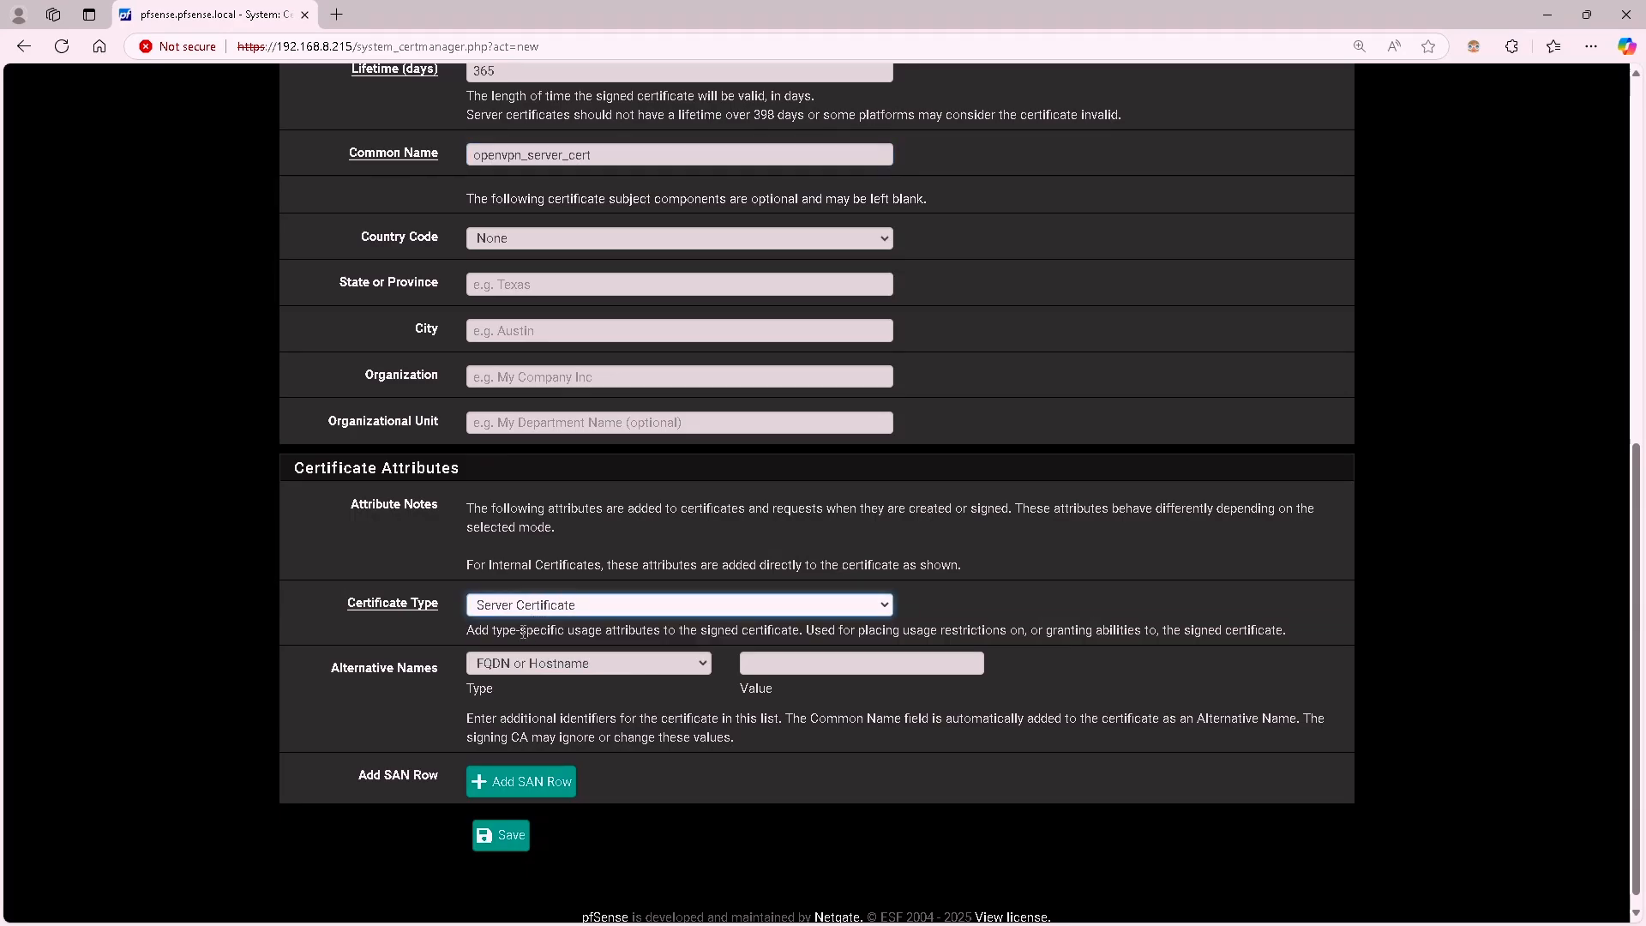
pyautogui.scroll(-1, 523, 632)
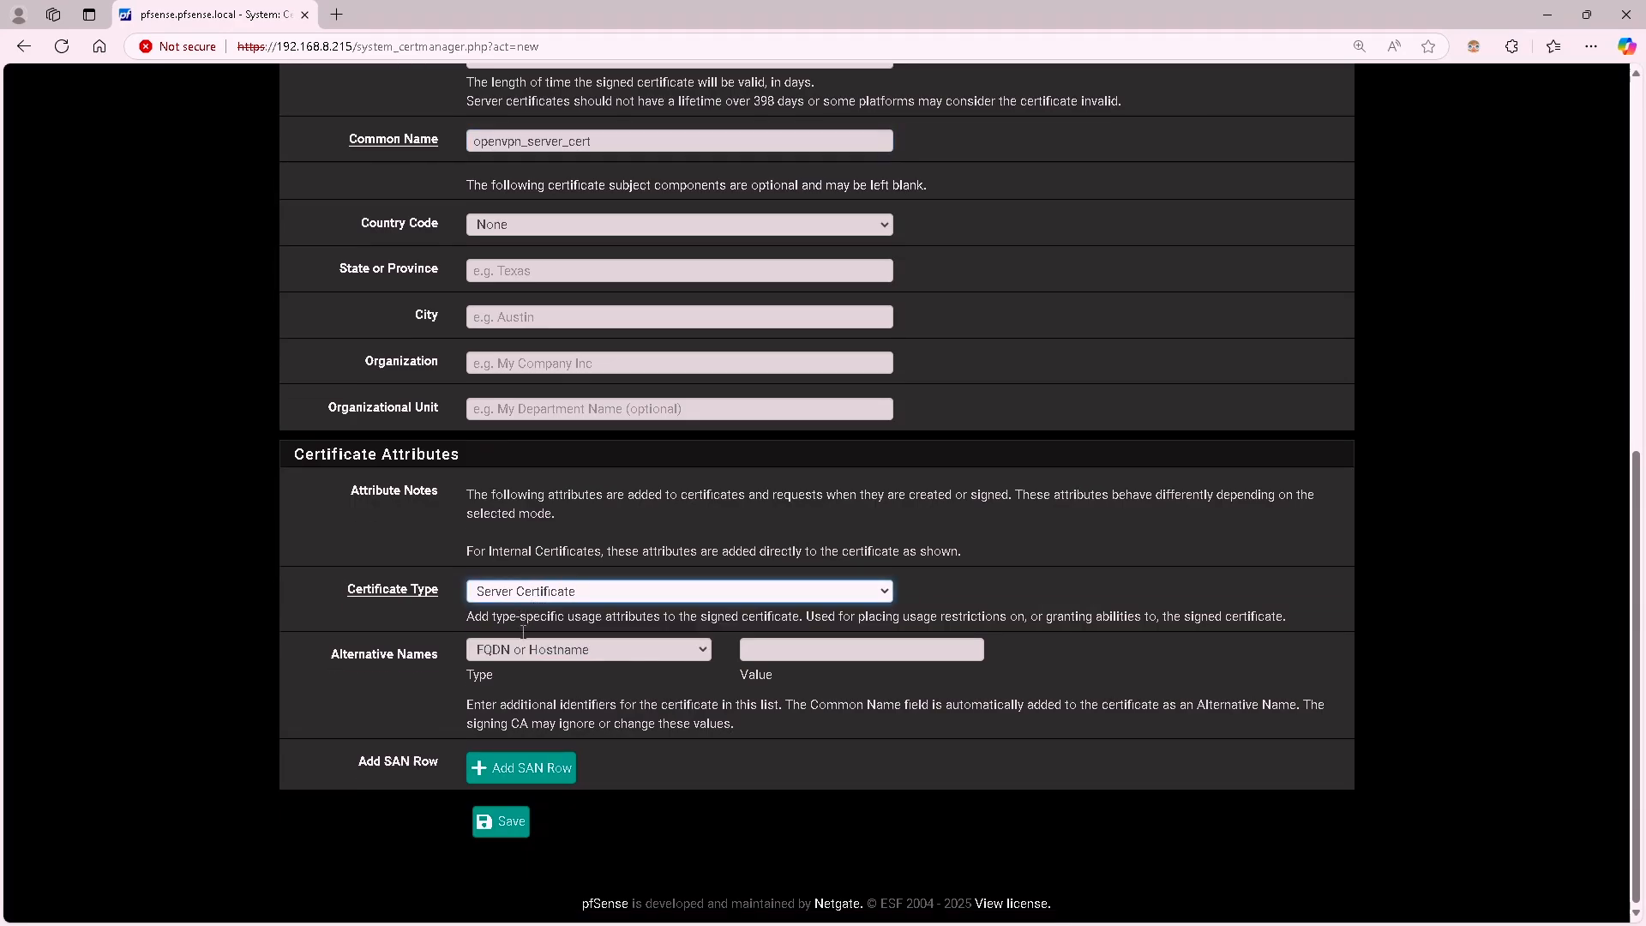
pyautogui.click(515, 826)
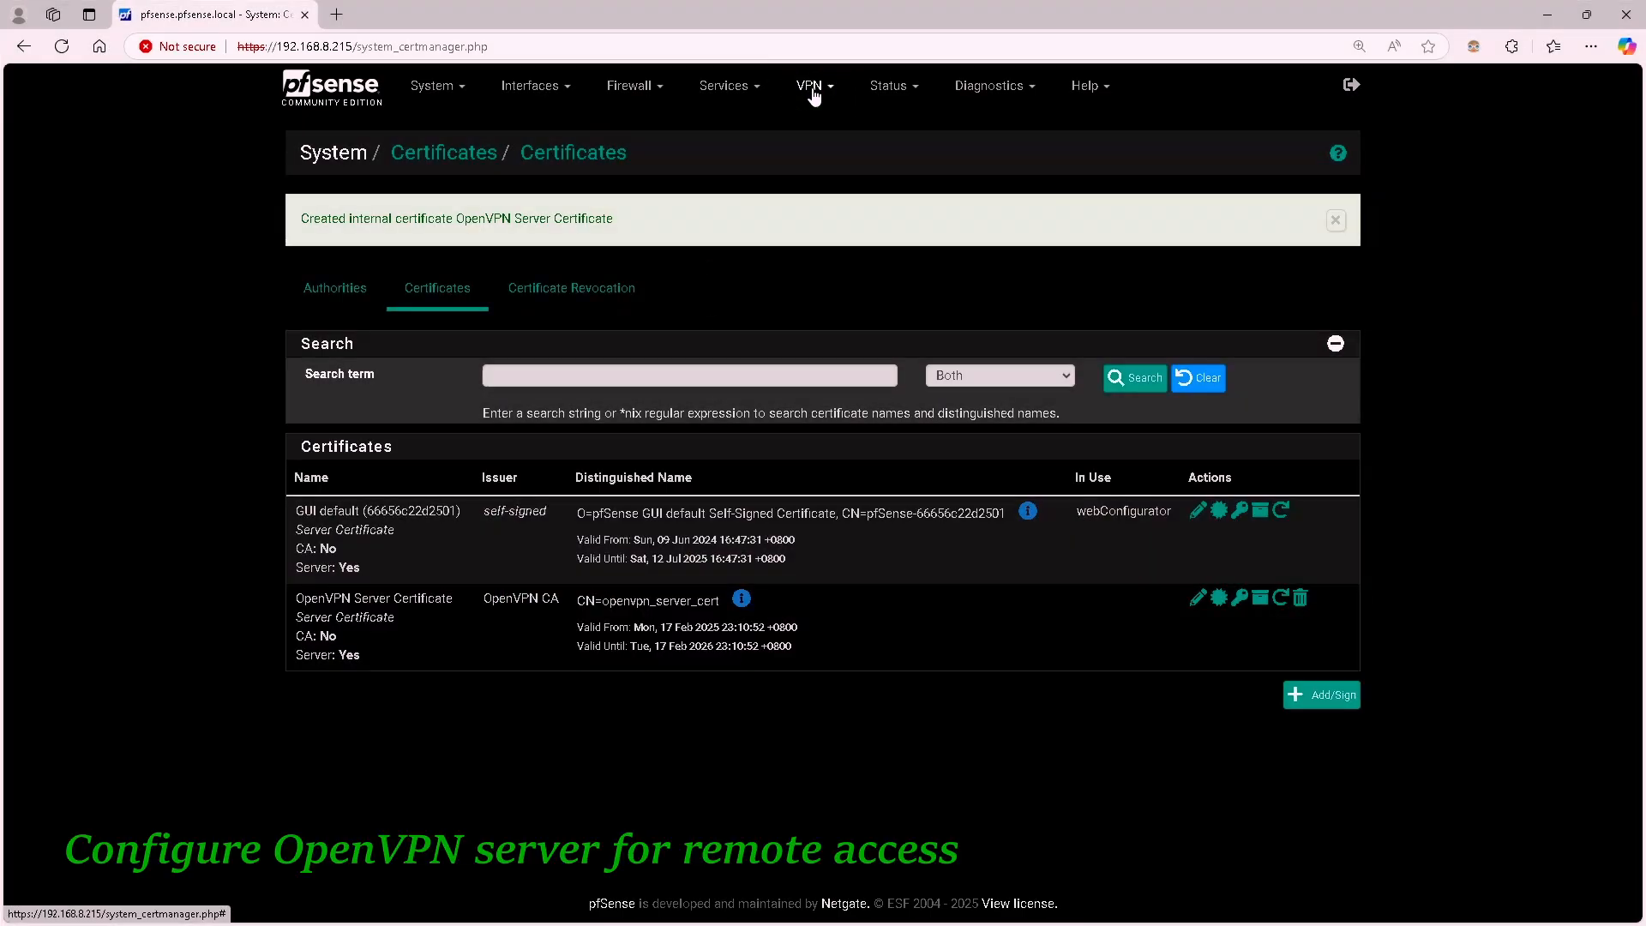
pyautogui.click(813, 93)
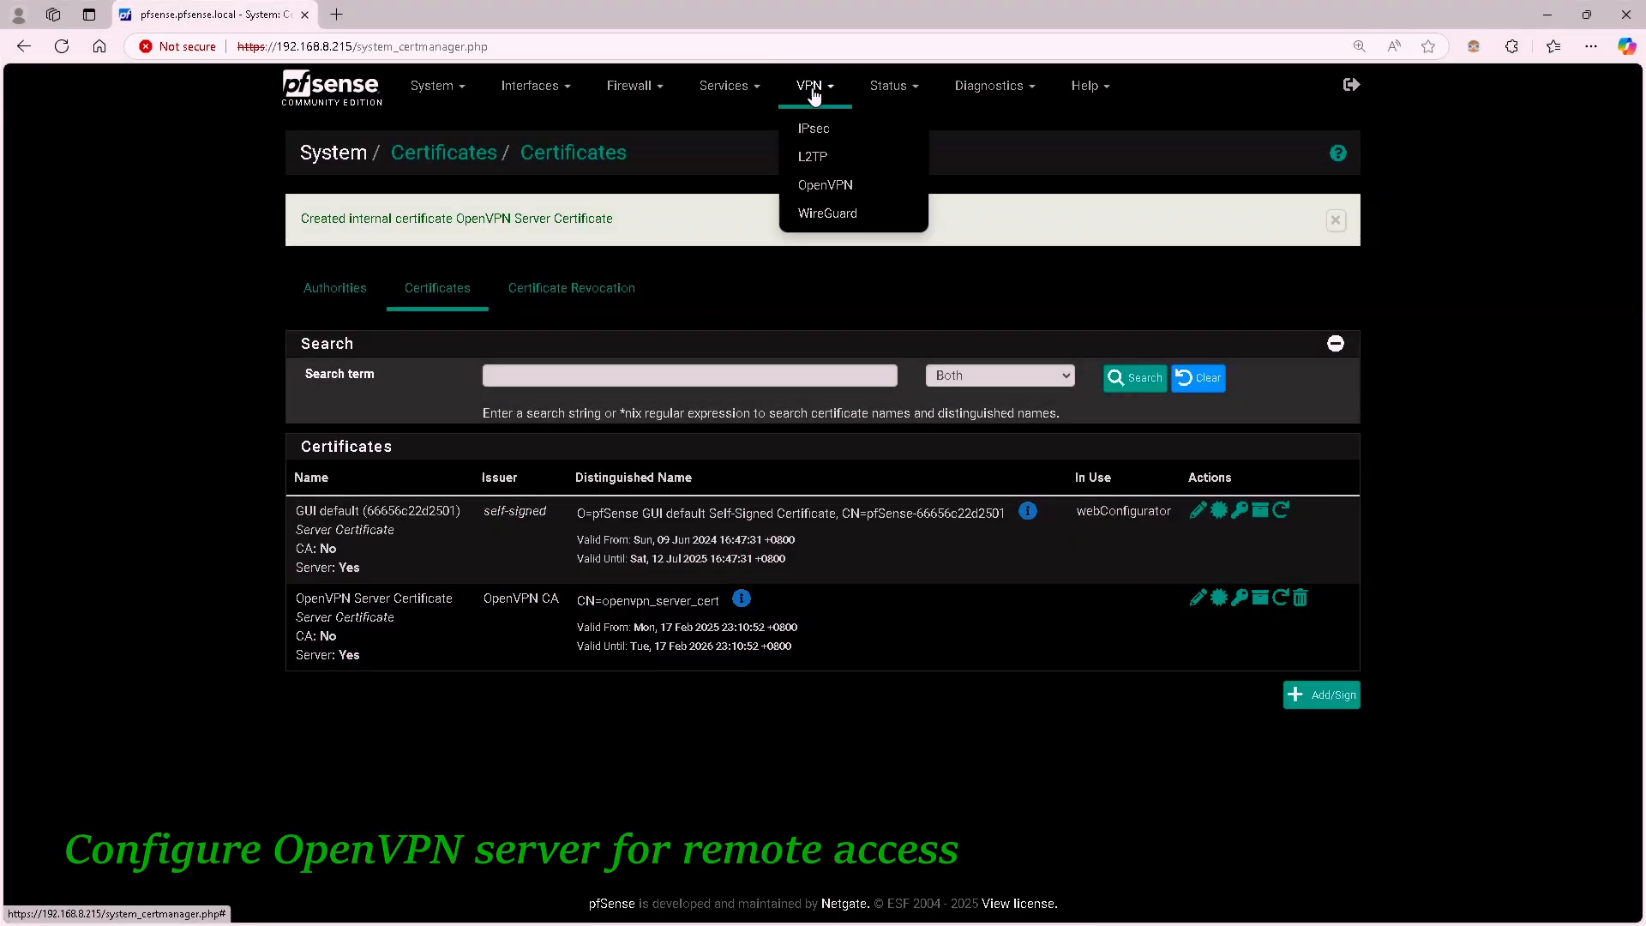
# Step: Go to VPN > OpenVPN Servers, then try opening the Client Export tab
pyautogui.click(820, 187)
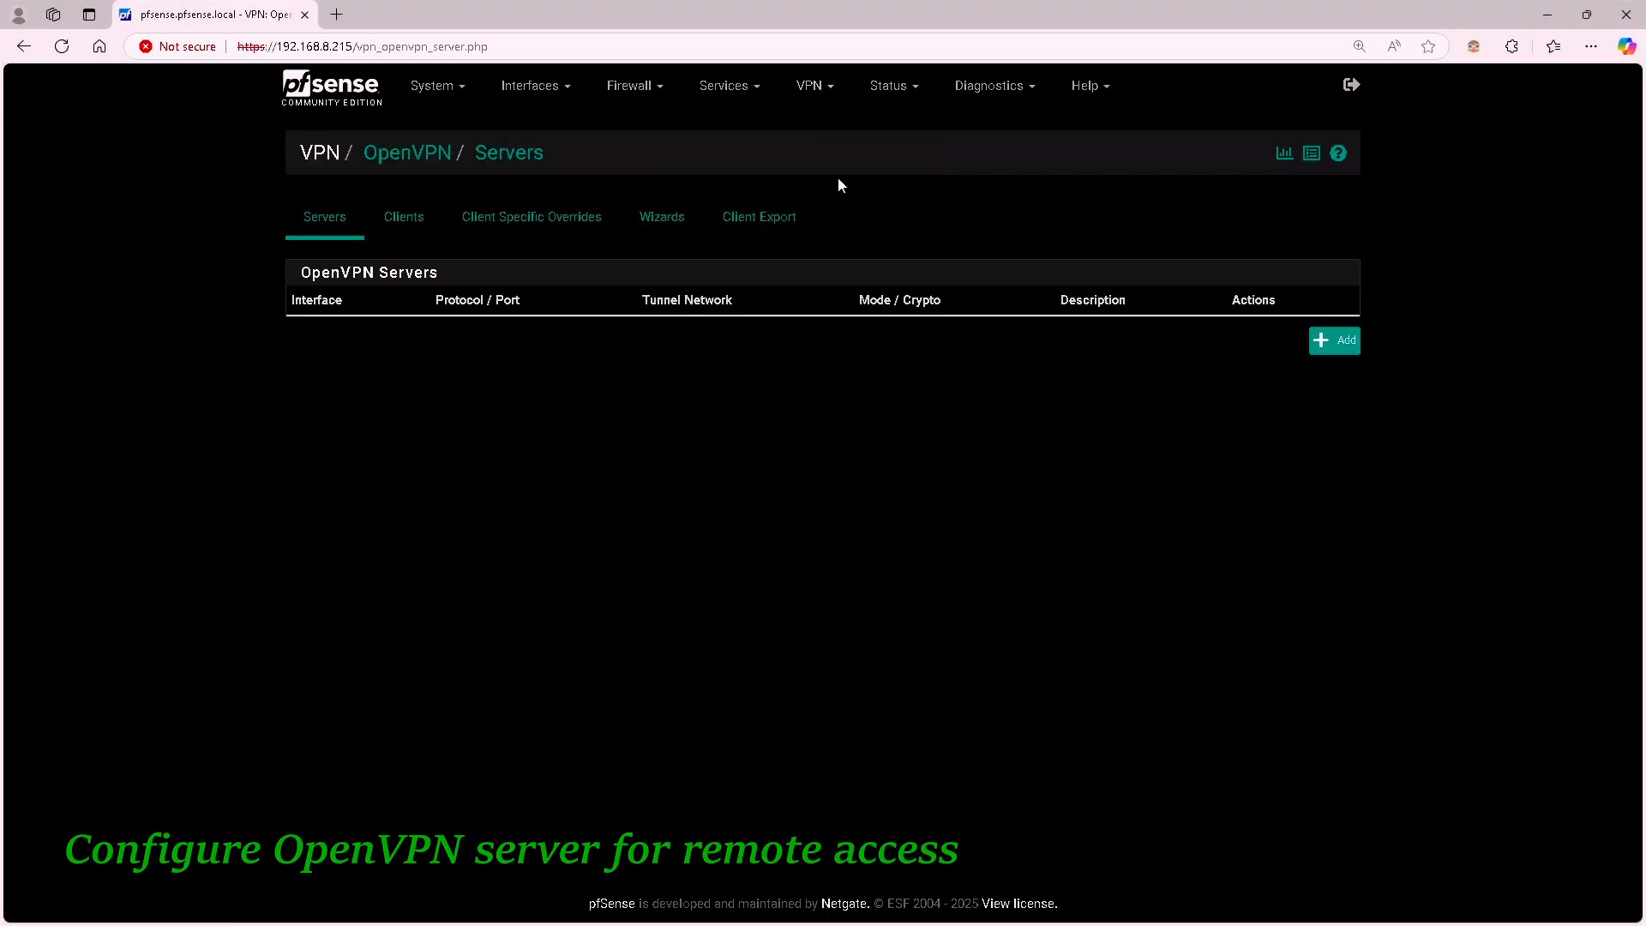
pyautogui.click(758, 219)
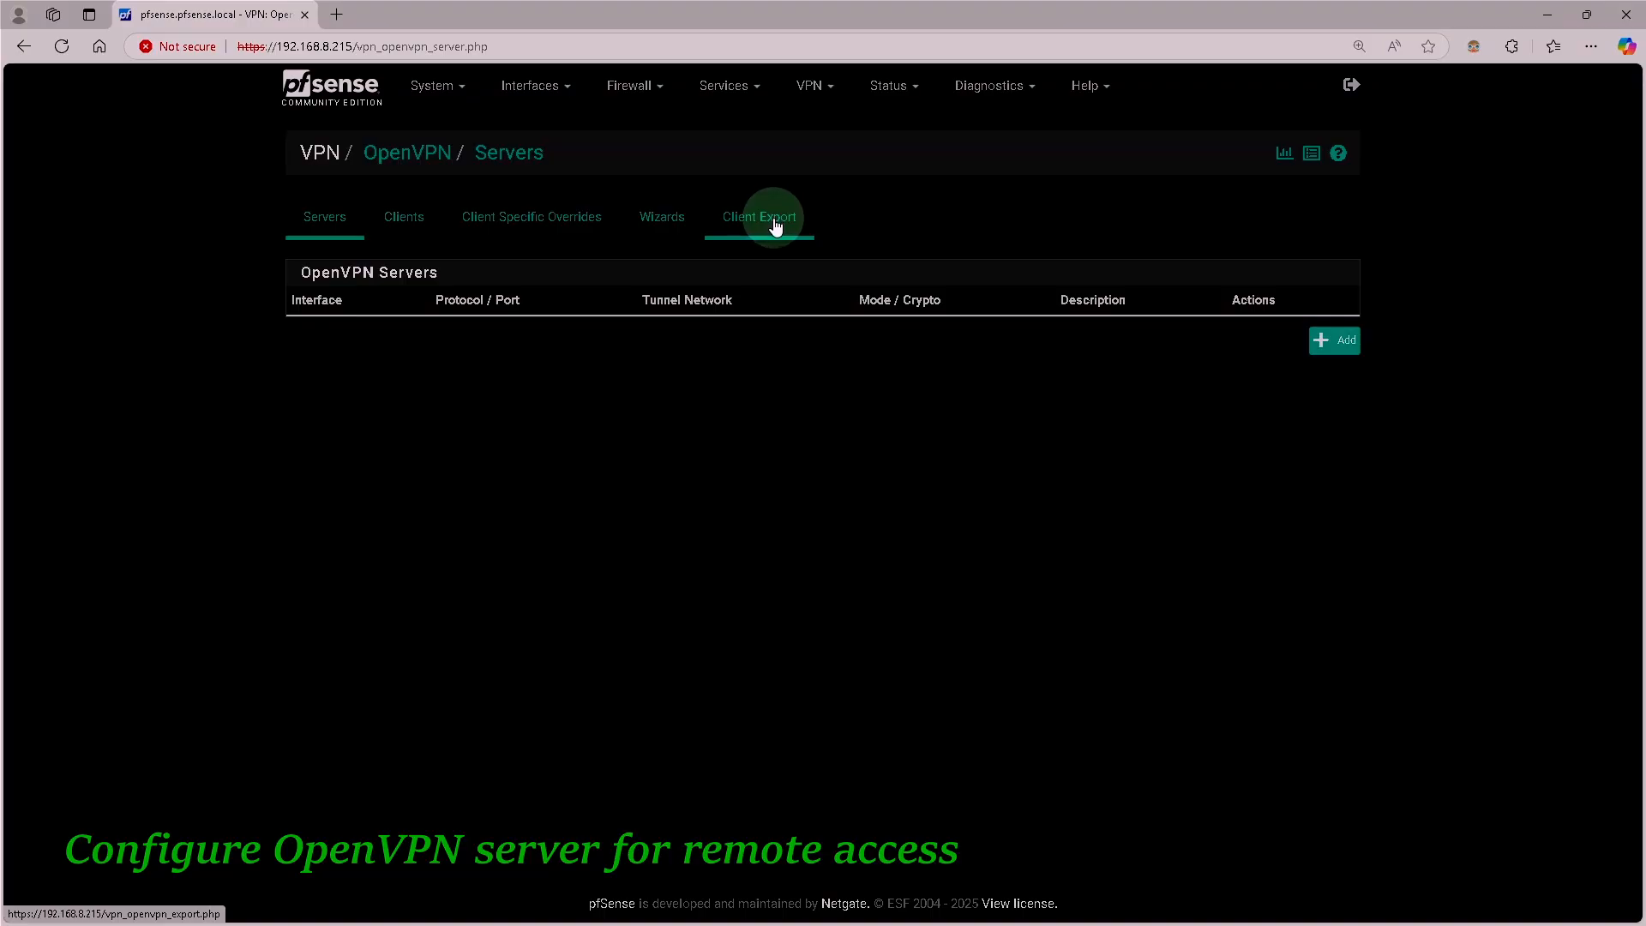
pyautogui.click(769, 240)
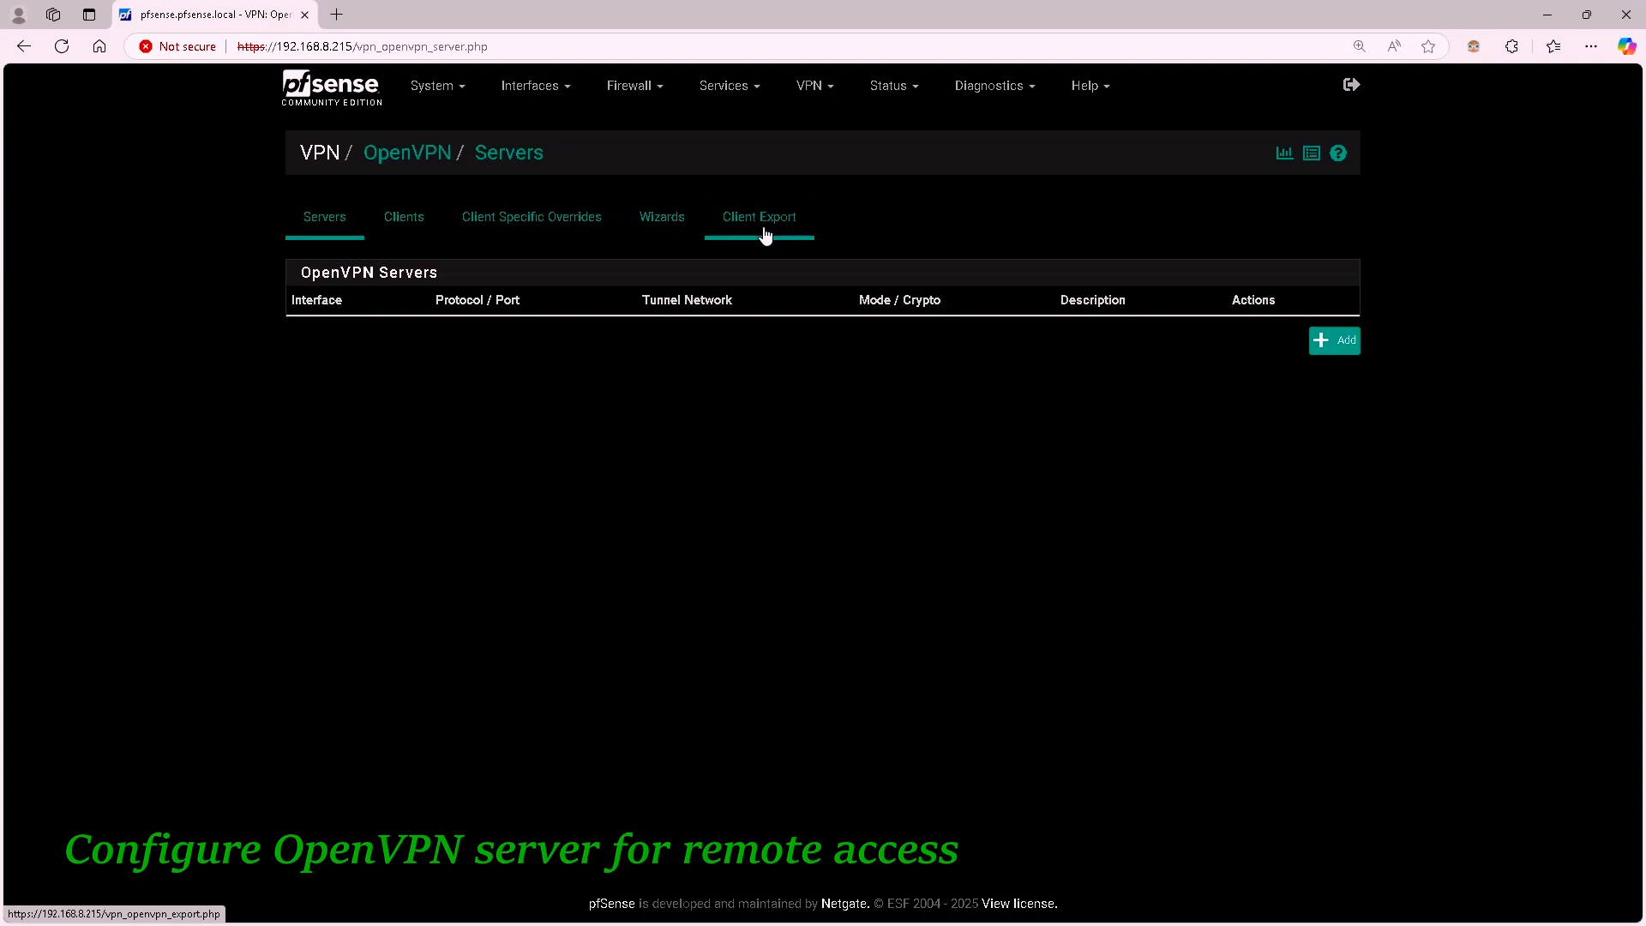
pyautogui.click(434, 95)
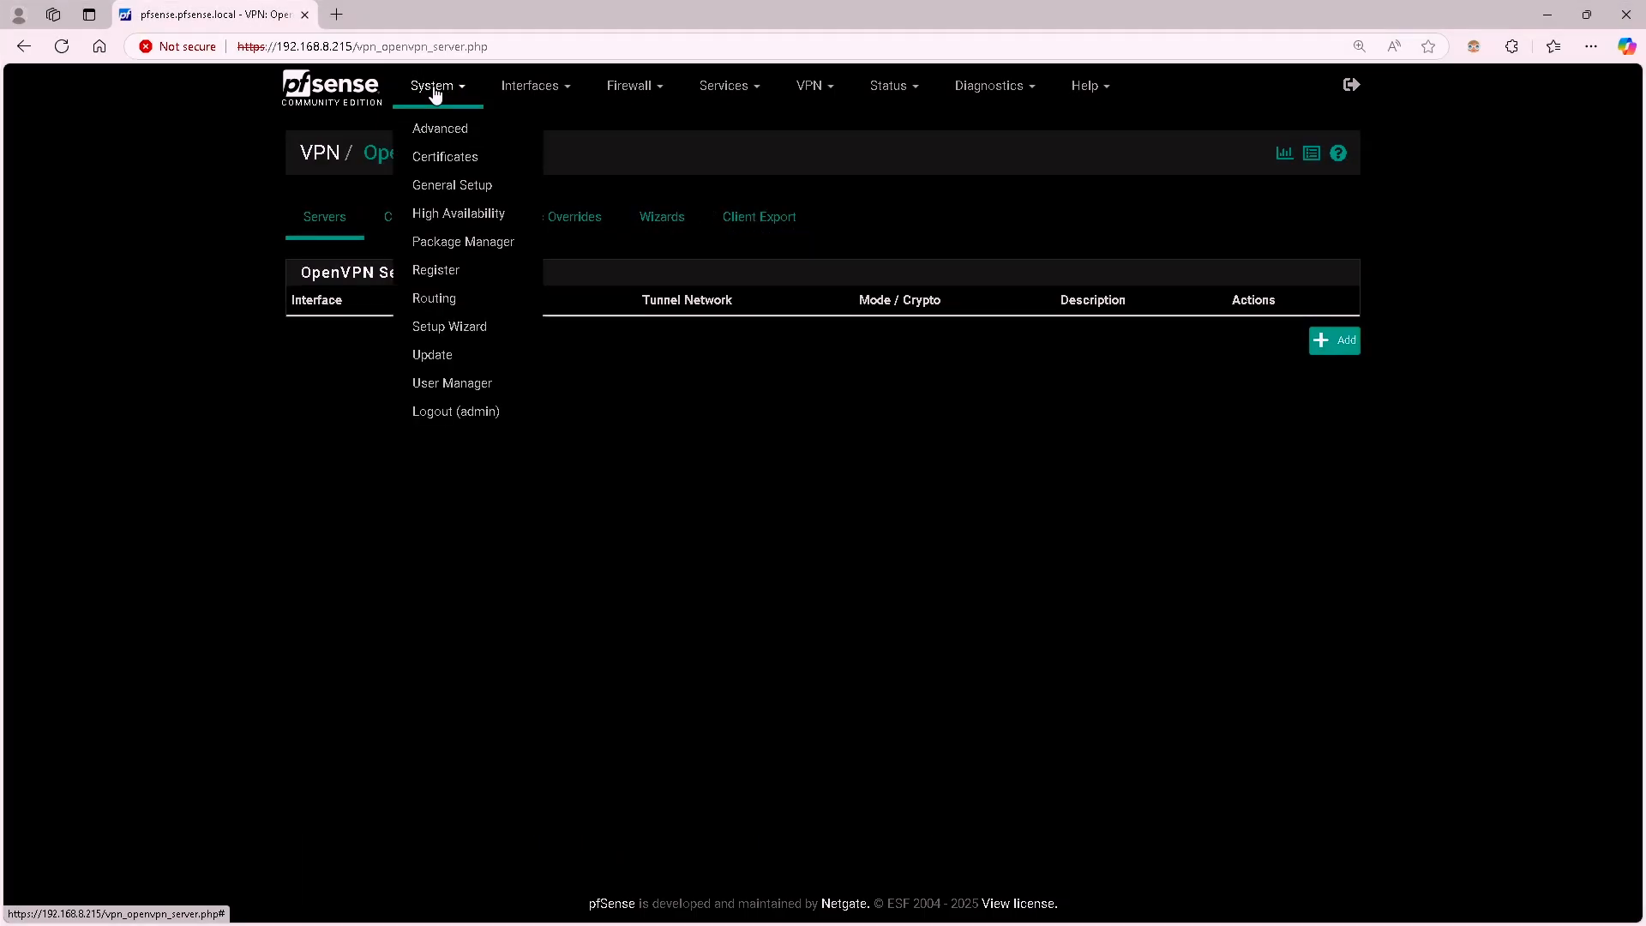
pyautogui.click(443, 245)
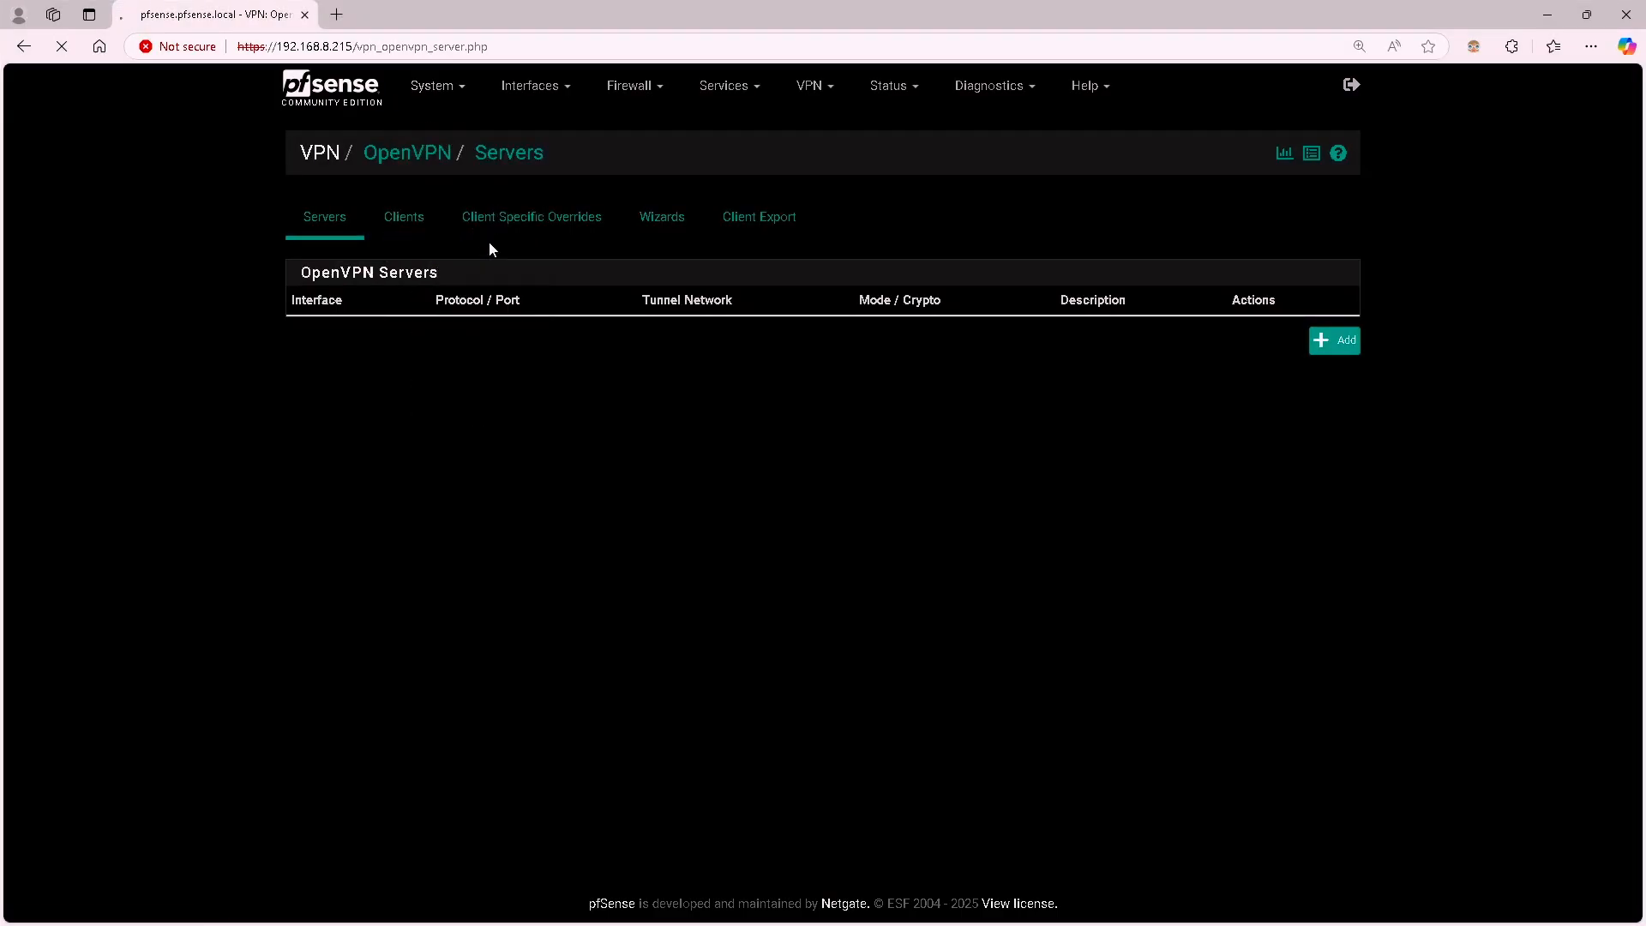
pyautogui.click(394, 229)
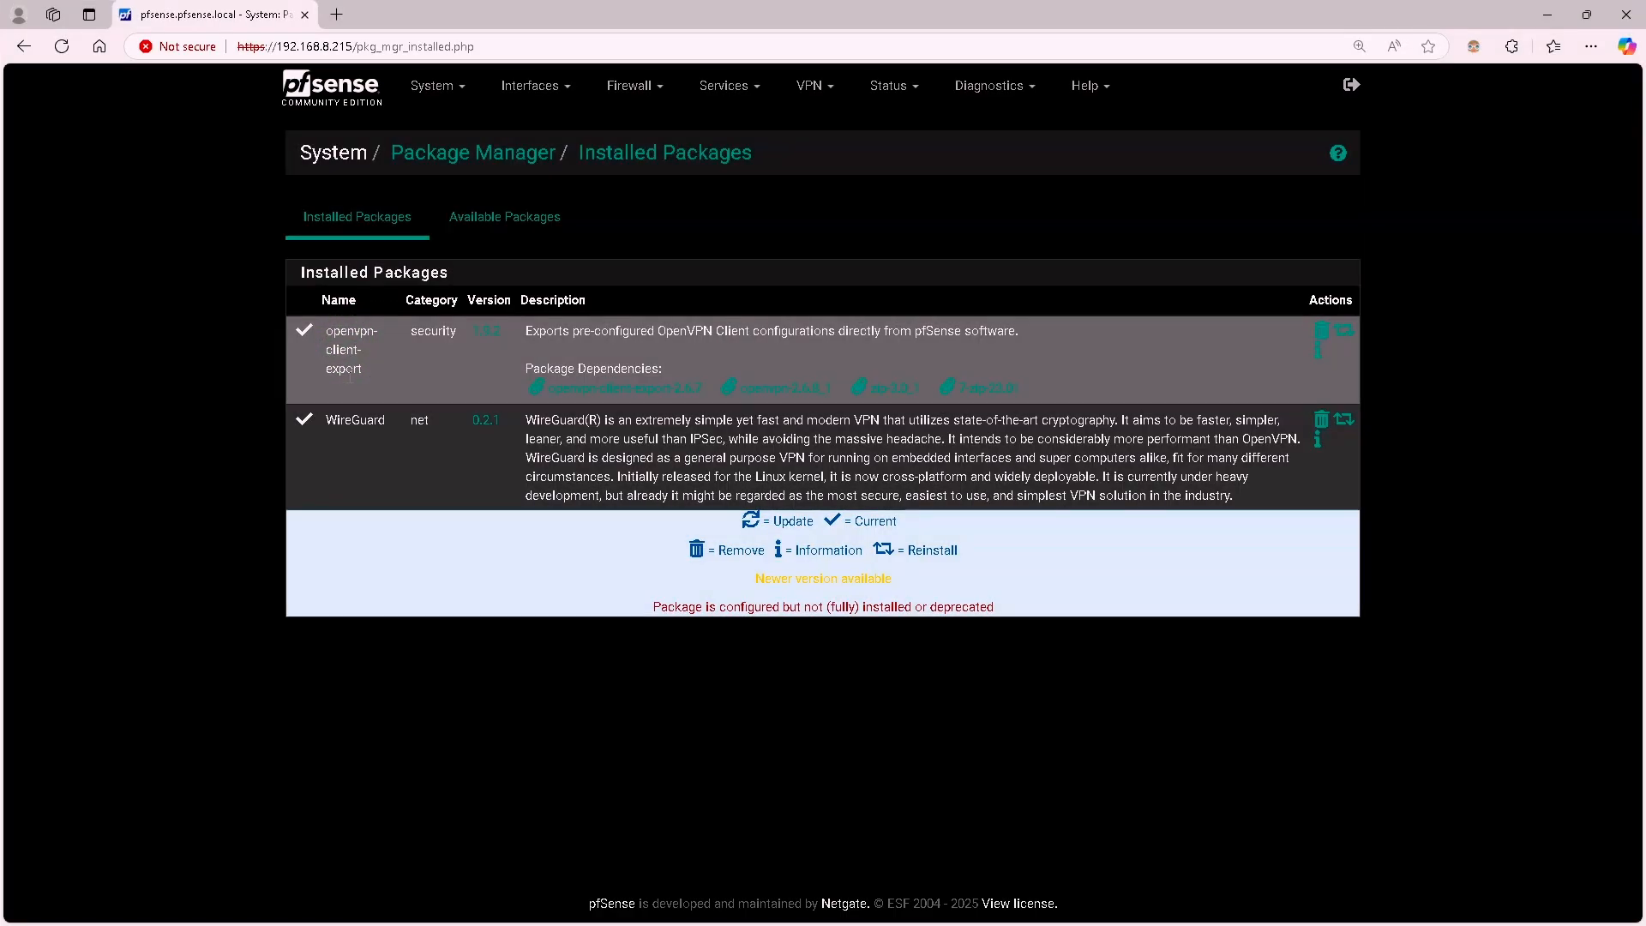
pyautogui.click(522, 225)
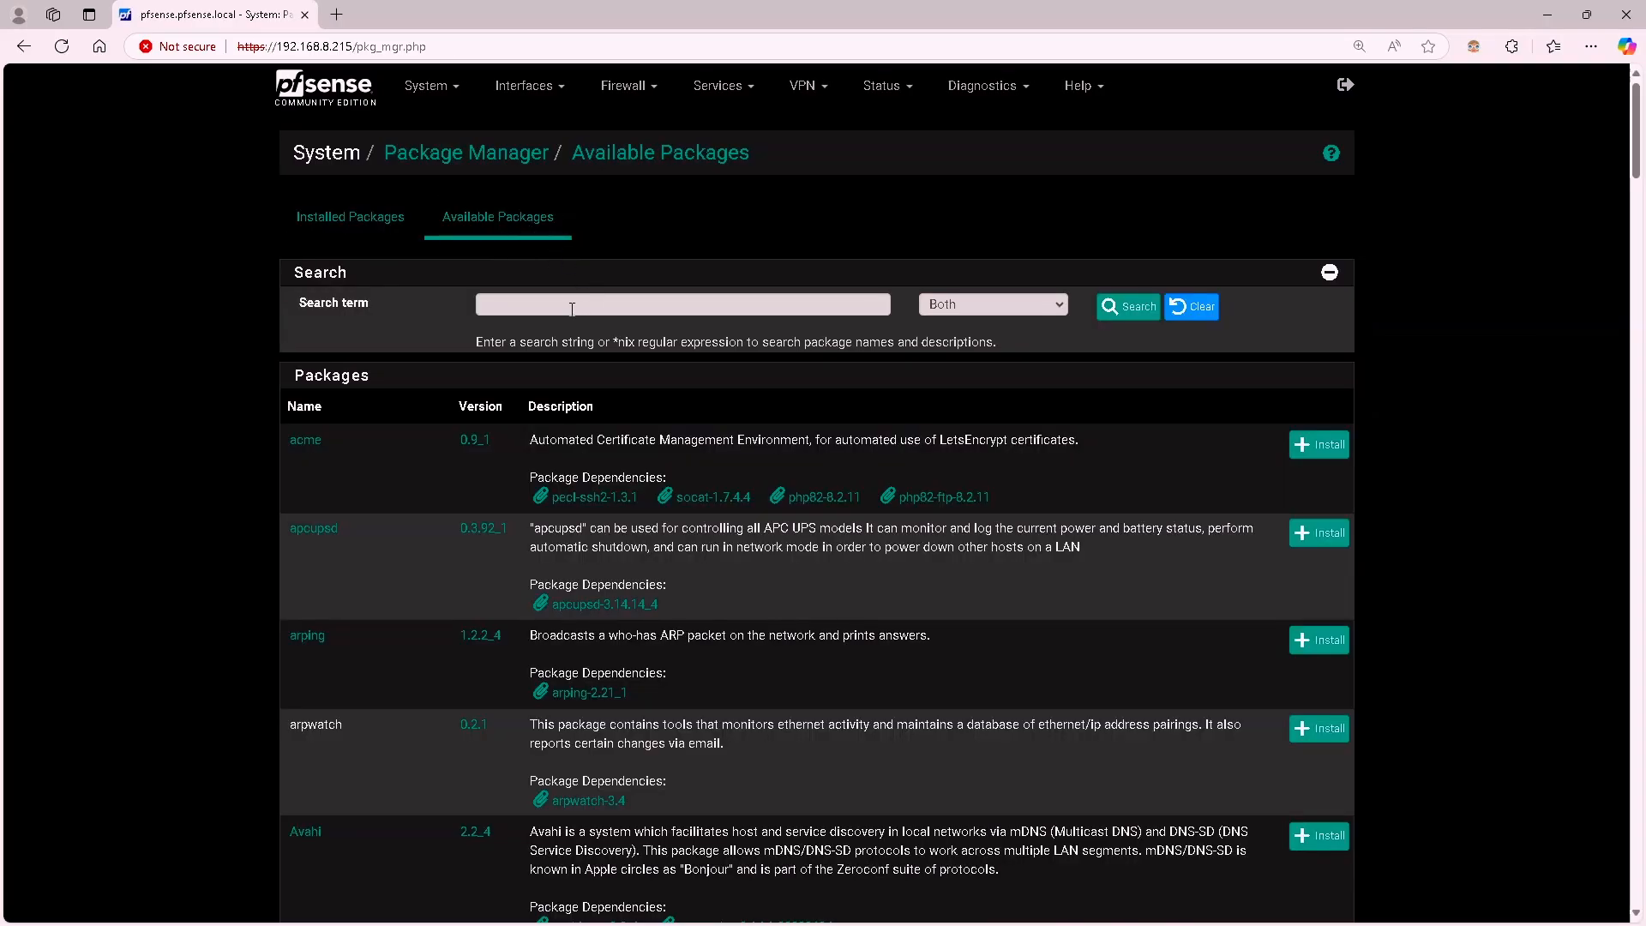
pyautogui.click(520, 303)
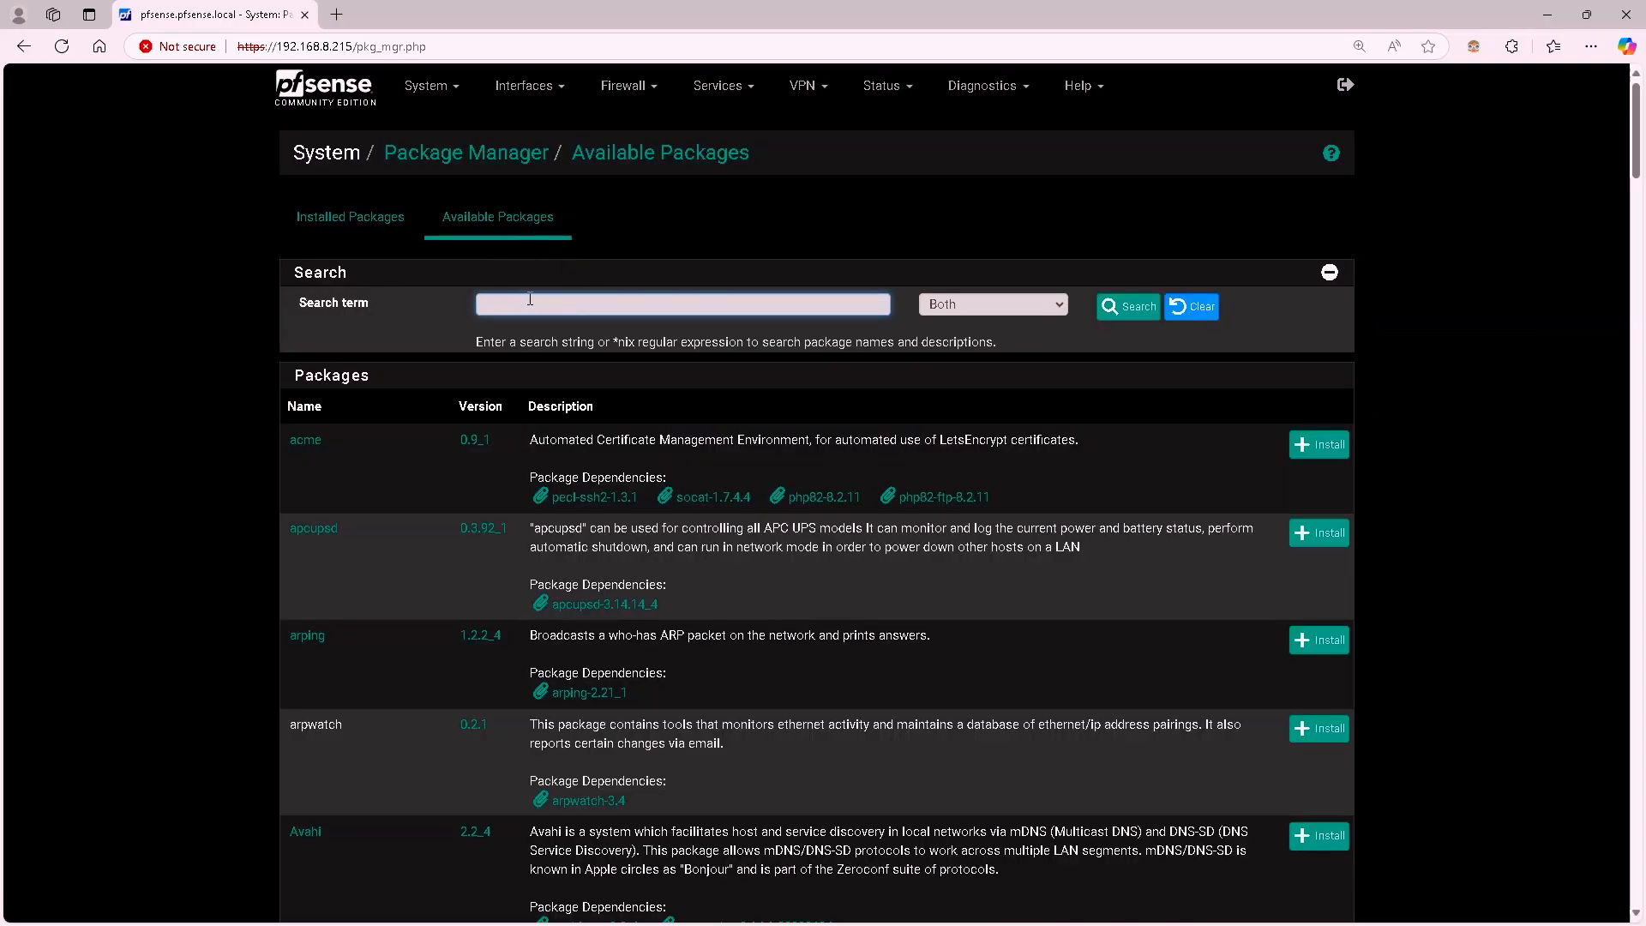
pyautogui.write('openvpn')
pyautogui.press('Return')
pyautogui.click(390, 228)
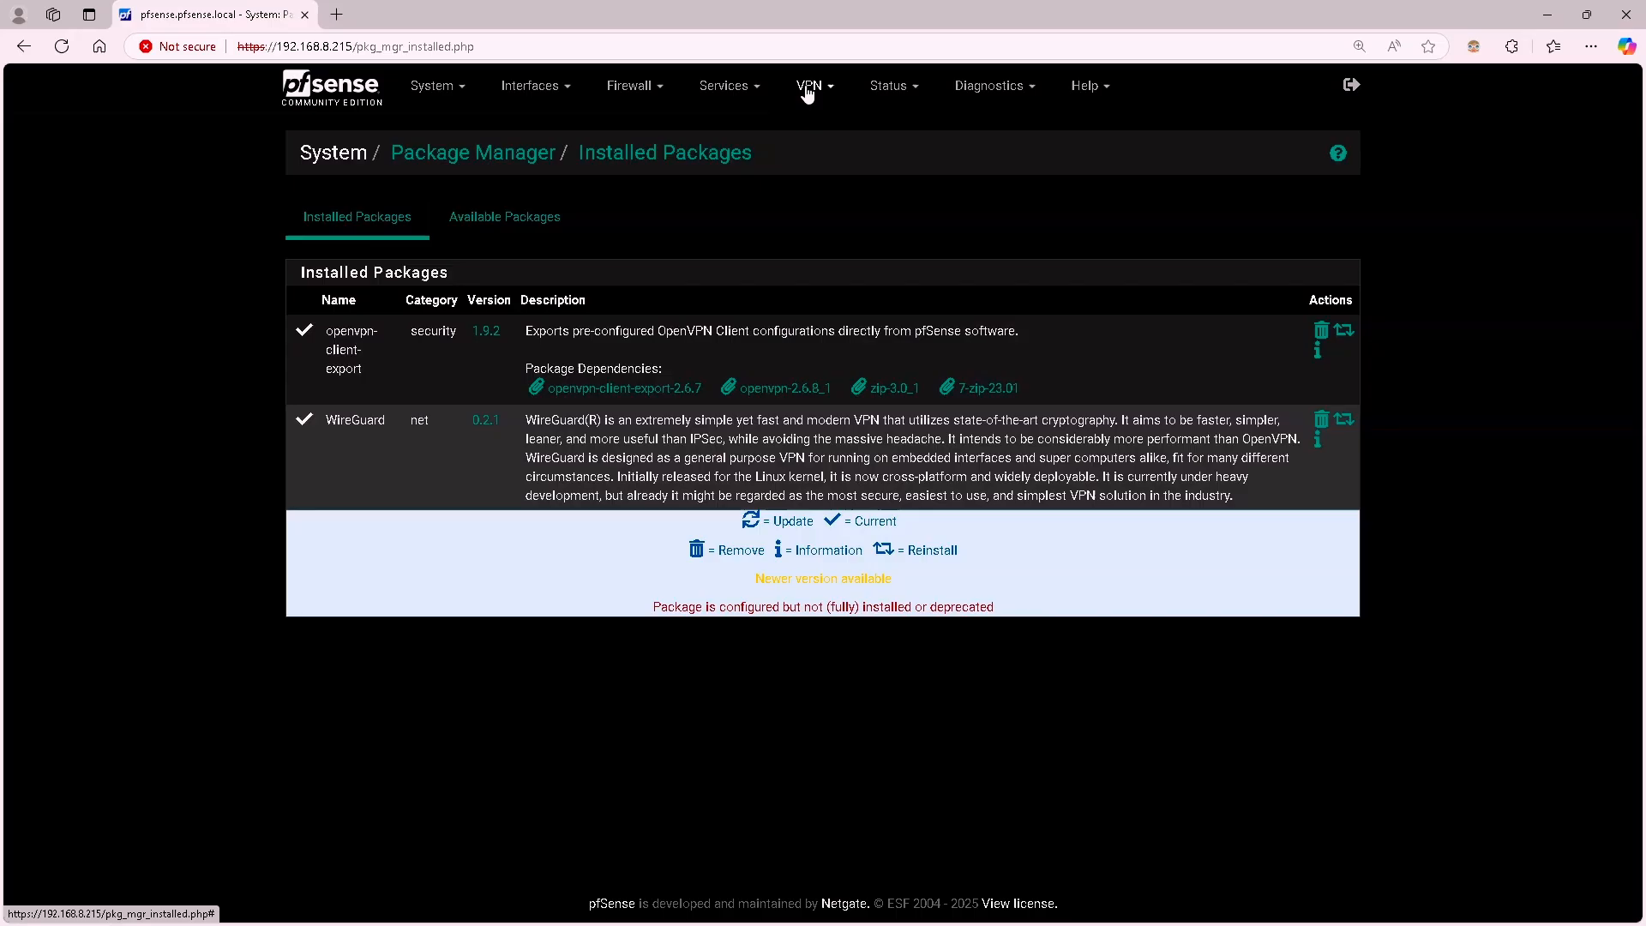
pyautogui.click(797, 89)
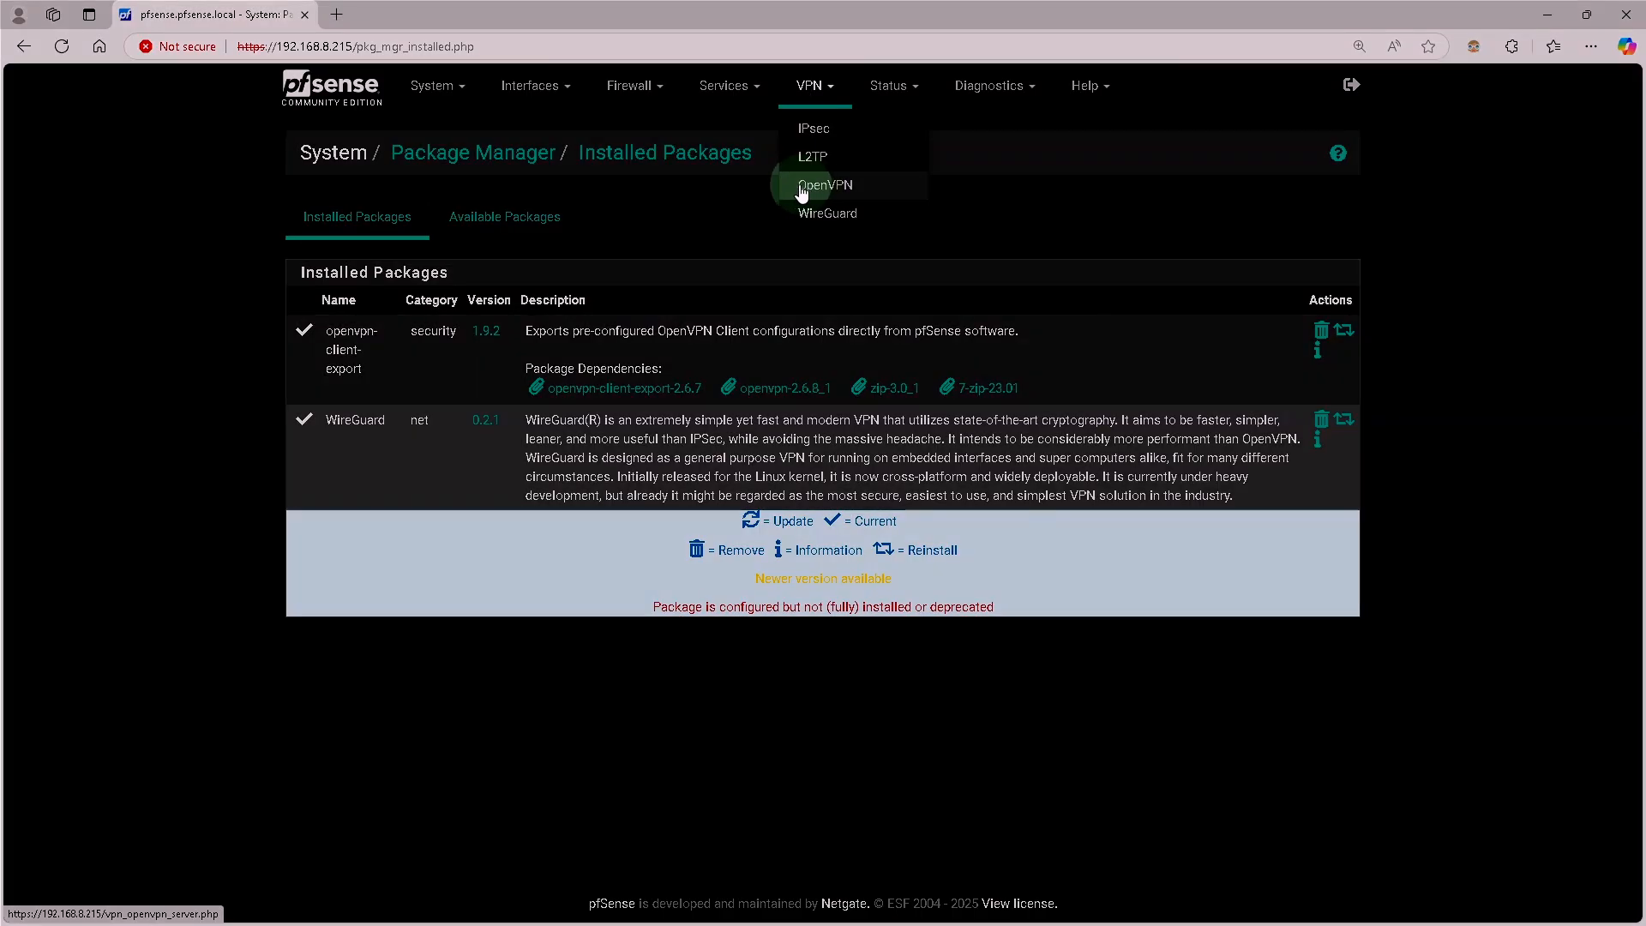
pyautogui.click(801, 186)
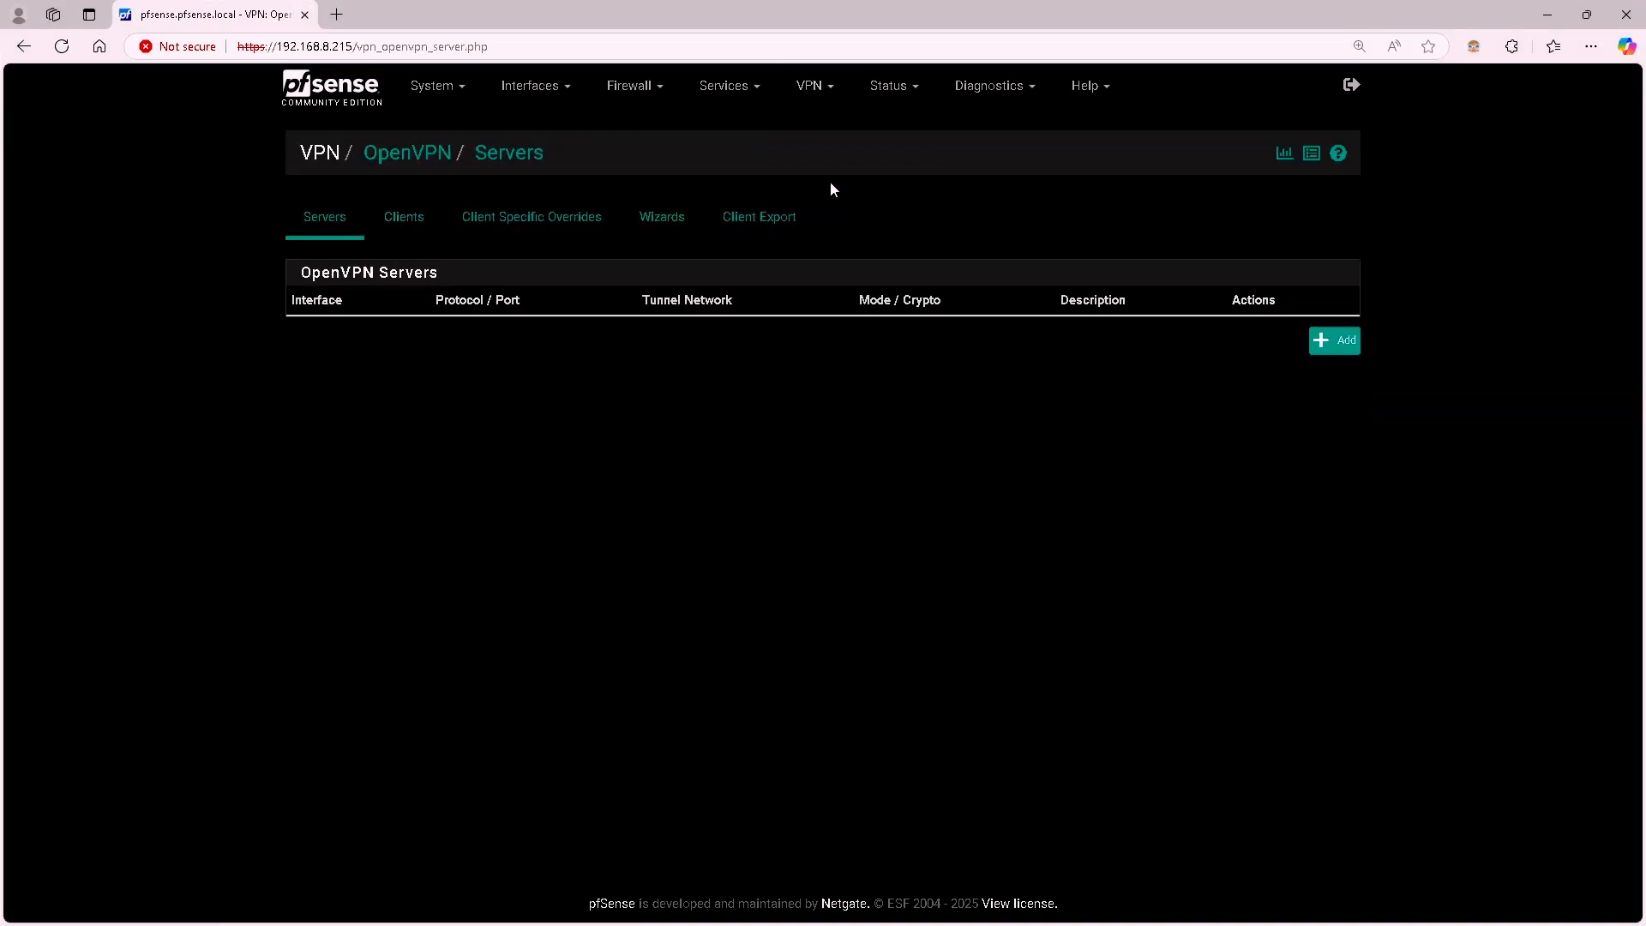
# Step: Add an OpenVPN server 'OpenVPN Remote Access' in Remote Access (User Auth) mode using RADIUS NPS
pyautogui.click(321, 221)
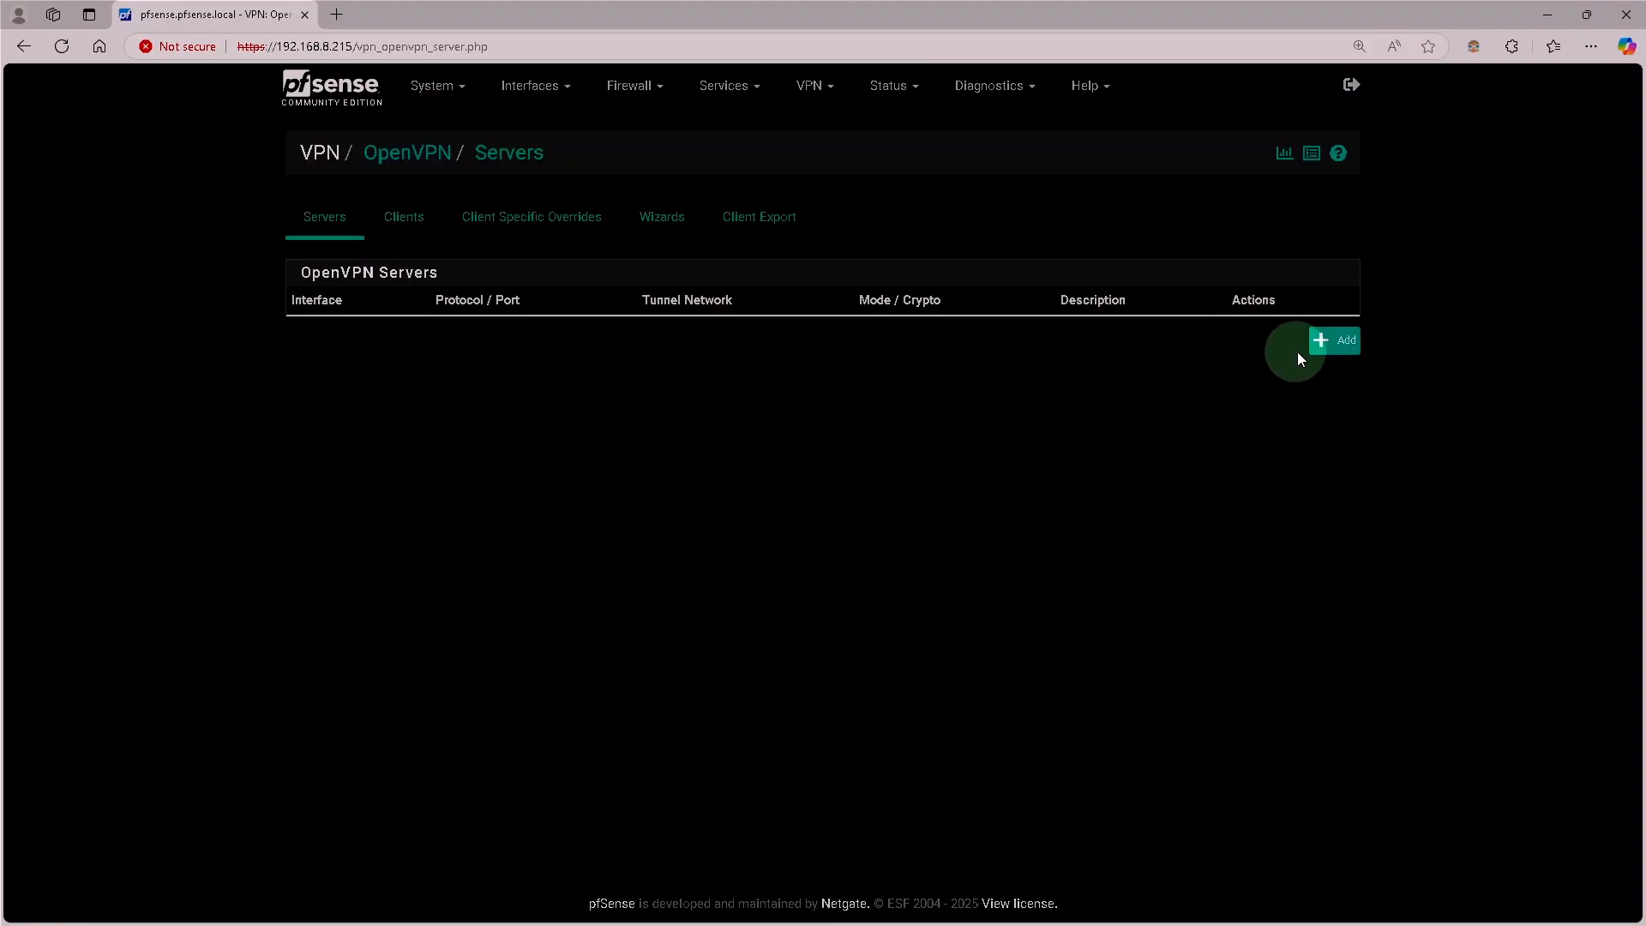
pyautogui.click(1342, 341)
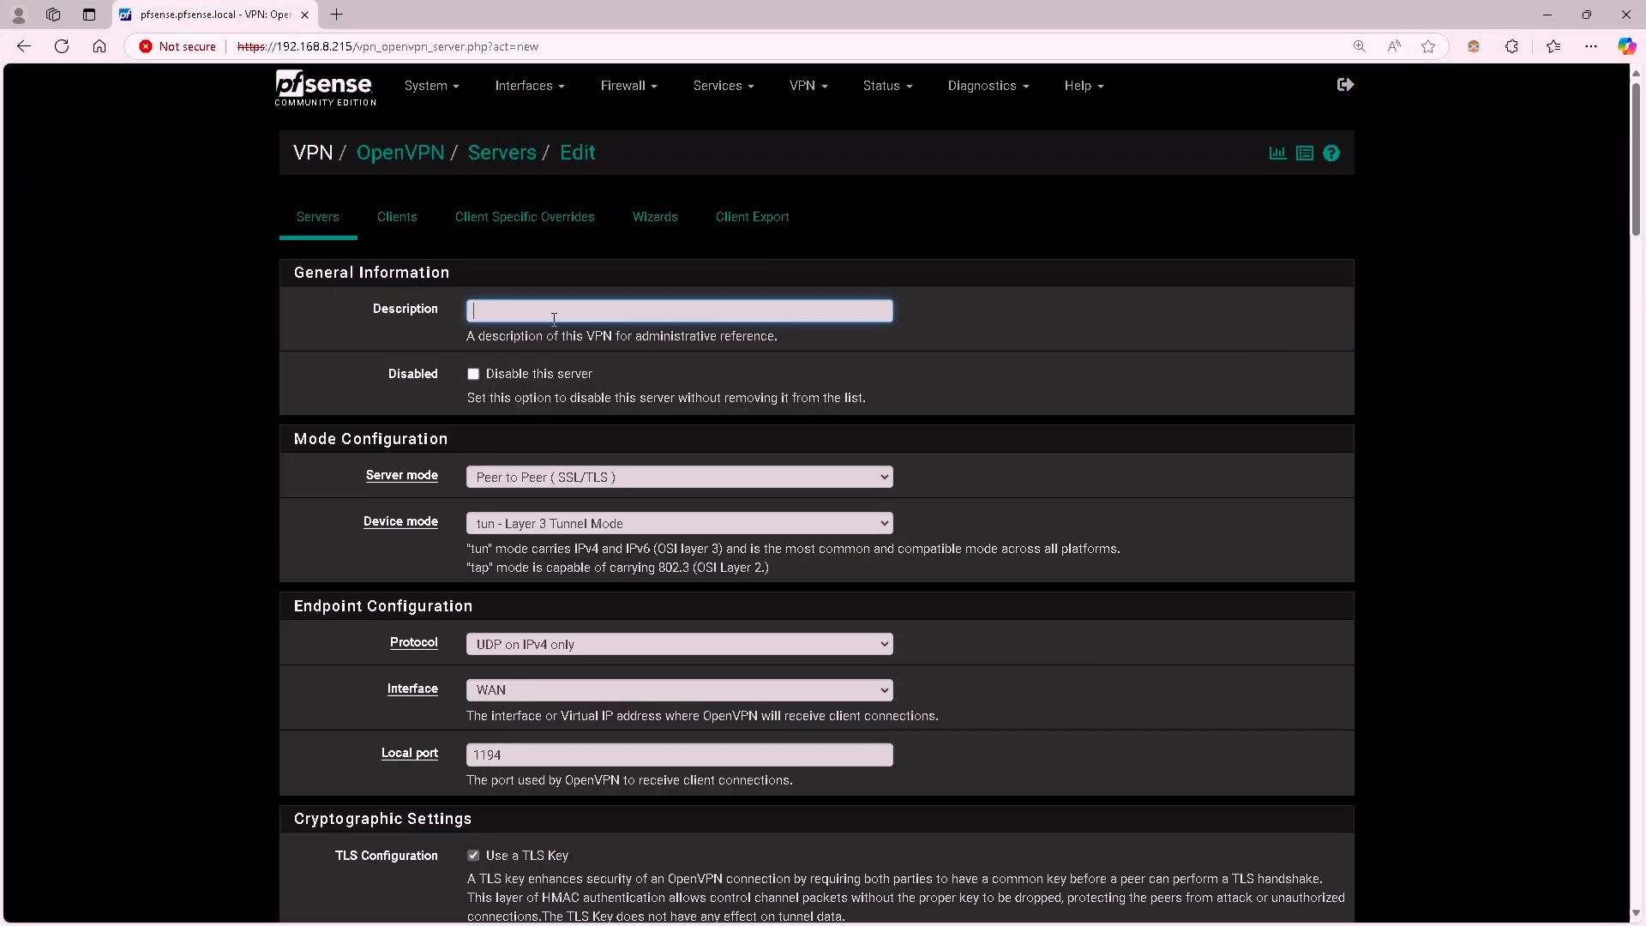
pyautogui.write('OpenVPN Remote Access')
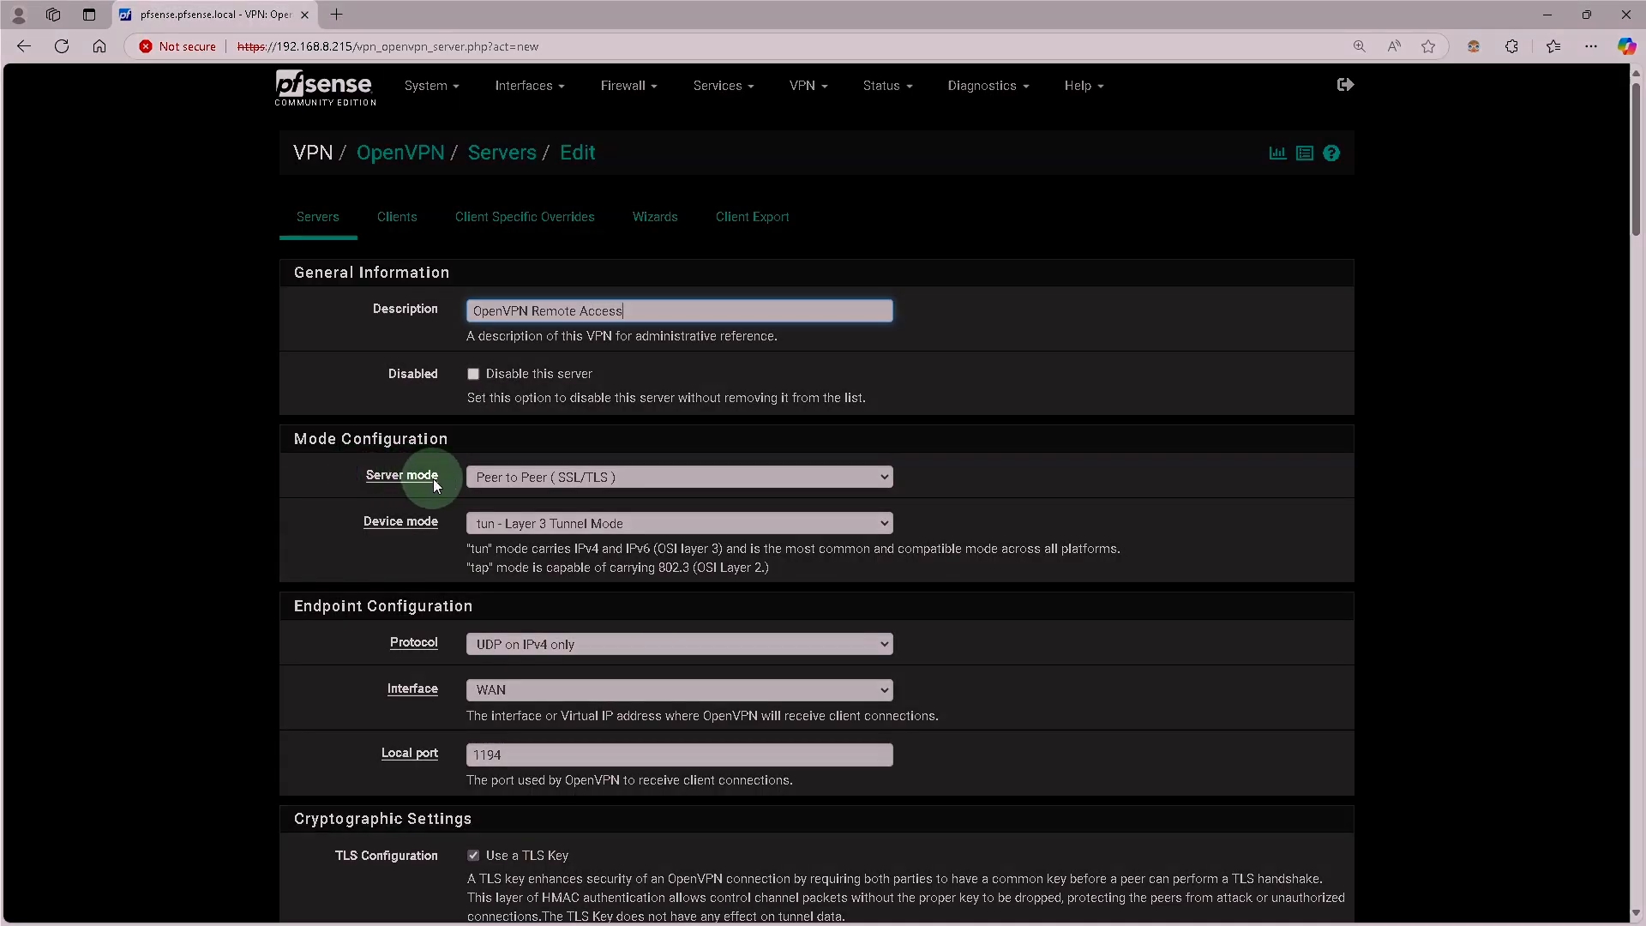
pyautogui.click(543, 482)
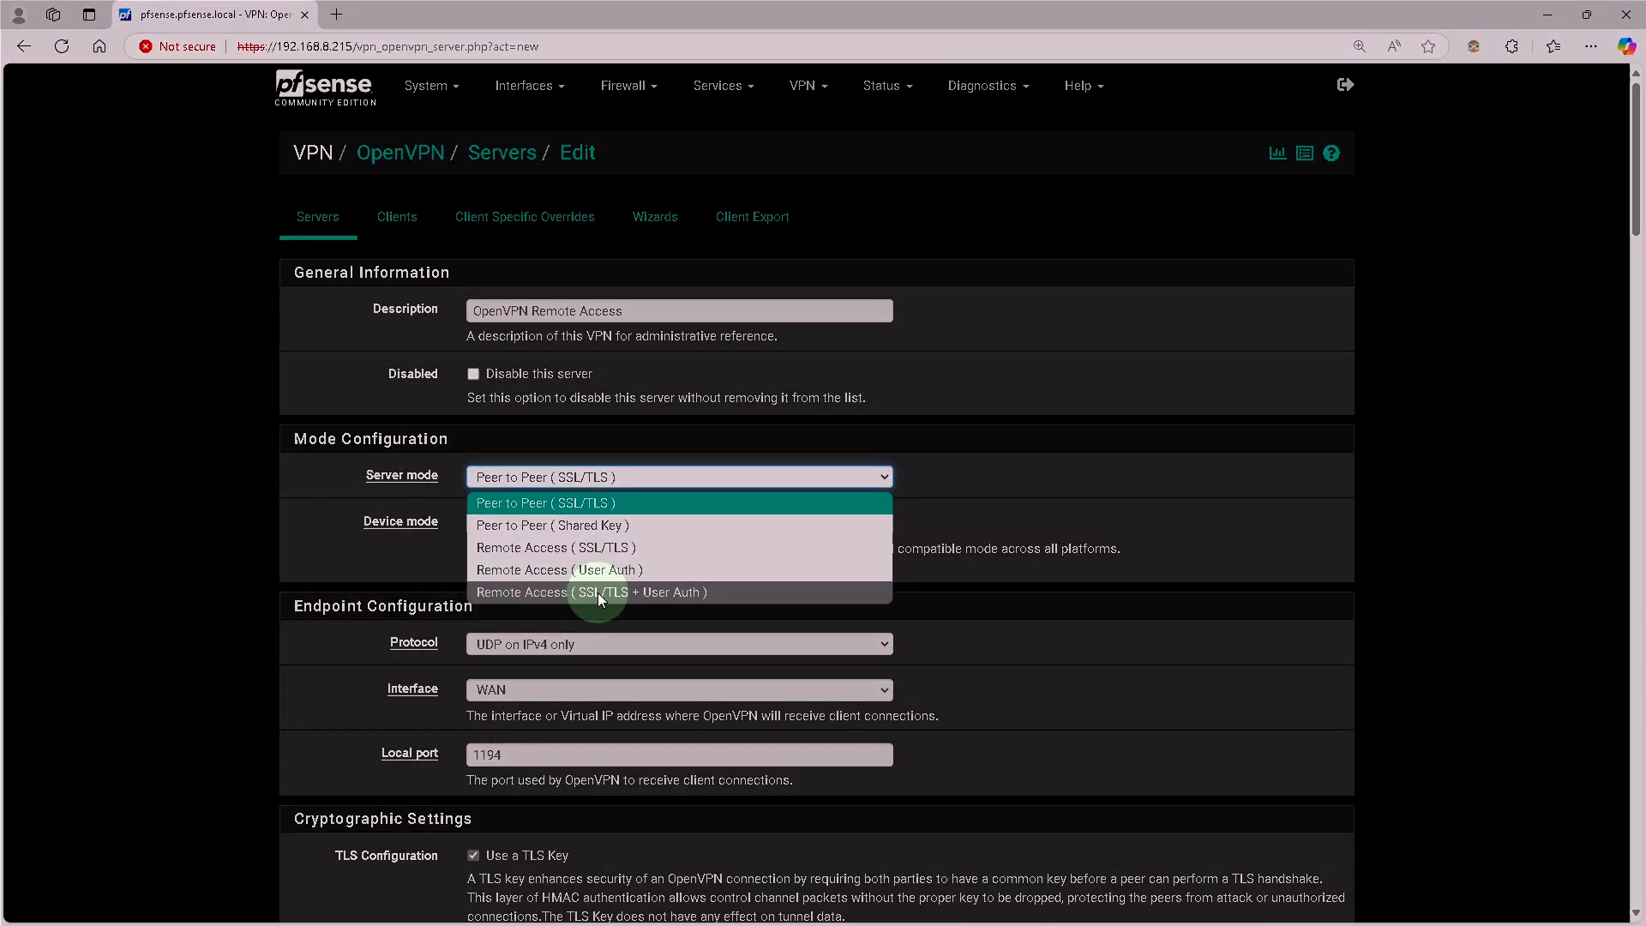
pyautogui.click(558, 573)
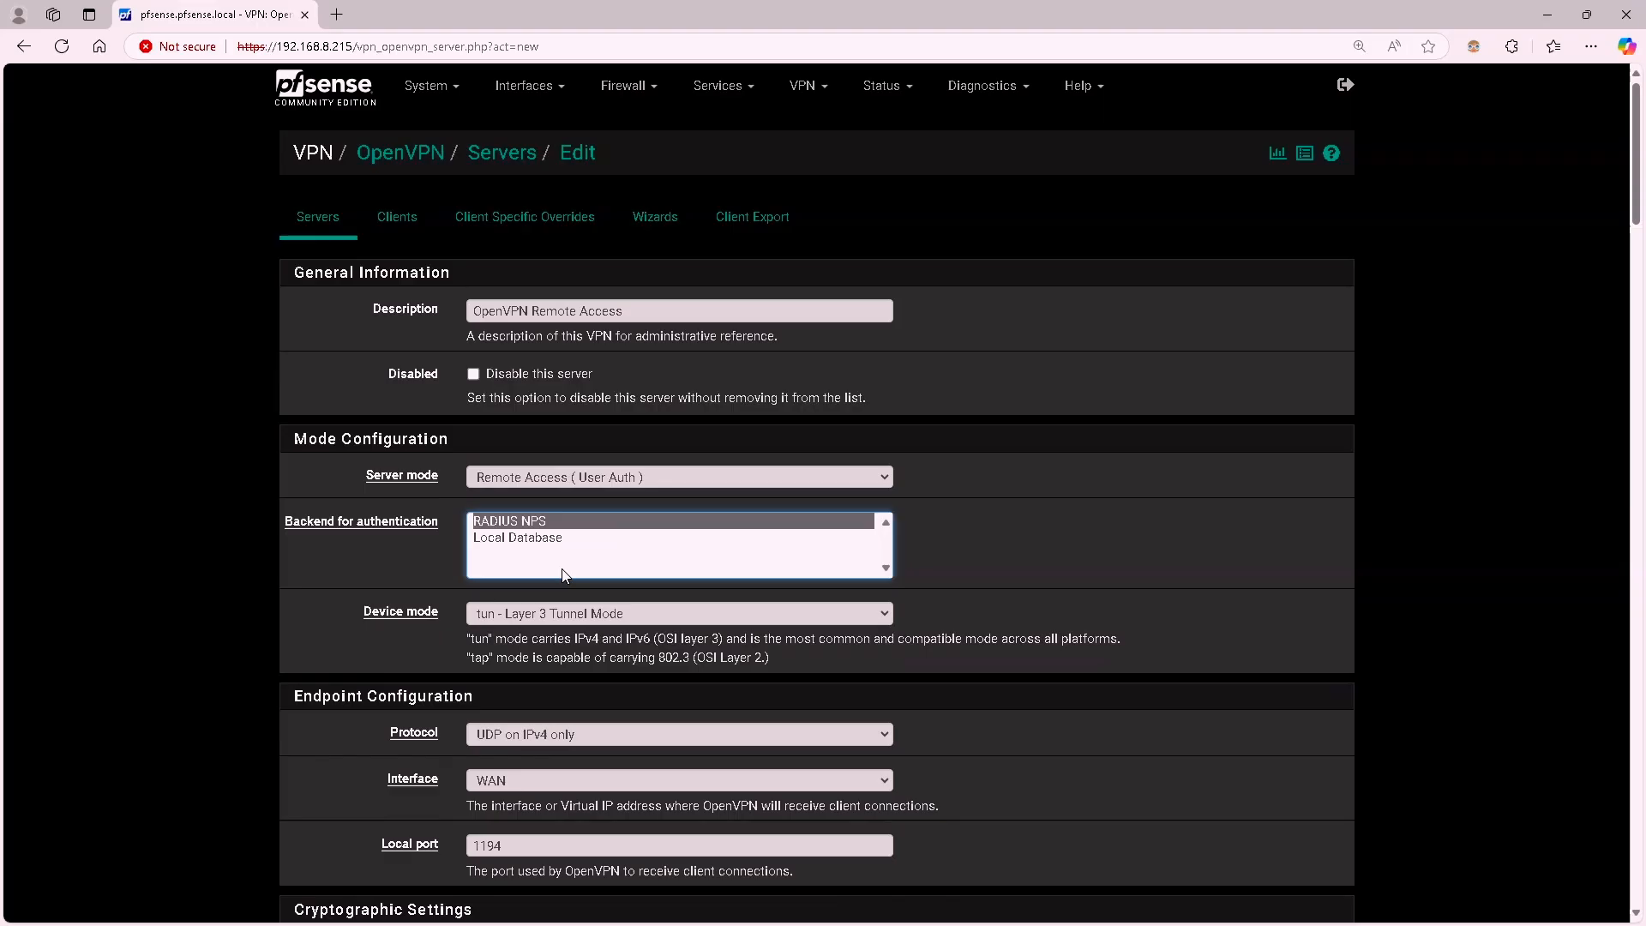
pyautogui.click(407, 520)
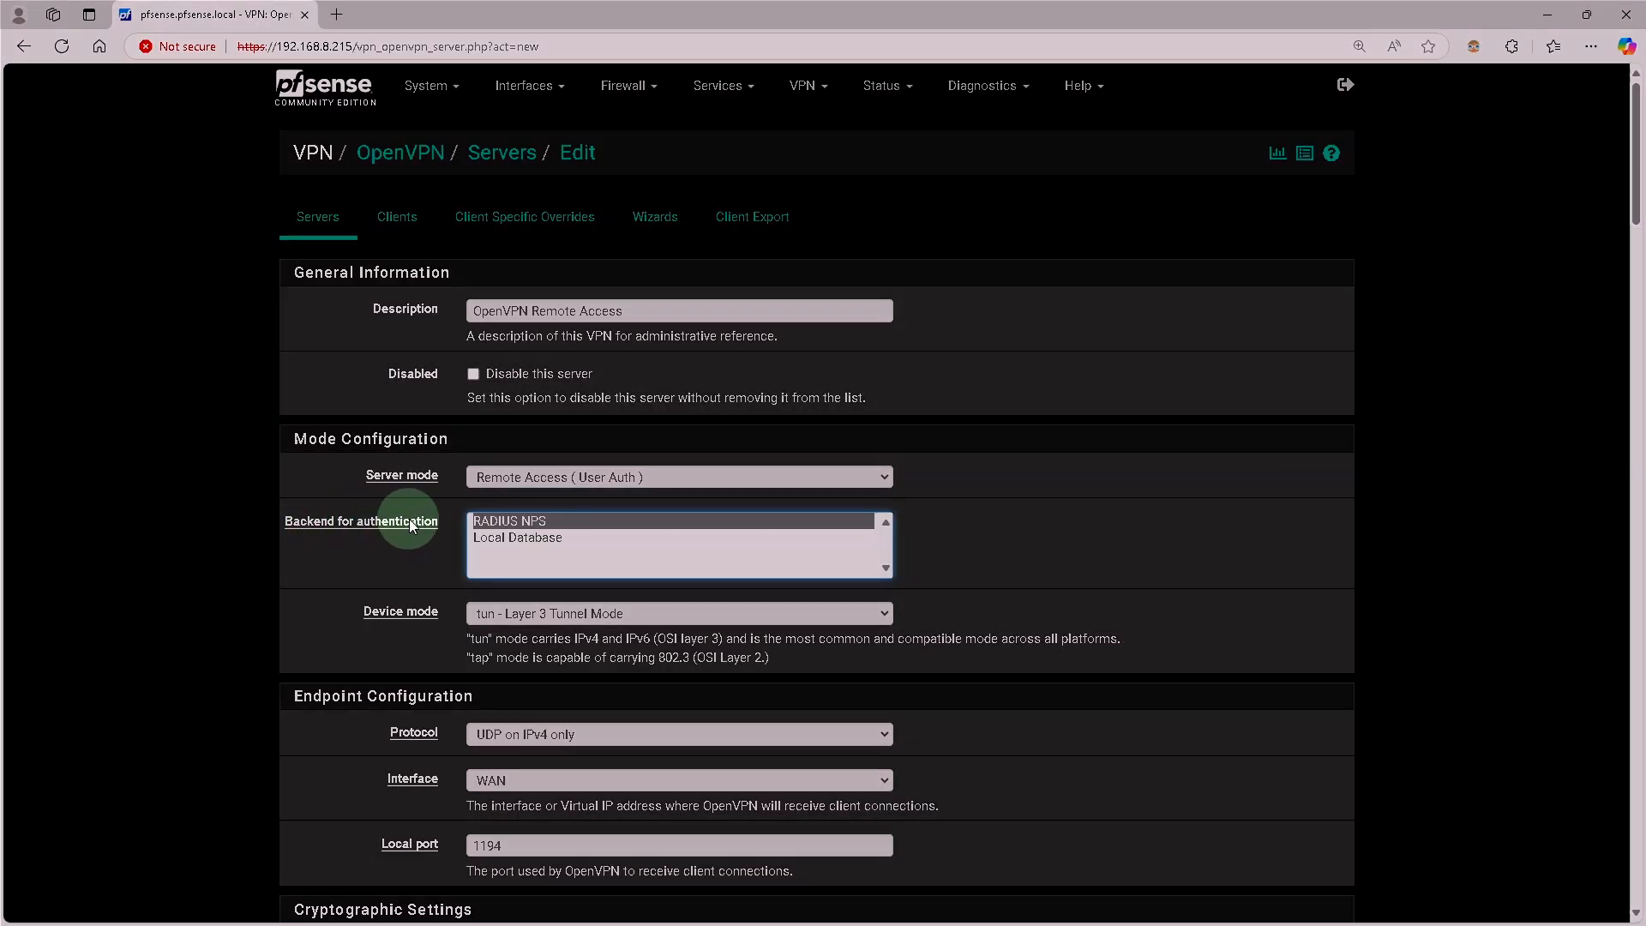
pyautogui.click(506, 525)
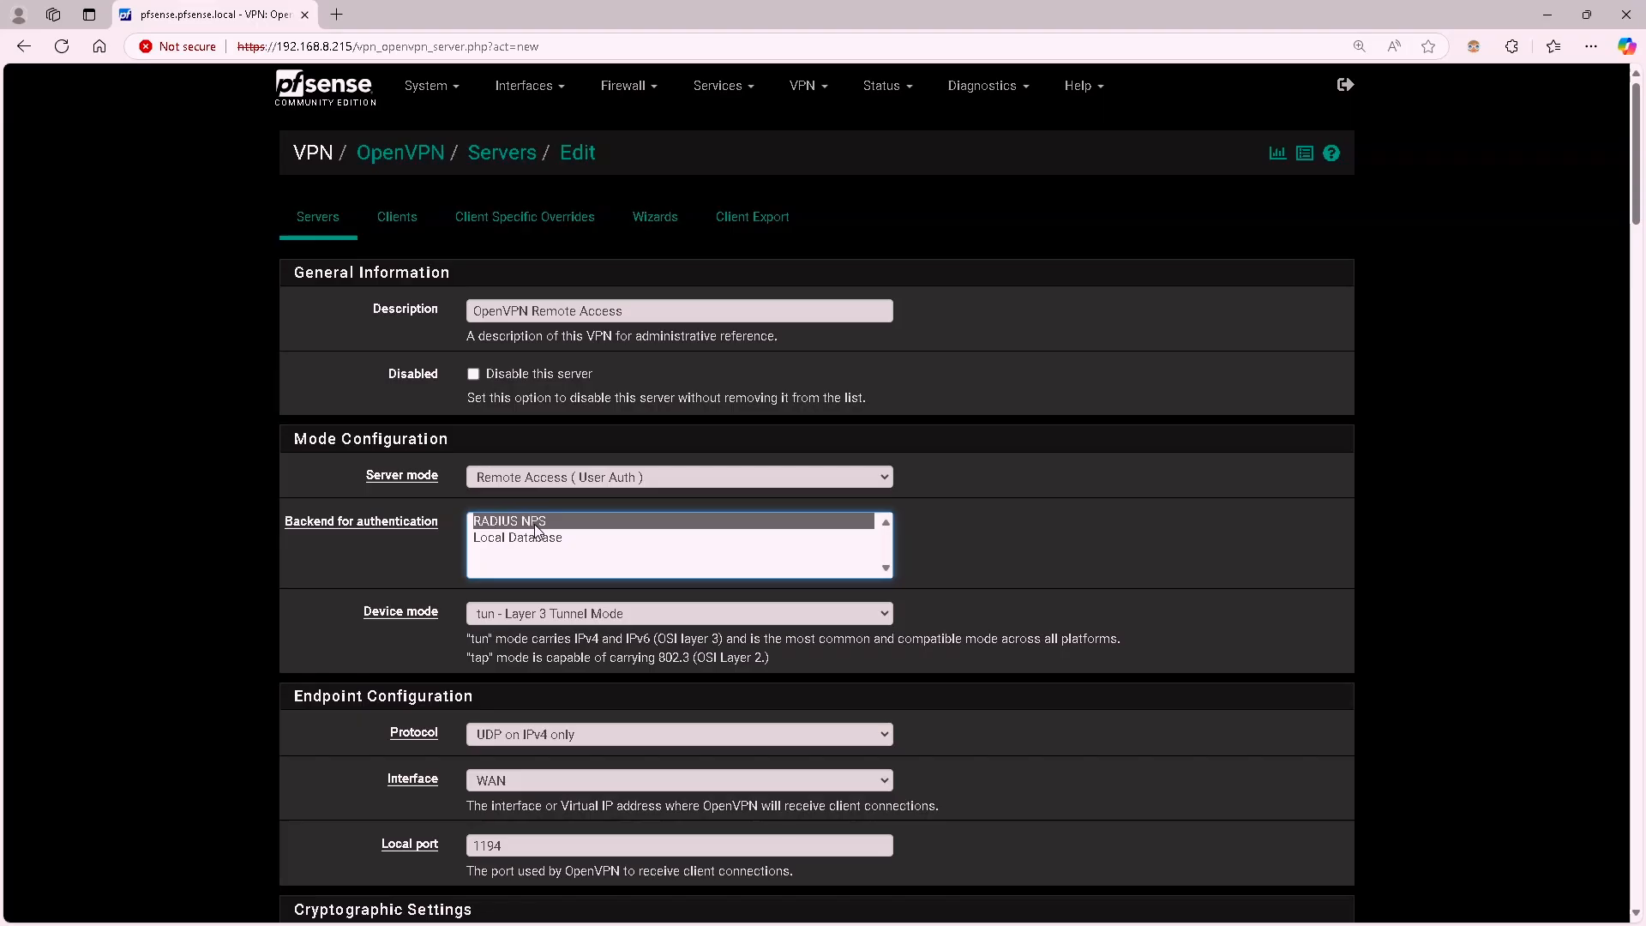
pyautogui.scroll(-1, 540, 519)
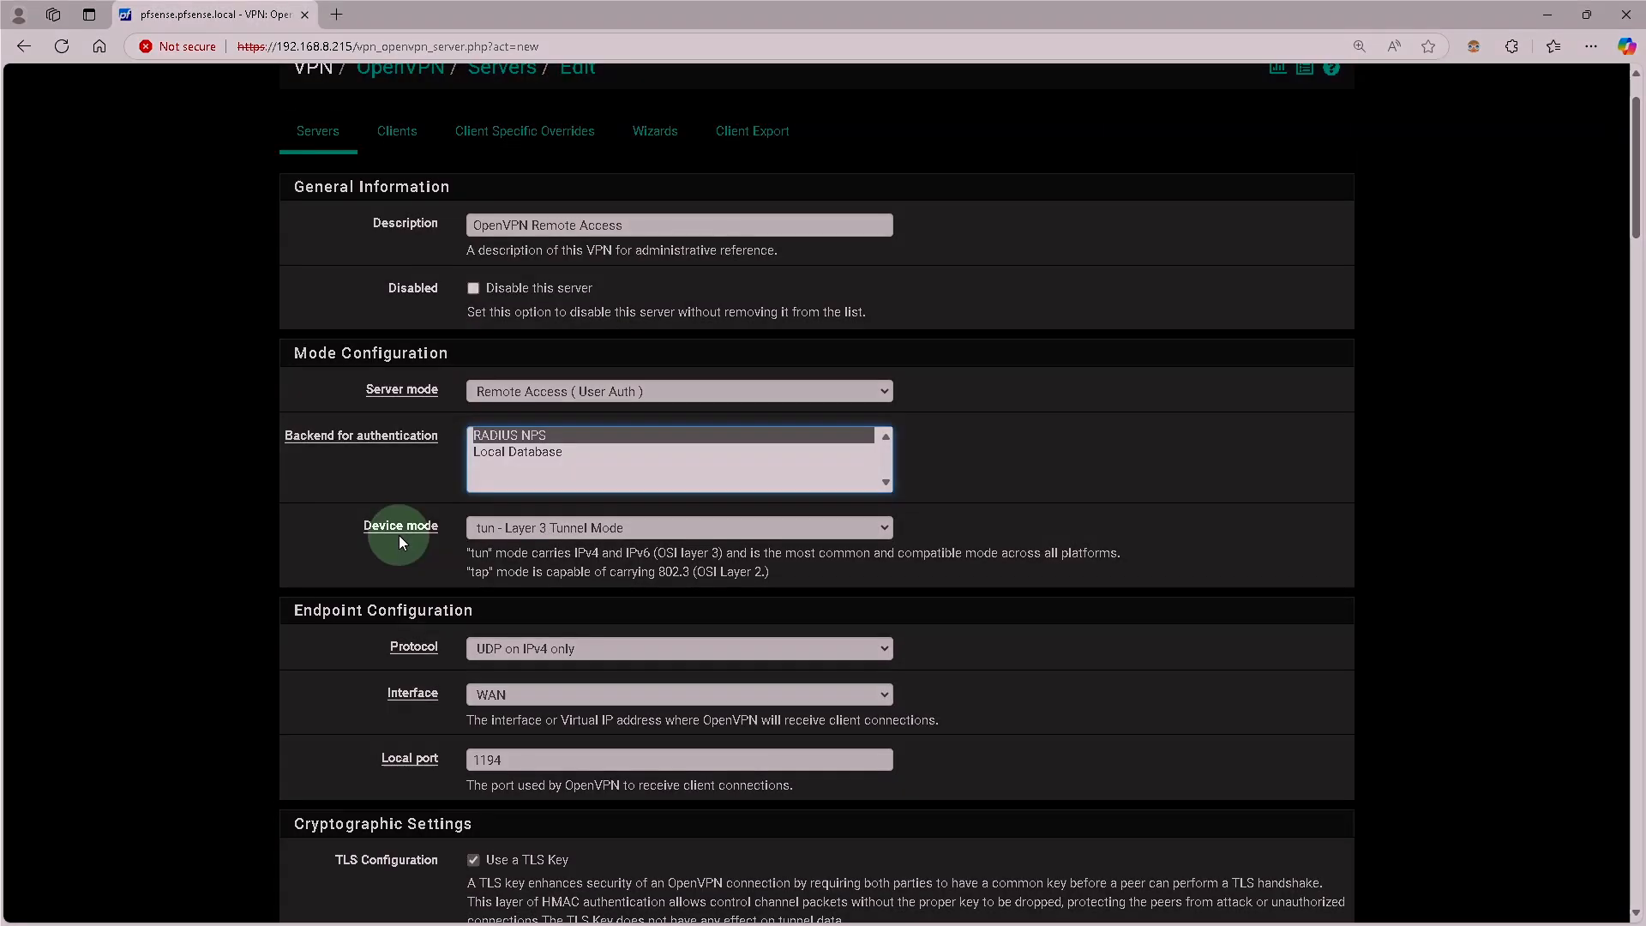
pyautogui.click(523, 528)
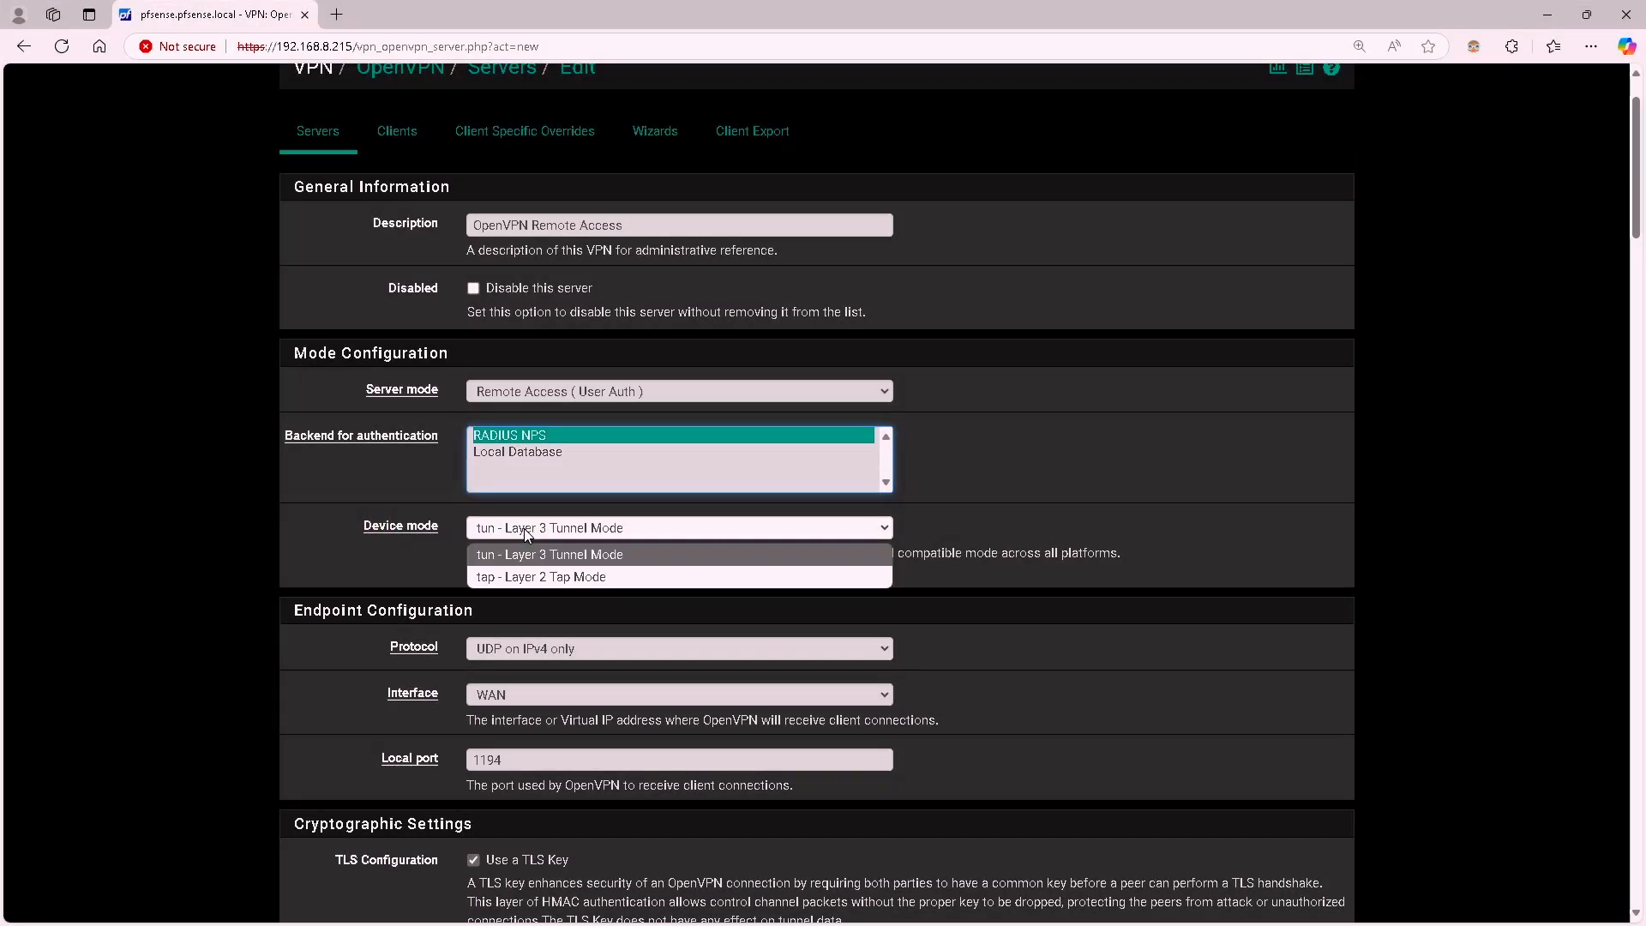
pyautogui.click(523, 528)
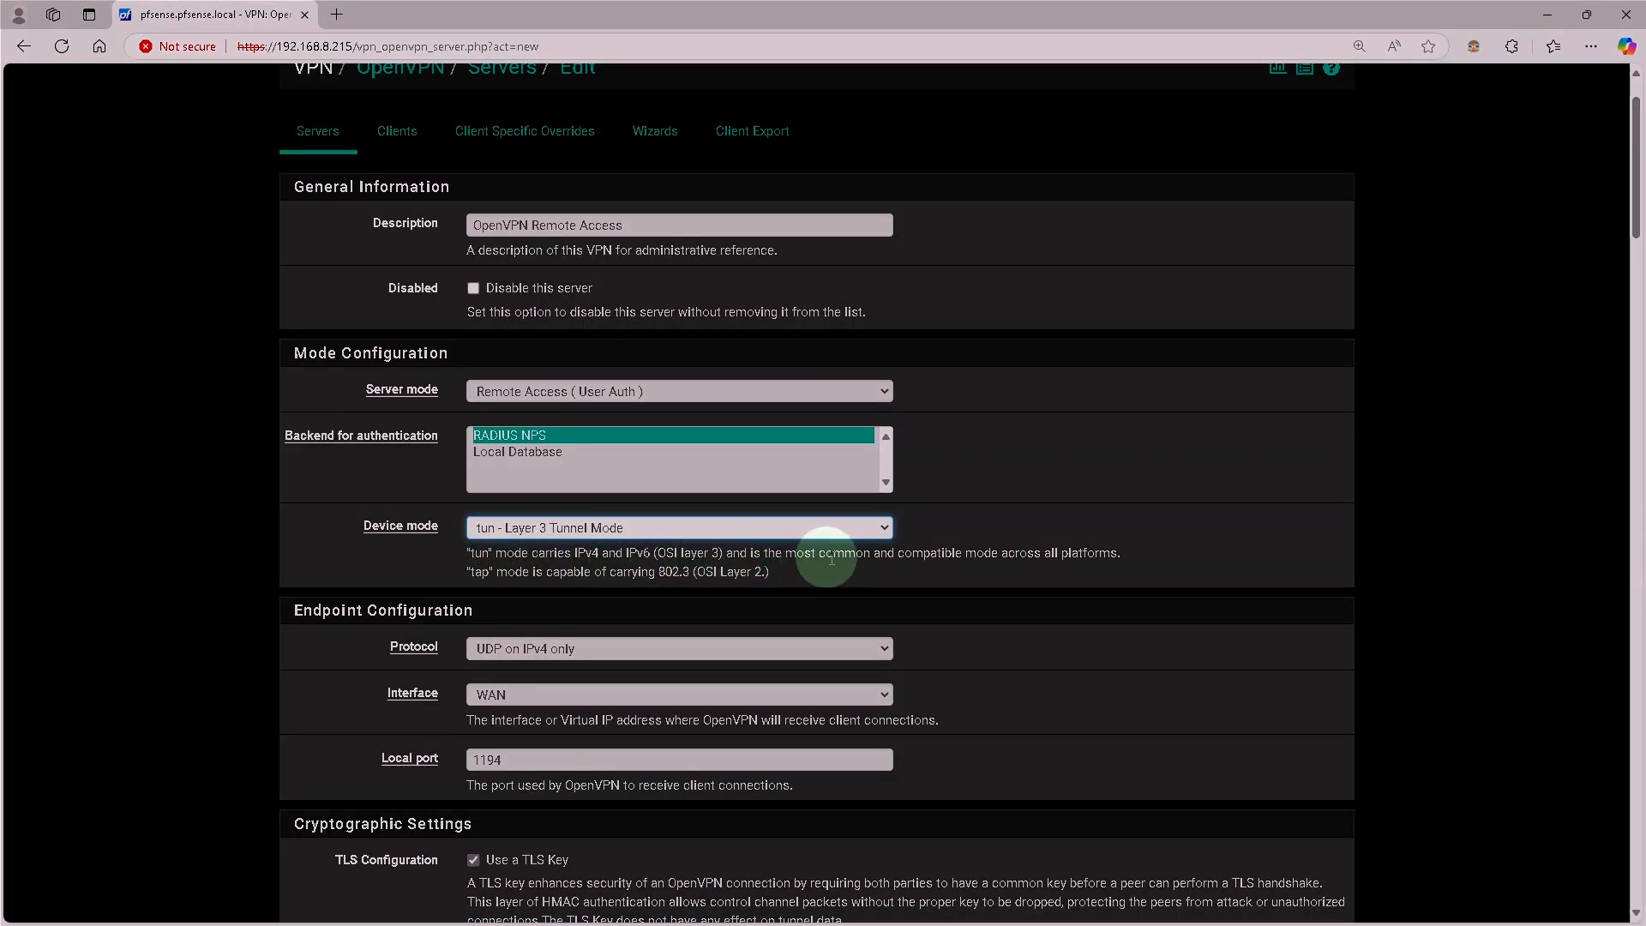
pyautogui.scroll(-2, 458, 543)
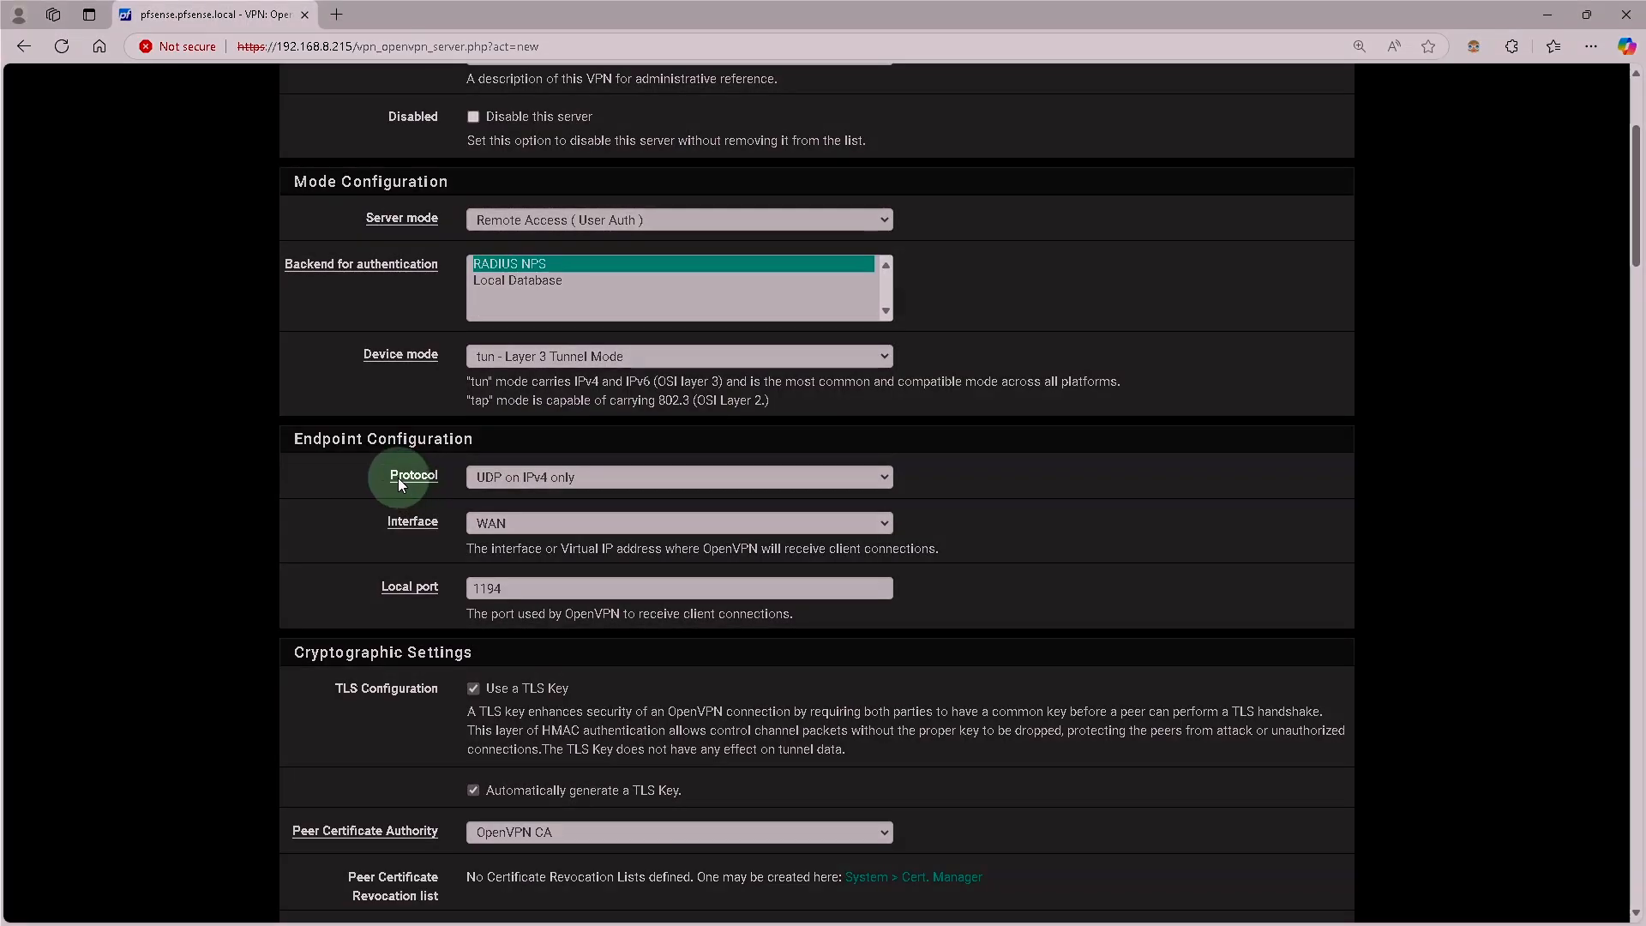
pyautogui.click(517, 473)
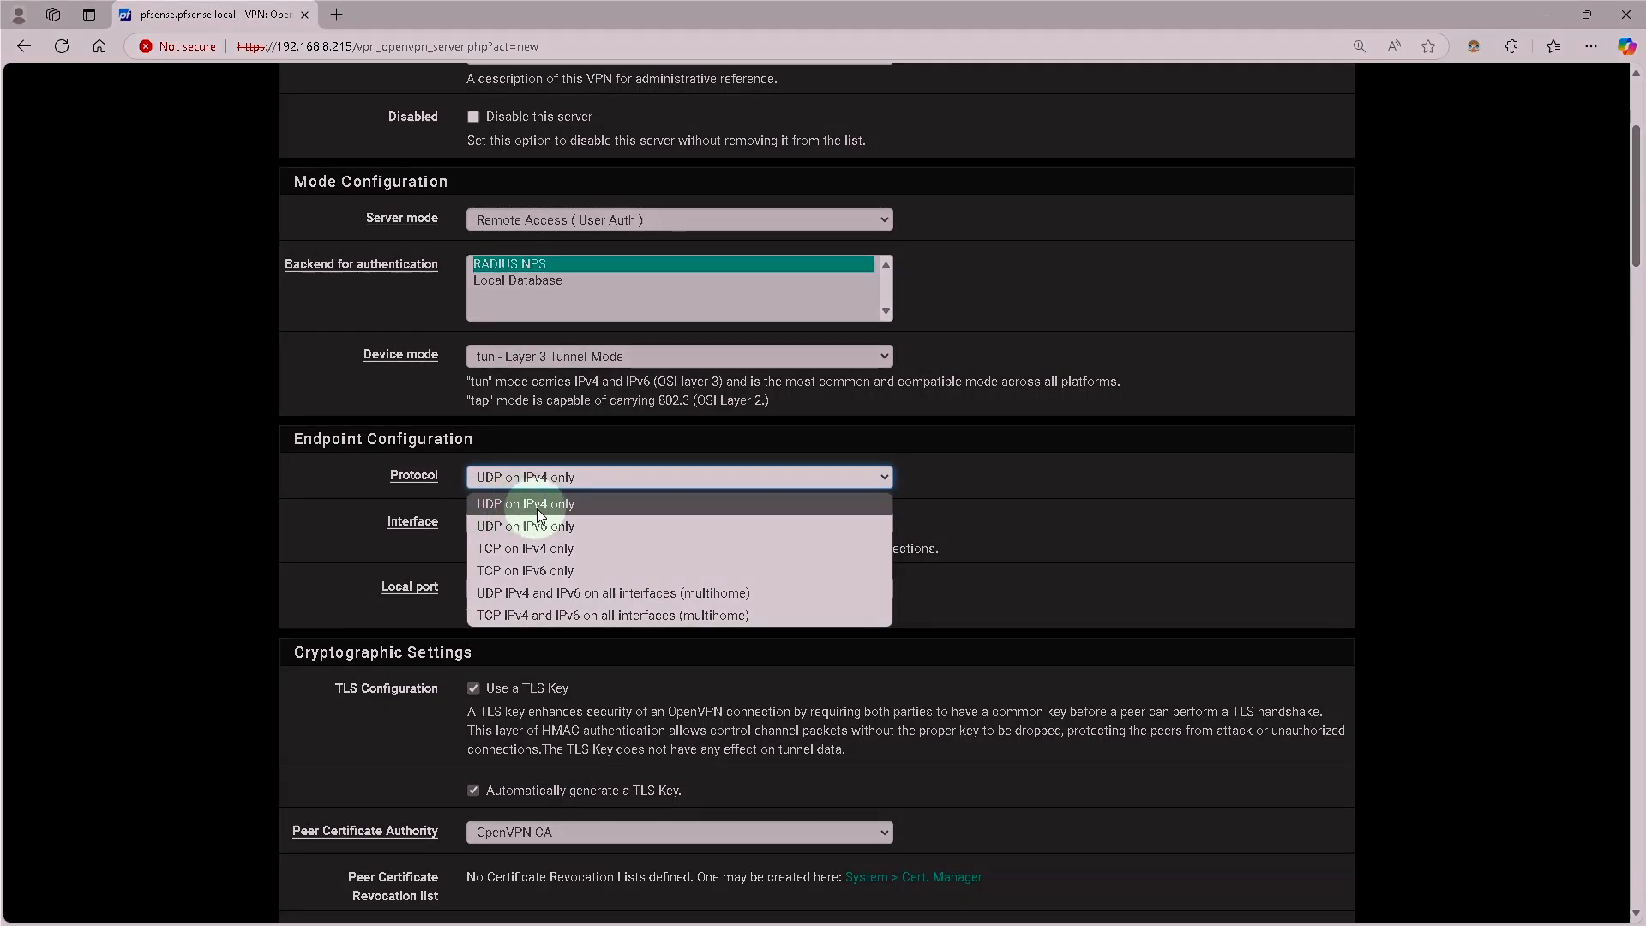
pyautogui.click(538, 513)
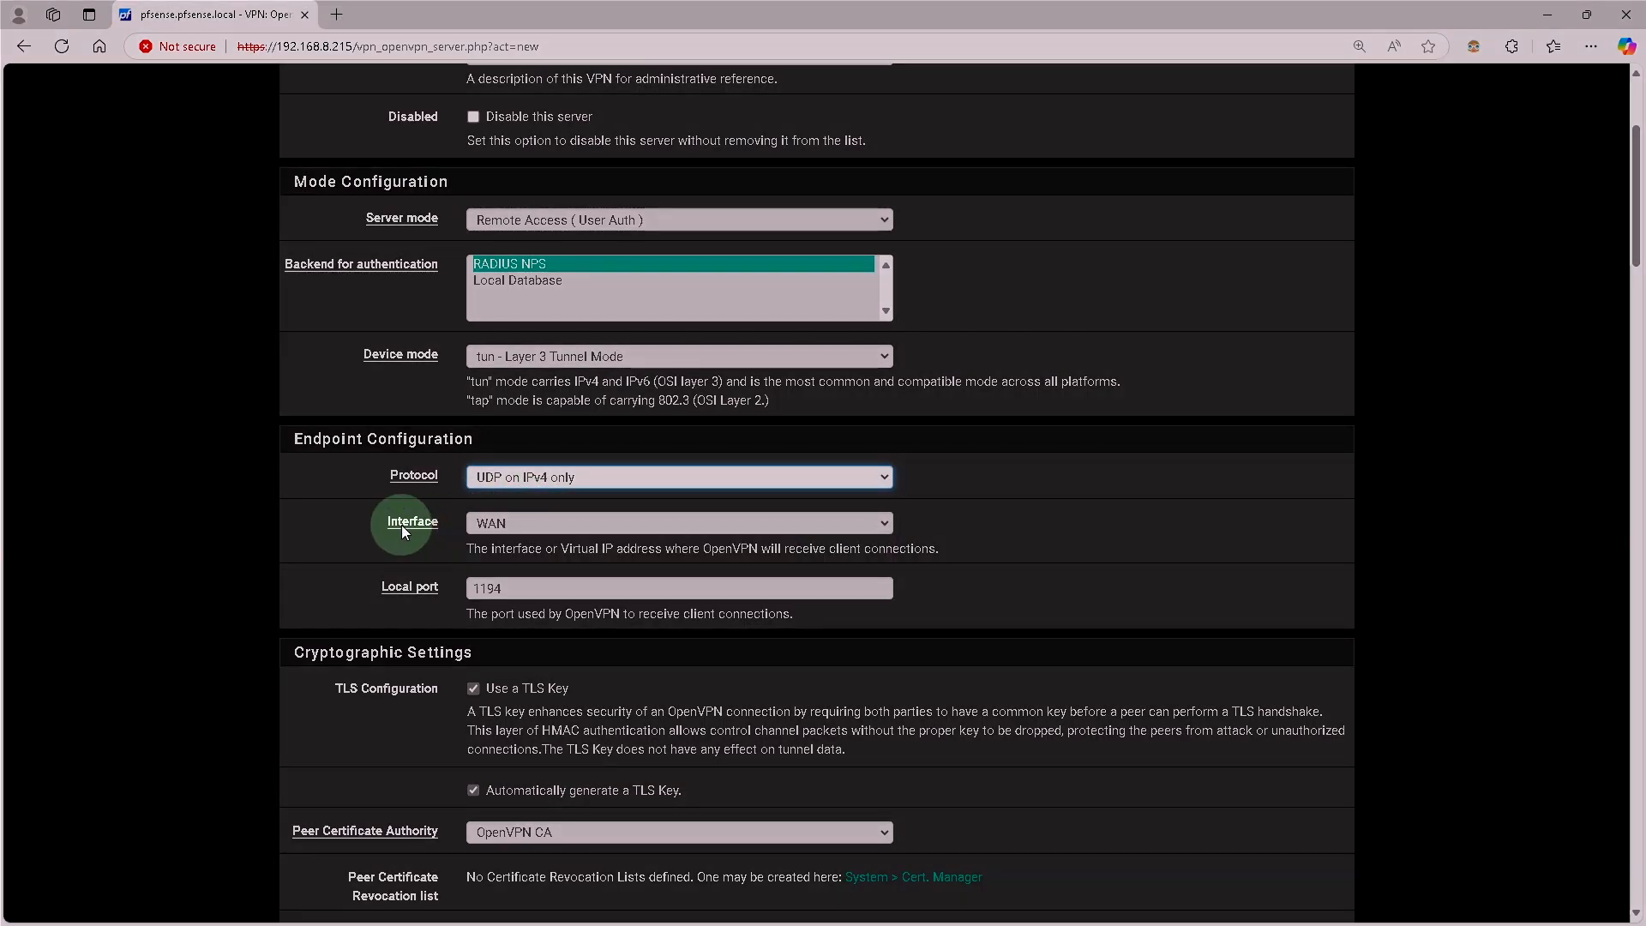
pyautogui.click(507, 524)
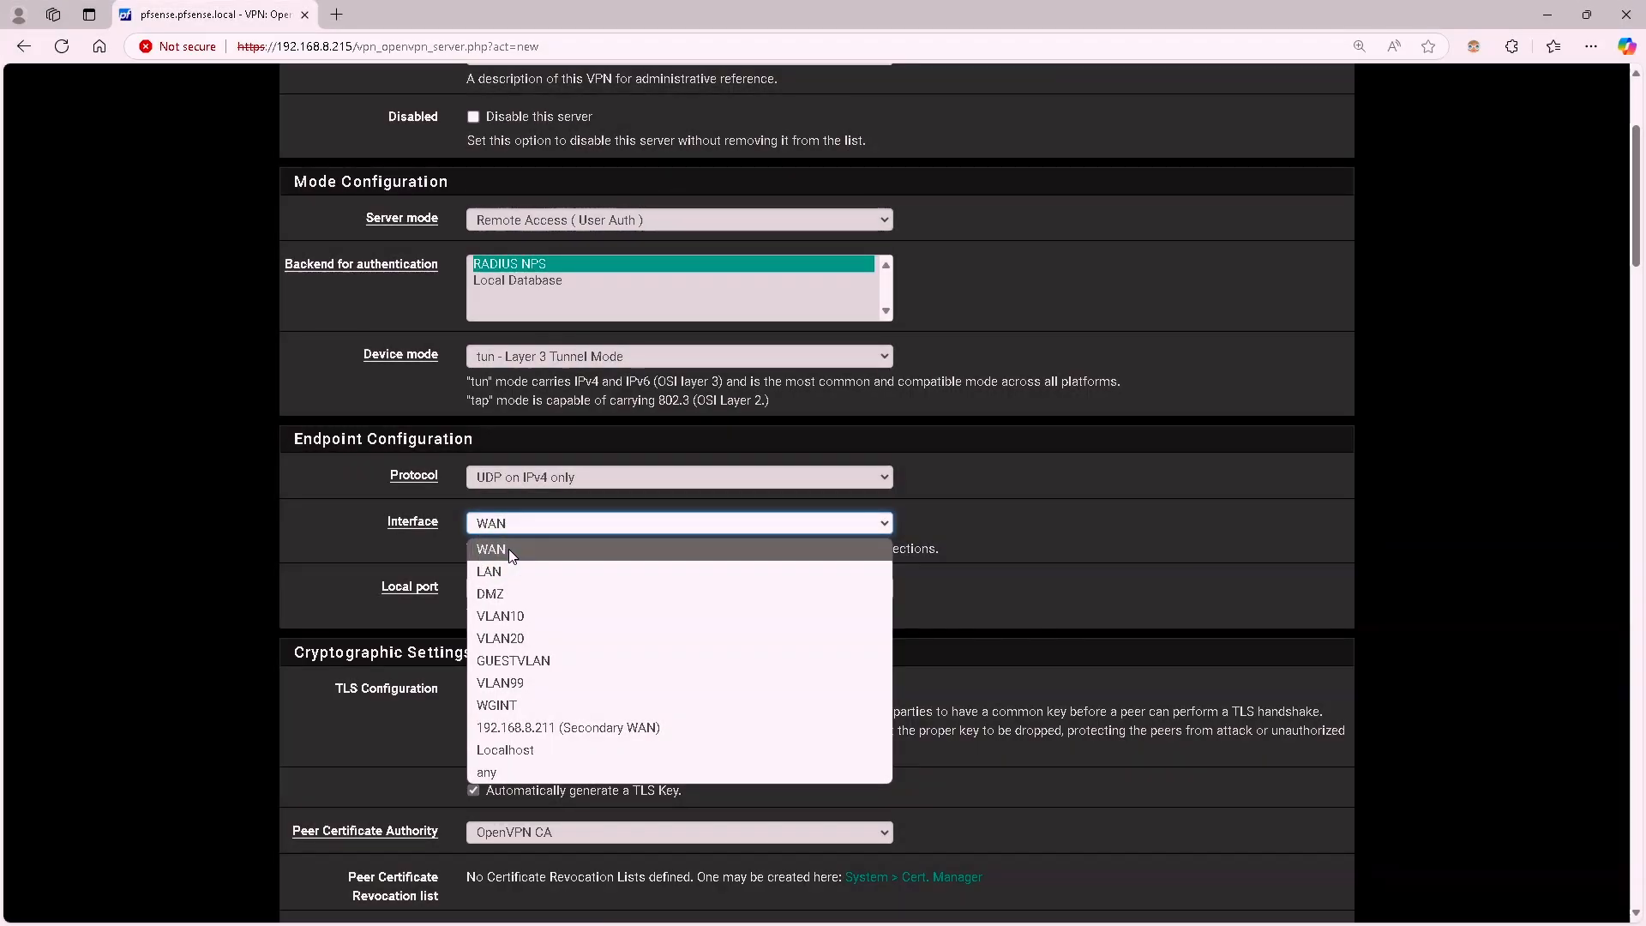
pyautogui.click(508, 548)
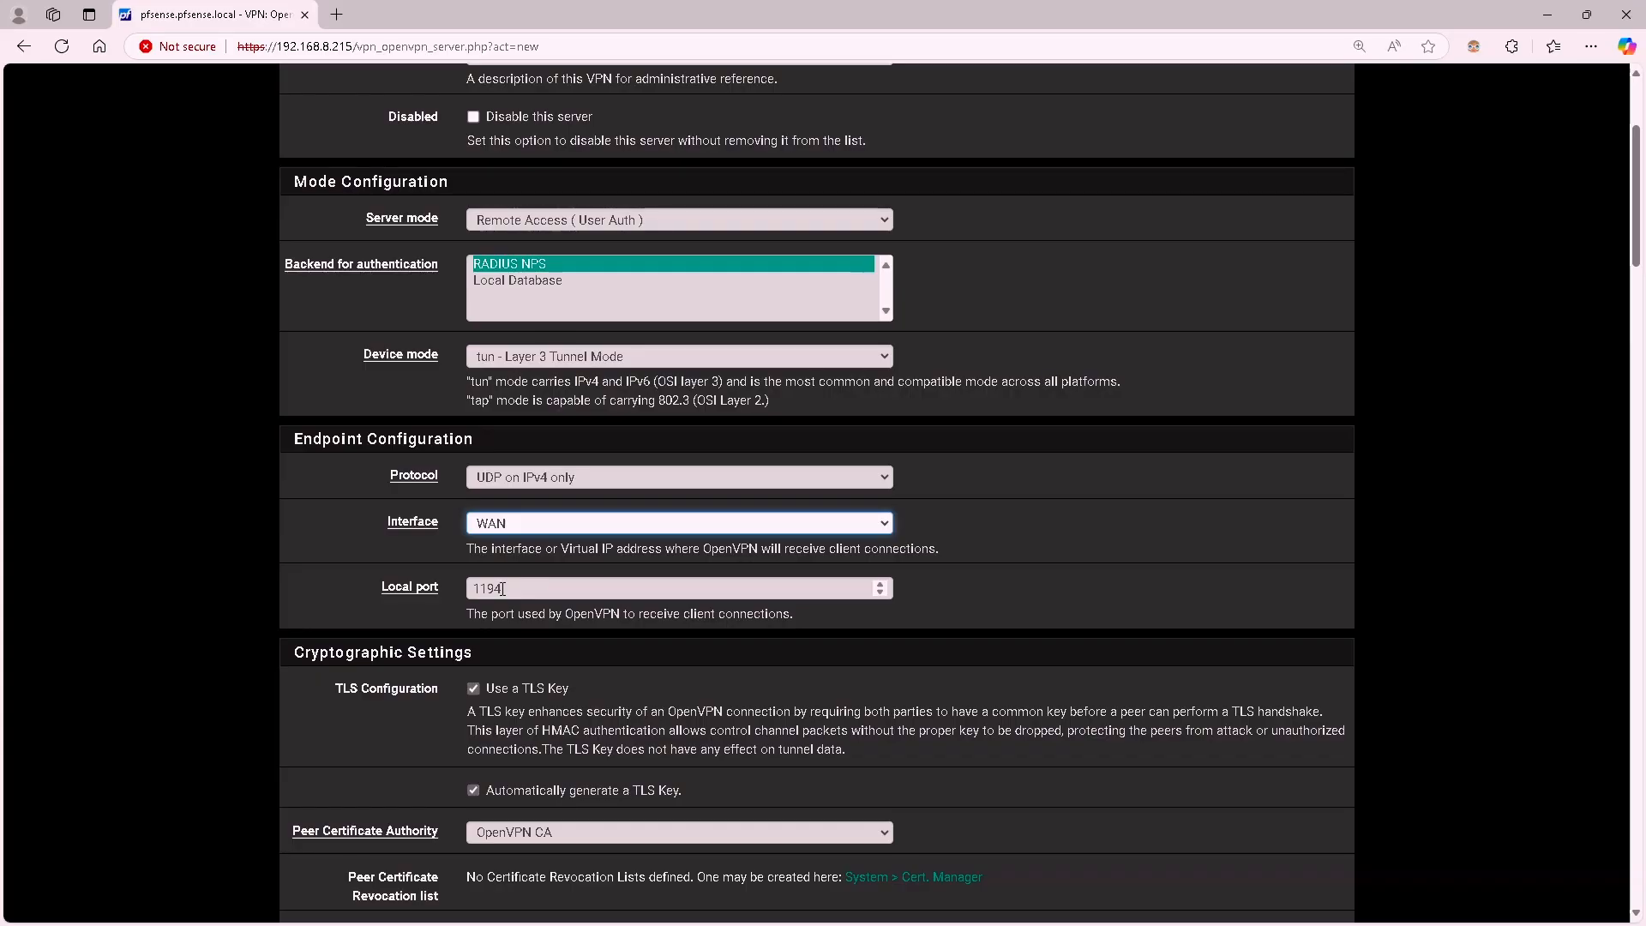
pyautogui.scroll(-1, 506, 589)
pyautogui.scroll(-1, 514, 583)
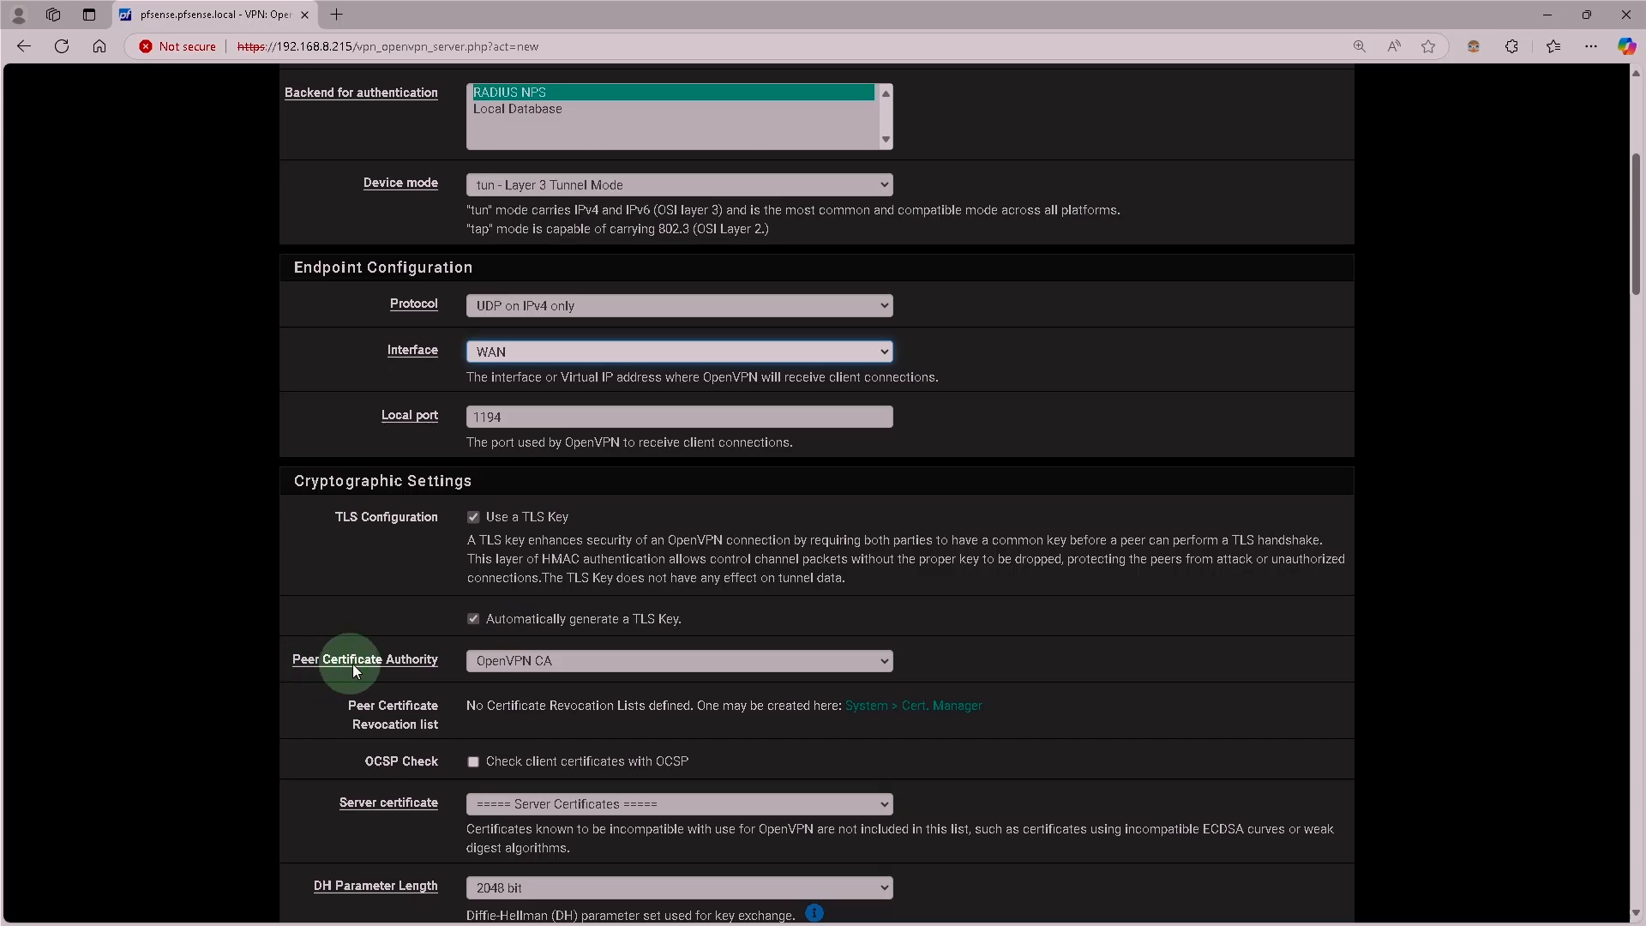
# Step: Keep OpenVPN CA as peer authority and choose OpenVPN Server Certificate as the server certificate
pyautogui.click(504, 669)
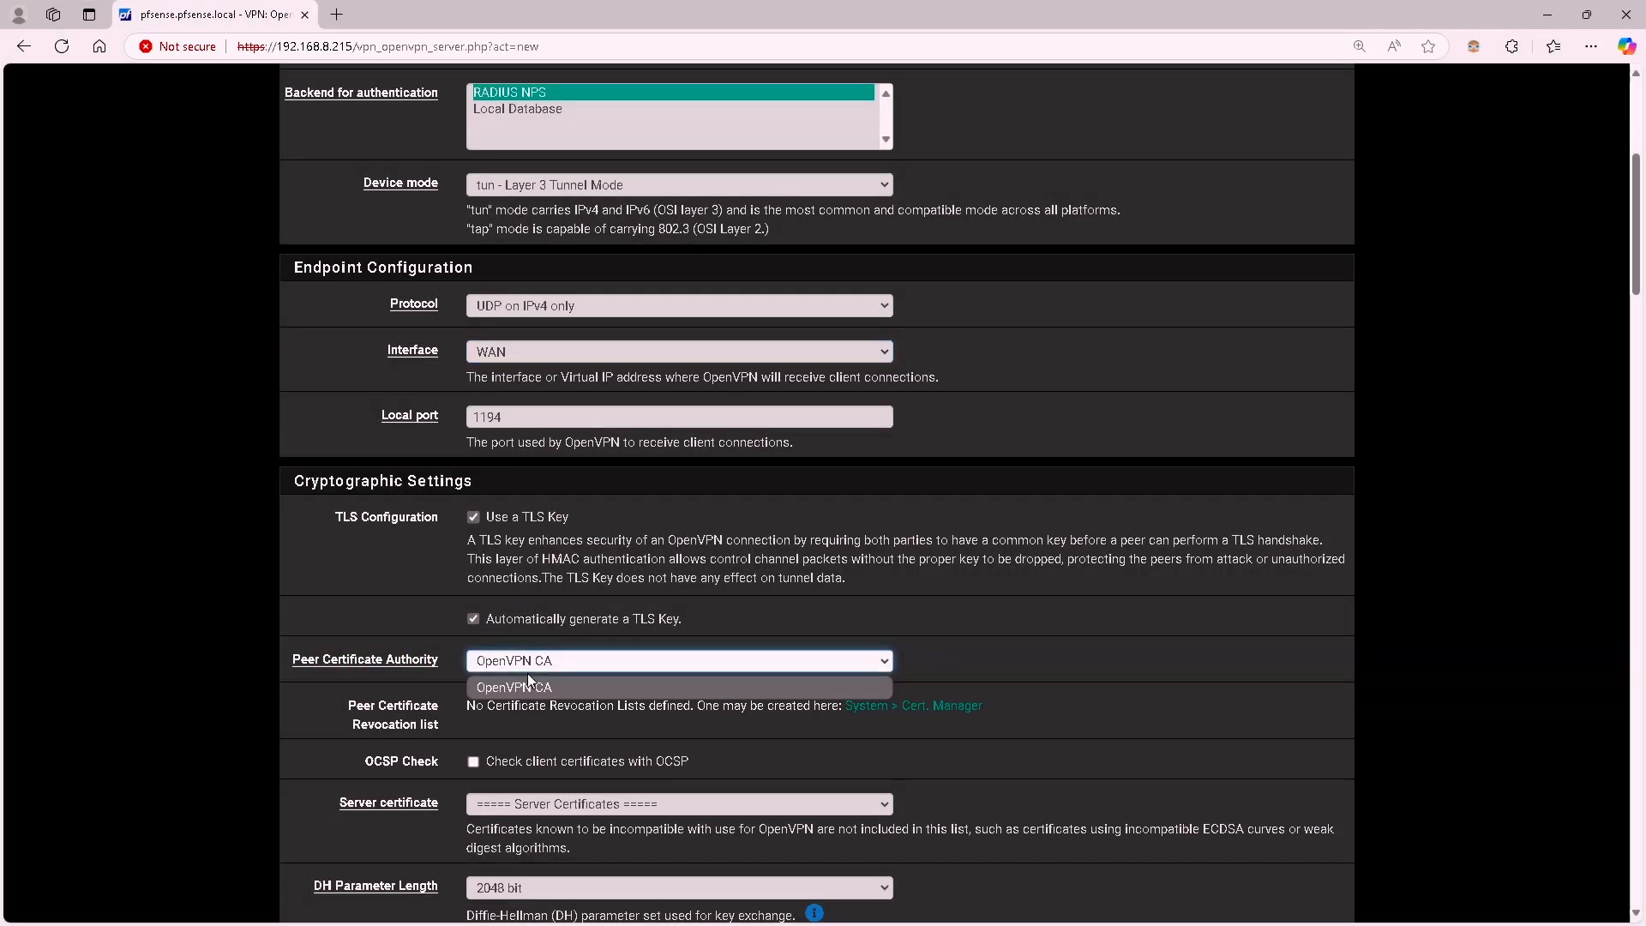
pyautogui.click(514, 687)
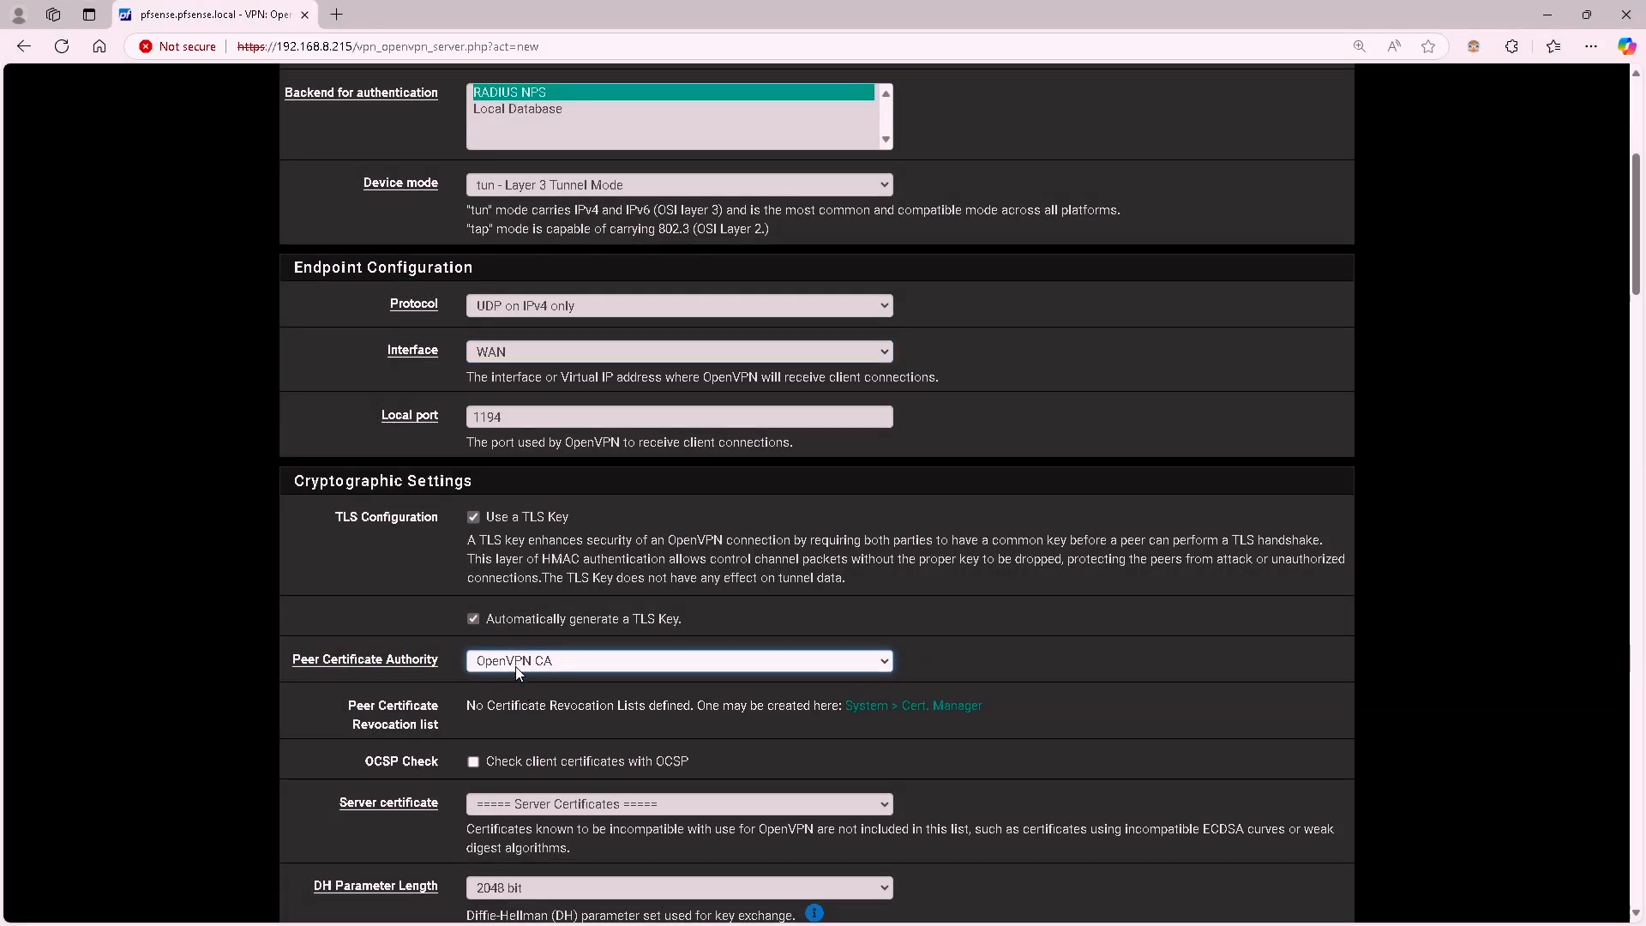
pyautogui.scroll(-3, 386, 548)
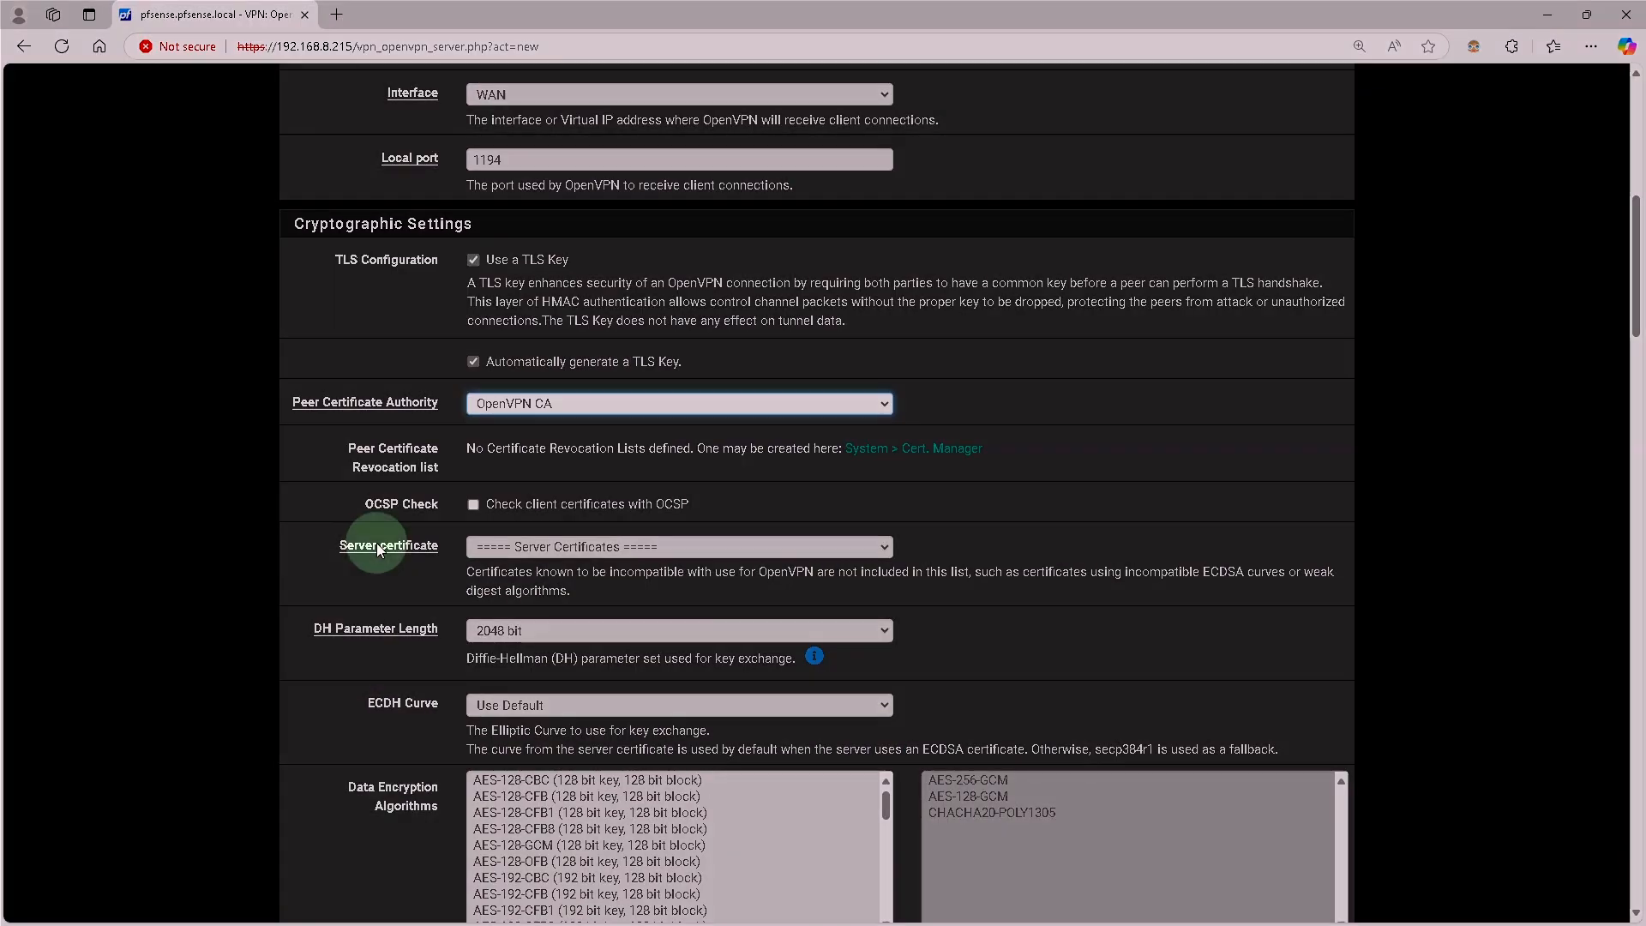
pyautogui.click(531, 552)
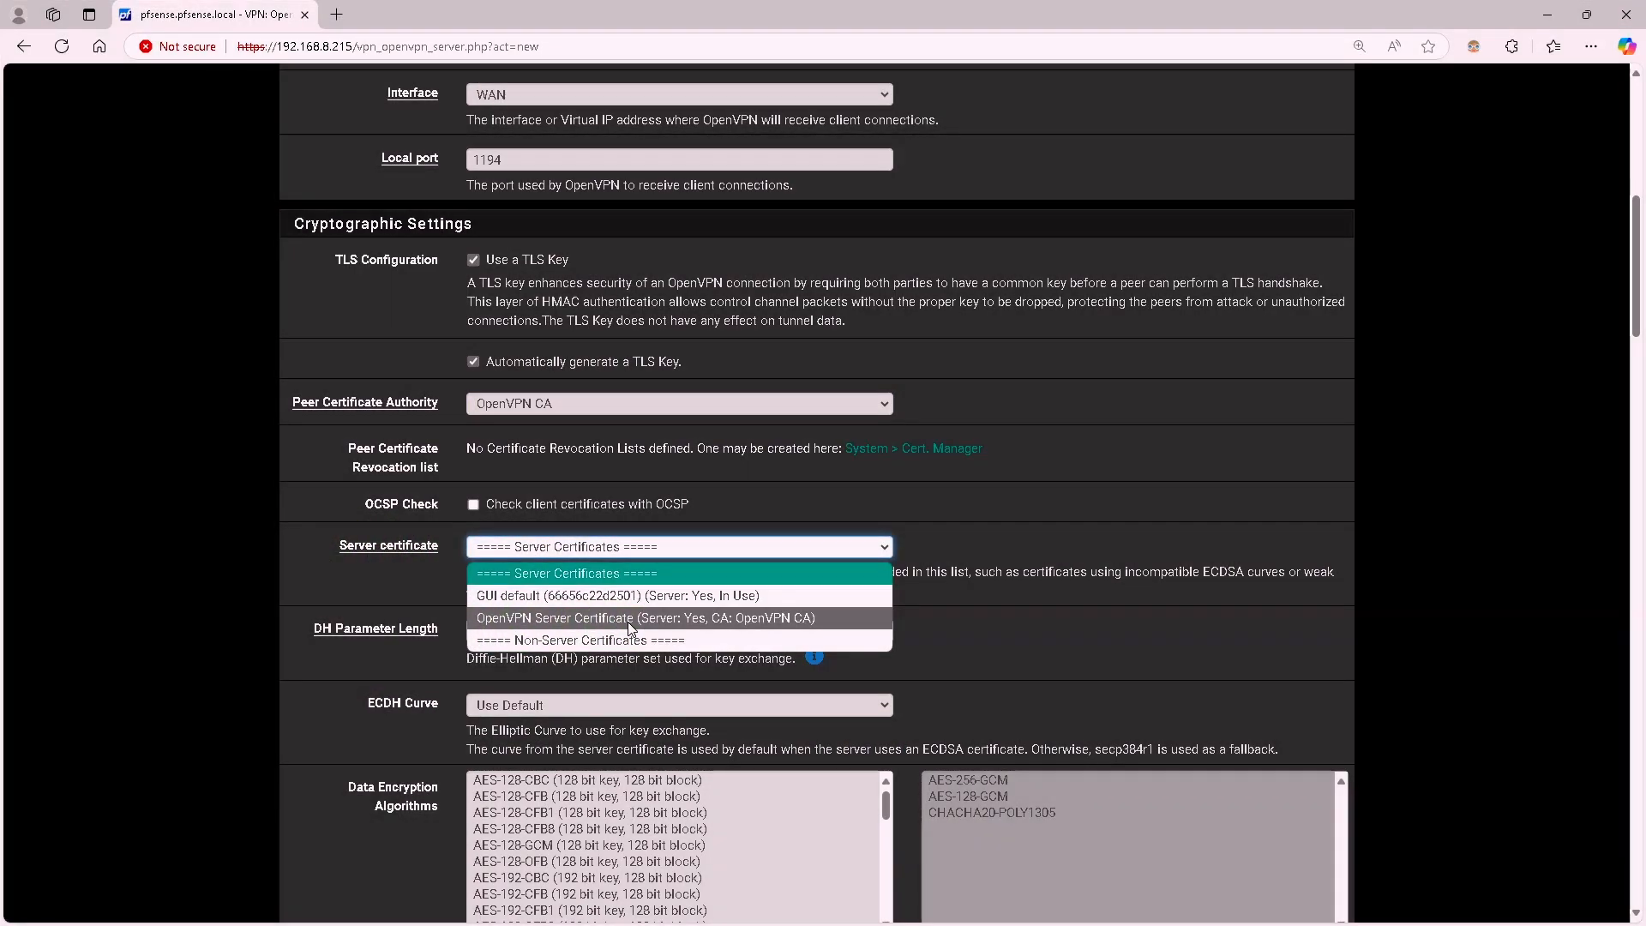
pyautogui.click(615, 619)
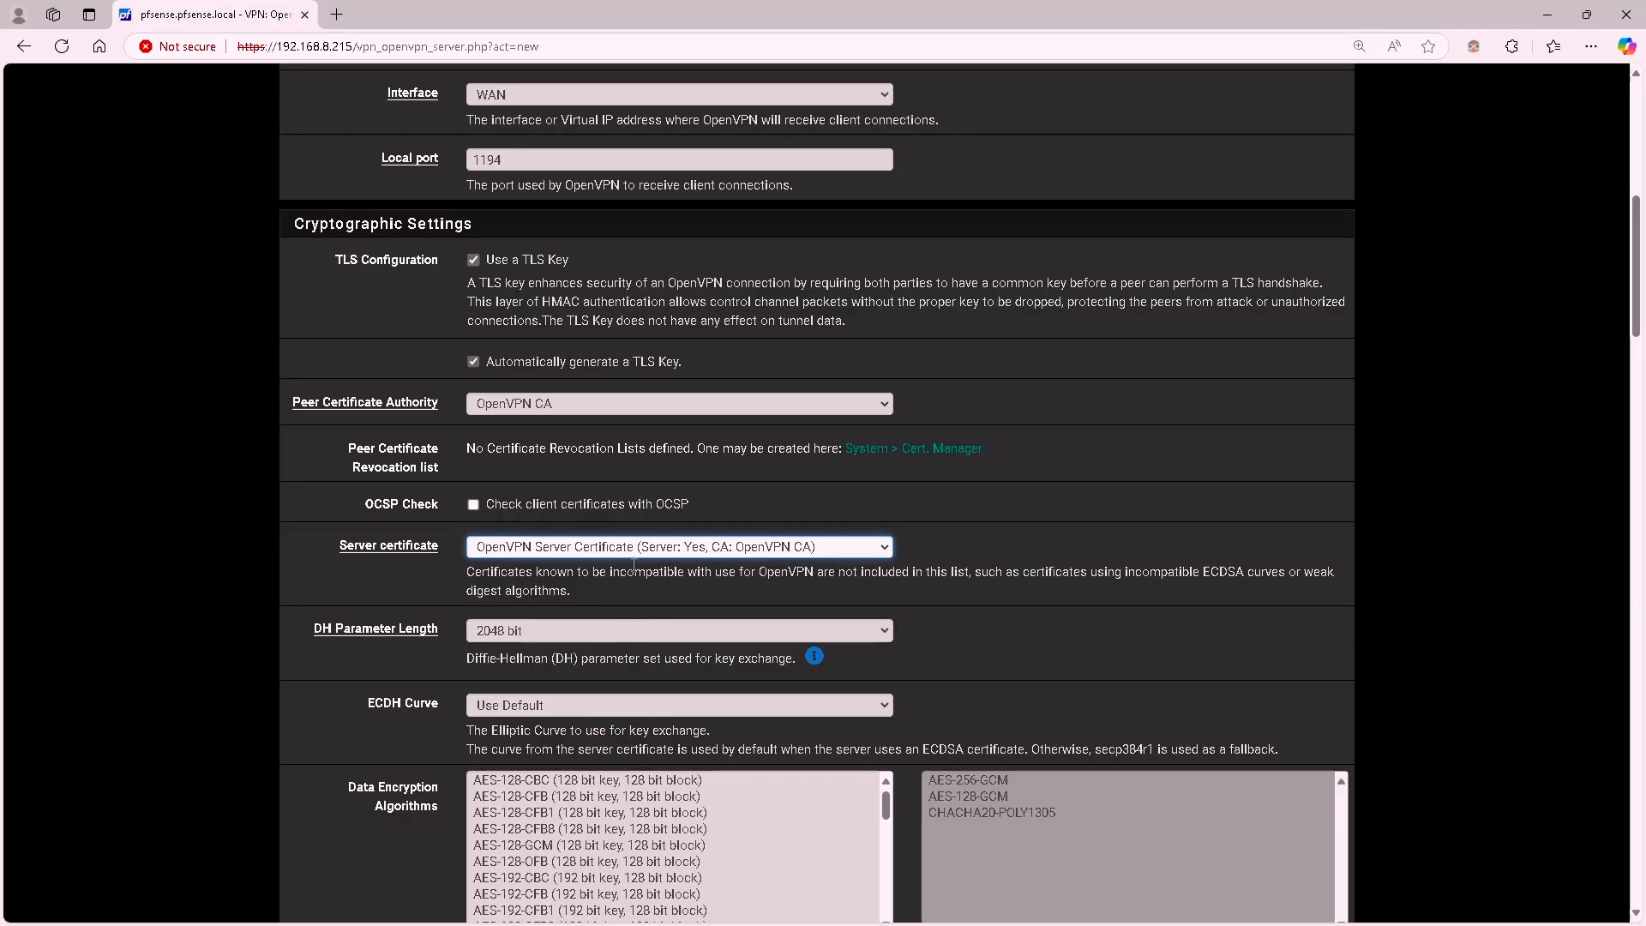
pyautogui.scroll(-1, 631, 554)
pyautogui.scroll(-1, 631, 553)
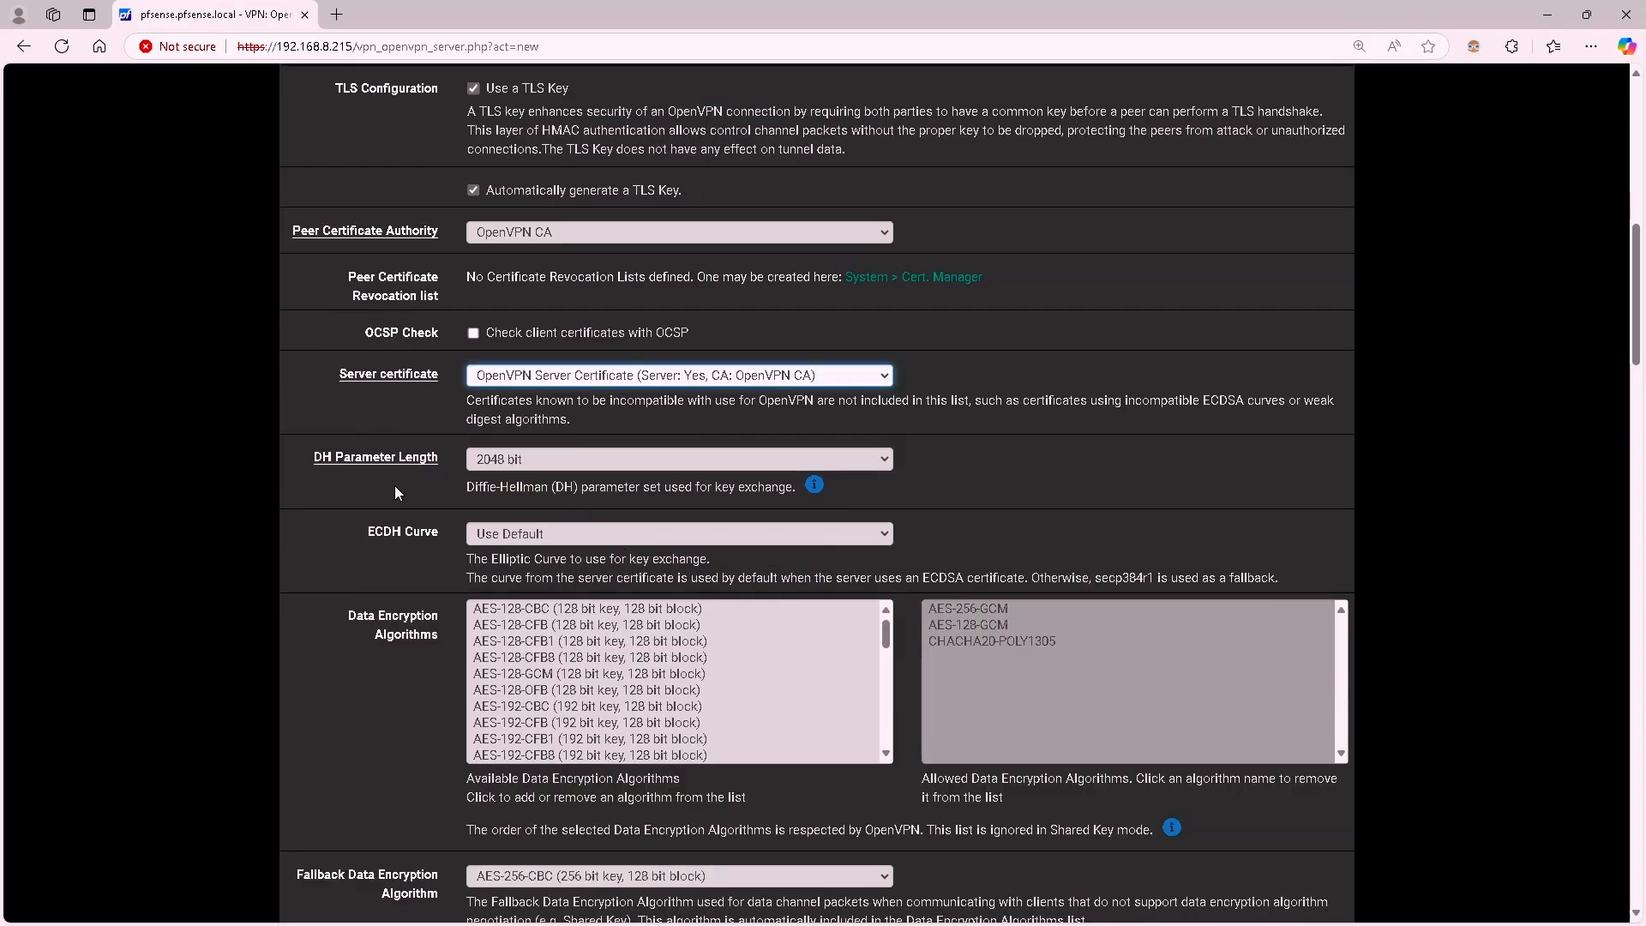
pyautogui.scroll(-2, 418, 558)
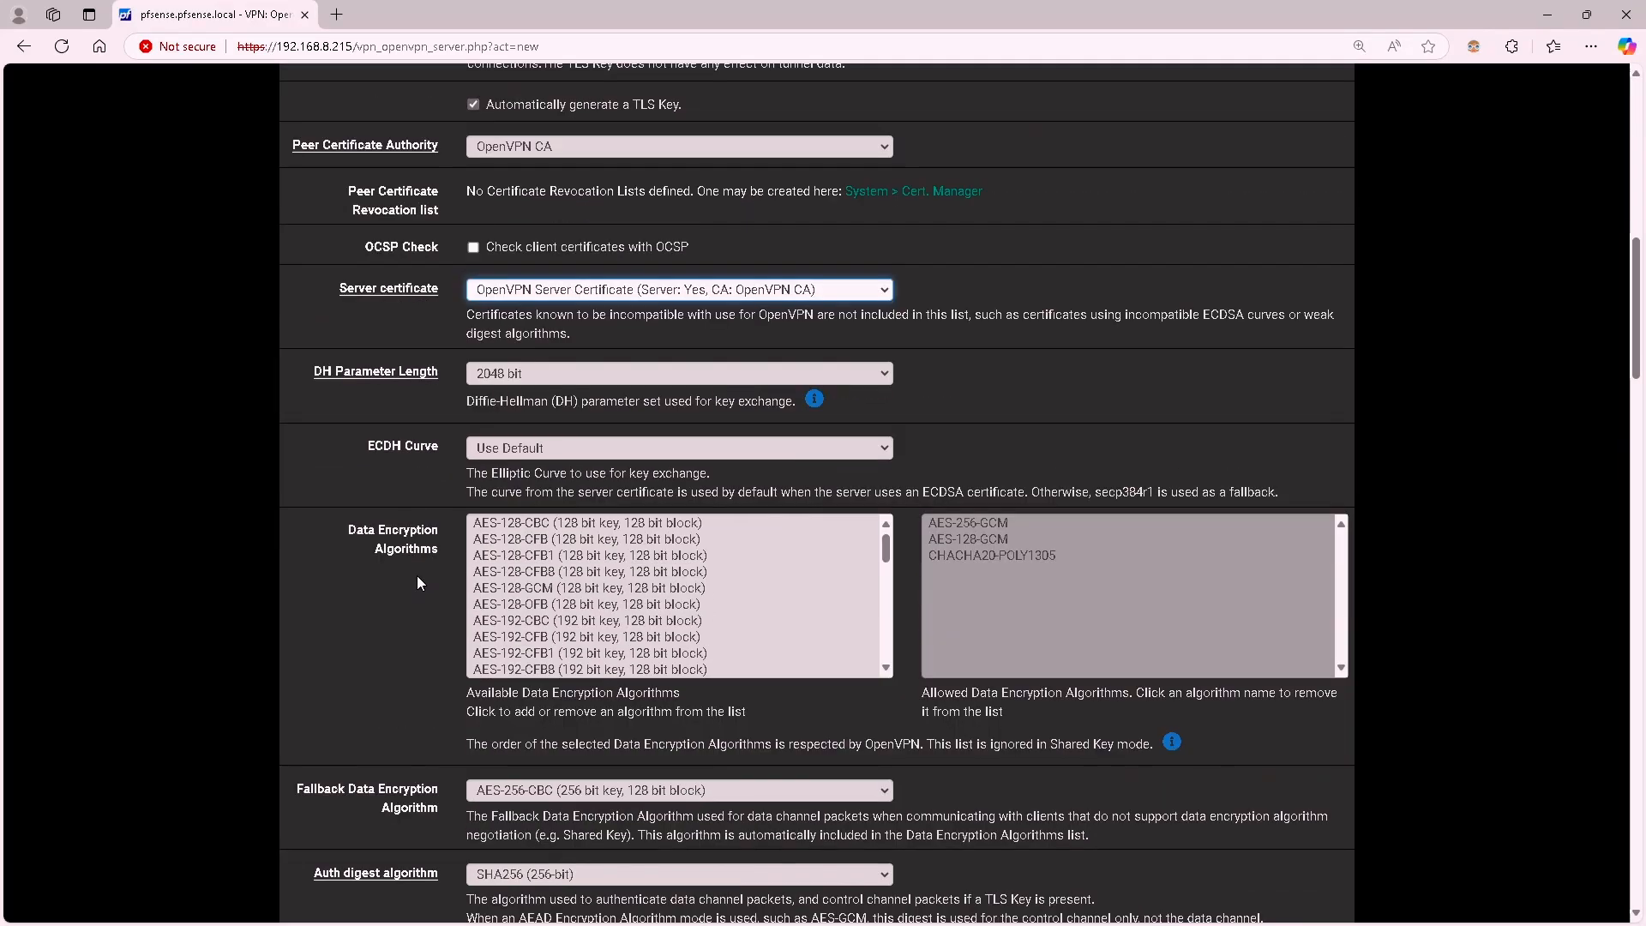
pyautogui.scroll(-1, 415, 572)
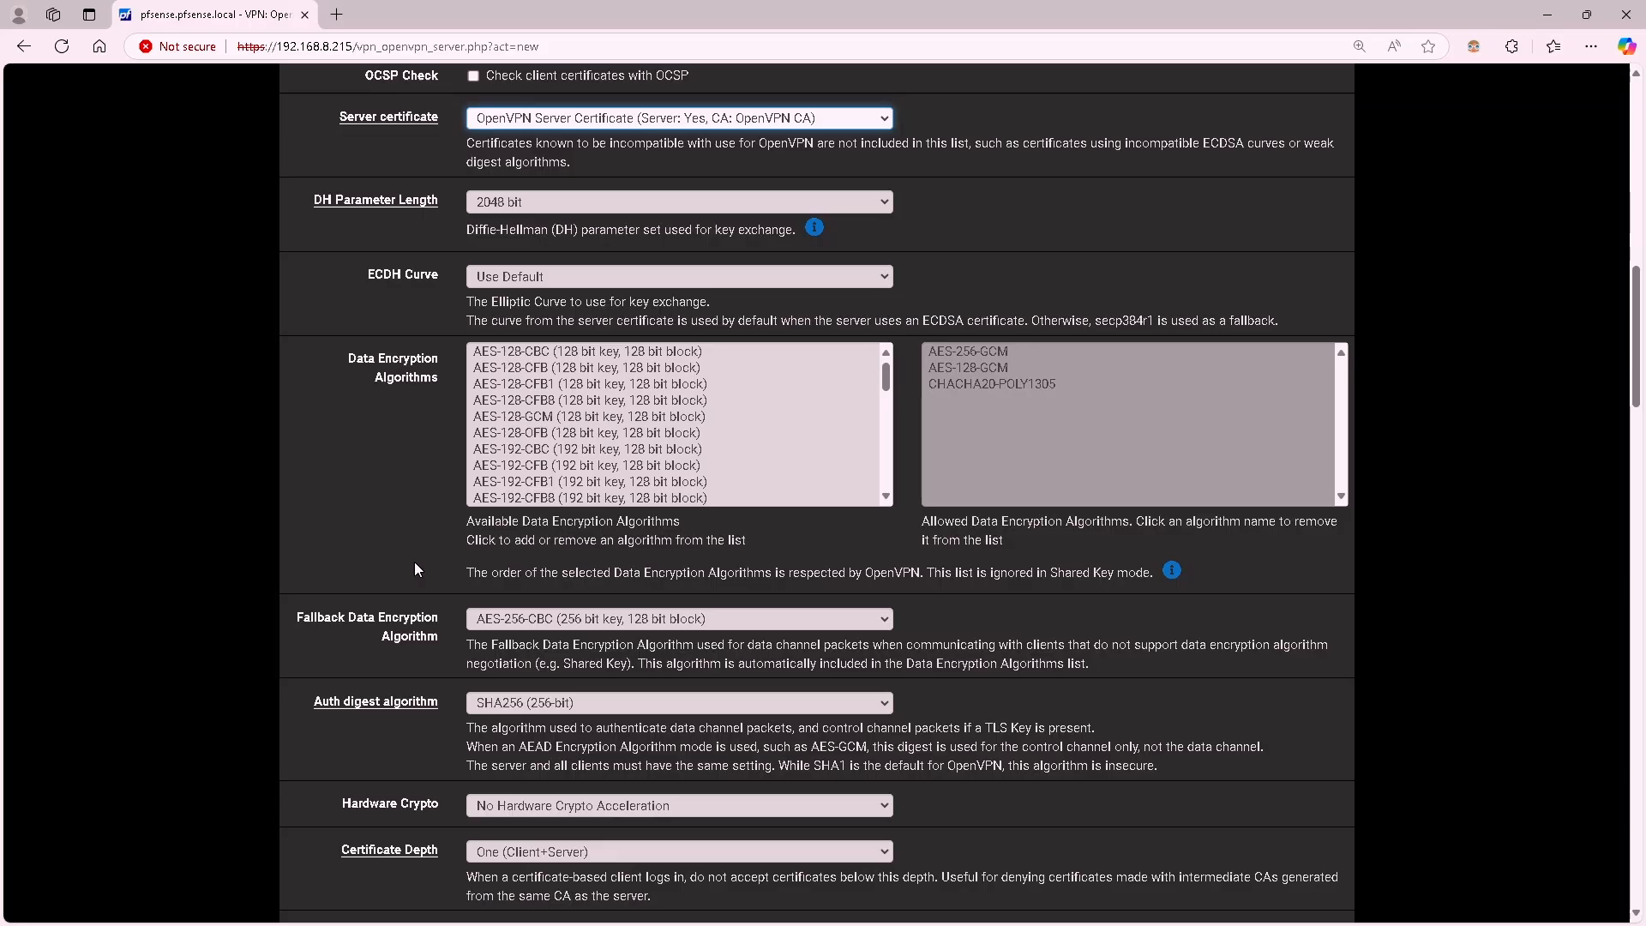
pyautogui.scroll(-1, 415, 570)
pyautogui.scroll(-1, 414, 568)
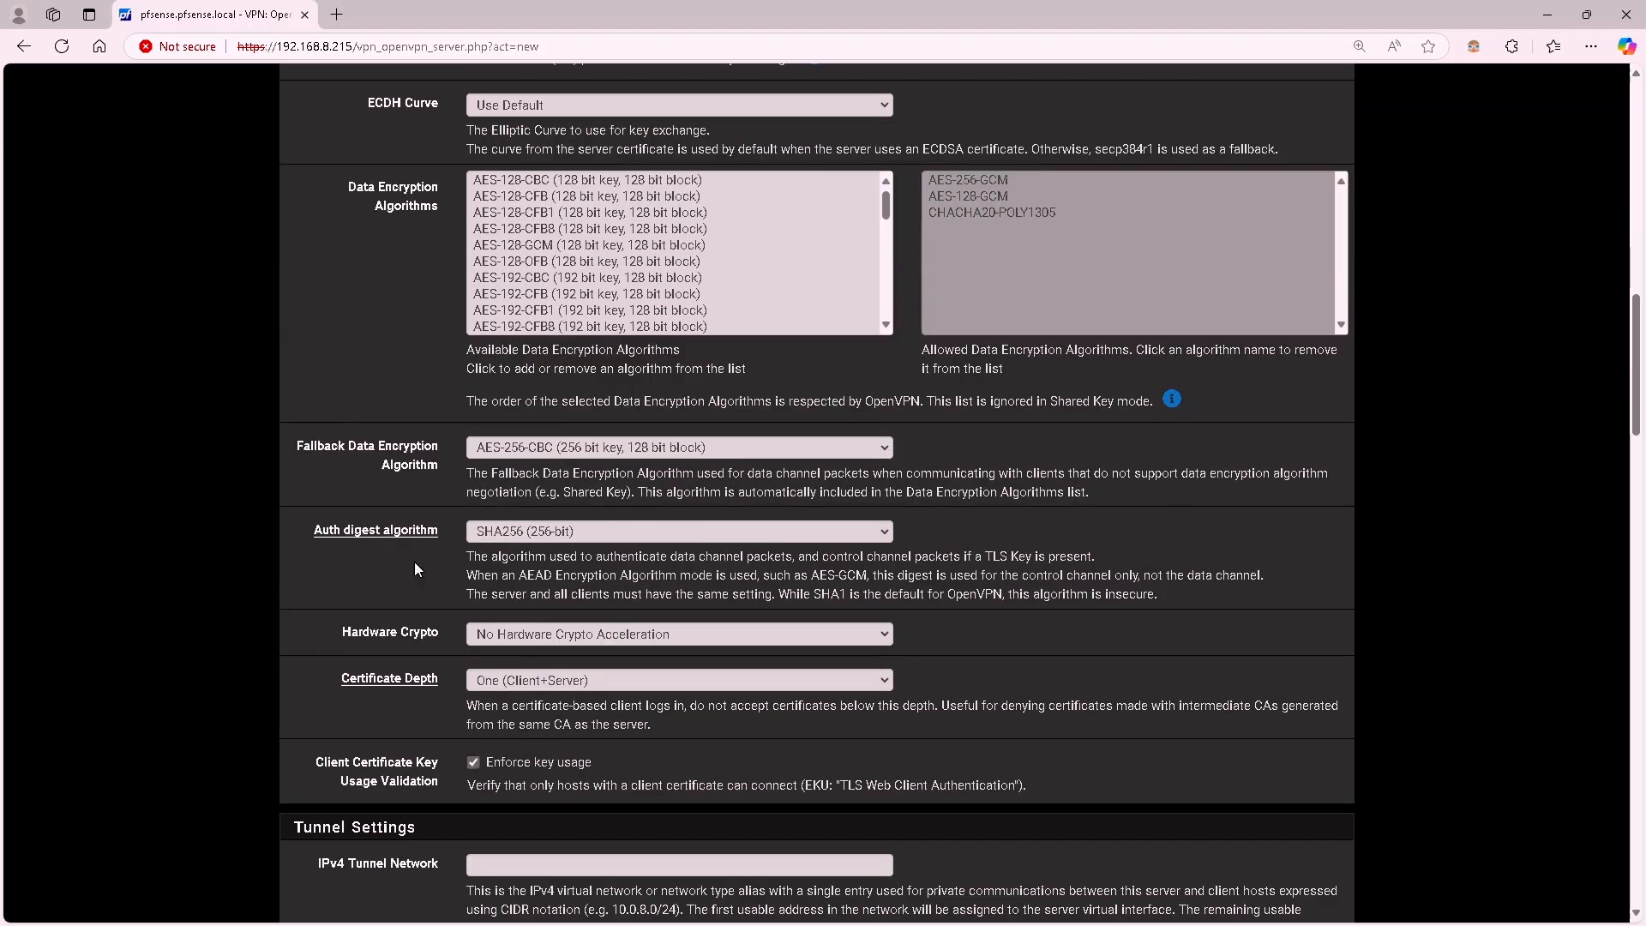
pyautogui.scroll(-3, 414, 562)
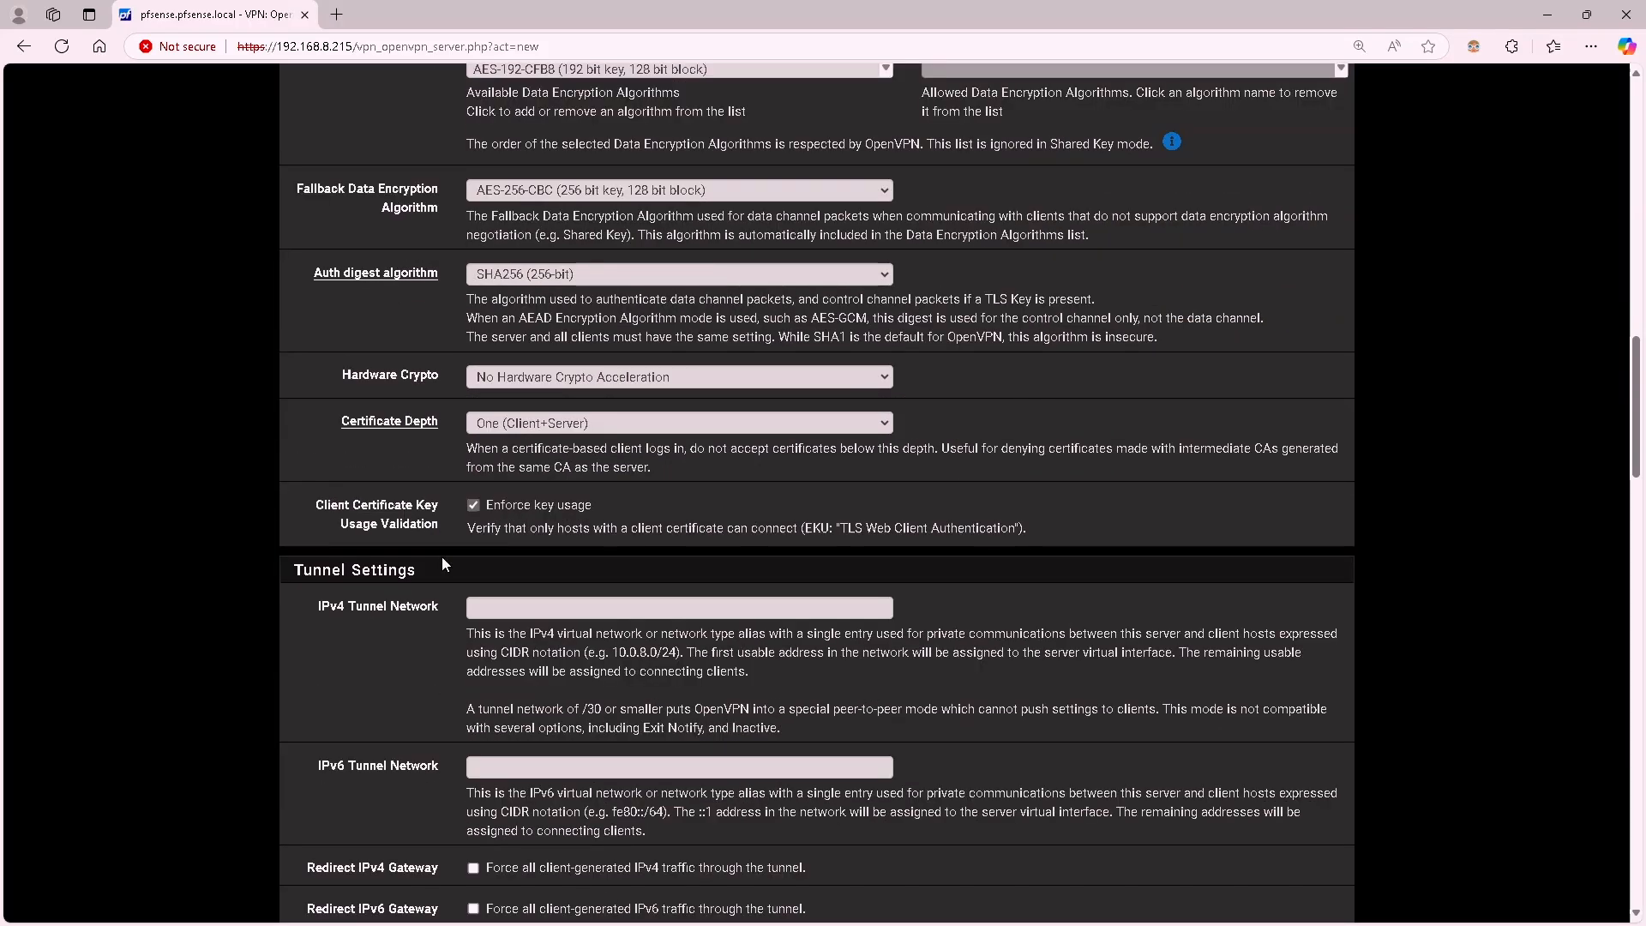
pyautogui.scroll(-1, 443, 563)
# Step: Enter 172.20.0.0/24 as the IPv4 Tunnel Network
pyautogui.click(348, 526)
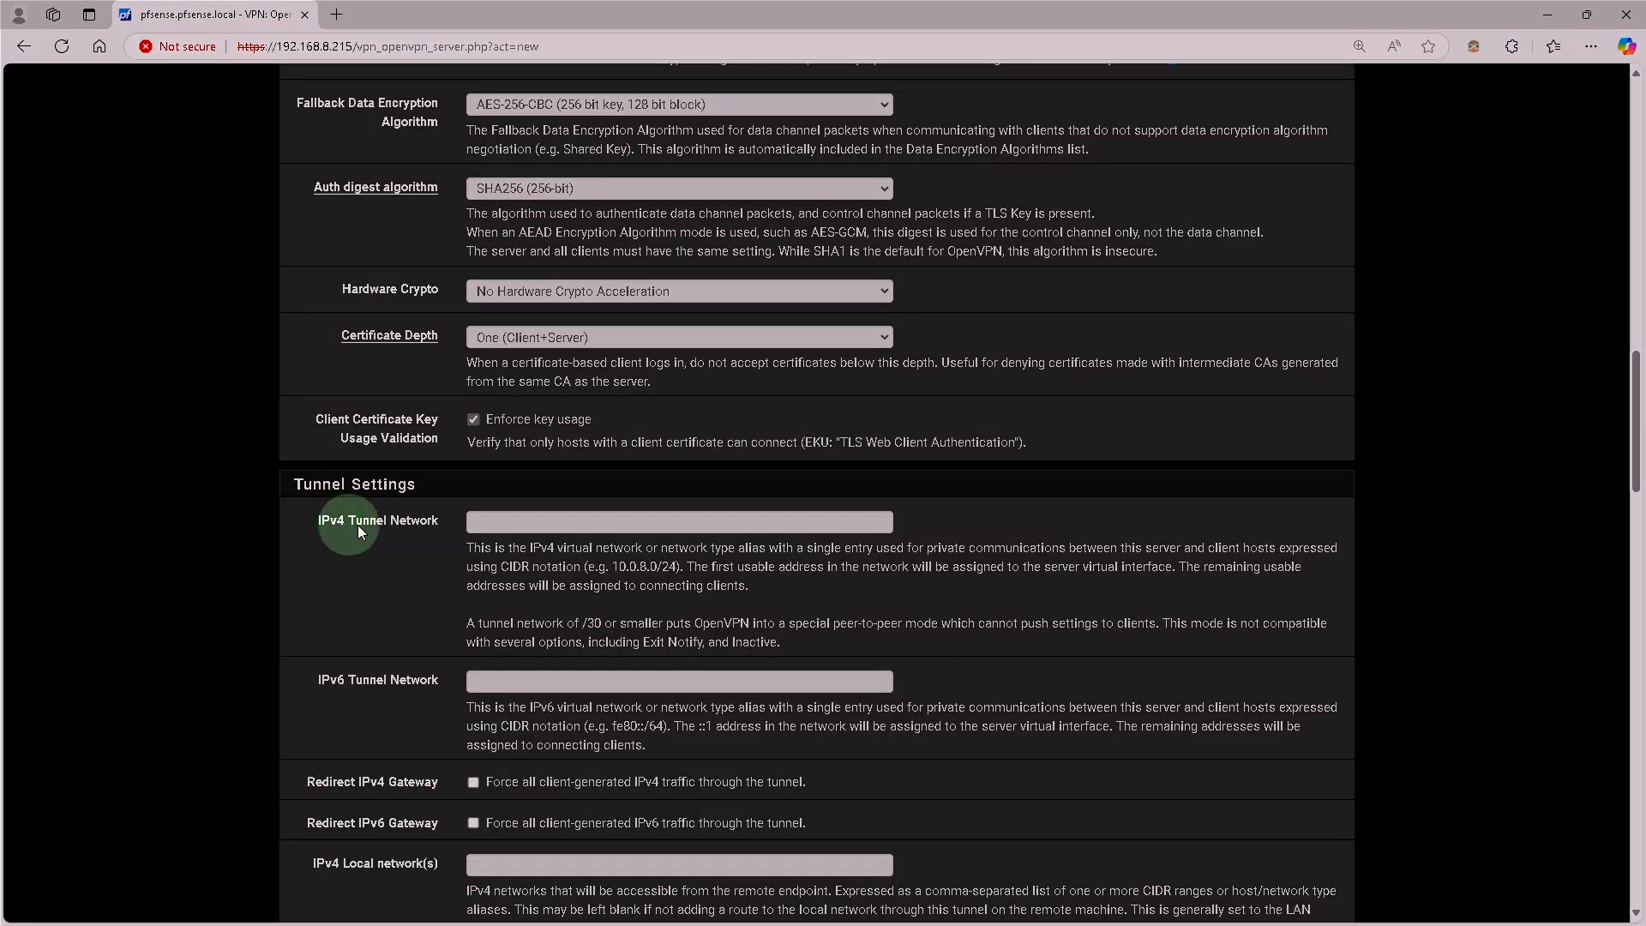
pyautogui.click(510, 523)
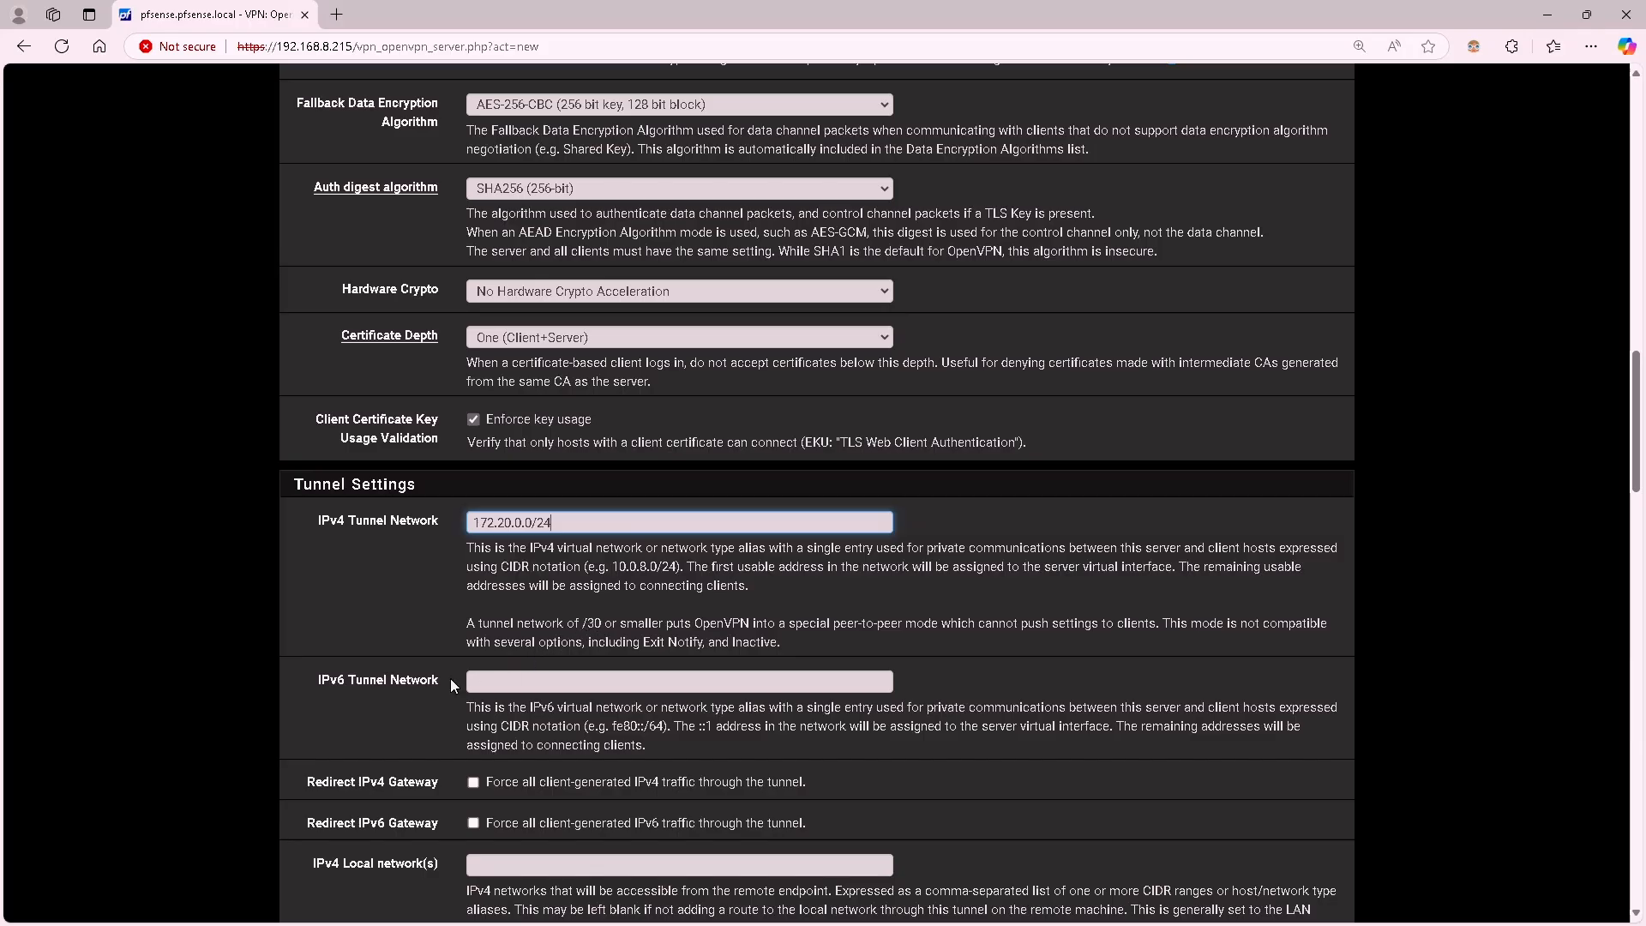
pyautogui.scroll(-2, 404, 677)
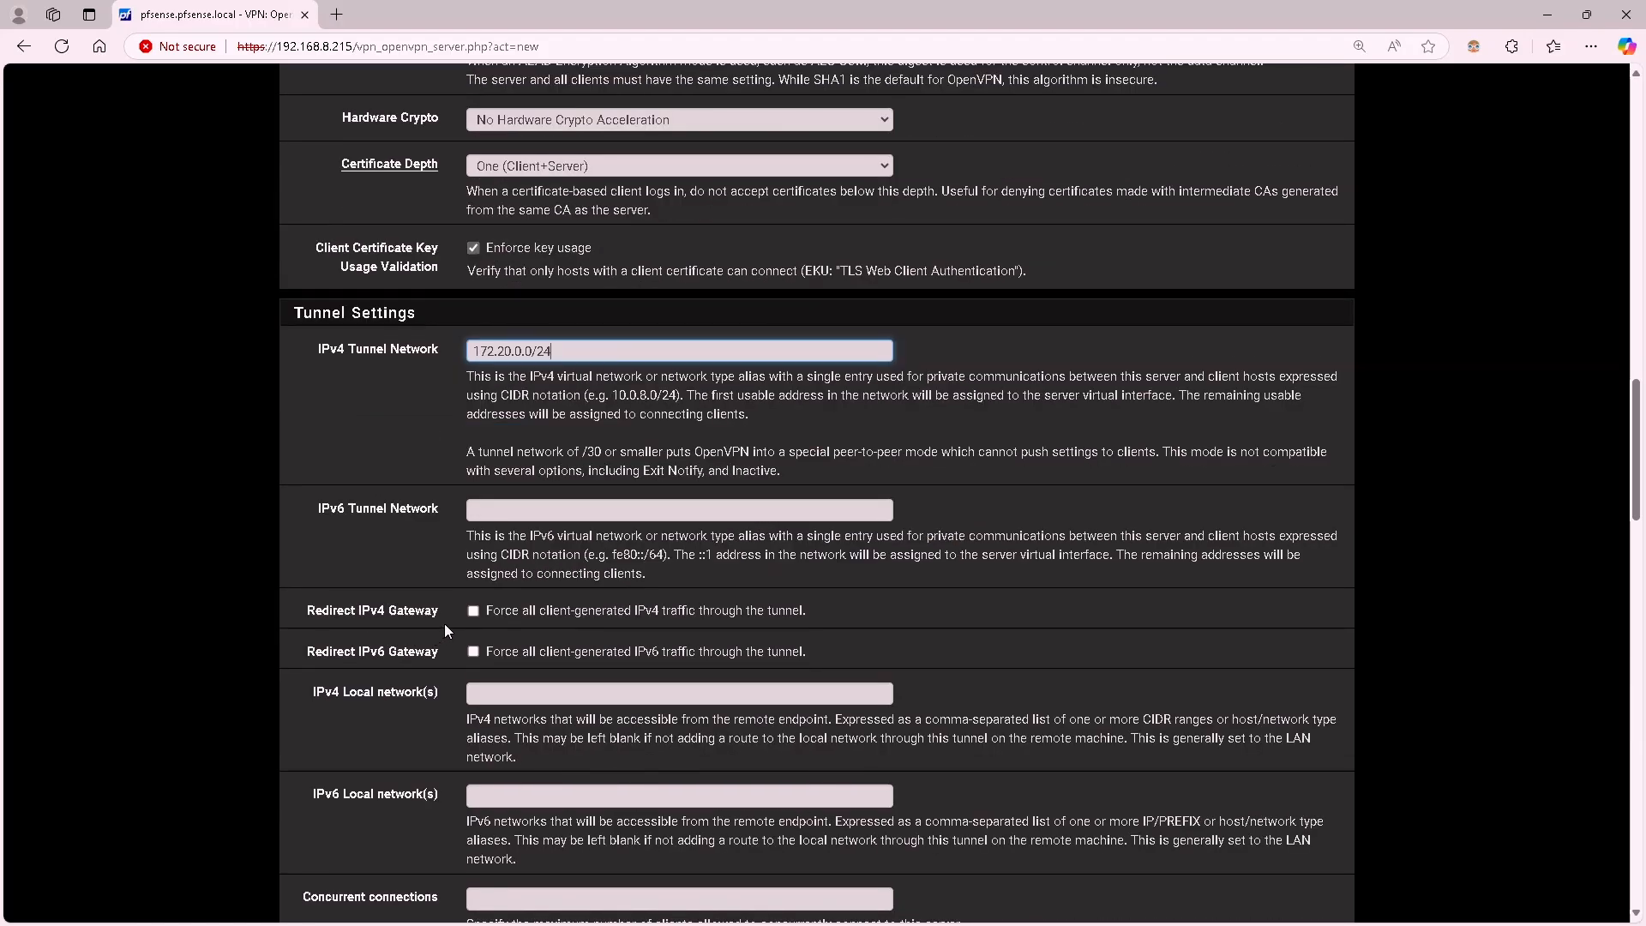
# Step: Toggle Redirect IPv4 Gateway on and back off, leaving it disabled
pyautogui.click(308, 617)
pyautogui.click(474, 614)
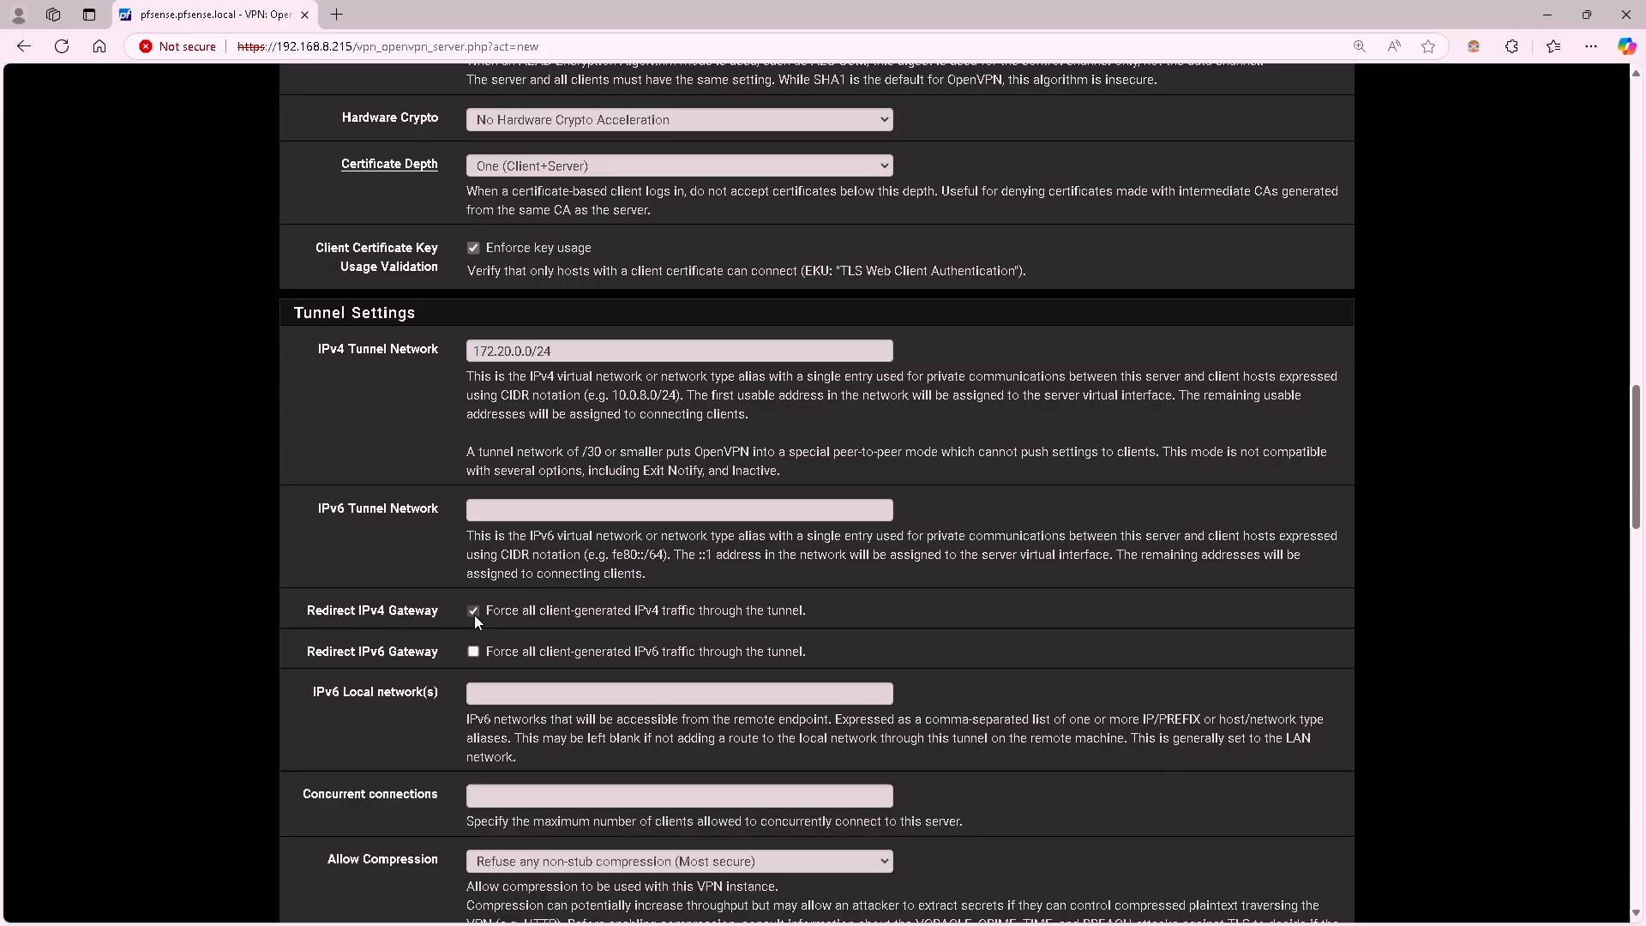
pyautogui.click(474, 614)
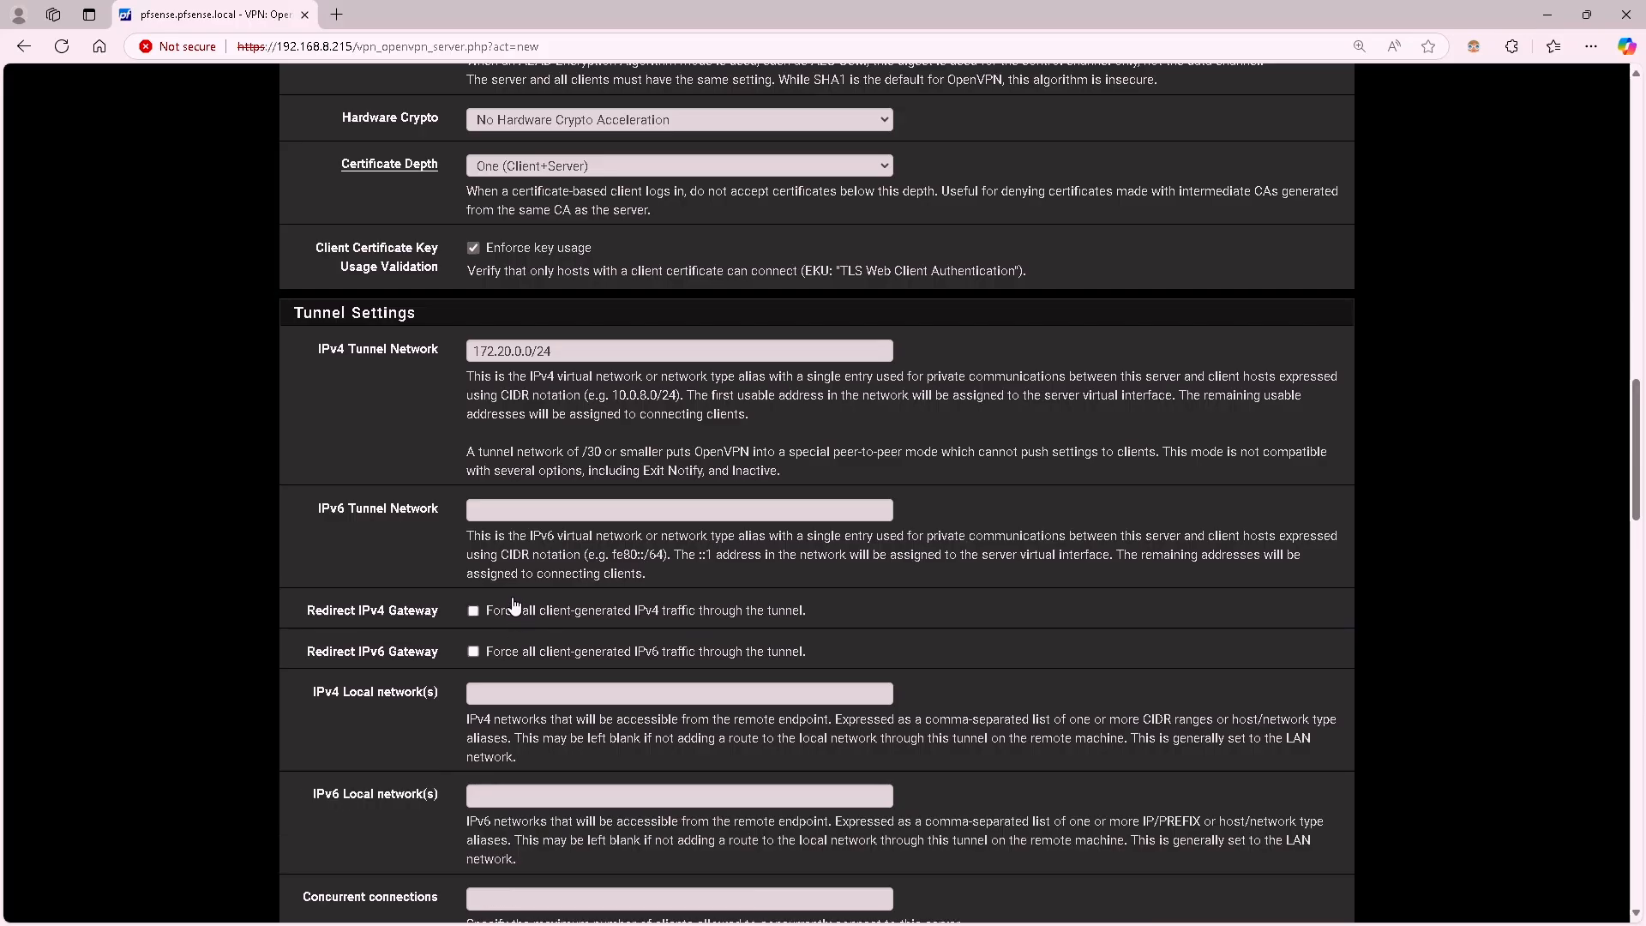
# Step: Select the IPv4 Local network(s) field and bring the draw.io network diagram forward
pyautogui.scroll(-1, 514, 600)
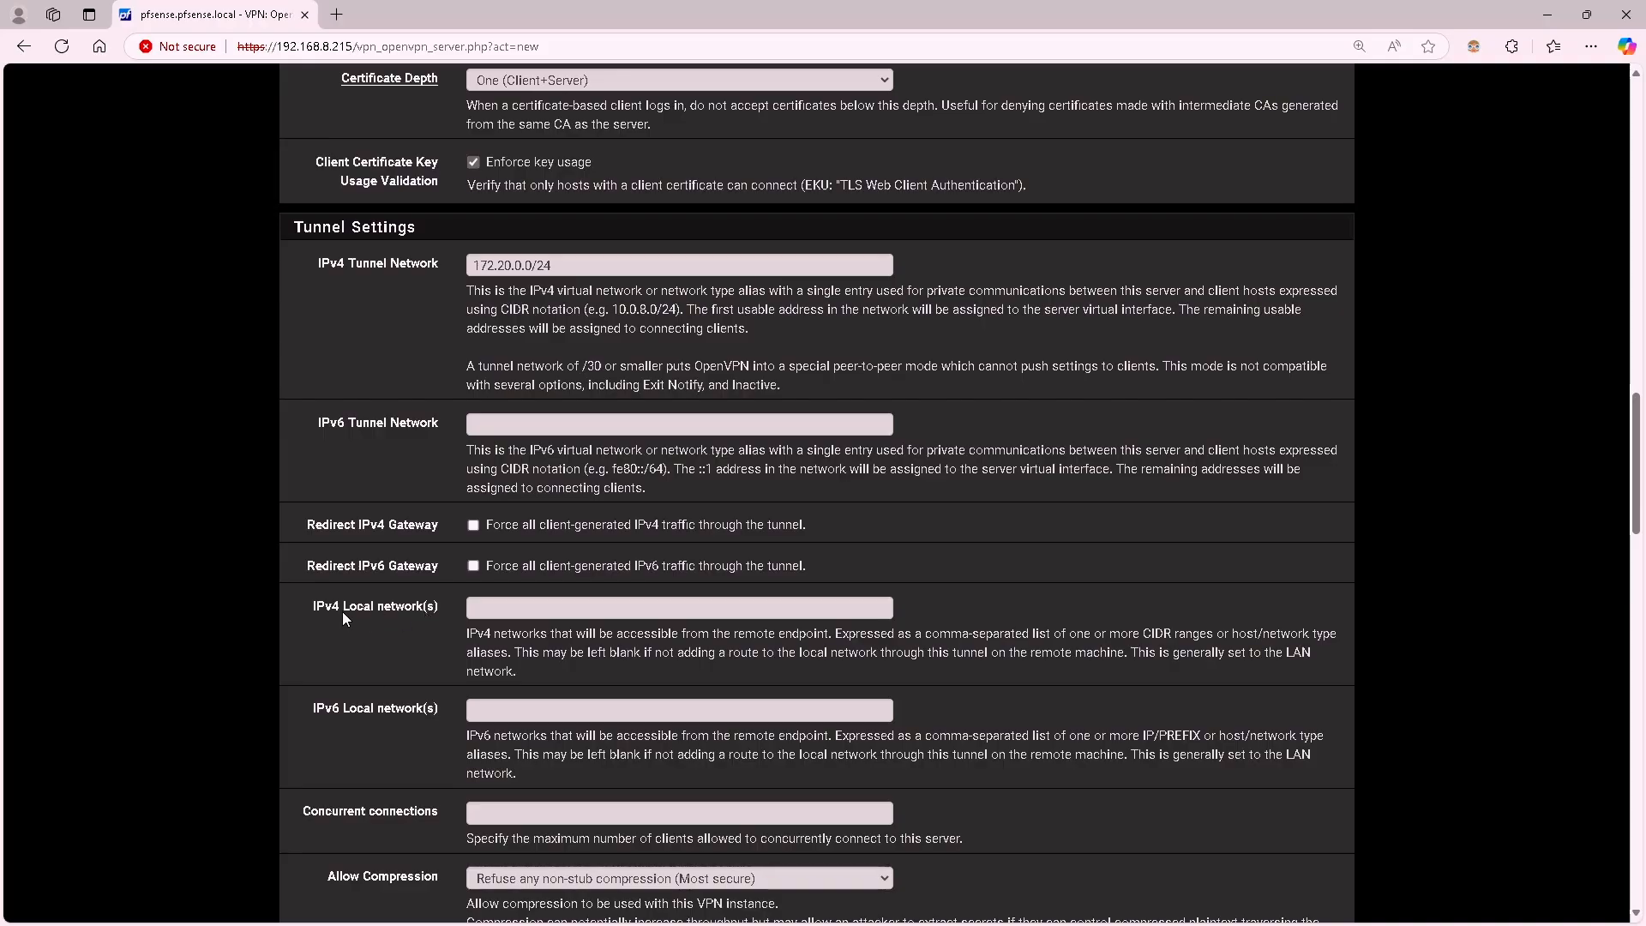
pyautogui.click(308, 619)
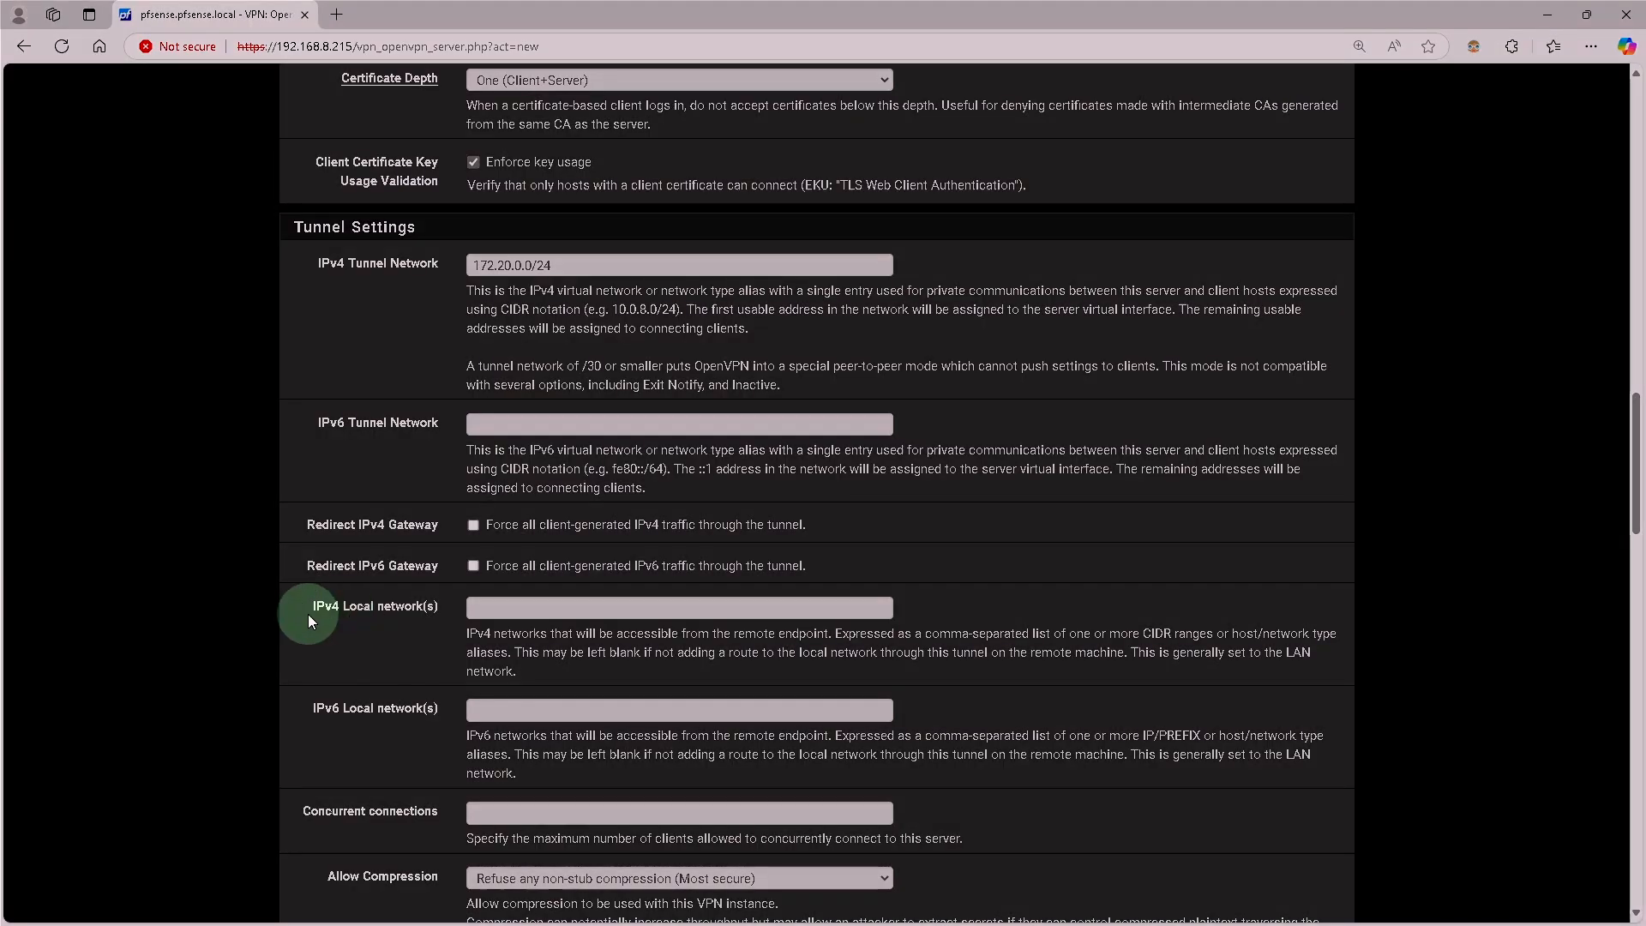
pyautogui.click(518, 609)
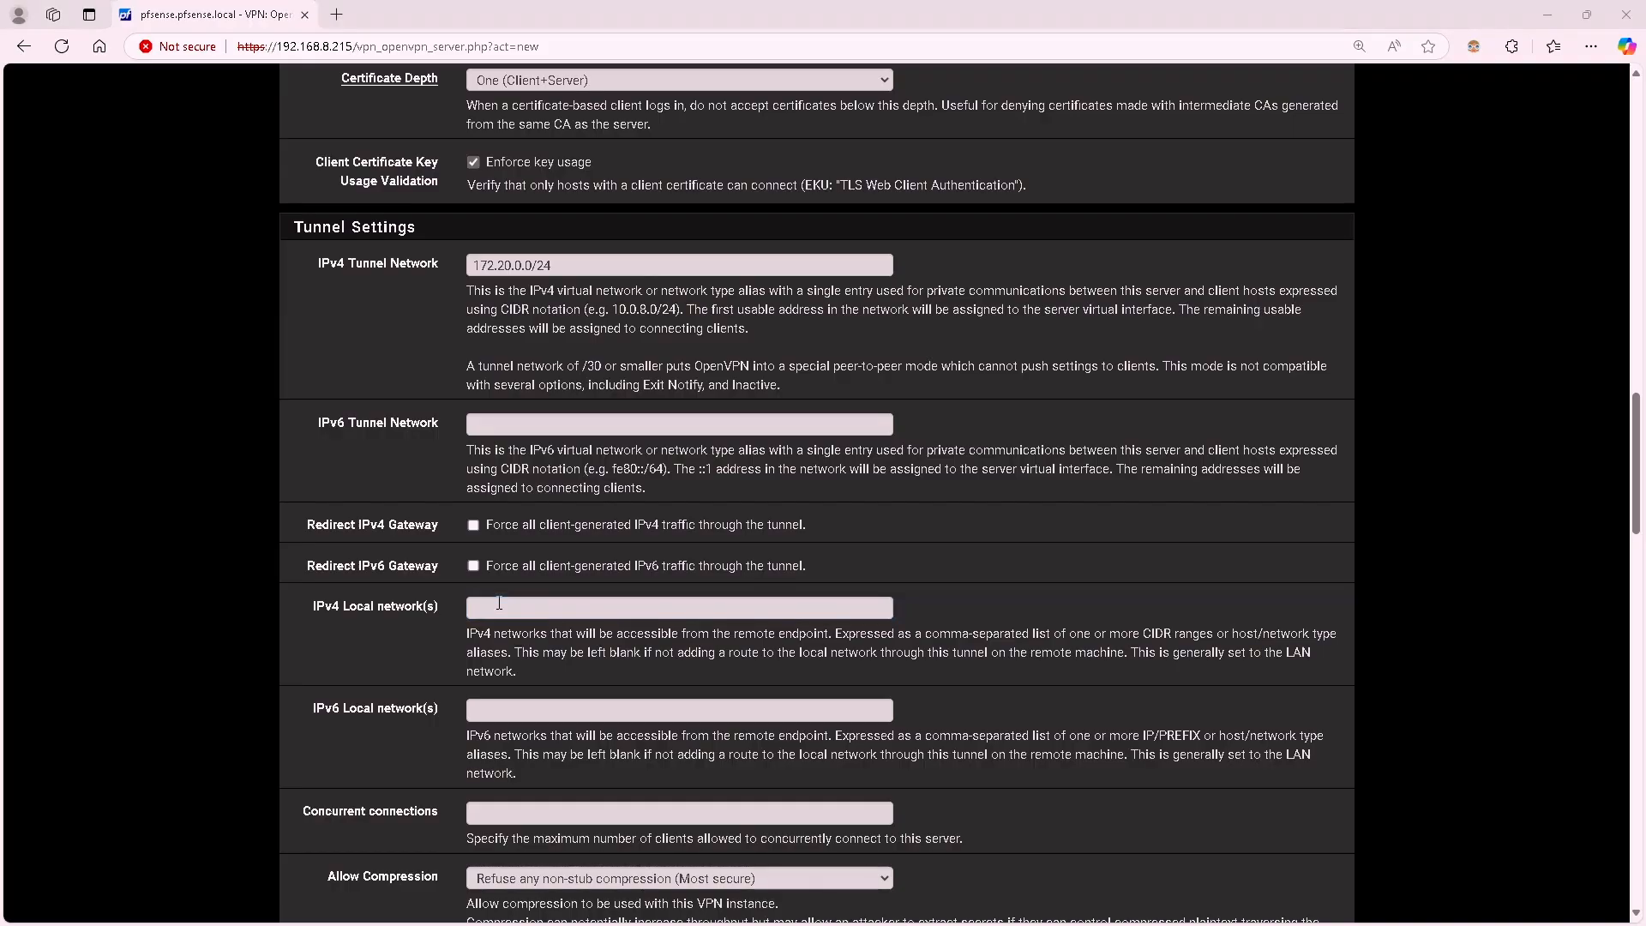
pyautogui.hotkey('alt', 'Tab')
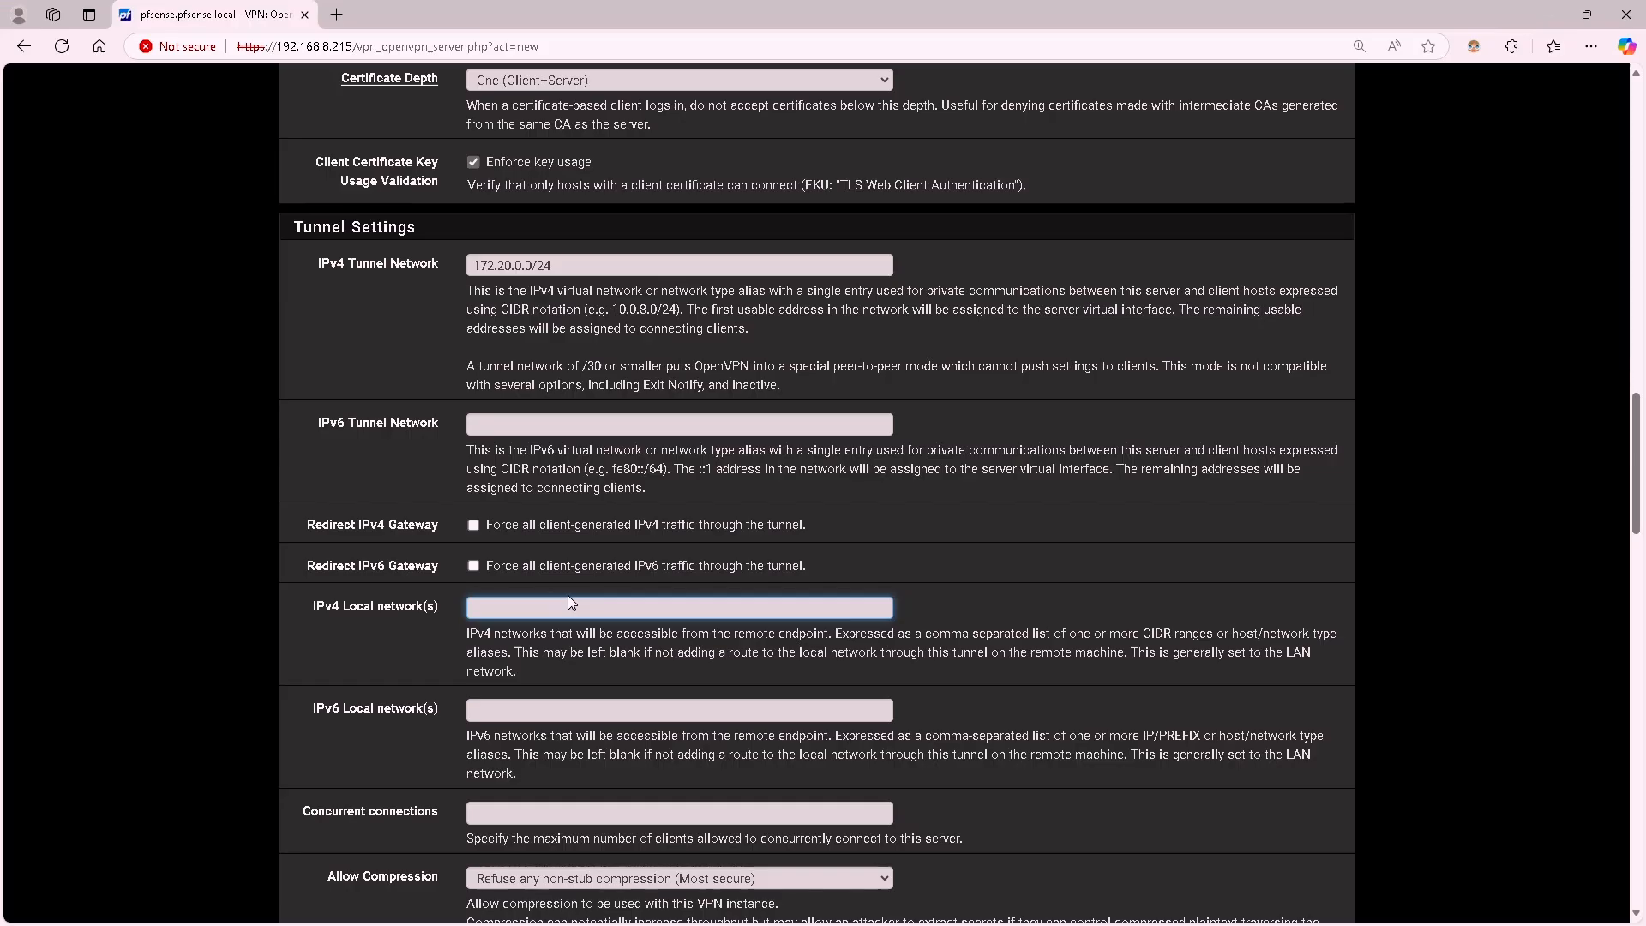
# Step: Enter 192.168.1.0/24,192.168.10.100/32 as the IPv4 Local network(s)
pyautogui.write('192.168.1.0/24,192.168.10.100/32')
pyautogui.scroll(-1, 445, 609)
pyautogui.scroll(-1, 445, 609)
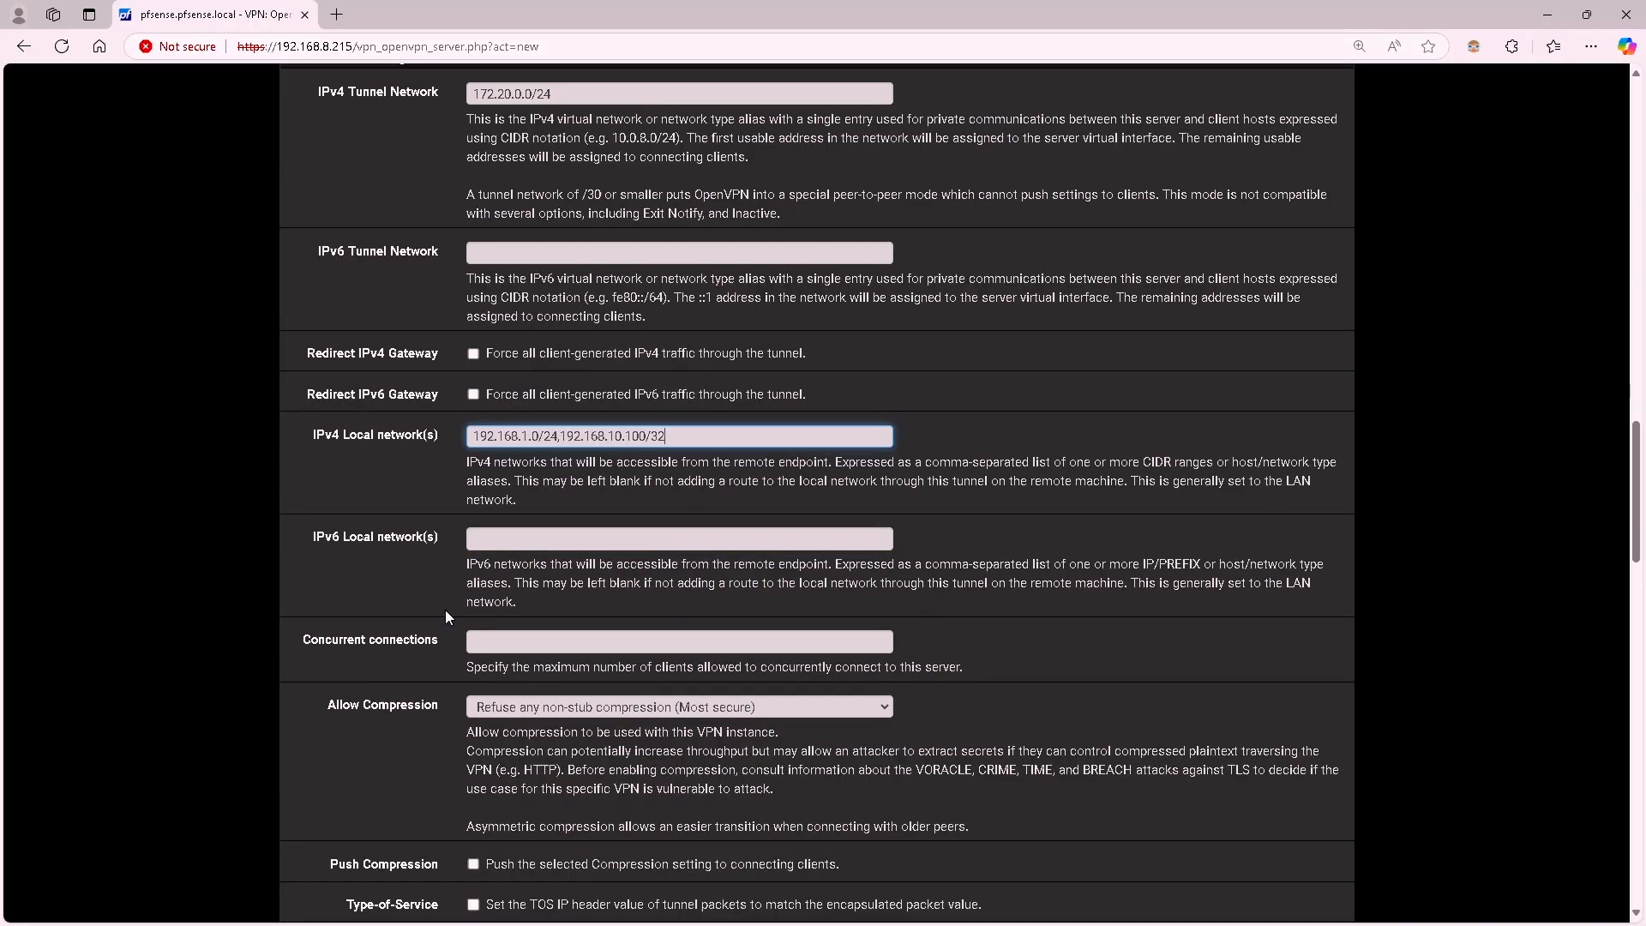
pyautogui.scroll(-1, 445, 610)
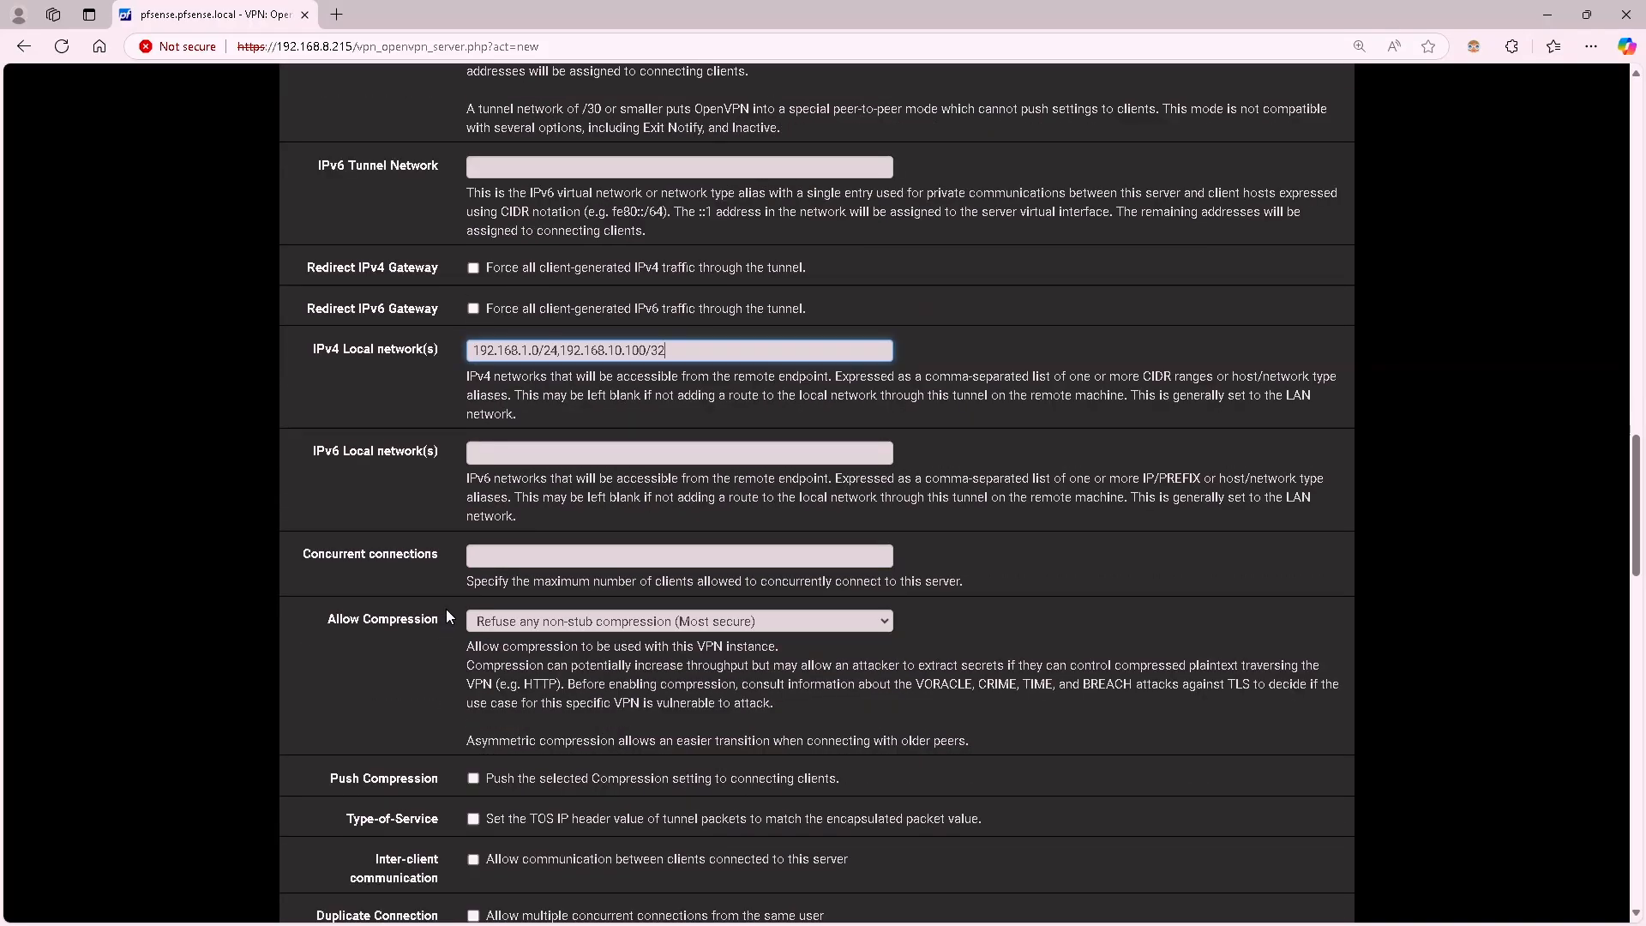
pyautogui.scroll(-1, 445, 610)
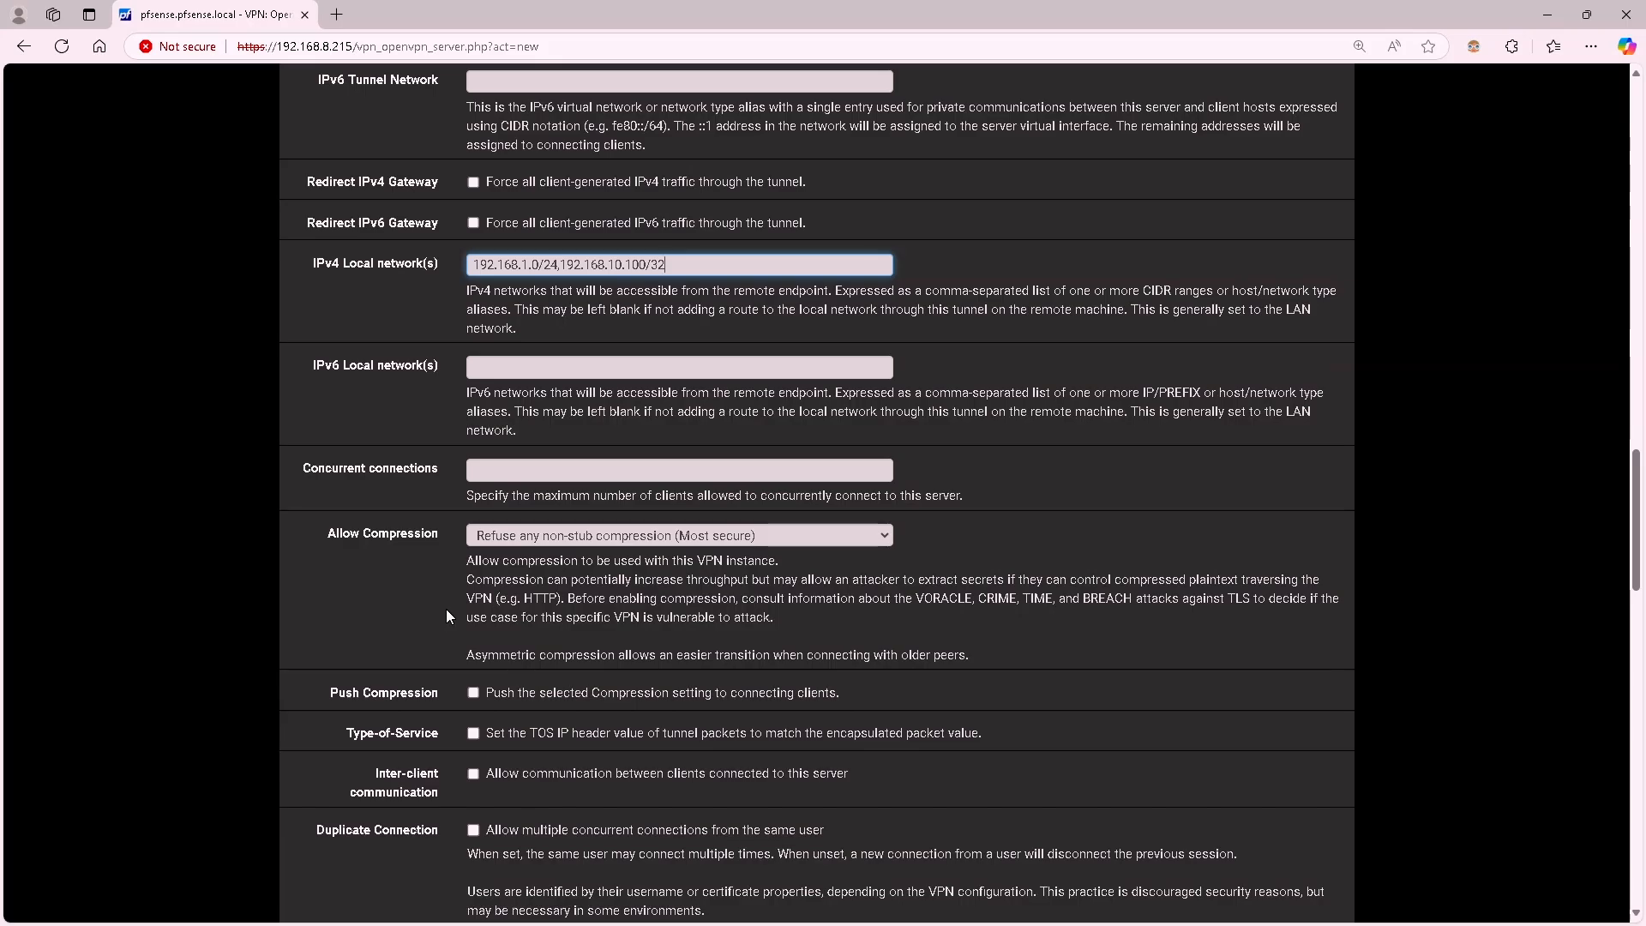
pyautogui.scroll(-2, 446, 608)
pyautogui.scroll(-3, 446, 609)
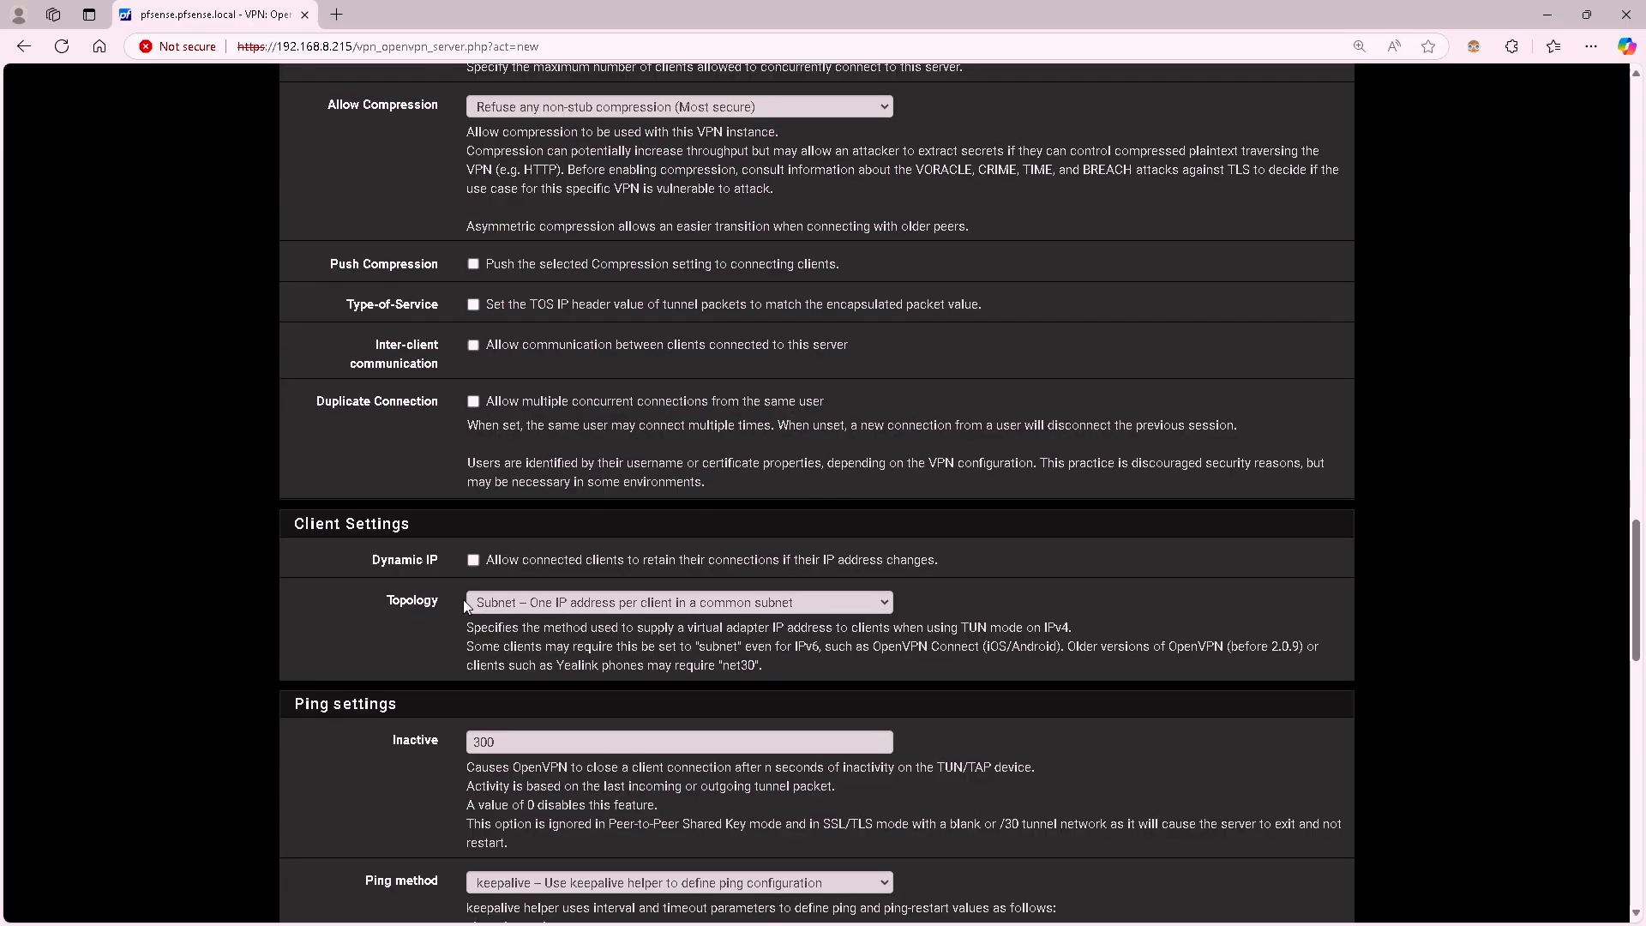
# Step: Enable Dynamic IP under Client Settings
pyautogui.click(403, 563)
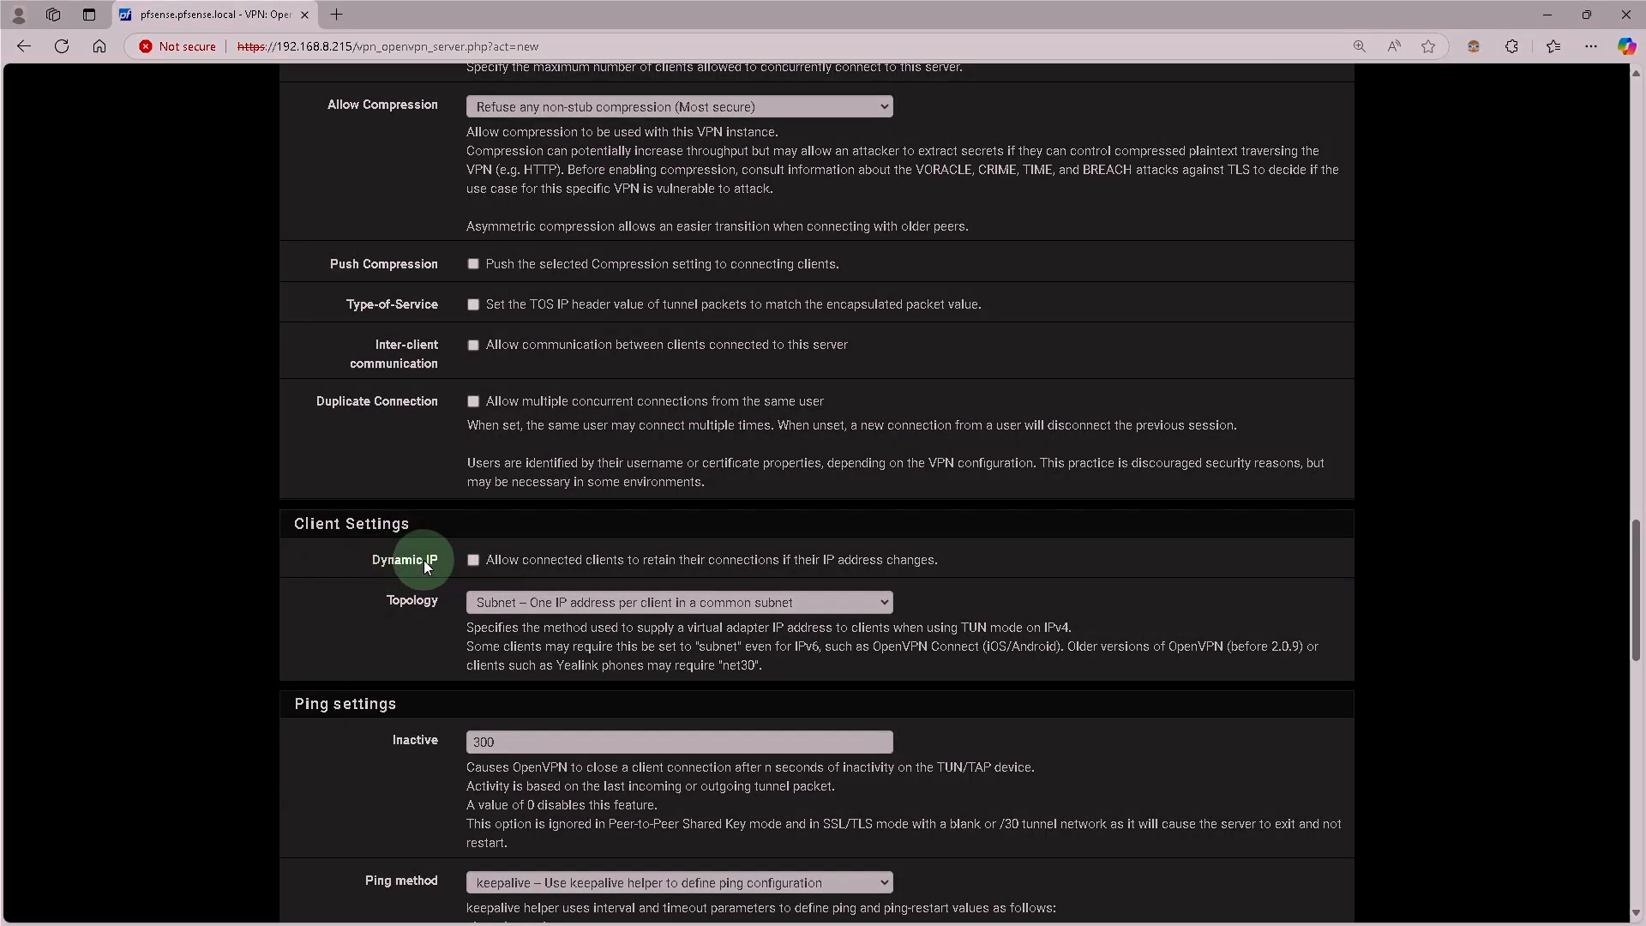
pyautogui.click(473, 561)
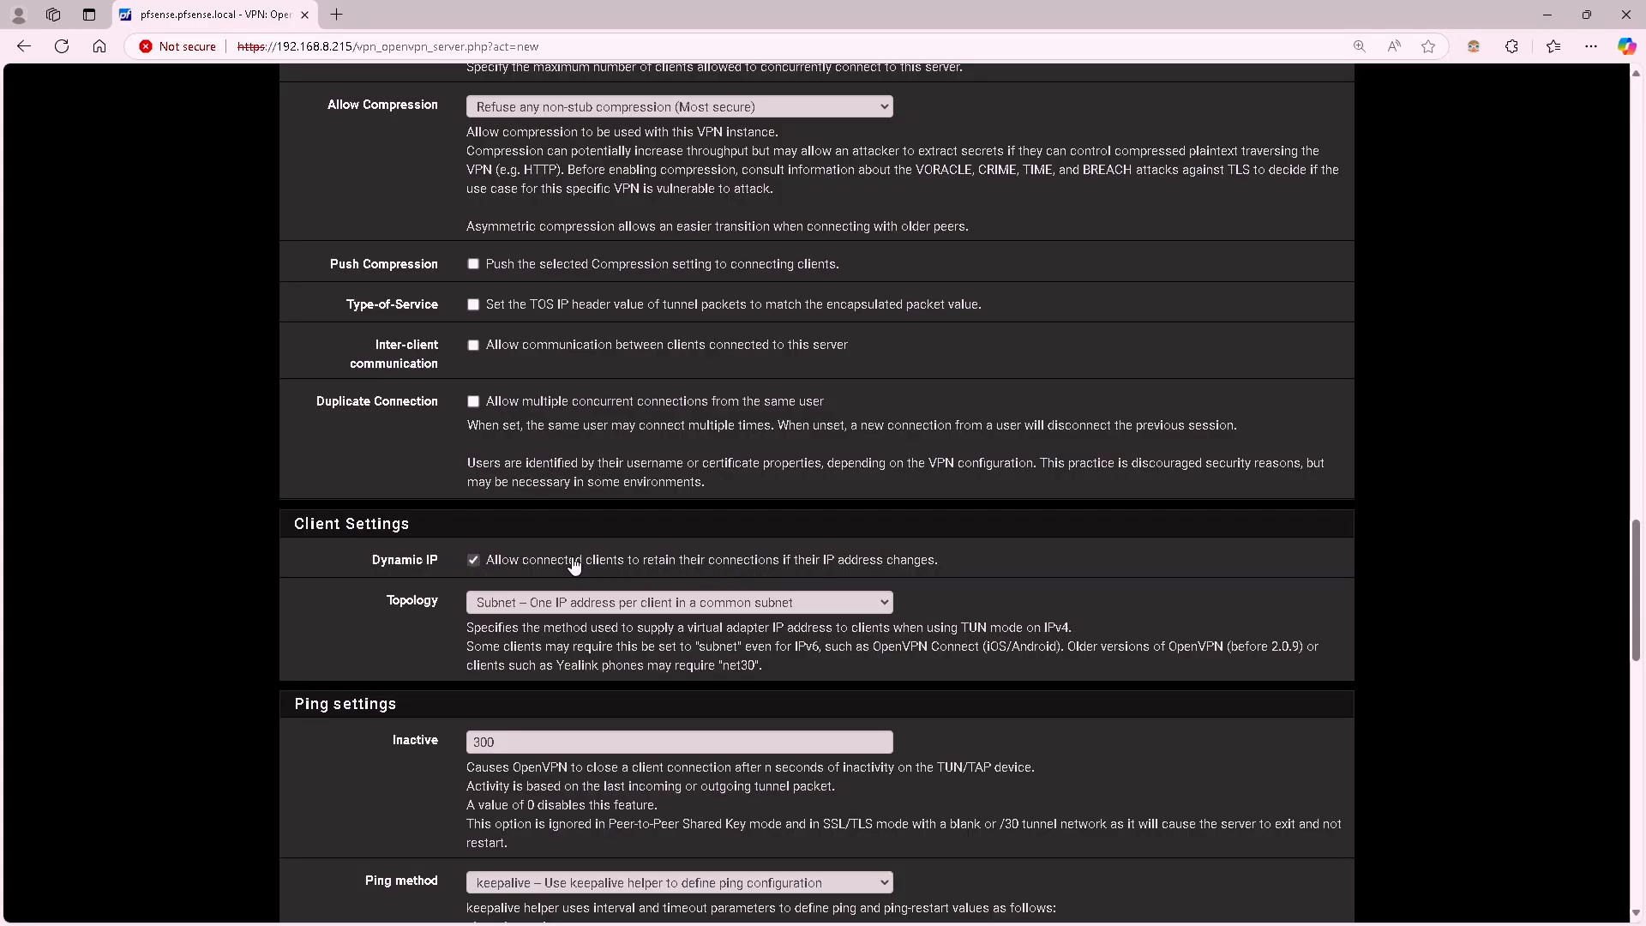
pyautogui.scroll(-2, 435, 606)
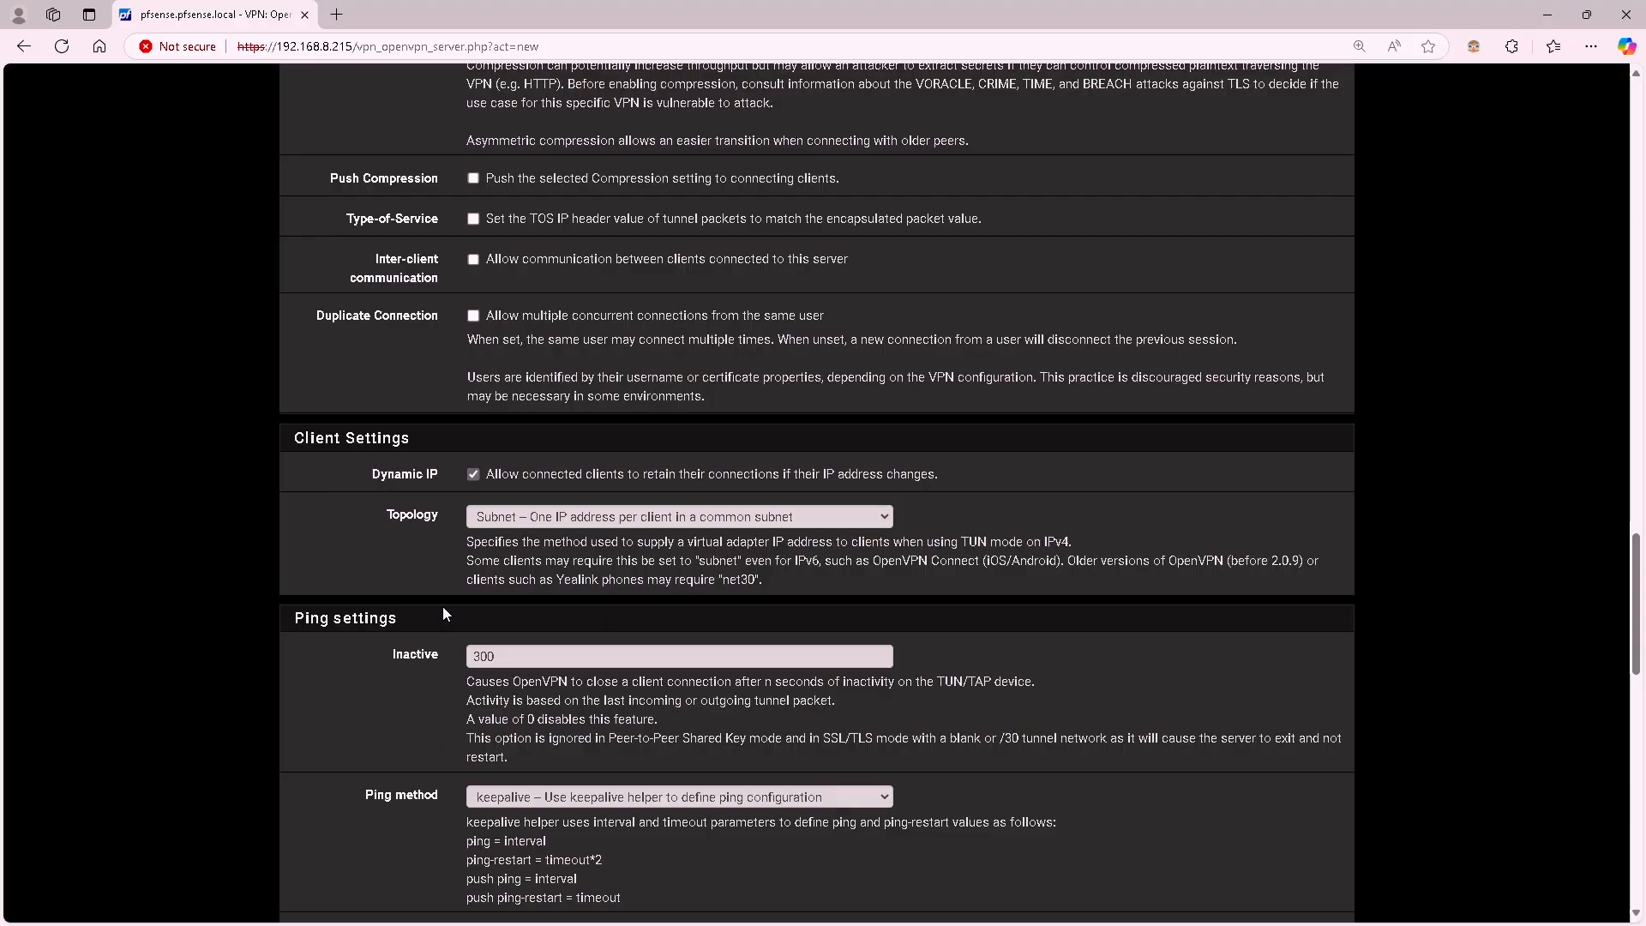
pyautogui.scroll(-3, 423, 611)
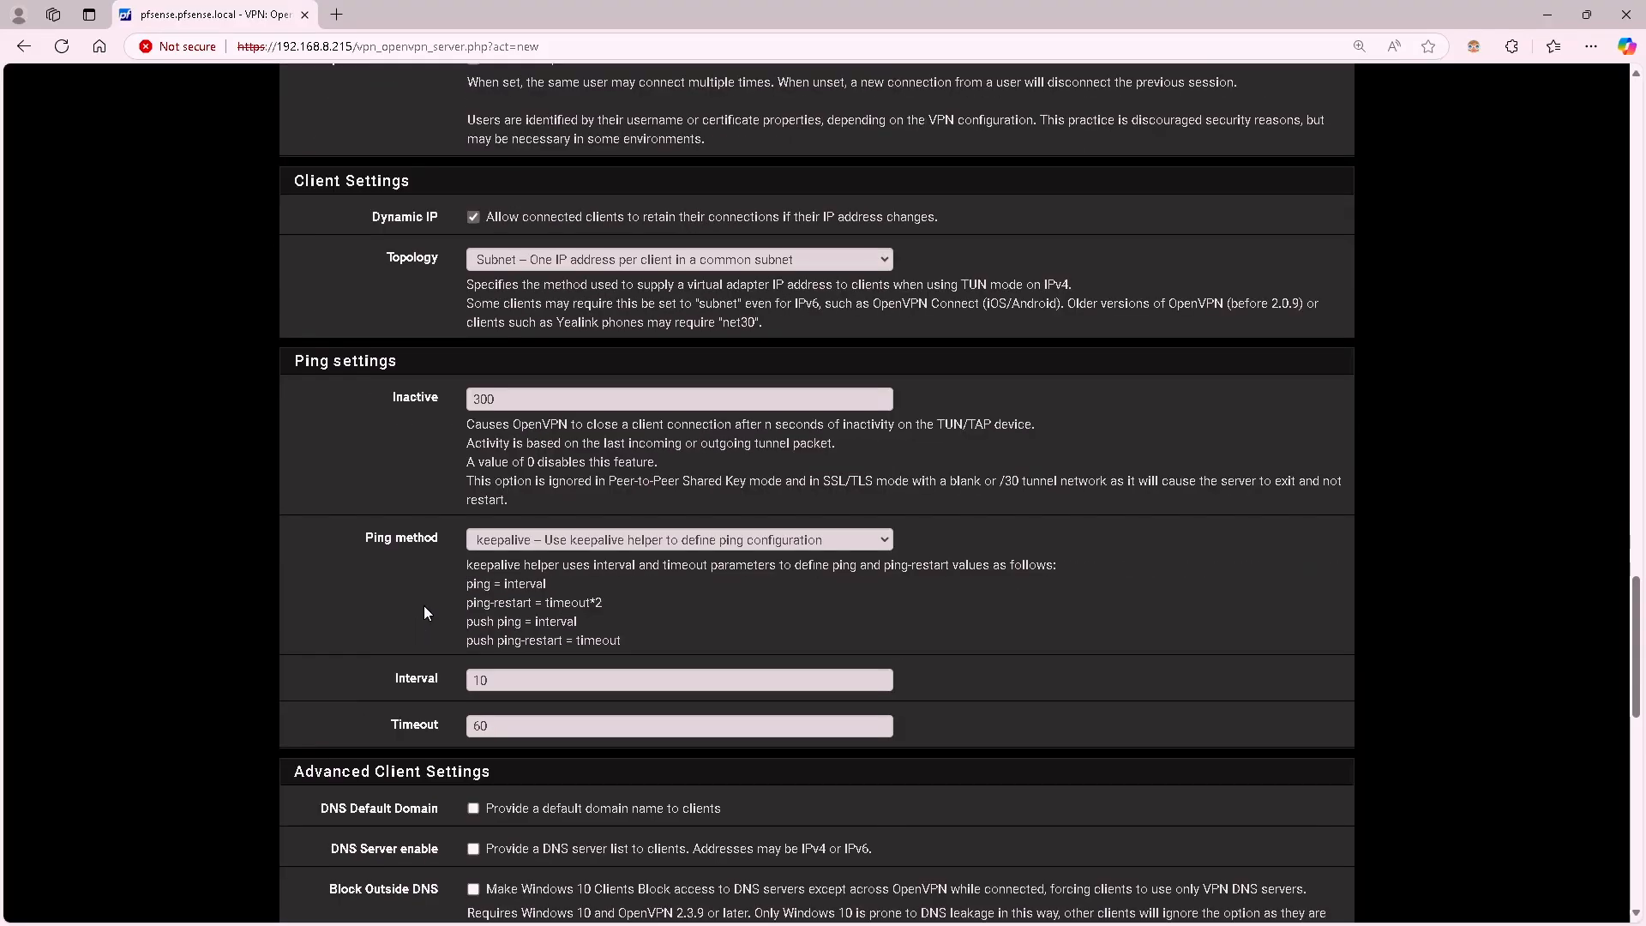
pyautogui.scroll(-3, 423, 605)
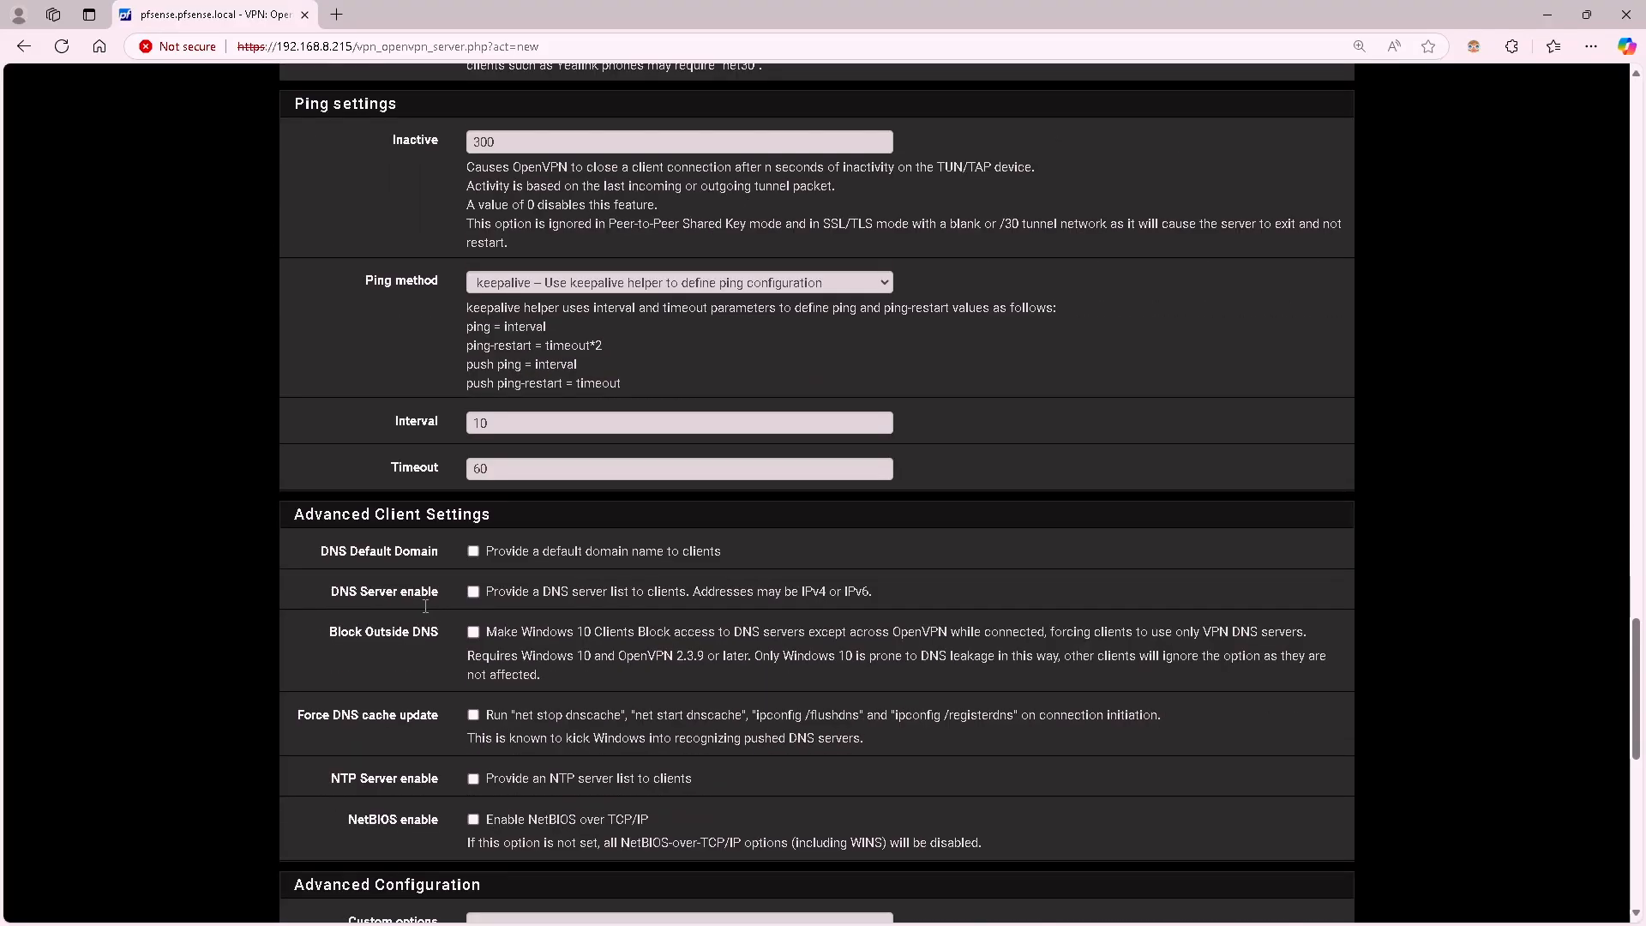
pyautogui.scroll(-1, 582, 657)
pyautogui.scroll(-1, 582, 656)
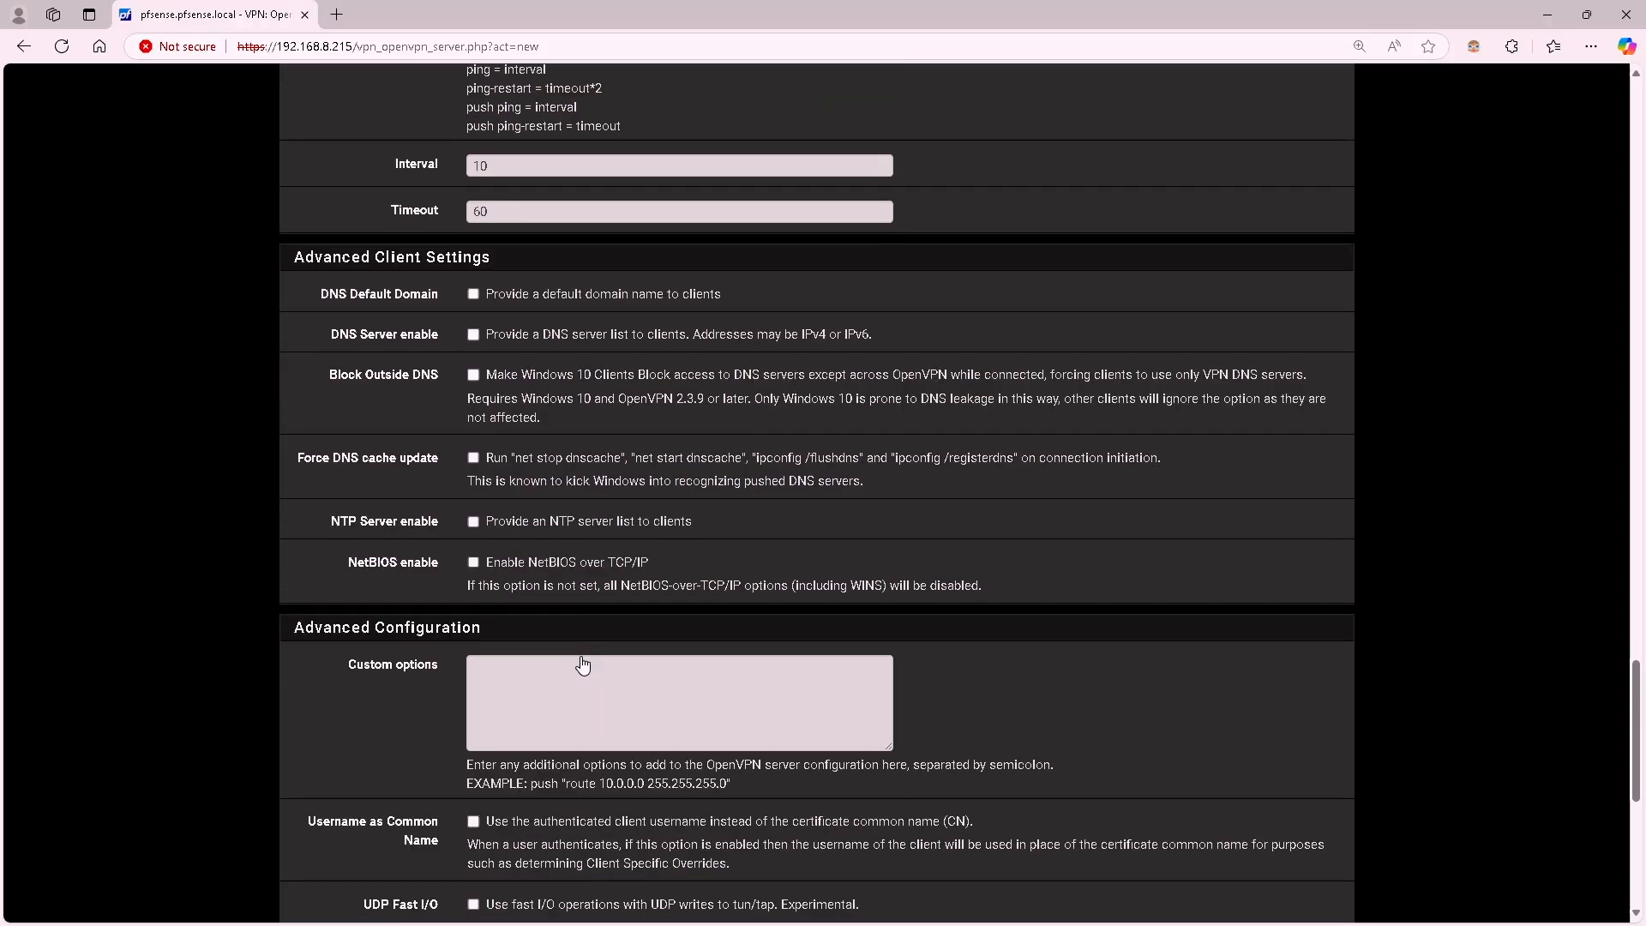
pyautogui.scroll(-1, 582, 657)
pyautogui.scroll(-1, 582, 656)
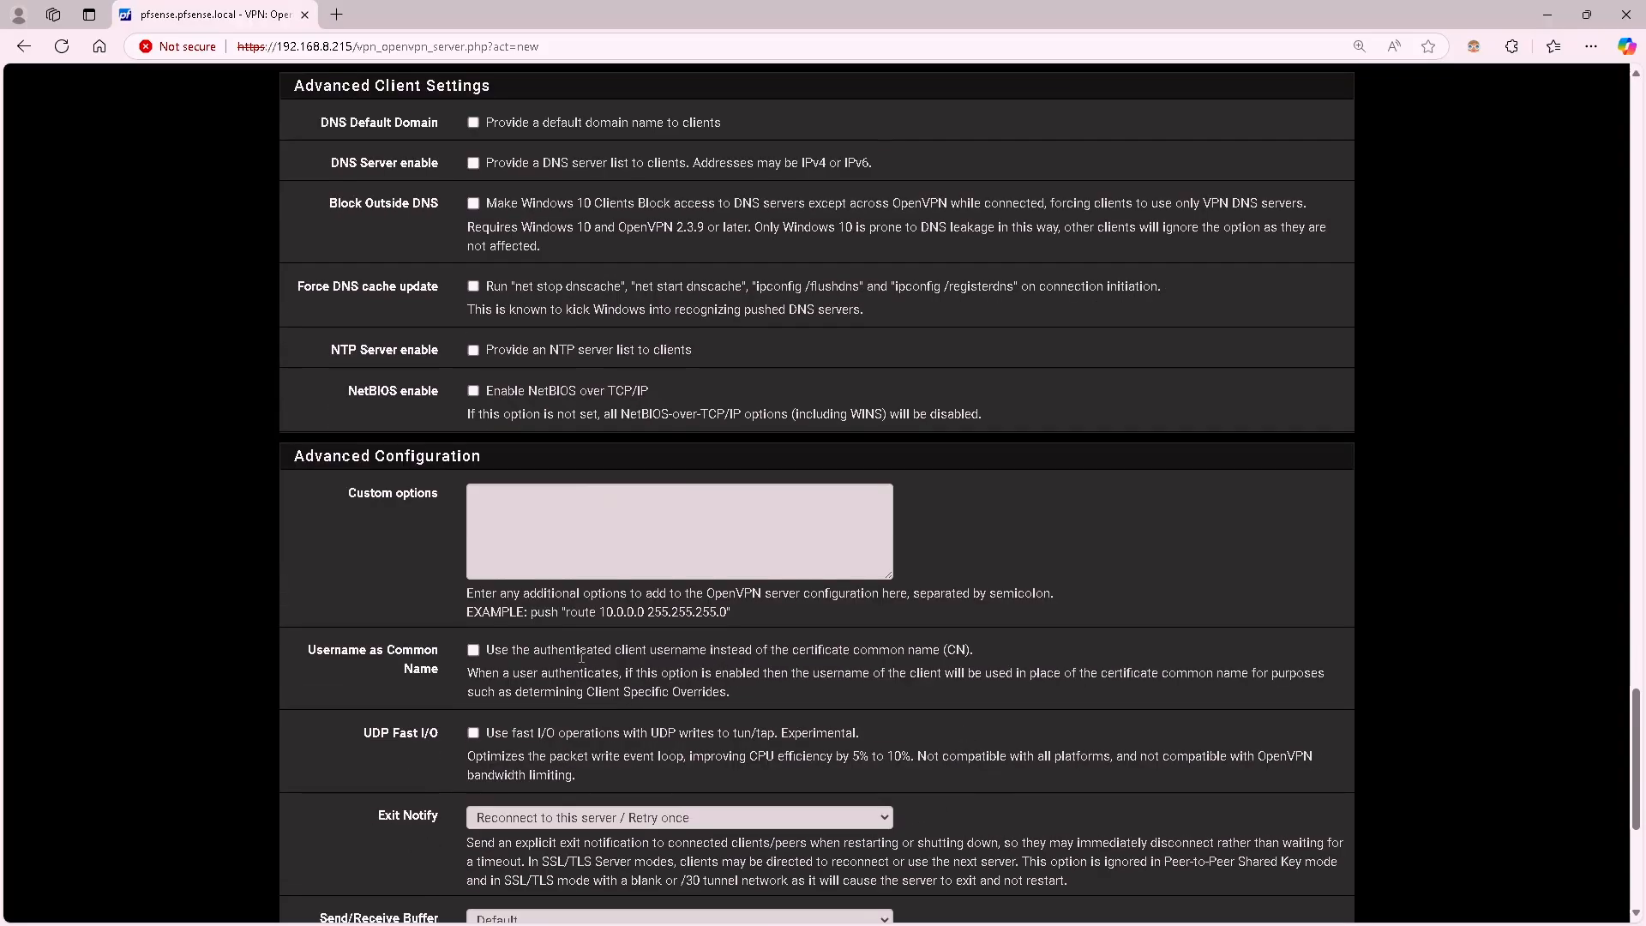
# Step: Enable using the authenticated username as the common name
pyautogui.click(318, 650)
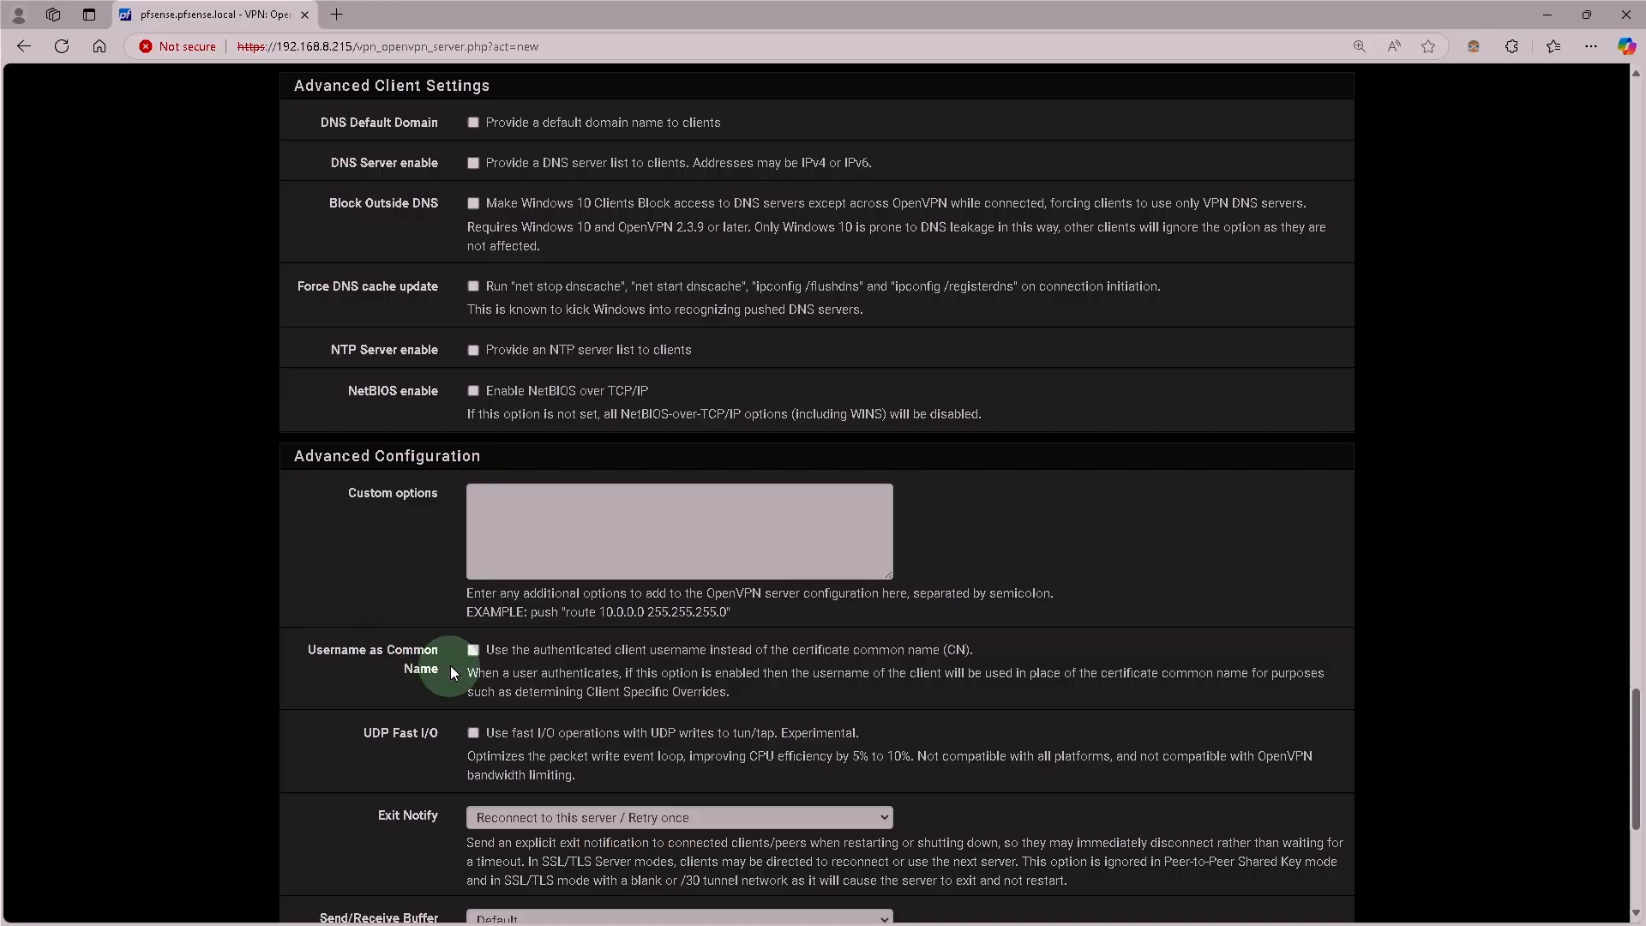
pyautogui.click(474, 651)
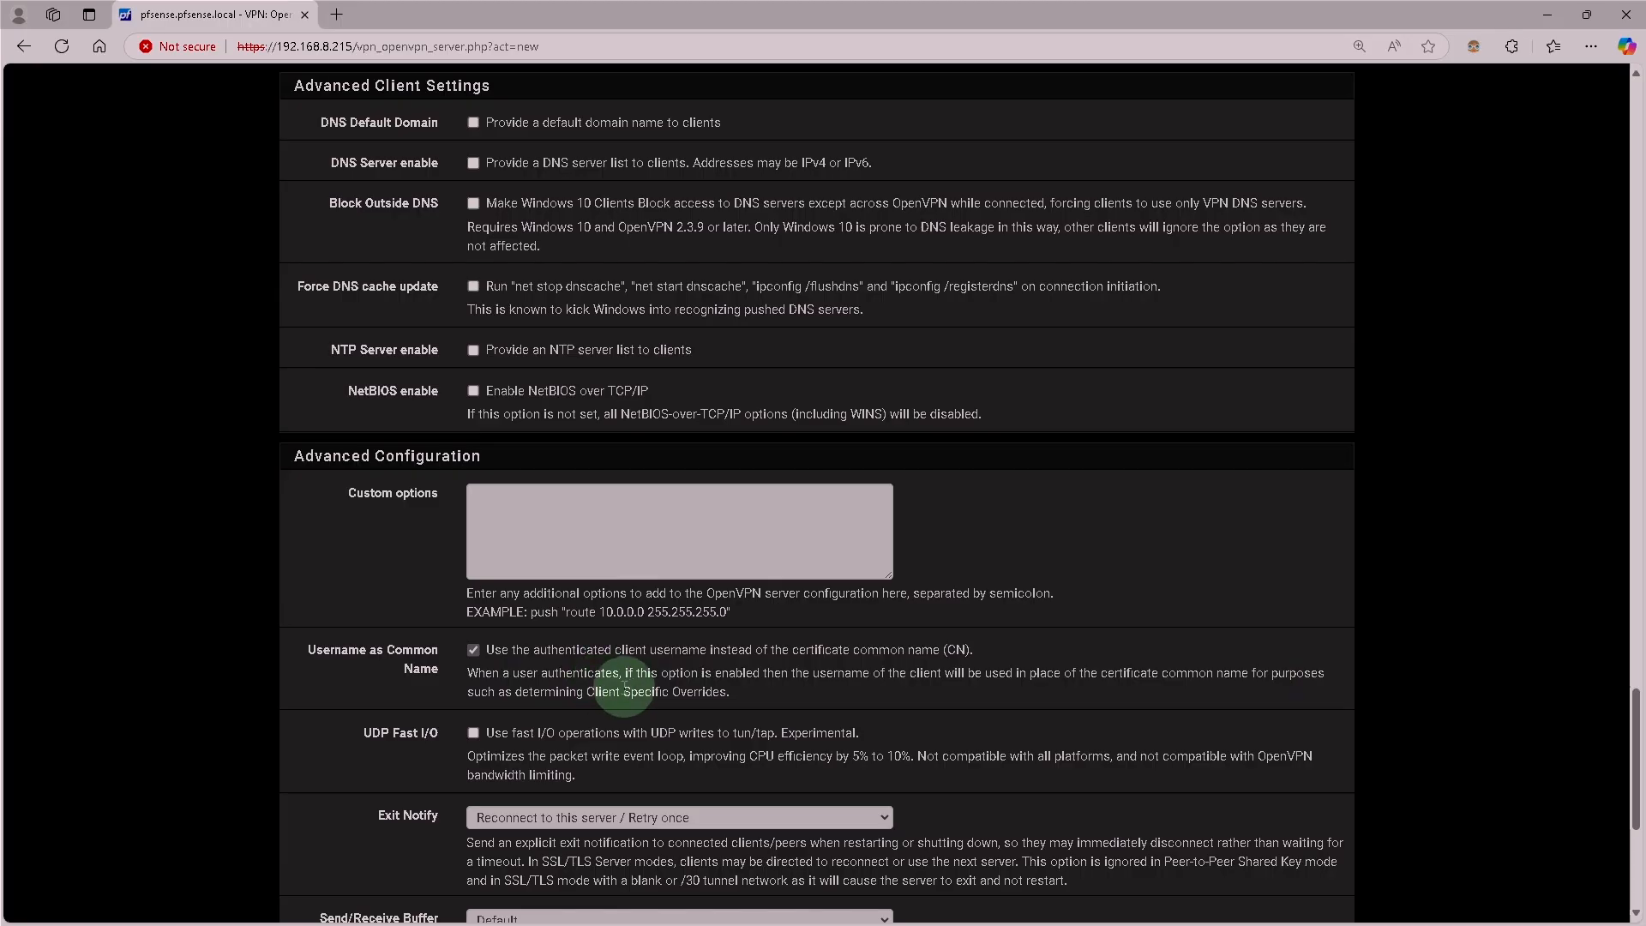
pyautogui.scroll(-2, 547, 708)
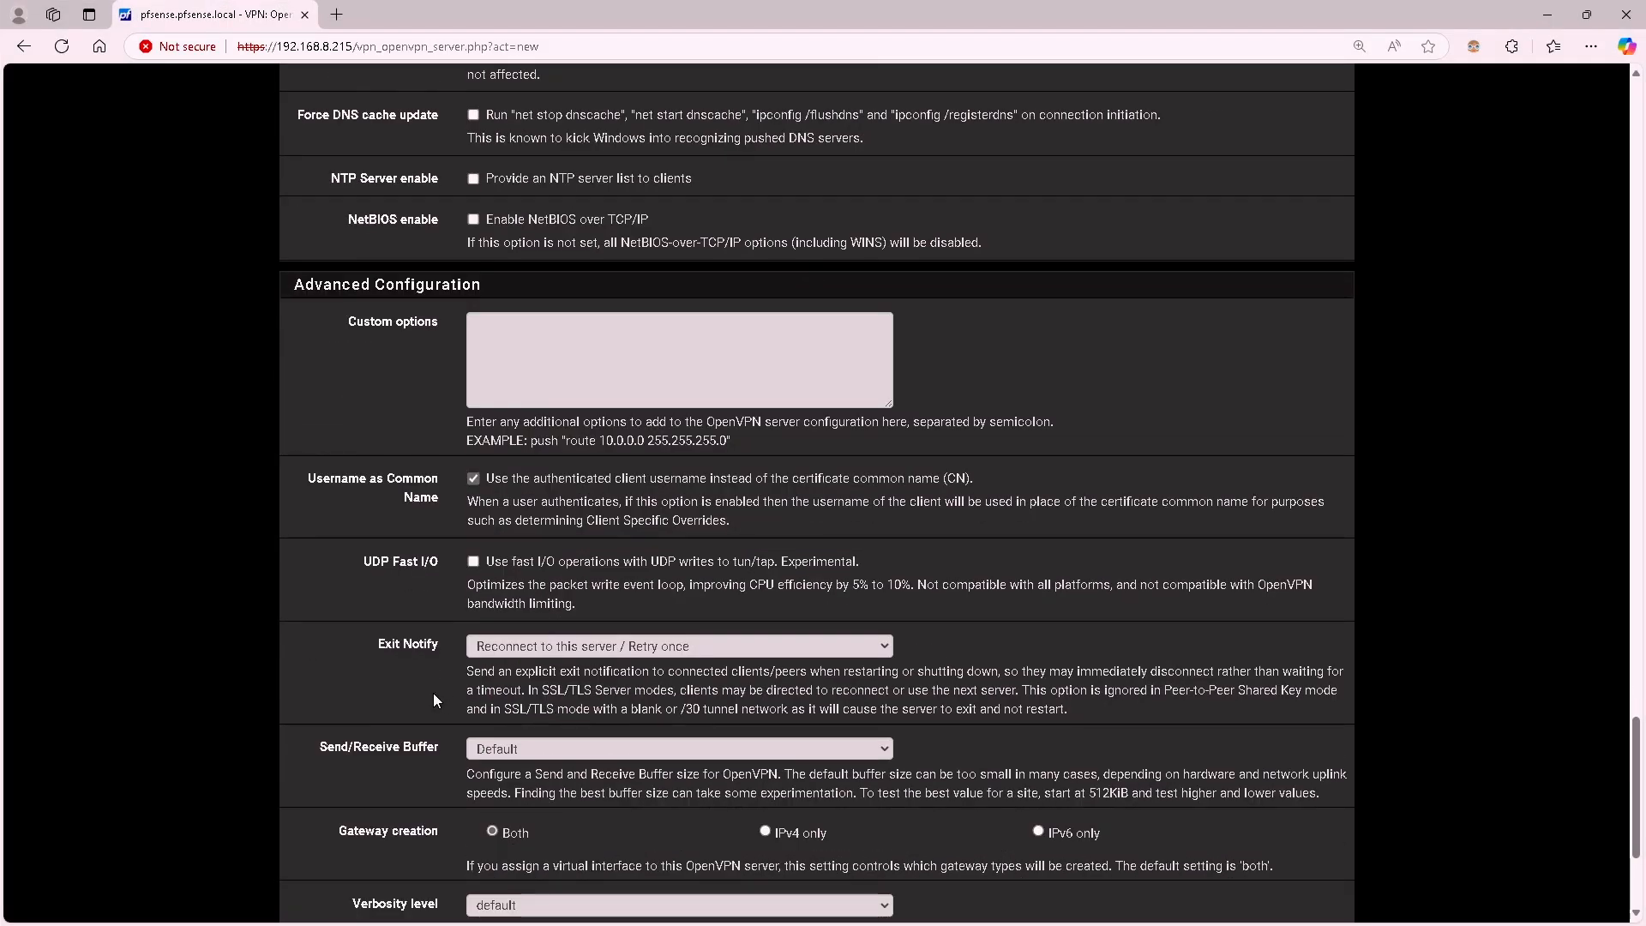
pyautogui.scroll(-2, 434, 696)
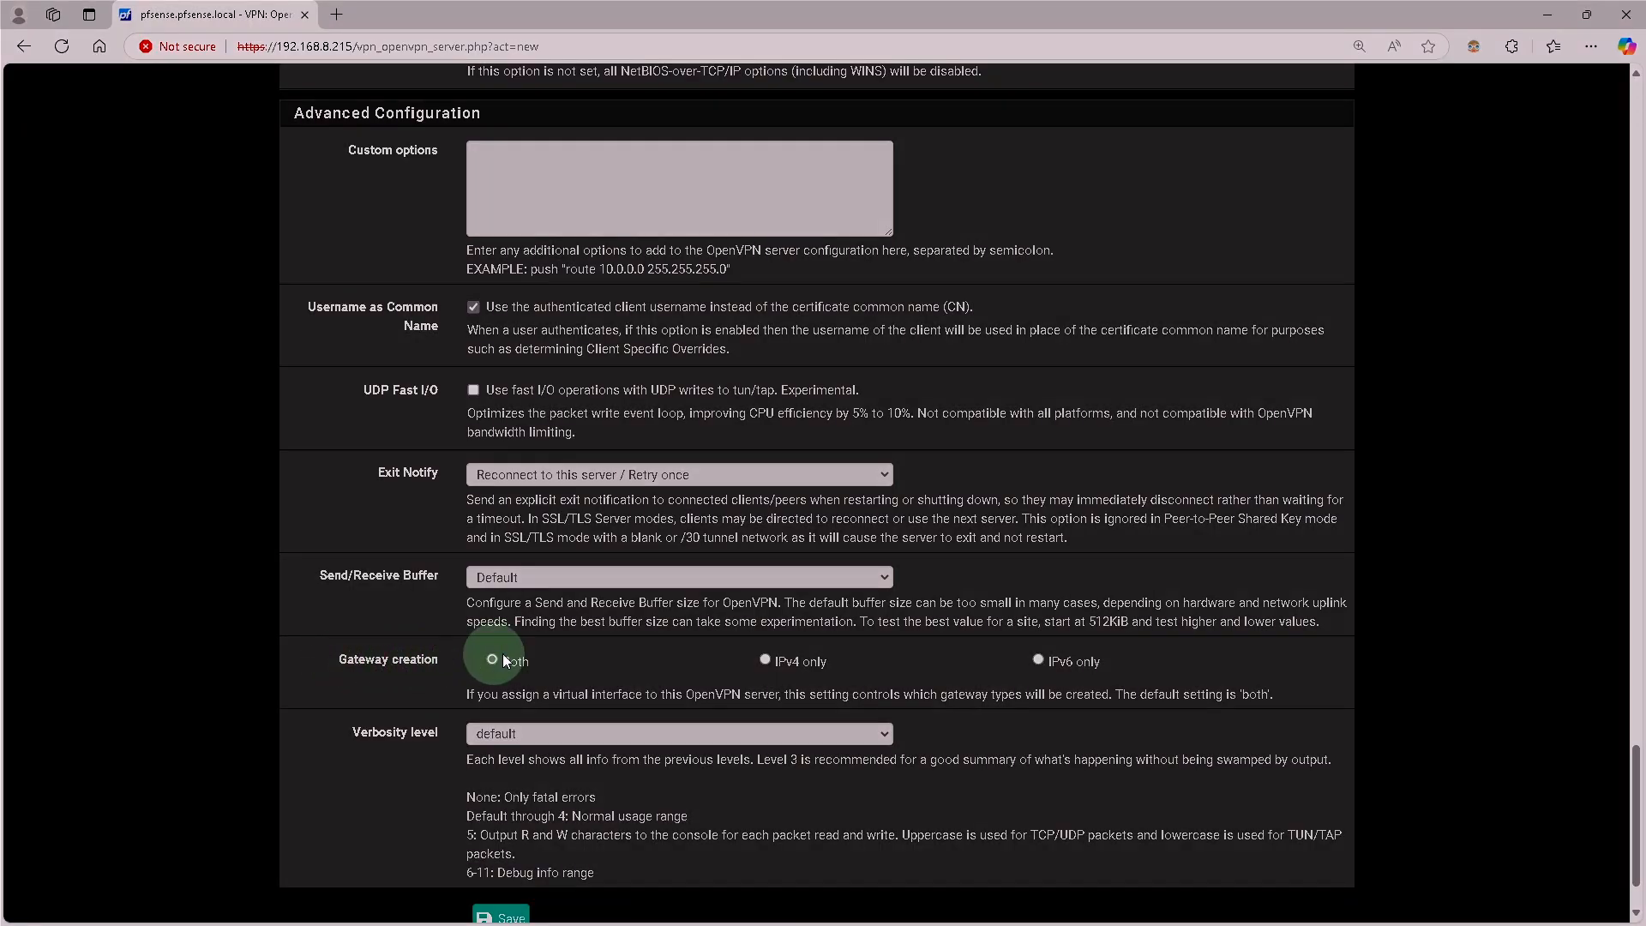
# Step: Set Gateway creation to IPv4 only and save the OpenVPN server
pyautogui.click(768, 657)
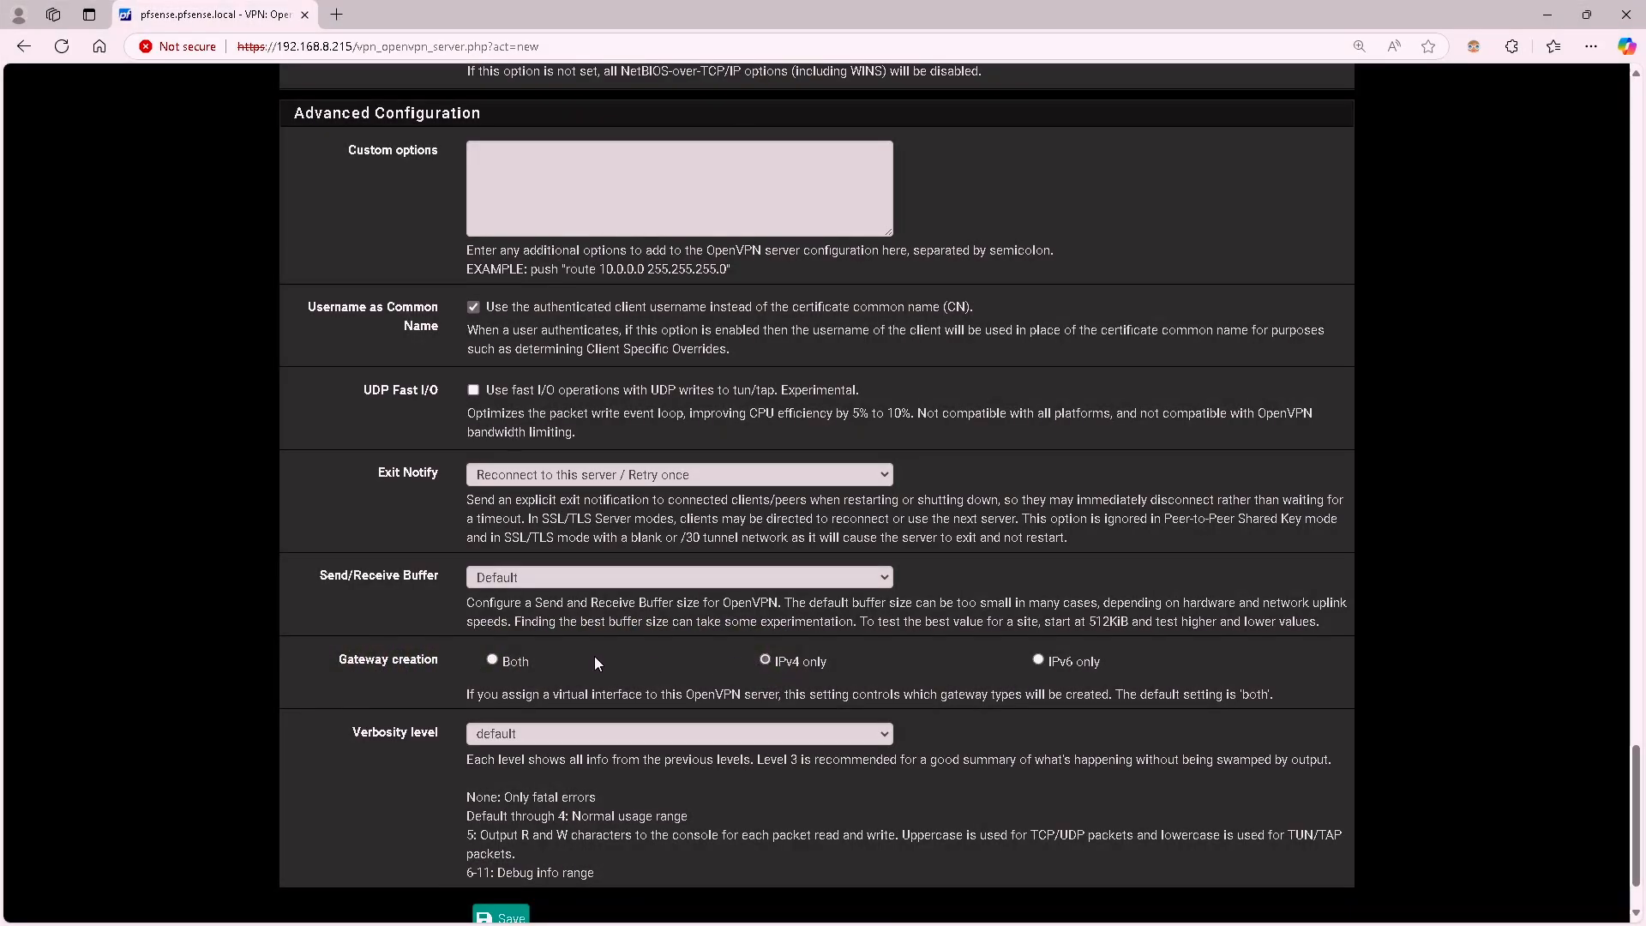
pyautogui.scroll(-1, 594, 656)
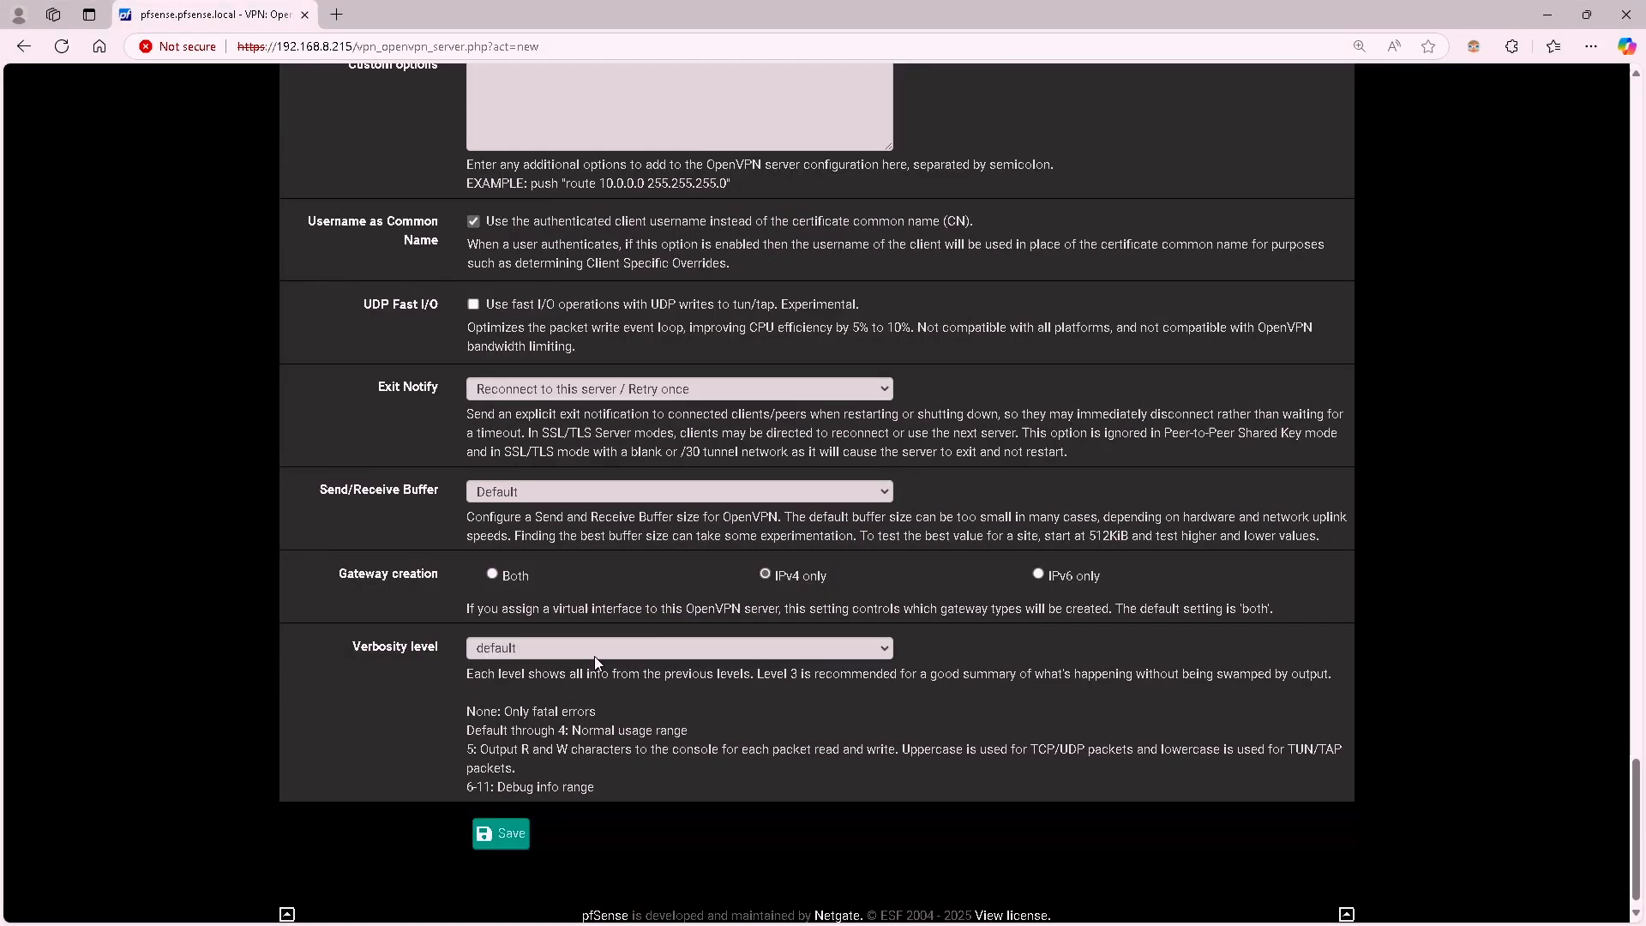
pyautogui.click(498, 844)
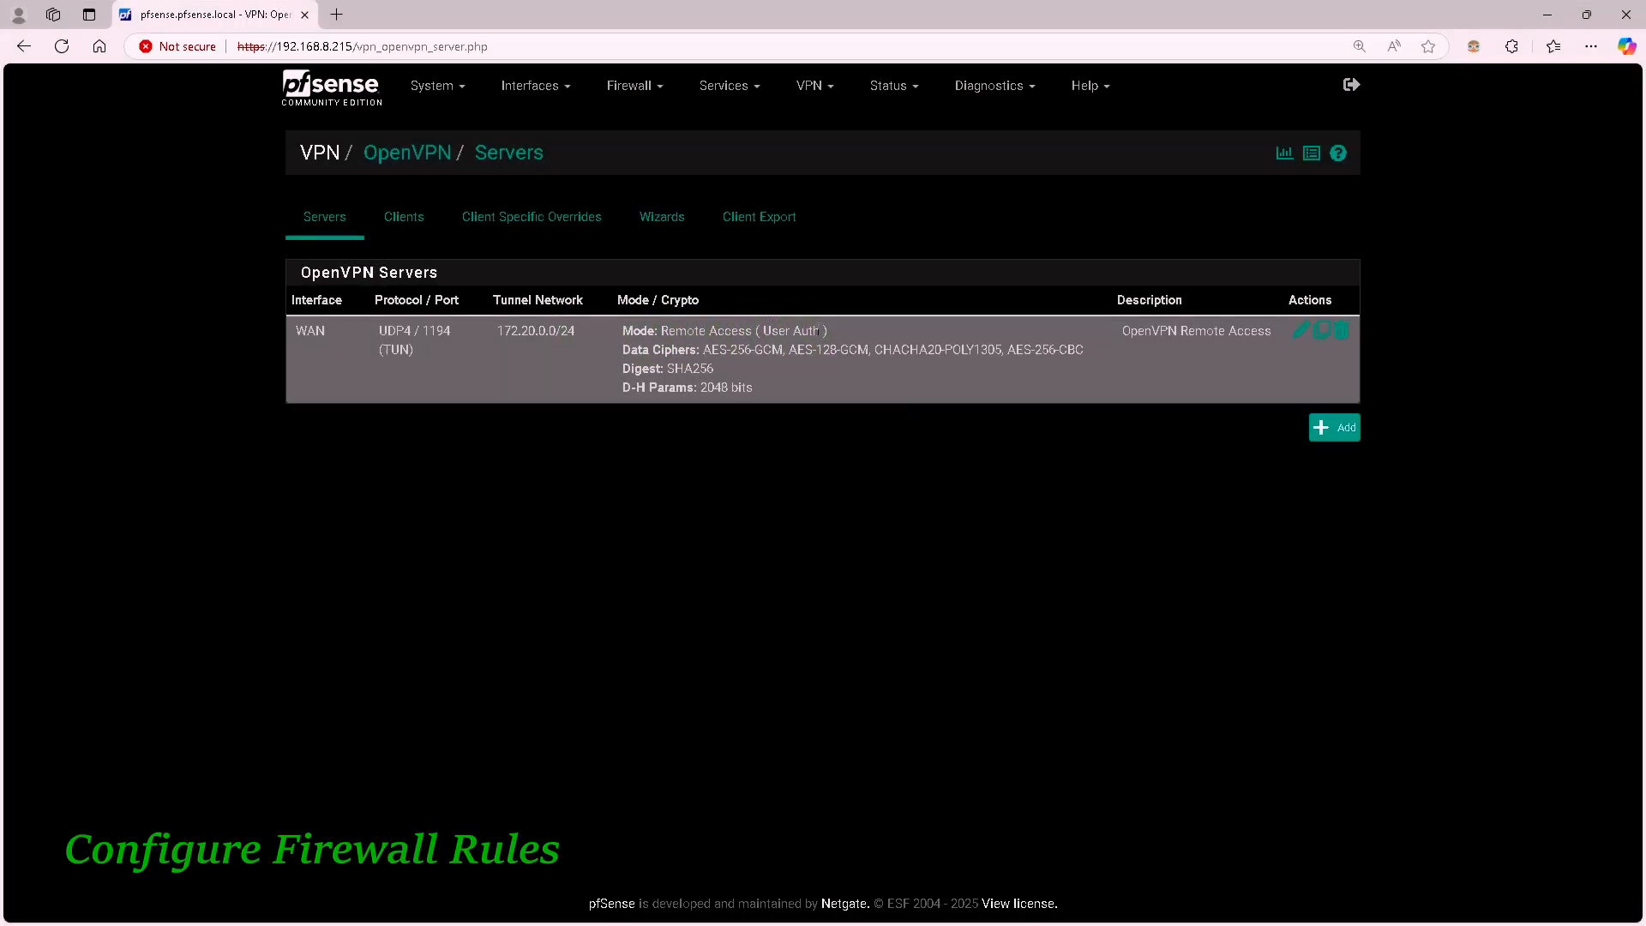
# Step: Start a new rule at the top of the WAN firewall rules
pyautogui.click(647, 100)
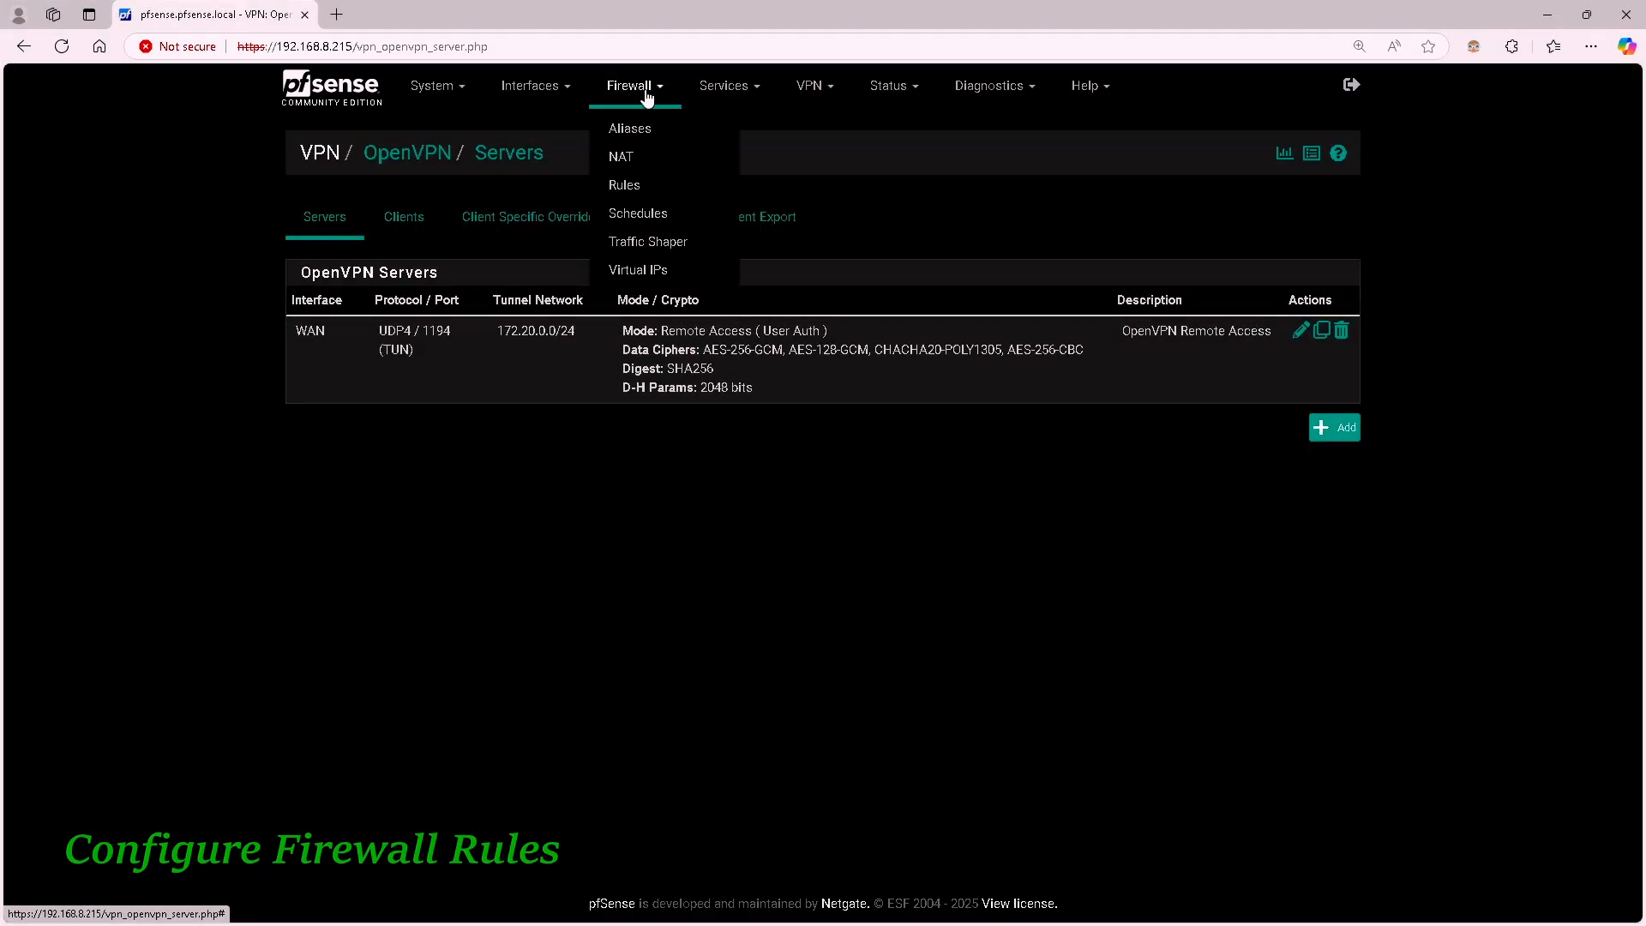
pyautogui.click(649, 185)
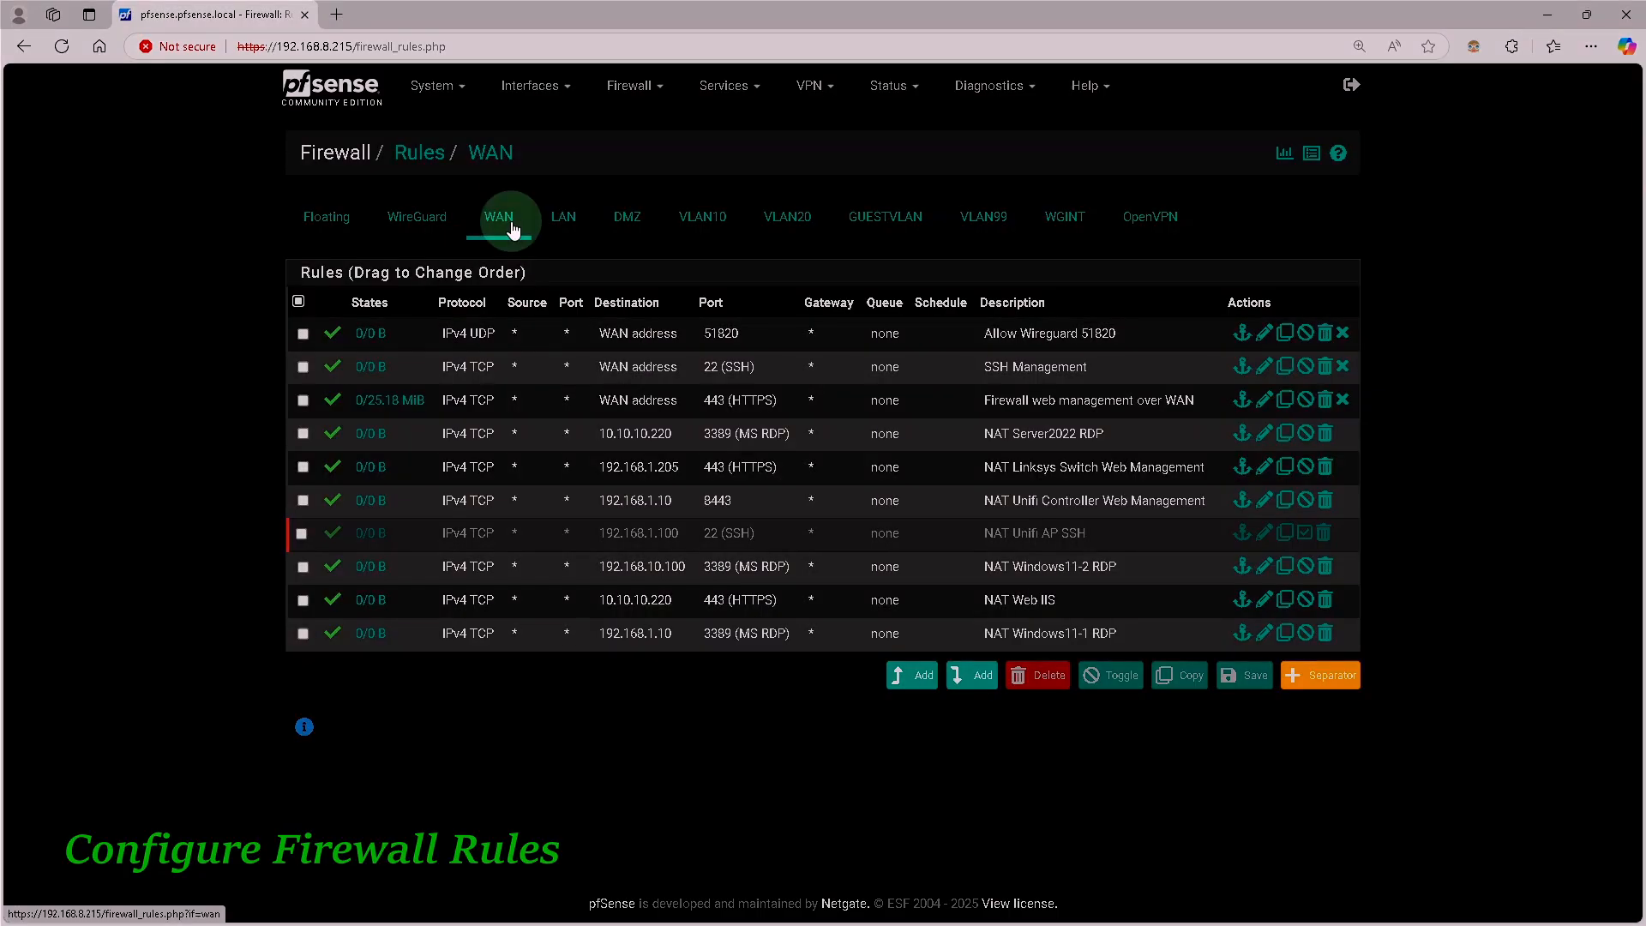
pyautogui.click(500, 219)
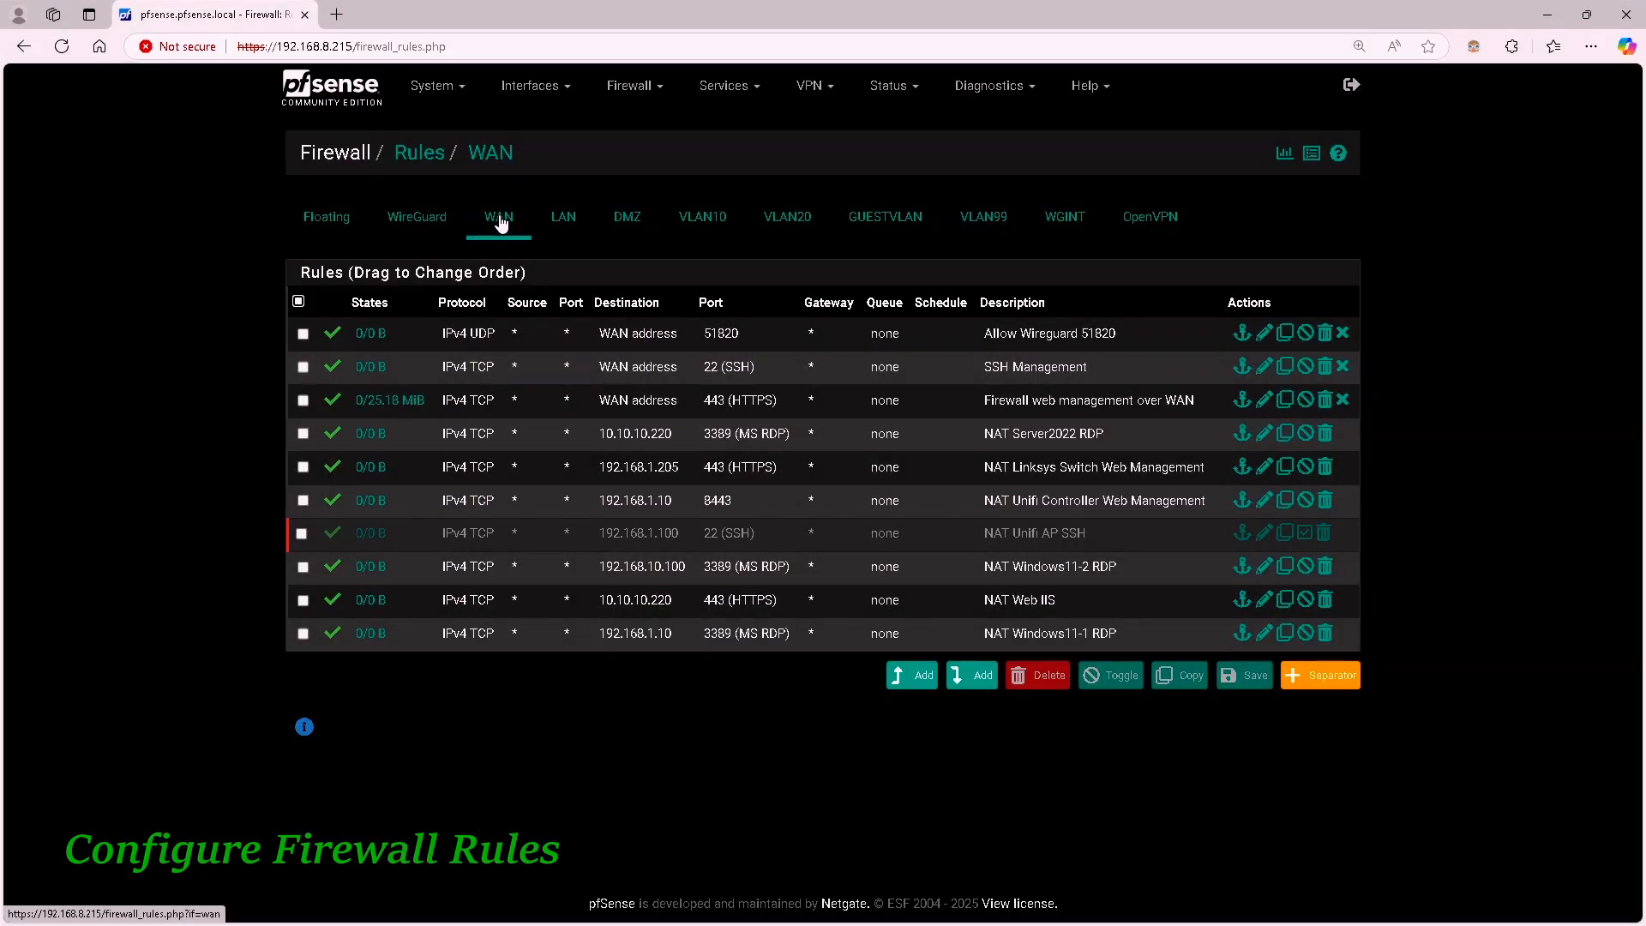
pyautogui.click(920, 677)
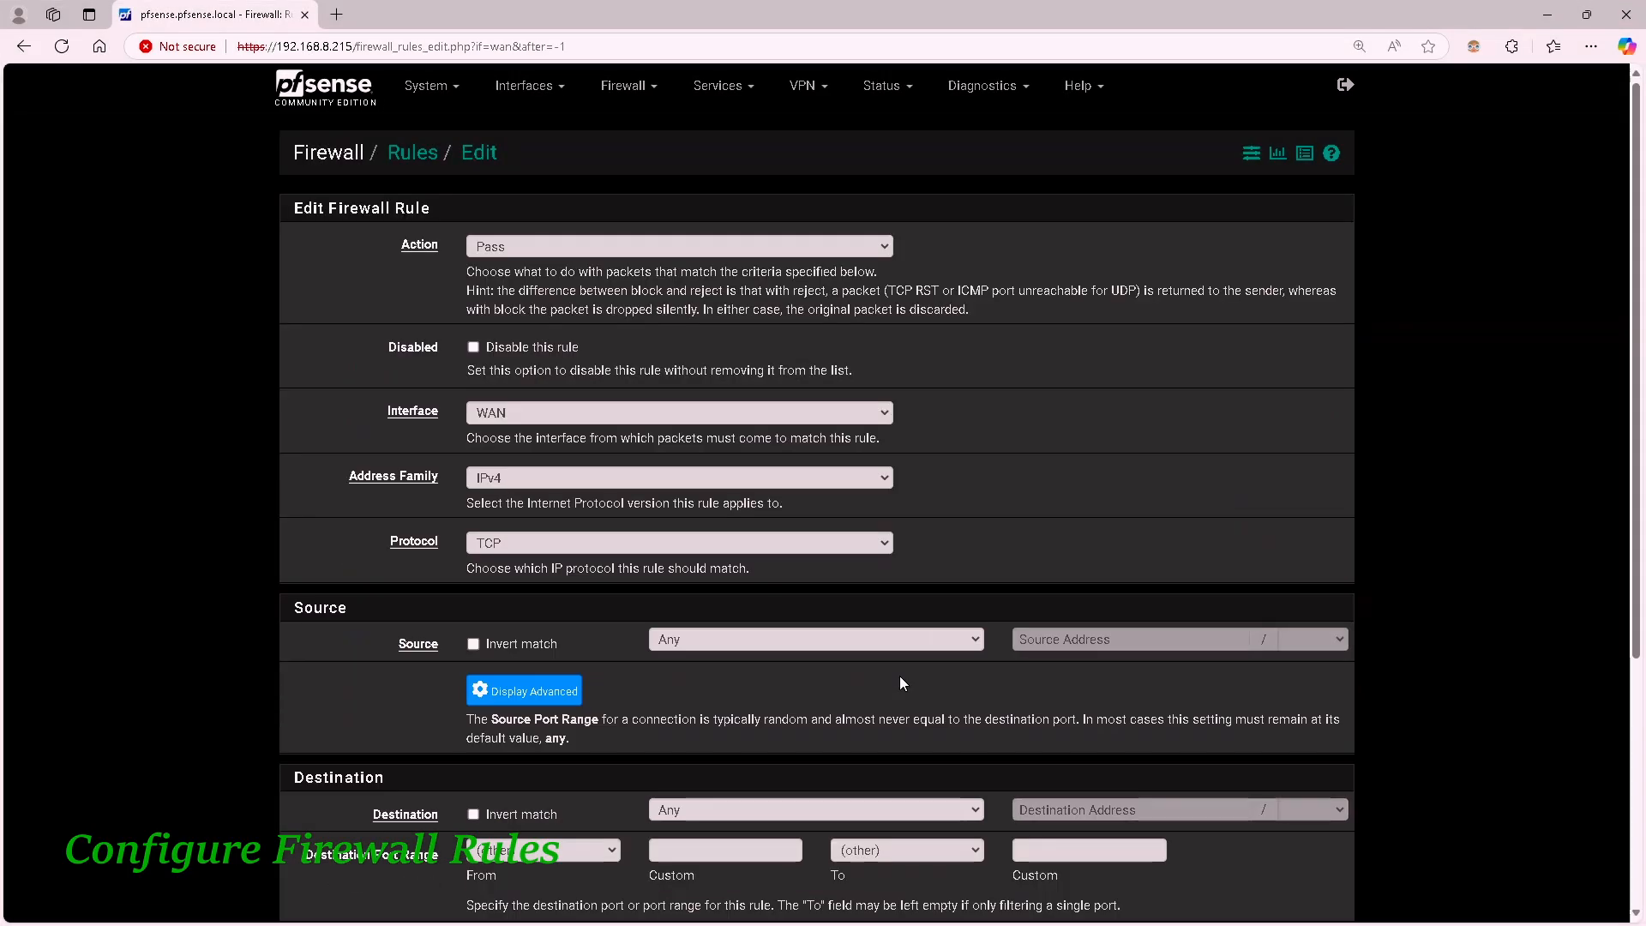
# Step: Set the rule's protocol to UDP and destination to WAN address
pyautogui.click(396, 243)
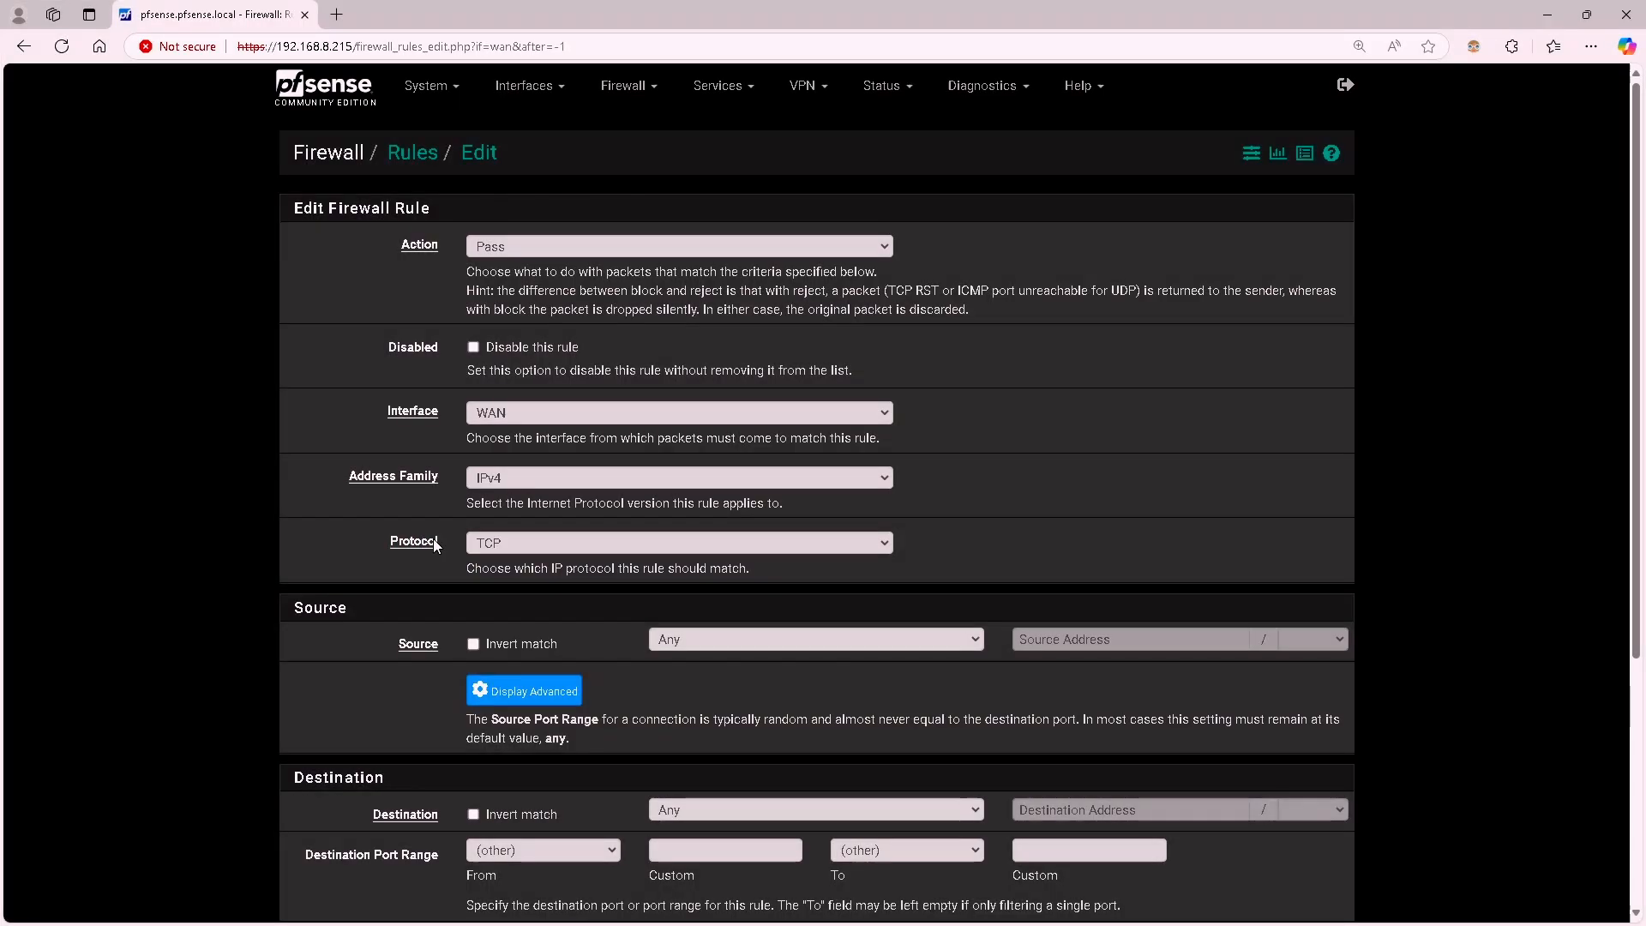
pyautogui.click(511, 540)
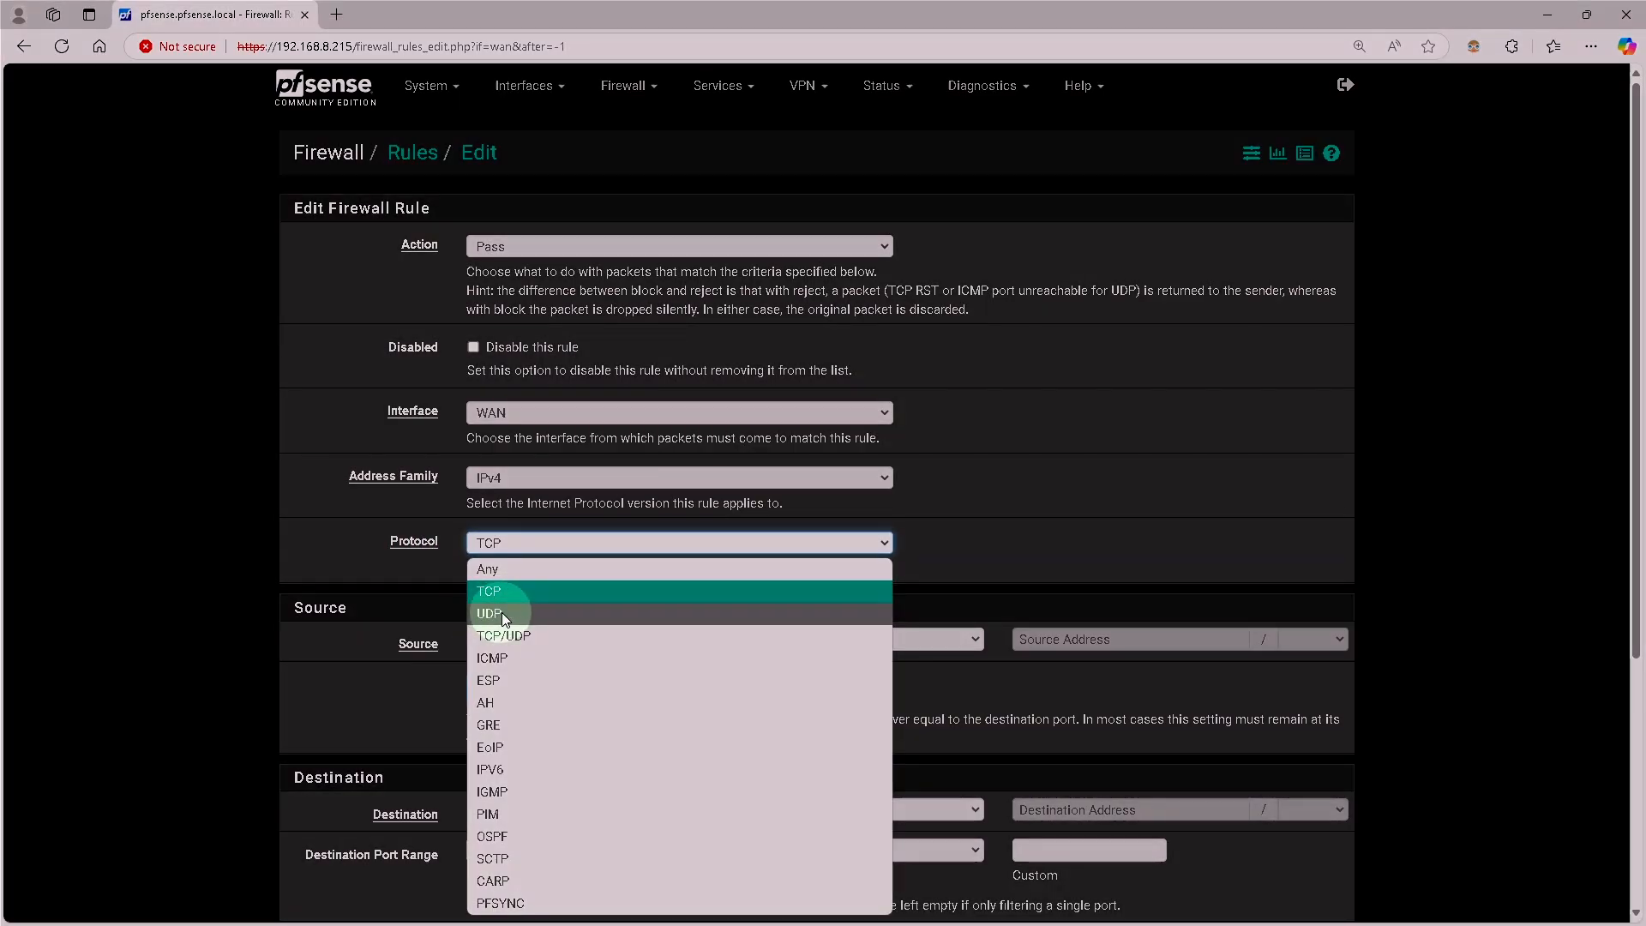
pyautogui.click(501, 612)
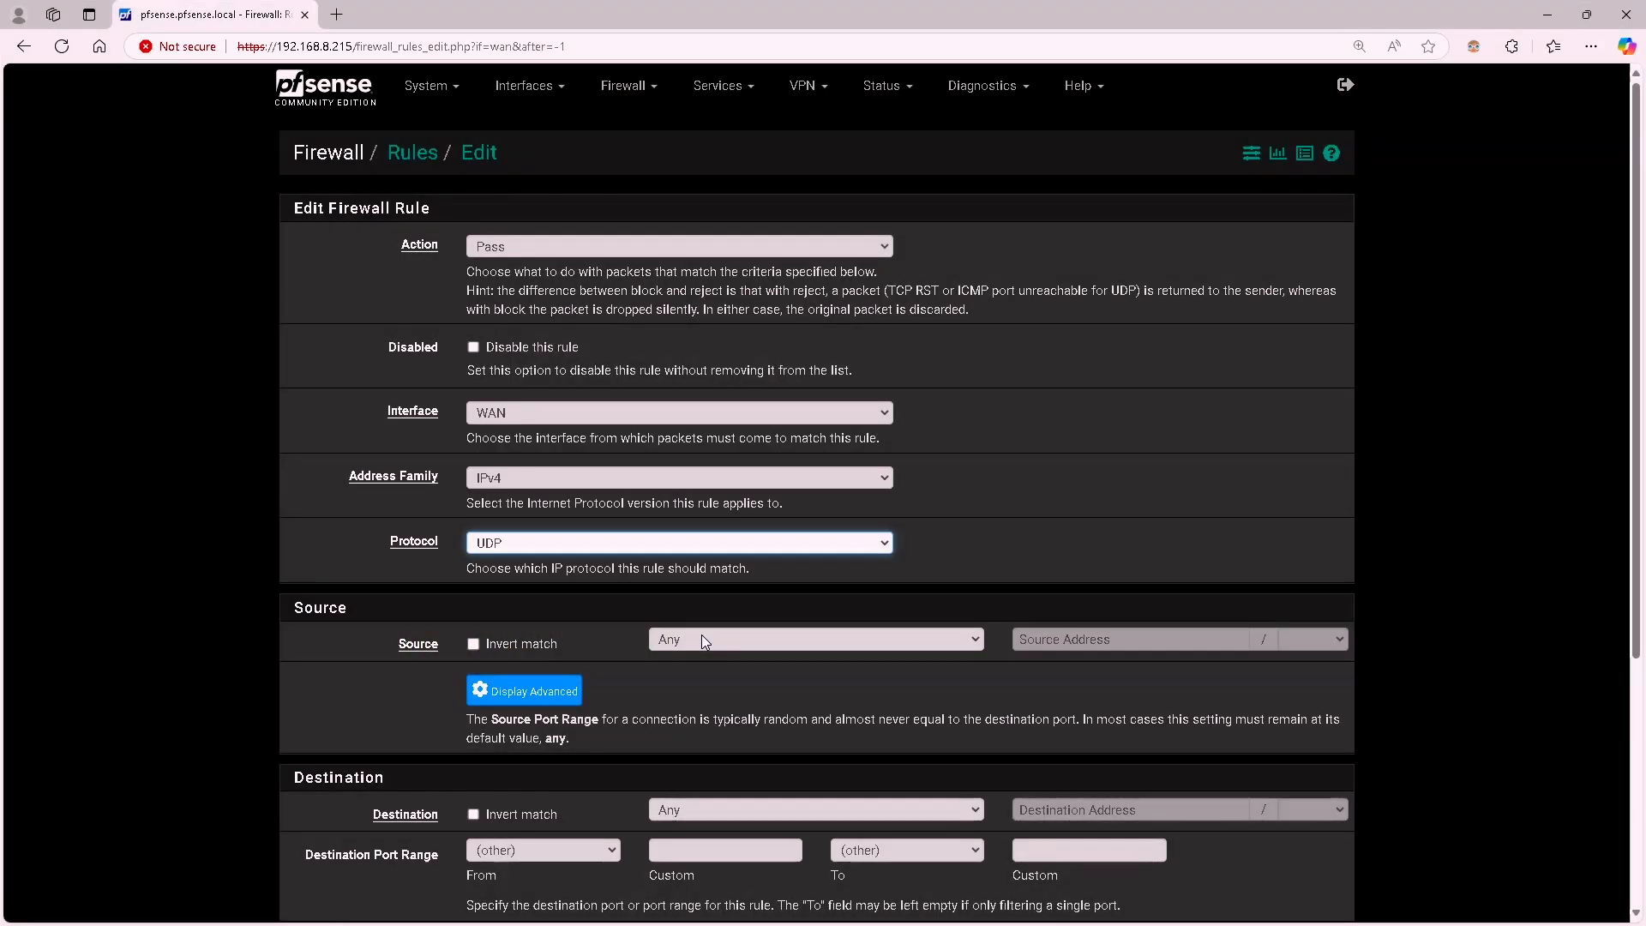
pyautogui.scroll(-1, 718, 675)
pyautogui.scroll(-1, 718, 674)
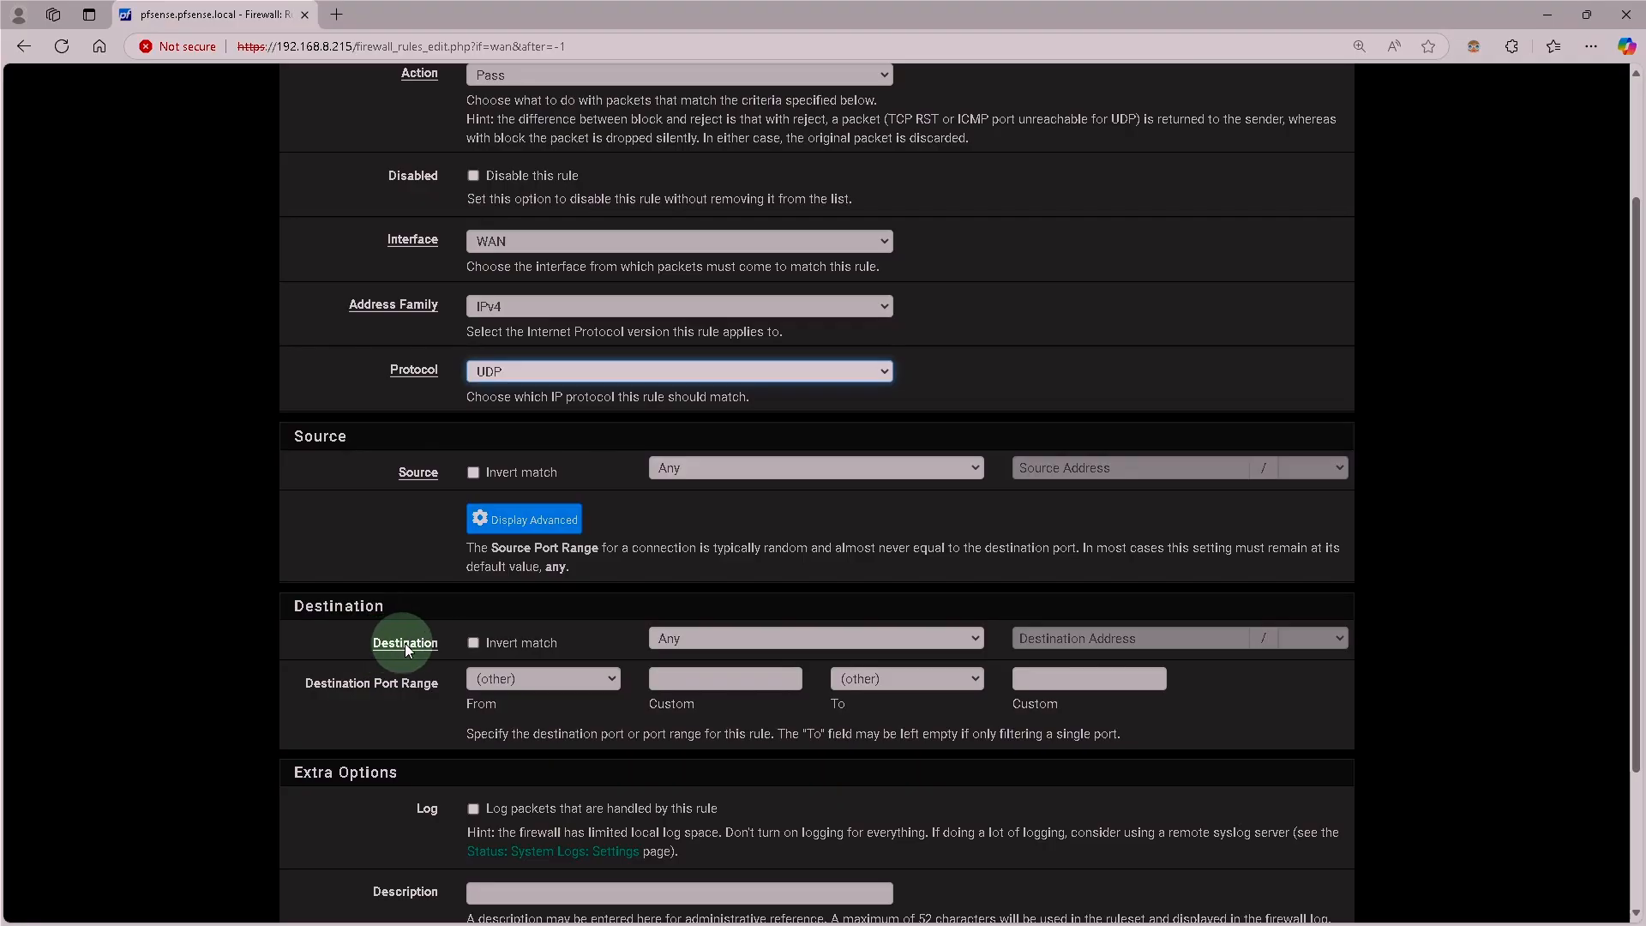
pyautogui.click(677, 639)
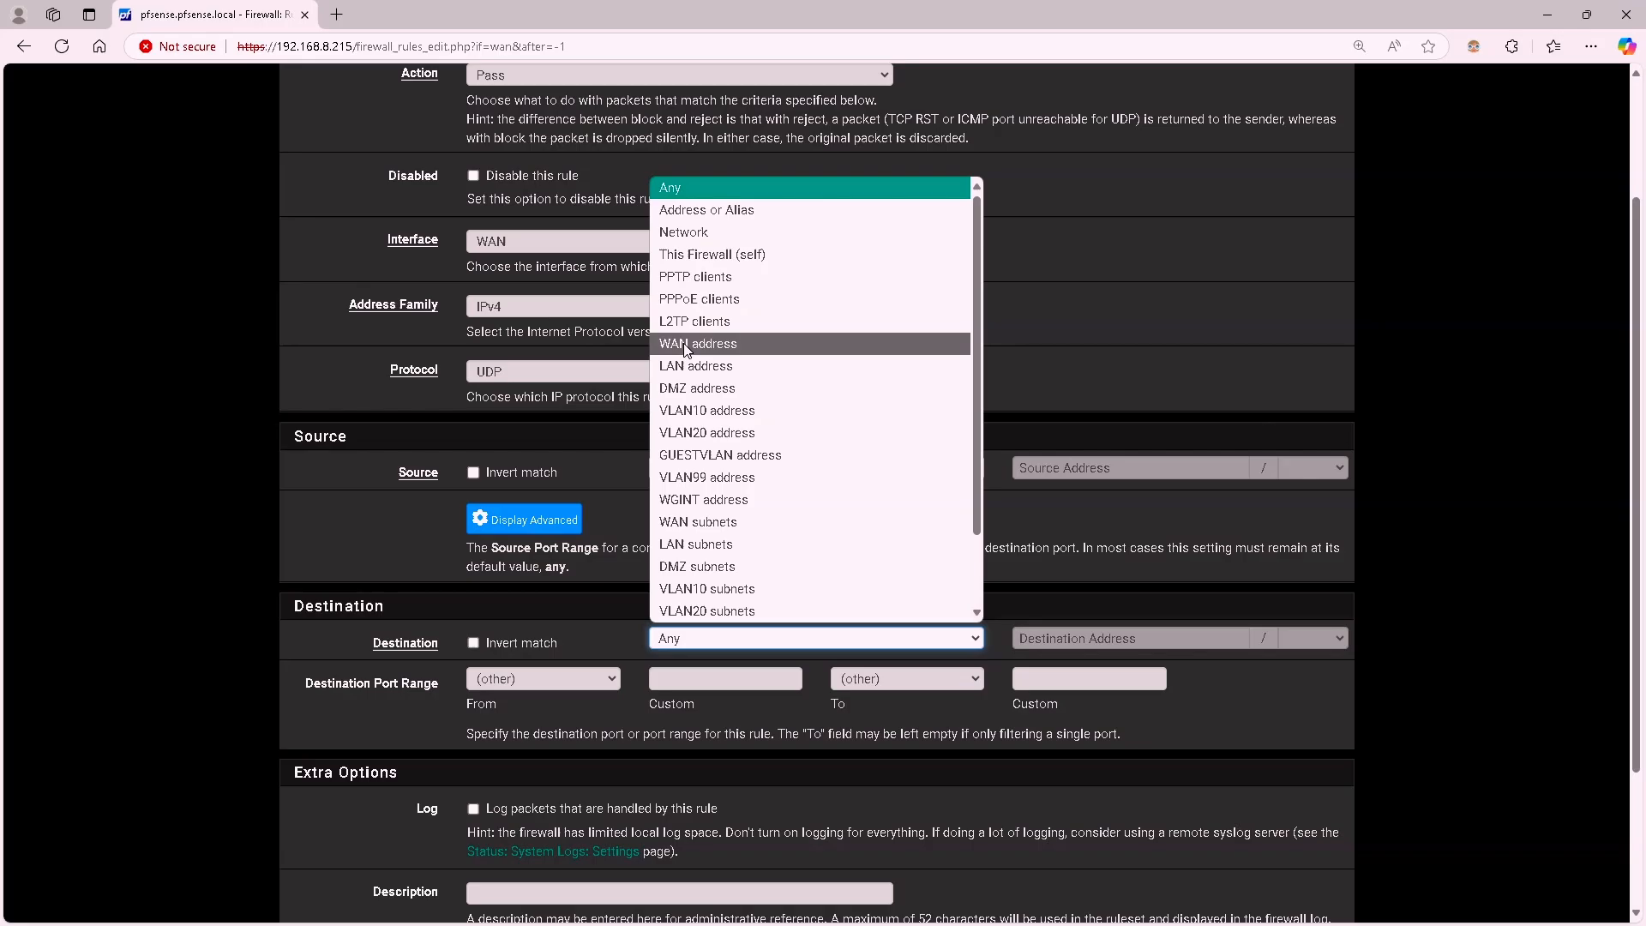
pyautogui.click(690, 344)
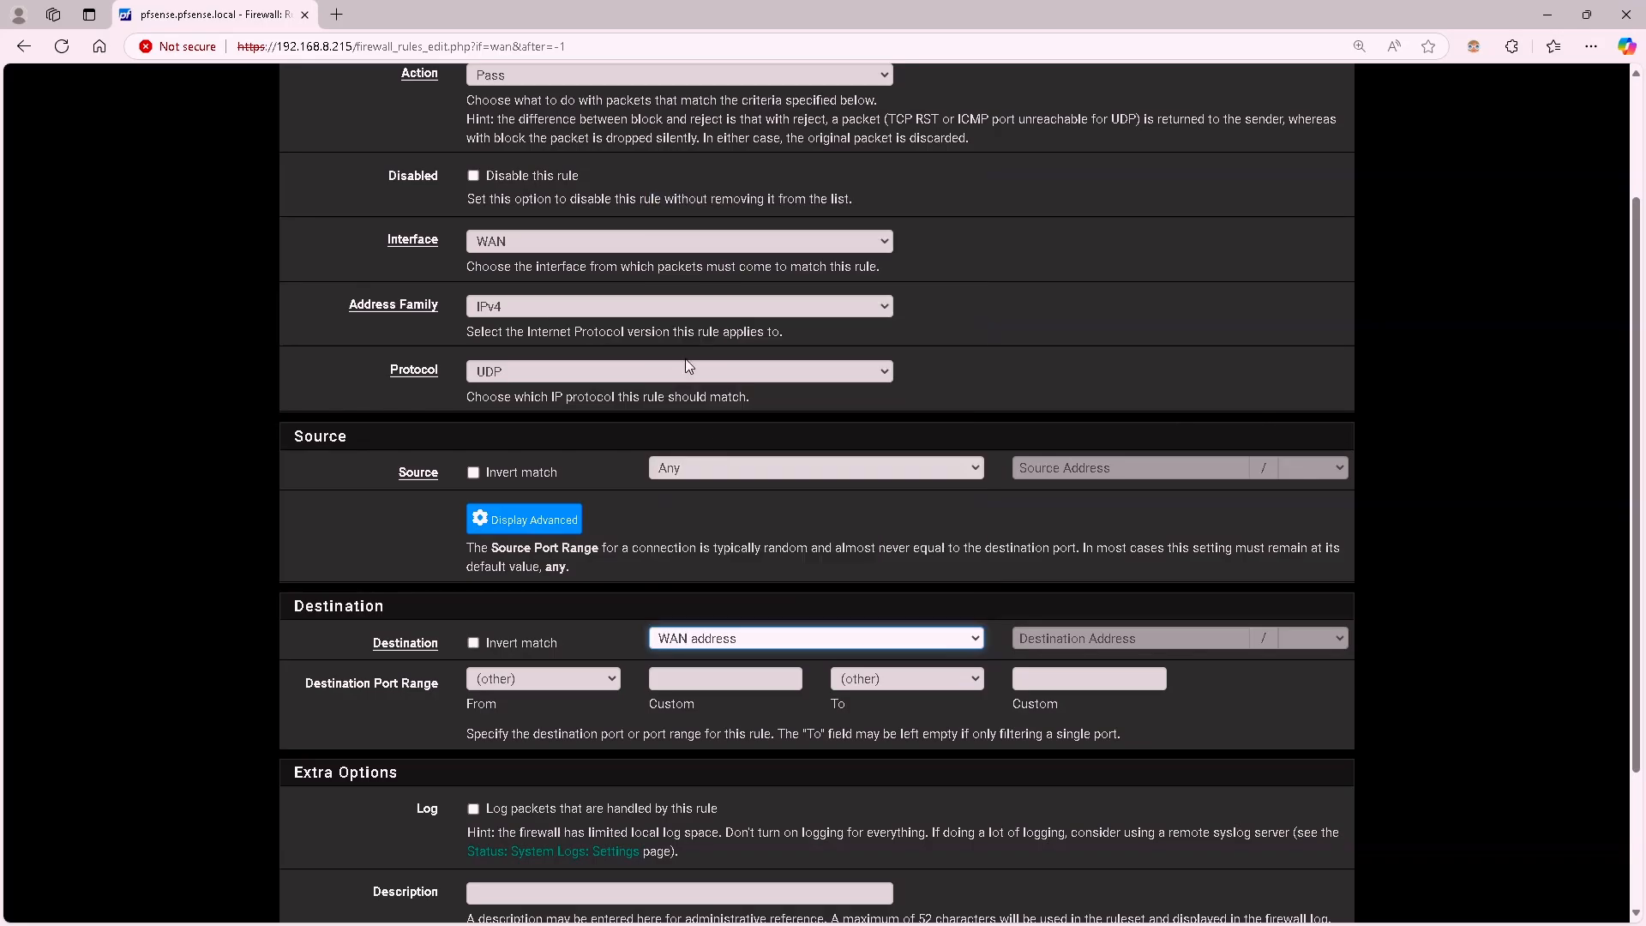
# Step: Set destination ports 1194–1194, describe it 'Allow OpenVPN UDP Port 1194', and save
pyautogui.scroll(-1, 770, 590)
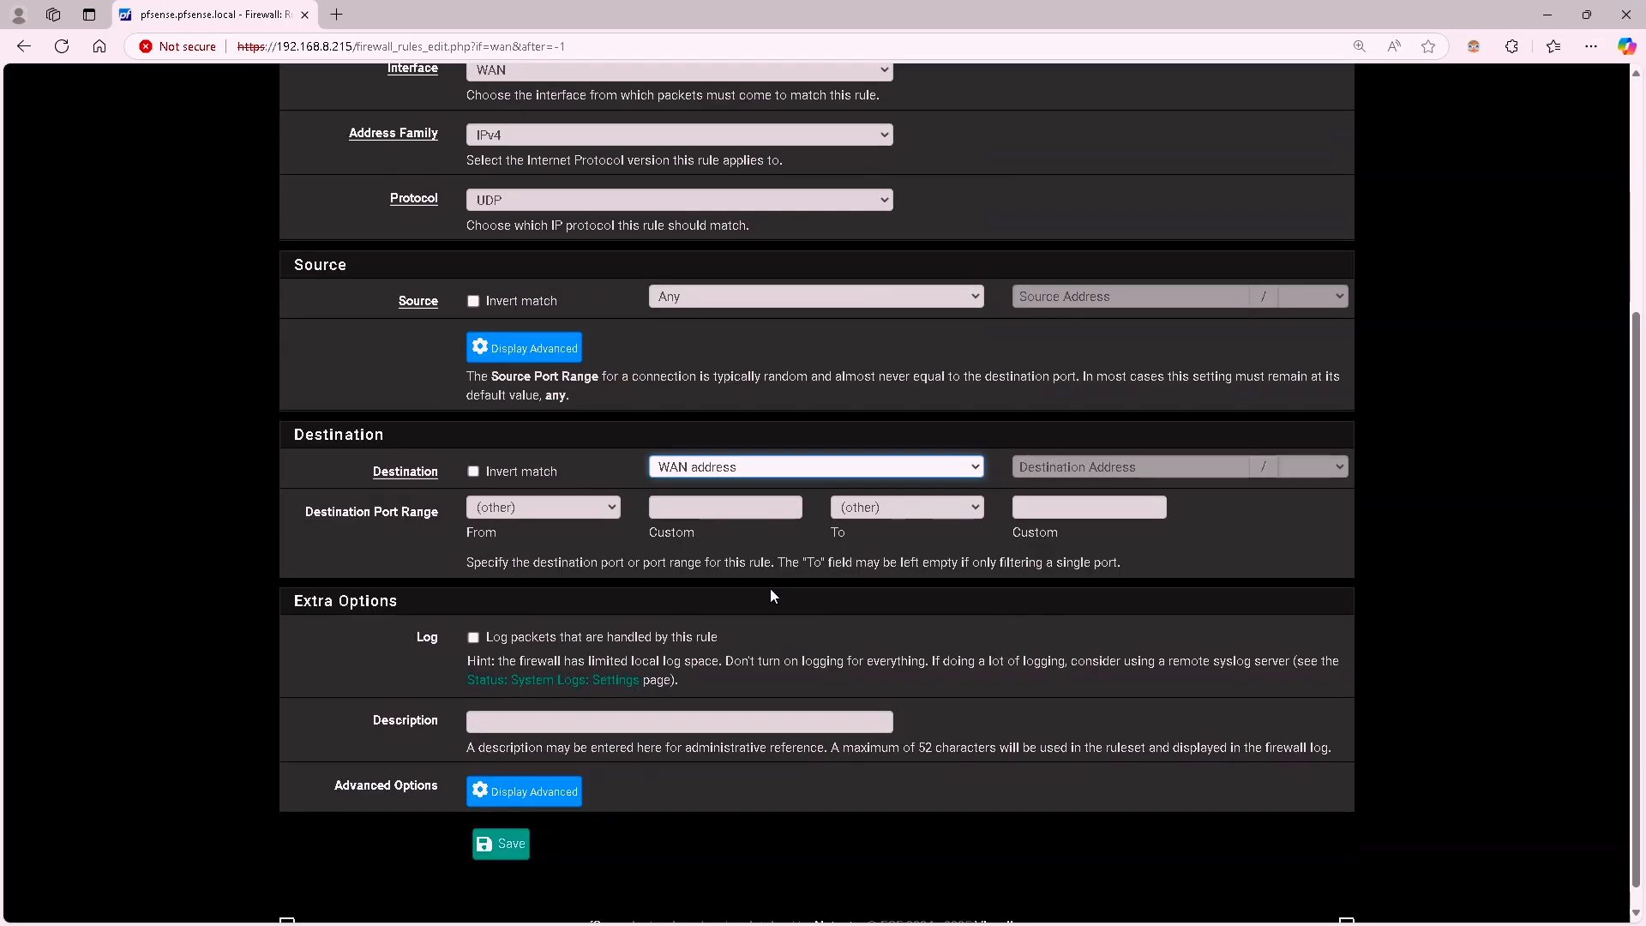
pyautogui.click(438, 511)
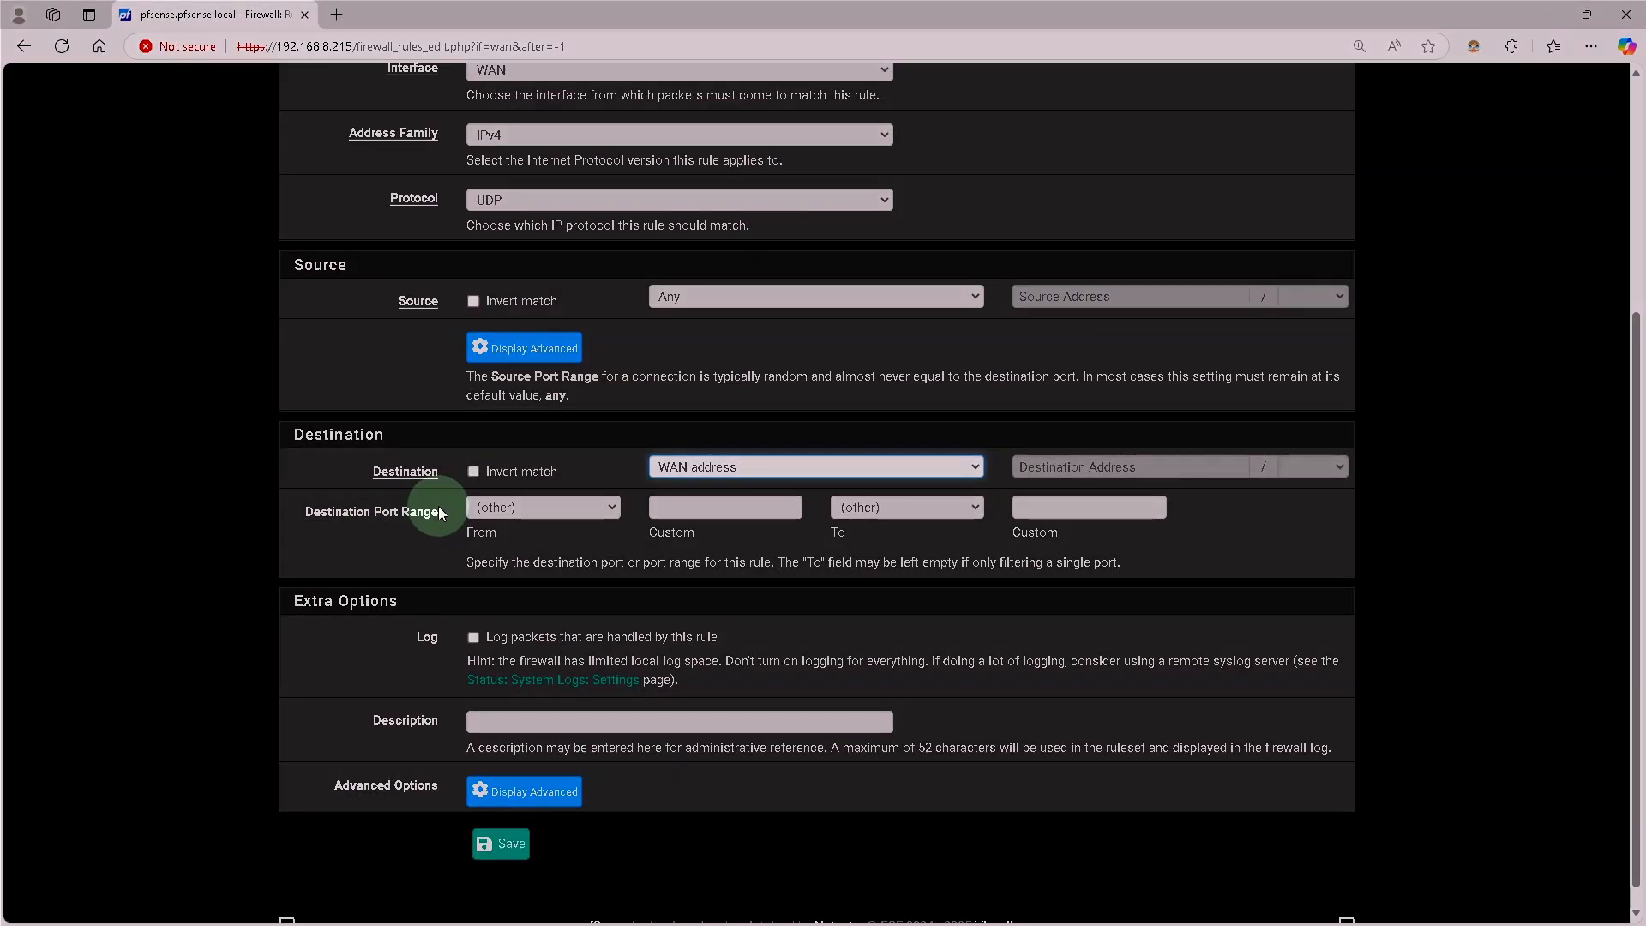
pyautogui.click(684, 510)
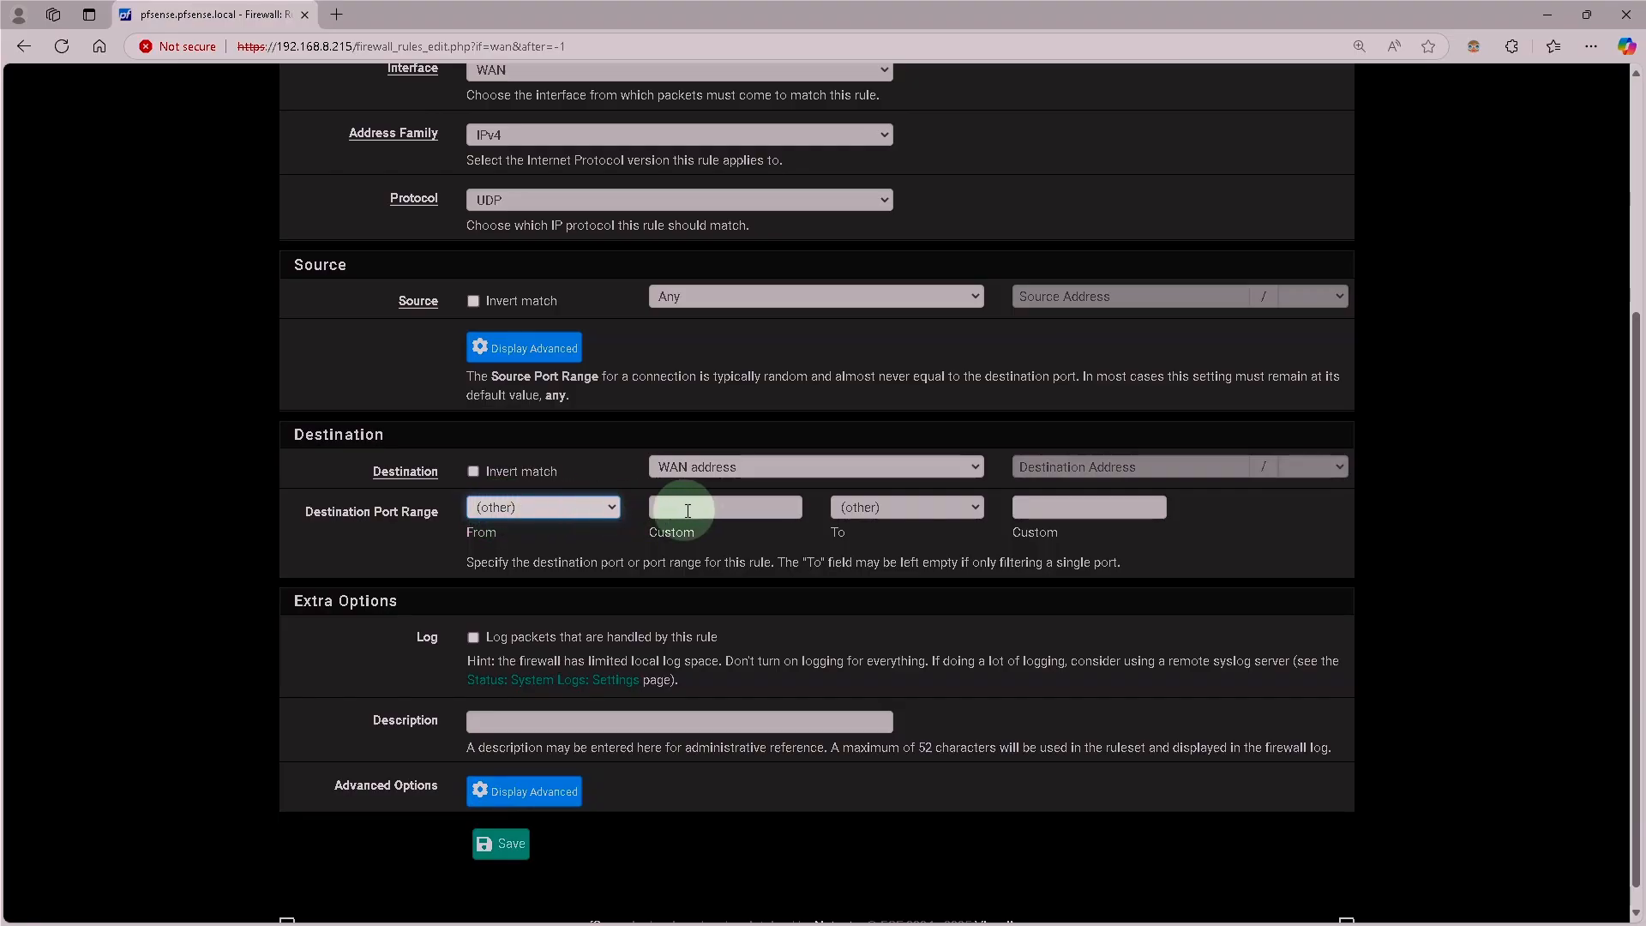
pyautogui.write('1194')
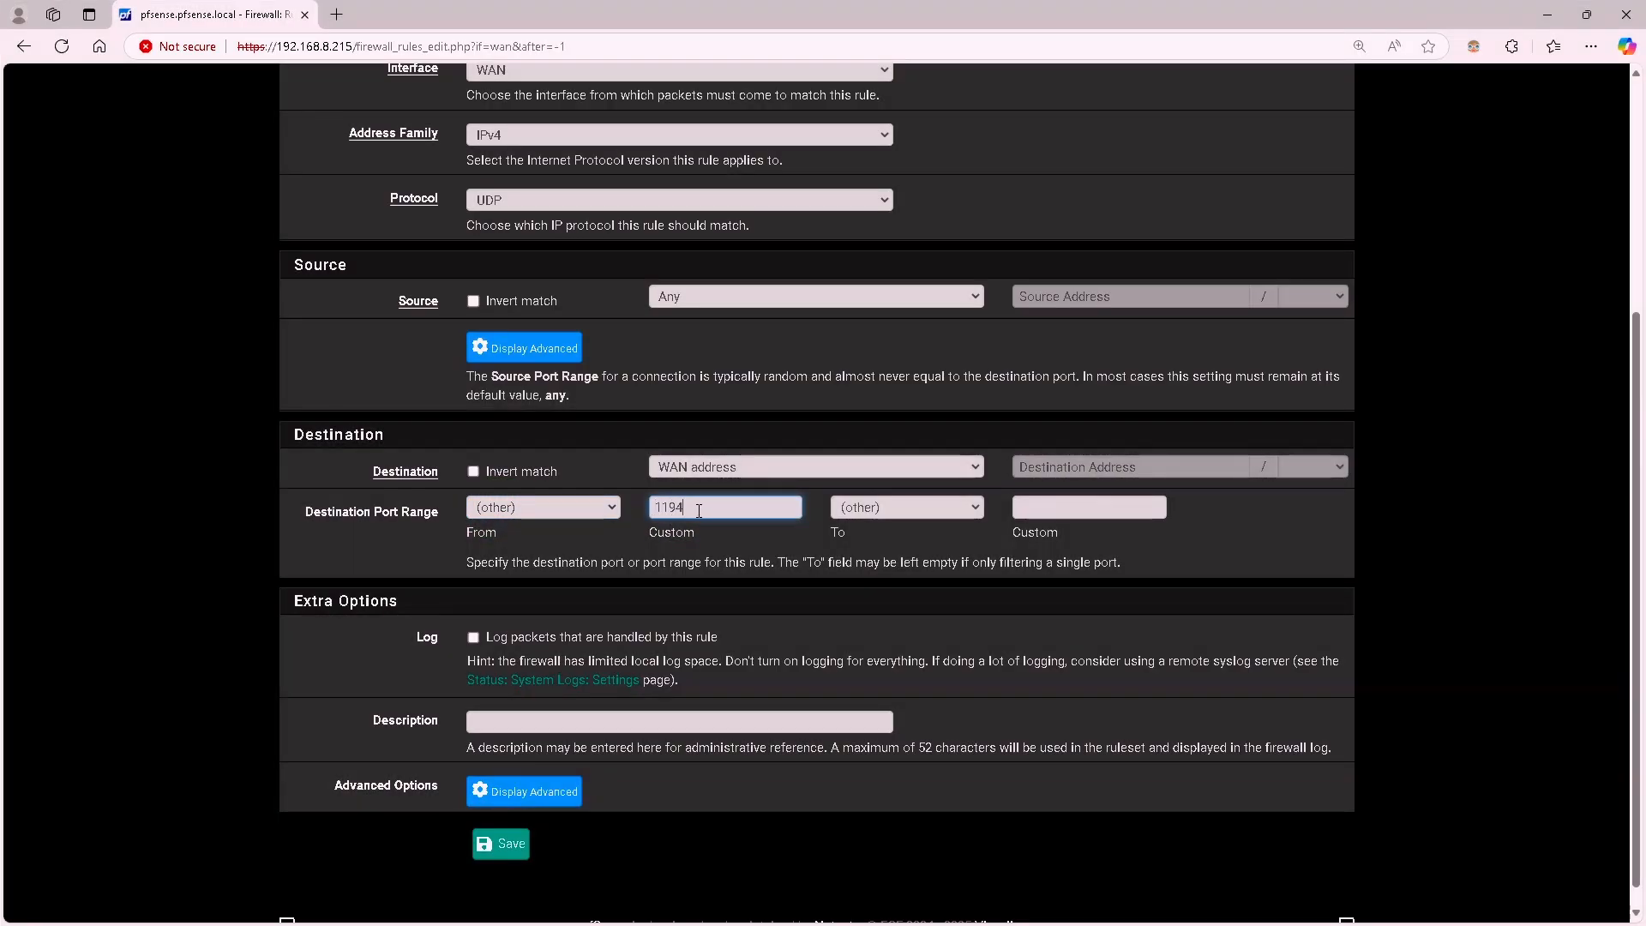
pyautogui.click(1028, 508)
pyautogui.write('1')
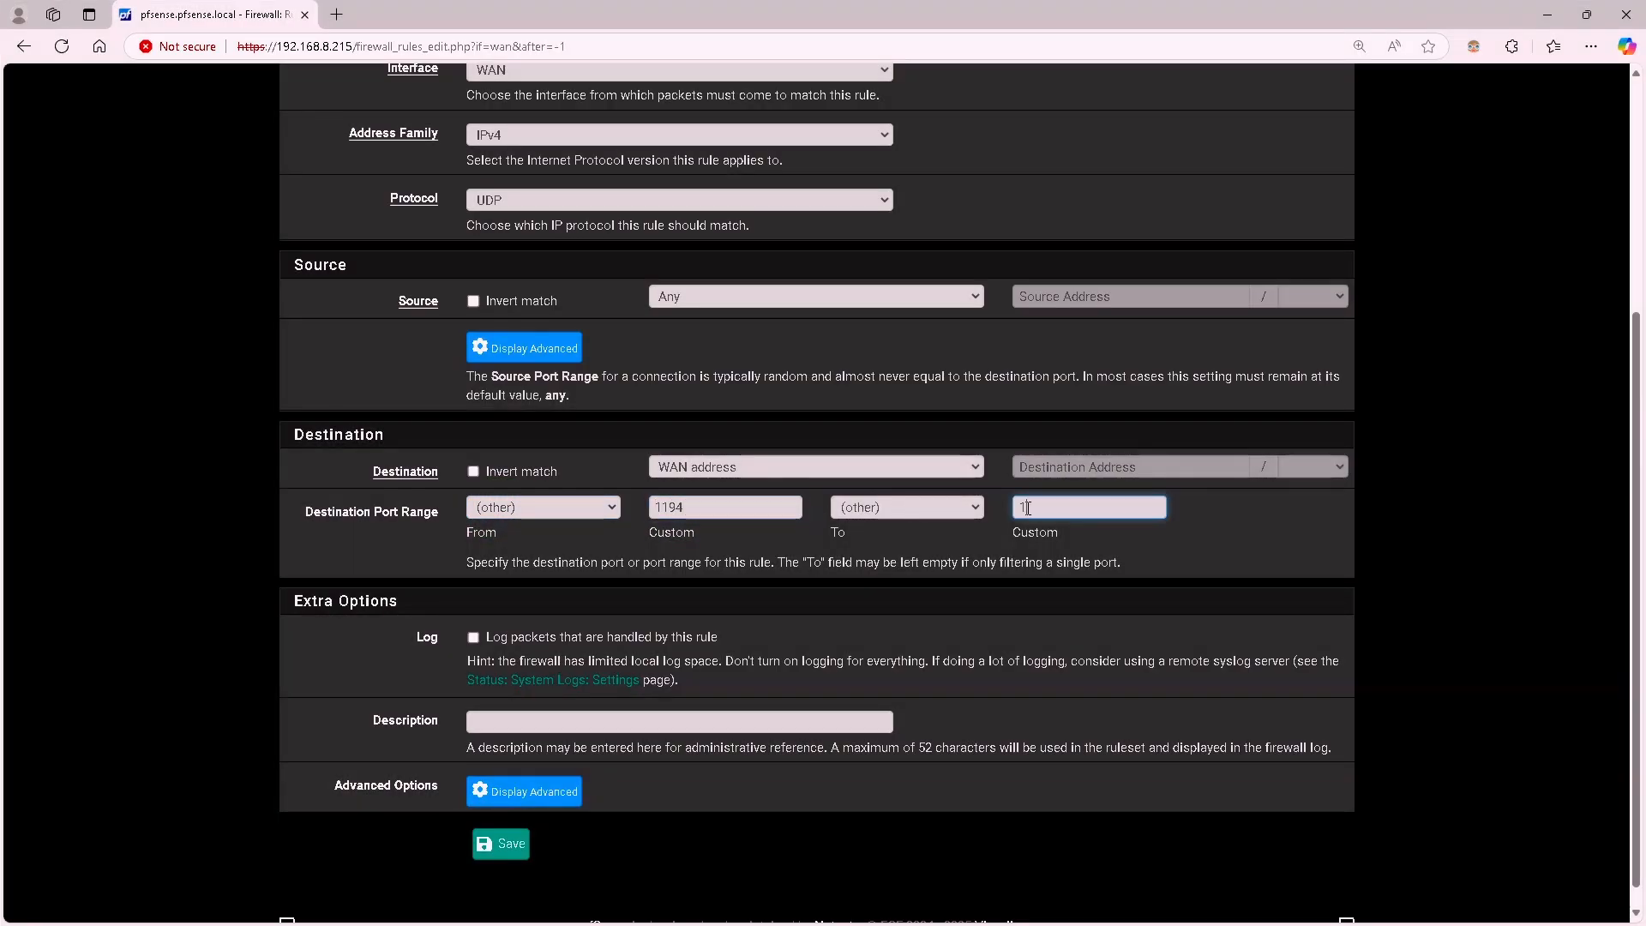
pyautogui.write('194')
pyautogui.click(601, 720)
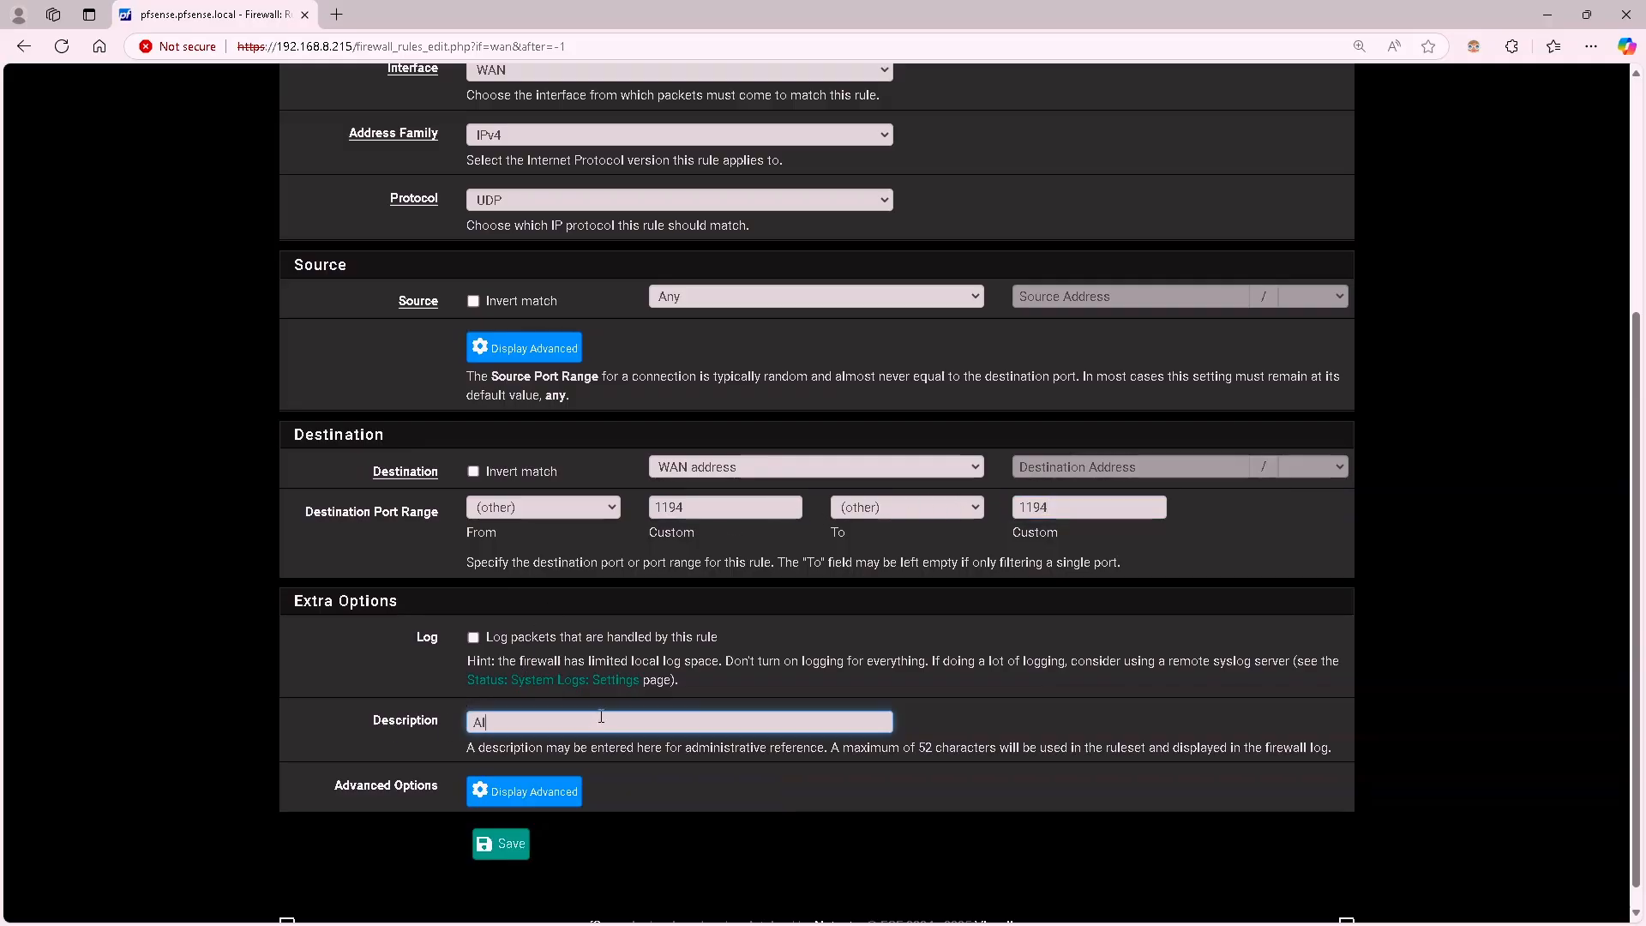
pyautogui.write('Allow OpenVPN UDP Port 1194')
pyautogui.click(501, 843)
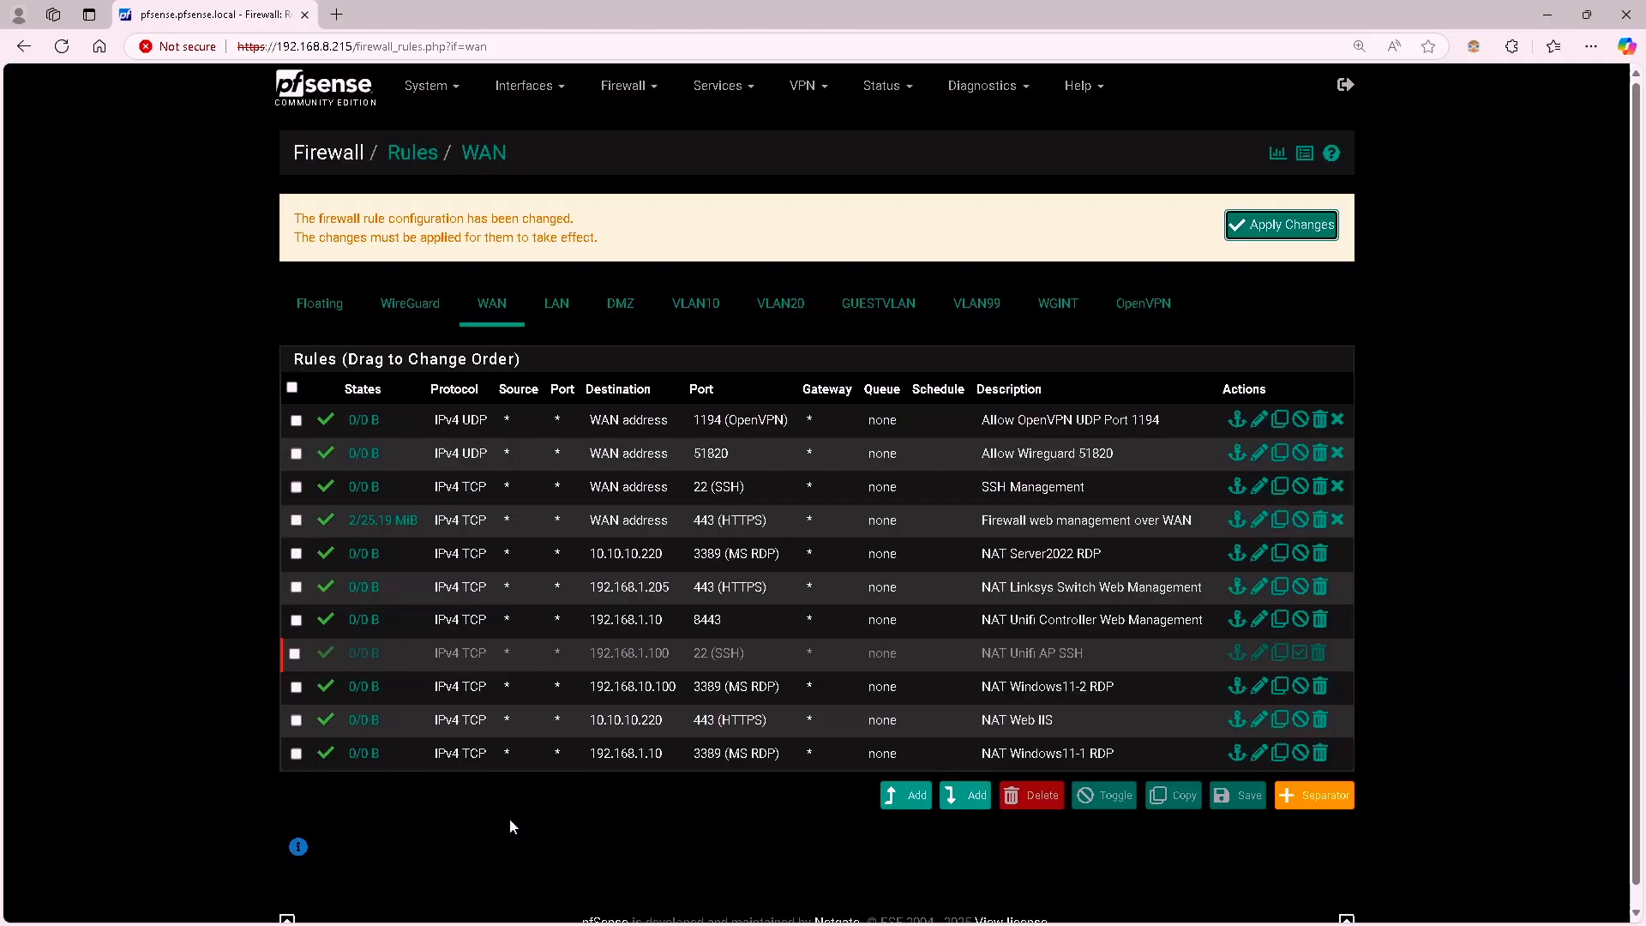
# Step: Apply the pending firewall changes and view the OpenVPN interface's rules tab
pyautogui.click(1279, 226)
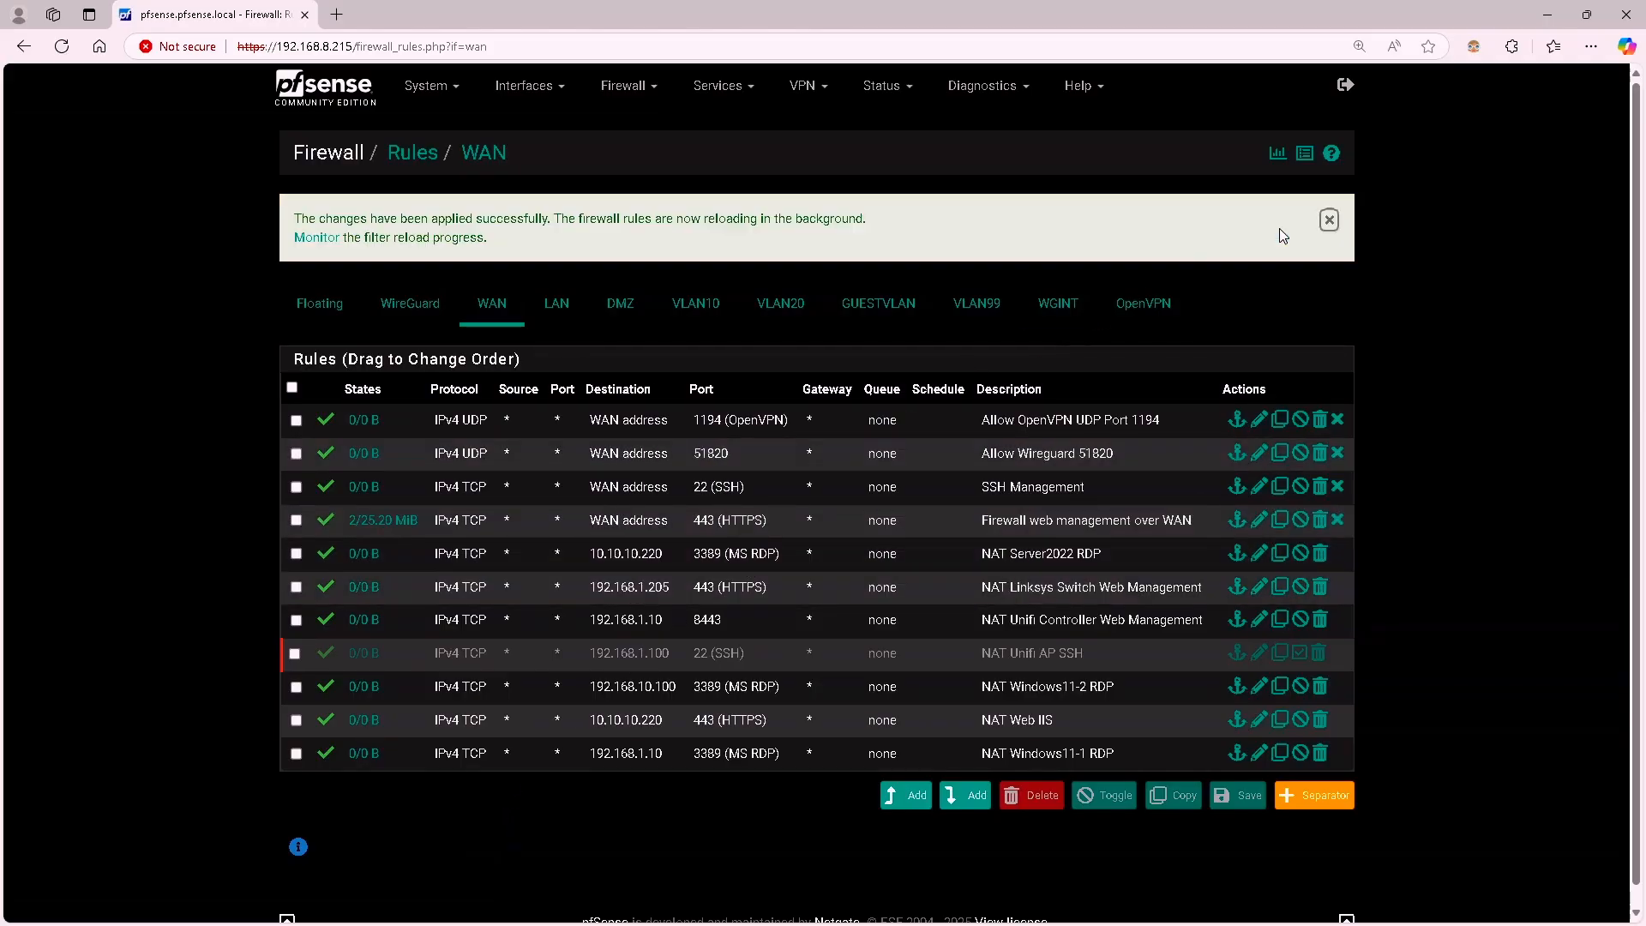
pyautogui.click(481, 415)
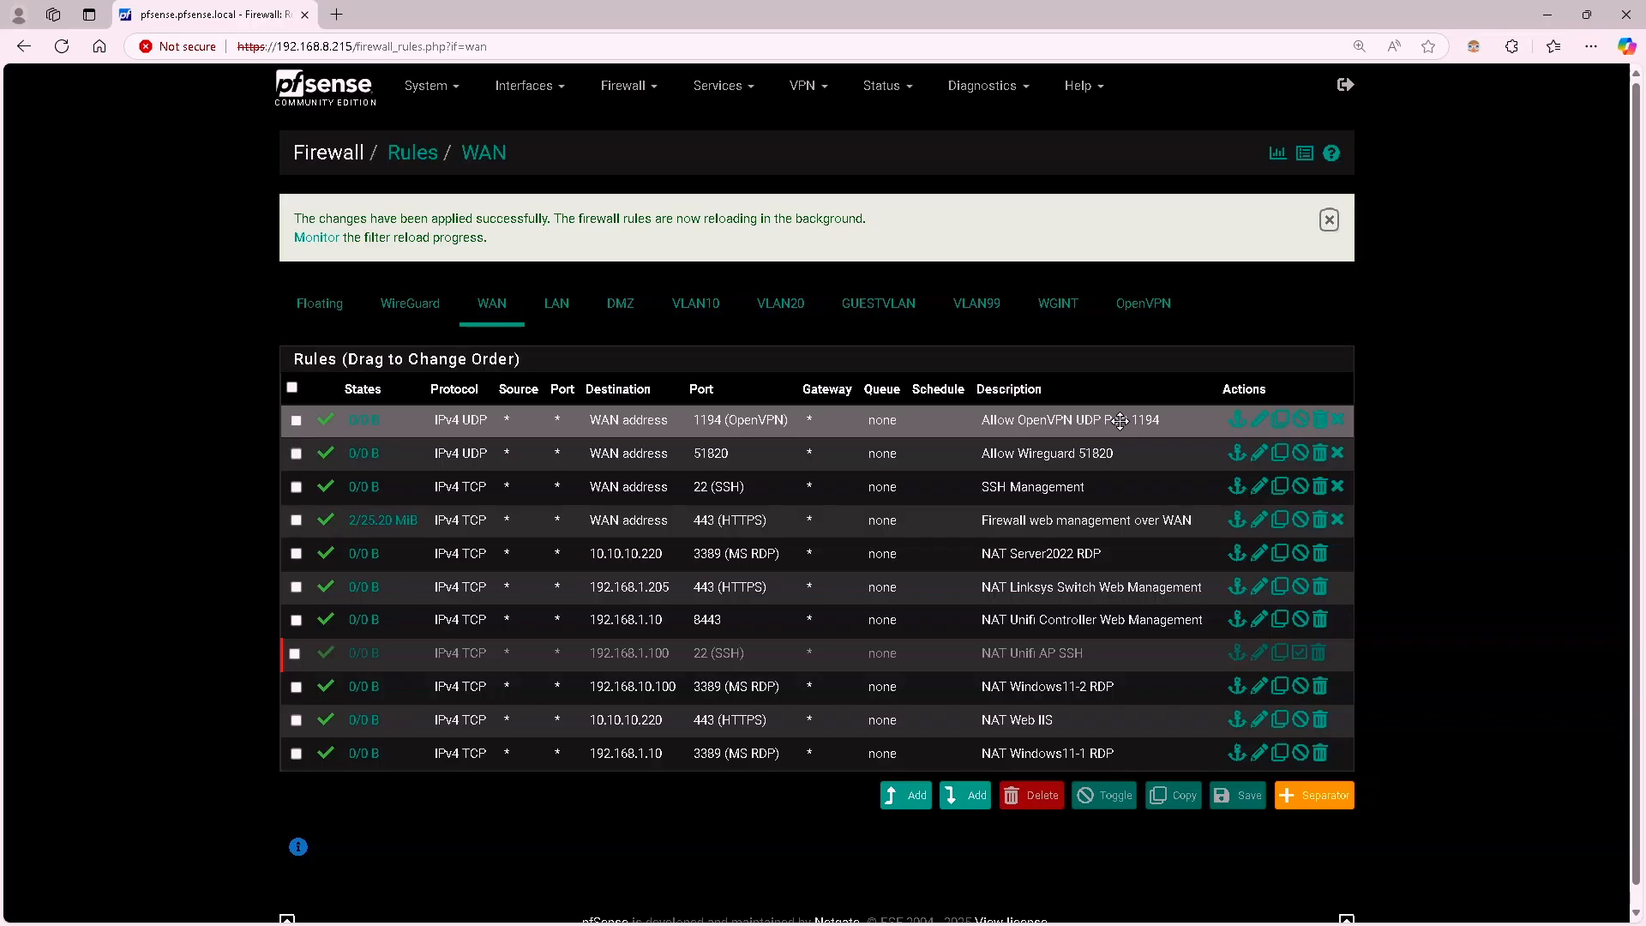
pyautogui.click(1147, 306)
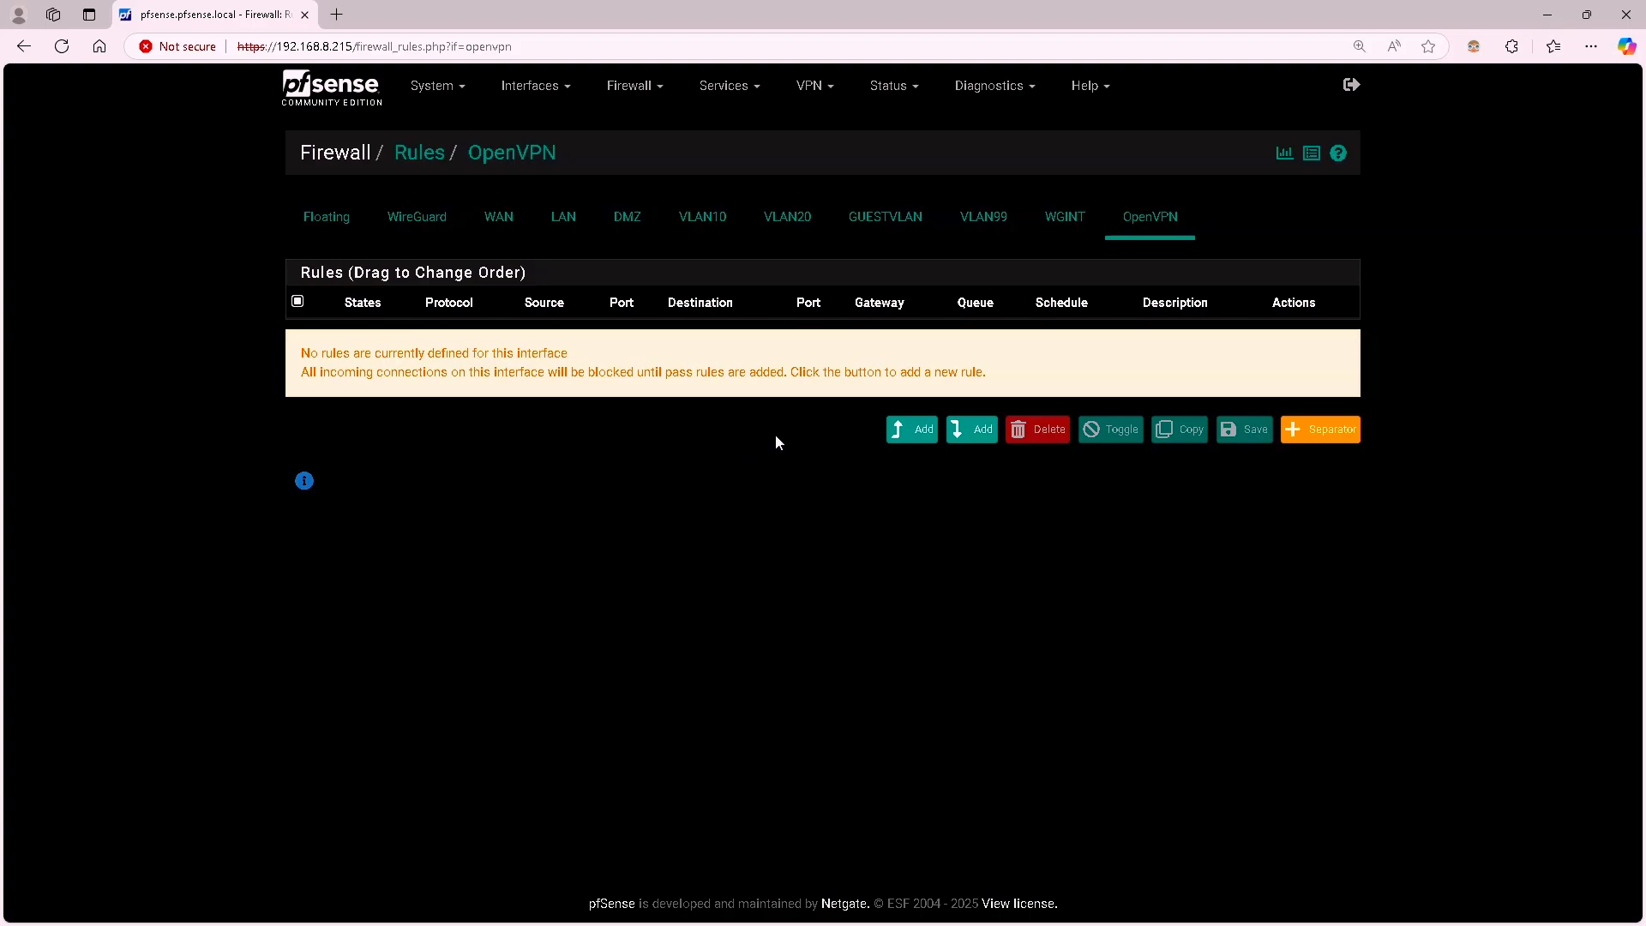
# Step: Add a new OpenVPN rule with source network 172.20.0.0/24
pyautogui.click(909, 431)
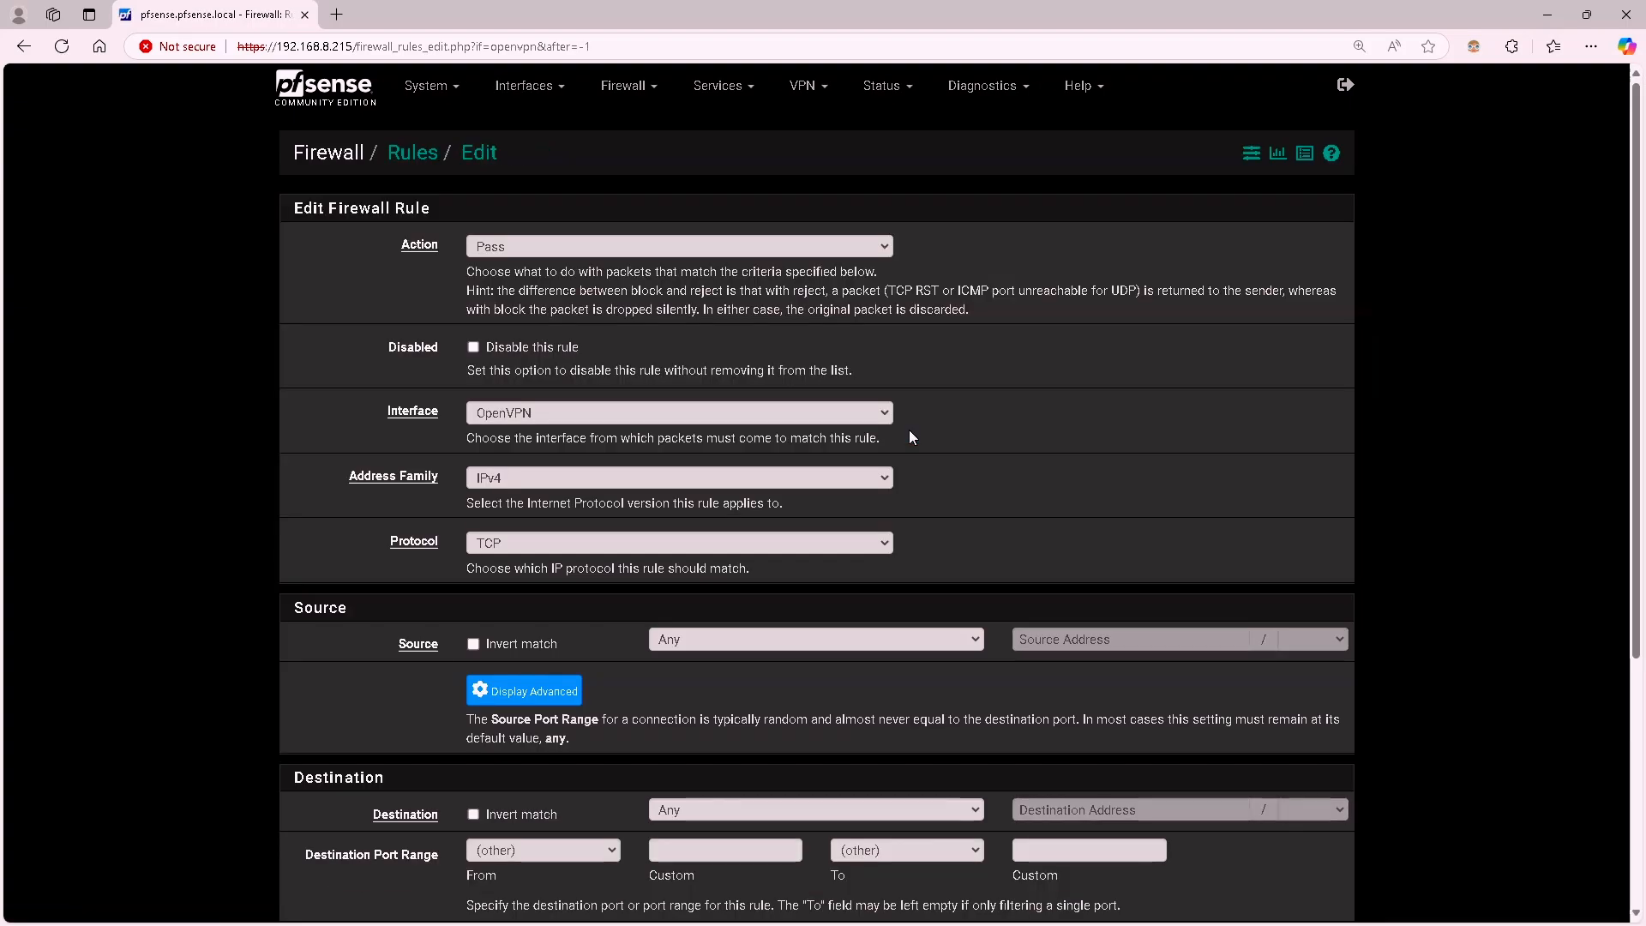
pyautogui.click(470, 247)
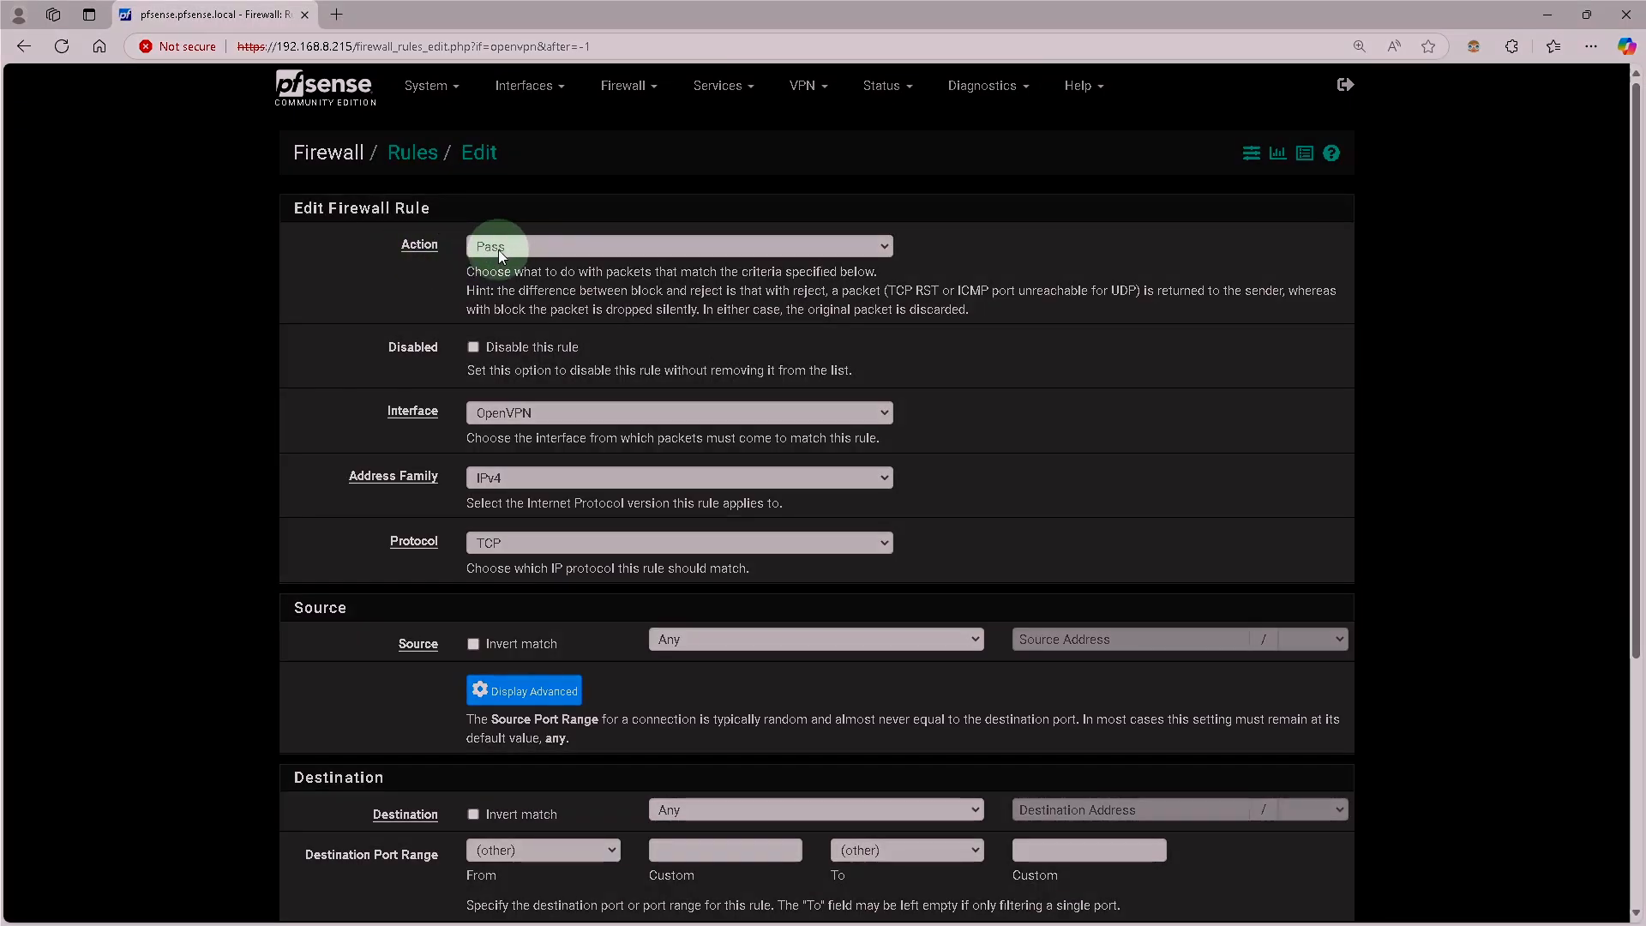
pyautogui.click(431, 412)
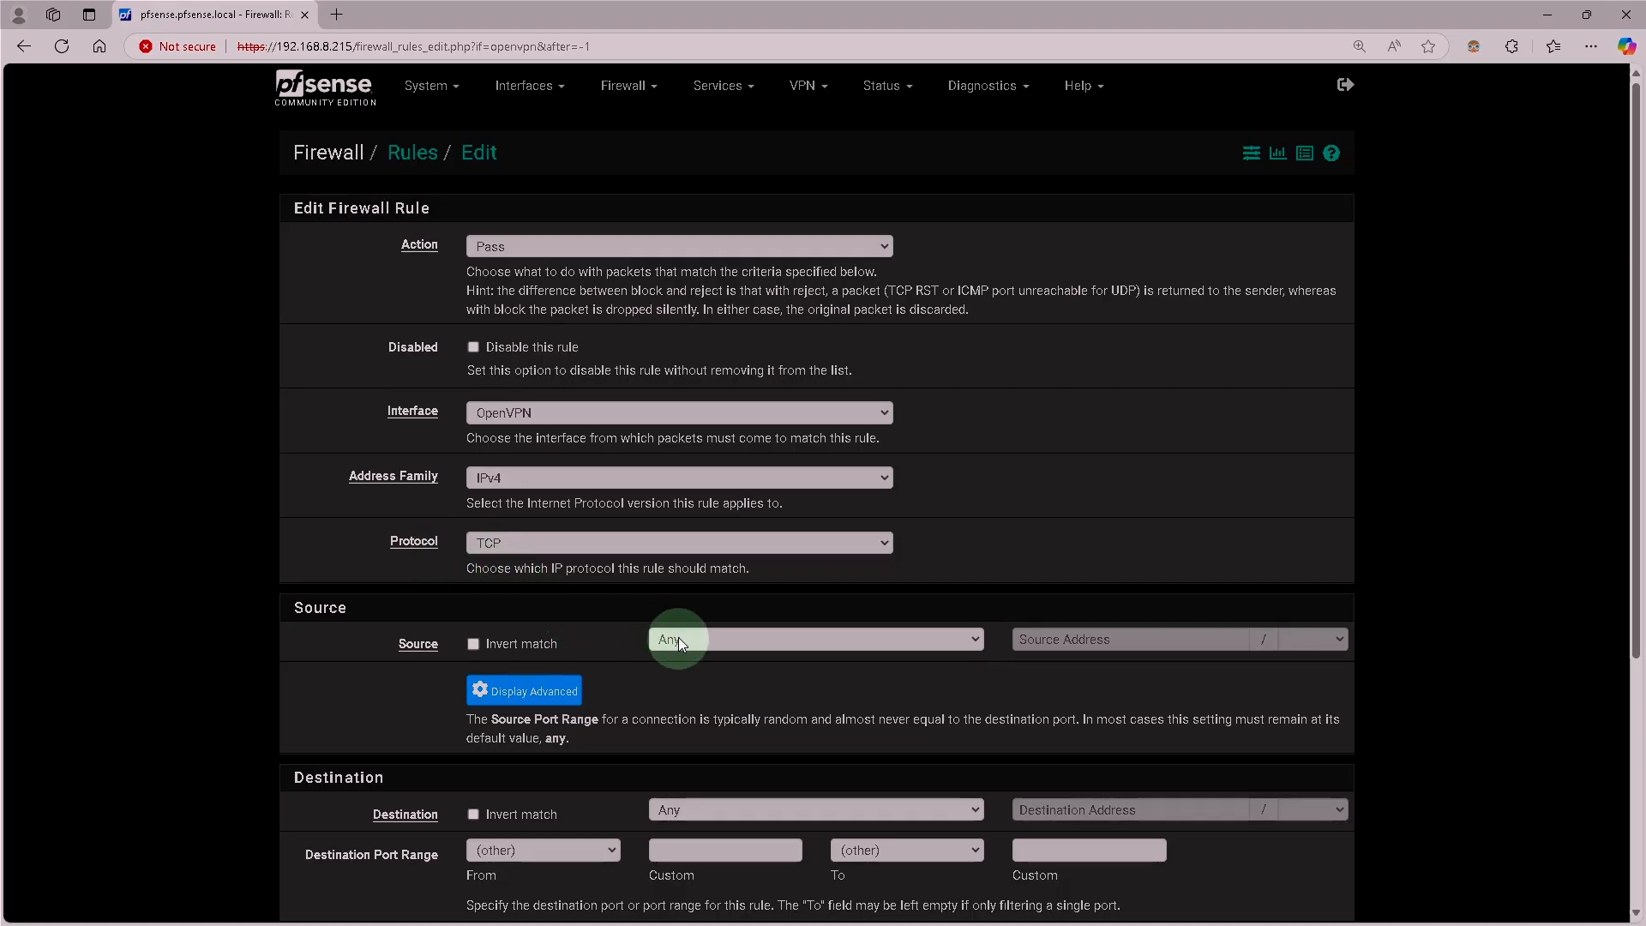
pyautogui.click(847, 646)
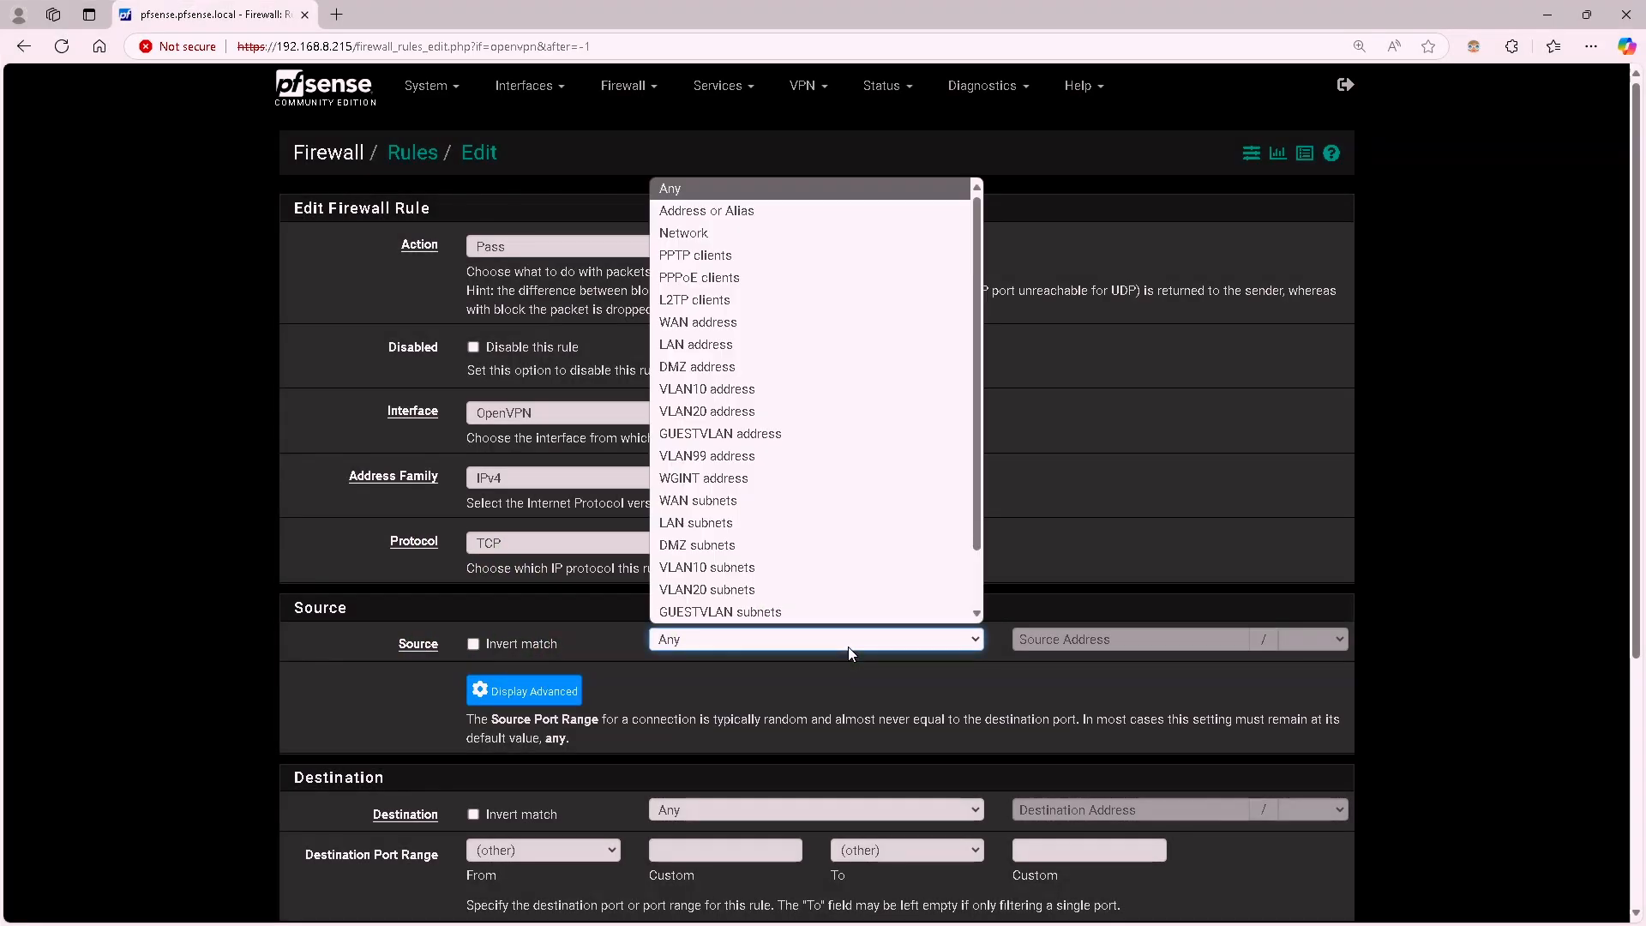
pyautogui.click(725, 235)
pyautogui.click(1041, 644)
pyautogui.write('1')
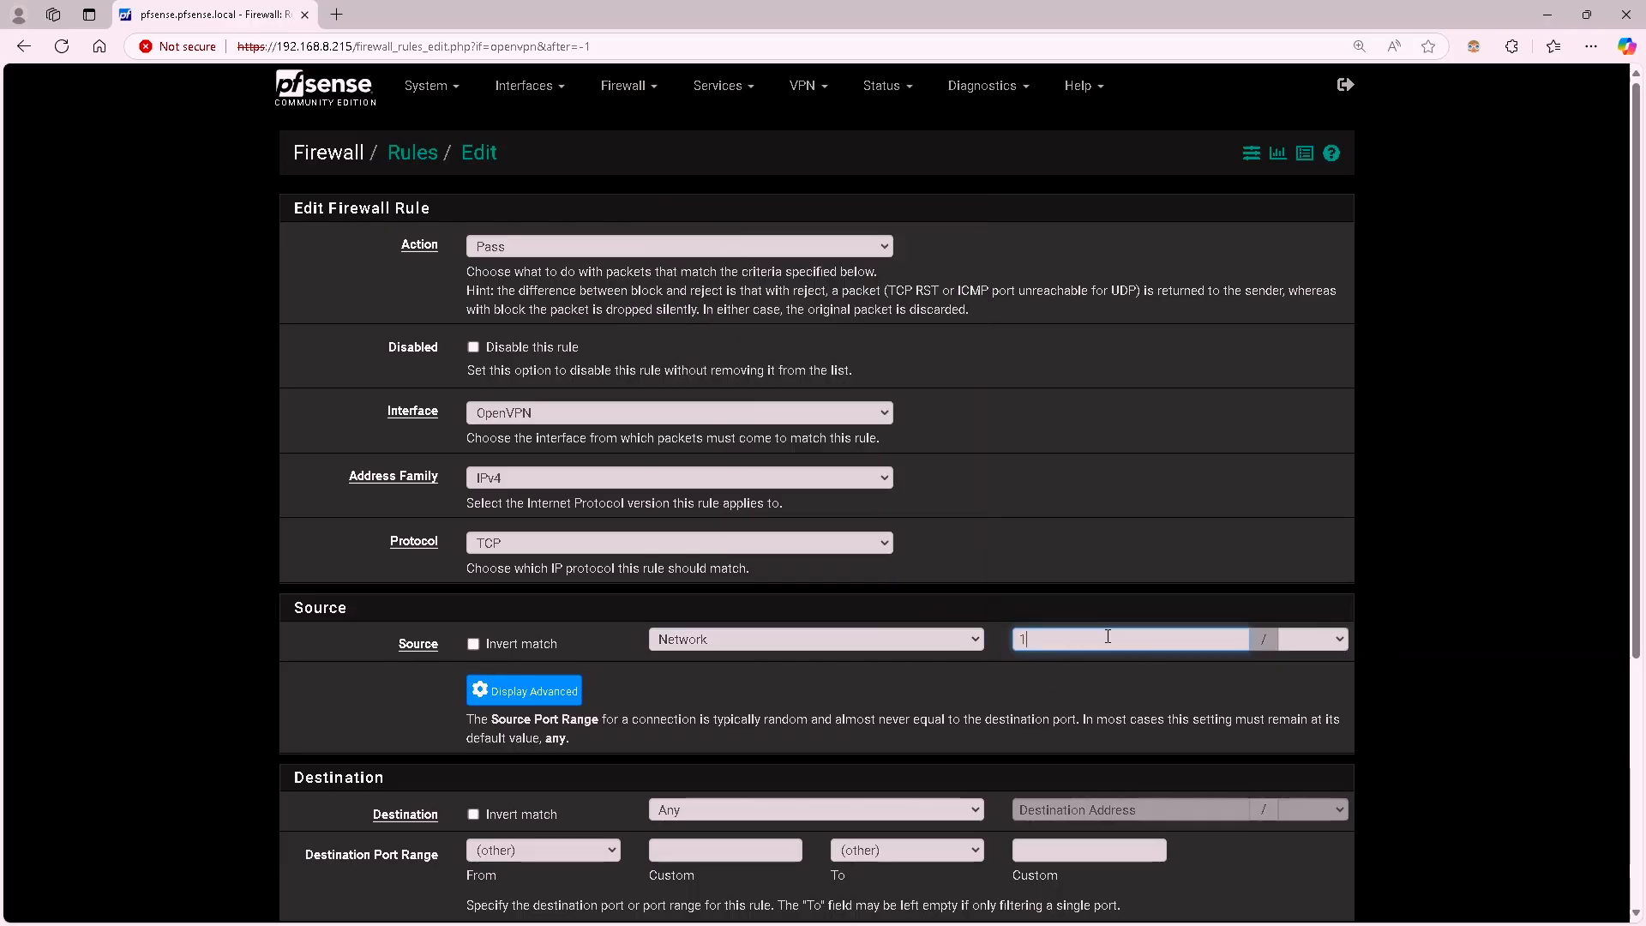
pyautogui.write('72.20.0.0')
pyautogui.click(1320, 639)
pyautogui.click(1298, 370)
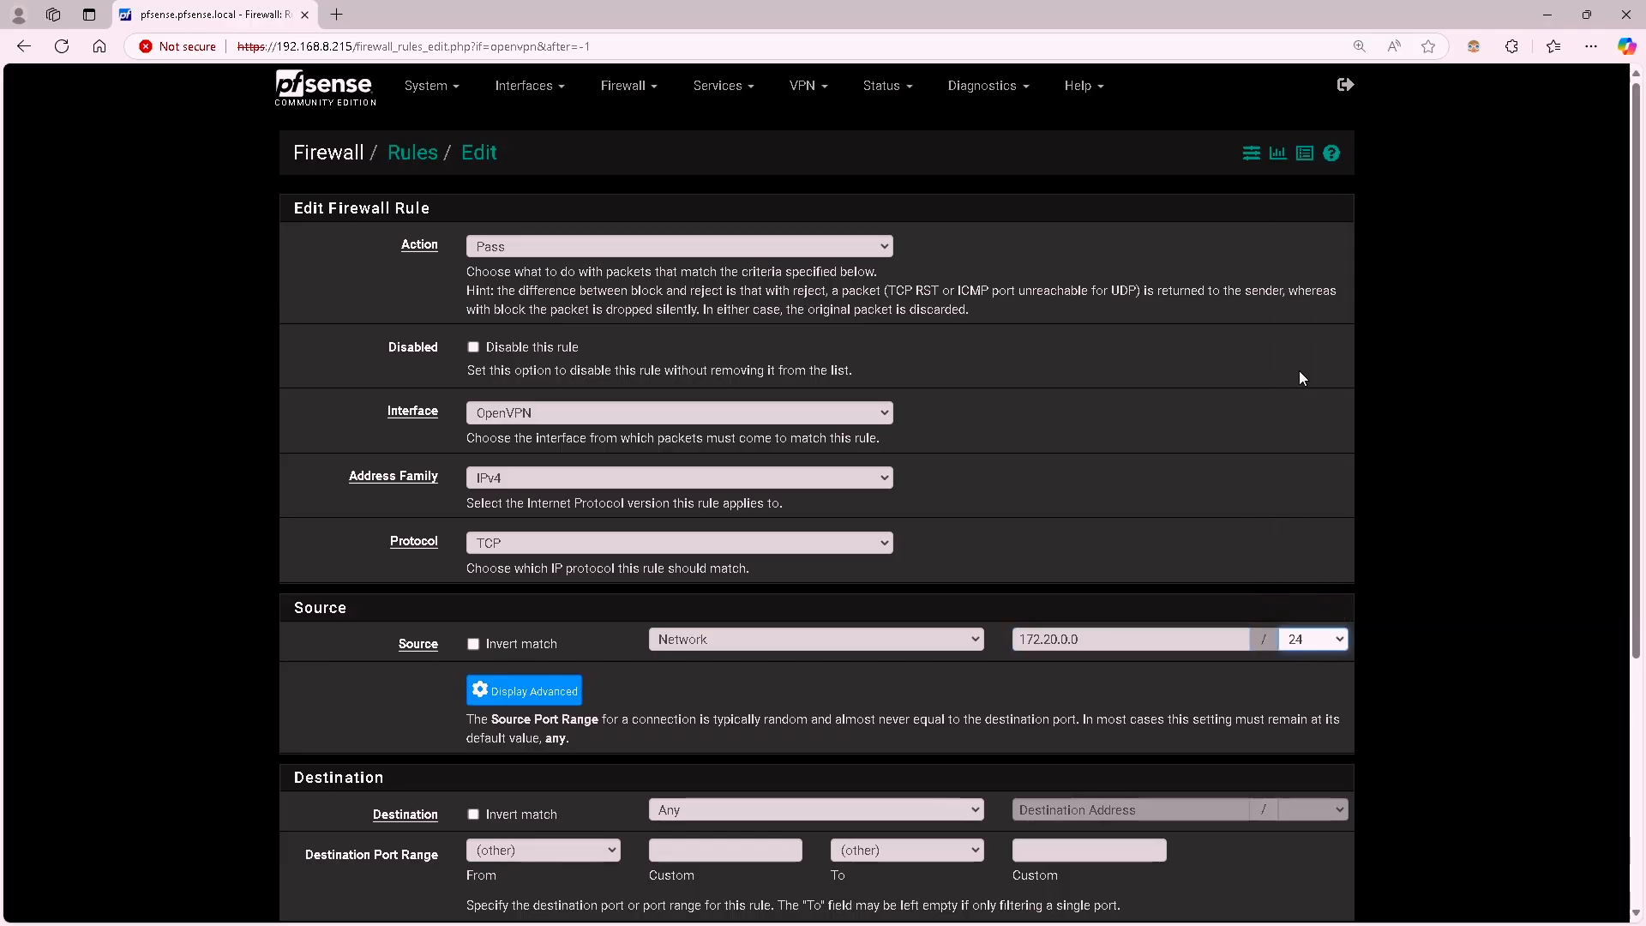
pyautogui.scroll(-1, 1049, 670)
pyautogui.scroll(-1, 1048, 662)
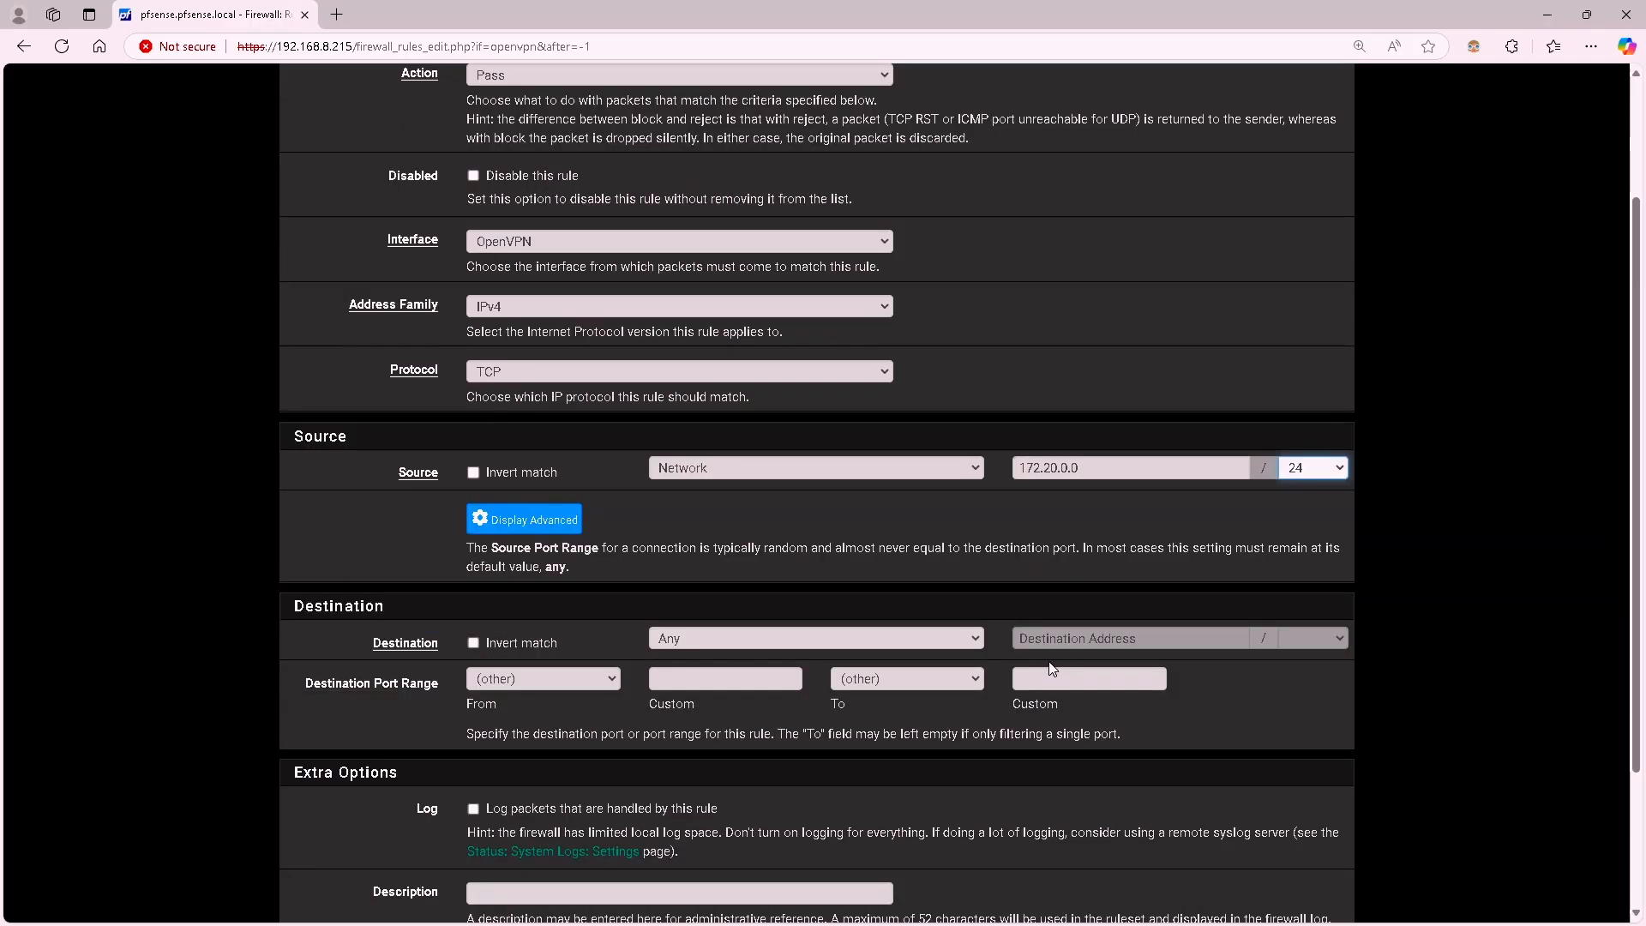
# Step: Set destination address 192.168.10.100 with destination port MS DS (445)
pyautogui.click(414, 643)
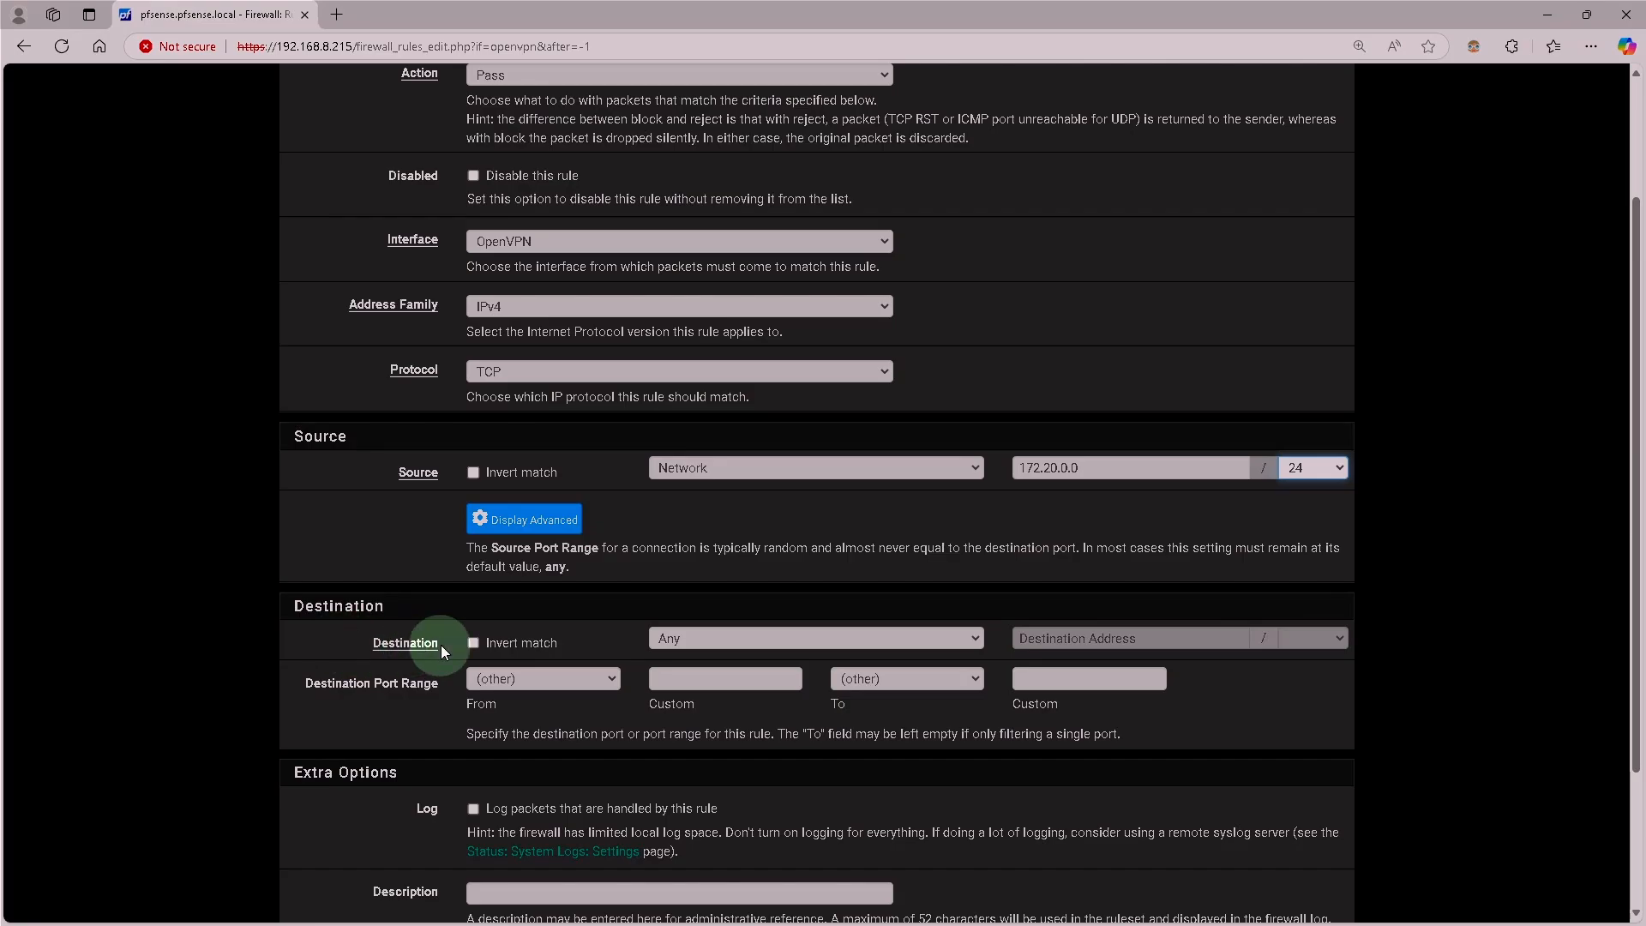
pyautogui.click(786, 643)
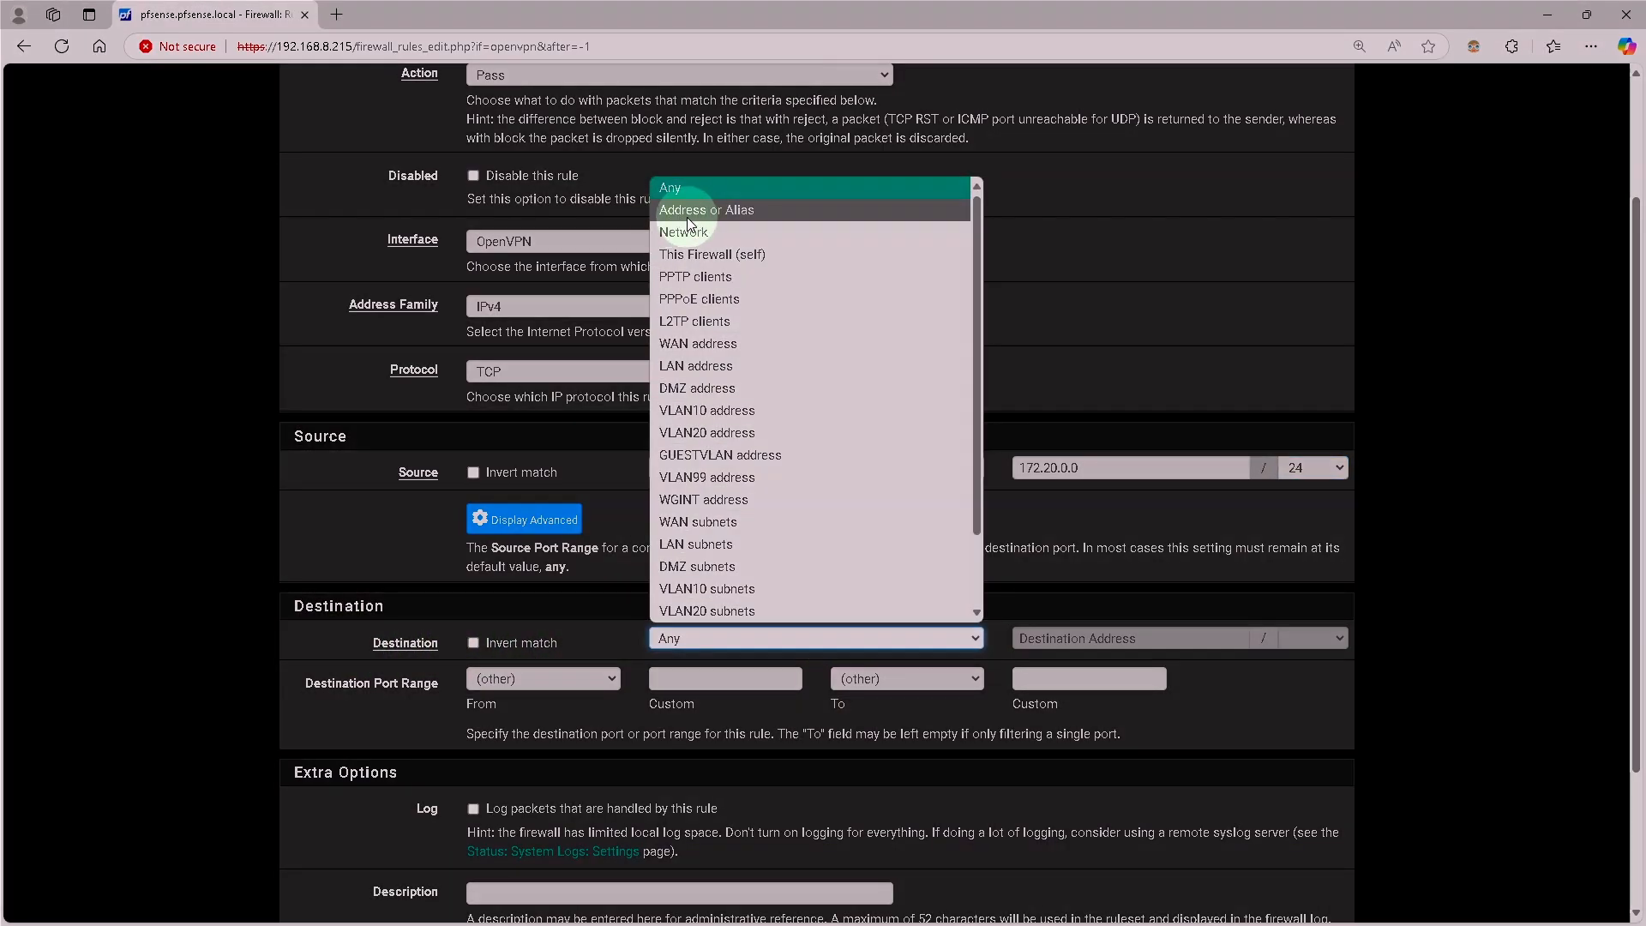
pyautogui.click(697, 211)
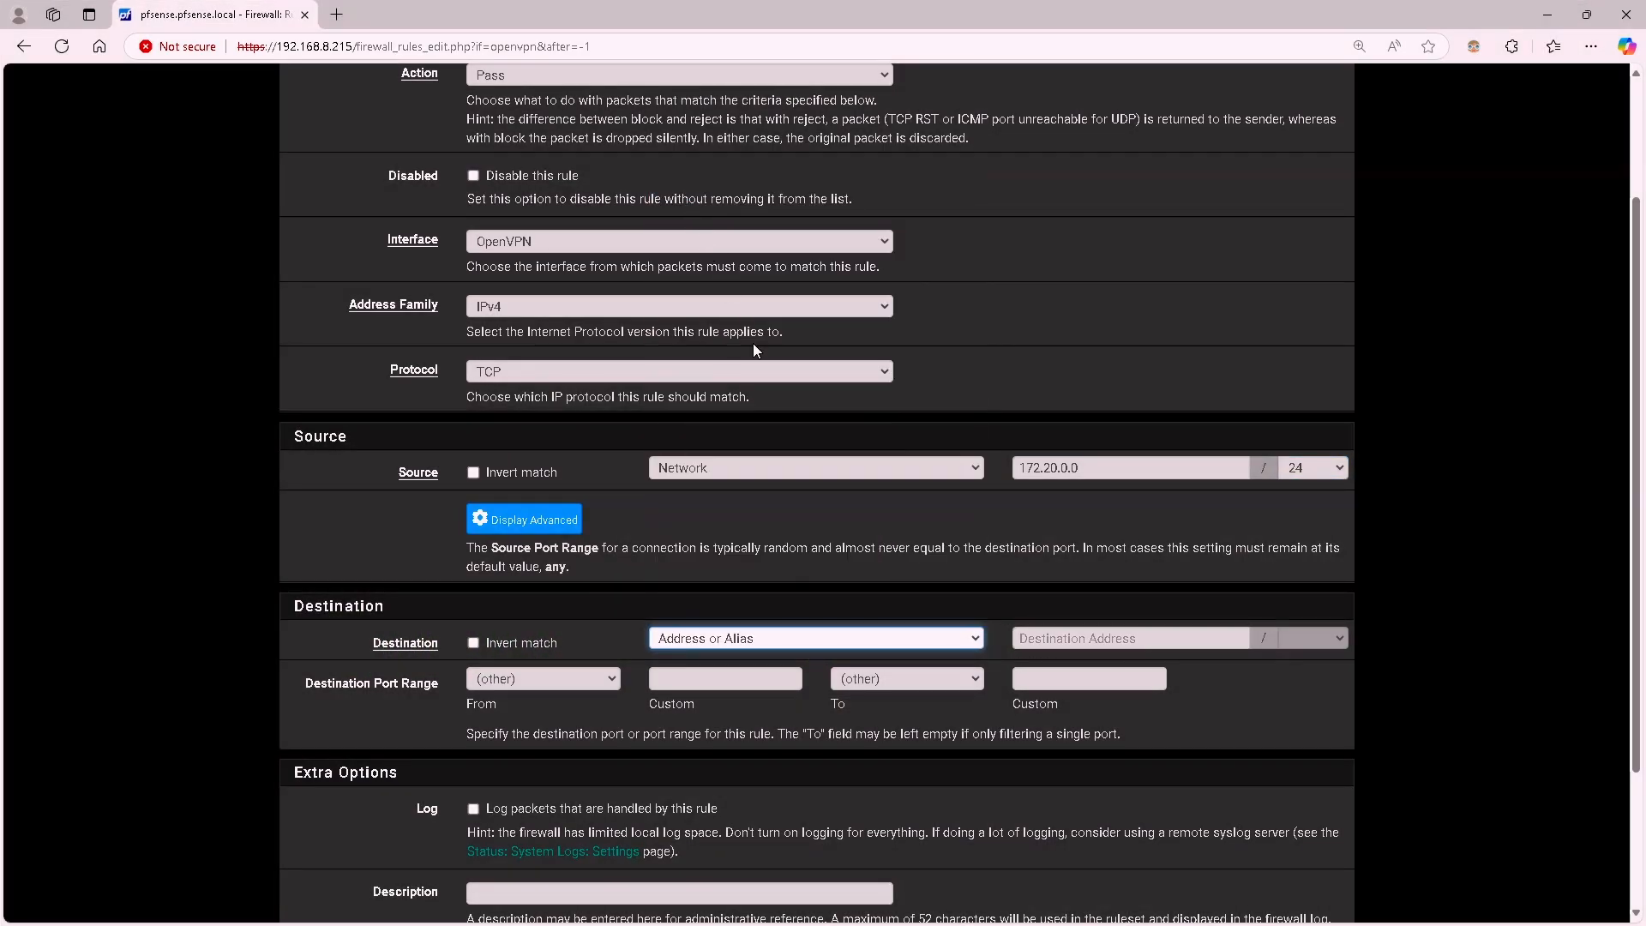
pyautogui.click(1056, 636)
pyautogui.write('192.168.10.100')
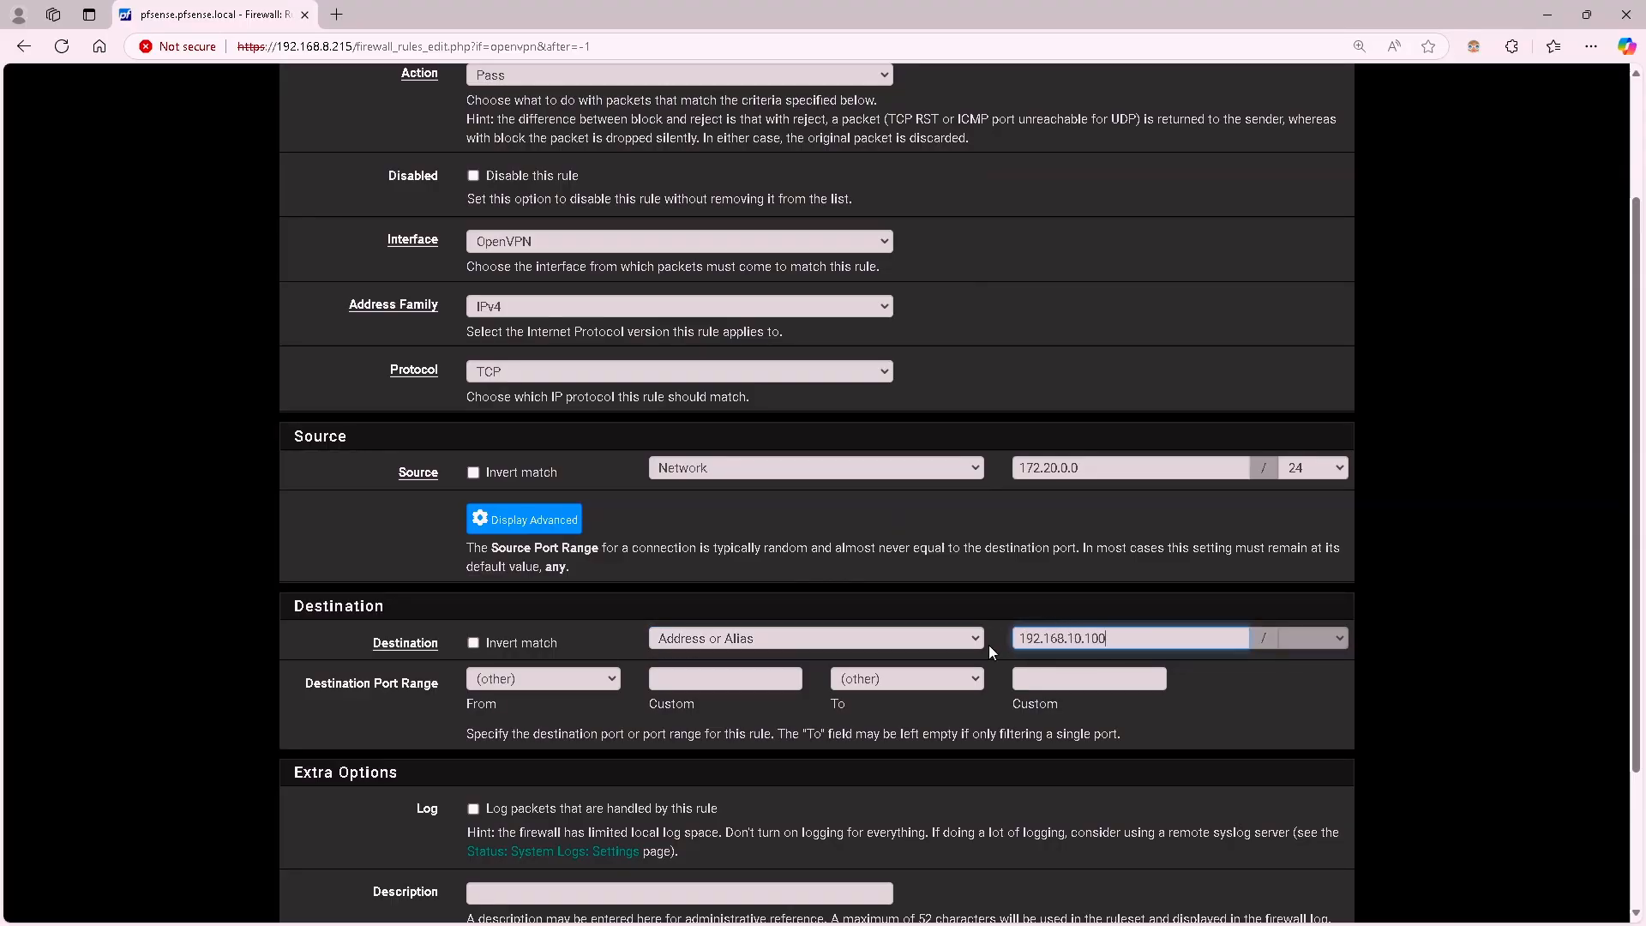
pyautogui.click(309, 691)
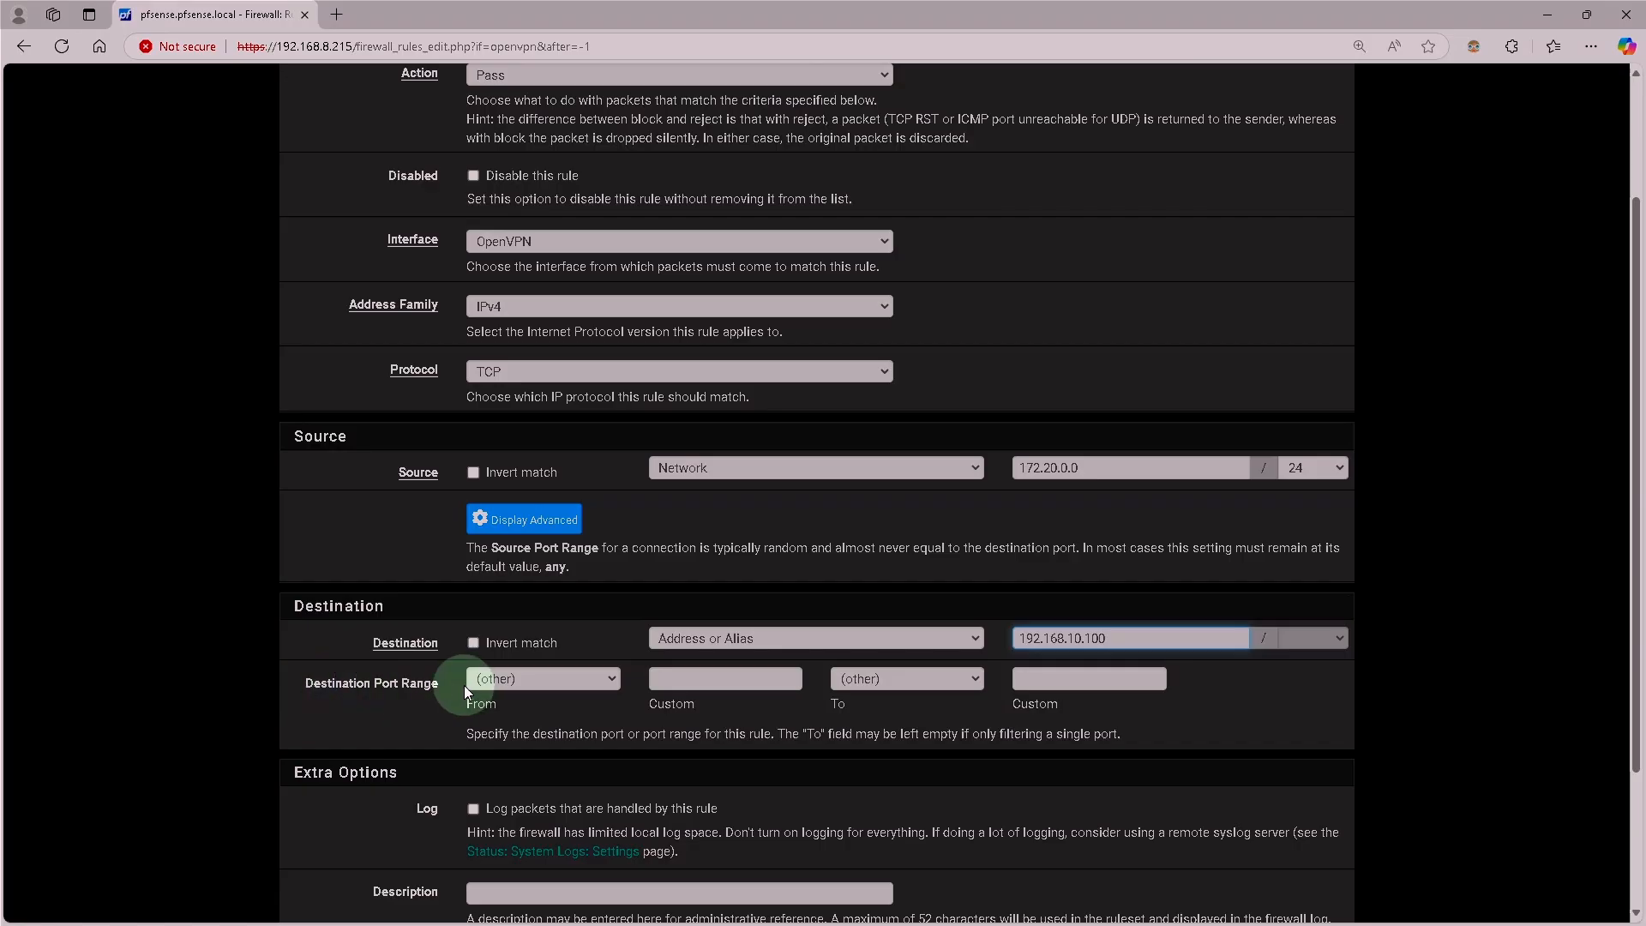
pyautogui.click(593, 682)
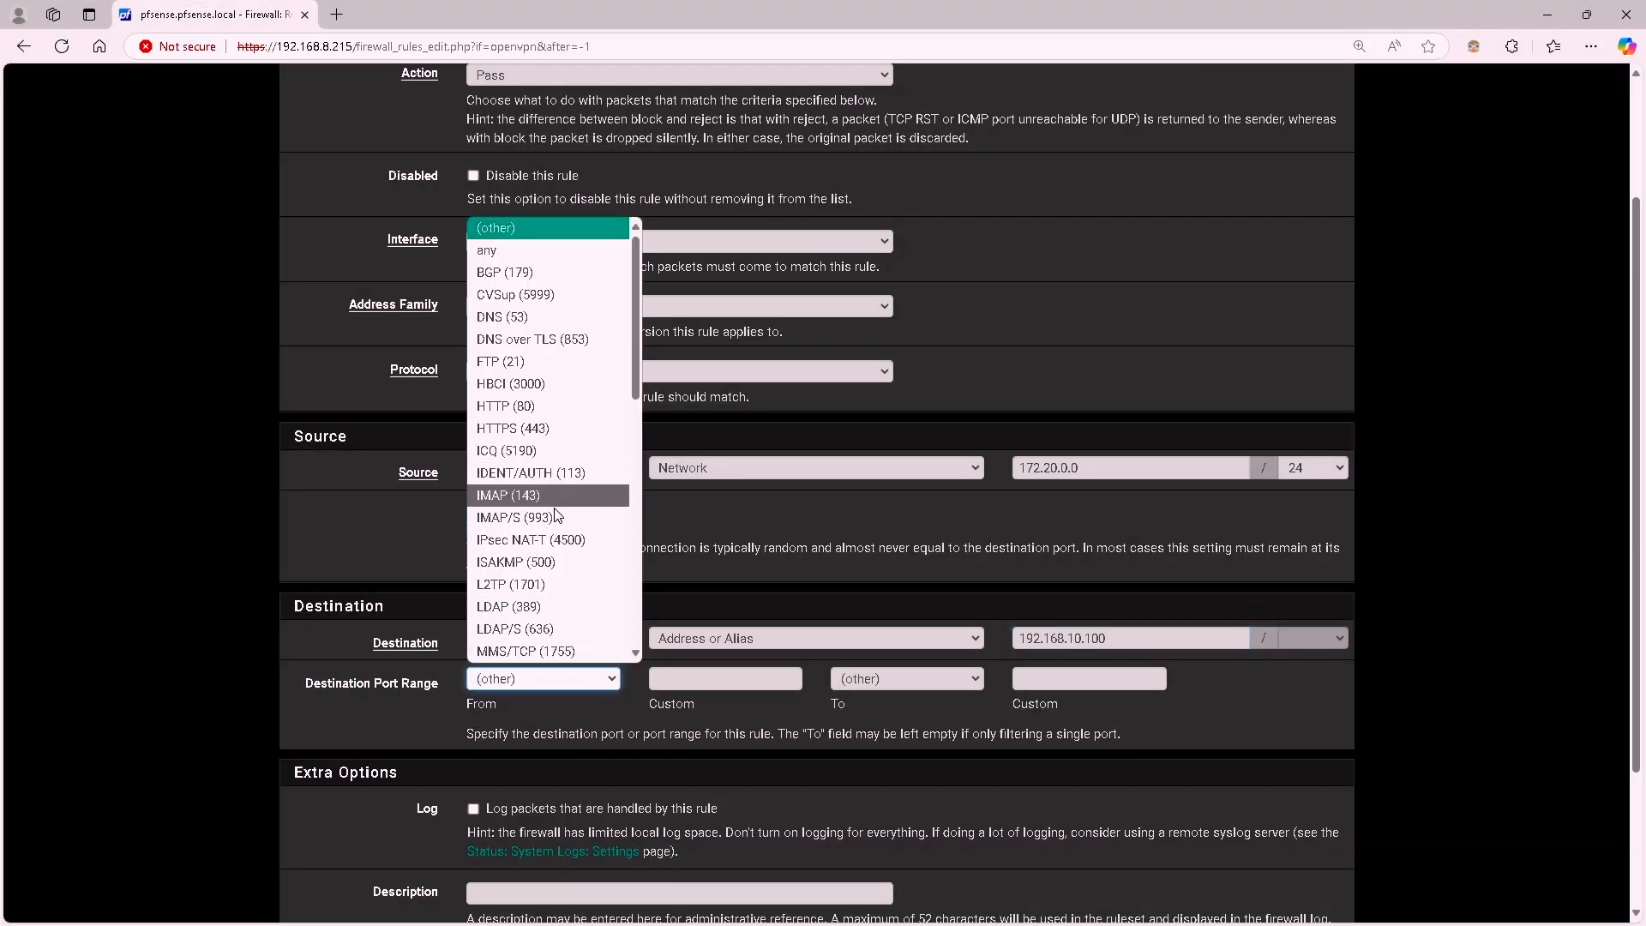
pyautogui.scroll(-2, 556, 514)
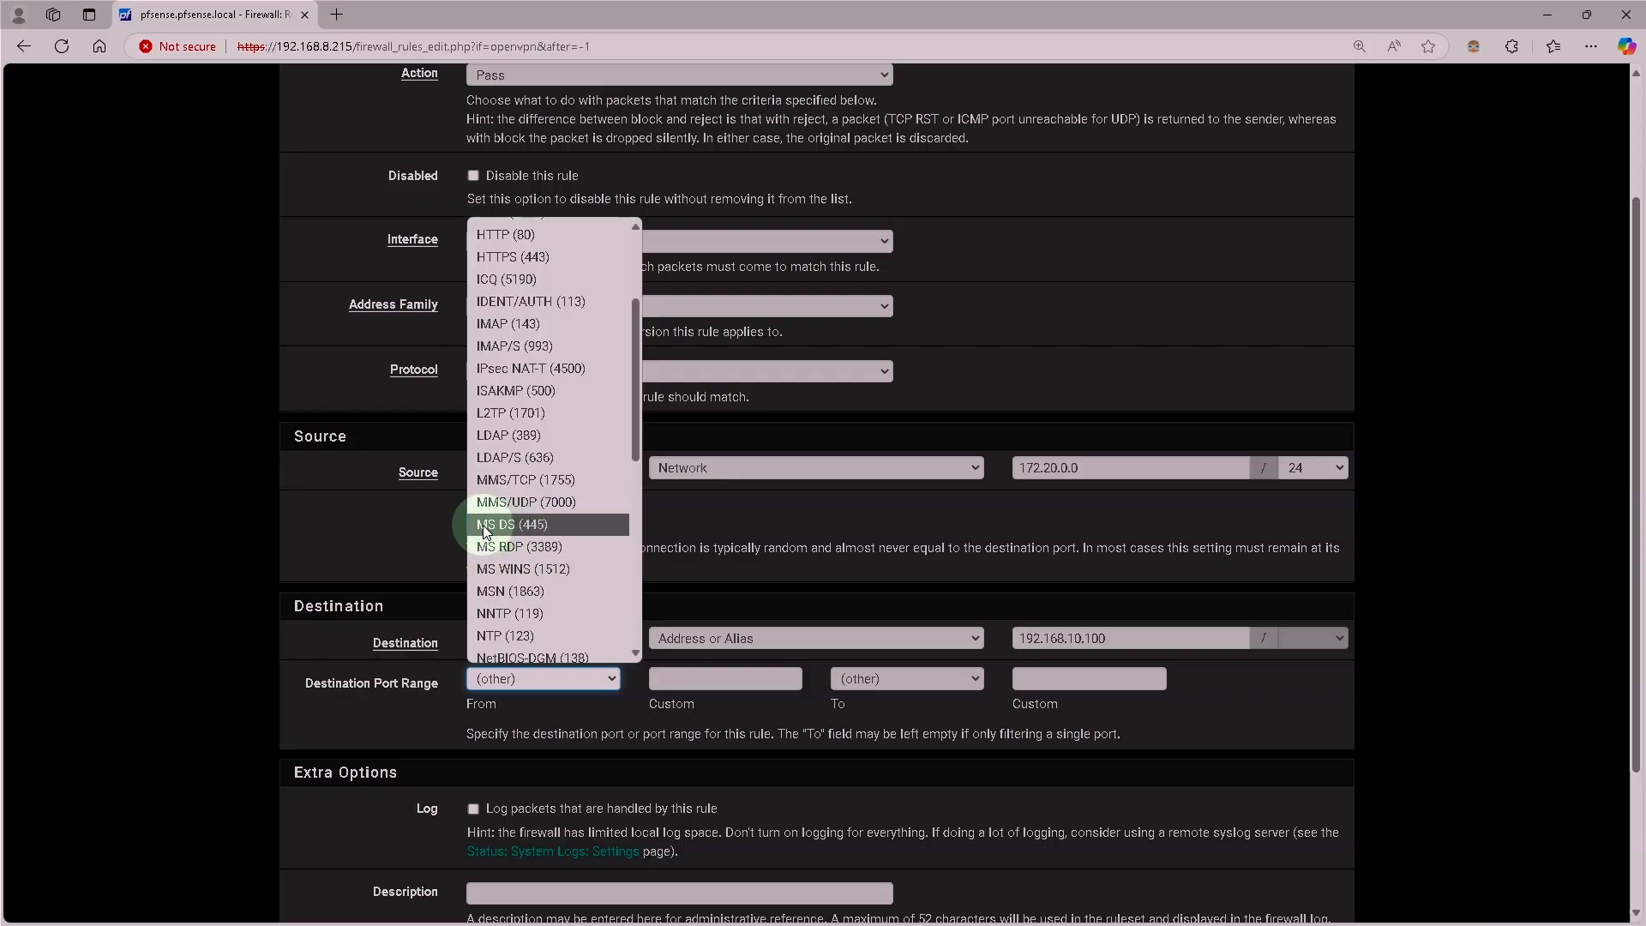
pyautogui.click(558, 526)
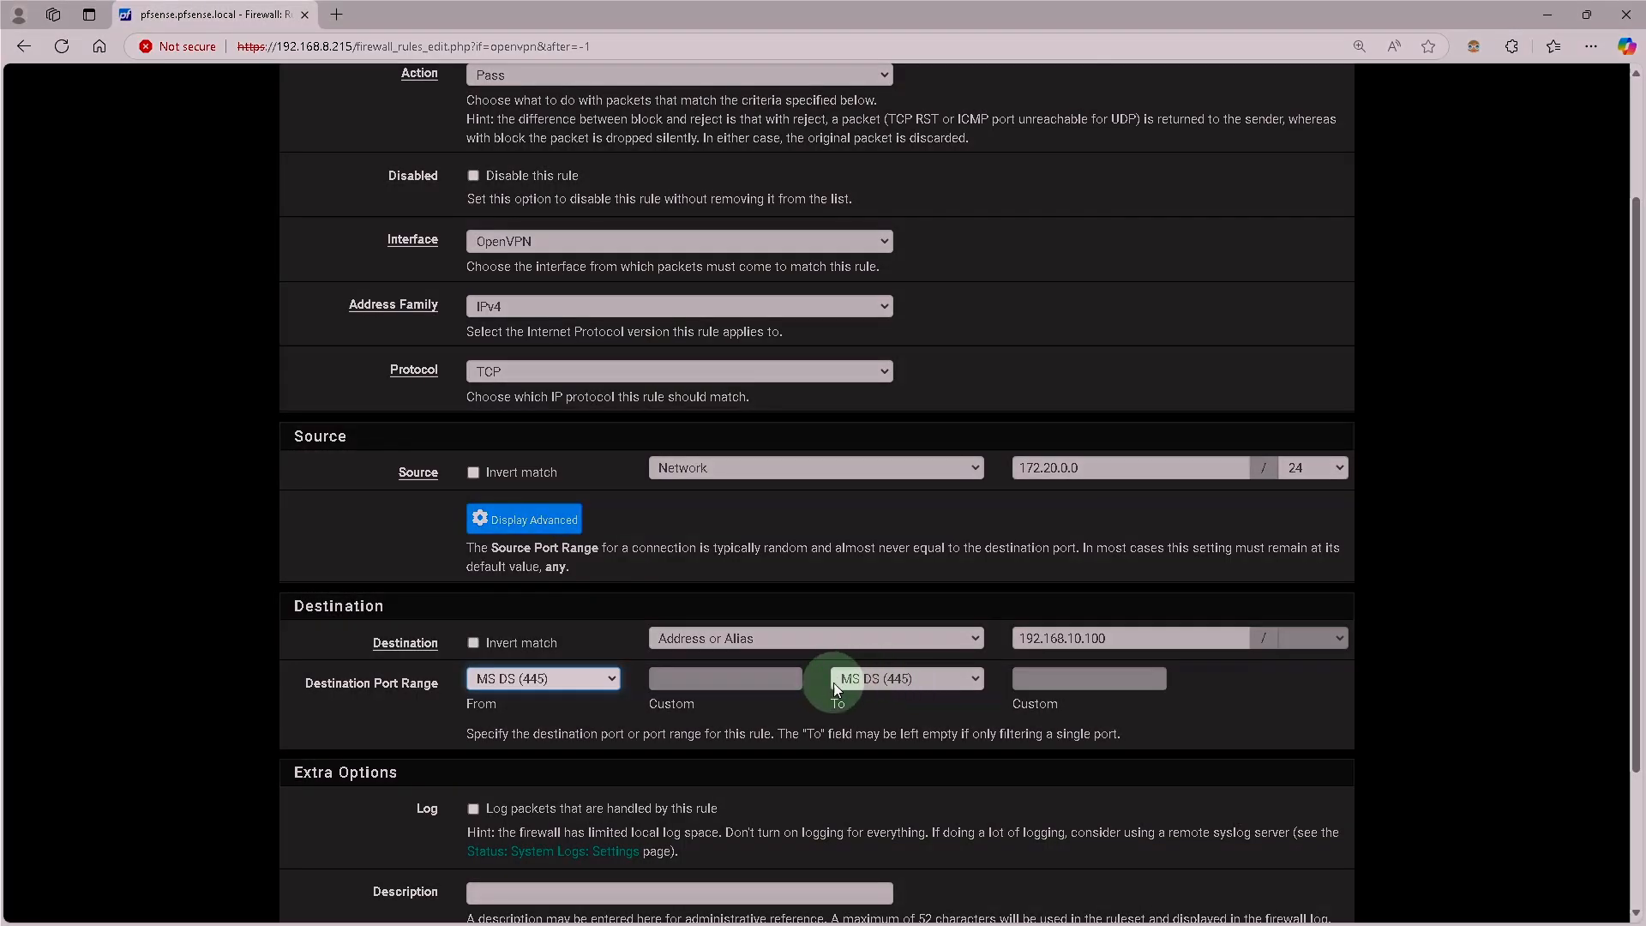
# Step: Describe the rule 'OpenVPN Remote Users Access to File Server SMB' and save it
pyautogui.scroll(-2, 866, 688)
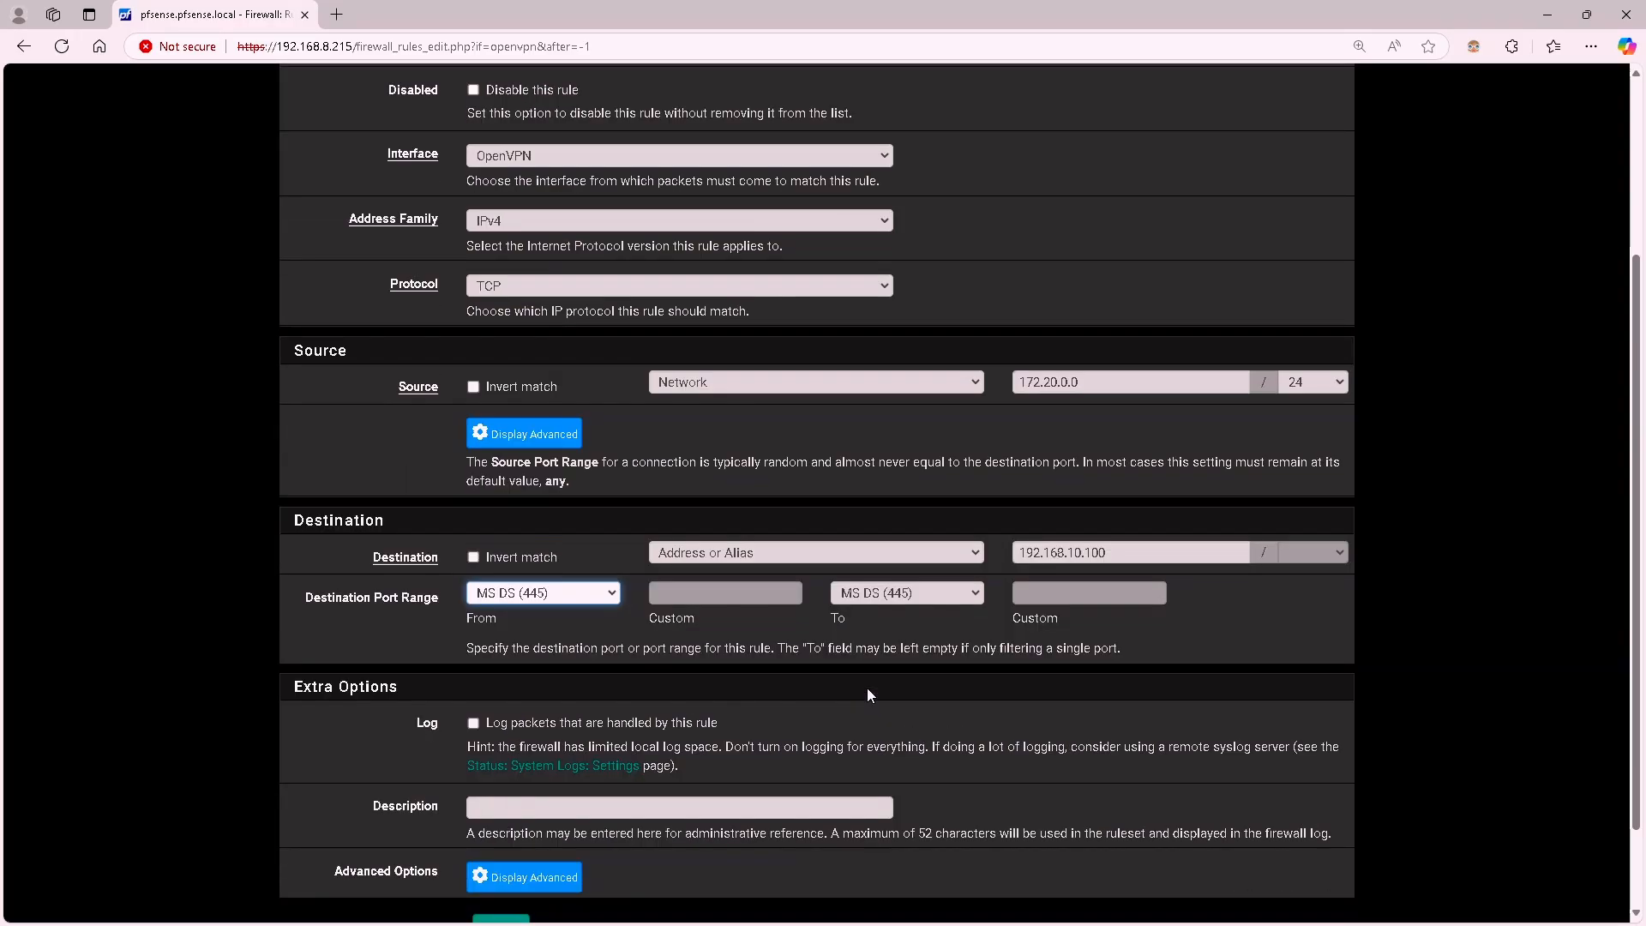
pyautogui.click(804, 720)
pyautogui.write('OpenVPN')
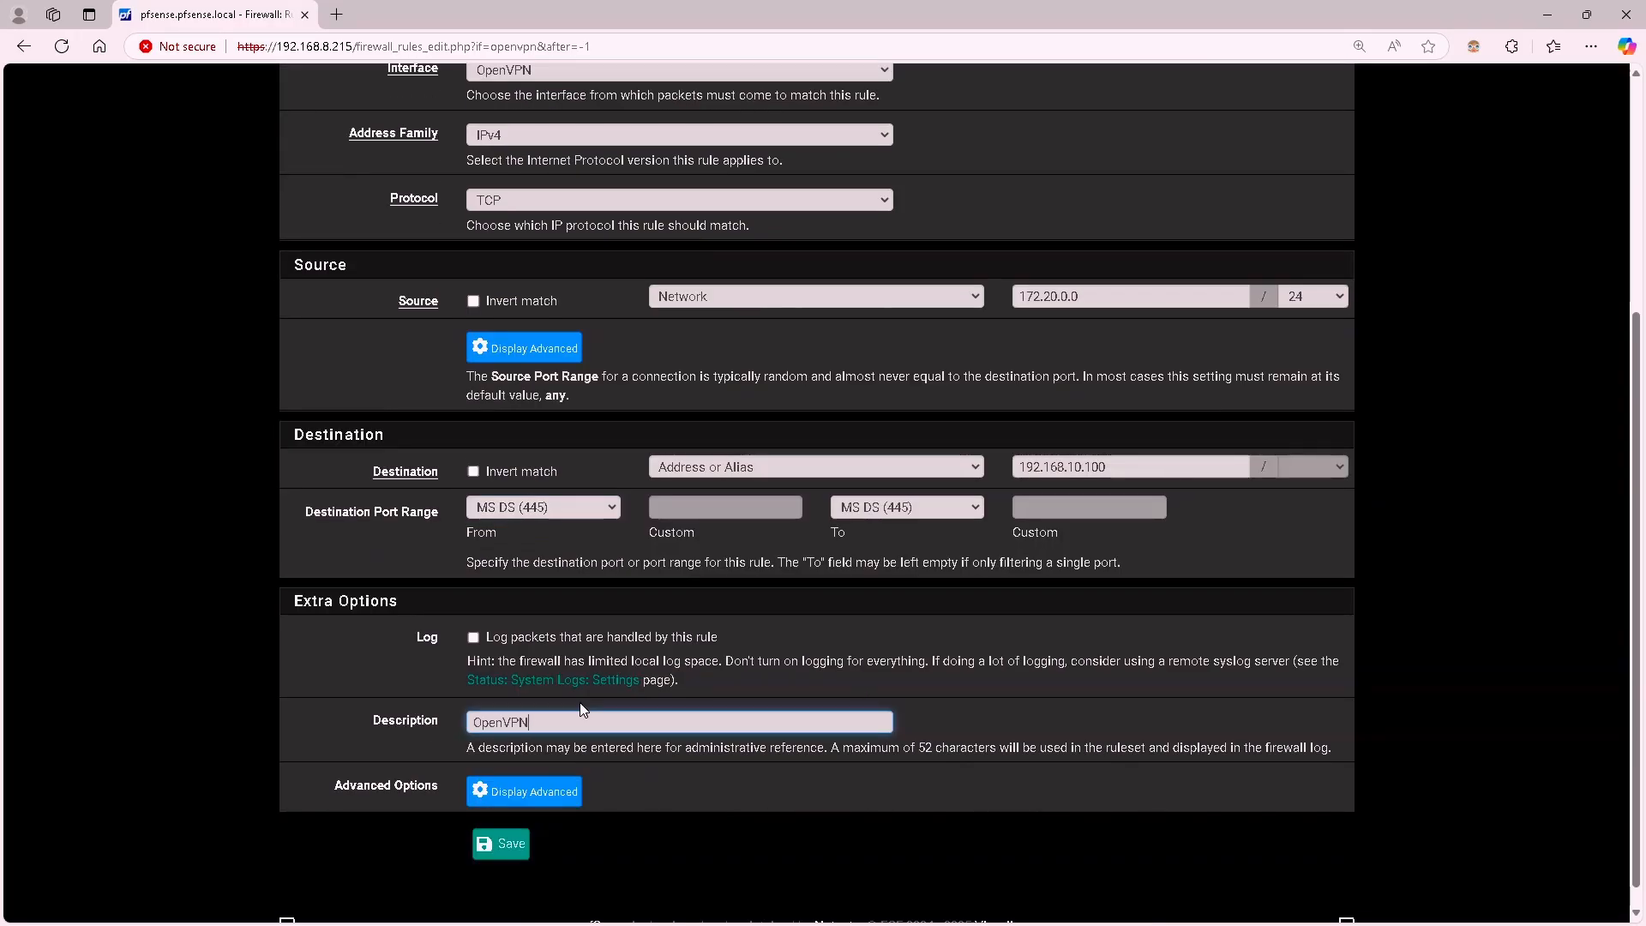
pyautogui.write(' Remote Users Access to File Ser')
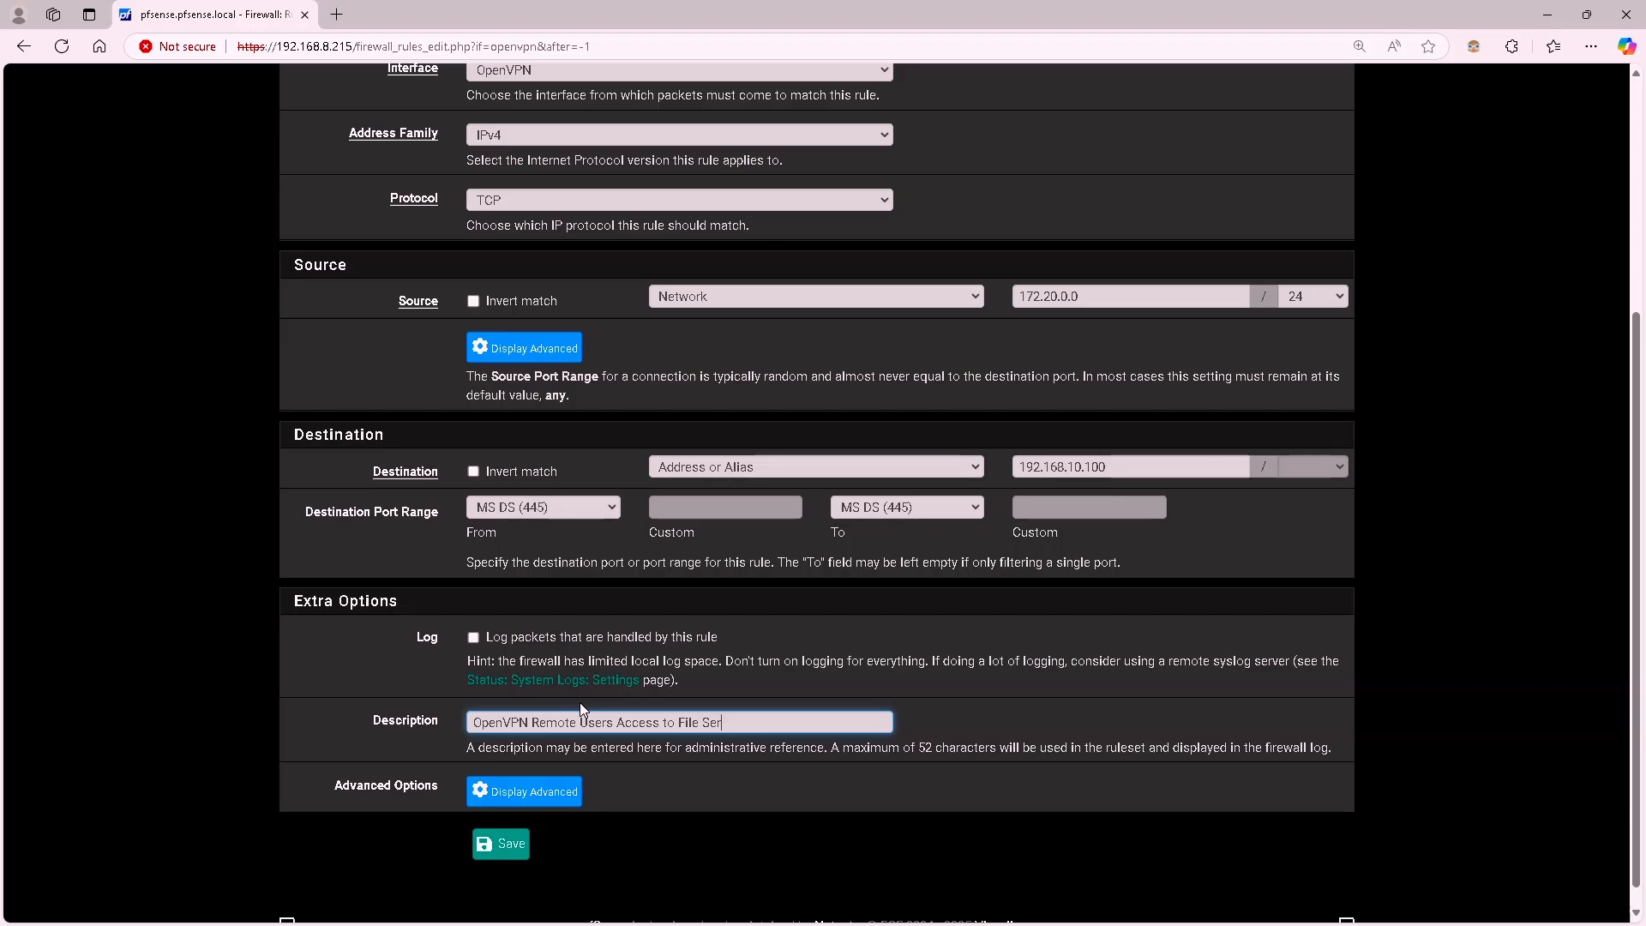
pyautogui.write('ver SMB')
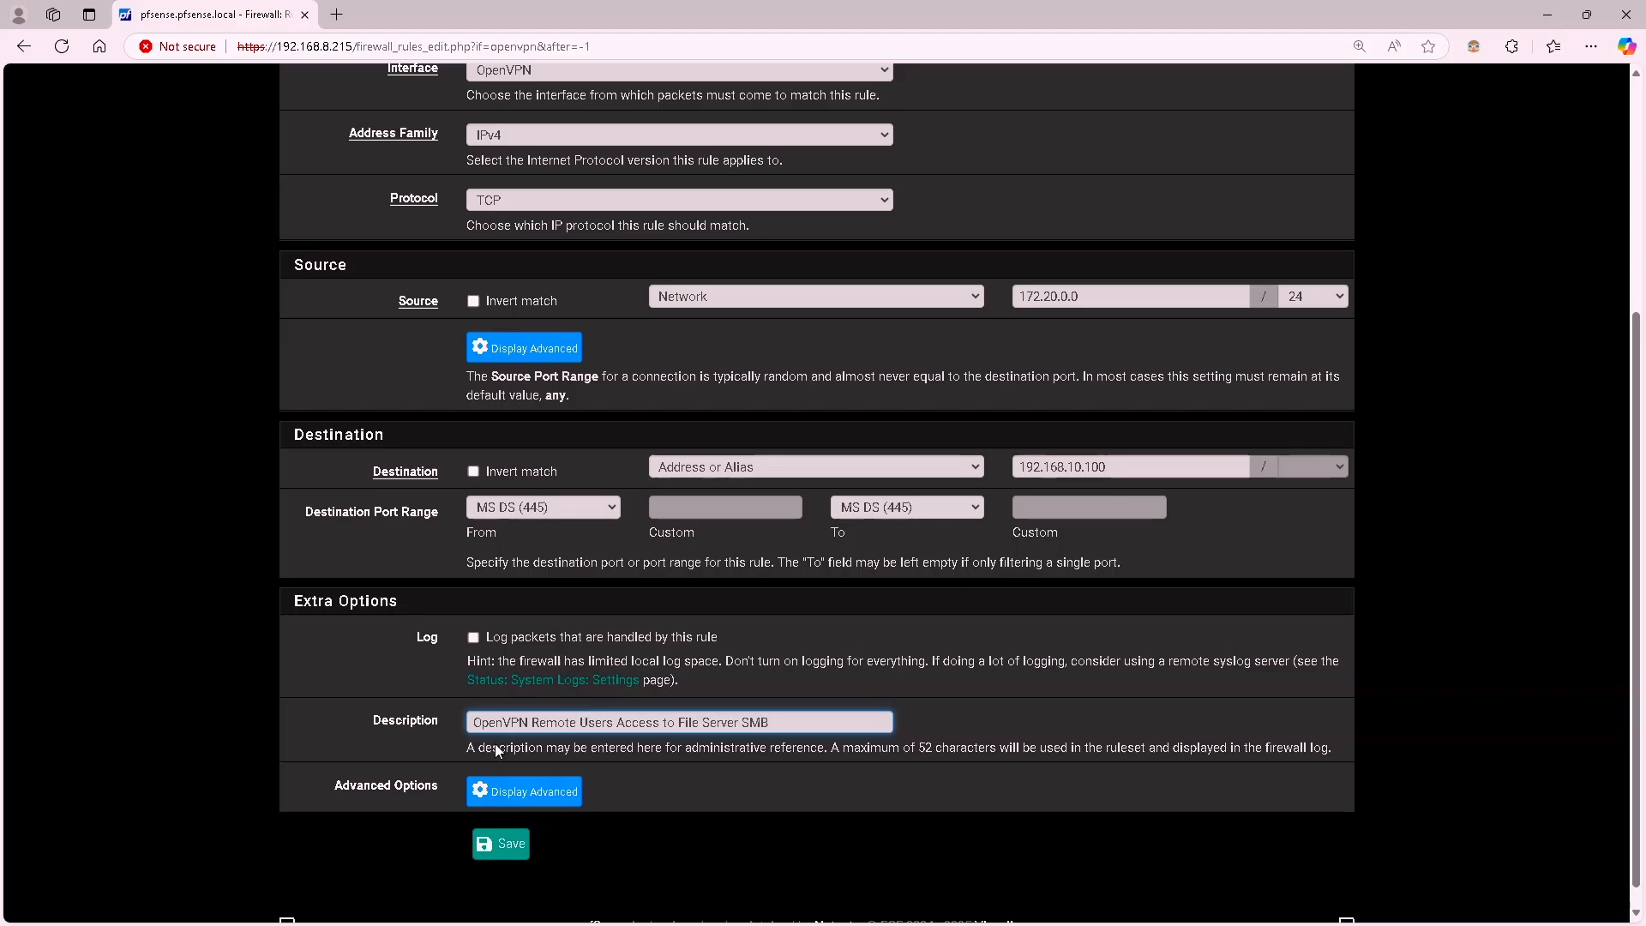
pyautogui.click(504, 843)
# Step: Apply the pending TCP 445 file-server rule on the OpenVPN tab
pyautogui.click(1272, 224)
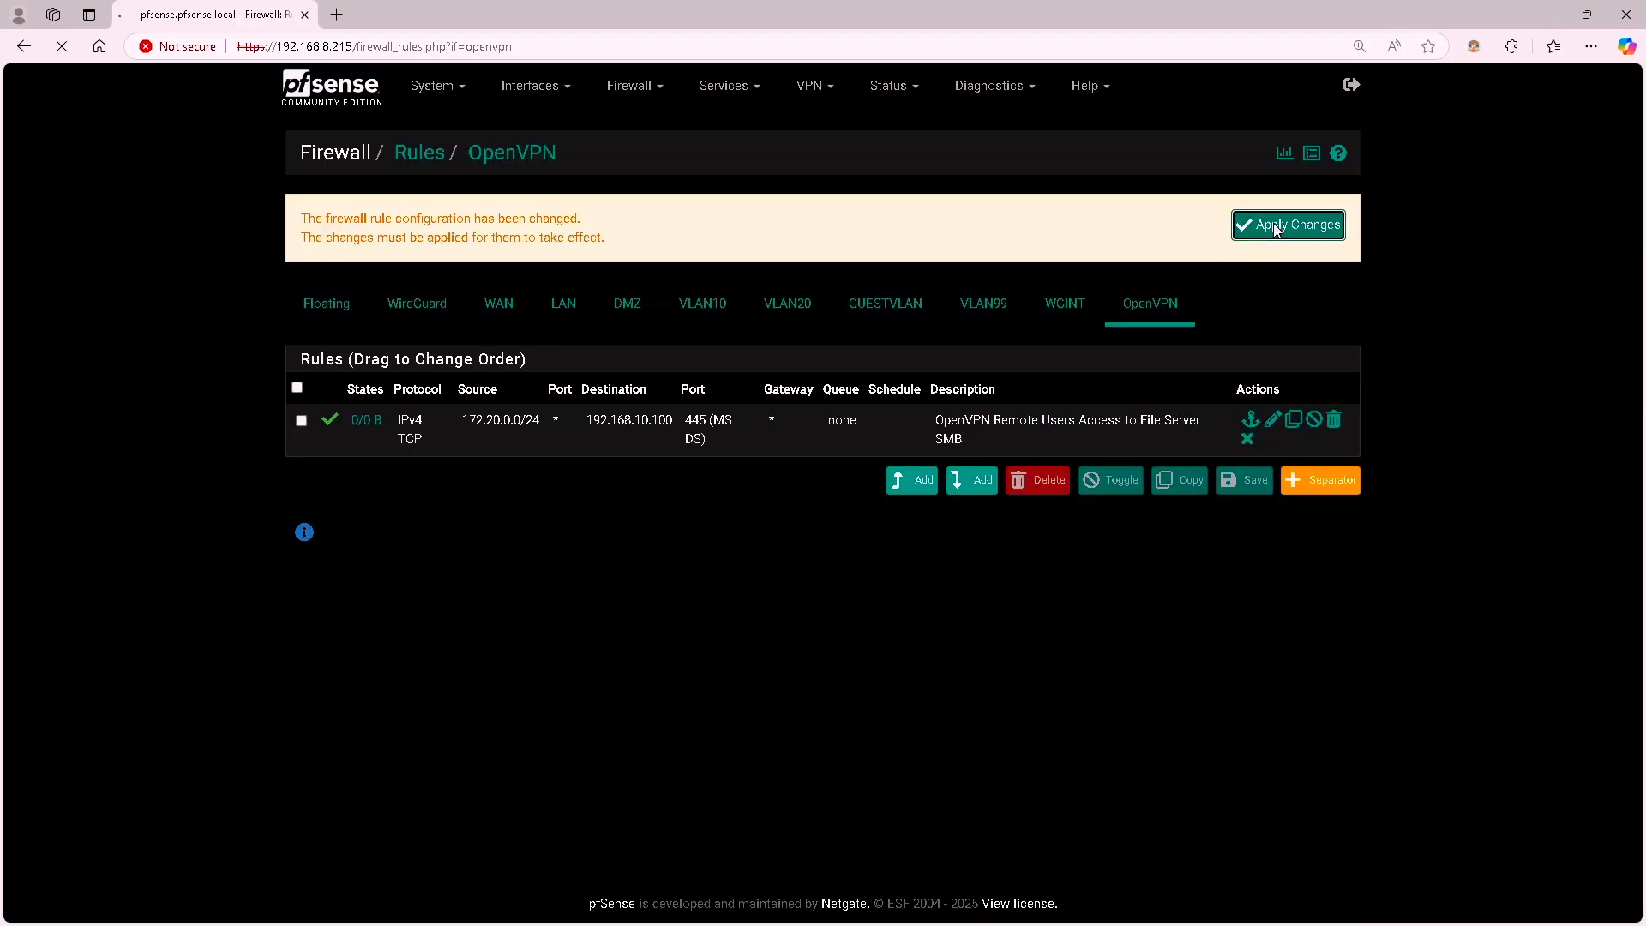
pyautogui.click(473, 429)
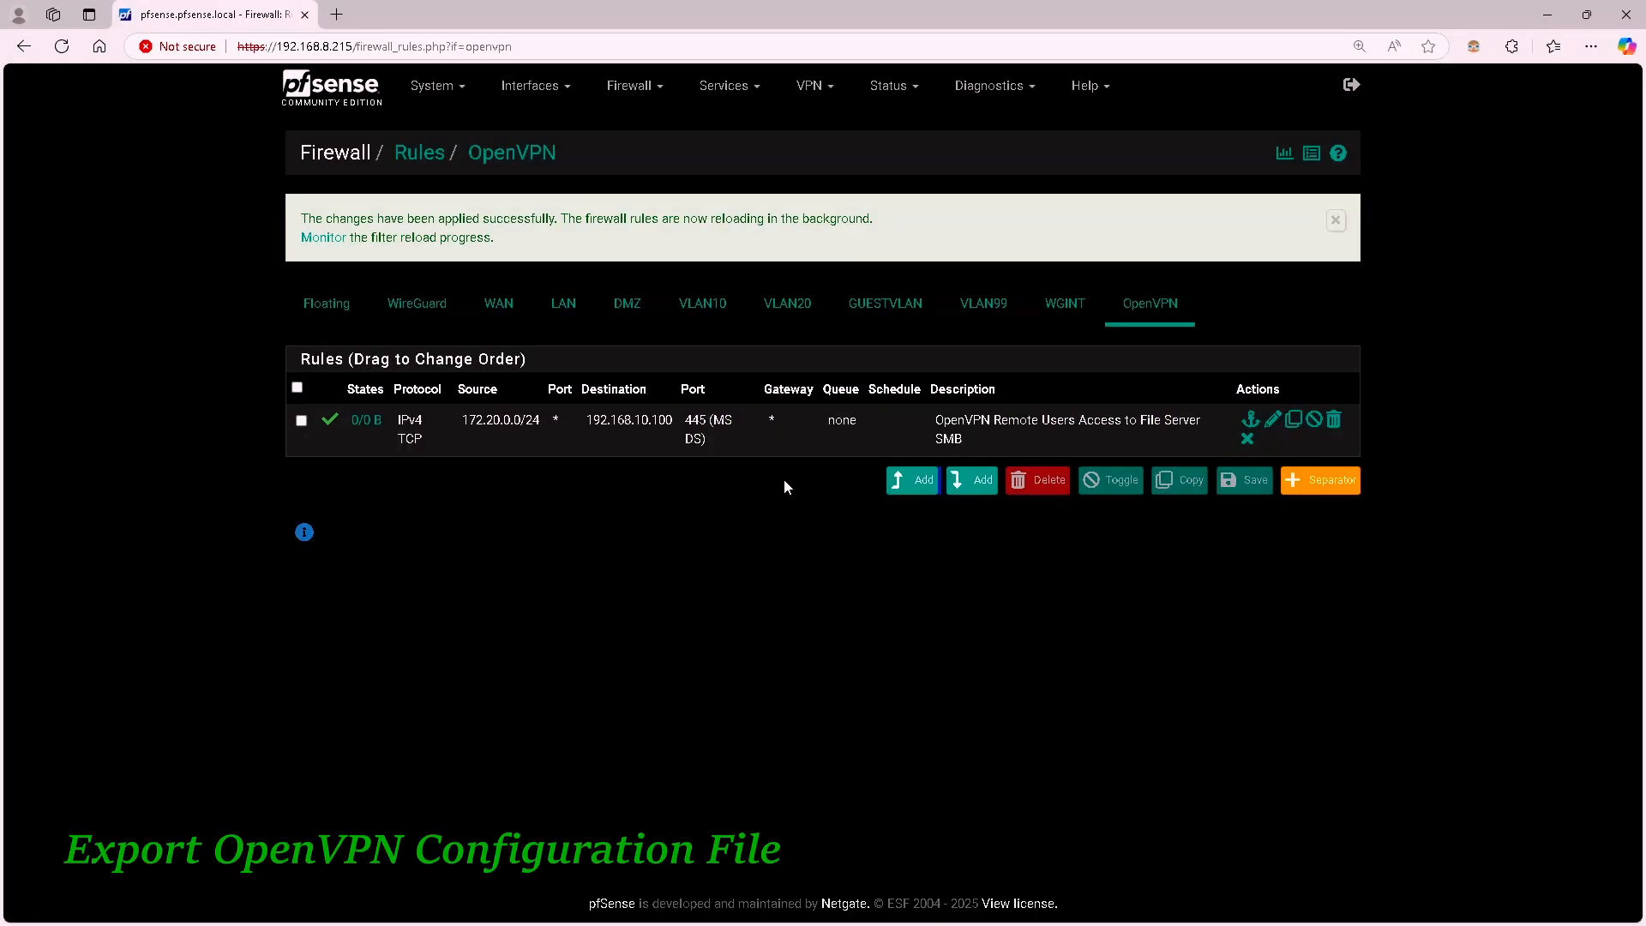
# Step: Export the Most Clients inline config for the OpenVPN Remote Access UDP4:1194 server
pyautogui.click(817, 87)
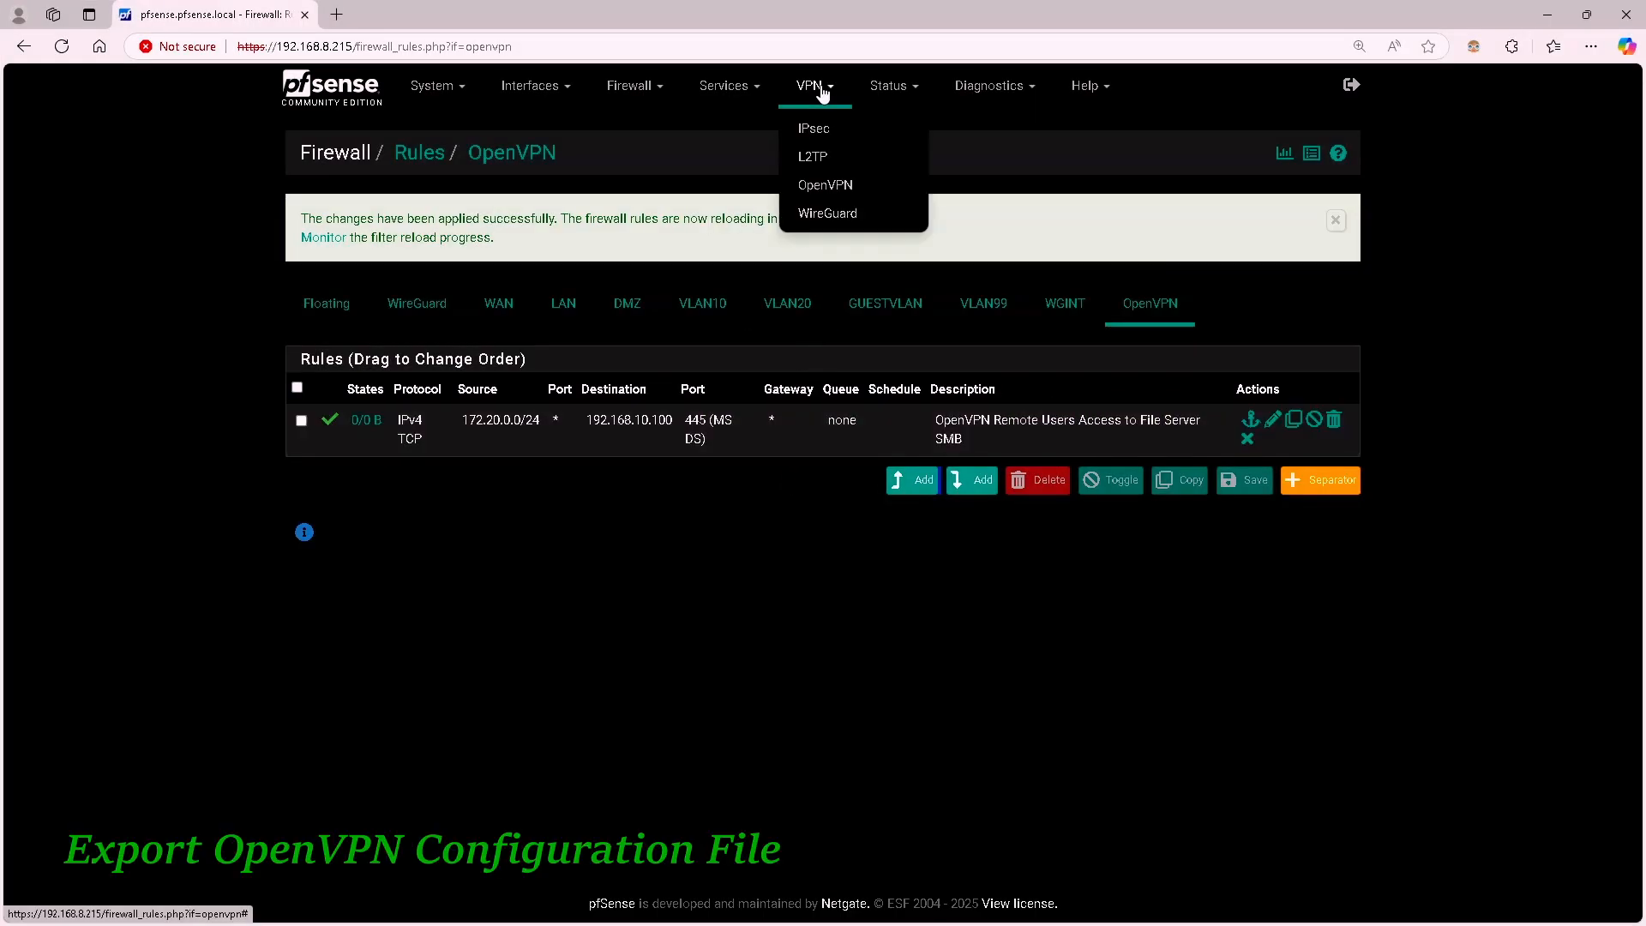
pyautogui.click(835, 186)
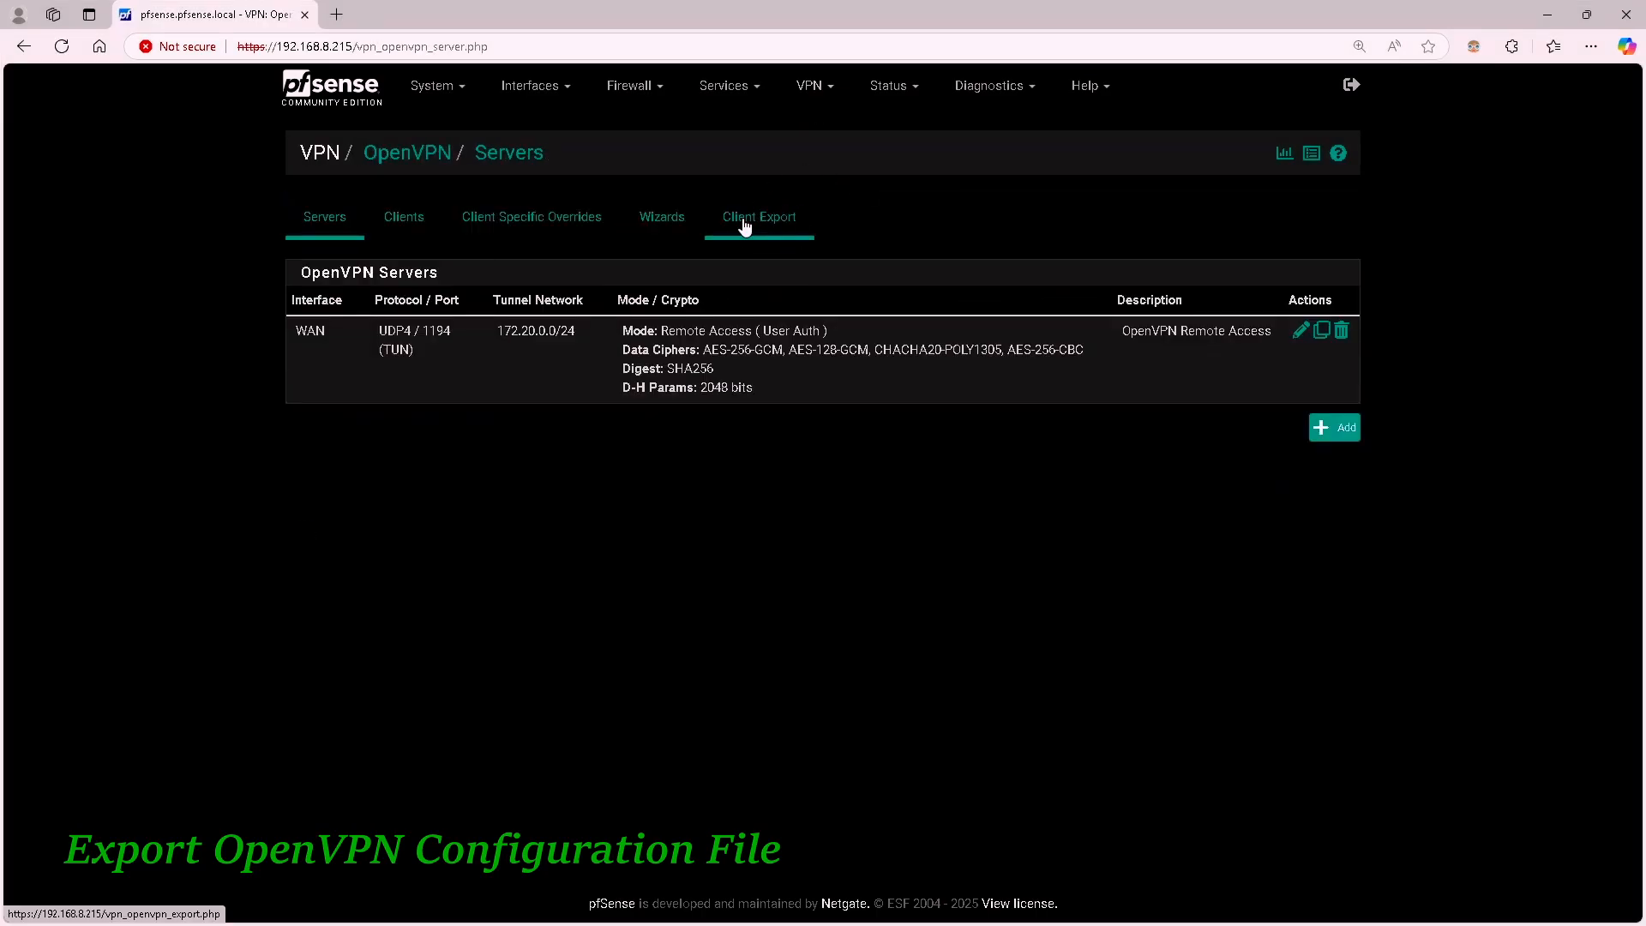
pyautogui.click(790, 220)
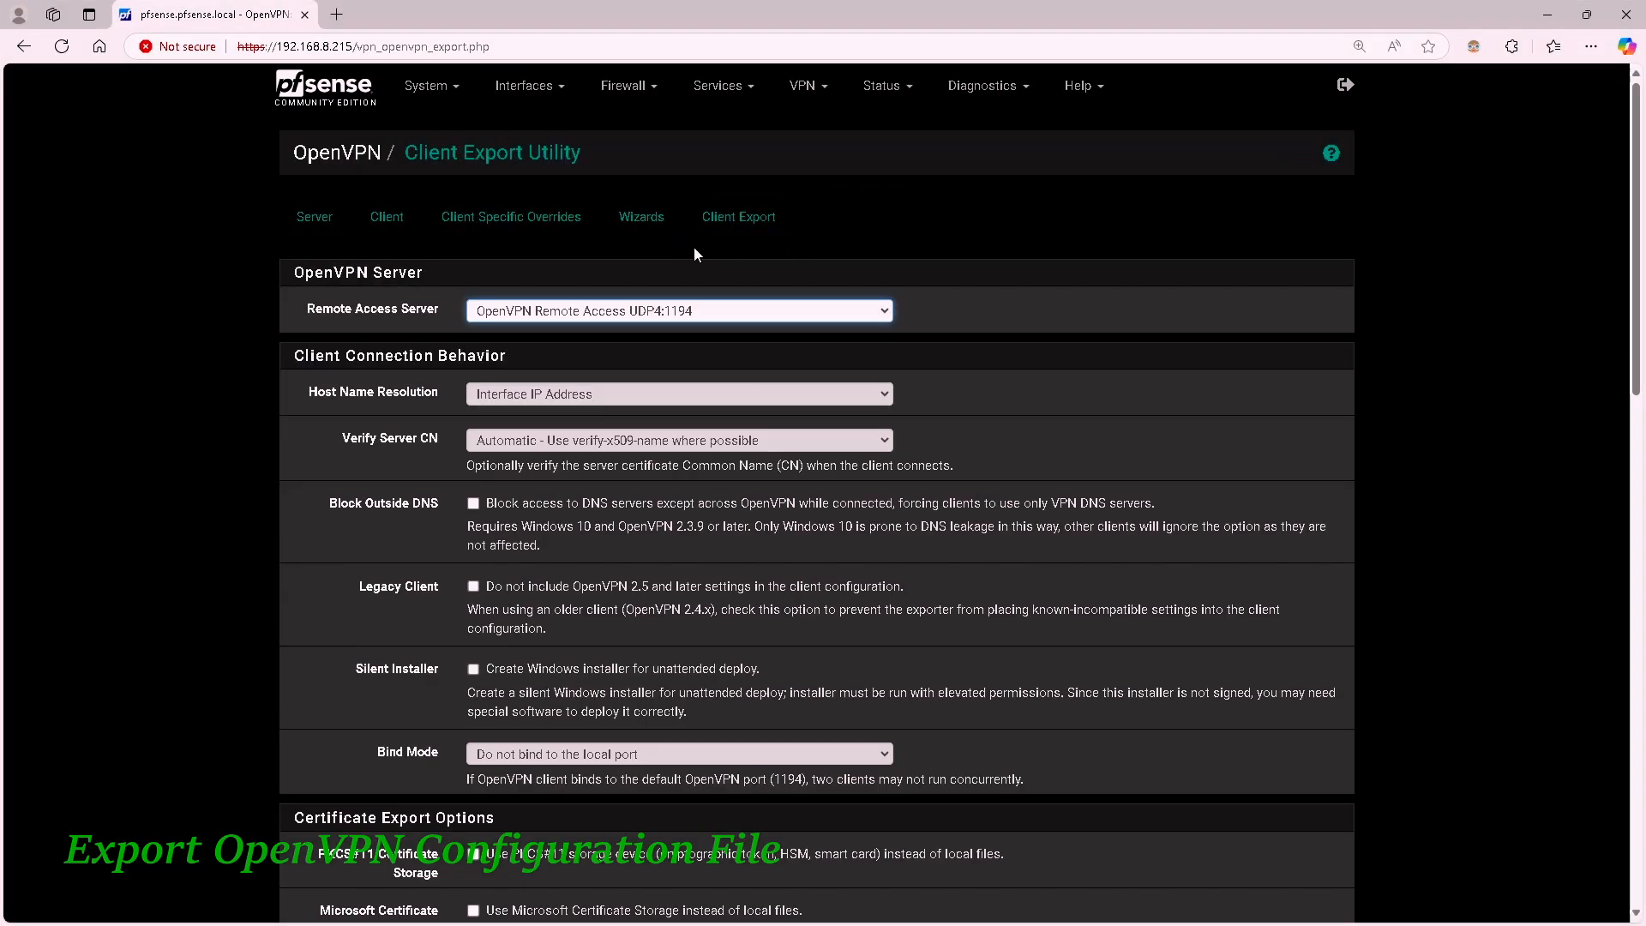
pyautogui.click(515, 313)
pyautogui.click(665, 334)
pyautogui.scroll(-3, 927, 398)
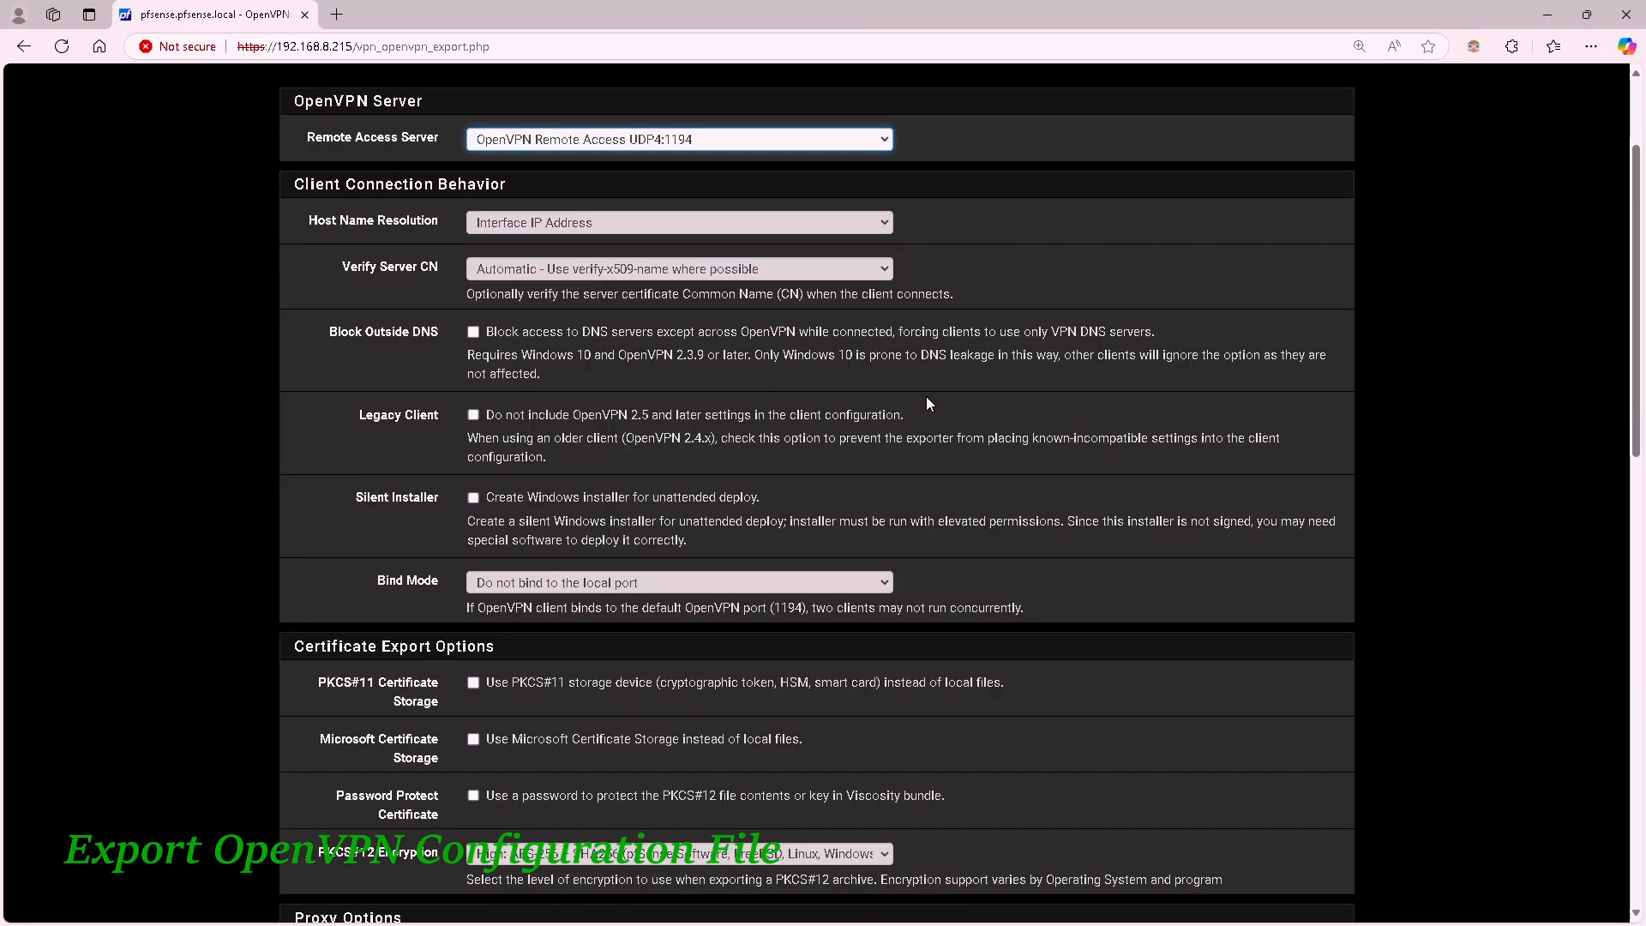
pyautogui.scroll(-6, 927, 401)
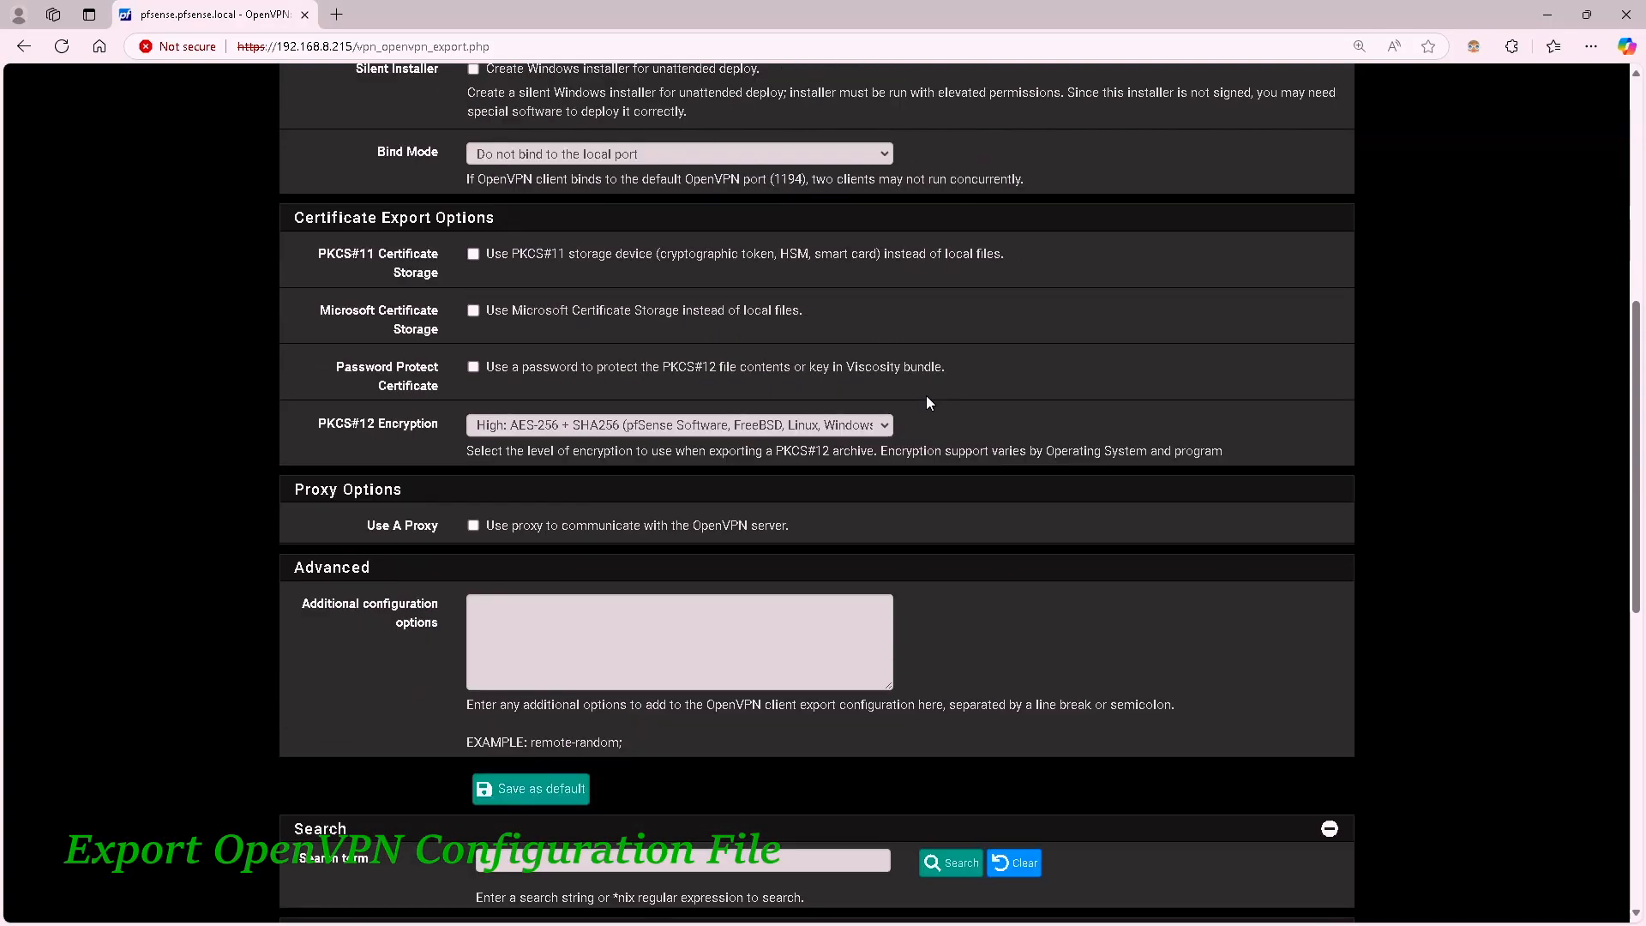
pyautogui.scroll(-4, 926, 403)
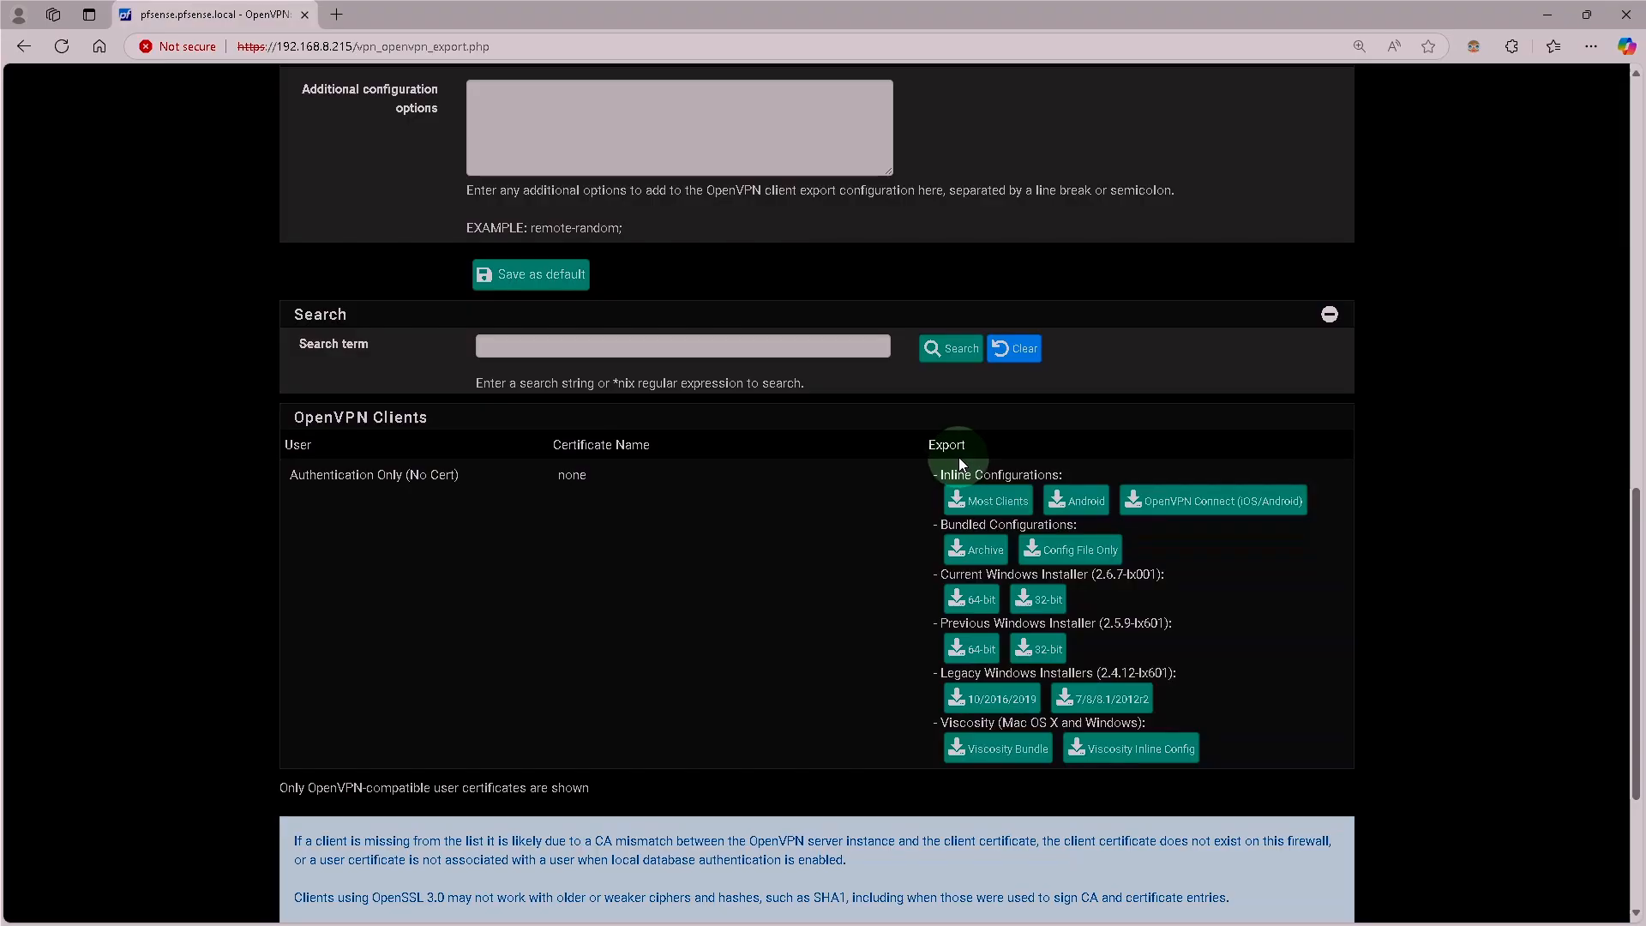
pyautogui.click(985, 506)
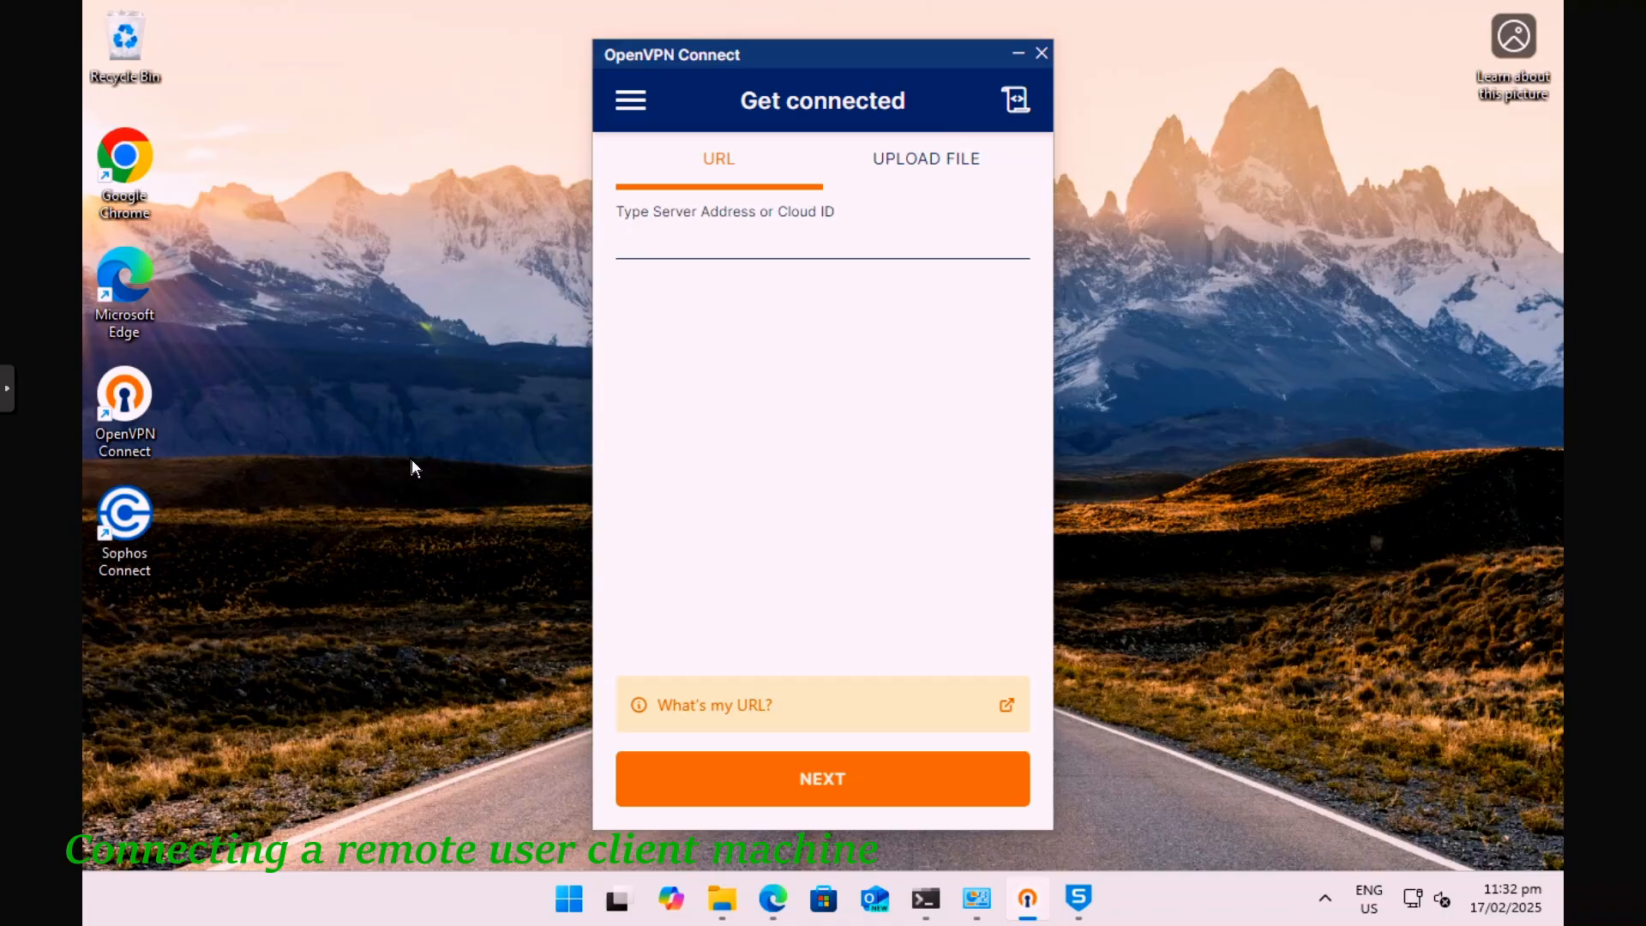
# Step: In Chrome, search 'download open vpn connect' and open the Connect for Windows page
pyautogui.doubleClick(151, 177)
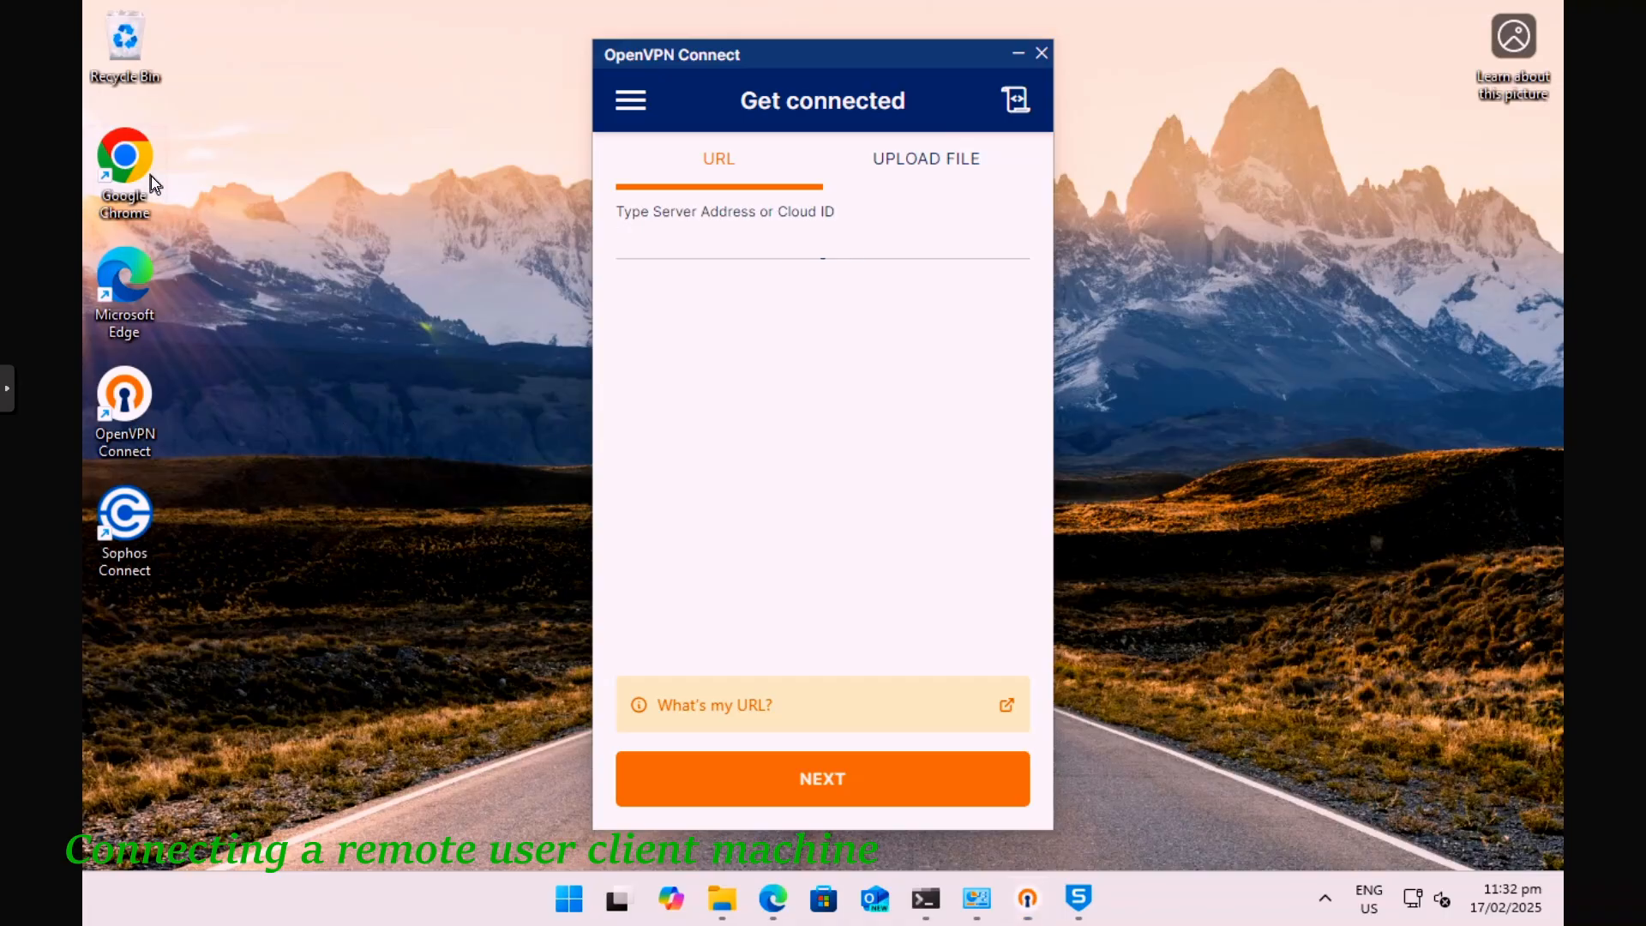
pyautogui.write('down')
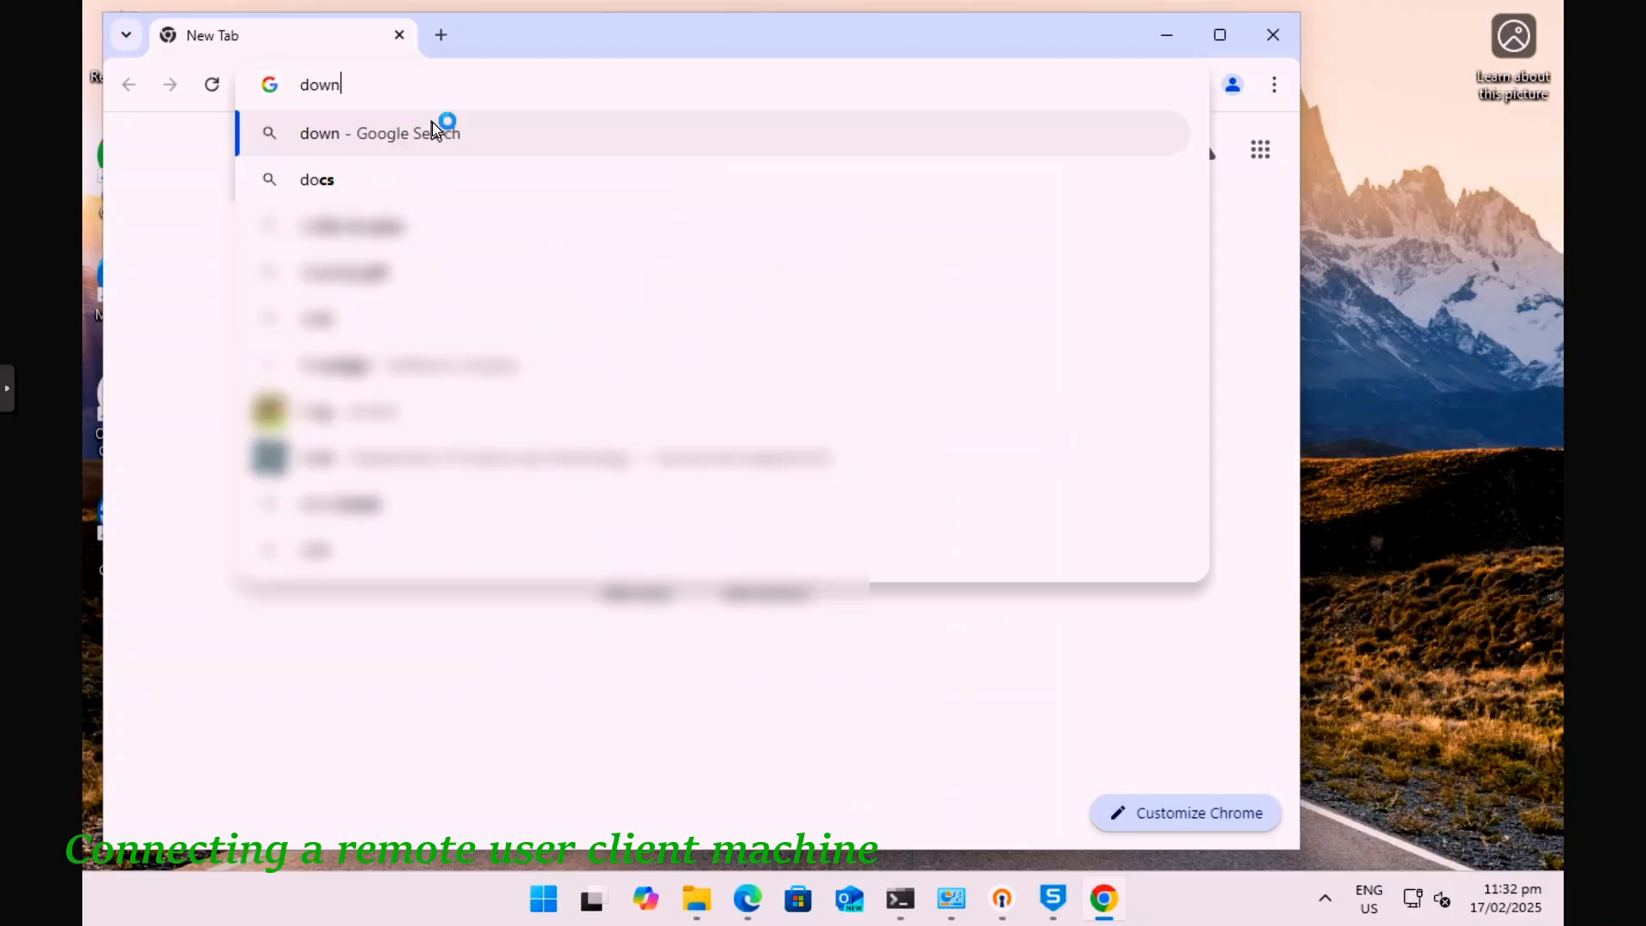
pyautogui.write('load open vpn co')
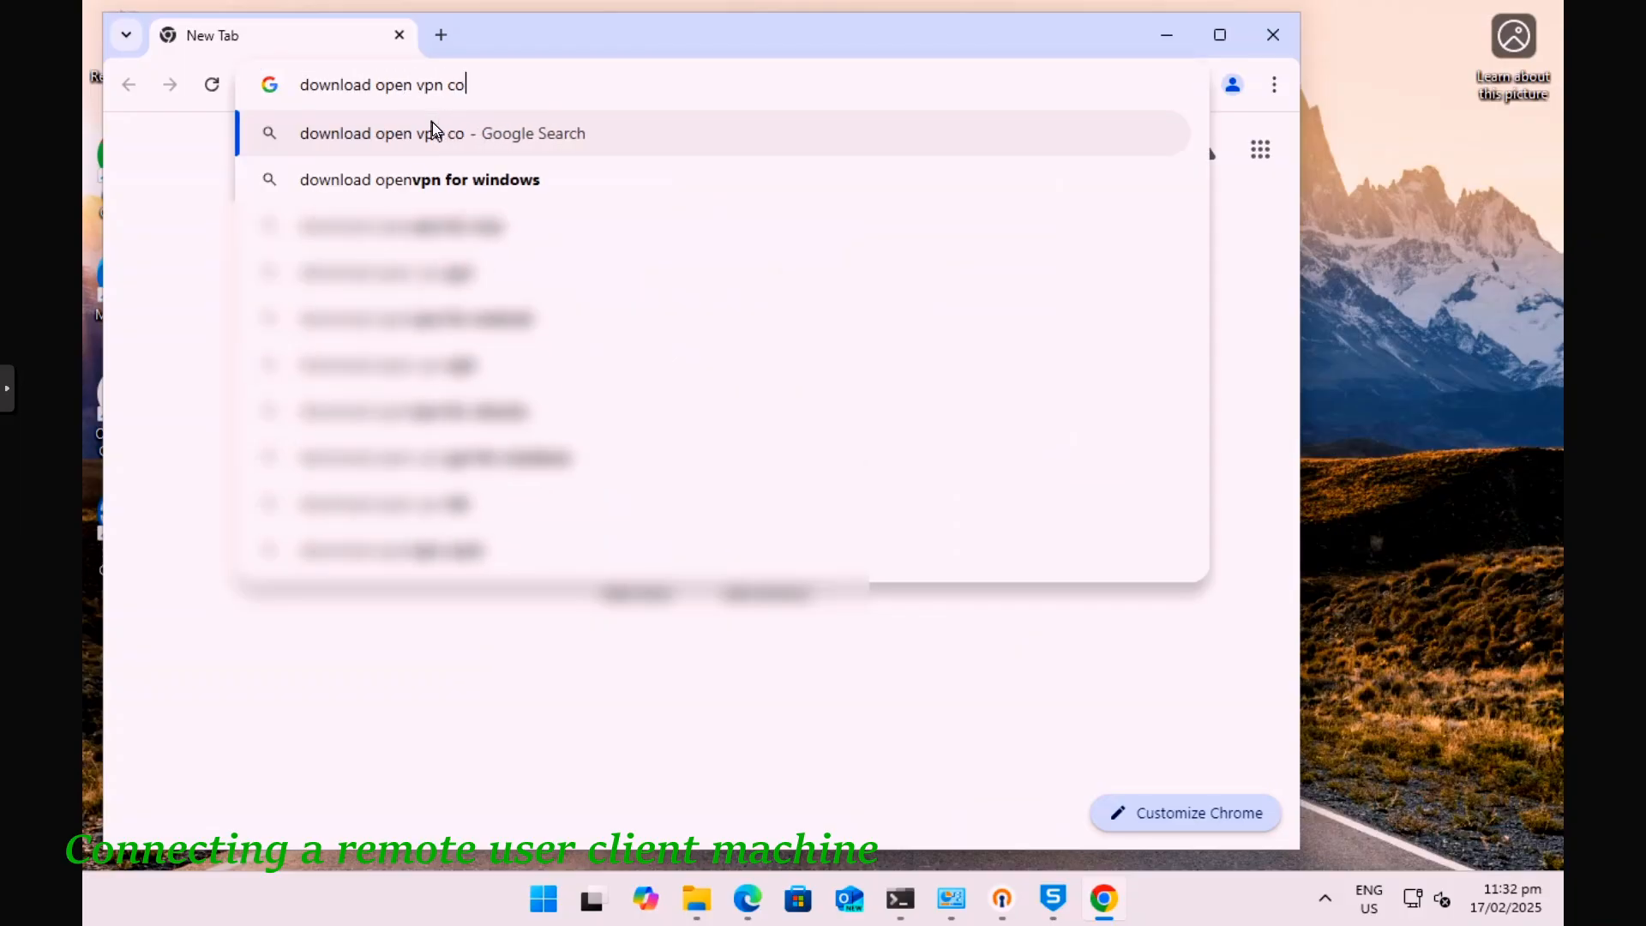
pyautogui.write('nnect')
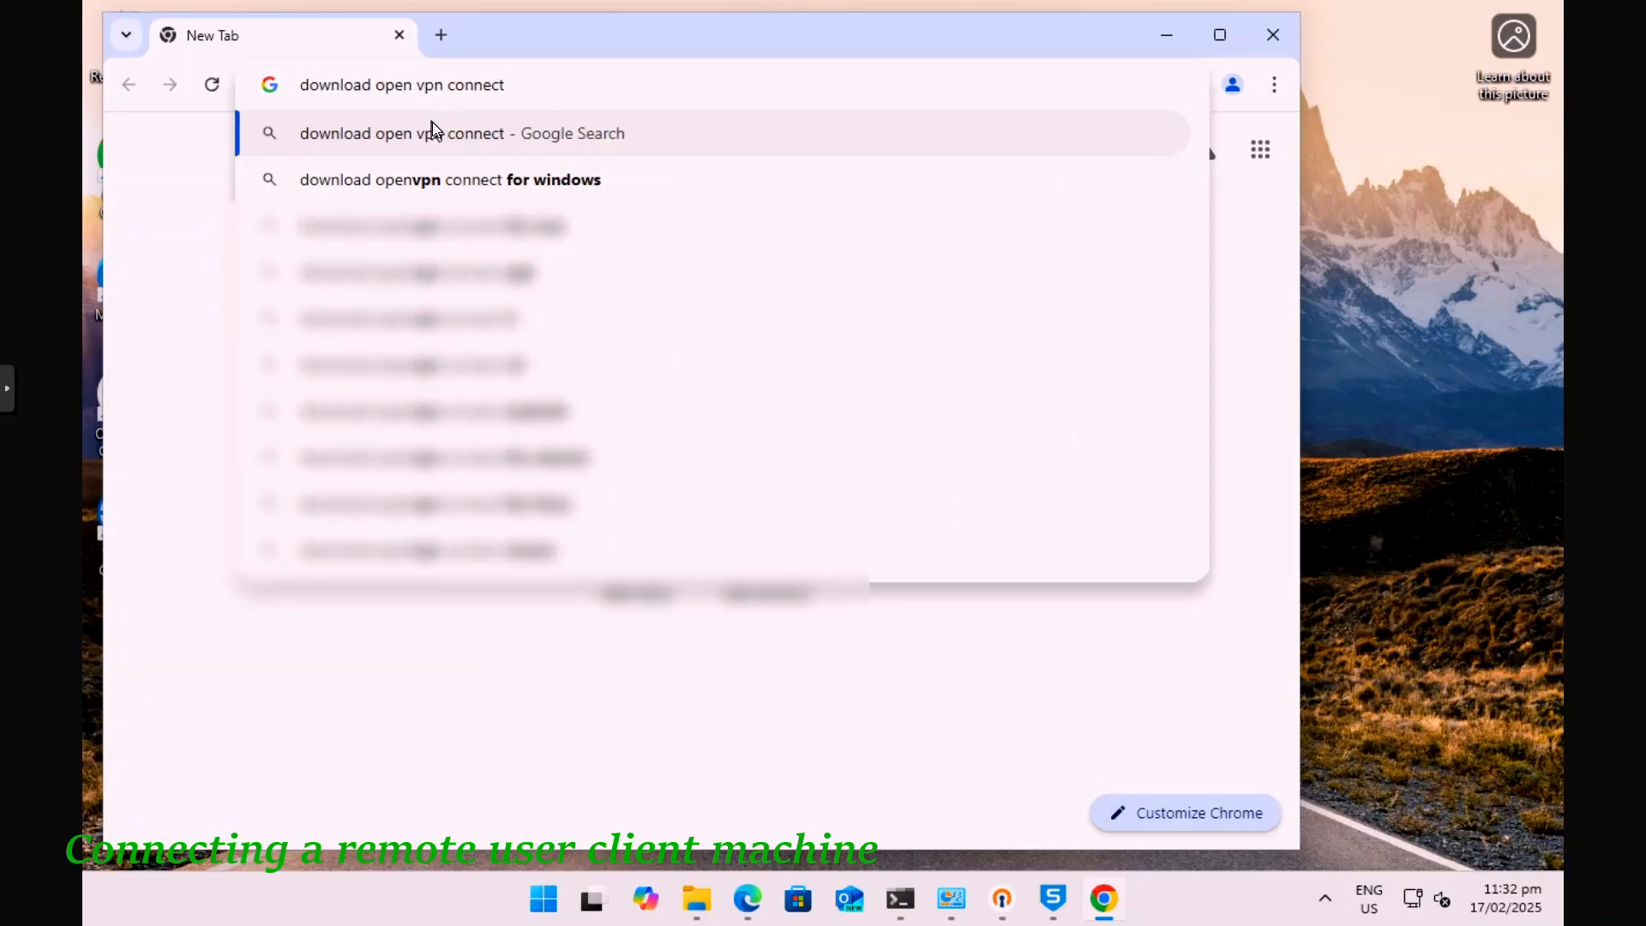
pyautogui.click(478, 182)
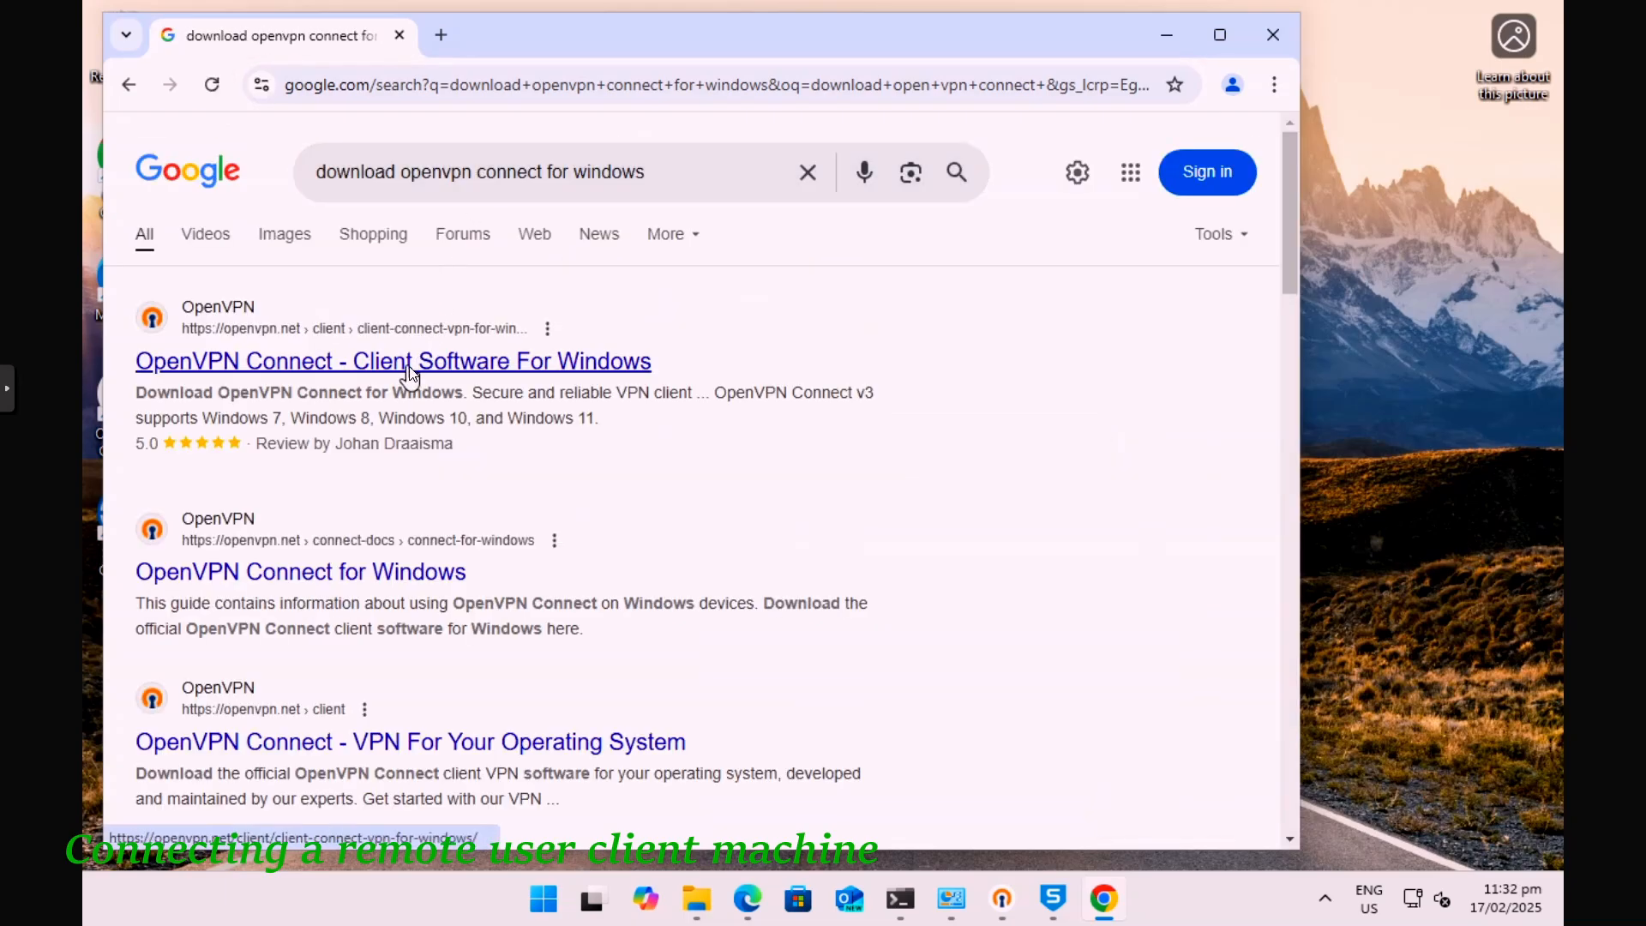
pyautogui.click(413, 371)
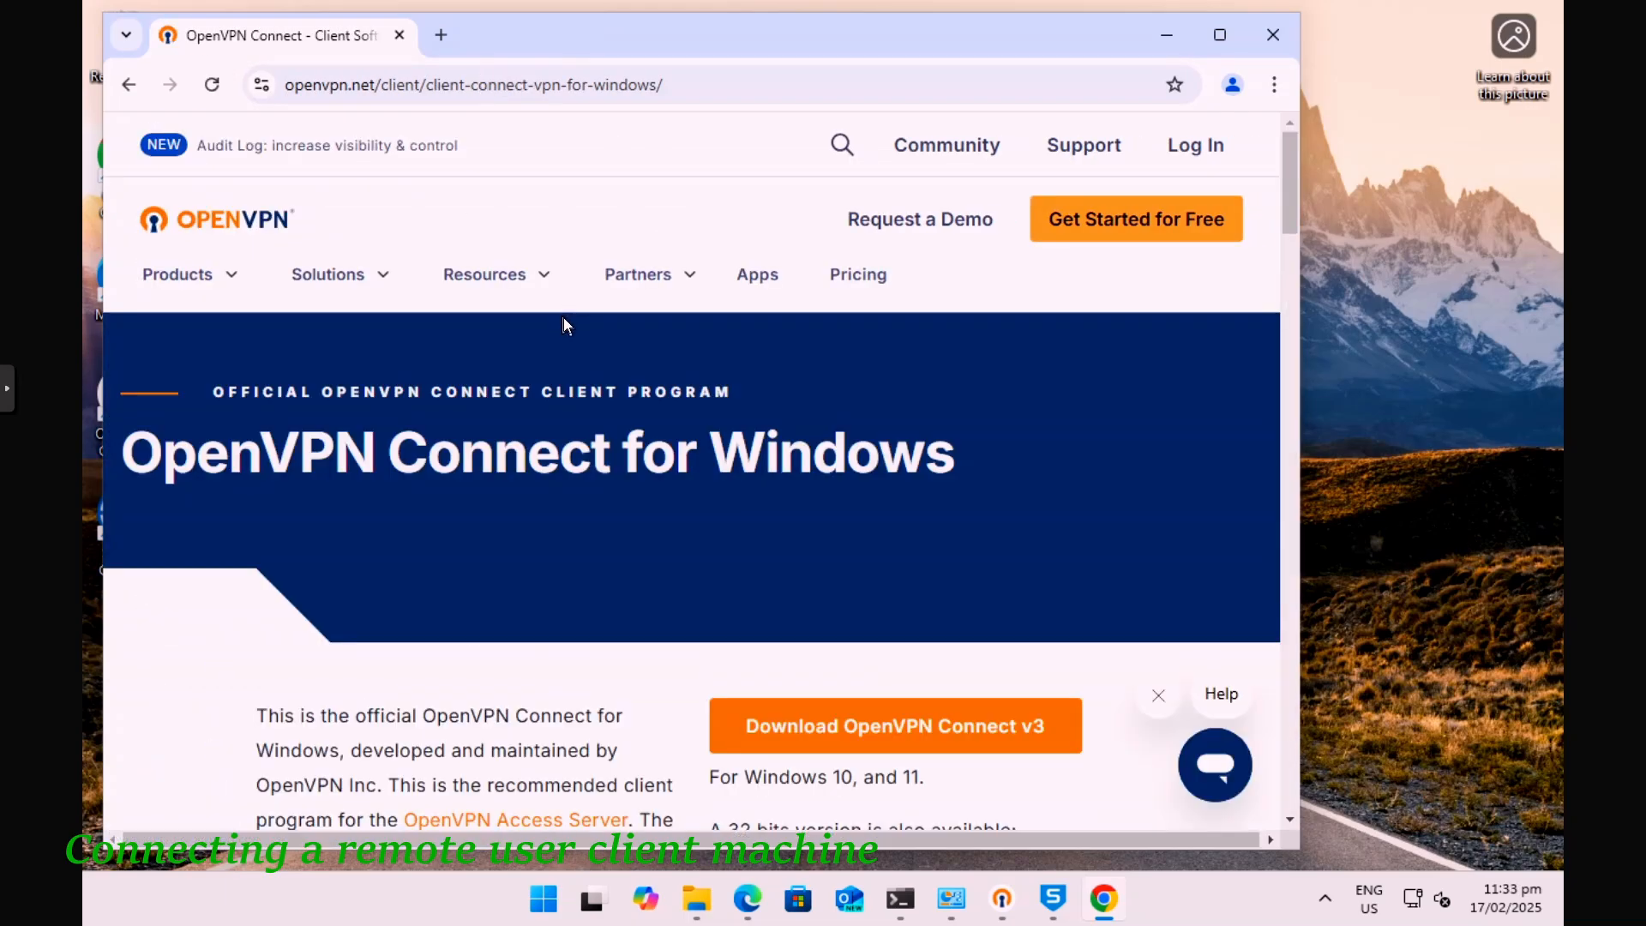
# Step: Dismiss the Access Server popup and minimise Chrome to reveal OpenVPN Connect
pyautogui.scroll(-1, 514, 386)
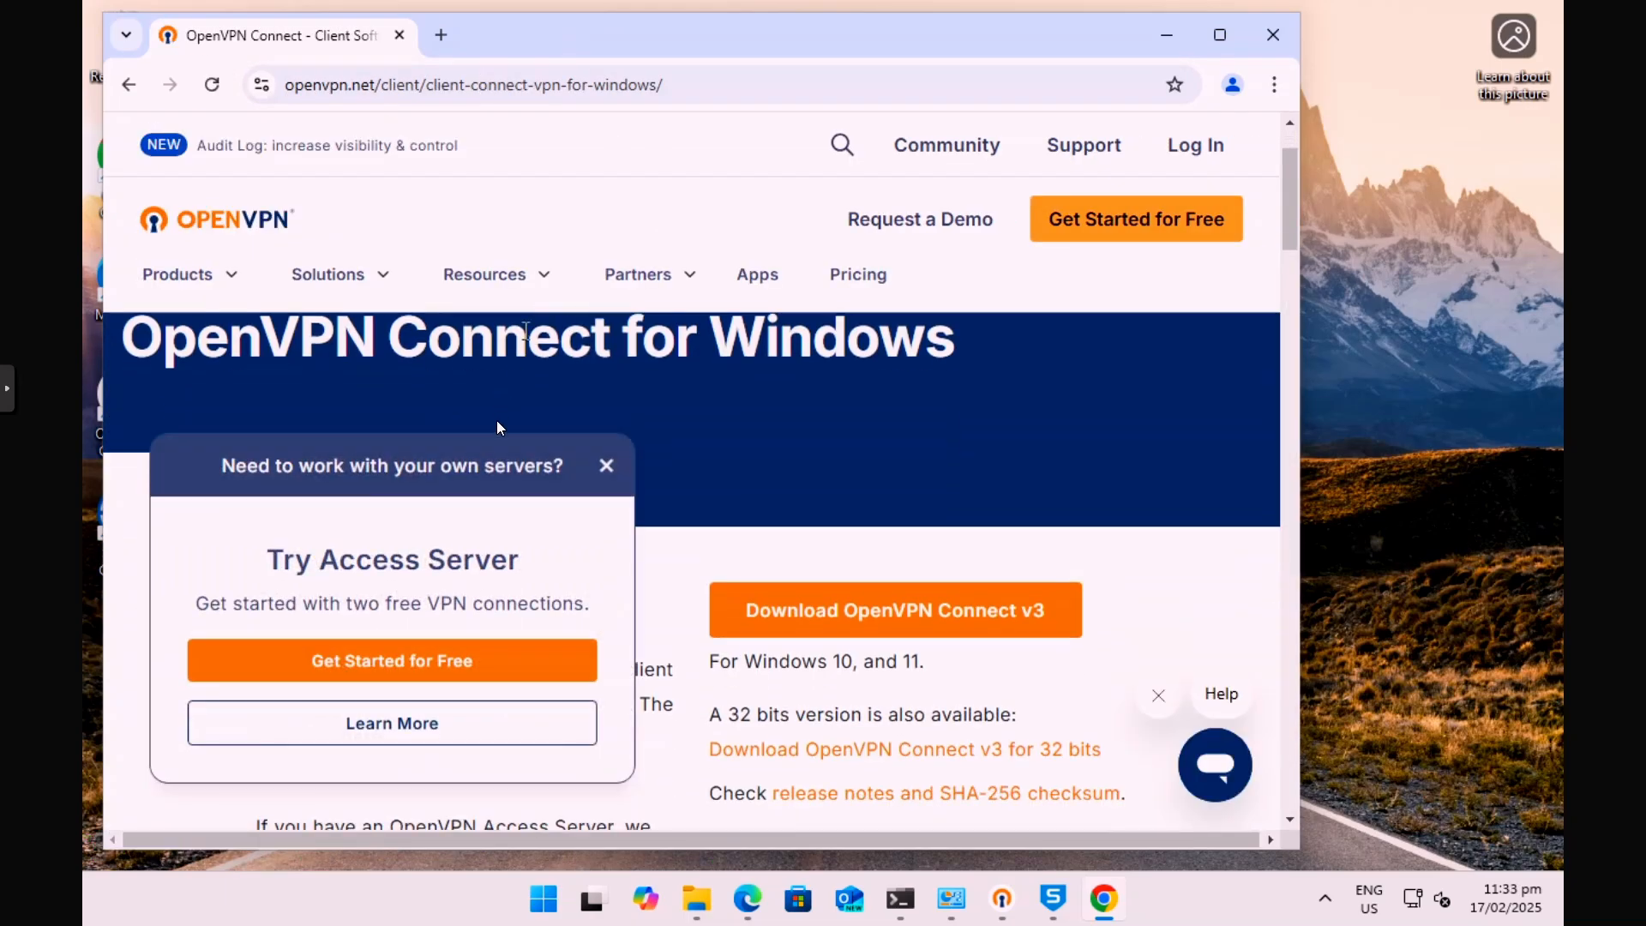
pyautogui.click(606, 470)
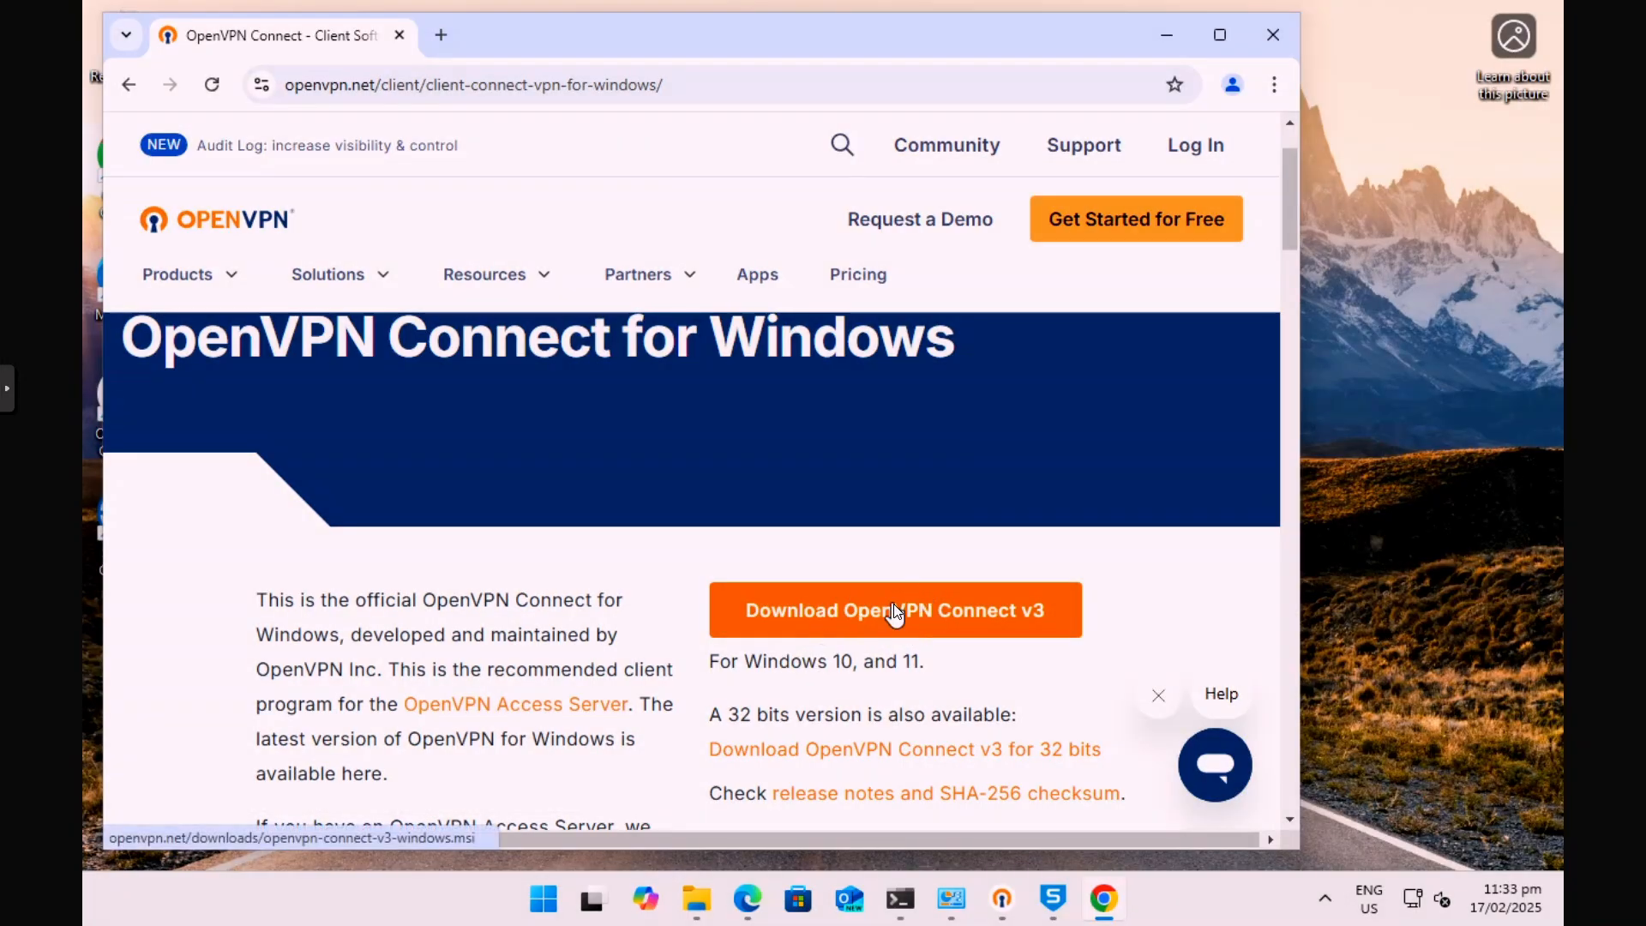
pyautogui.click(1105, 902)
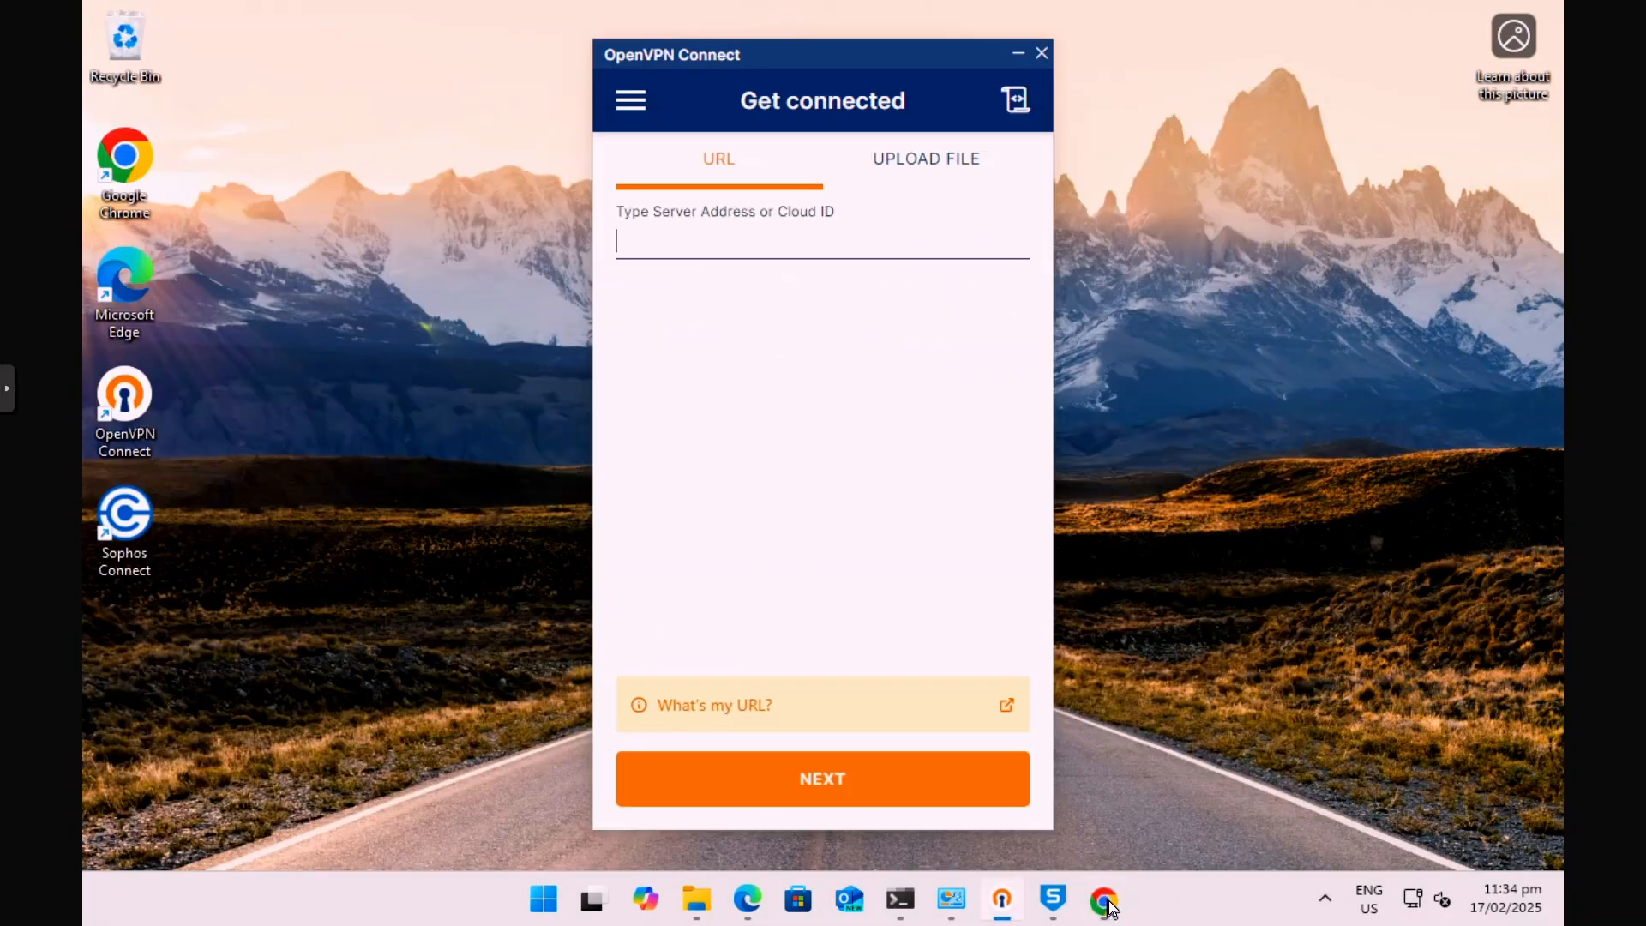
# Step: Open pfsense-UDP4-1194-config.ovpn from Downloads in OpenVPN Connect, declining the first import prompt
pyautogui.click(695, 909)
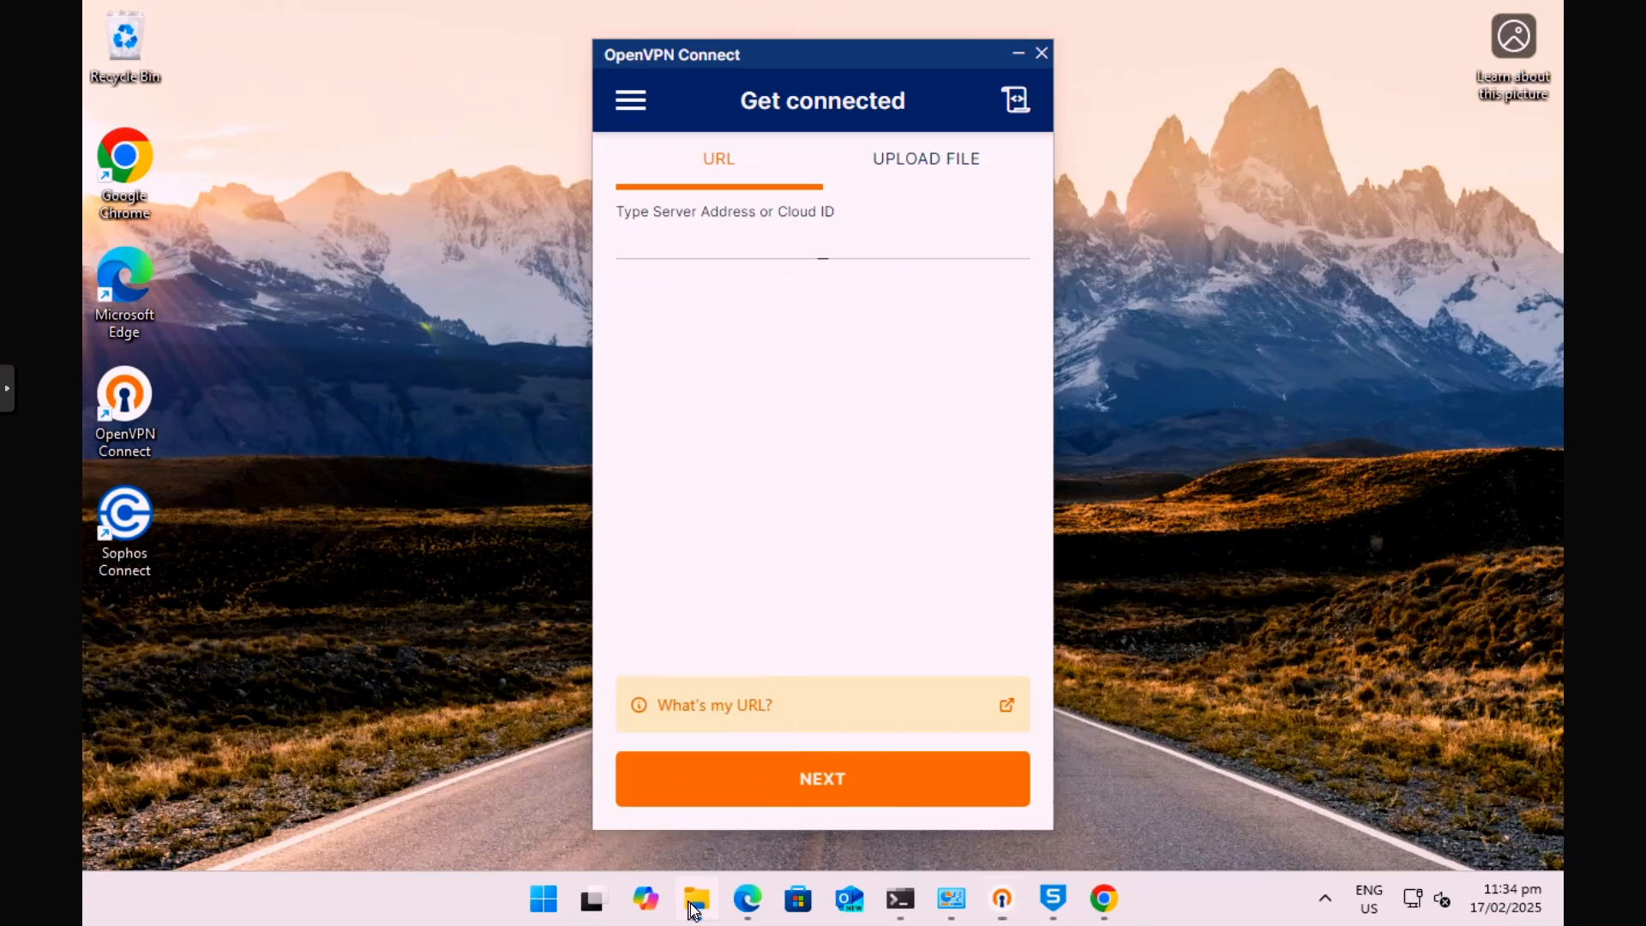
pyautogui.click(640, 312)
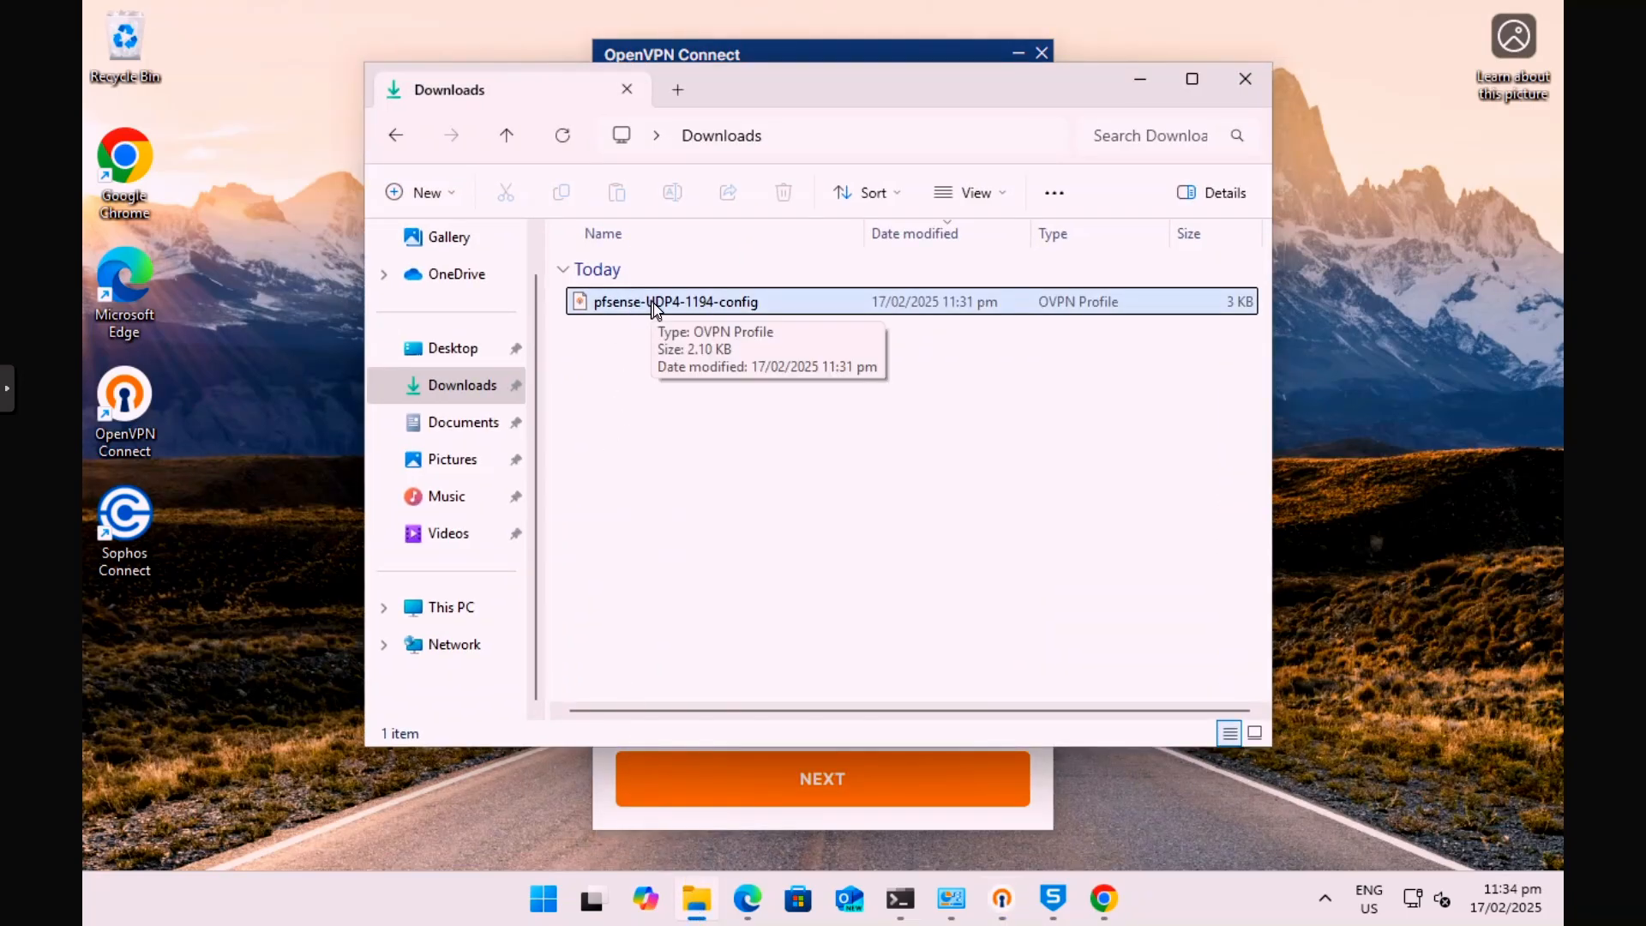
pyautogui.doubleClick(653, 302)
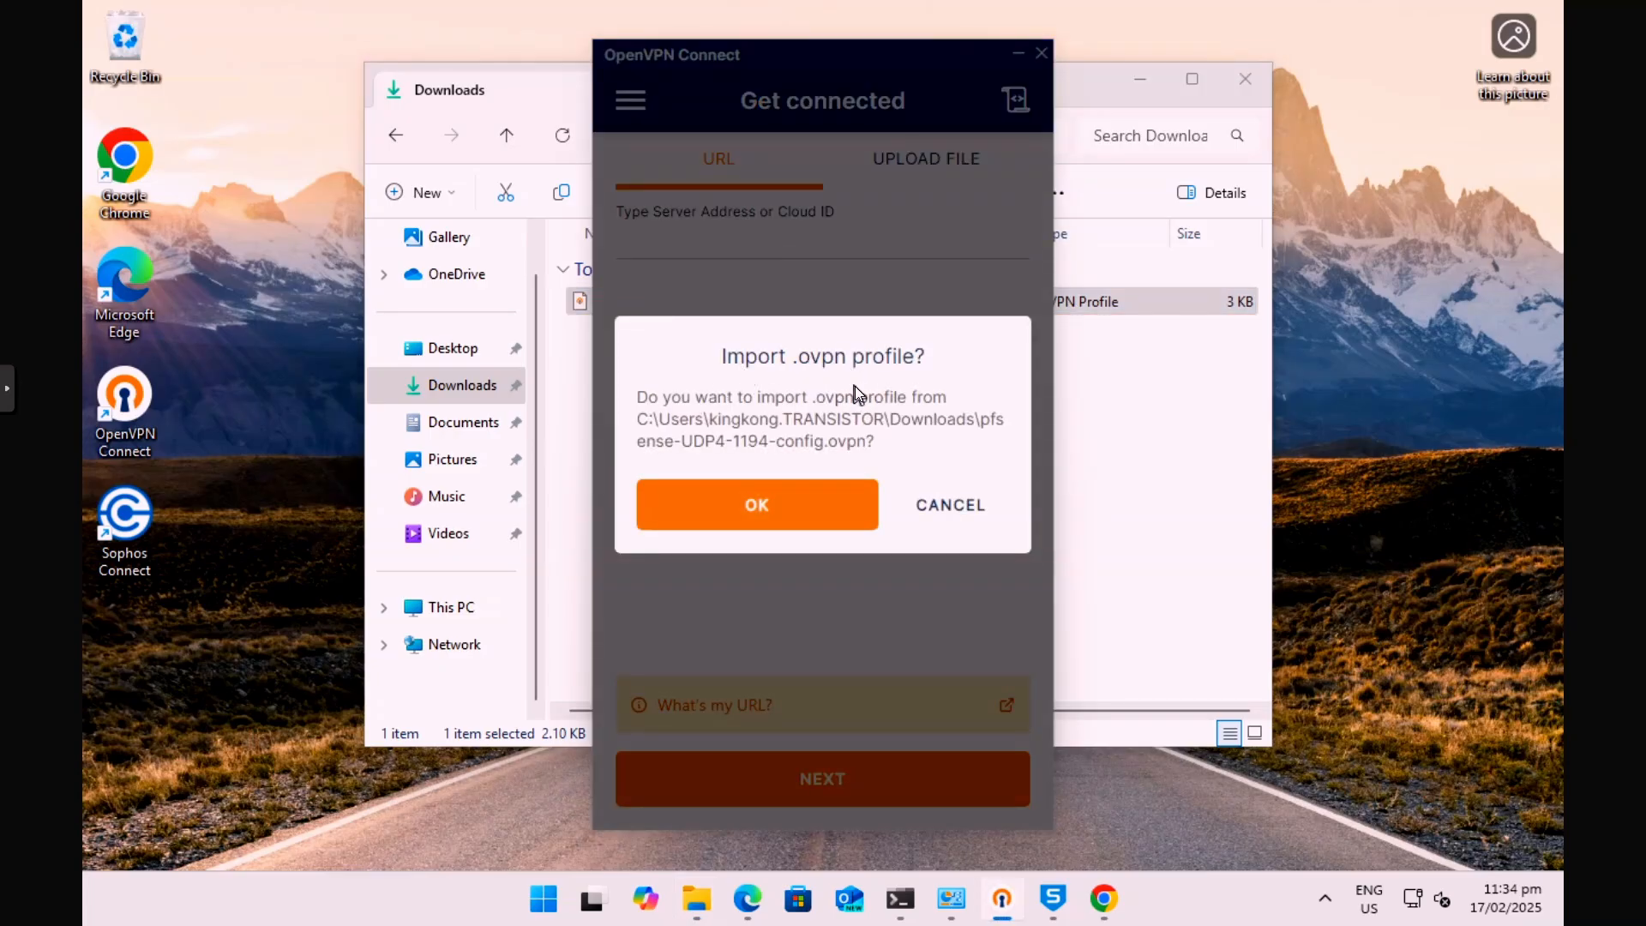
pyautogui.click(965, 508)
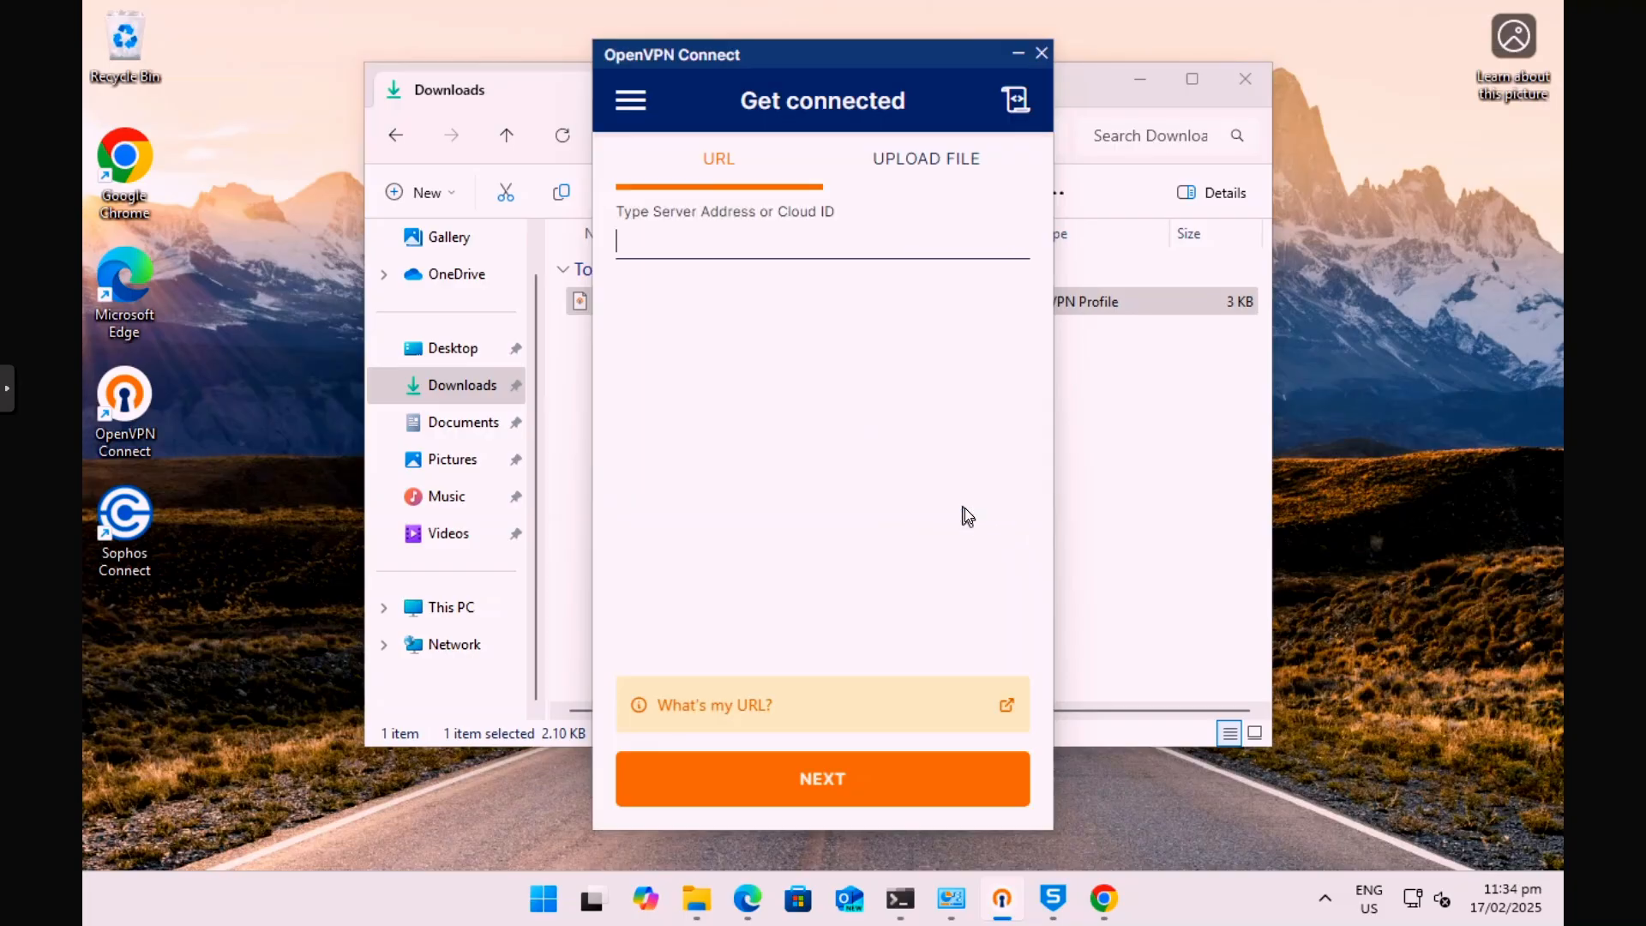
# Step: Import pfsense-UDP4-1194-config.ovpn from the Downloads folder into OpenVPN Connect
pyautogui.click(914, 168)
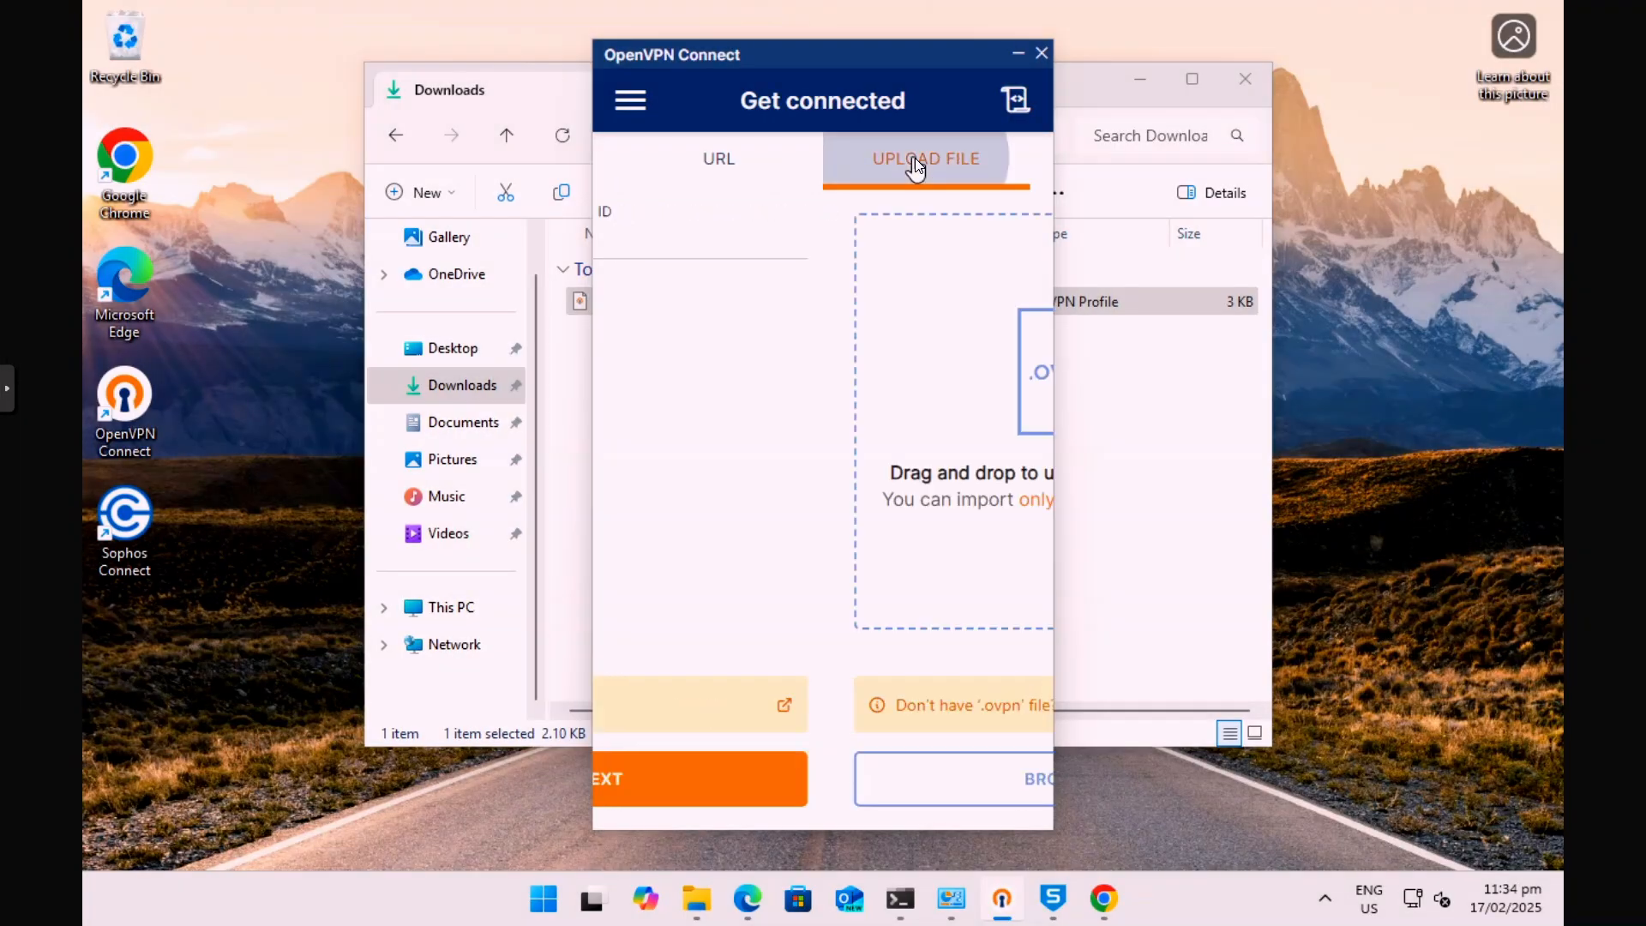
pyautogui.click(854, 776)
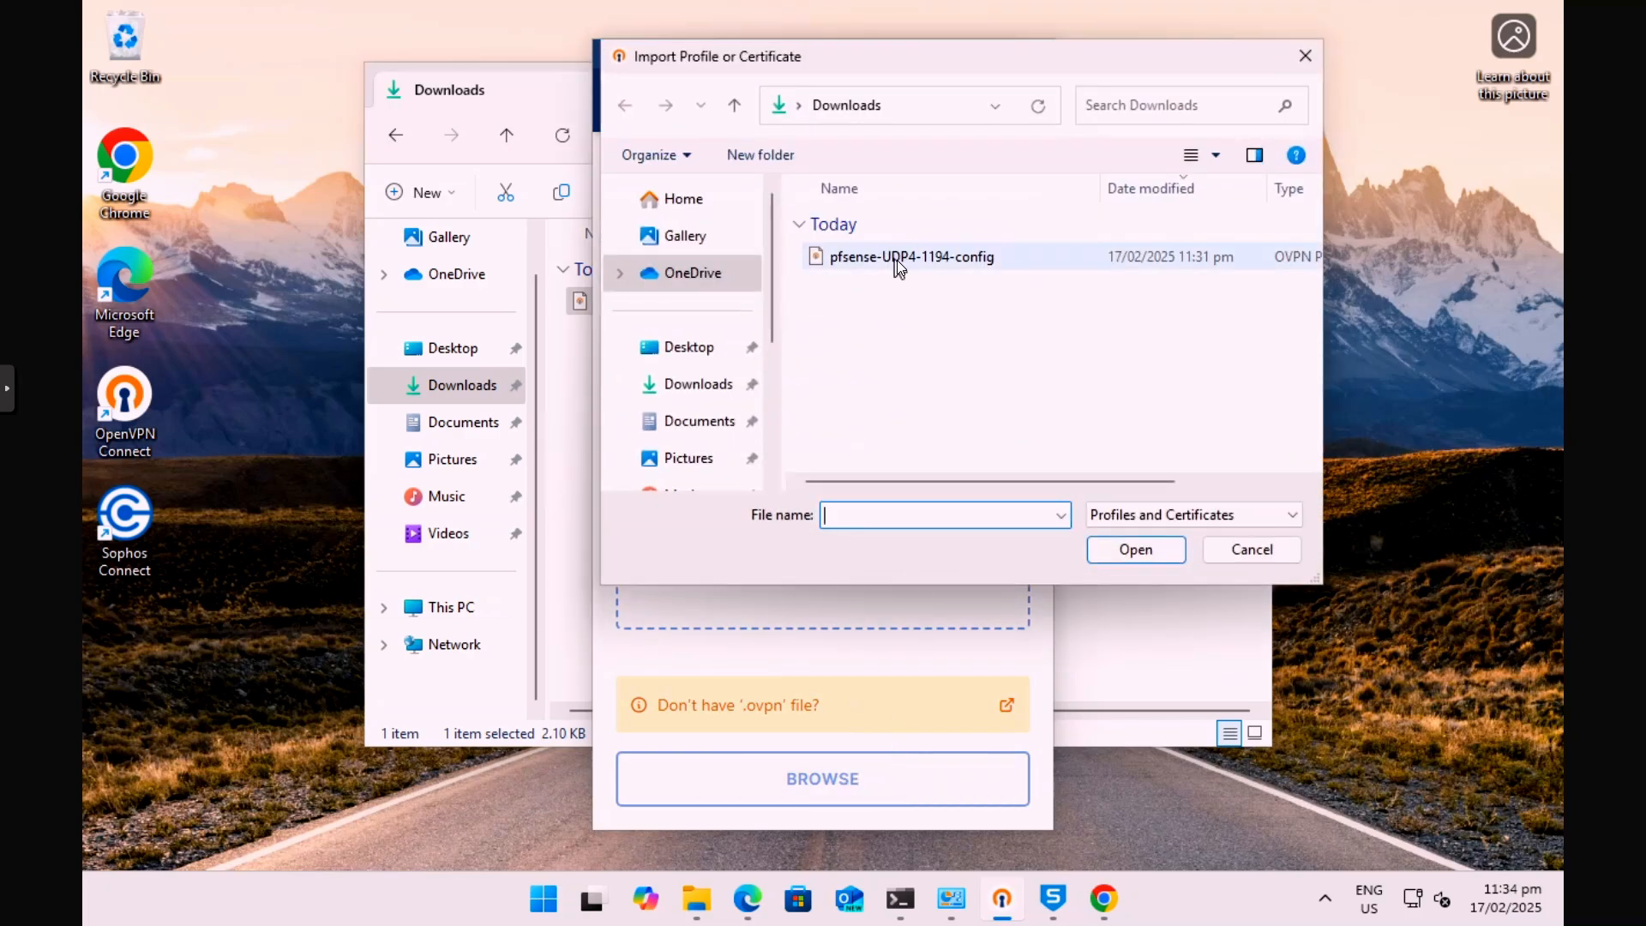
pyautogui.click(1263, 561)
pyautogui.click(1265, 559)
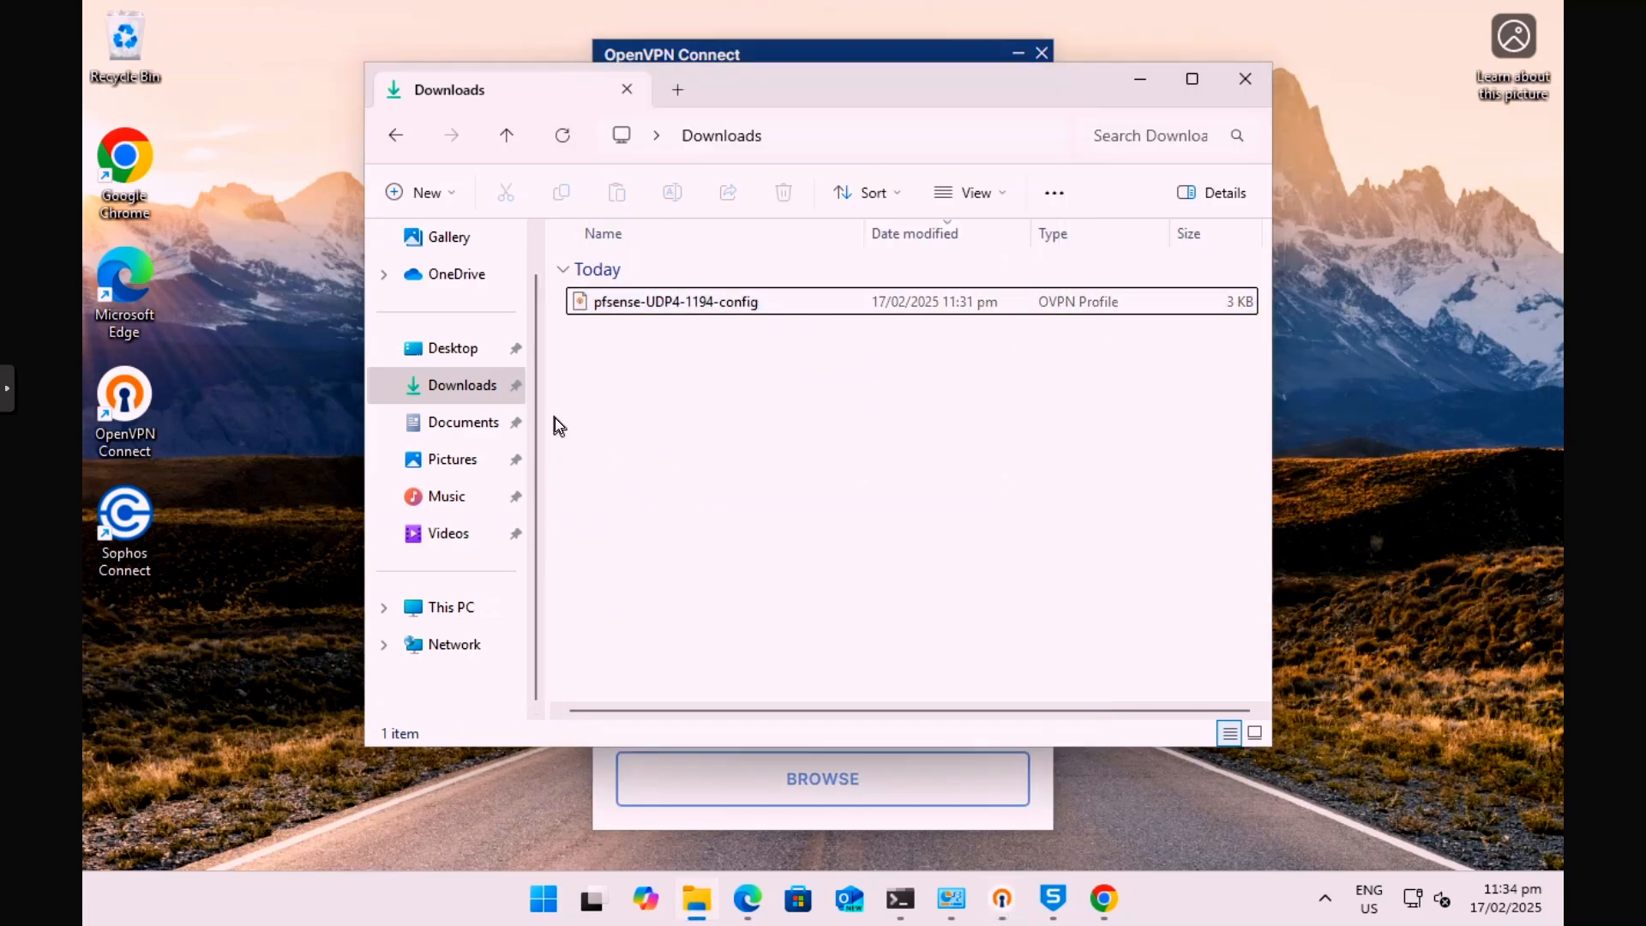
pyautogui.doubleClick(657, 302)
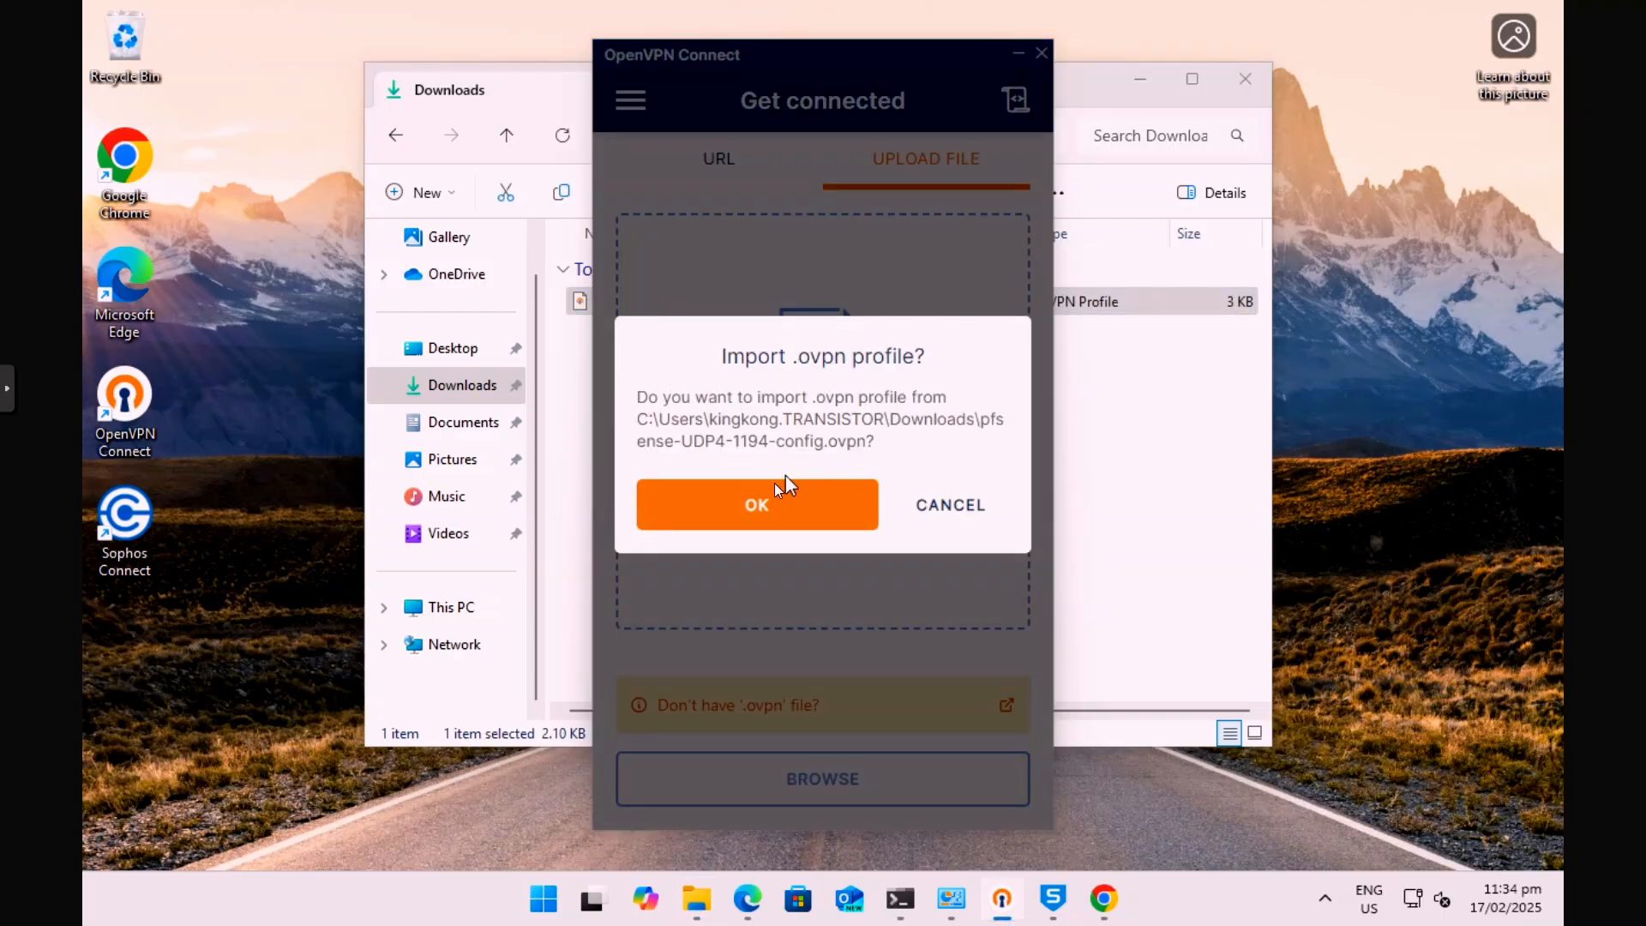
pyautogui.click(754, 502)
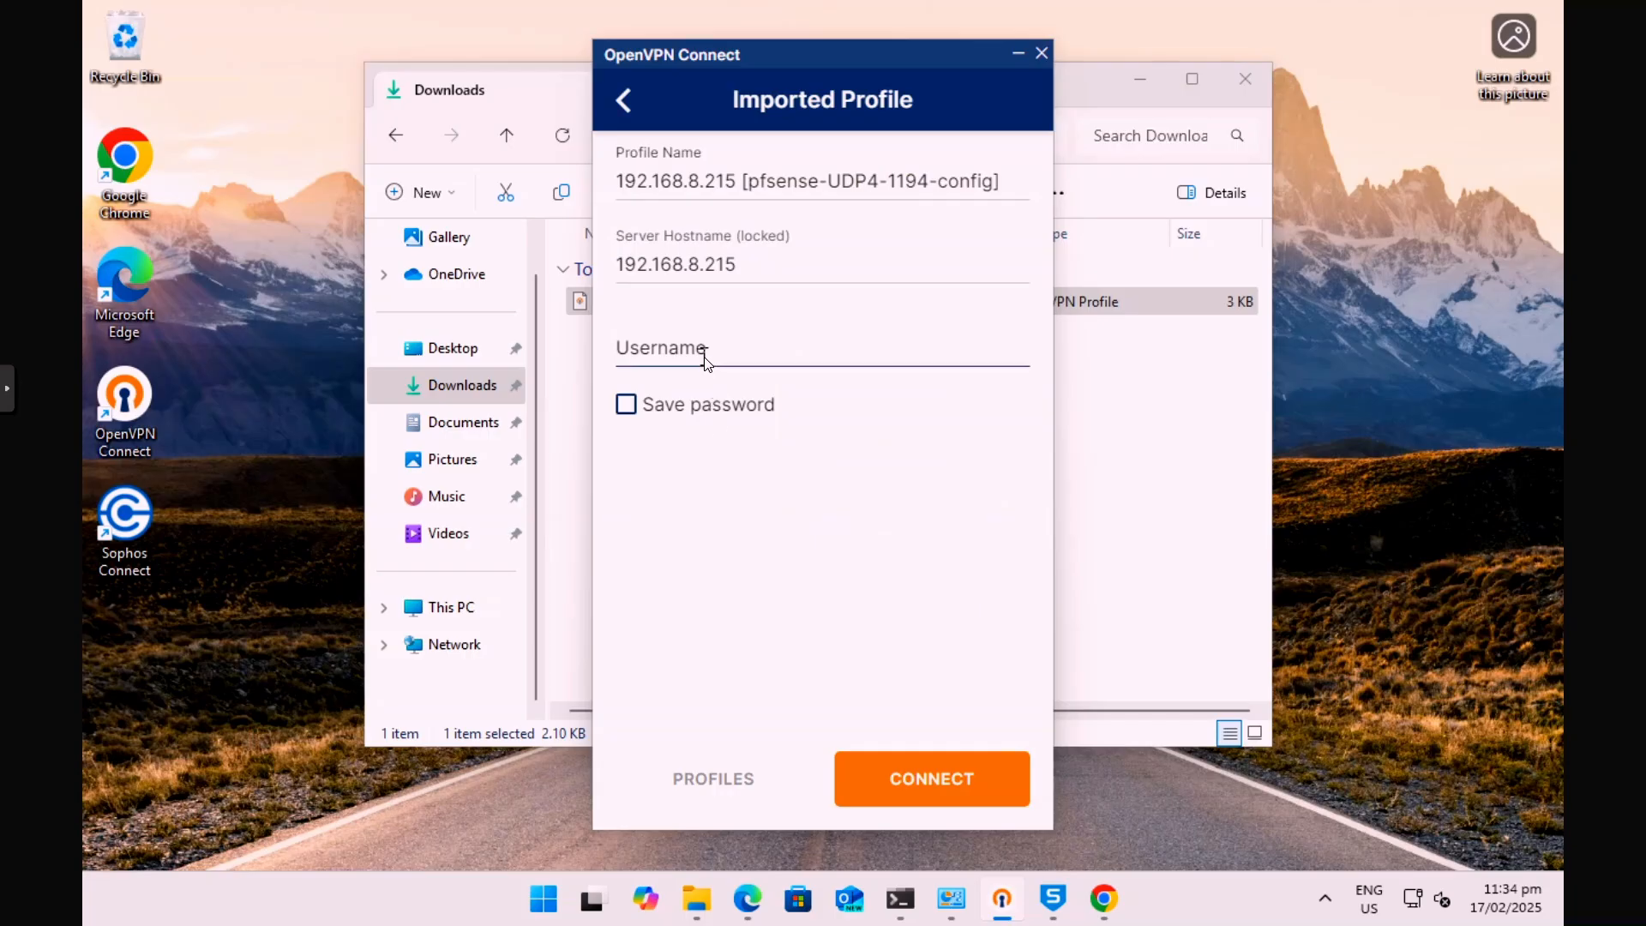
# Step: Review the profile name '192.168.8.215 [pfsense-UDP4-1194-config]', leaving it unchanged
pyautogui.click(852, 177)
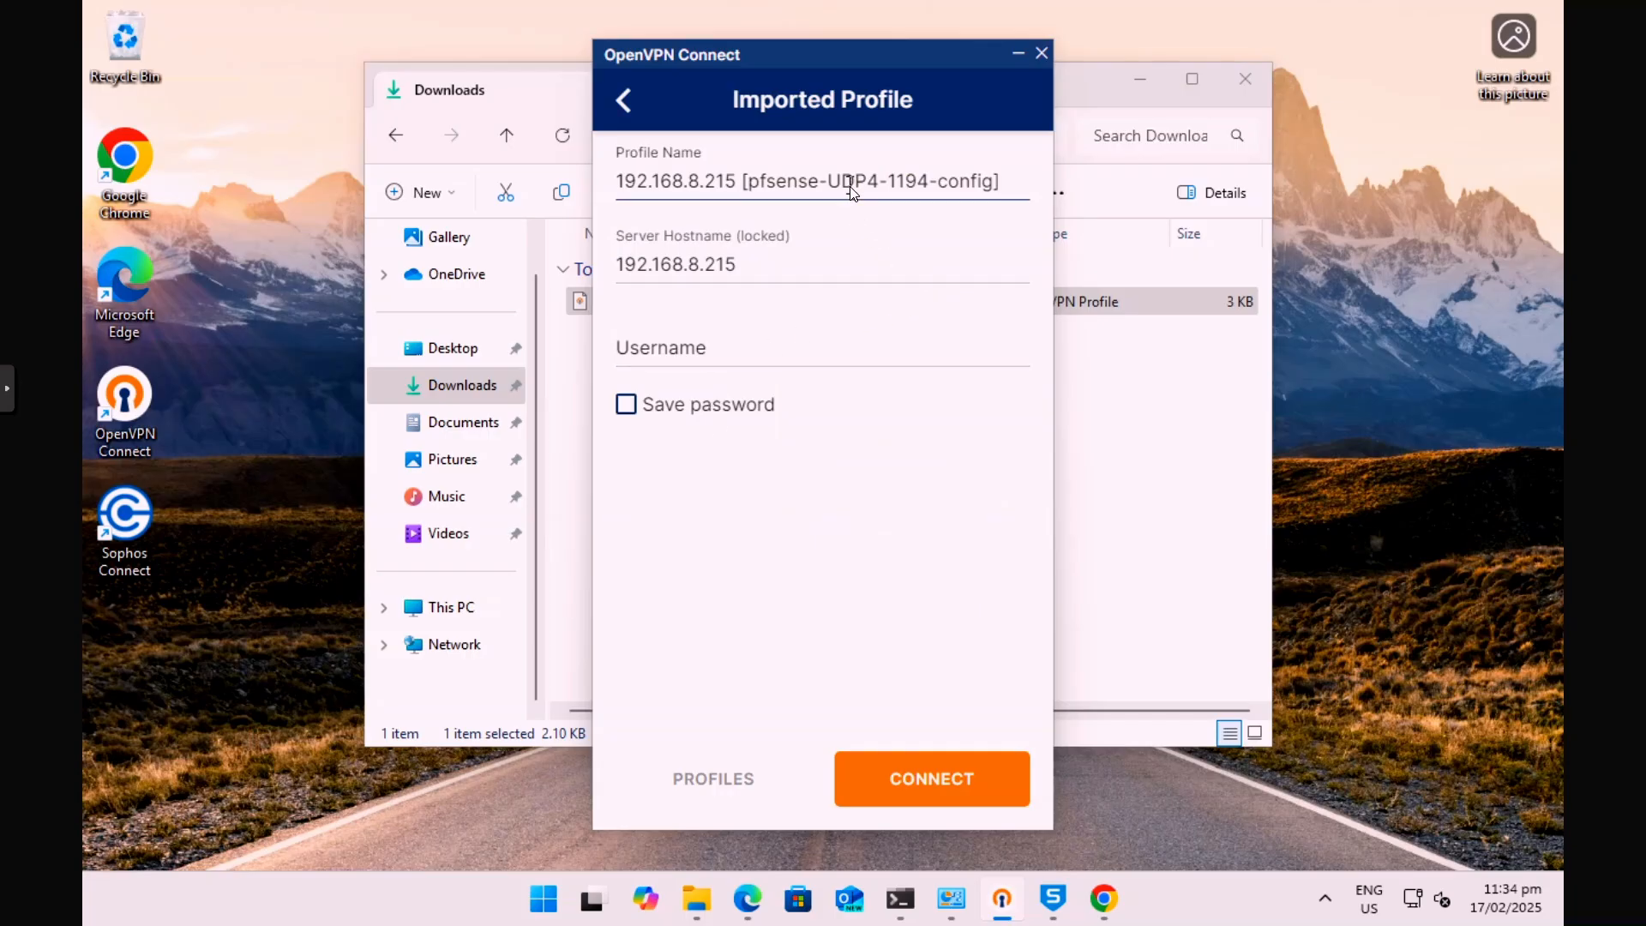
pyautogui.doubleClick(733, 187)
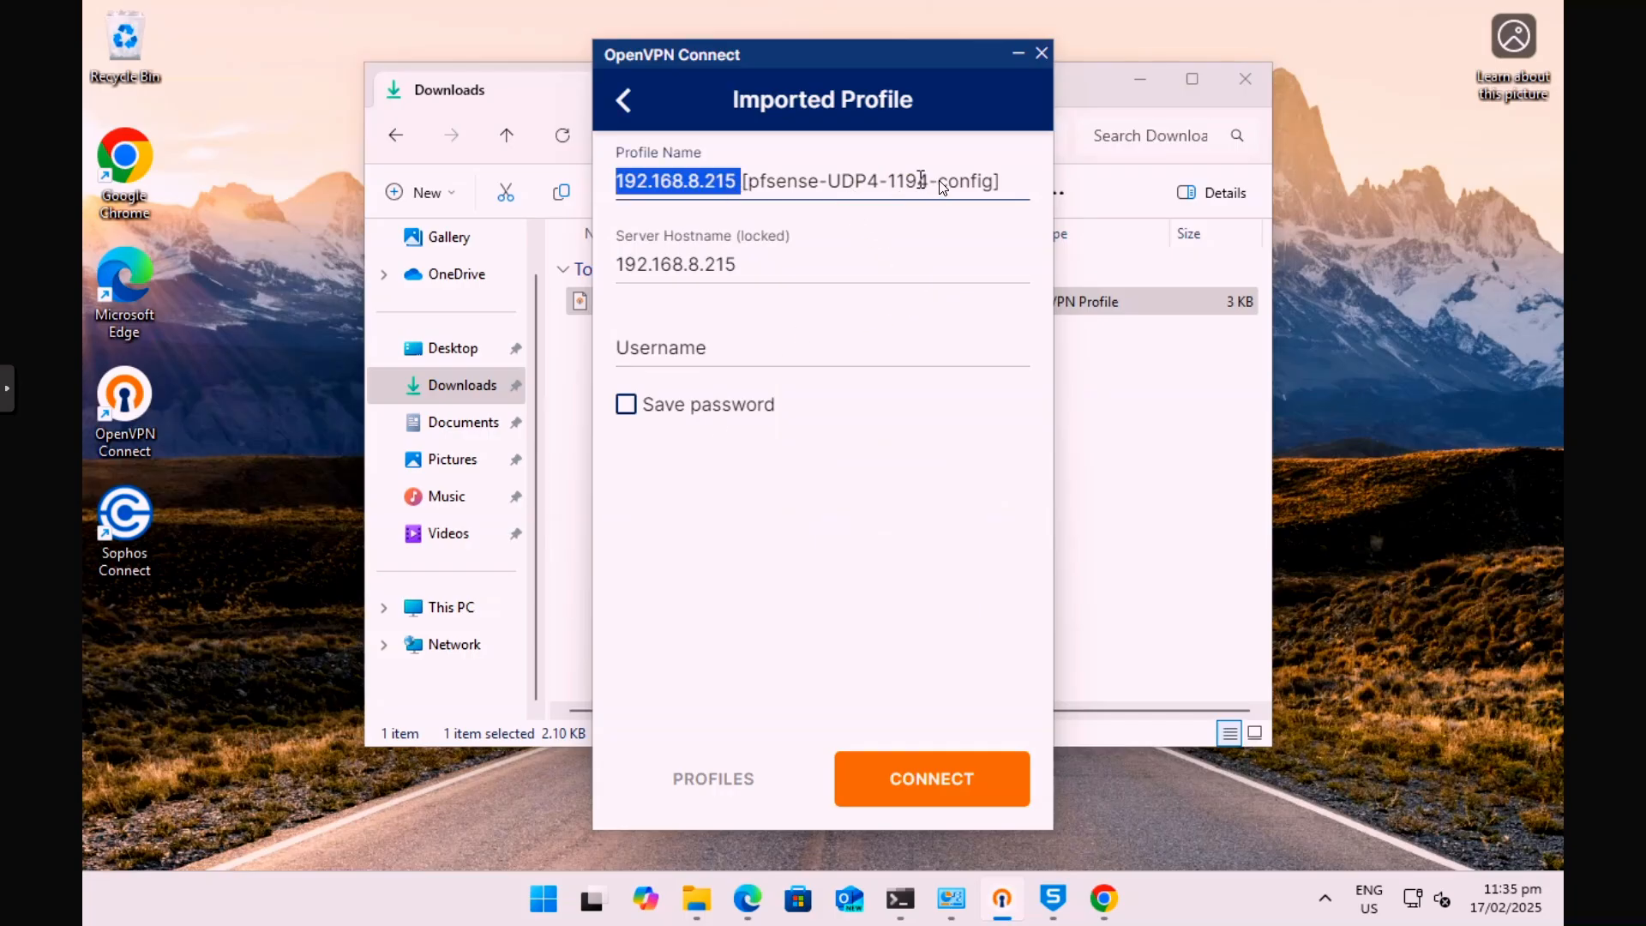
pyautogui.moveTo(1012, 181); pyautogui.dragTo(578, 200)
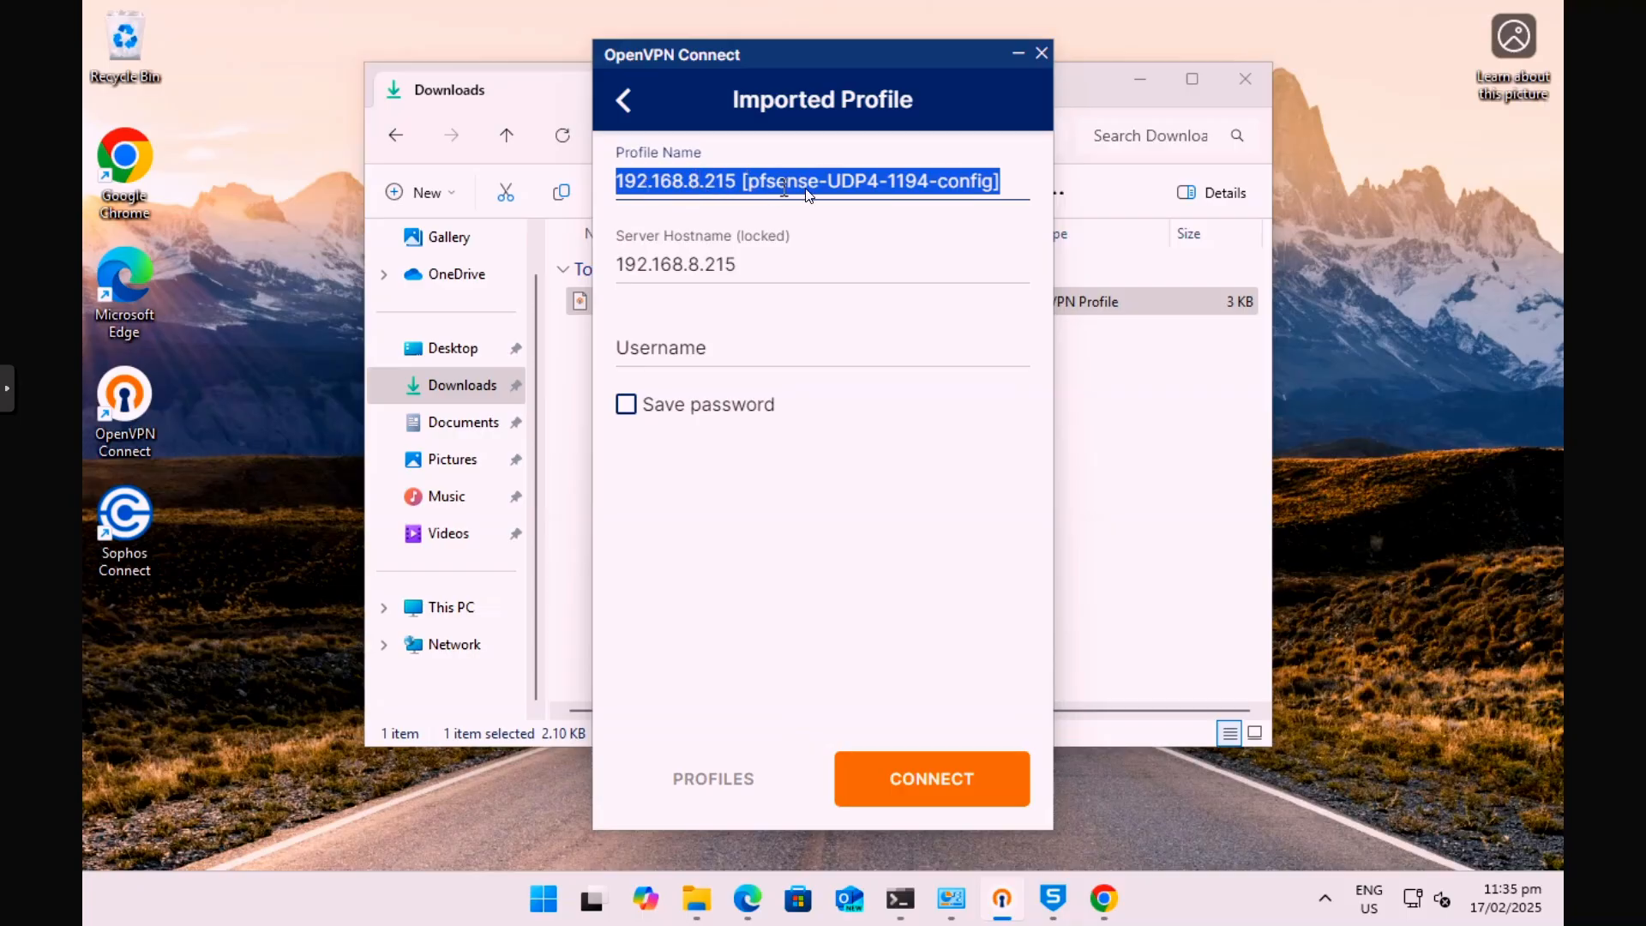
pyautogui.click(691, 183)
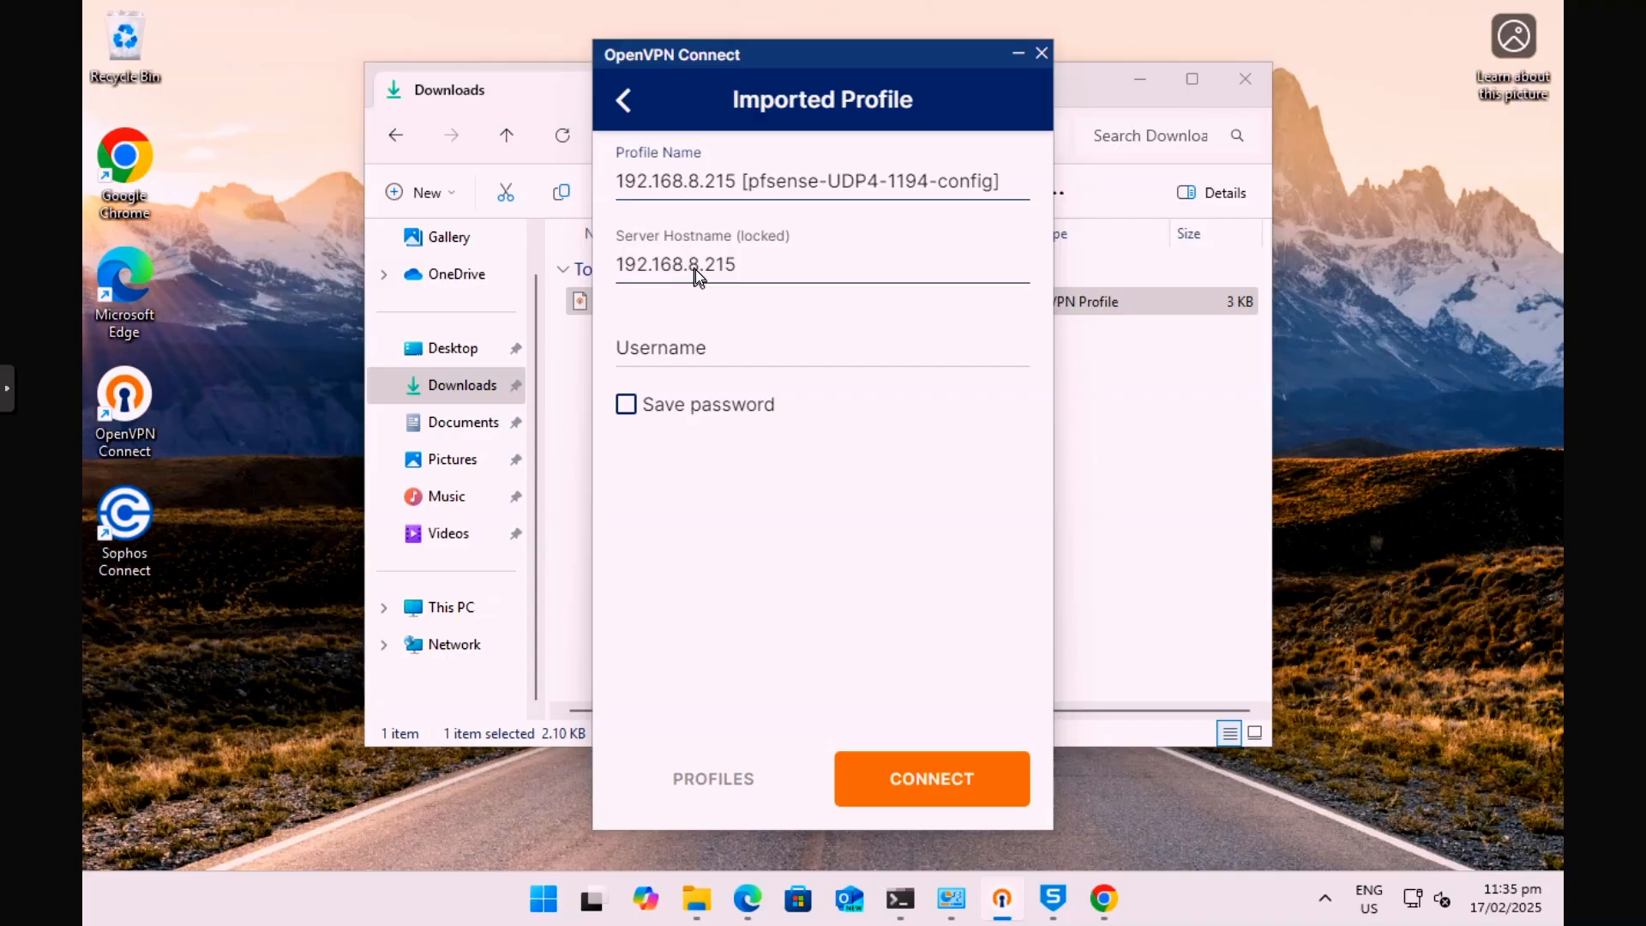
# Step: Enter the VPN username, start the connection, and type the account password at the prompt
pyautogui.click(681, 344)
pyautogui.write('ope')
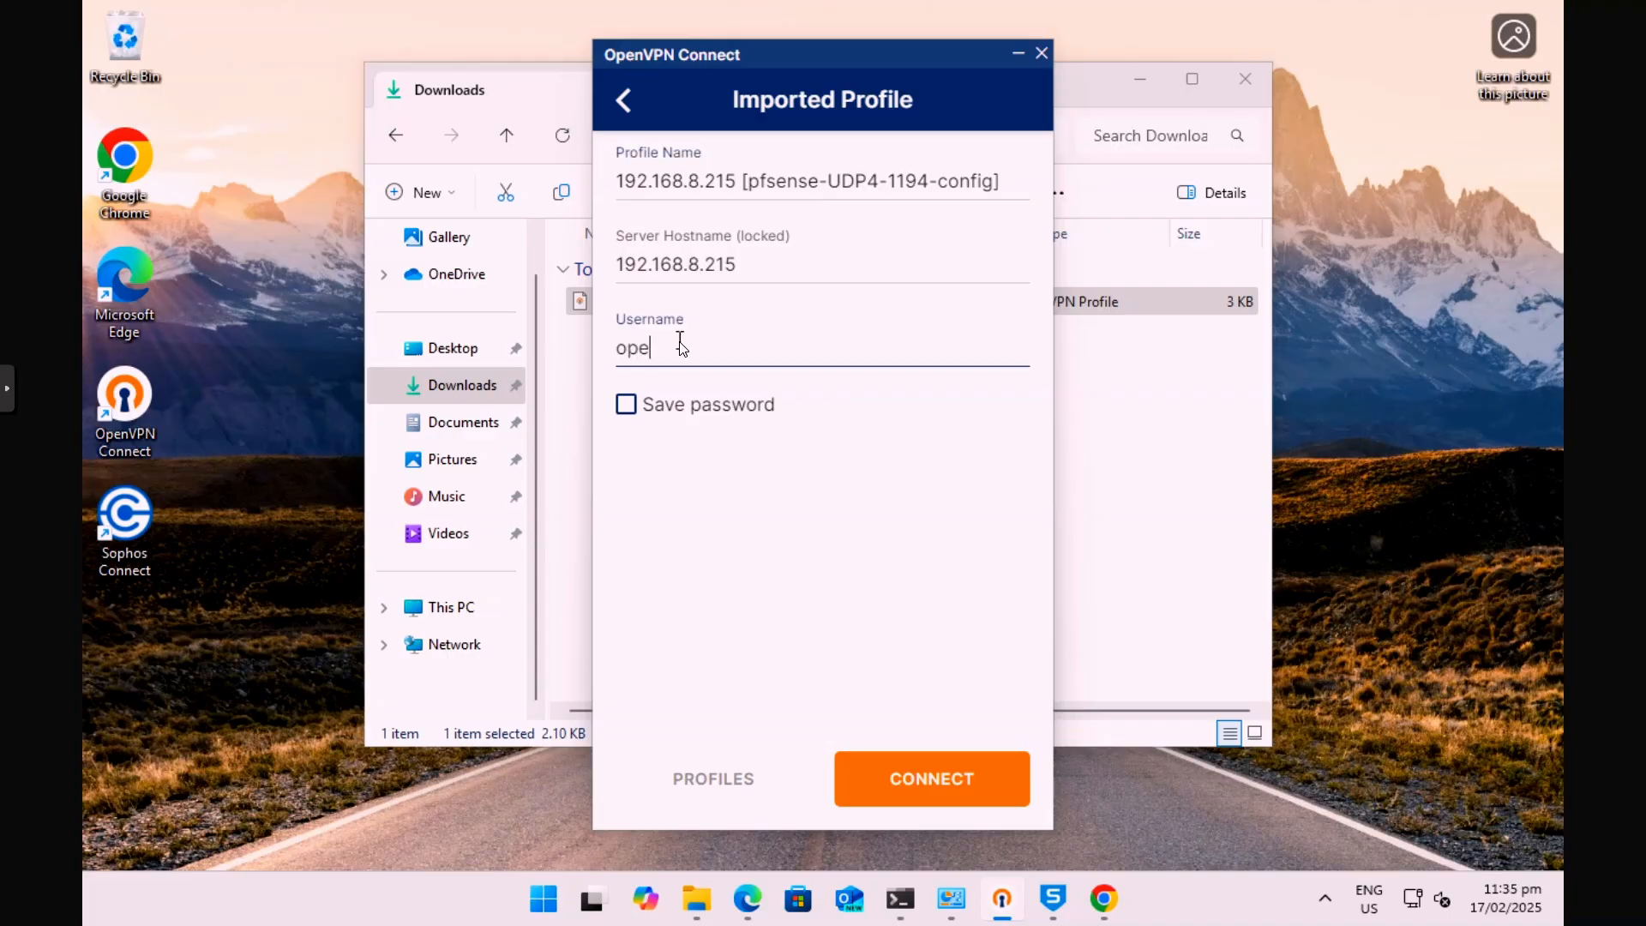
pyautogui.write('nvpn_user1')
pyautogui.click(924, 782)
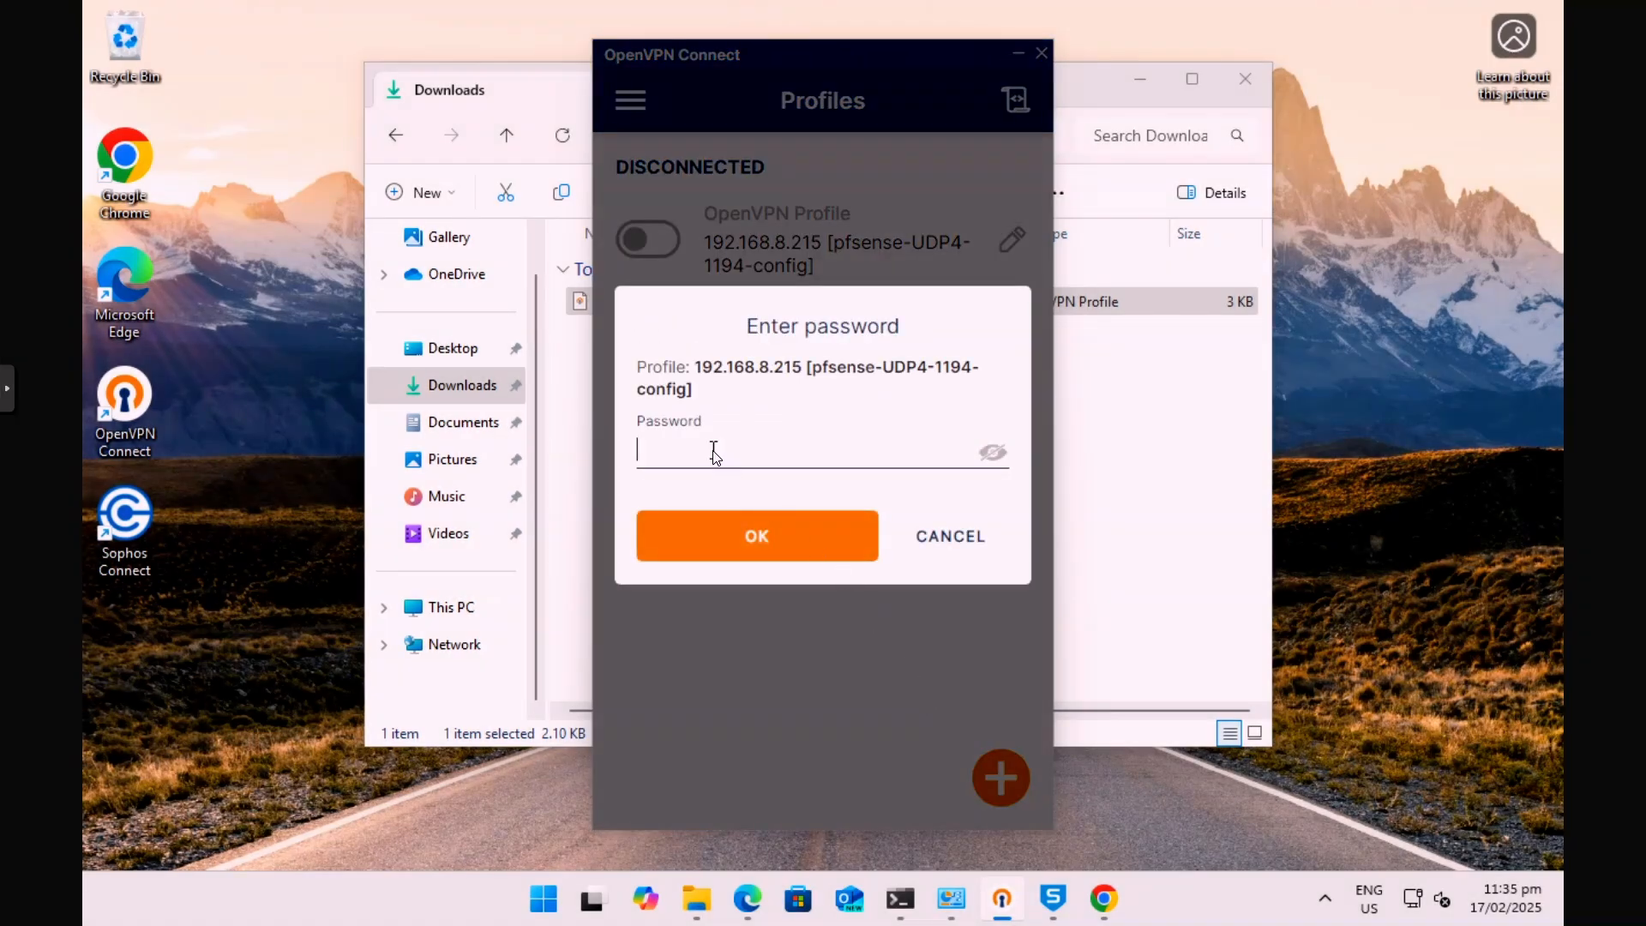
pyautogui.write('••••')
# Step: Submit the password and review the tunnel details: 172.20.0.2 to 192.168.8.215, port 1194, UDPv4
pyautogui.click(783, 557)
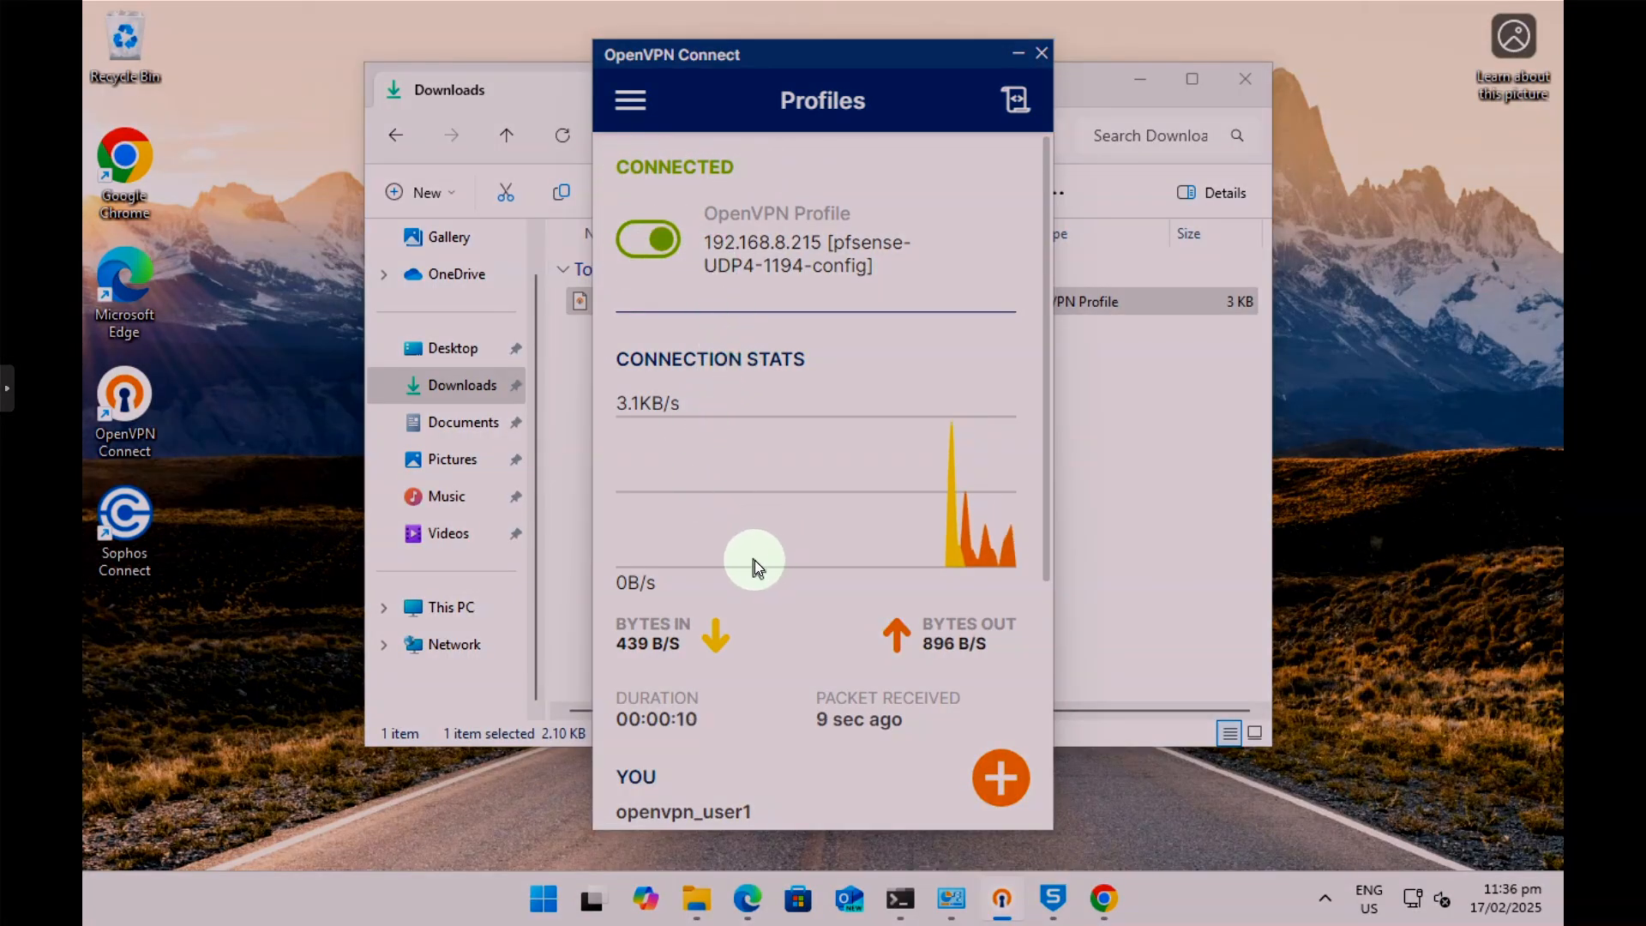
pyautogui.scroll(-3, 753, 559)
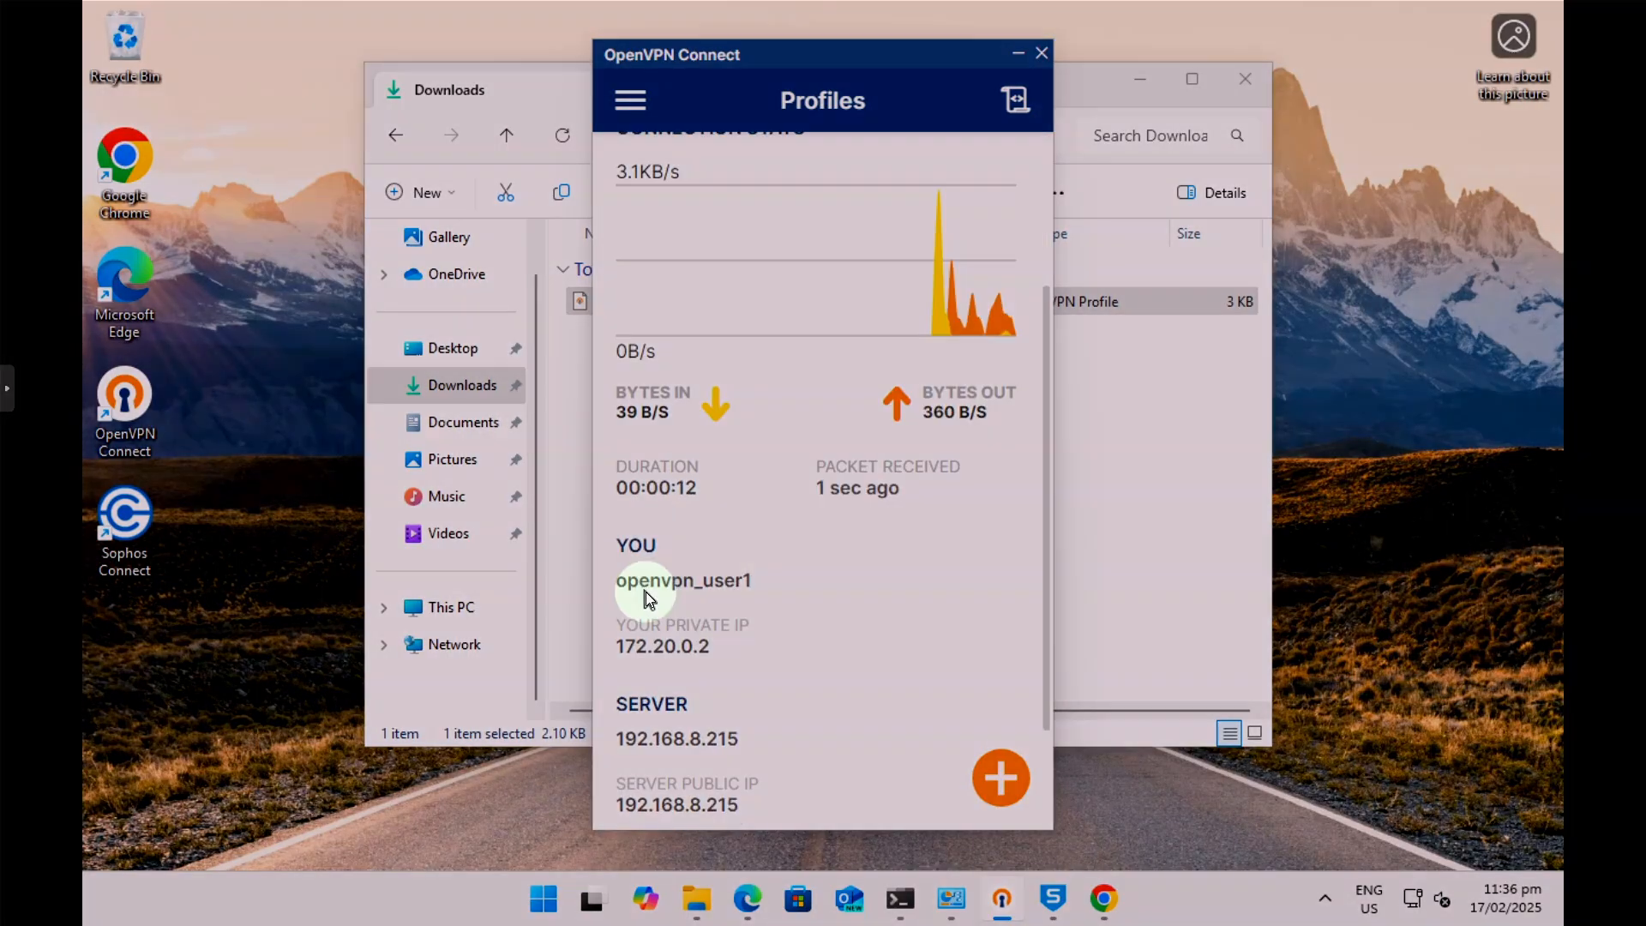
pyautogui.scroll(-2, 727, 576)
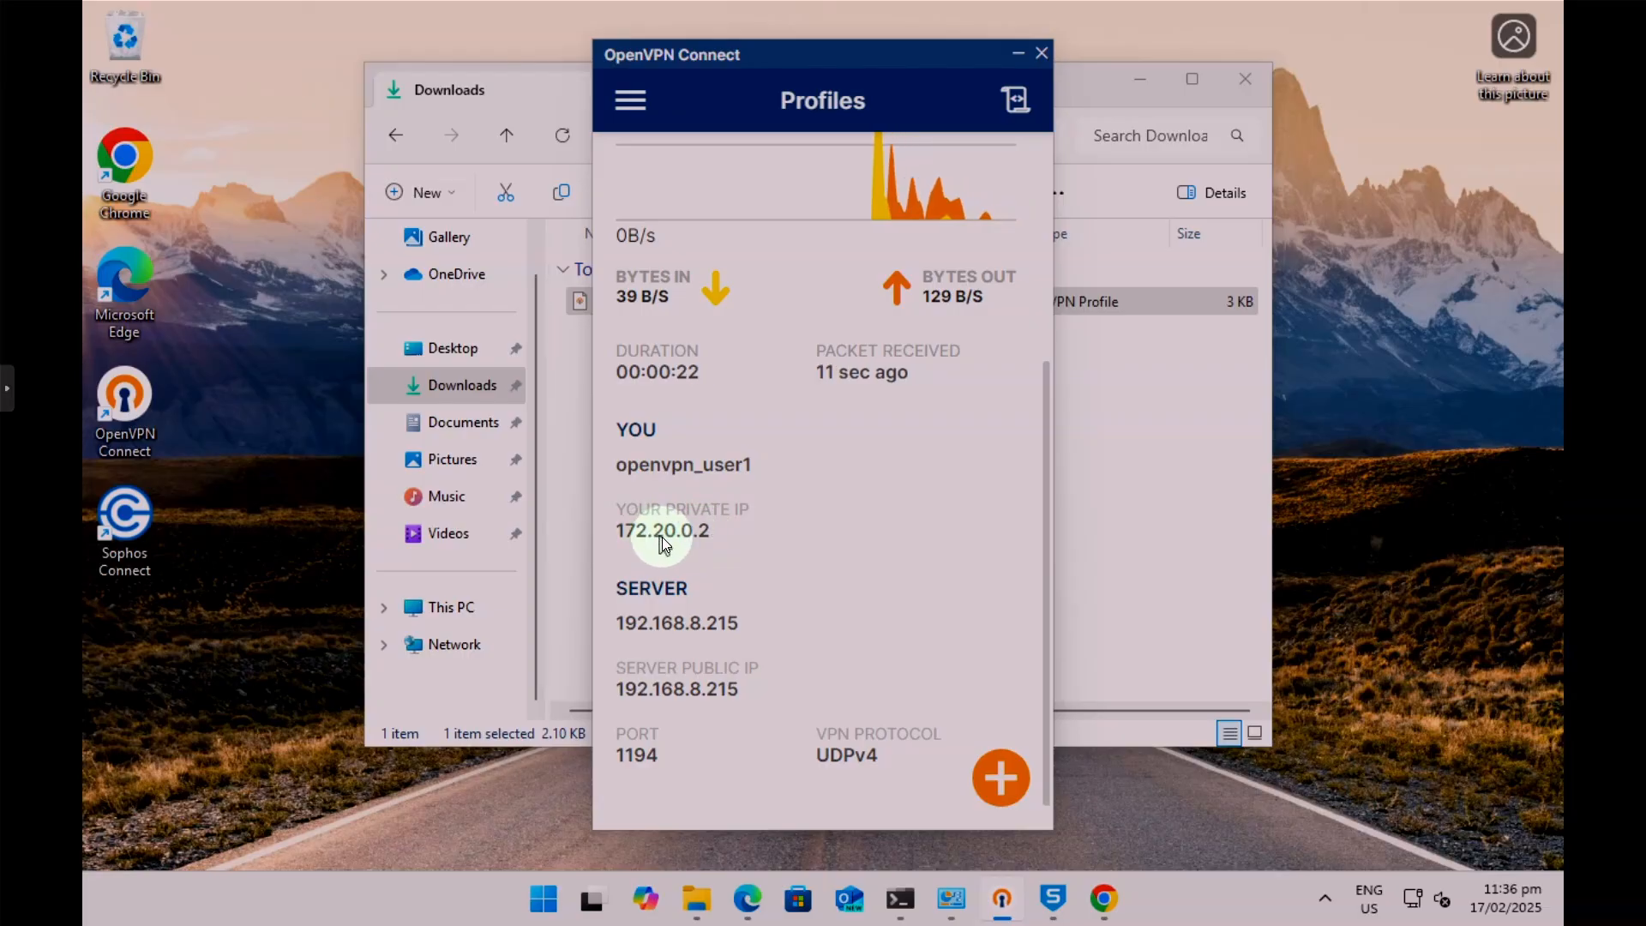
pyautogui.scroll(-1, 665, 522)
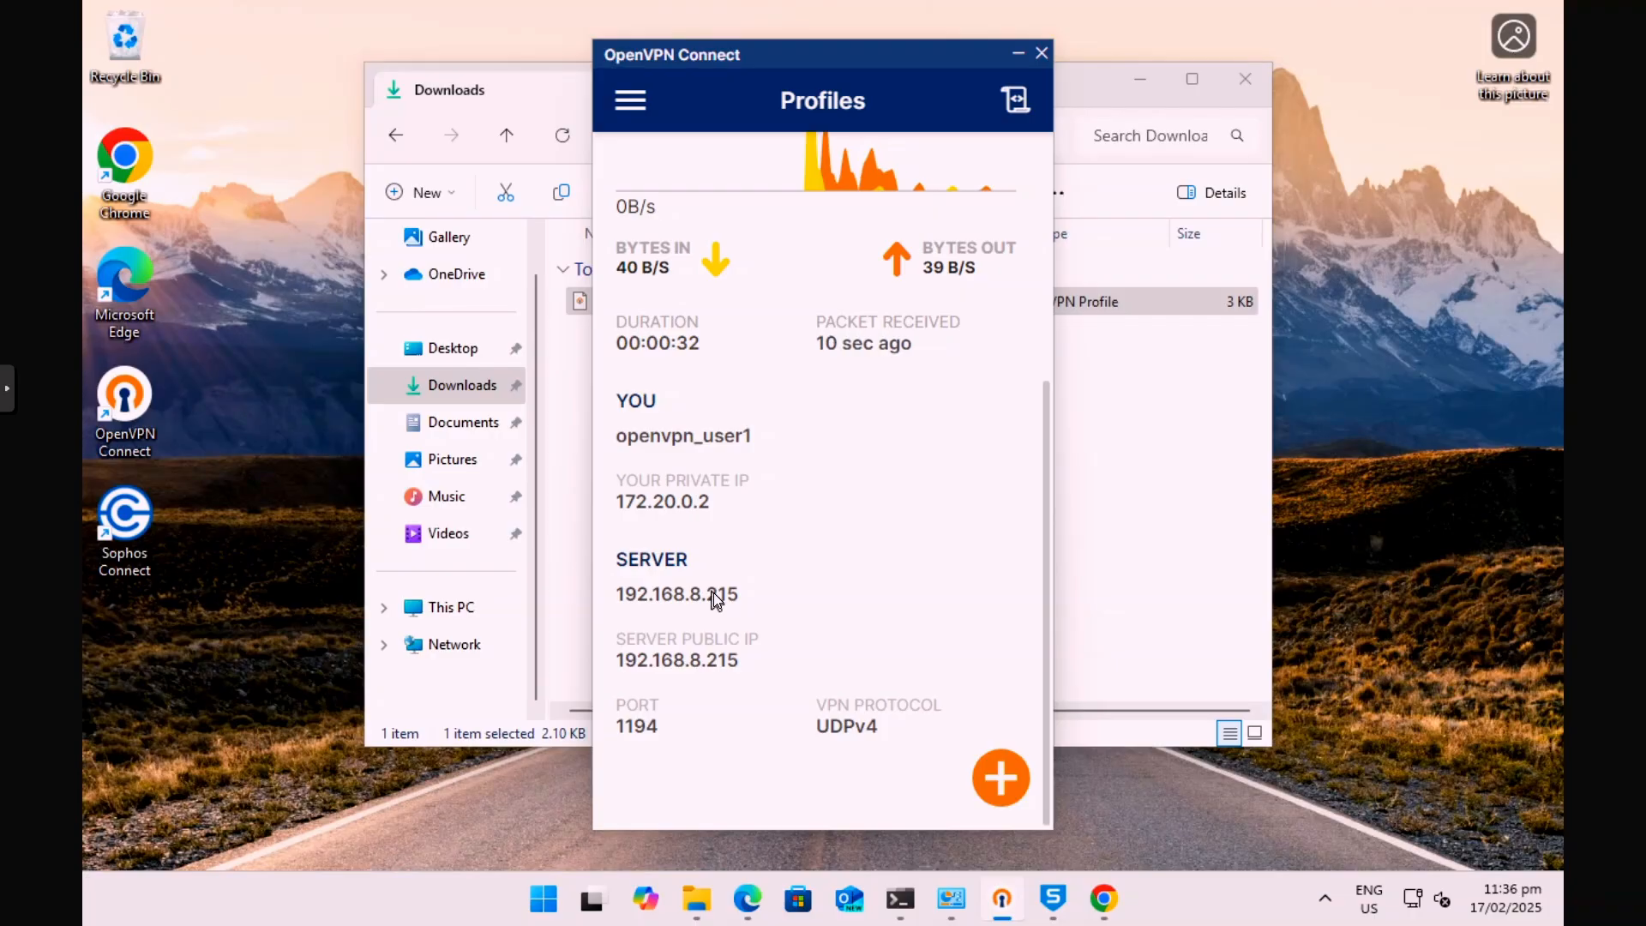
pyautogui.press('ctrl')
pyautogui.press('ctrl')
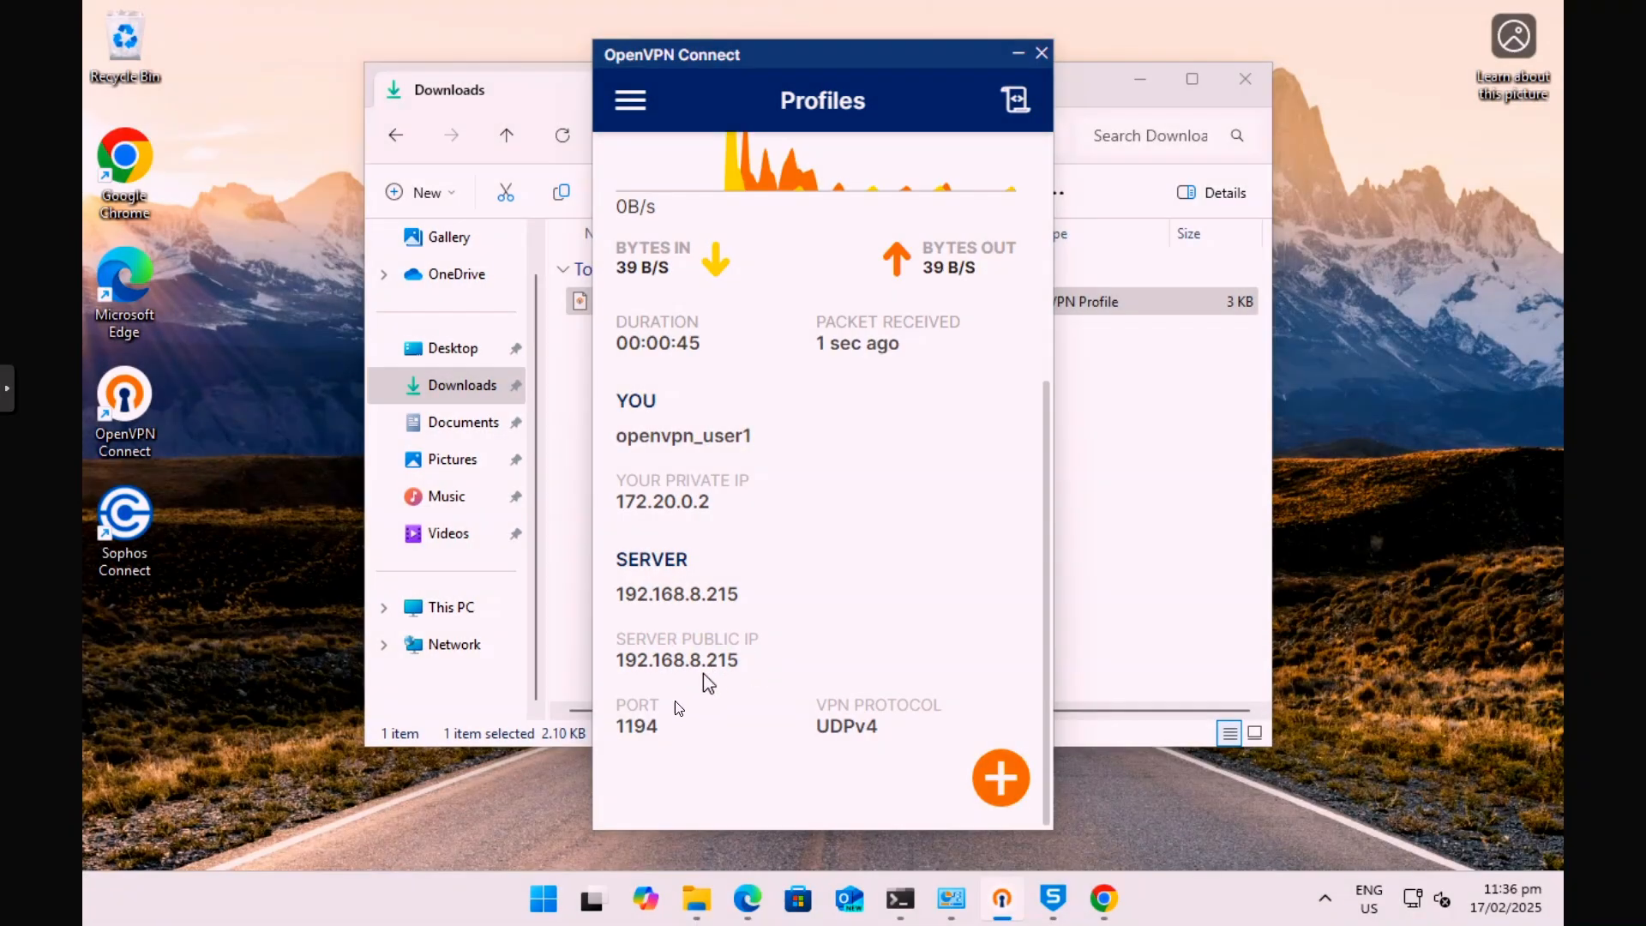
pyautogui.press('ctrl')
pyautogui.press('ctrl')
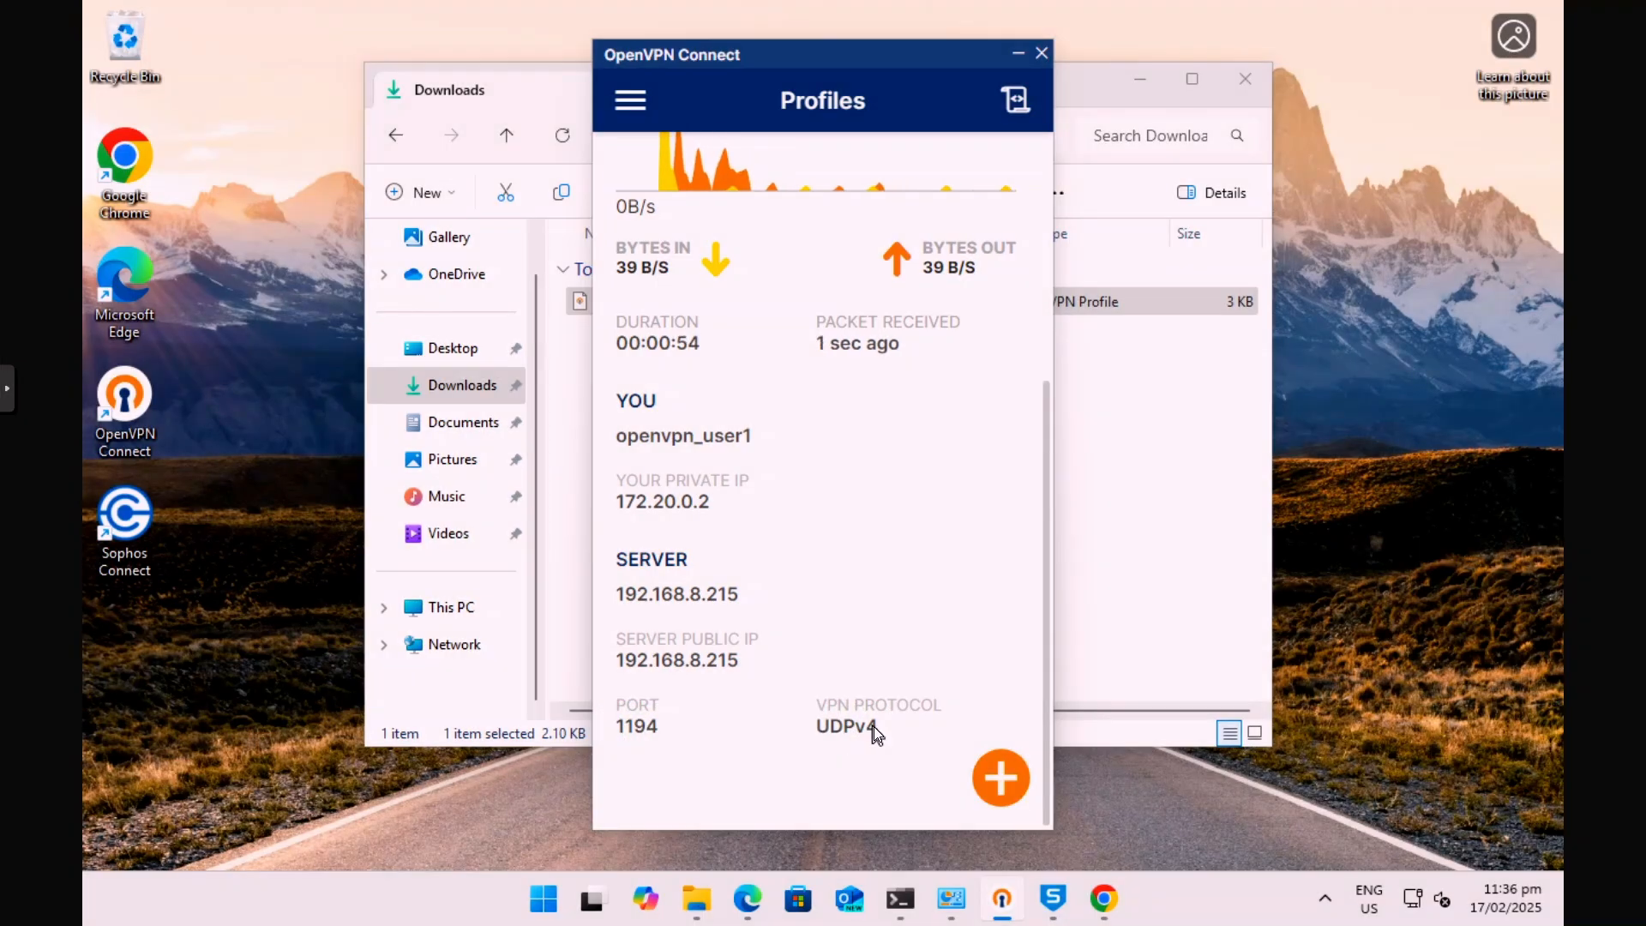
# Step: Open Command Prompt and ping 192.168.1.1
pyautogui.click(907, 893)
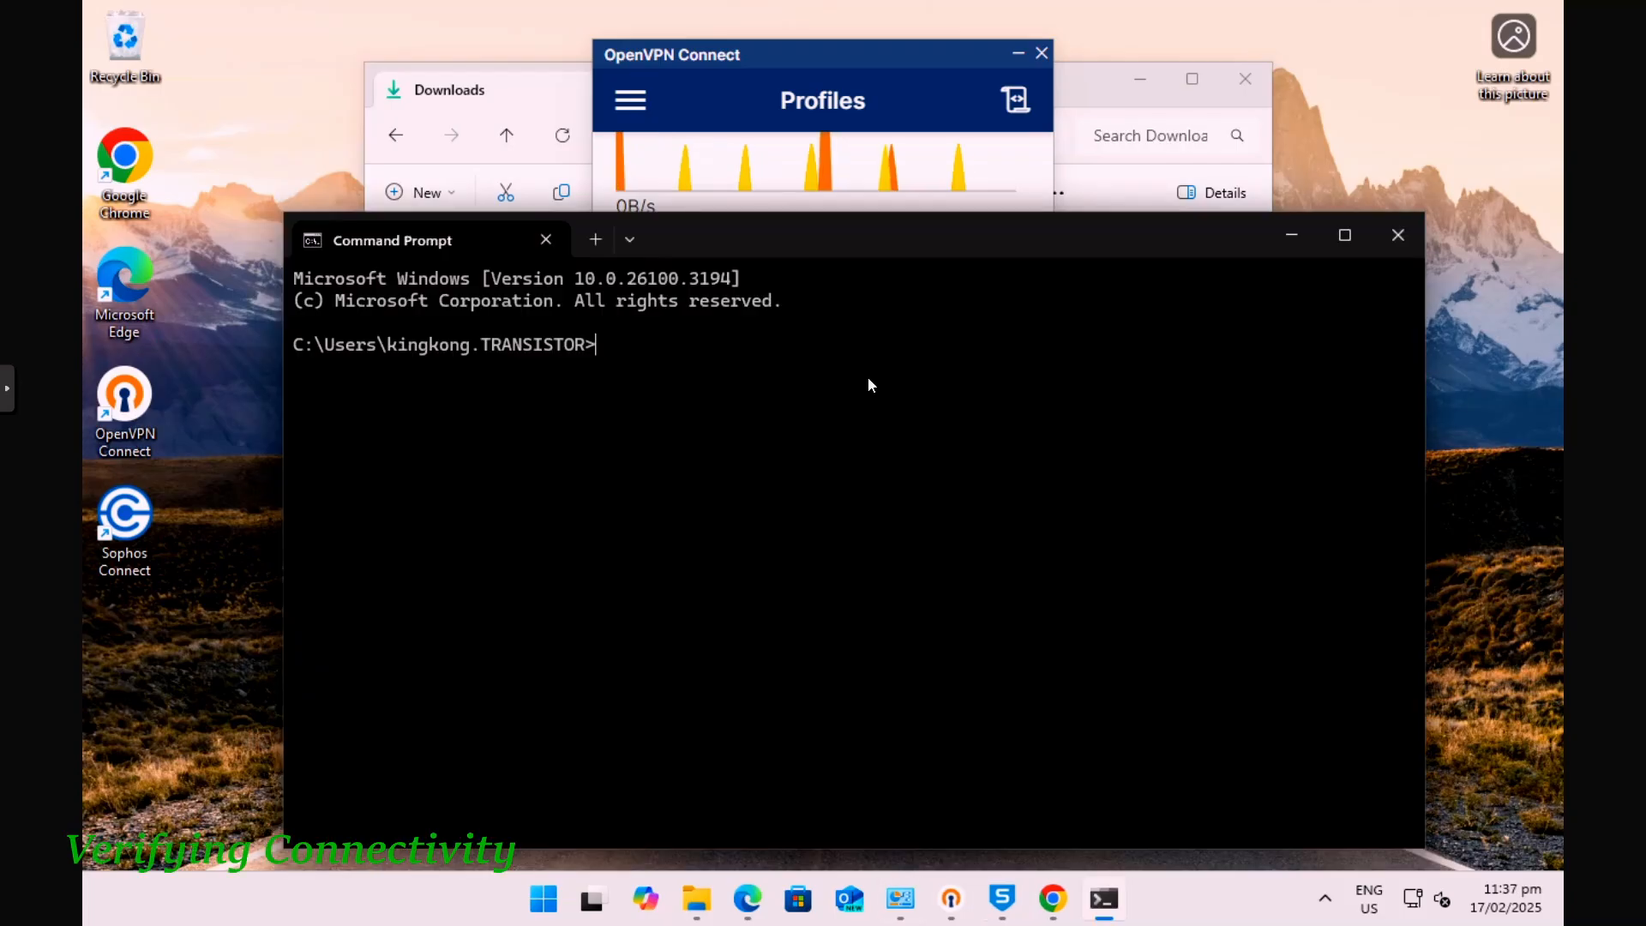
pyautogui.write('ping 192')
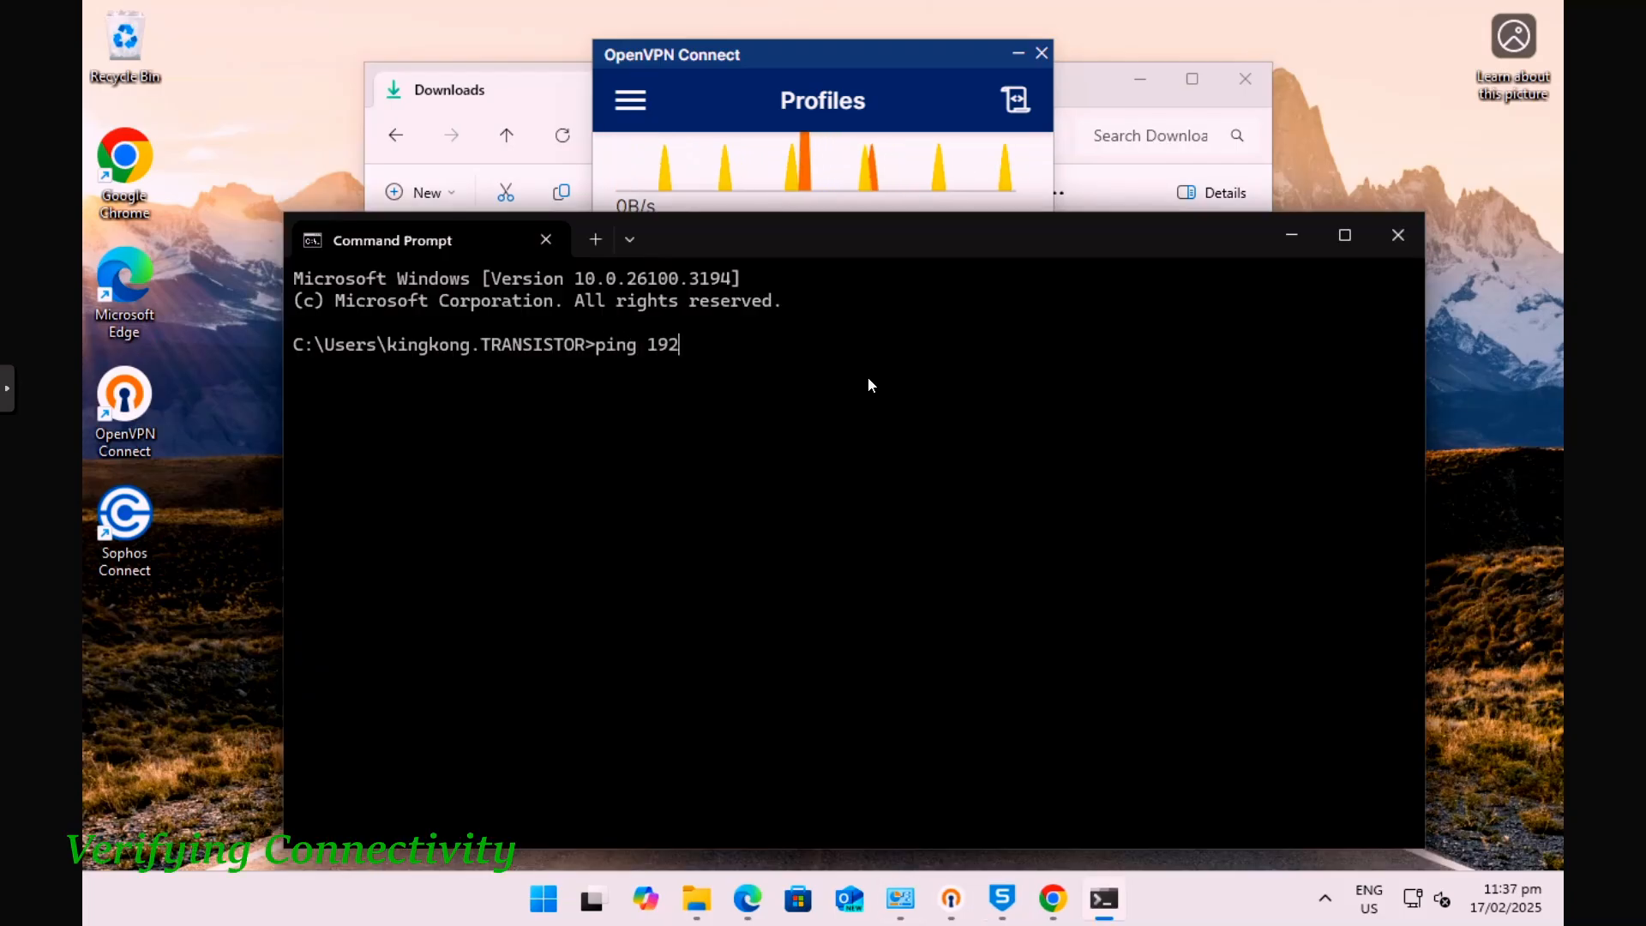
pyautogui.write('.168.1.1')
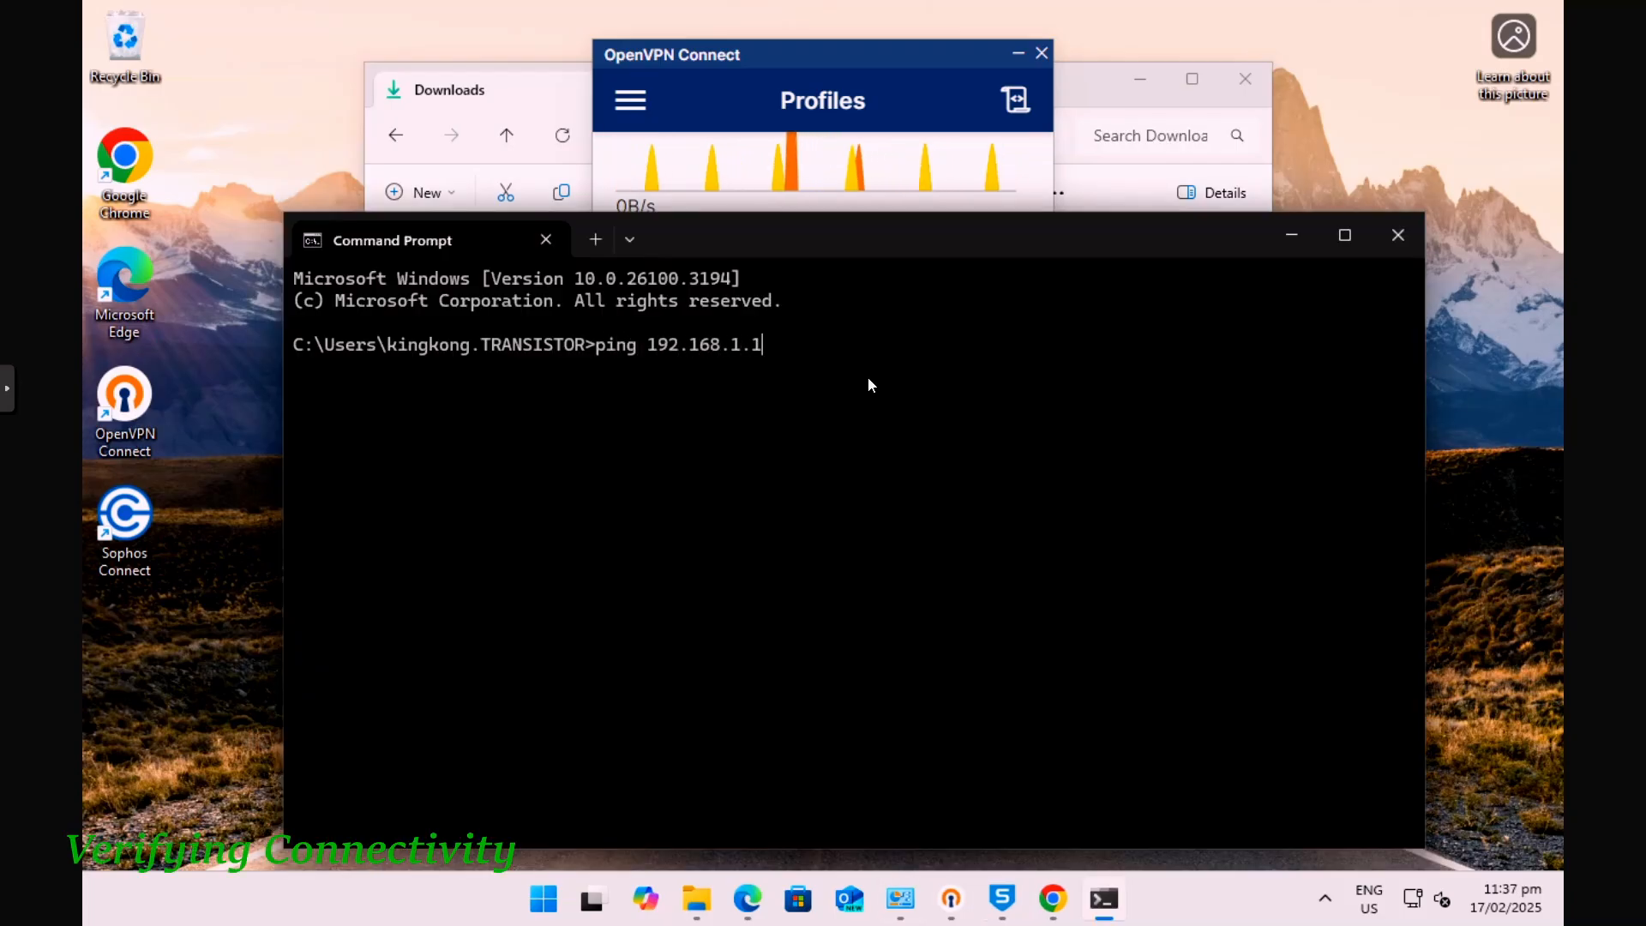
pyautogui.press('Return')
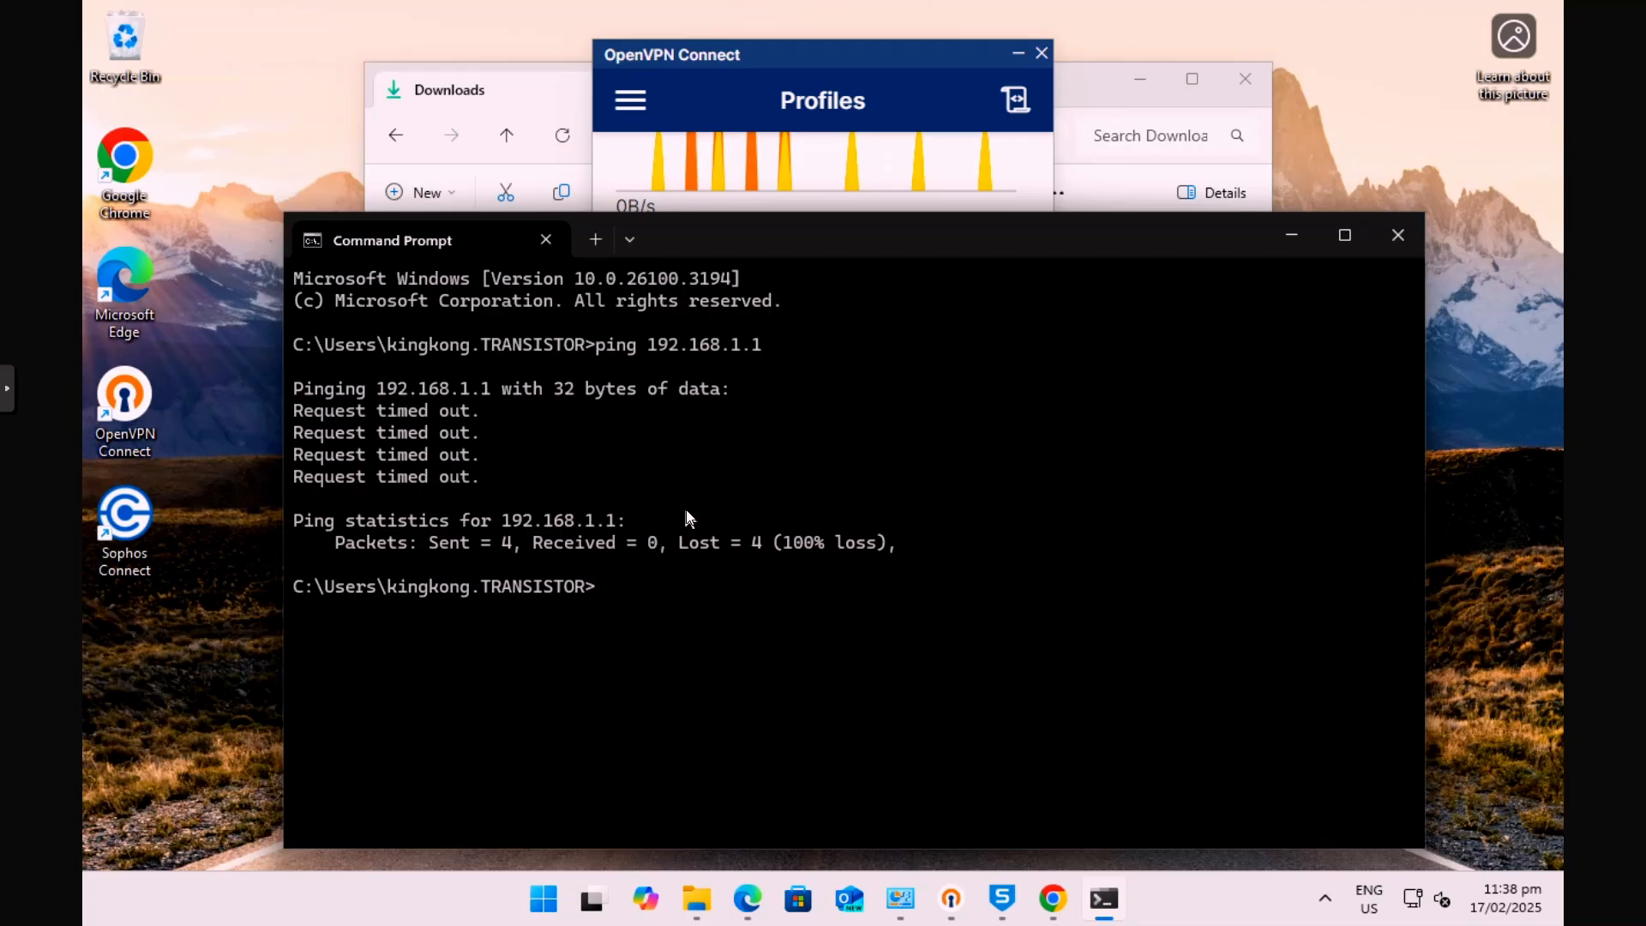
# Step: Ping 192.168.1.205, 192.168.10.100 and 10.10.10.220, stopping each with Ctrl+C
pyautogui.write('ping 192.1')
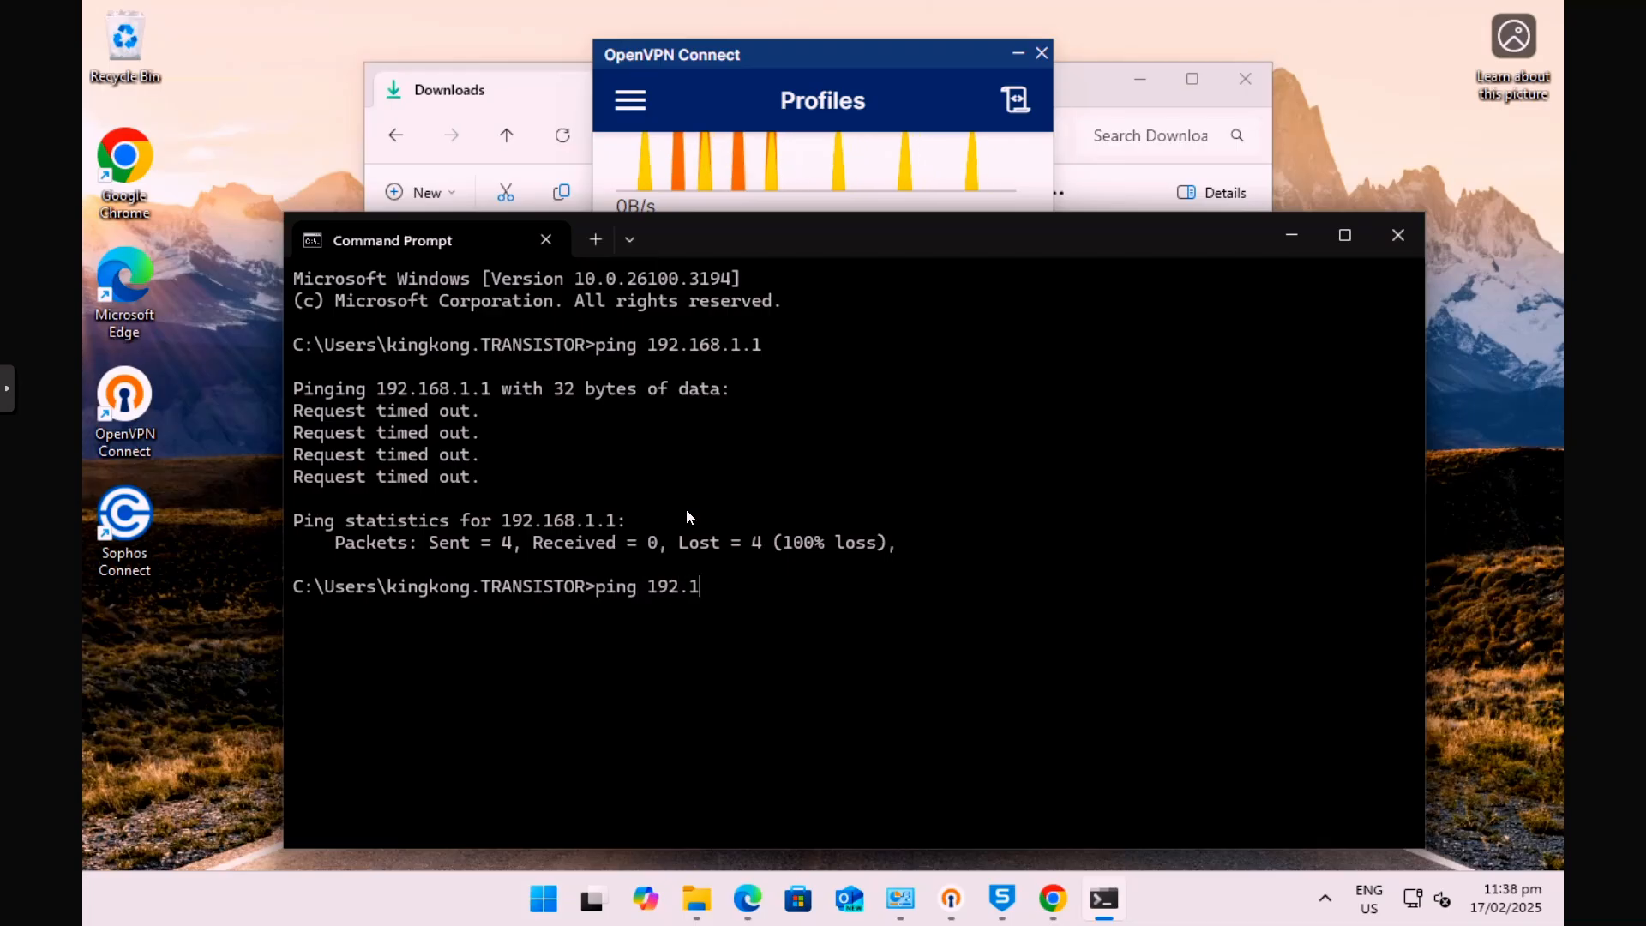
pyautogui.write('68.1.20')
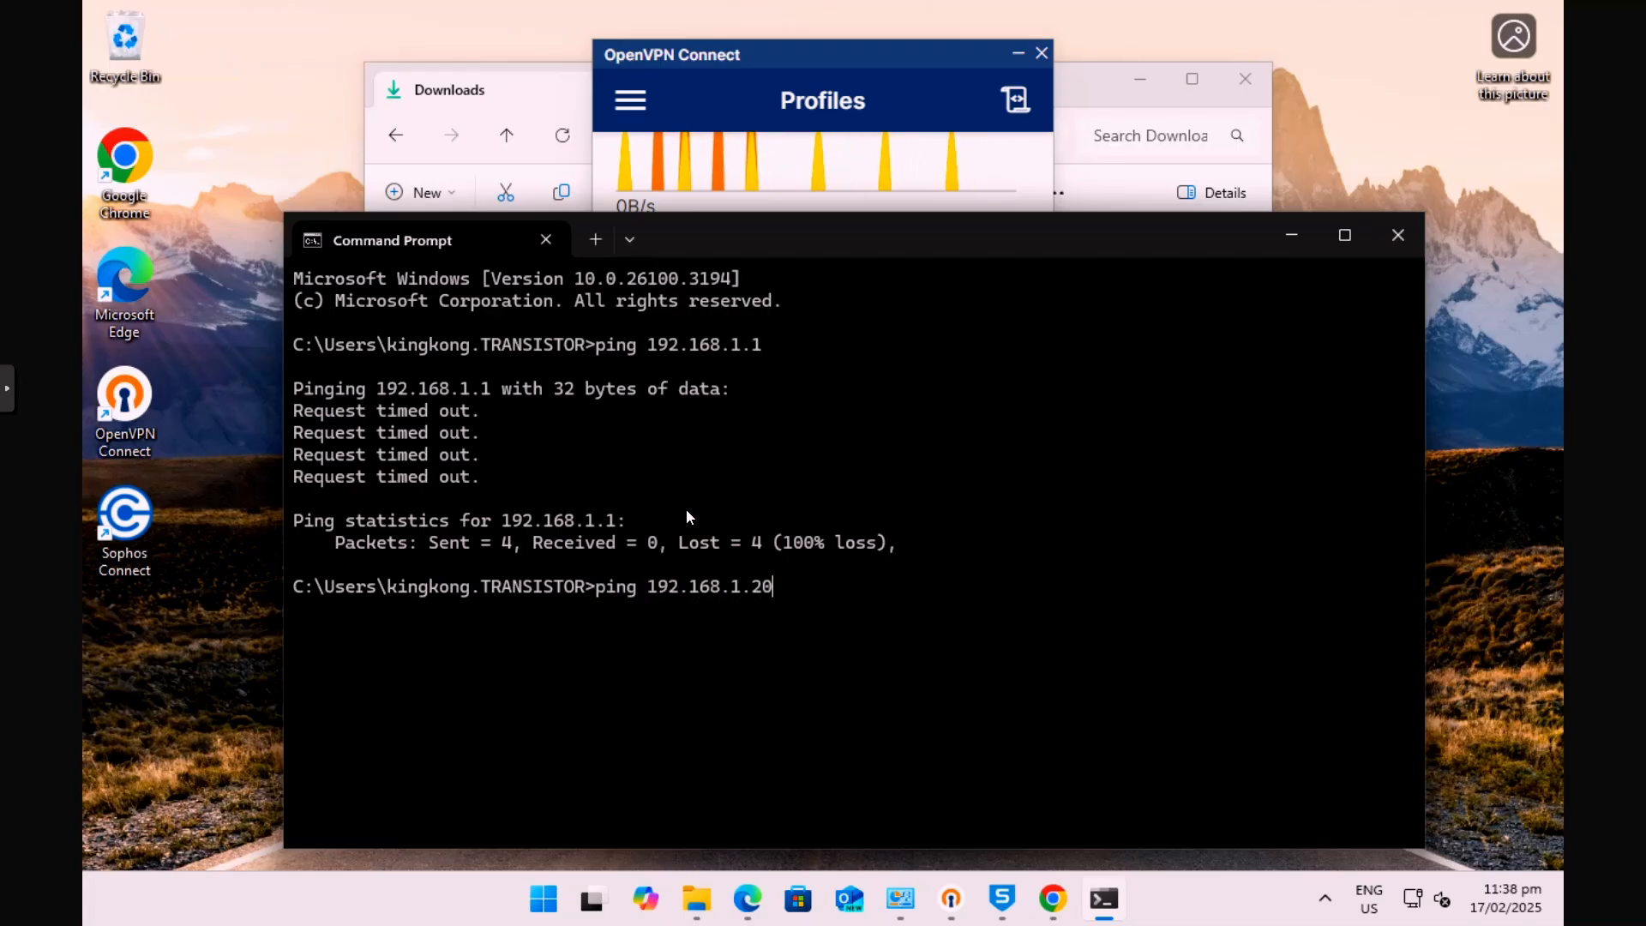
pyautogui.write('5')
pyautogui.press('Return')
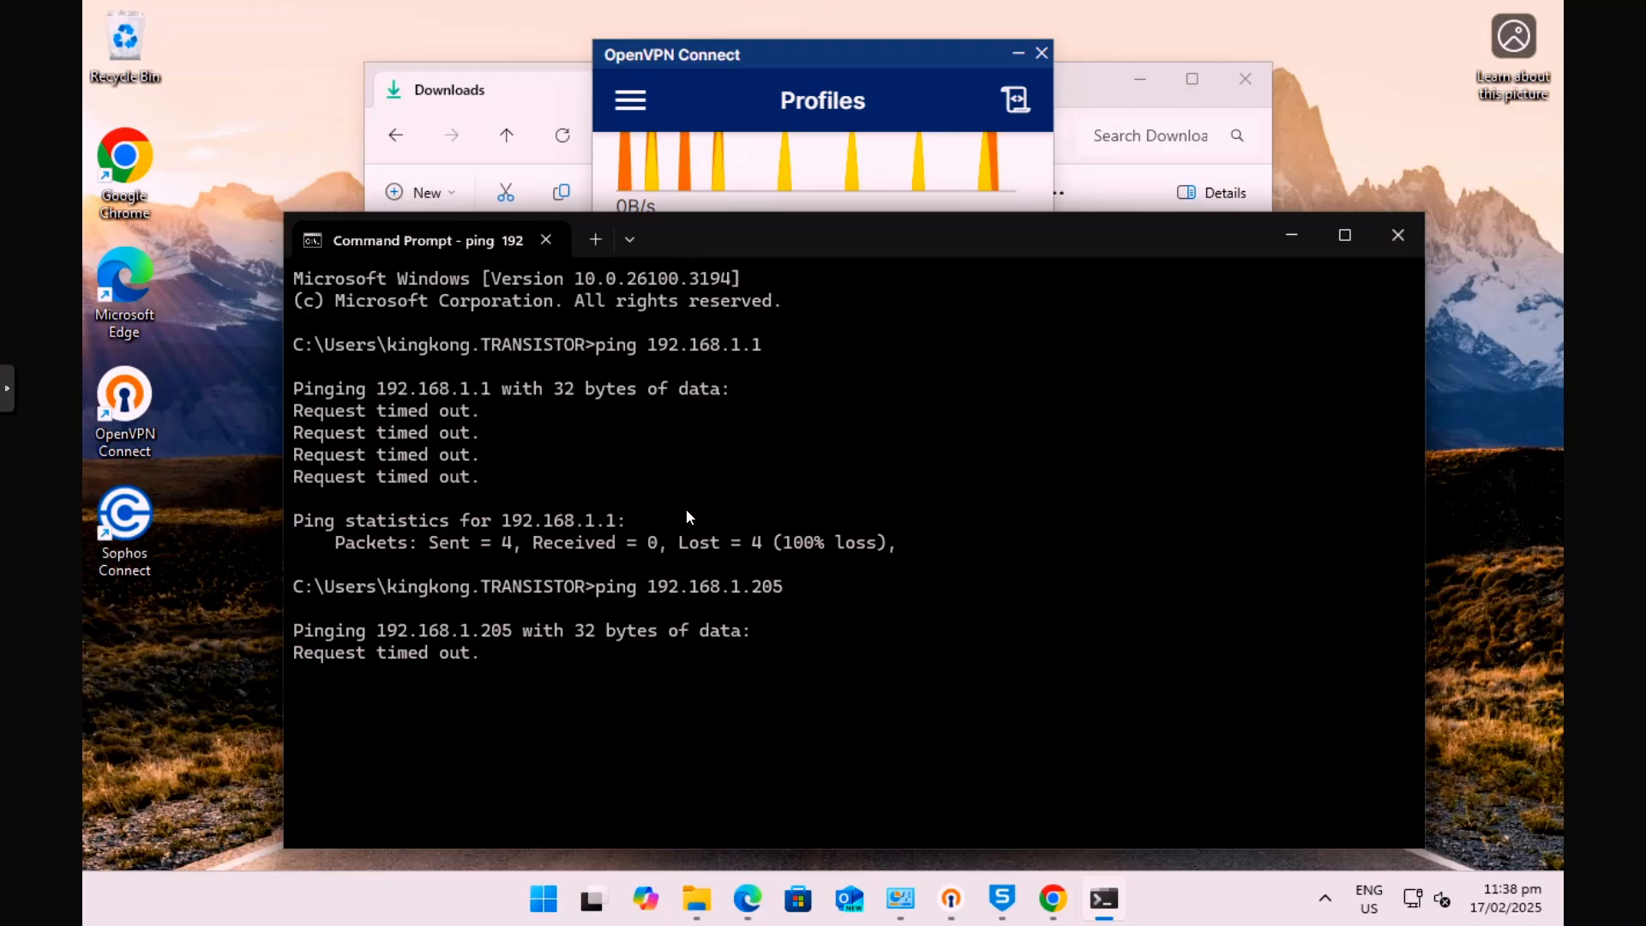
pyautogui.hotkey('ctrl', 'c')
pyautogui.write('ping ')
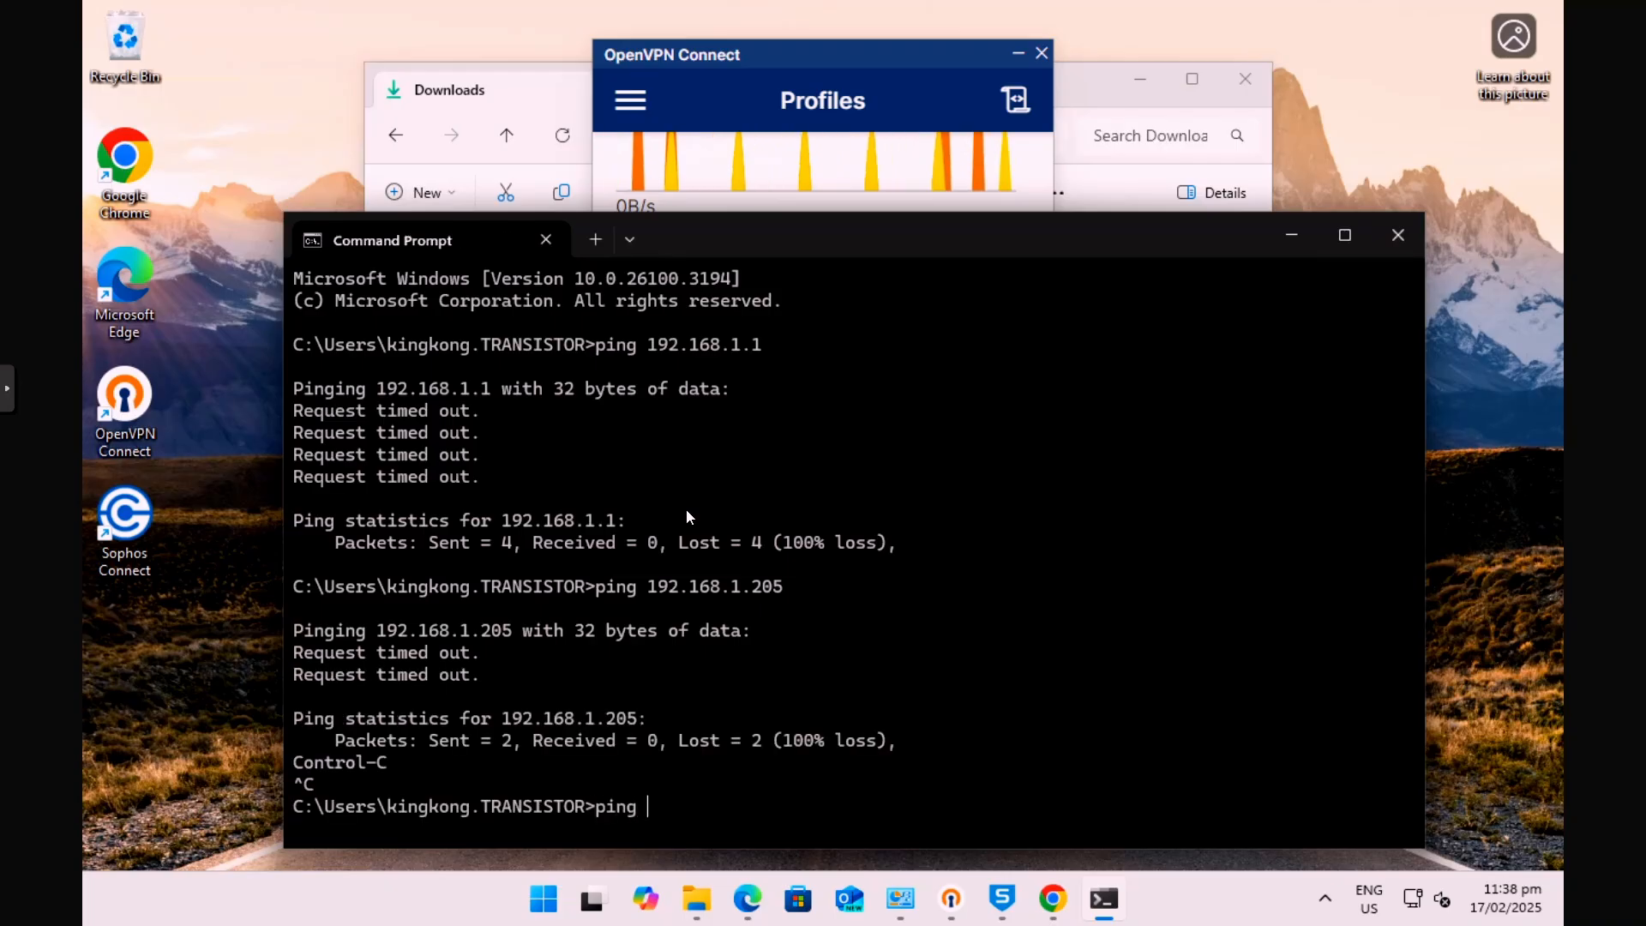
pyautogui.write('192.16')
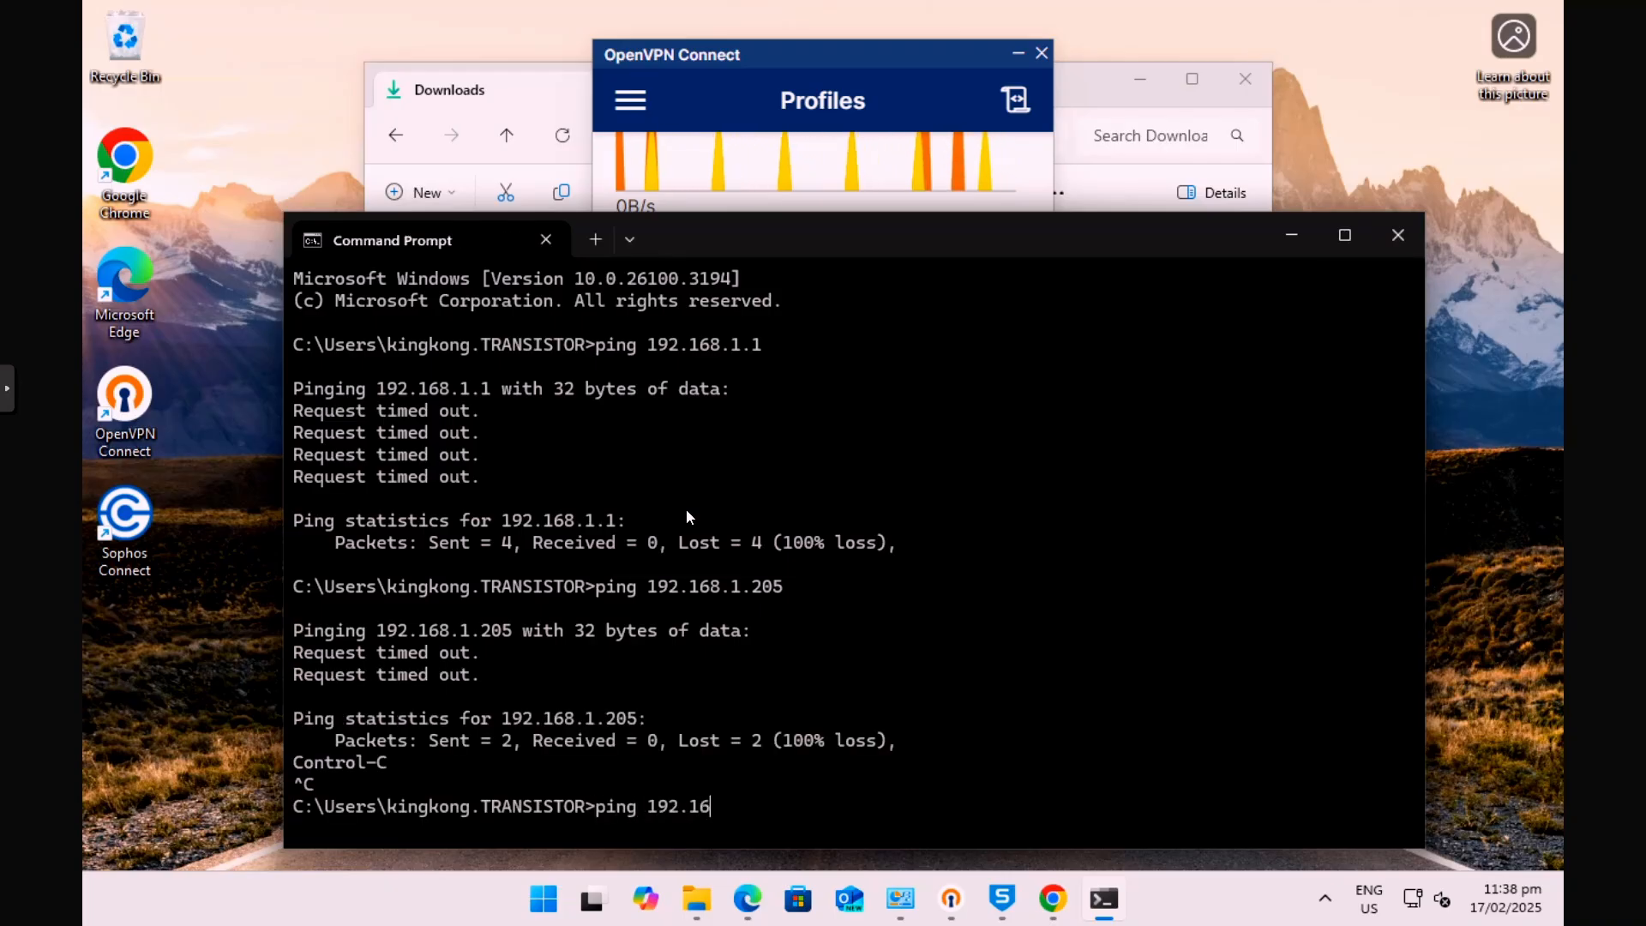
pyautogui.write('8.10.1')
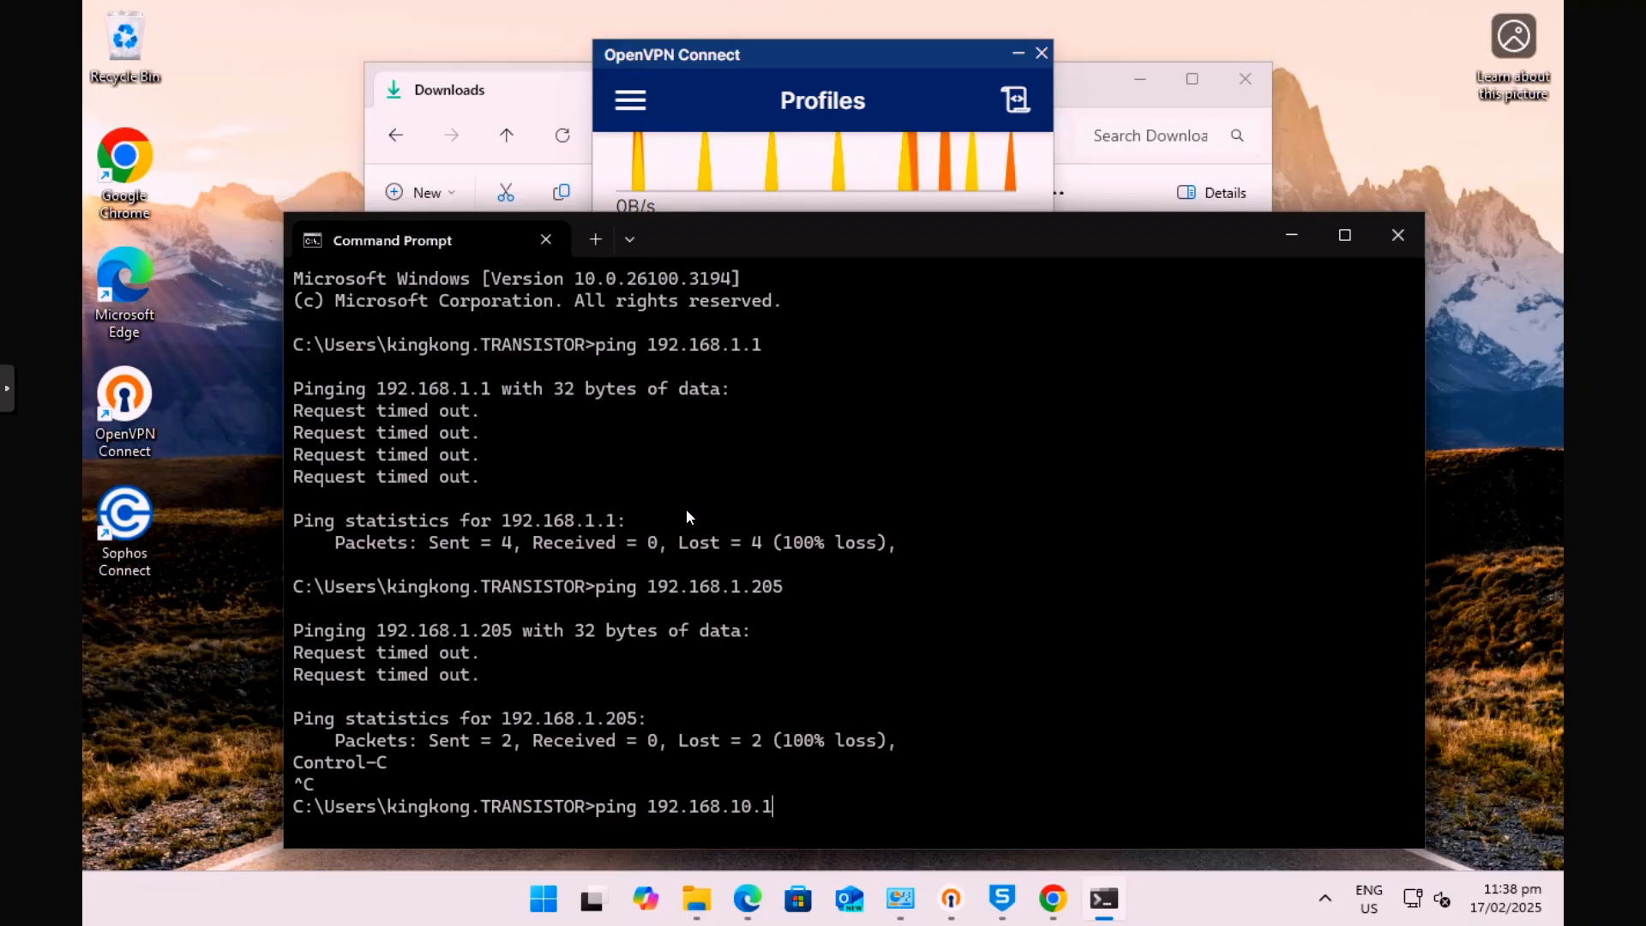
pyautogui.write('00')
pyautogui.press('Return')
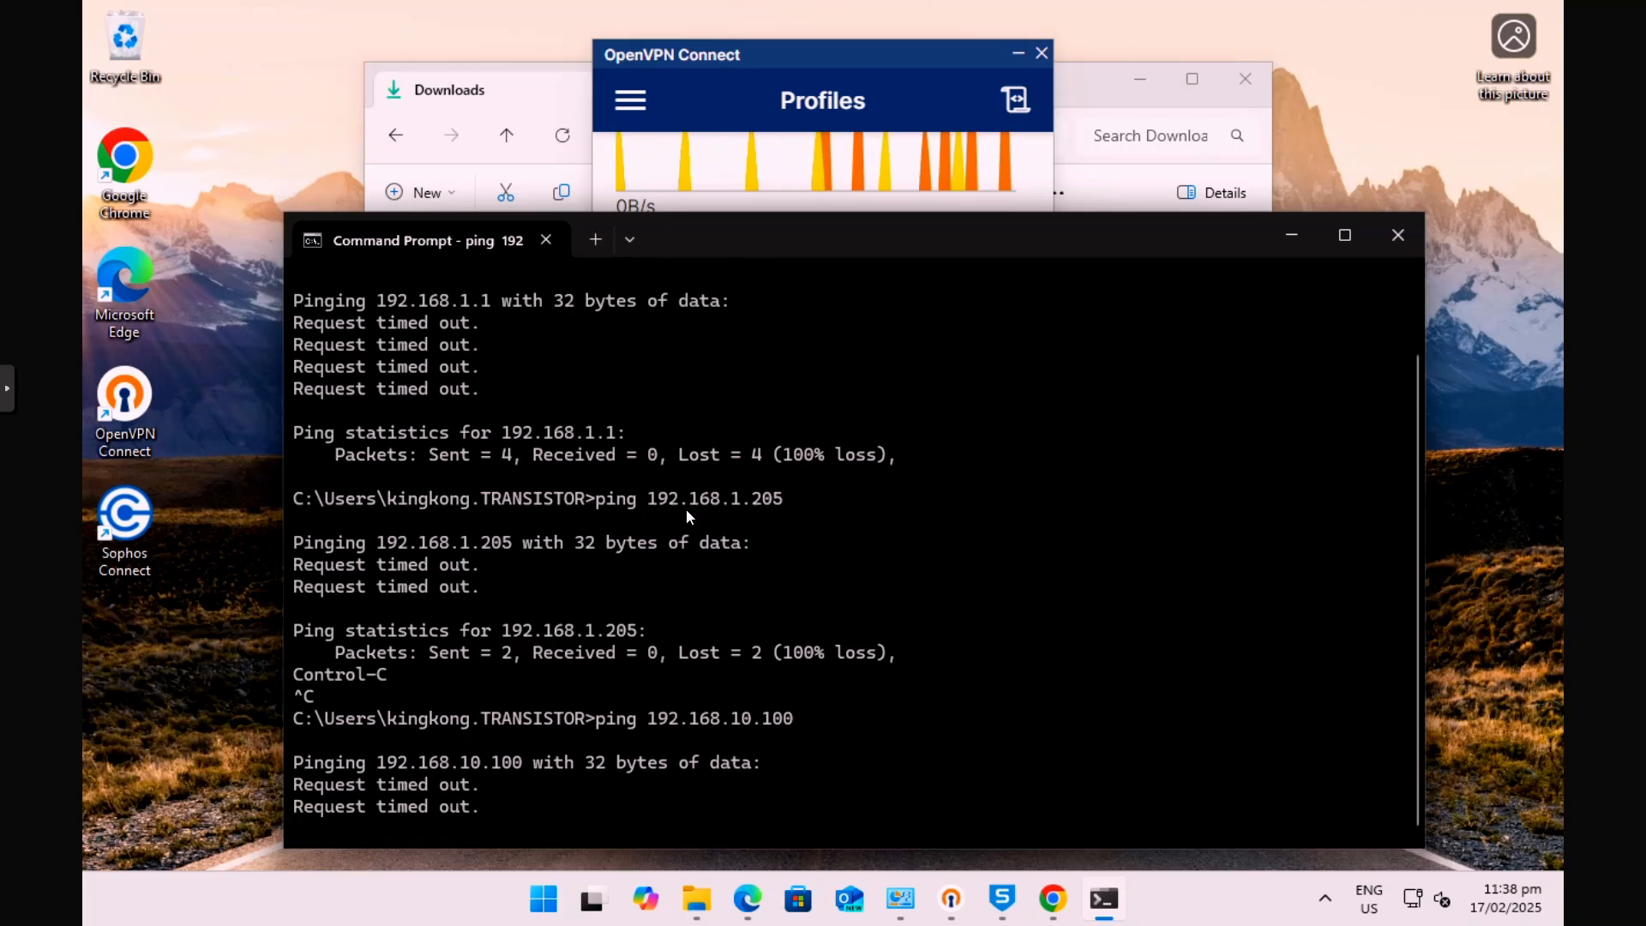
pyautogui.hotkey('ctrl', 'c')
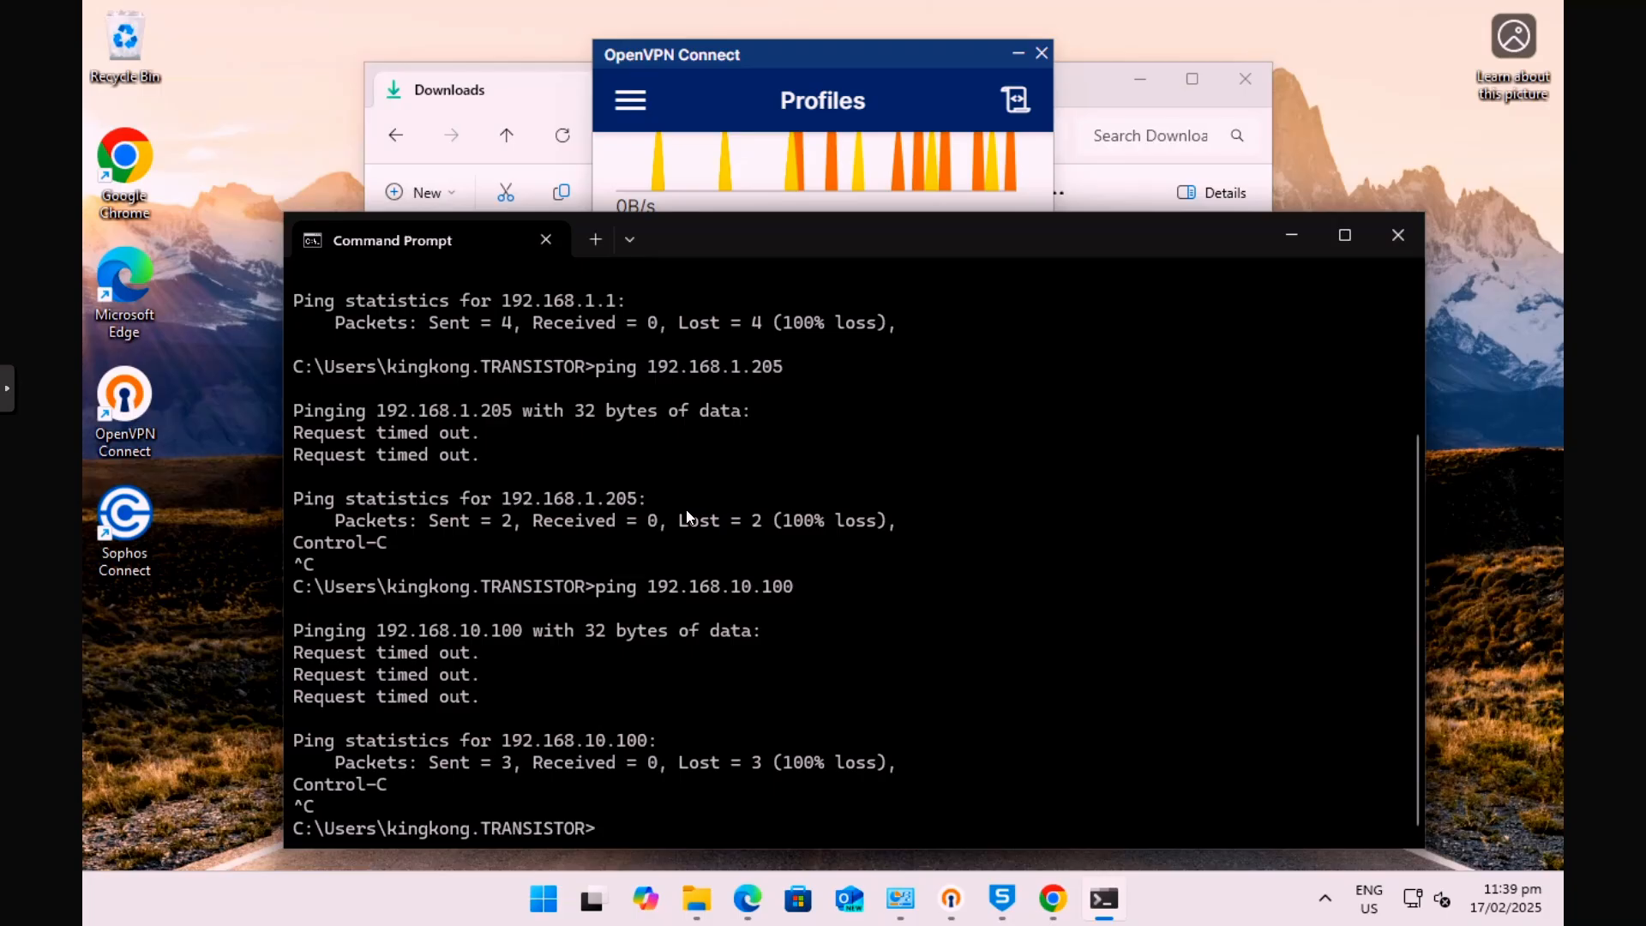
pyautogui.write('ping 10.')
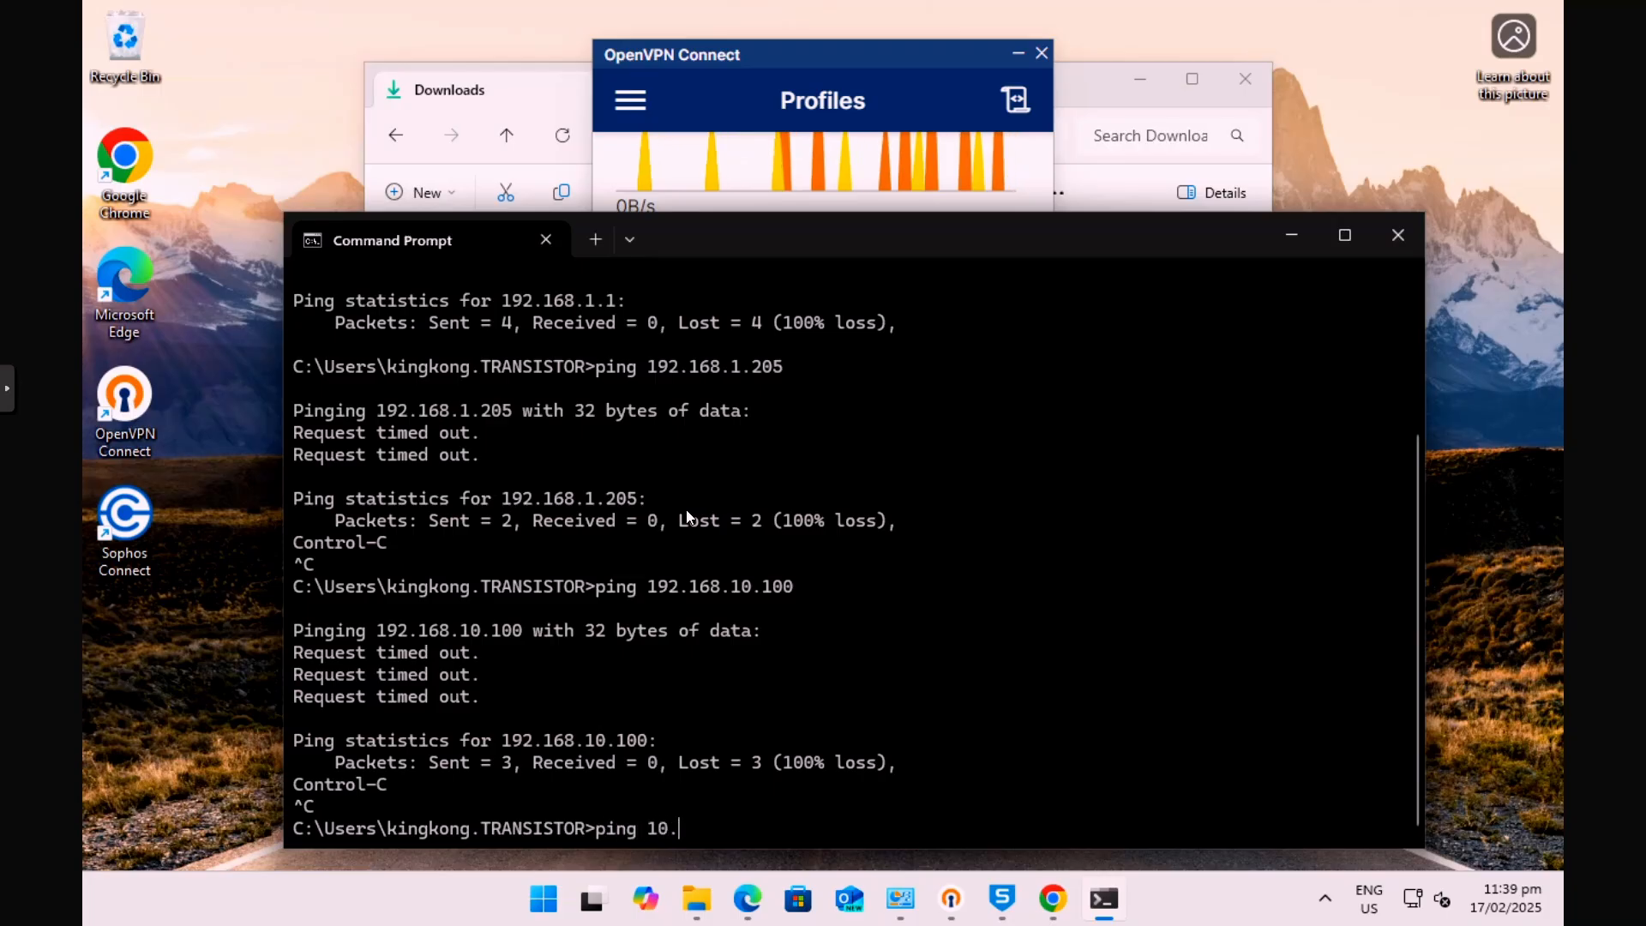
pyautogui.write('10.10.2')
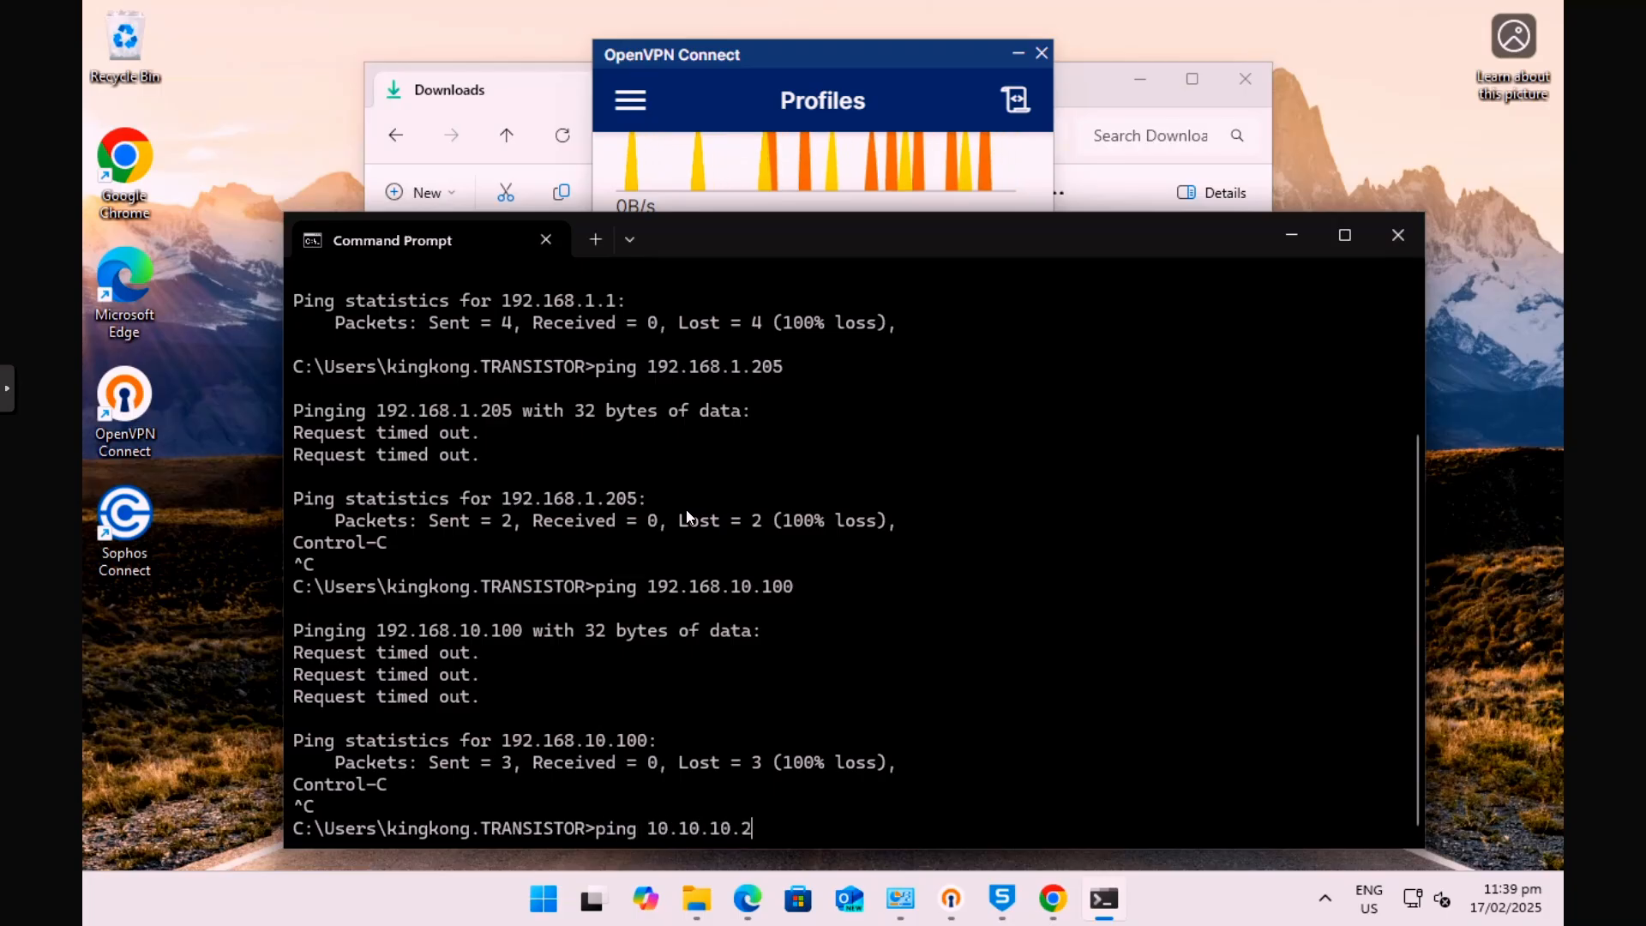
pyautogui.write('20')
pyautogui.press('Return')
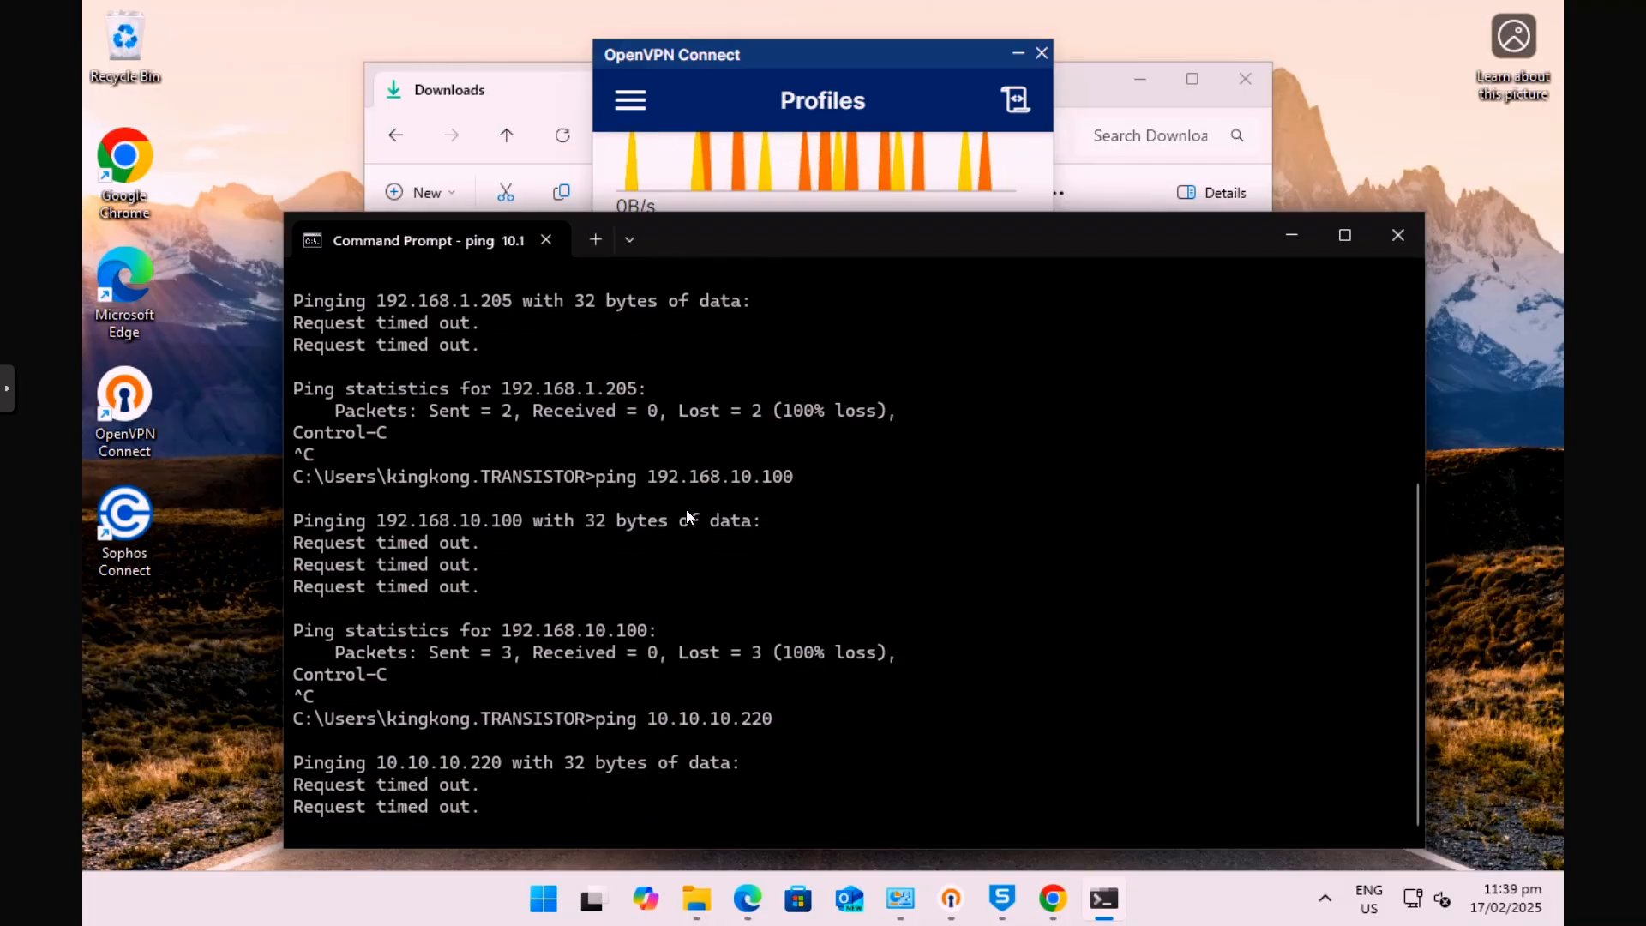
pyautogui.hotkey('ctrl', 'c')
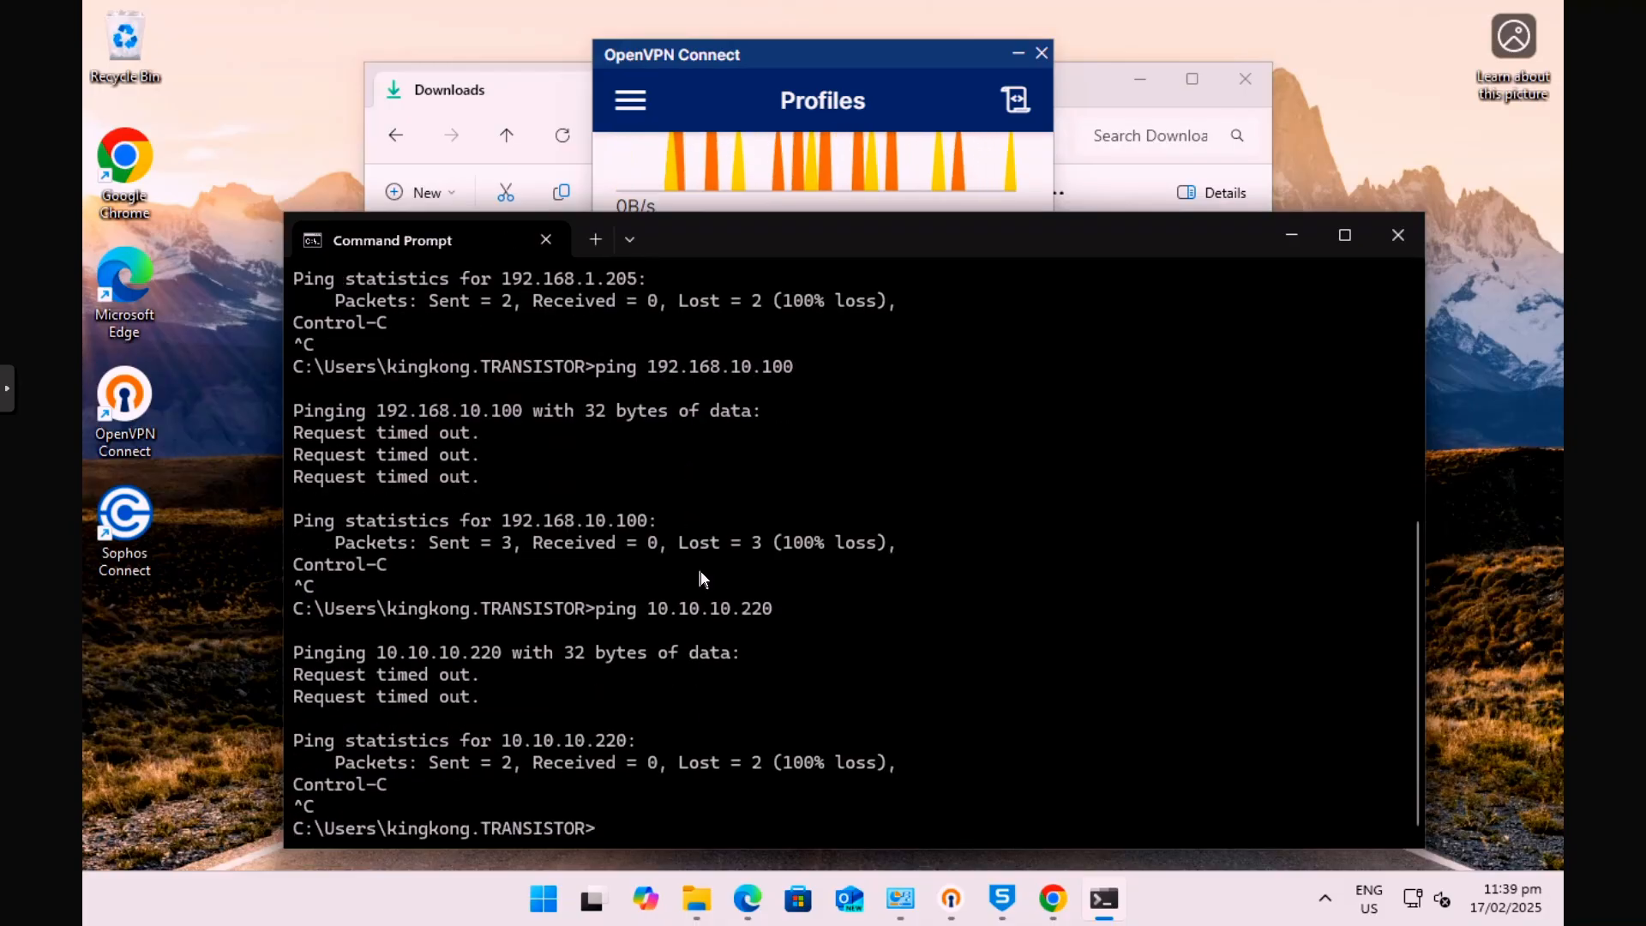
# Step: Browse to \\192.168.10.100 in File Explorer and open SharedFolder
pyautogui.click(708, 900)
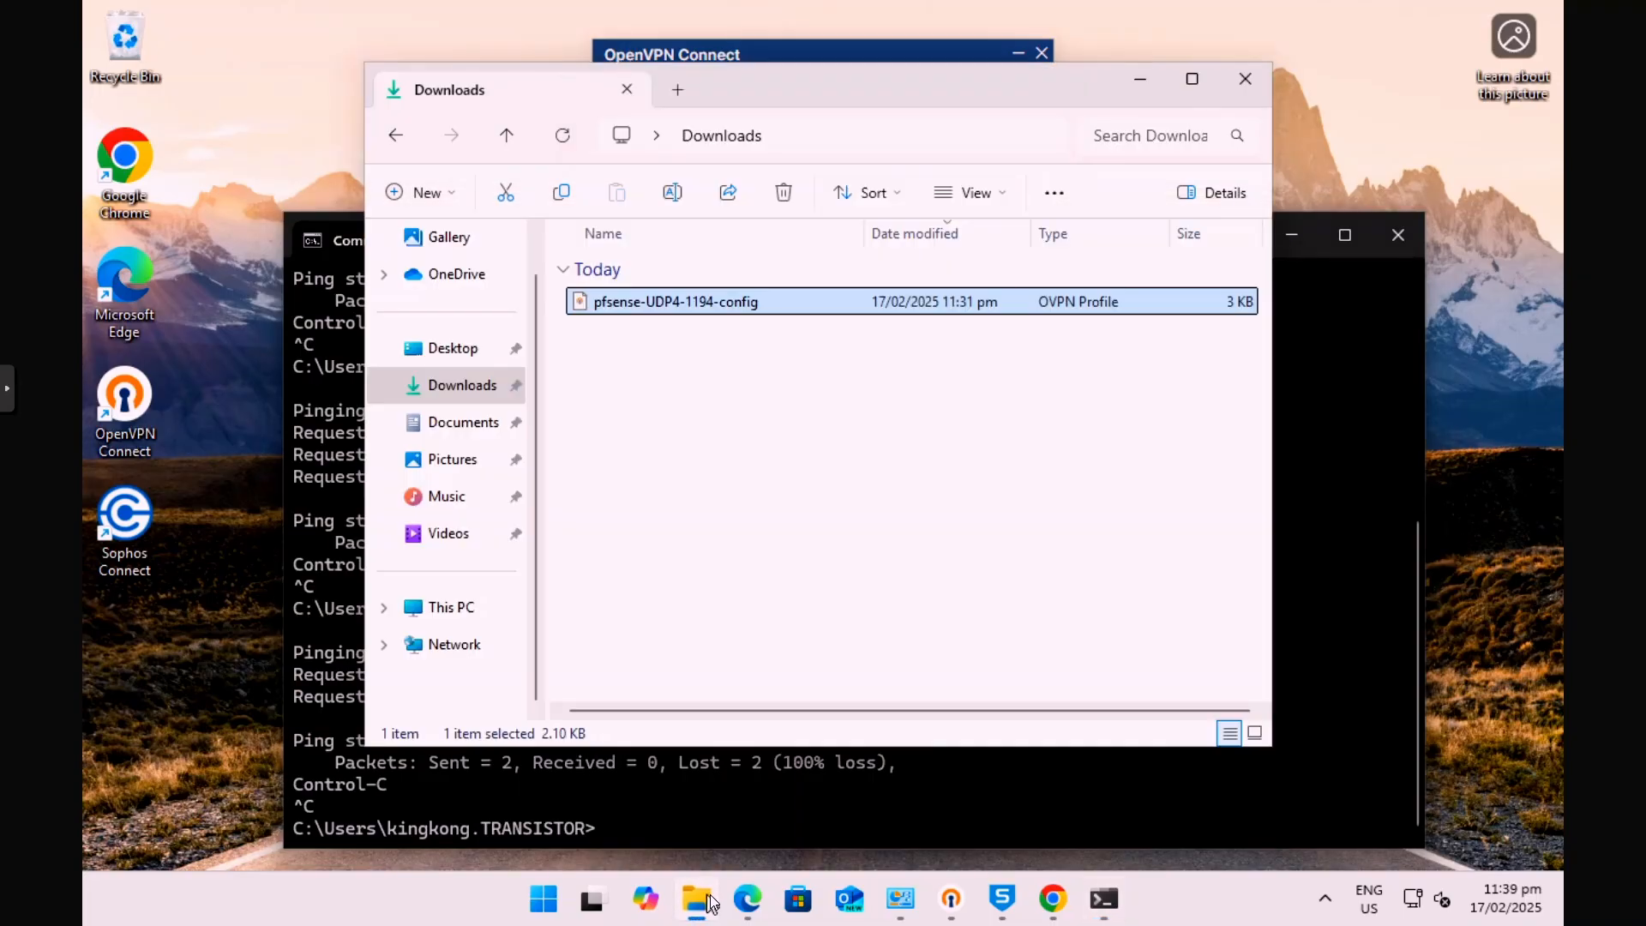
pyautogui.click(799, 137)
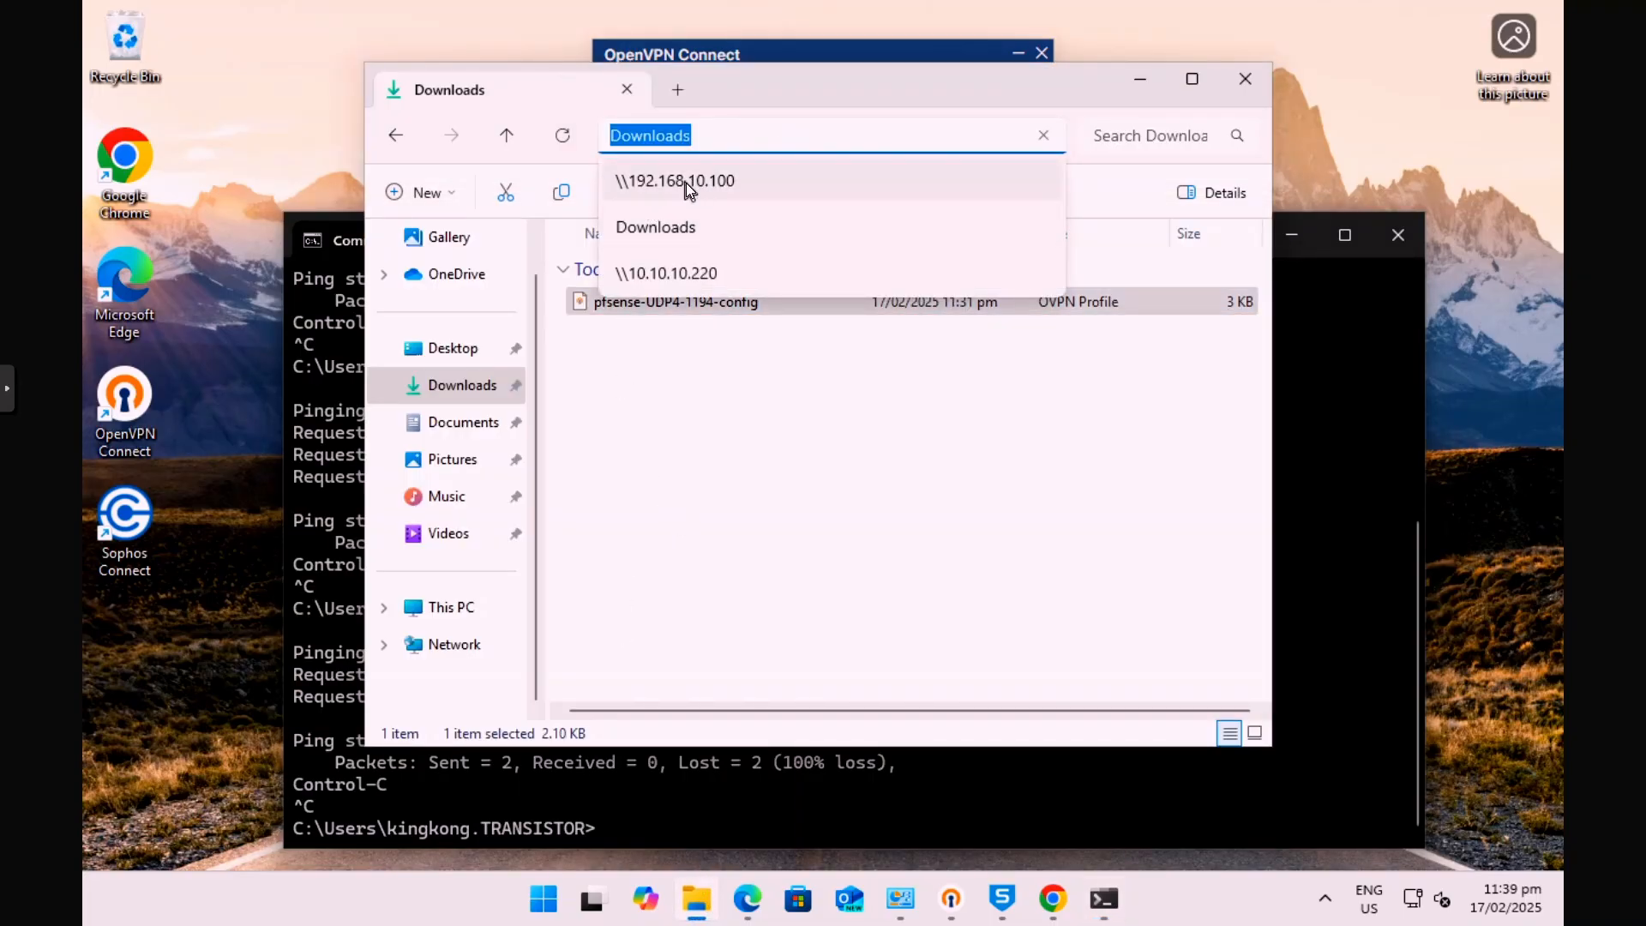
pyautogui.click(665, 184)
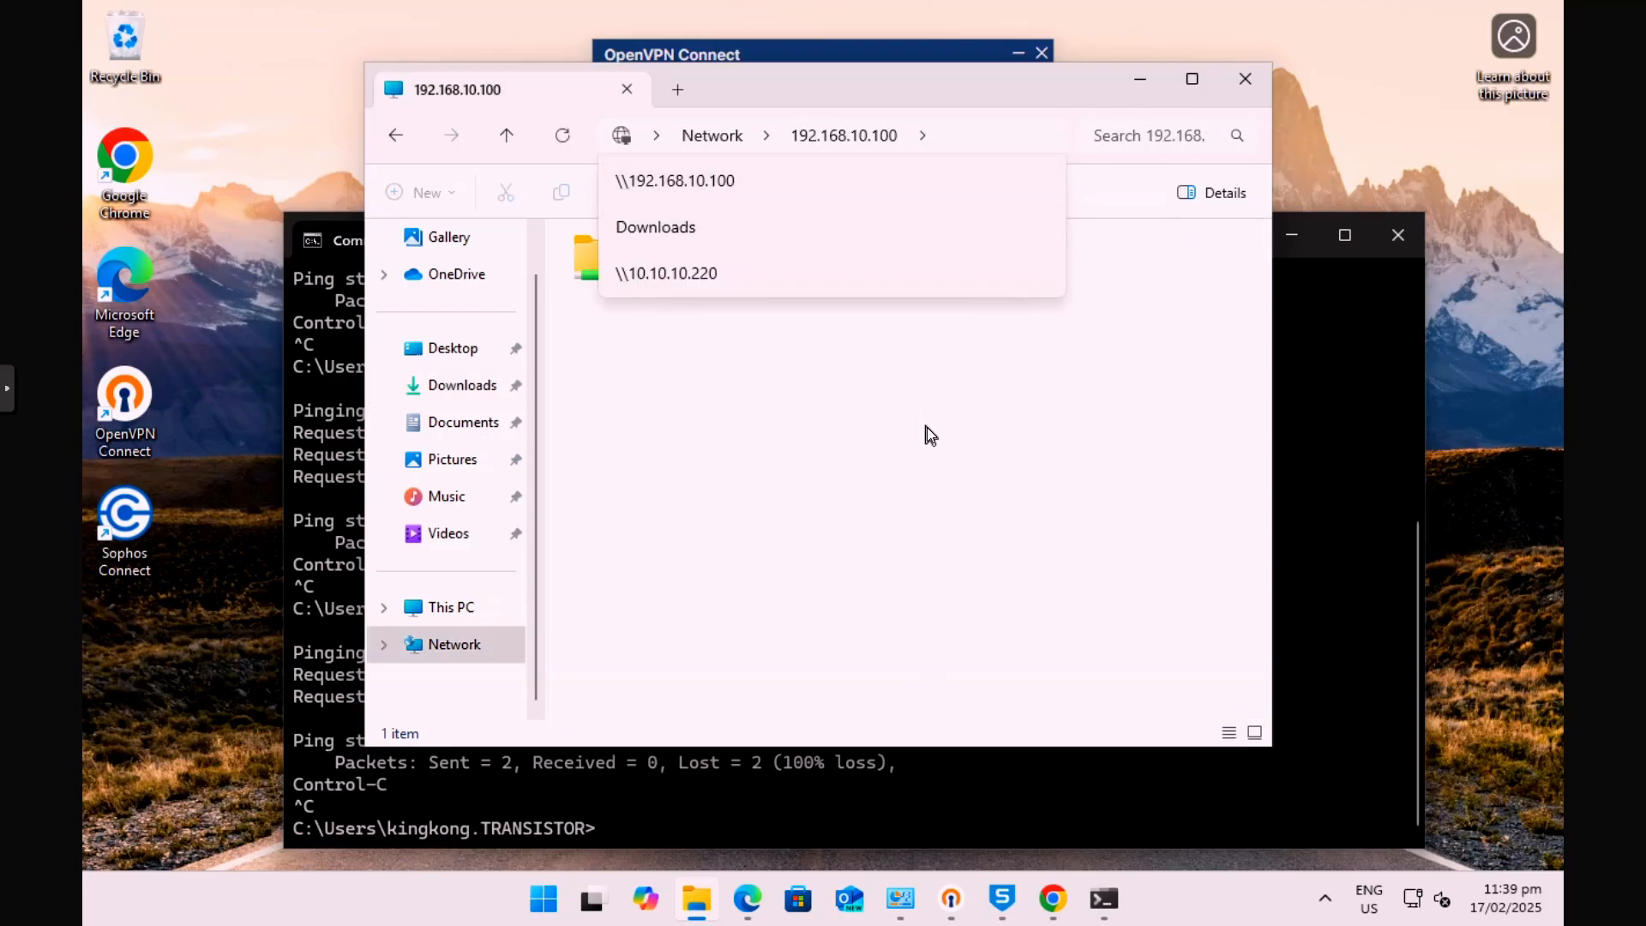
pyautogui.click(984, 140)
pyautogui.click(658, 364)
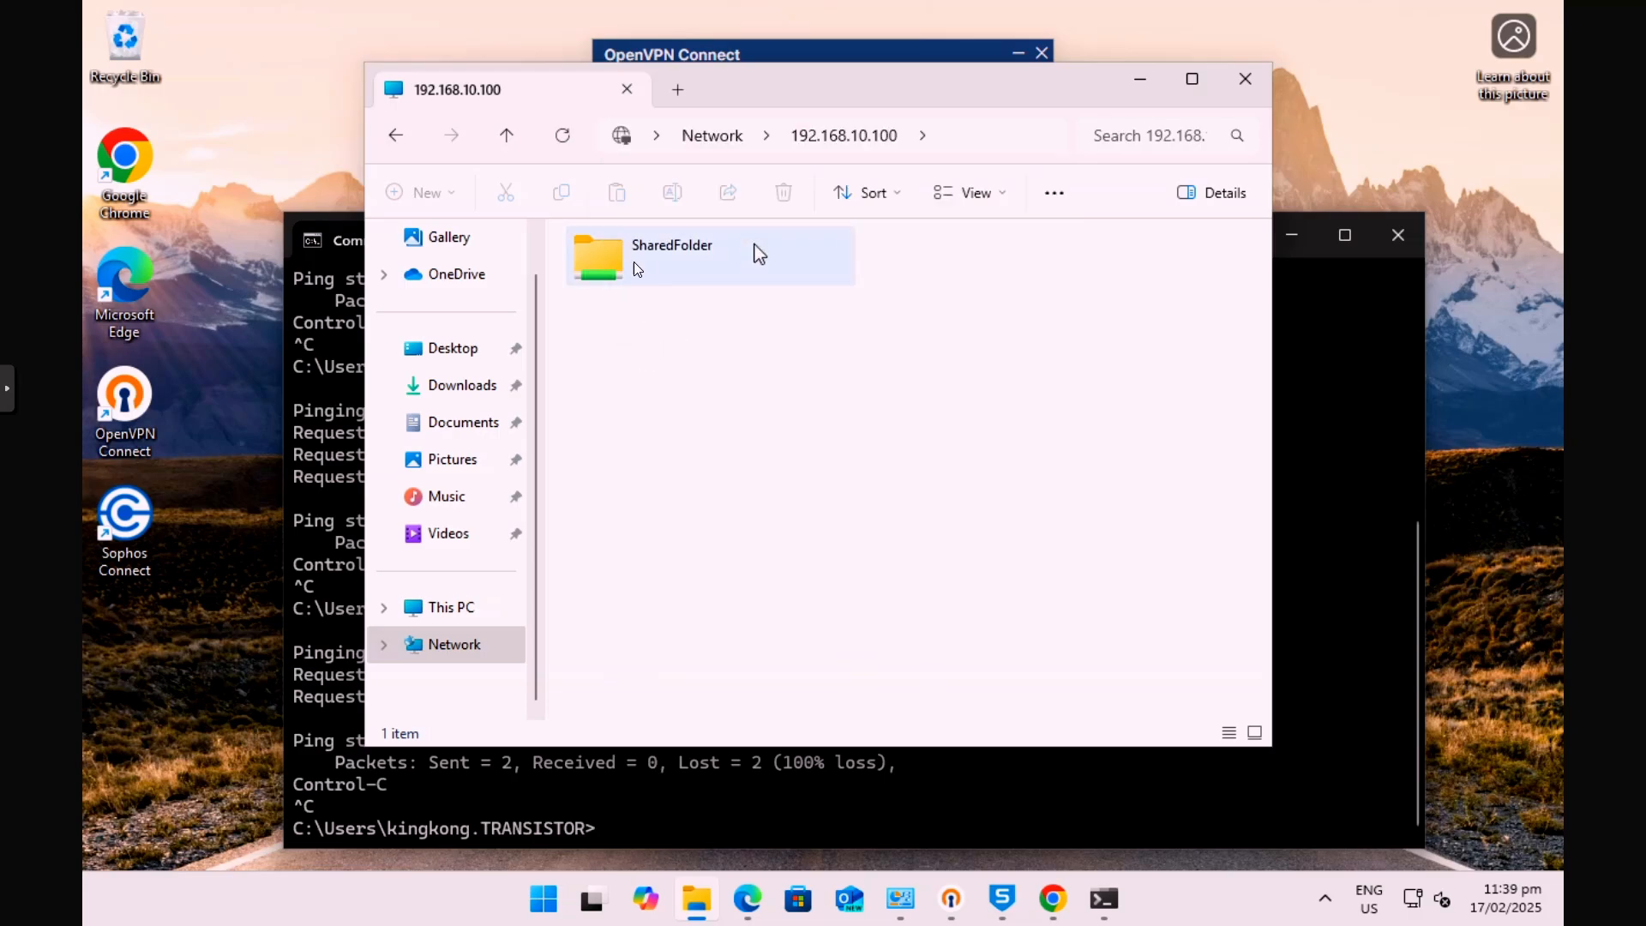
pyautogui.doubleClick(671, 266)
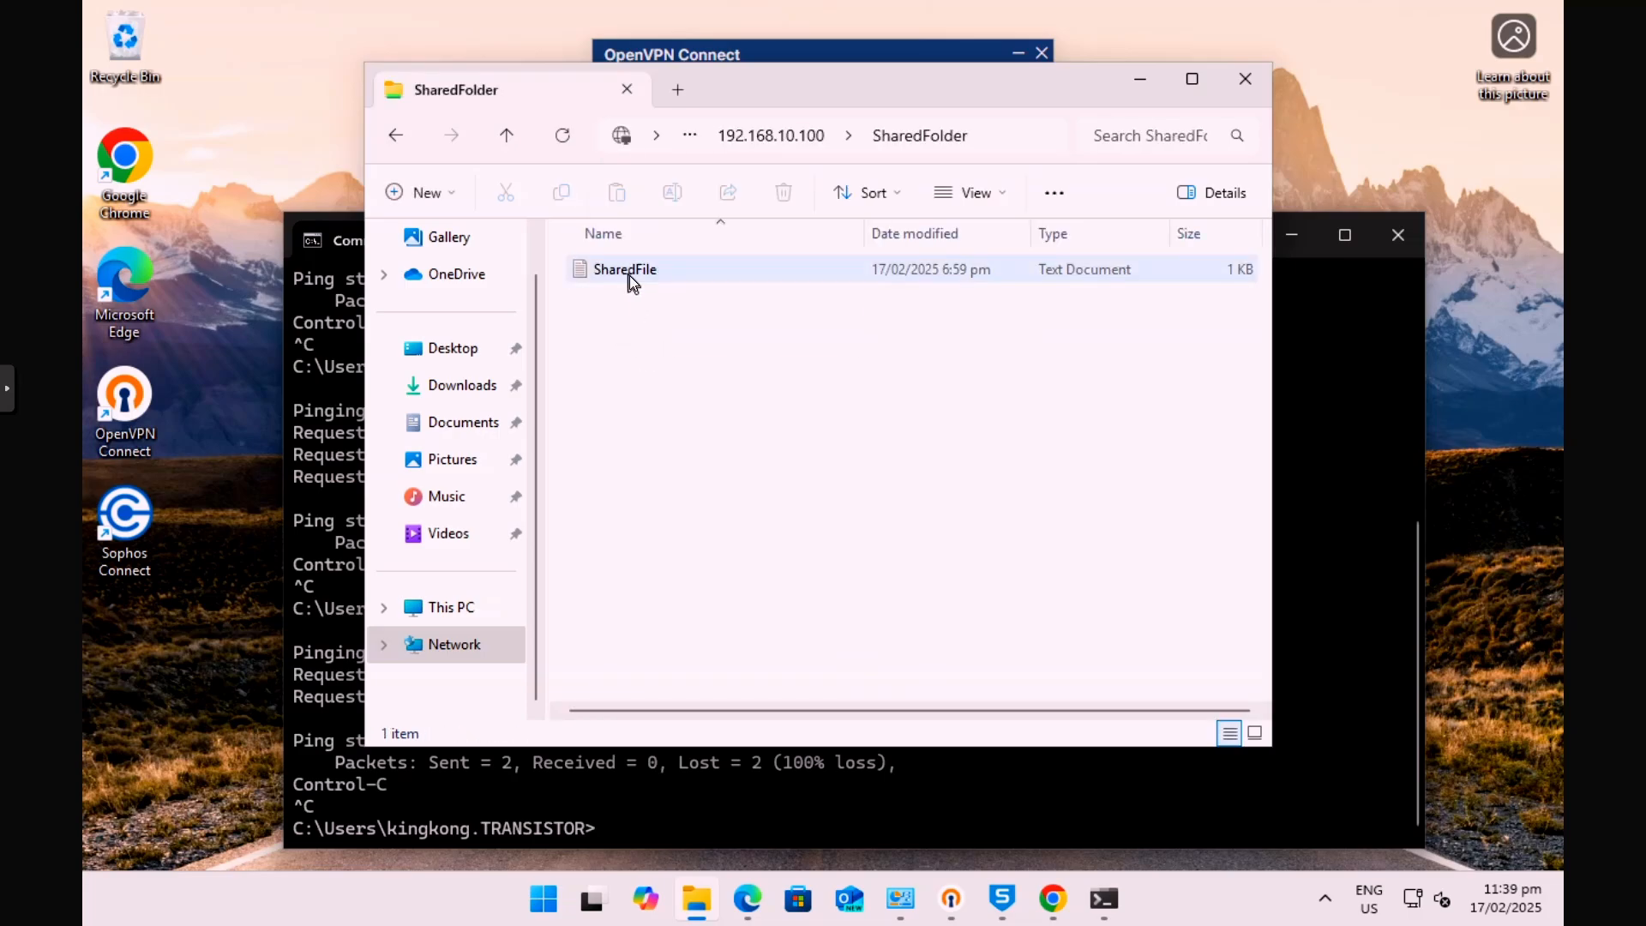
# Step: Create a new text document named TestFile in SharedFolder
pyautogui.rightClick(617, 353)
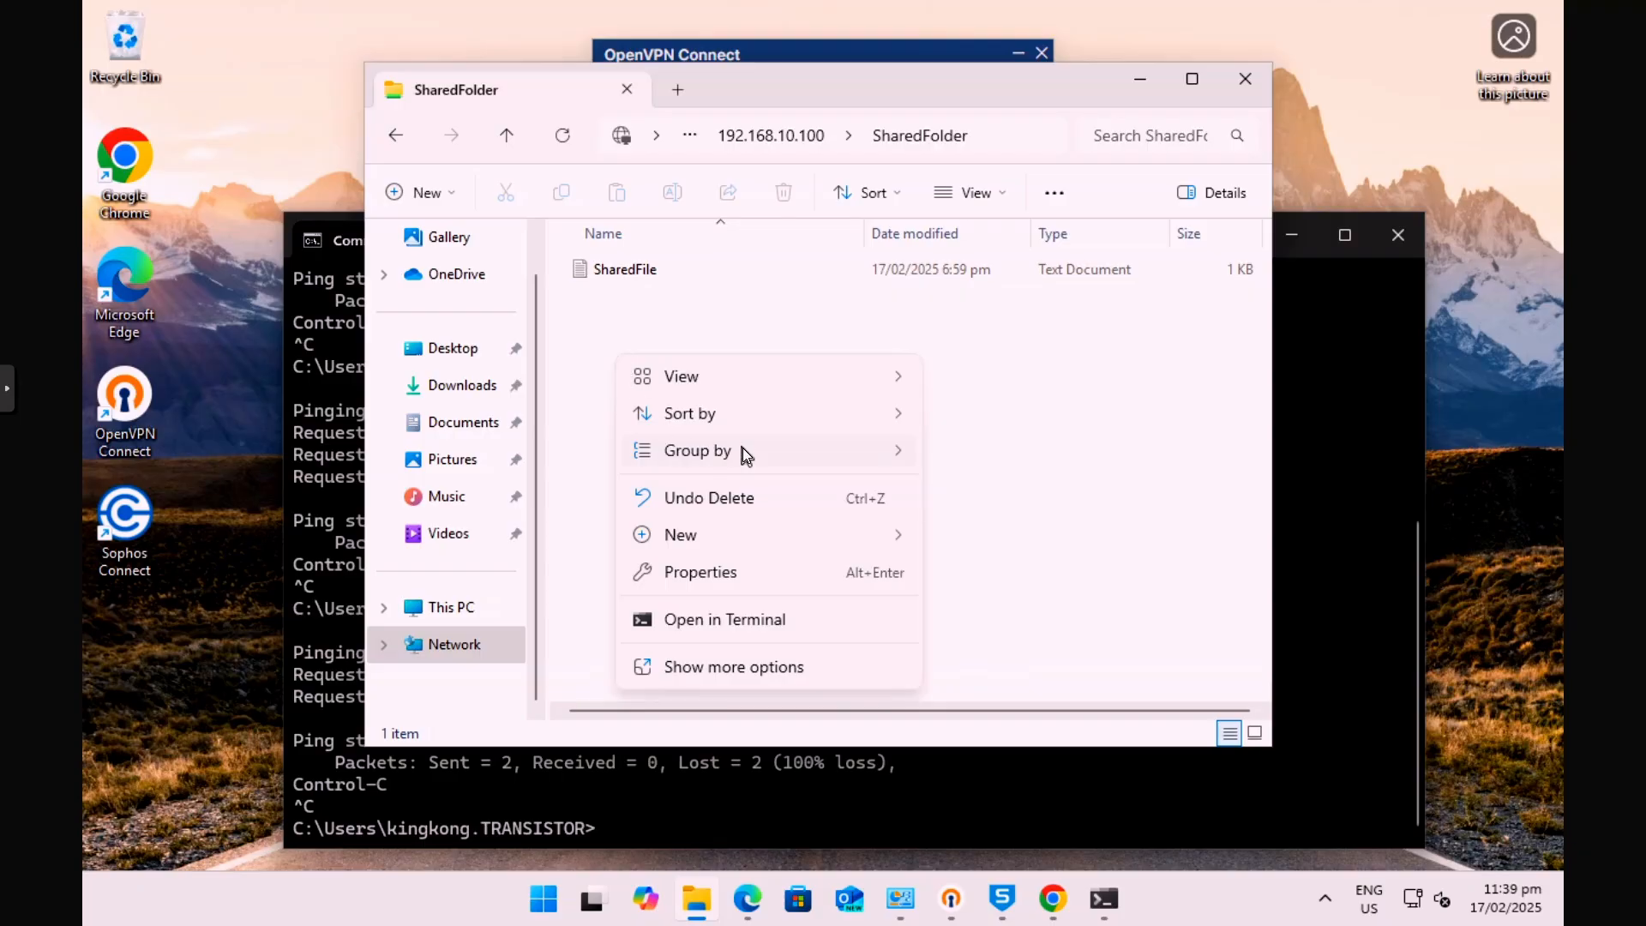
pyautogui.moveTo(765, 537)
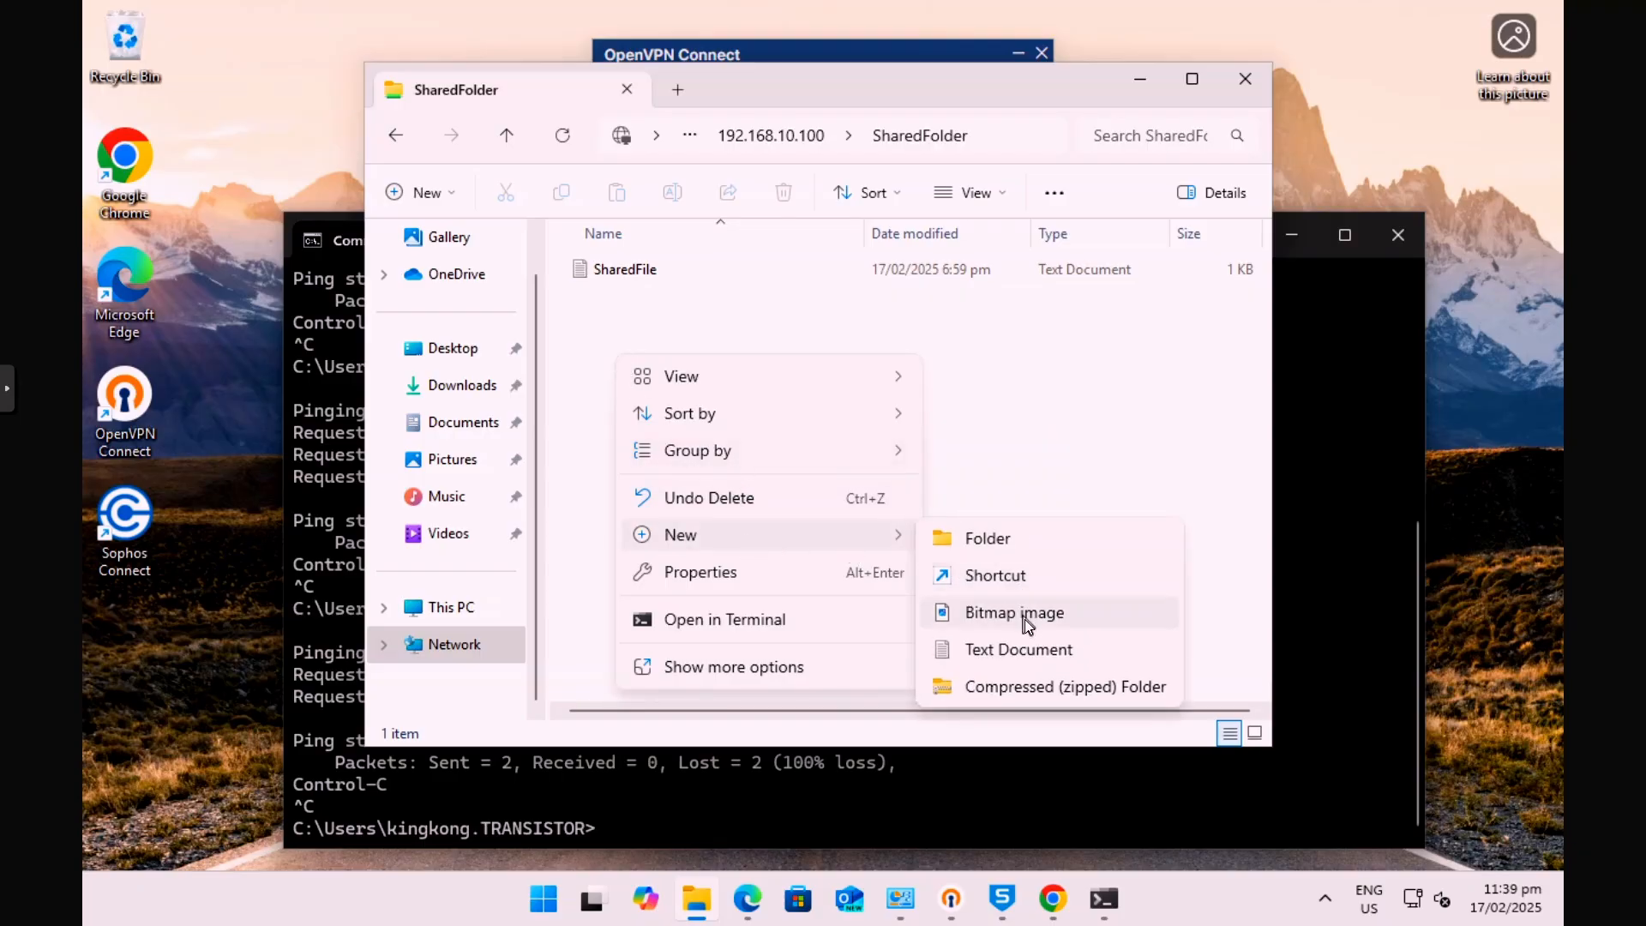
pyautogui.click(1022, 651)
pyautogui.write('TestFile')
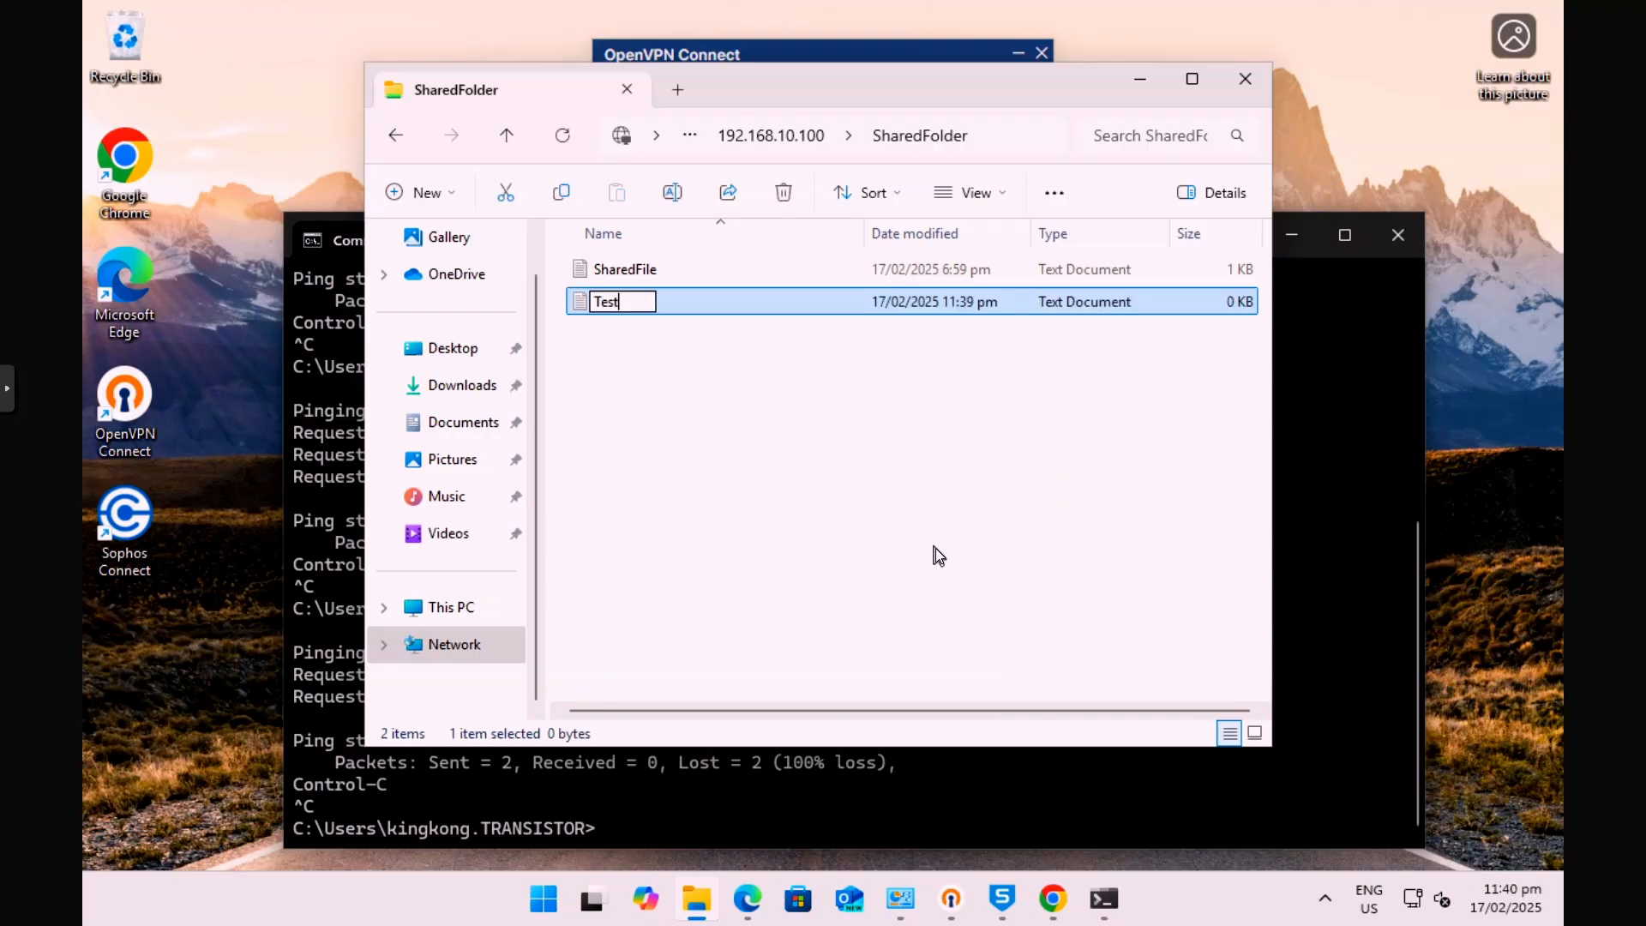
pyautogui.click(739, 473)
# Step: View SharedFile's contents, then permanently delete TestFile from the share
pyautogui.doubleClick(634, 269)
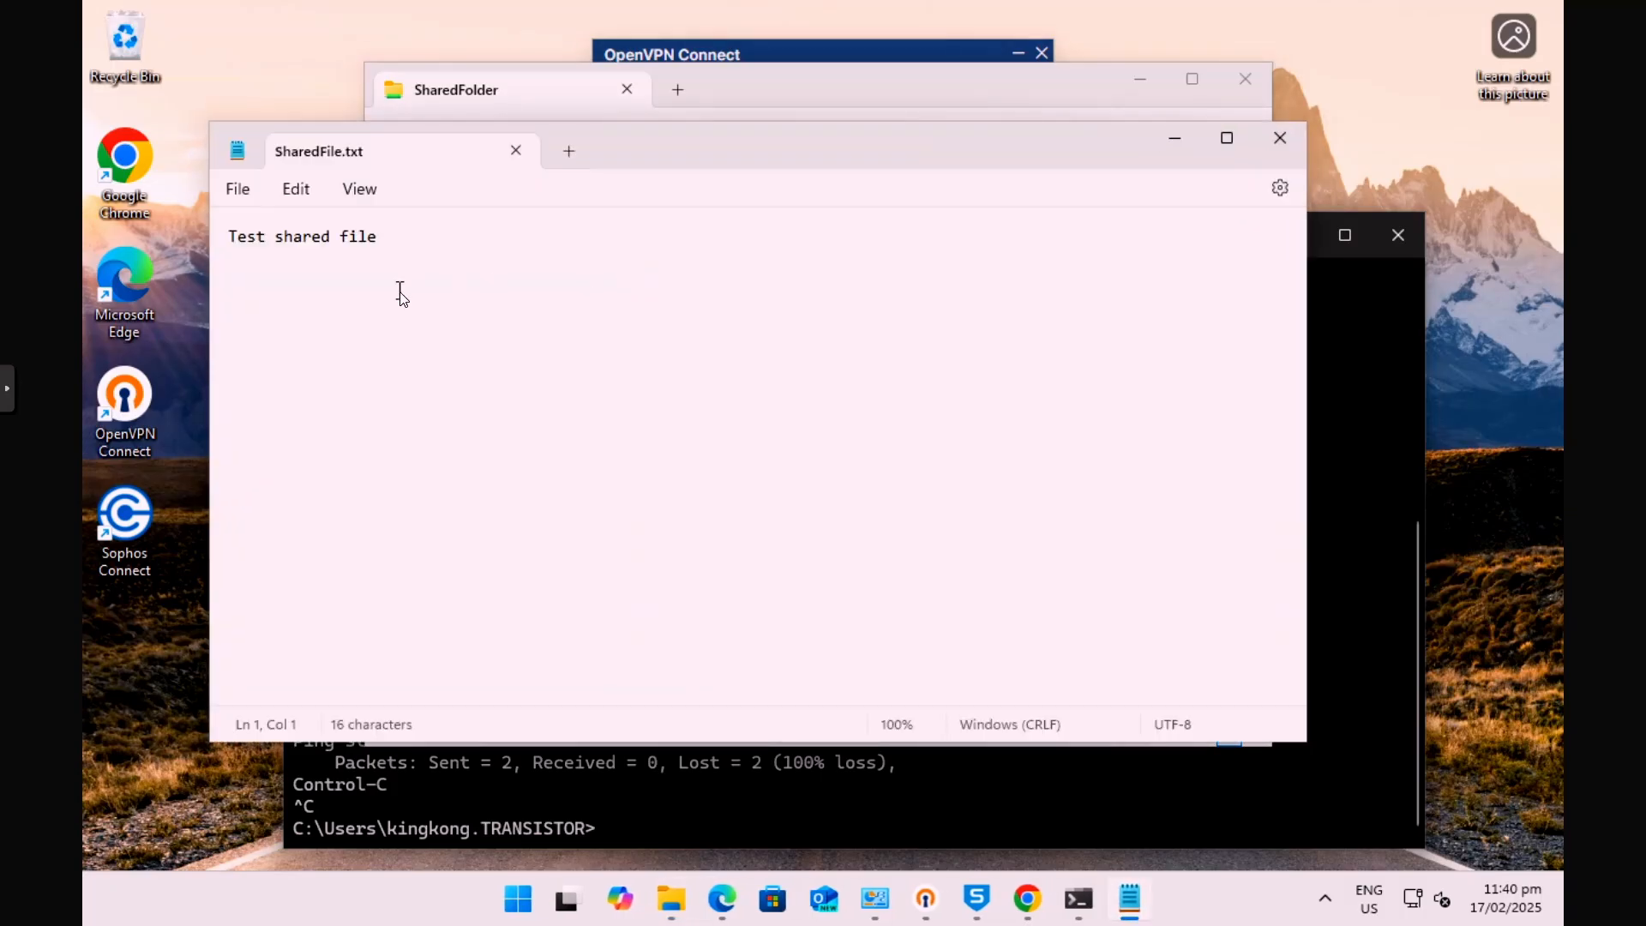
pyautogui.click(516, 151)
pyautogui.click(619, 301)
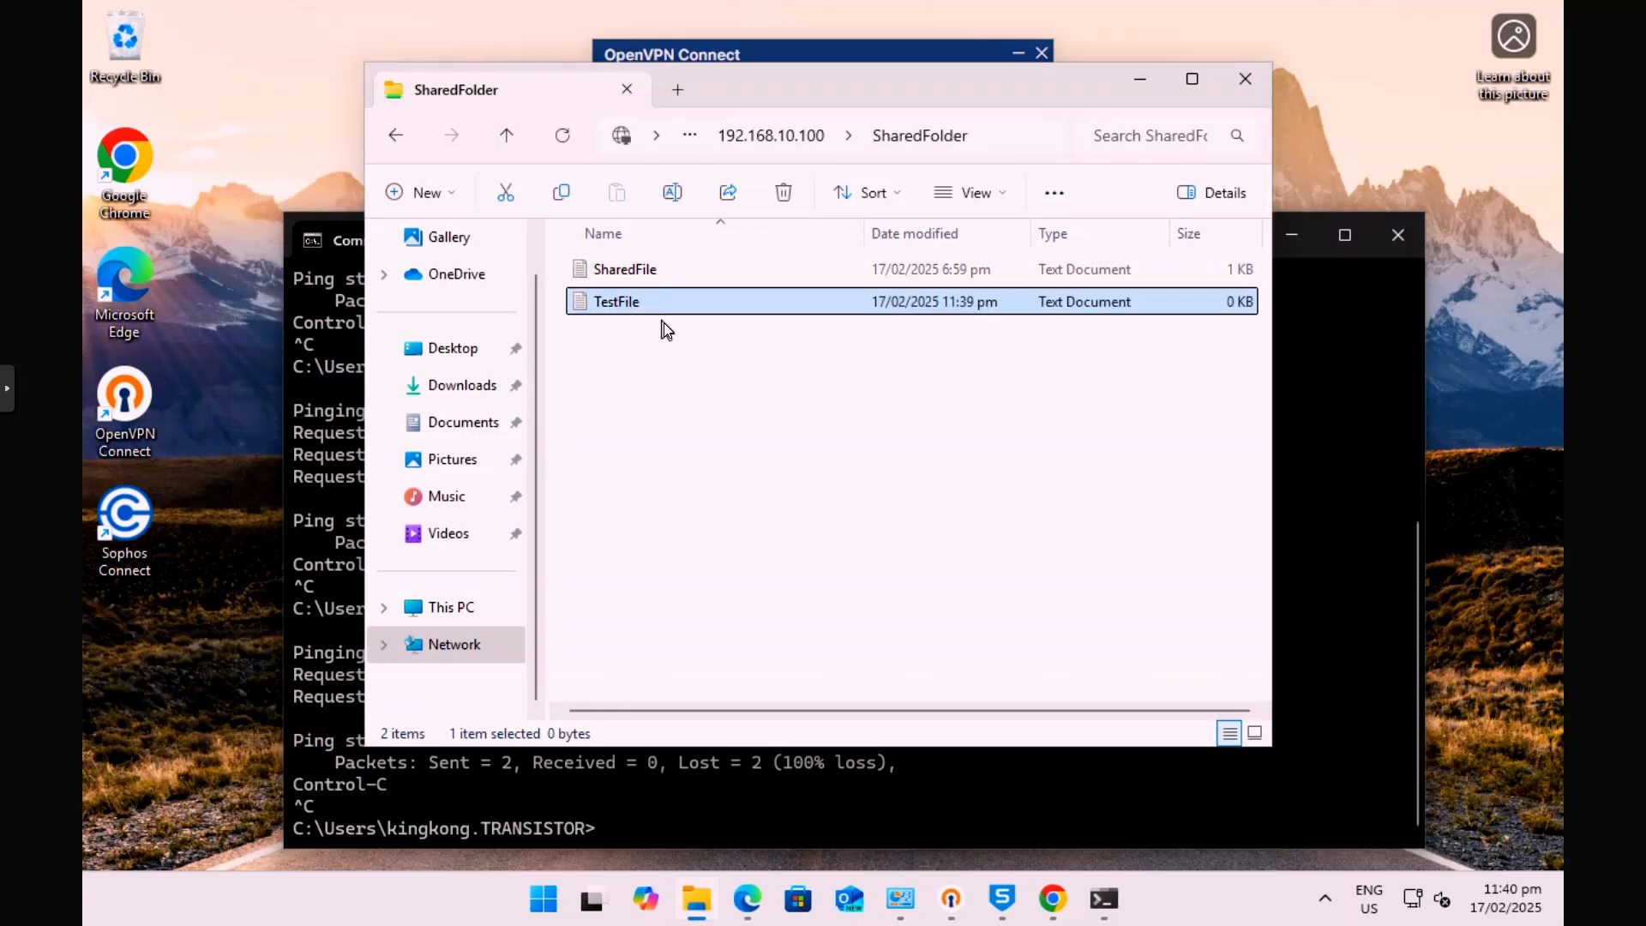
pyautogui.press('Delete')
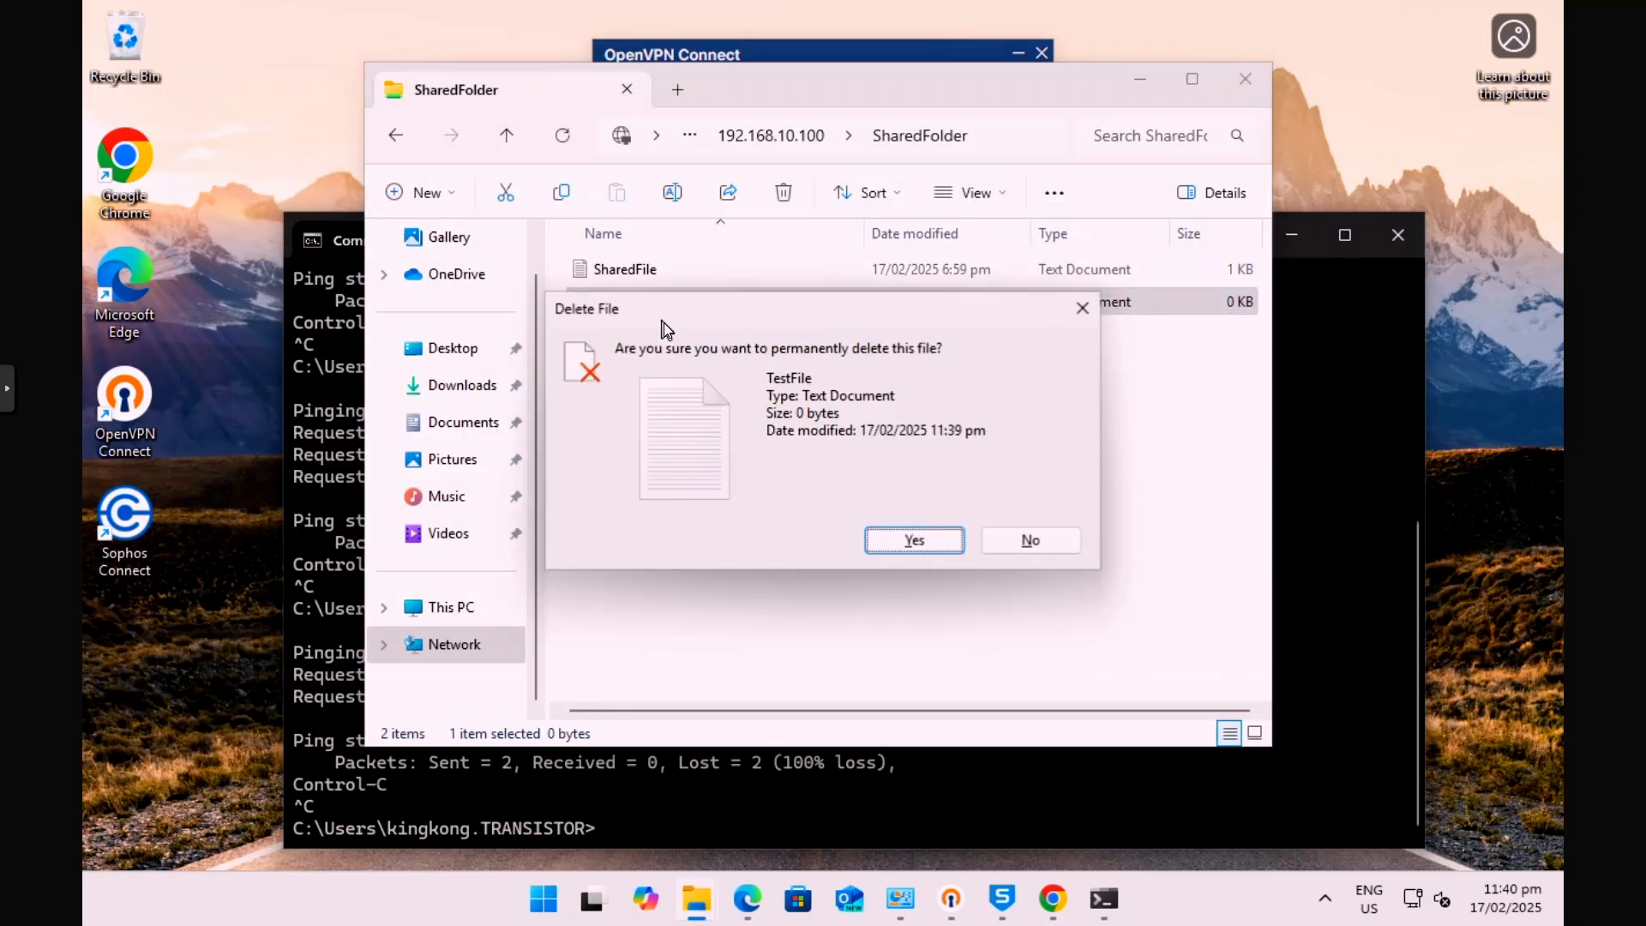
pyautogui.click(900, 538)
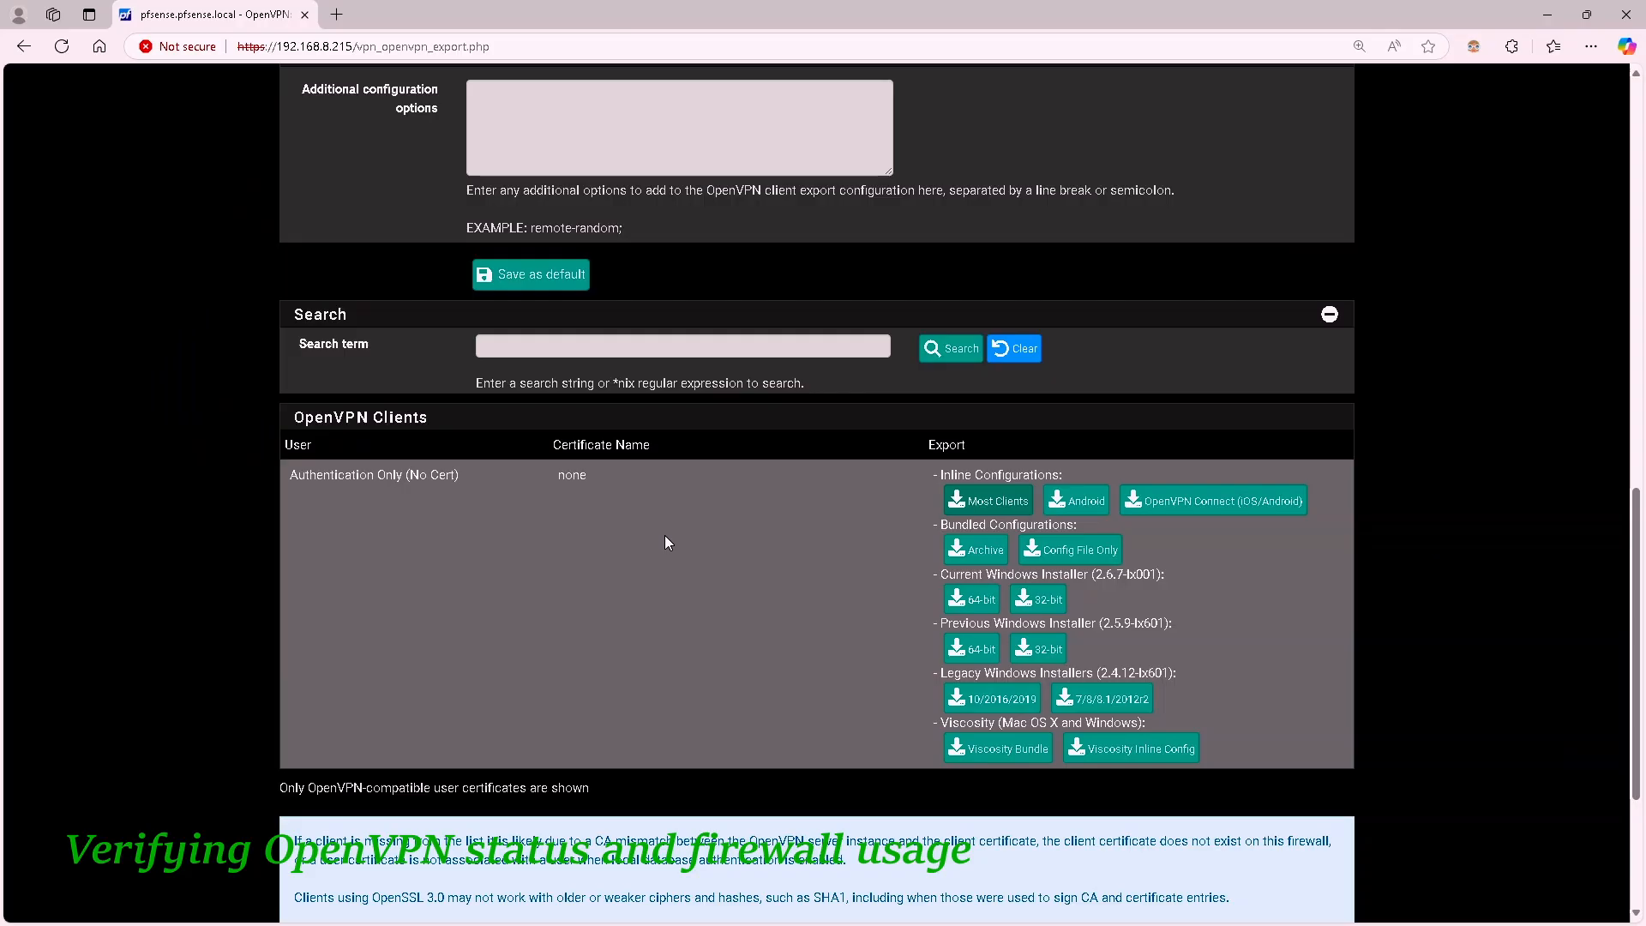
pyautogui.scroll(8, 667, 536)
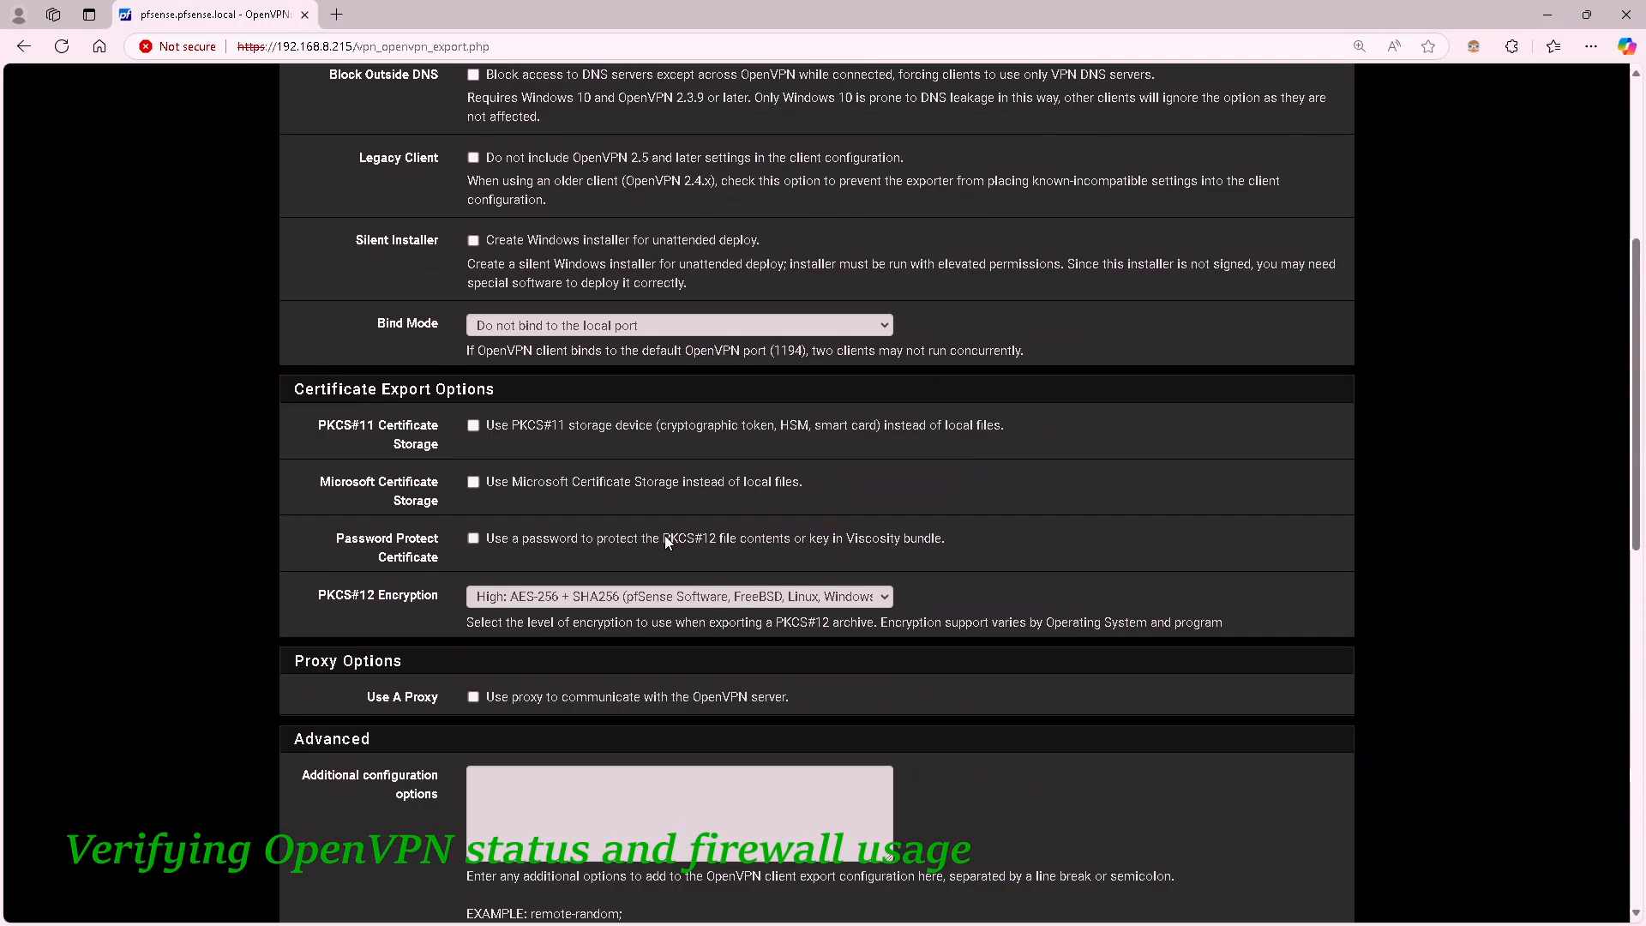
# Step: Go to Status > OpenVPN to see the client connected on 172.20.0.2
pyautogui.scroll(5, 665, 535)
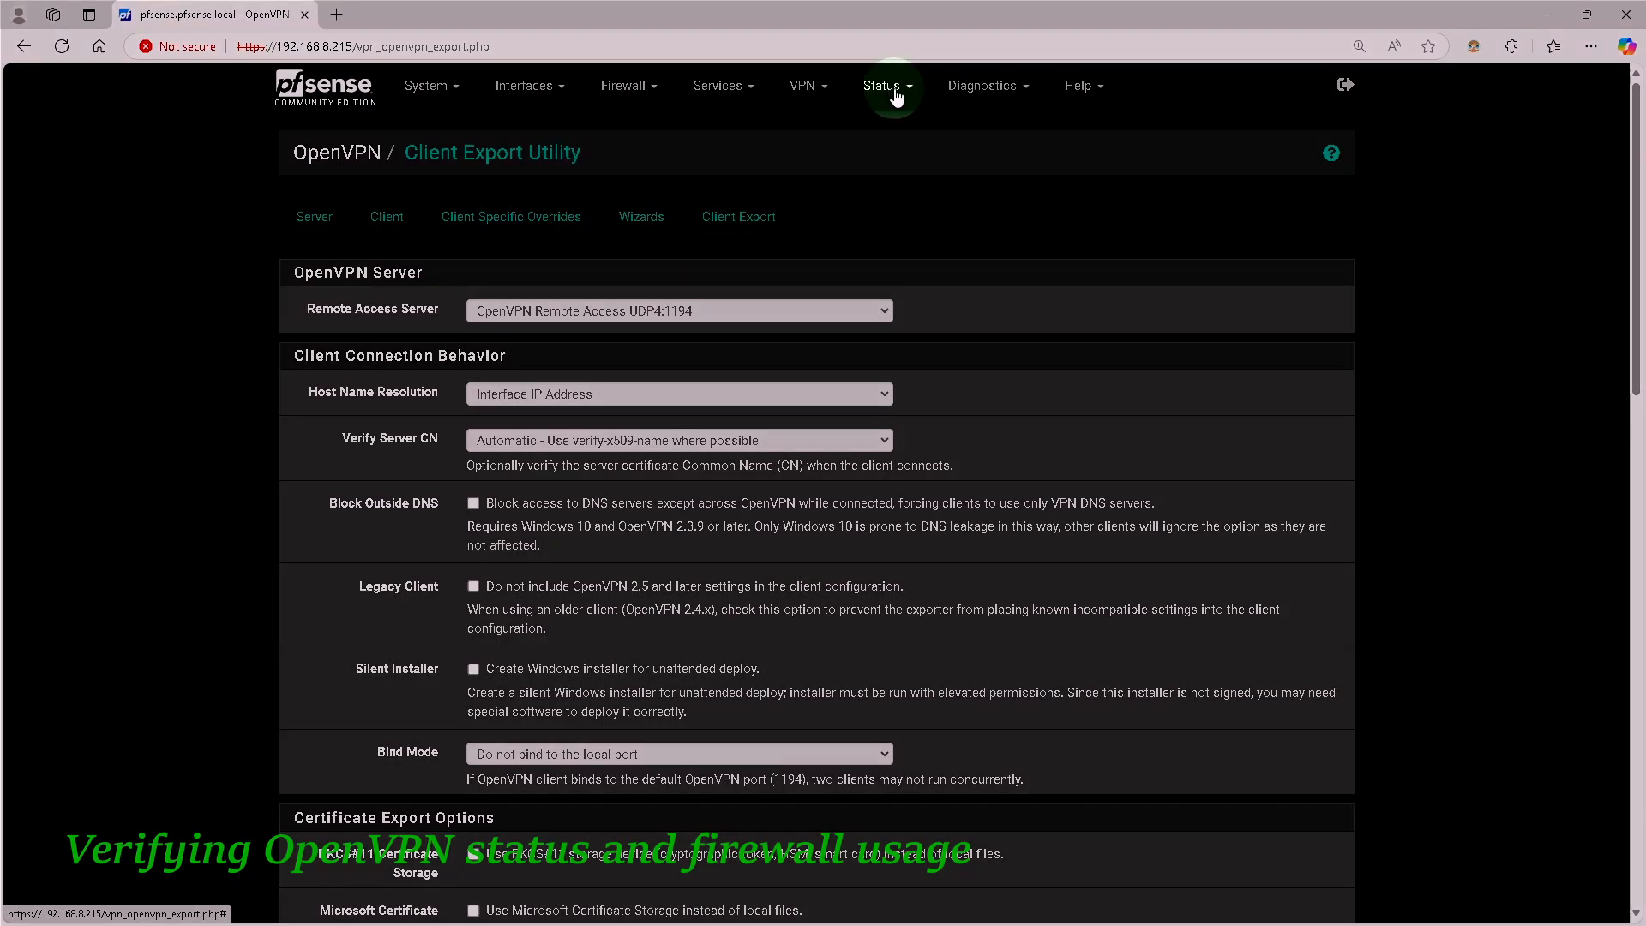
pyautogui.click(896, 96)
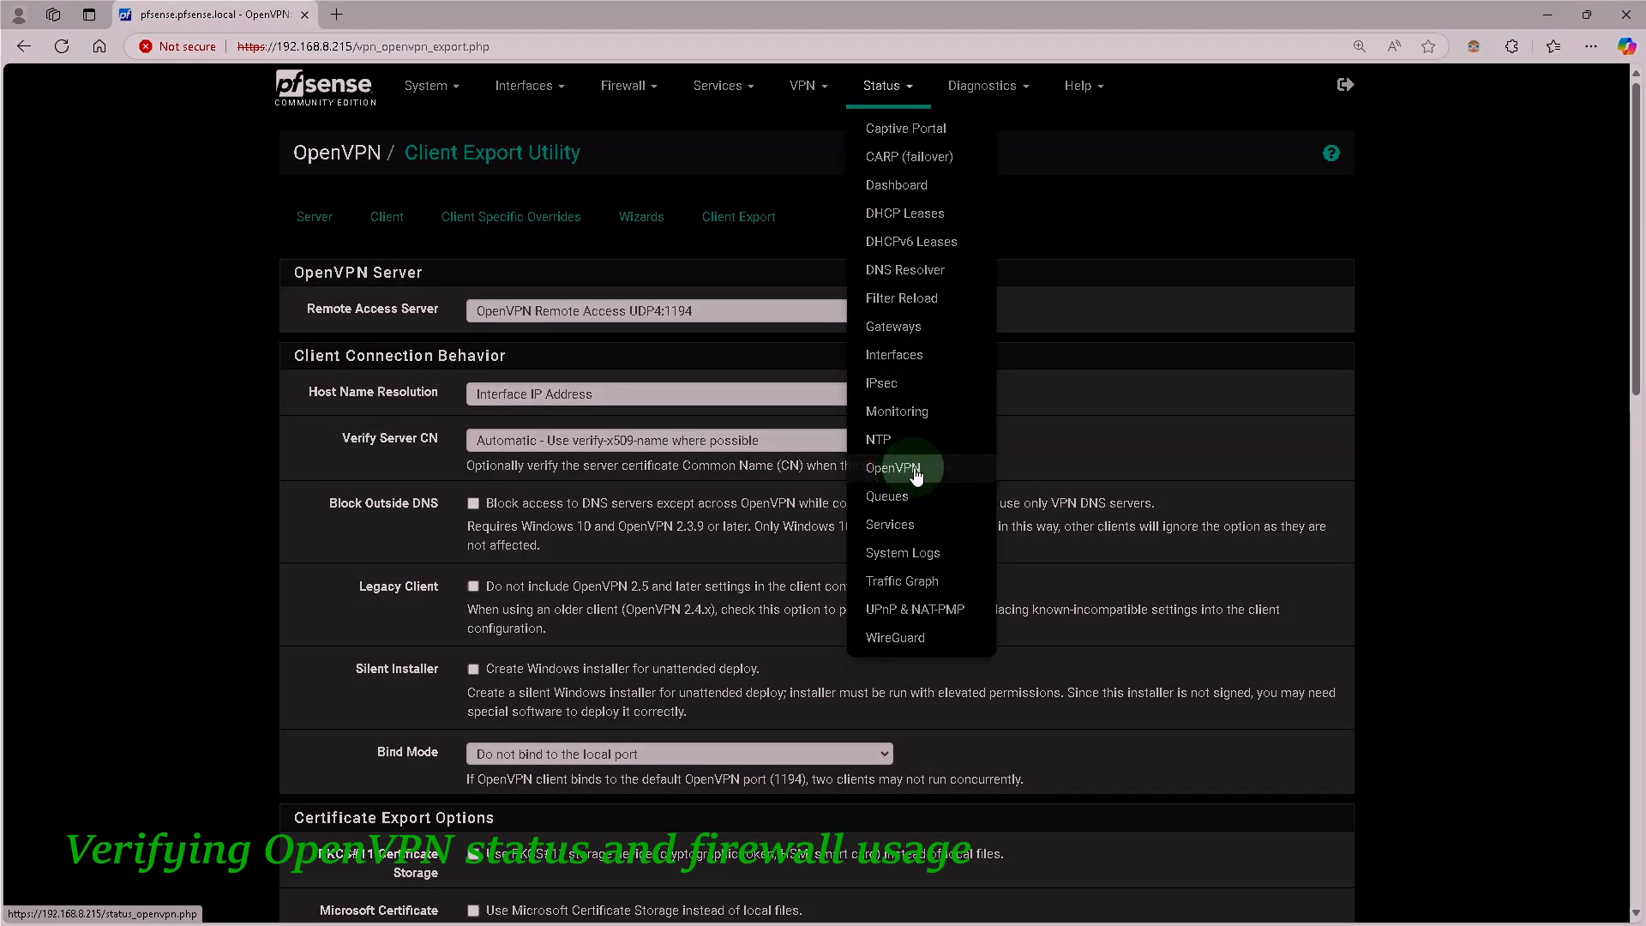
pyautogui.click(922, 468)
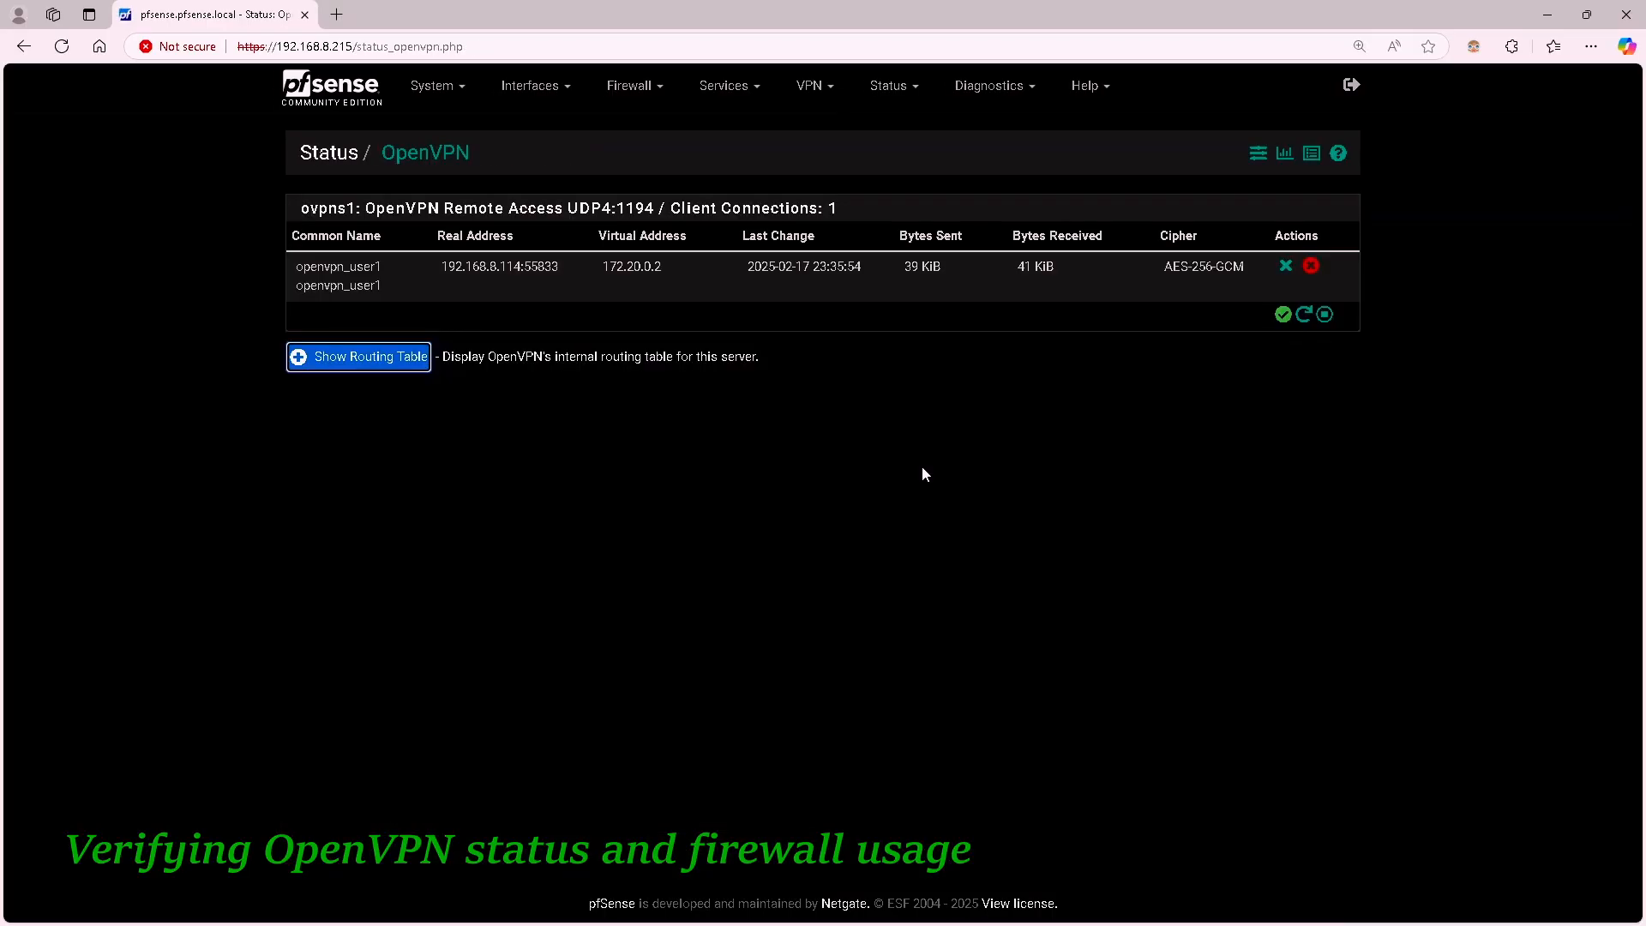
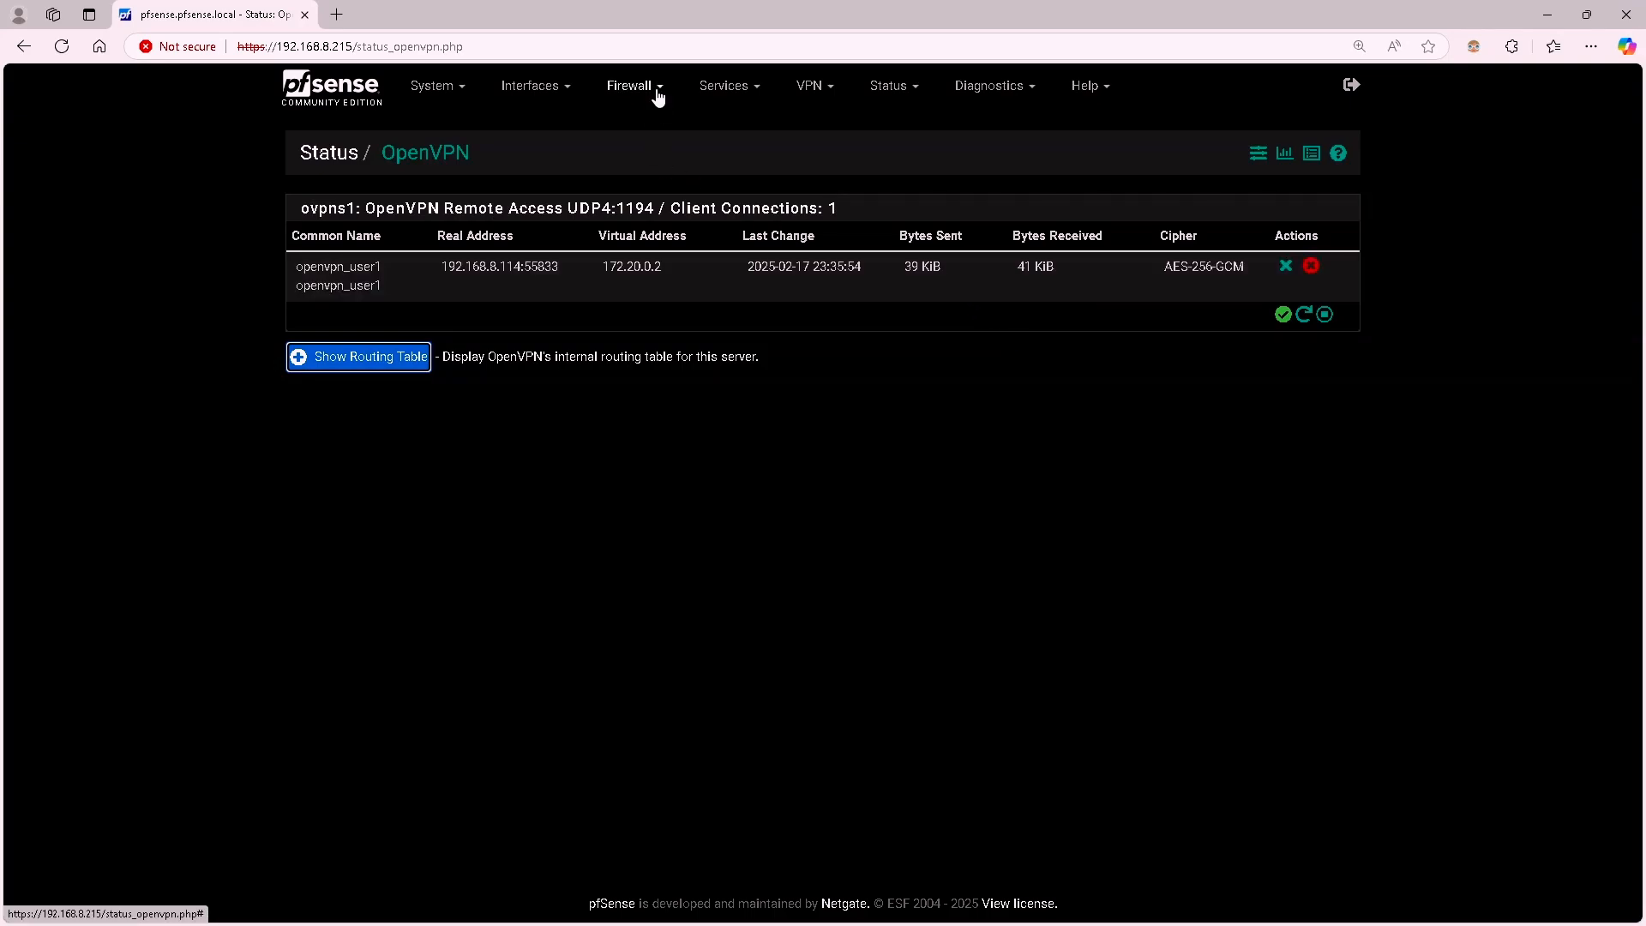
# Step: Review the OpenVPN interface firewall rule allowing 172.20.0.0/24 to reach the file server on SMB port 445
pyautogui.click(628, 92)
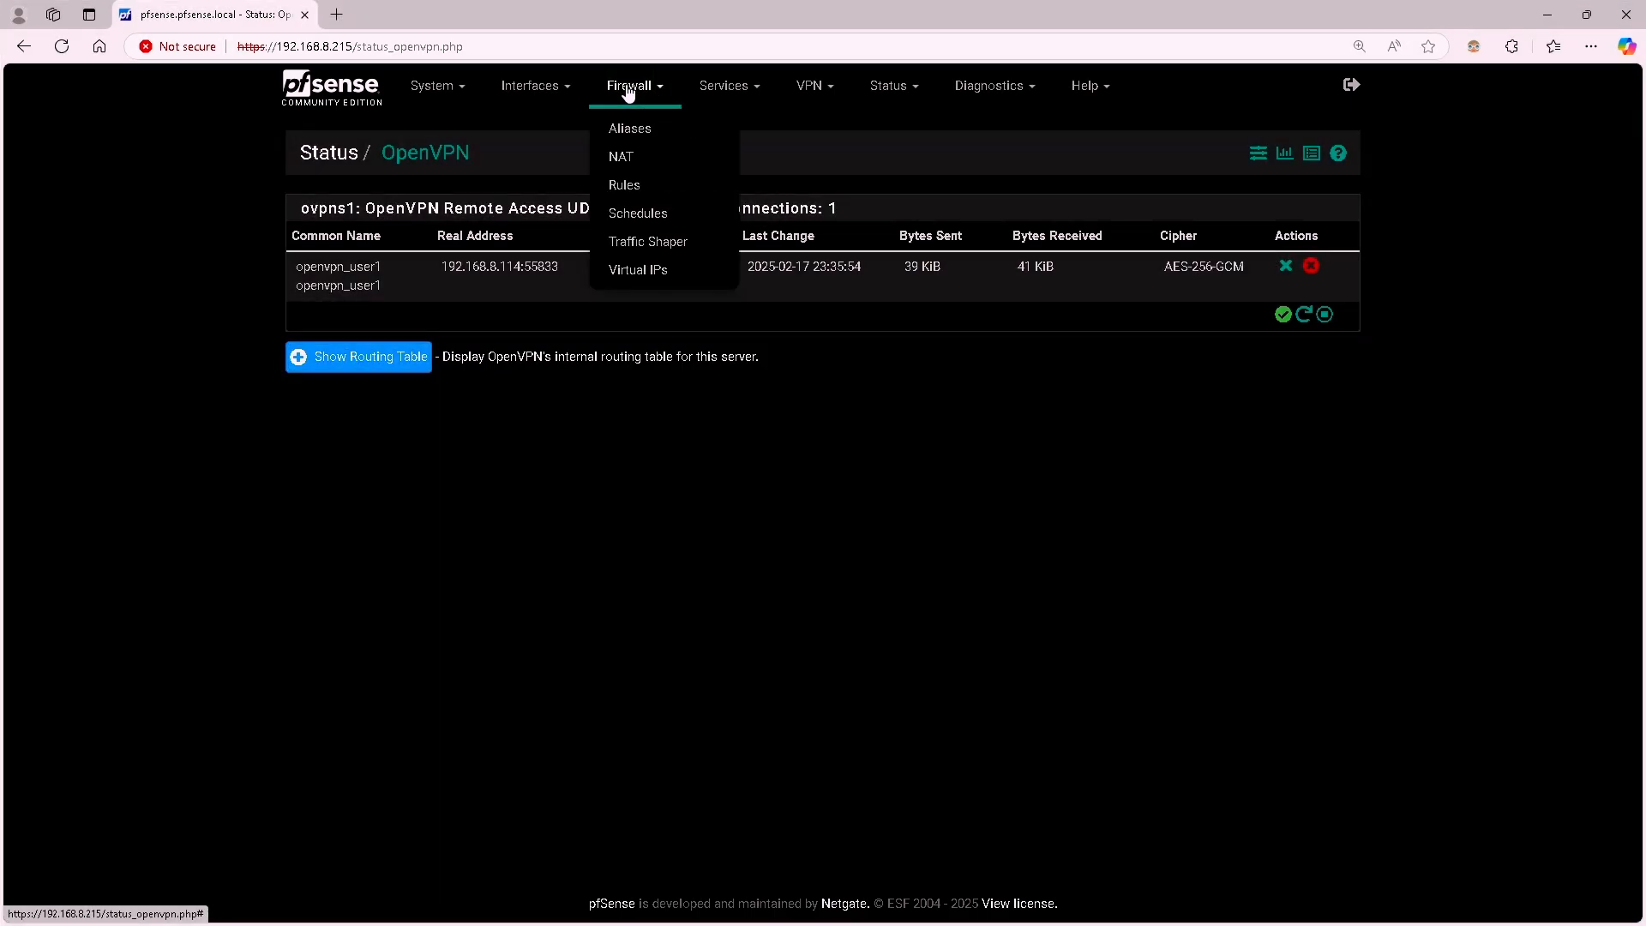
pyautogui.click(658, 185)
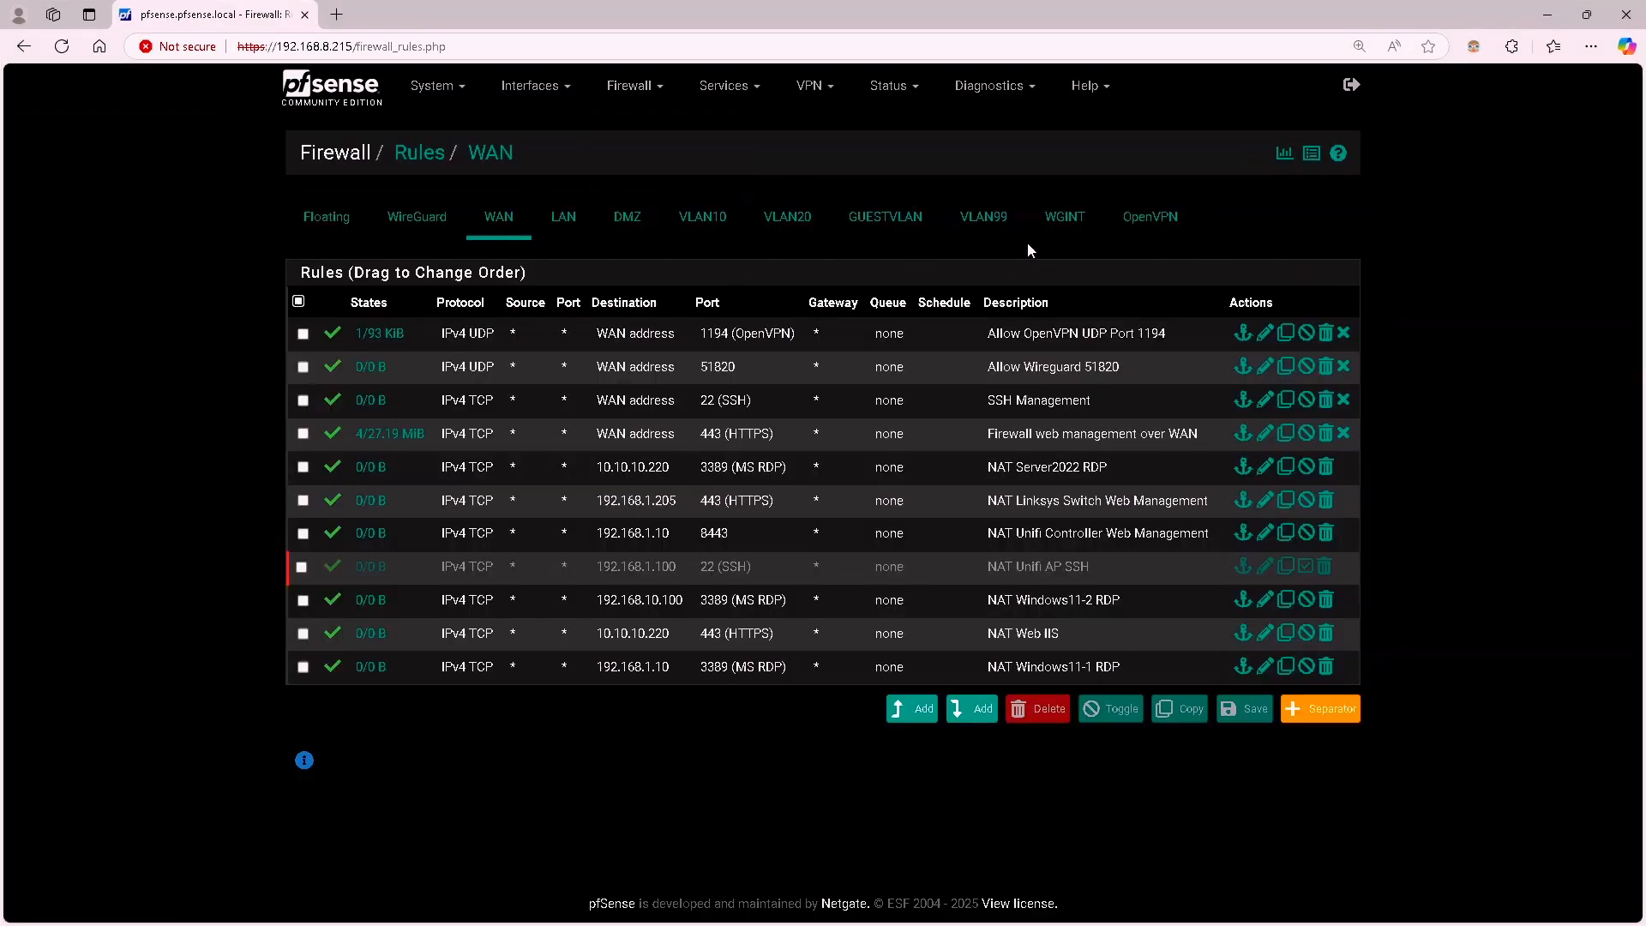
pyautogui.click(1147, 220)
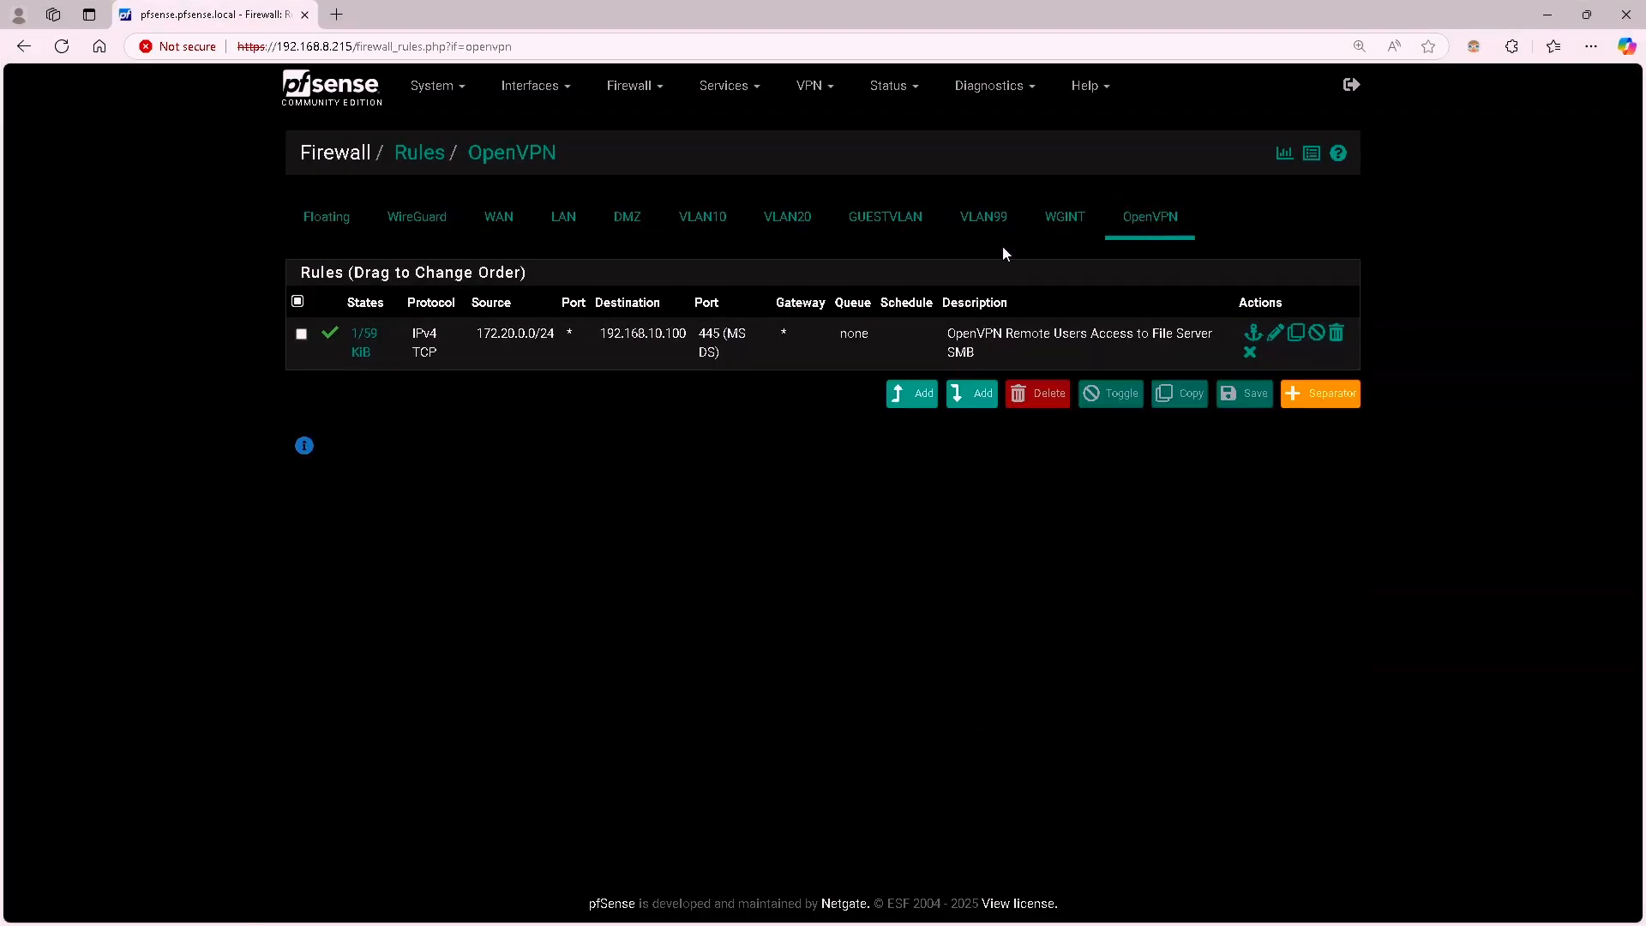
pyautogui.moveTo(370, 335)
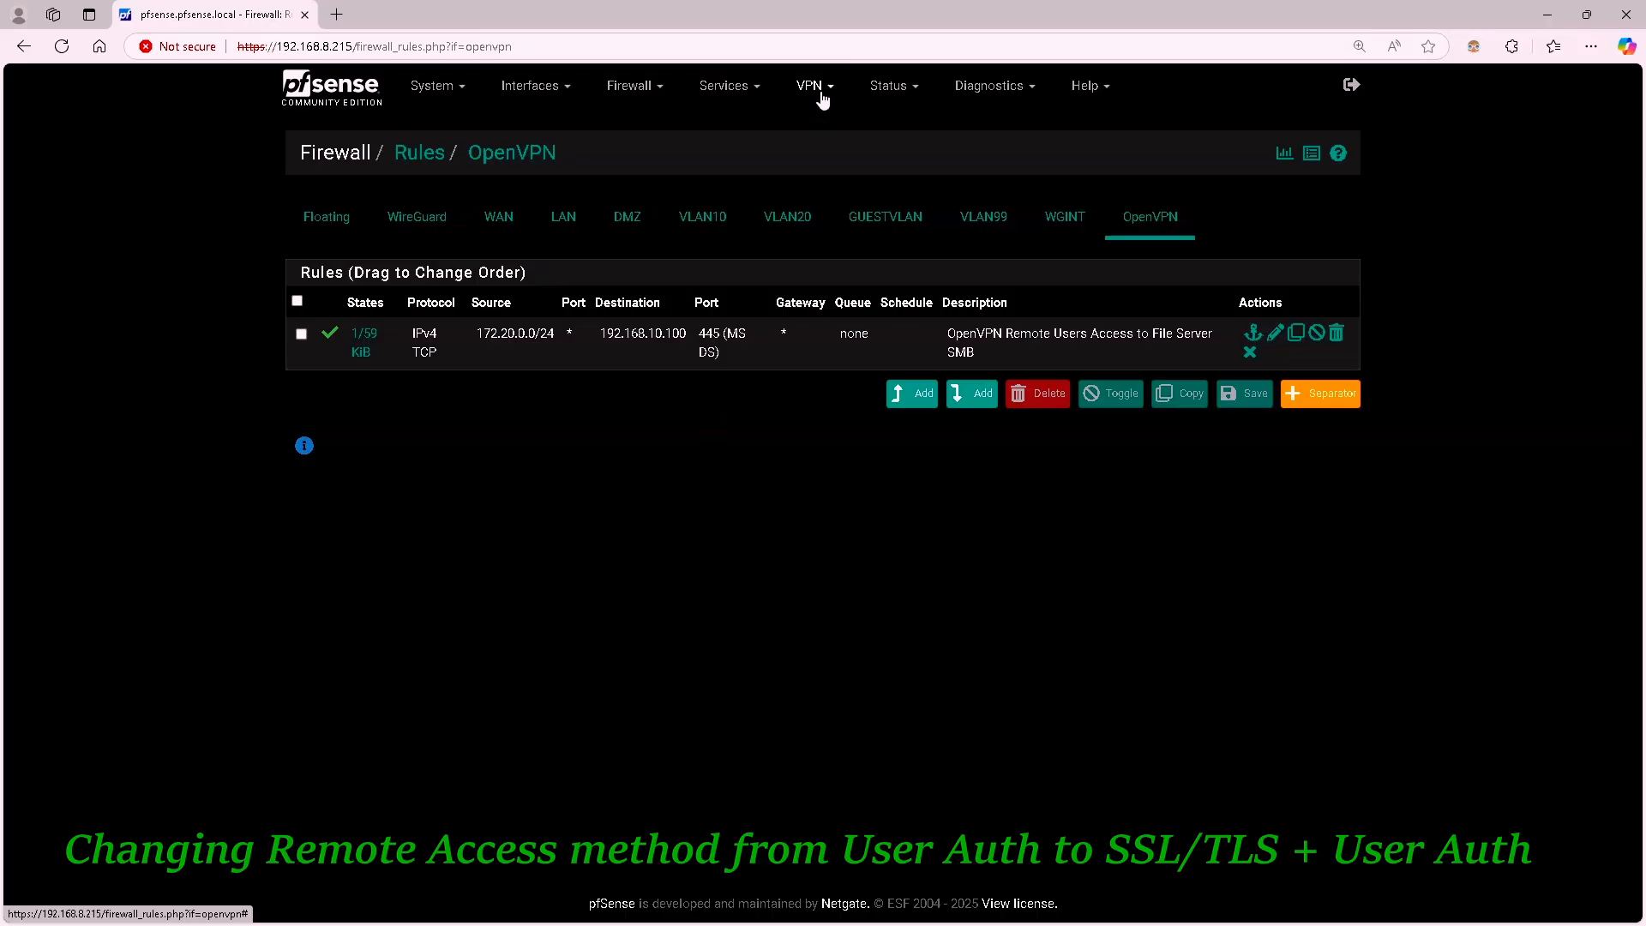
# Step: Check the OpenVPN Client Export list, then return to the Servers list showing the UDP 1194 server
pyautogui.click(819, 96)
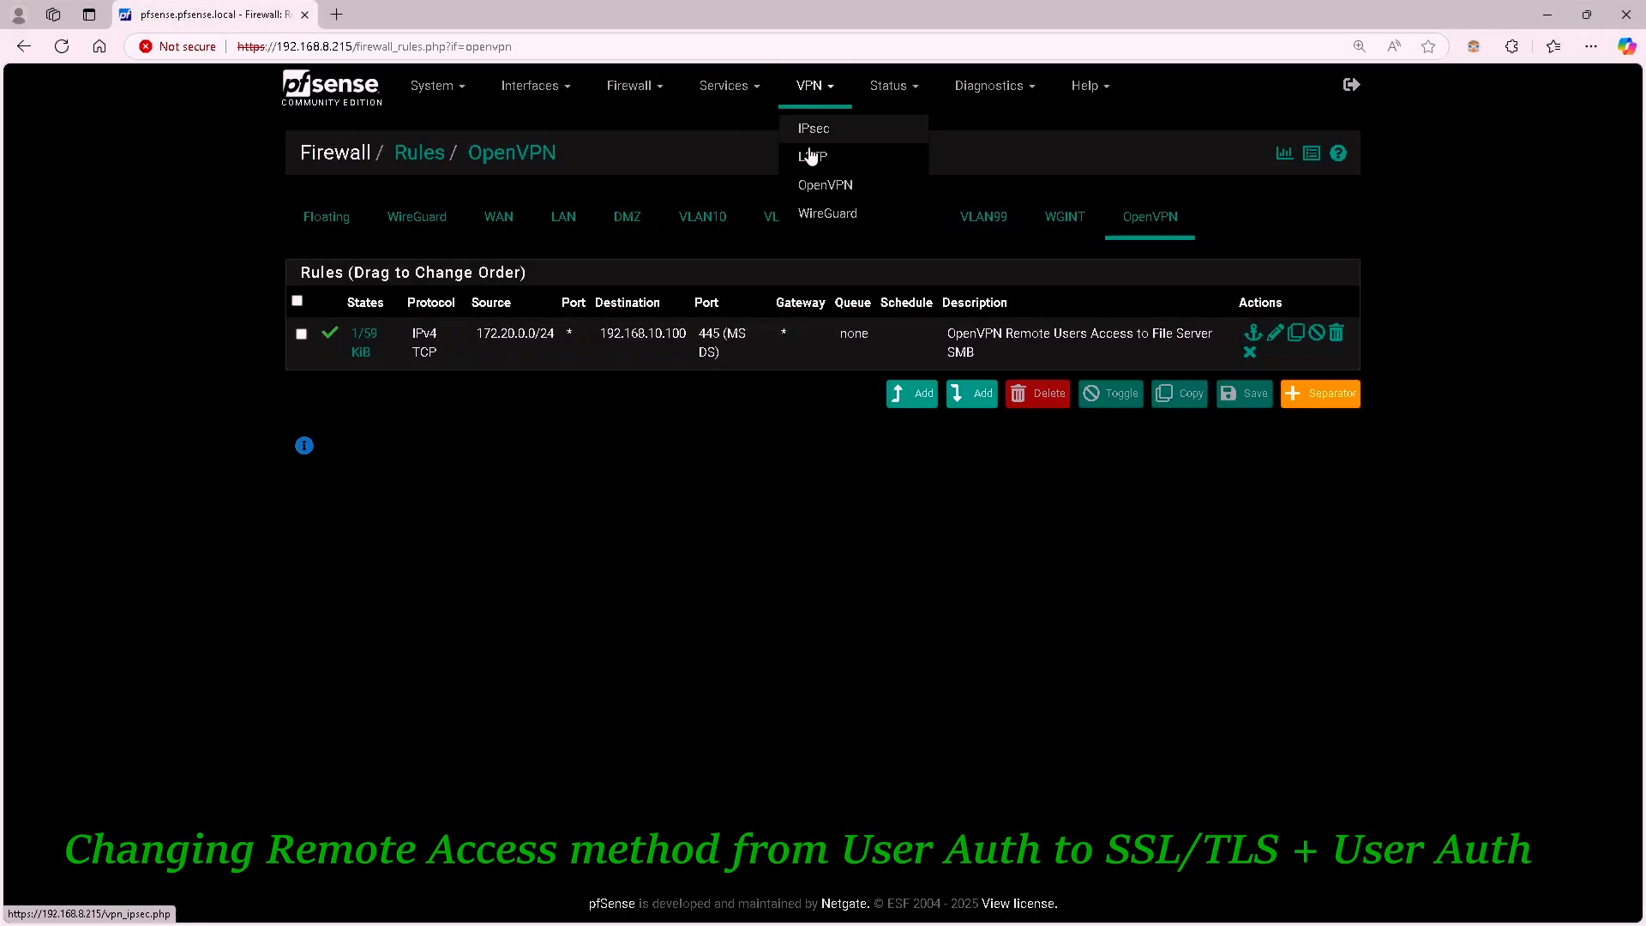
pyautogui.click(839, 190)
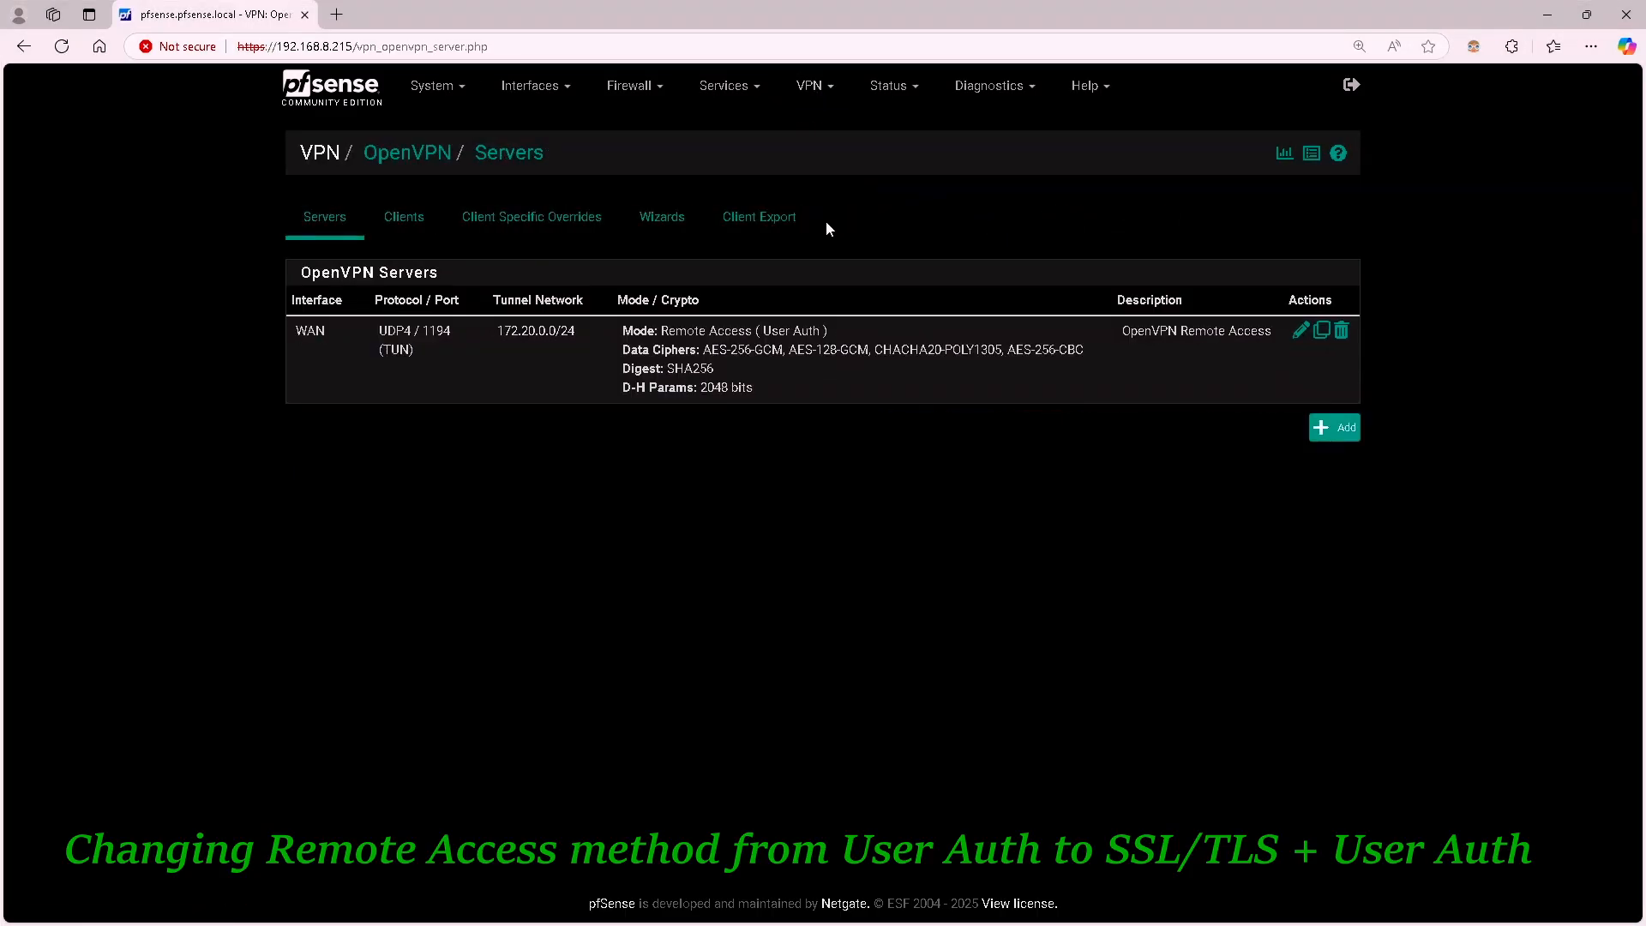
pyautogui.click(782, 225)
pyautogui.scroll(-13, 939, 482)
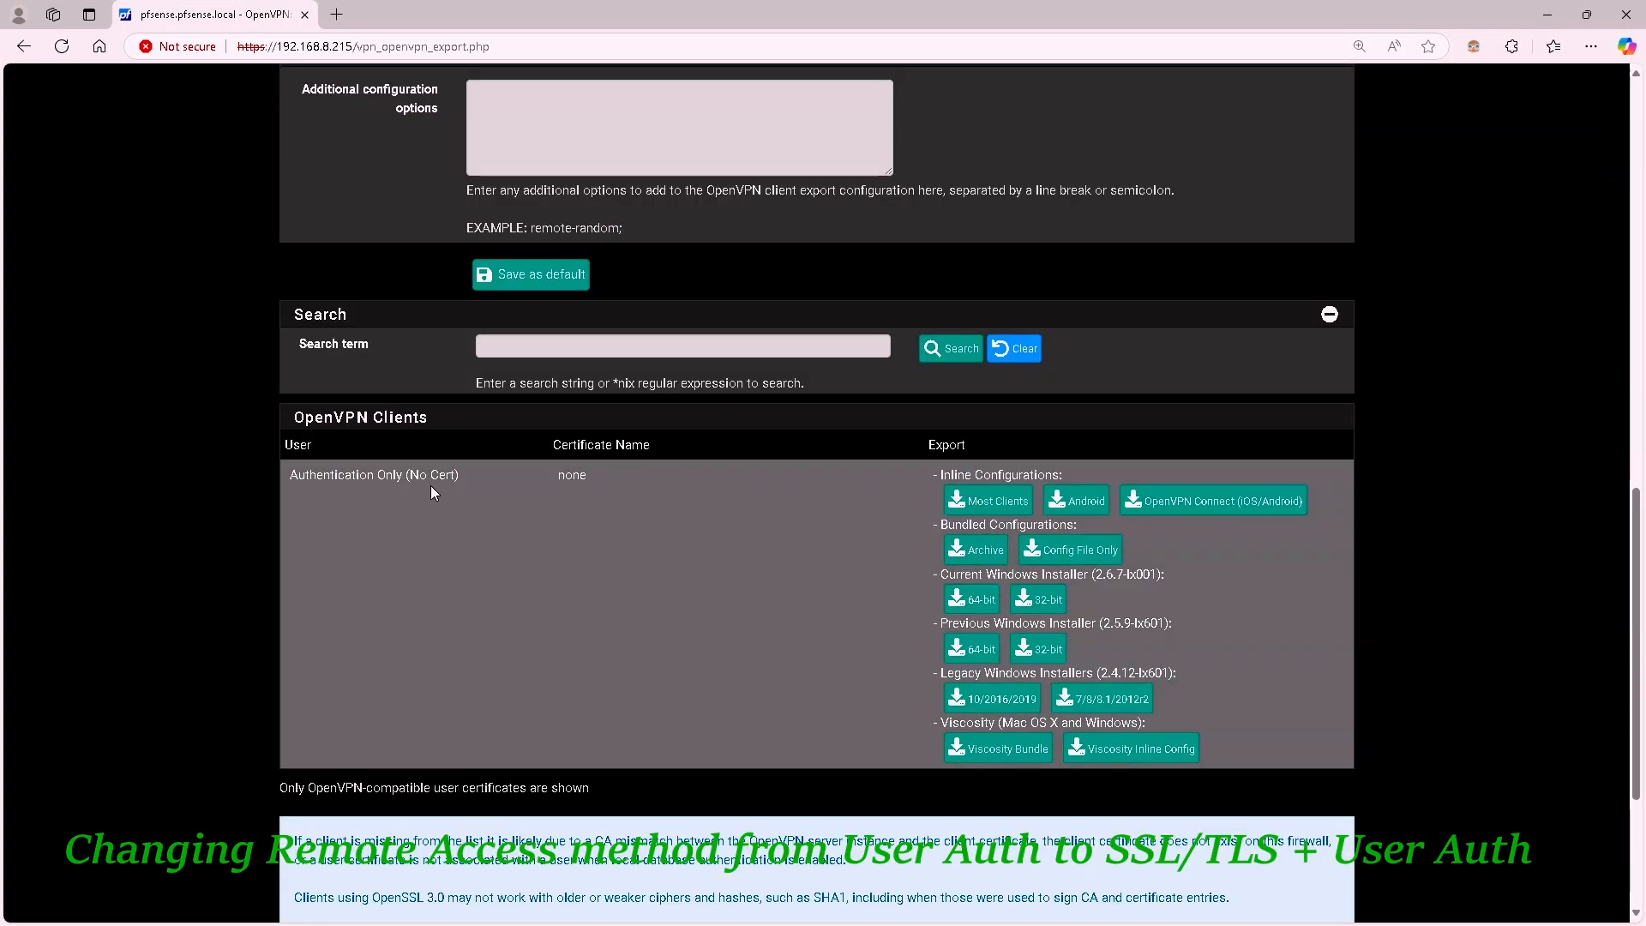
pyautogui.click(288, 472)
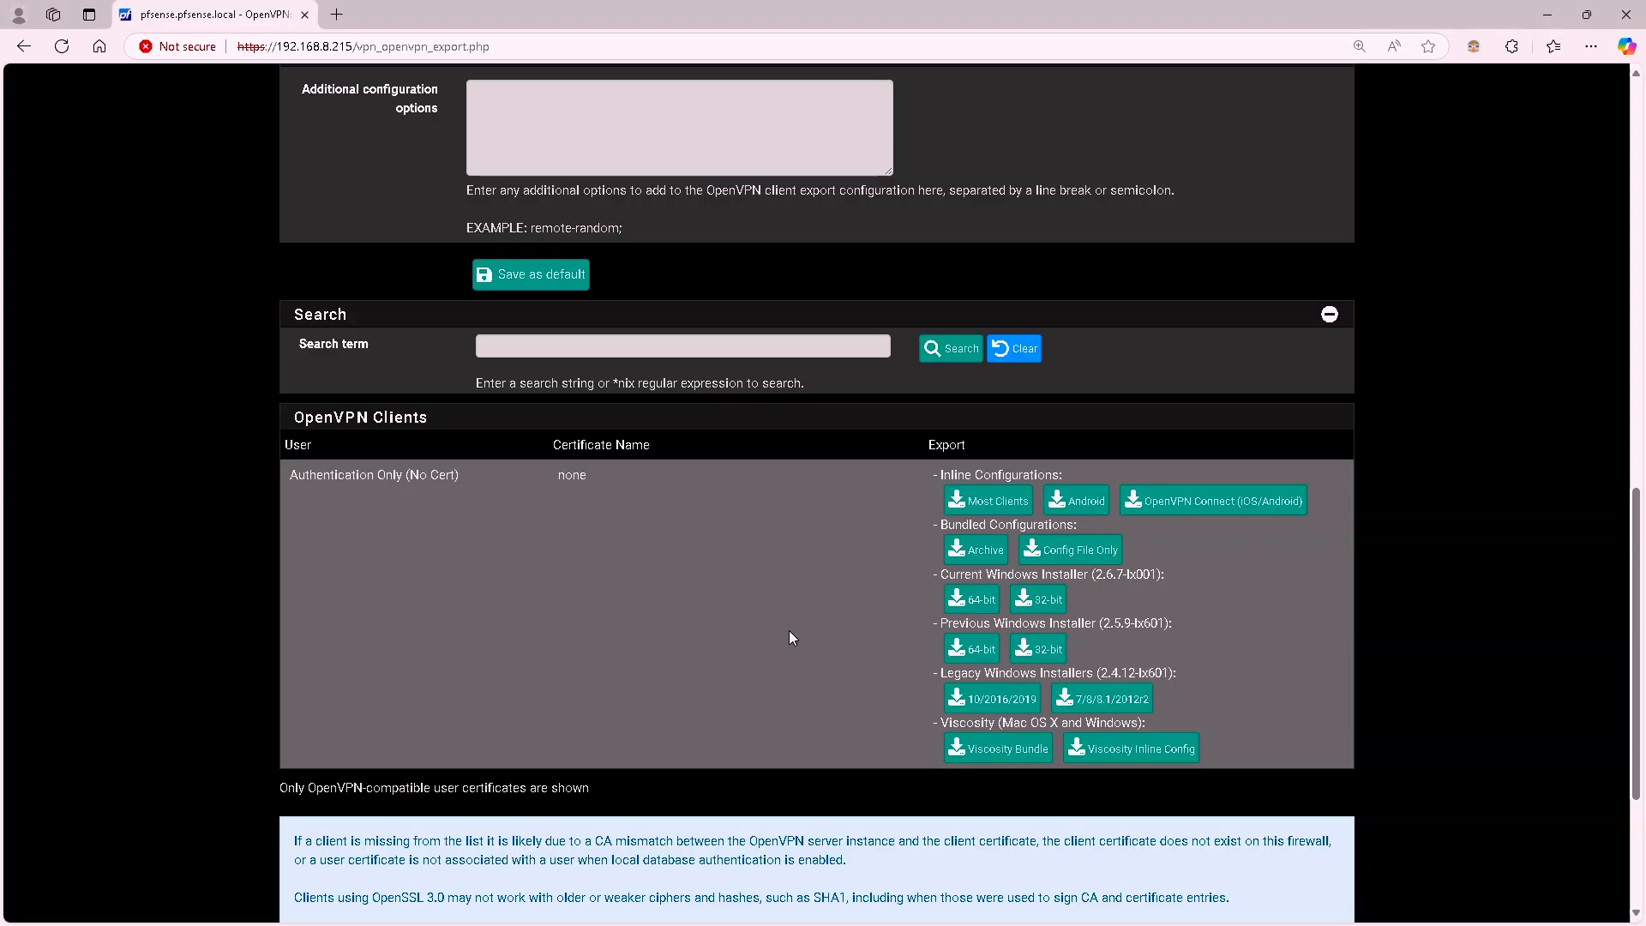
pyautogui.scroll(12, 790, 630)
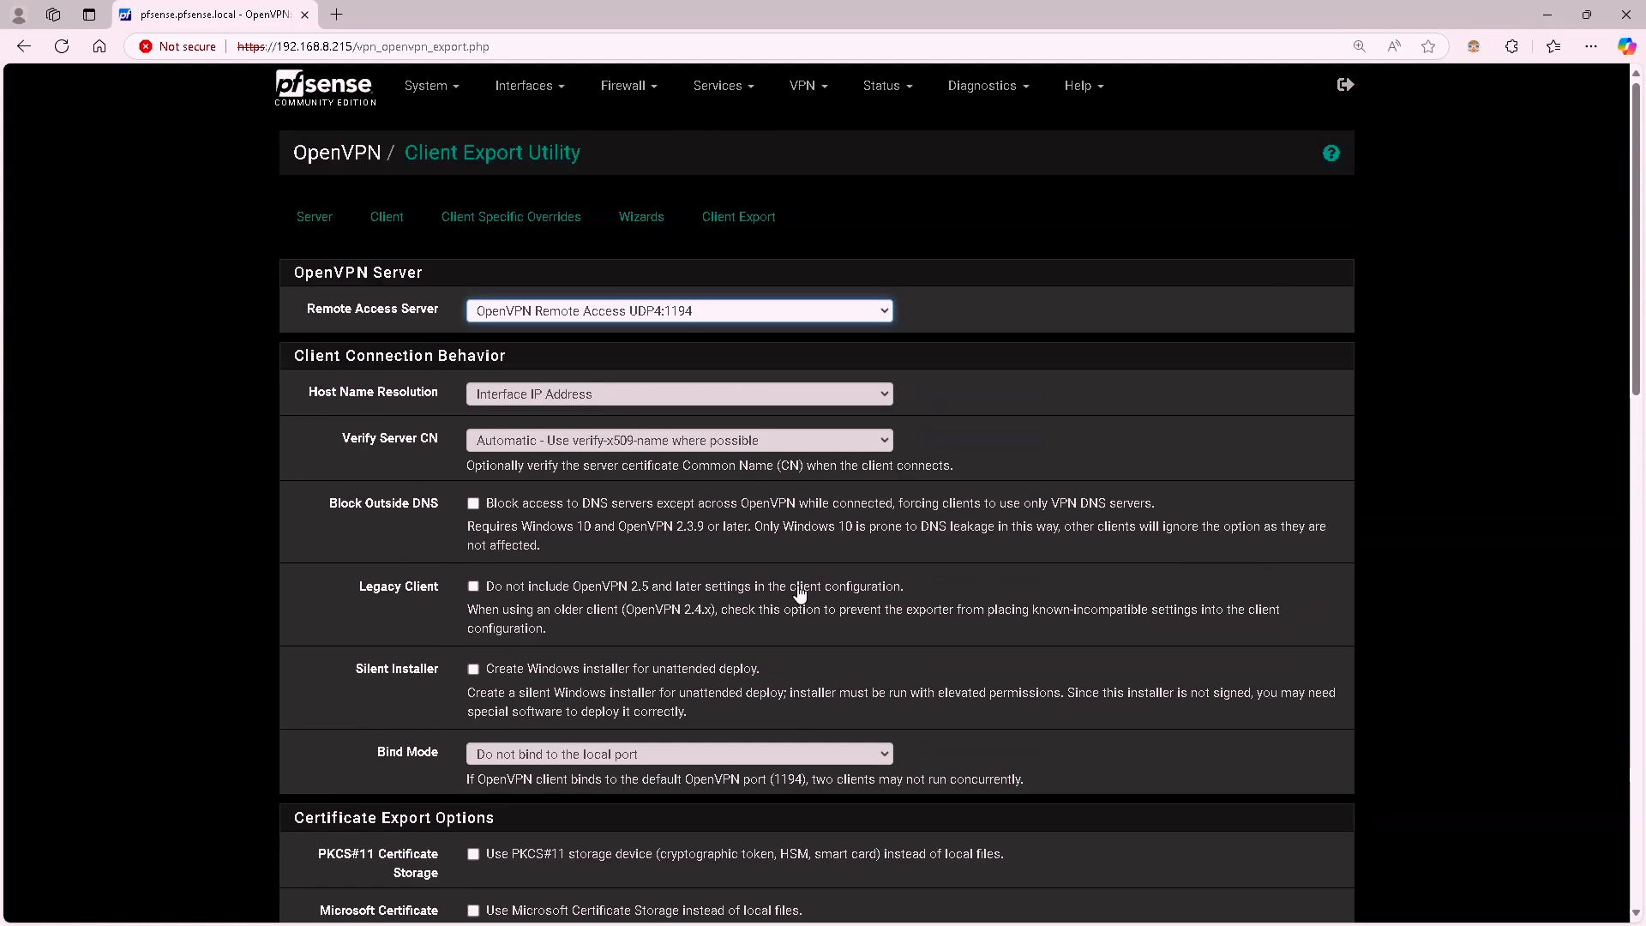
pyautogui.click(322, 221)
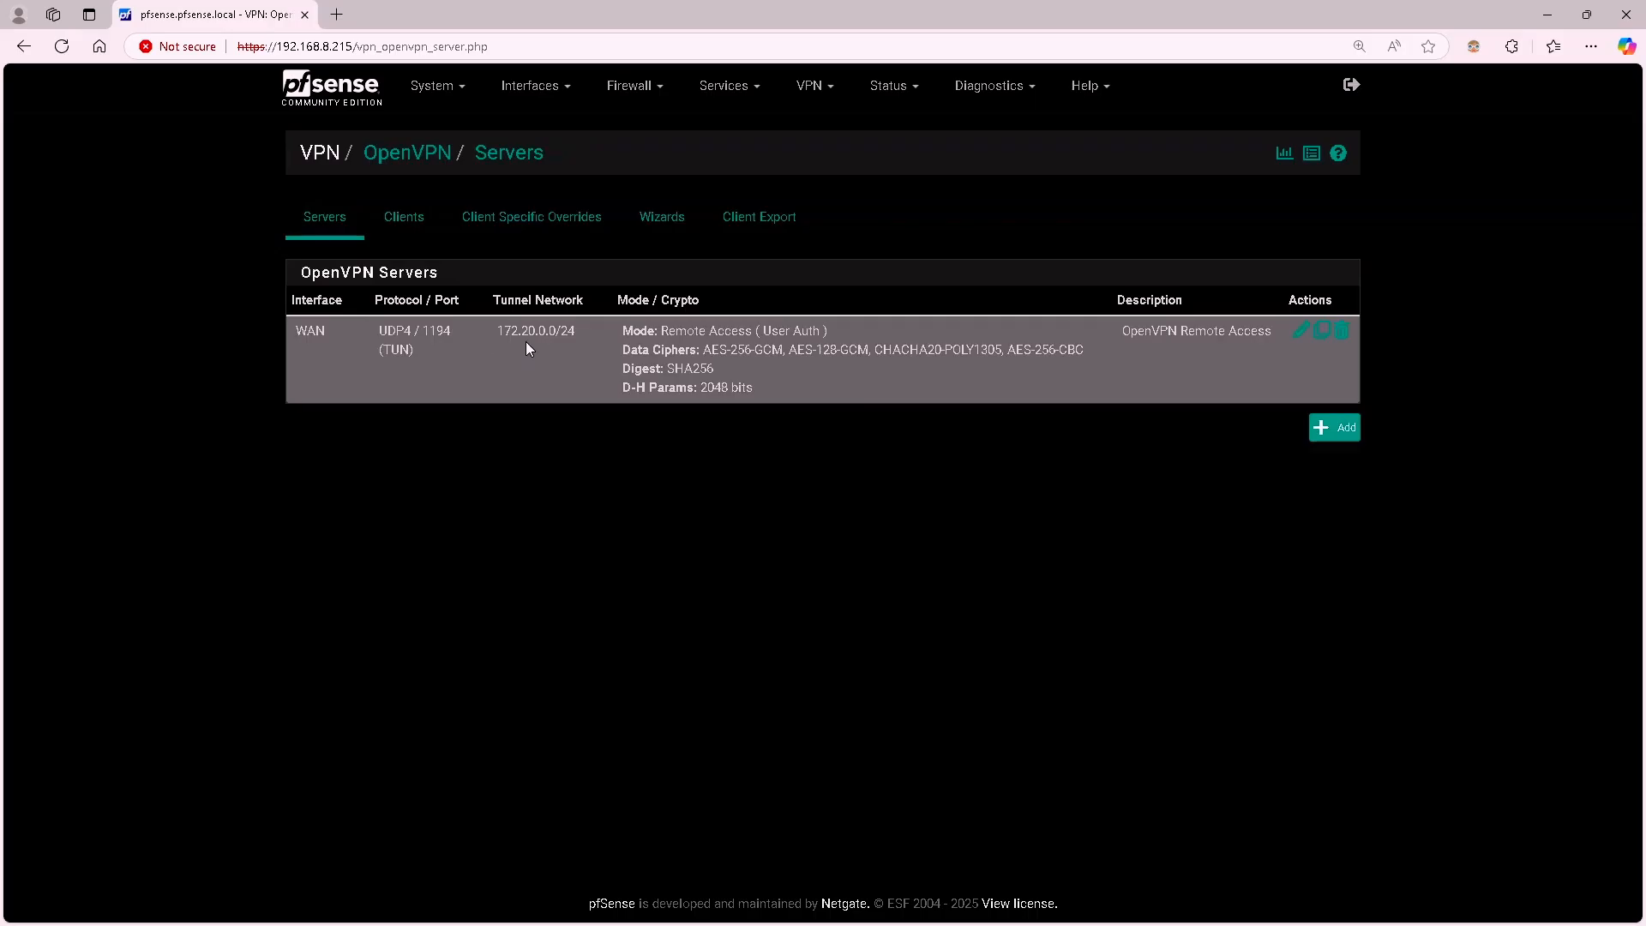
# Step: Switch the remote access server to Remote Access (SSL/TLS + User Auth) mode and save it
pyautogui.doubleClick(587, 345)
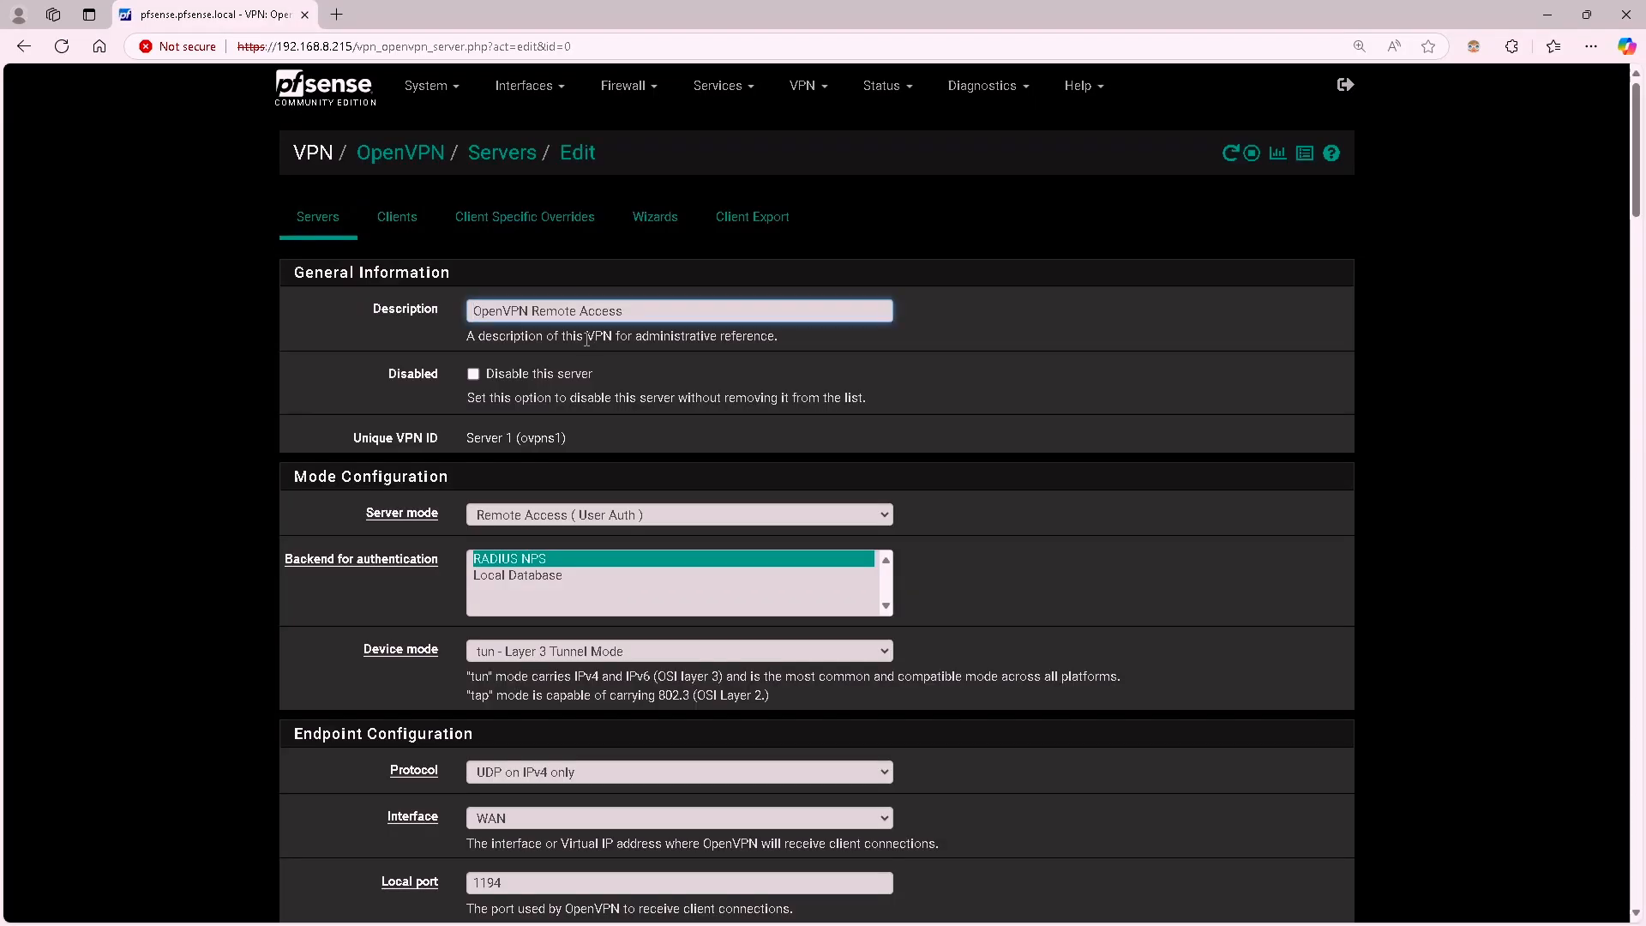
pyautogui.scroll(-1, 404, 420)
pyautogui.click(367, 432)
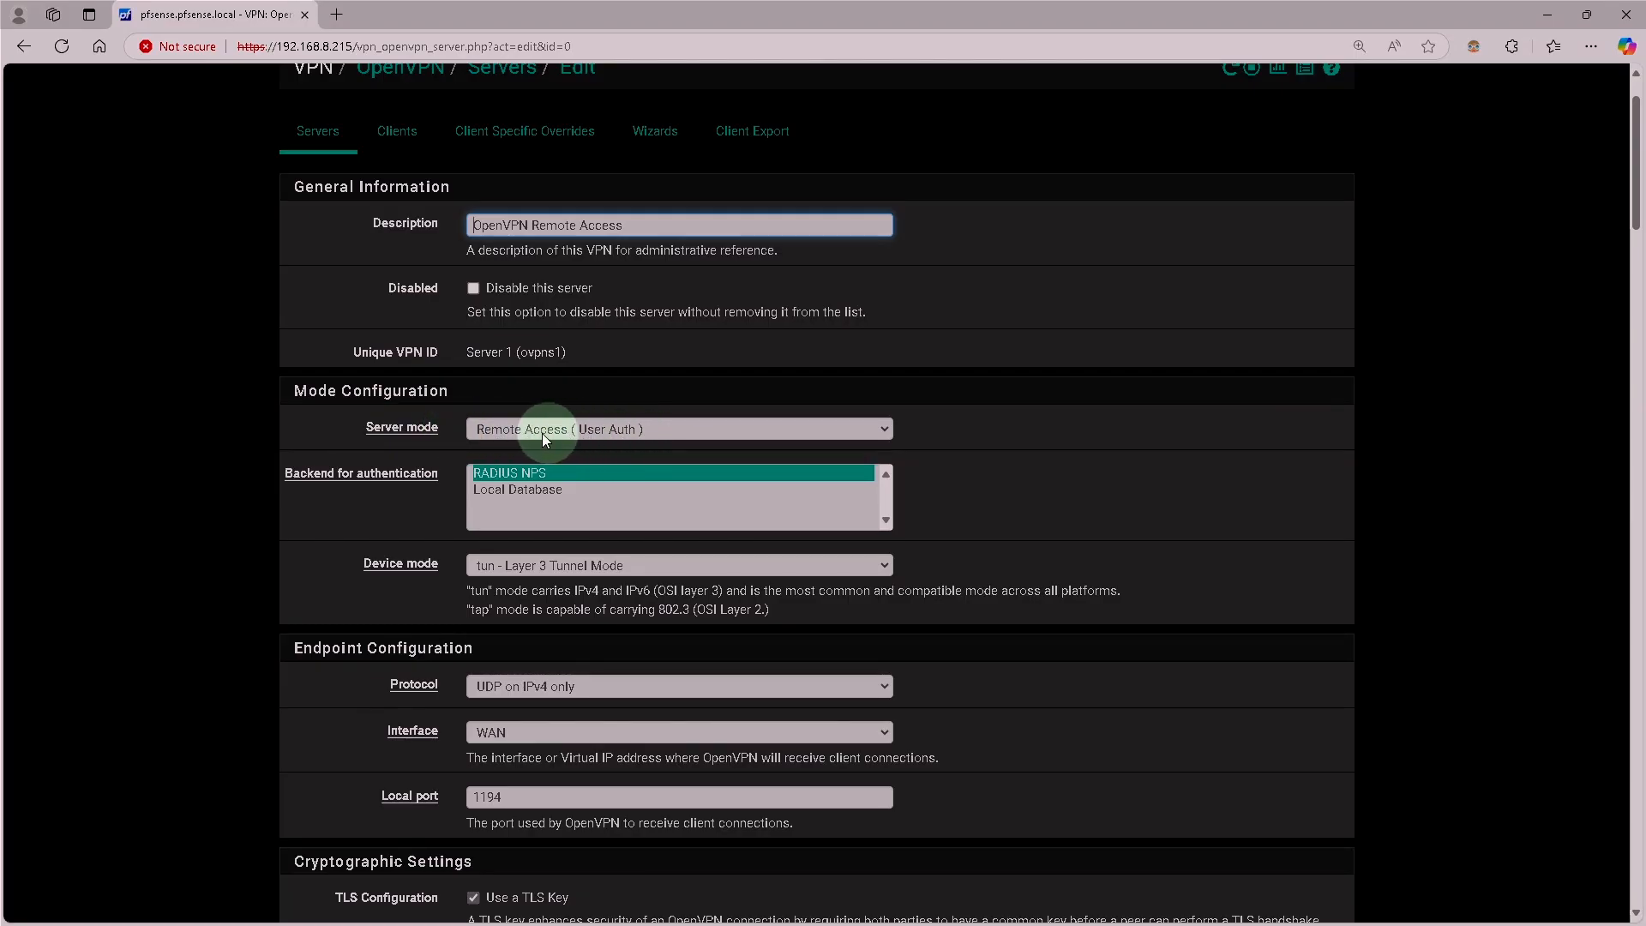
pyautogui.click(574, 433)
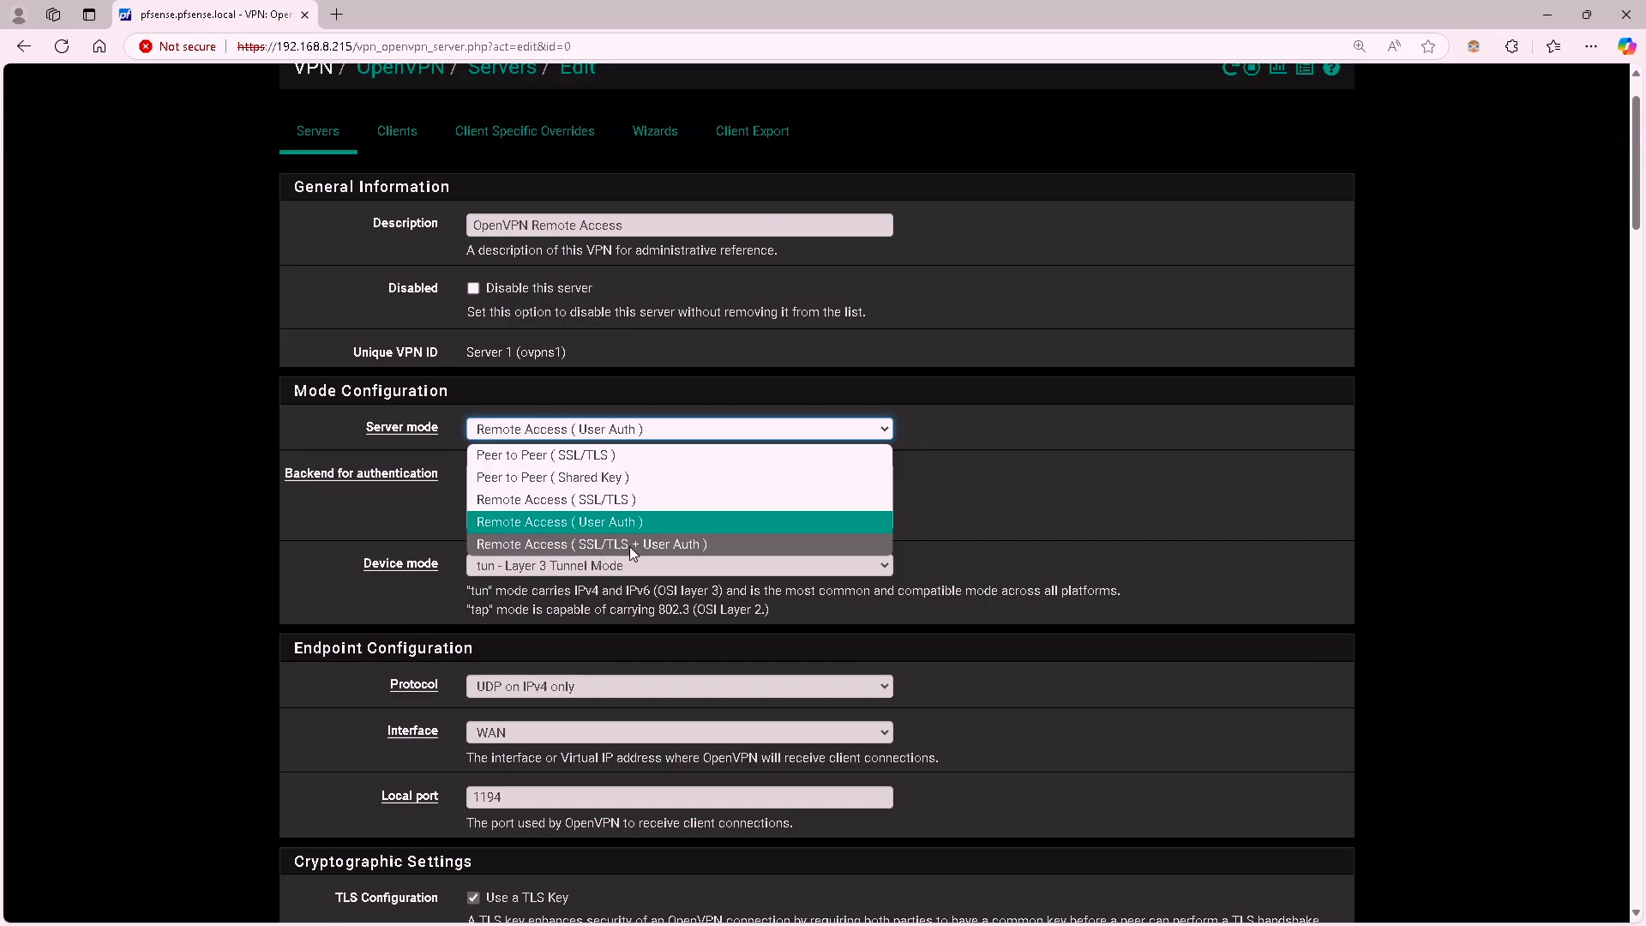
pyautogui.click(541, 545)
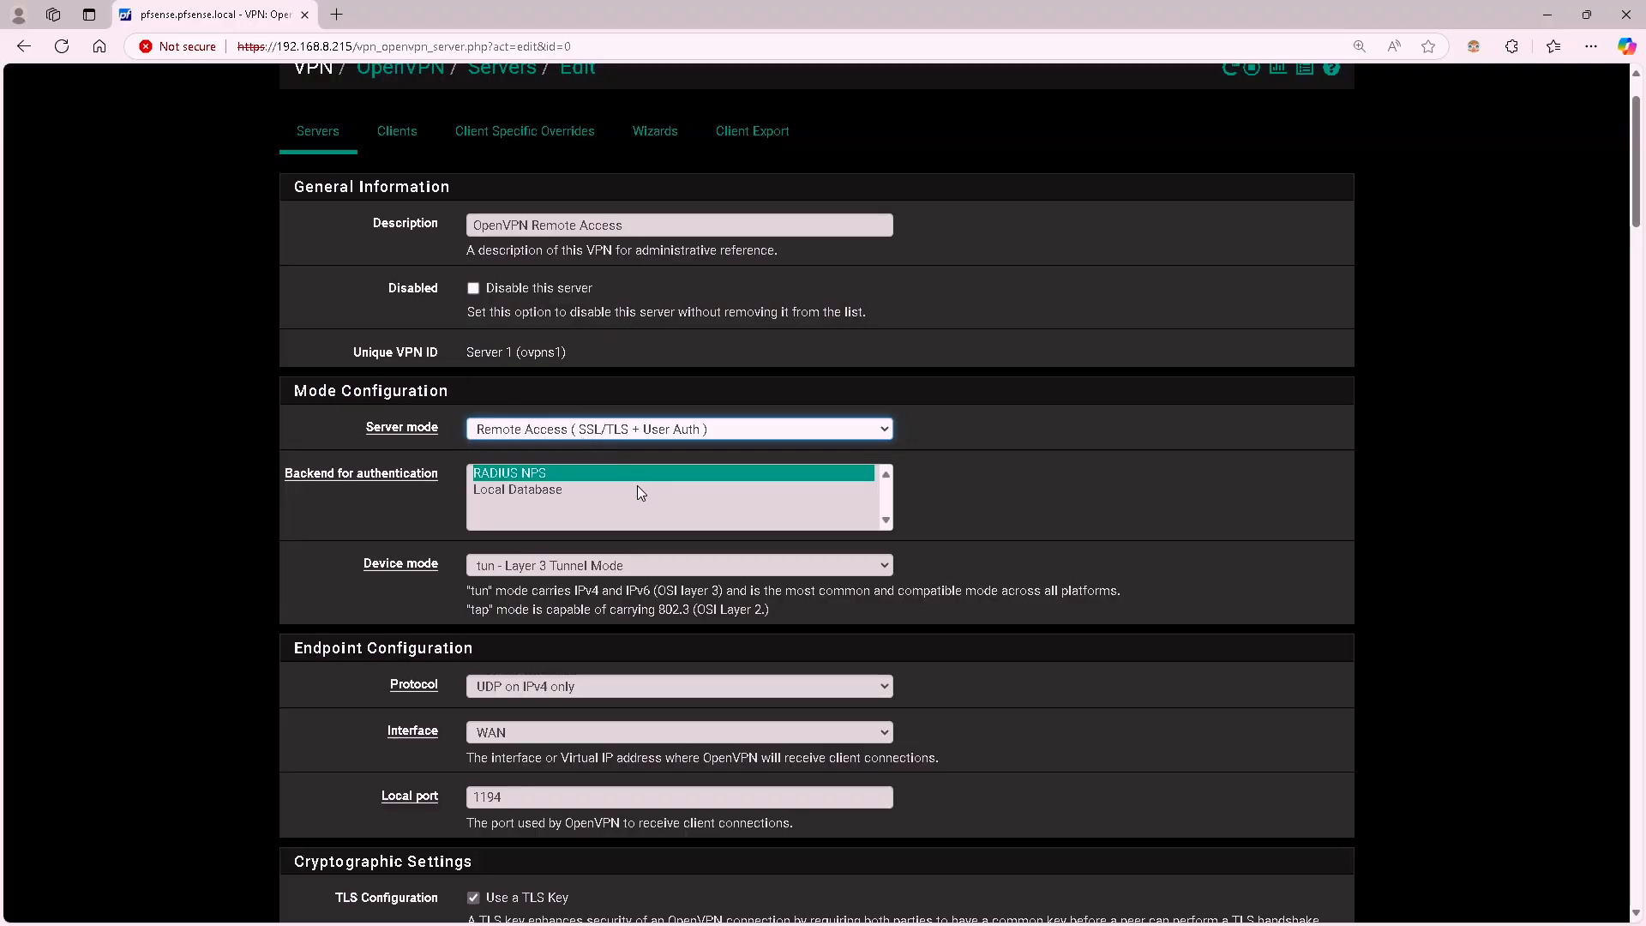
pyautogui.scroll(-1, 668, 525)
pyautogui.scroll(-20, 668, 529)
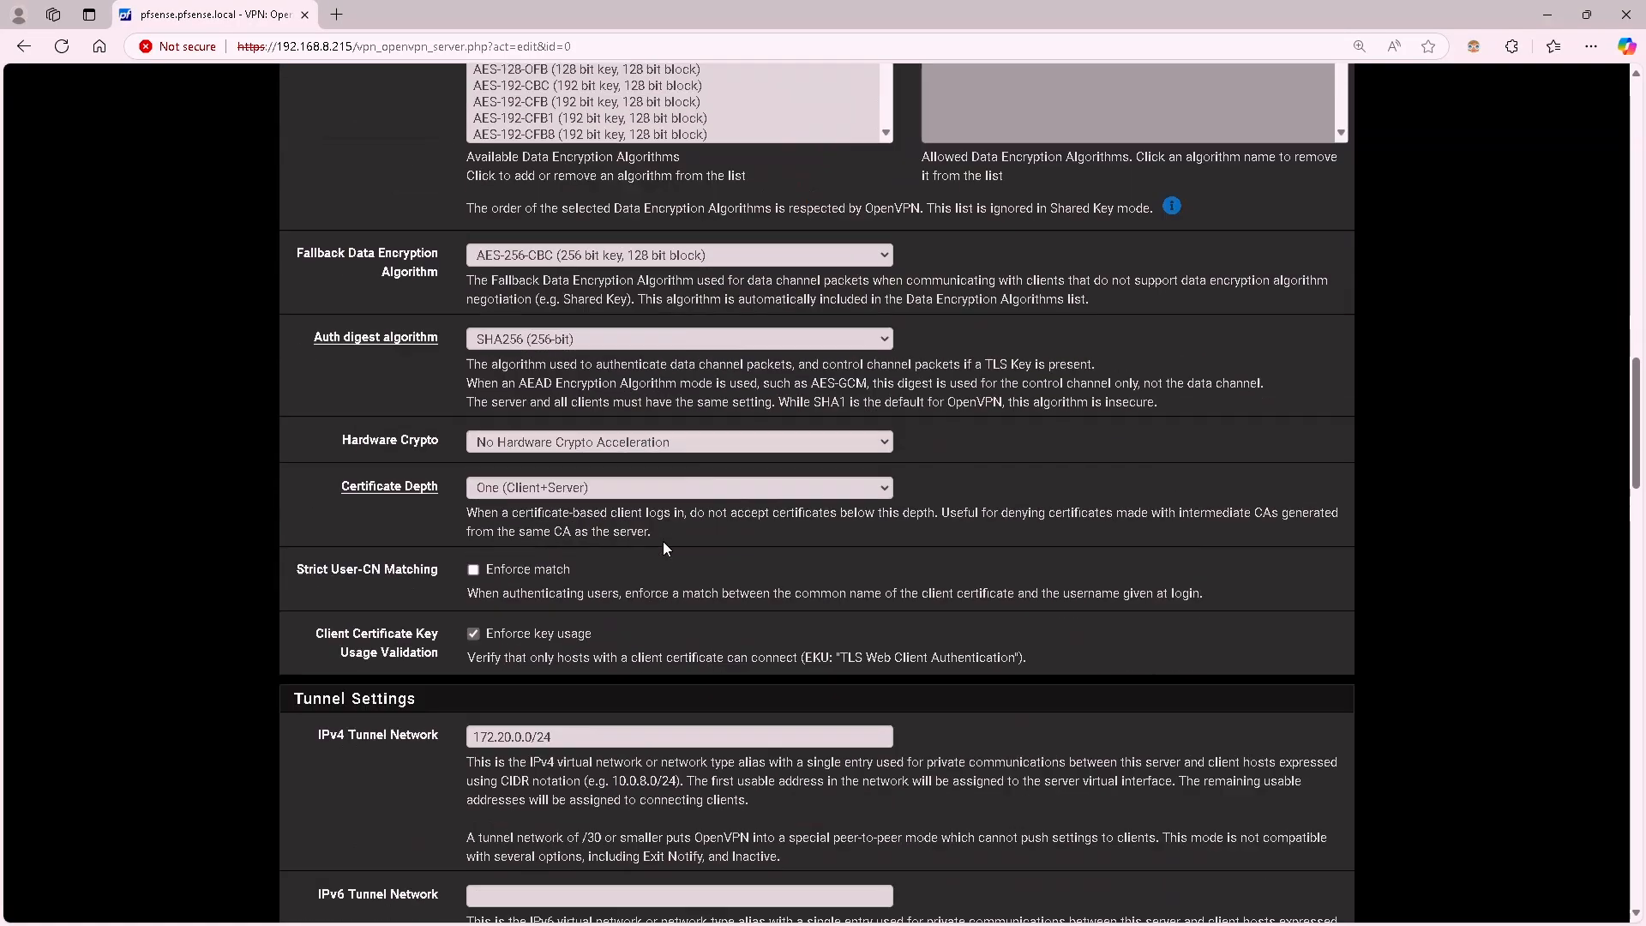
pyautogui.scroll(-20, 667, 549)
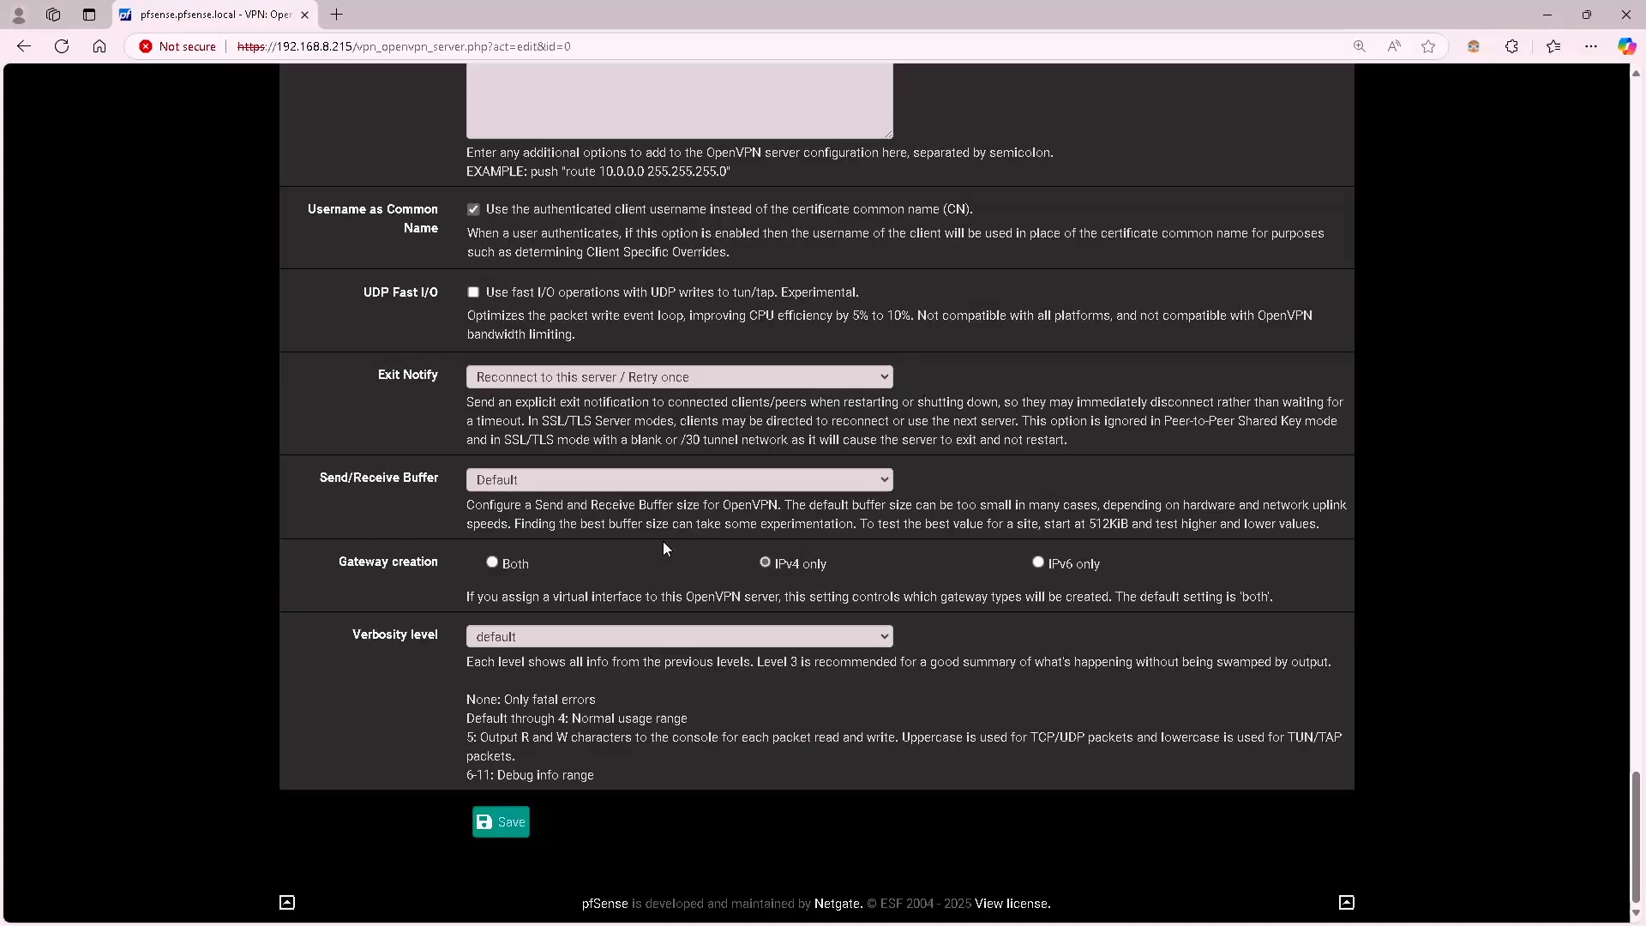
pyautogui.click(504, 821)
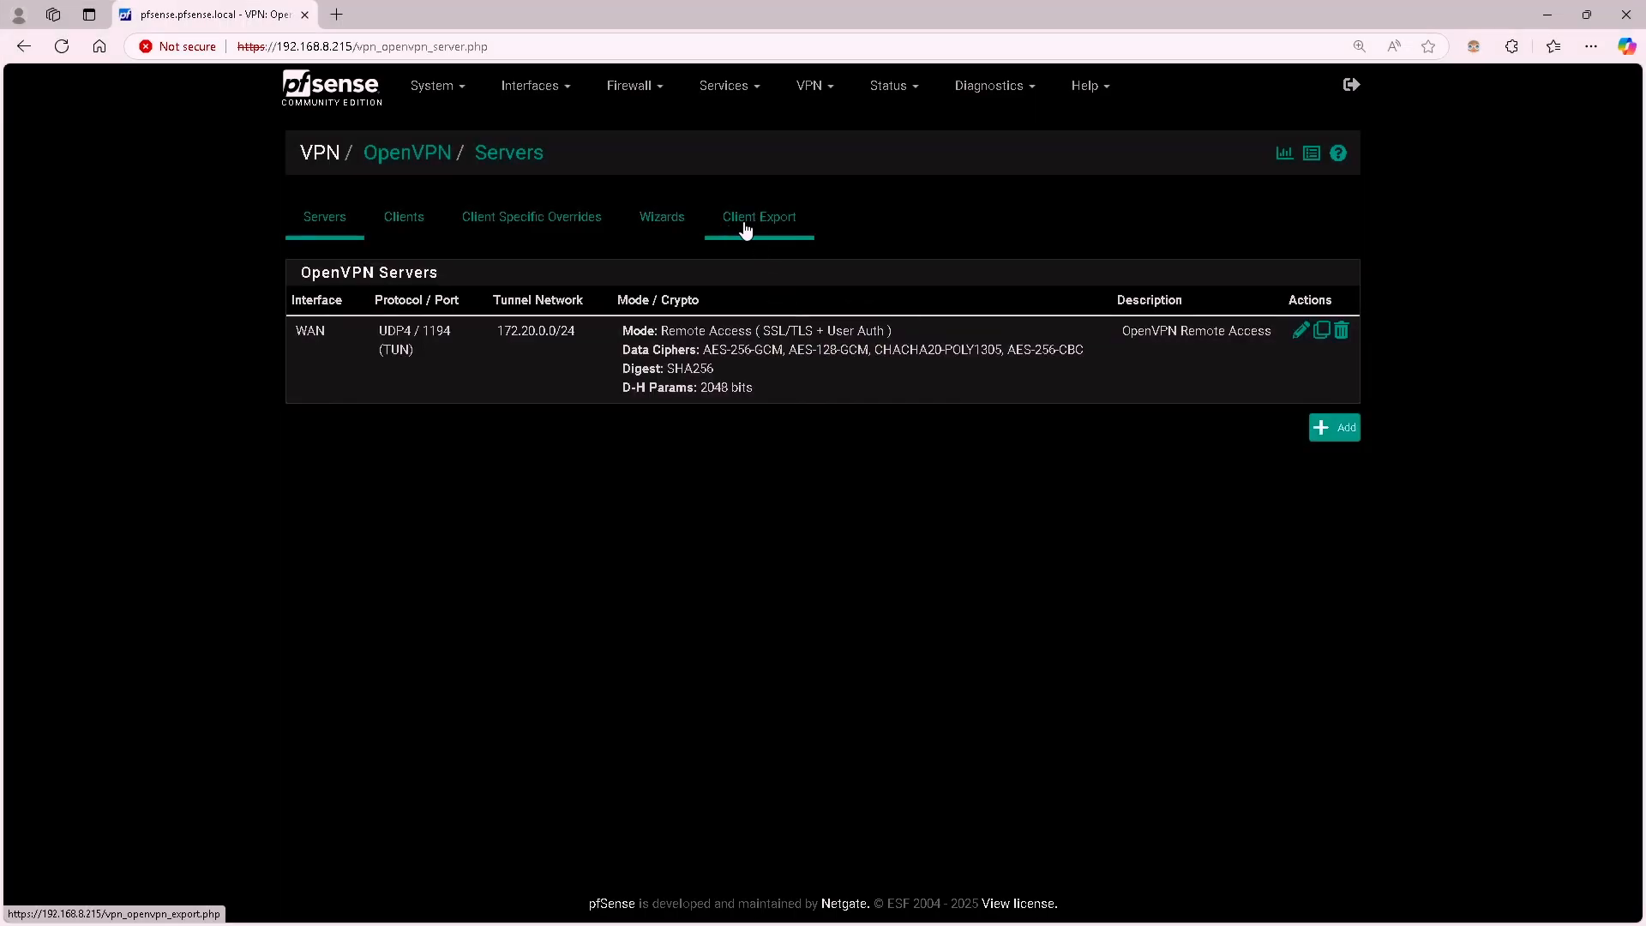
# Step: Confirm the Client Export page for the UDP4:1194 server lists no OpenVPN client entries
pyautogui.click(758, 225)
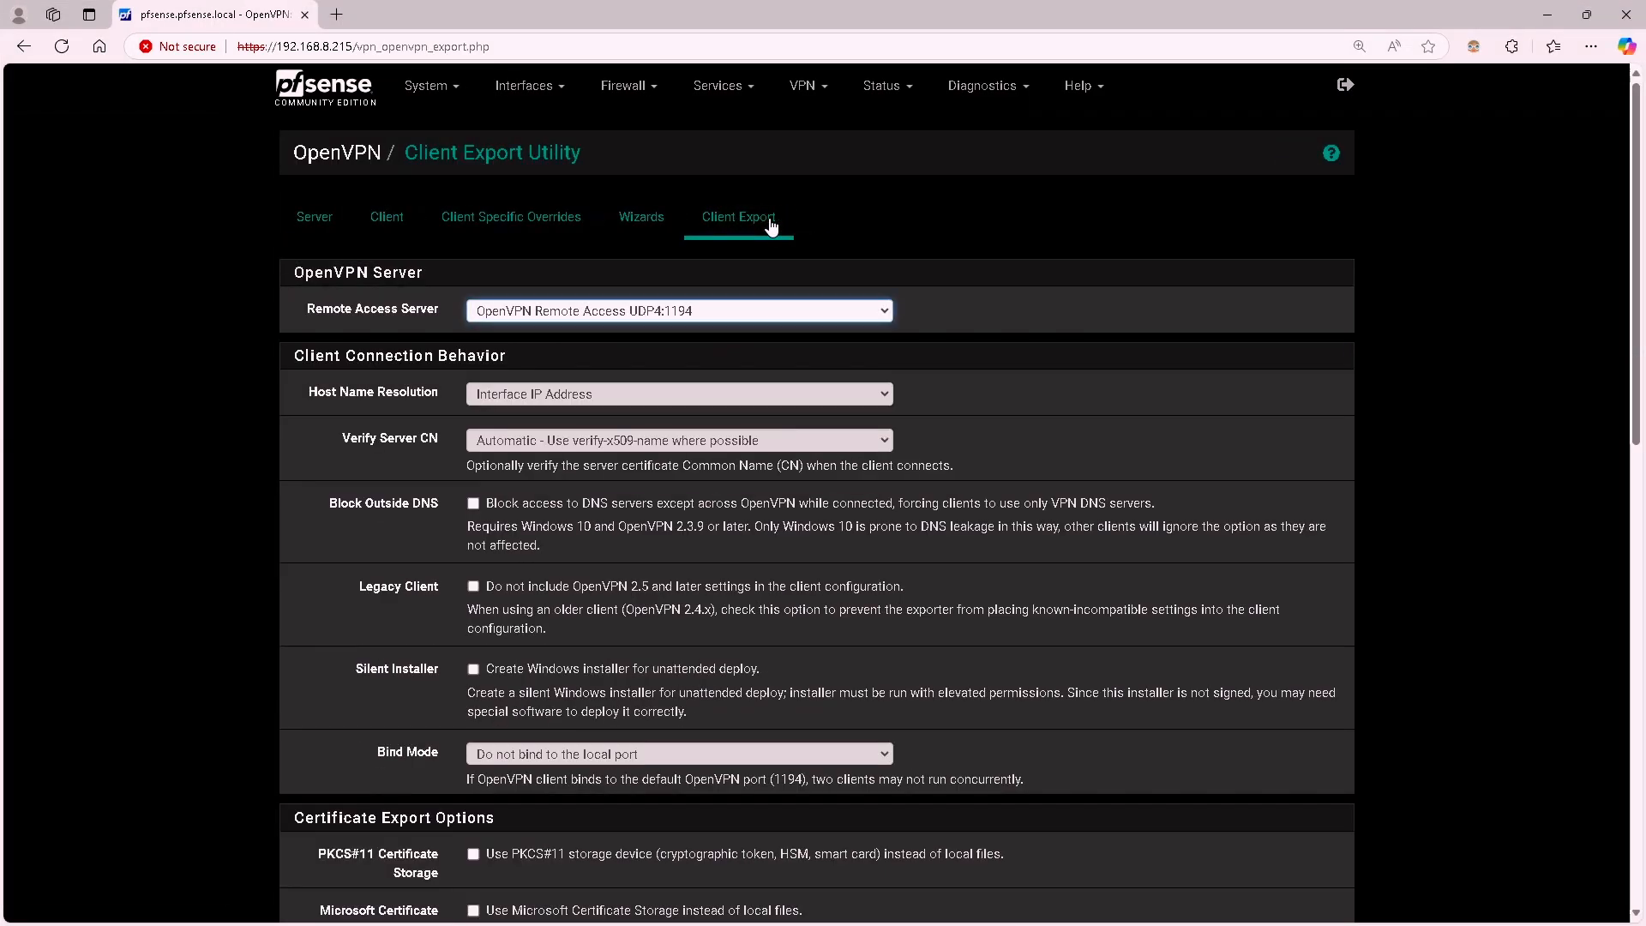
pyautogui.scroll(-10, 943, 595)
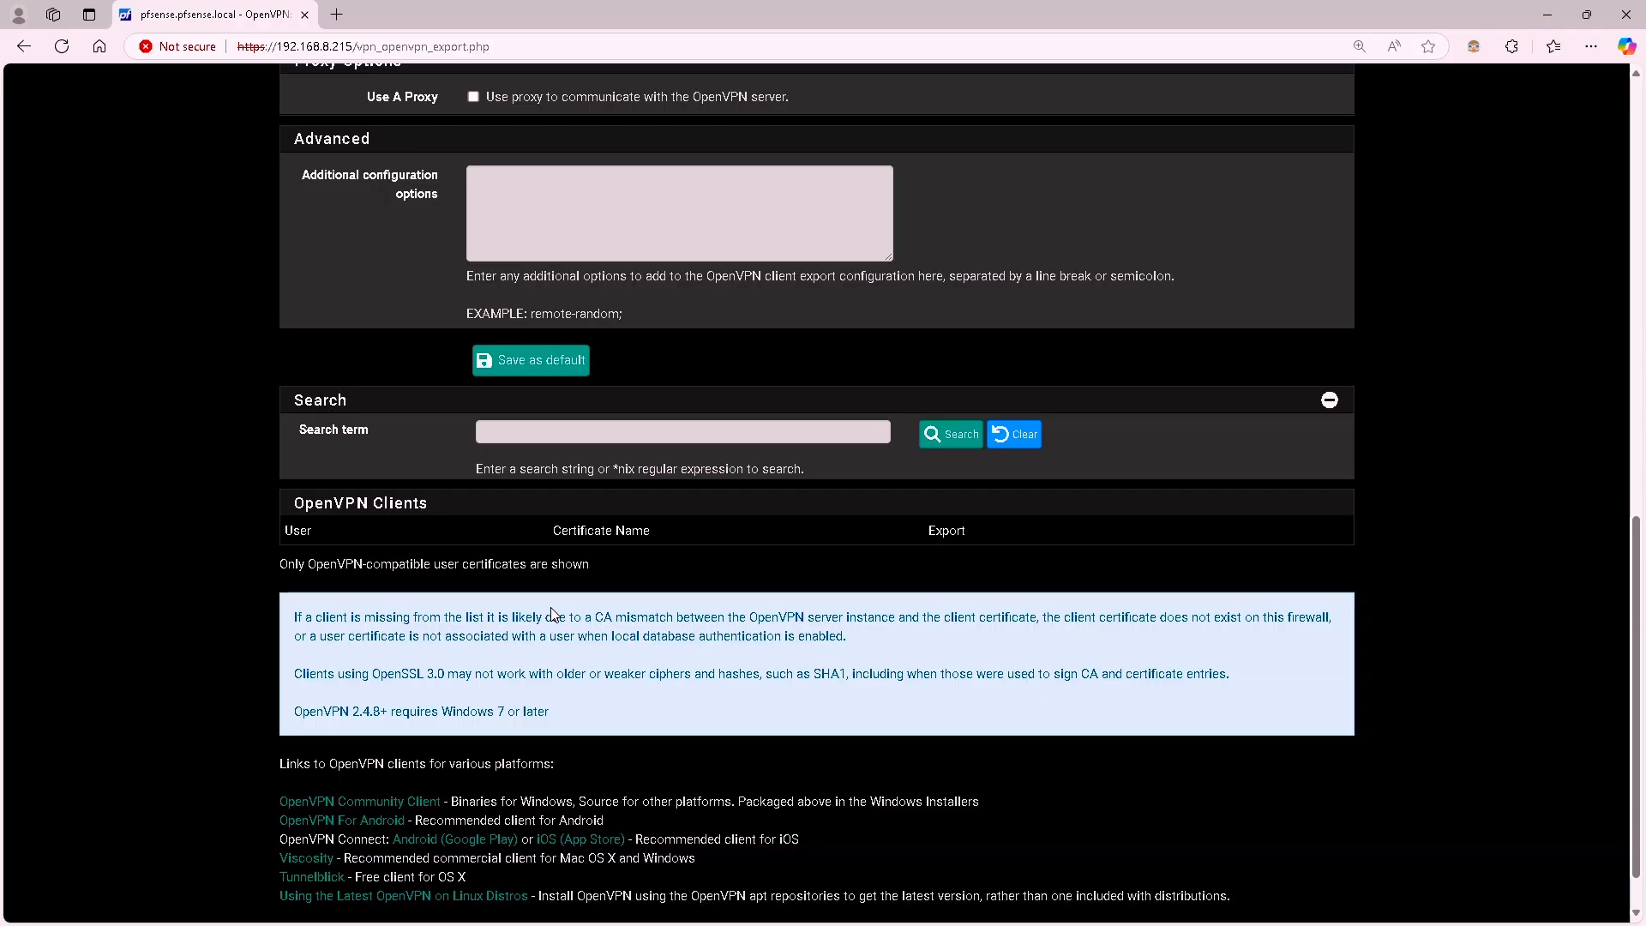
pyautogui.scroll(15, 553, 613)
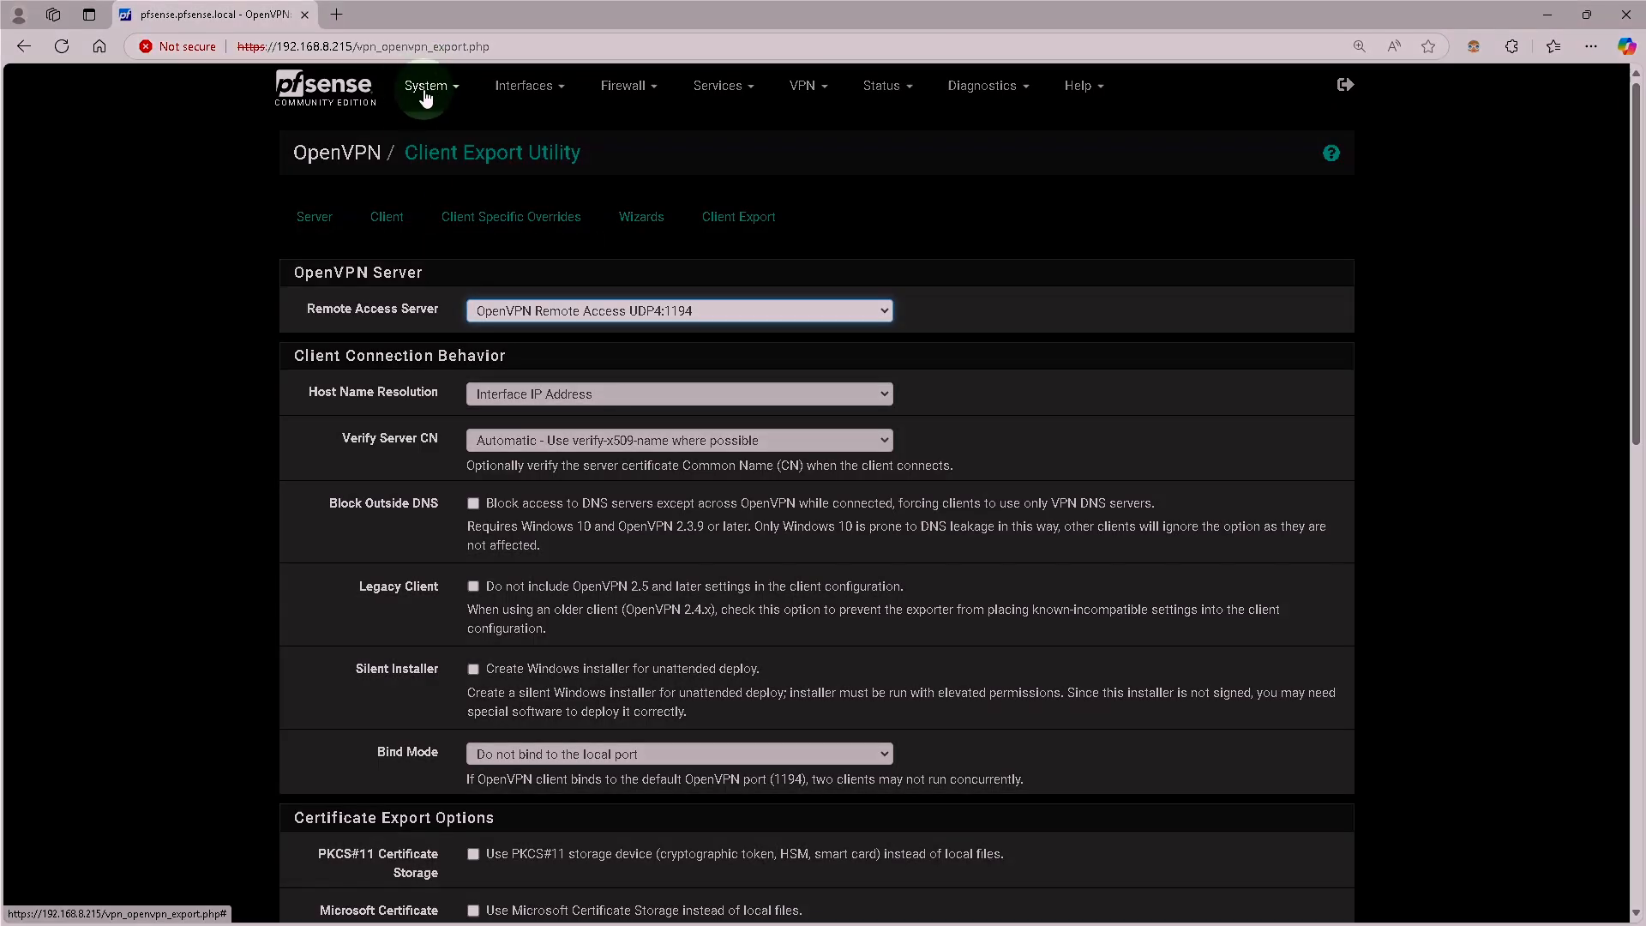
# Step: Start a new certificate named openvpn_user1 in Certificate Manager, signed by OpenVPN CA
pyautogui.click(426, 93)
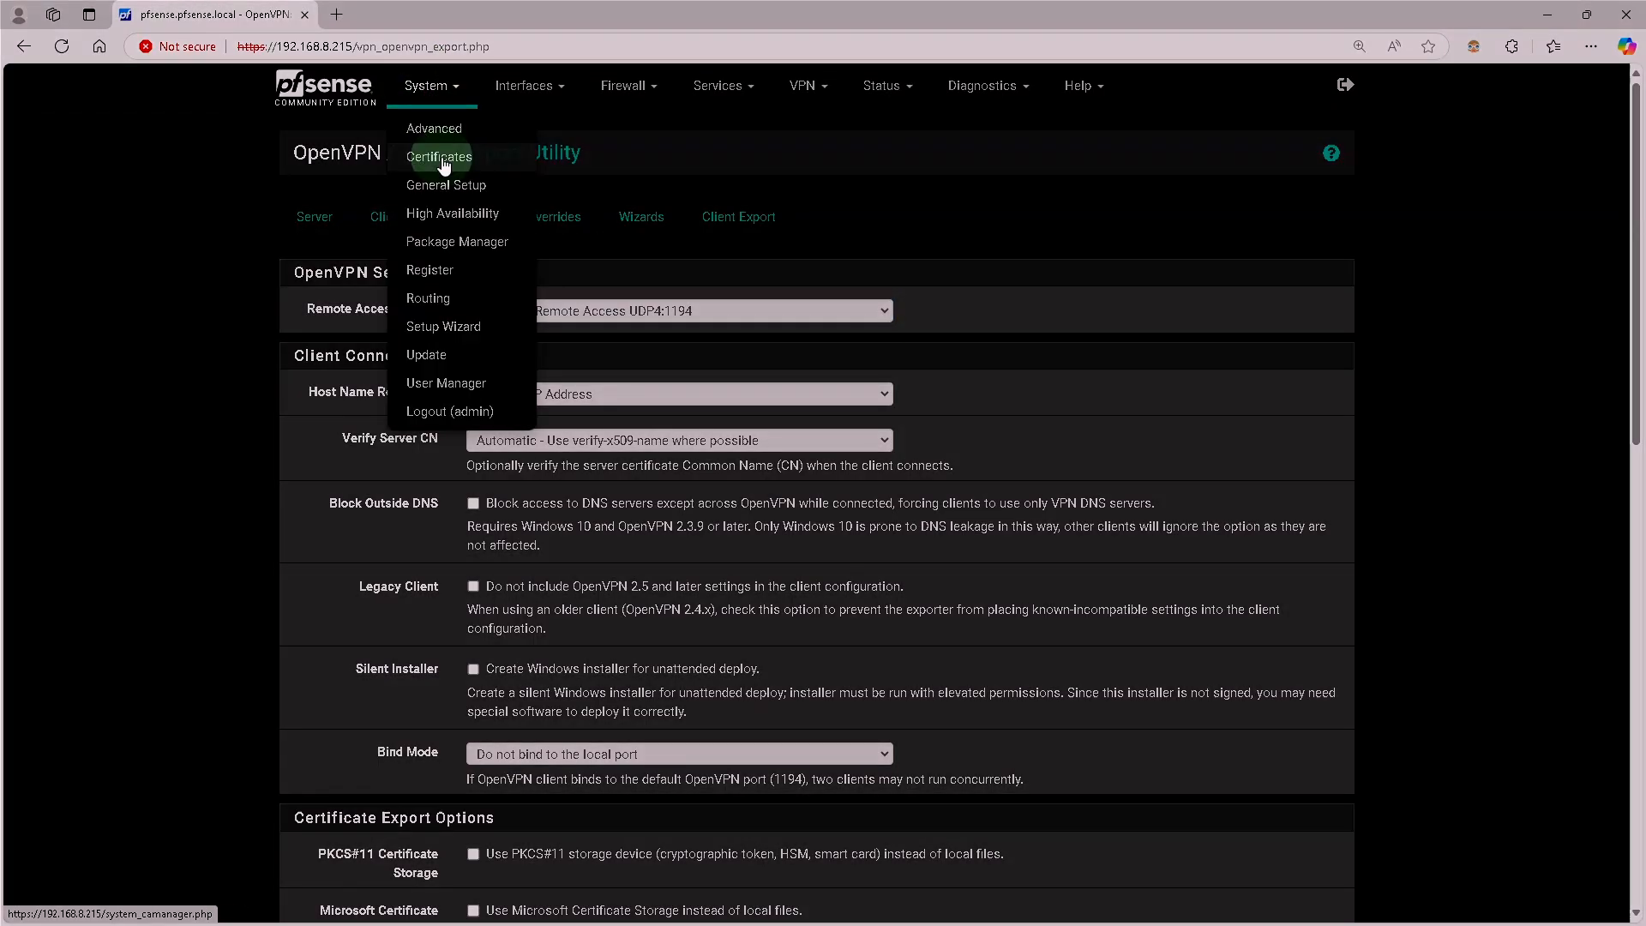
pyautogui.click(472, 161)
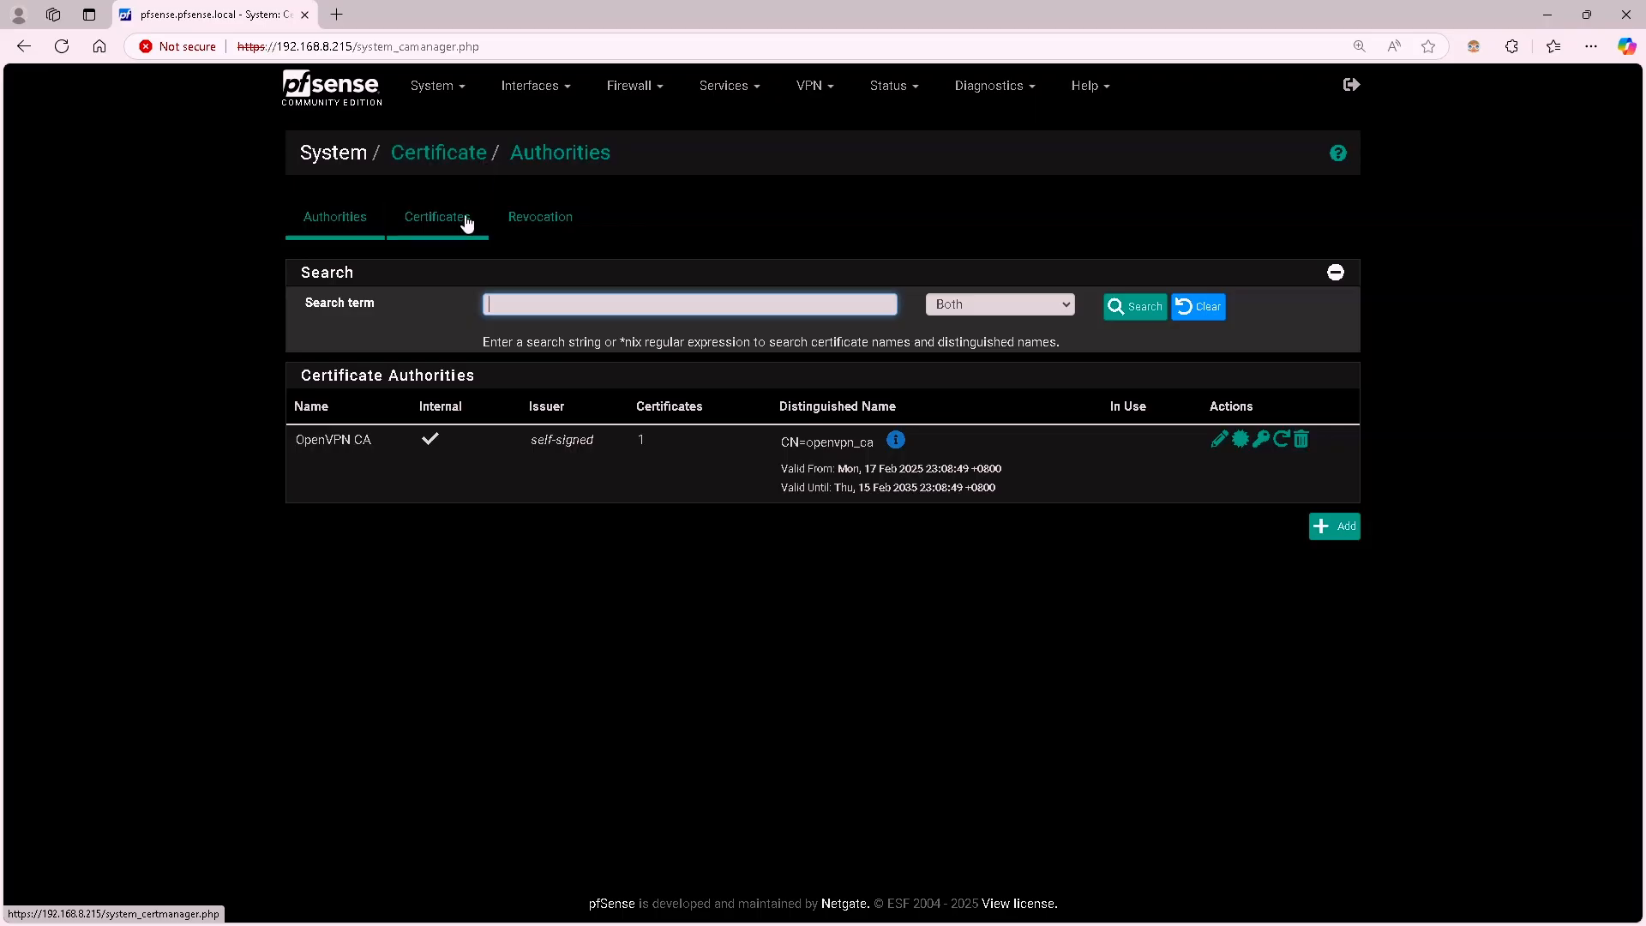
pyautogui.click(461, 225)
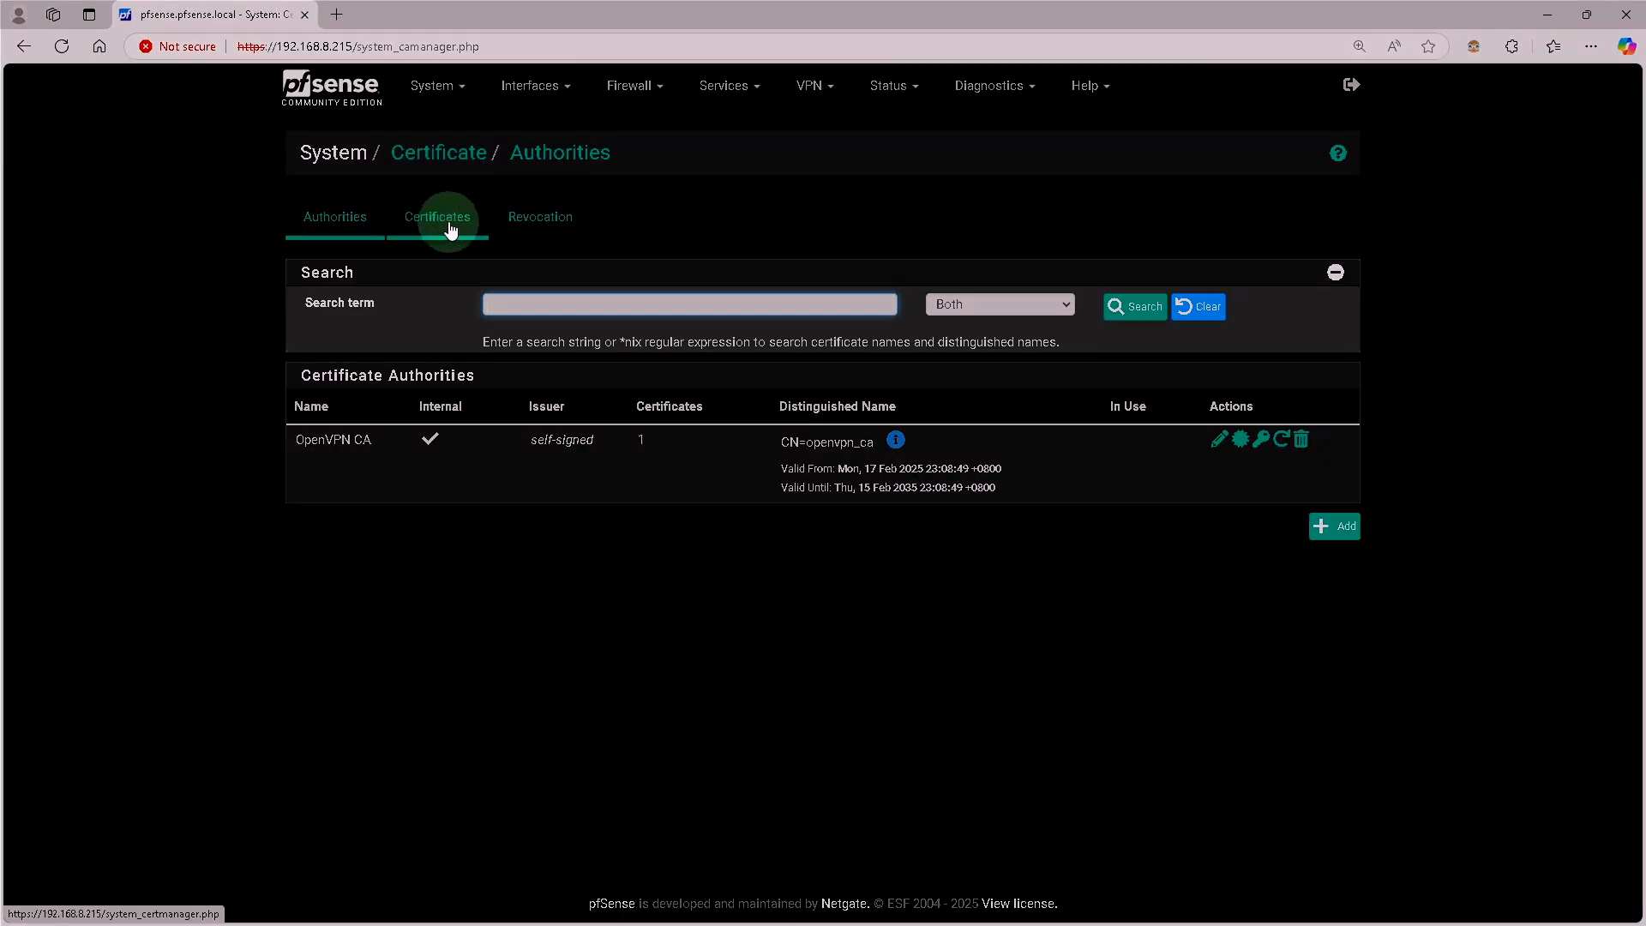
pyautogui.click(1331, 625)
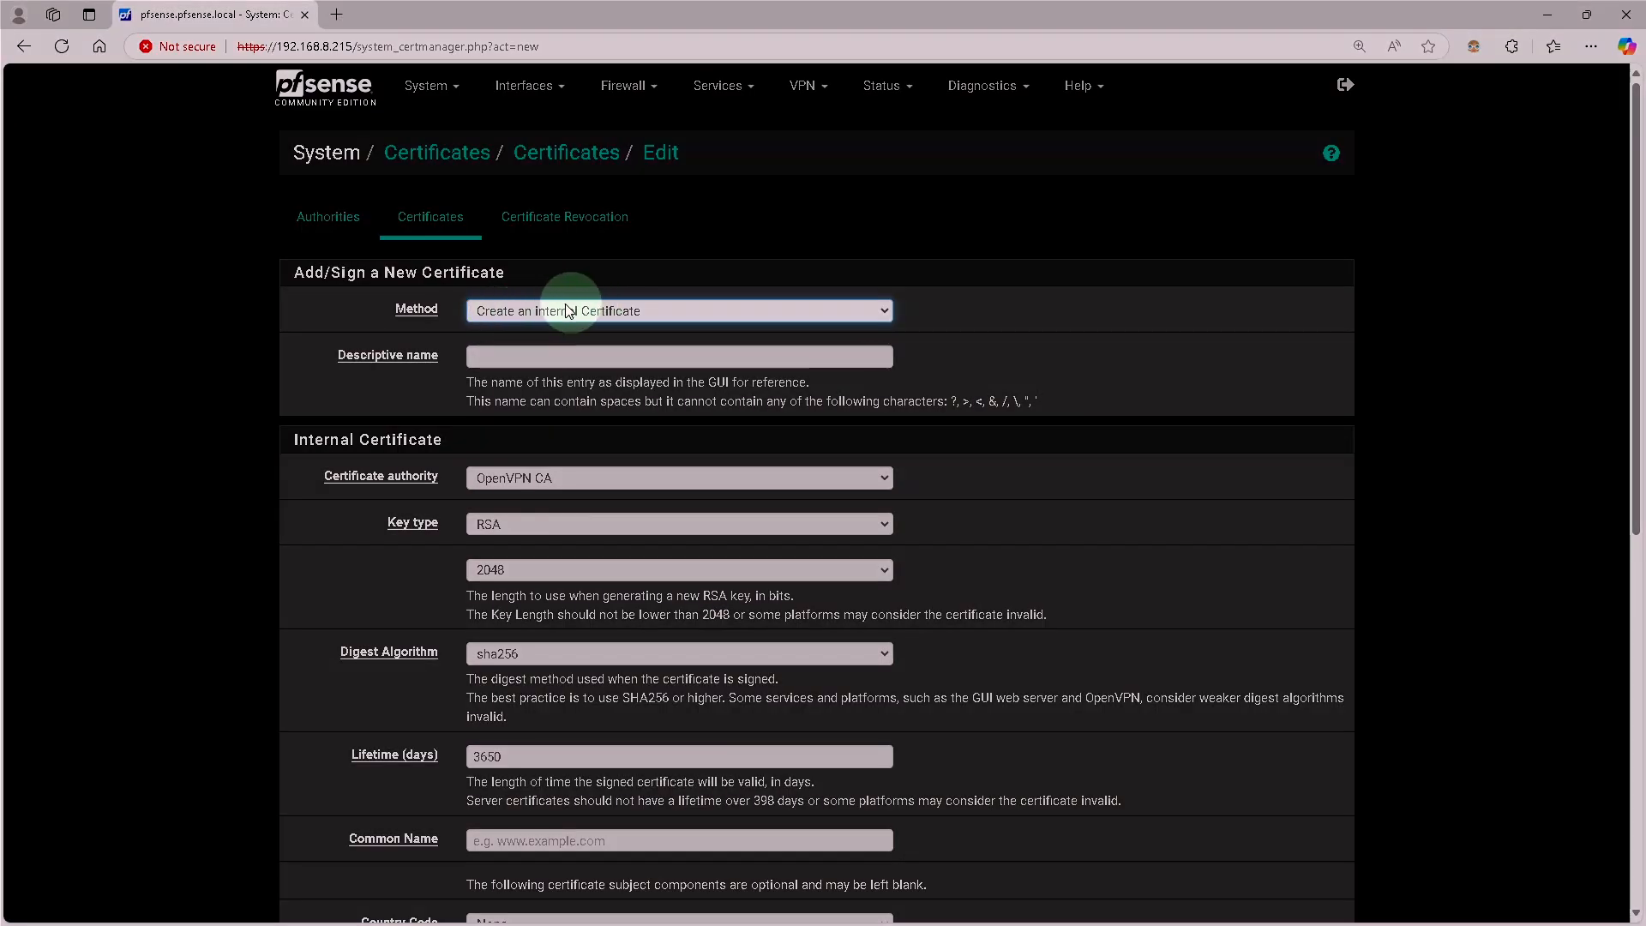
pyautogui.click(533, 355)
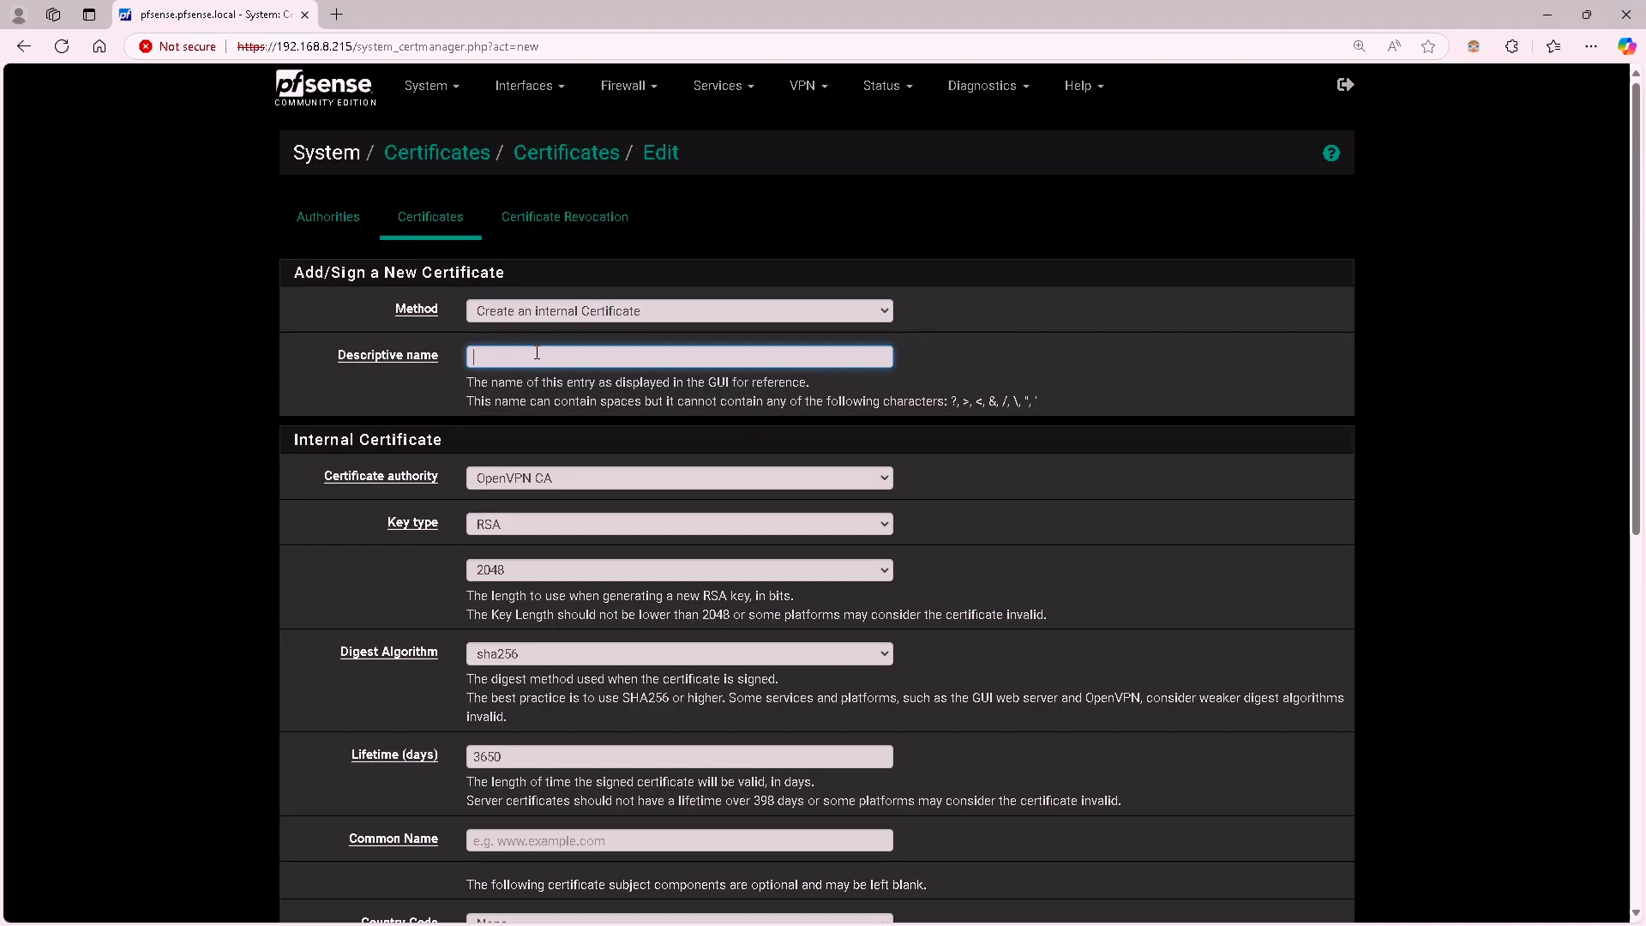
pyautogui.write('openvpn_user1')
pyautogui.click(539, 481)
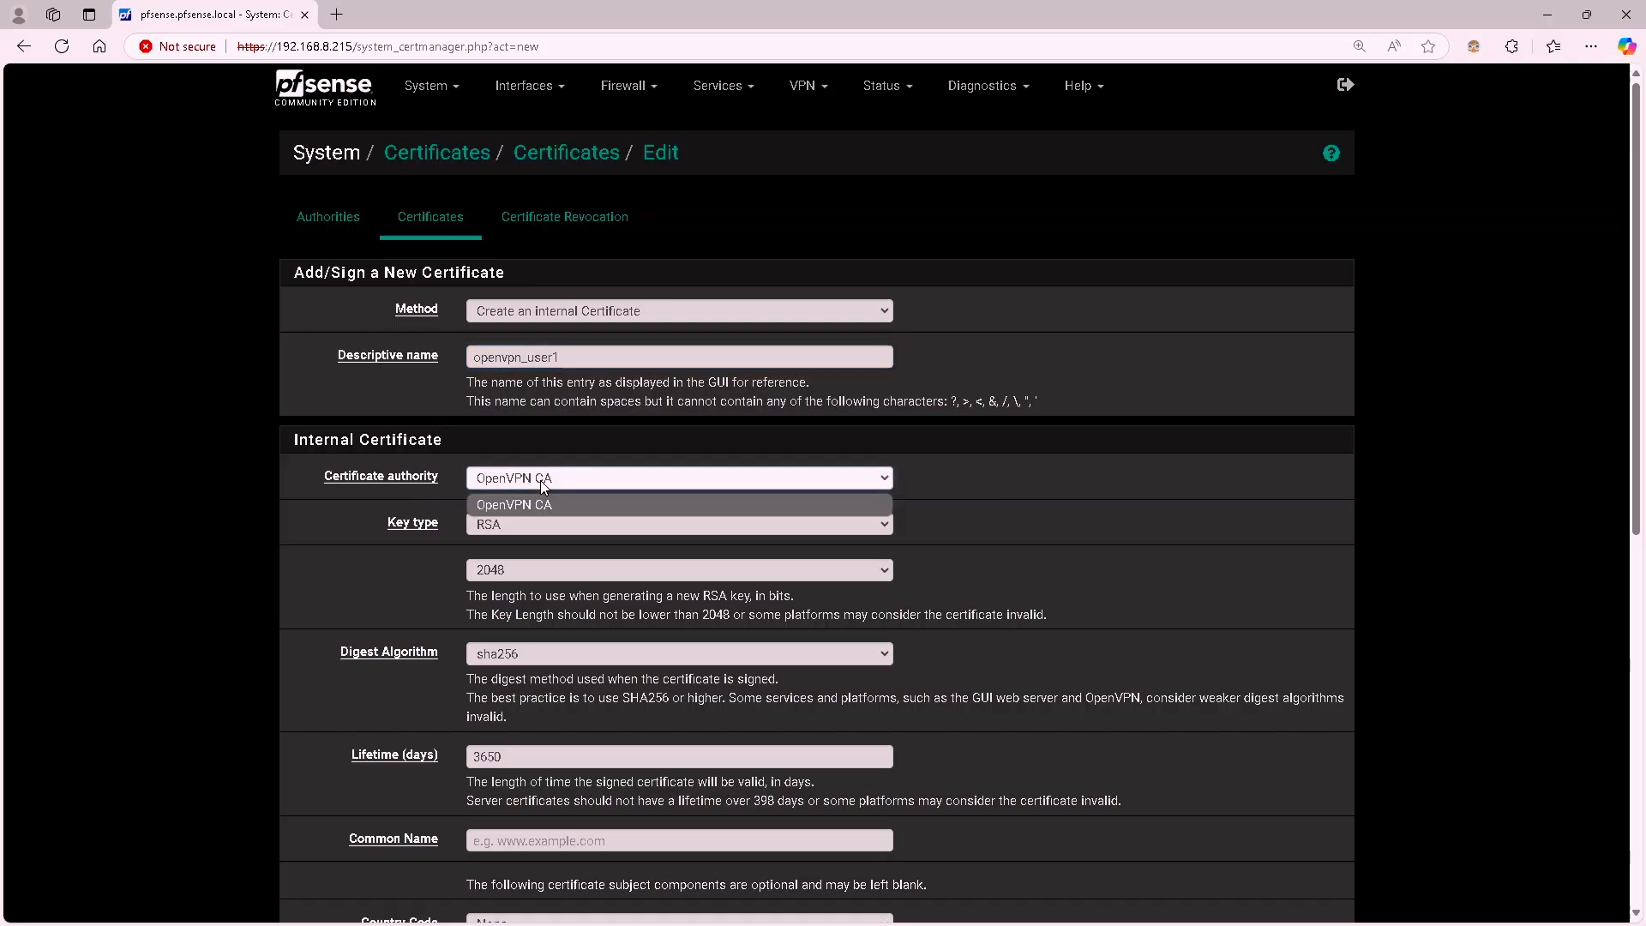
pyautogui.click(541, 505)
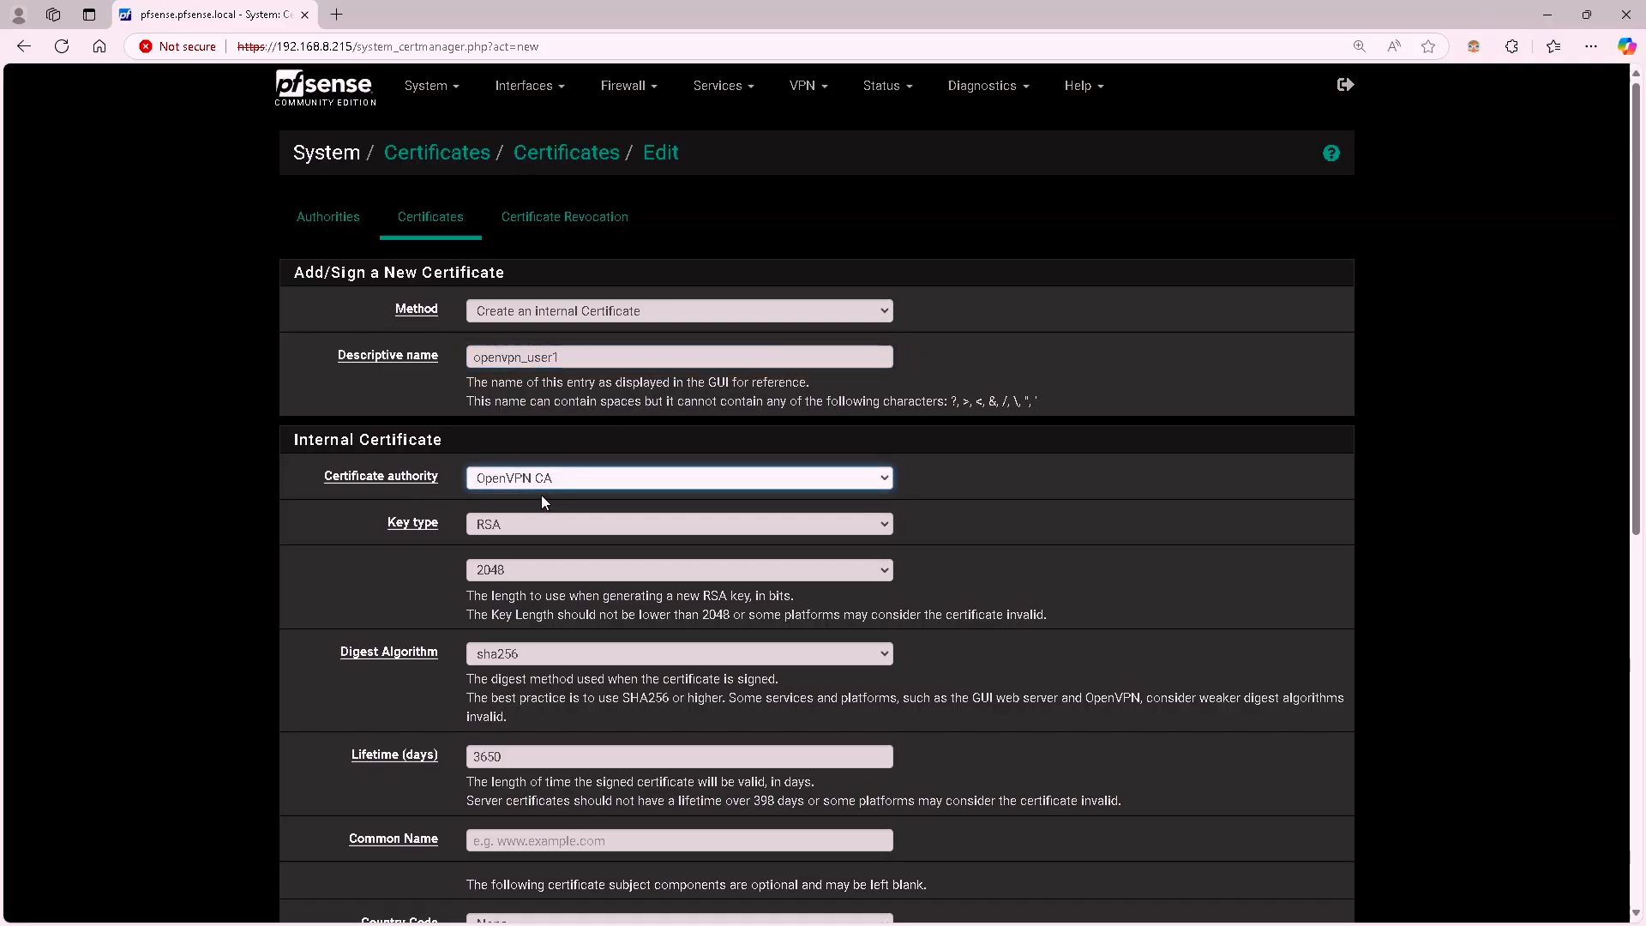
# Step: Give the certificate common name openvpn_user1, keep type User Certificate, and save it
pyautogui.scroll(-1, 542, 506)
pyautogui.scroll(-2, 435, 479)
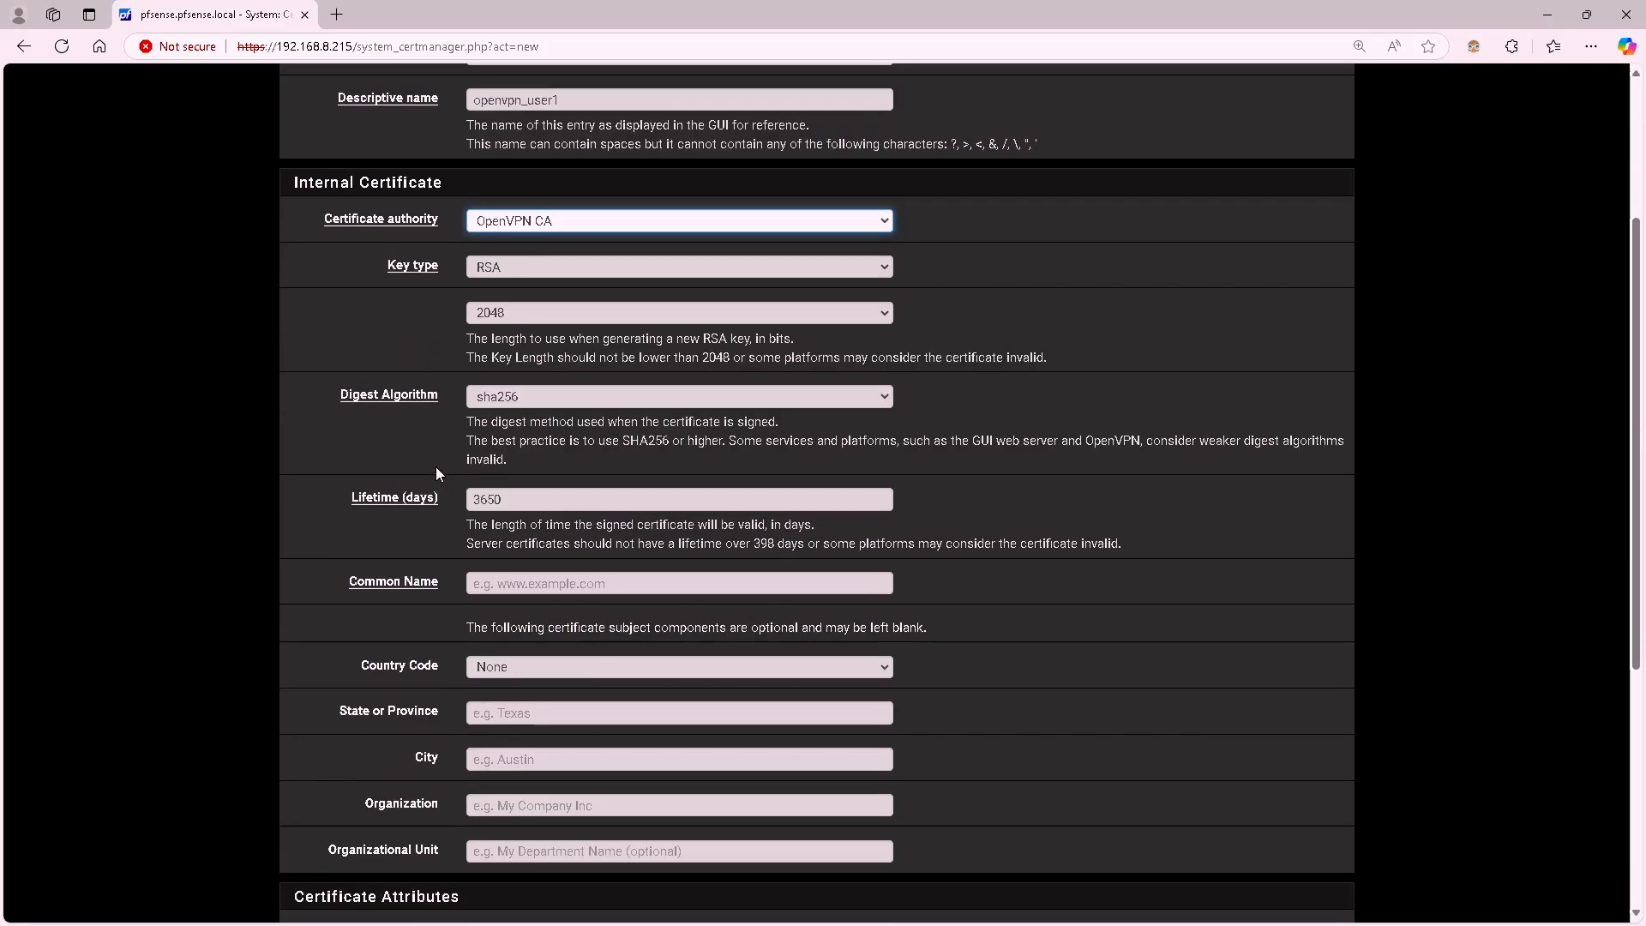
pyautogui.scroll(-1, 436, 473)
pyautogui.click(506, 495)
pyautogui.write('op')
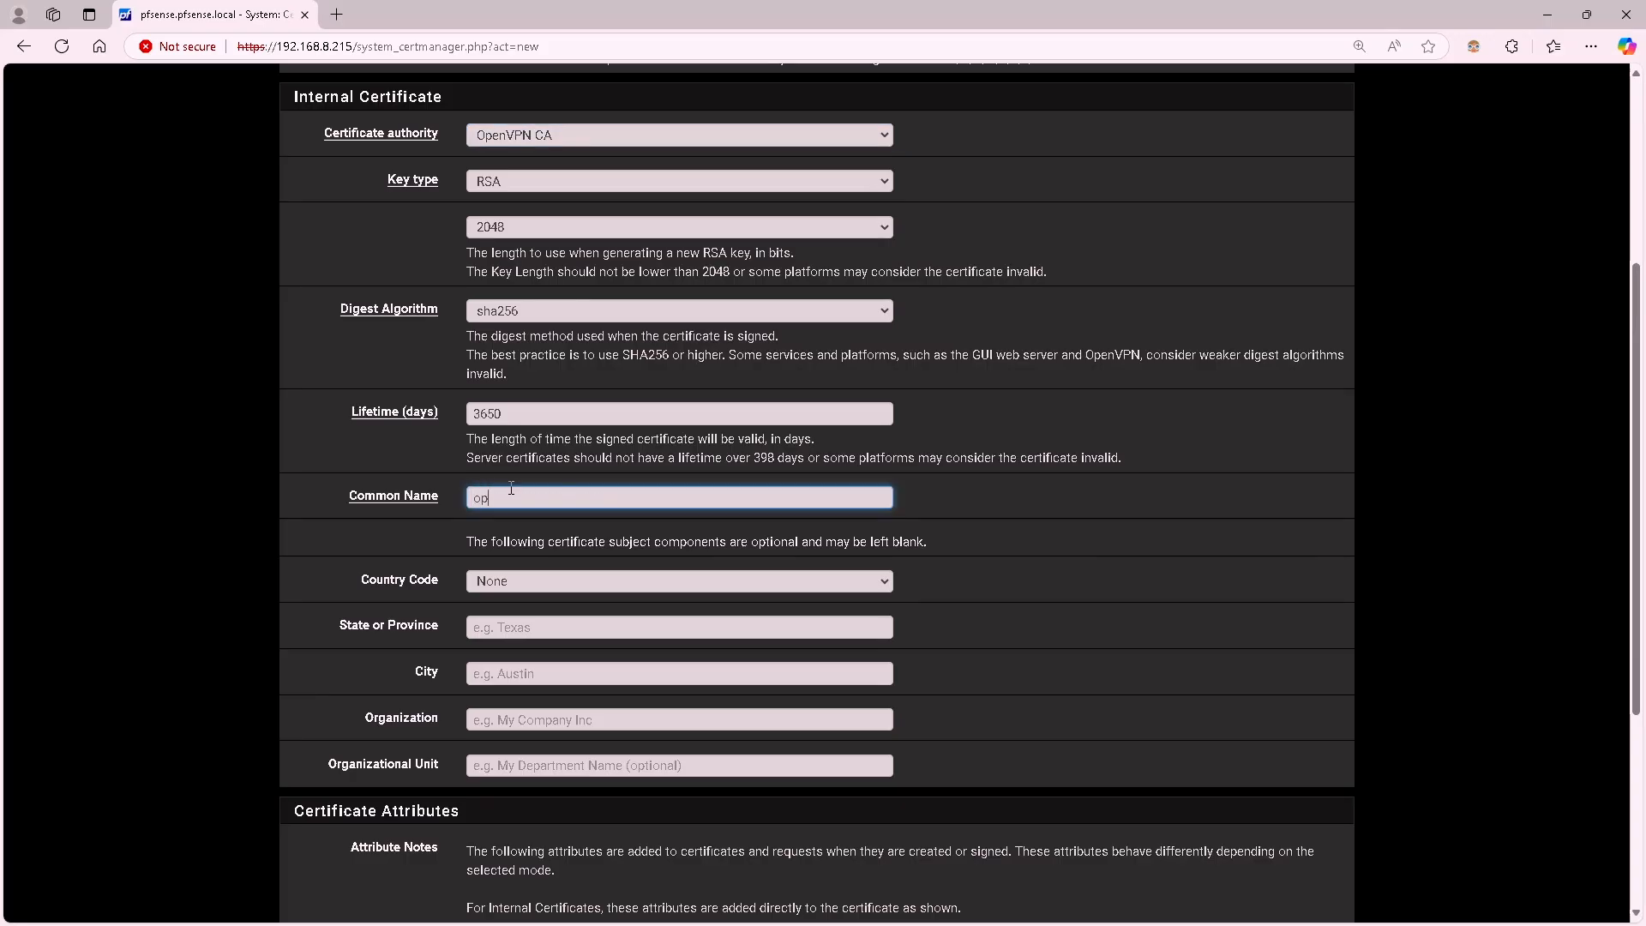
pyautogui.write('envpn_user1')
pyautogui.scroll(-3, 530, 509)
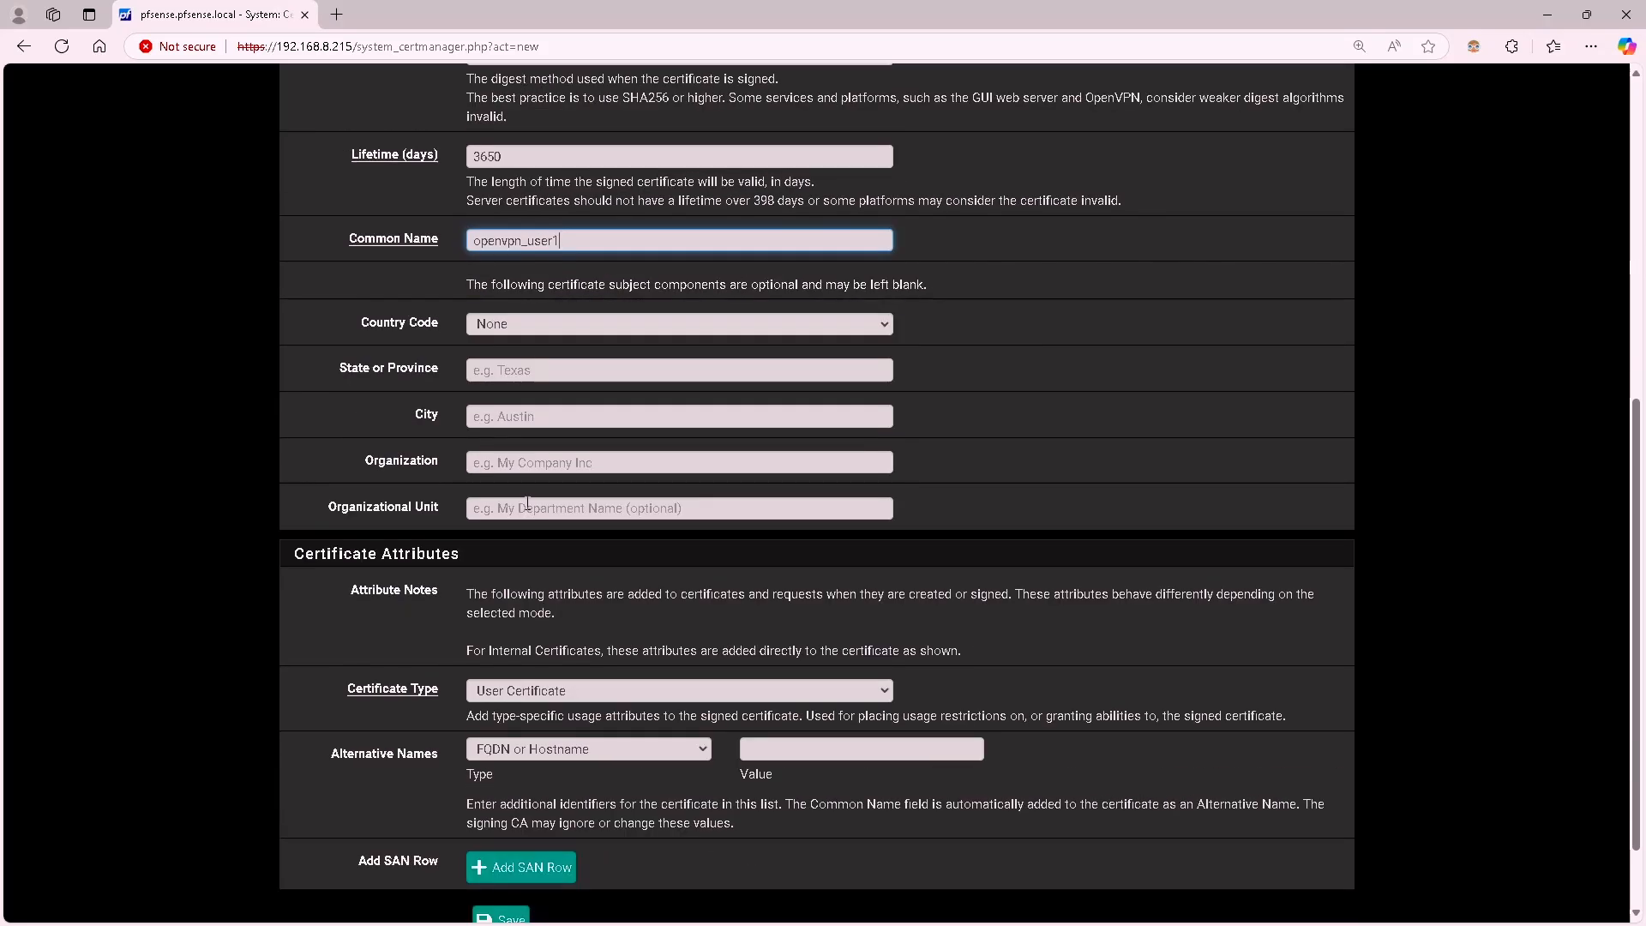
pyautogui.scroll(-1, 527, 503)
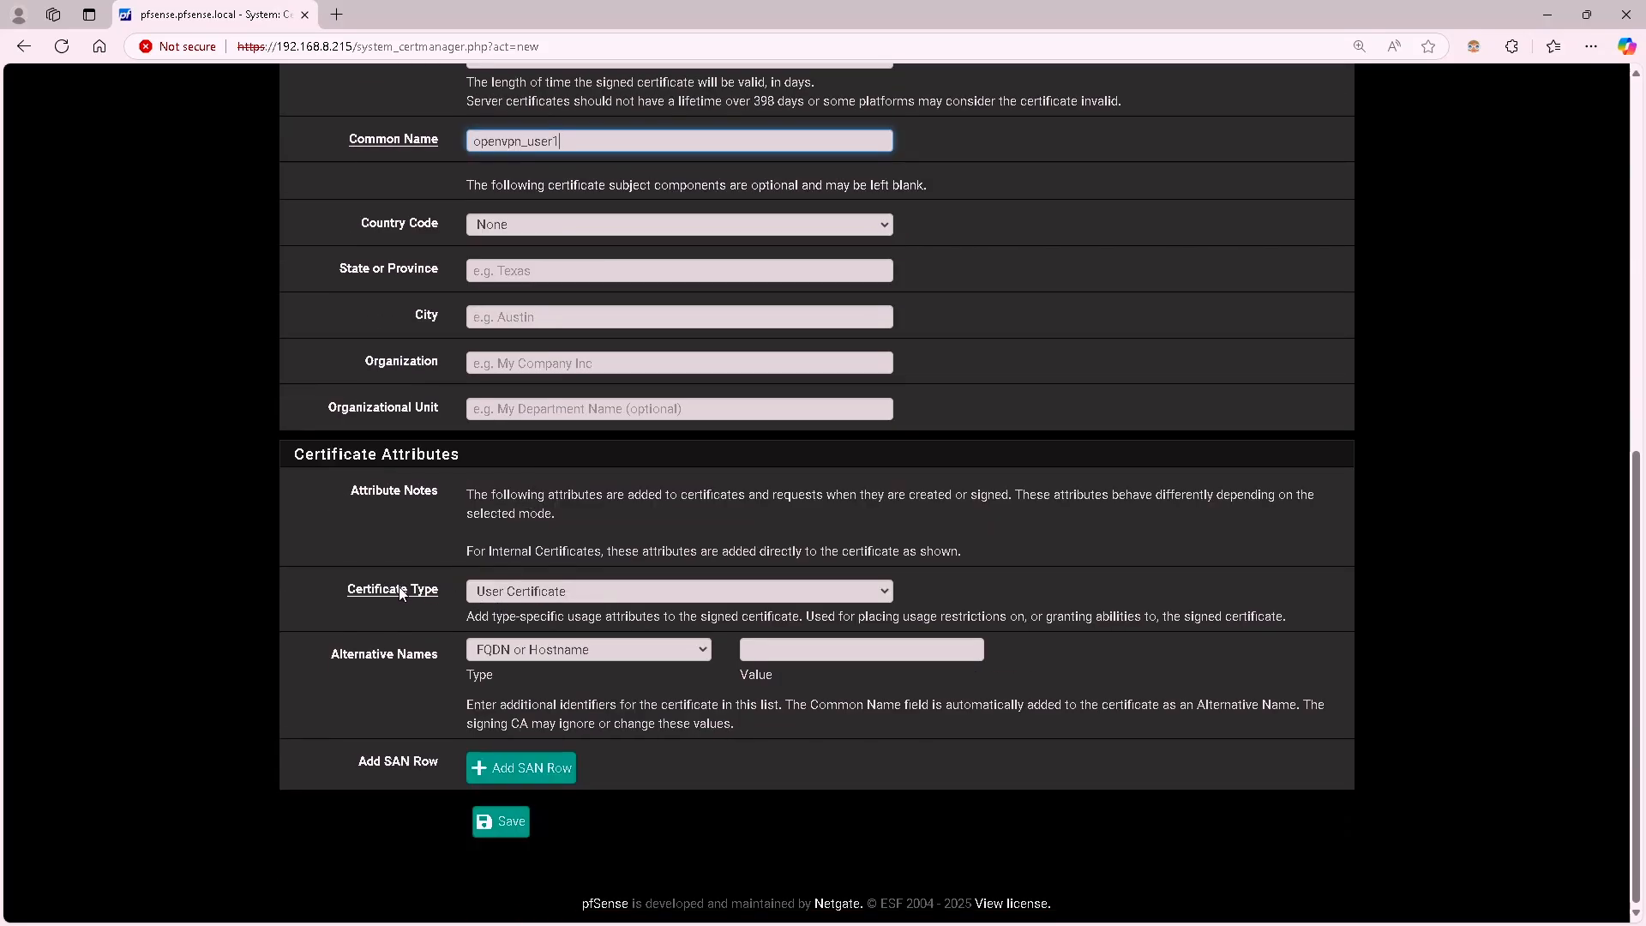
pyautogui.click(355, 600)
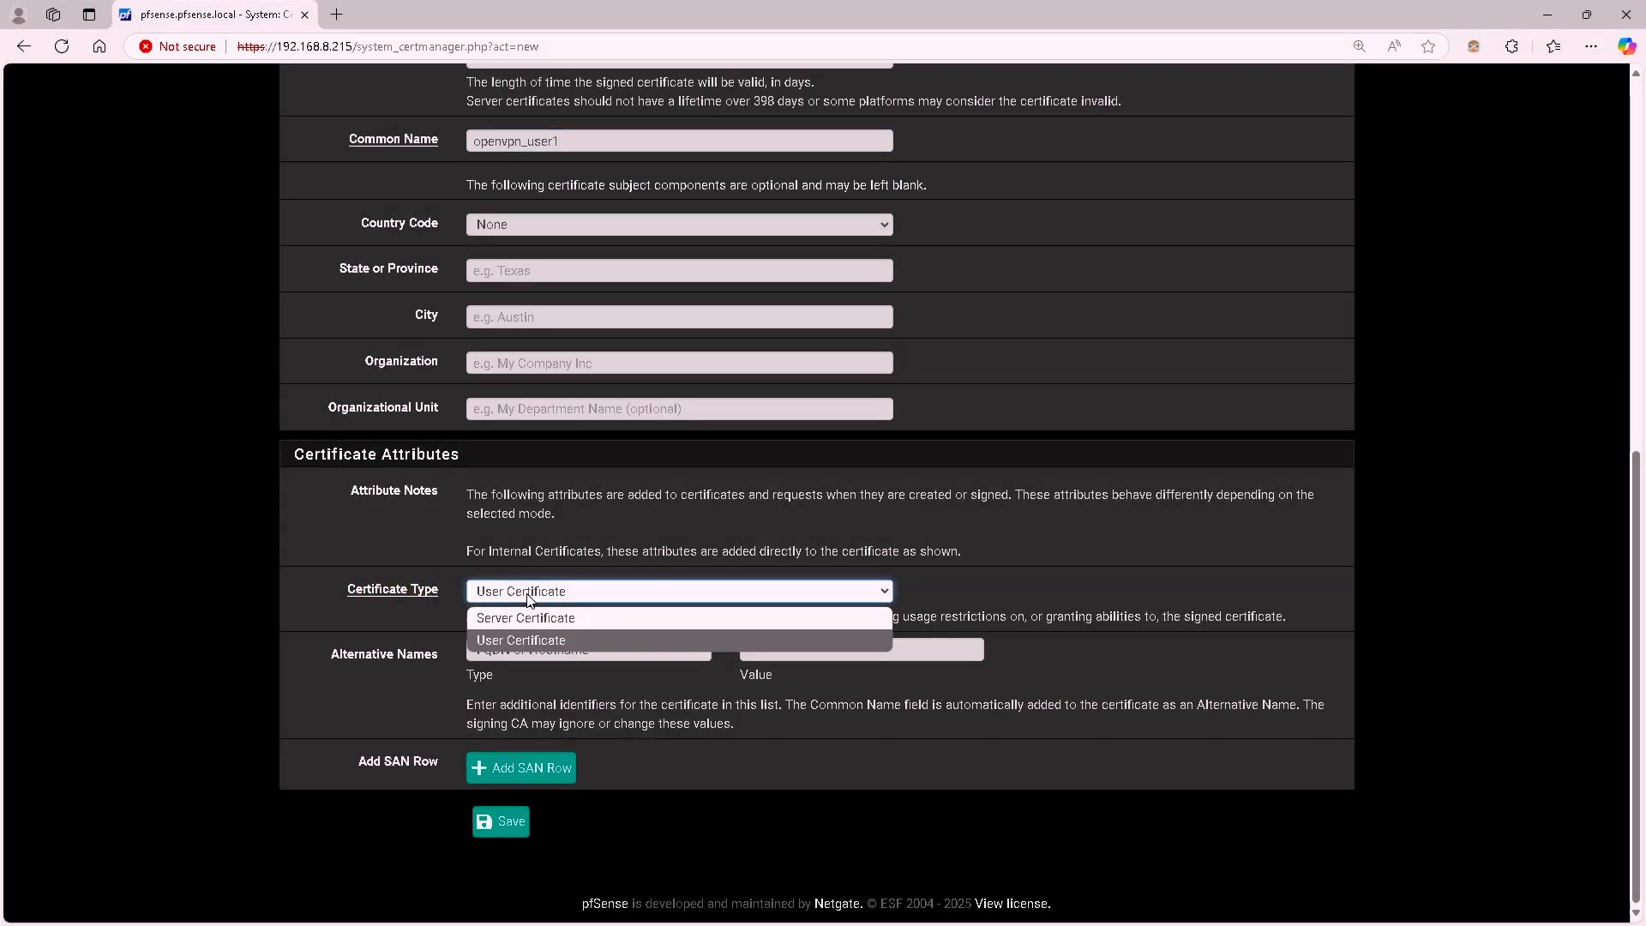
pyautogui.click(511, 641)
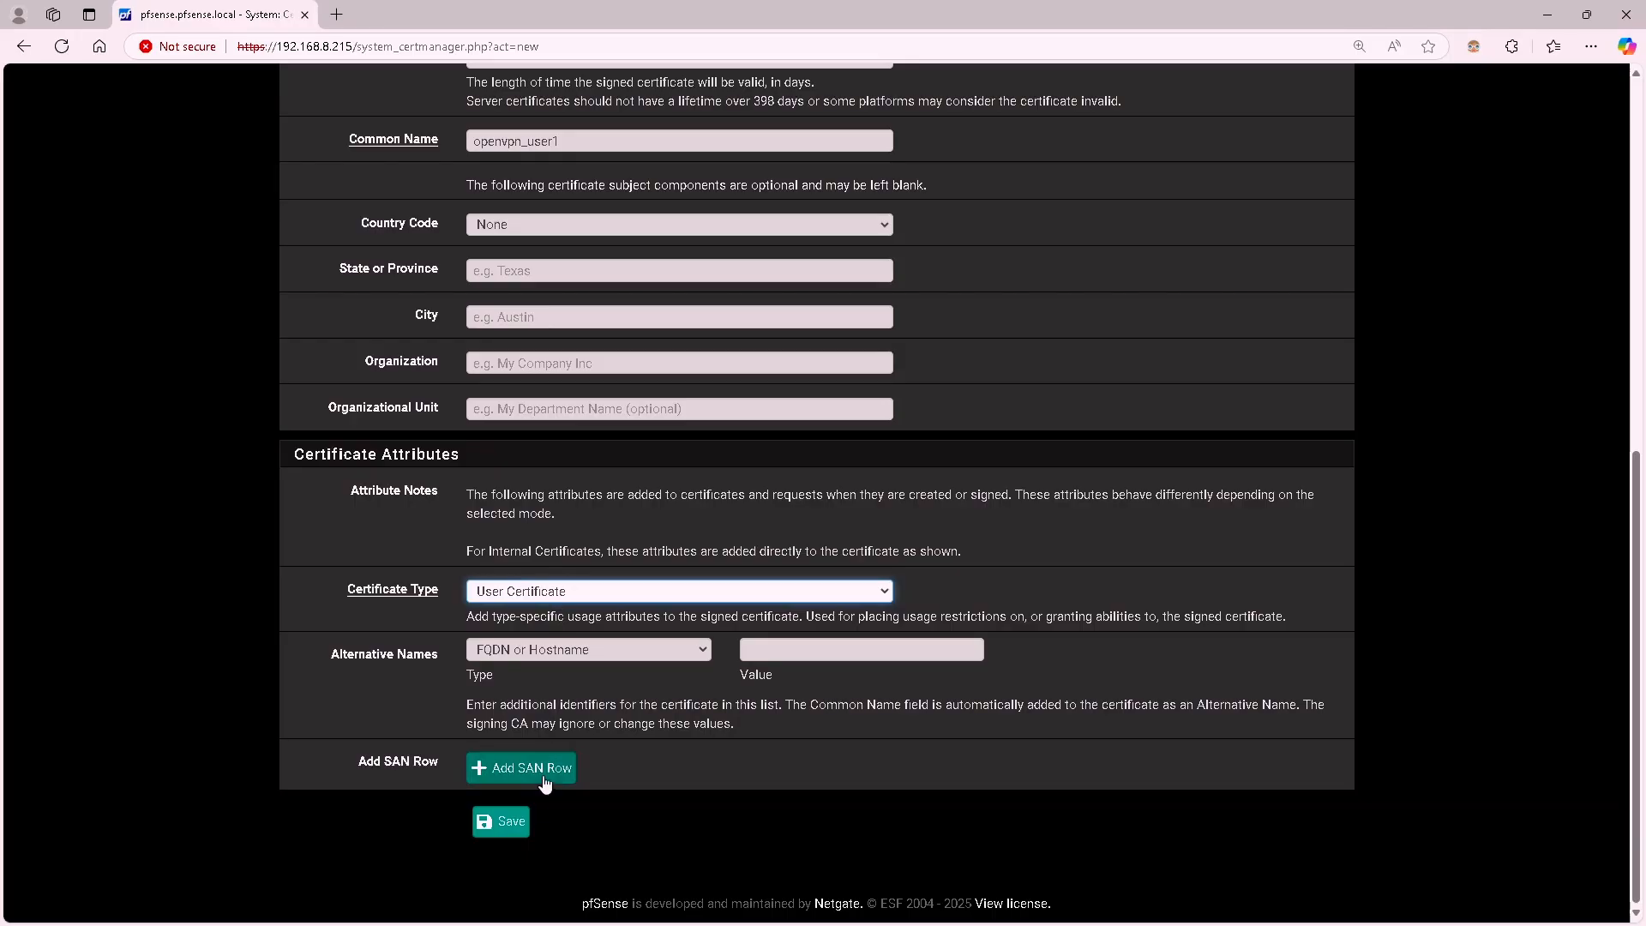
pyautogui.click(501, 822)
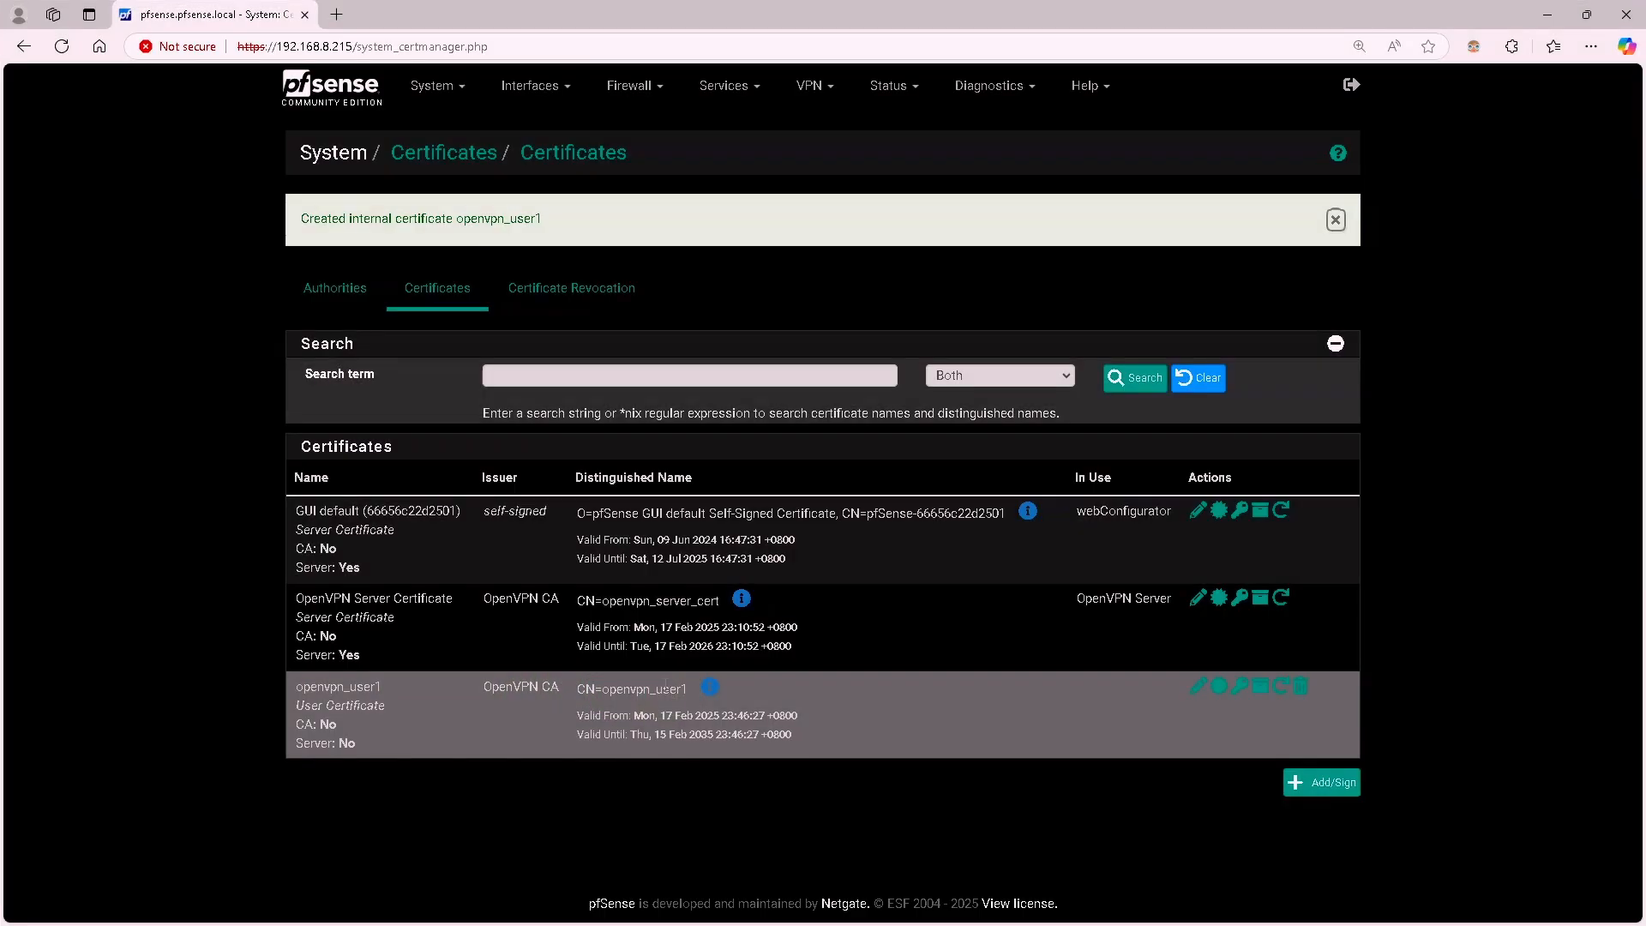
# Step: Download openvpn_user1's Inline Configurations 'Most Clients' profile from the Client Export page
pyautogui.click(814, 88)
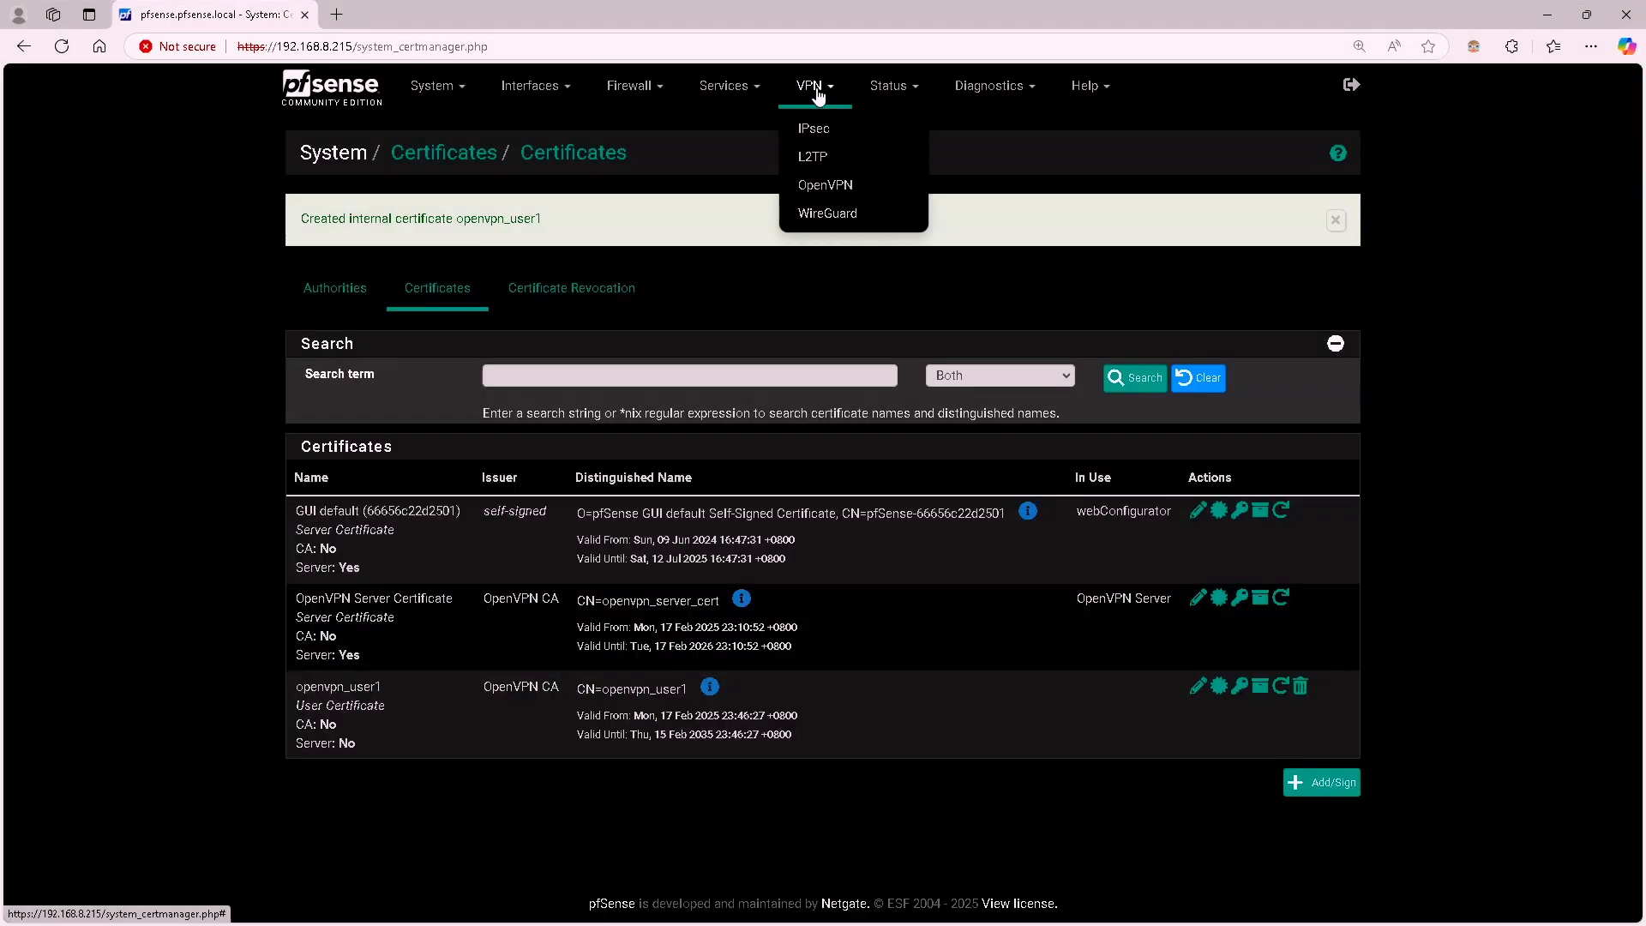
pyautogui.click(827, 184)
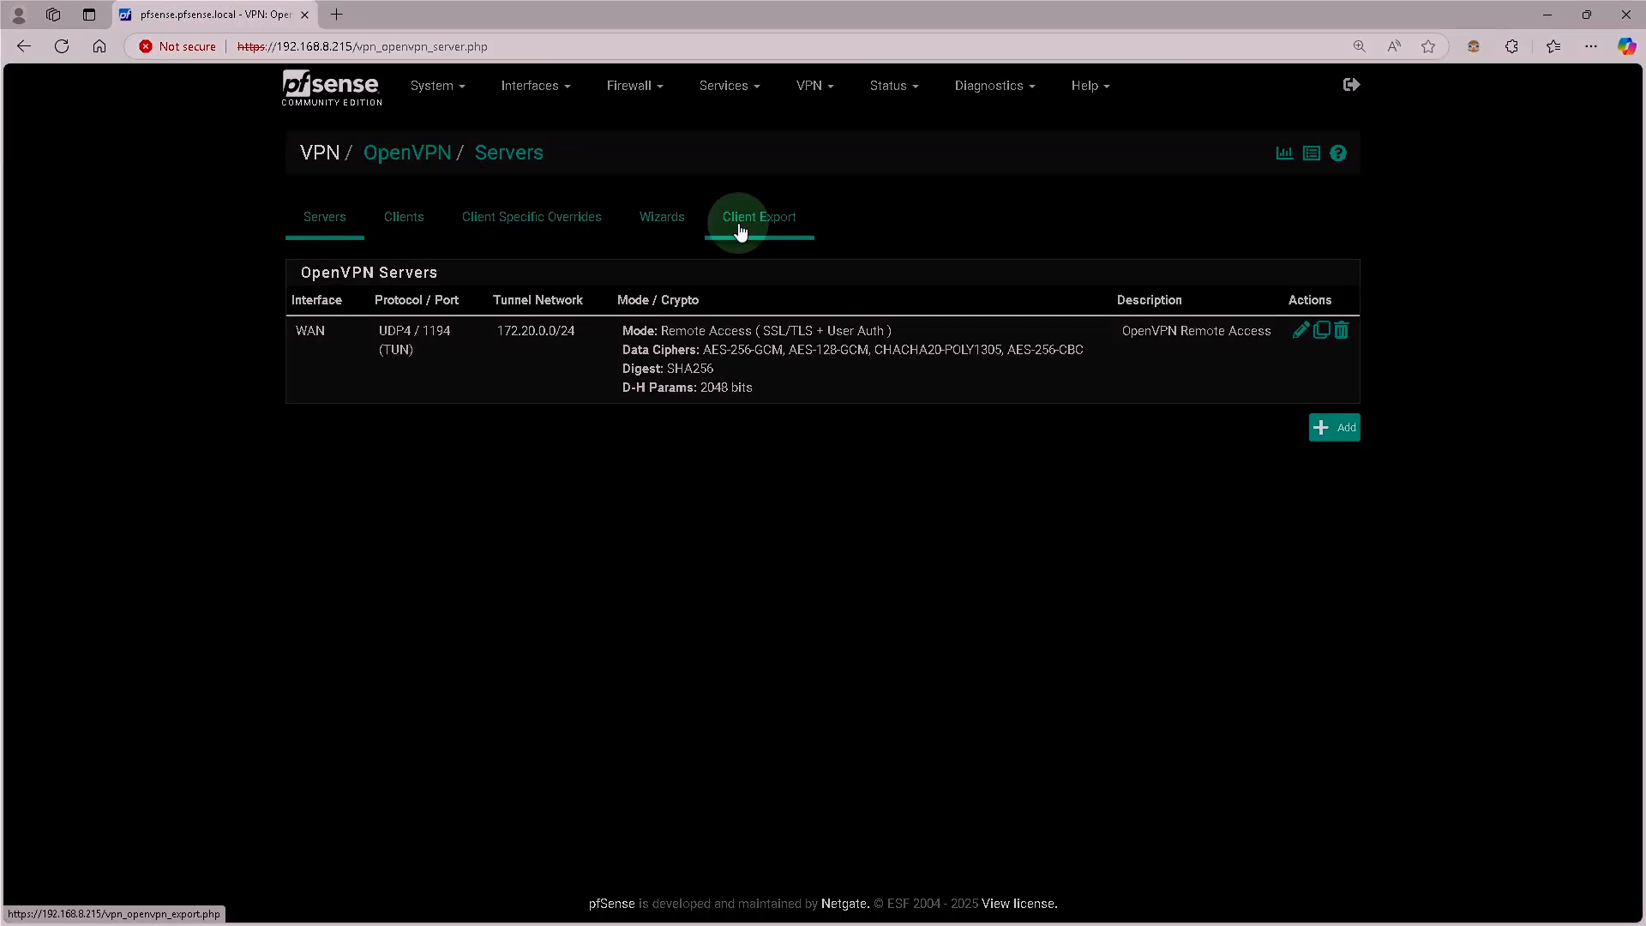
pyautogui.click(740, 224)
pyautogui.scroll(-3, 934, 352)
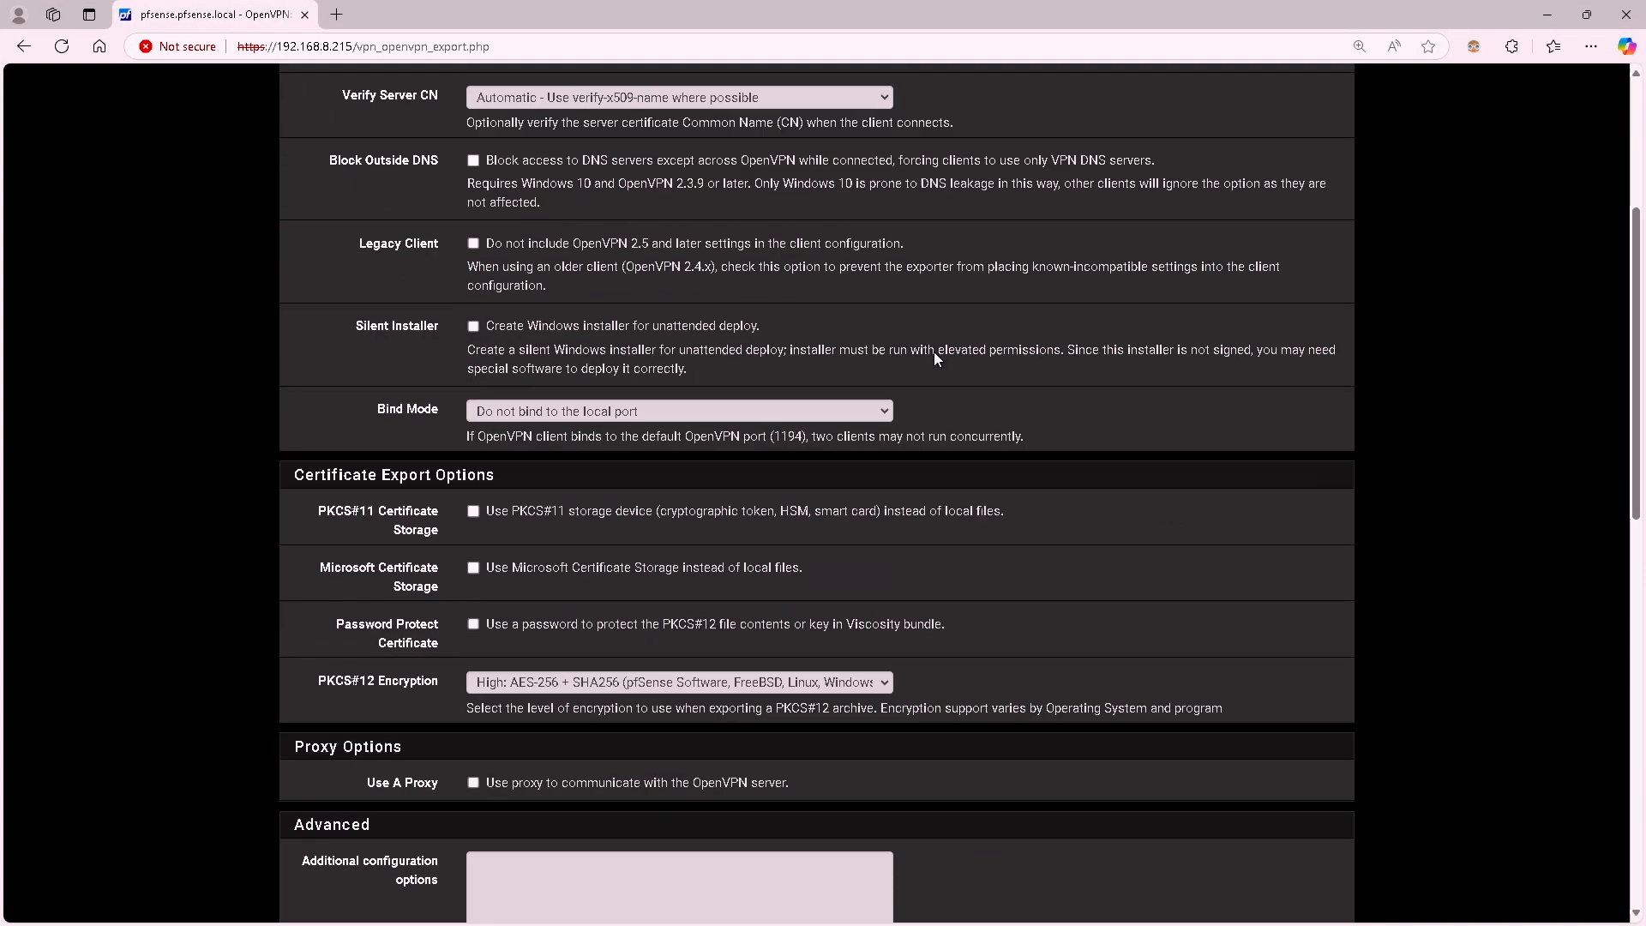
pyautogui.scroll(-8, 933, 358)
pyautogui.scroll(-1, 669, 459)
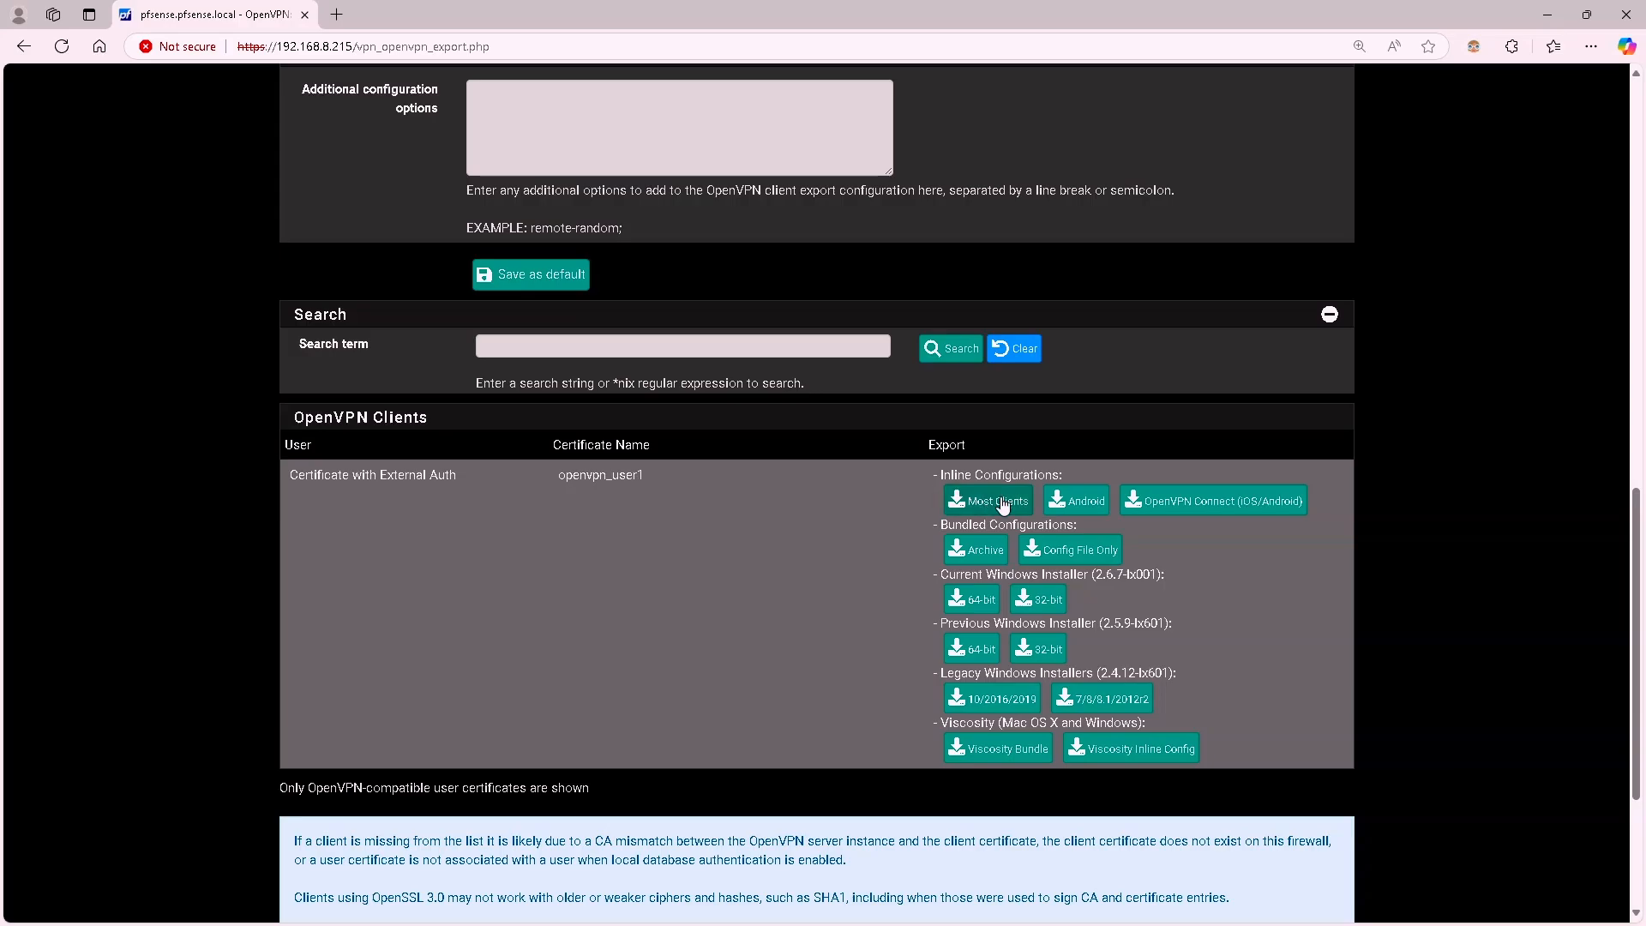
pyautogui.click(1001, 505)
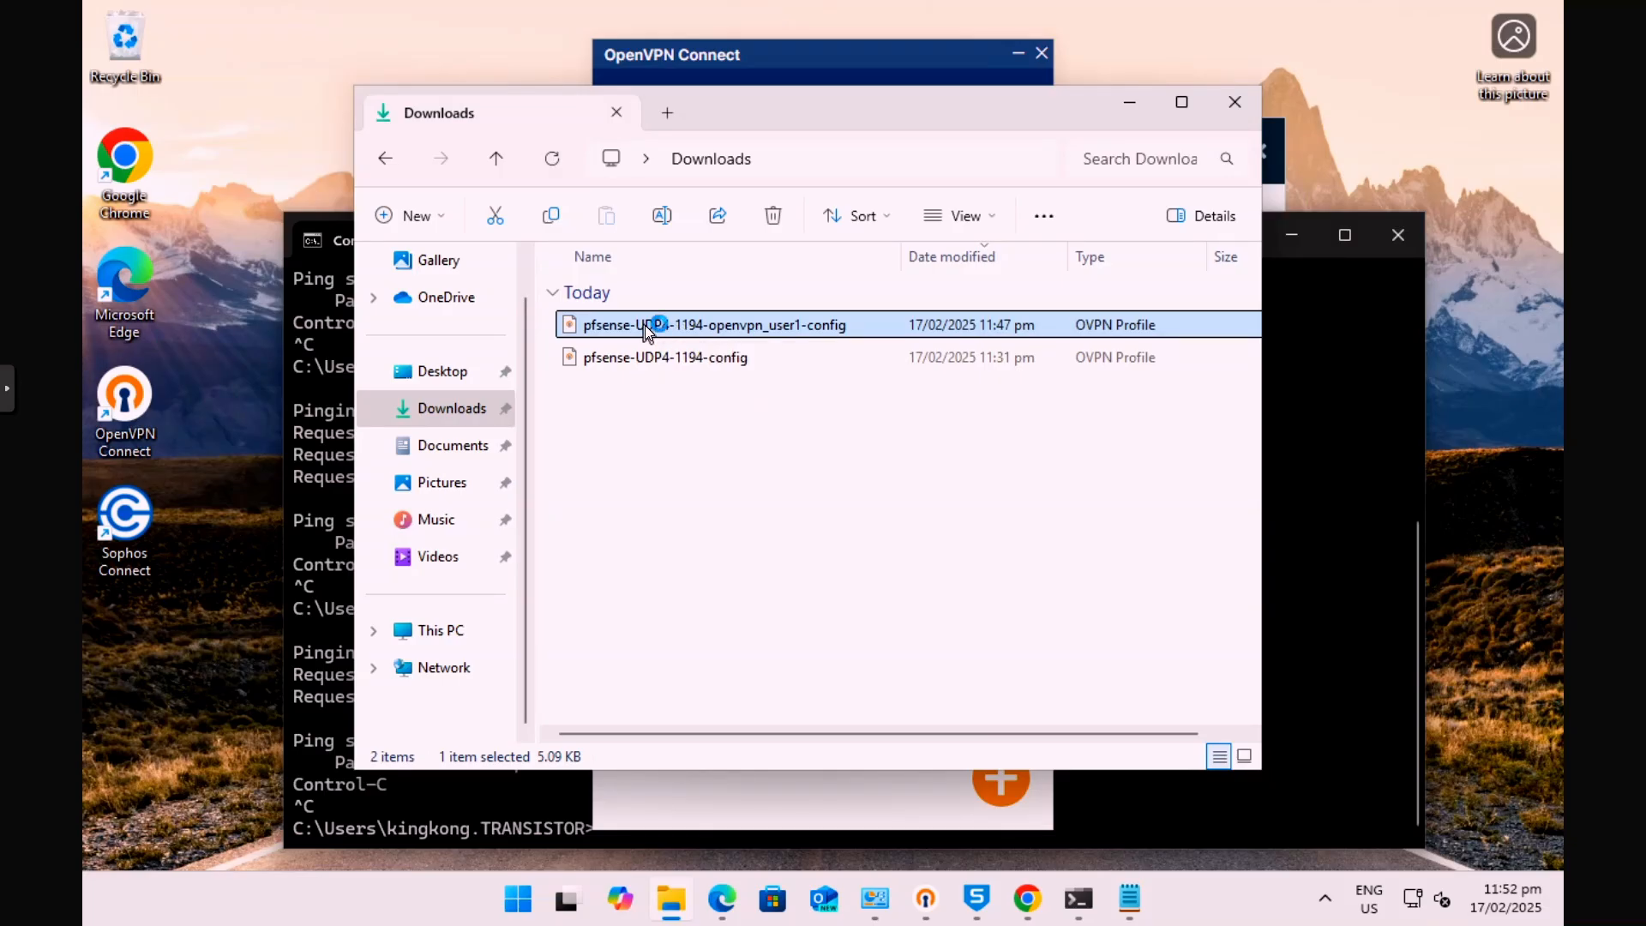
# Step: Import the downloaded .ovpn profile into OpenVPN Connect with username openvpn_user1
pyautogui.doubleClick(644, 326)
pyautogui.click(790, 513)
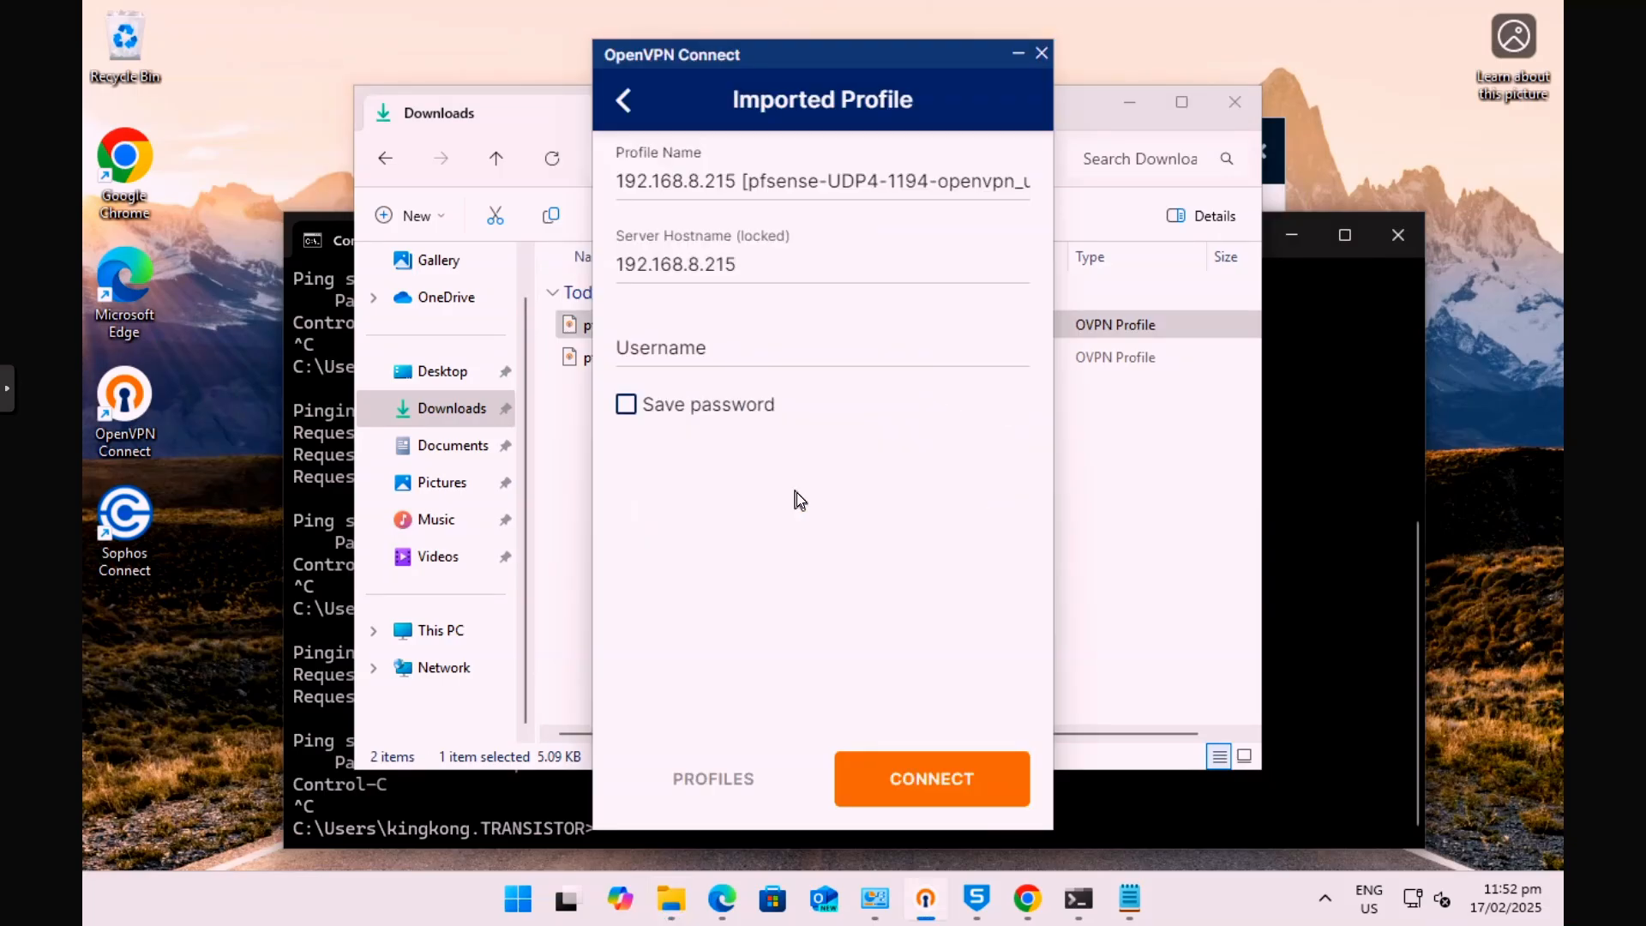
pyautogui.click(675, 348)
pyautogui.write('openv')
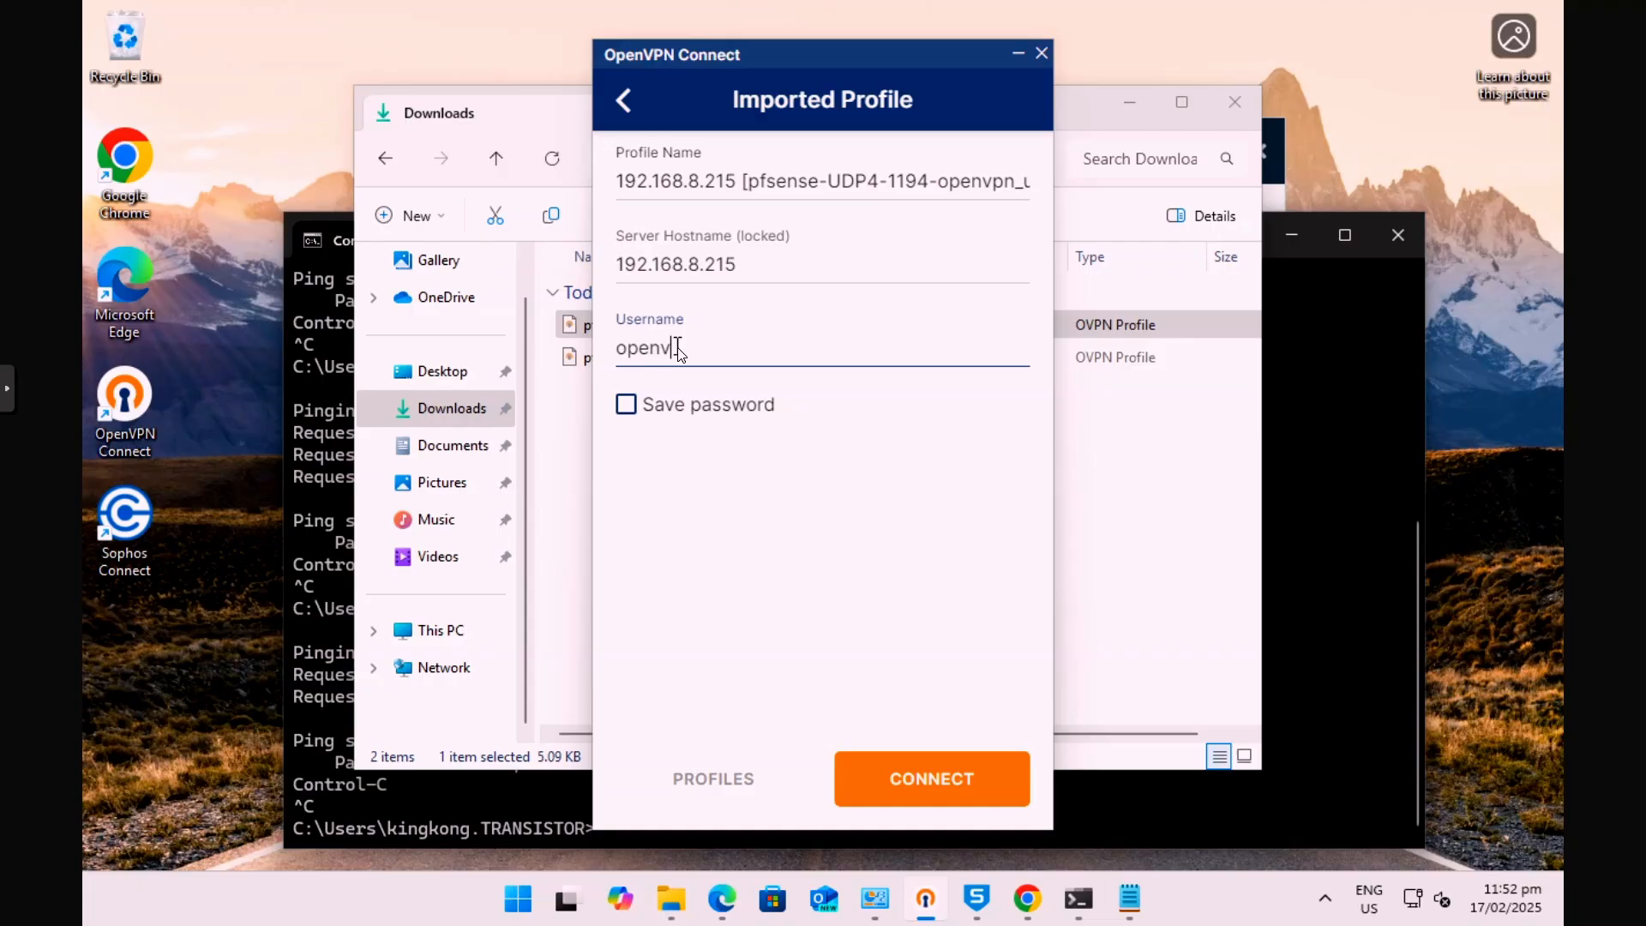
pyautogui.write('pn_user1')
# Step: Connect with the user's password, getting a tunnel to 192.168.8.215 UDP 1194 with IP 172.20.0.2
pyautogui.click(941, 785)
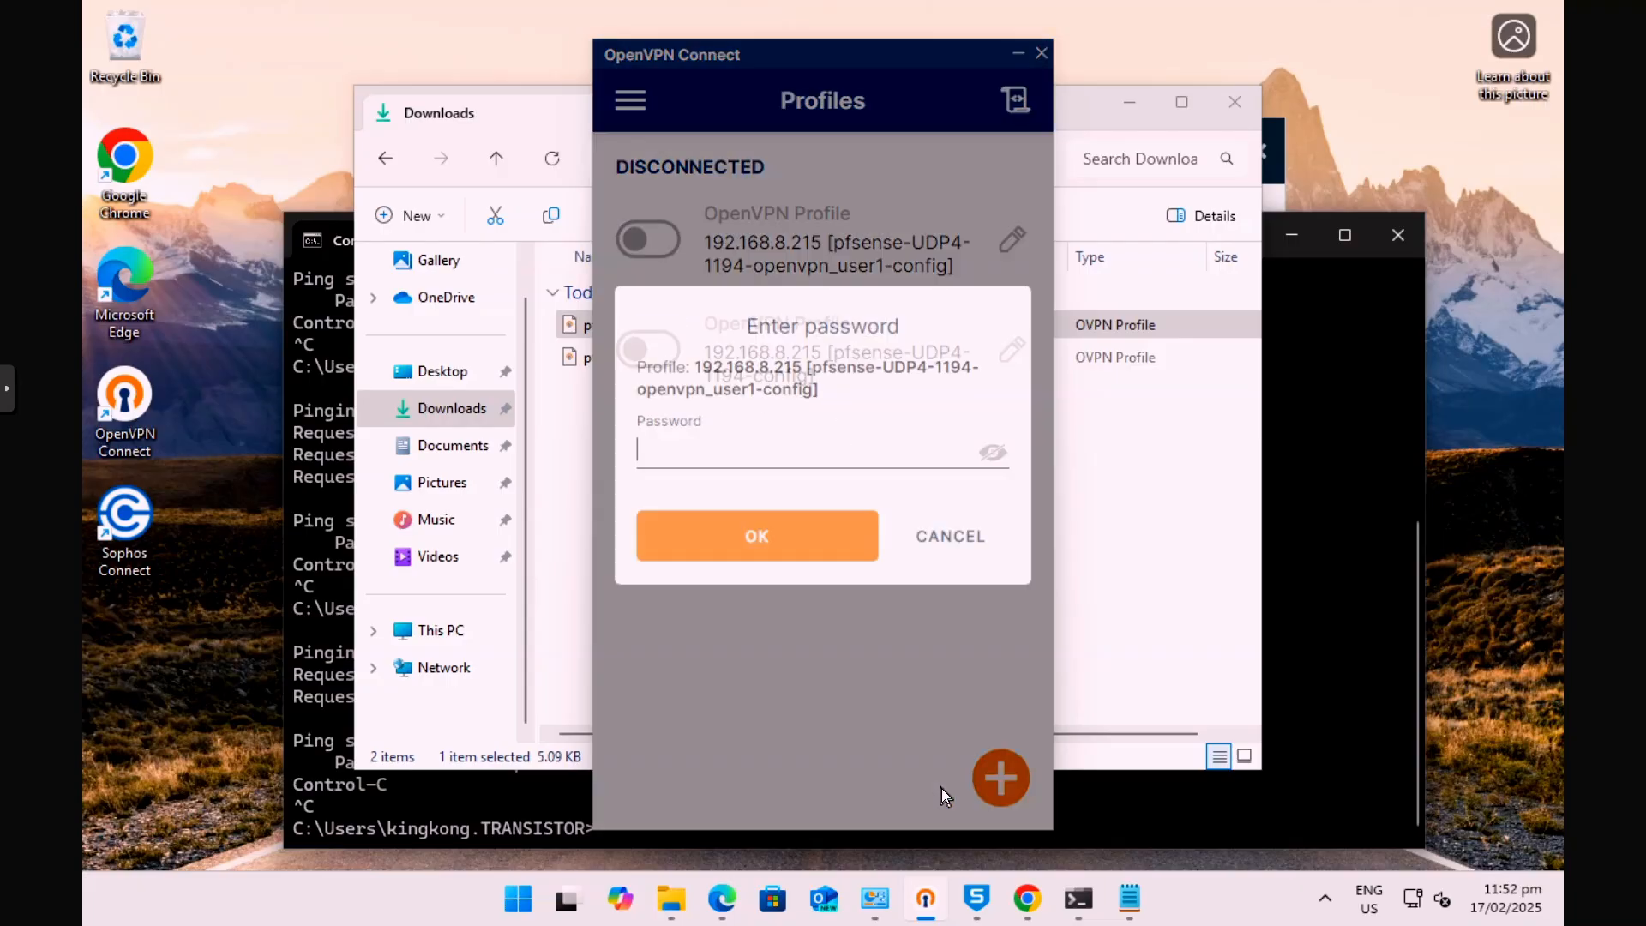
pyautogui.write('p•••••••')
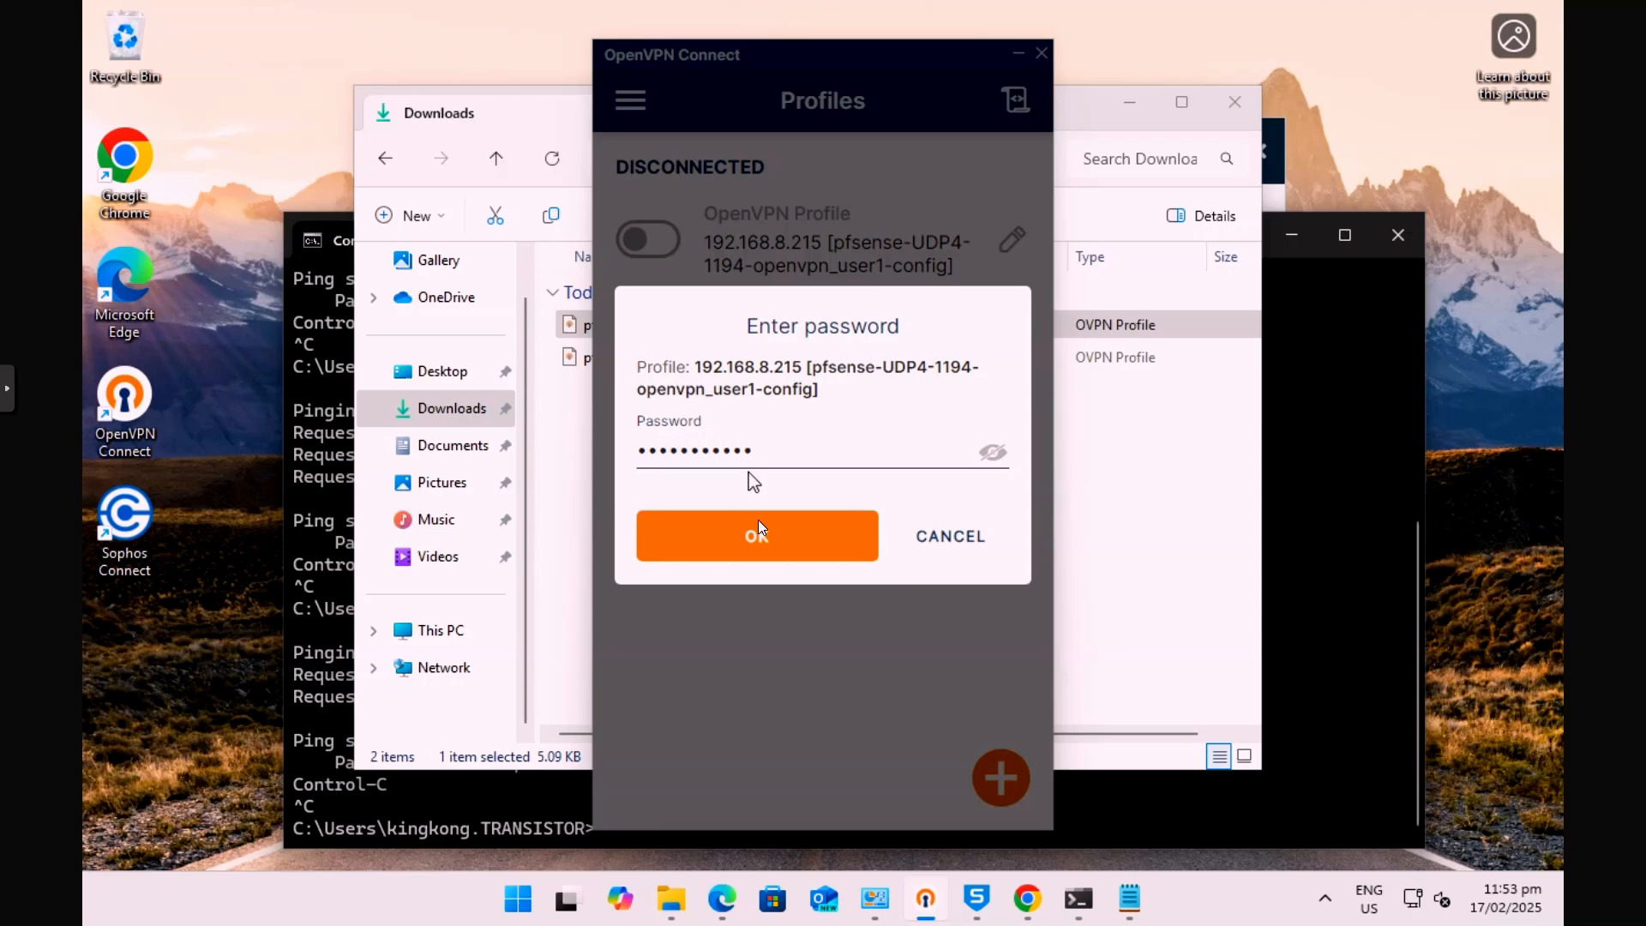
pyautogui.click(781, 545)
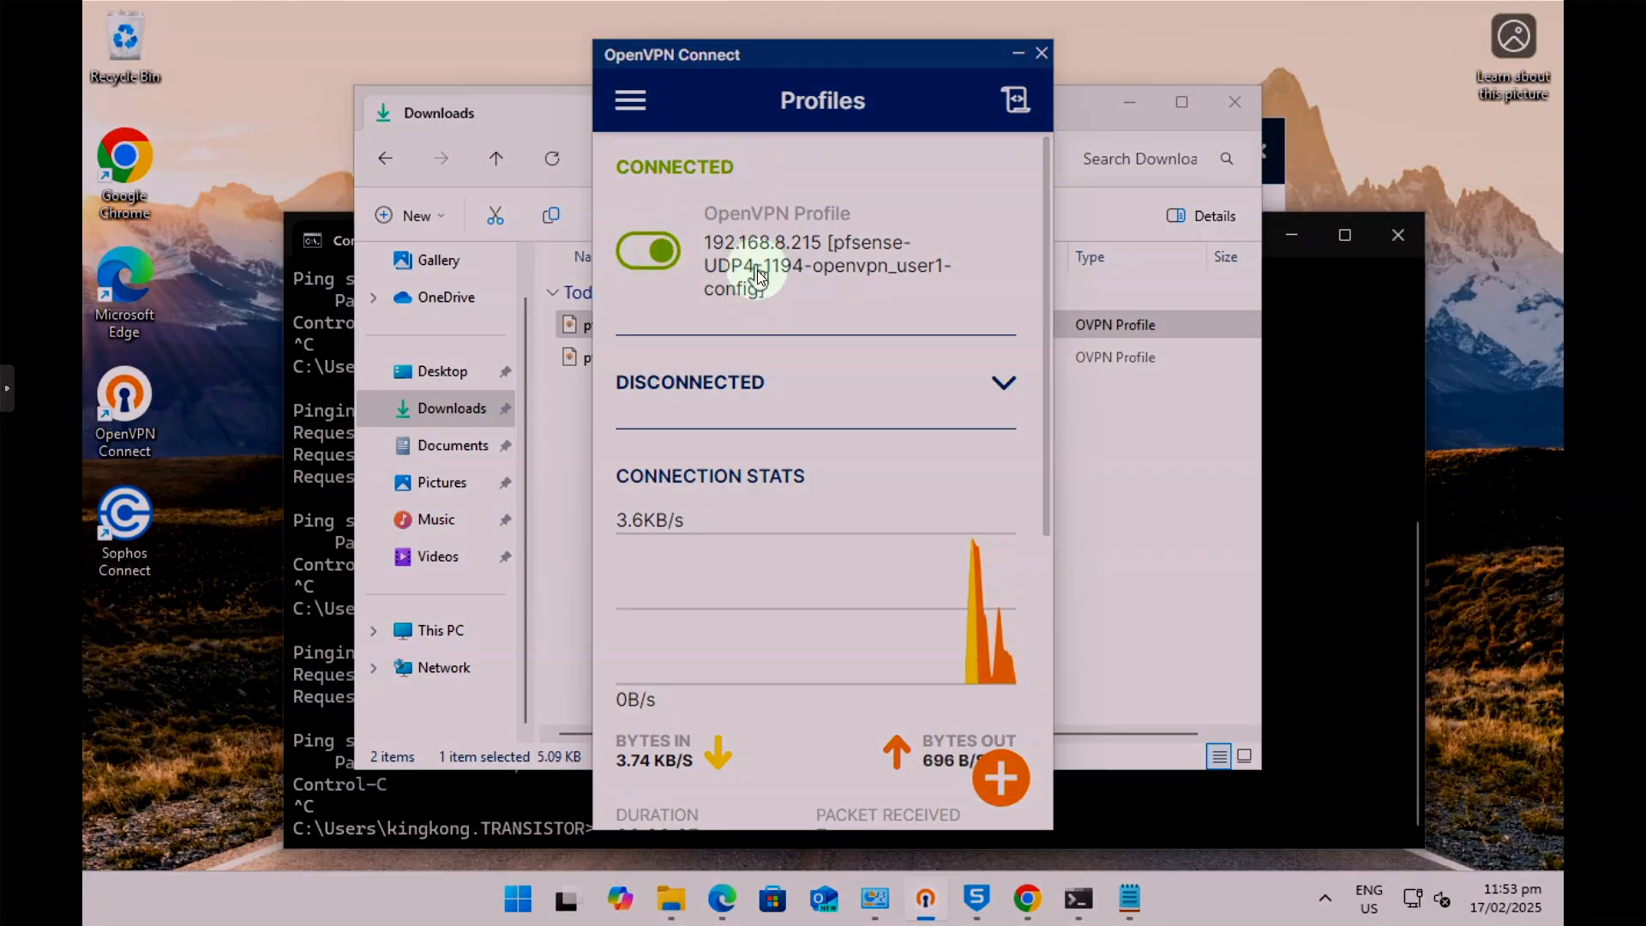
pyautogui.scroll(-4, 773, 333)
pyautogui.scroll(-2, 771, 332)
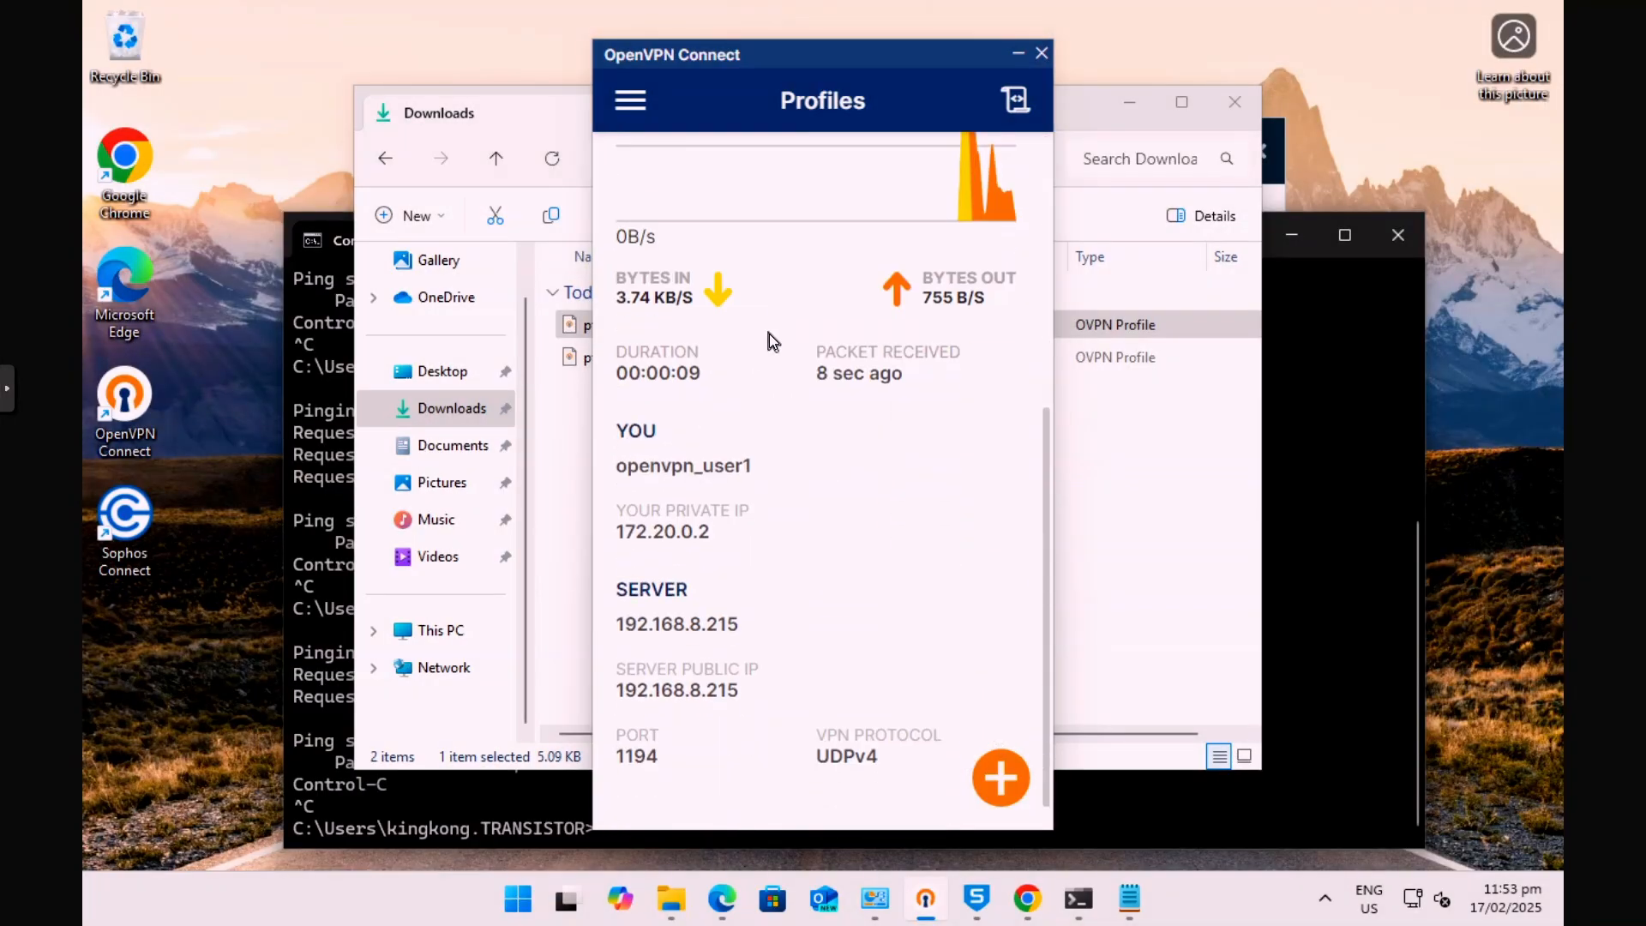
pyautogui.press('ctrl')
pyautogui.press('ctrl')
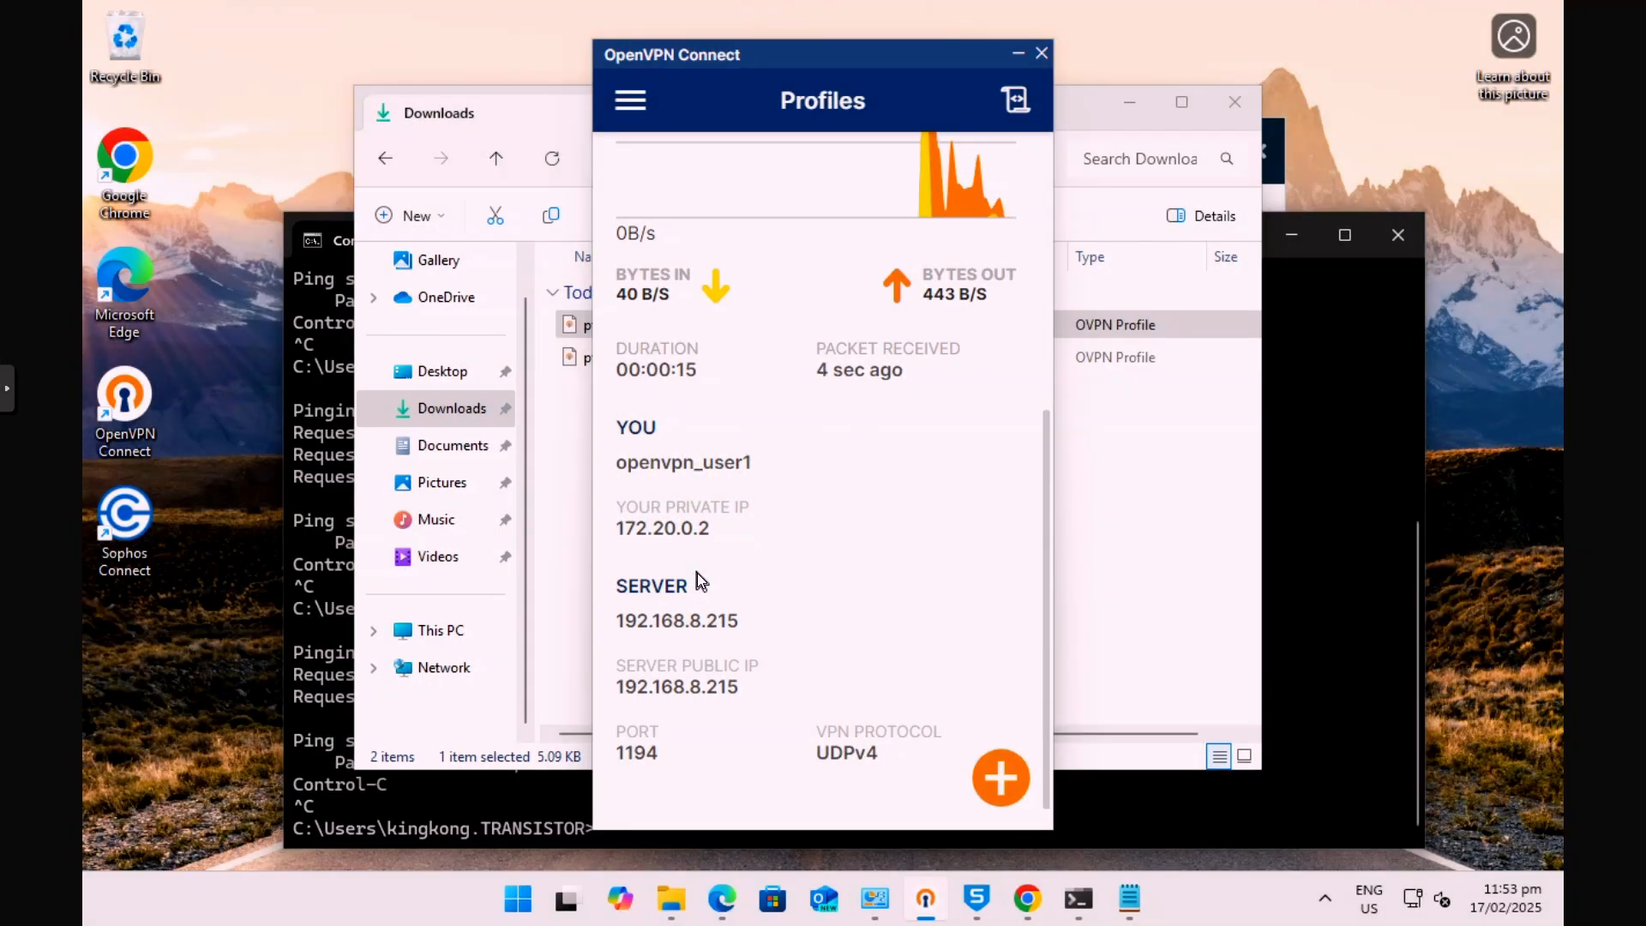
pyautogui.scroll(-1, 697, 573)
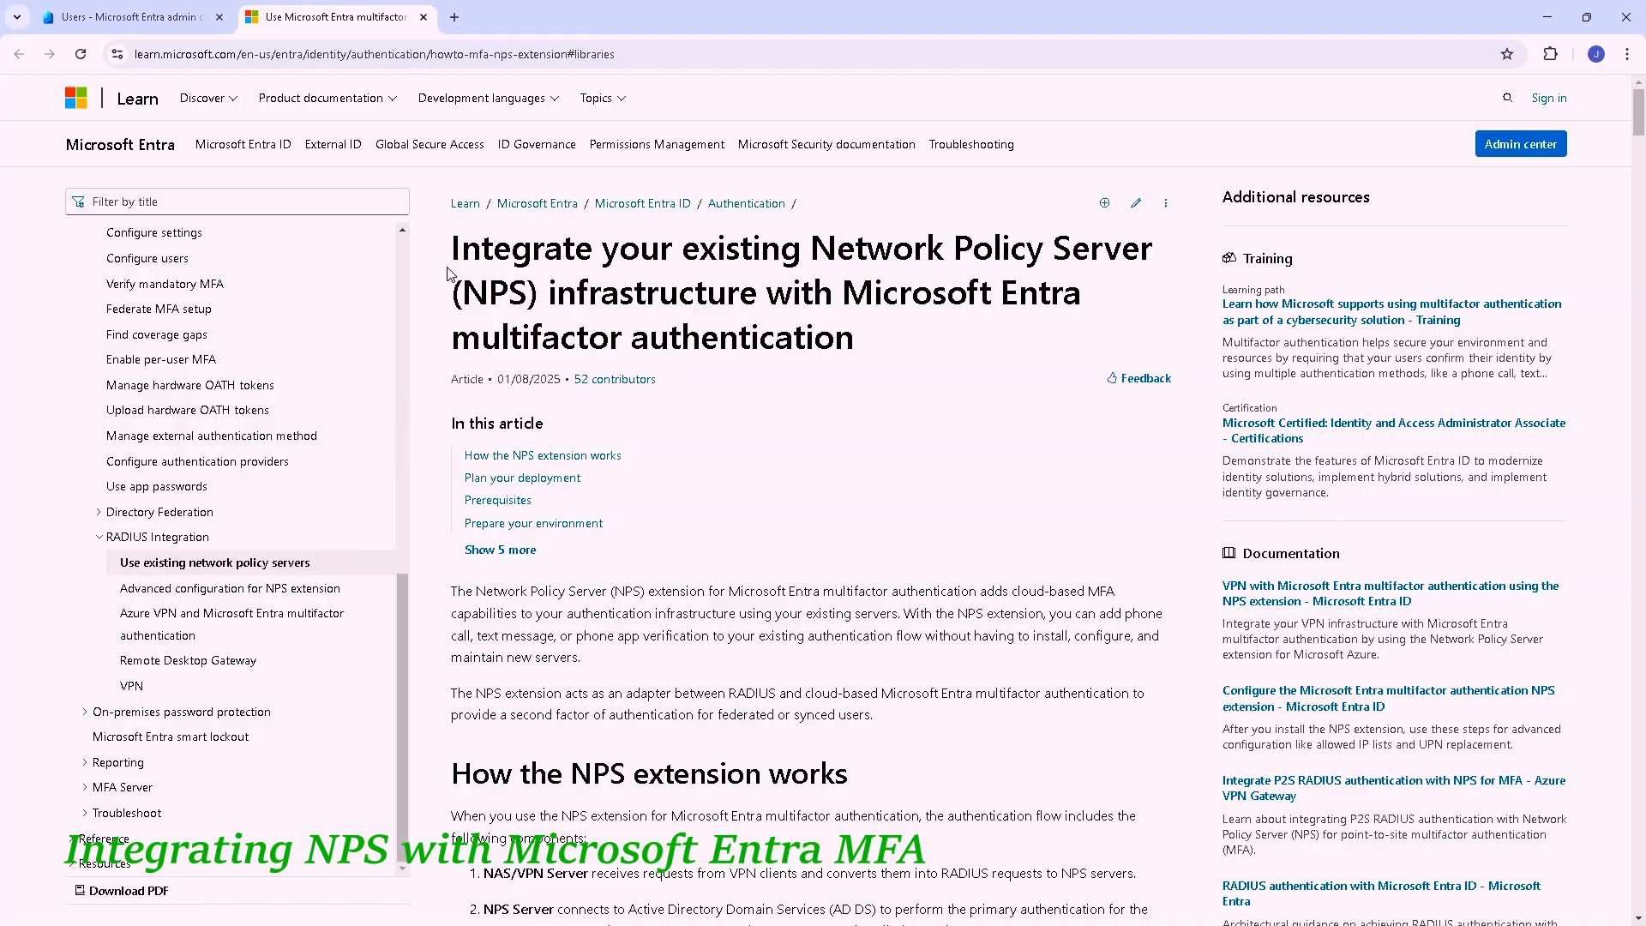
pyautogui.moveTo(446, 253); pyautogui.dragTo(873, 350)
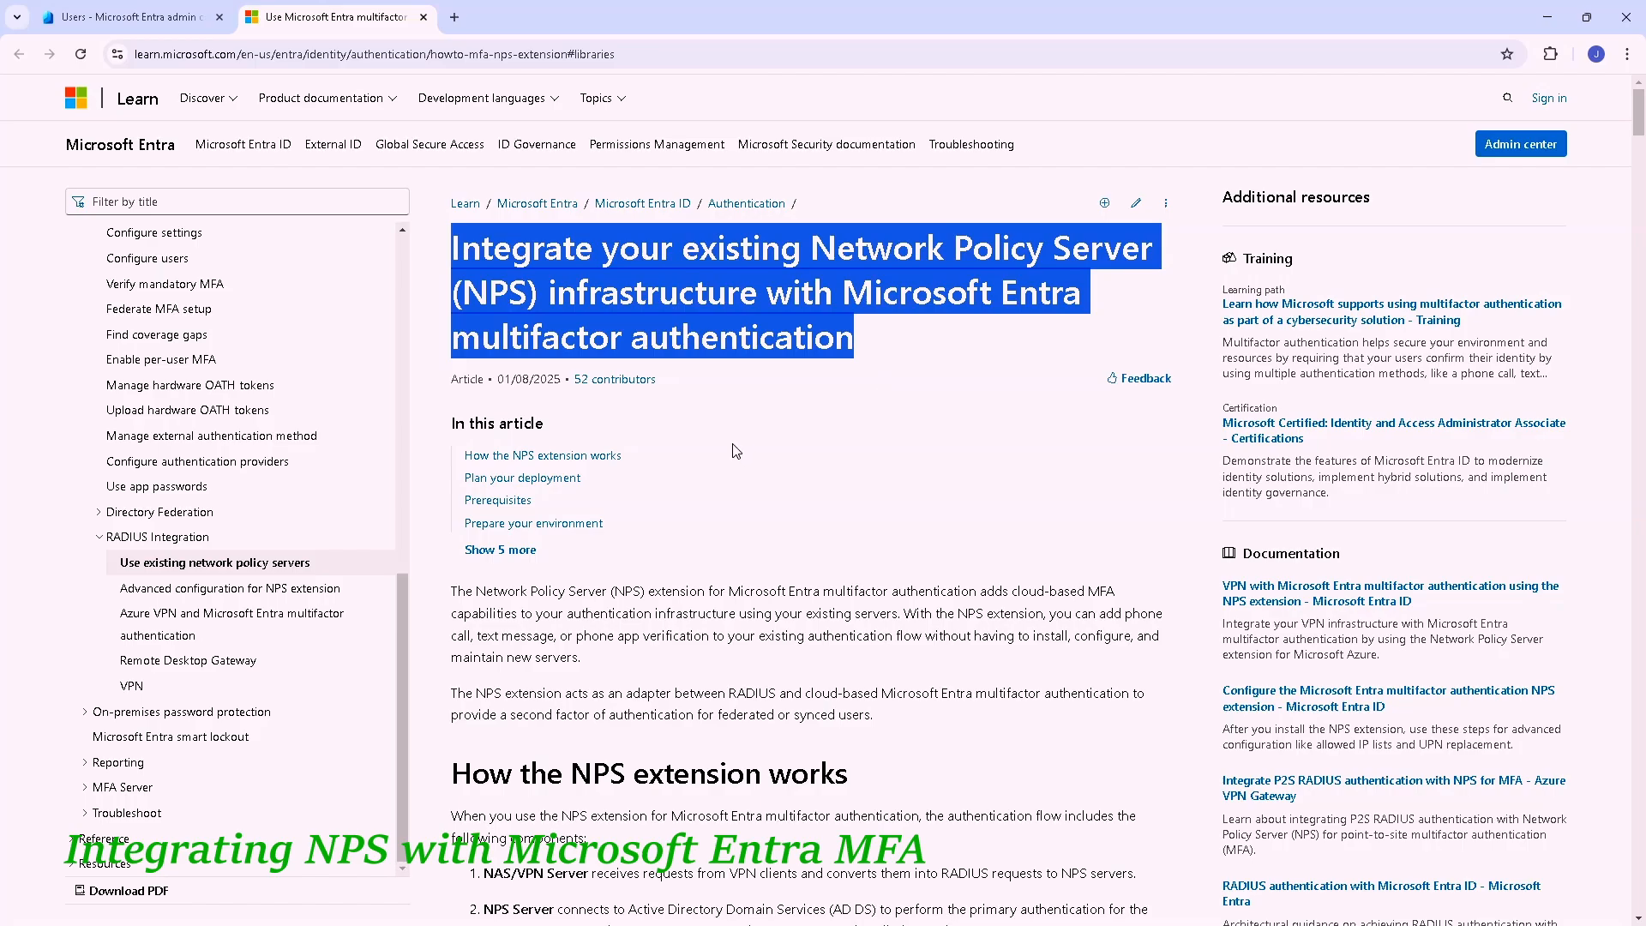
pyautogui.scroll(-7, 732, 449)
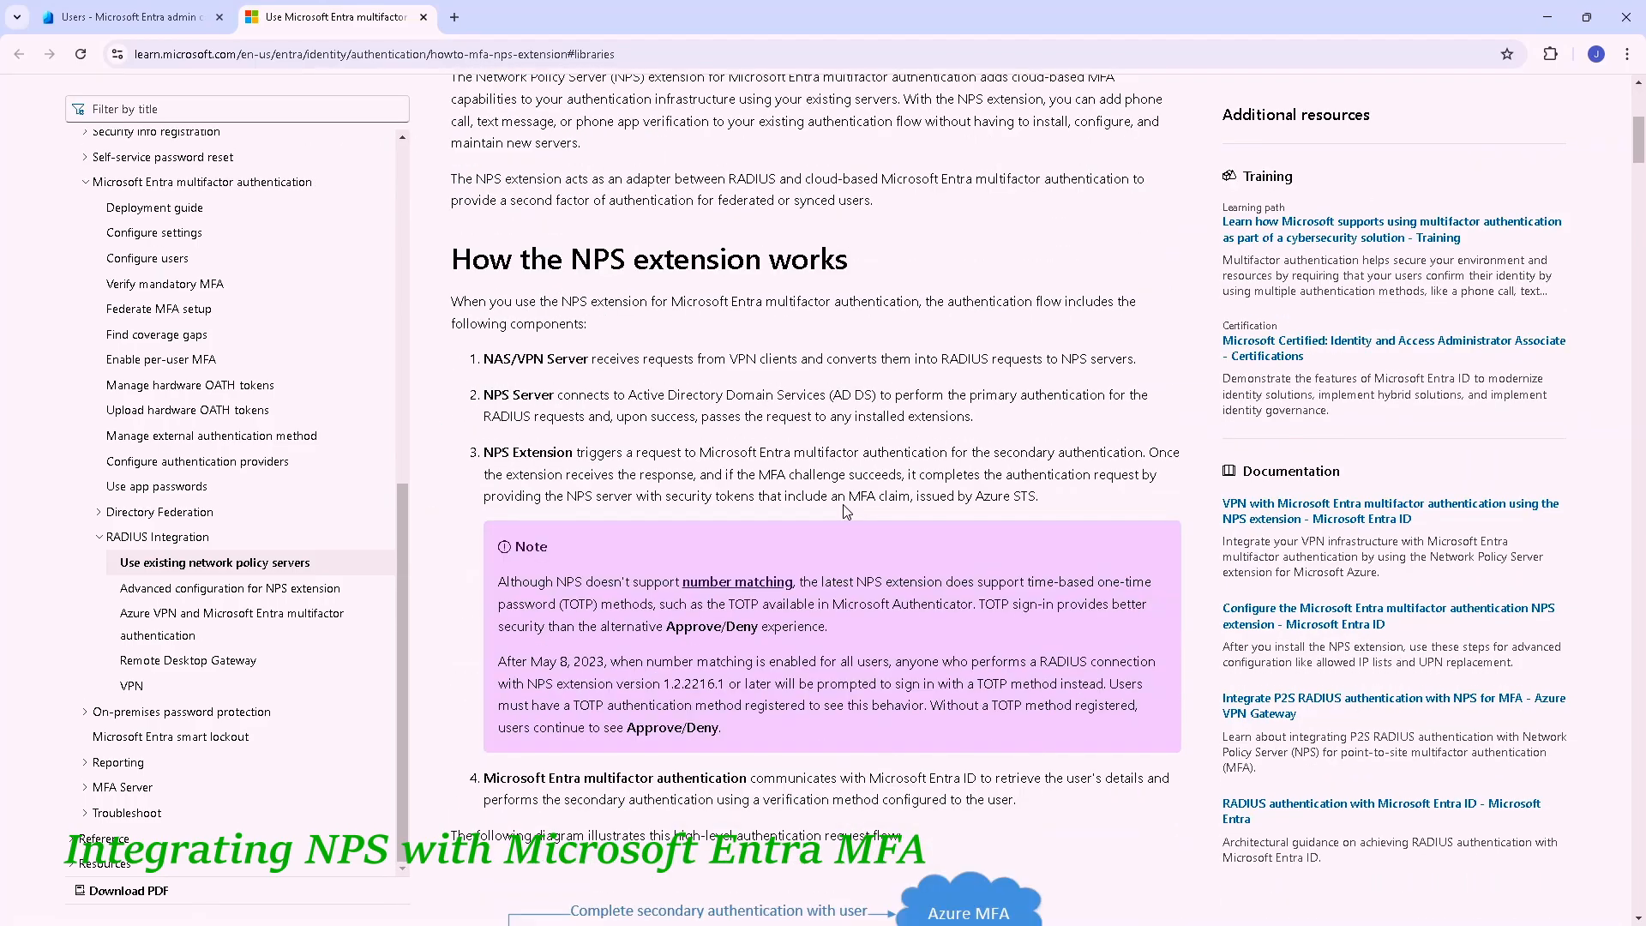
pyautogui.scroll(-5, 844, 505)
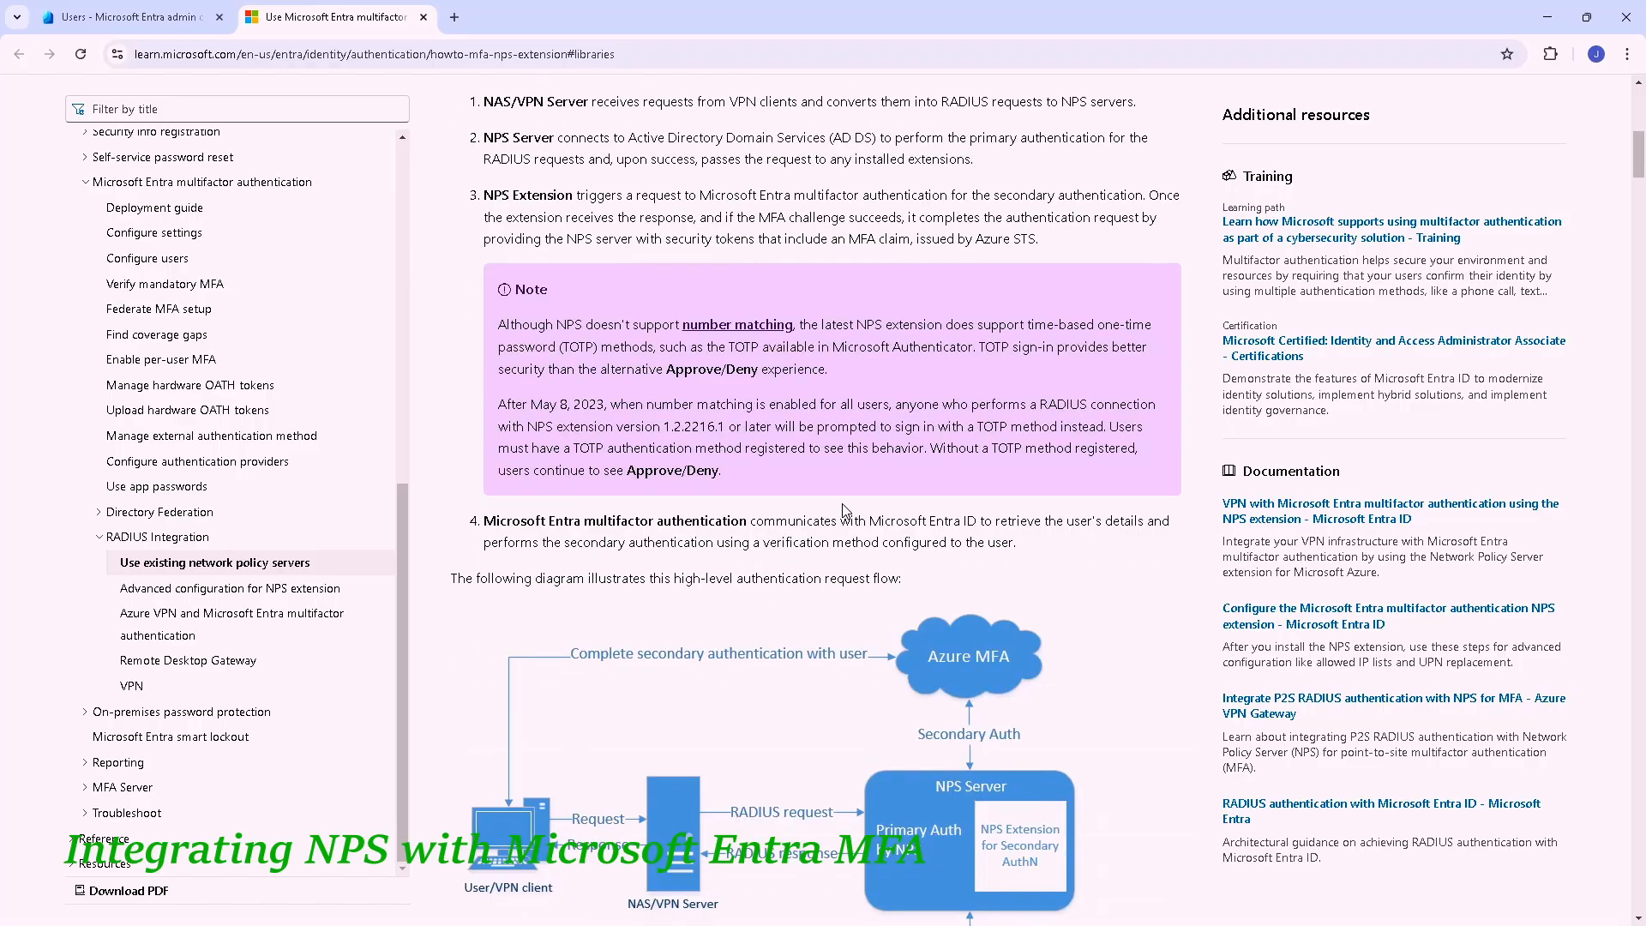
pyautogui.scroll(-1, 845, 509)
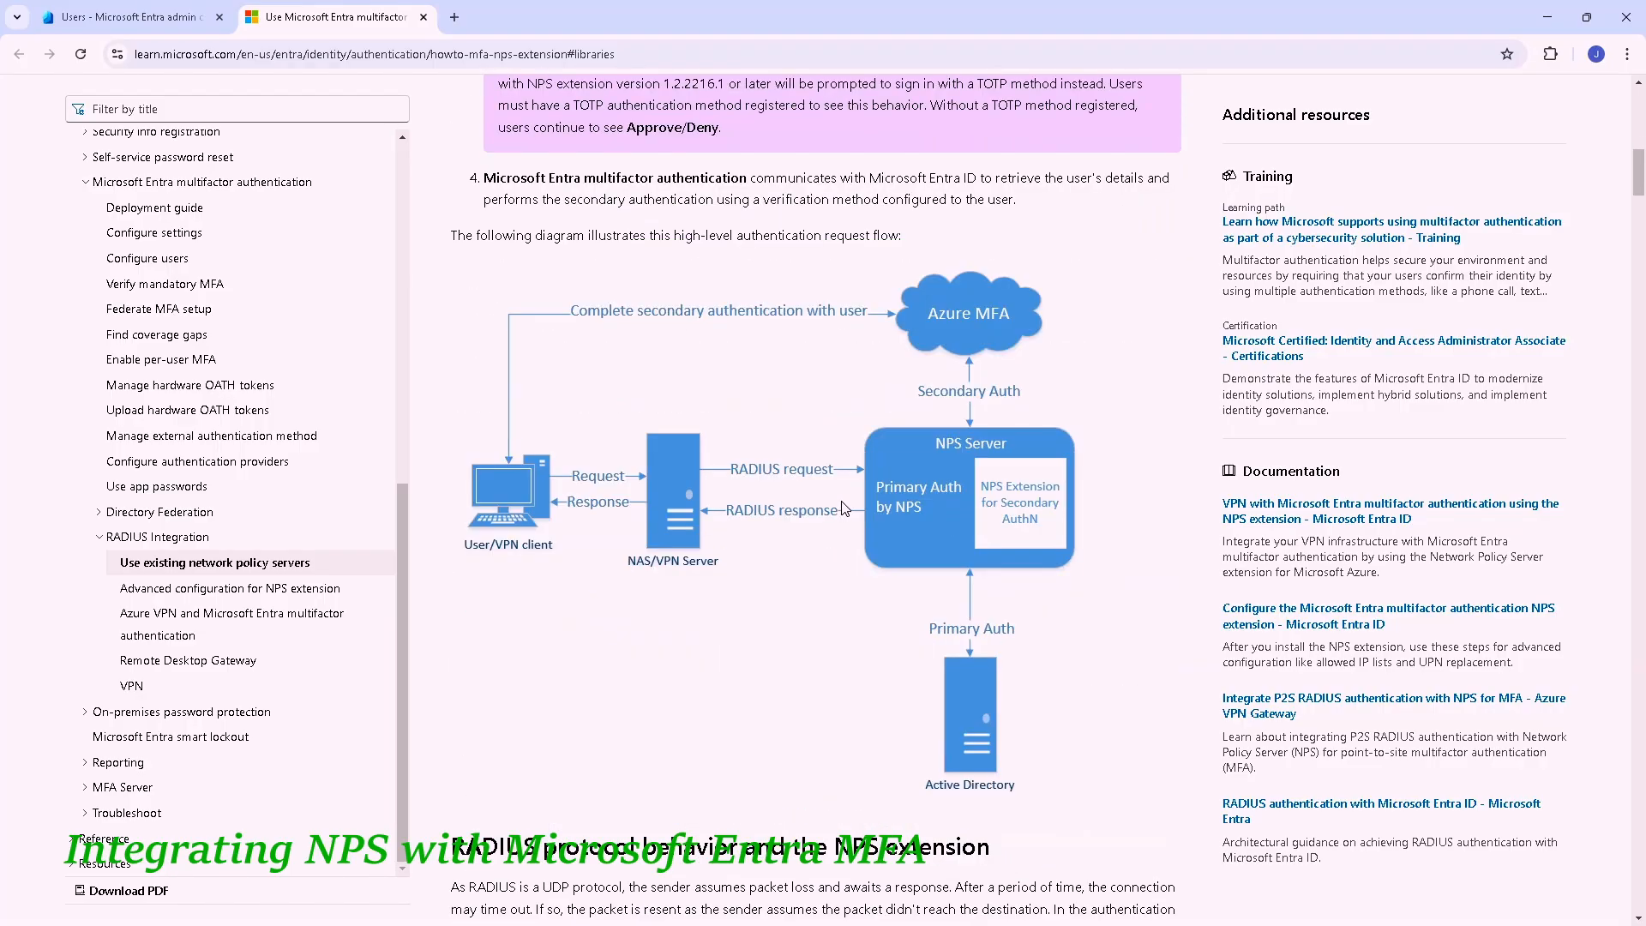
pyautogui.scroll(-6, 844, 507)
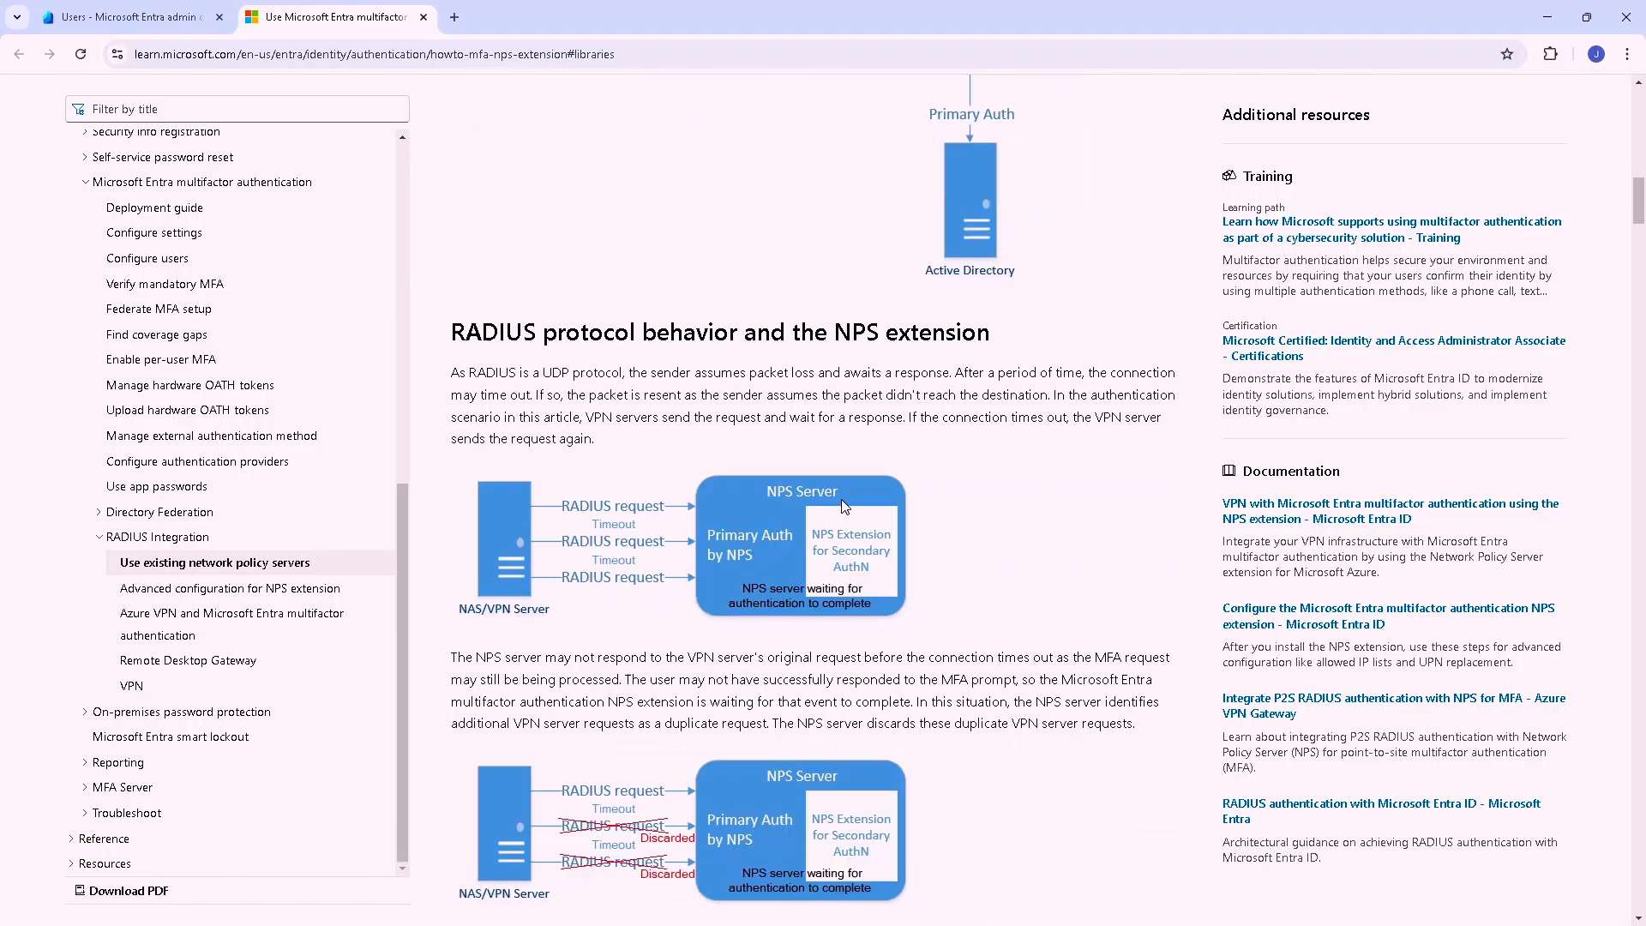
pyautogui.scroll(-9, 844, 506)
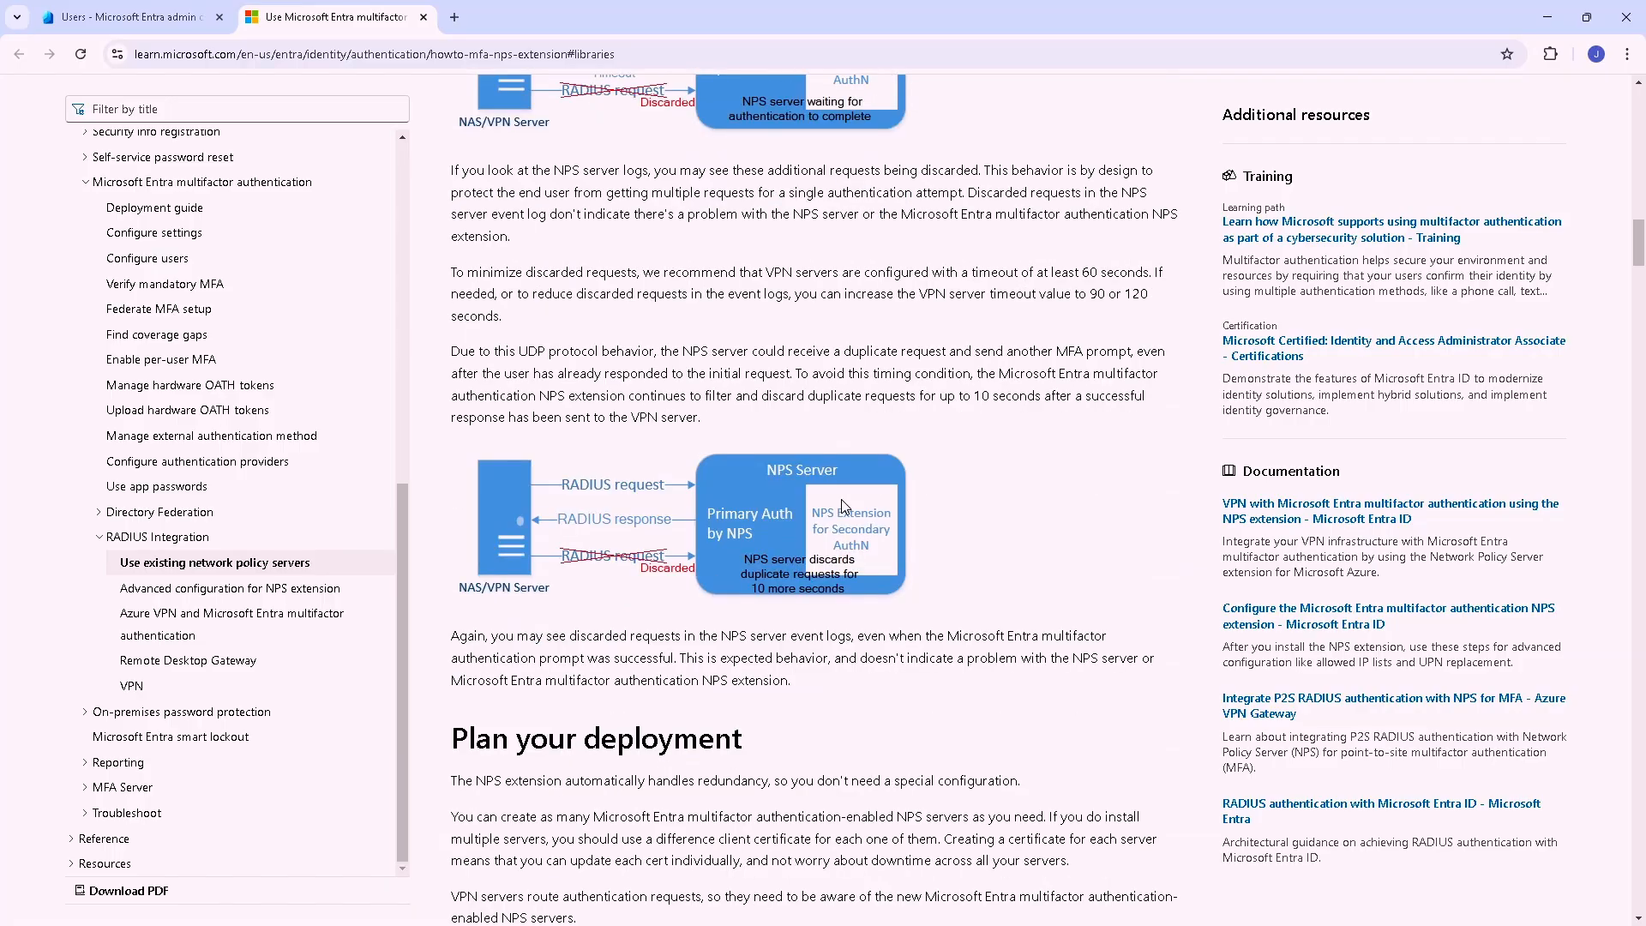
pyautogui.scroll(-4, 841, 499)
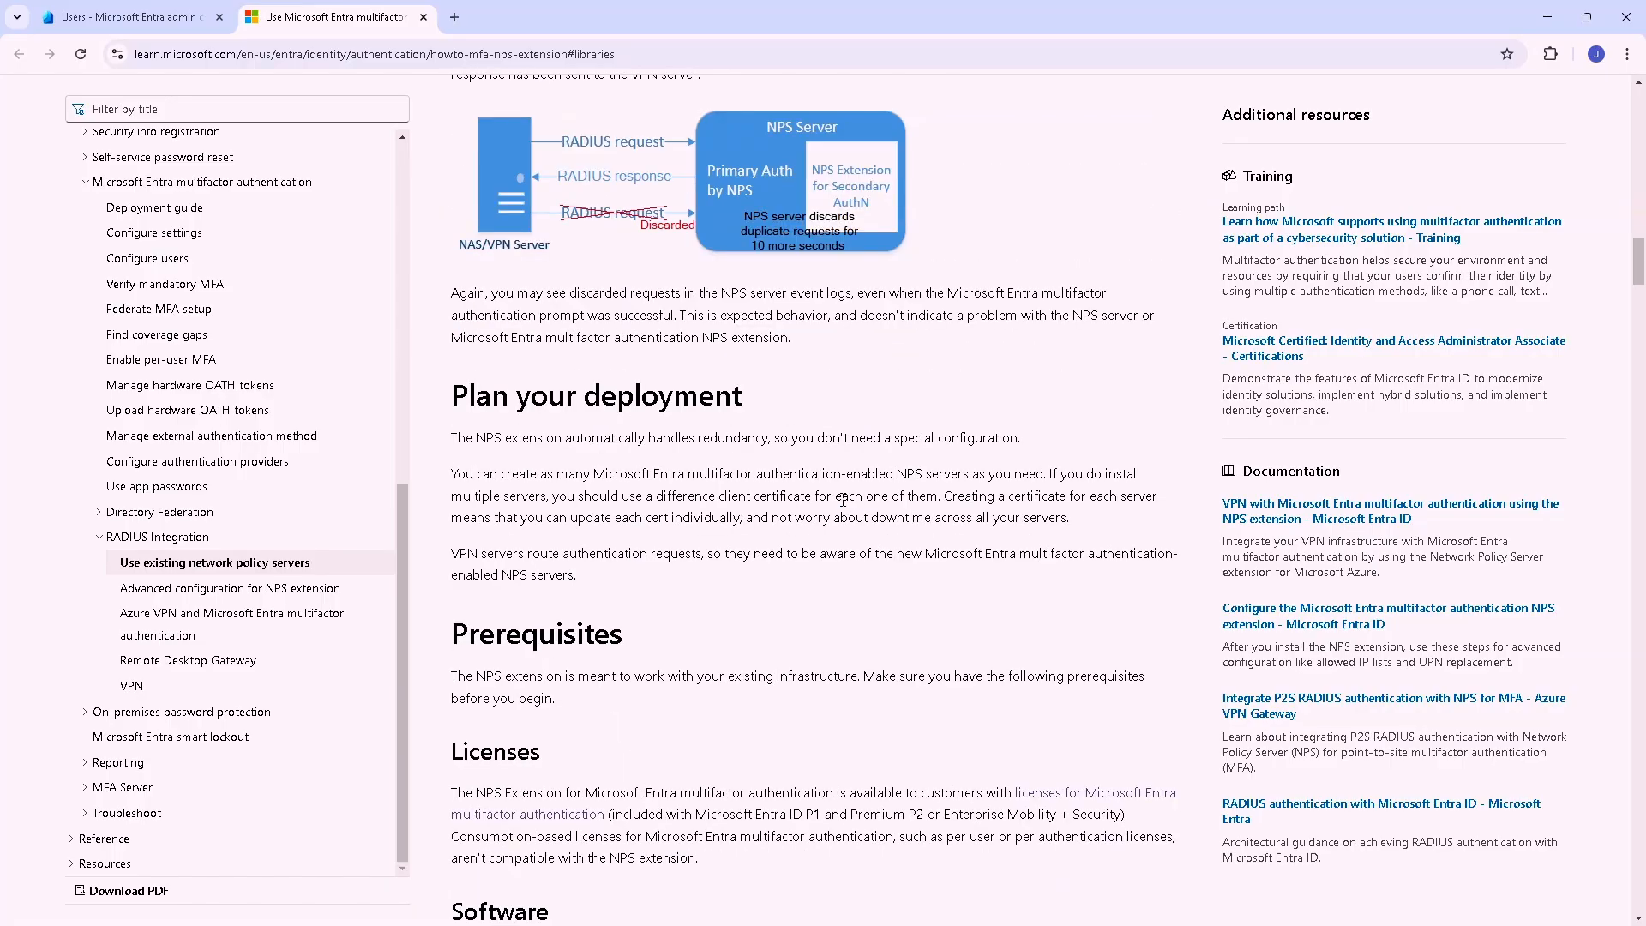
pyautogui.scroll(-4, 843, 499)
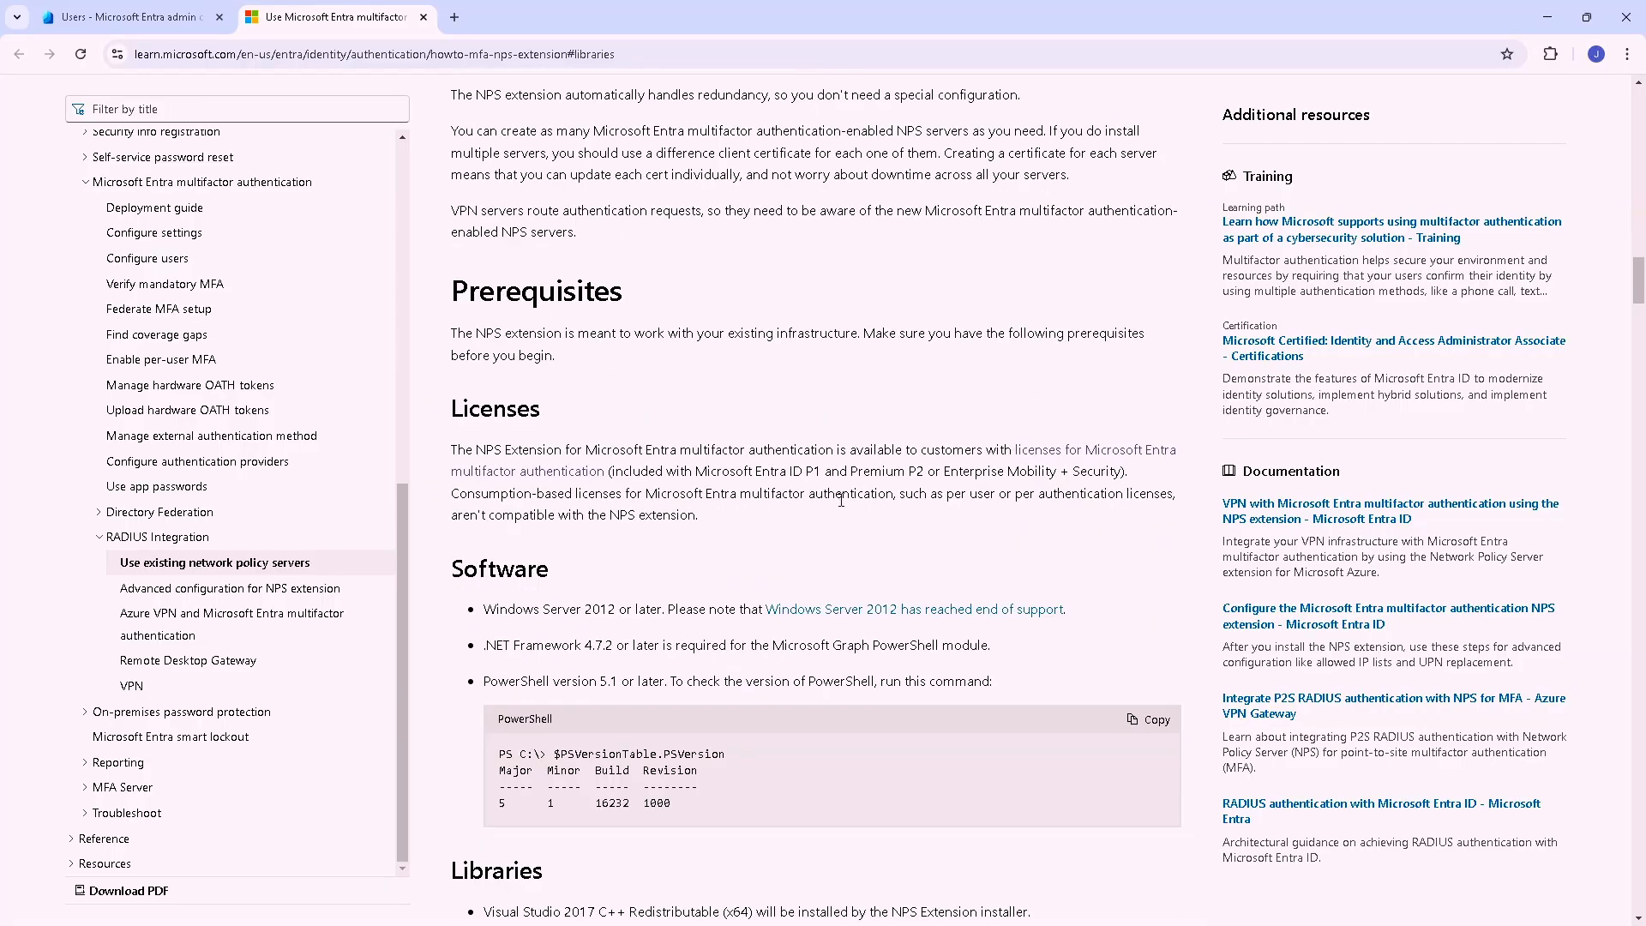
pyautogui.press('ctrl')
pyautogui.press('ctrl')
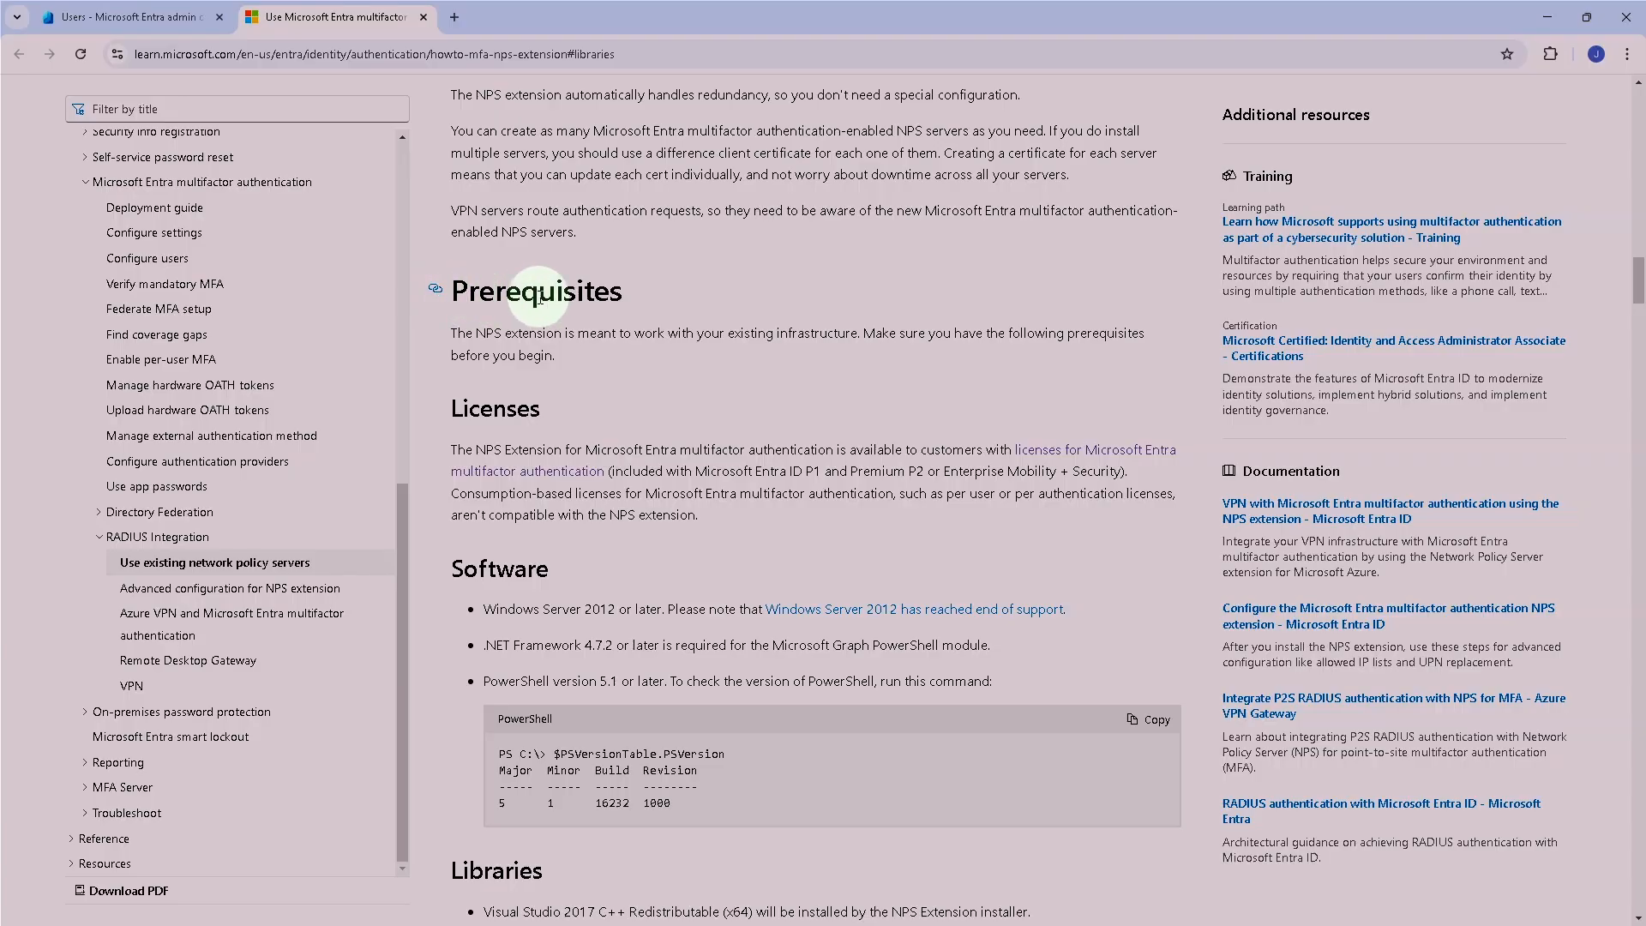
pyautogui.doubleClick(492, 300)
pyautogui.moveTo(453, 408); pyautogui.dragTo(542, 410)
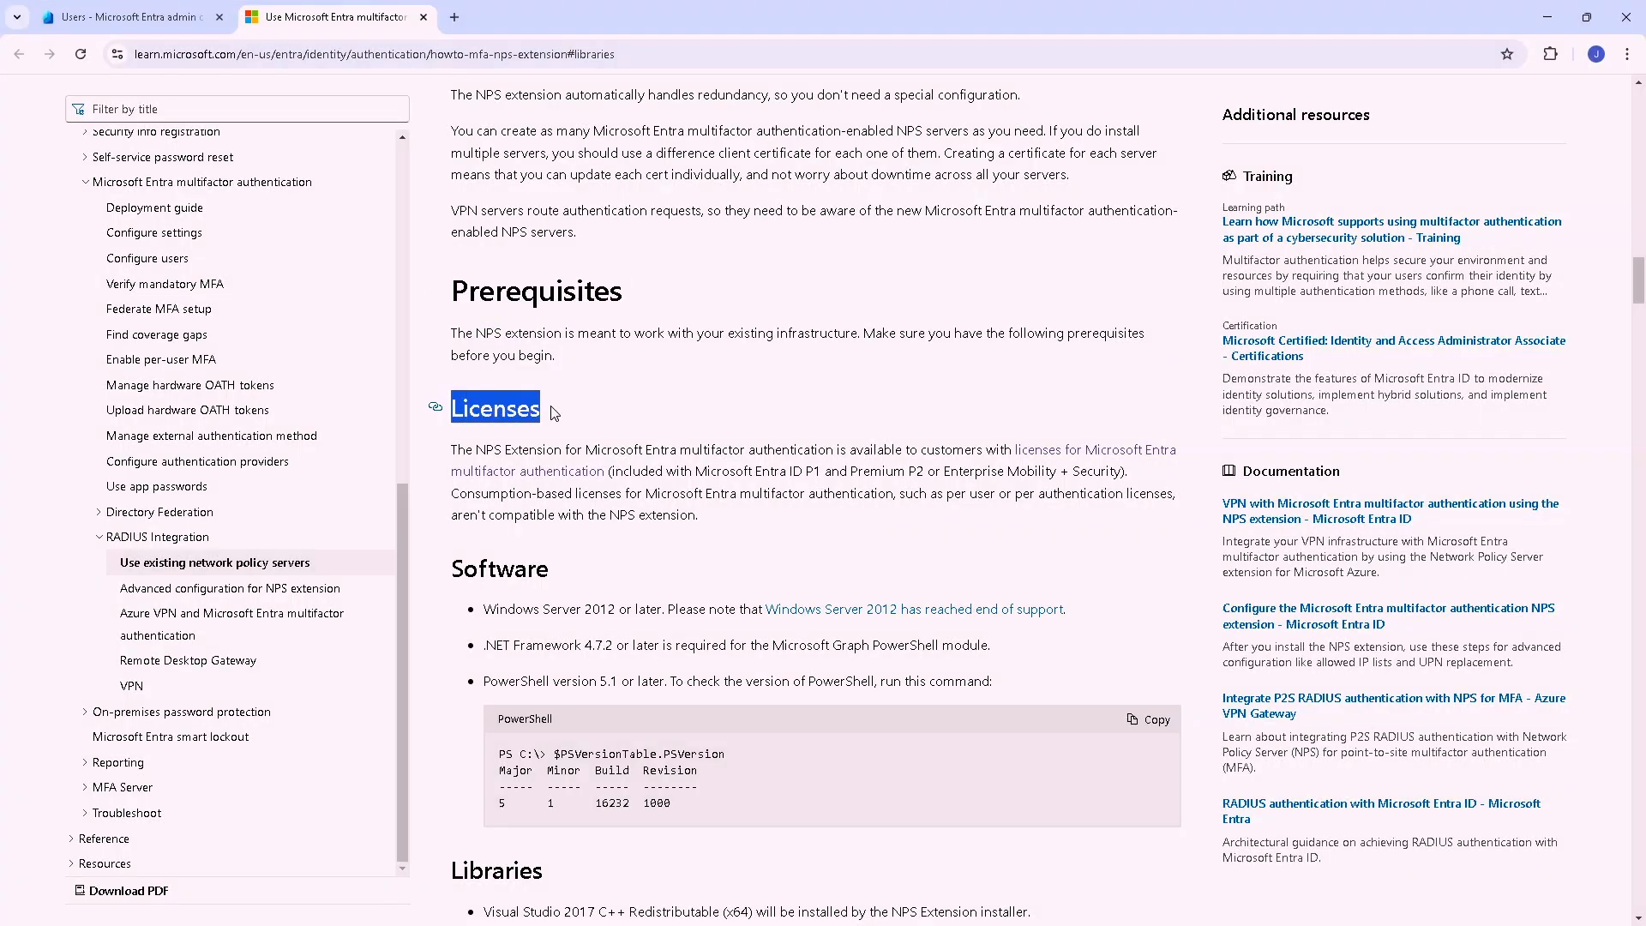
pyautogui.scroll(-2, 745, 464)
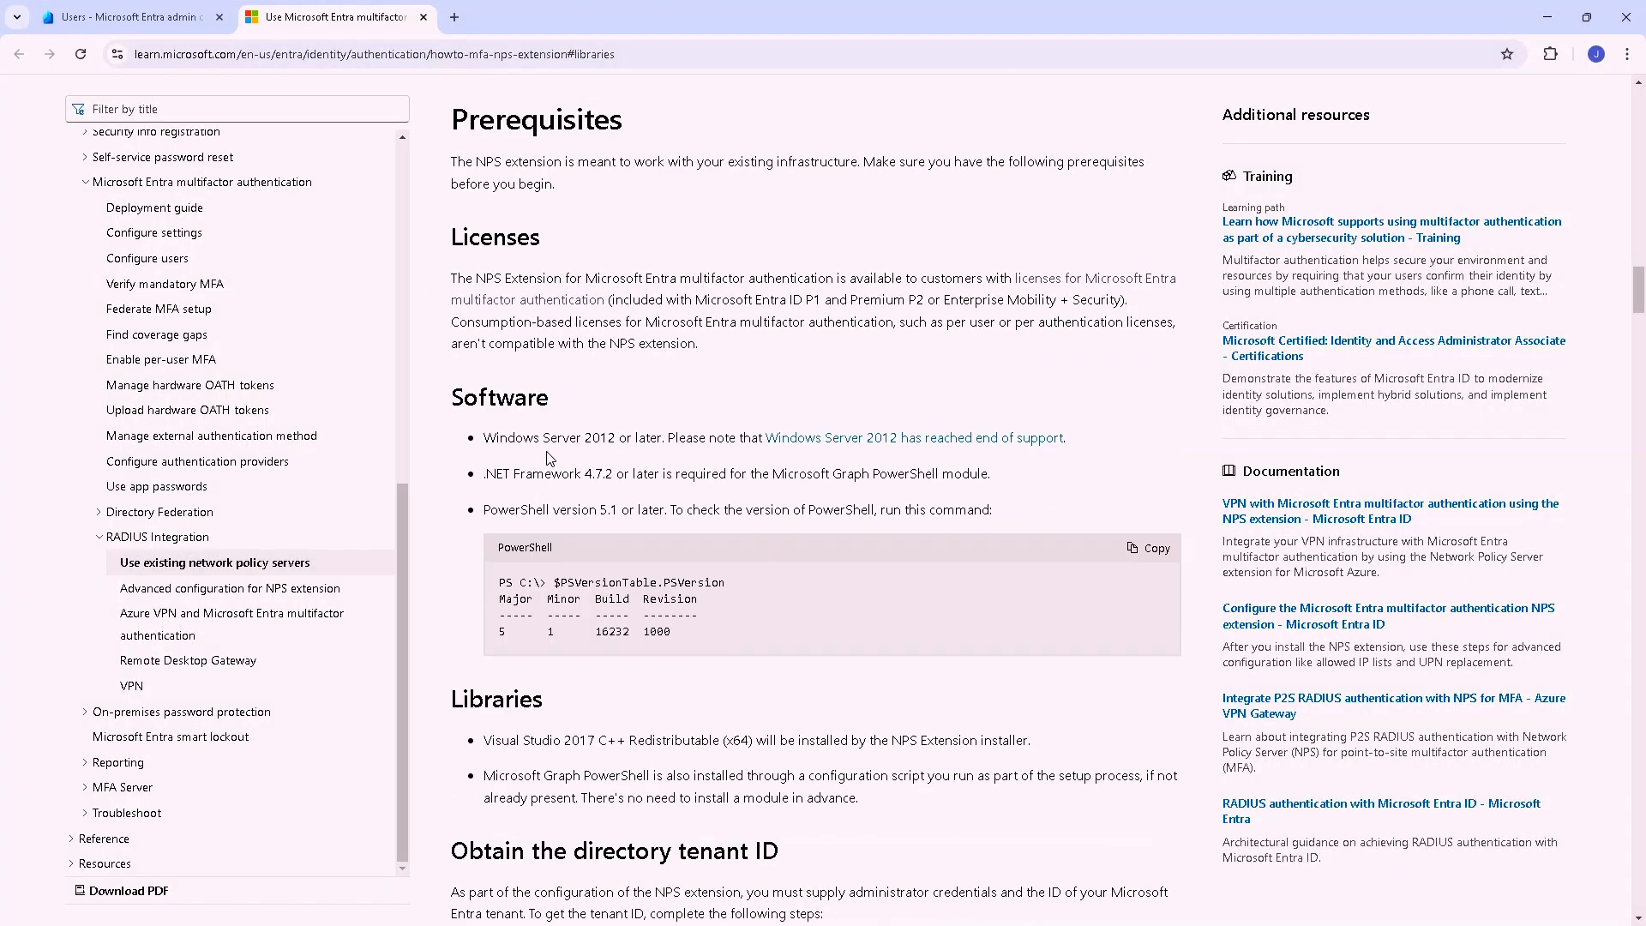
pyautogui.scroll(-1, 583, 456)
pyautogui.scroll(-3, 613, 460)
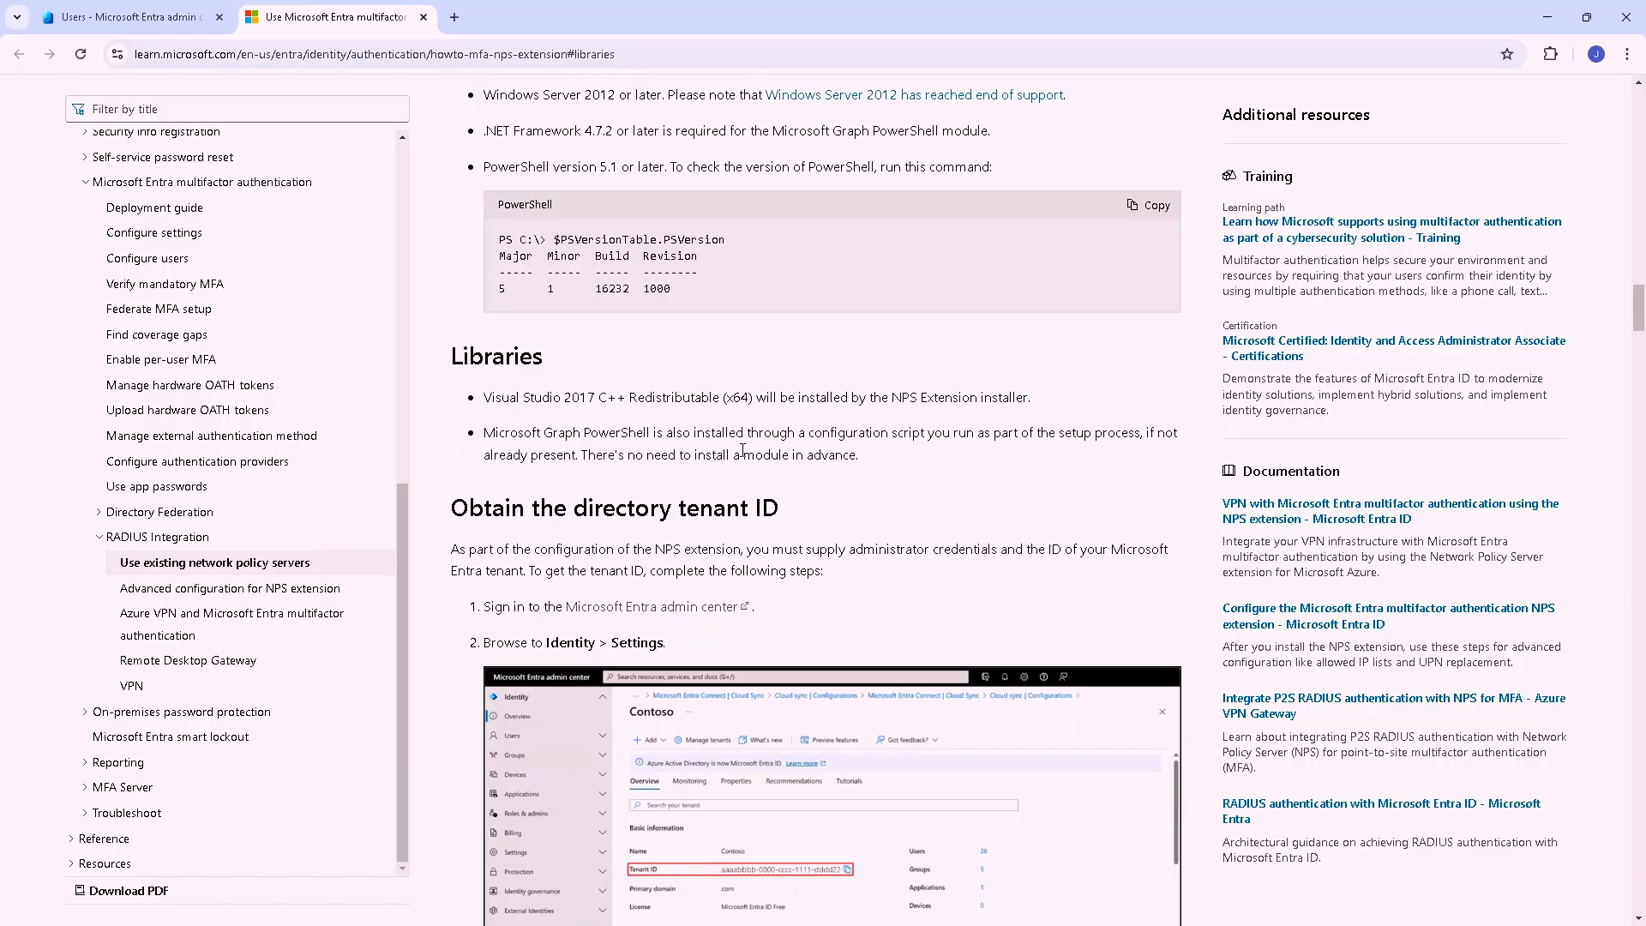
pyautogui.scroll(-1, 742, 447)
pyautogui.scroll(-1, 742, 449)
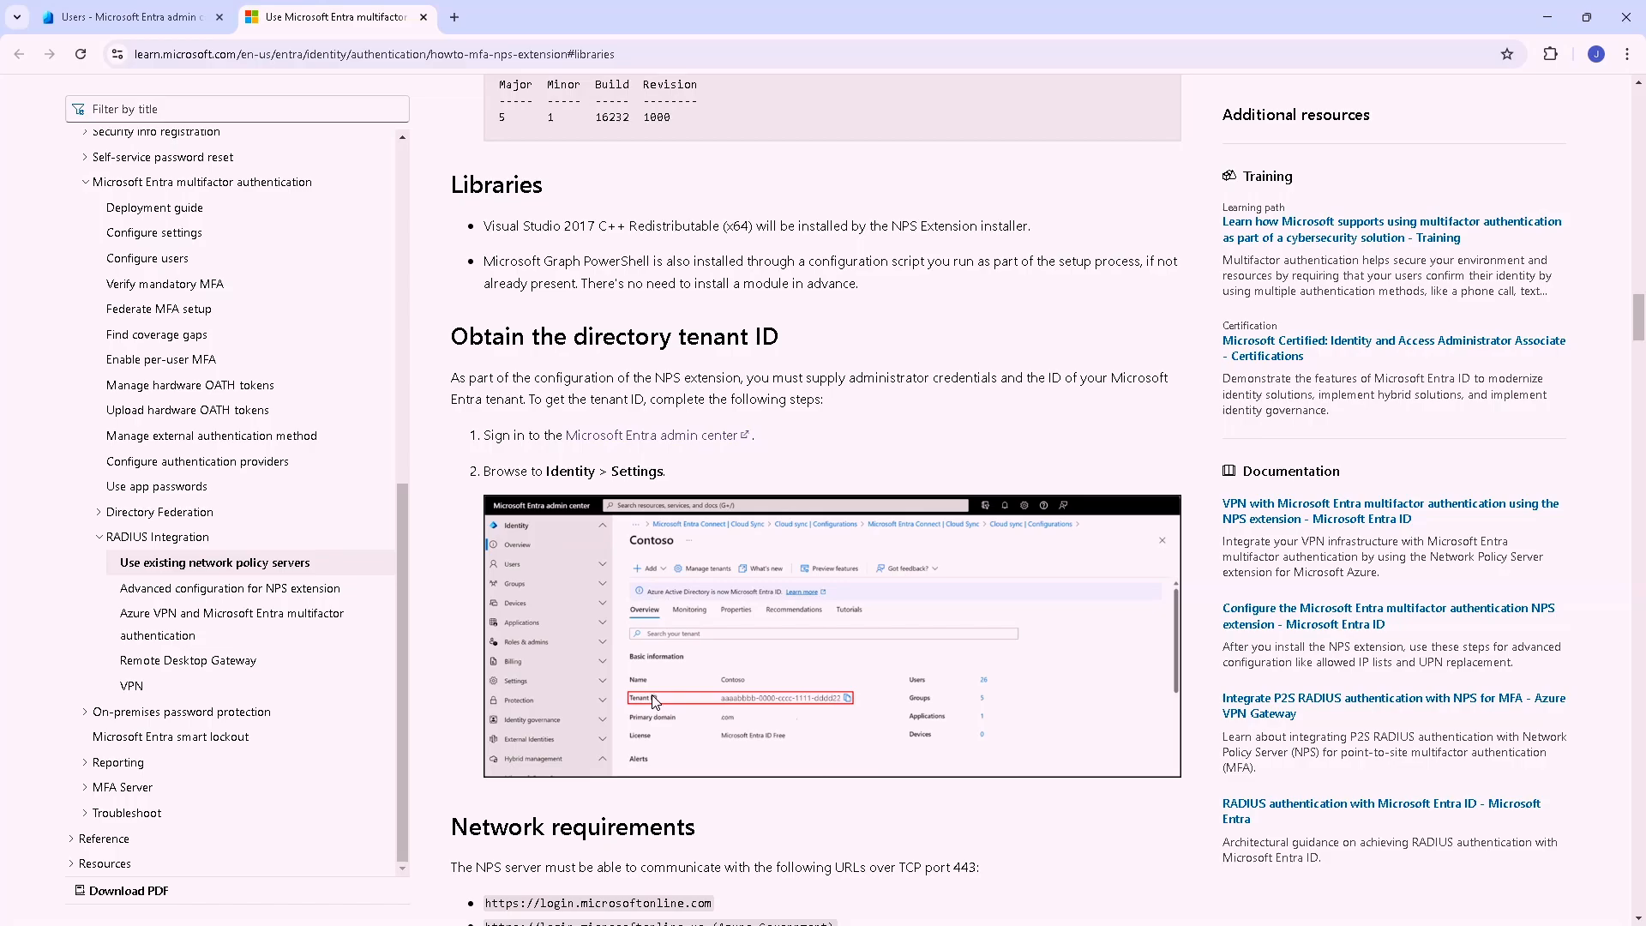
# Step: Verify the OpenVPN test user is synced in Entra's All users list, then view Entra Connect's Manage tab
pyautogui.click(156, 22)
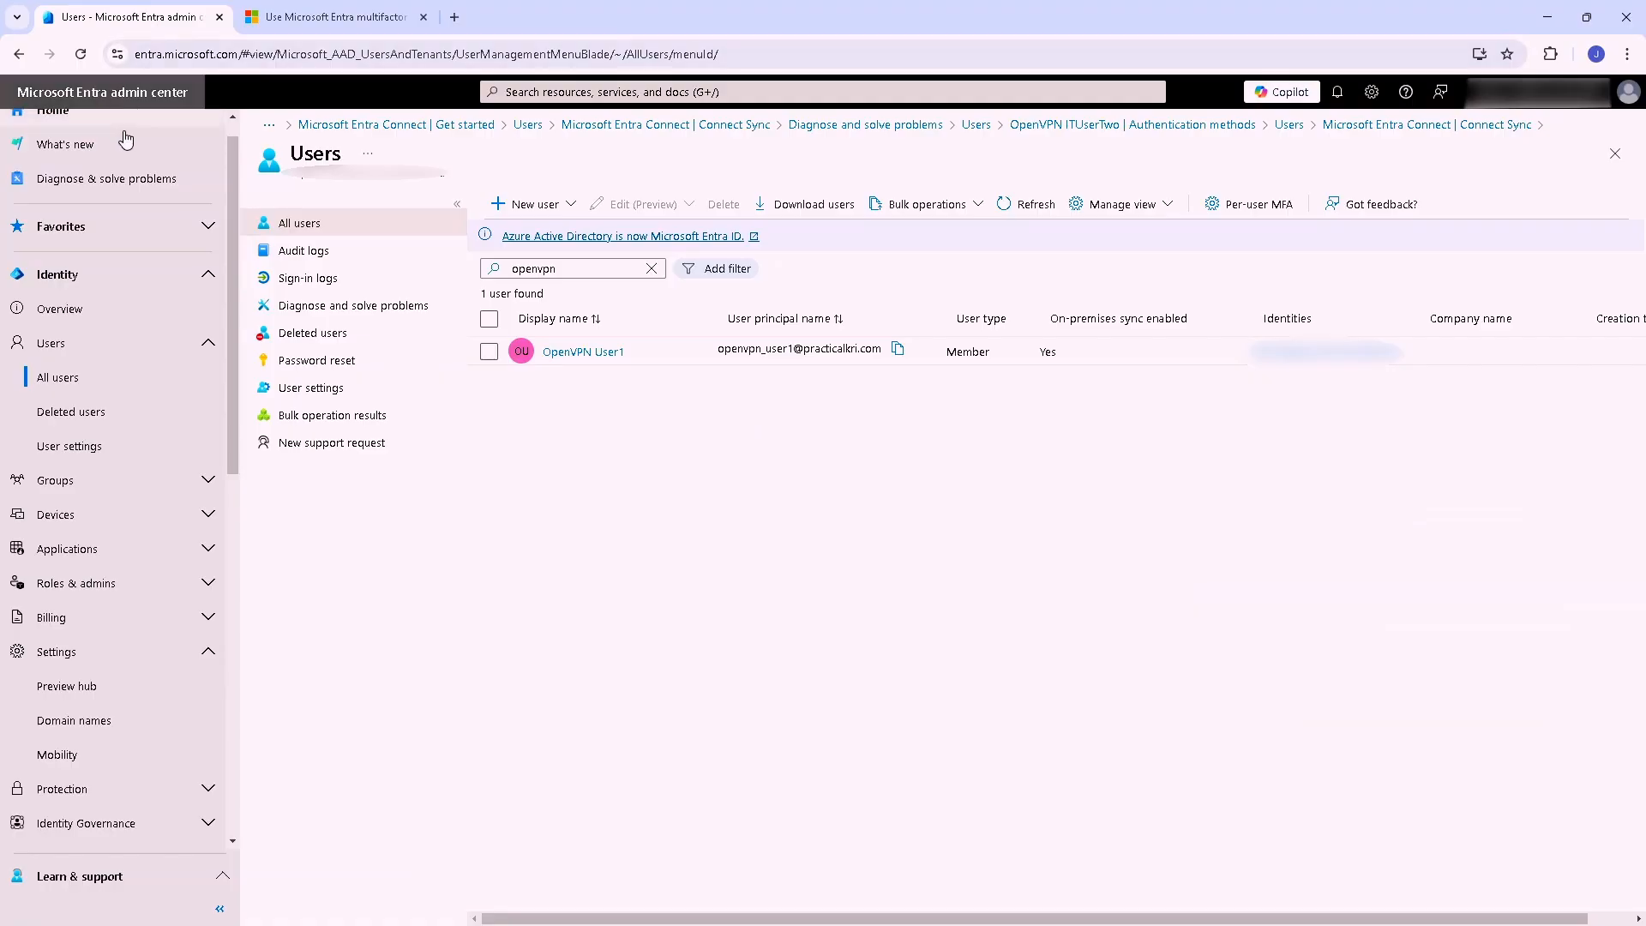
pyautogui.click(73, 313)
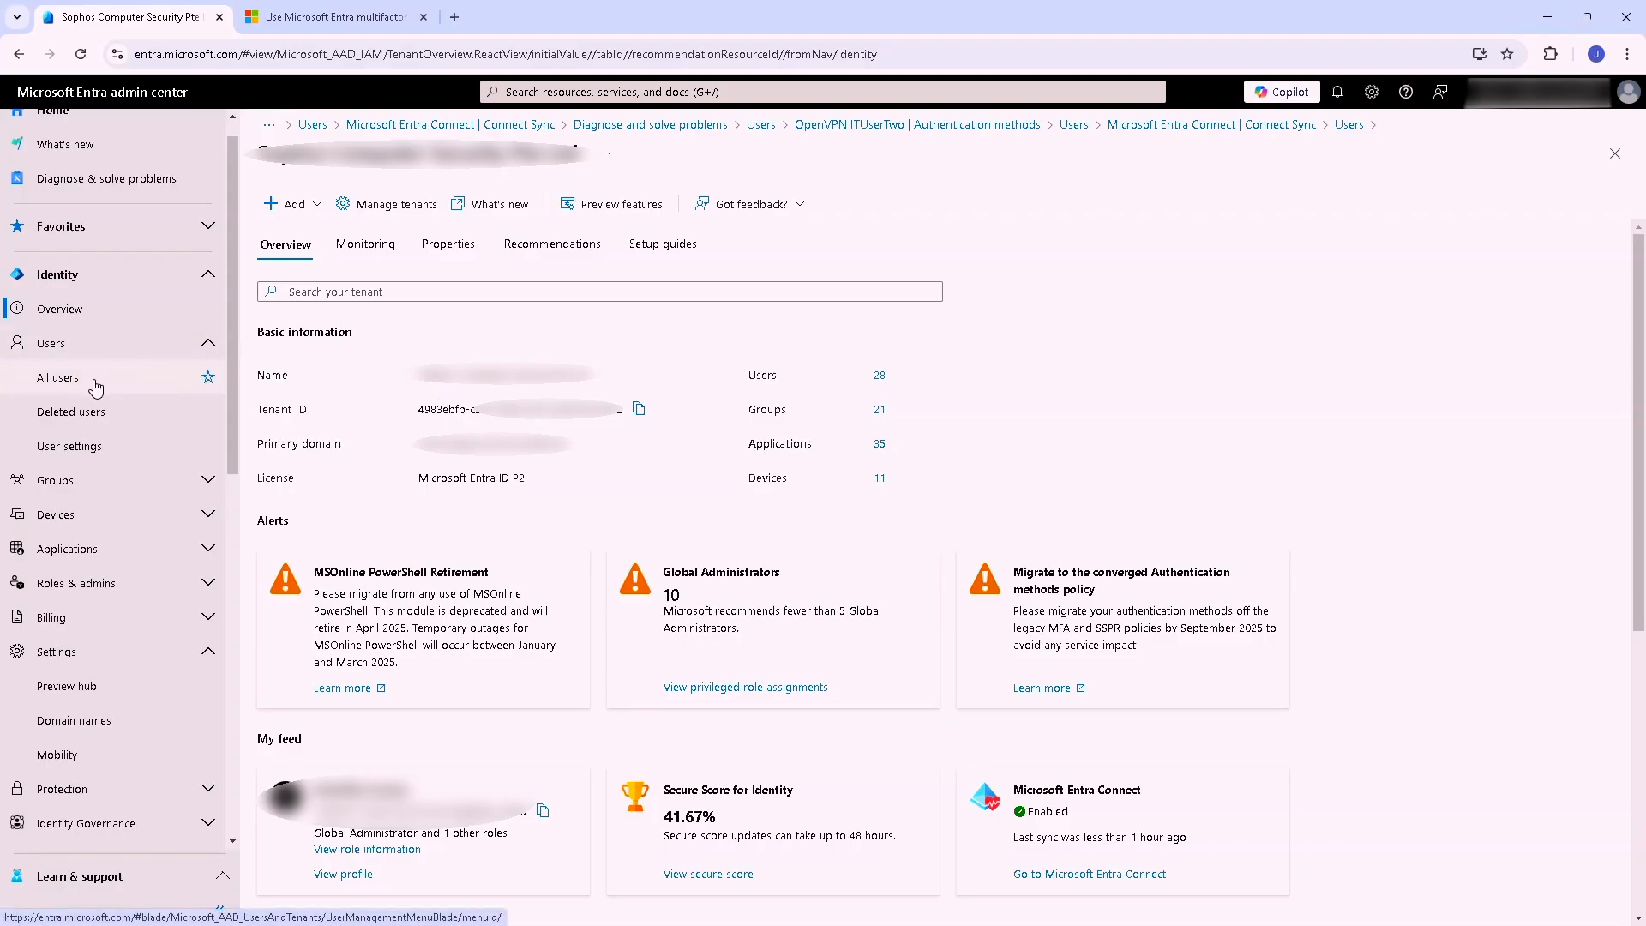
pyautogui.click(97, 379)
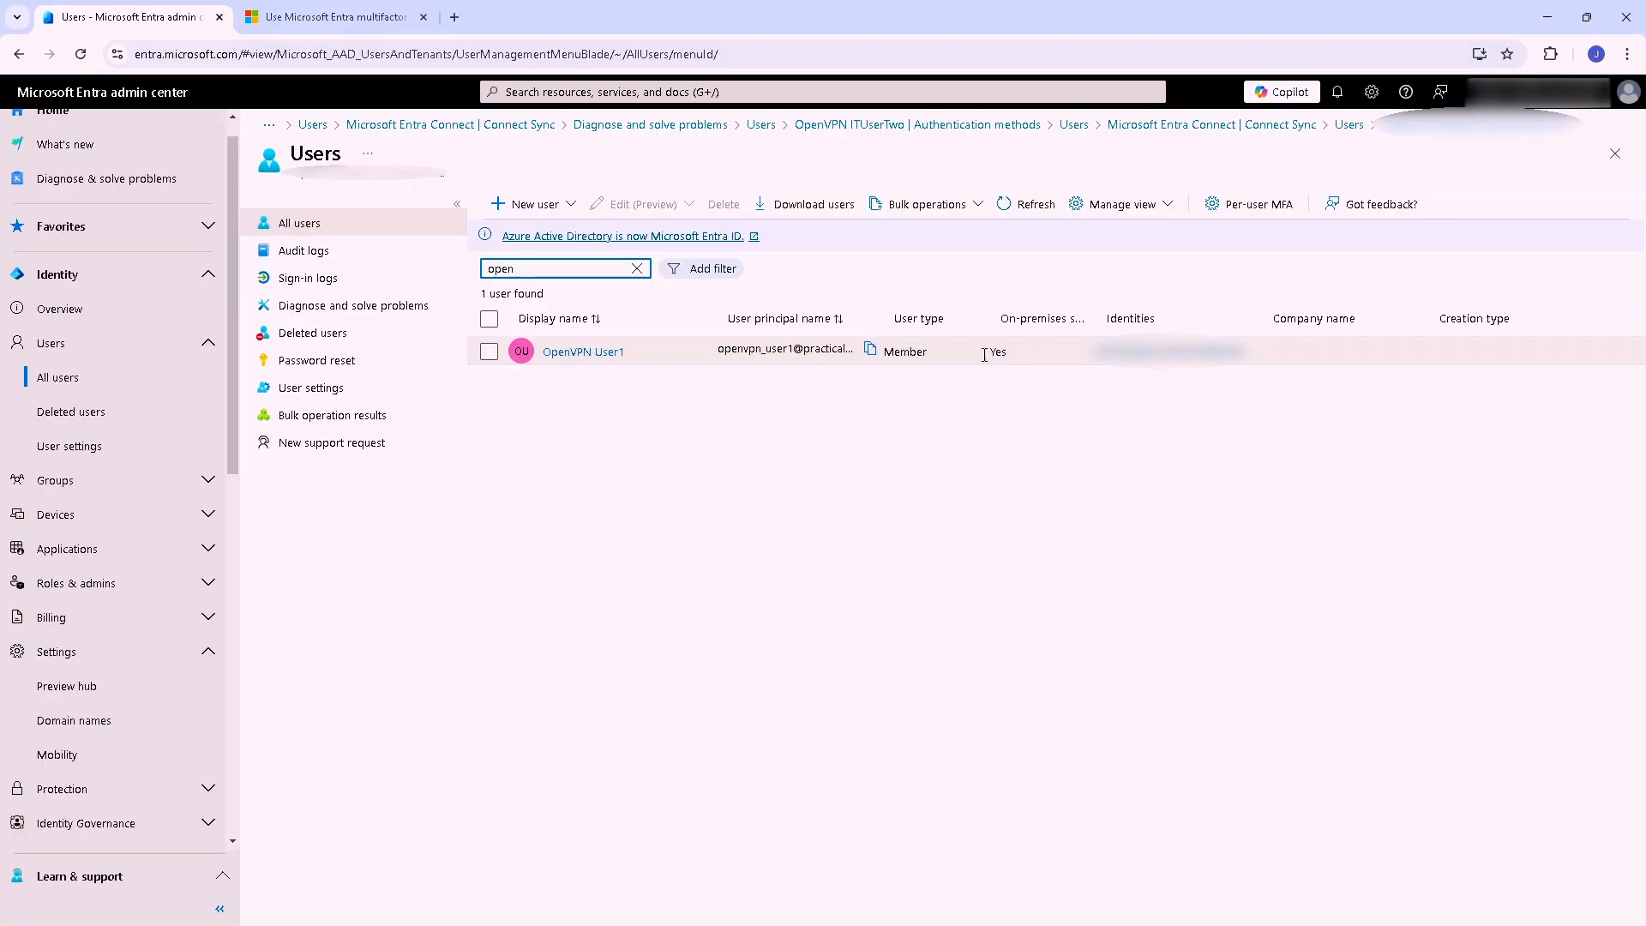
pyautogui.doubleClick(887, 318)
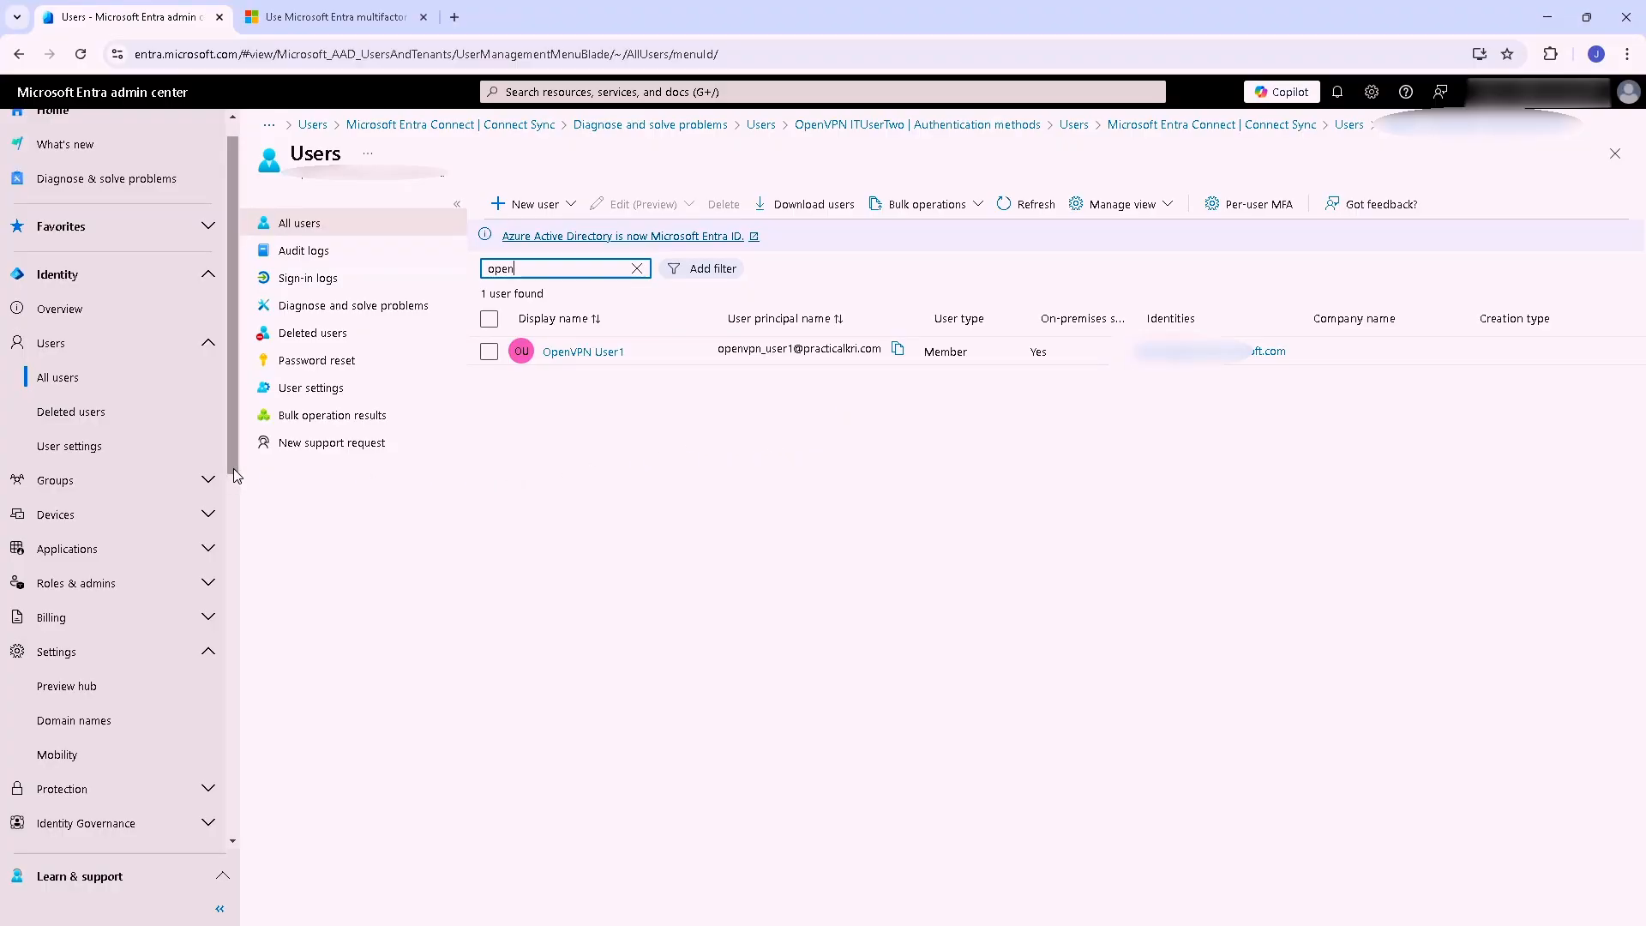
pyautogui.scroll(-4, 238, 474)
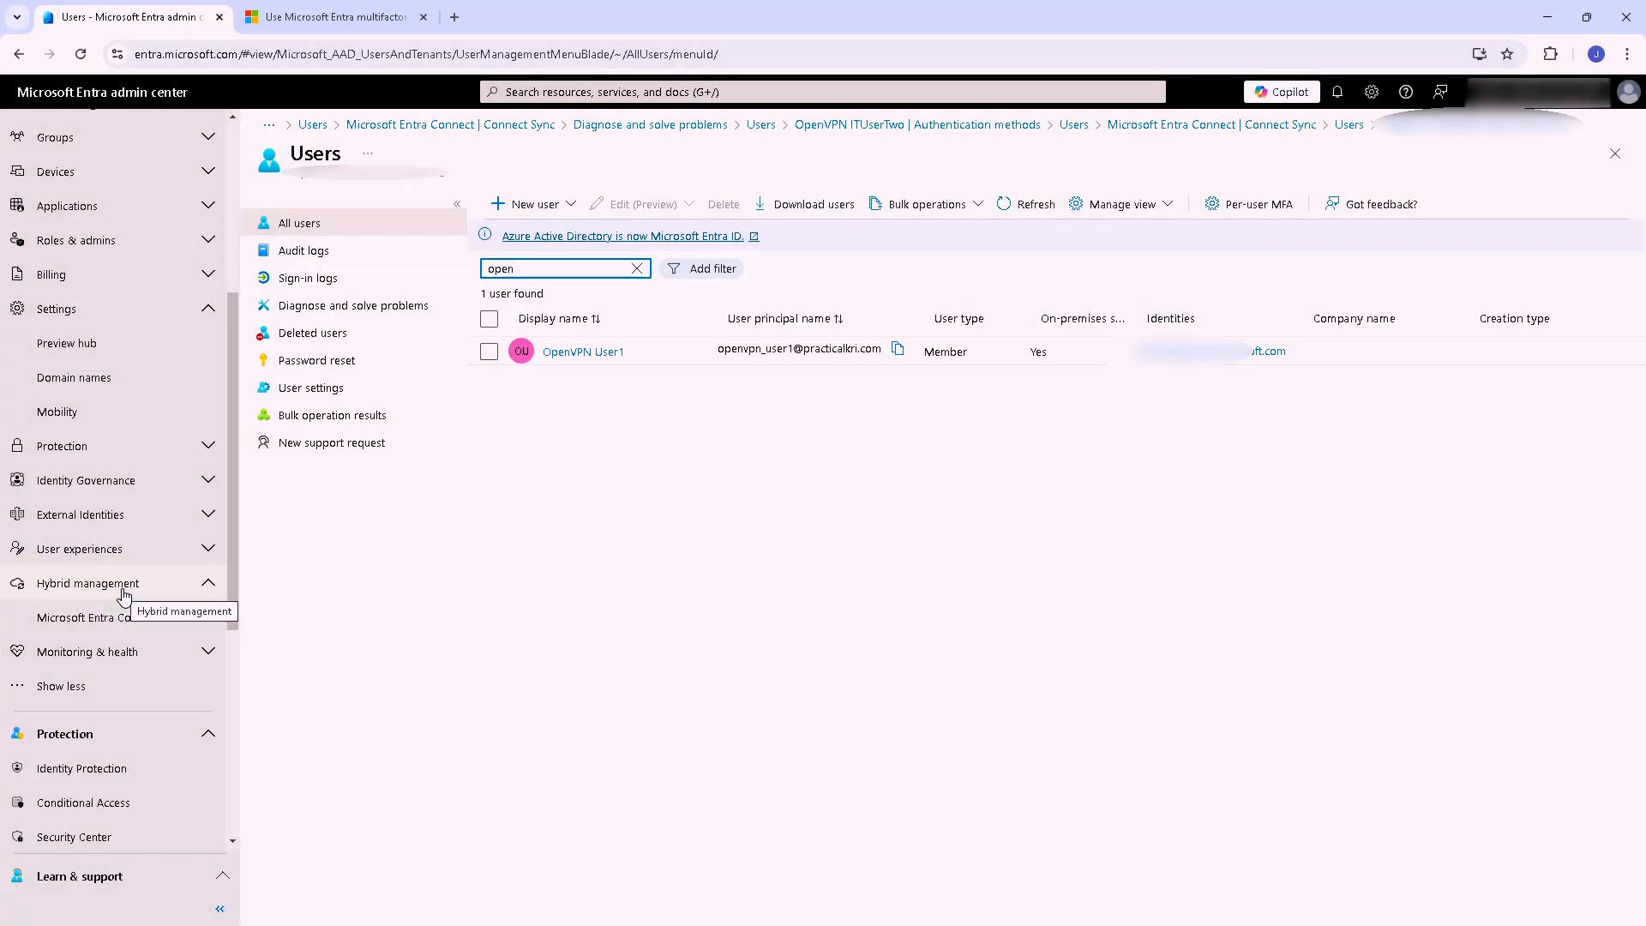
pyautogui.click(101, 625)
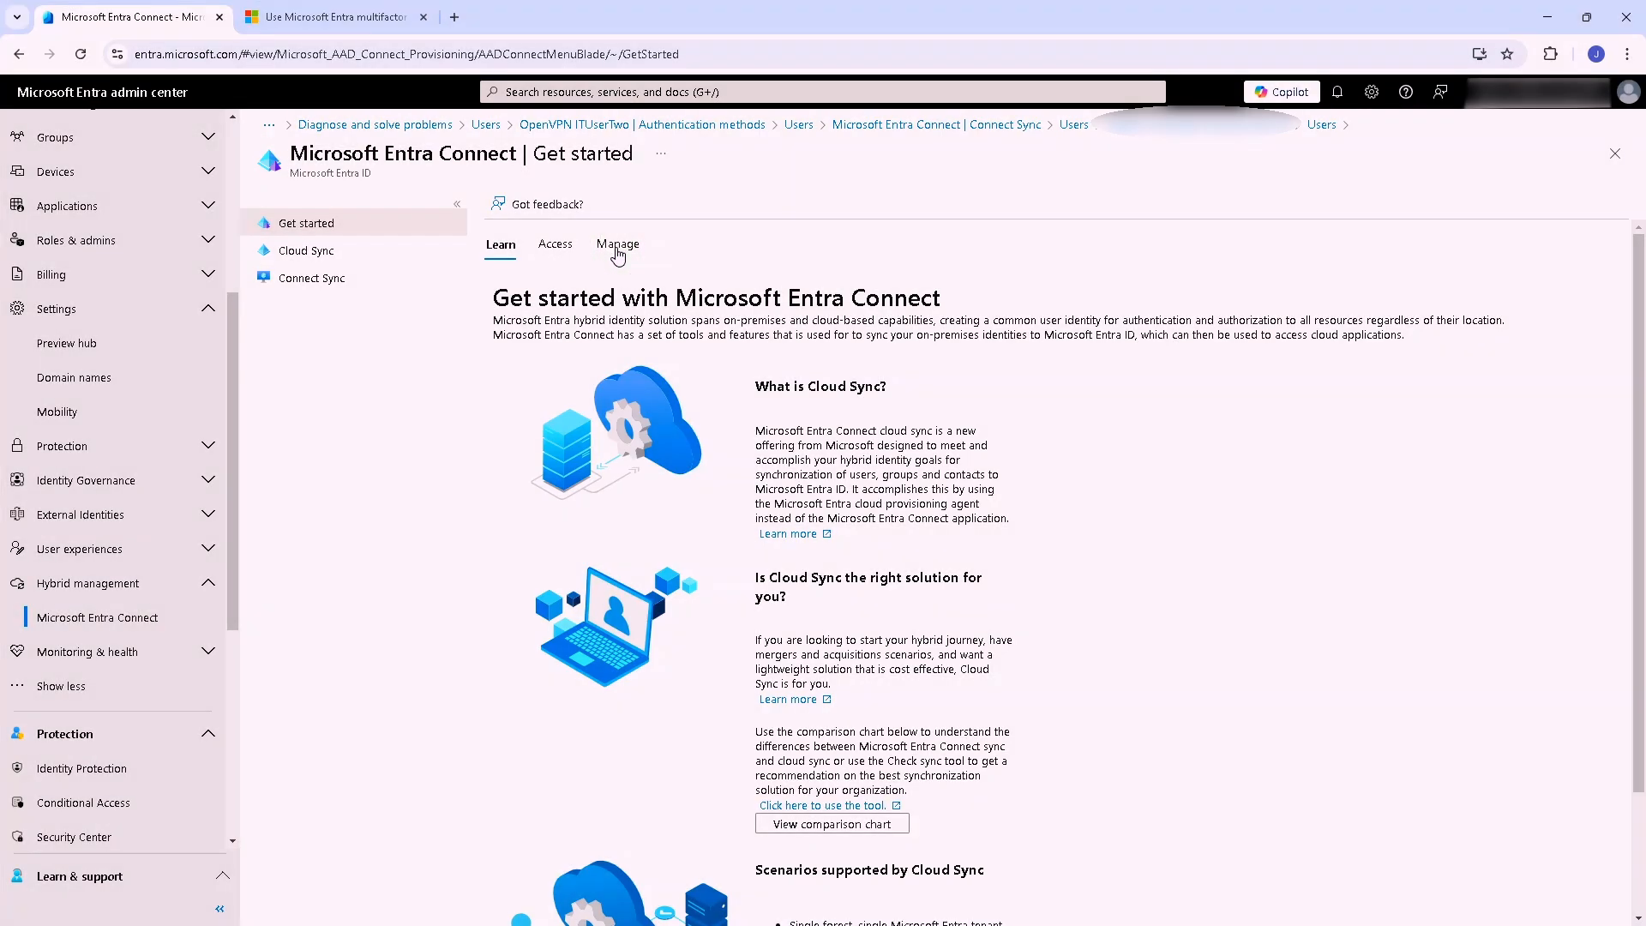
pyautogui.click(617, 249)
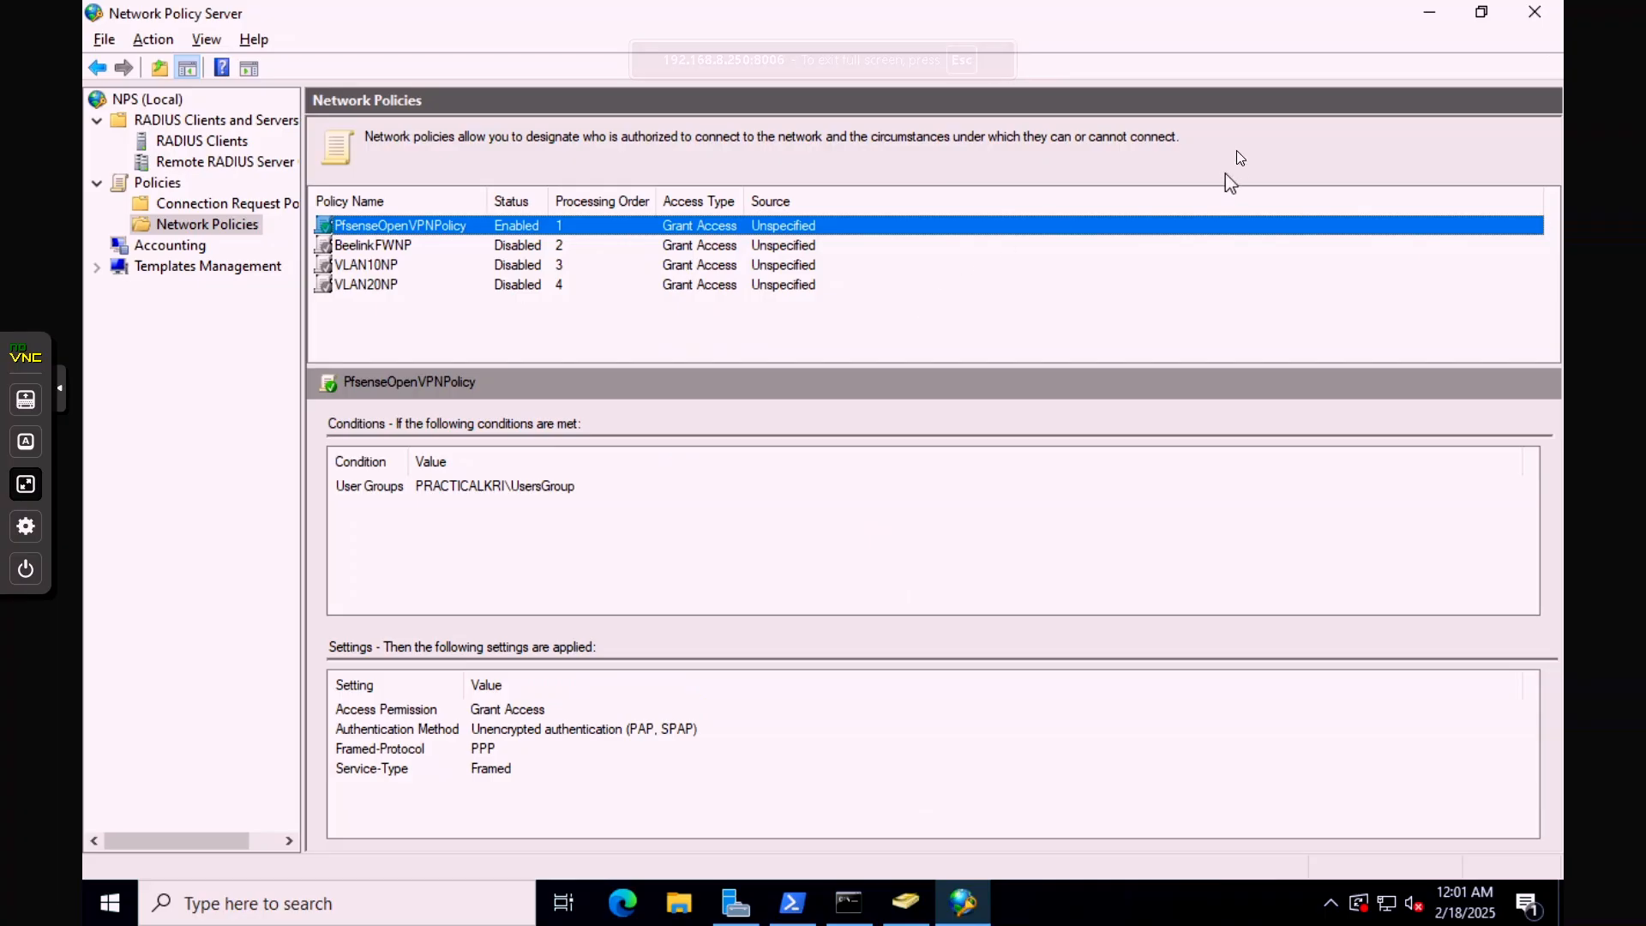
# Step: Close the NPS console, minimize Server Manager and ADUC, and launch Azure AD Connect from the desktop
pyautogui.click(1537, 10)
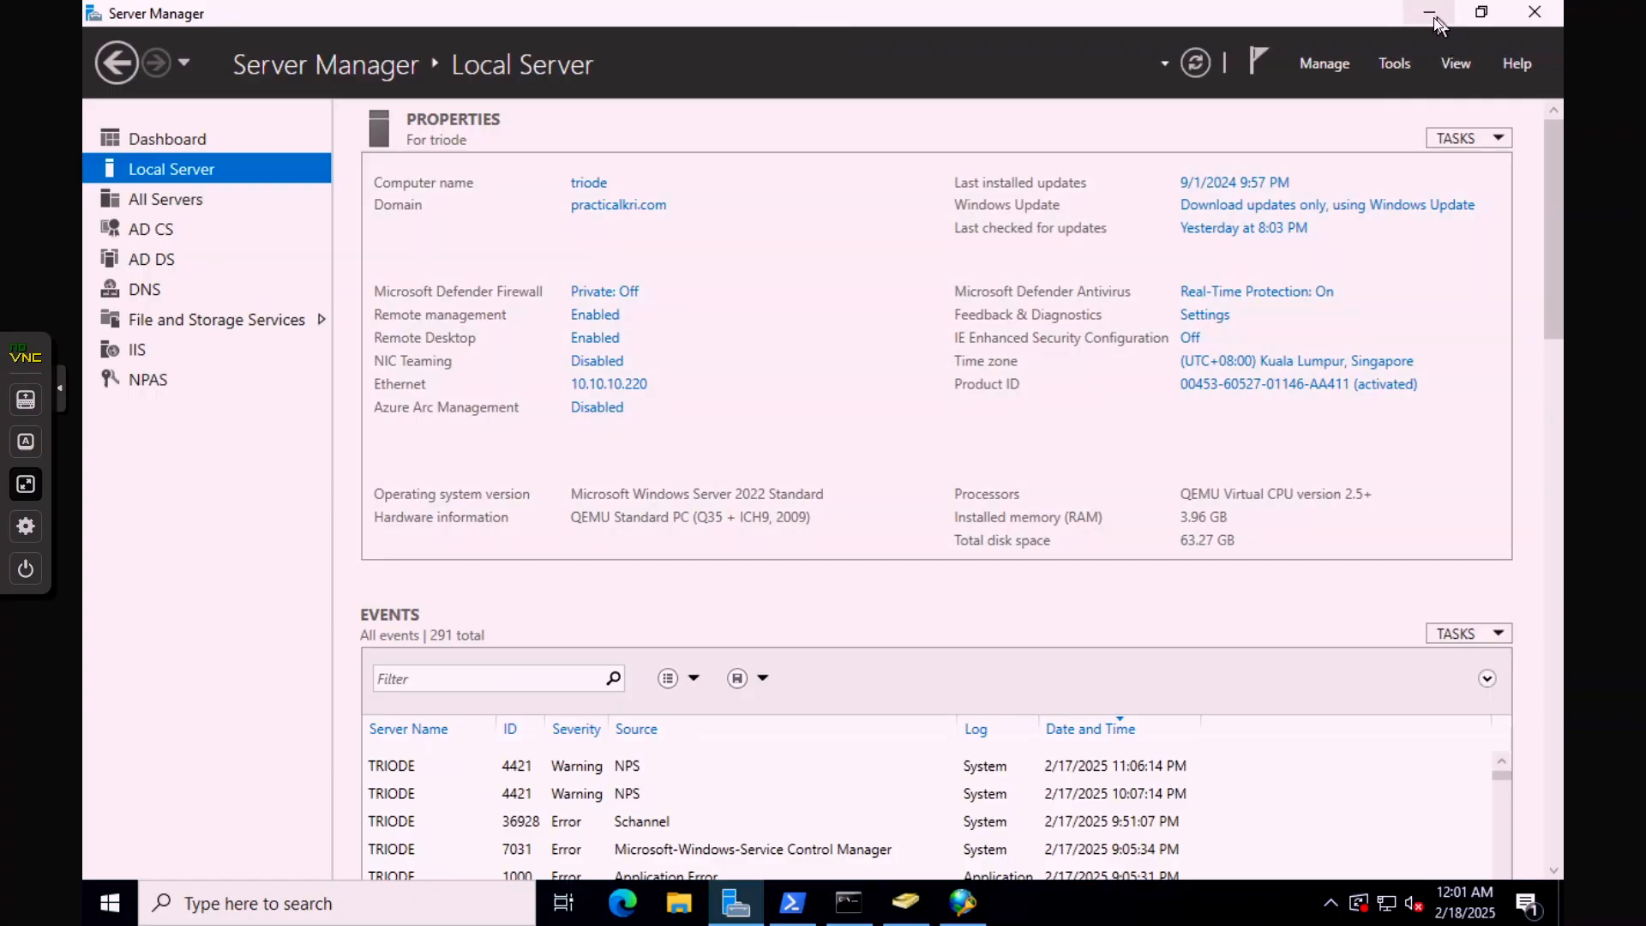
pyautogui.click(1429, 13)
pyautogui.click(1428, 15)
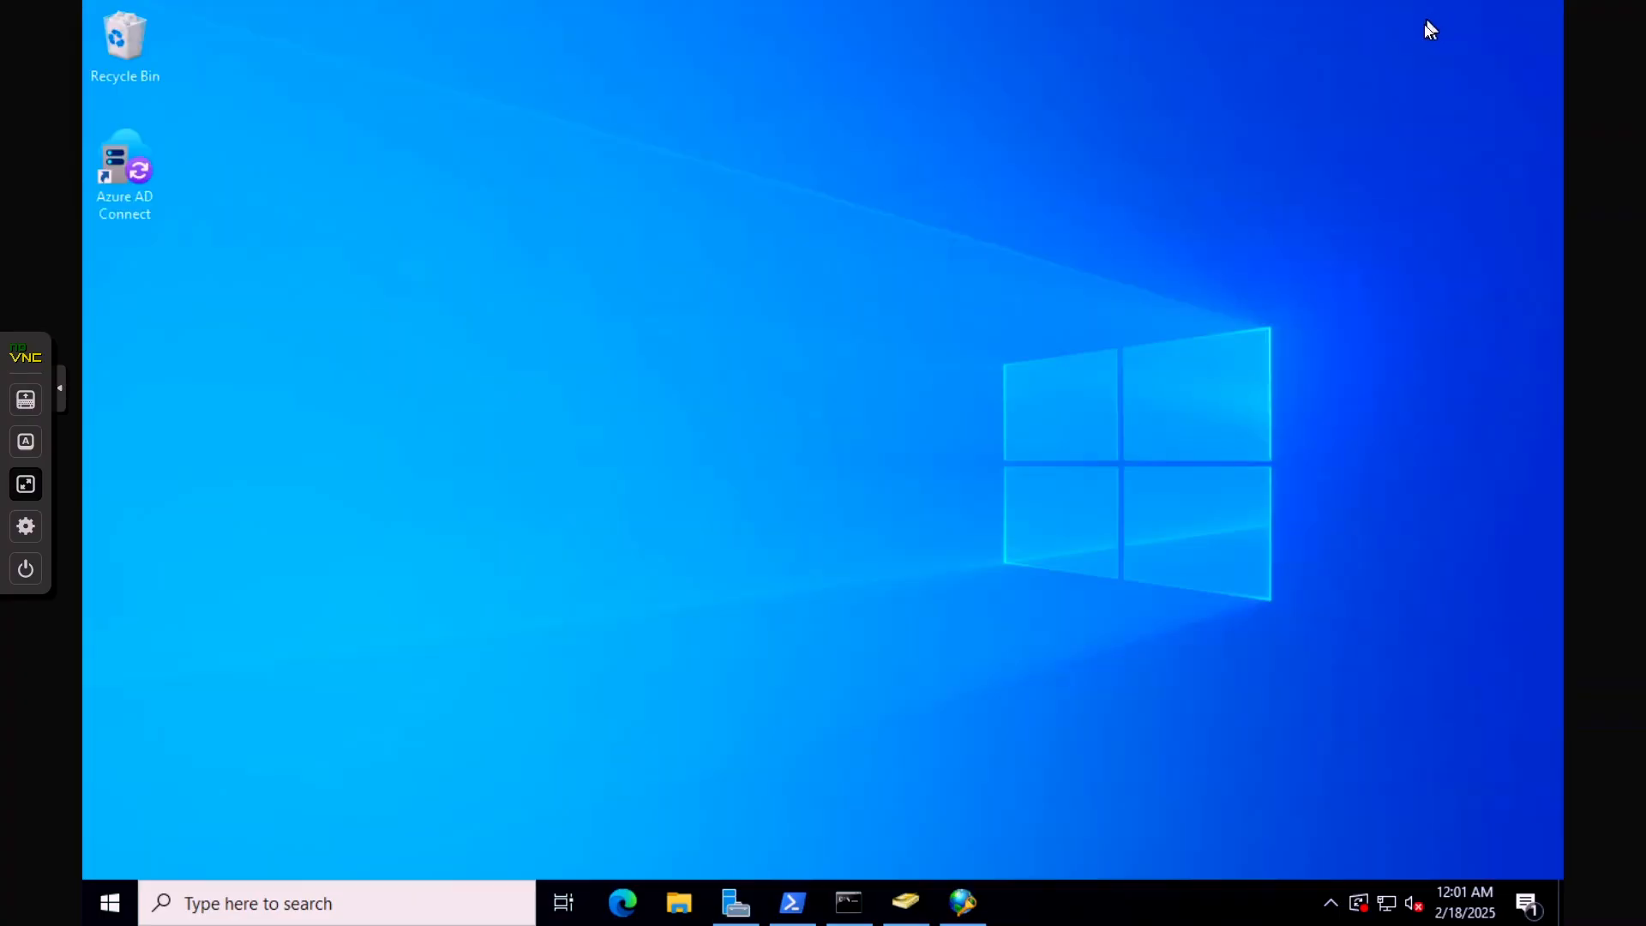
pyautogui.doubleClick(140, 186)
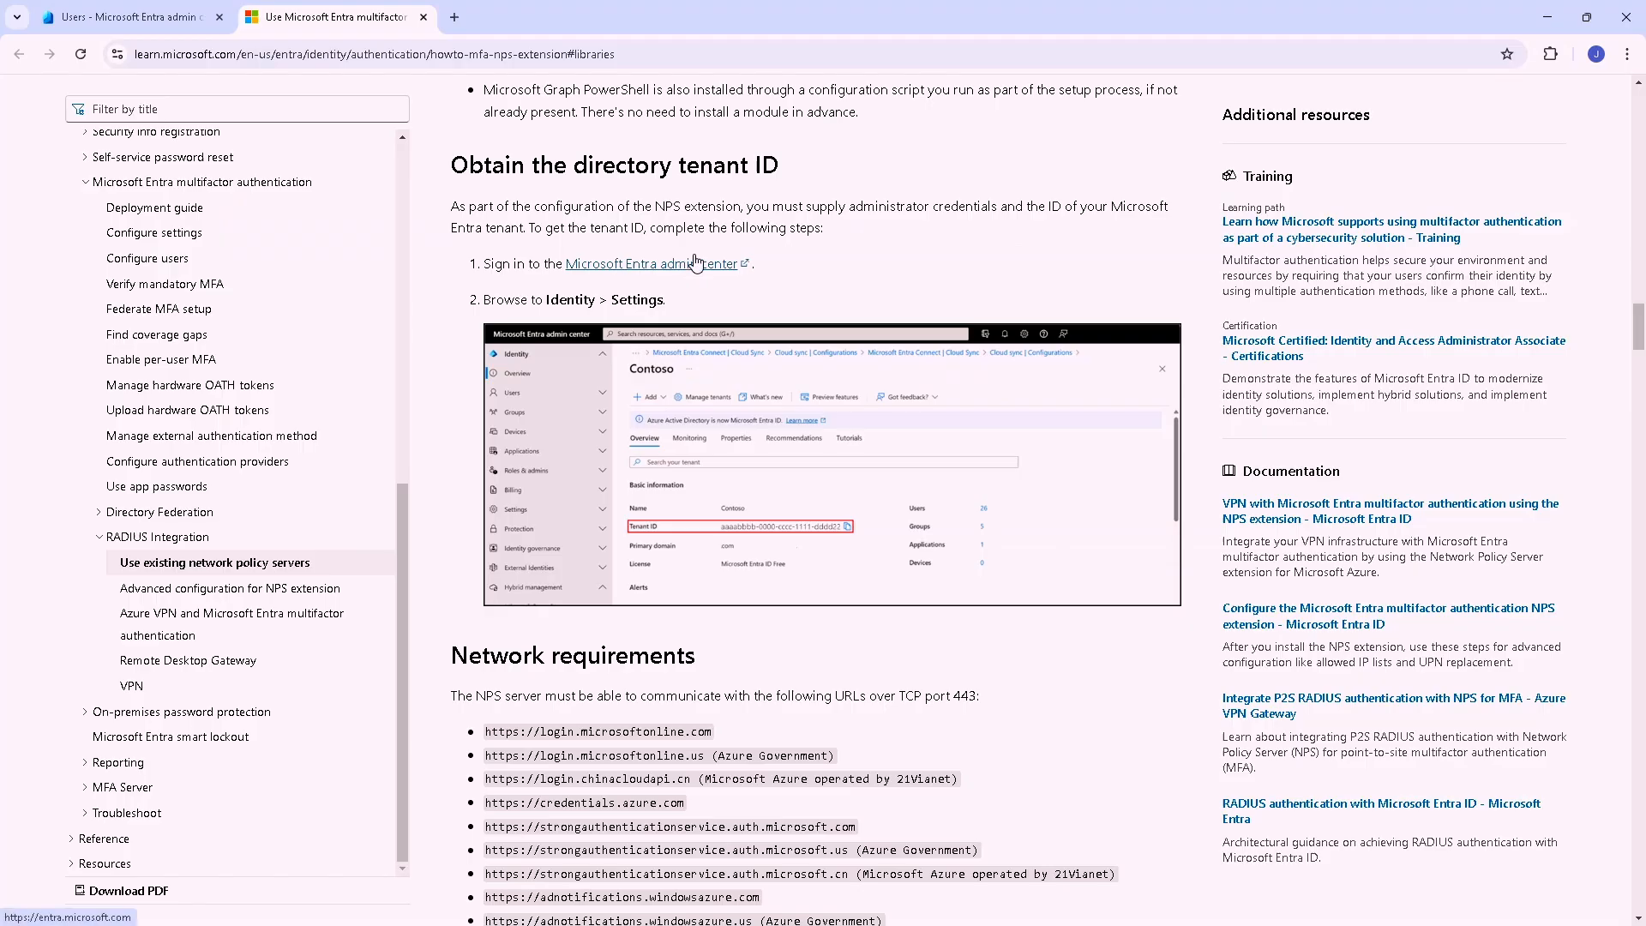
pyautogui.scroll(-2, 695, 271)
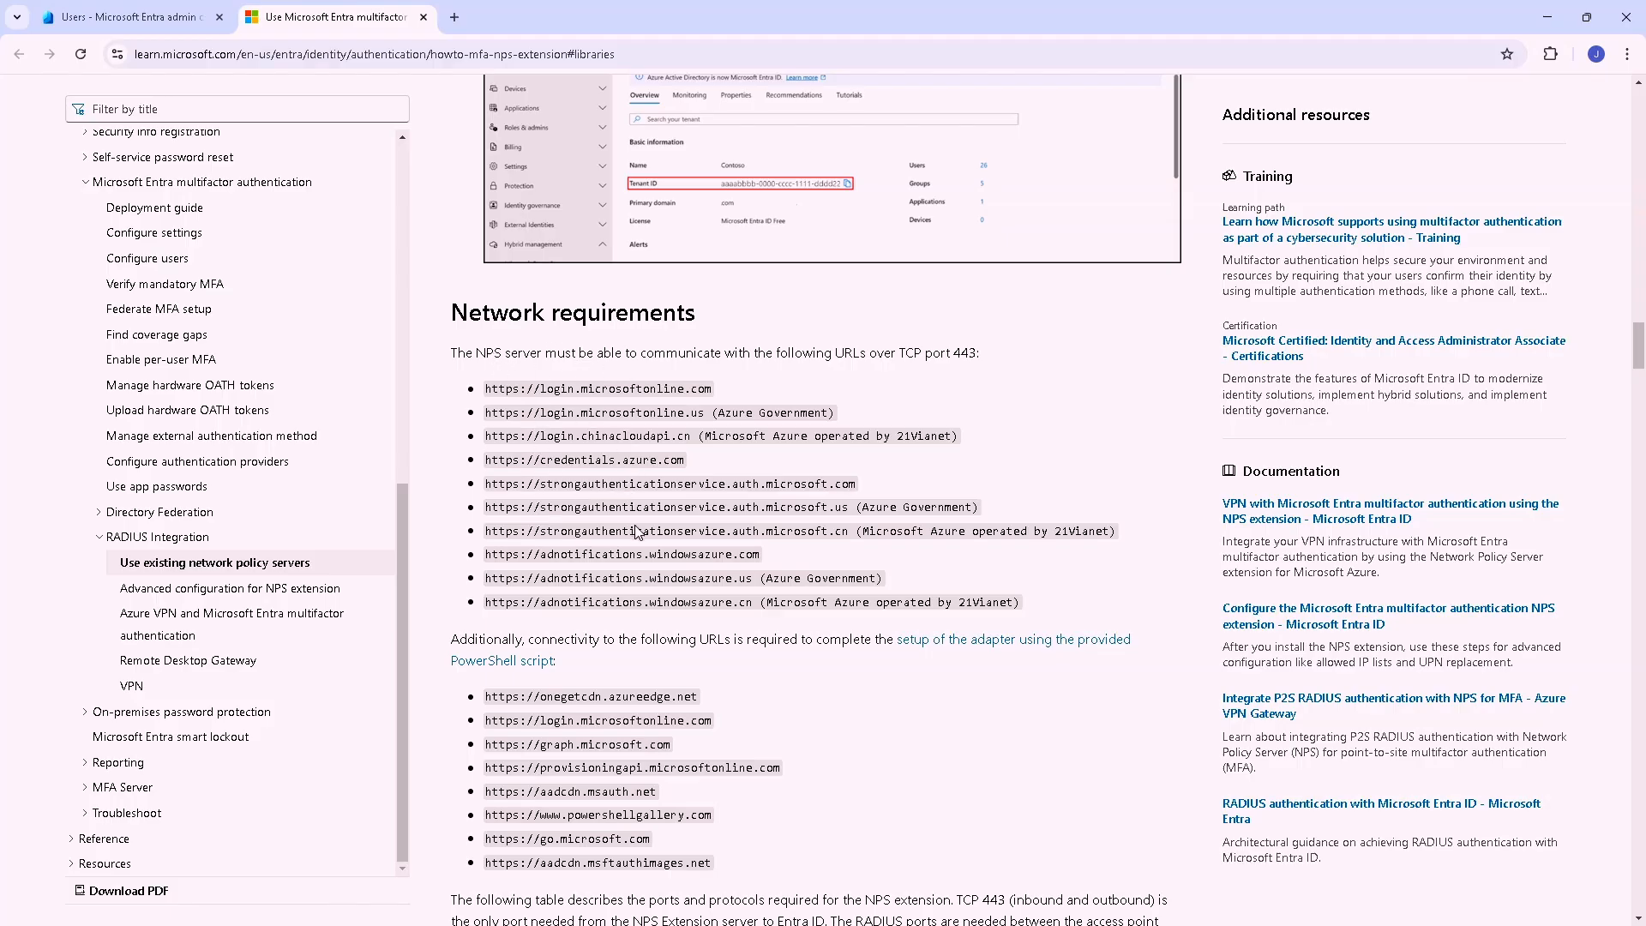
pyautogui.scroll(-1, 589, 500)
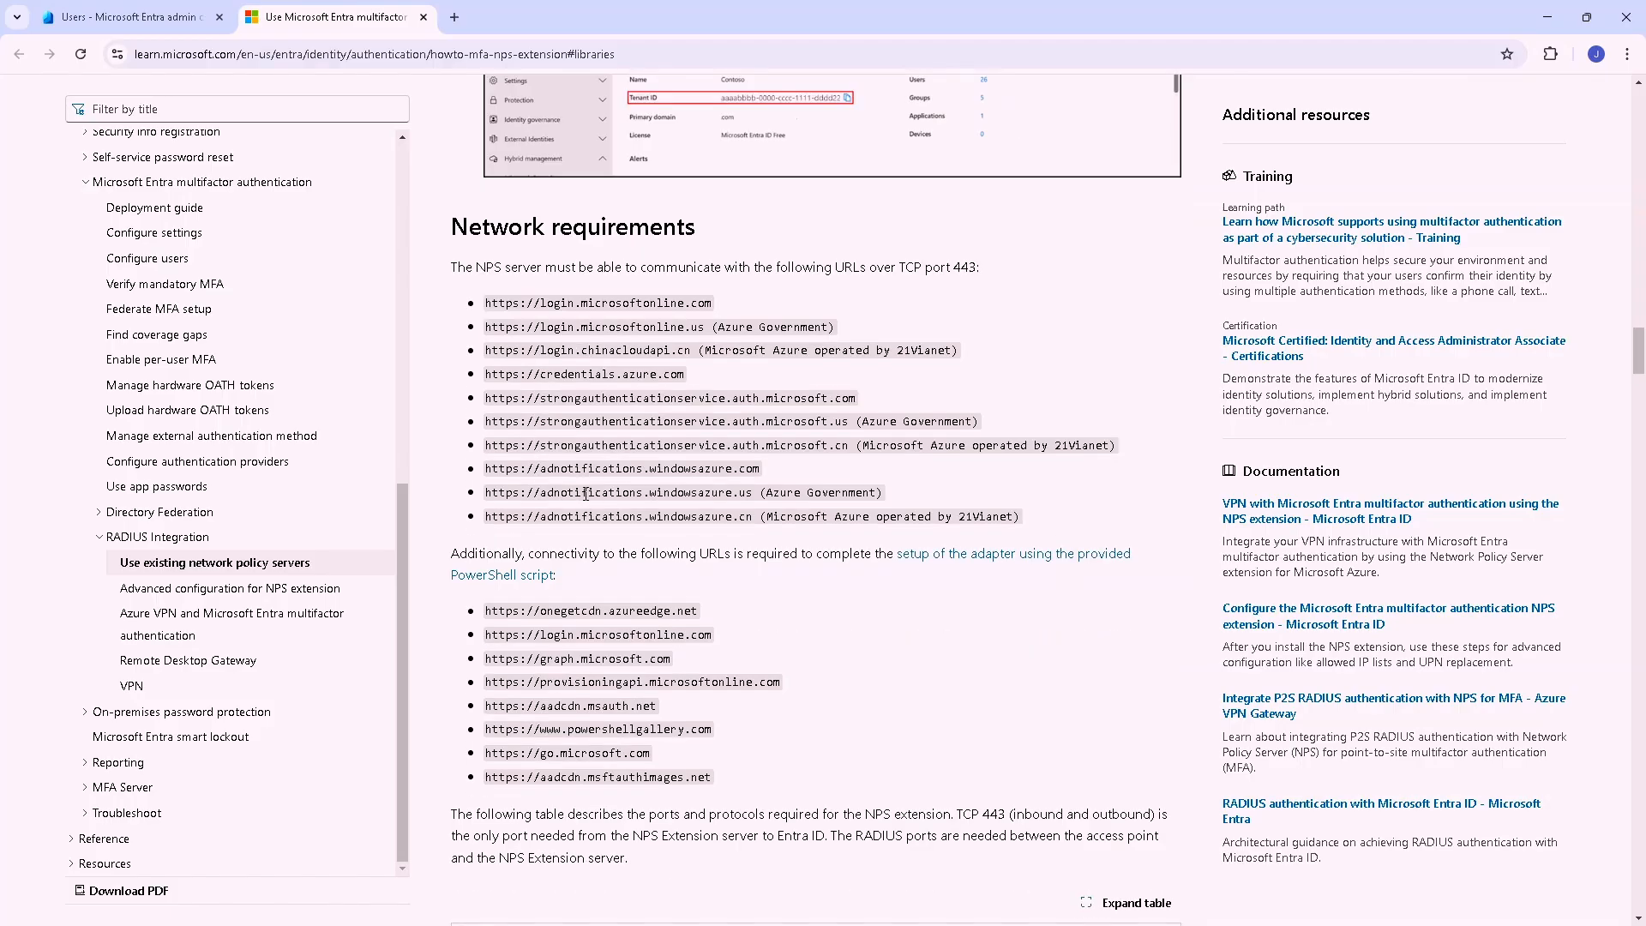
pyautogui.scroll(-5, 585, 493)
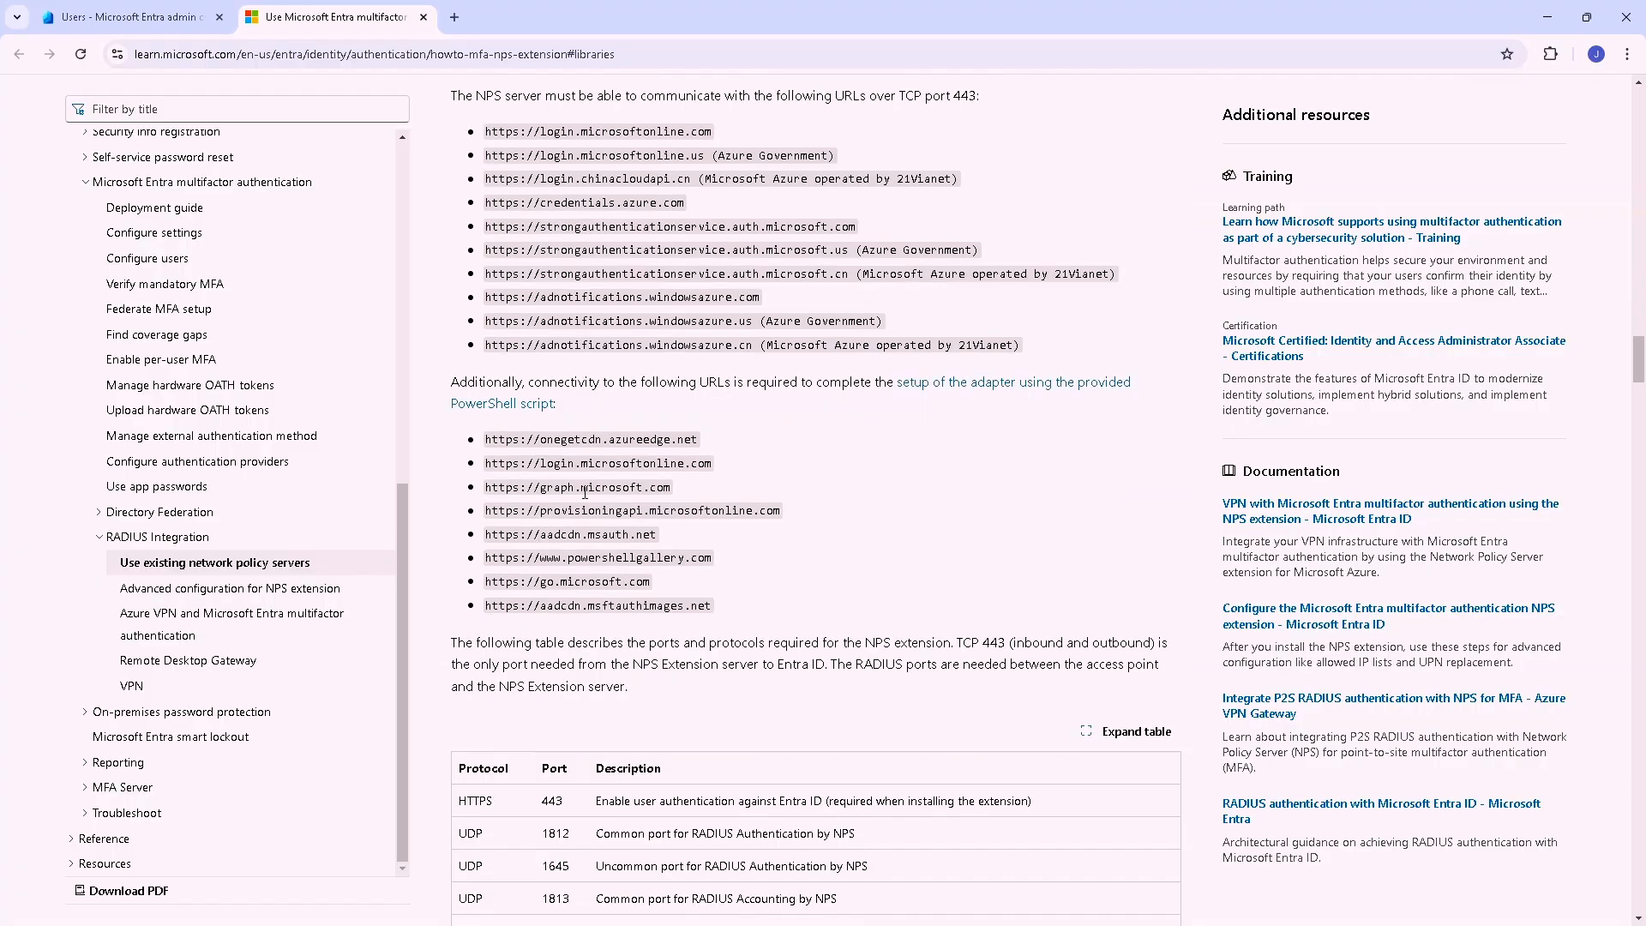
pyautogui.scroll(-5, 585, 495)
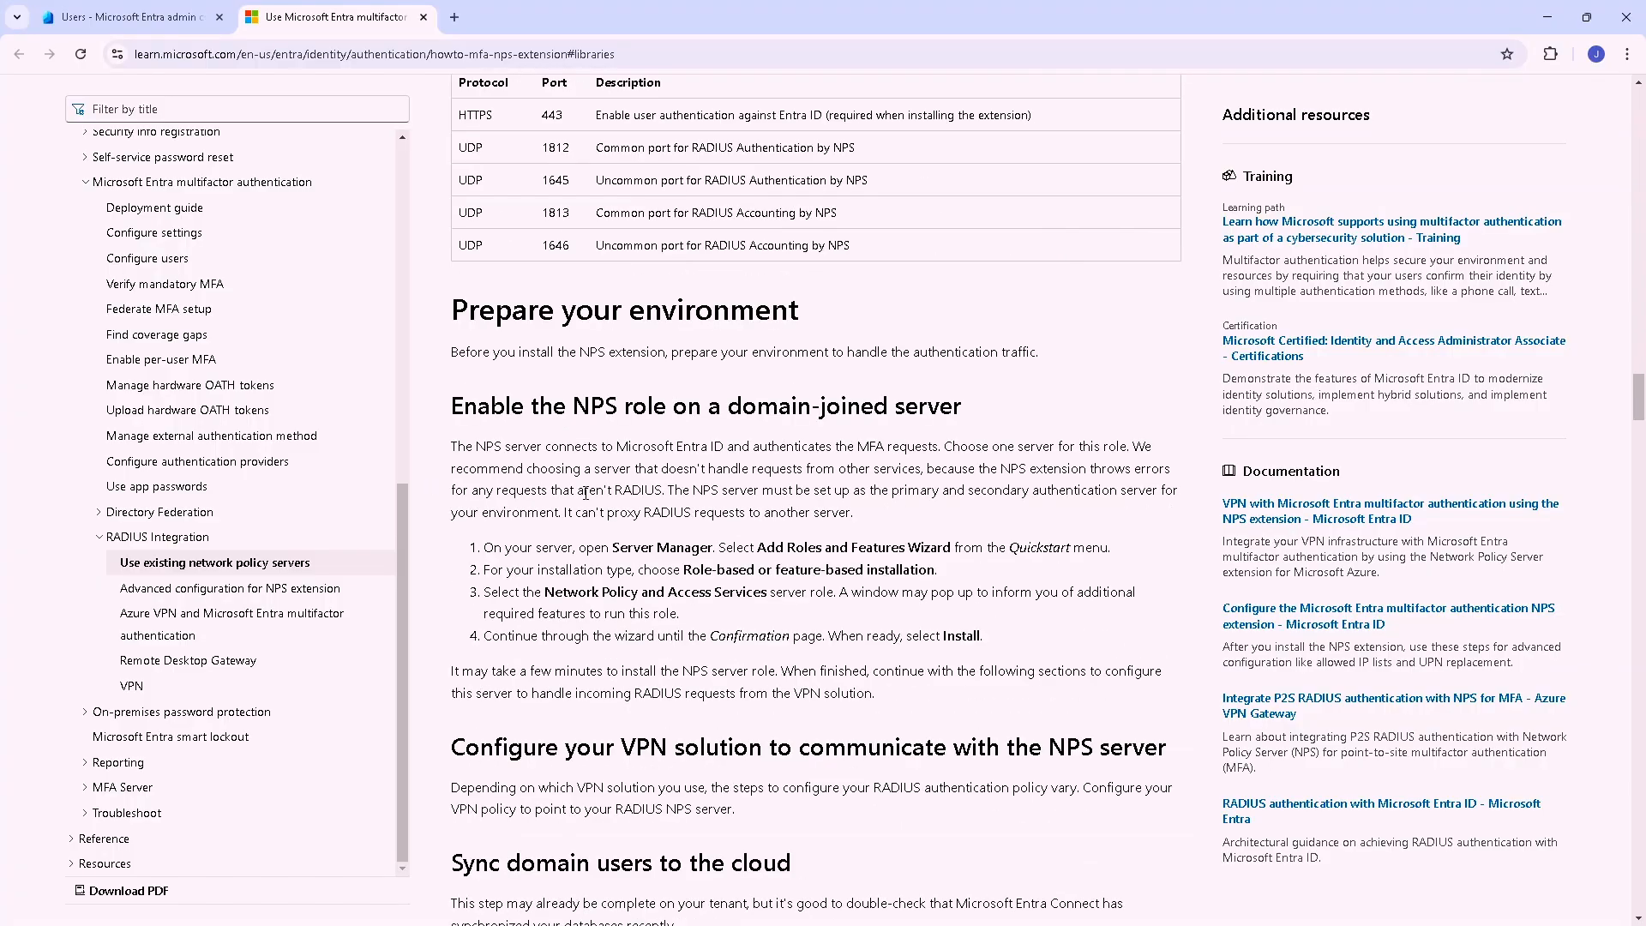
pyautogui.scroll(-1, 586, 495)
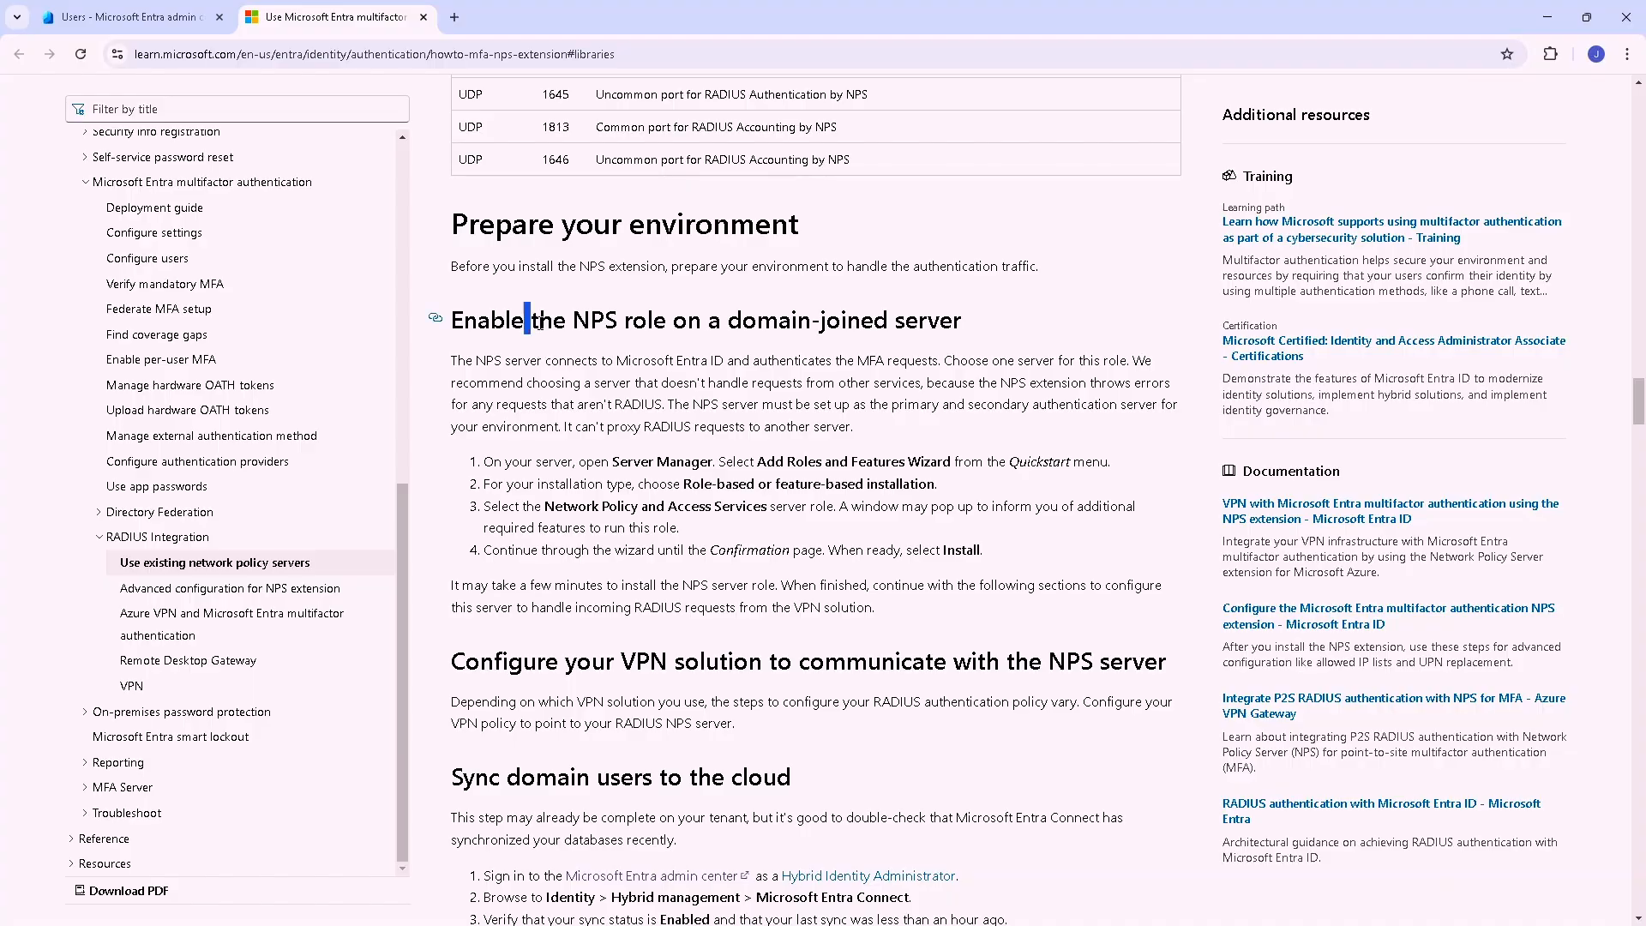
pyautogui.moveTo(523, 319); pyautogui.dragTo(672, 321)
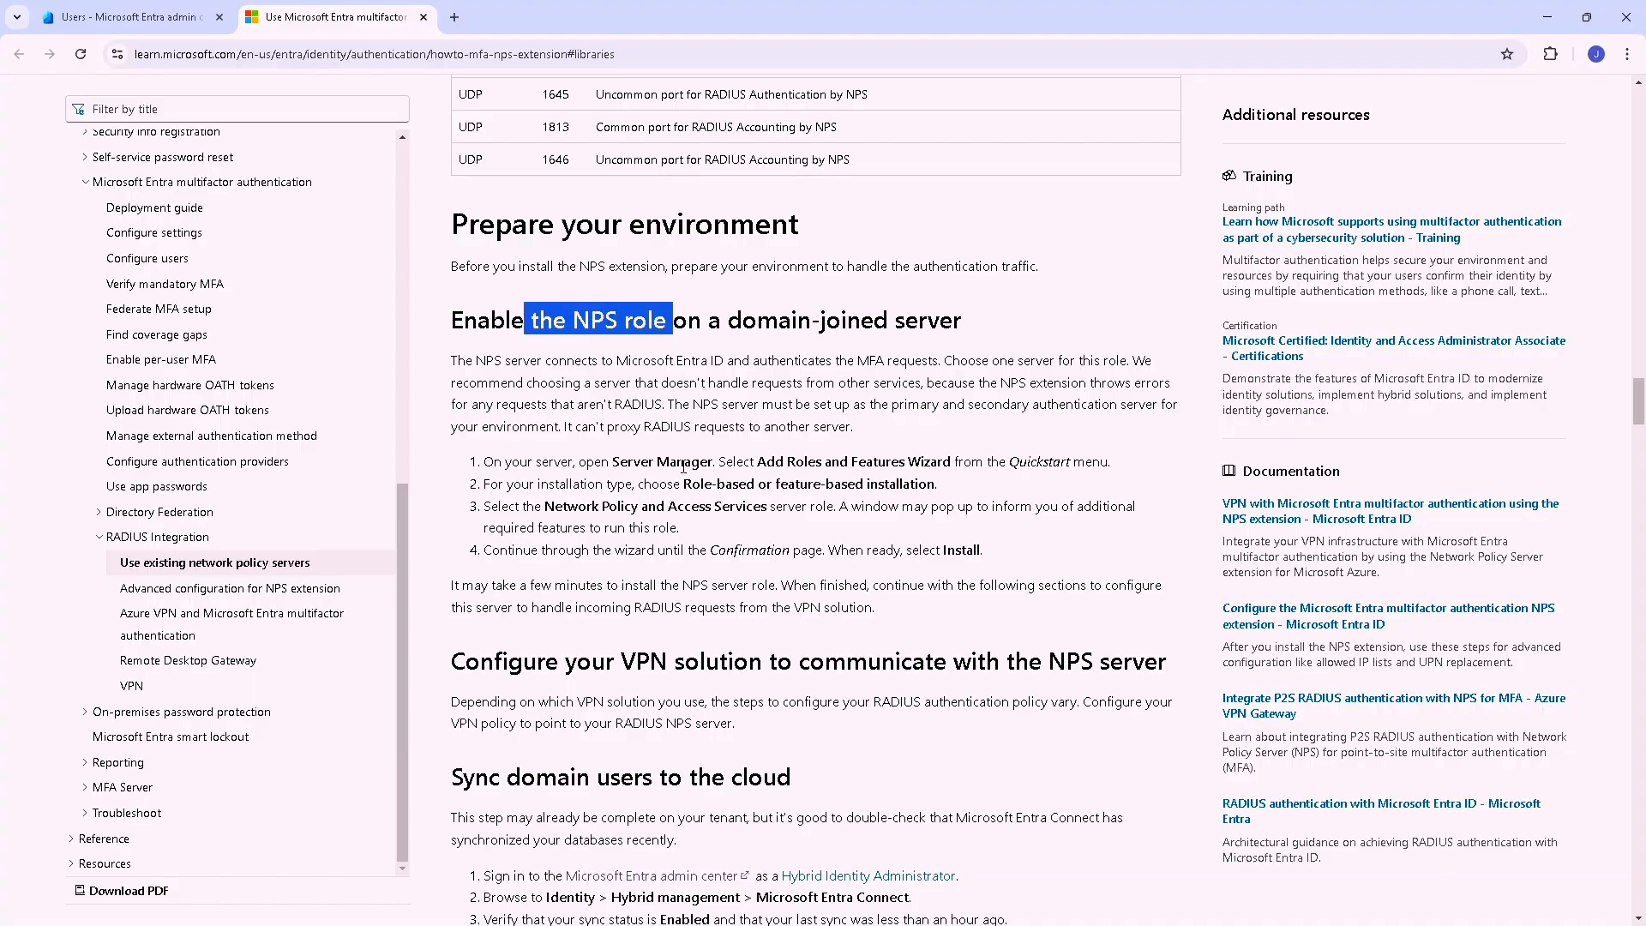
pyautogui.scroll(-4, 683, 466)
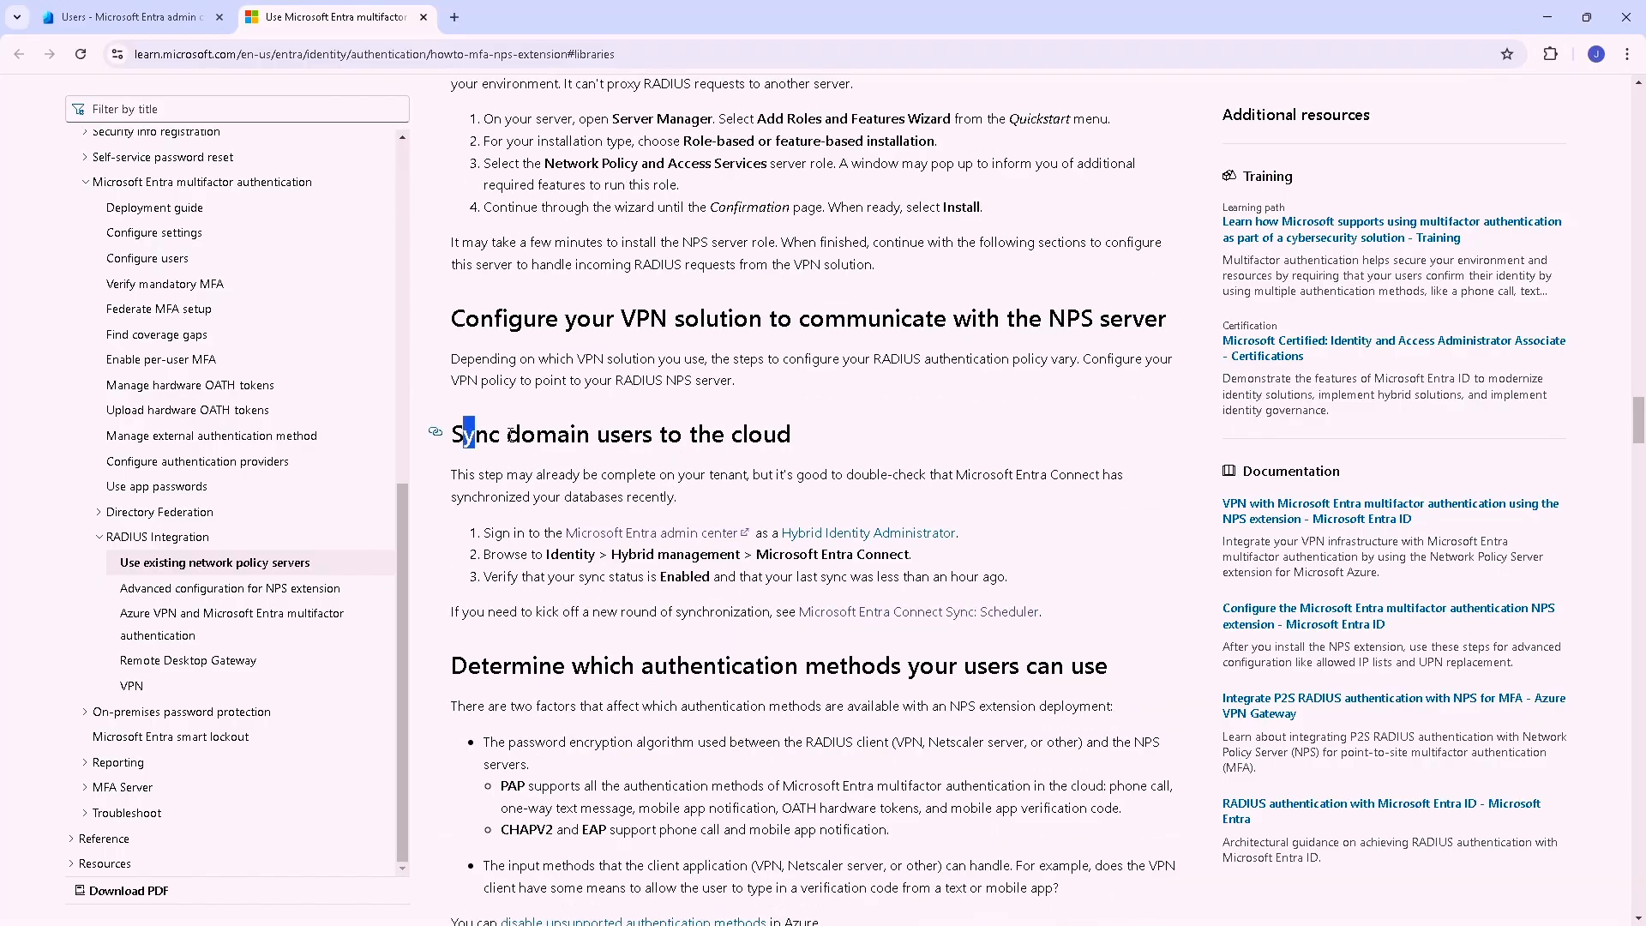
pyautogui.moveTo(463, 434); pyautogui.dragTo(800, 441)
pyautogui.scroll(-1, 788, 481)
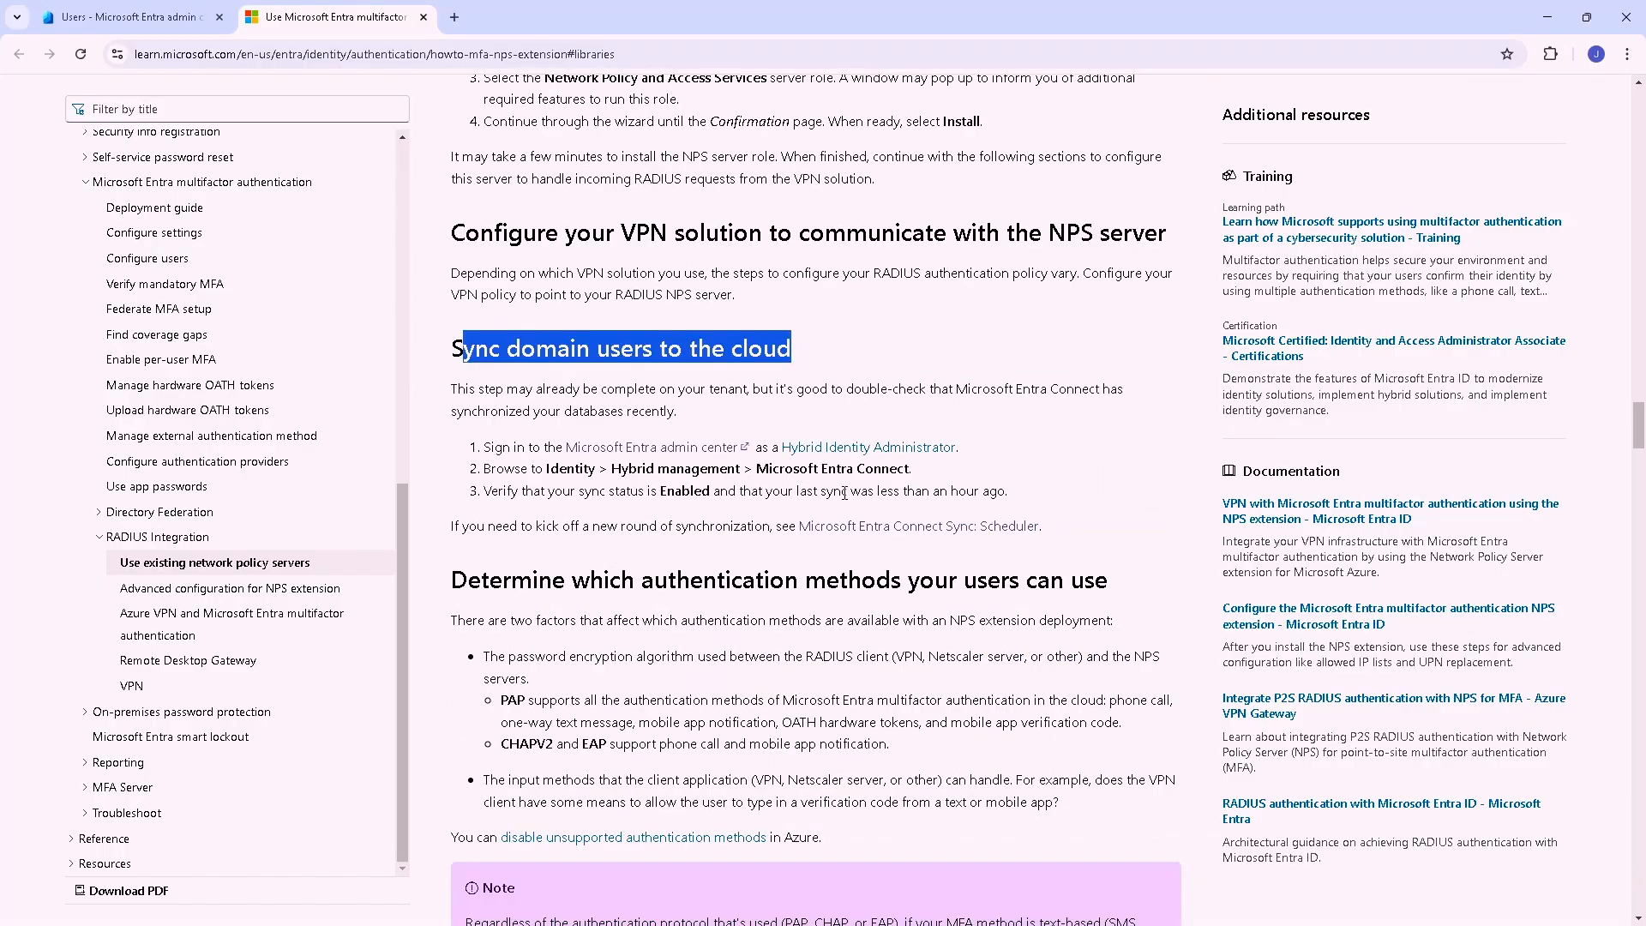
pyautogui.moveTo(546, 468); pyautogui.dragTo(914, 471)
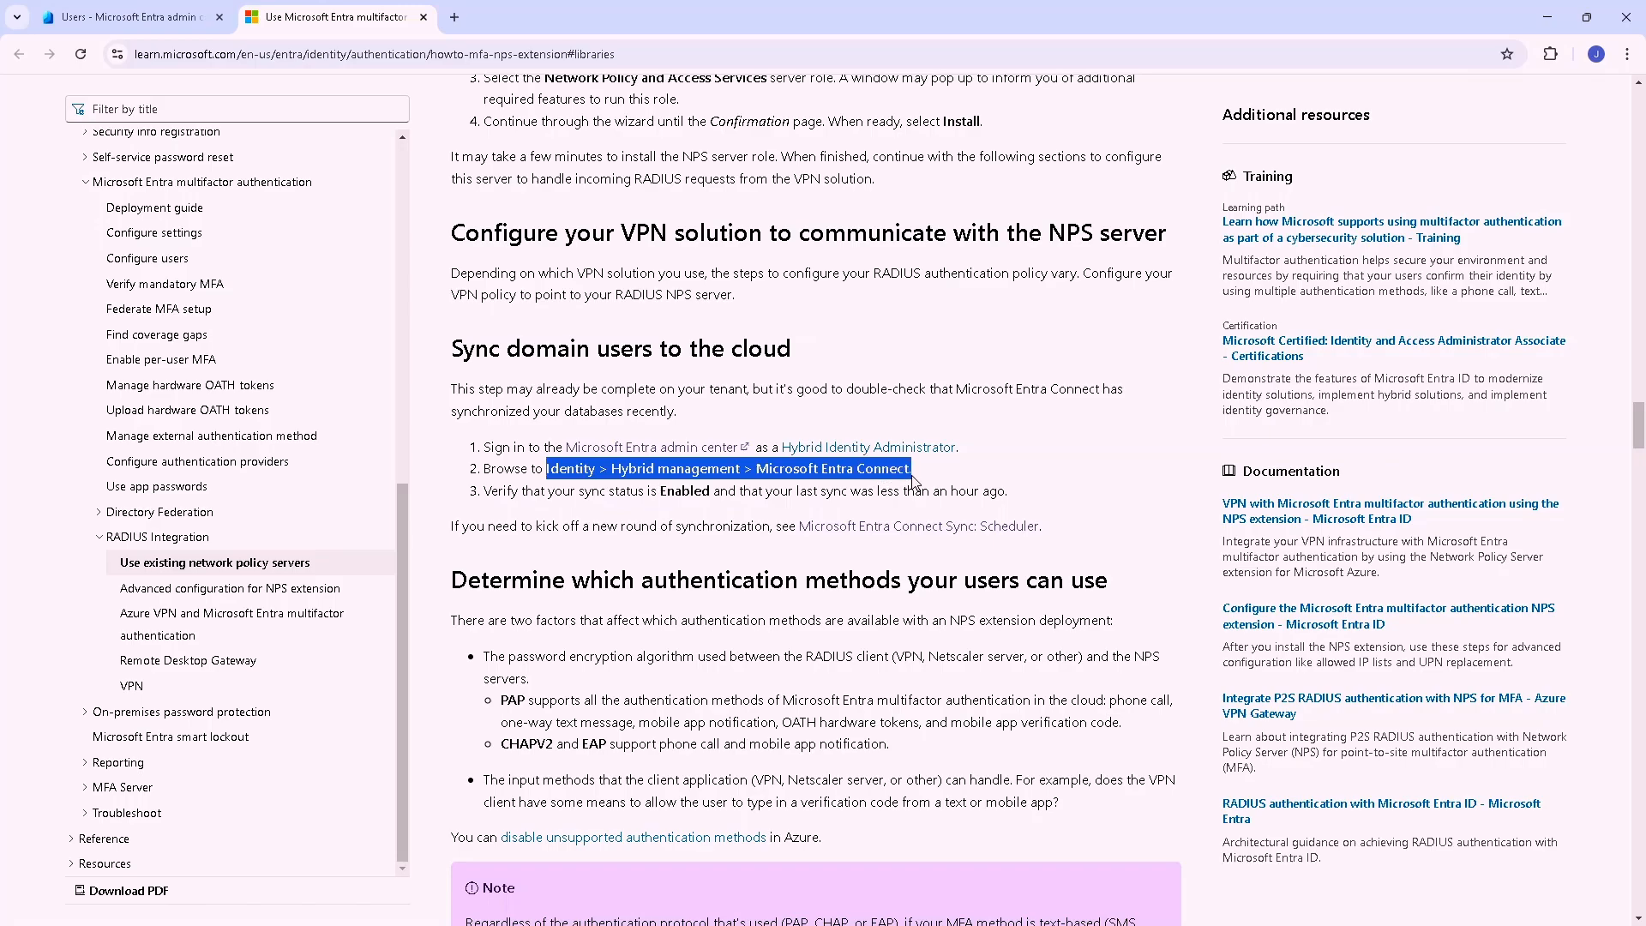
pyautogui.scroll(-1, 806, 494)
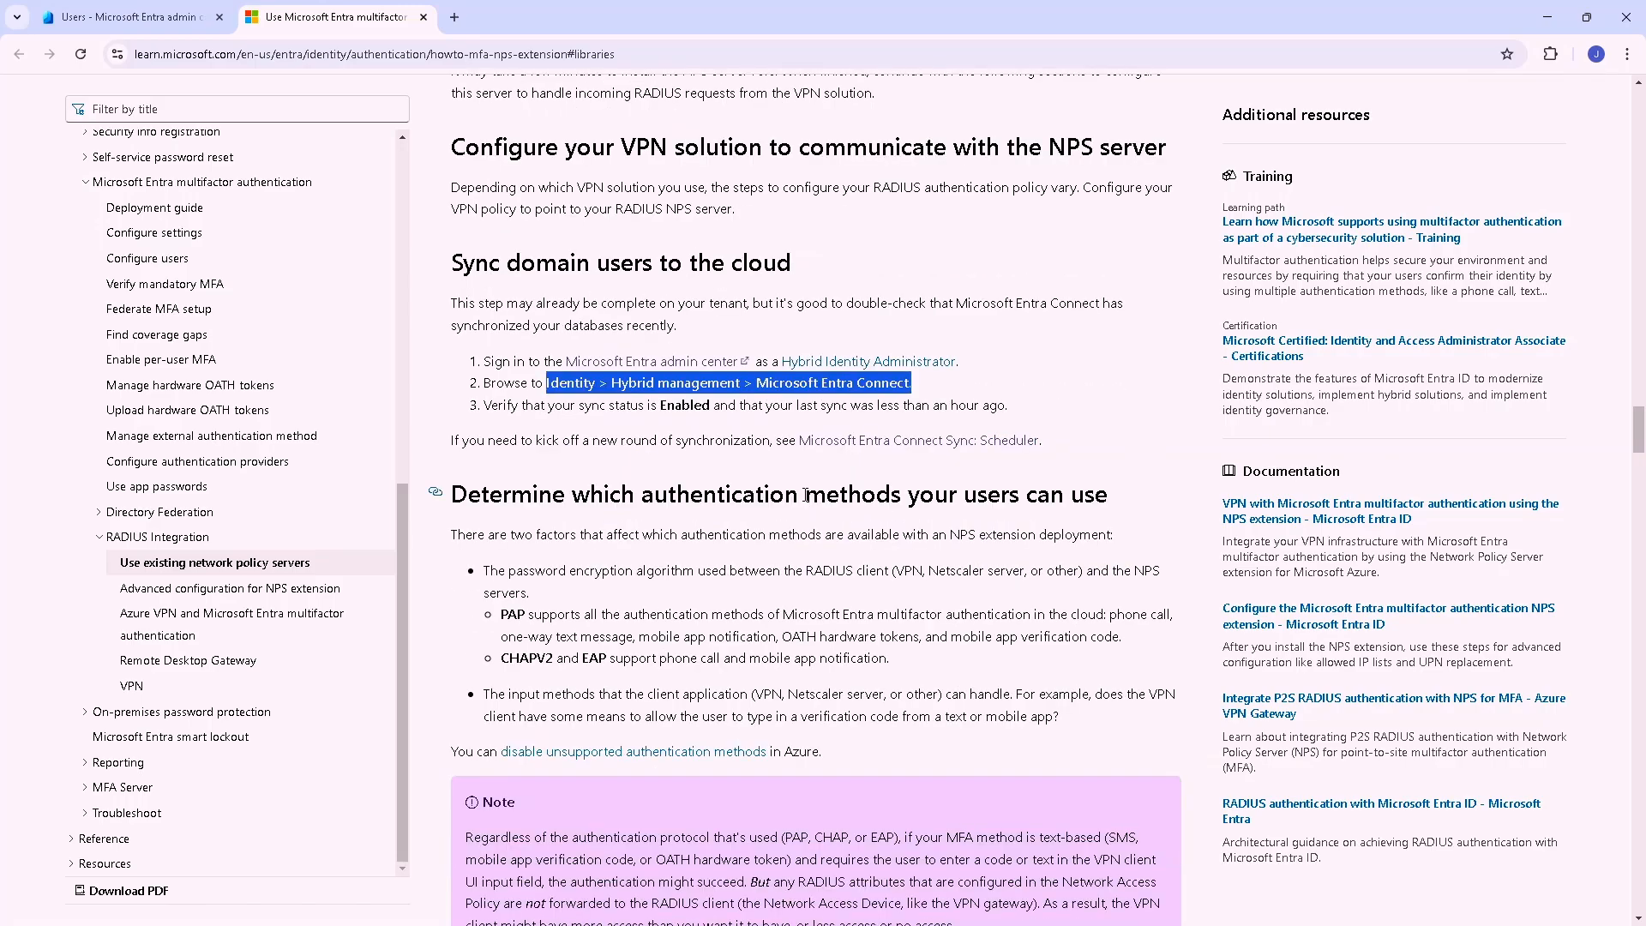
pyautogui.scroll(-1, 801, 485)
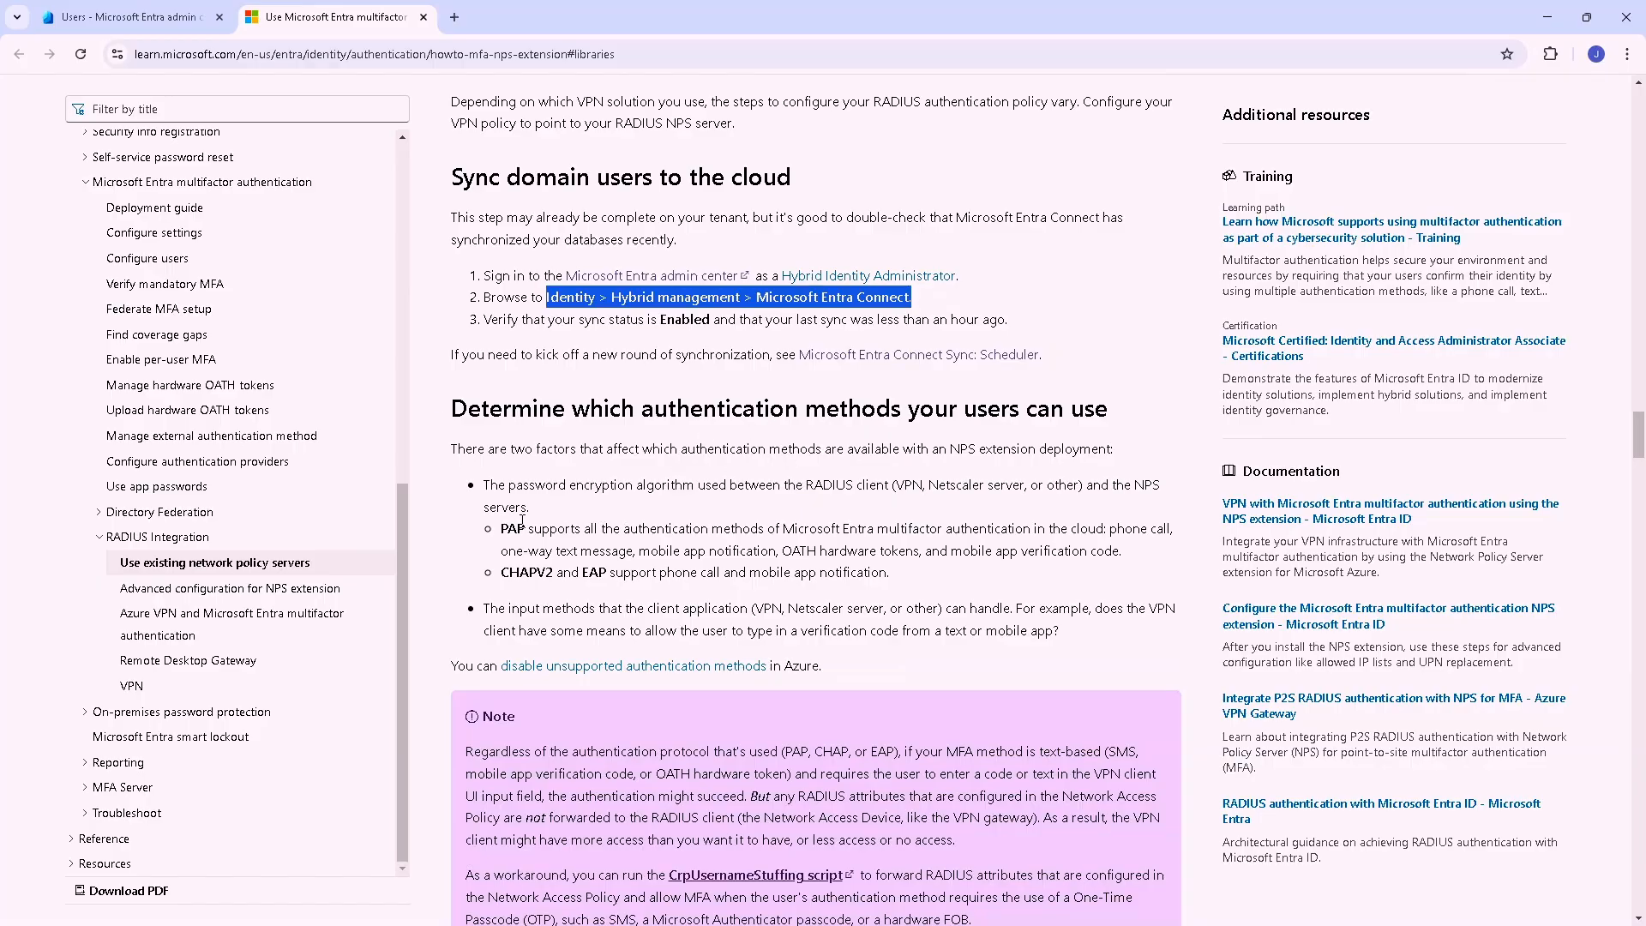
pyautogui.moveTo(499, 529); pyautogui.dragTo(1121, 554)
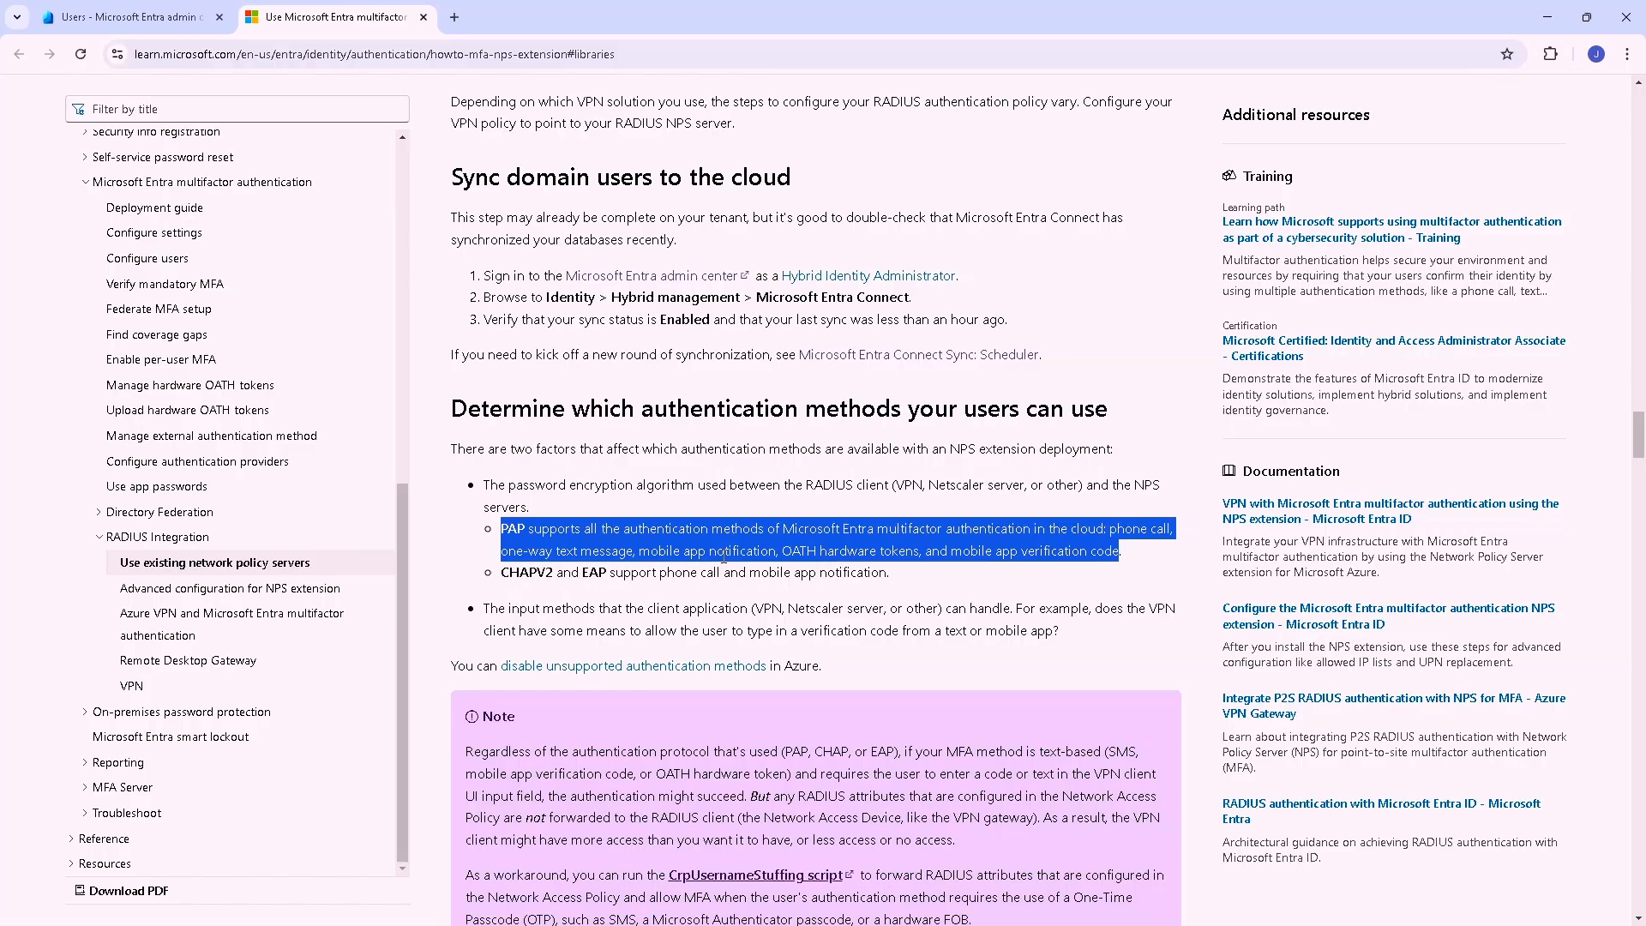
pyautogui.scroll(-2, 723, 558)
pyautogui.scroll(-4, 722, 554)
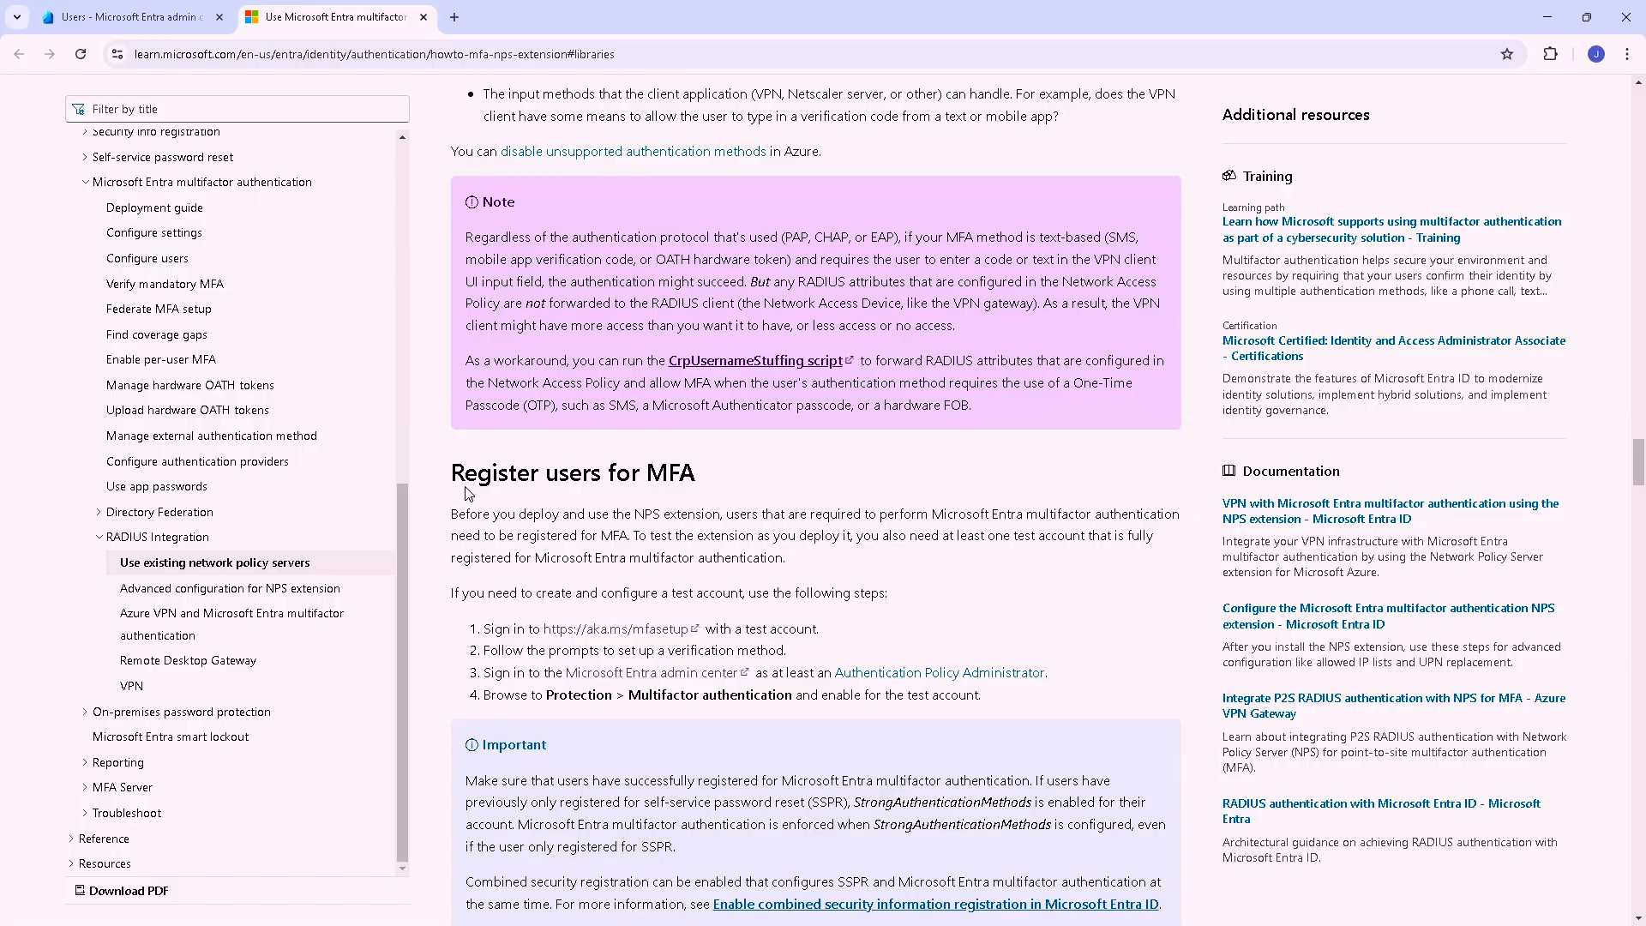
pyautogui.moveTo(447, 473); pyautogui.dragTo(709, 486)
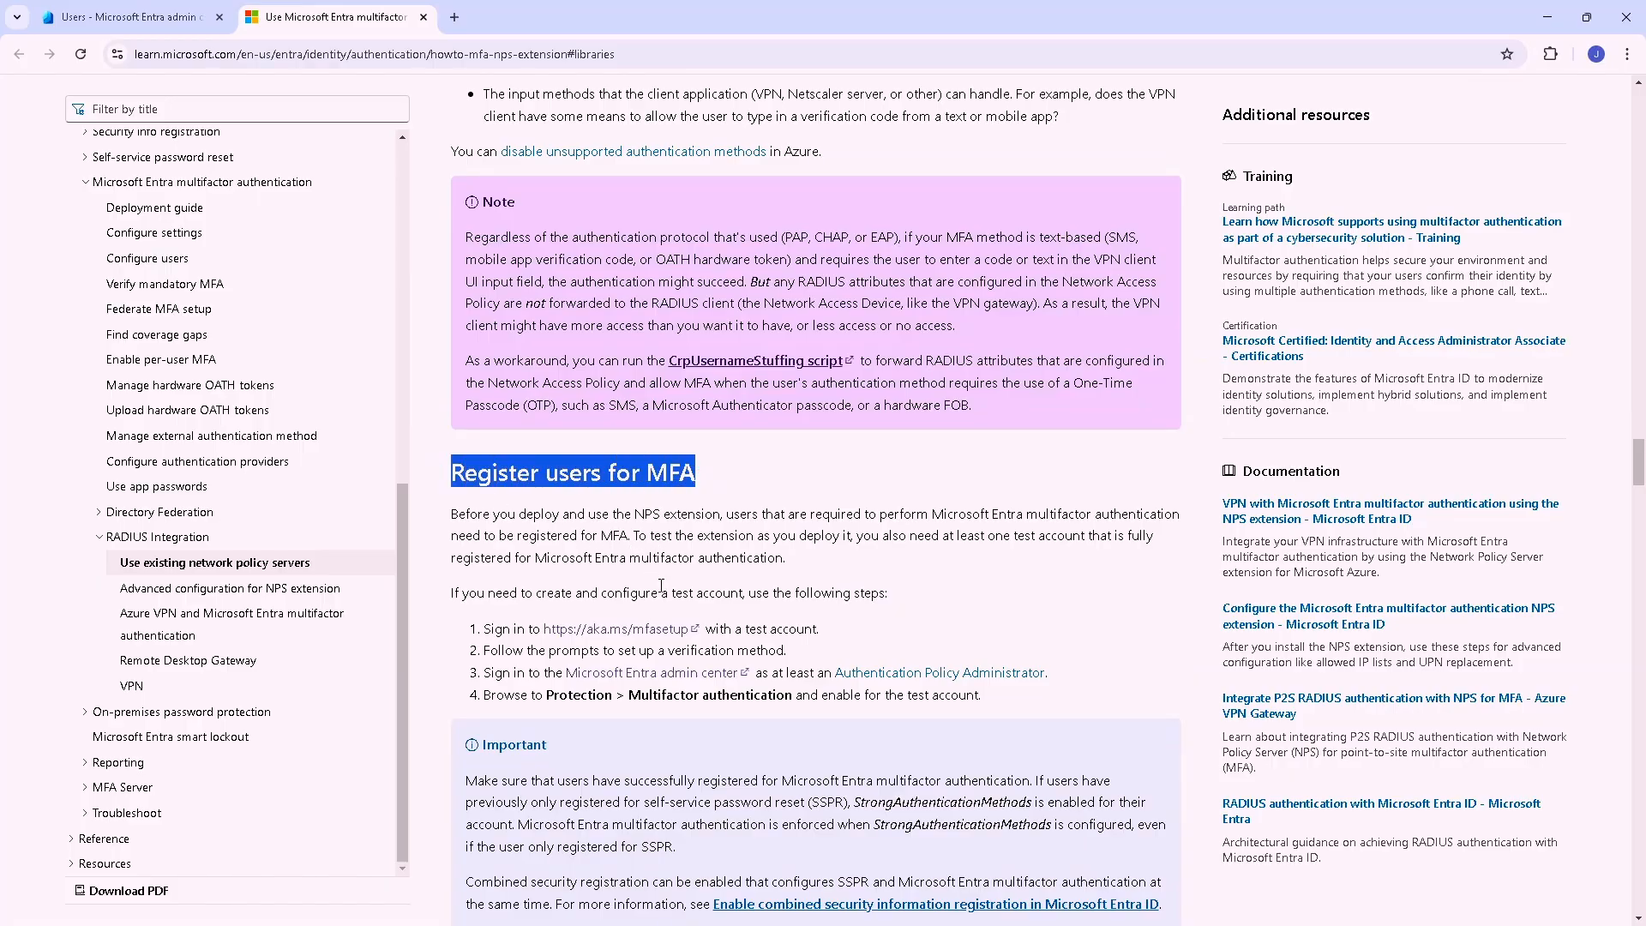
pyautogui.scroll(-1, 660, 585)
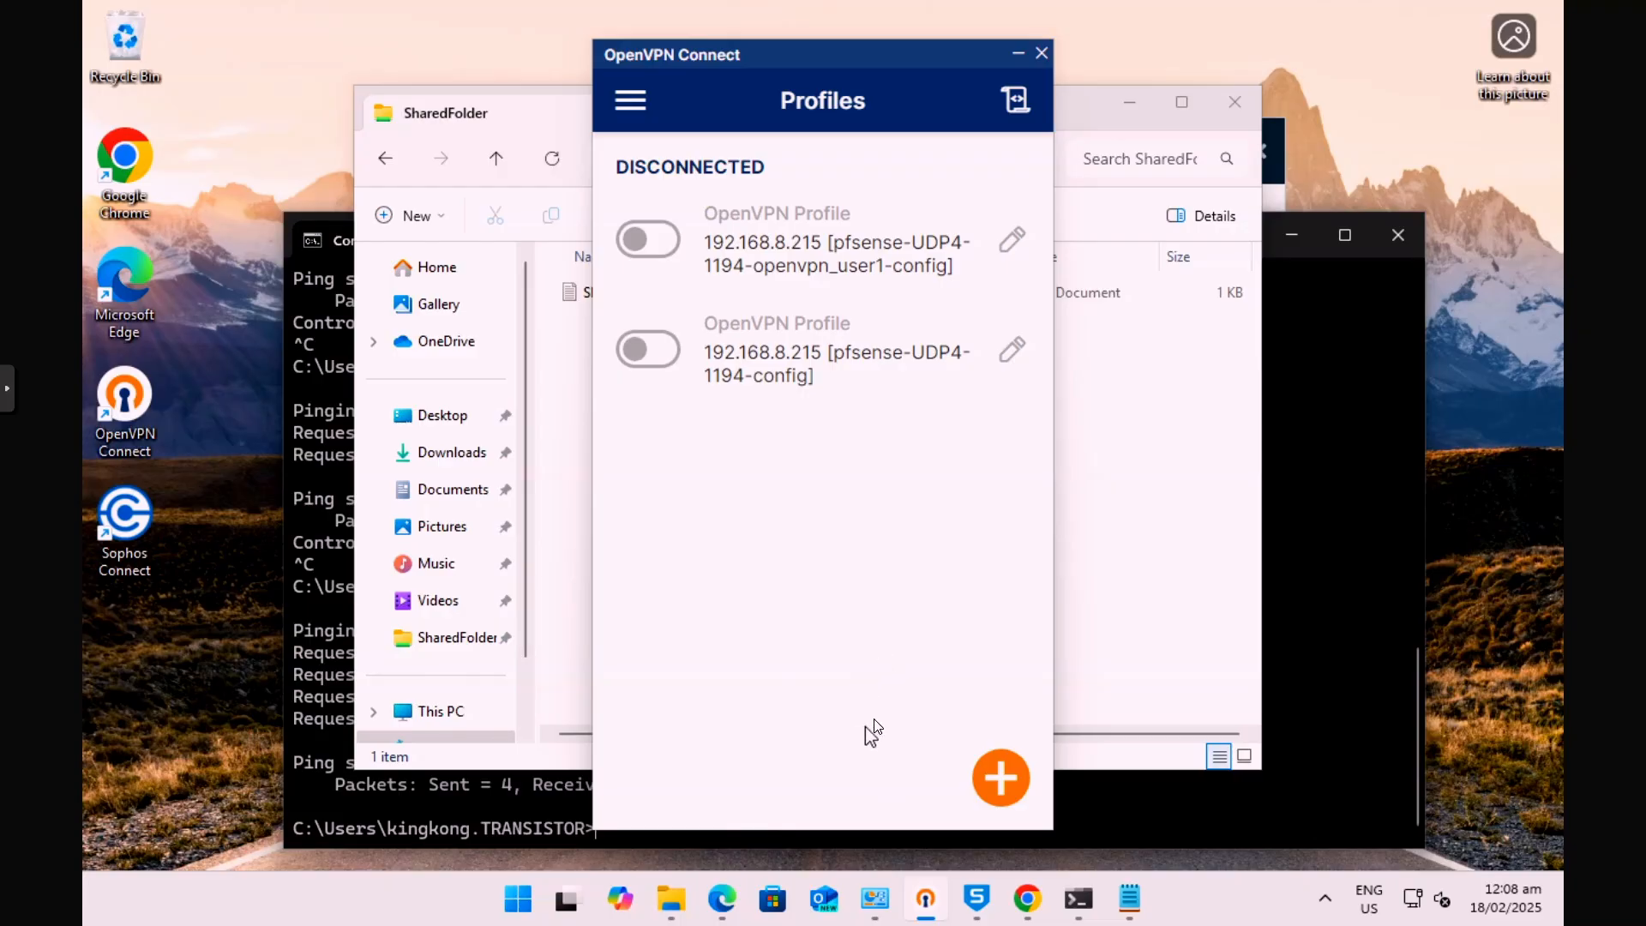
# Step: Open the aka.ms/mfasetup registration page in a new Chrome tab
pyautogui.click(1028, 897)
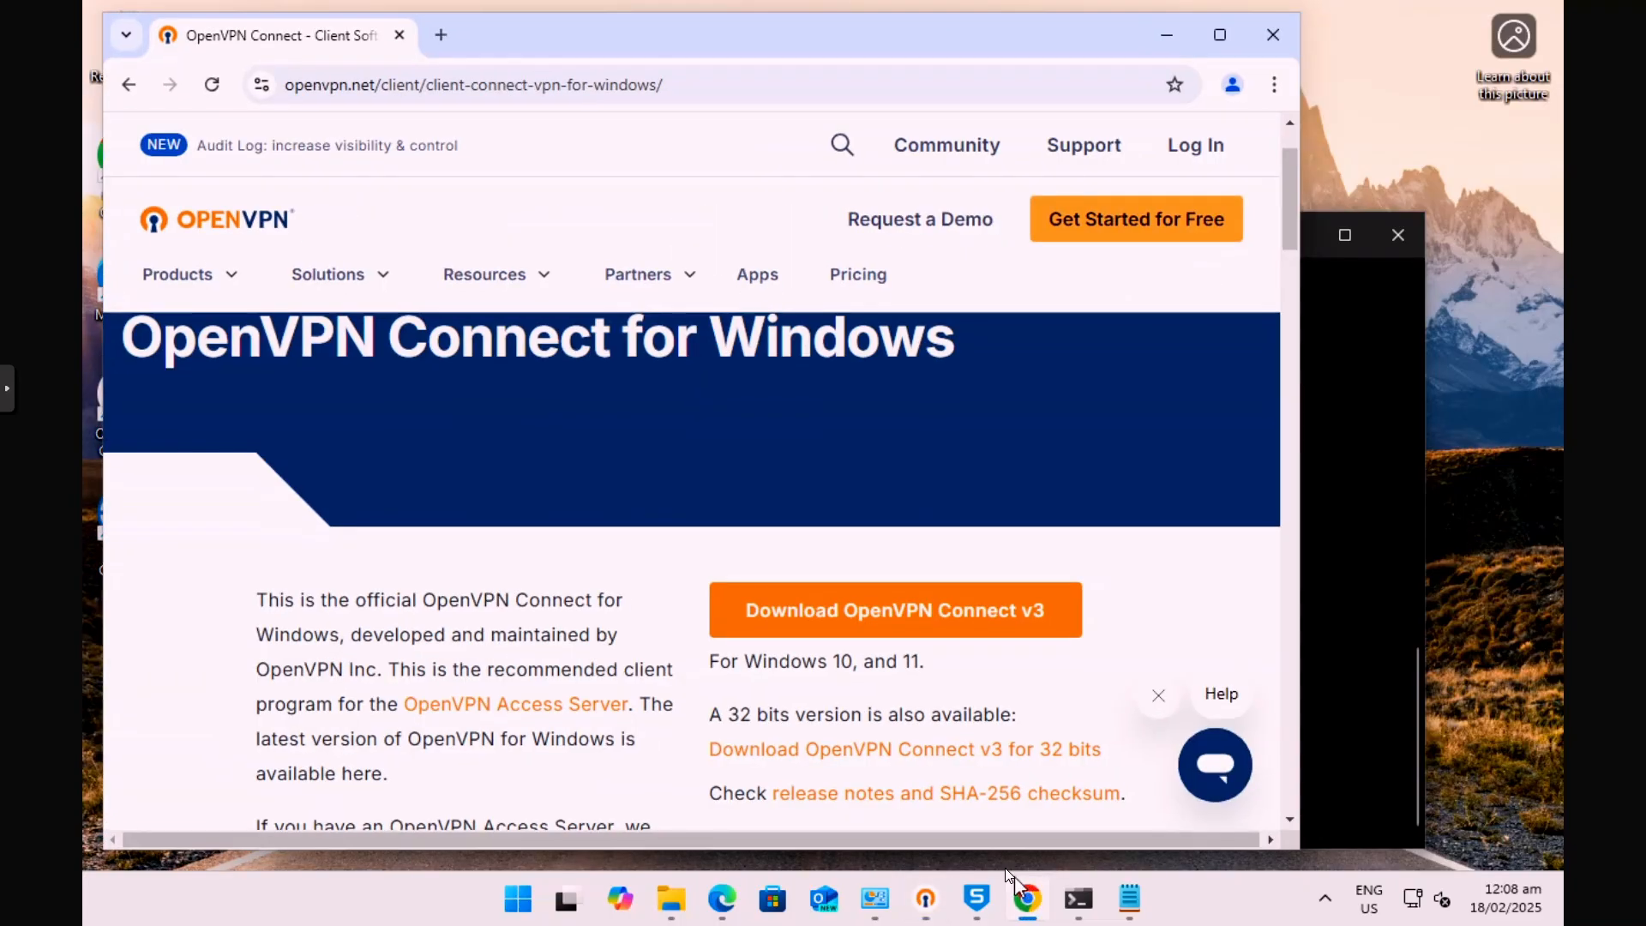
pyautogui.click(441, 35)
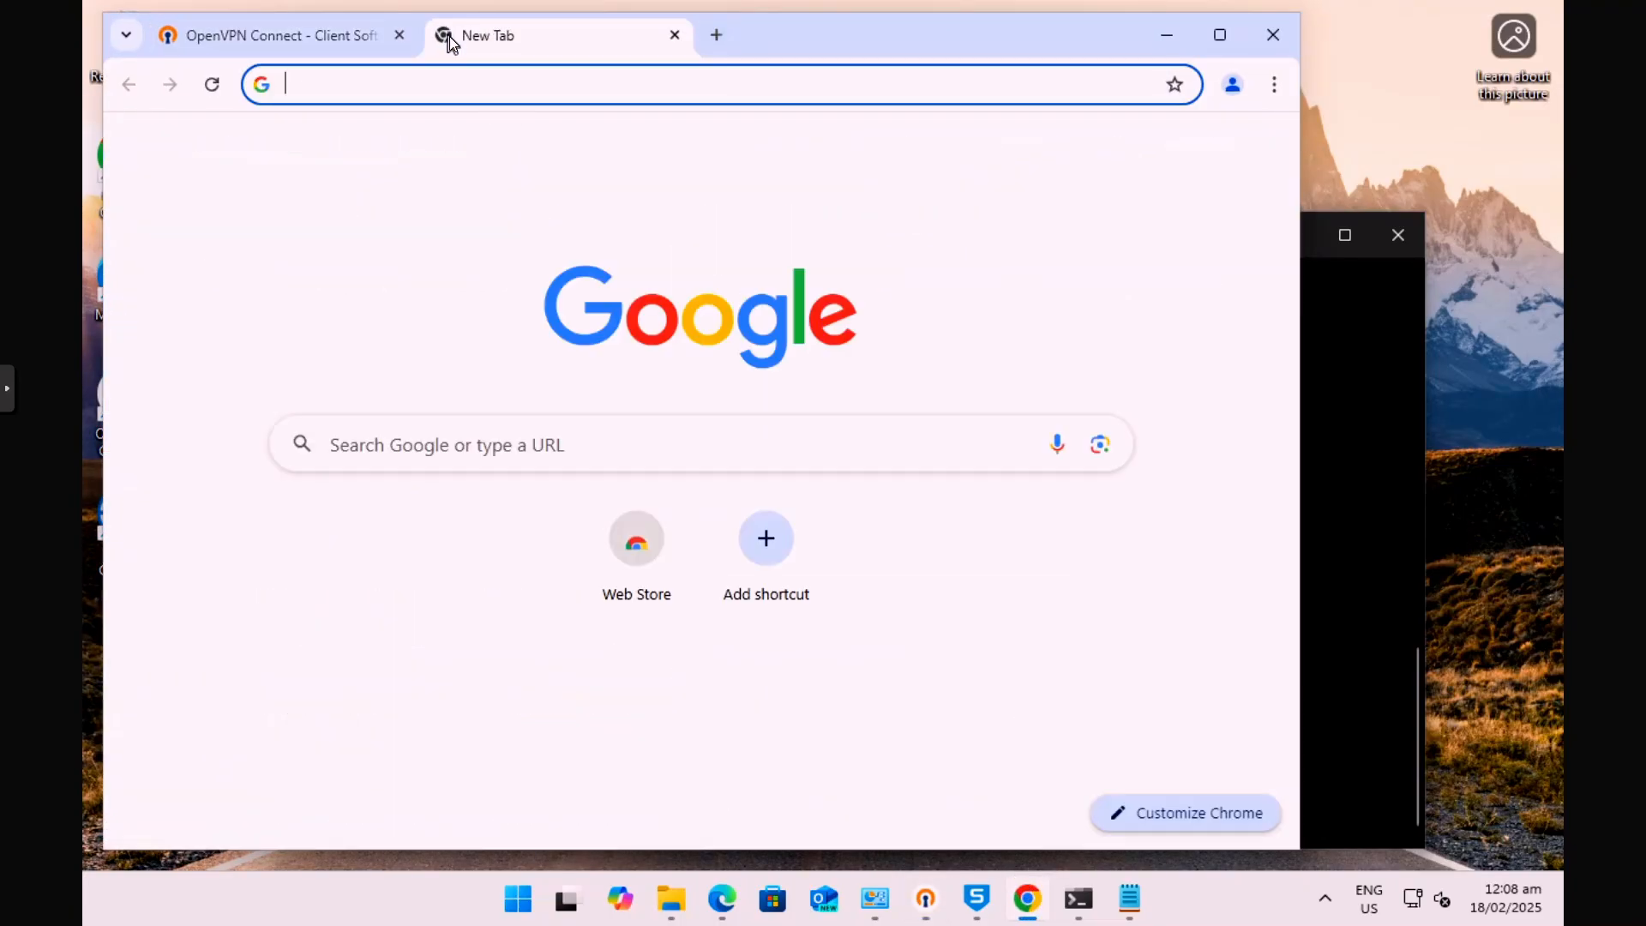
pyautogui.write('https')
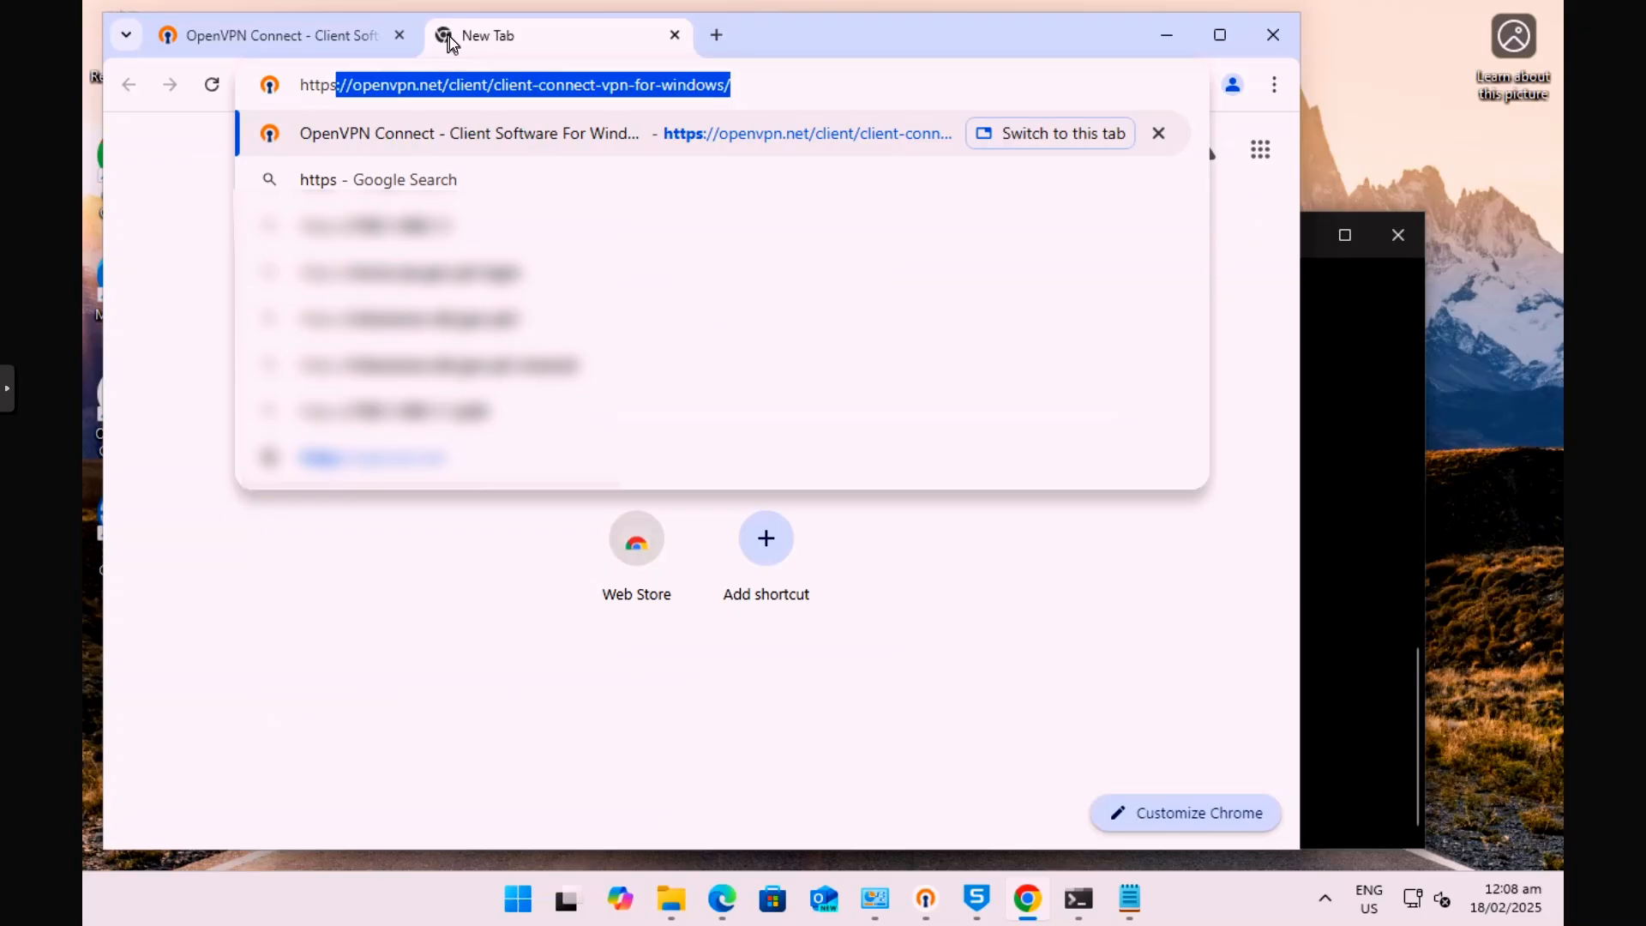
pyautogui.write('://aka')
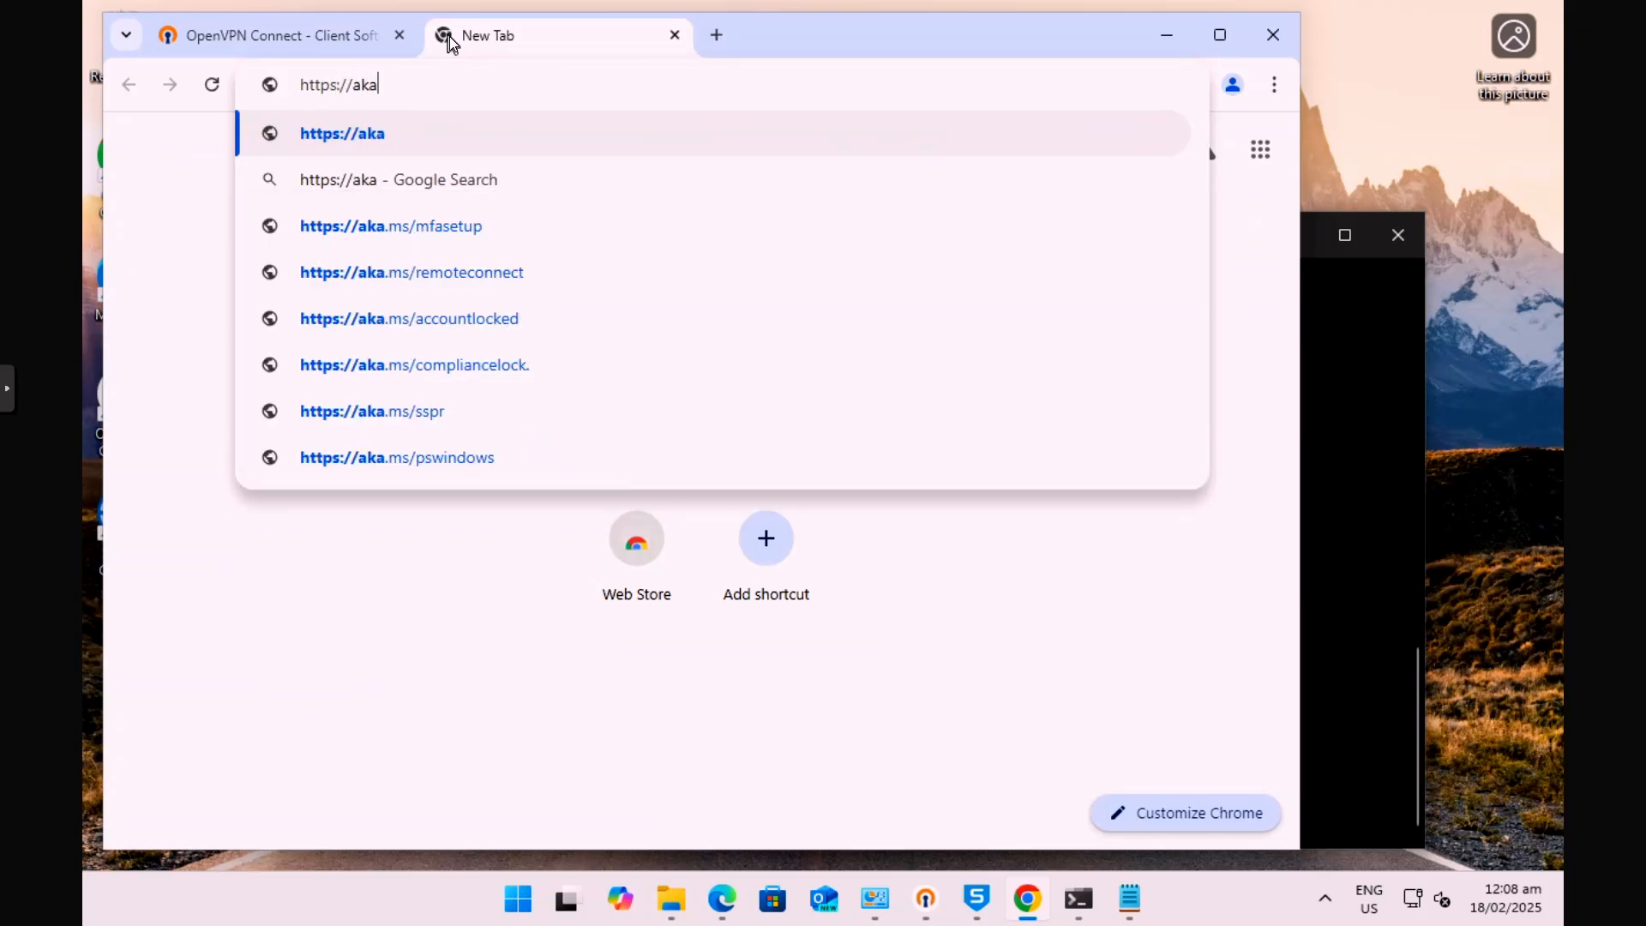
pyautogui.click(377, 227)
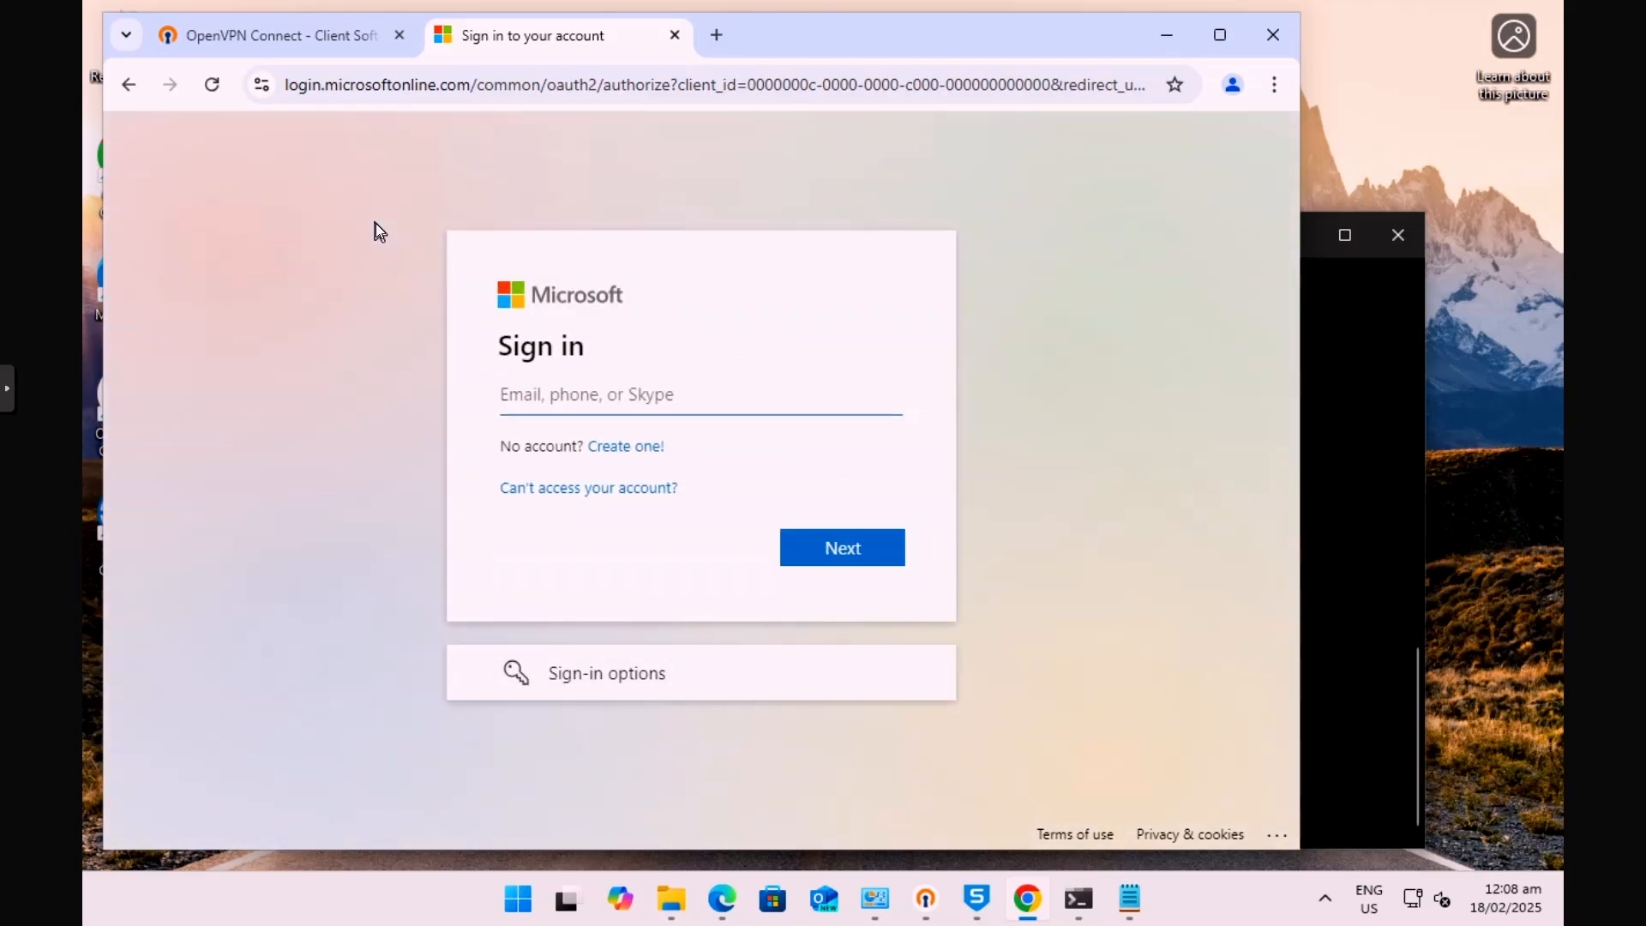
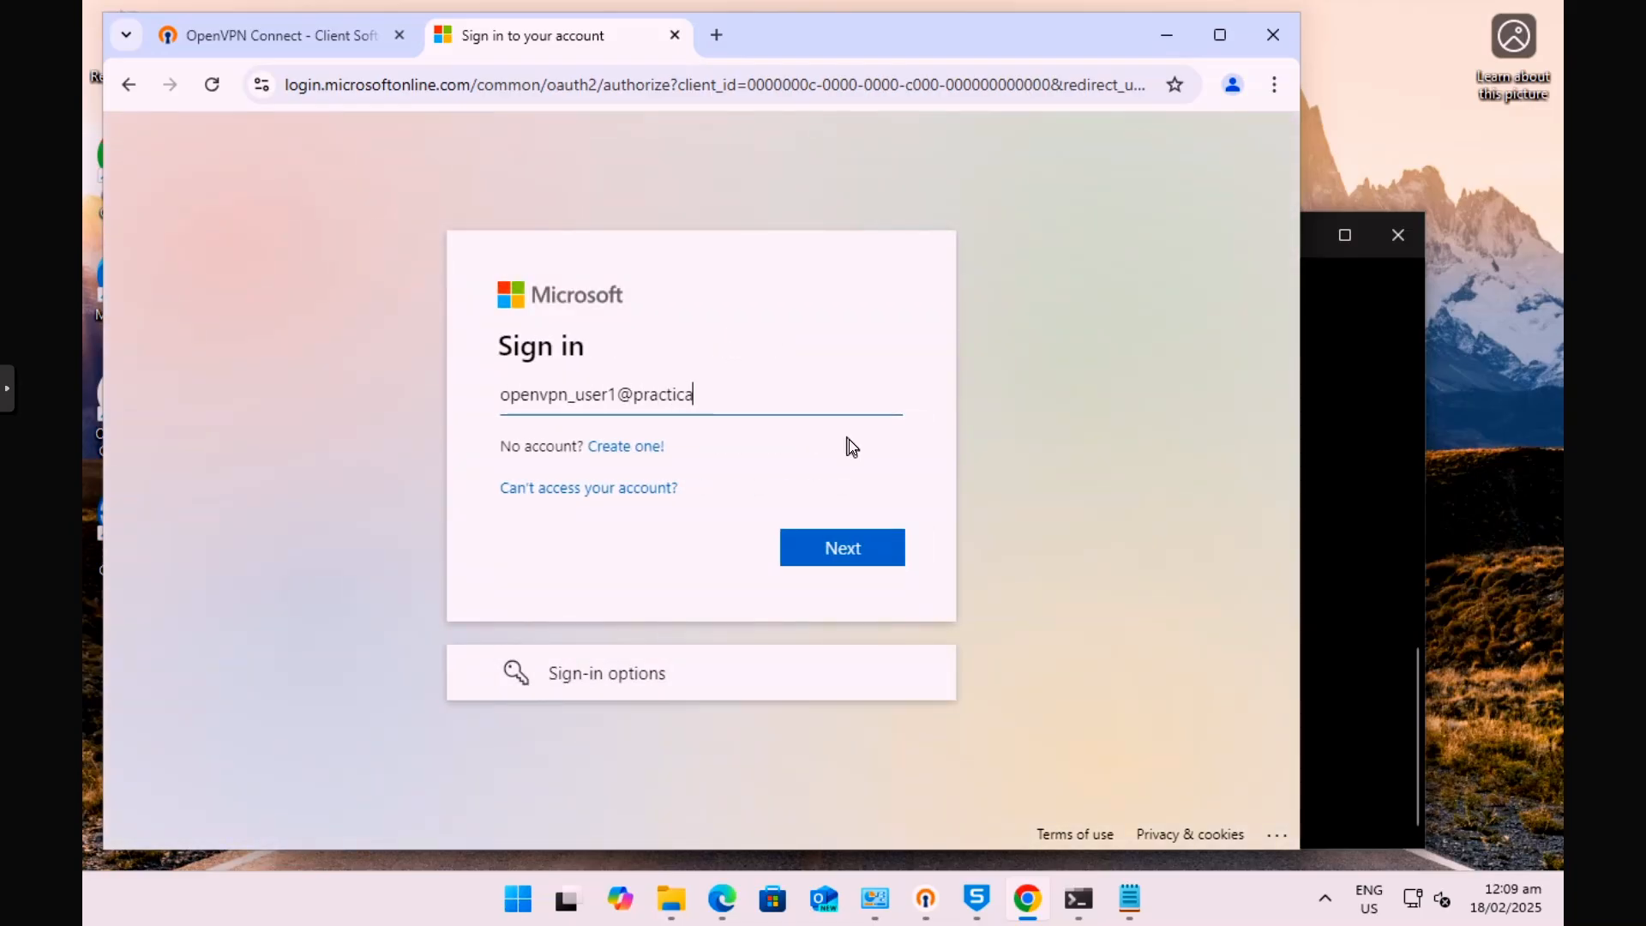
# Step: Sign in with the test user's e-mail and password, decline saving it, and begin security-info setup
pyautogui.click(851, 548)
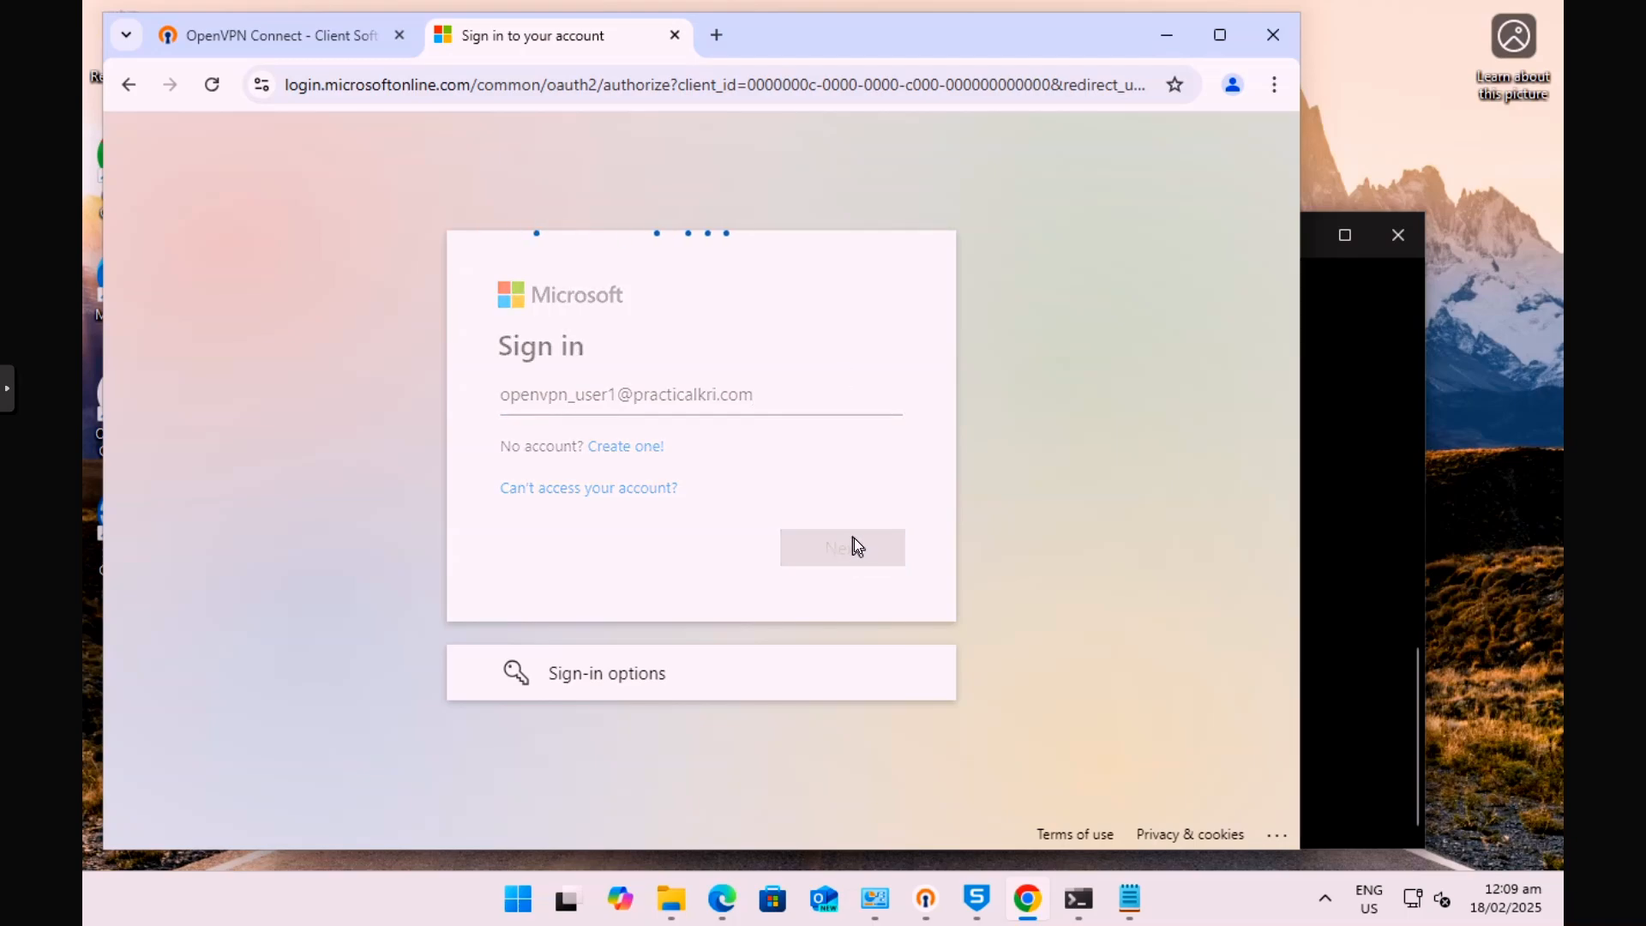
pyautogui.click(772, 493)
pyautogui.write('********')
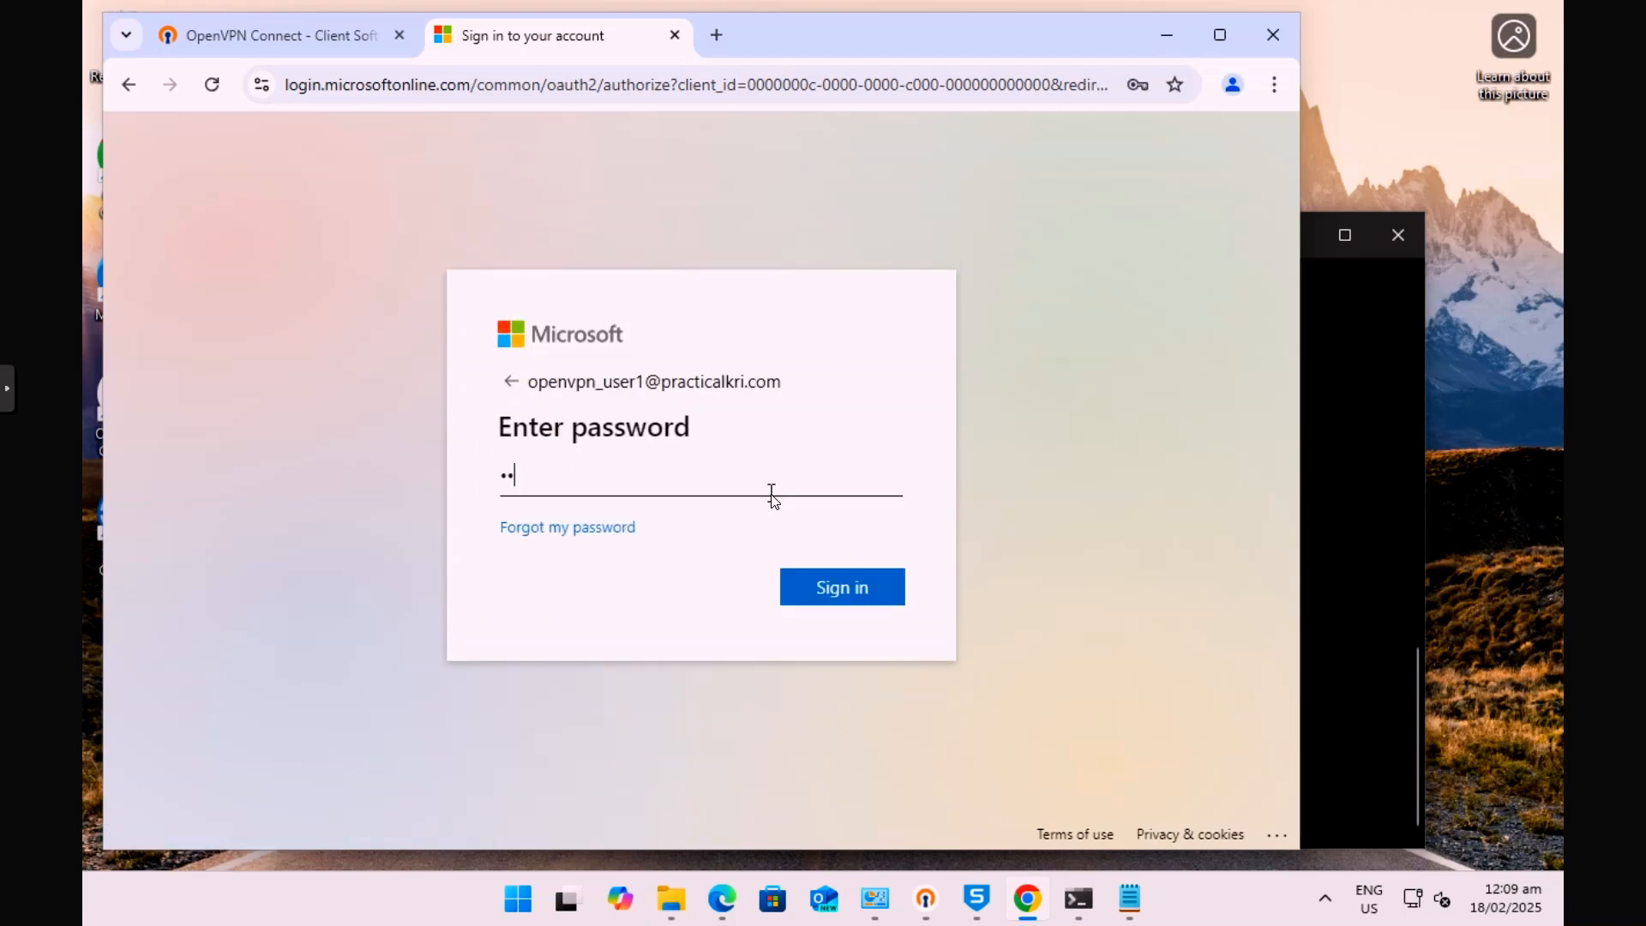
pyautogui.write('***')
pyautogui.press('Return')
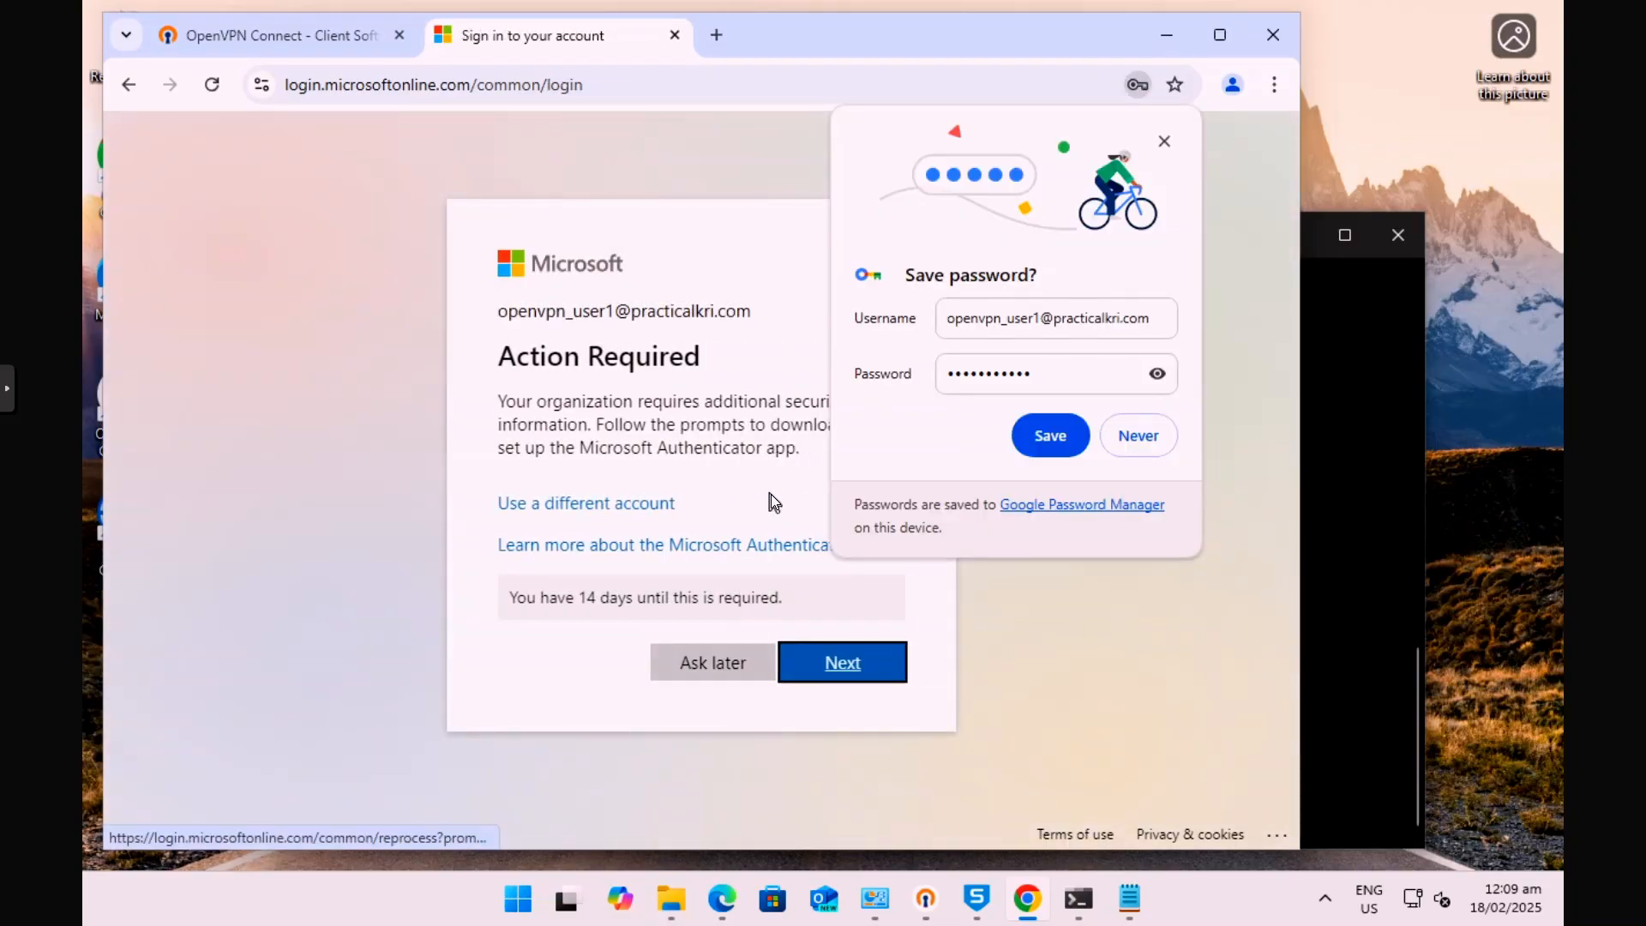
pyautogui.click(1136, 437)
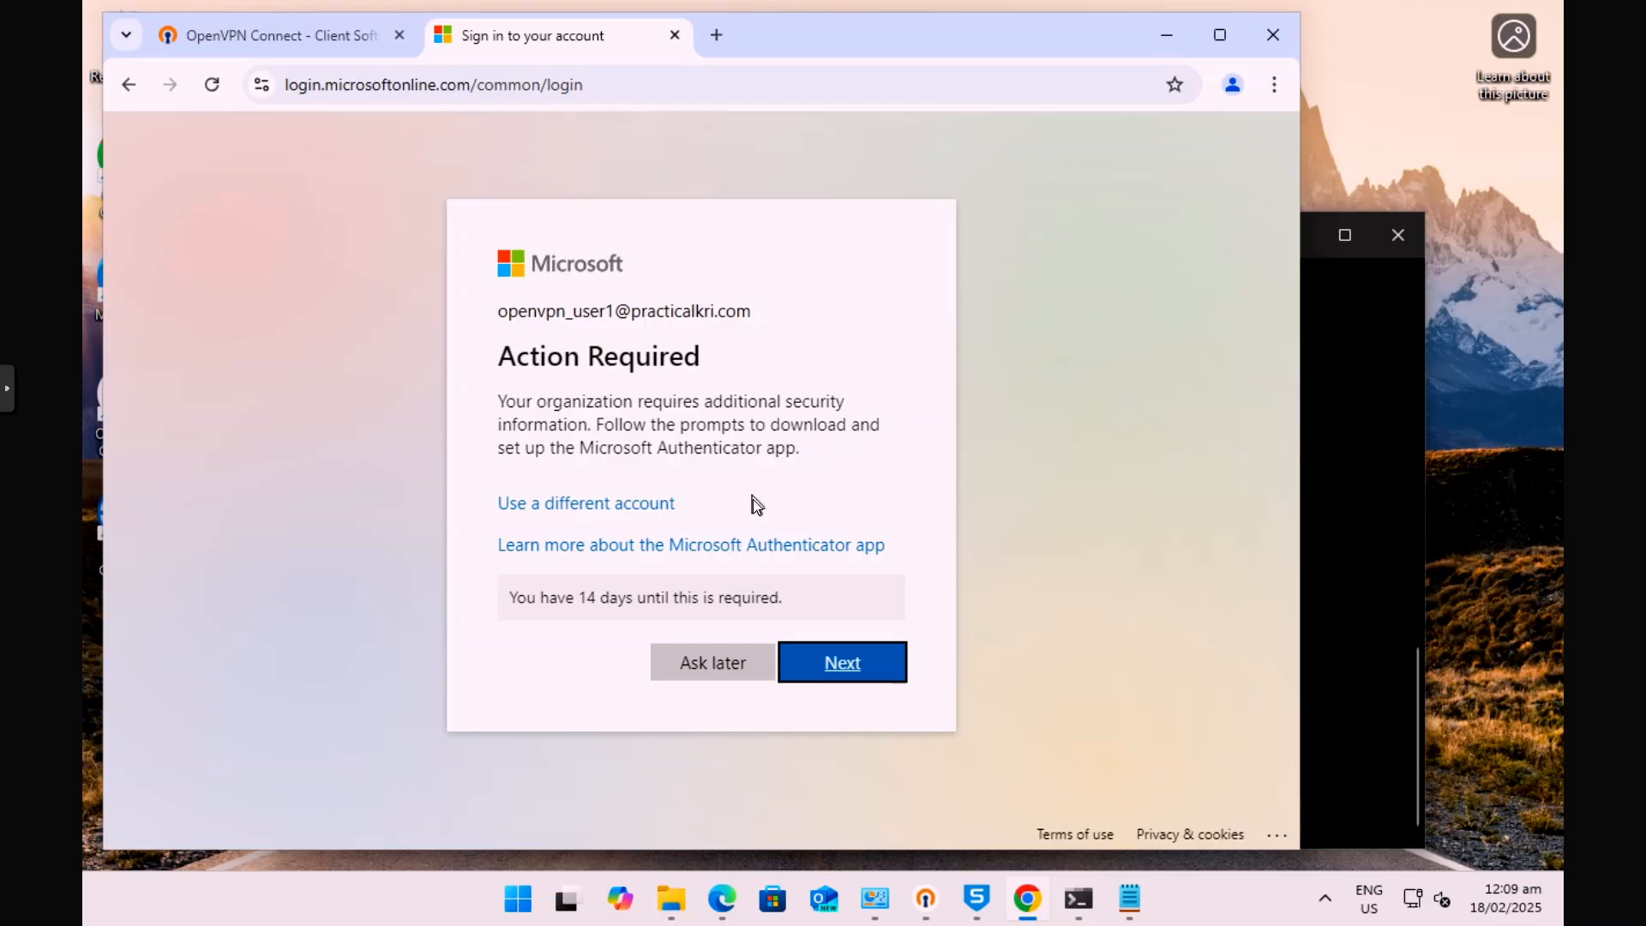
pyautogui.click(851, 668)
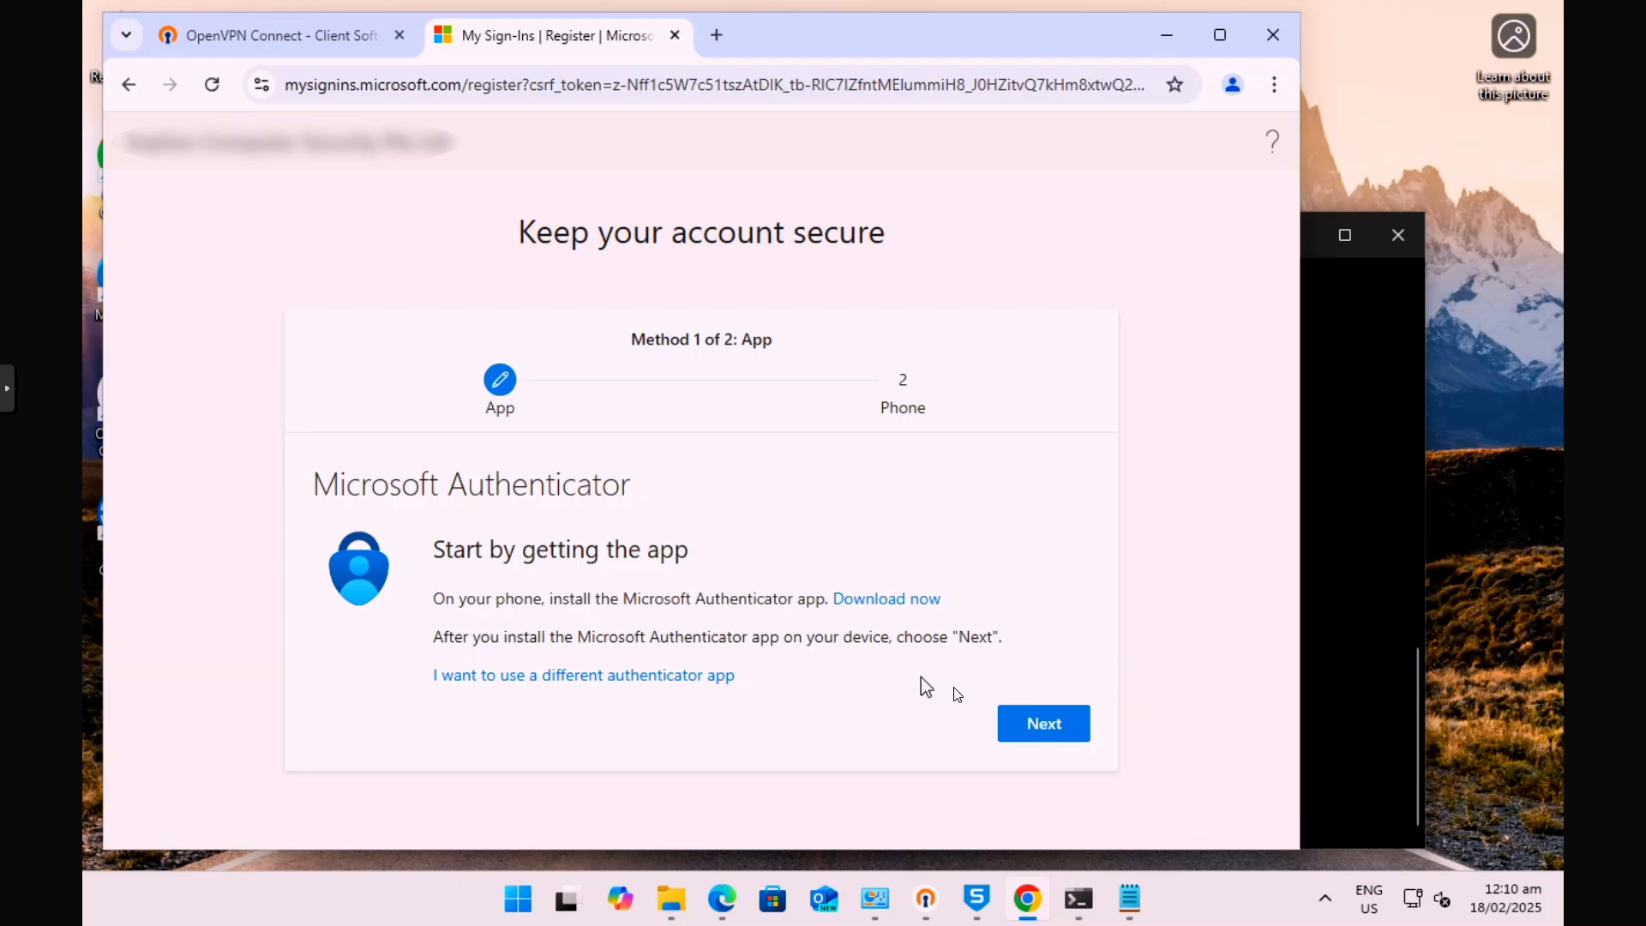
# Step: Pair Microsoft Authenticator by QR code and approve the test sign-in by entering 65
pyautogui.click(1047, 727)
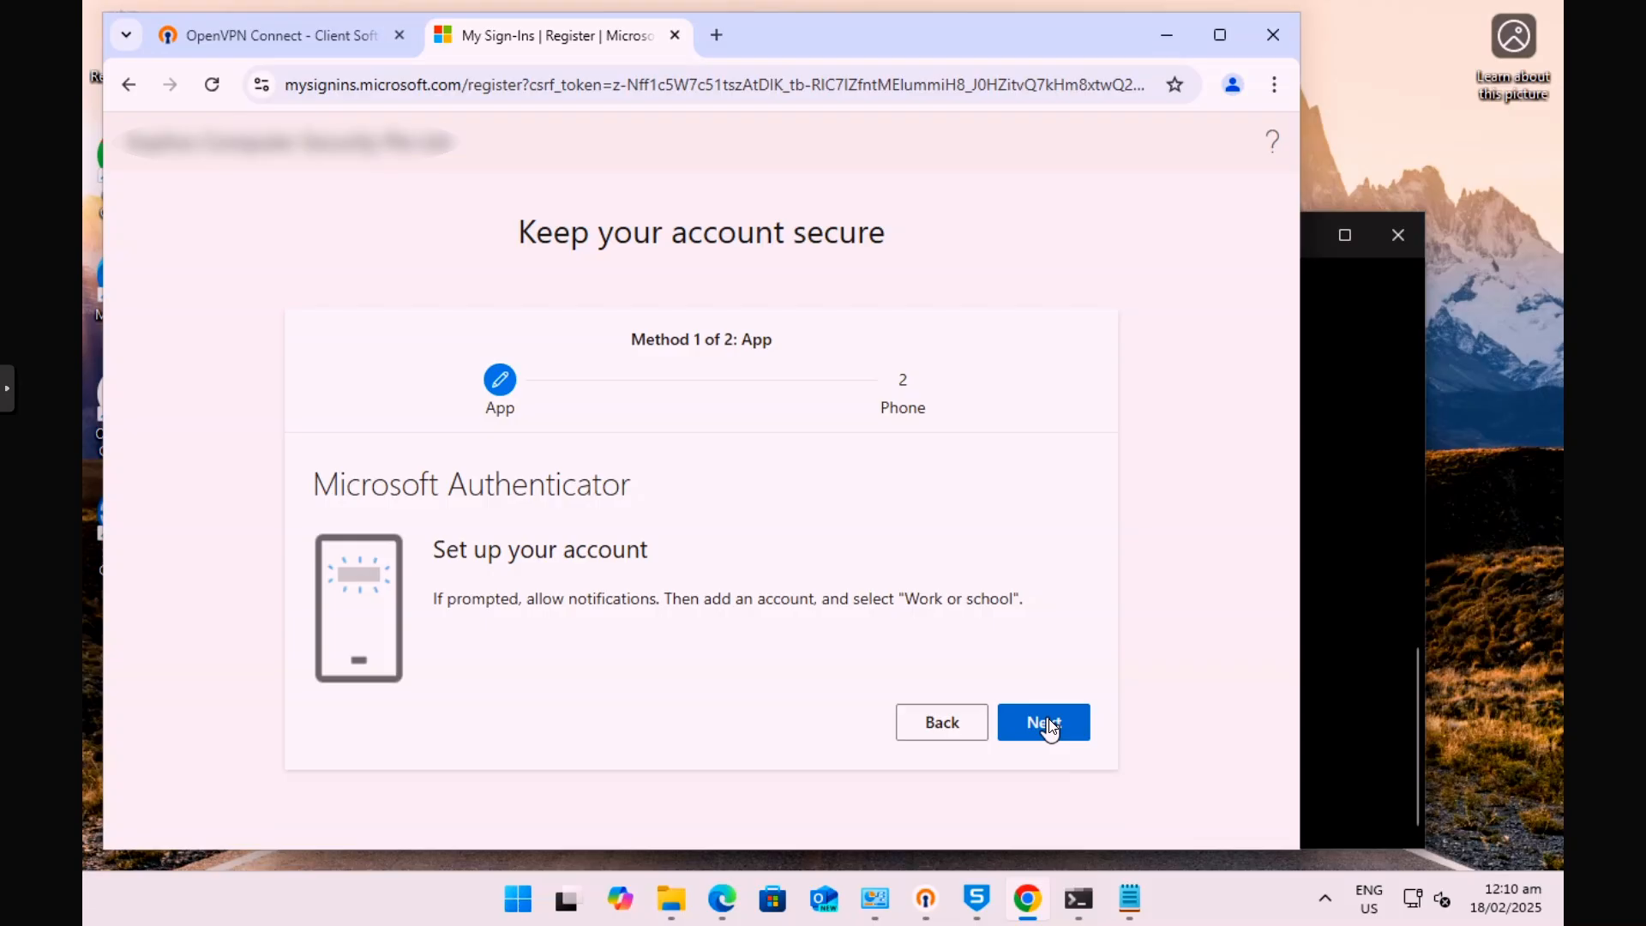
pyautogui.click(1048, 722)
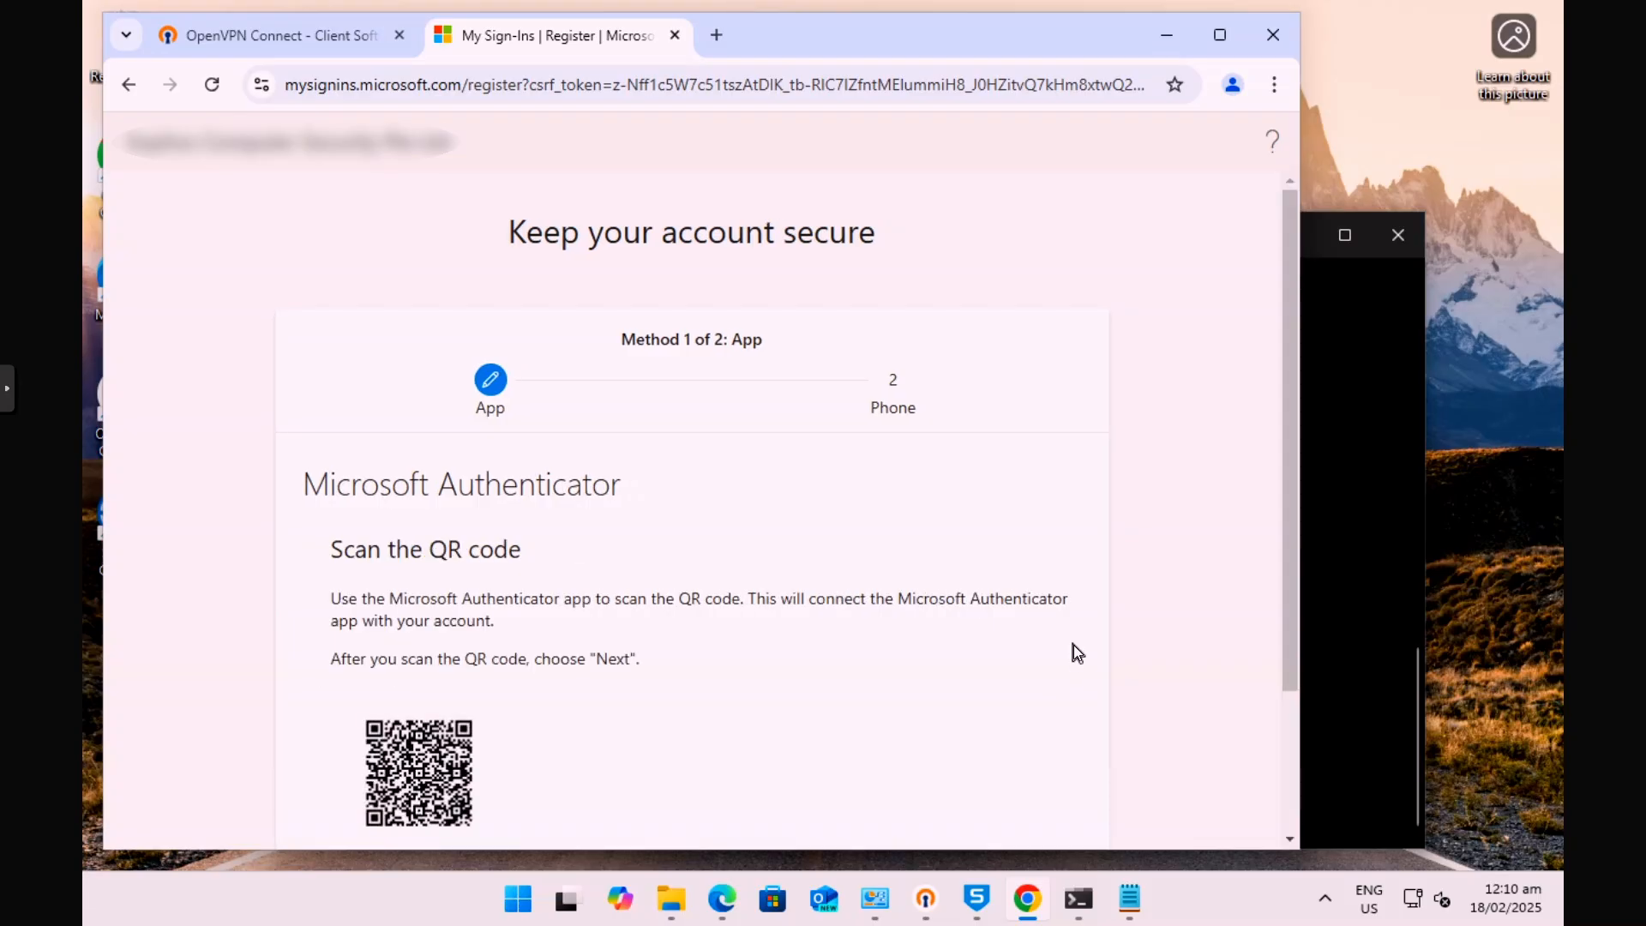
pyautogui.scroll(-3, 1083, 650)
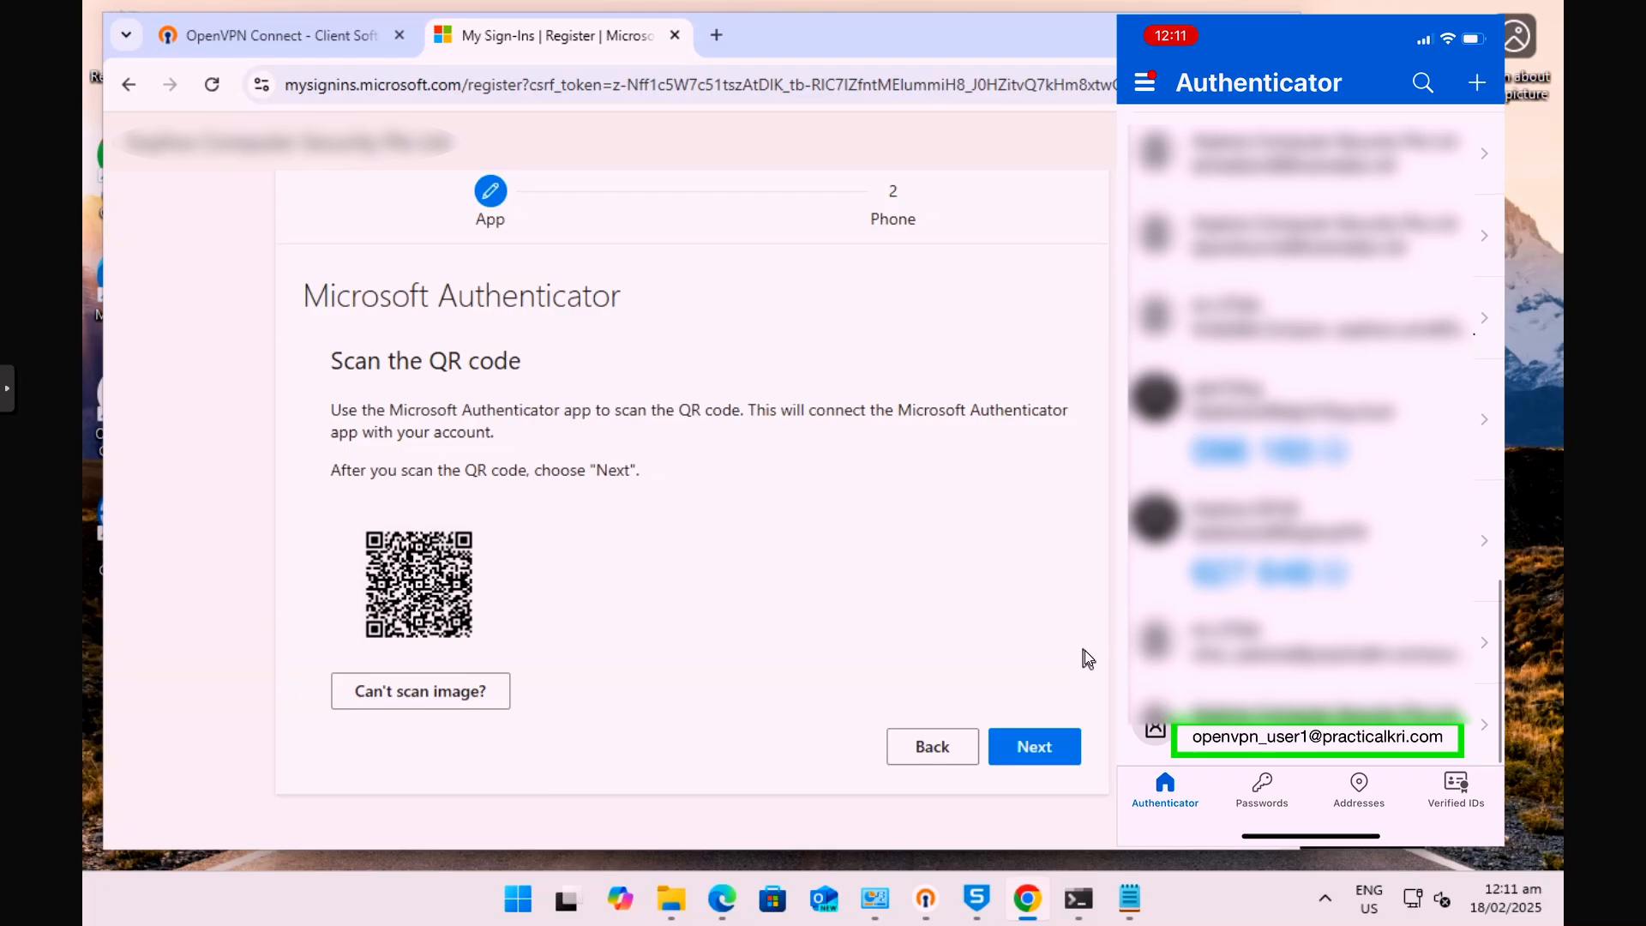
pyautogui.click(1047, 760)
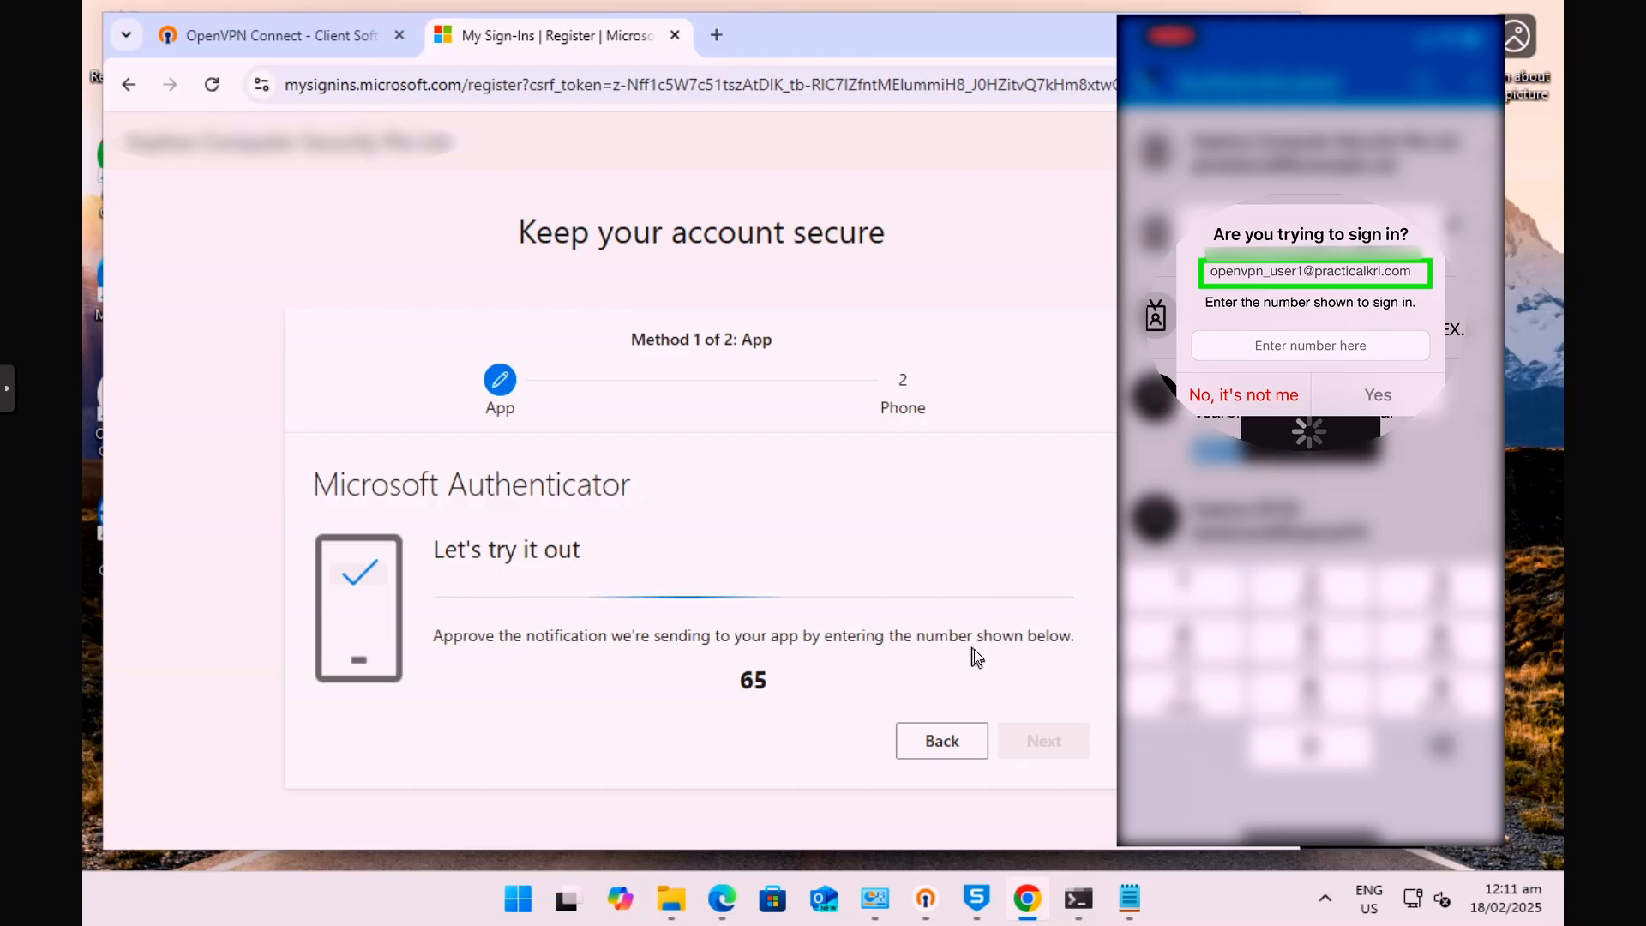
pyautogui.write('65')
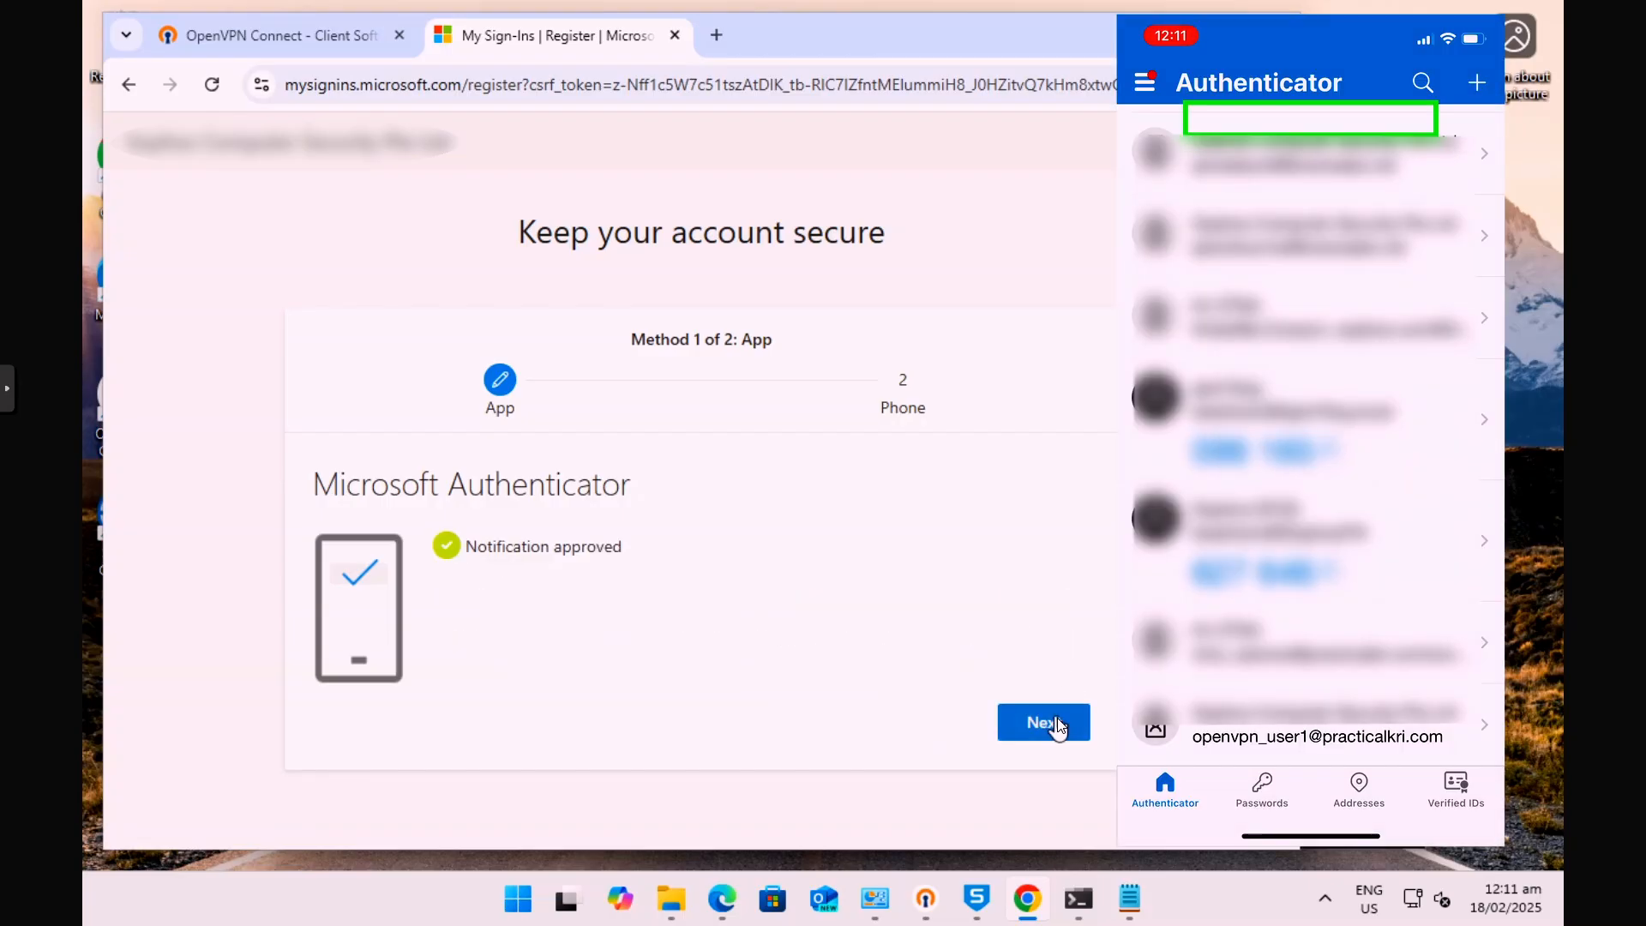
pyautogui.click(1056, 720)
# Step: Enter the phone number with its country code and request an SMS verification code
pyautogui.click(673, 638)
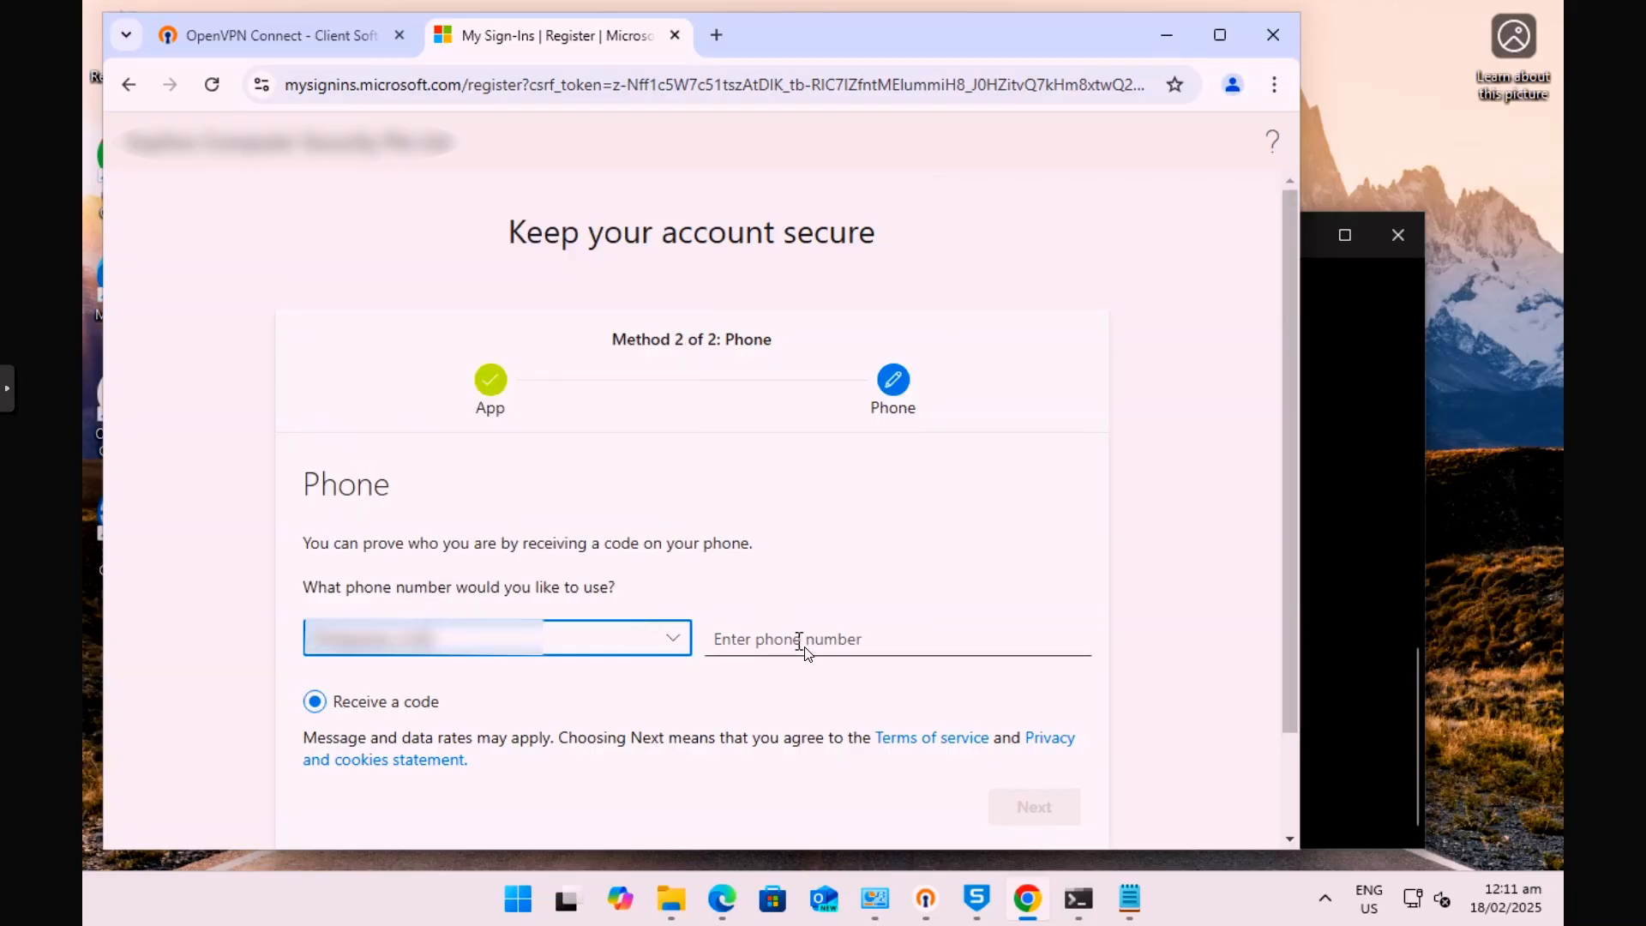
pyautogui.click(804, 643)
pyautogui.write('92')
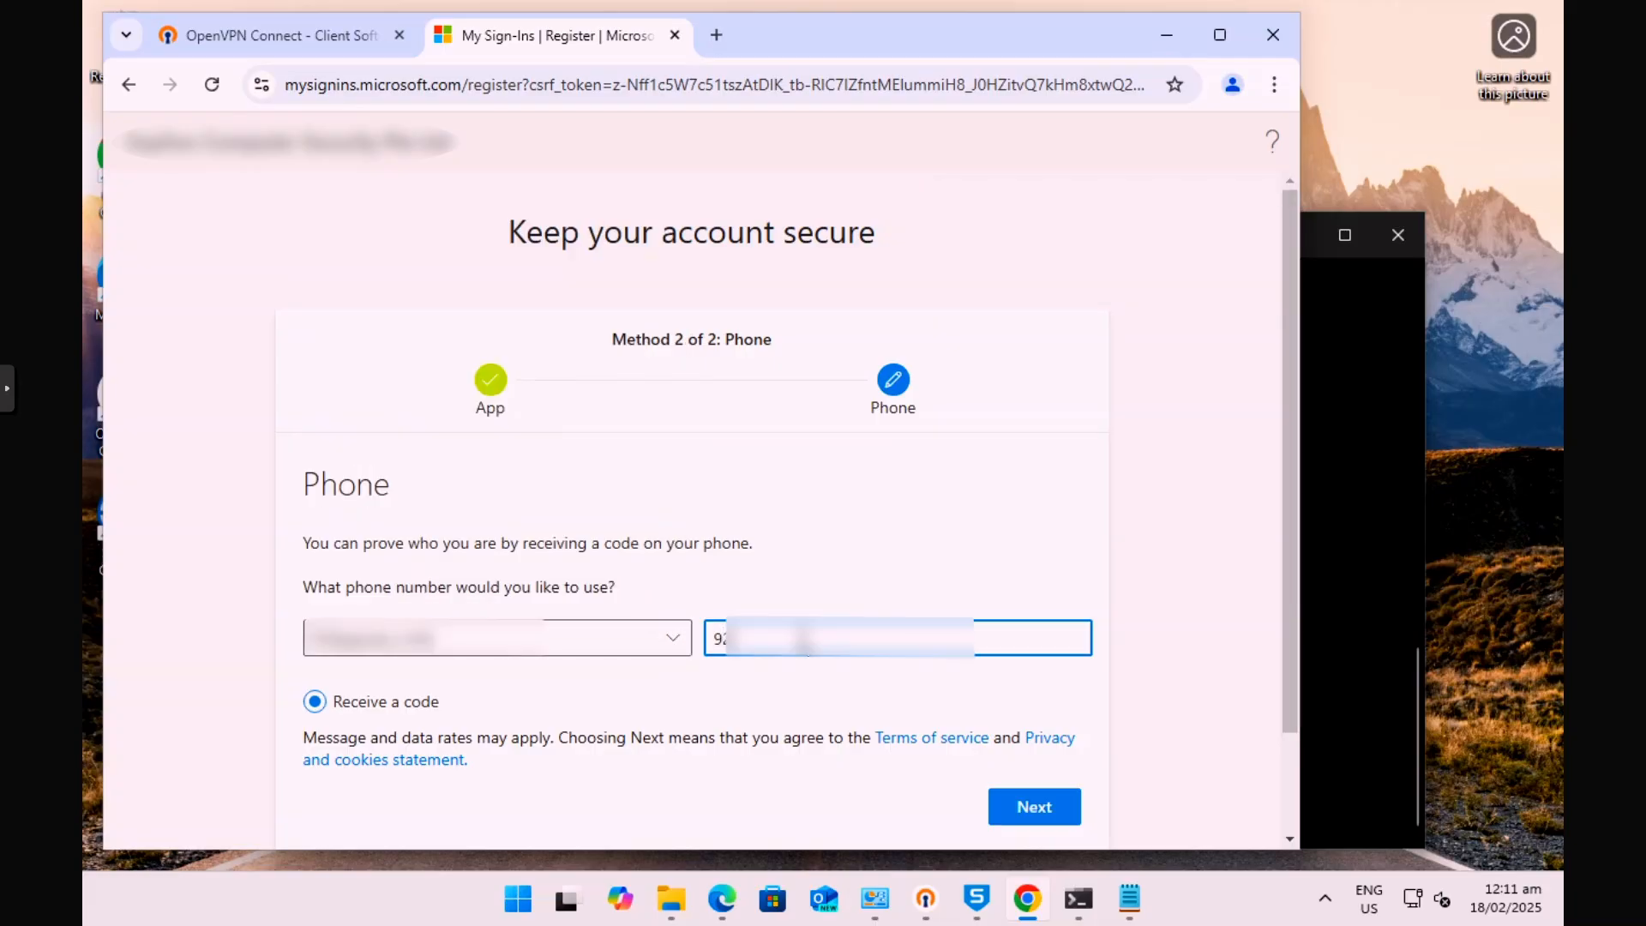
pyautogui.write('******')
pyautogui.scroll(-1, 589, 645)
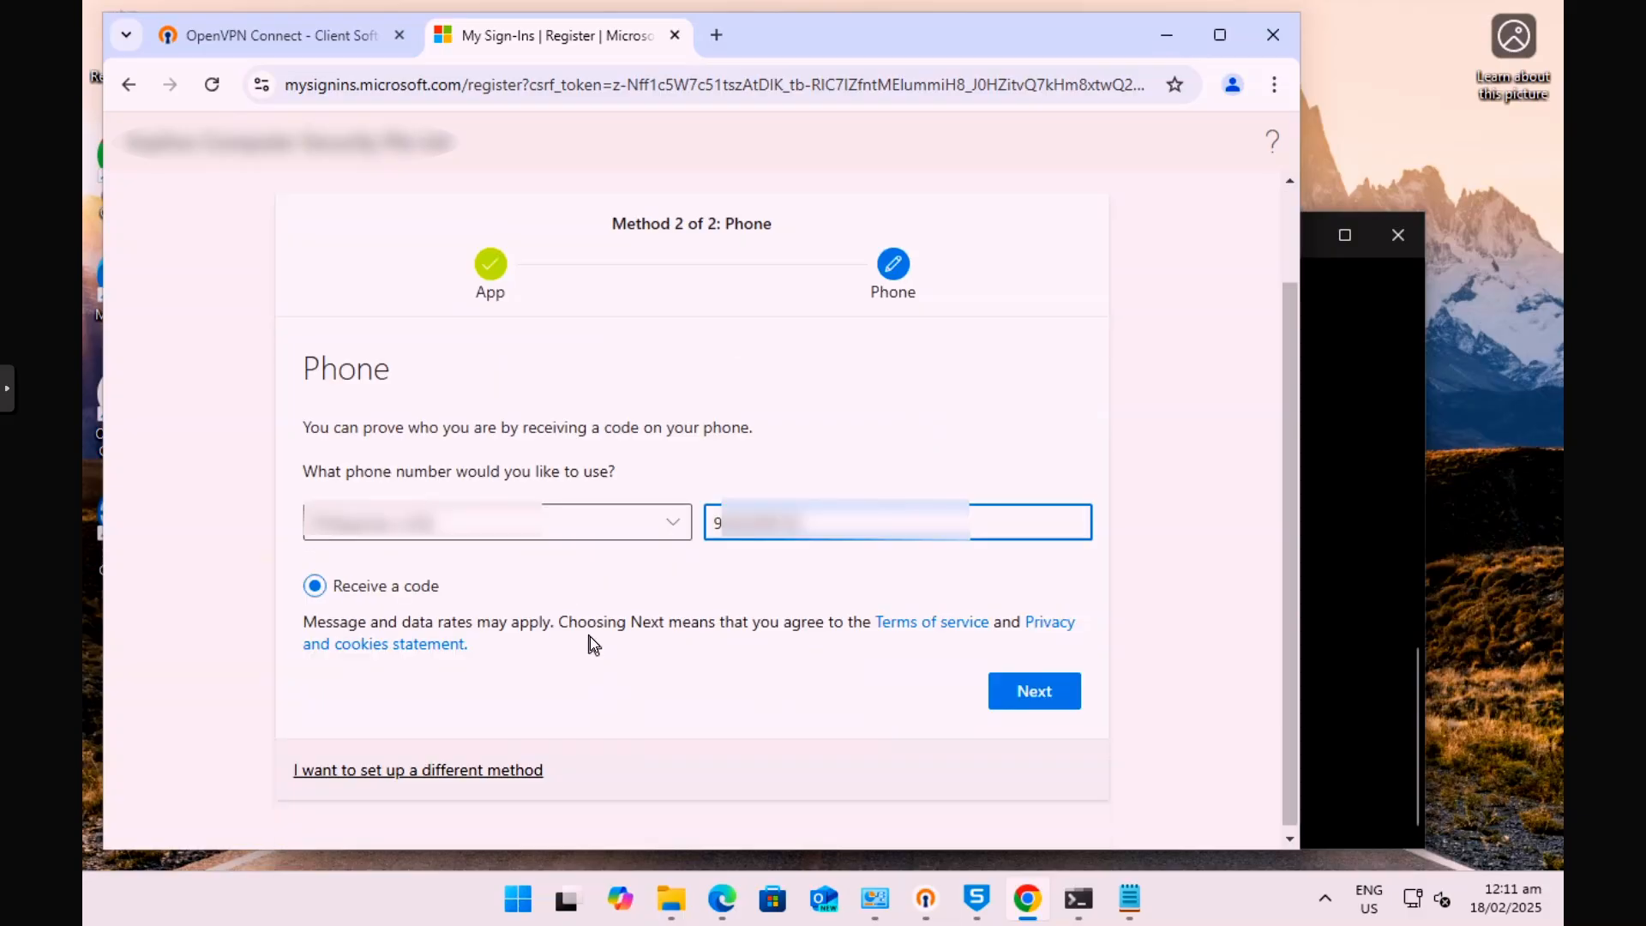
pyautogui.click(1048, 700)
# Step: Enter the SMS verification code received on the phone and finish the security info setup
pyautogui.click(443, 569)
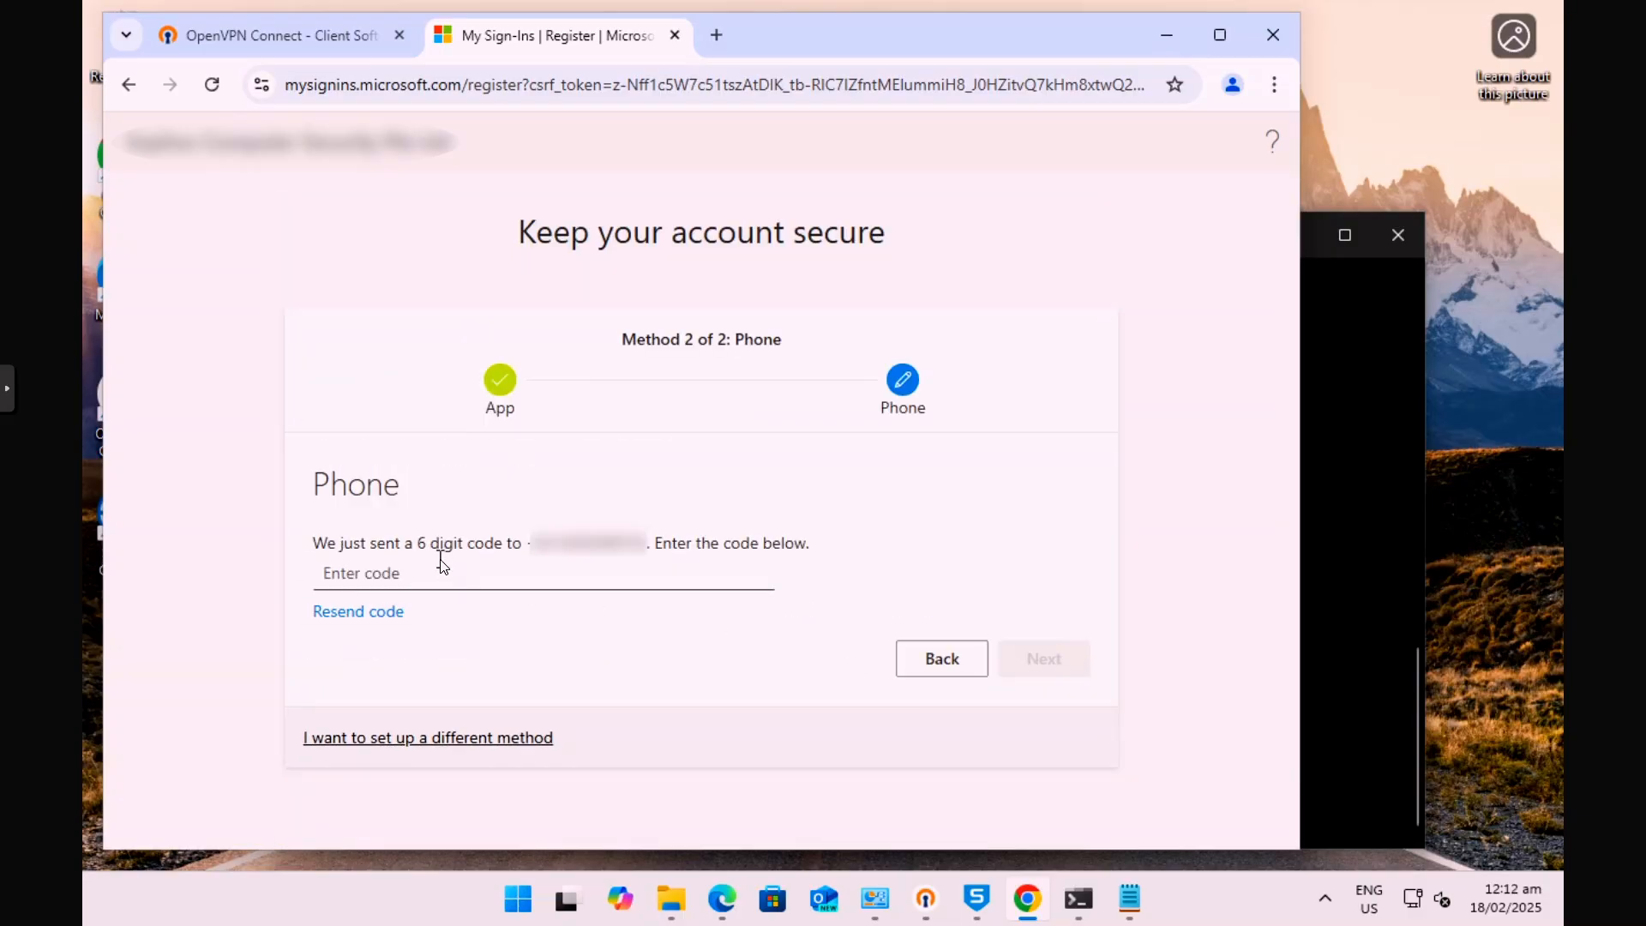
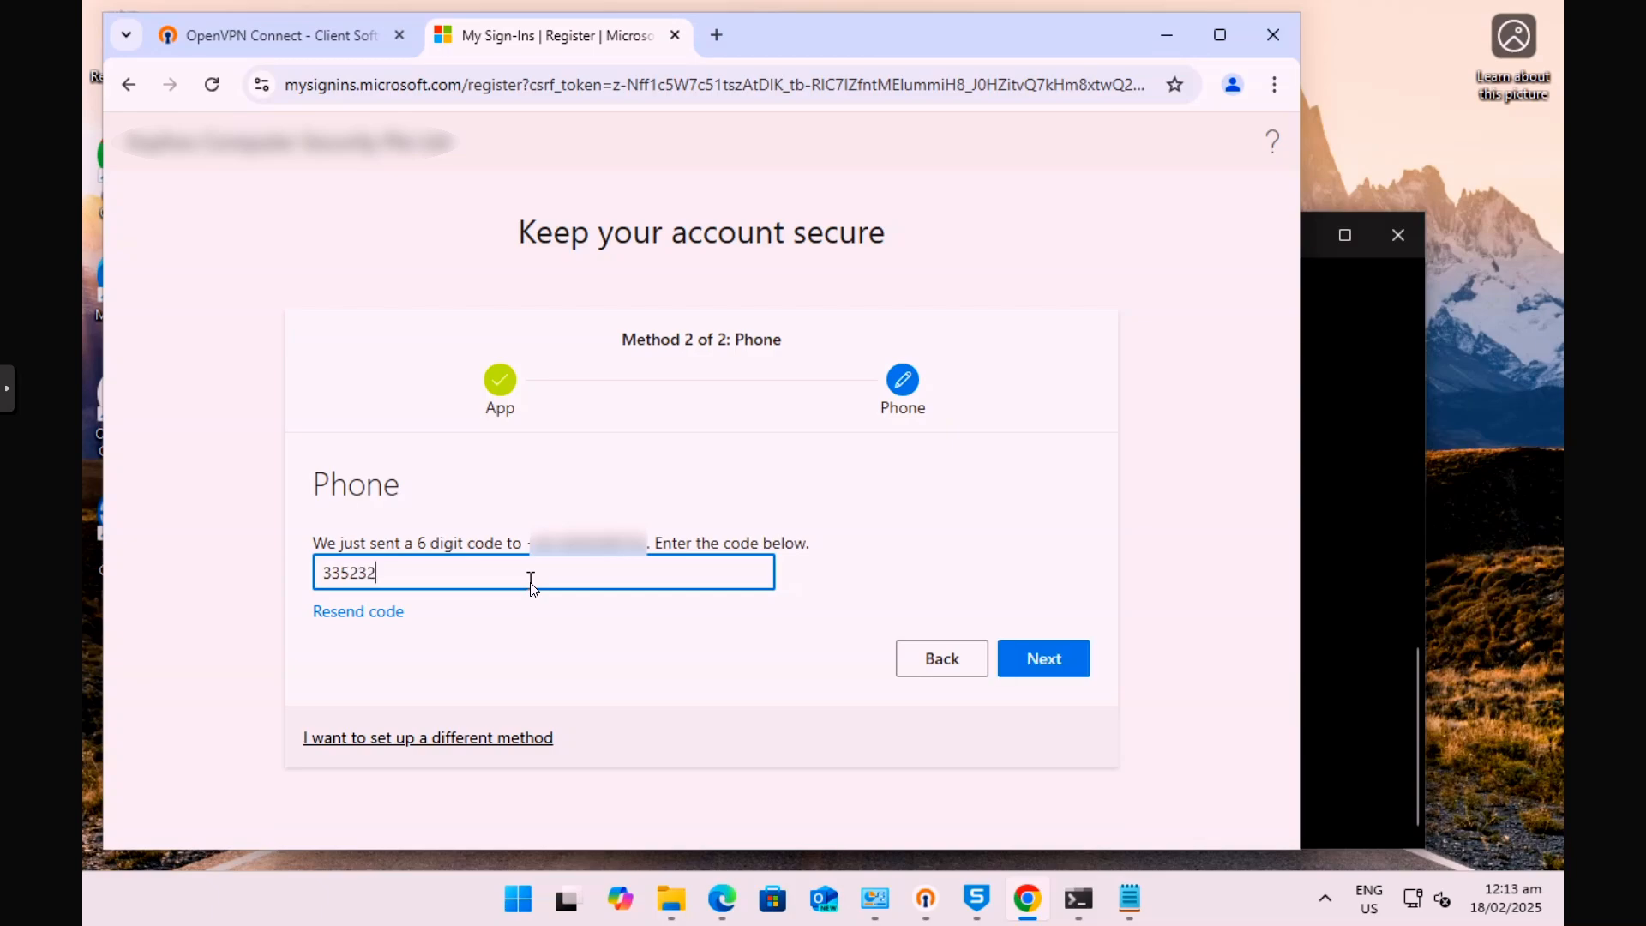
pyautogui.click(1020, 664)
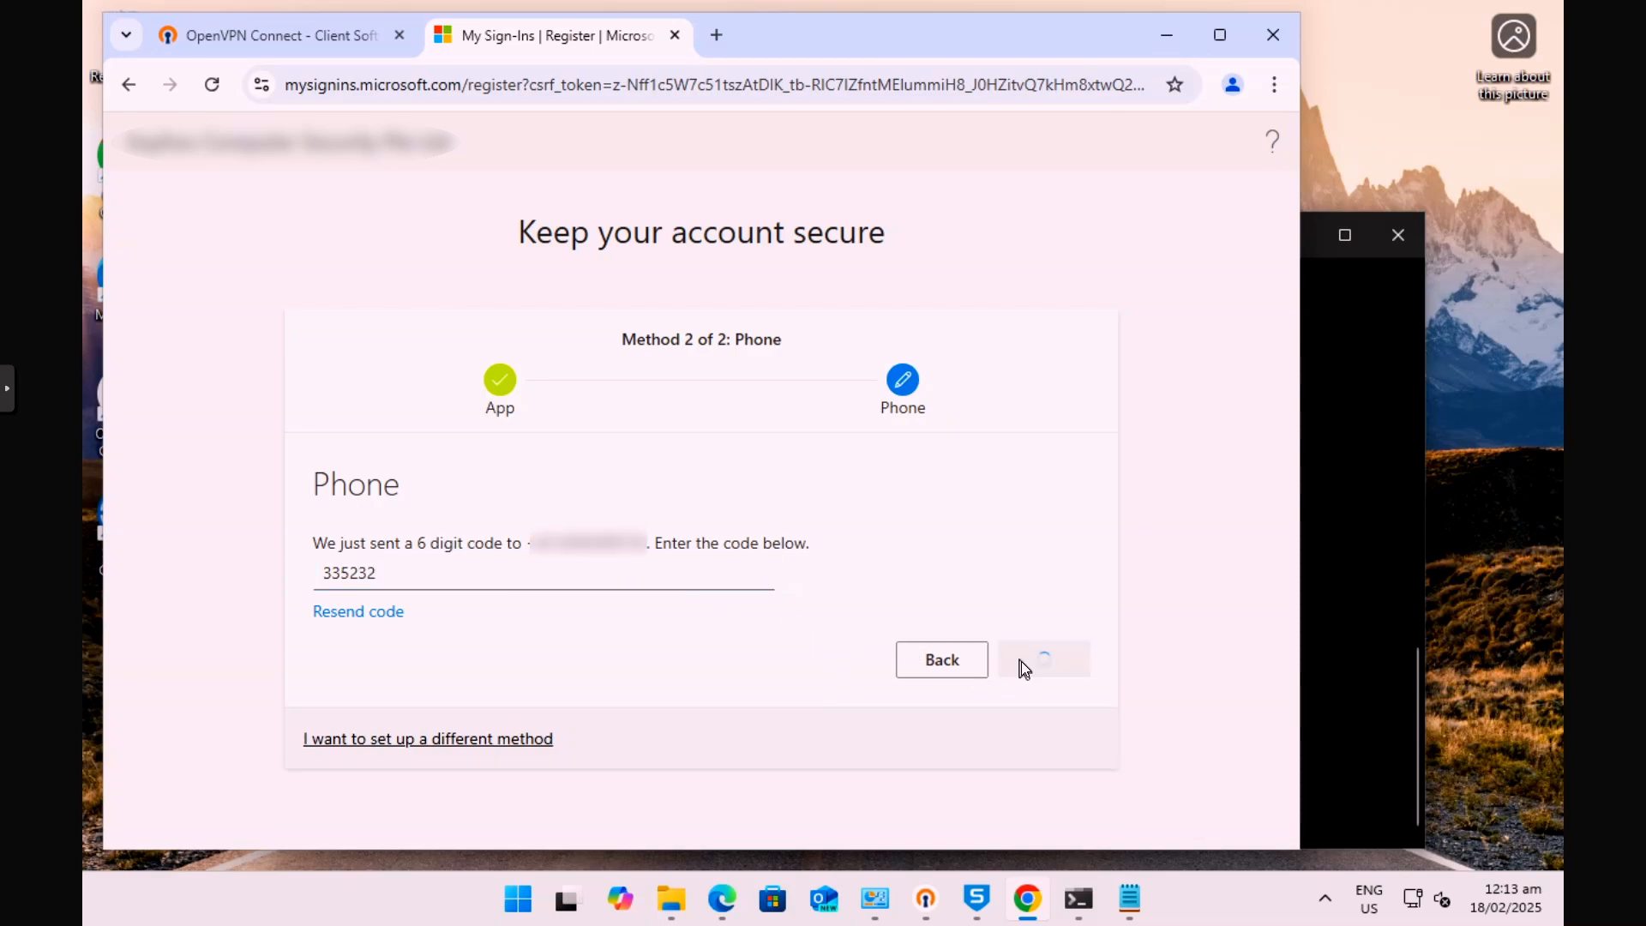
pyautogui.click(1032, 611)
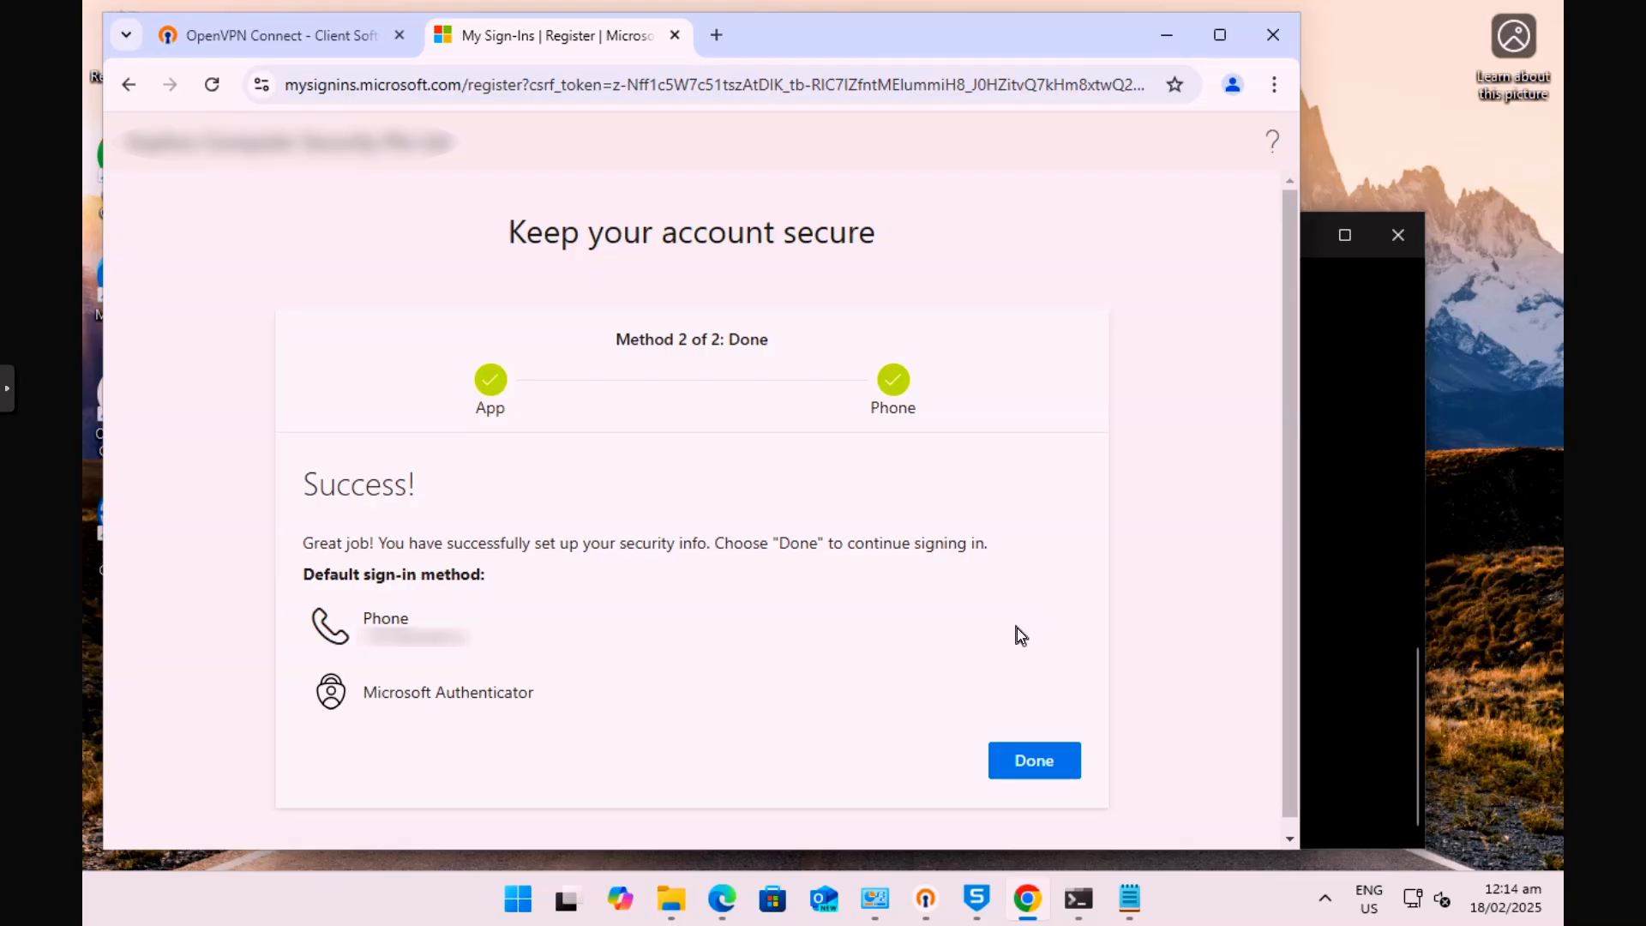
pyautogui.click(1066, 747)
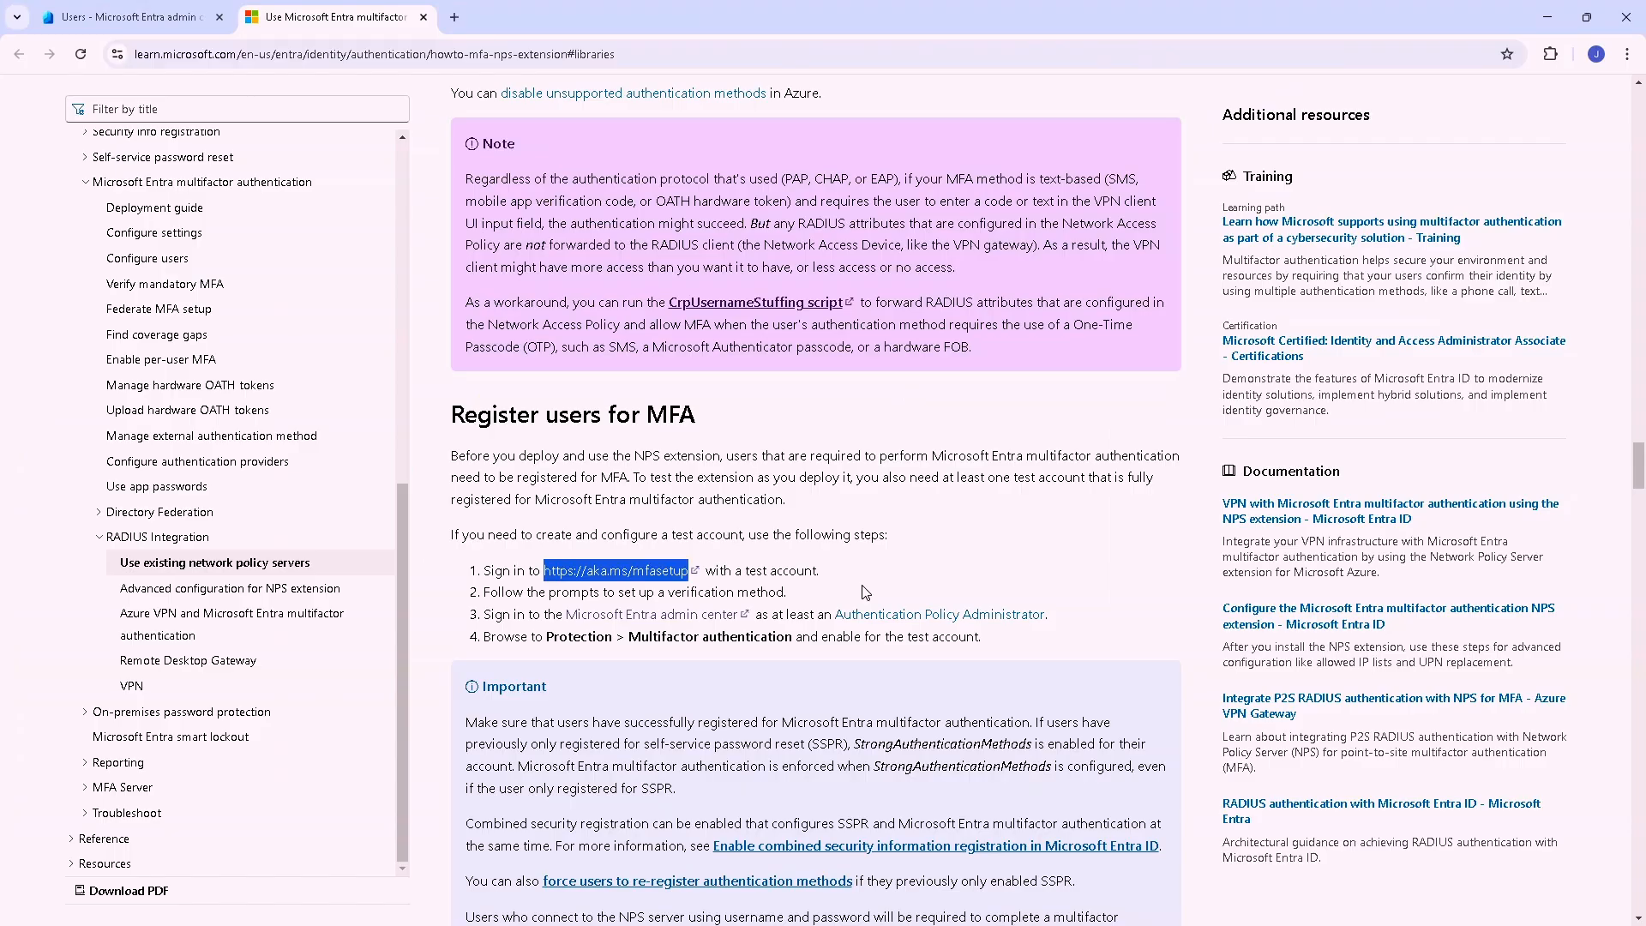
# Step: Check that OpenVPN User1 has Phone number and Microsoft Authenticator methods, then return to the NPS docs
pyautogui.click(139, 18)
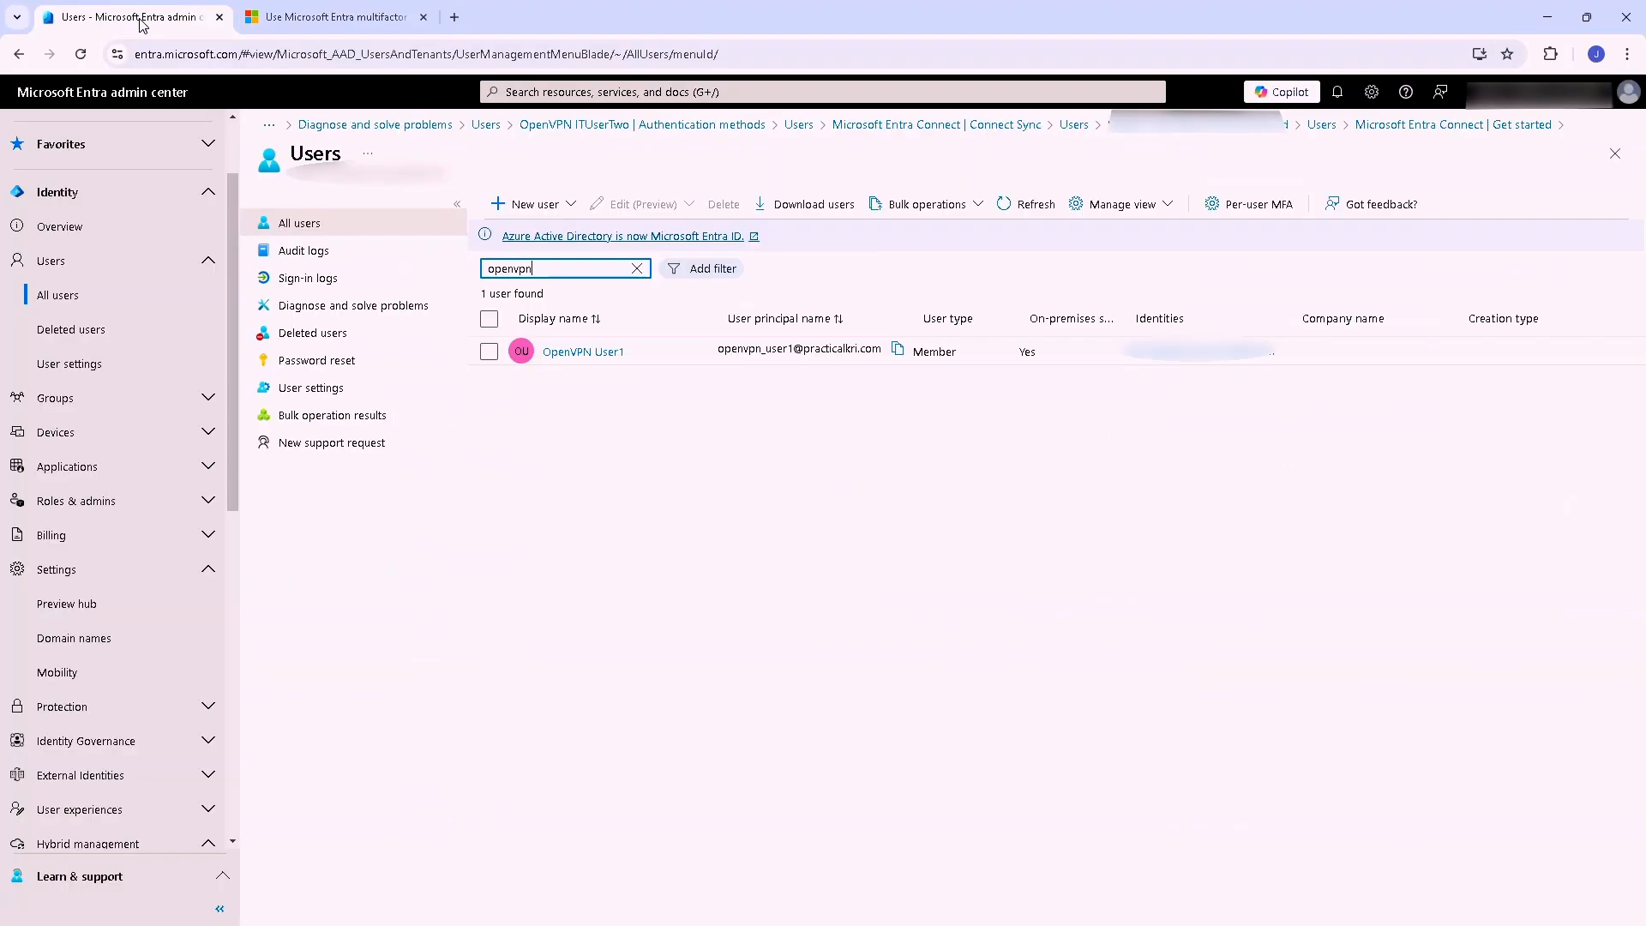
pyautogui.click(608, 360)
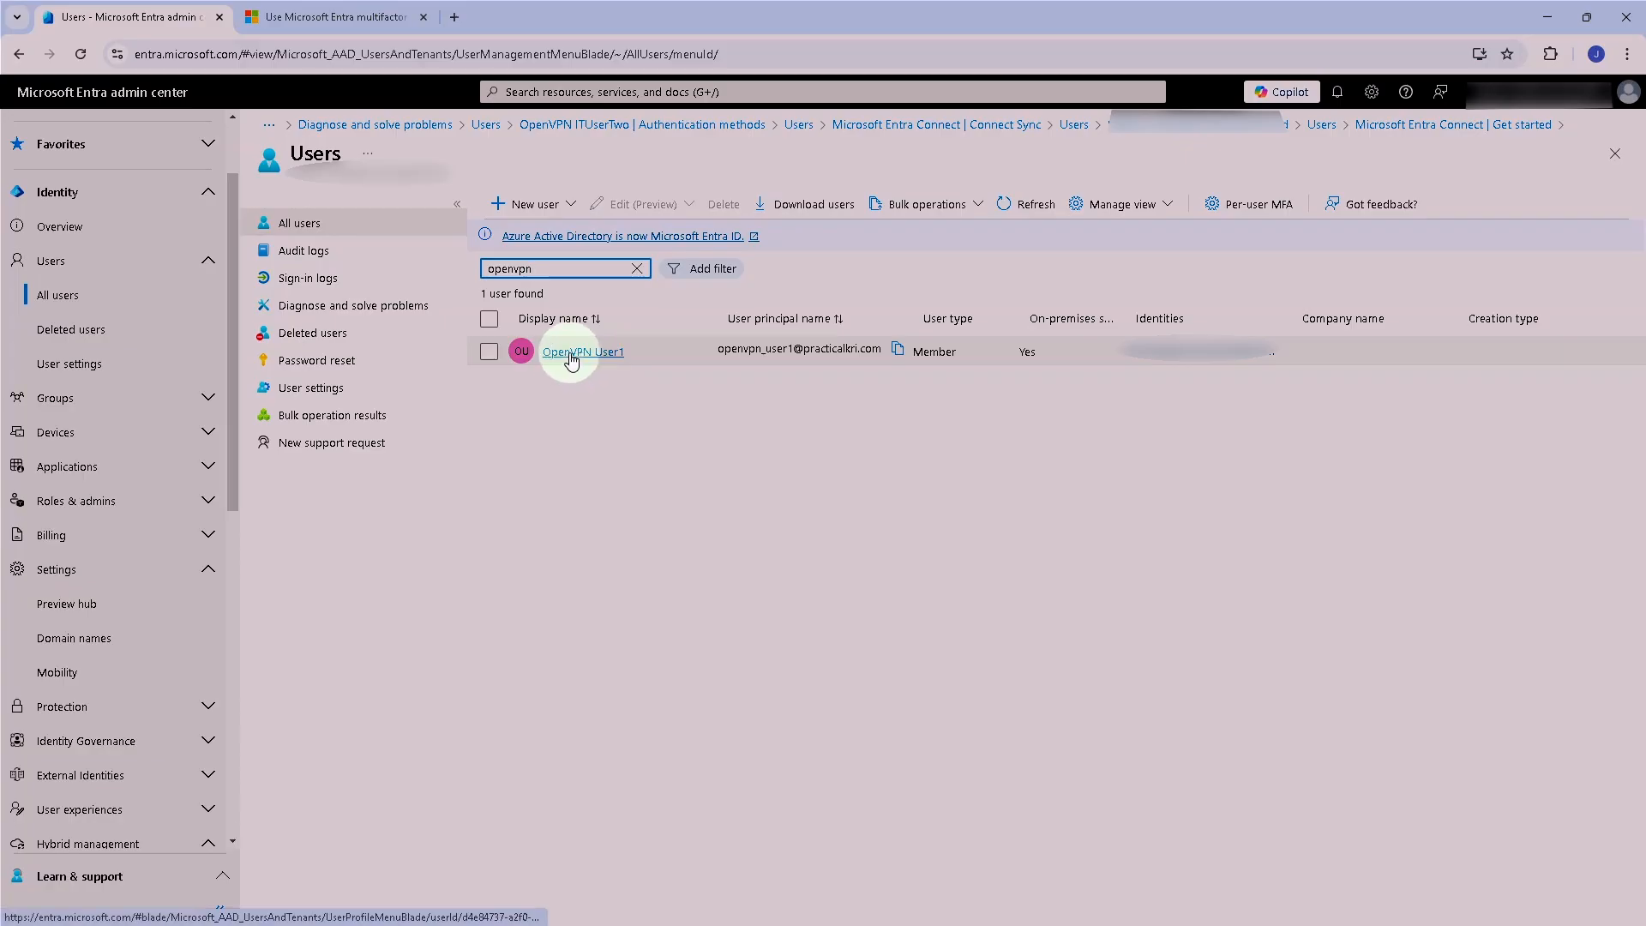
pyautogui.click(580, 355)
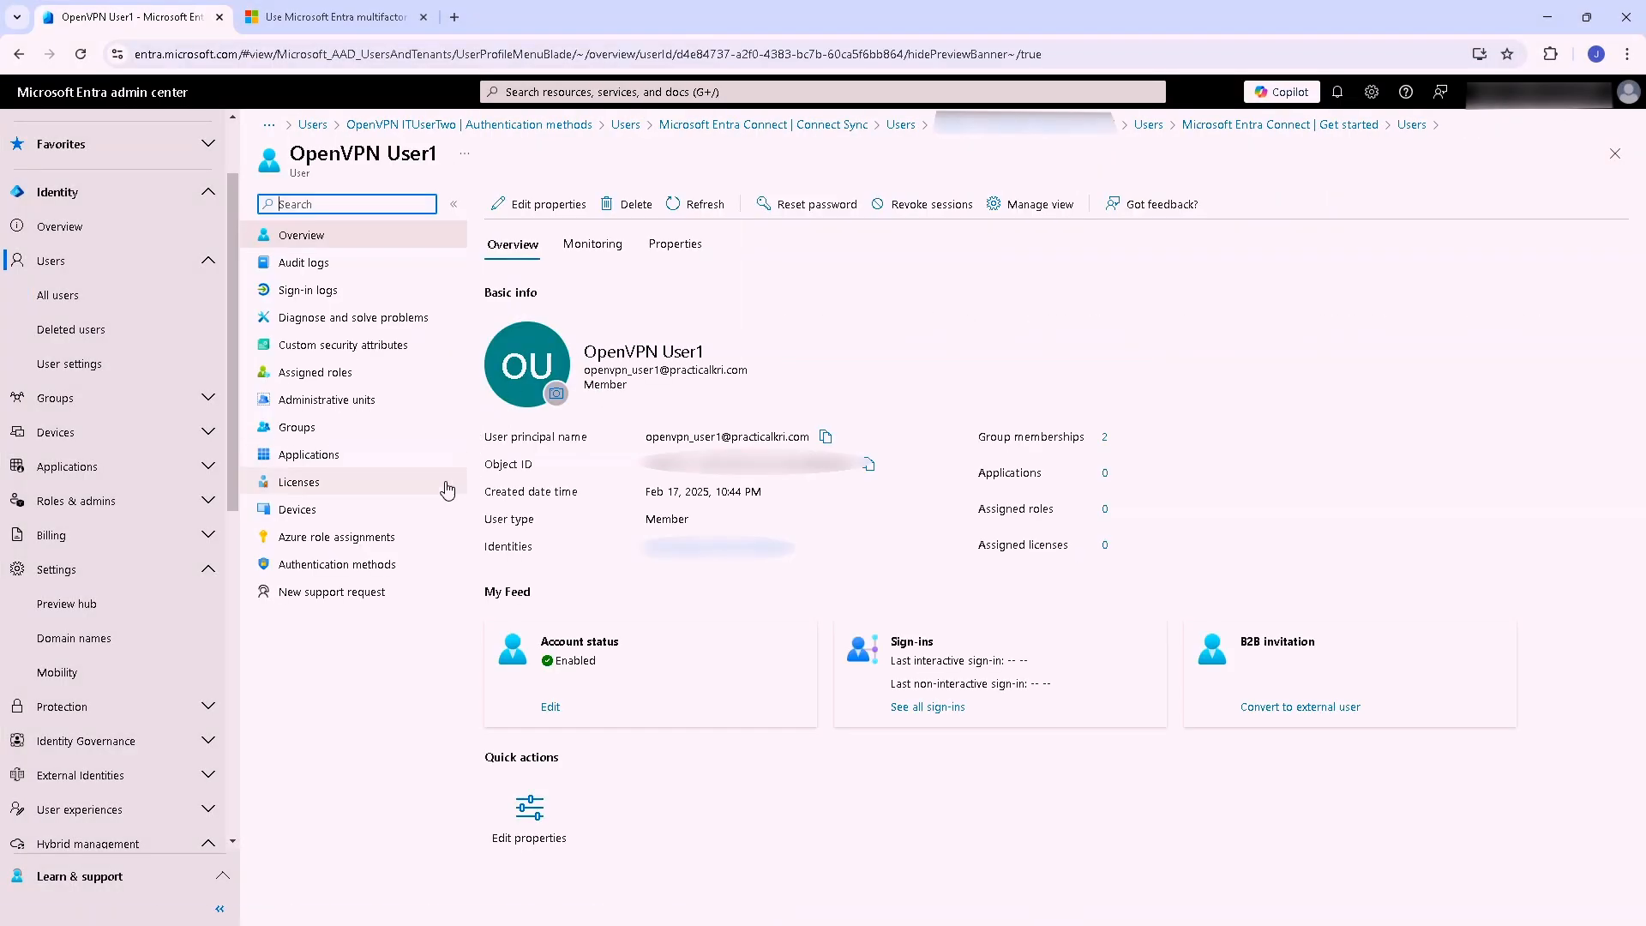
pyautogui.click(292, 567)
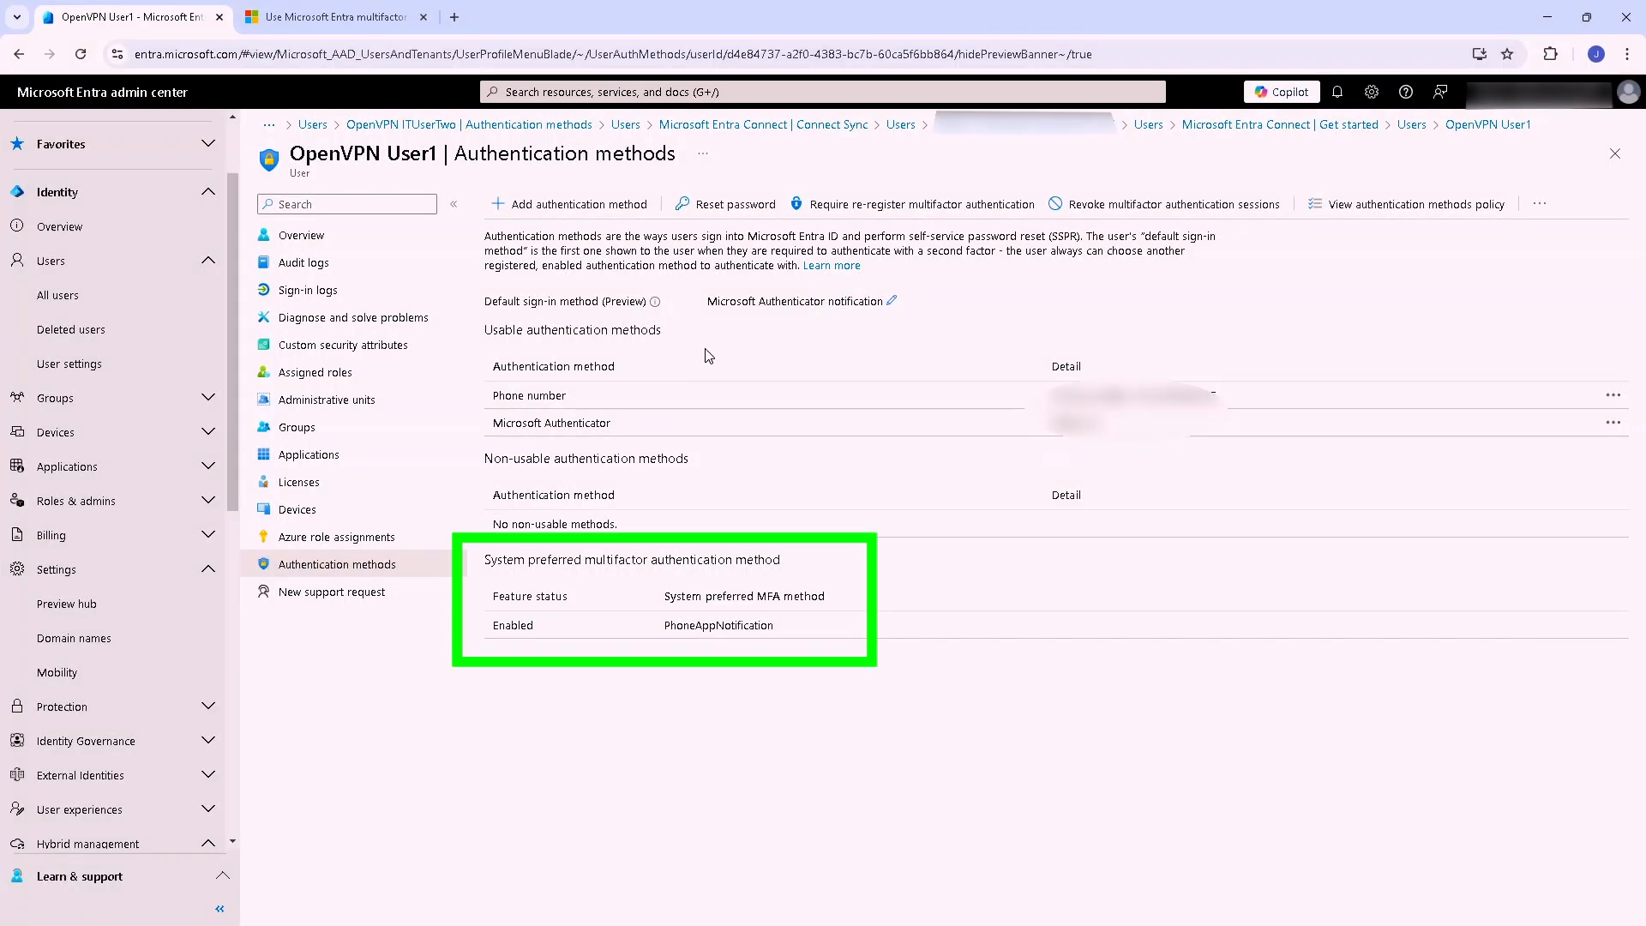
pyautogui.click(378, 25)
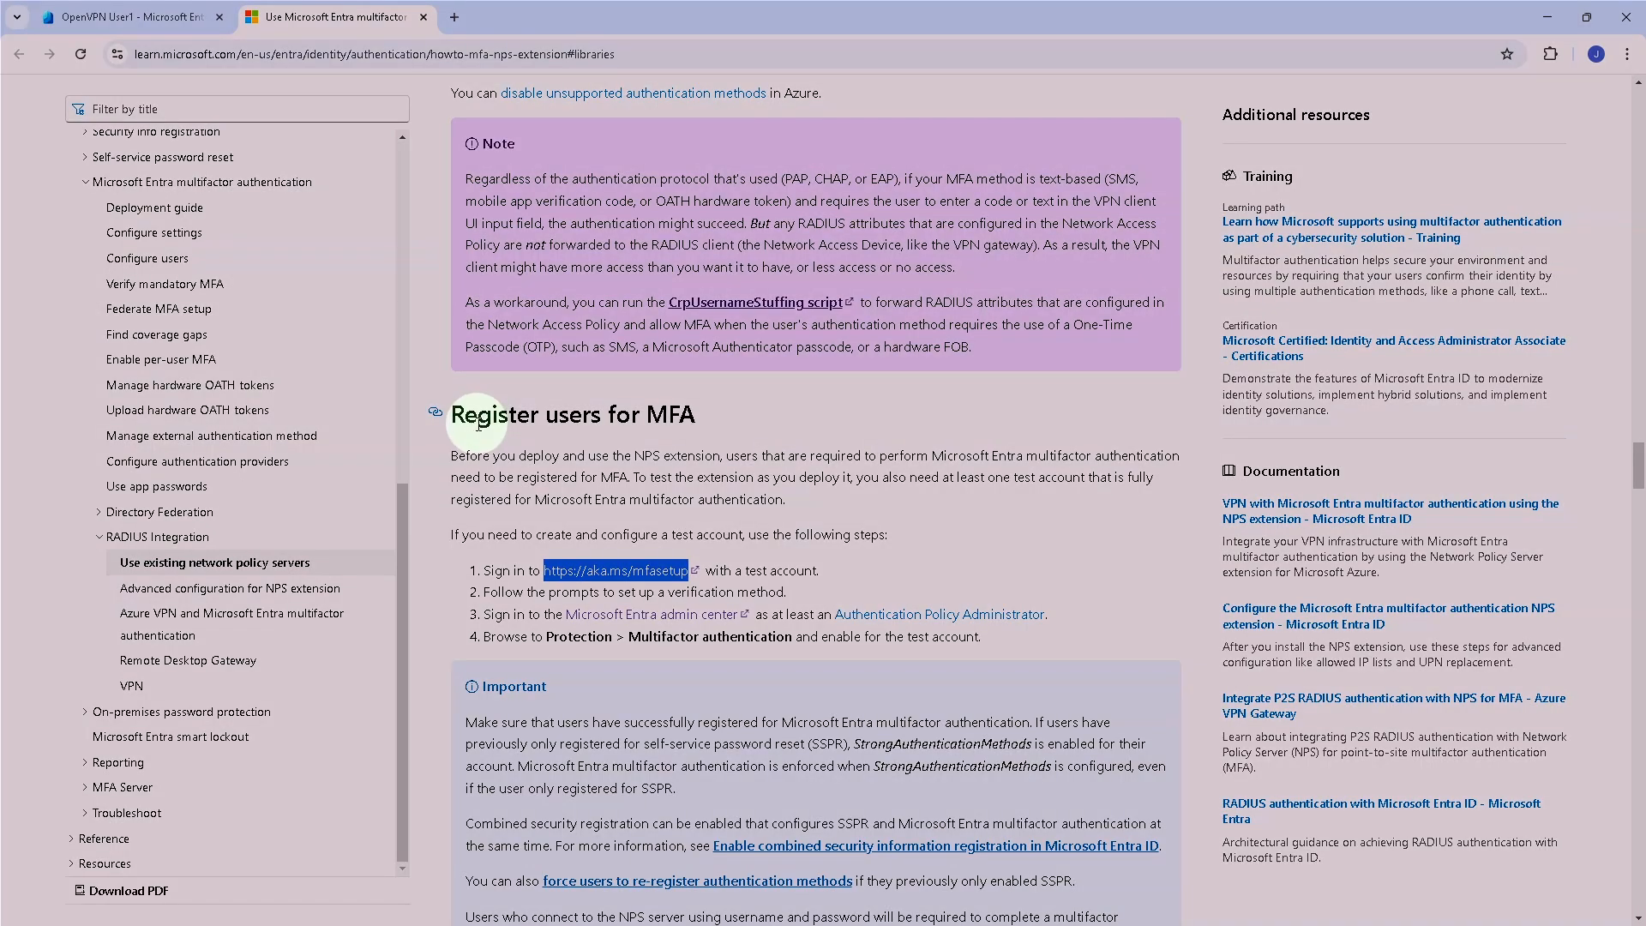
pyautogui.scroll(-4, 789, 590)
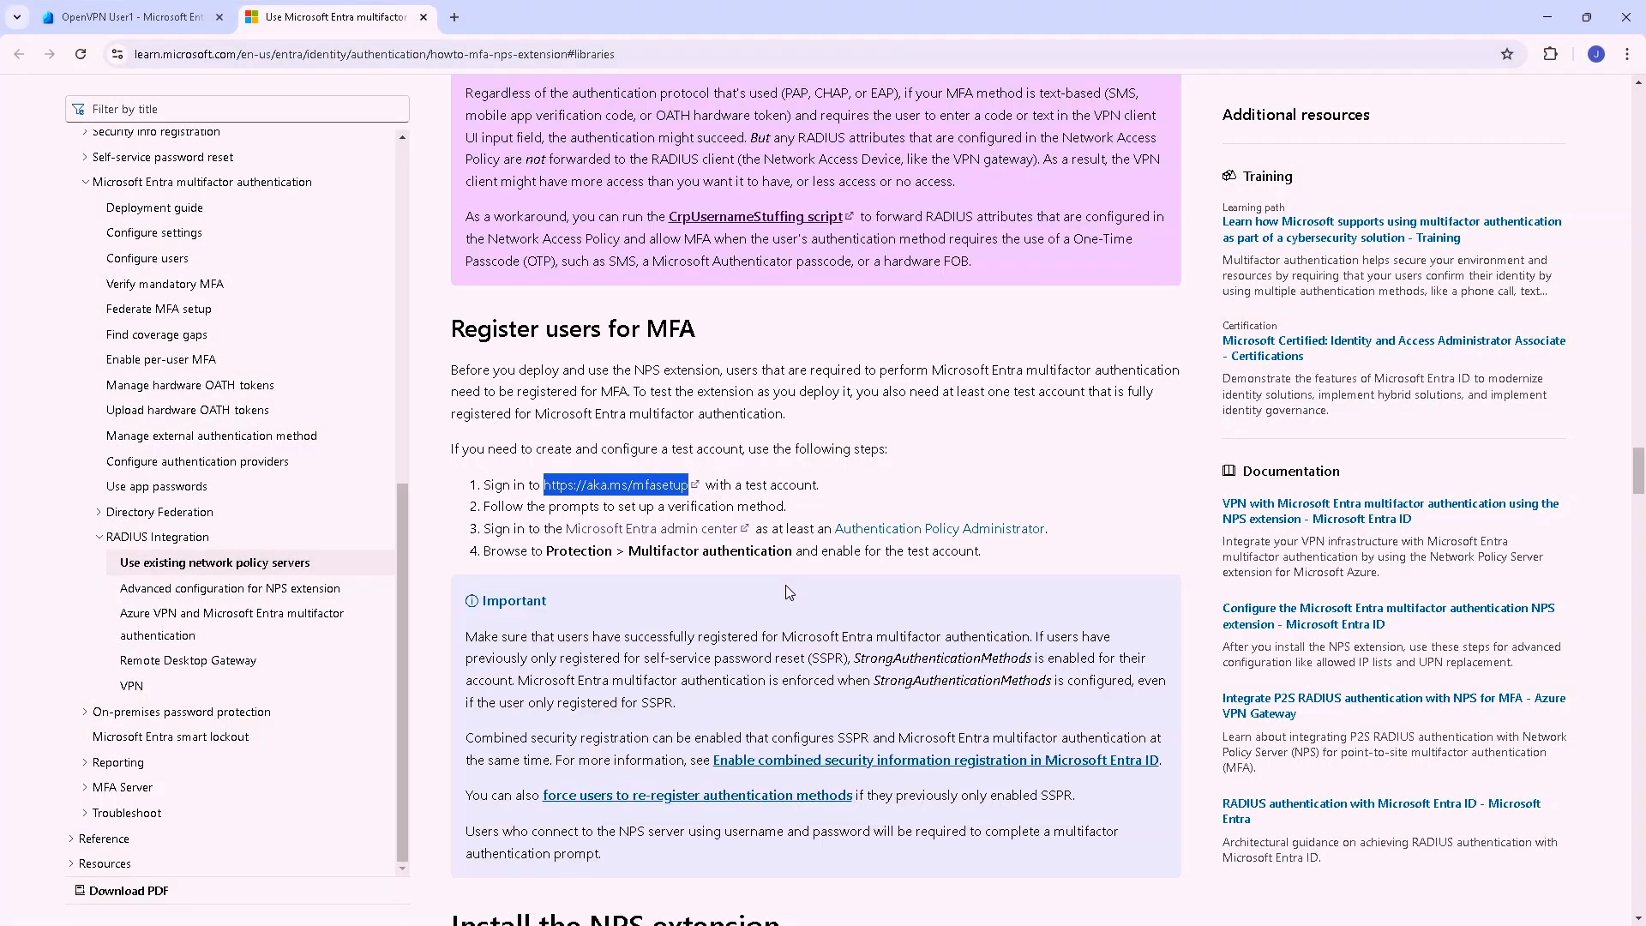
pyautogui.scroll(-3, 788, 589)
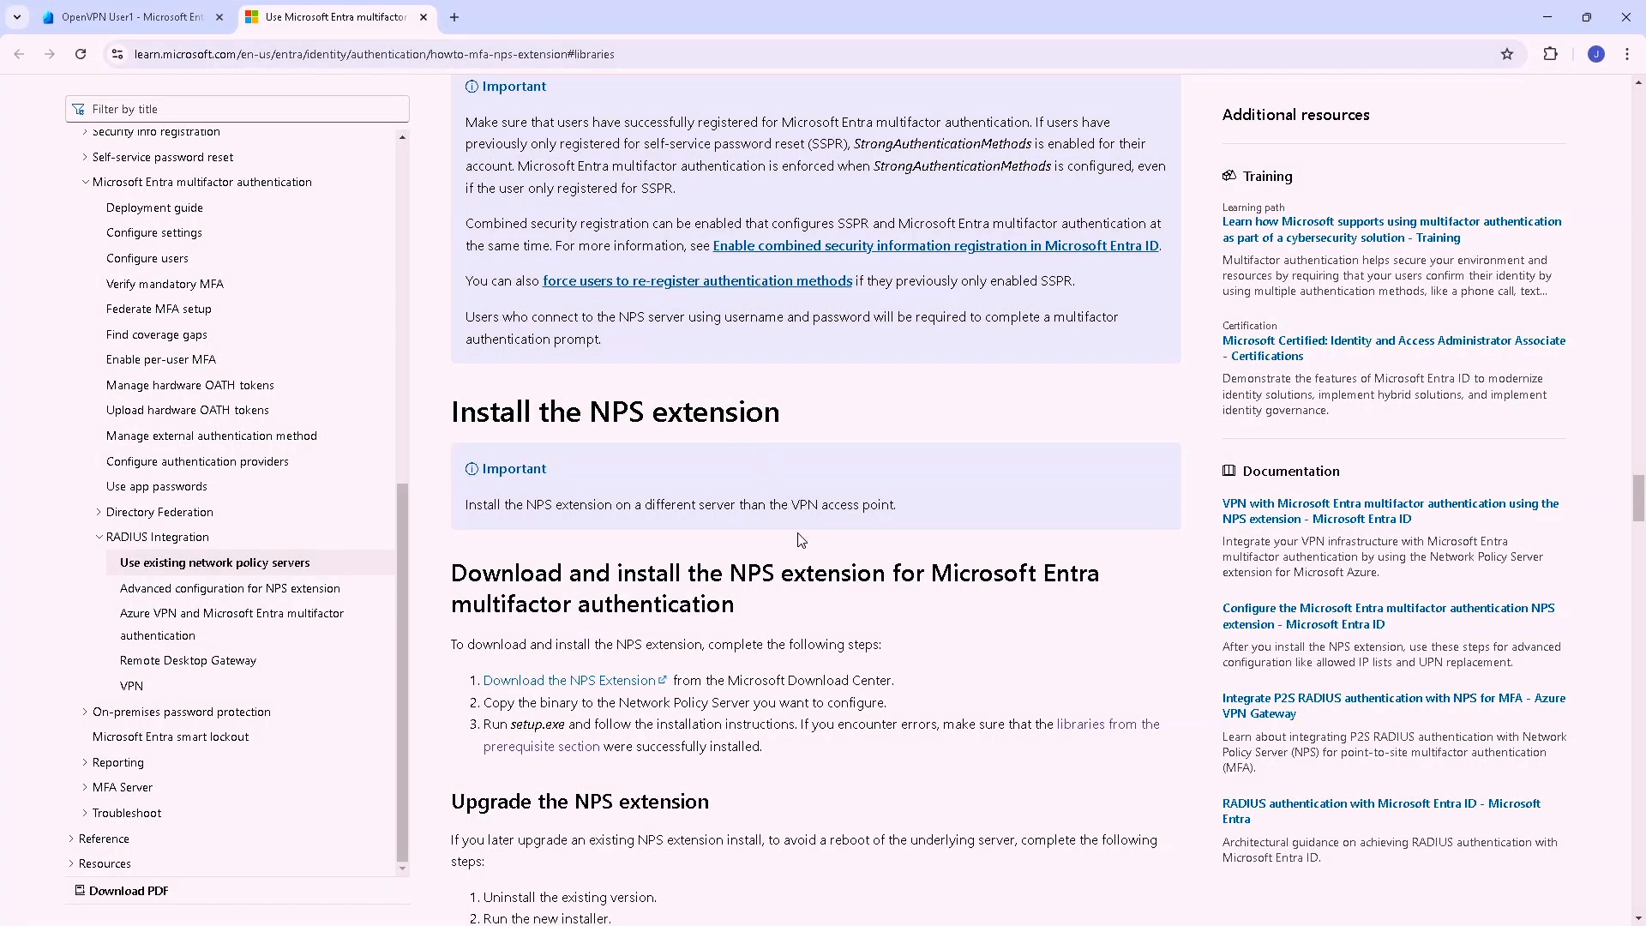
pyautogui.scroll(-2, 801, 539)
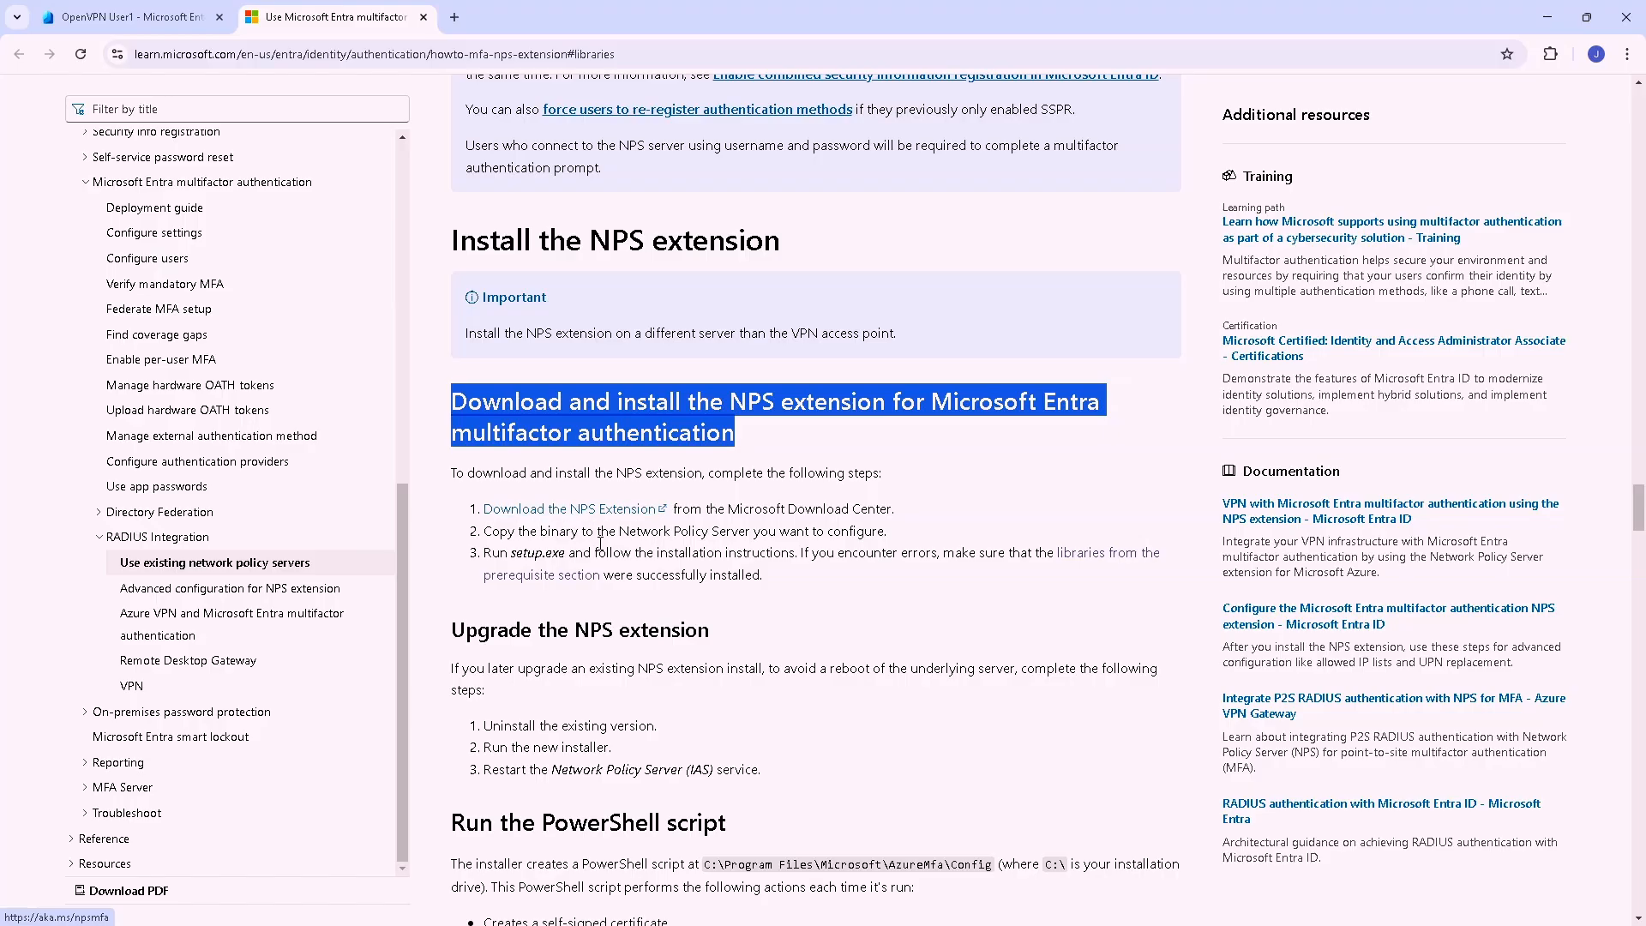
pyautogui.scroll(-1, 617, 555)
pyautogui.scroll(-3, 617, 555)
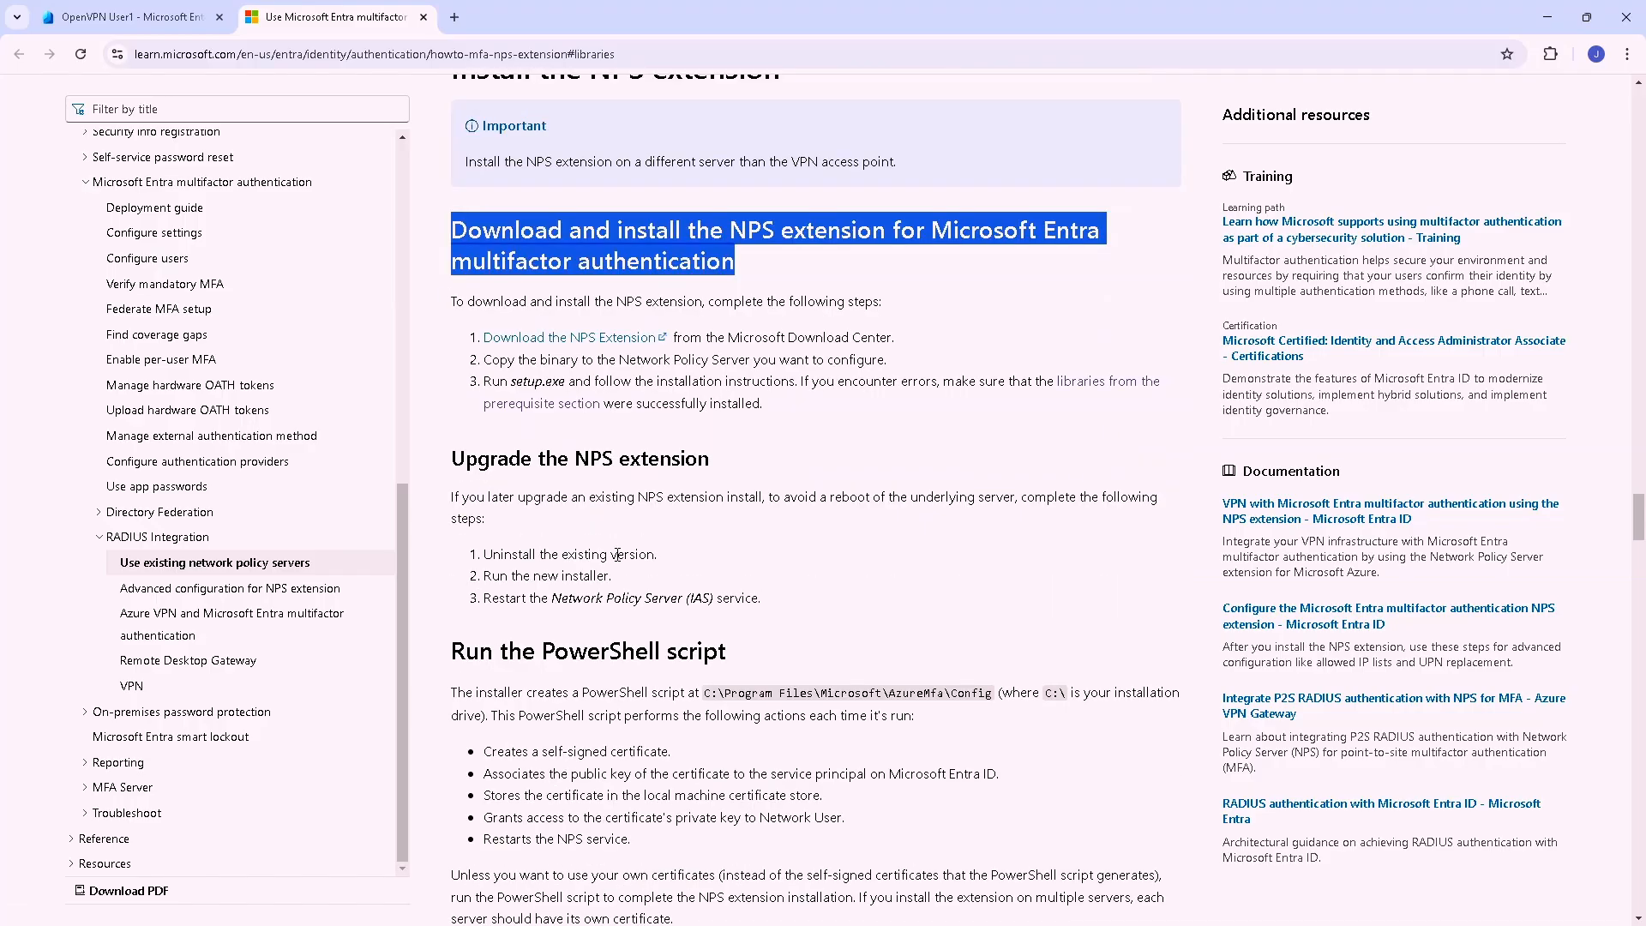
pyautogui.moveTo(466, 480); pyautogui.dragTo(993, 521)
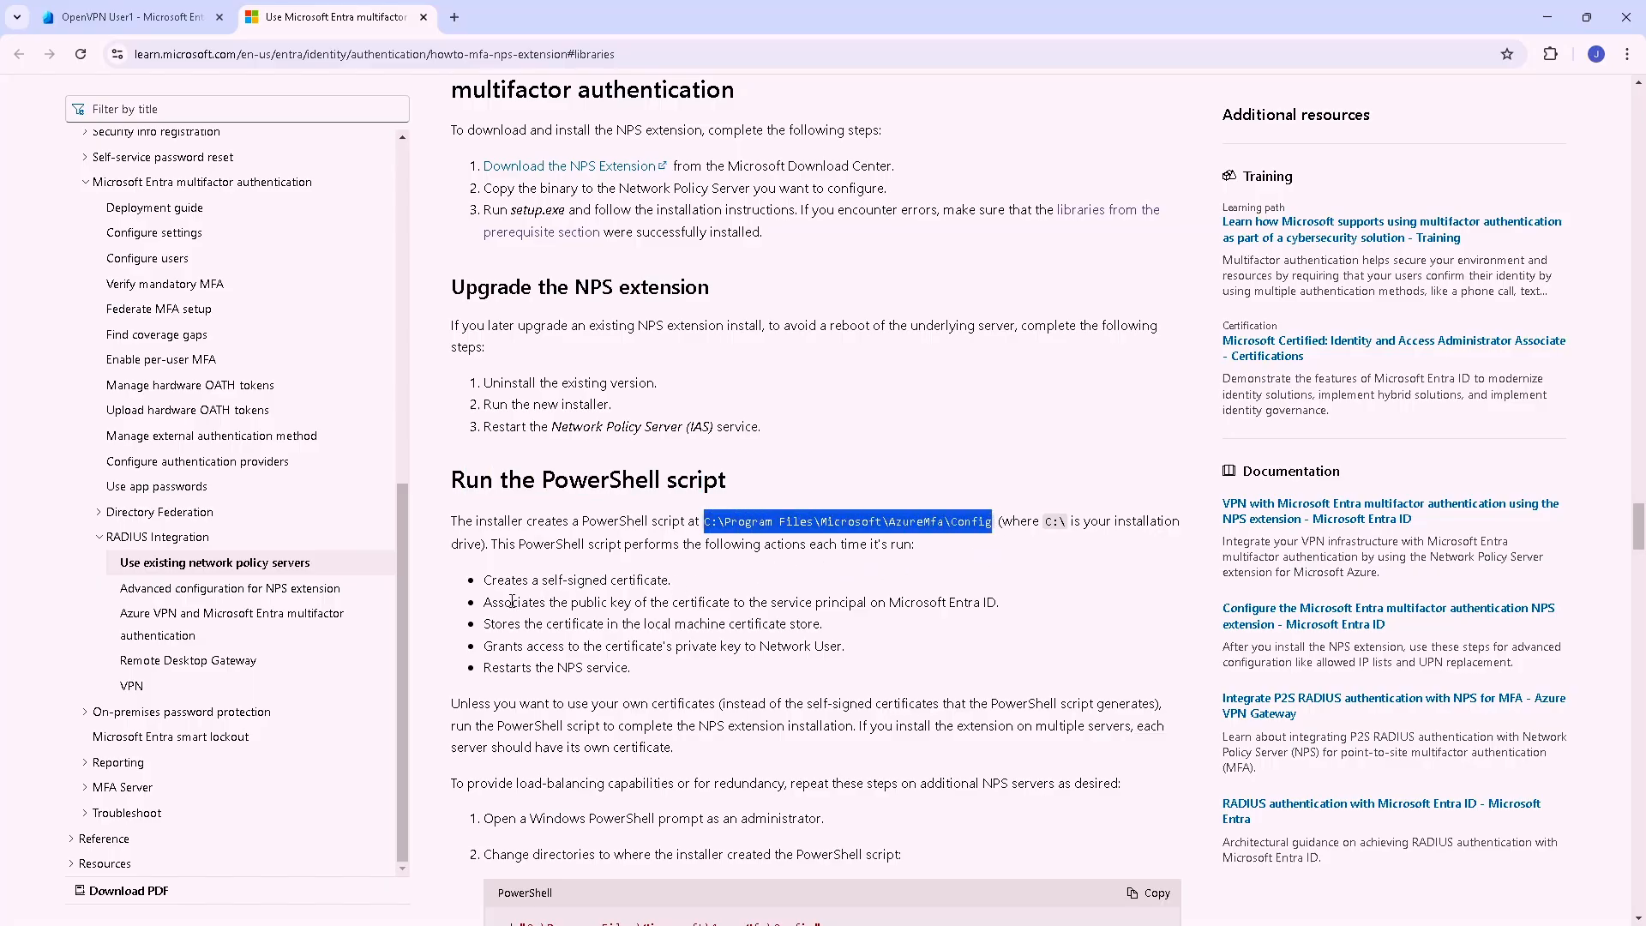
pyautogui.scroll(-1, 532, 617)
pyautogui.click(562, 635)
pyautogui.scroll(-1, 536, 623)
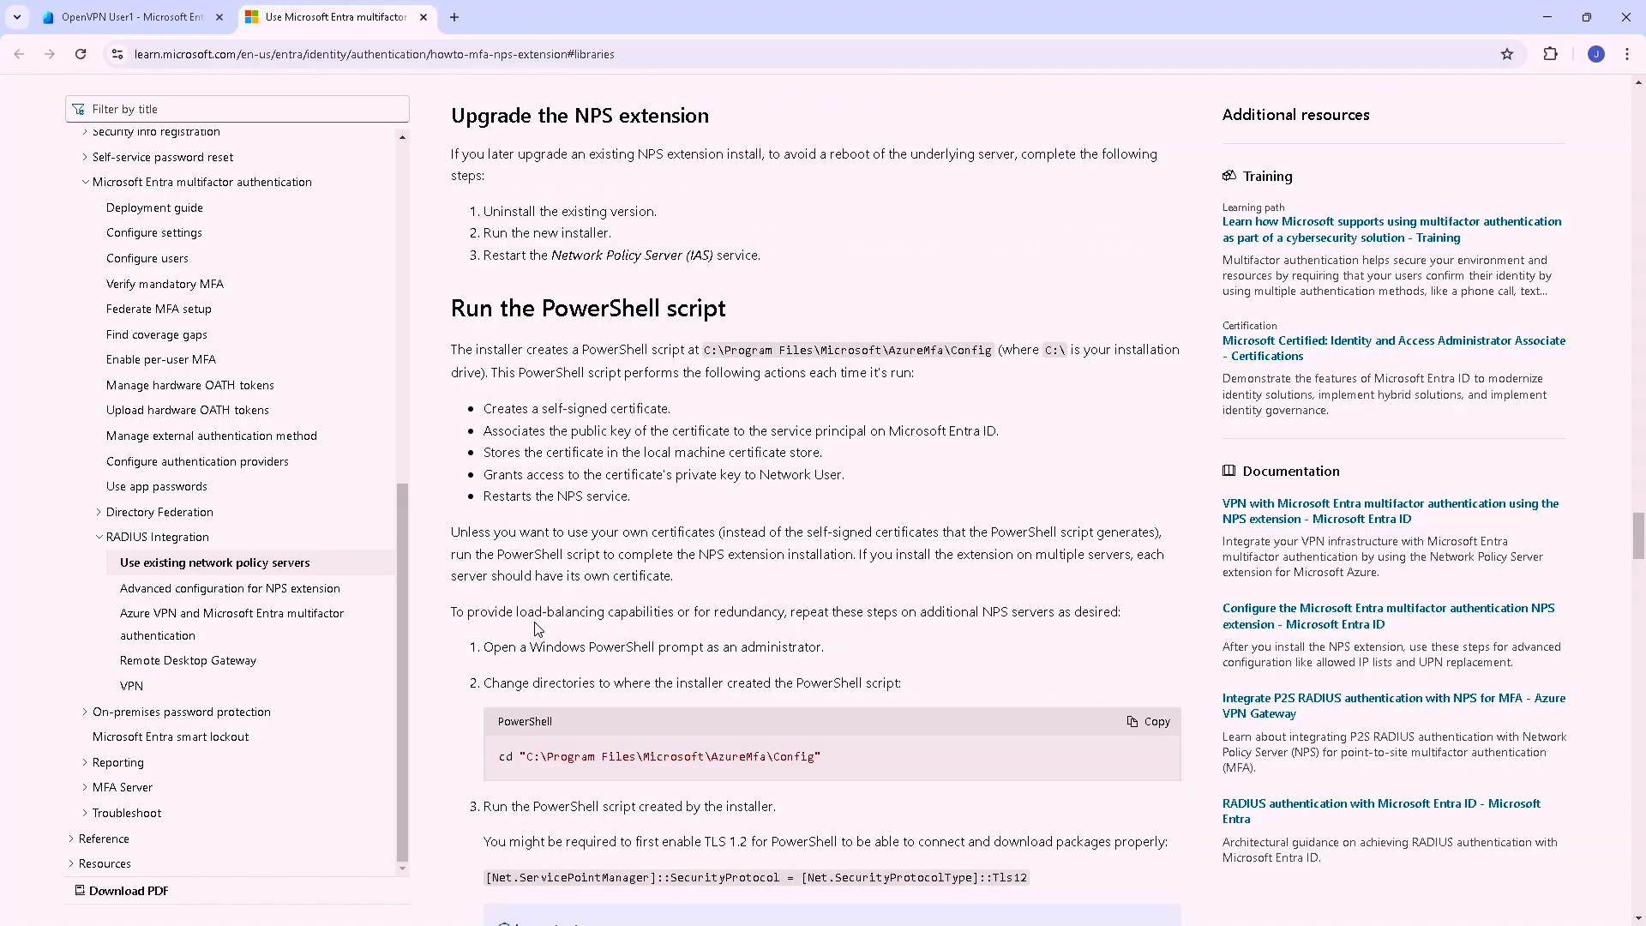
pyautogui.scroll(-2, 541, 743)
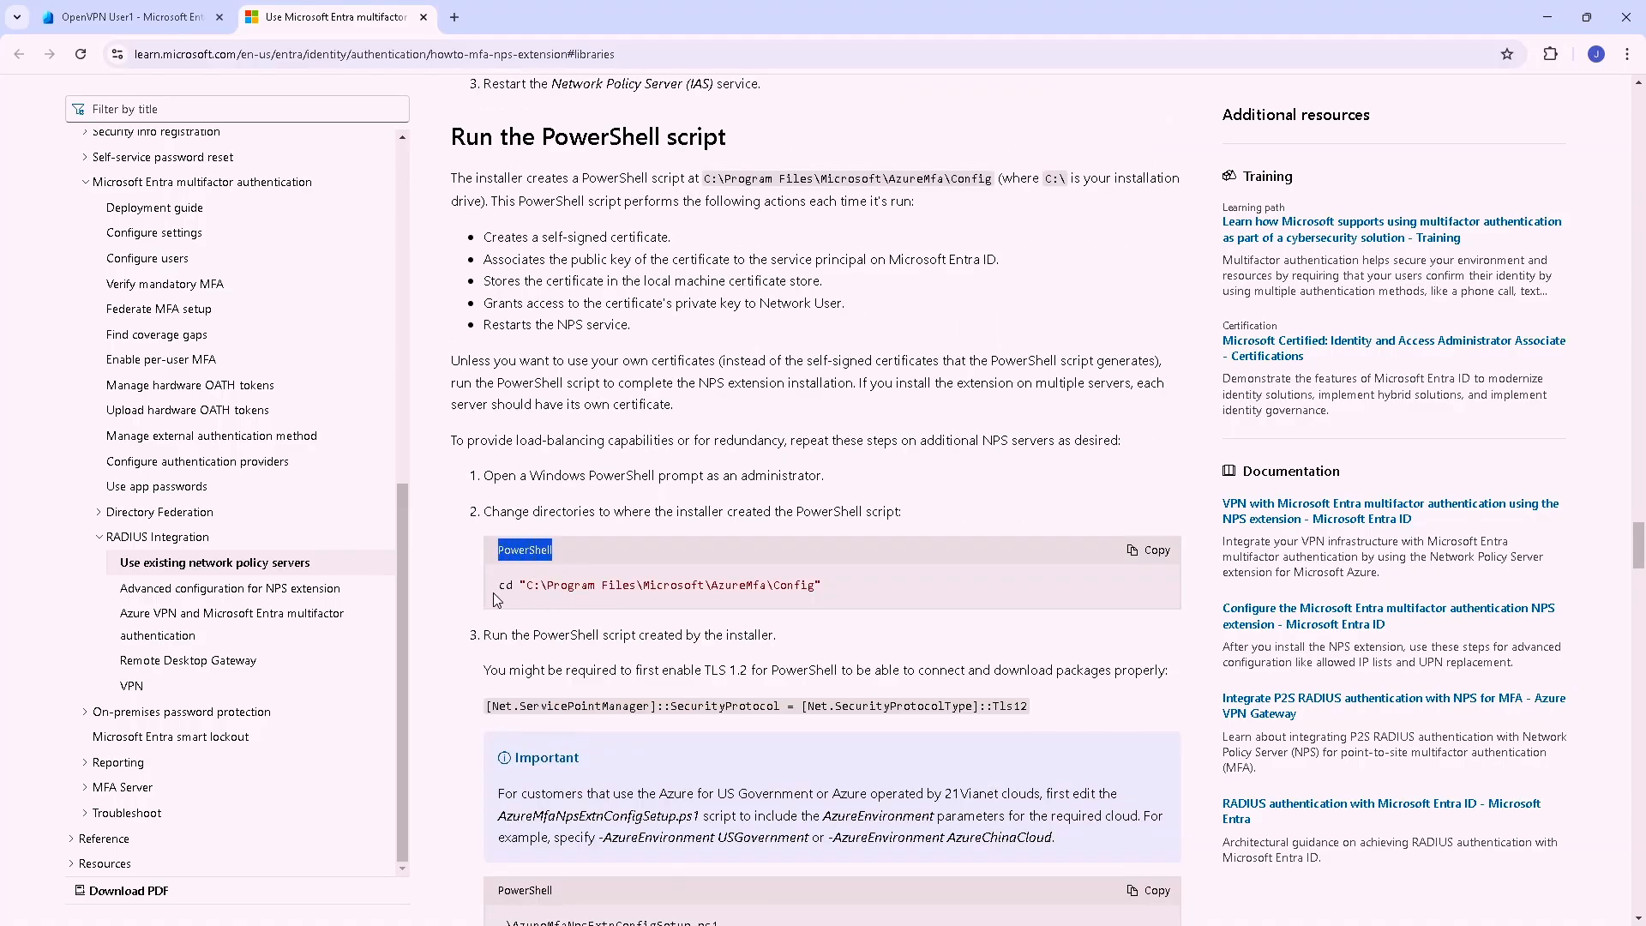
pyautogui.moveTo(520, 585); pyautogui.dragTo(864, 586)
pyautogui.click(851, 588)
pyautogui.scroll(-1, 896, 647)
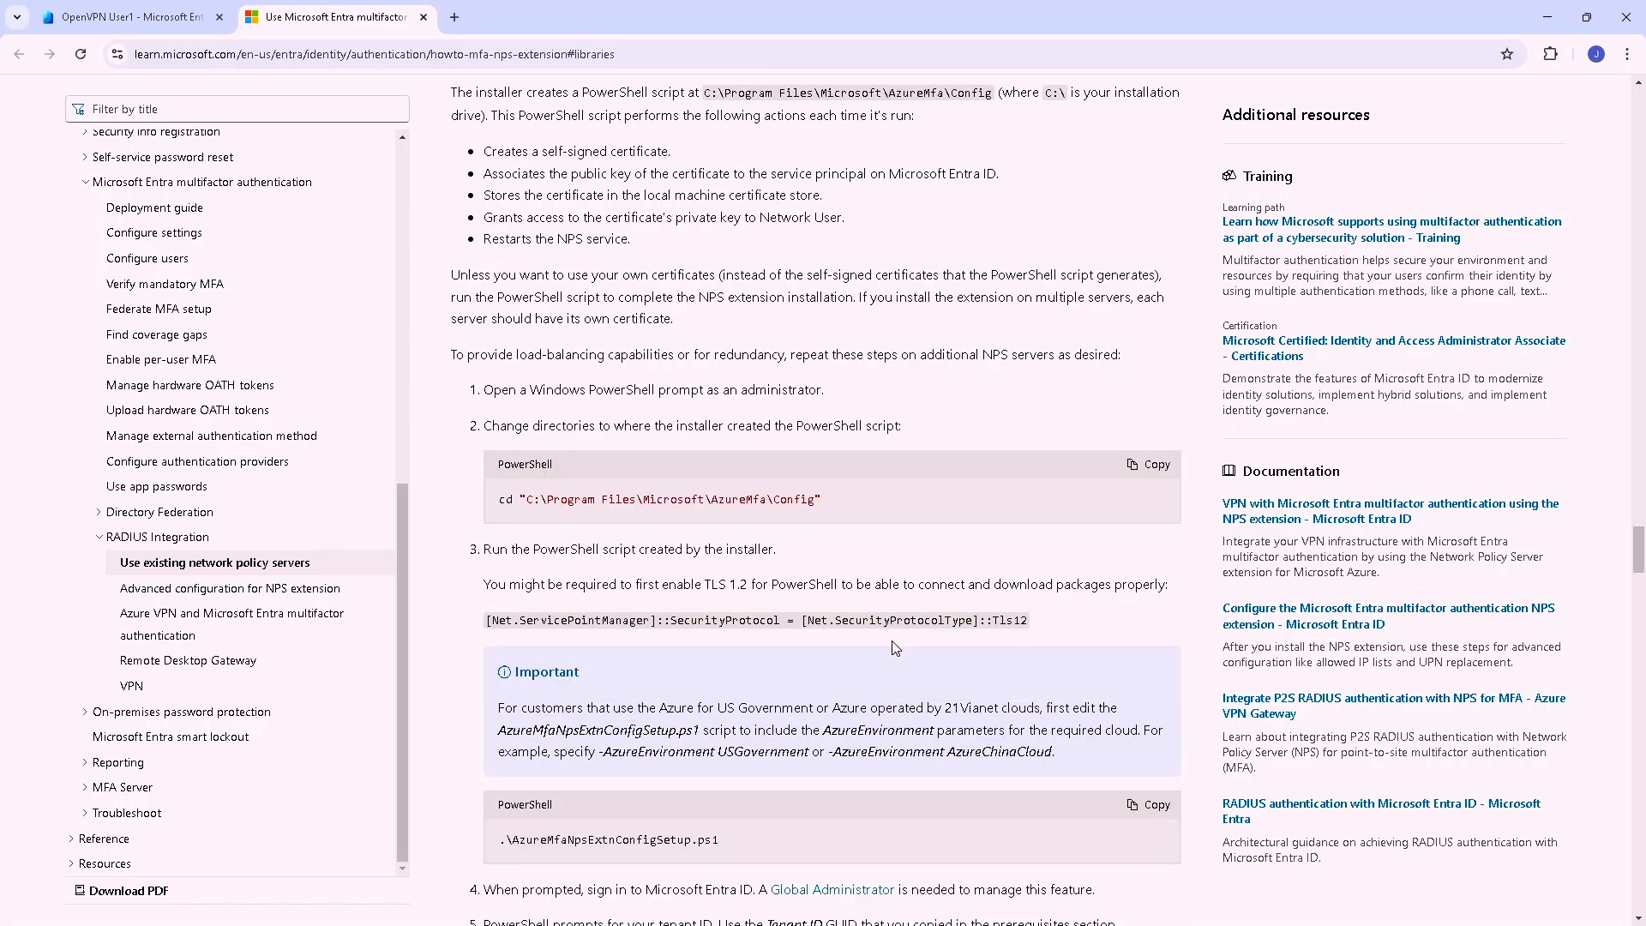
pyautogui.scroll(-1, 896, 647)
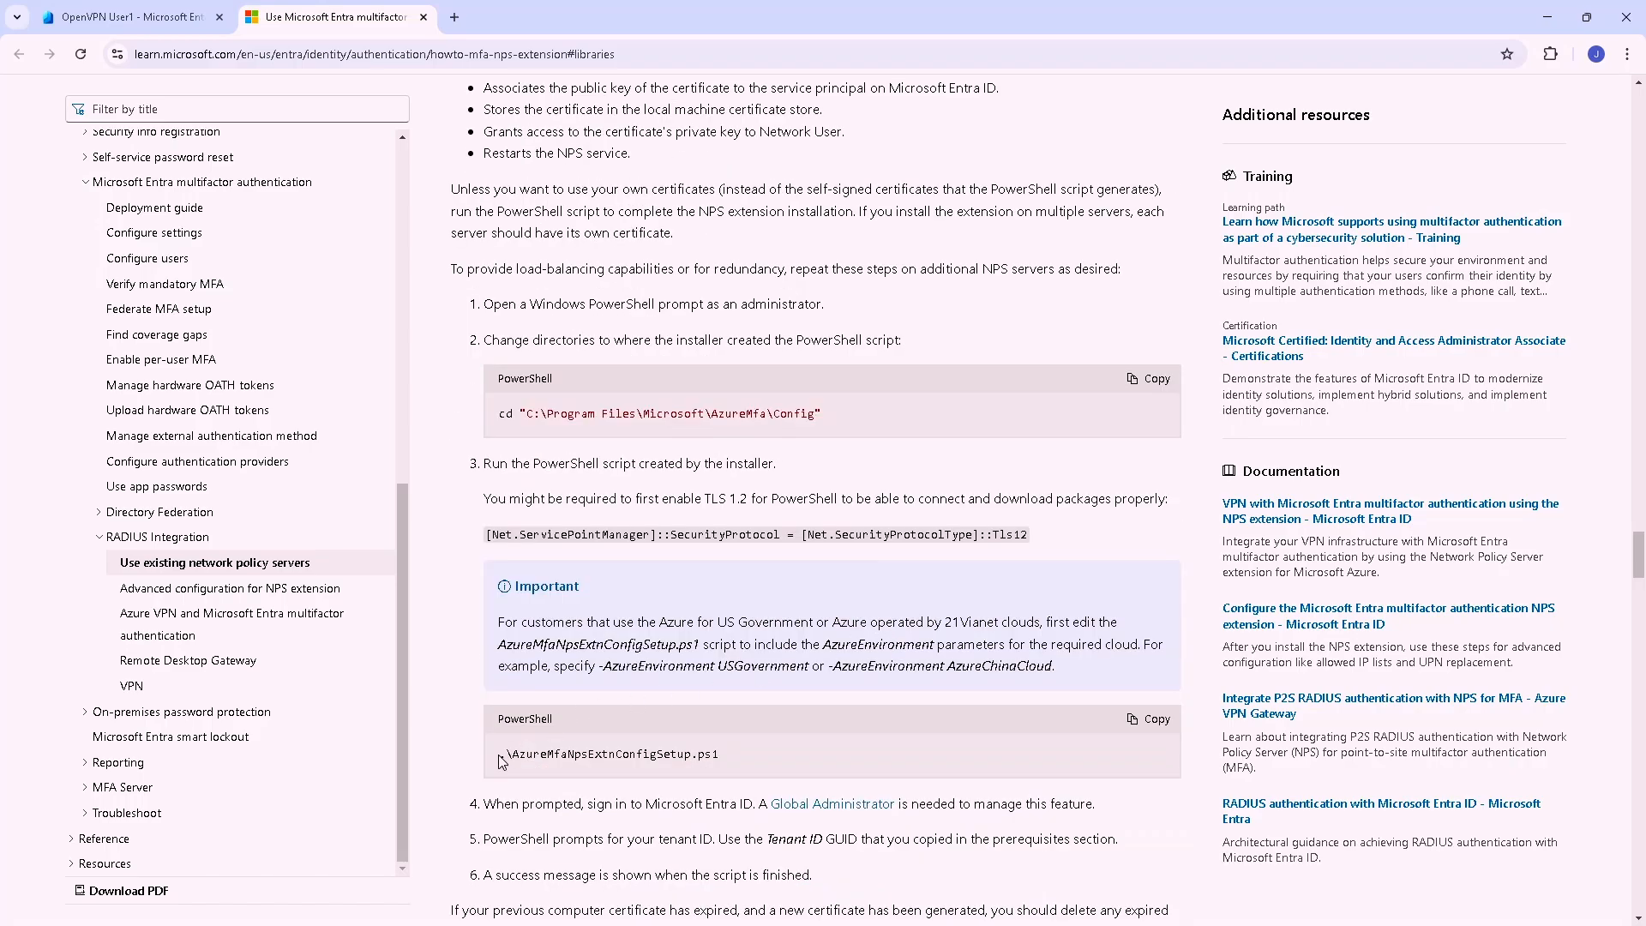
pyautogui.moveTo(501, 761); pyautogui.dragTo(737, 760)
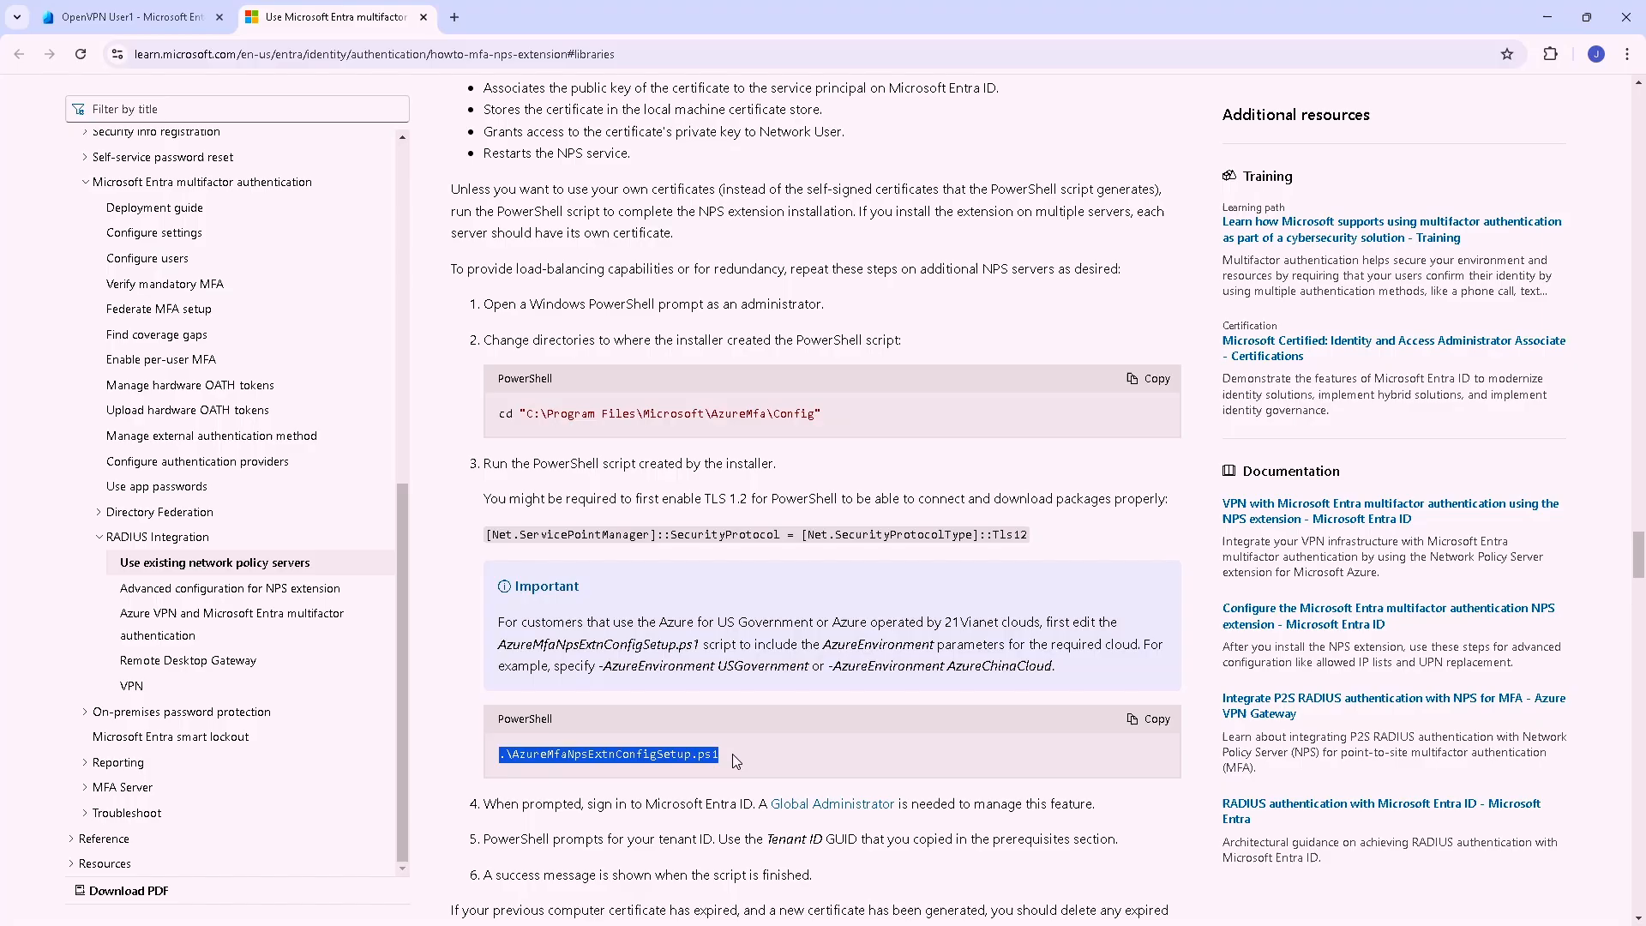
pyautogui.click(836, 753)
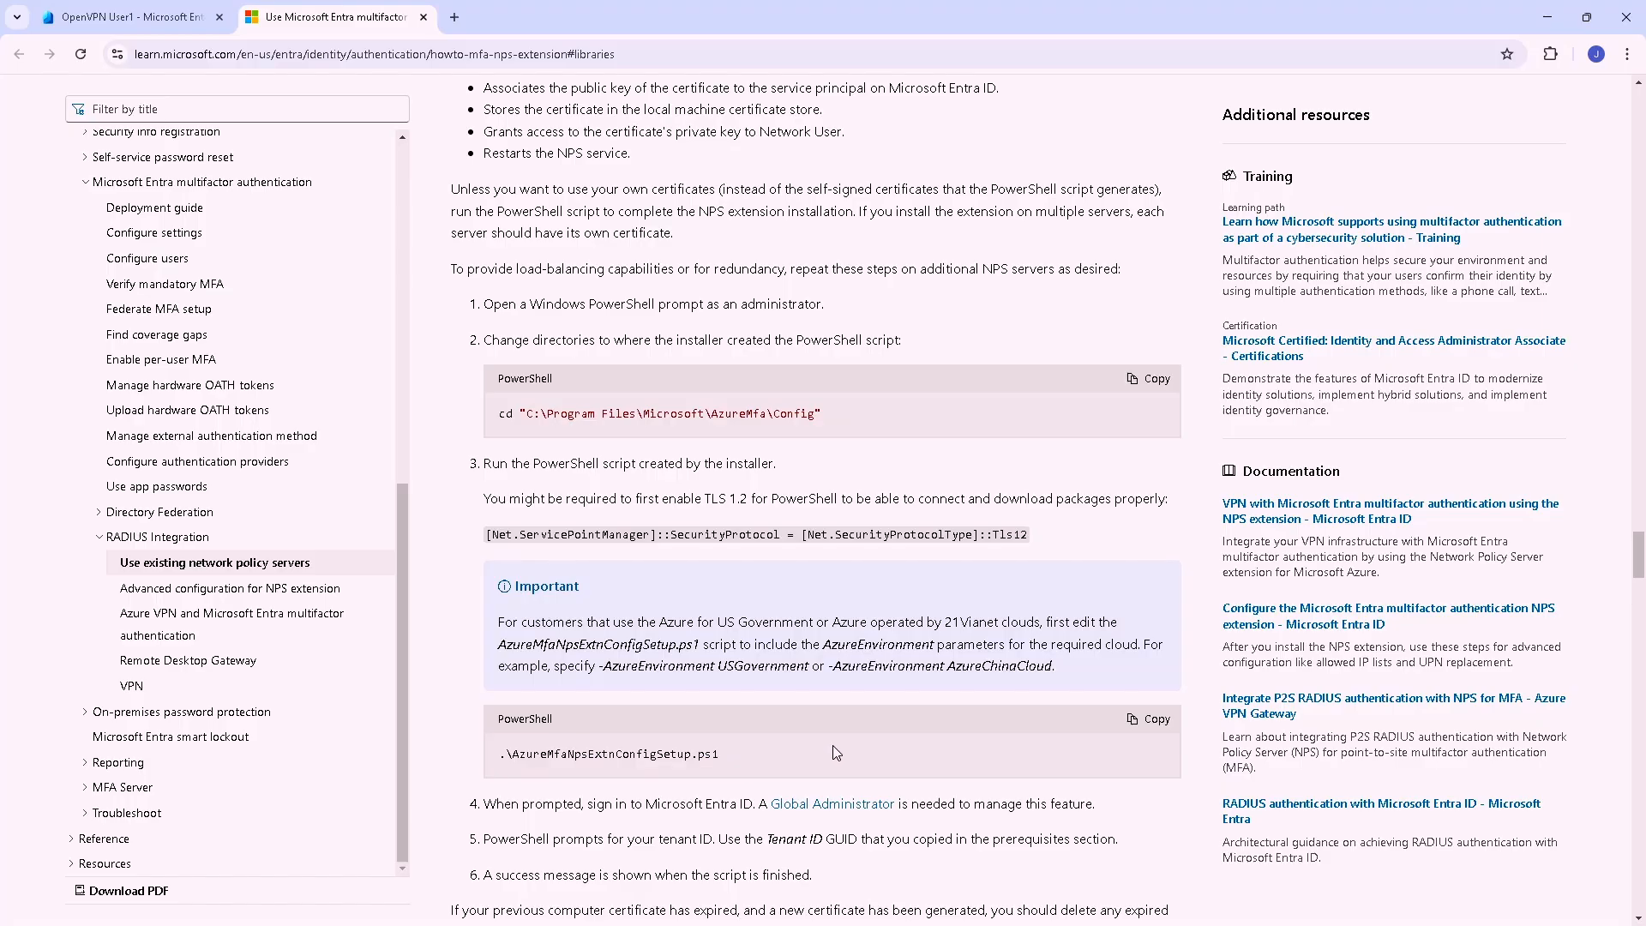
pyautogui.scroll(-1, 836, 753)
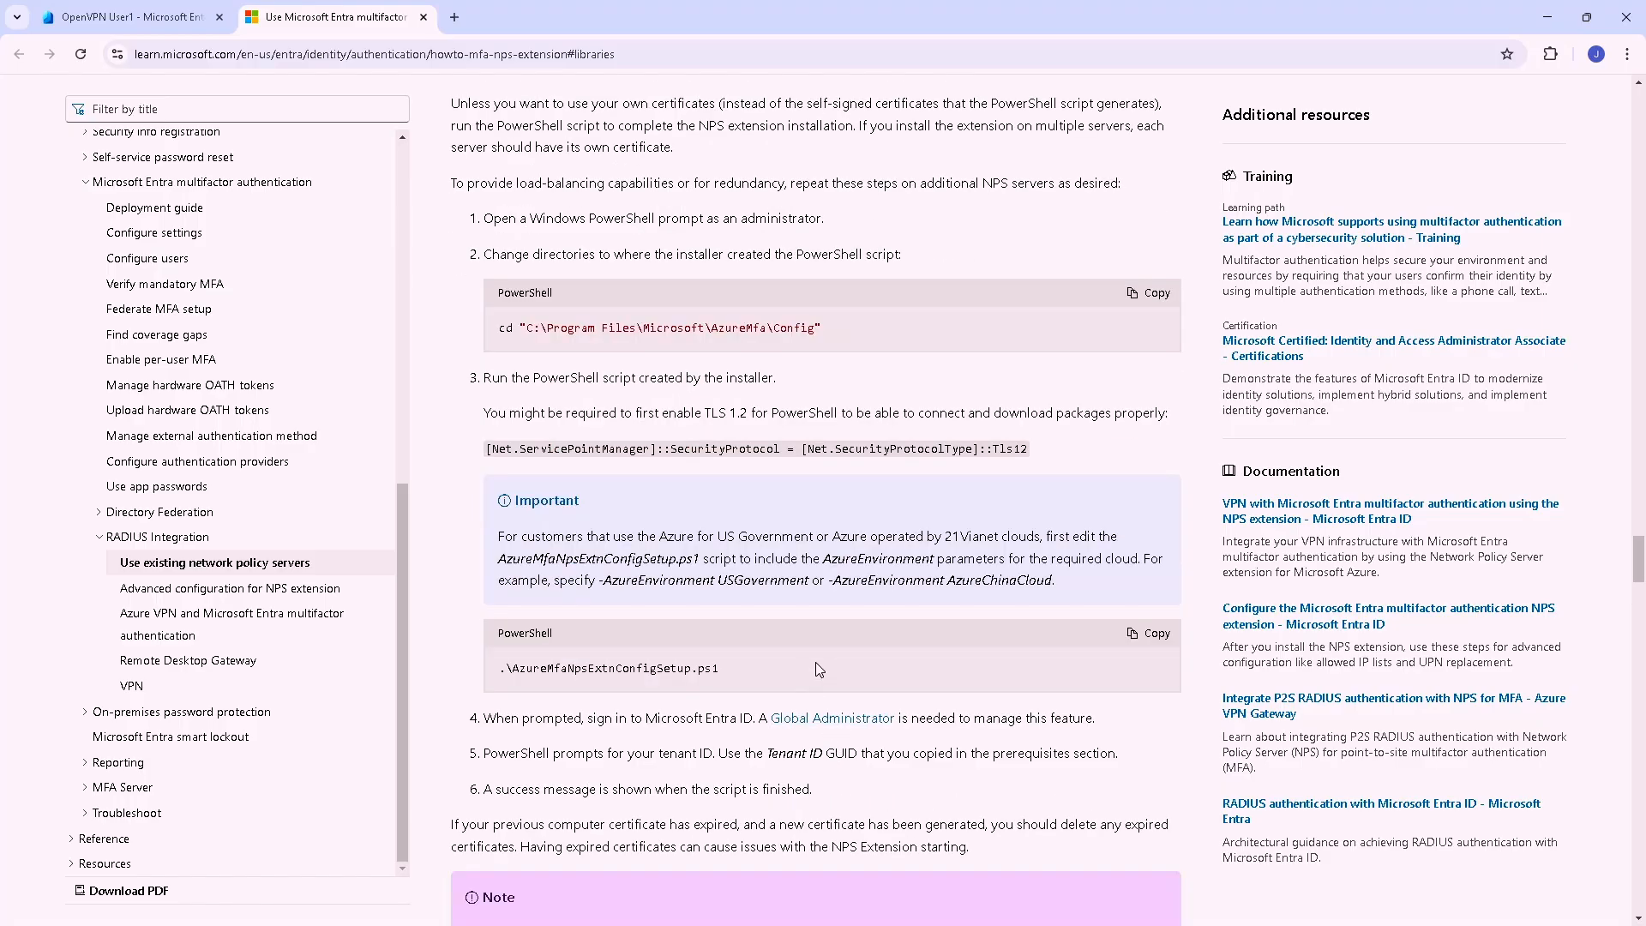
pyautogui.scroll(-1, 818, 670)
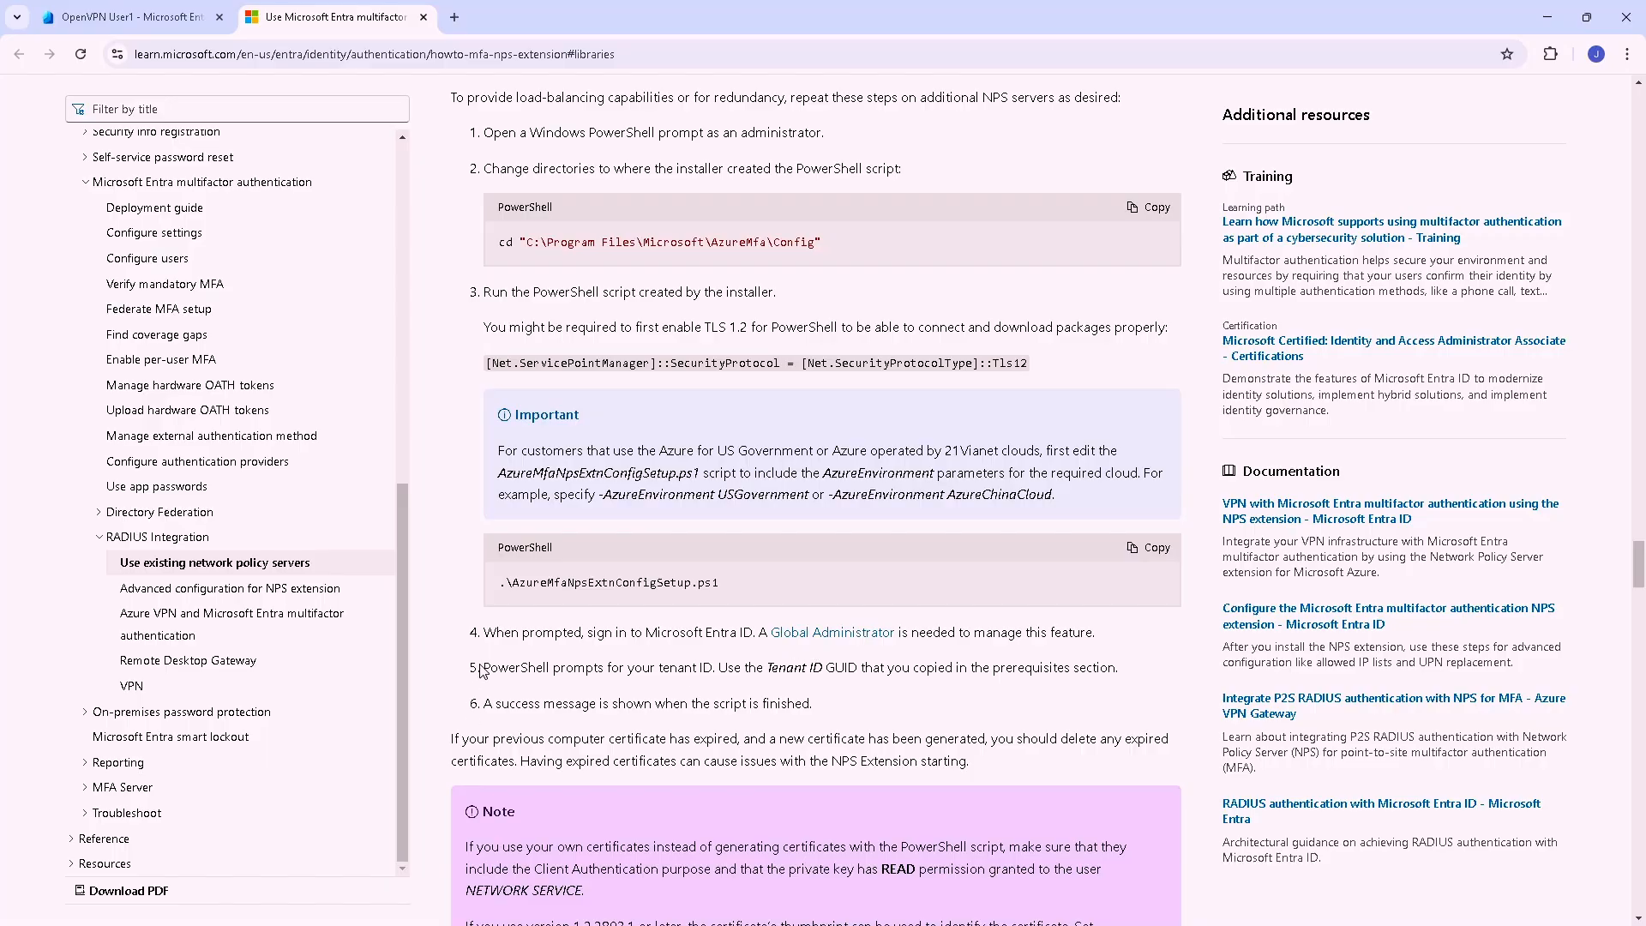
pyautogui.moveTo(497, 666); pyautogui.dragTo(715, 667)
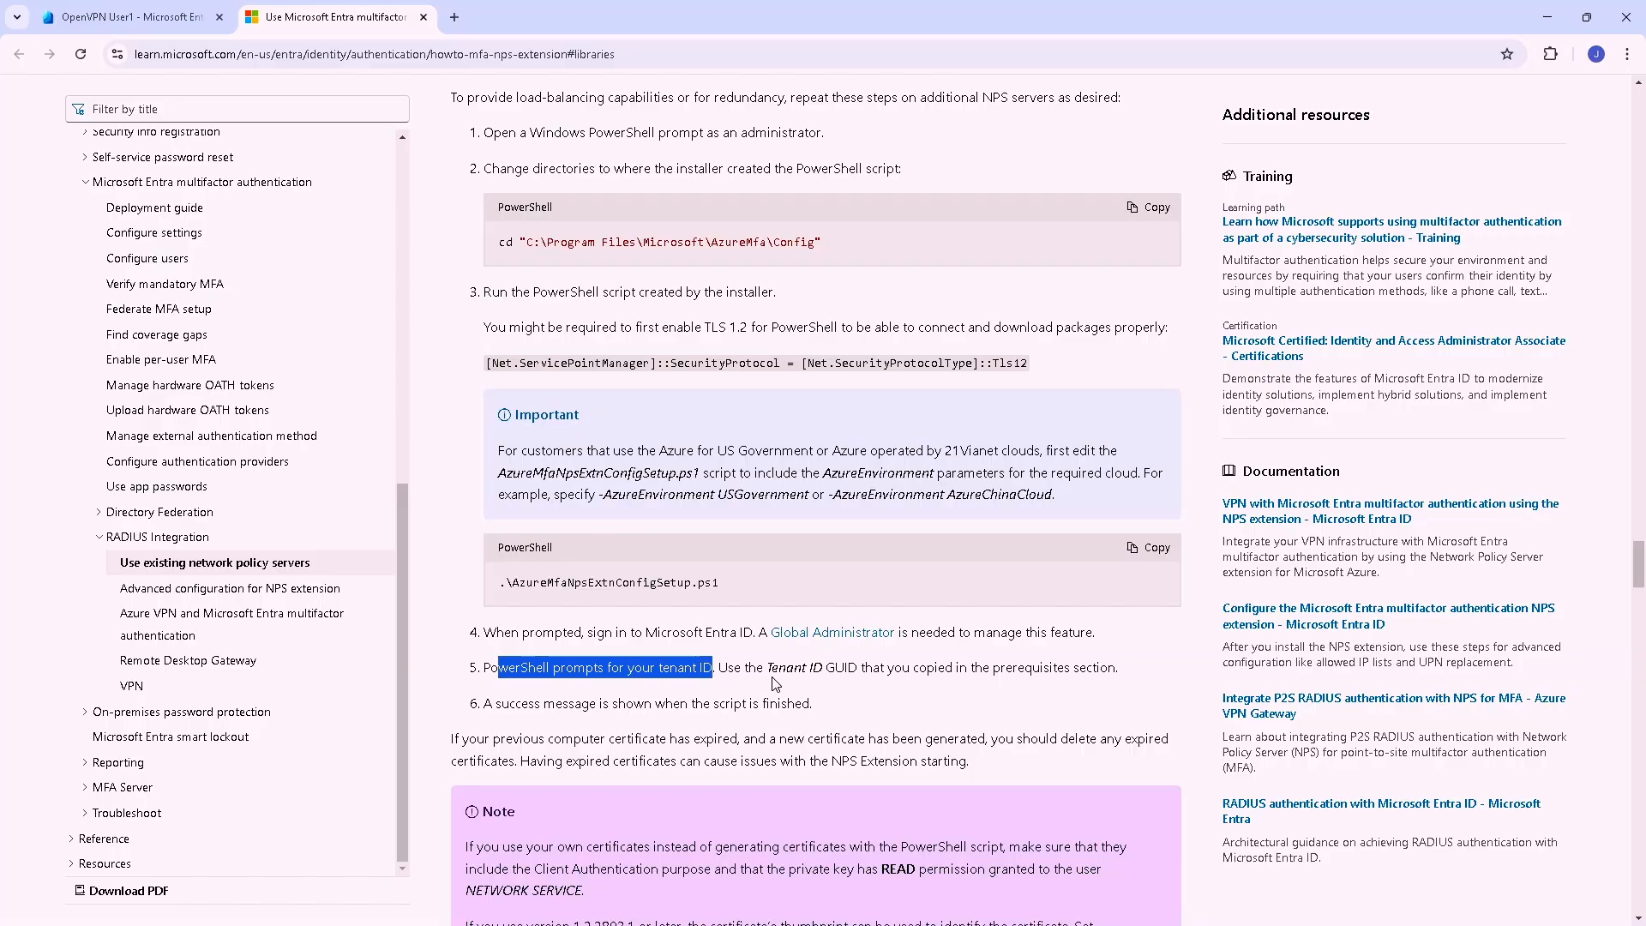
pyautogui.scroll(-6, 776, 683)
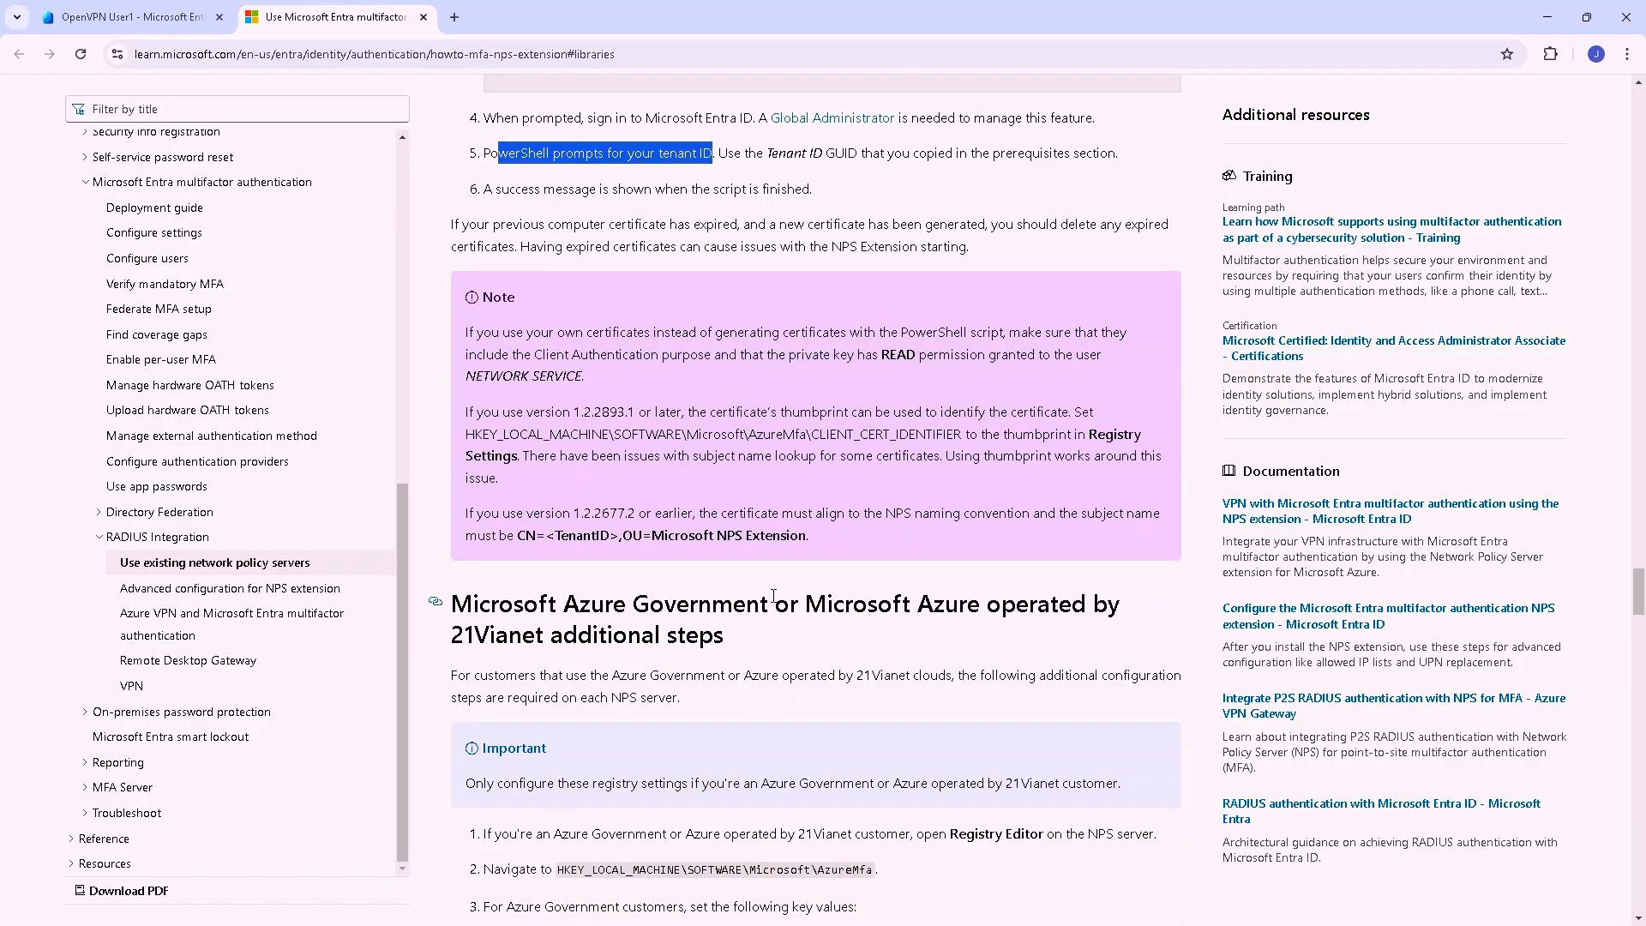
pyautogui.scroll(-15, 774, 595)
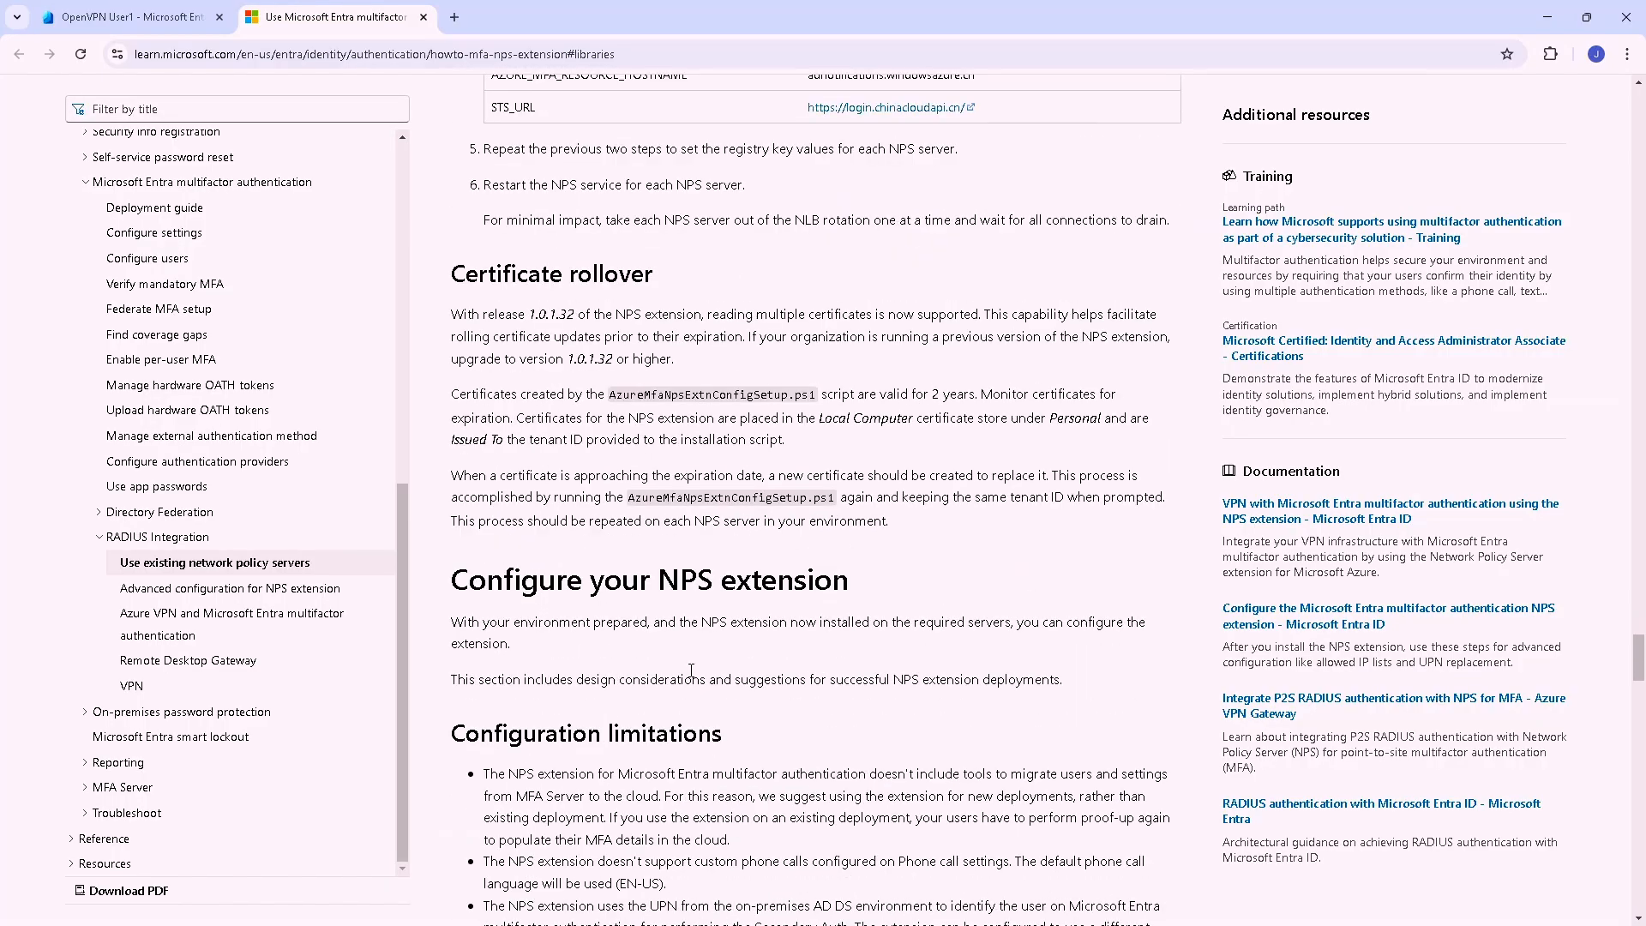
pyautogui.scroll(-9, 691, 669)
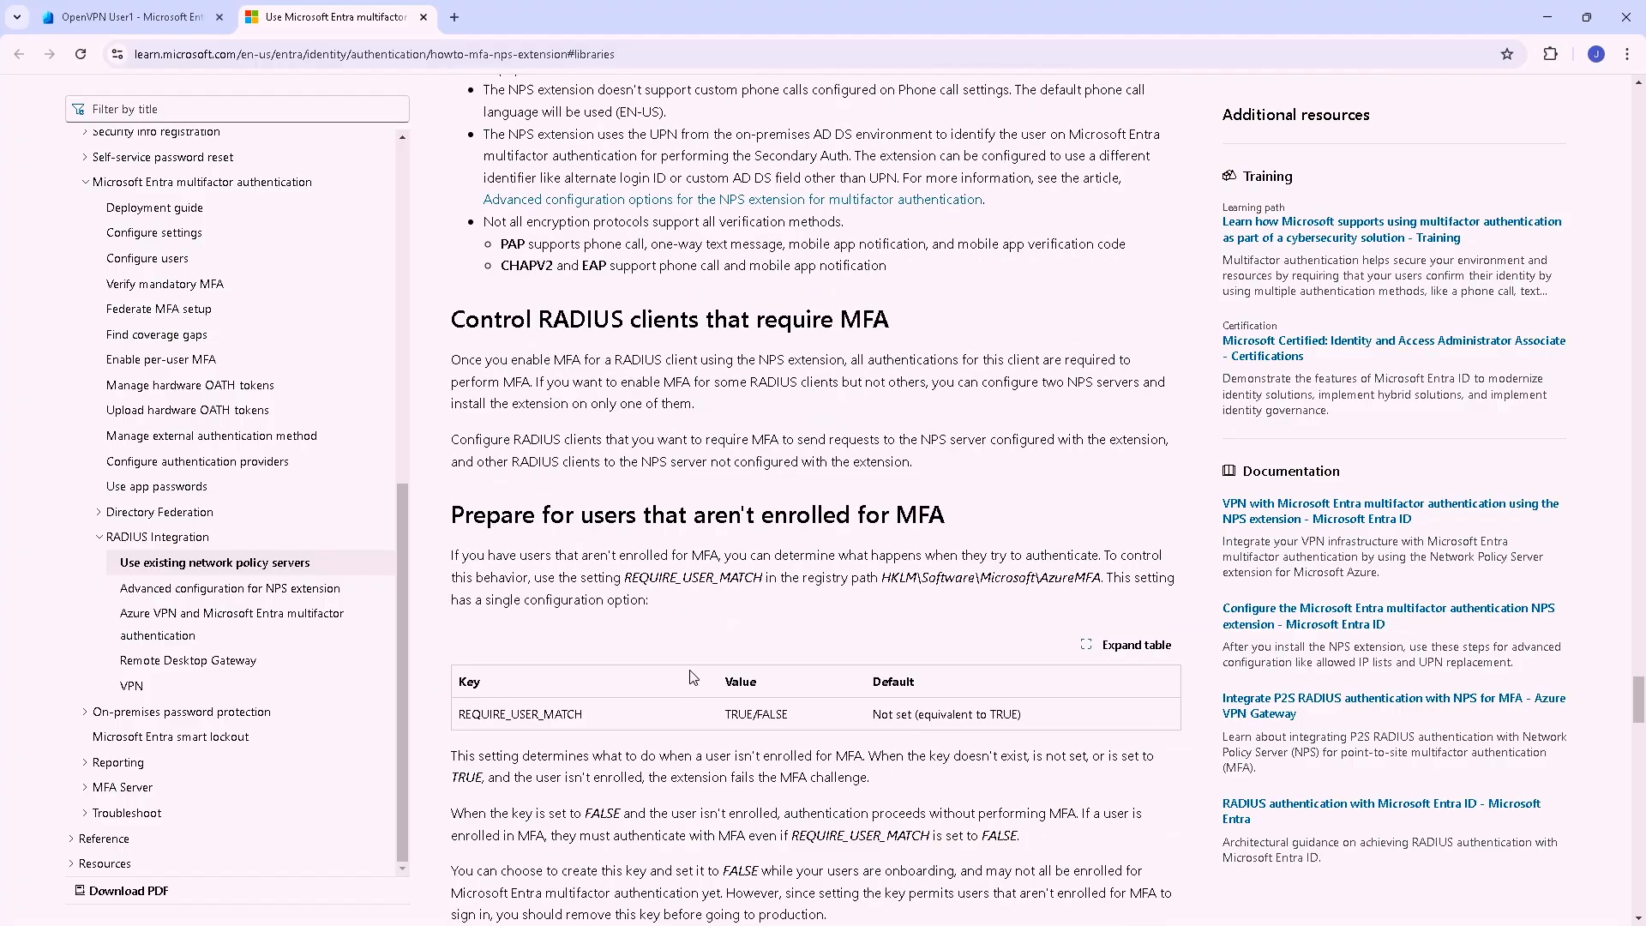
pyautogui.scroll(-8, 692, 677)
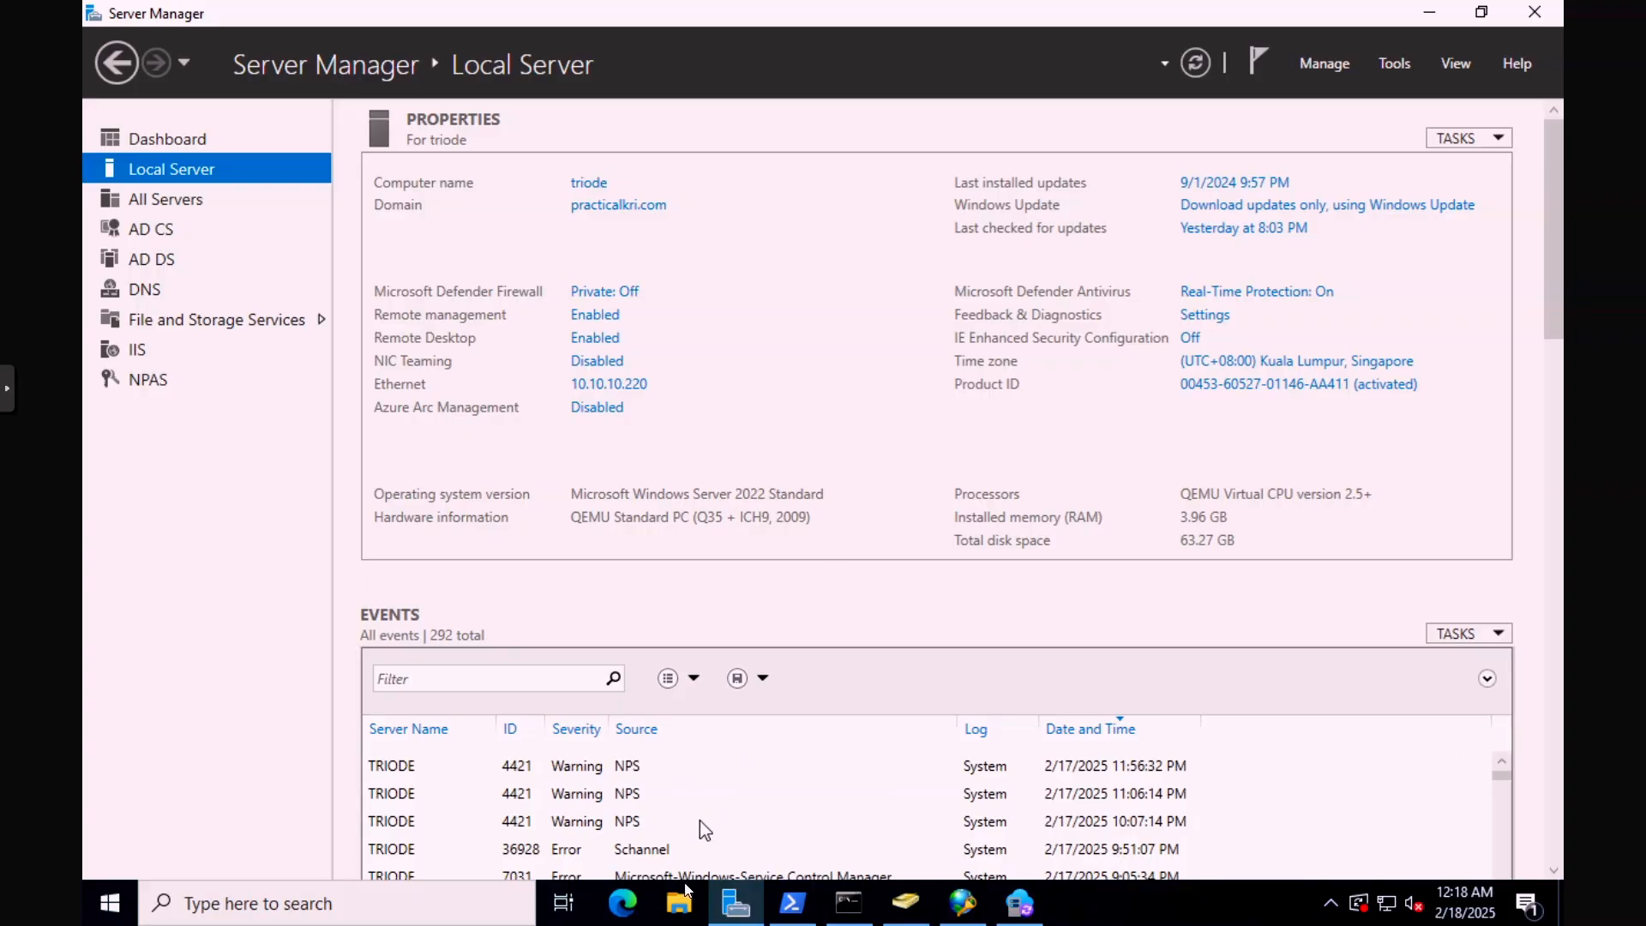
# Step: Launch NpsExtnForAzureMfaInstaller.exe from Downloads, then cancel the setup without changes
pyautogui.click(680, 907)
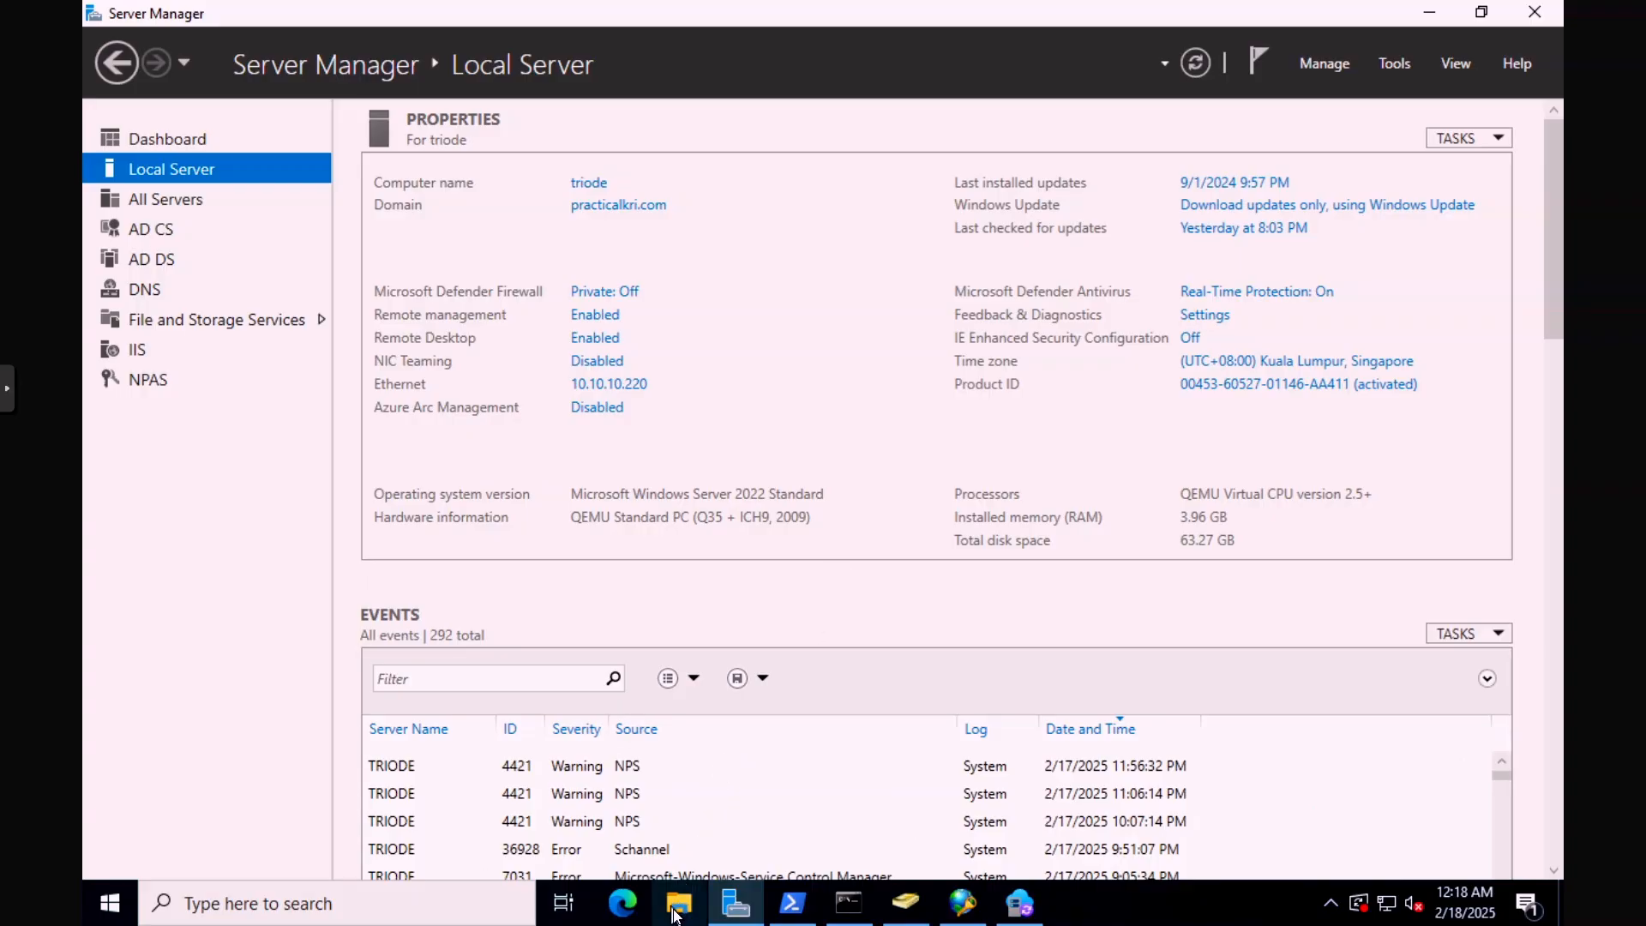
pyautogui.click(495, 365)
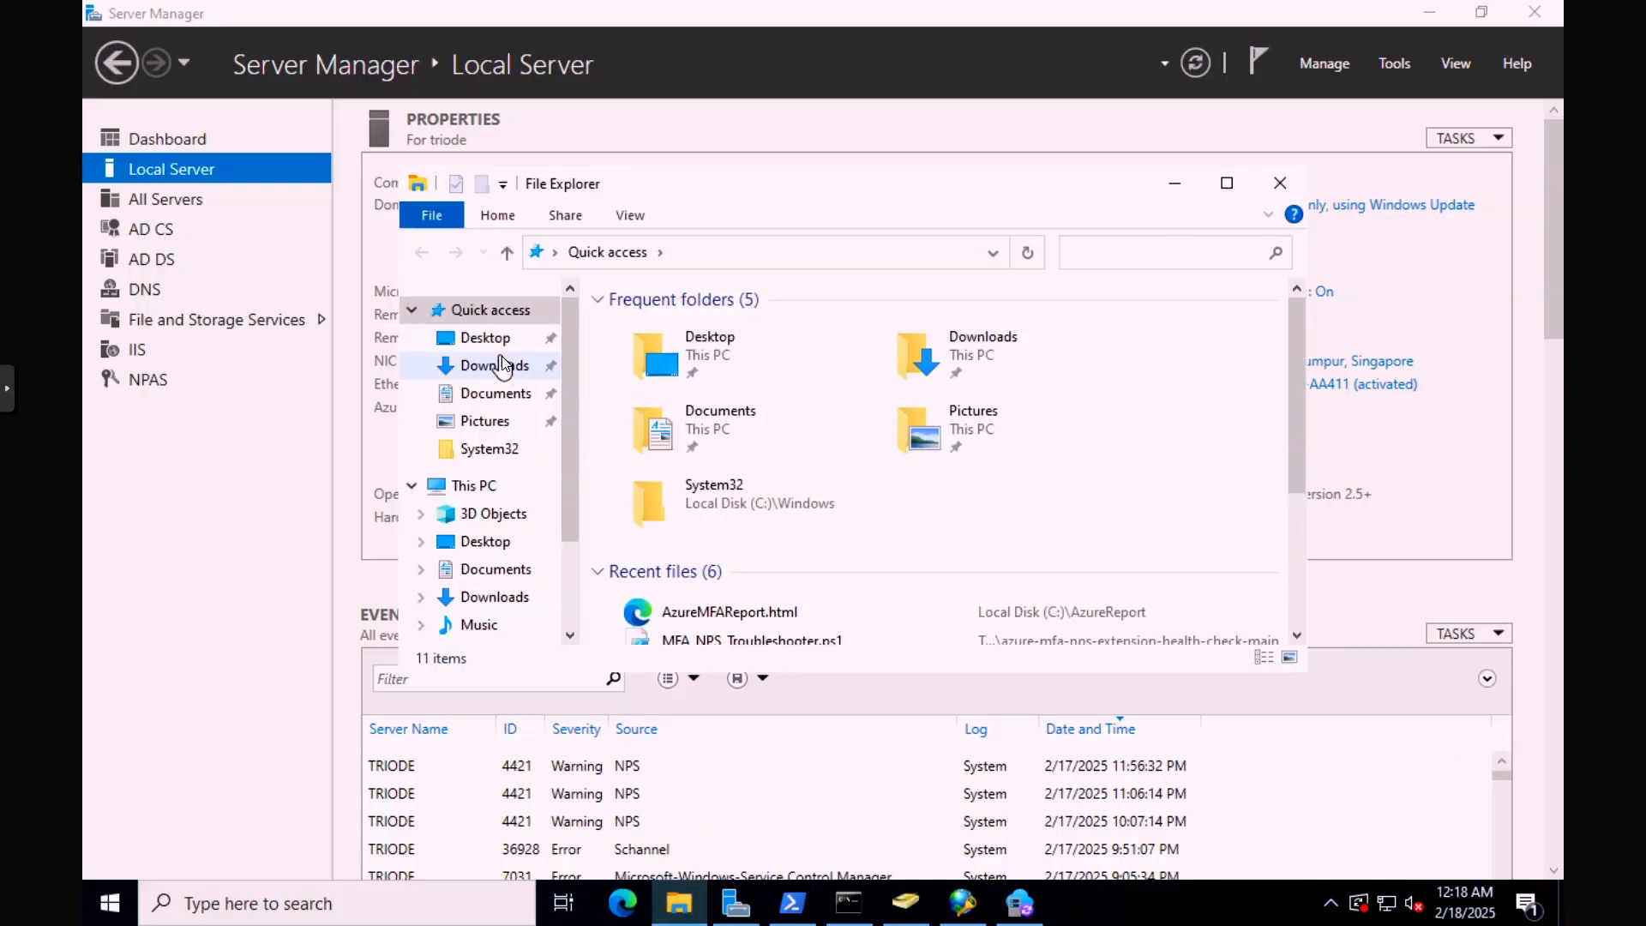
pyautogui.click(683, 467)
pyautogui.scroll(-1, 687, 399)
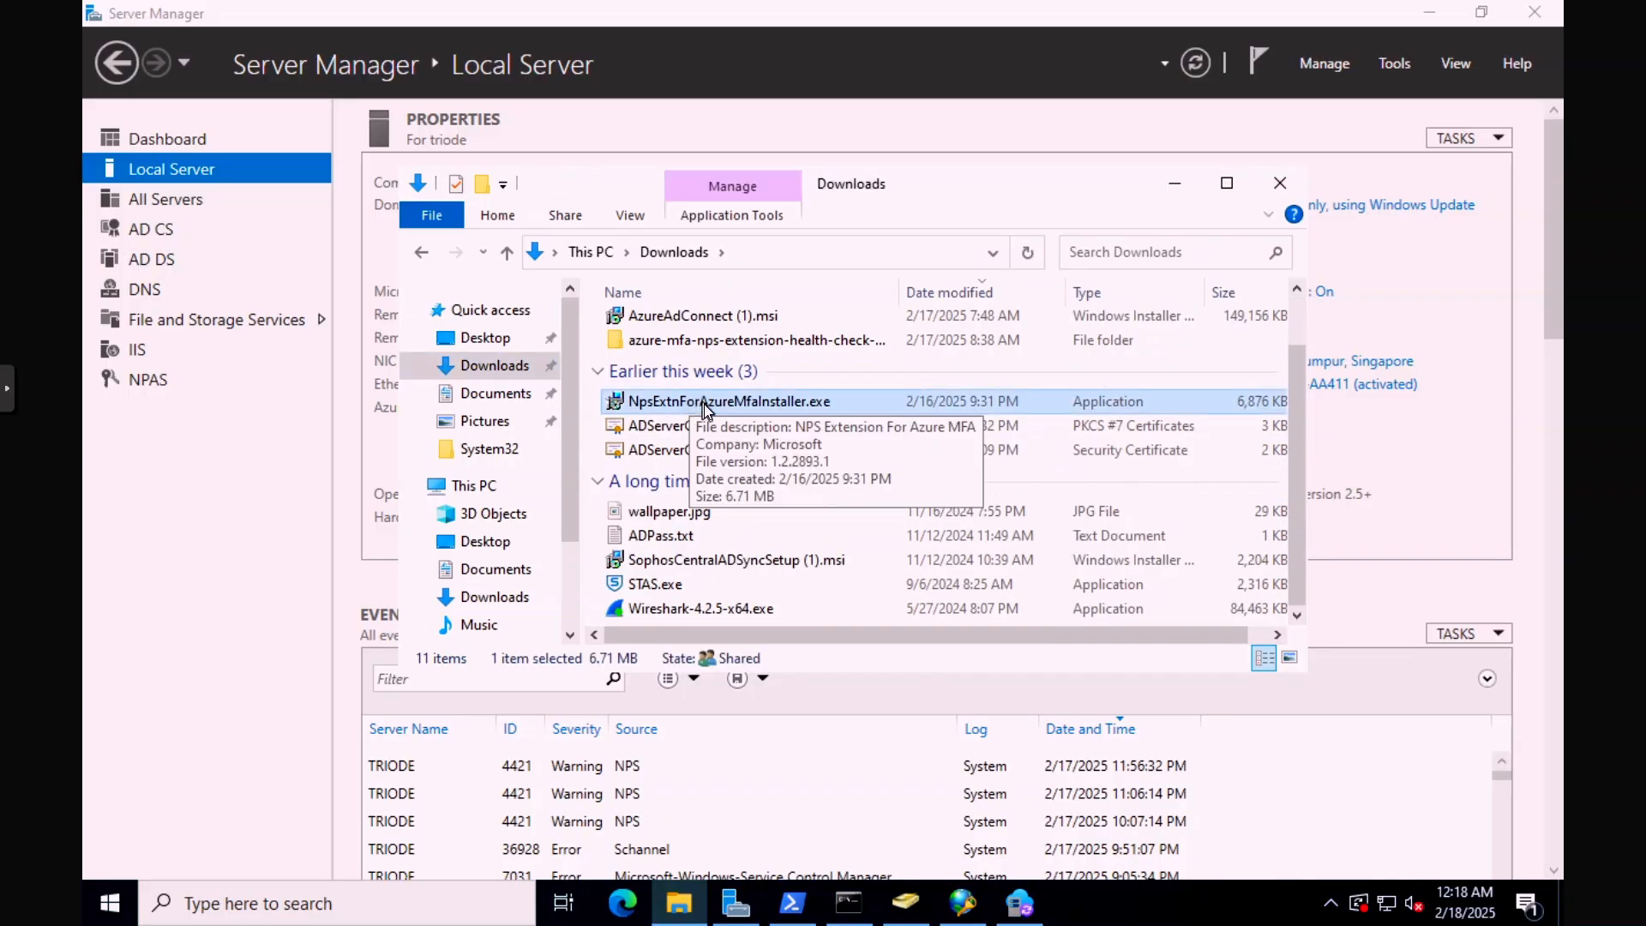
pyautogui.doubleClick(703, 403)
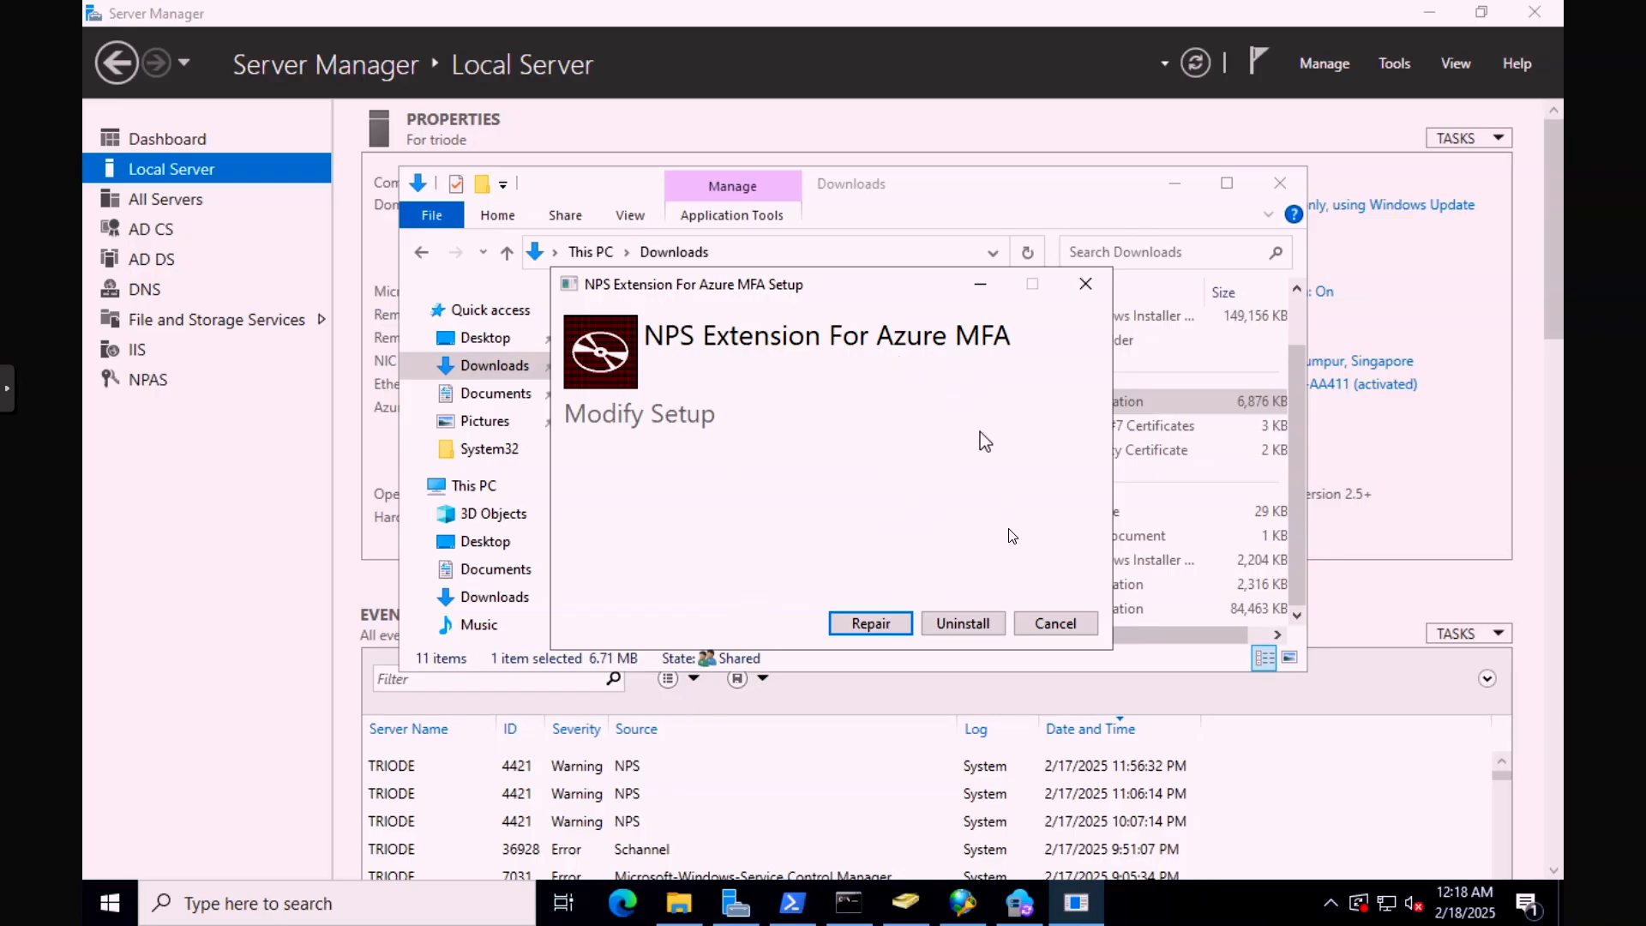
pyautogui.click(1076, 624)
pyautogui.click(850, 536)
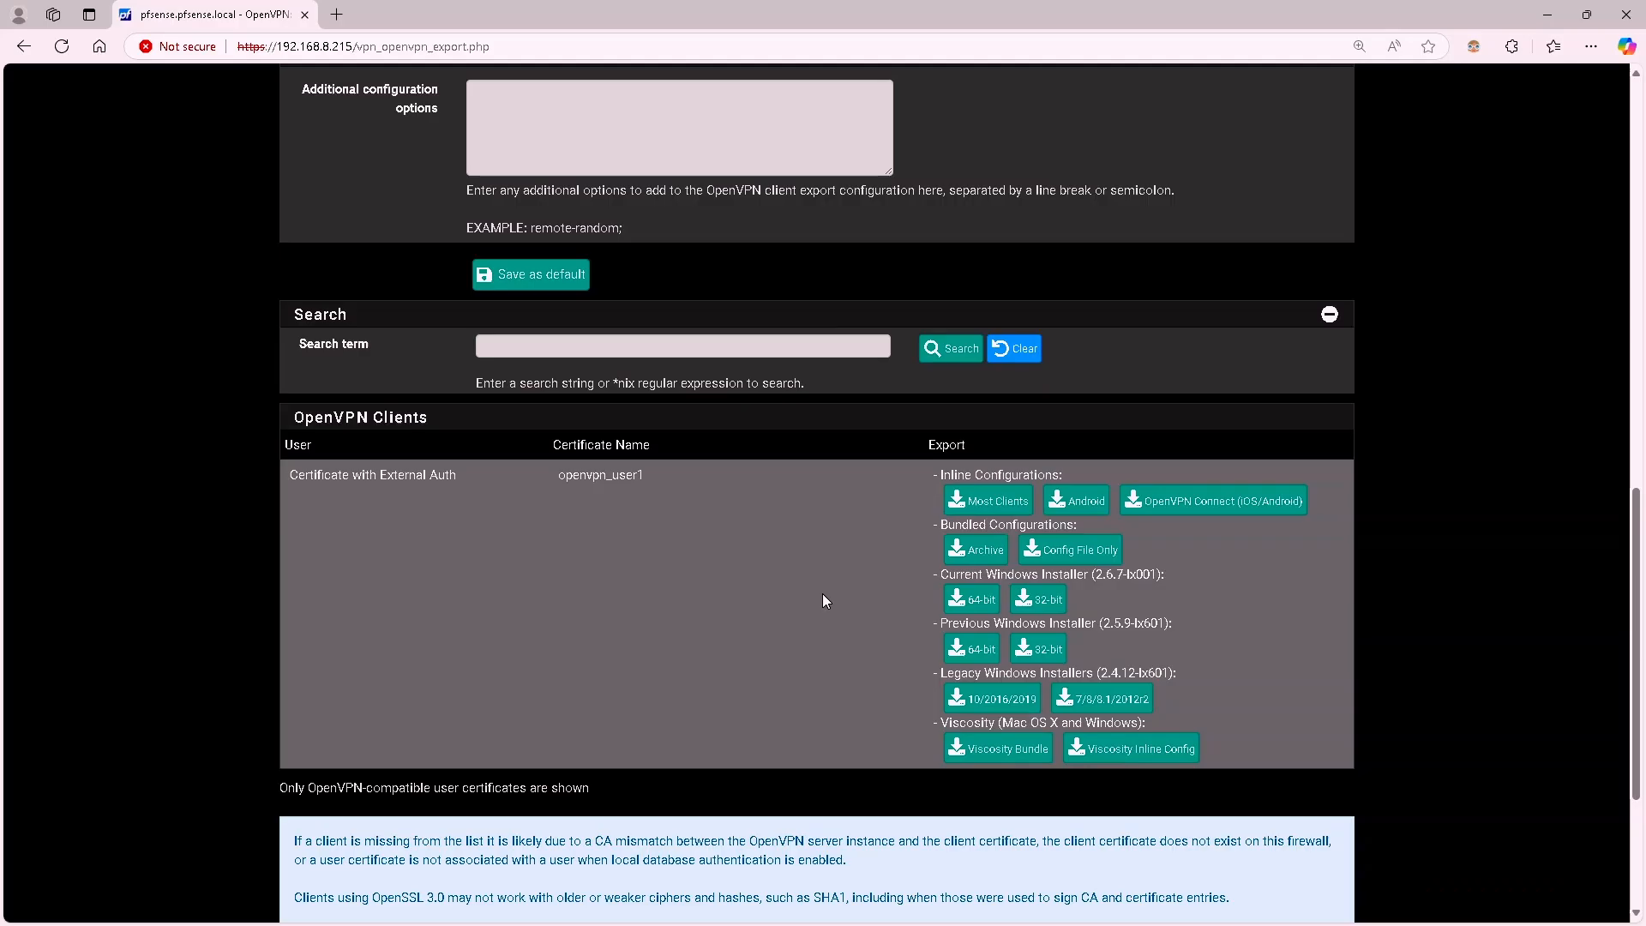
pyautogui.scroll(7, 821, 593)
pyautogui.scroll(5, 830, 593)
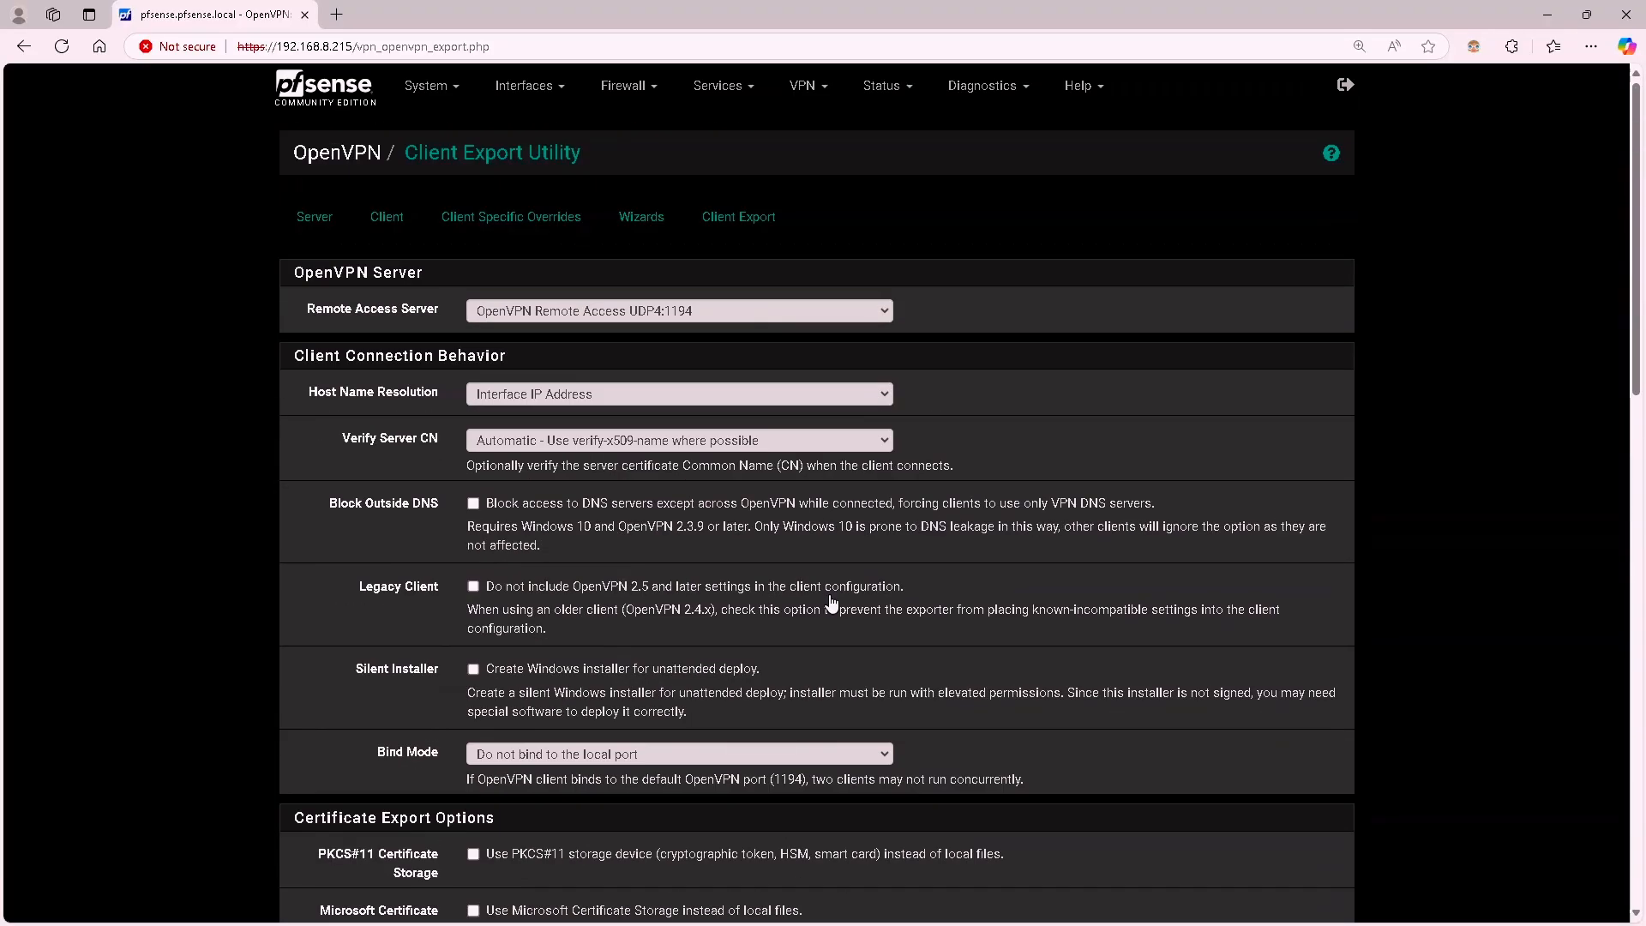
# Step: Run a Diagnostics > Authentication test for openvpn_user1 against the RADIUS NPS server
pyautogui.click(986, 85)
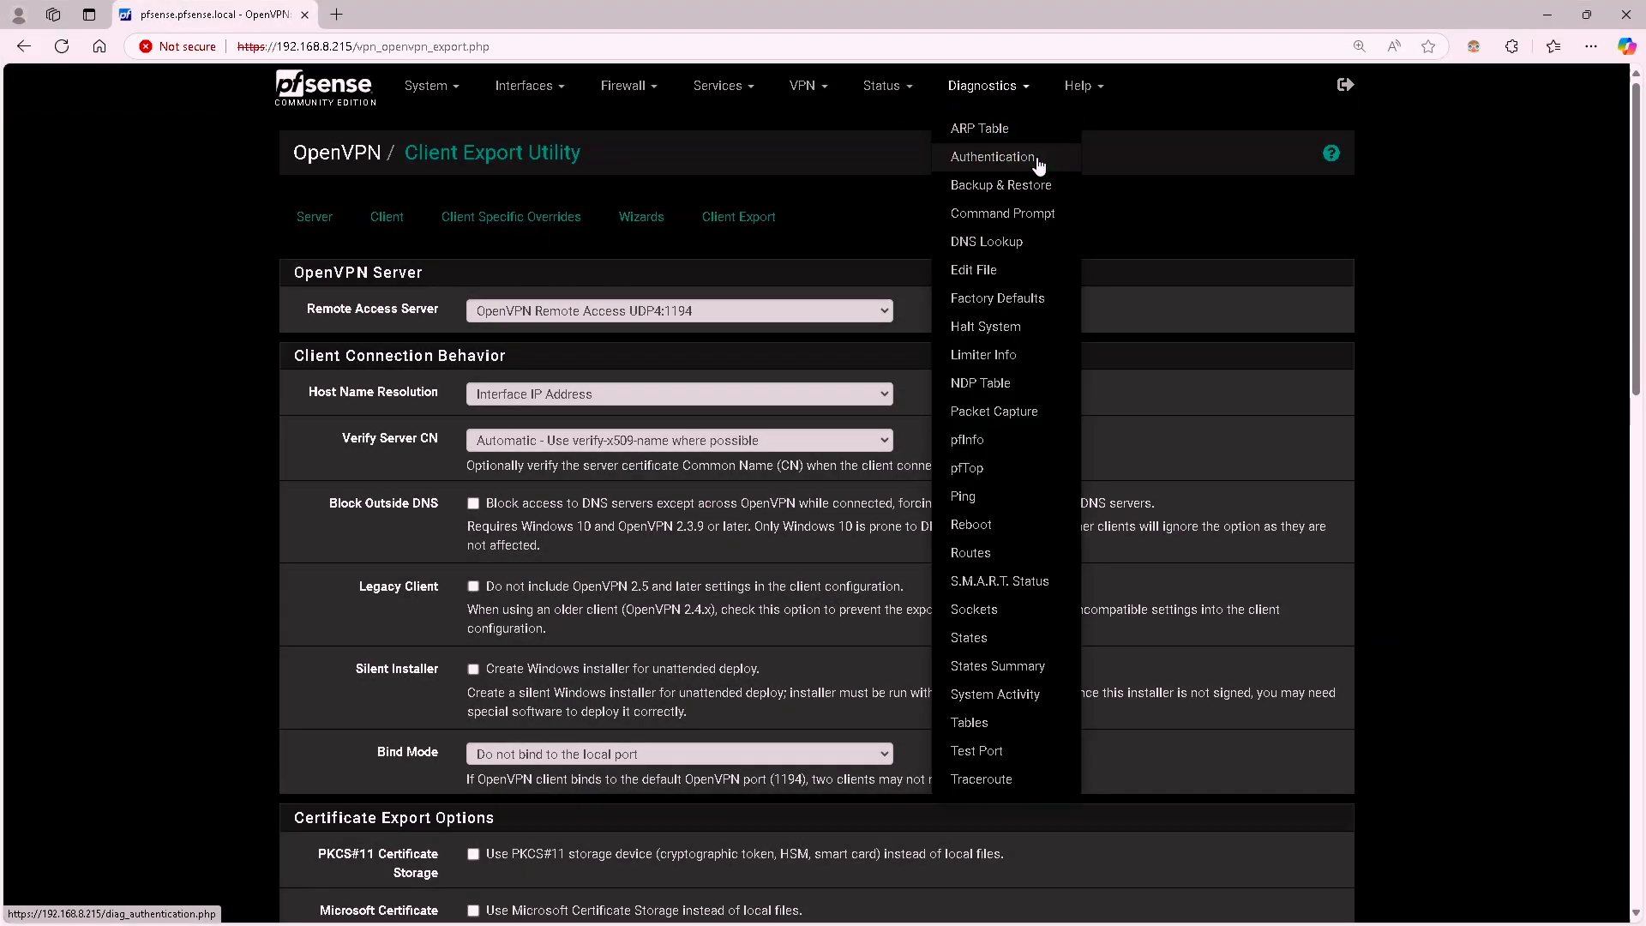
pyautogui.click(1036, 159)
pyautogui.click(674, 313)
pyautogui.write('openvpn_user1')
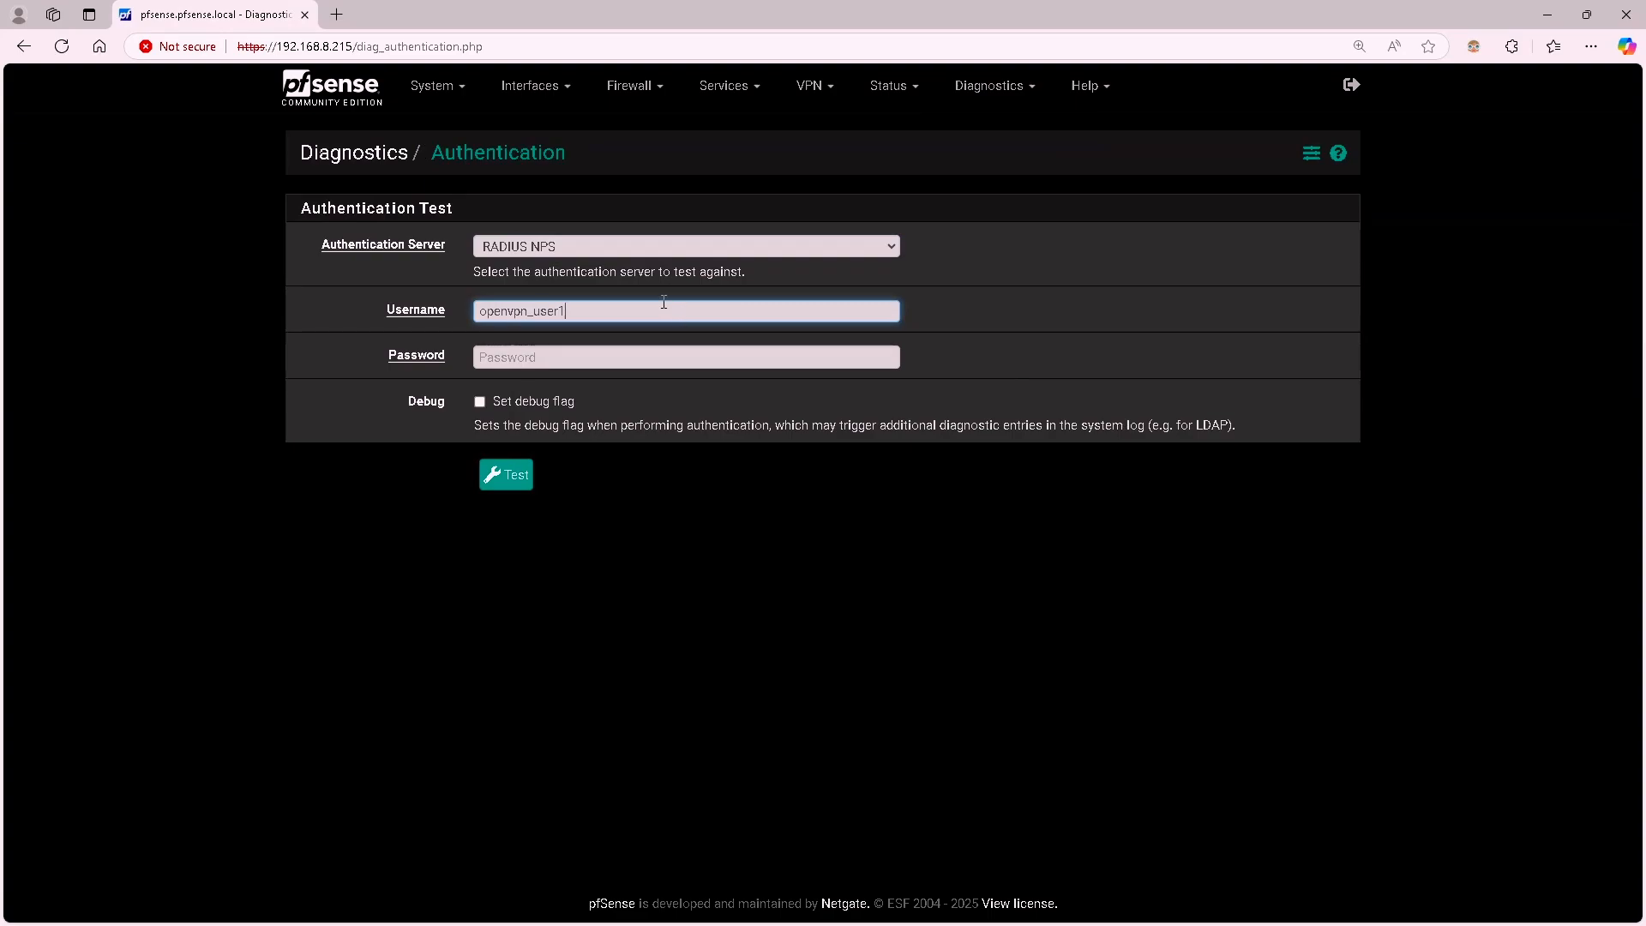
pyautogui.press('Tab')
pyautogui.write('P')
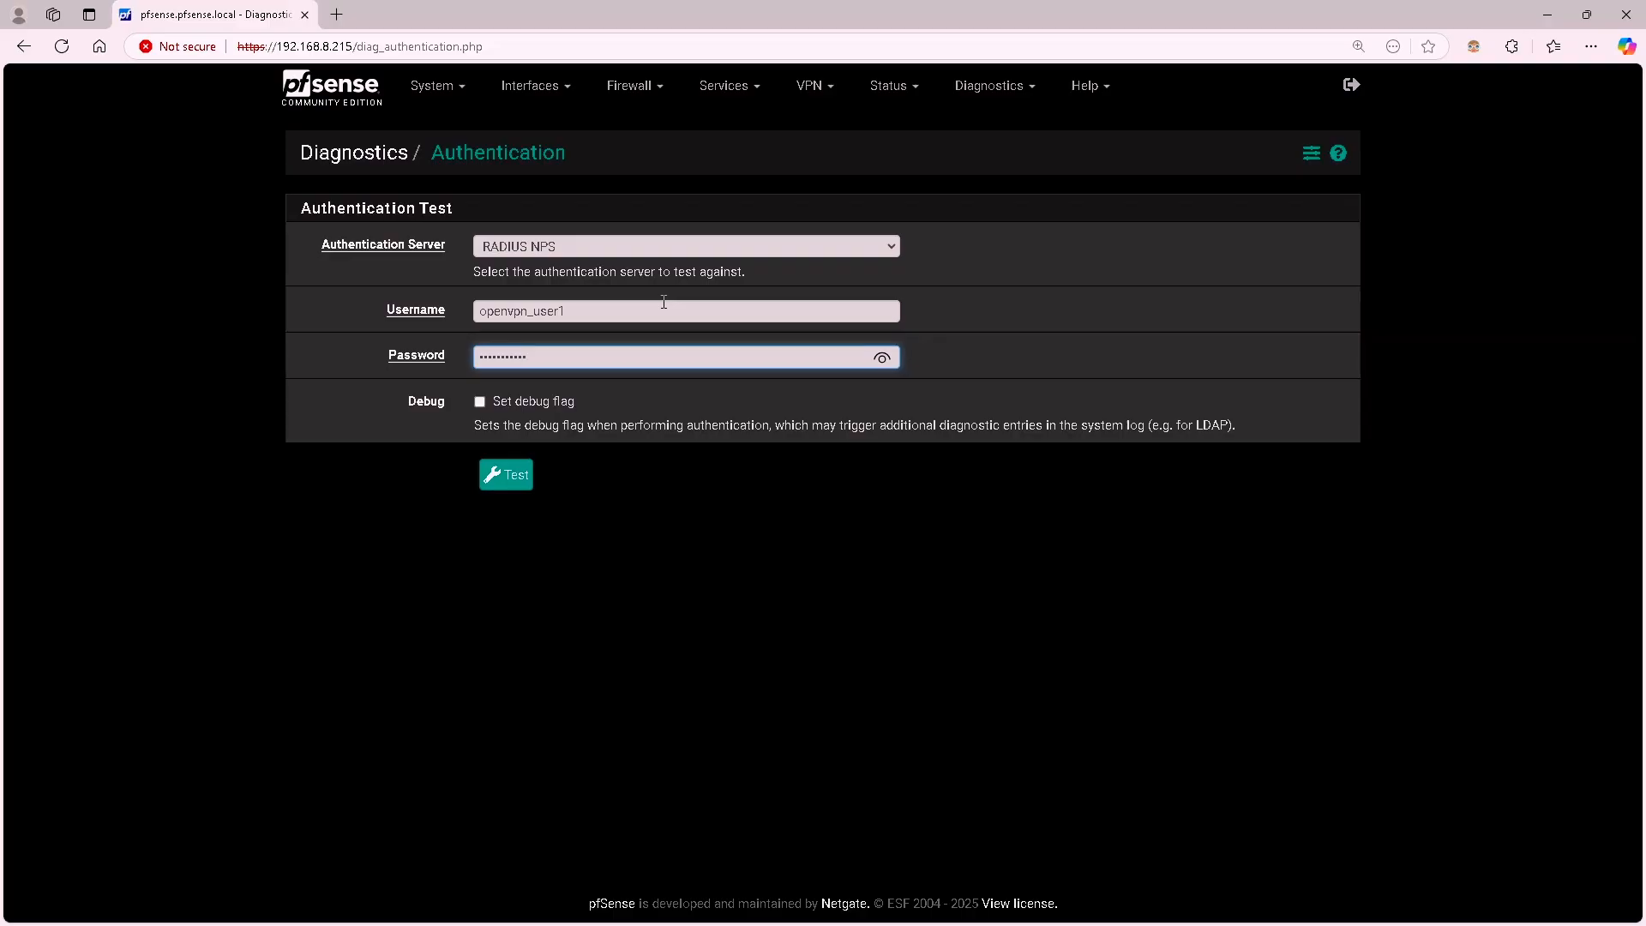
pyautogui.click(498, 480)
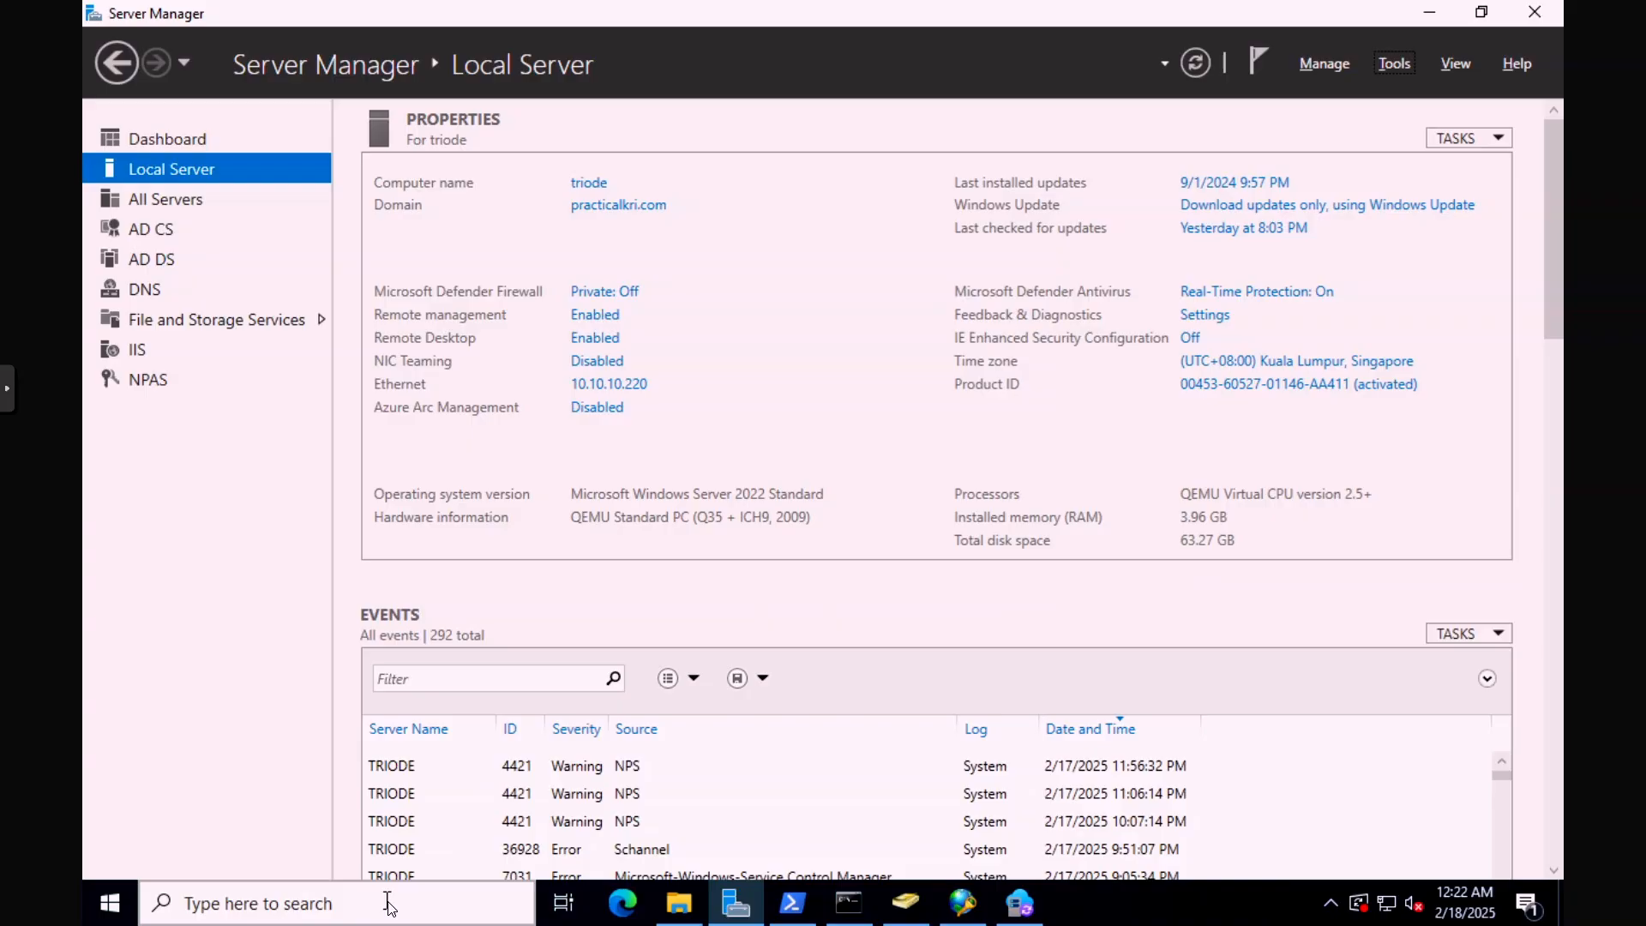
# Step: In Event Viewer, open the newest AzureMfa AuthZOptCh event and confirm Access Accepted
pyautogui.click(389, 905)
pyautogui.write('event')
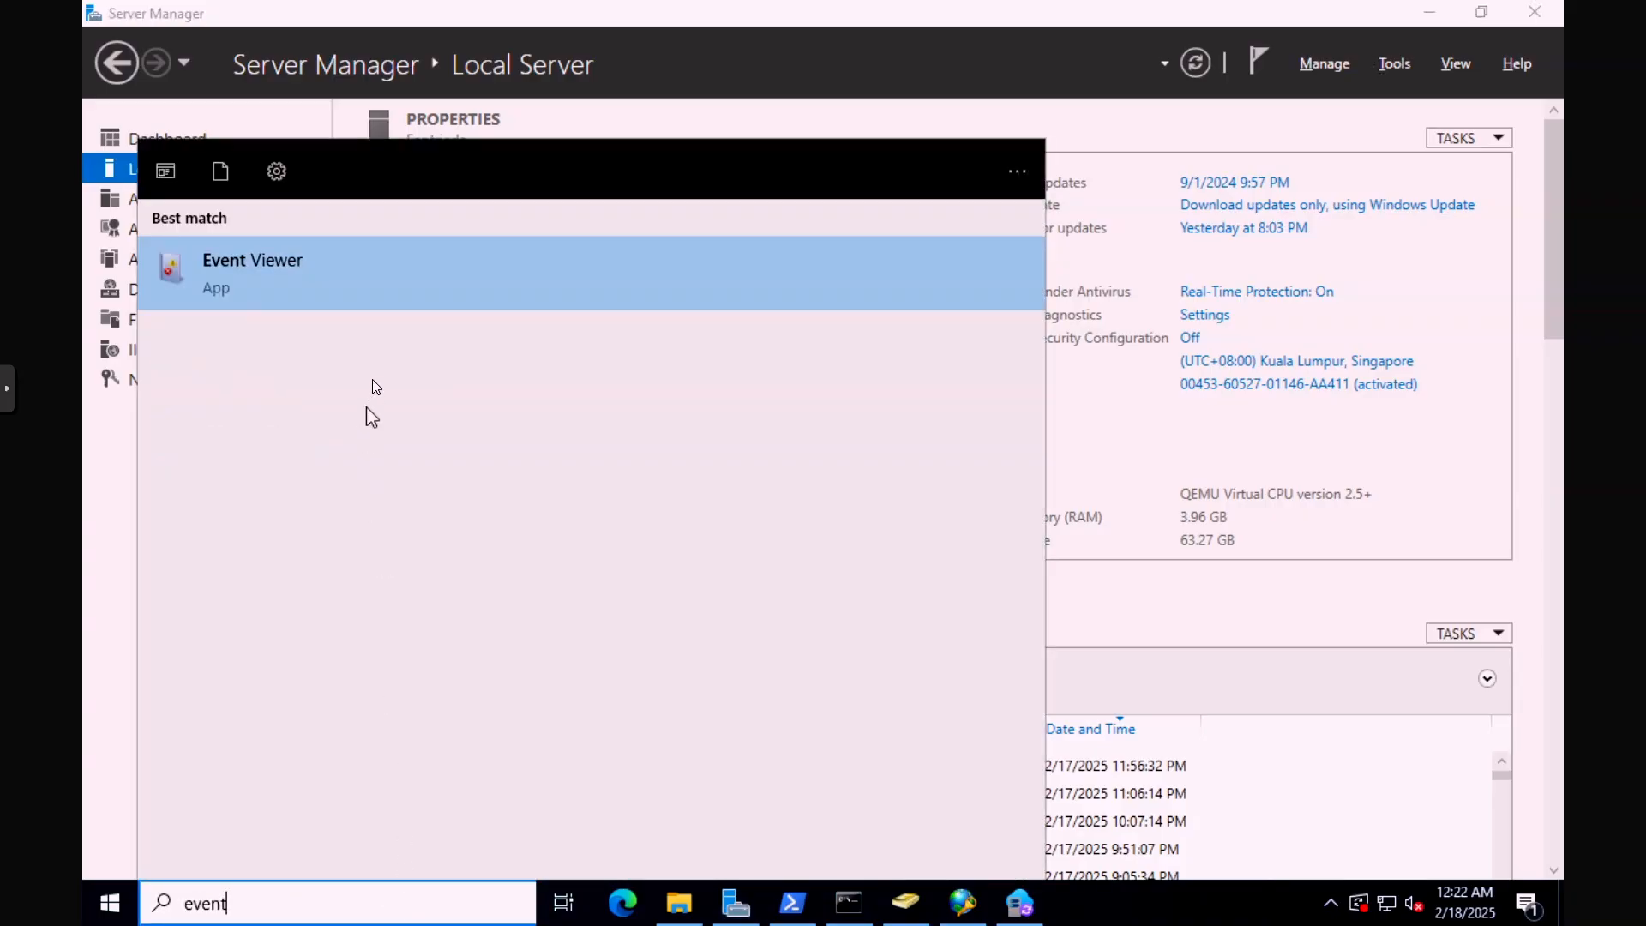
pyautogui.click(377, 296)
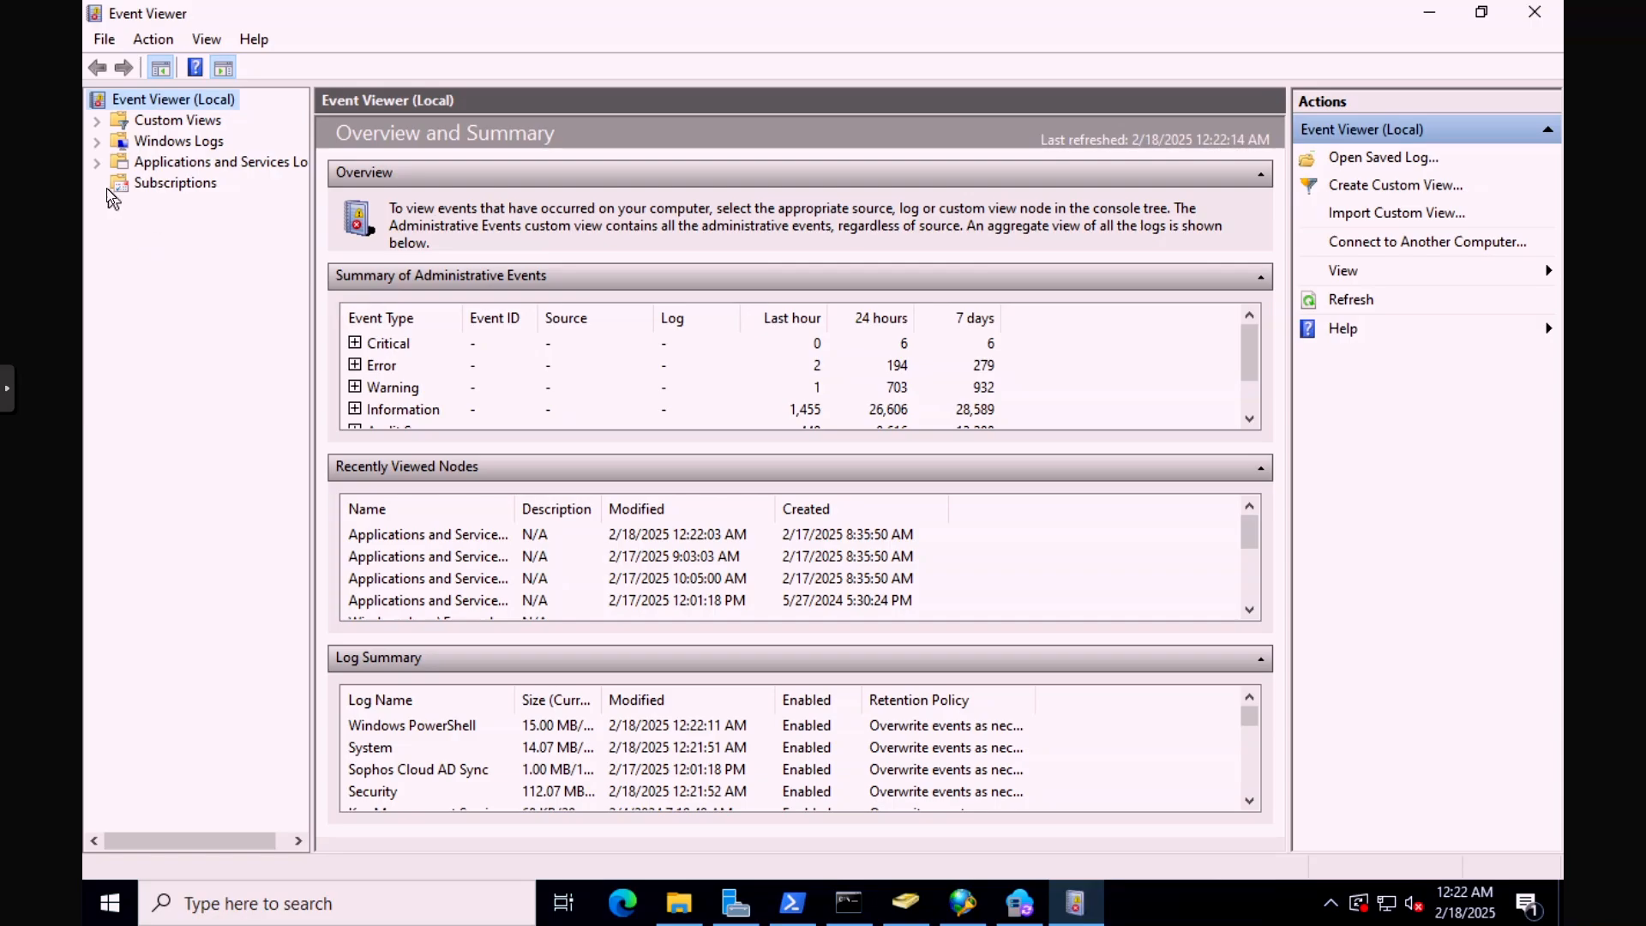
pyautogui.click(99, 163)
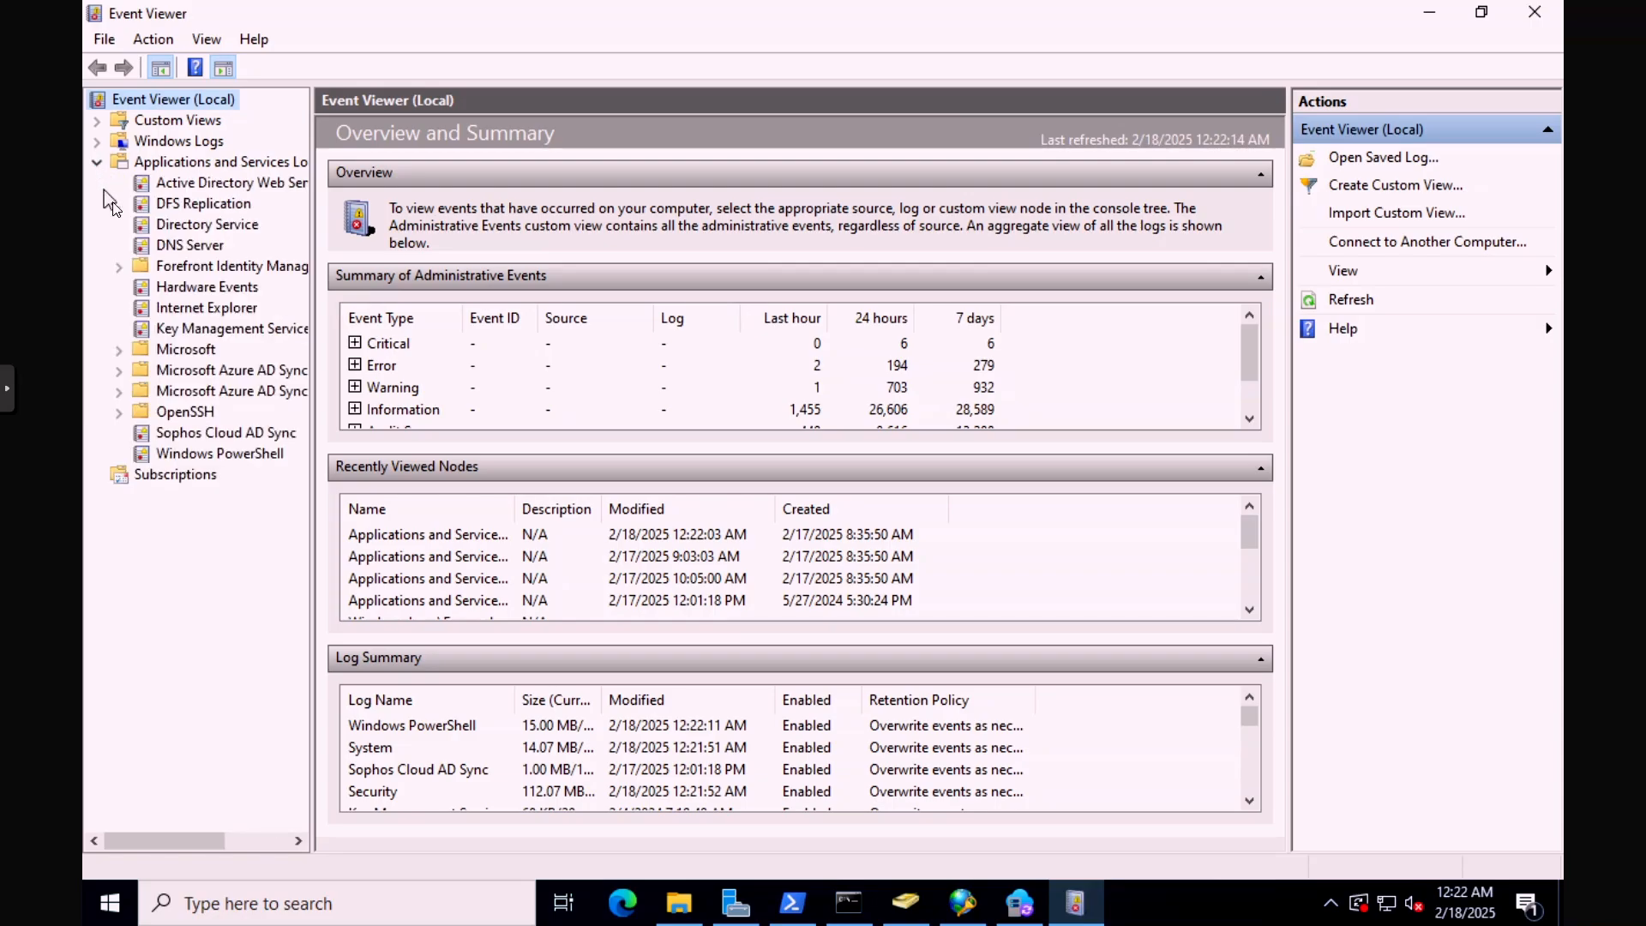
pyautogui.click(119, 351)
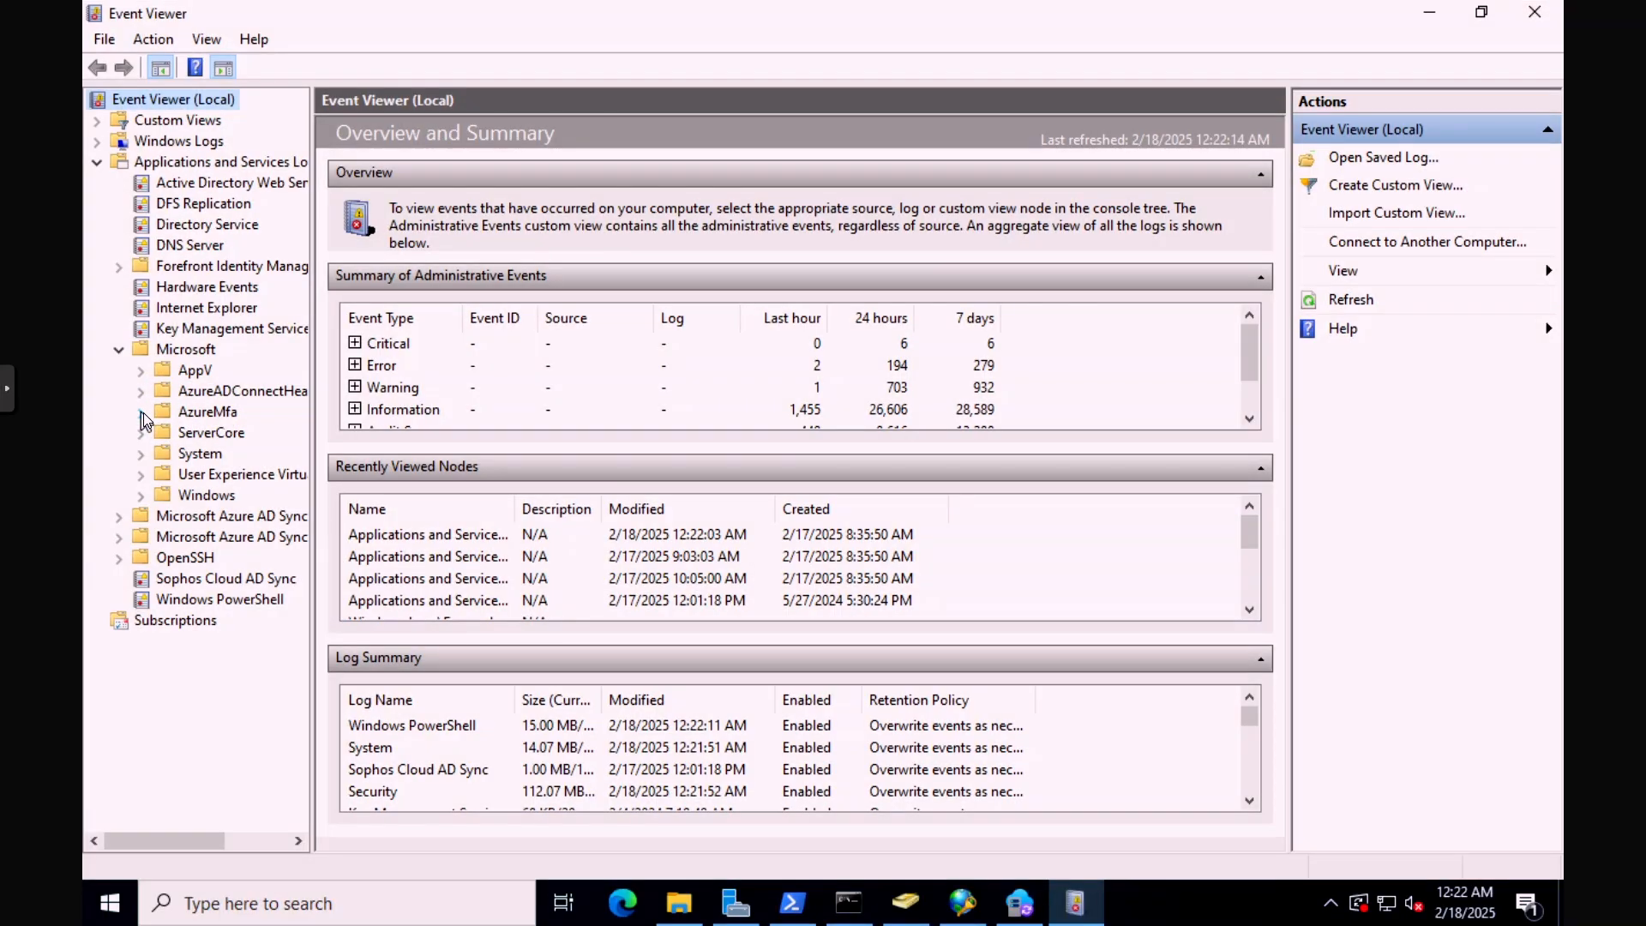
pyautogui.click(140, 412)
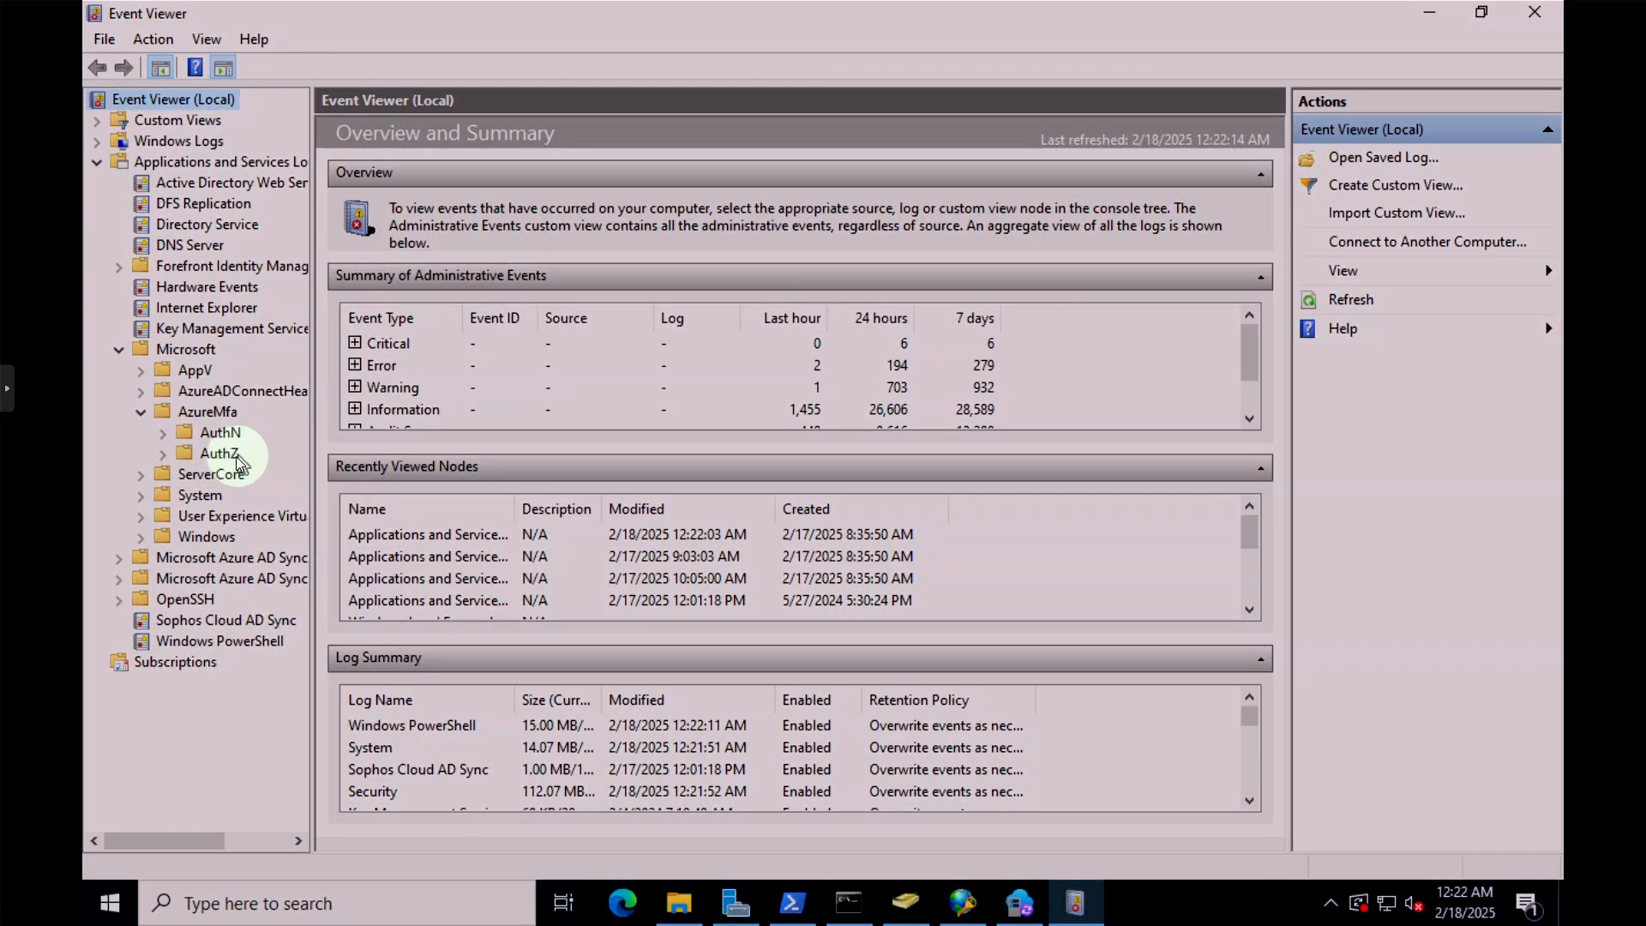
pyautogui.click(163, 453)
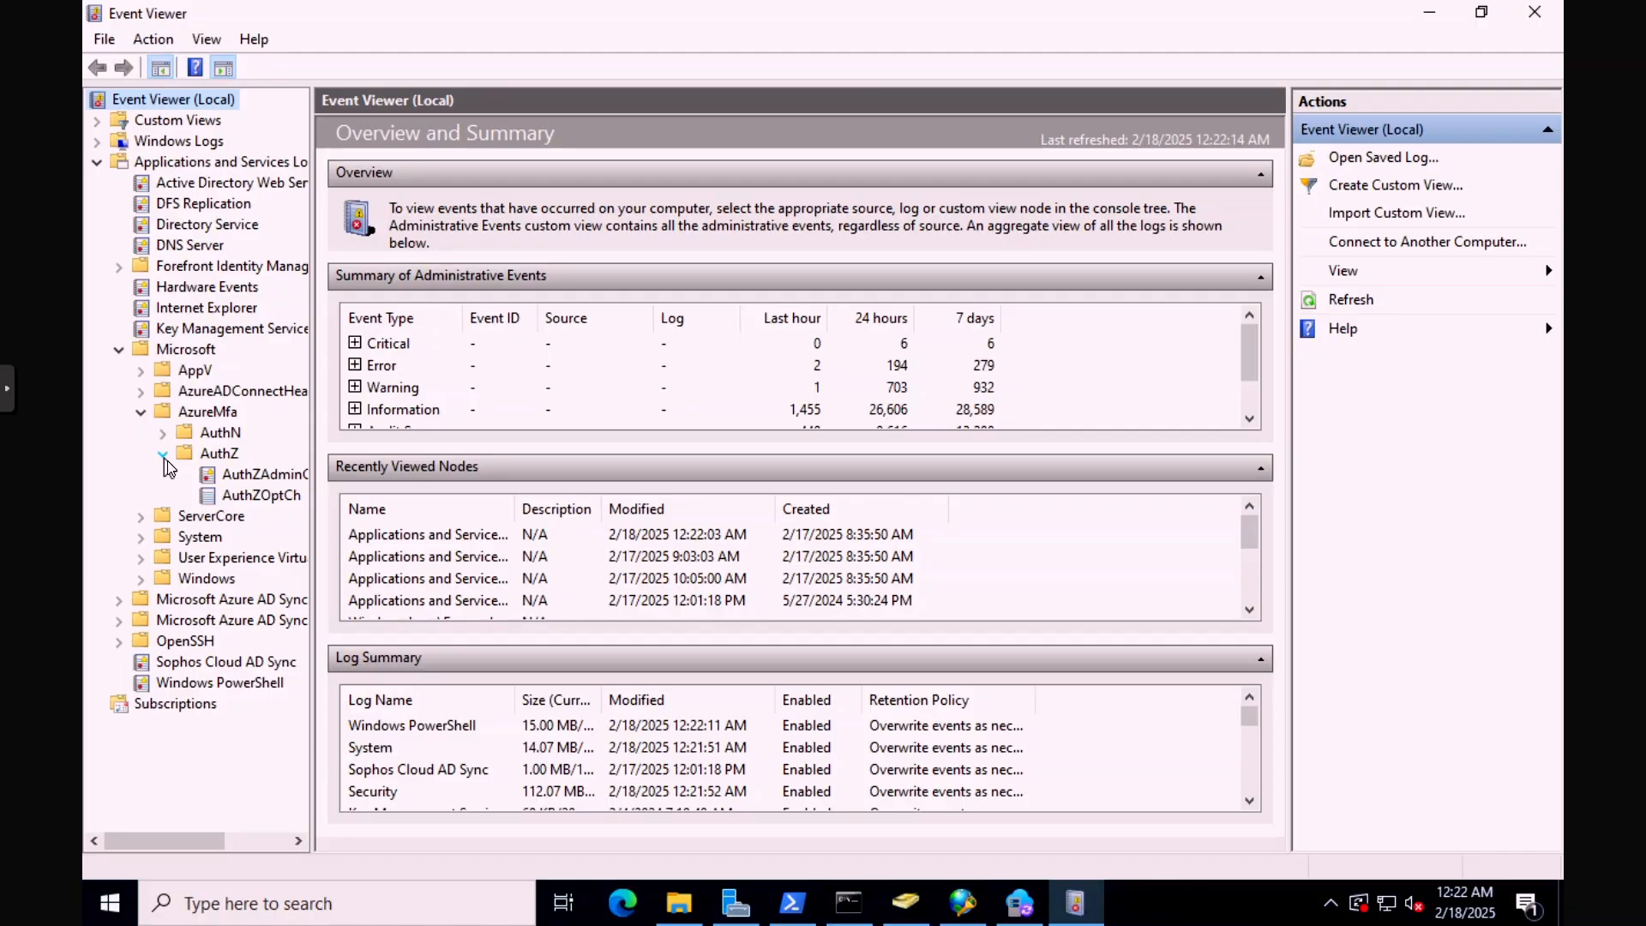
pyautogui.click(253, 504)
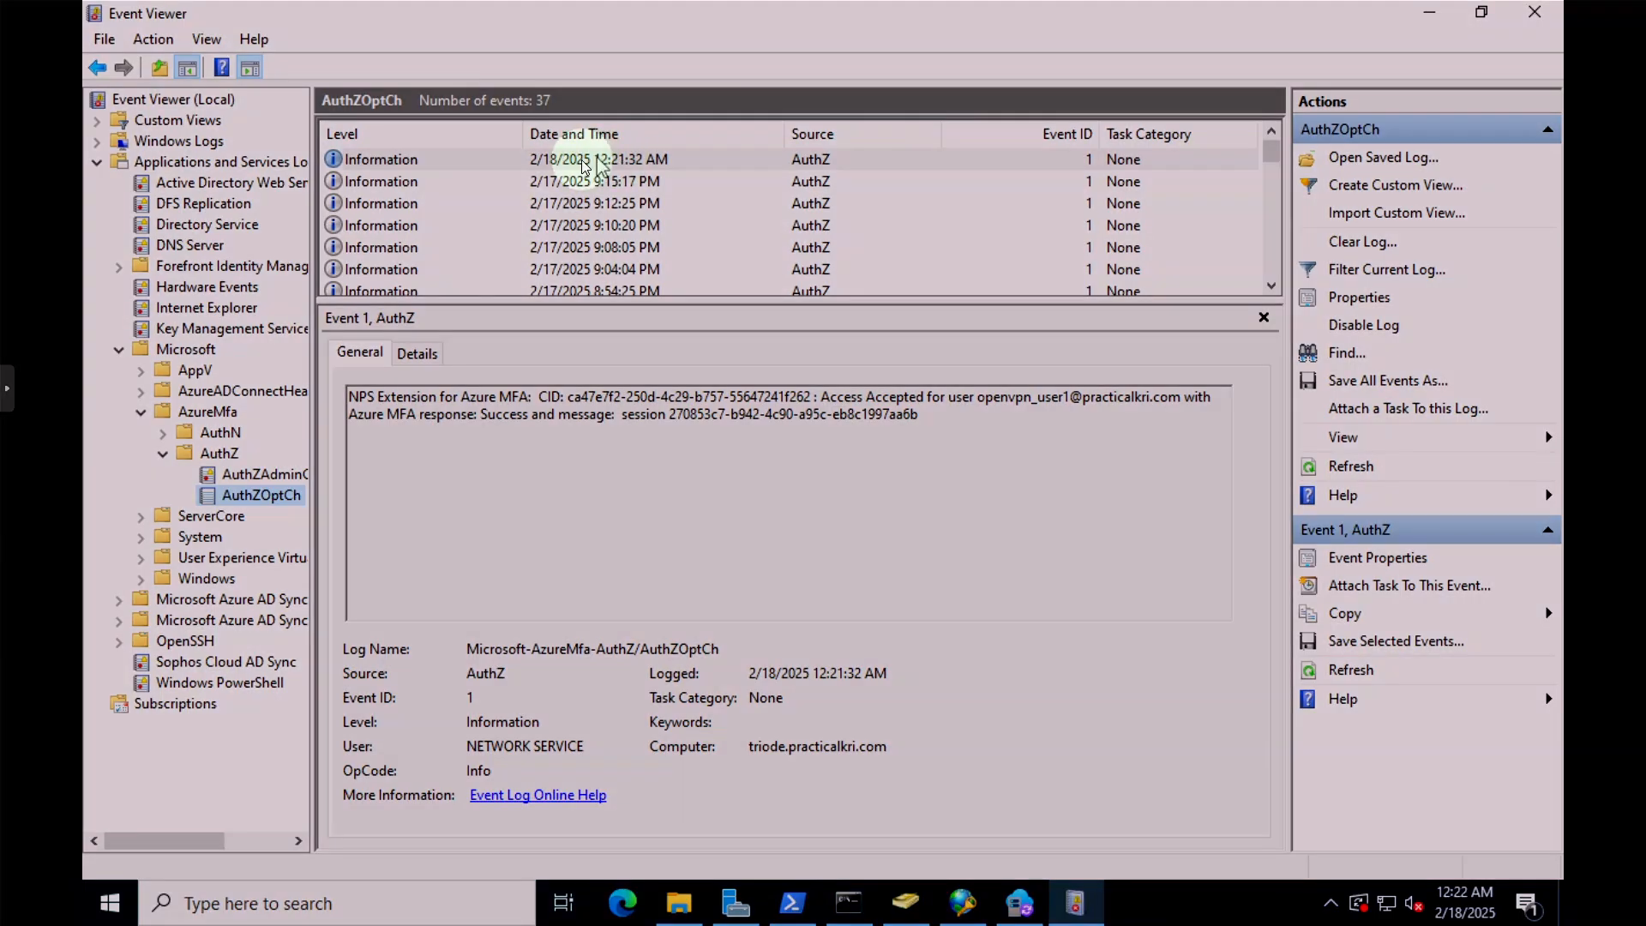
pyautogui.click(619, 162)
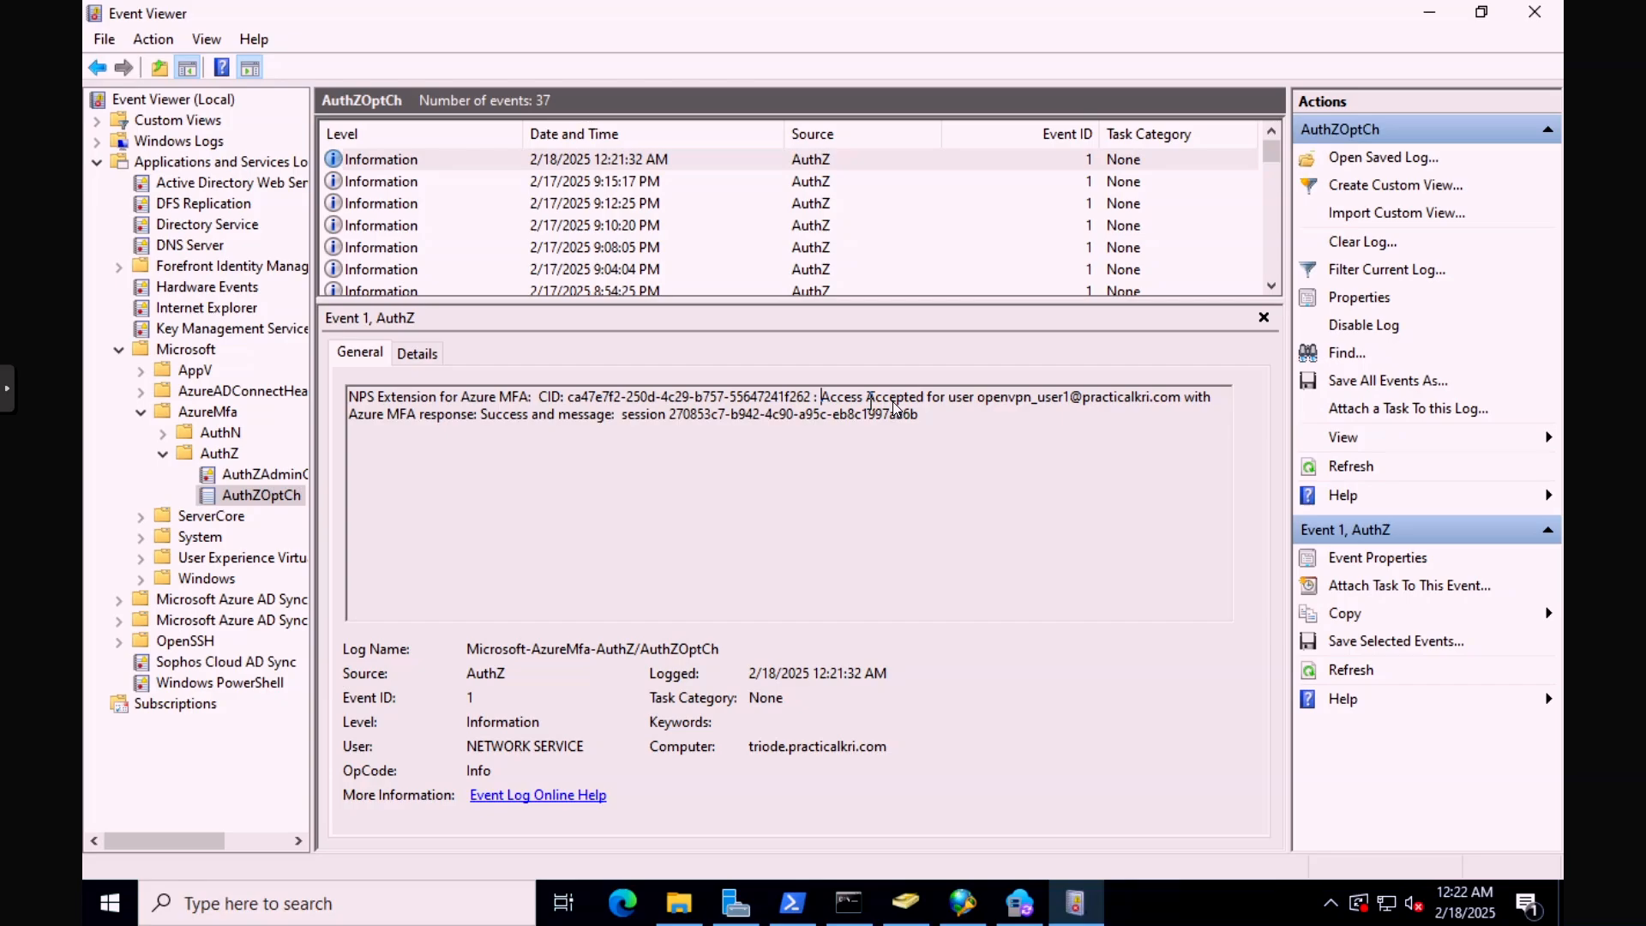
pyautogui.moveTo(823, 403); pyautogui.dragTo(1172, 397)
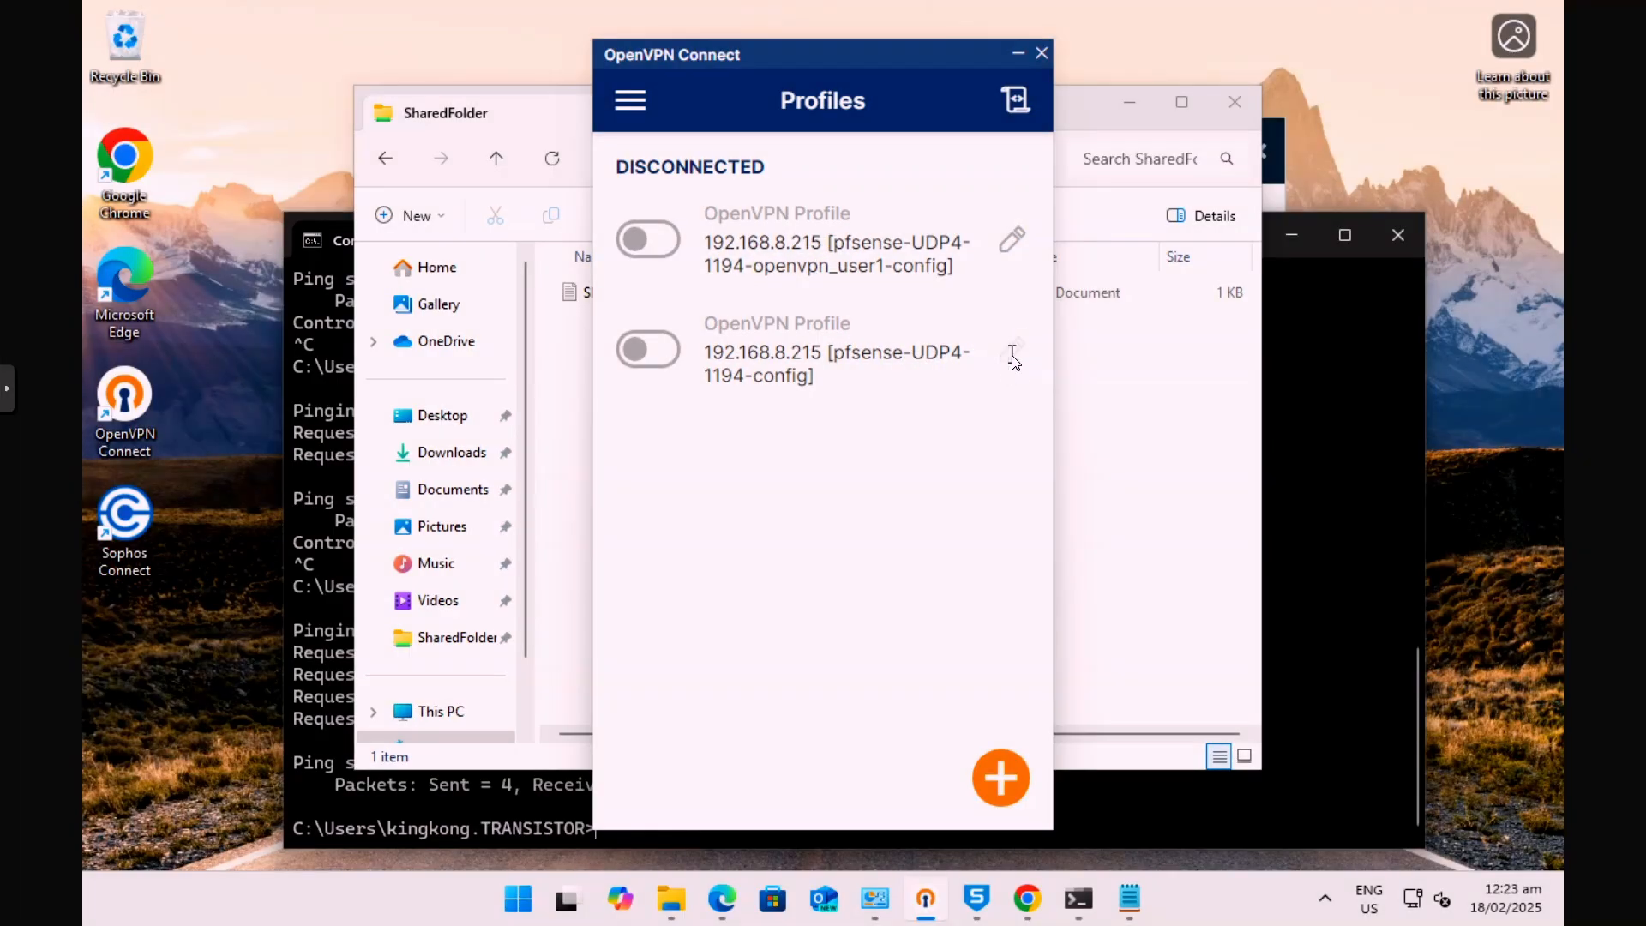
# Step: Delete the older pfSense profile from OpenVPN Connect
pyautogui.click(1011, 355)
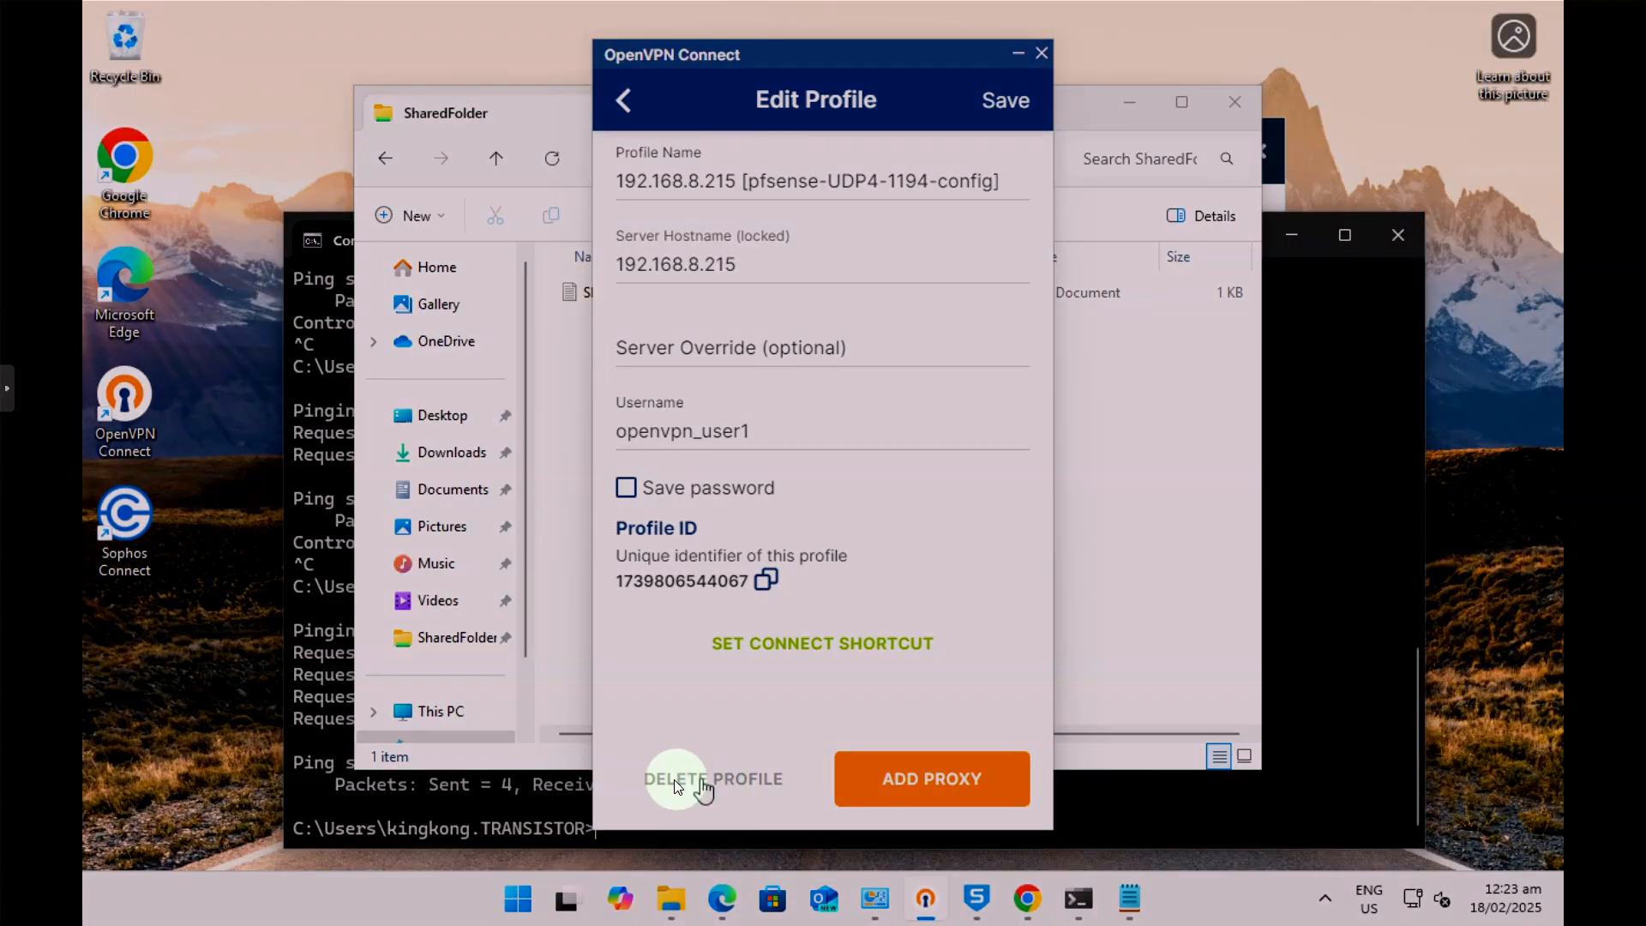
pyautogui.click(719, 780)
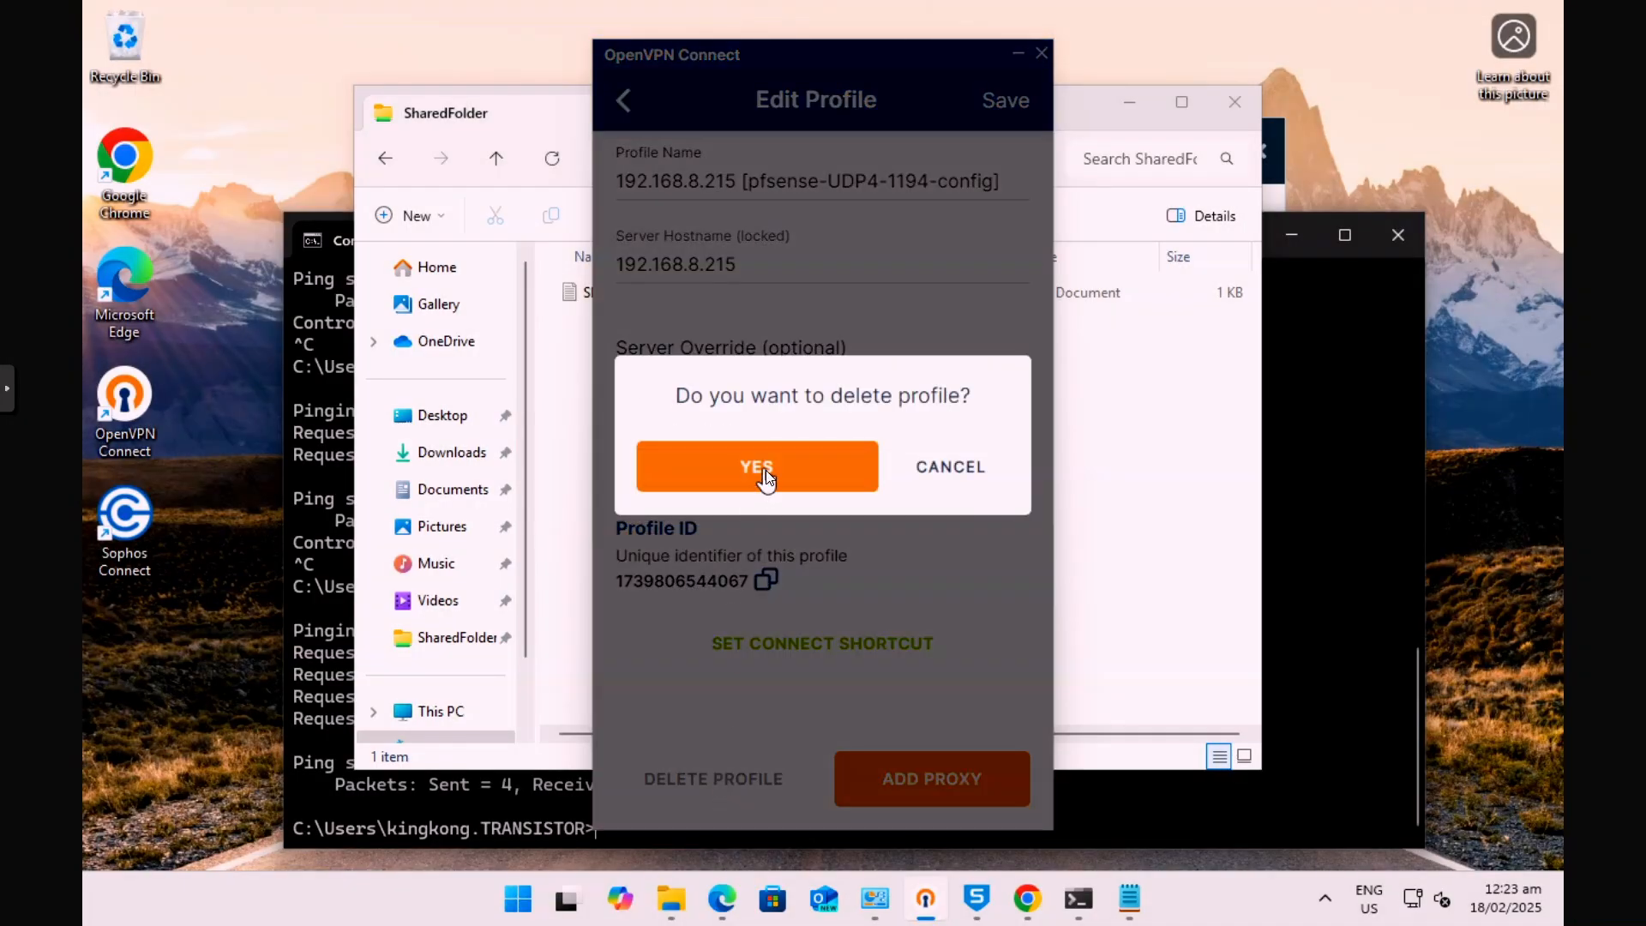
pyautogui.click(766, 476)
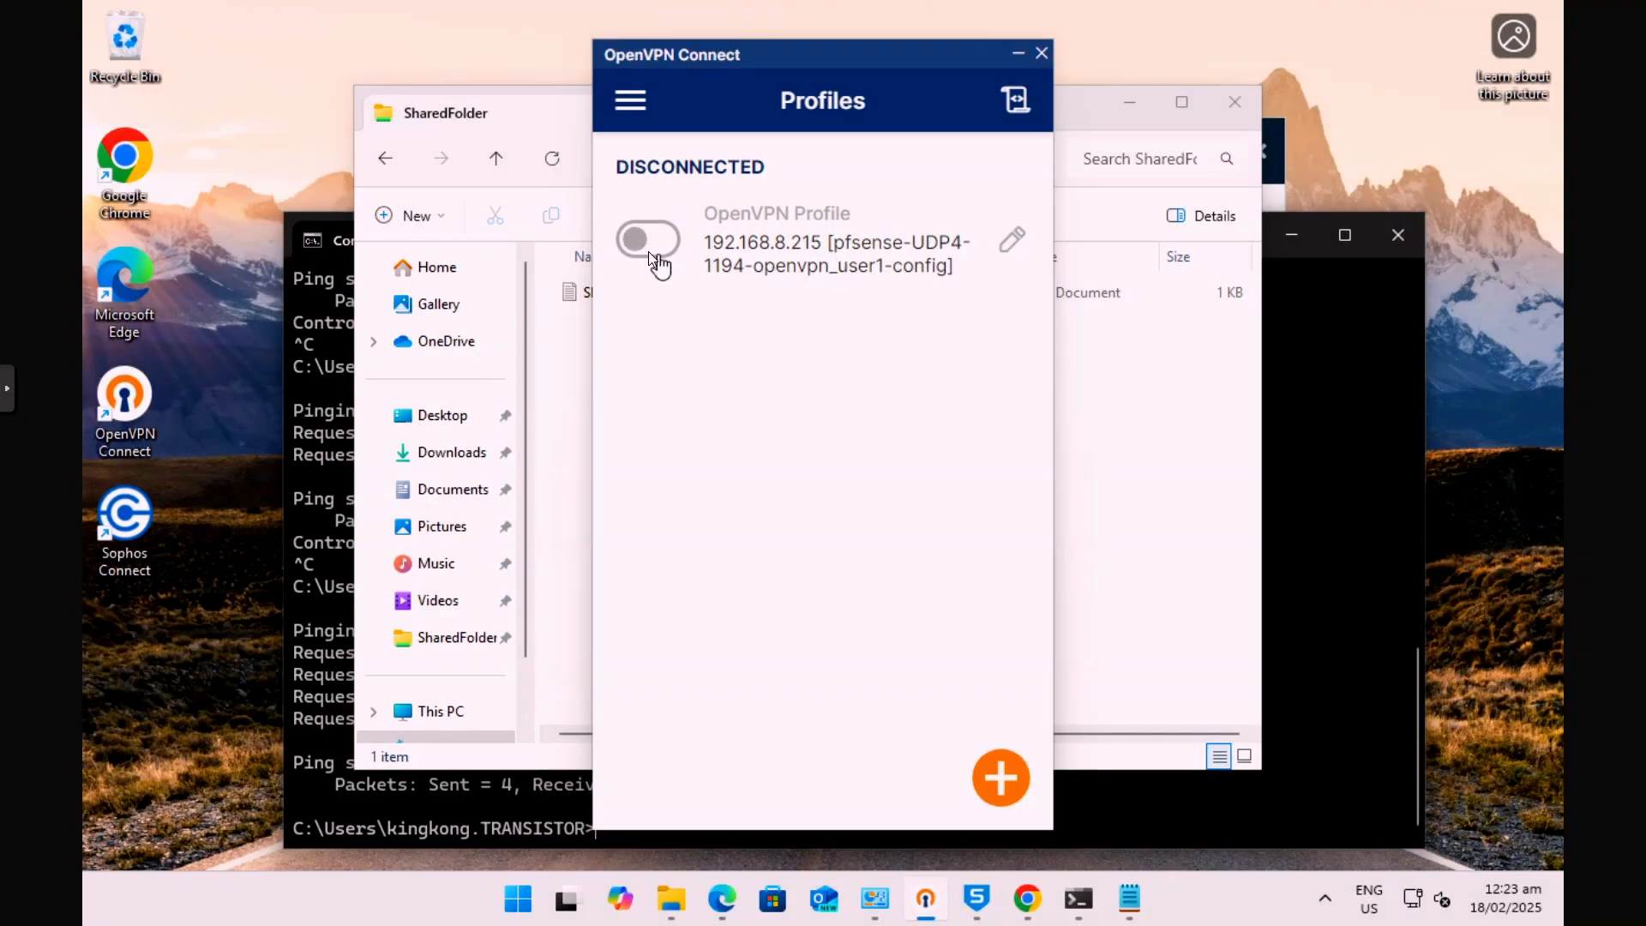
# Step: Connect the pfSense openvpn_user1 profile with the account password
pyautogui.click(648, 250)
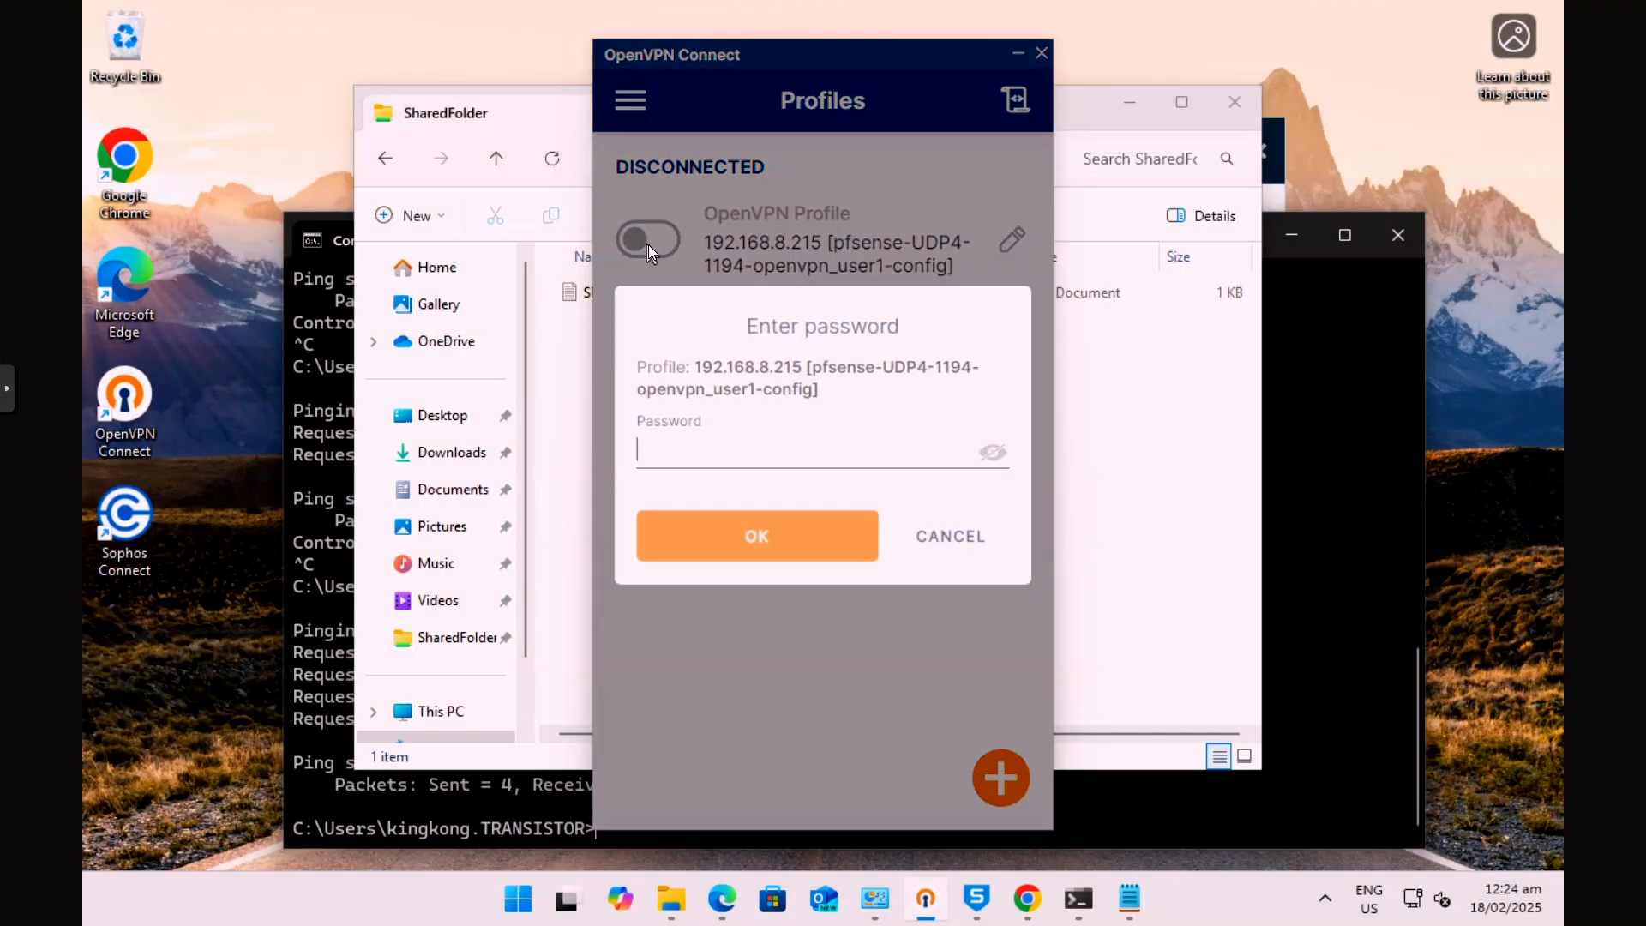
pyautogui.write('••')
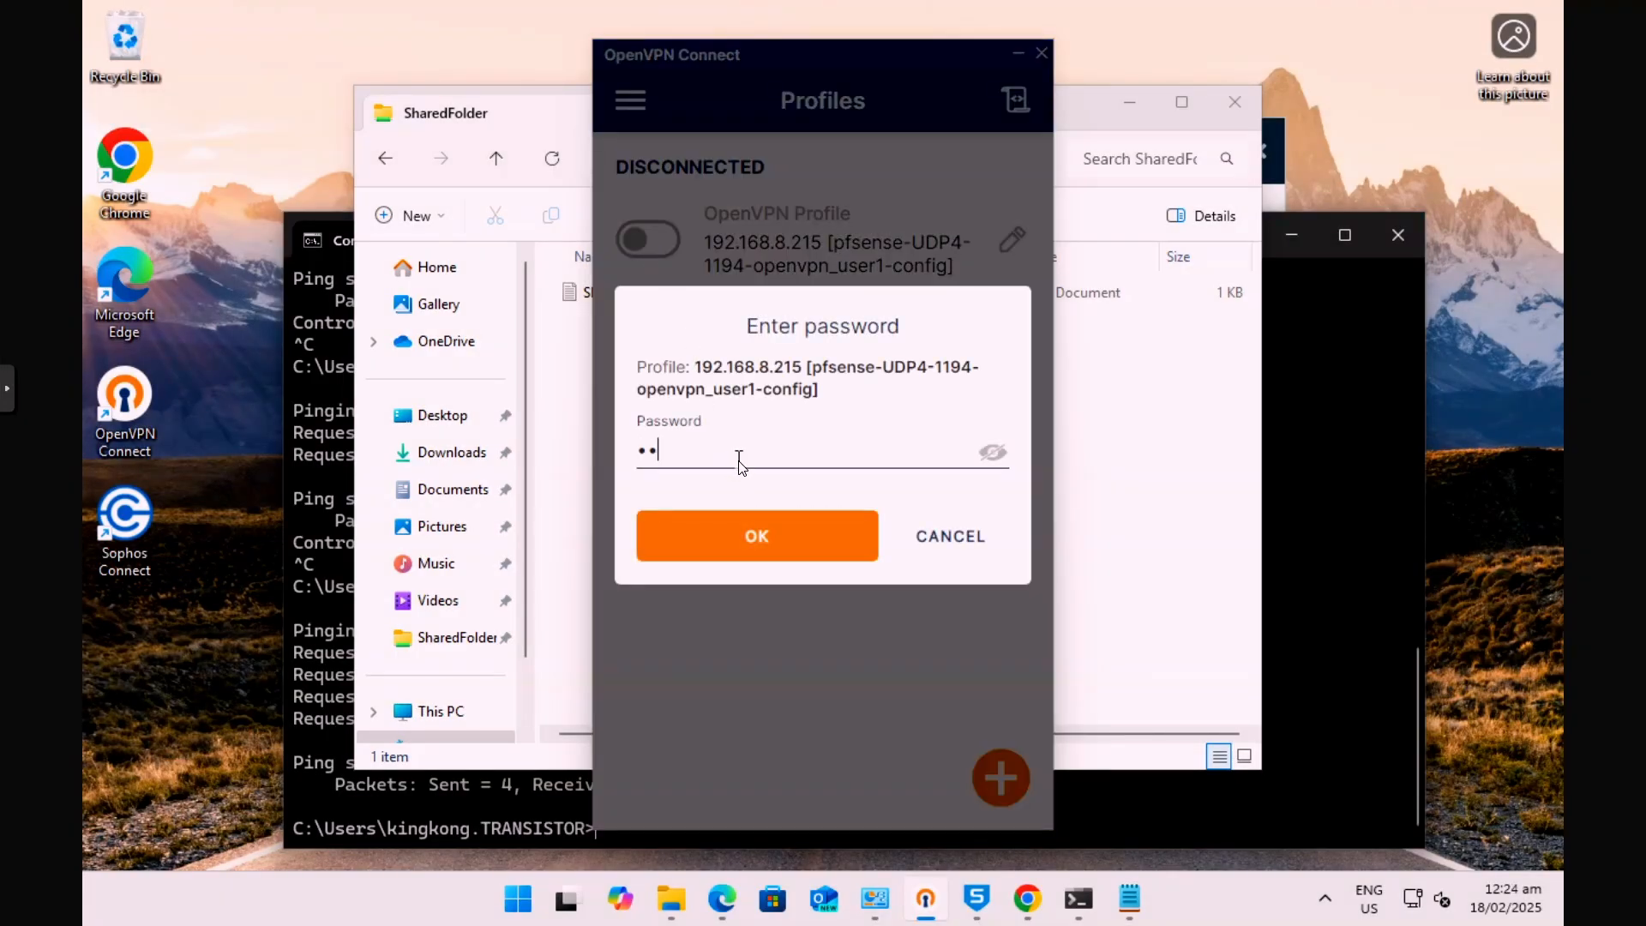
pyautogui.write('•••••••')
pyautogui.click(780, 543)
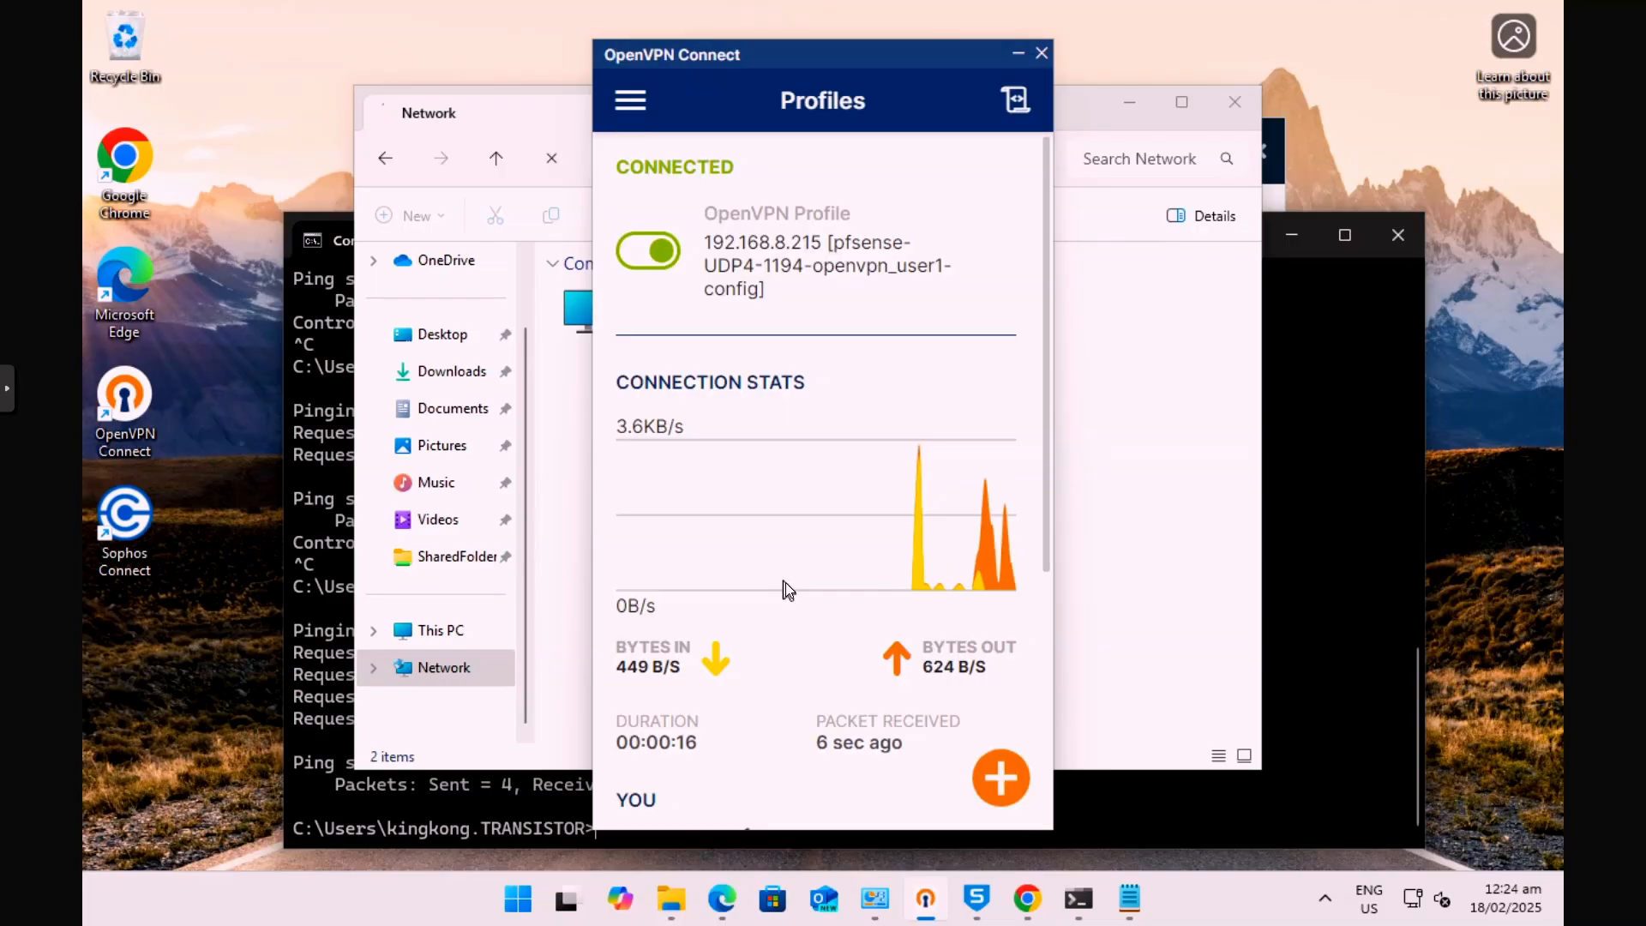
pyautogui.scroll(-5, 785, 584)
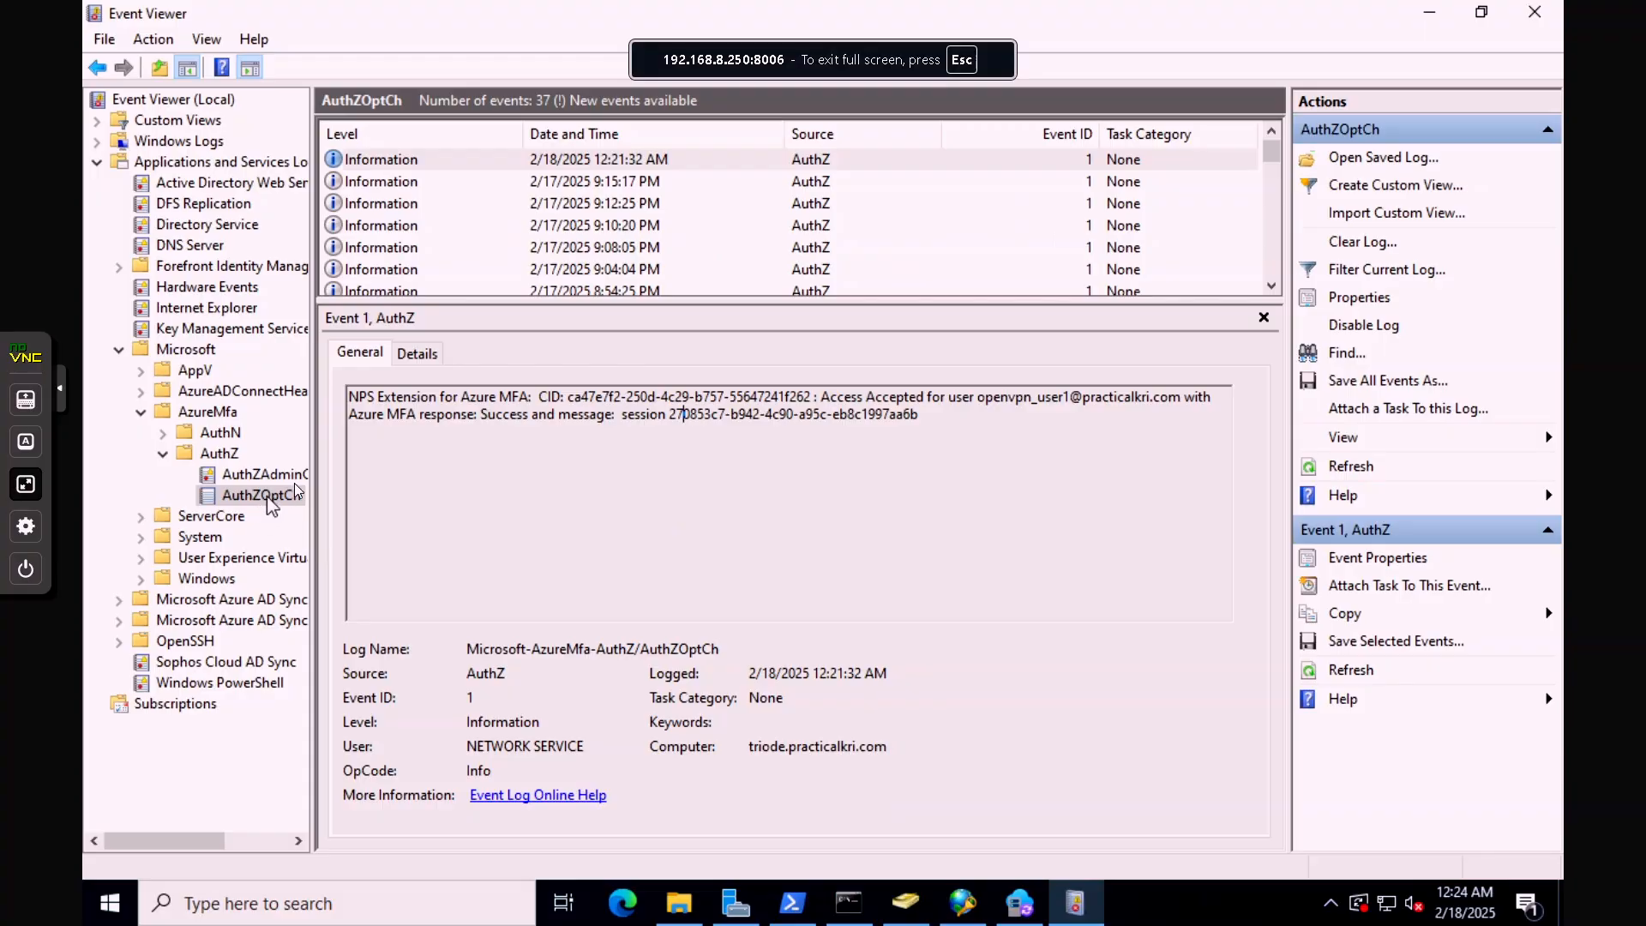
# Step: Refresh the AuthZOptCh log and check the newest event's Access Accepted and MFA success messages
pyautogui.rightClick(914, 205)
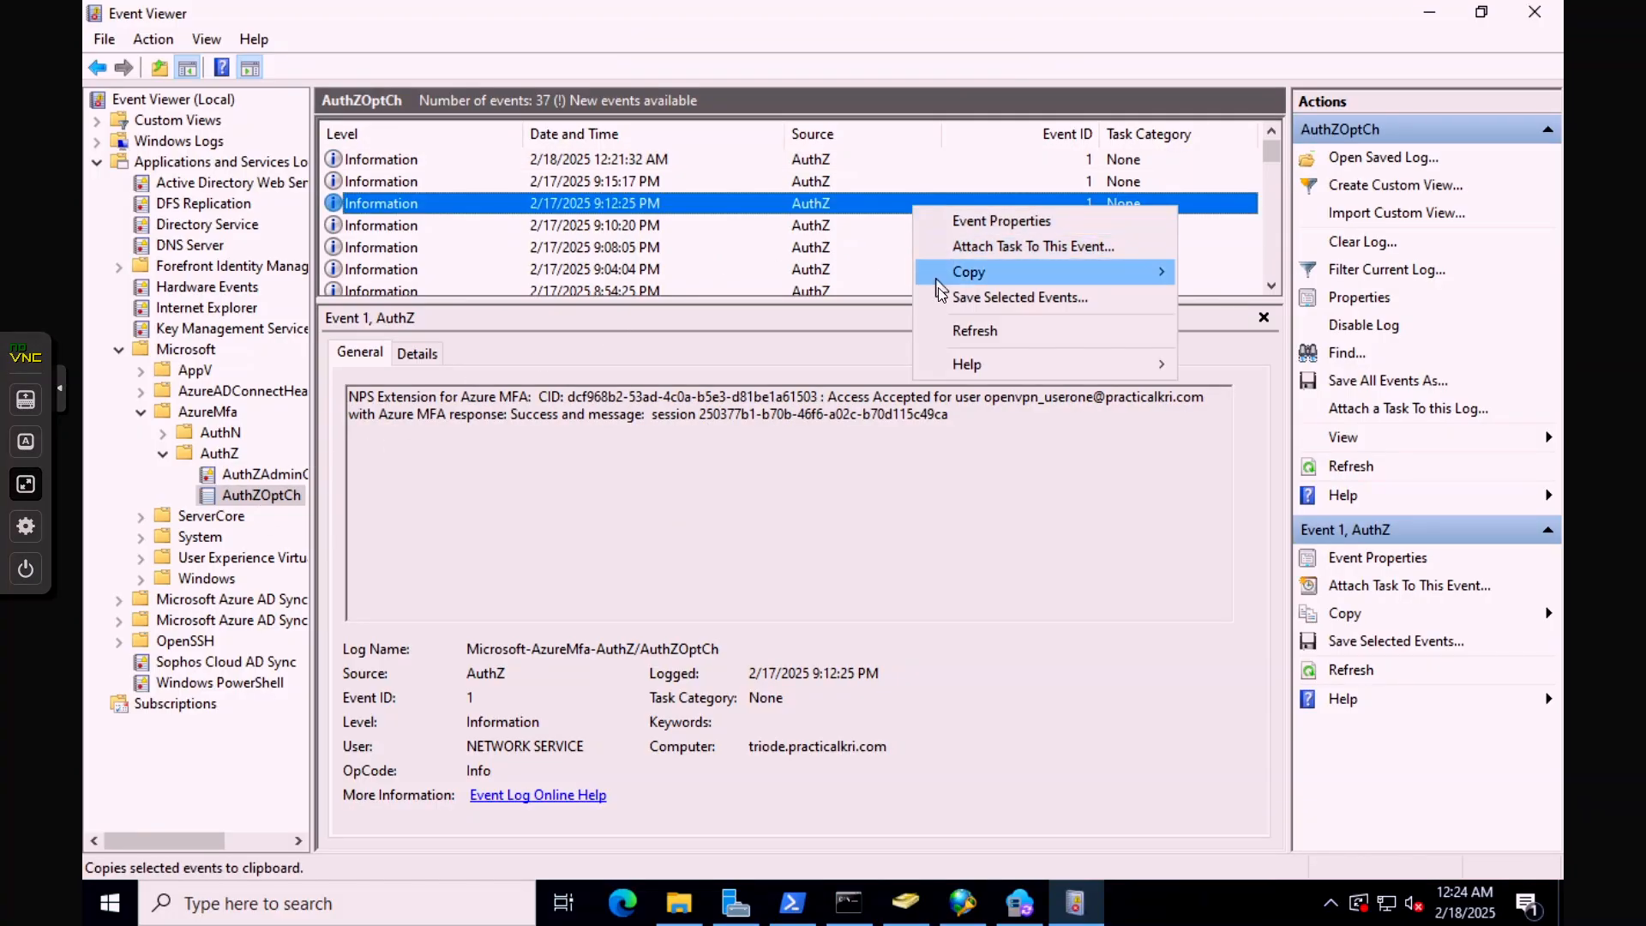
pyautogui.click(954, 332)
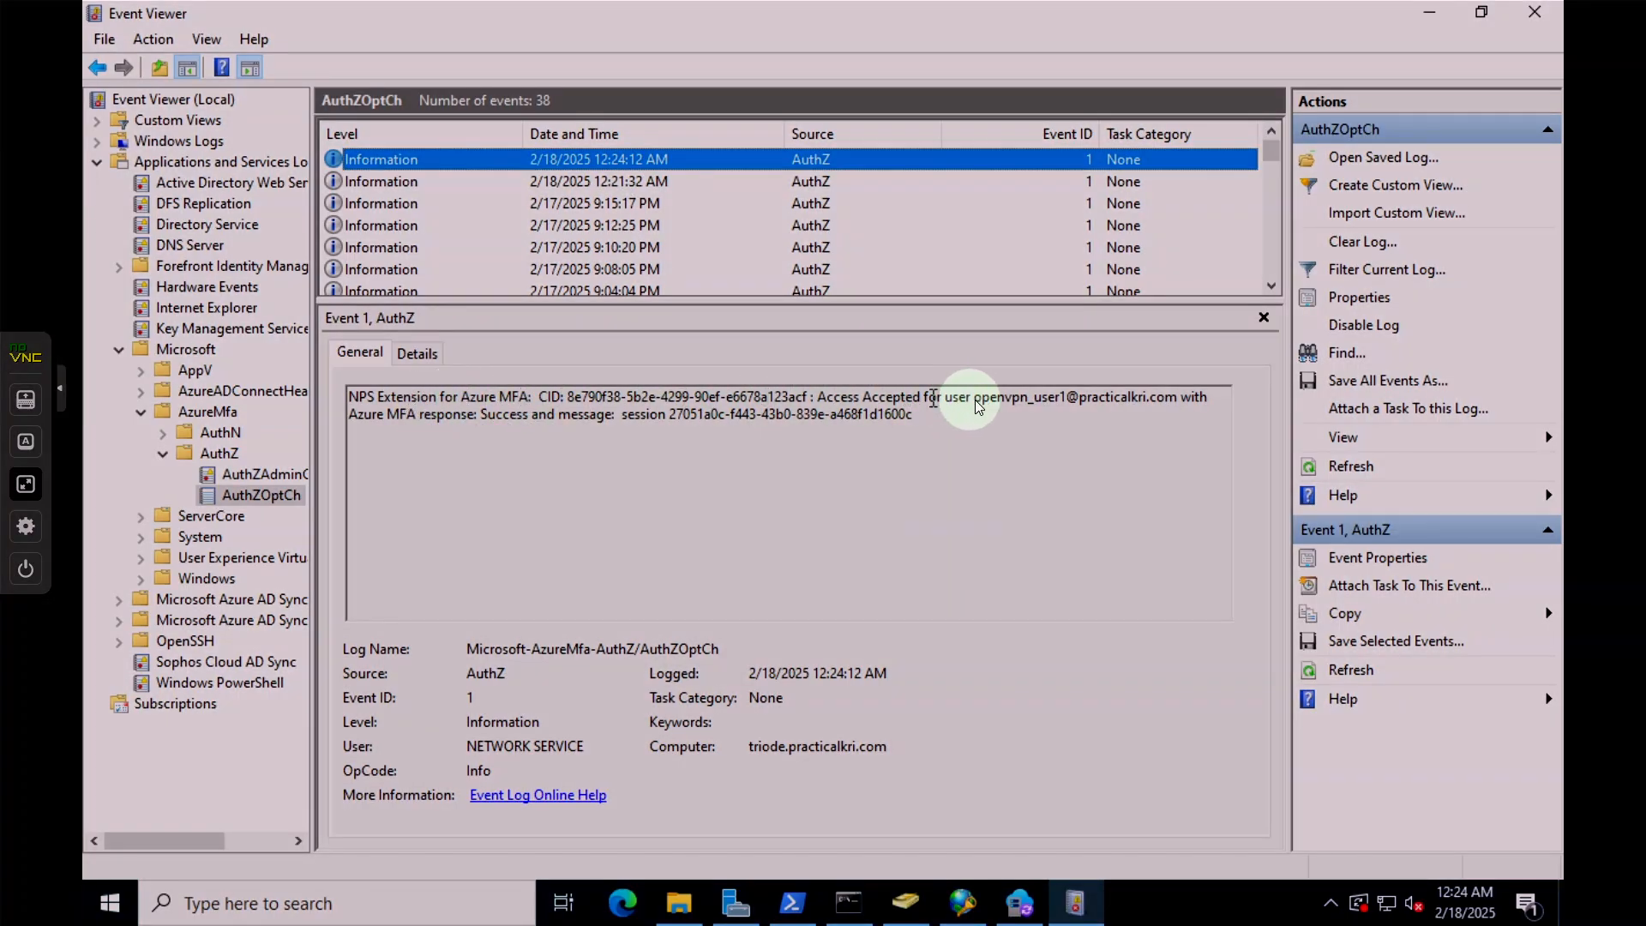
pyautogui.moveTo(975, 398); pyautogui.dragTo(1160, 400)
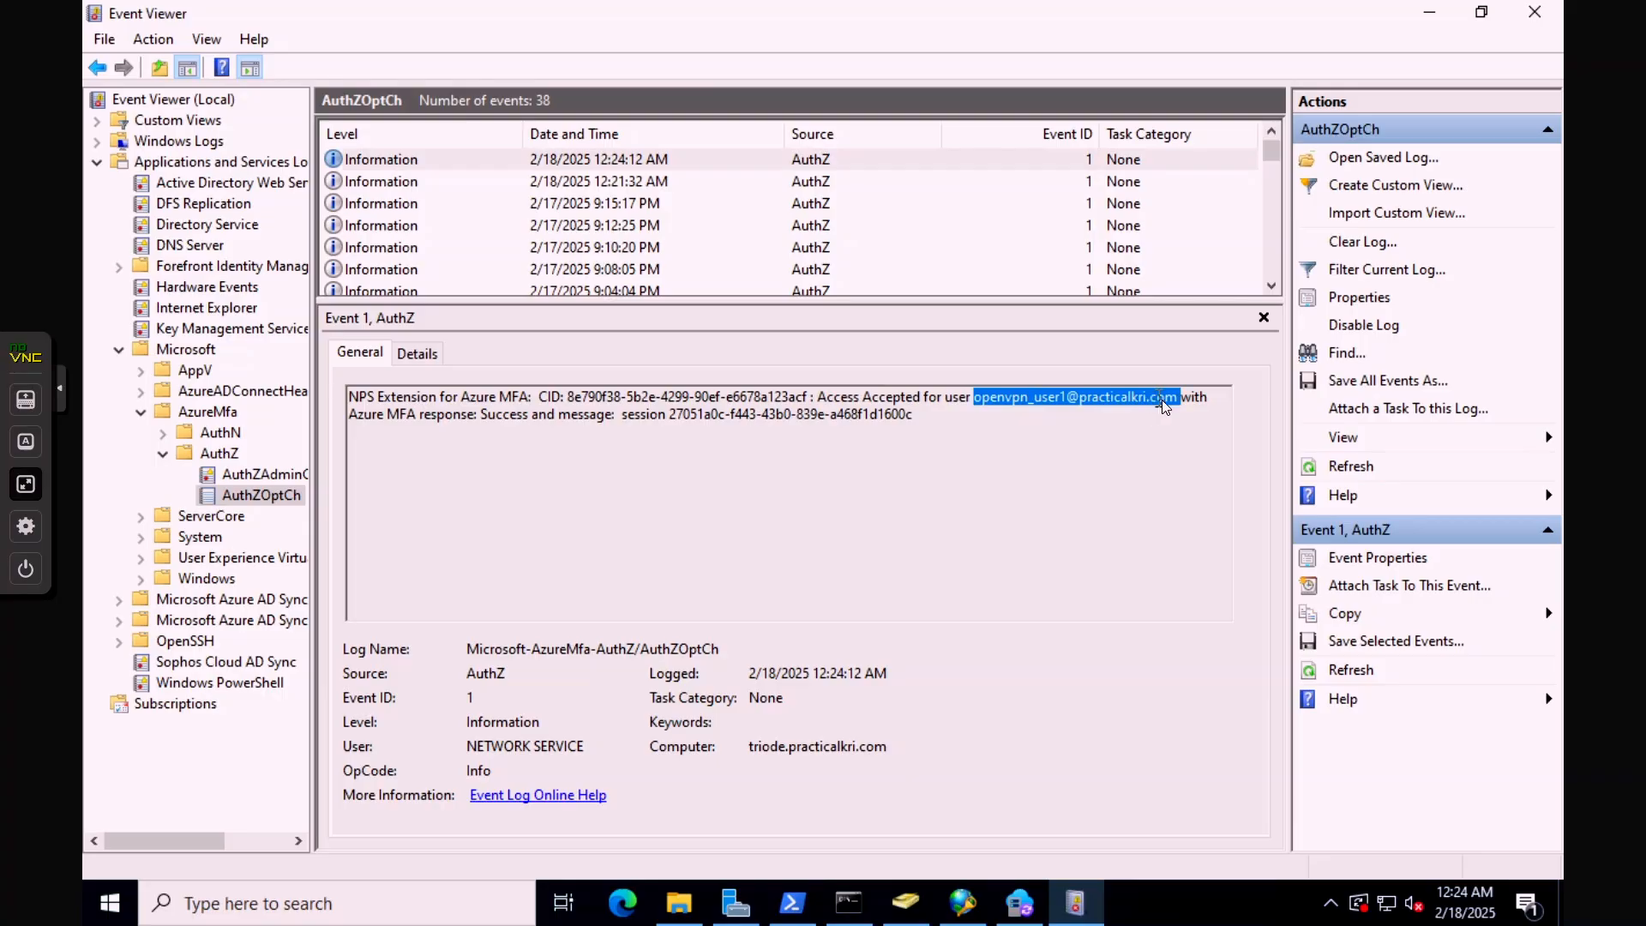
pyautogui.moveTo(478, 414); pyautogui.dragTo(617, 416)
pyautogui.click(630, 461)
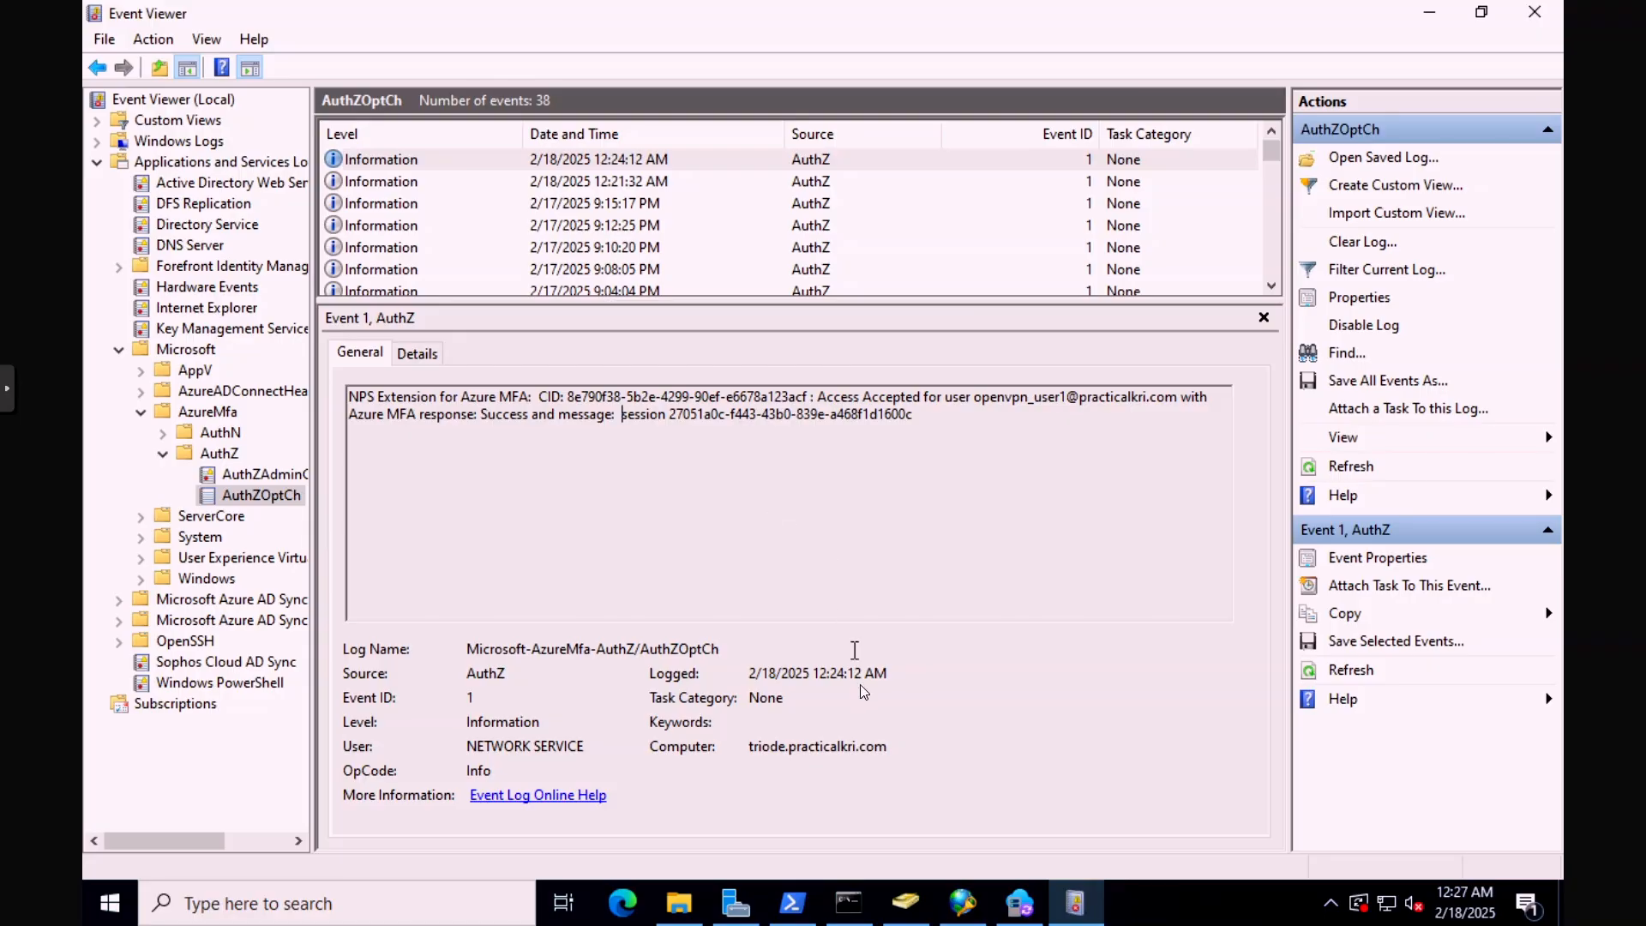
pyautogui.click(911, 906)
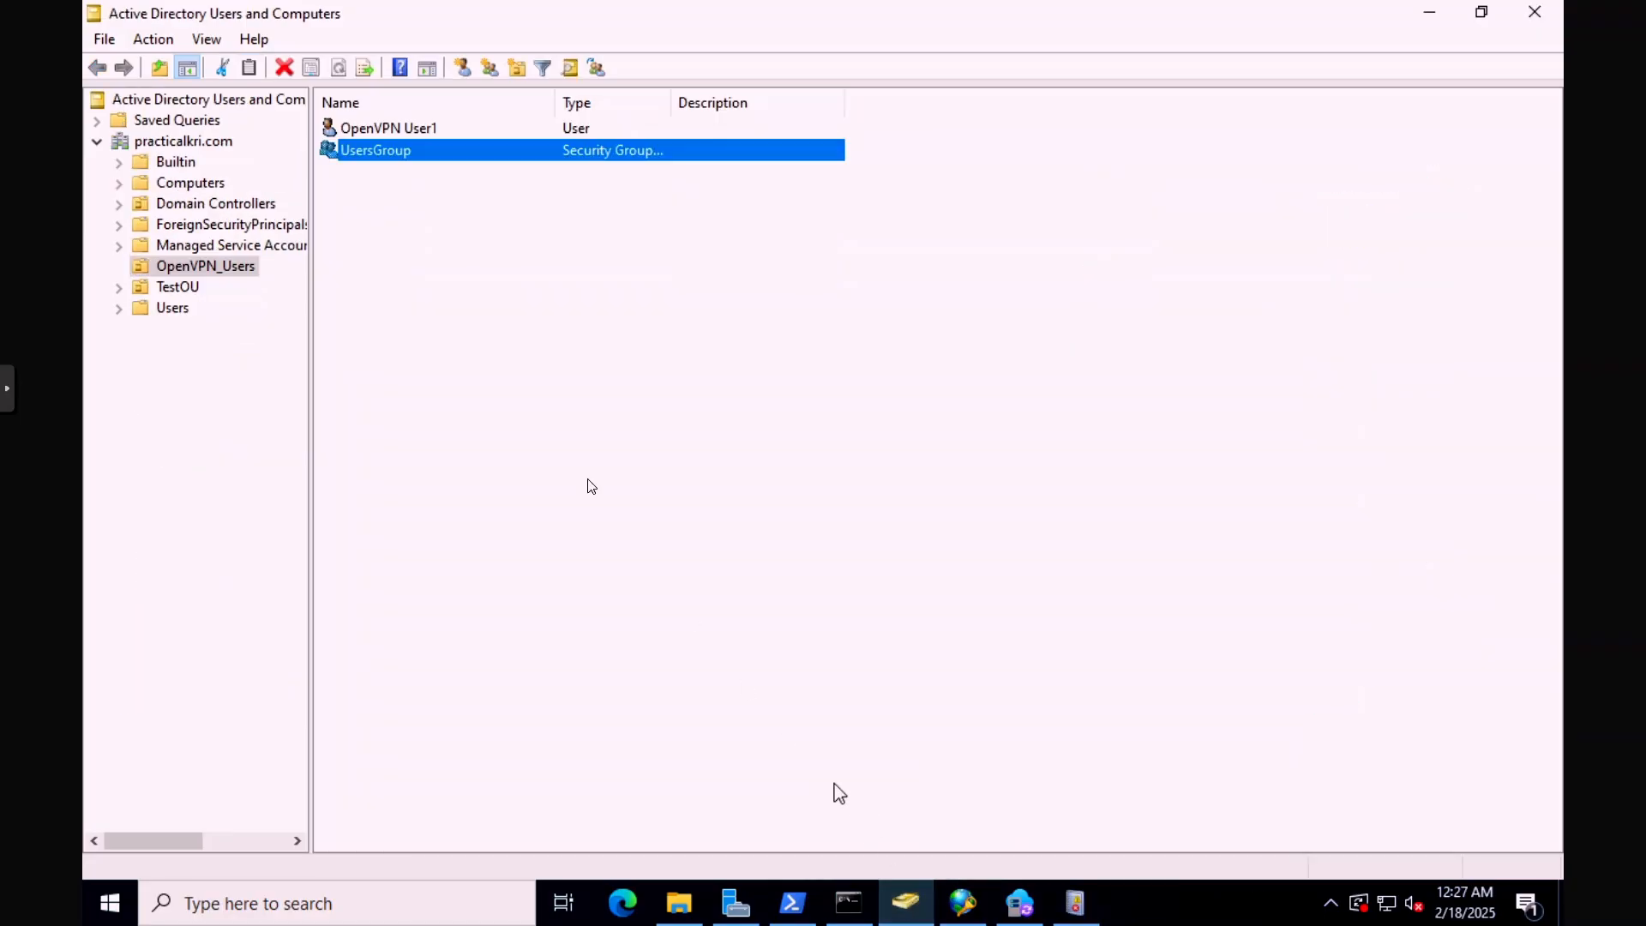
# Step: Create user OpenVPN ITUser1 in OpenVPN_Users with logon name openvpn_ituser1
pyautogui.rightClick(445, 236)
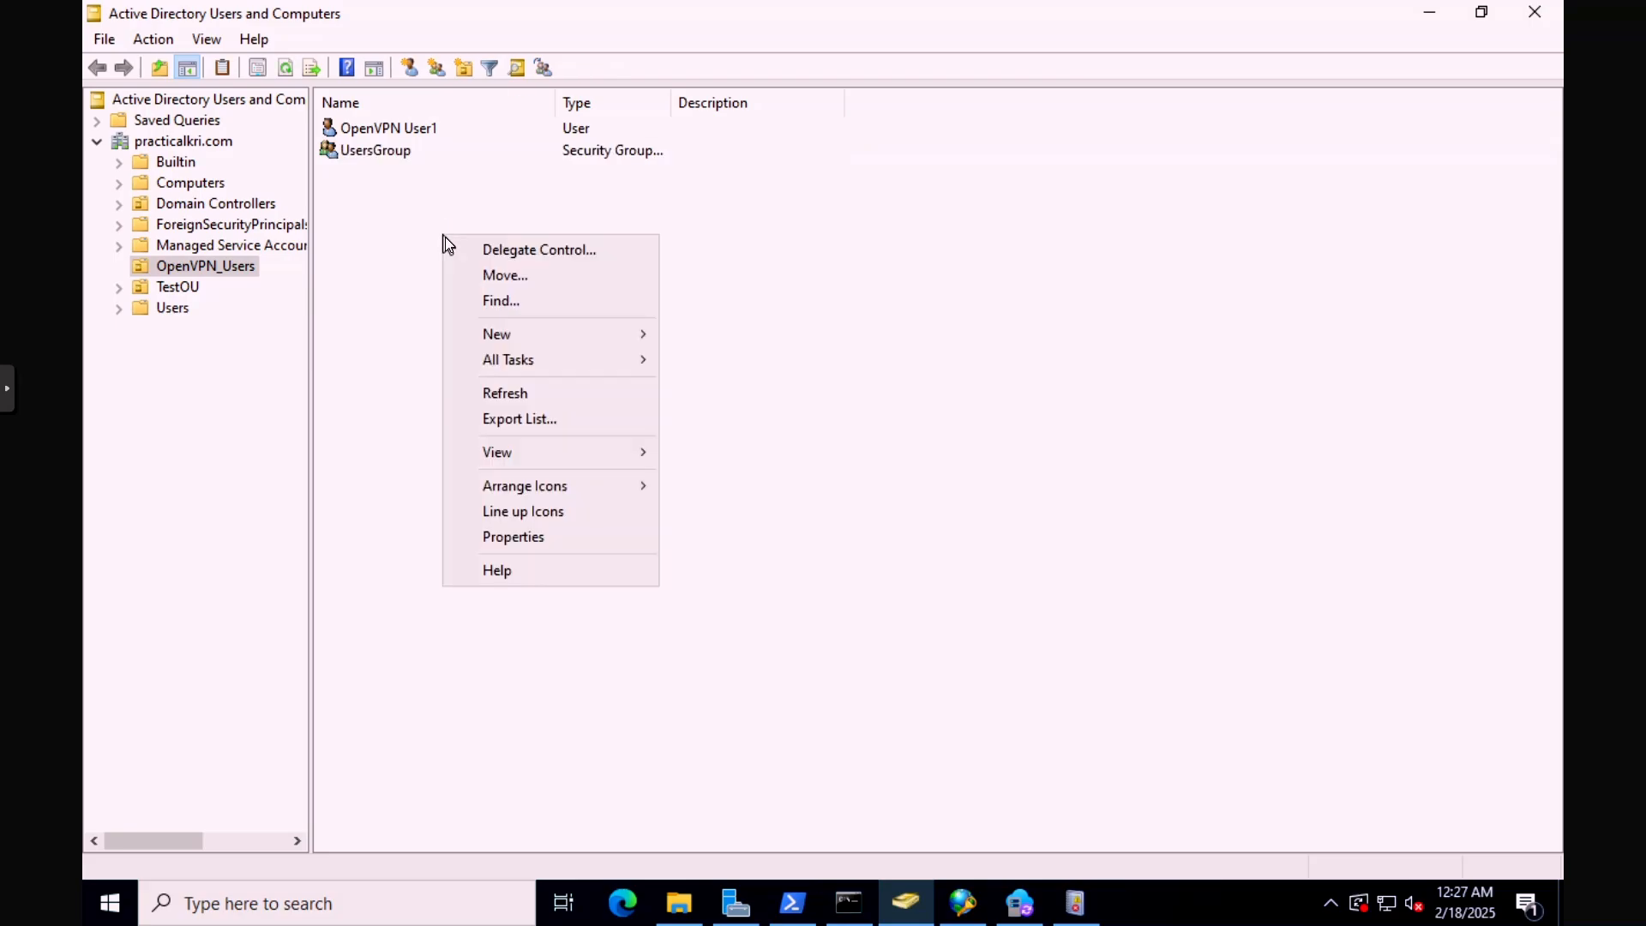
pyautogui.moveTo(510, 331)
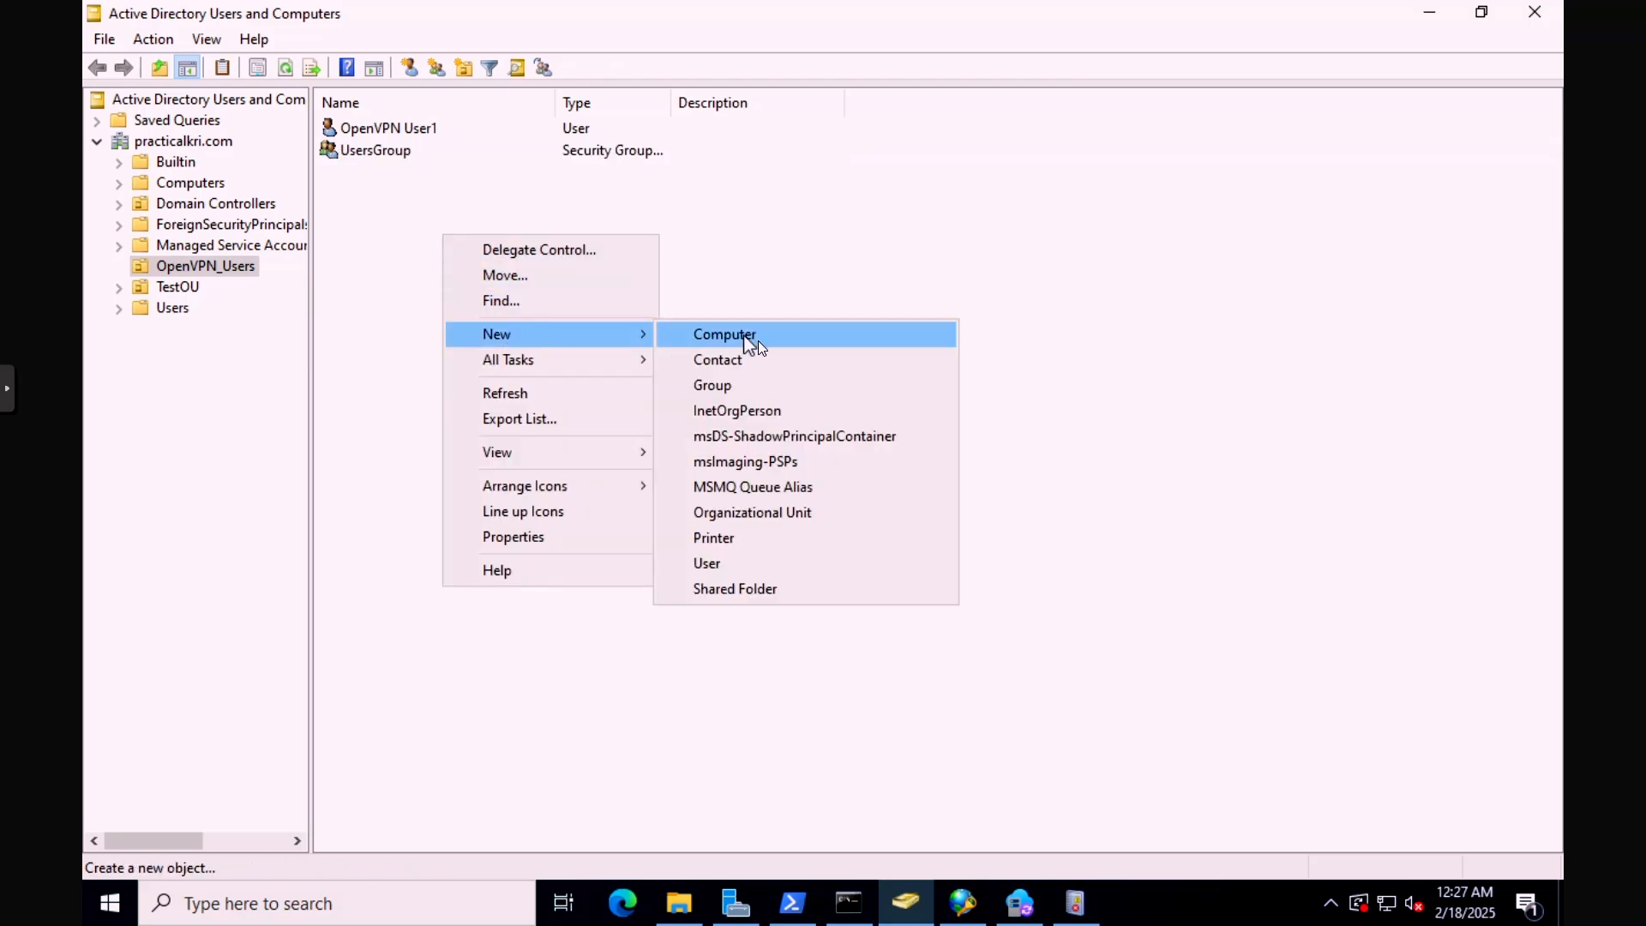
pyautogui.click(753, 565)
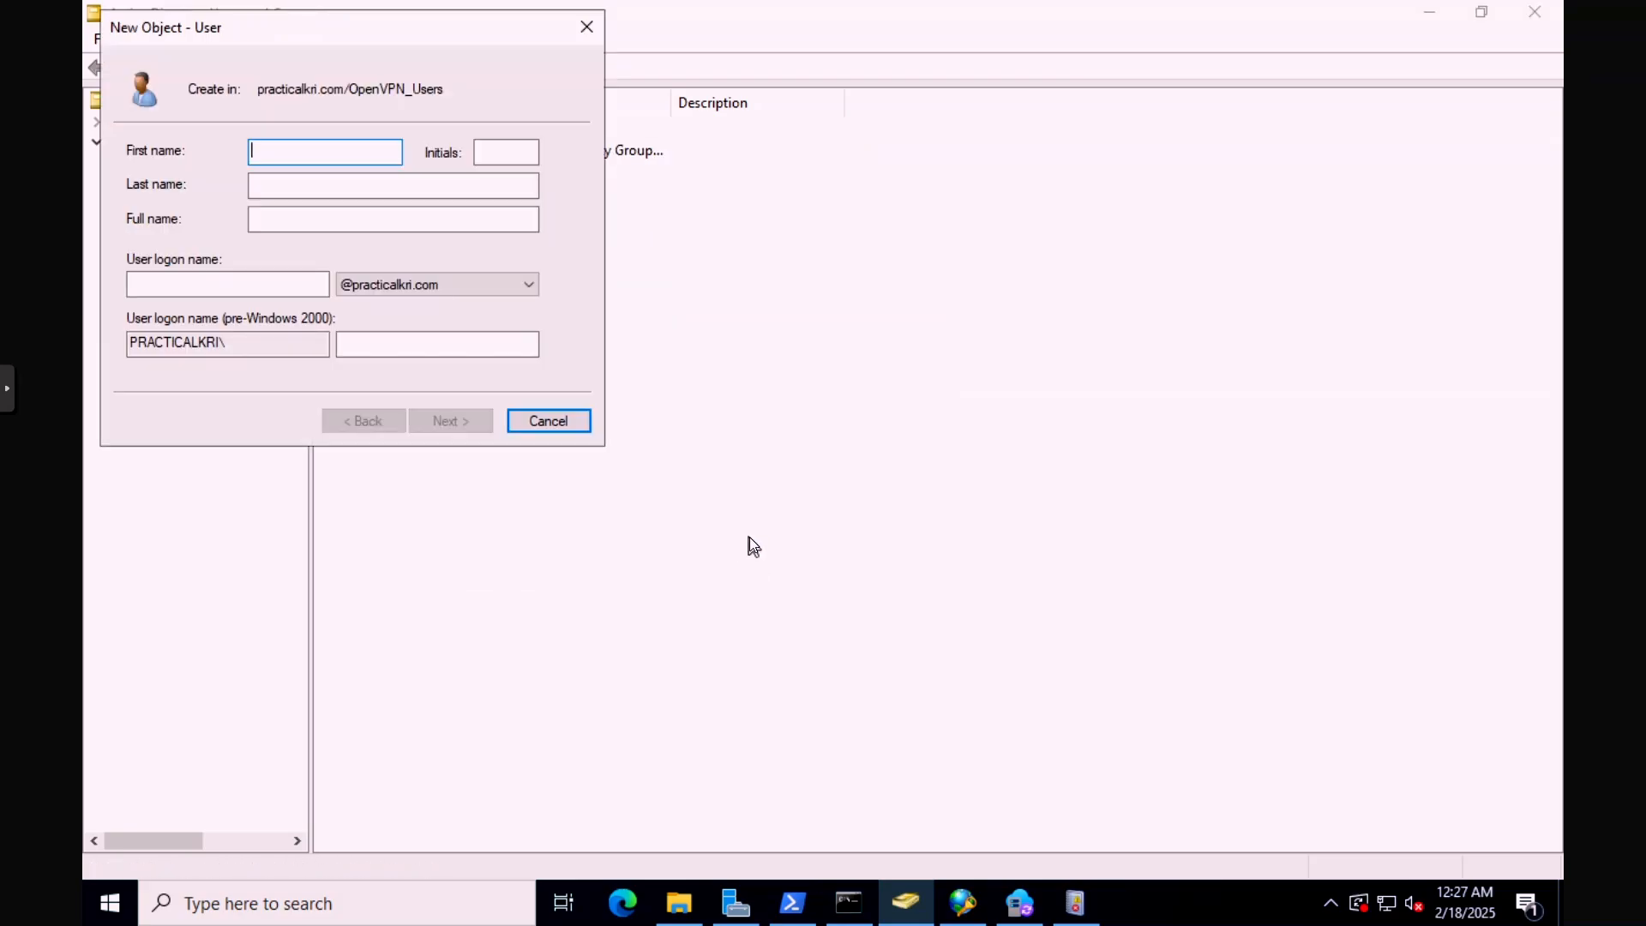
pyautogui.write('OpenVPN')
pyautogui.press('Tab')
pyautogui.write('ITUser1')
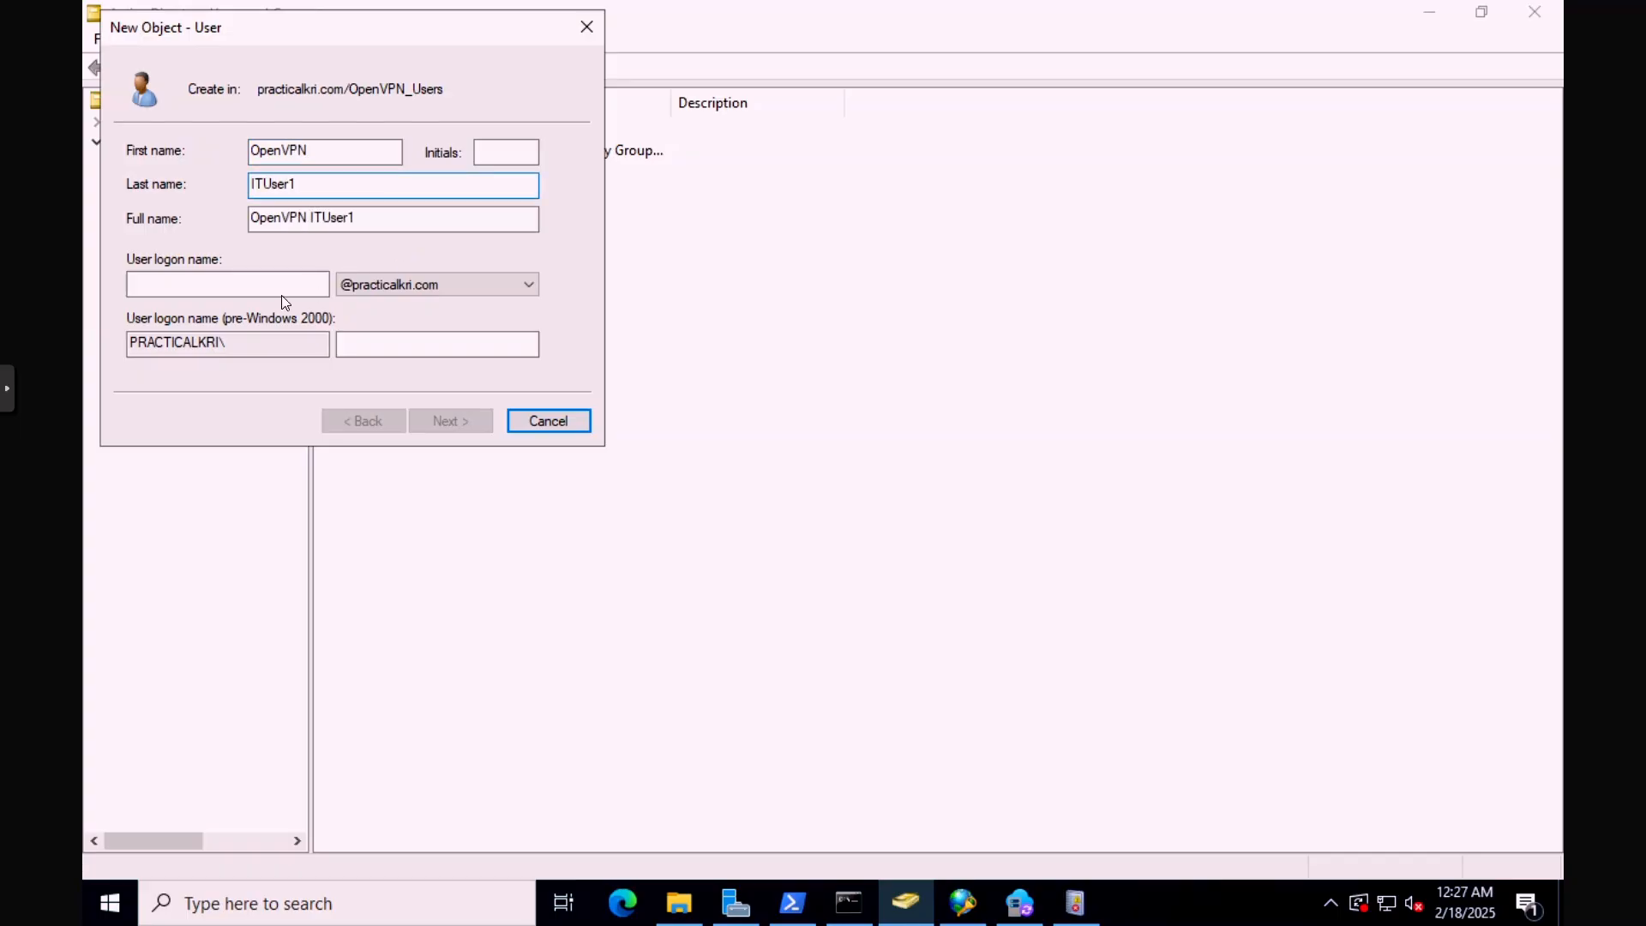
pyautogui.moveTo(321, 35); pyautogui.dragTo(664, 230)
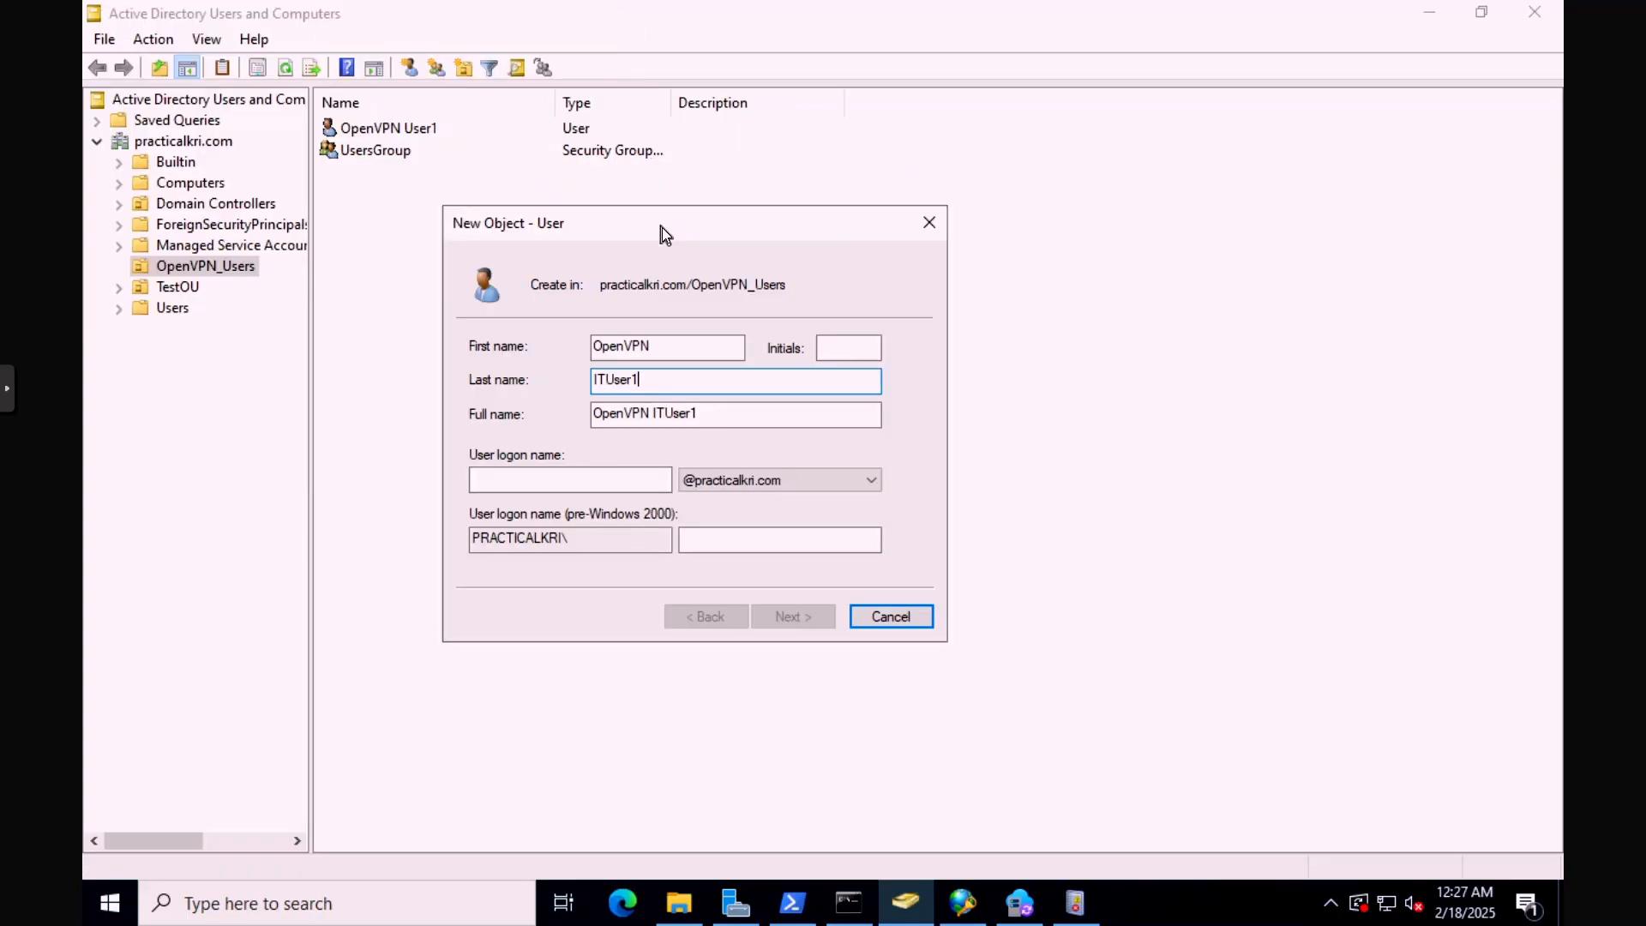
pyautogui.click(549, 478)
pyautogui.write('open')
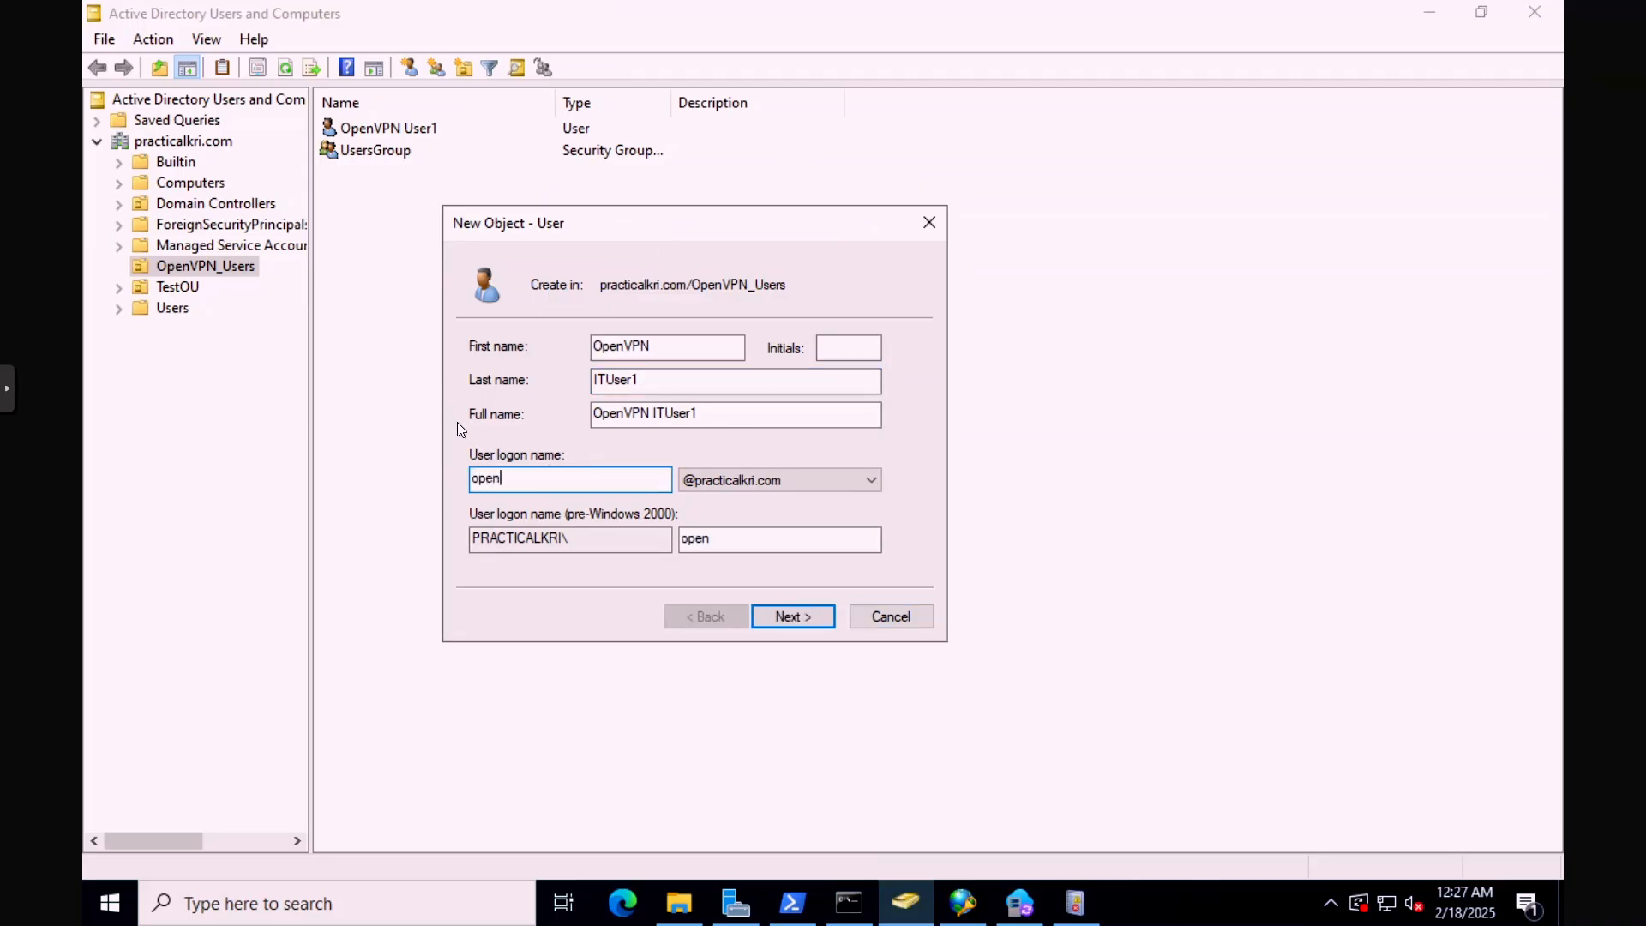
pyautogui.write('vpn_ituser1')
pyautogui.click(784, 616)
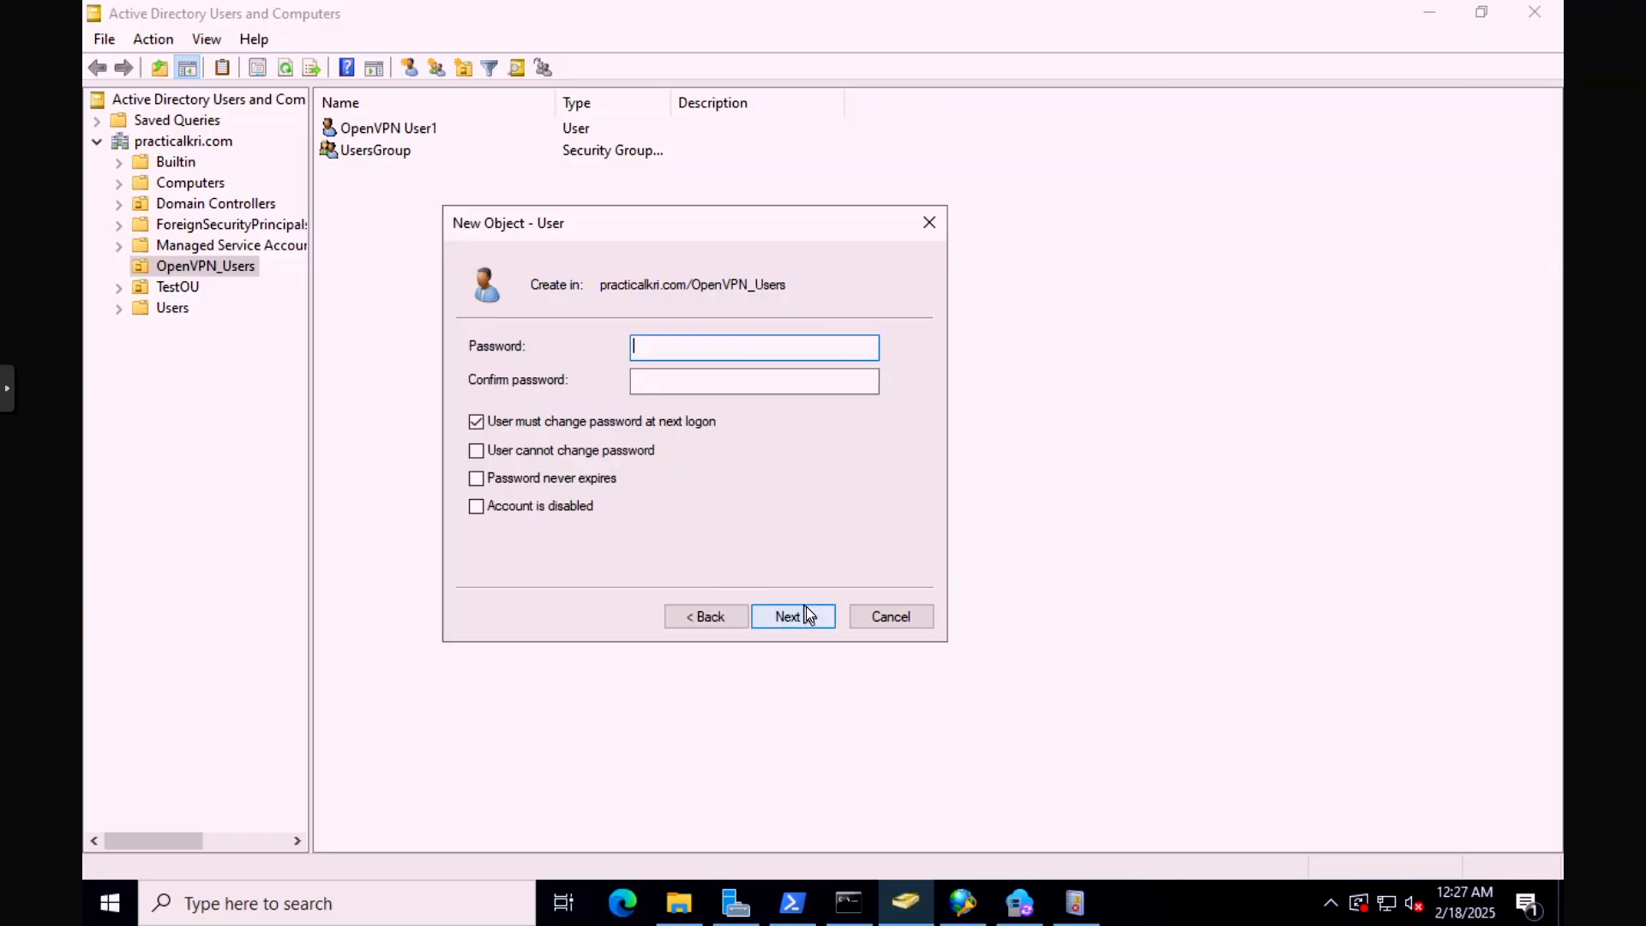
# Step: Set the new account's password without forcing a change at next logon, and finish
pyautogui.click(479, 422)
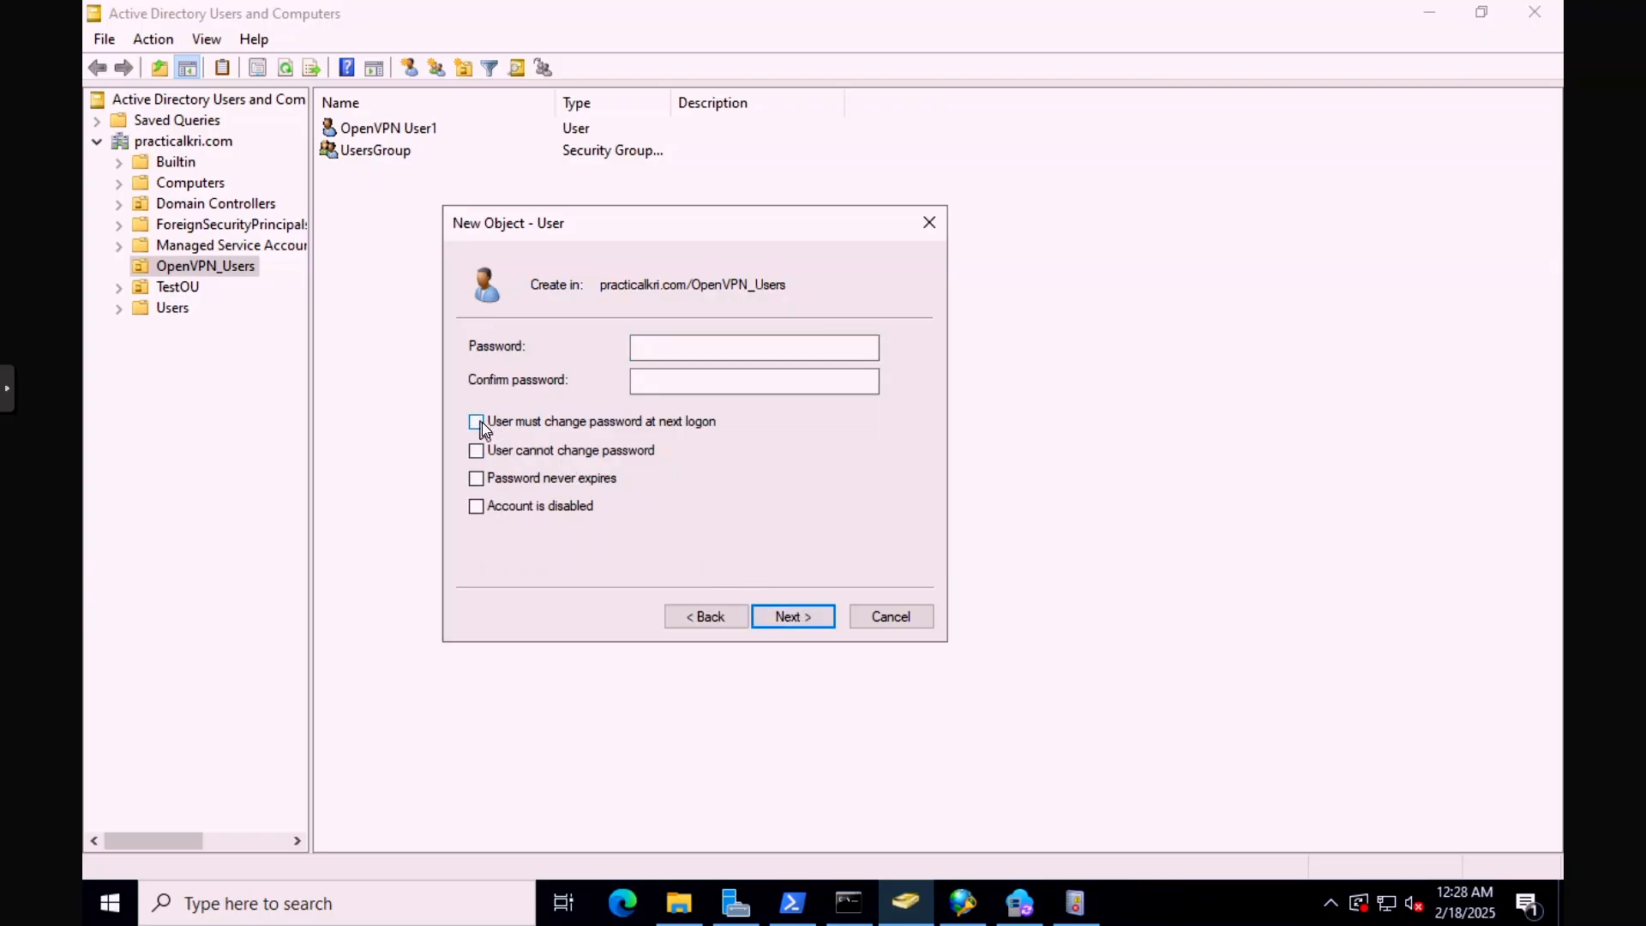
pyautogui.click(688, 347)
pyautogui.write('••')
pyautogui.press('Tab')
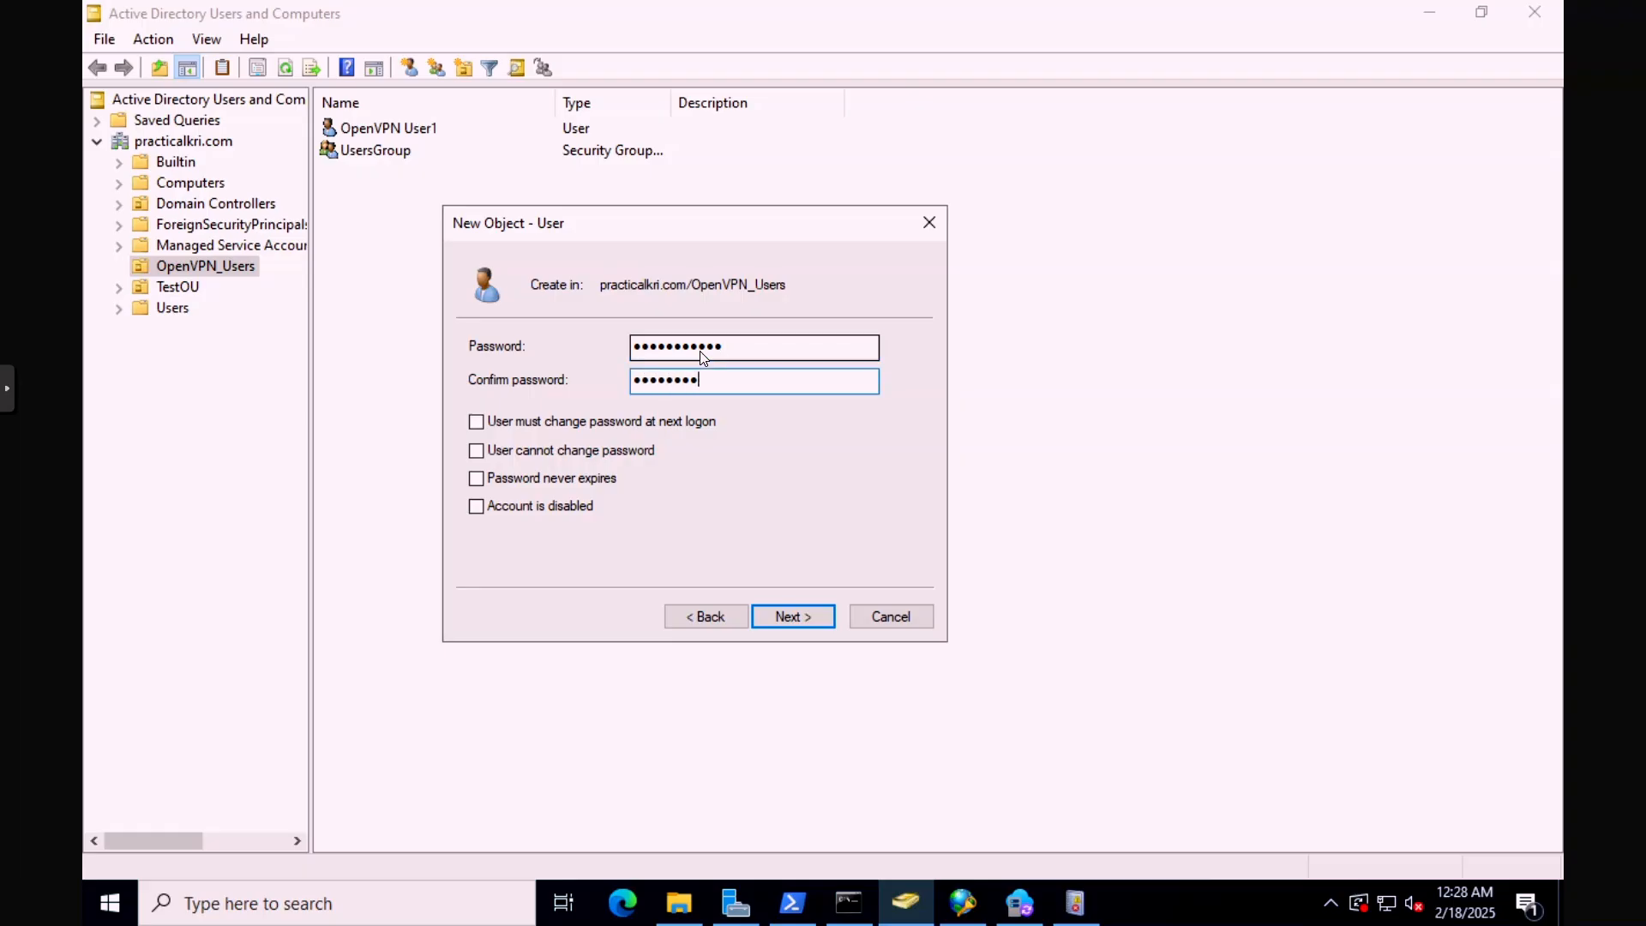
pyautogui.click(786, 617)
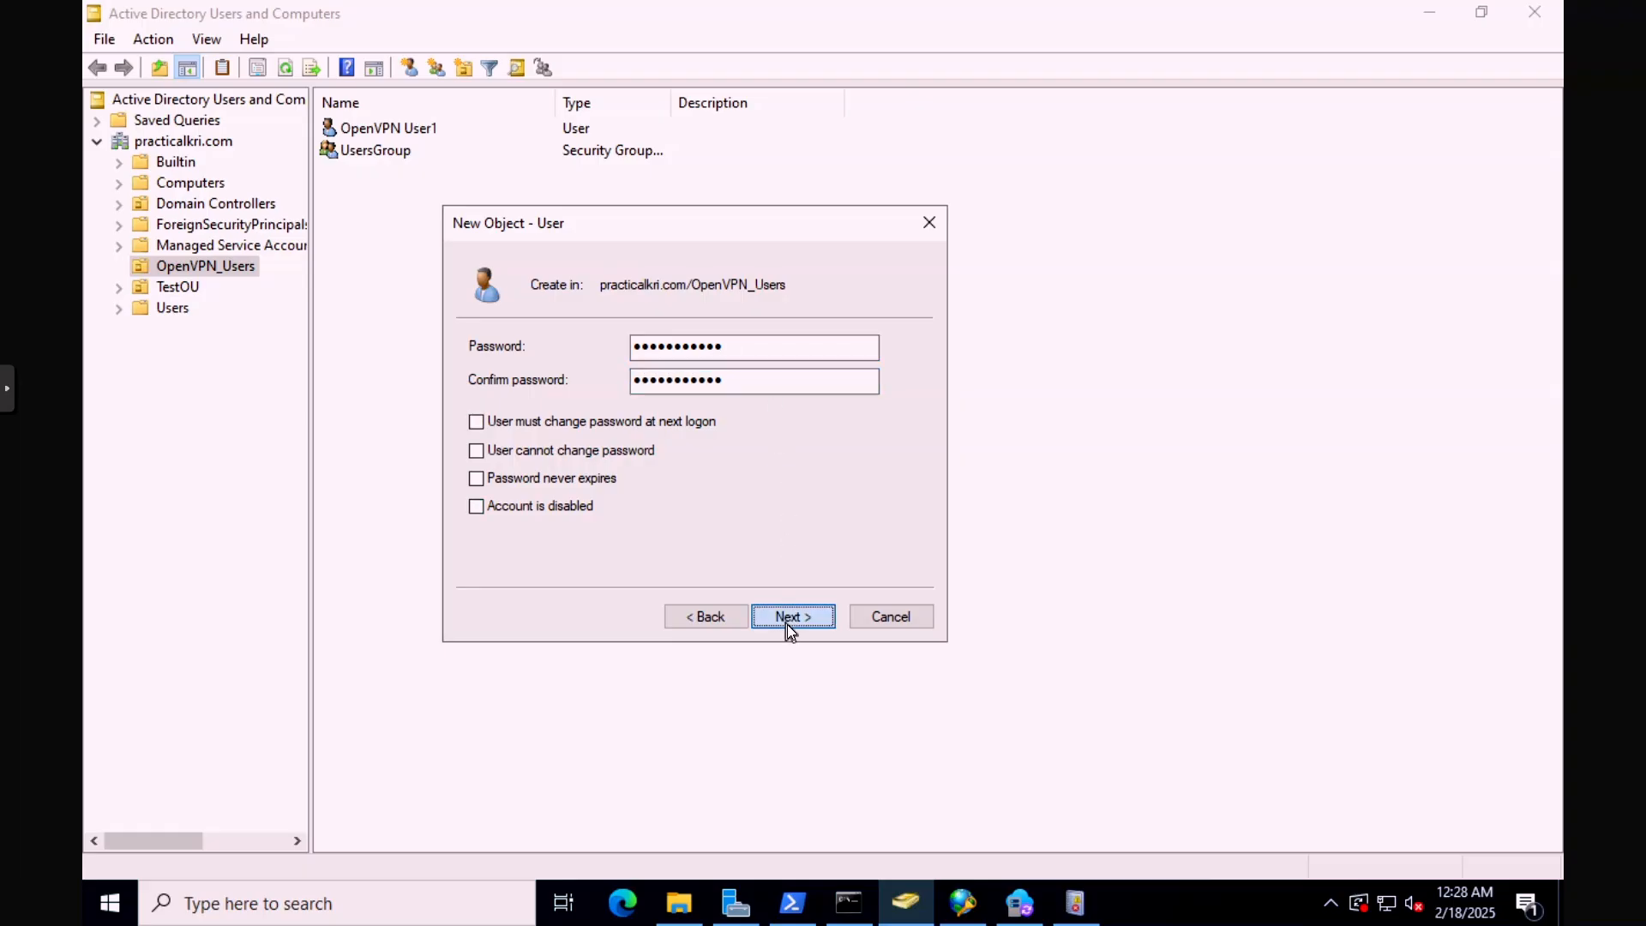
pyautogui.click(793, 618)
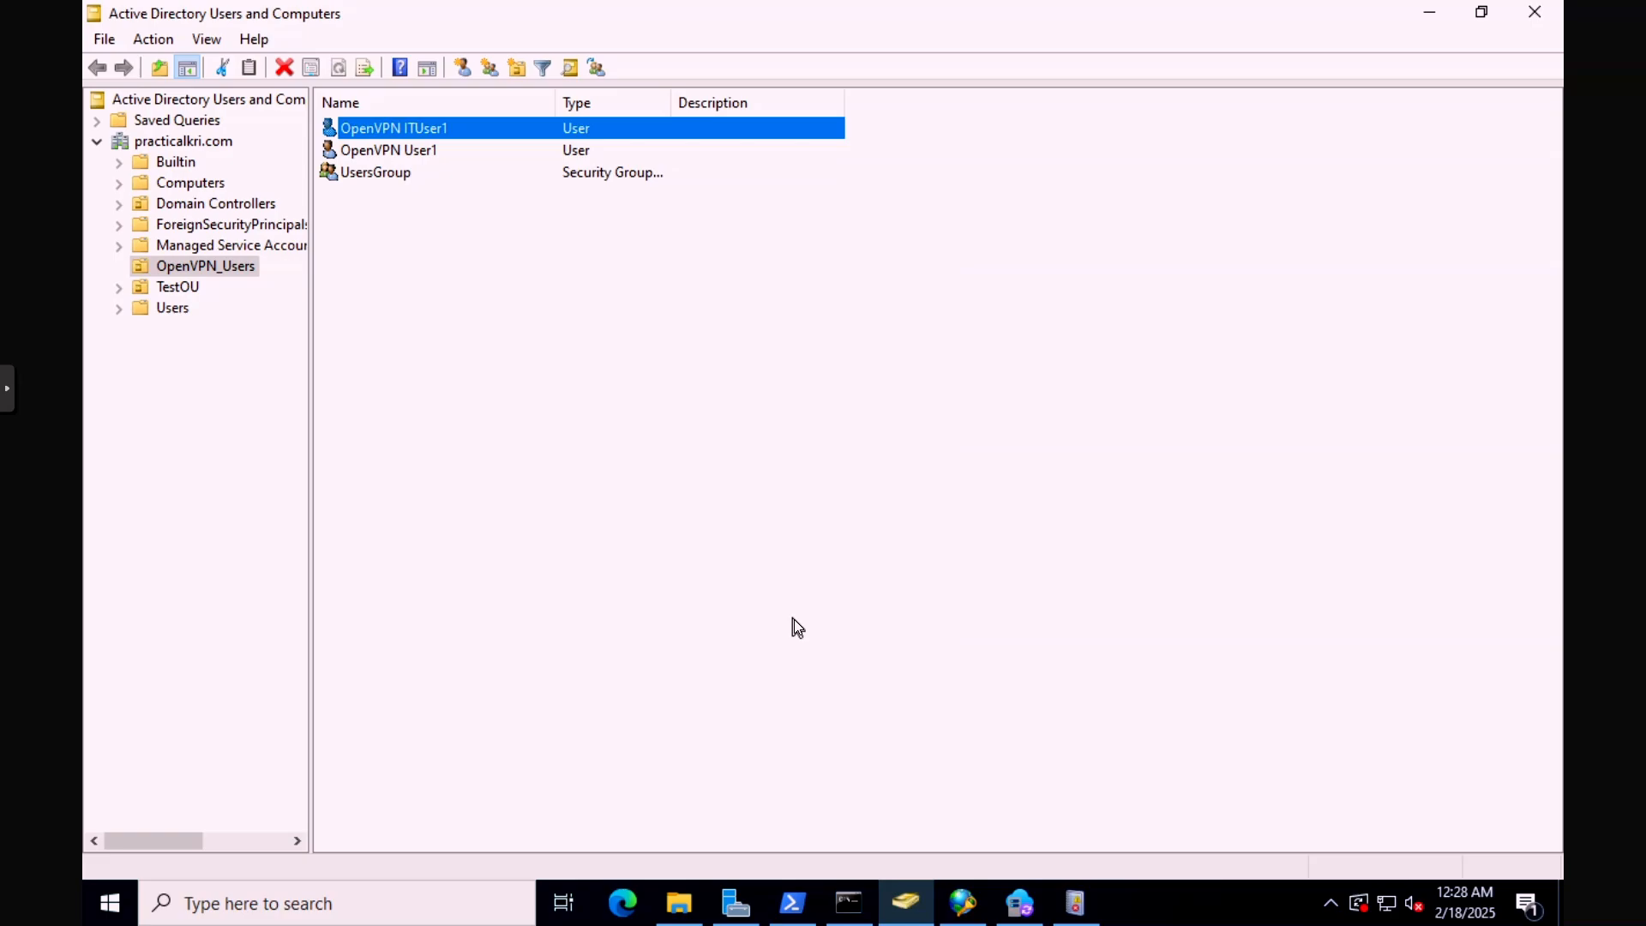
# Step: Create a new ITGroup security group in the OpenVPN_Users container
pyautogui.rightClick(489, 270)
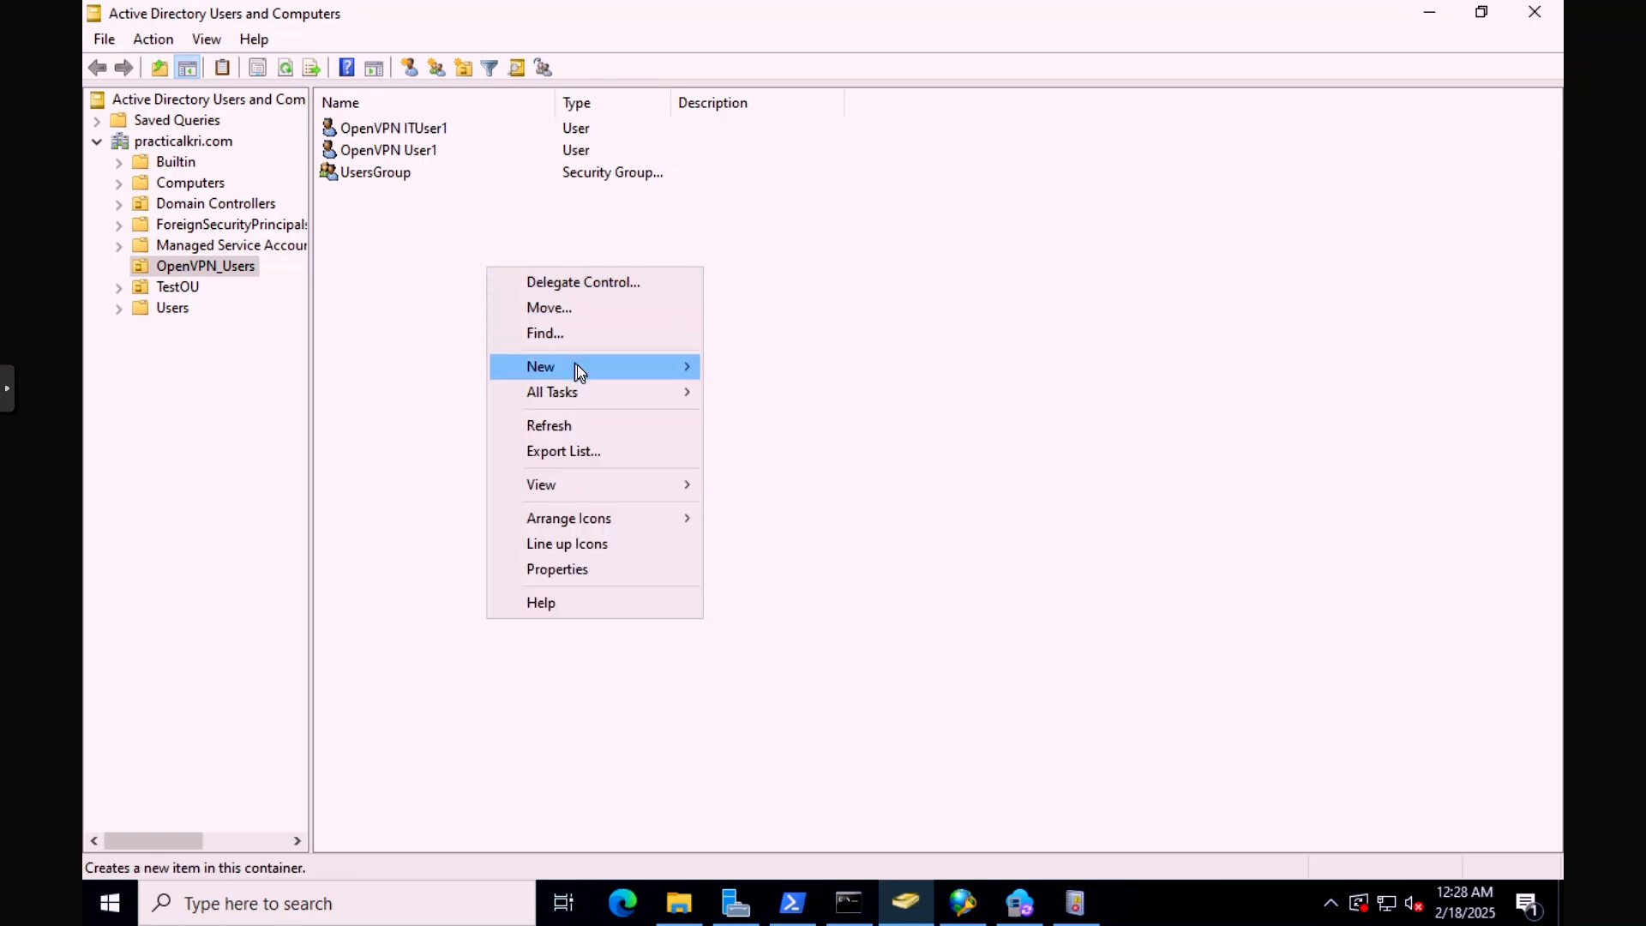
pyautogui.moveTo(578, 367)
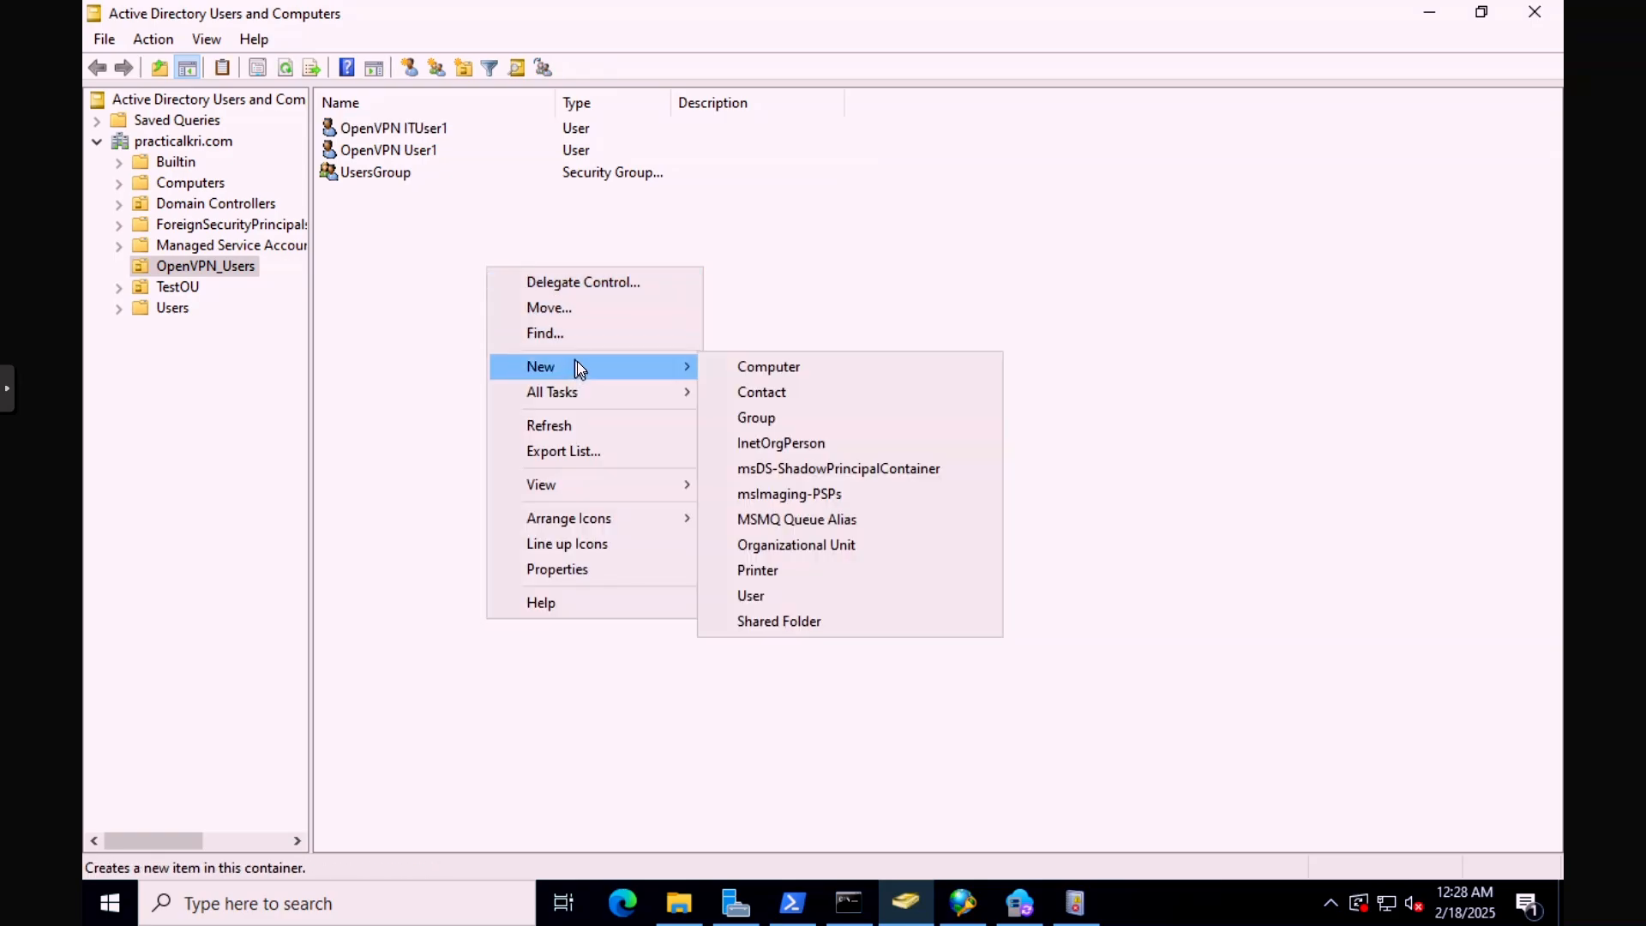
pyautogui.click(780, 416)
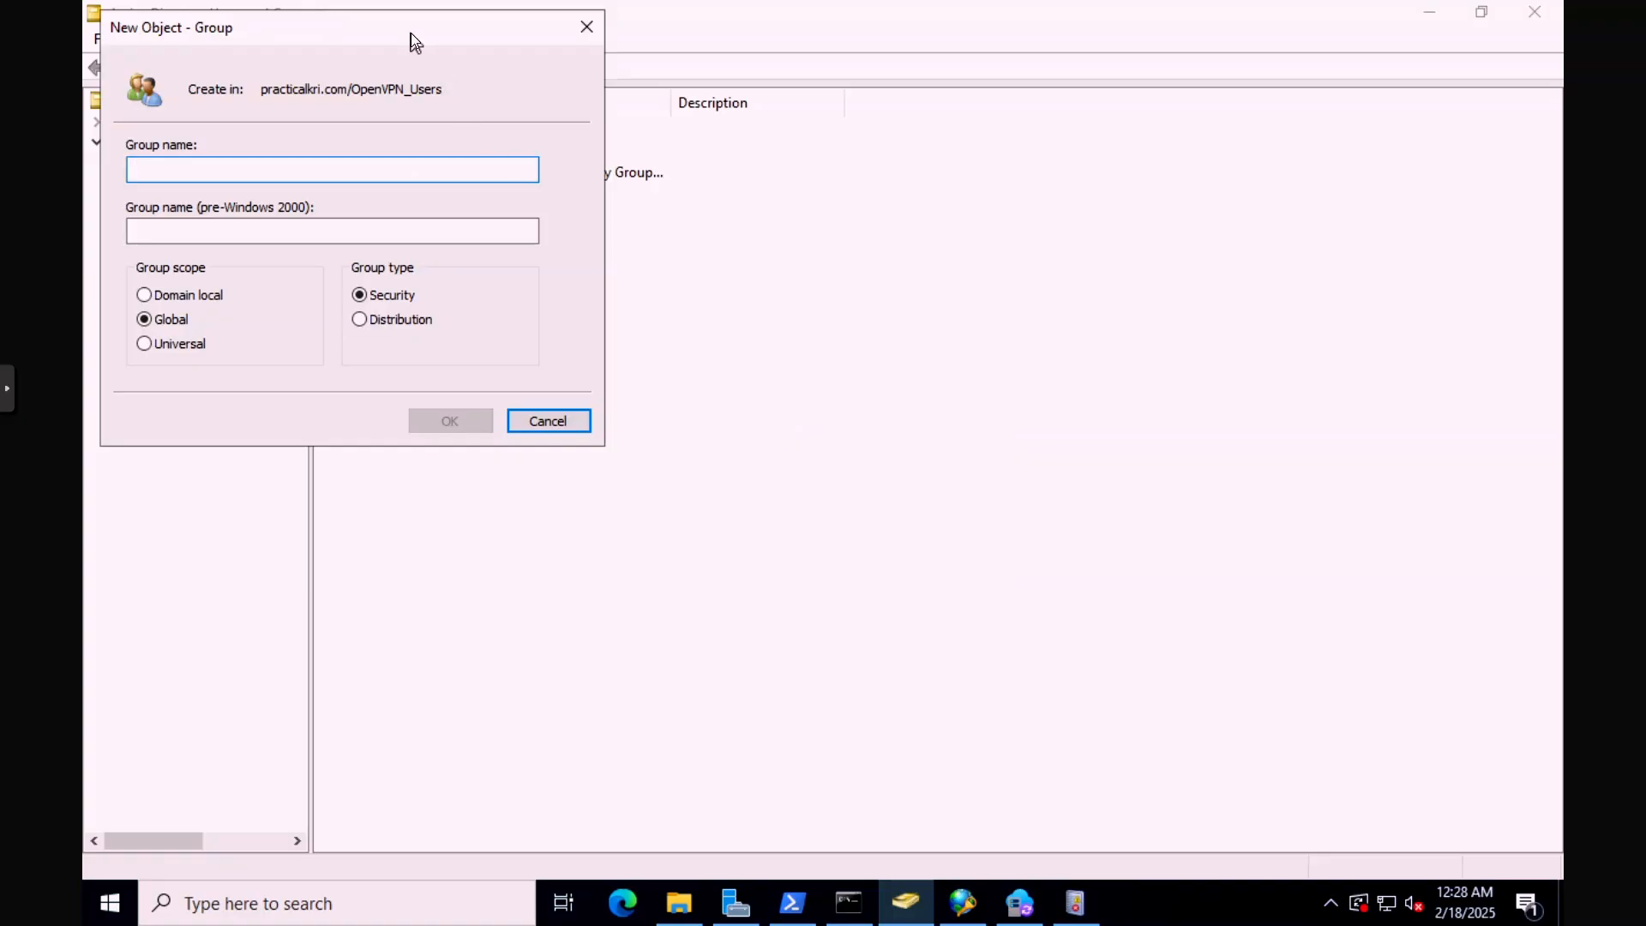
pyautogui.moveTo(415, 42); pyautogui.dragTo(840, 268)
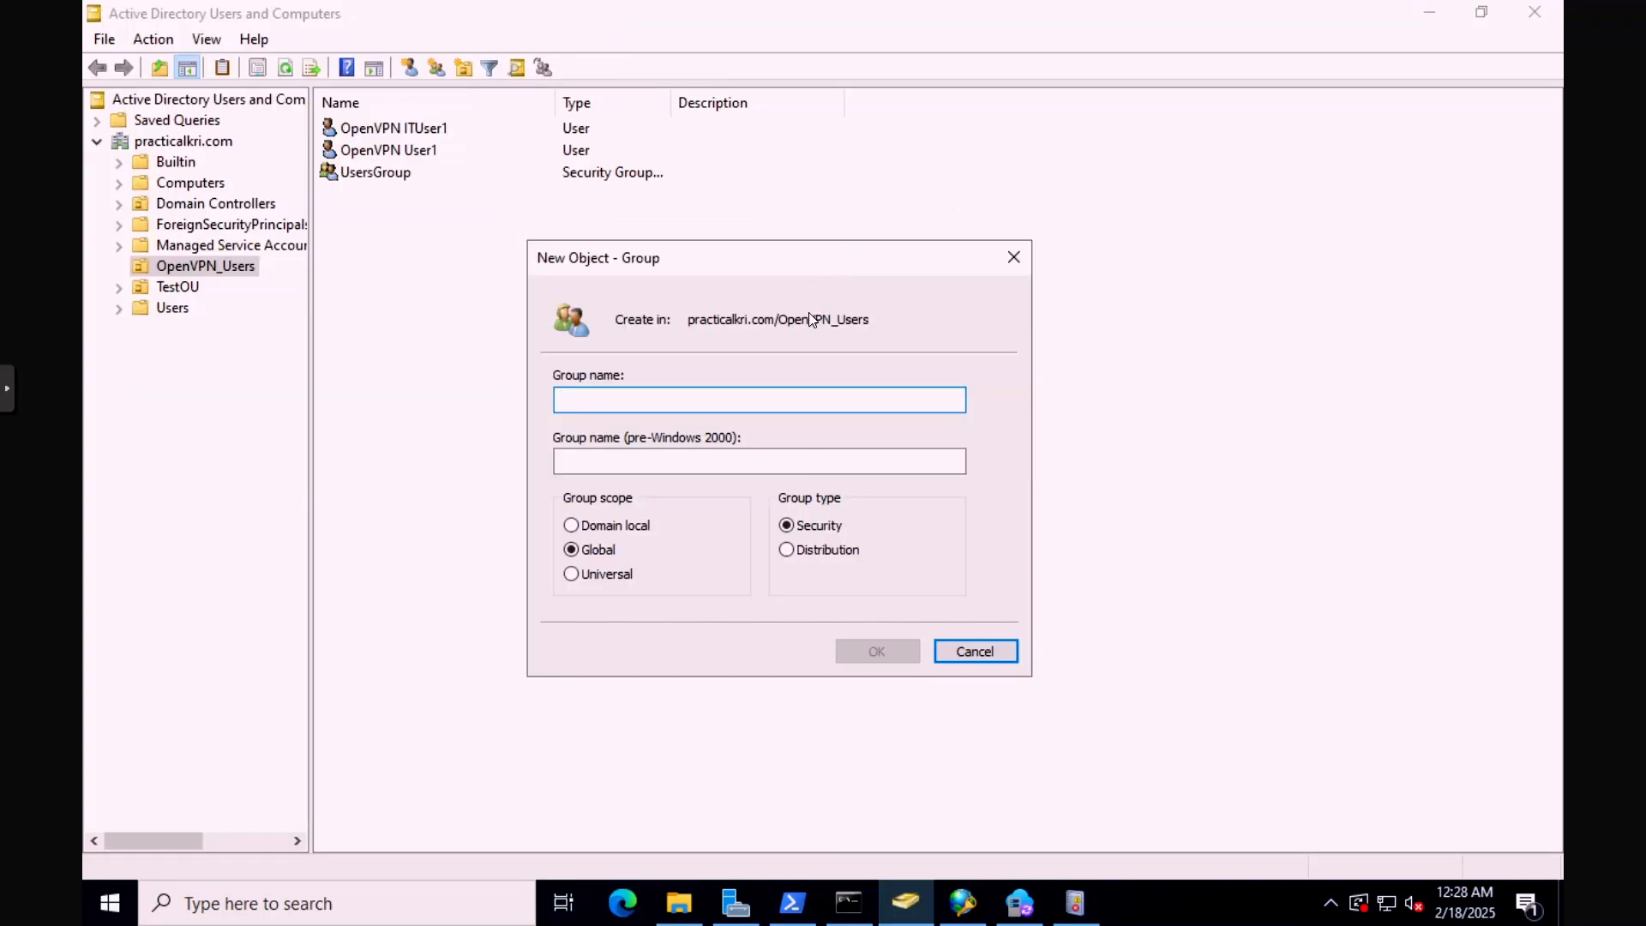
pyautogui.write('ITGroup')
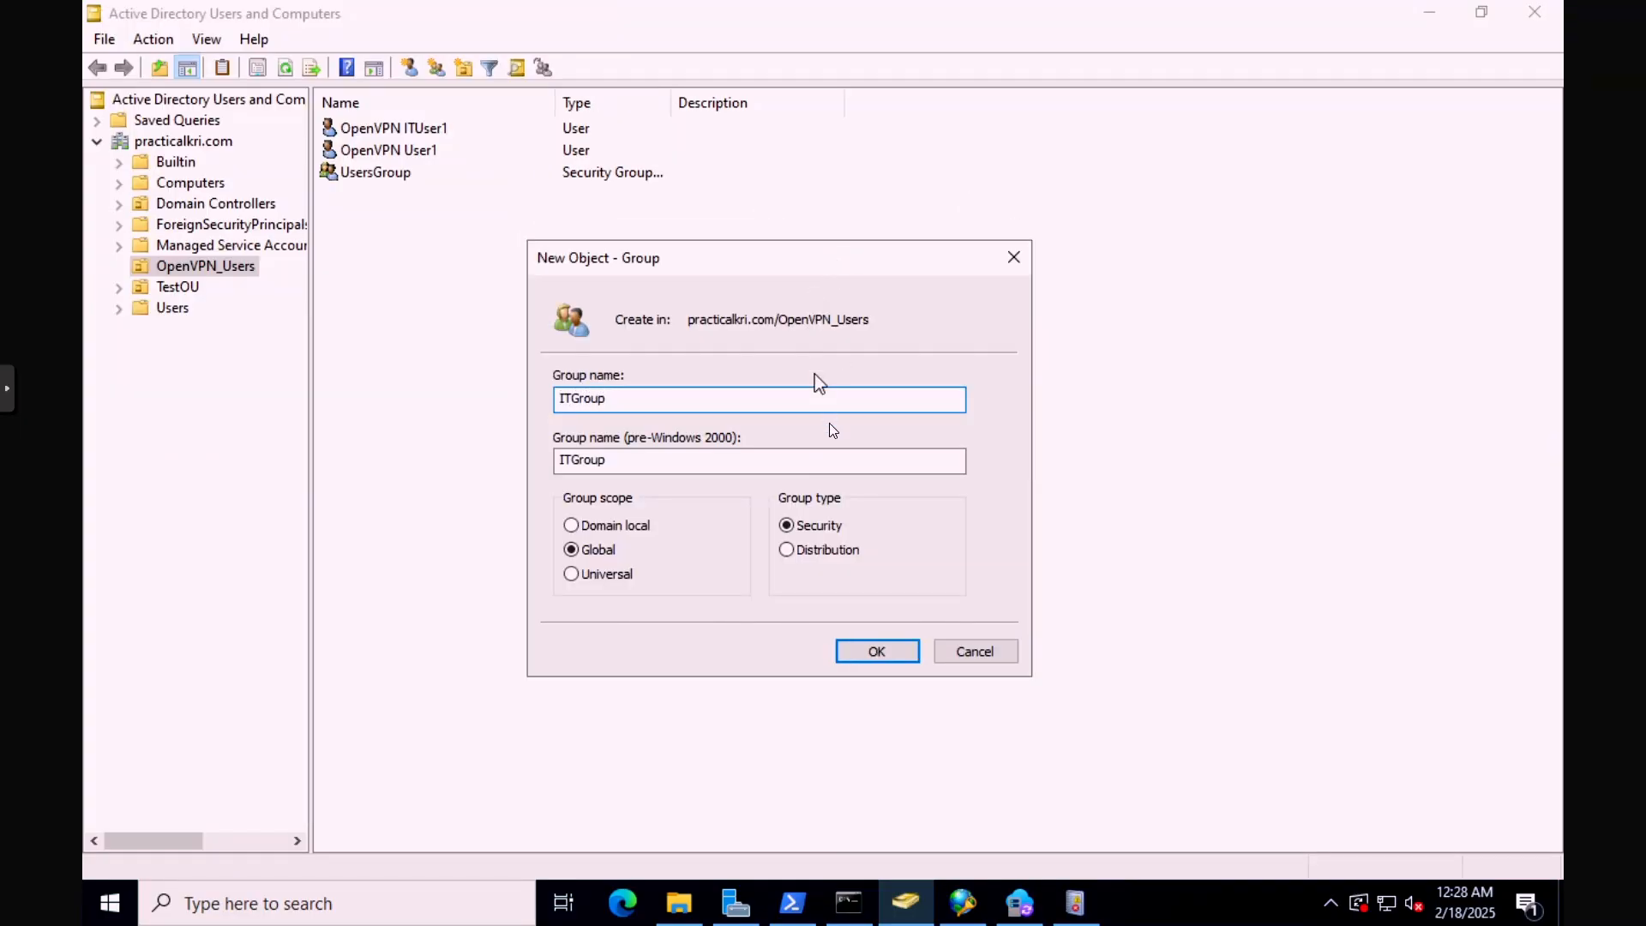
pyautogui.click(880, 651)
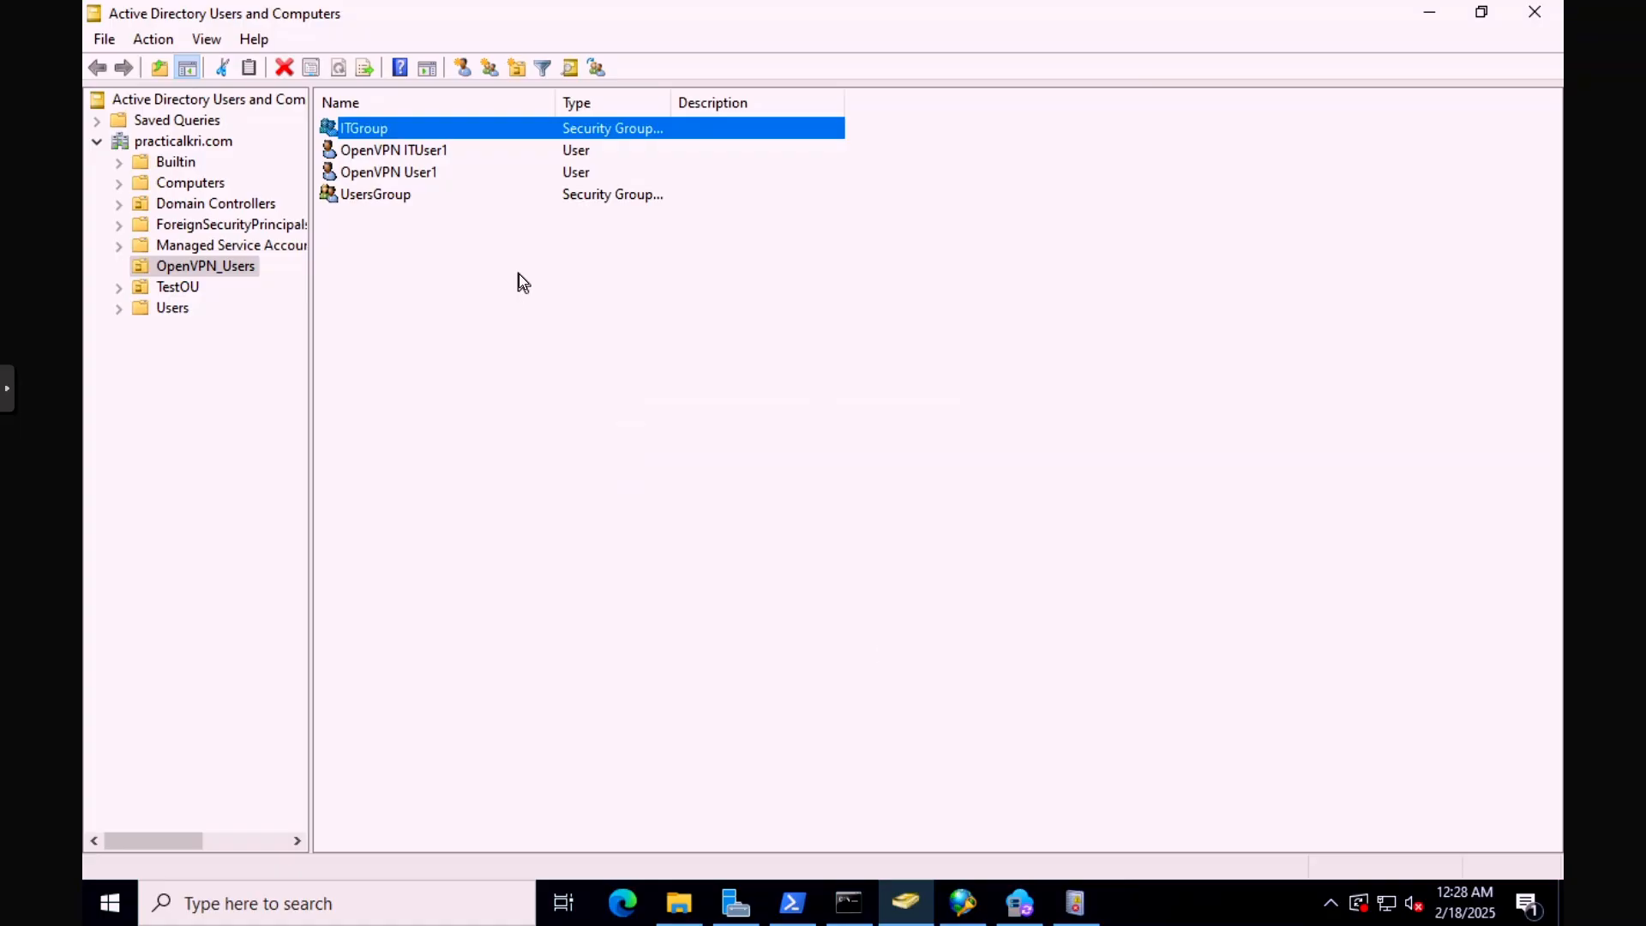
# Step: Add OpenVPN ITUser1 to ITGroup
pyautogui.click(418, 153)
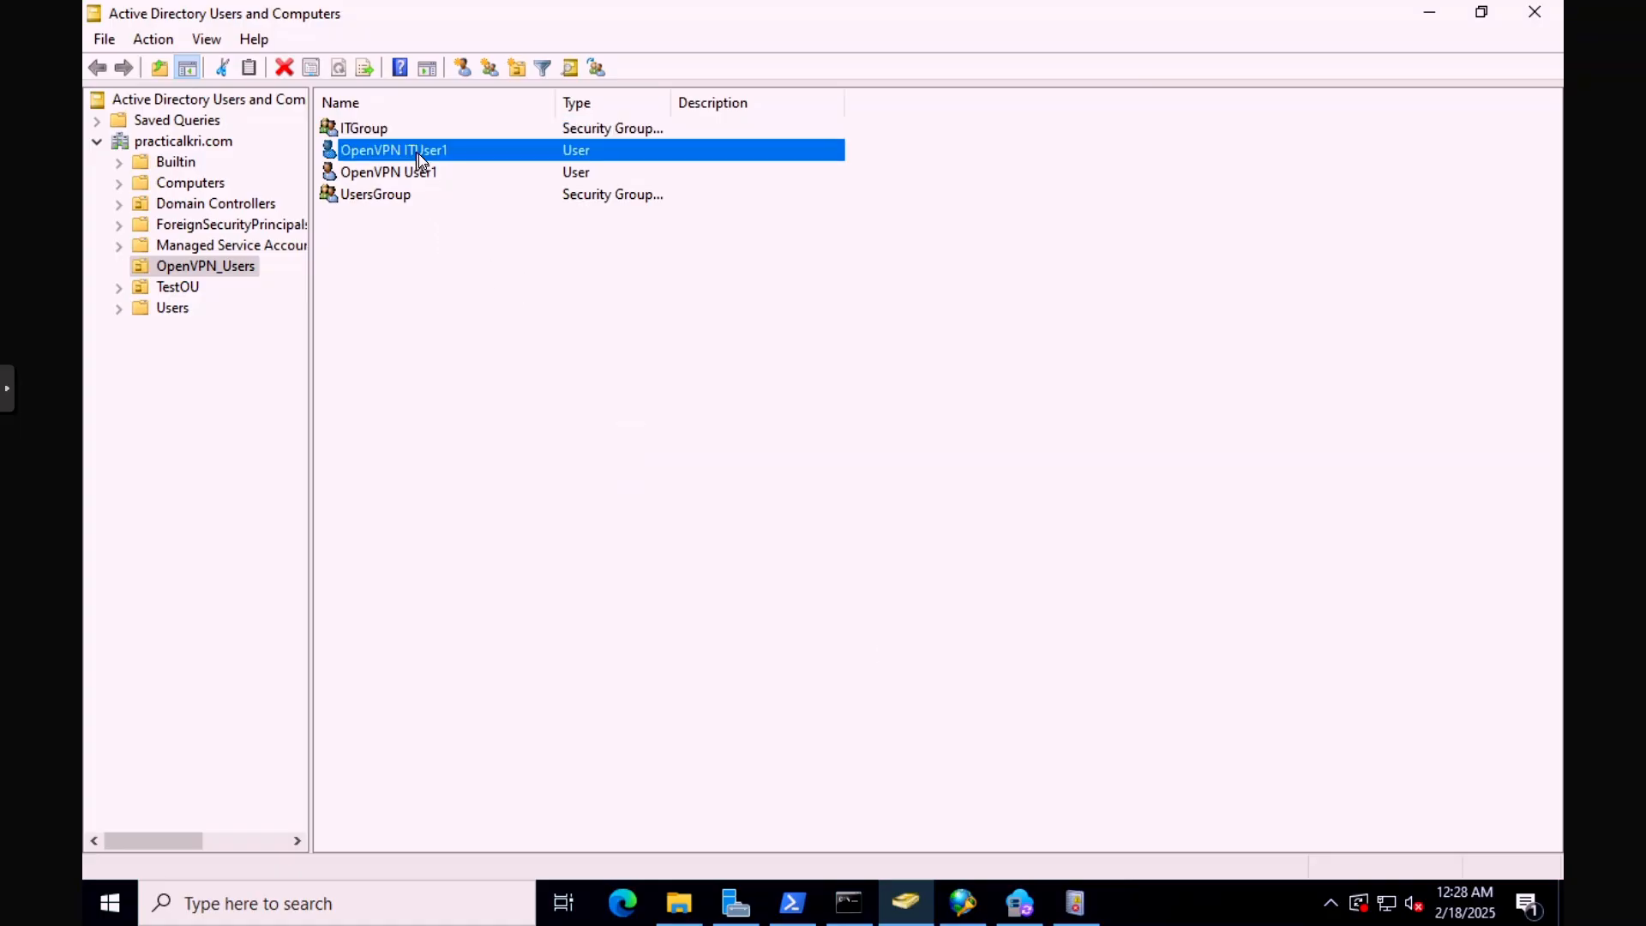
pyautogui.rightClick(419, 151)
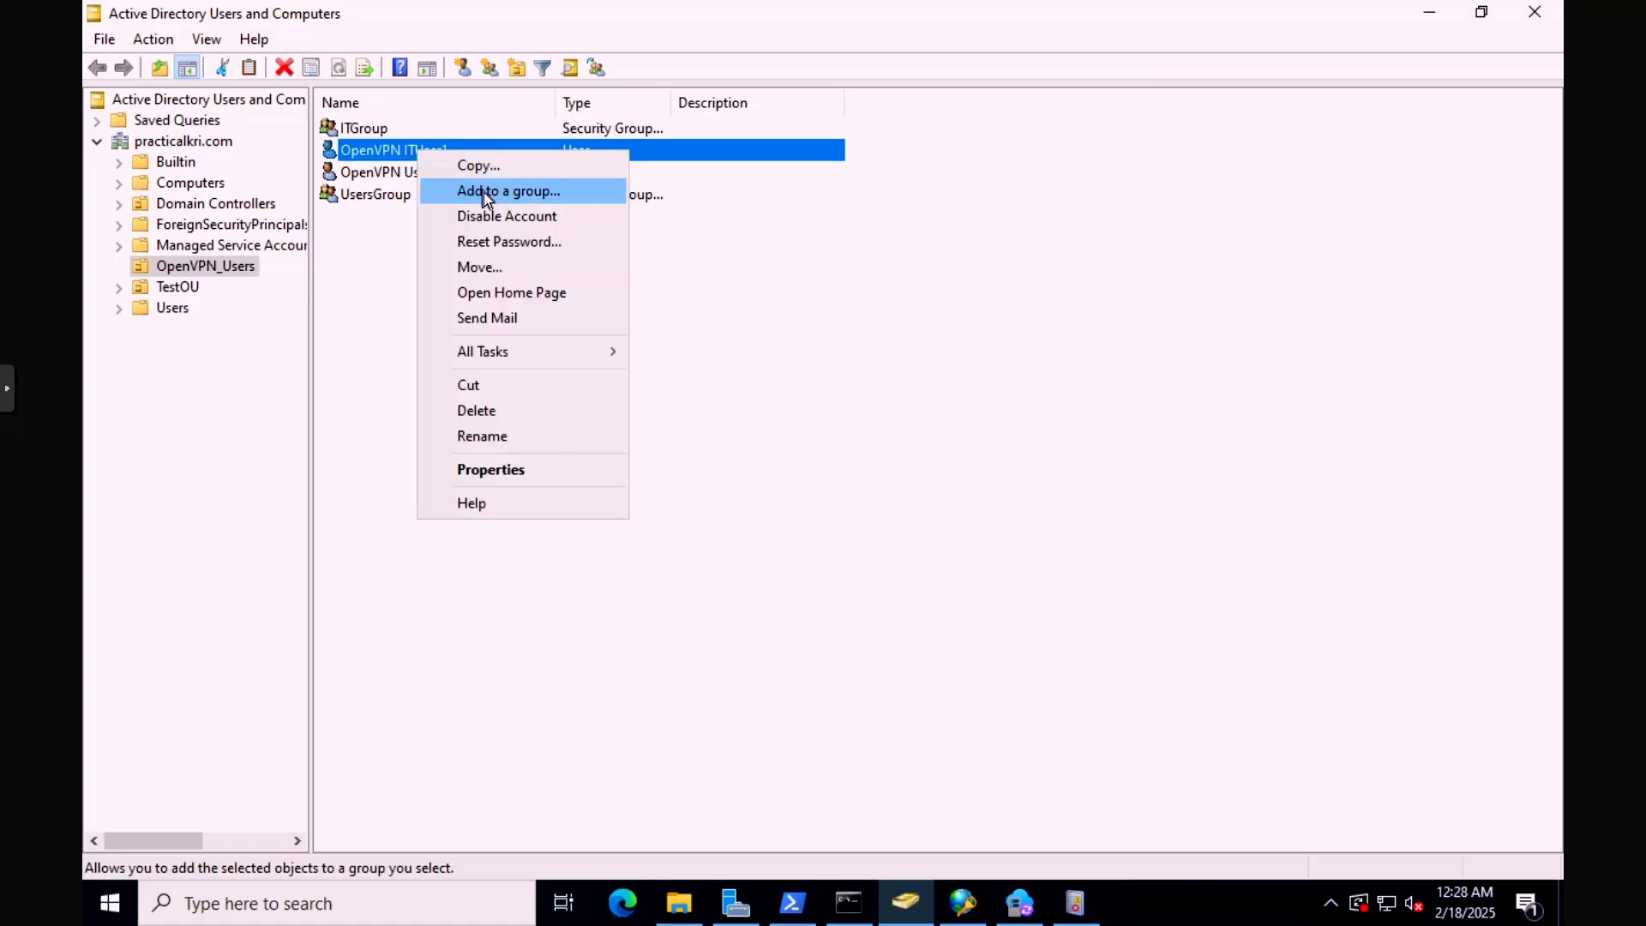
pyautogui.click(531, 193)
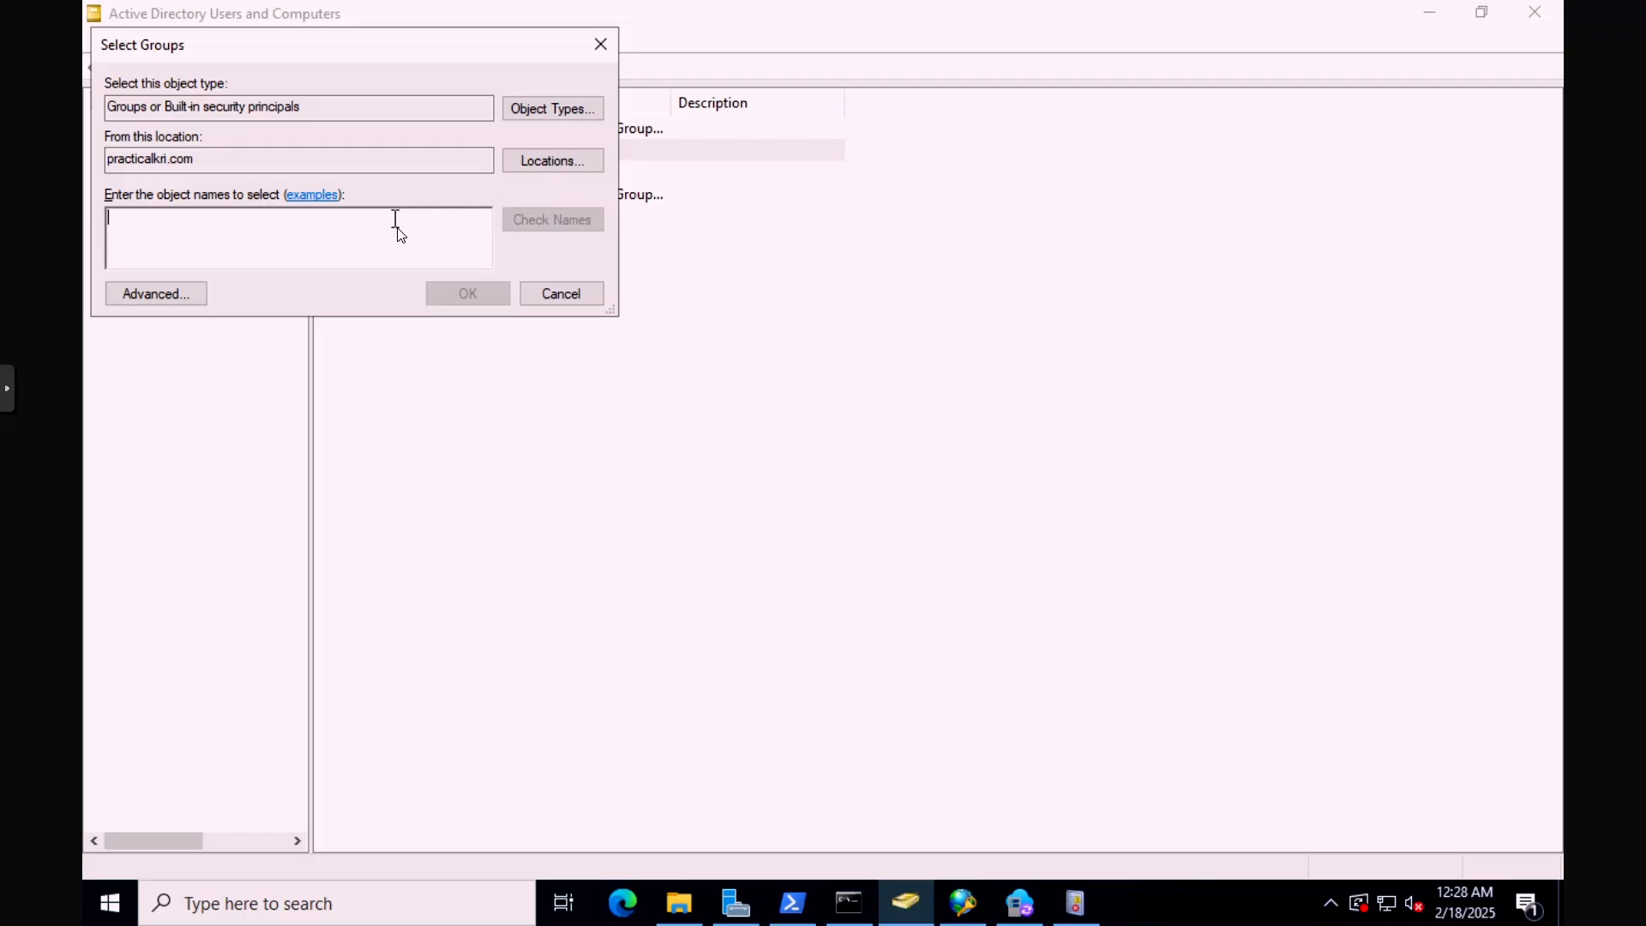
pyautogui.click(559, 220)
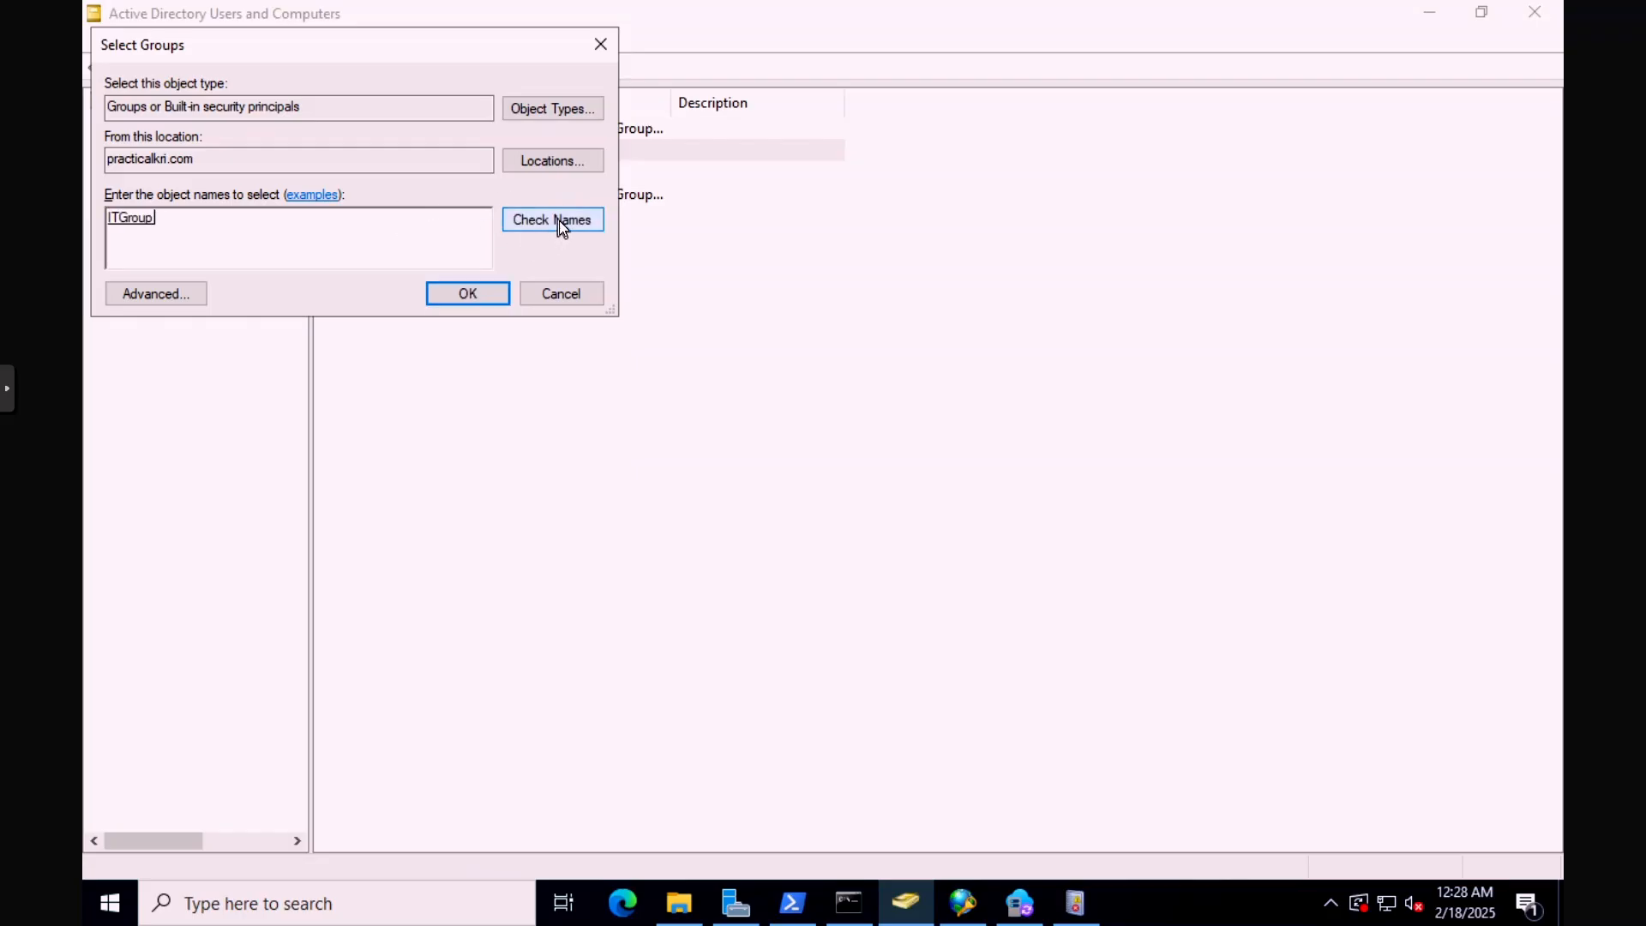
pyautogui.click(467, 294)
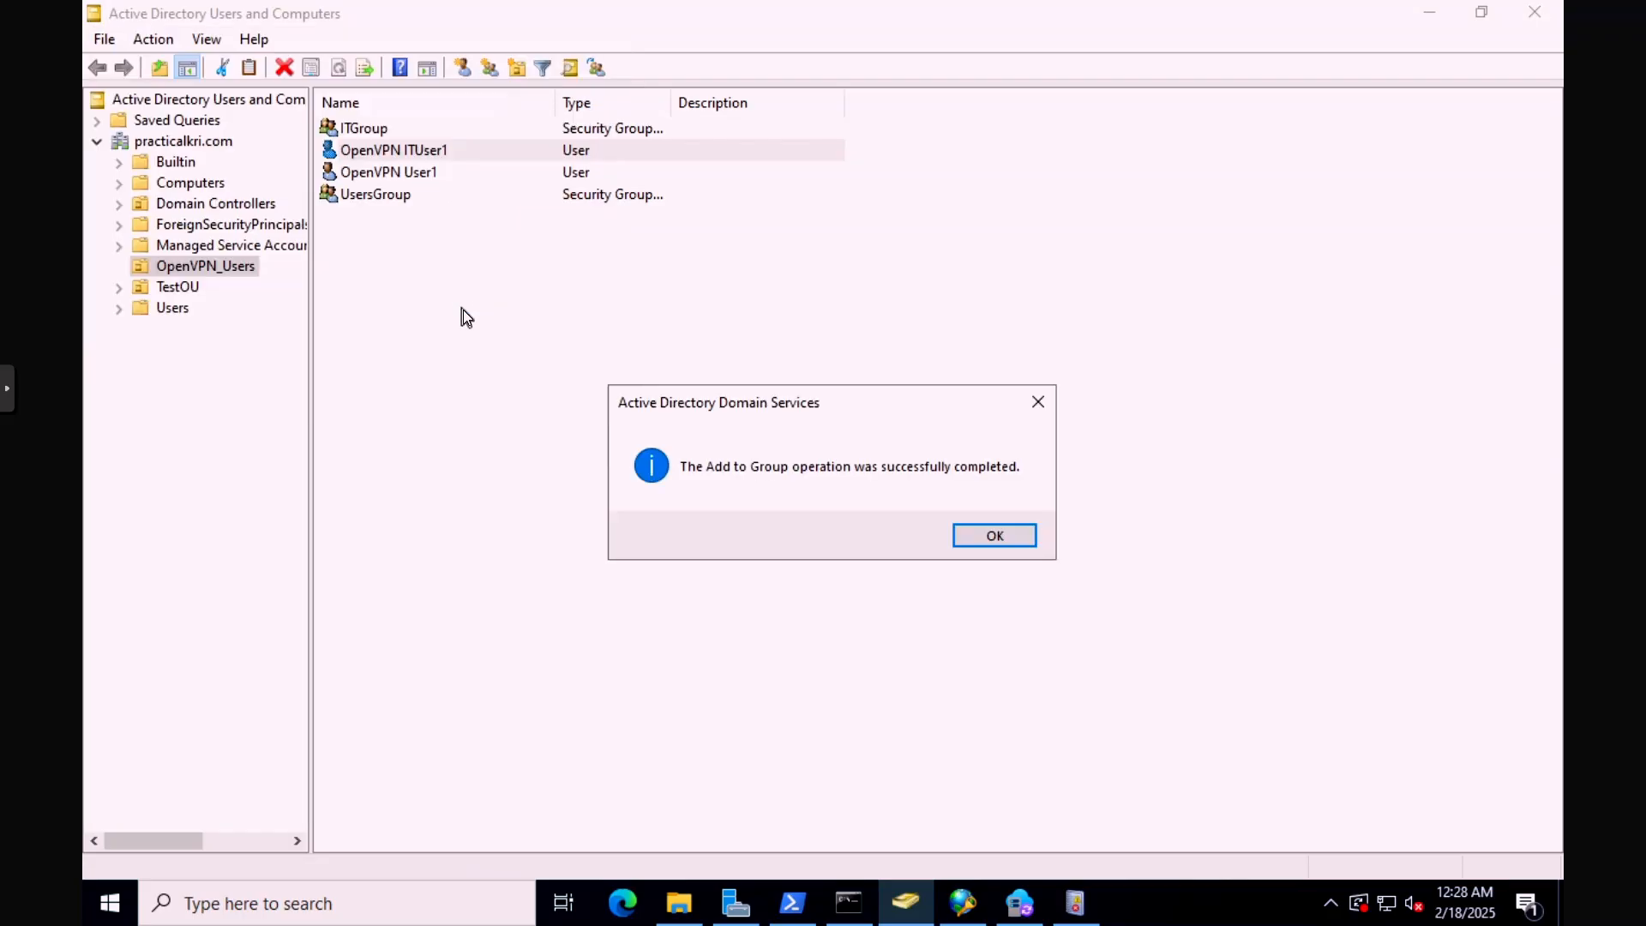
pyautogui.click(992, 538)
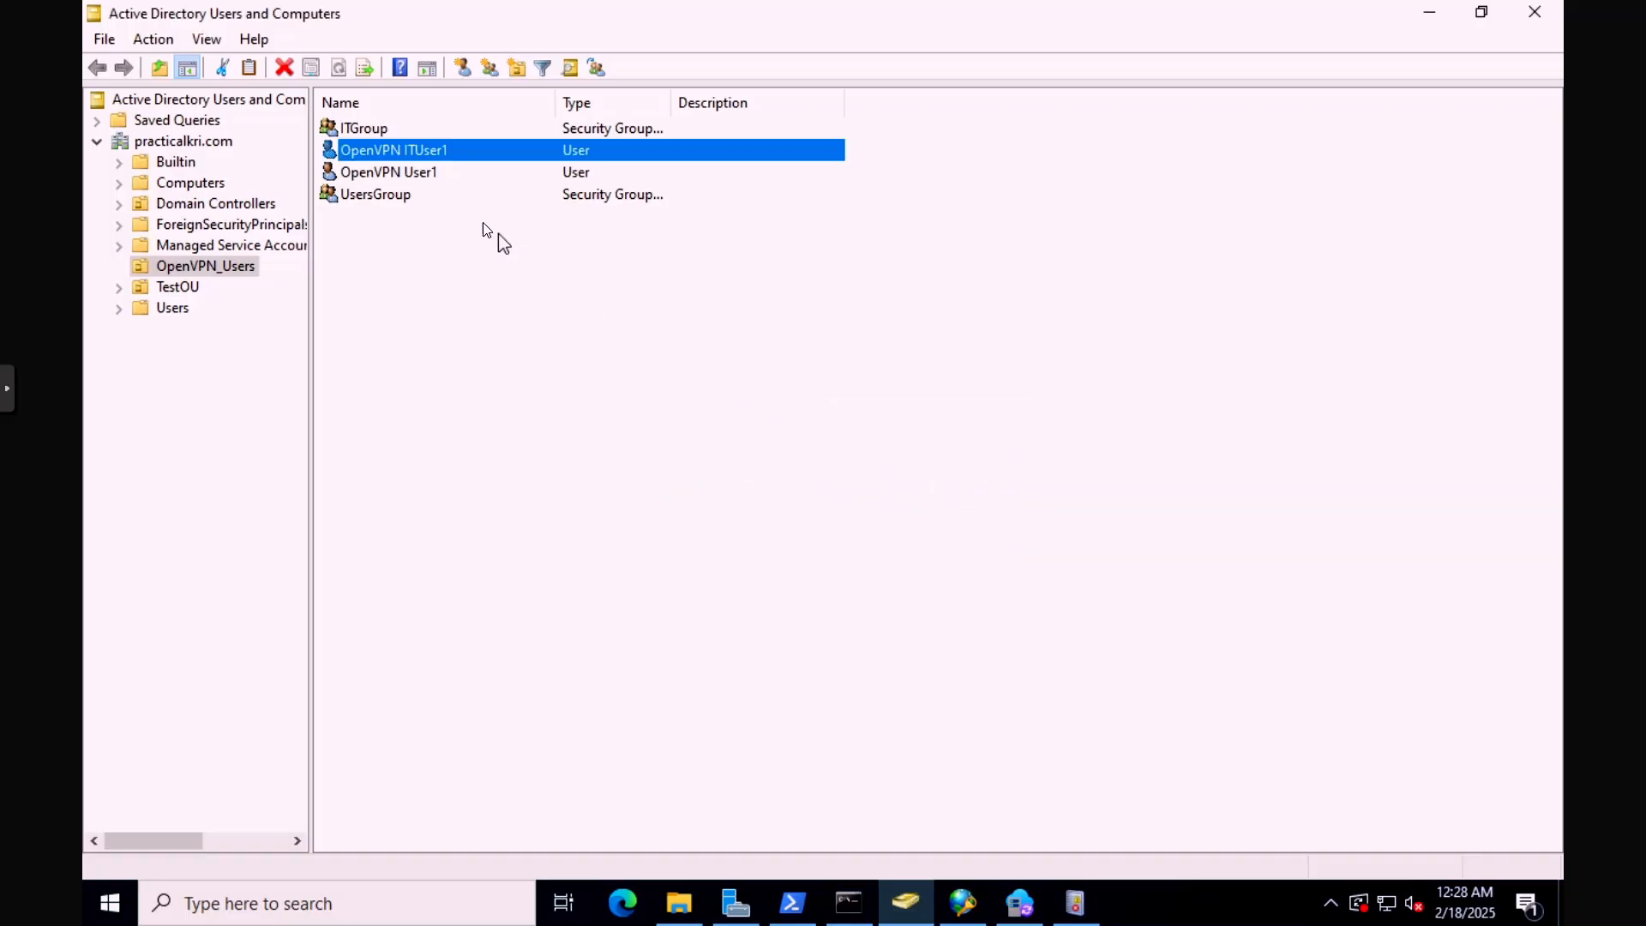
# Step: Verify in ITGroup's Members list that OpenVPN ITUser1 is included
pyautogui.doubleClick(384, 128)
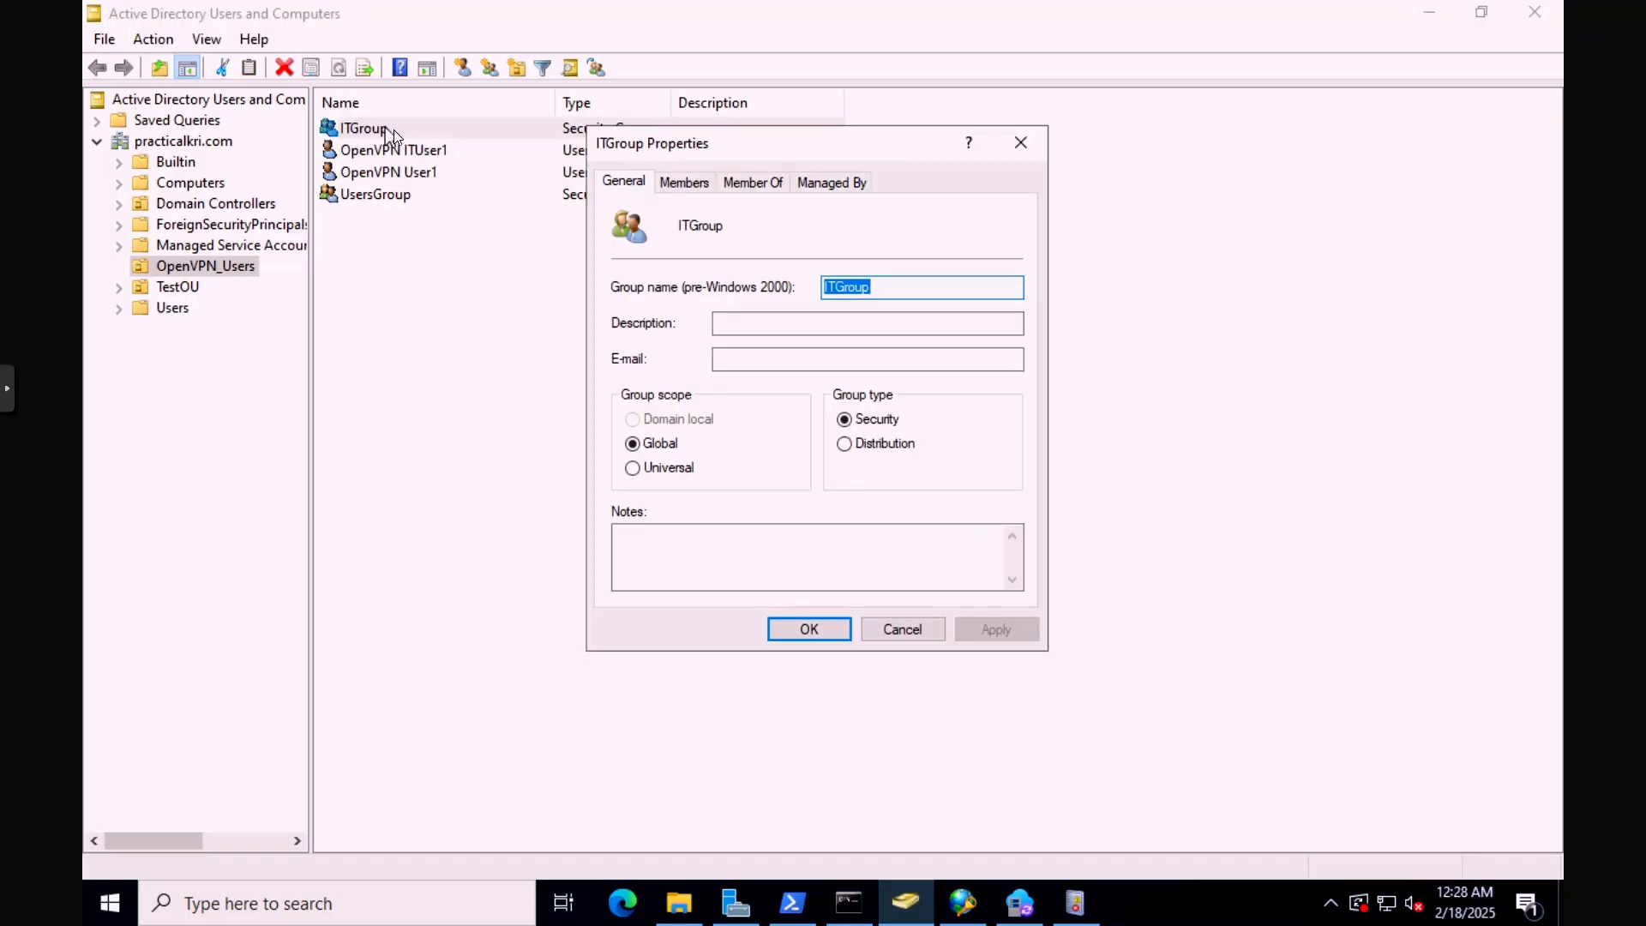
pyautogui.click(684, 182)
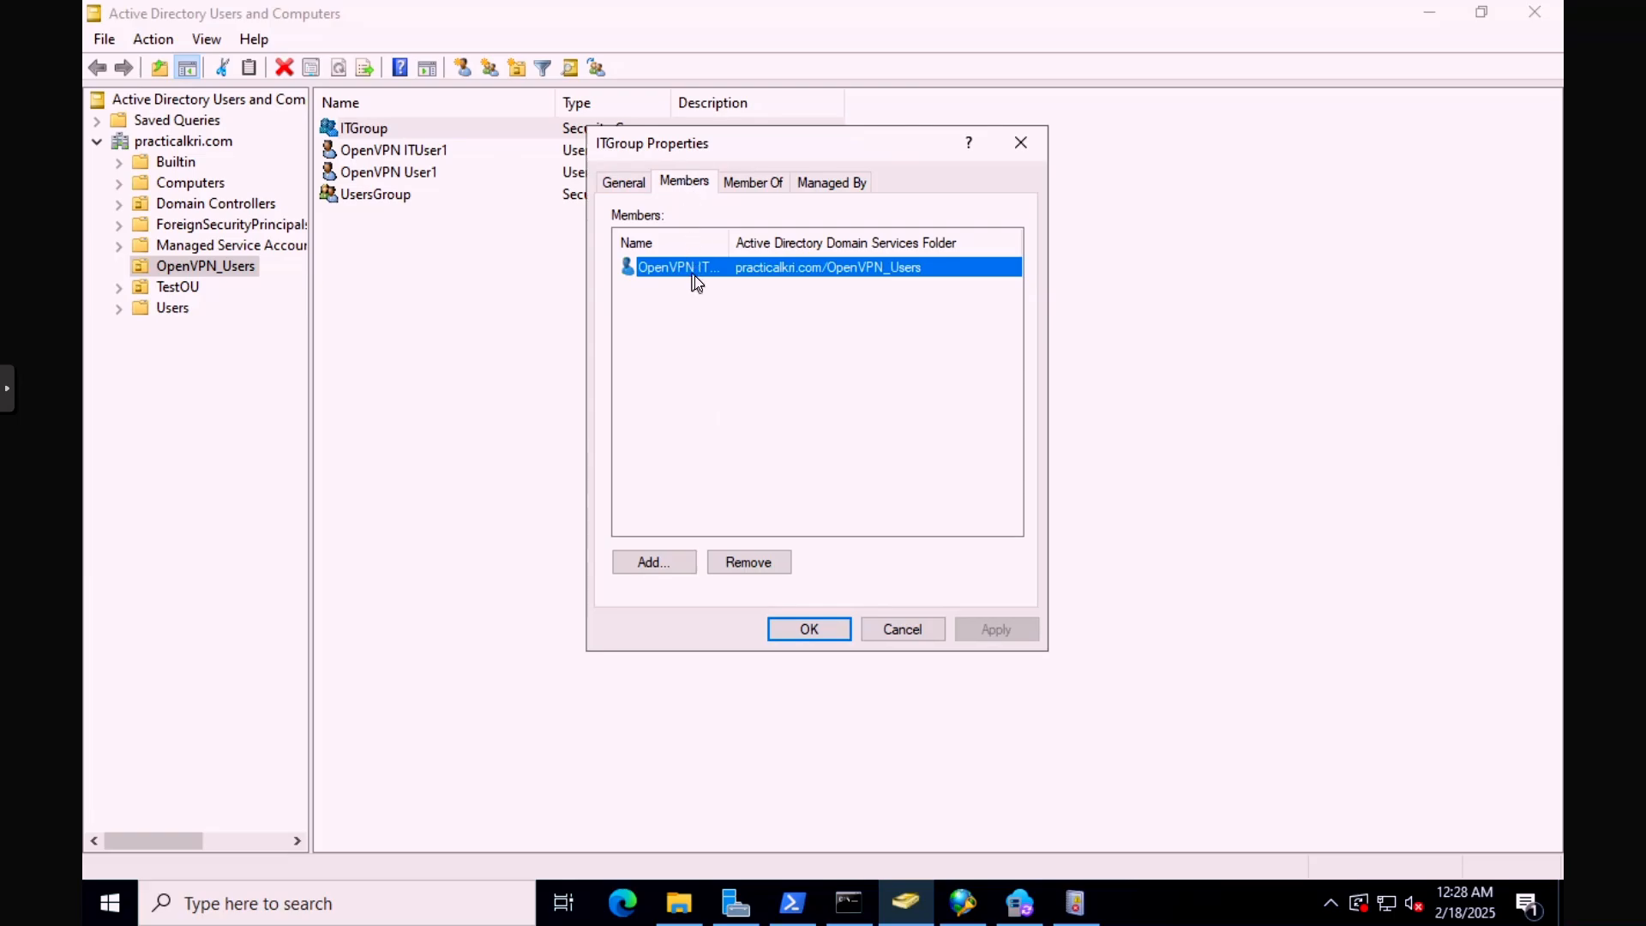
pyautogui.moveTo(733, 248); pyautogui.dragTo(787, 249)
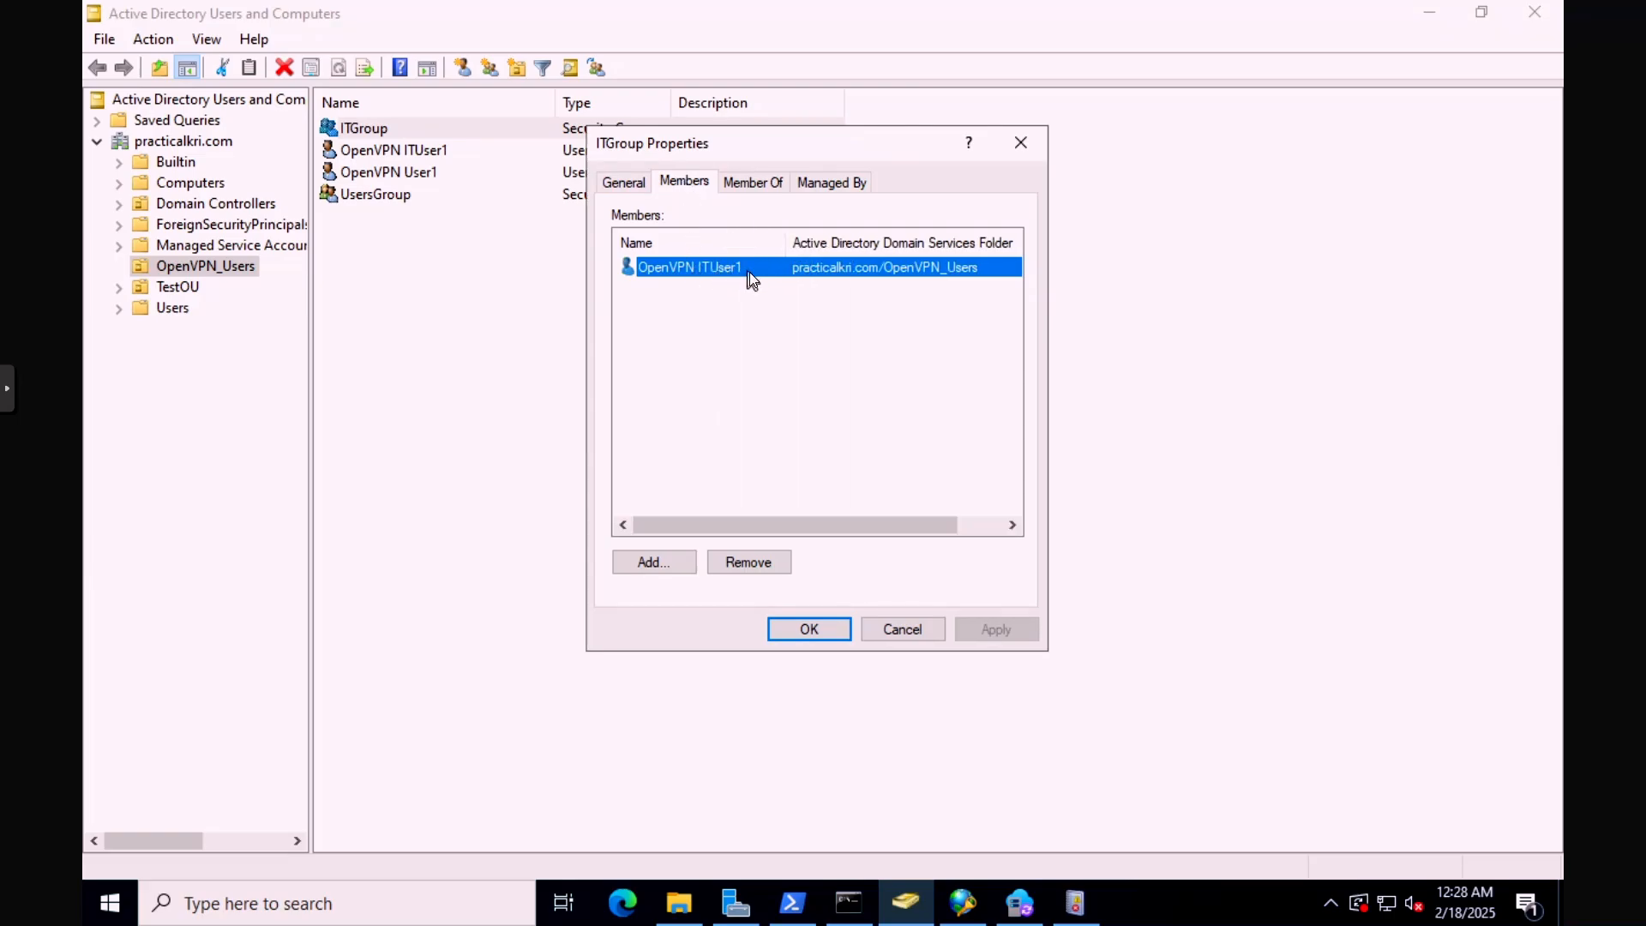
pyautogui.click(831, 631)
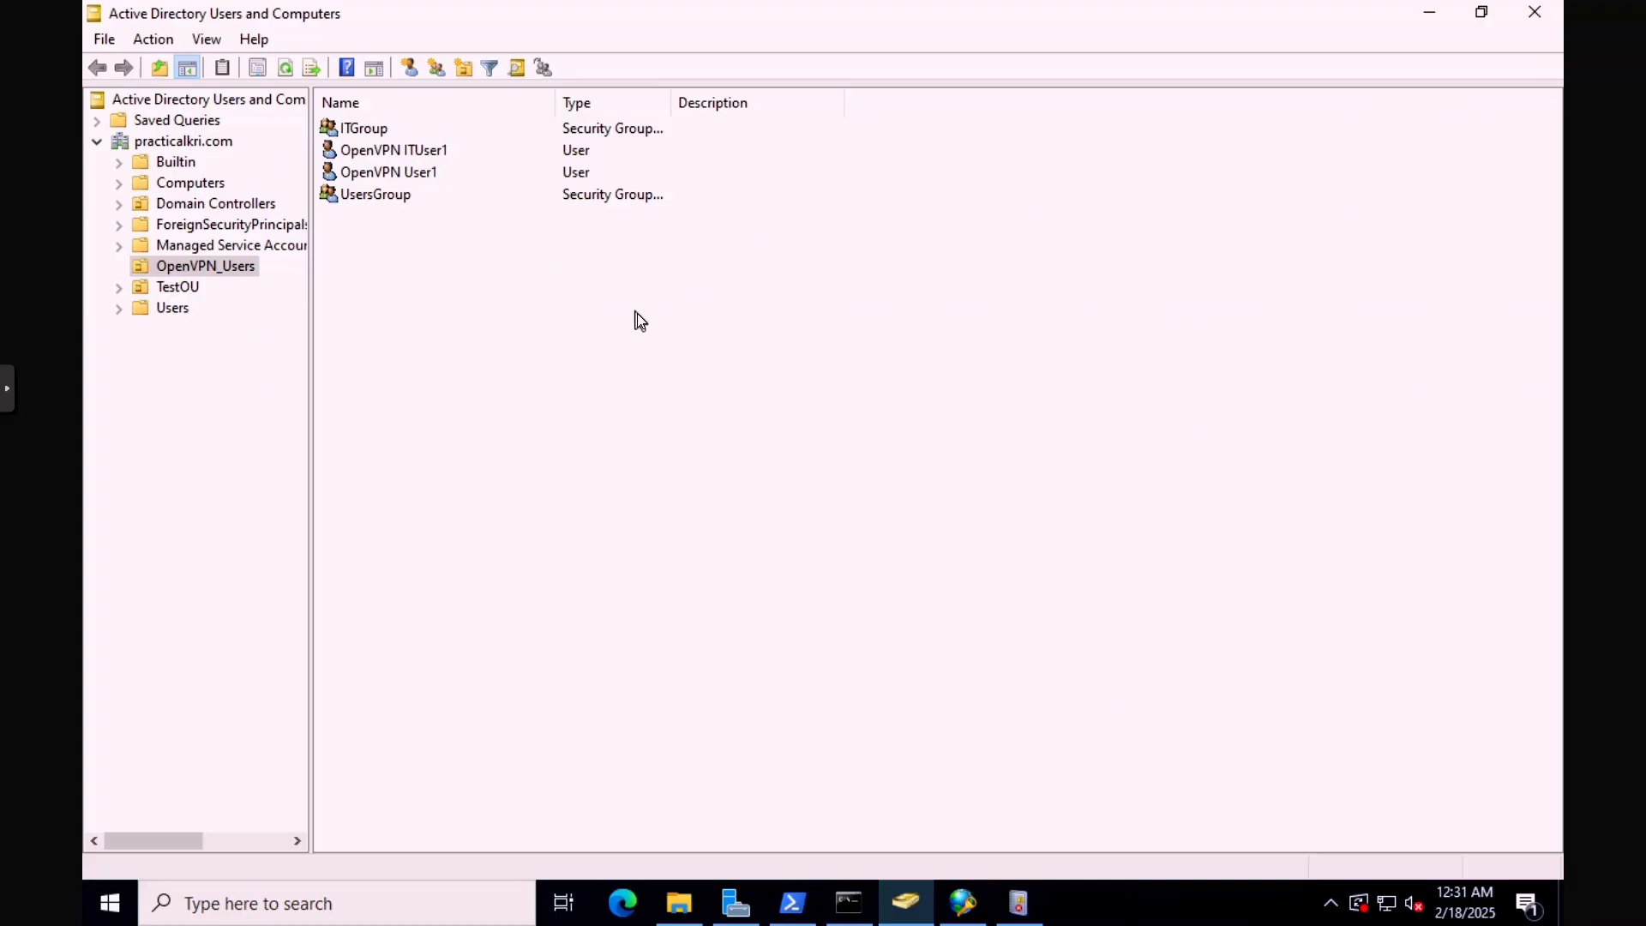
# Step: Launch Entra Connect, choose Customize synchronization options, and sign in as administrator
pyautogui.click(1430, 14)
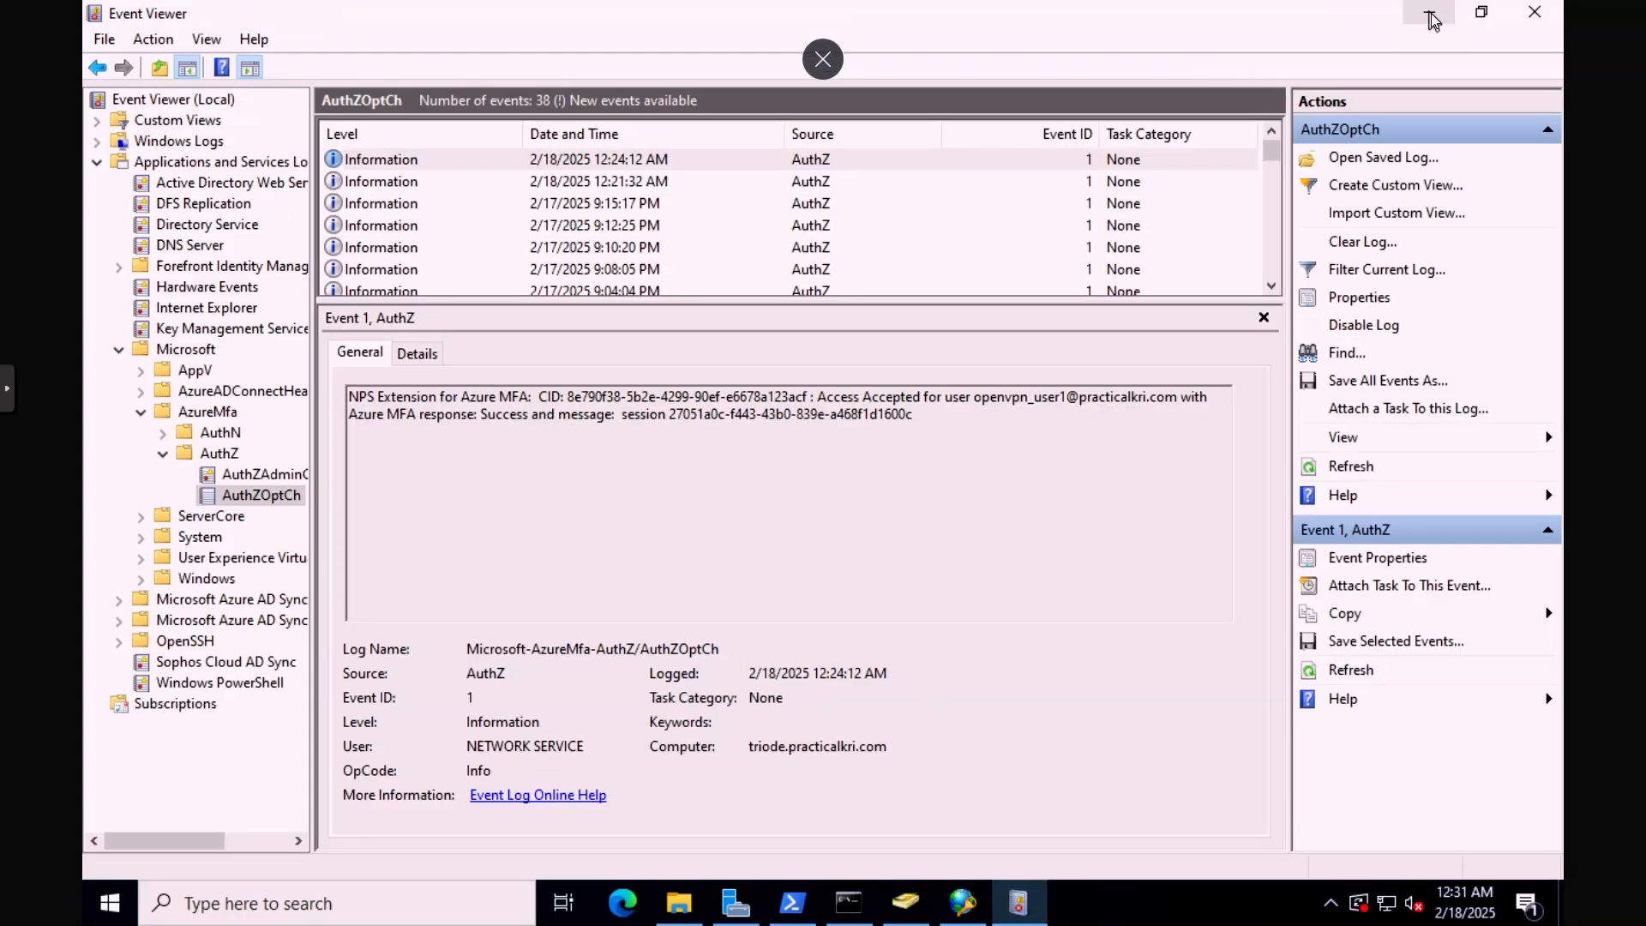
pyautogui.click(1431, 15)
pyautogui.click(1426, 15)
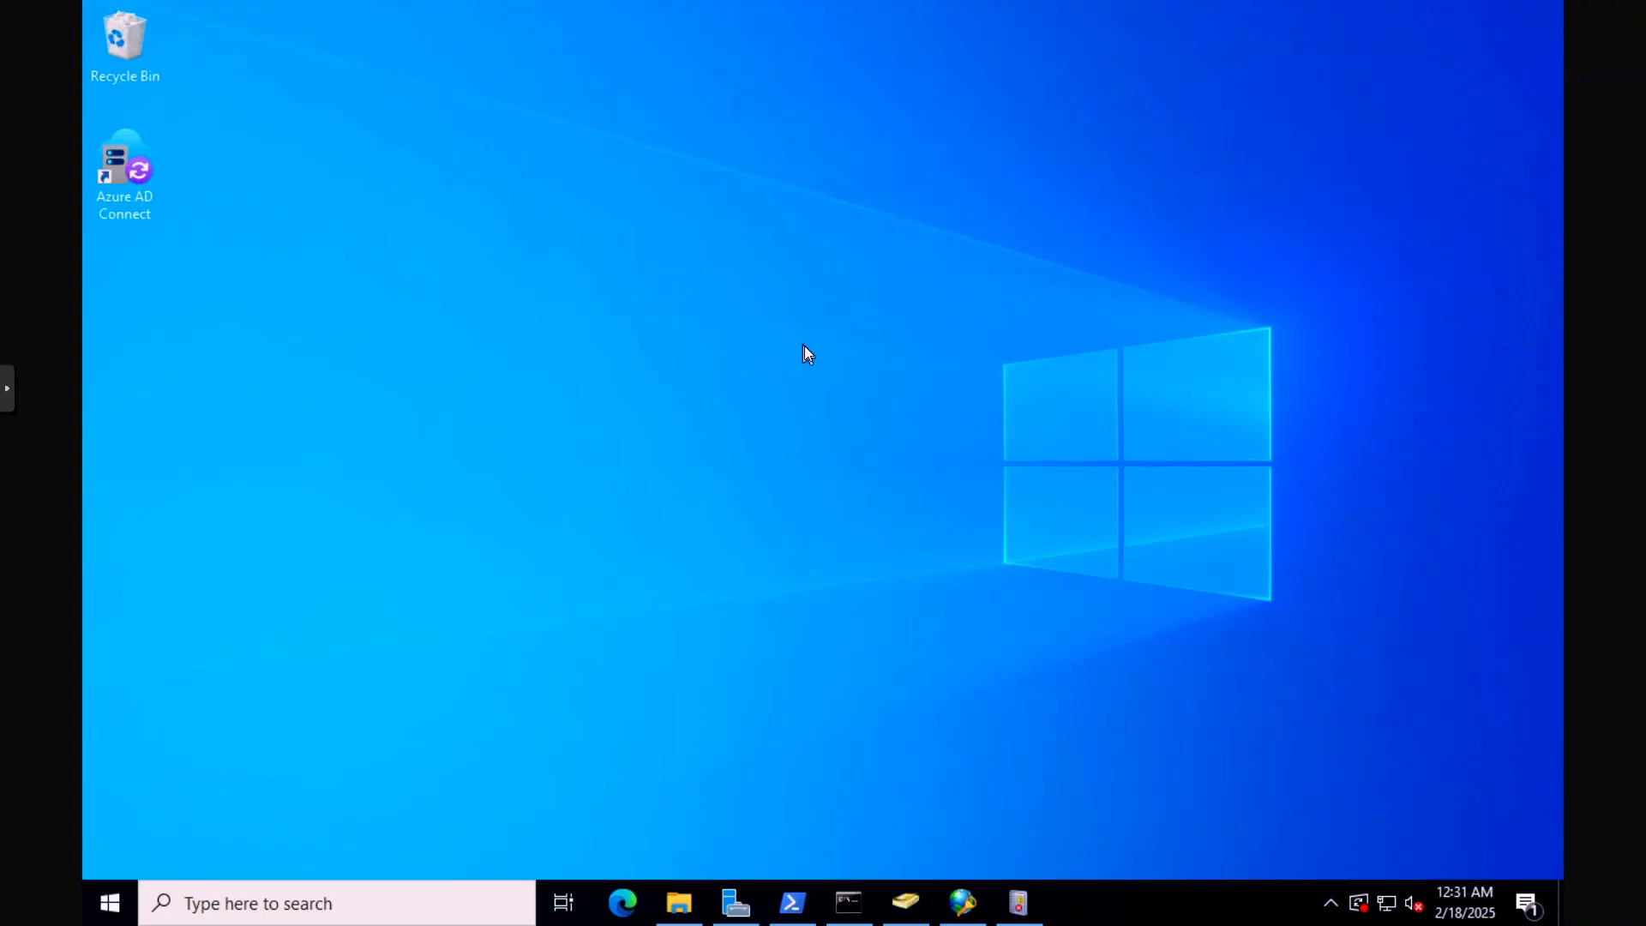
pyautogui.doubleClick(127, 176)
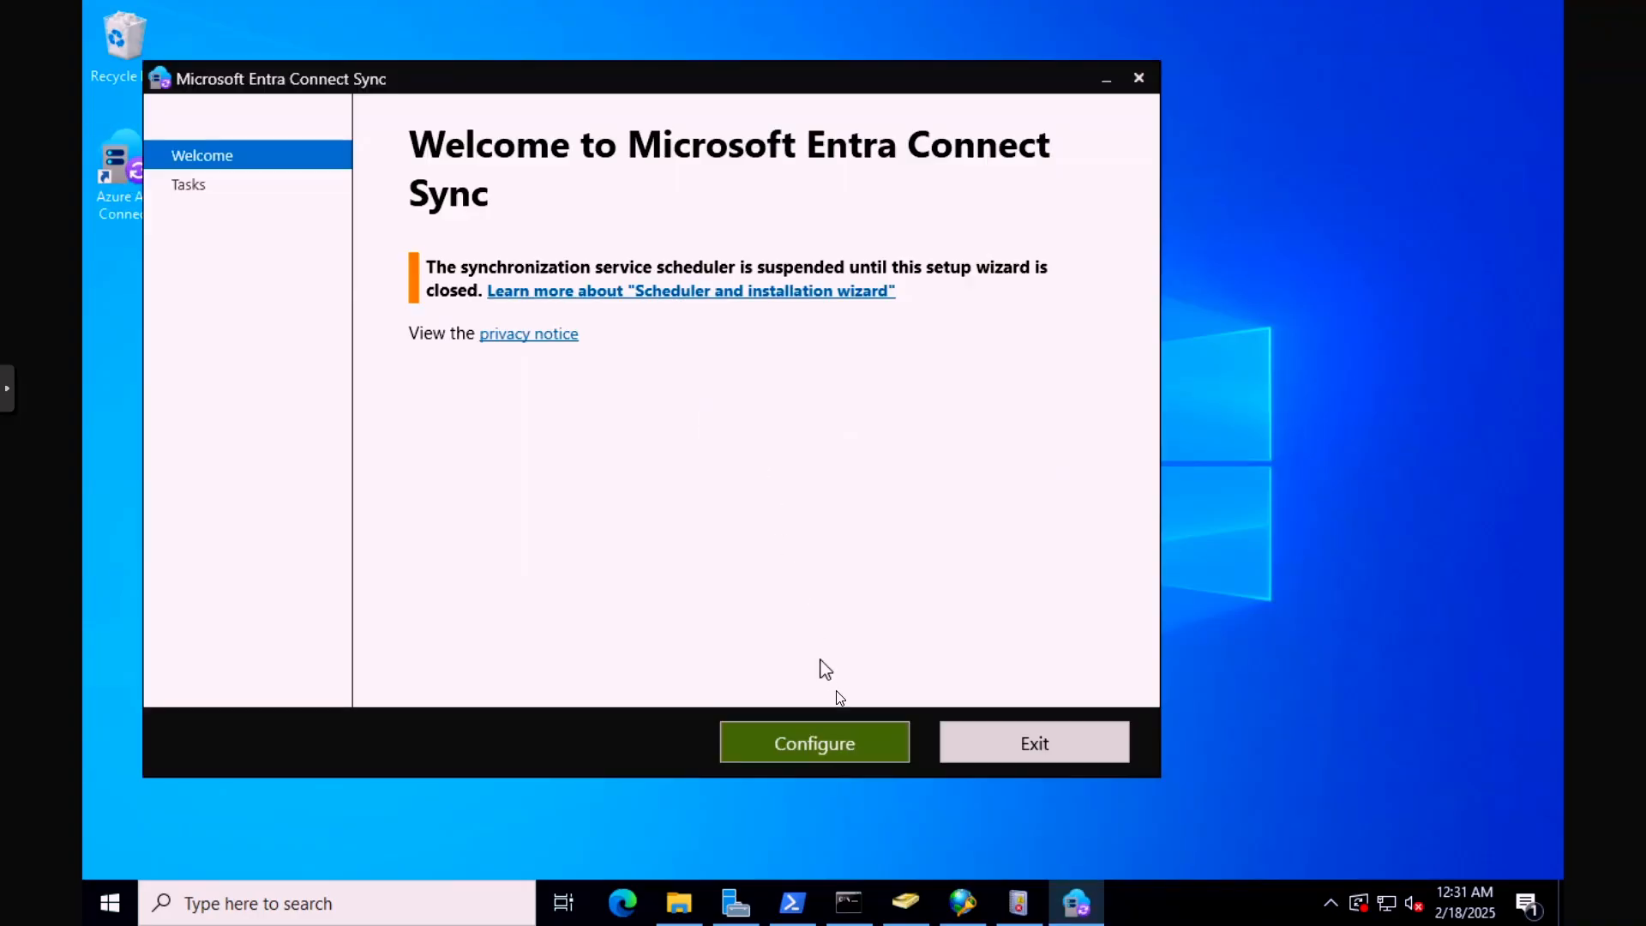
pyautogui.click(858, 744)
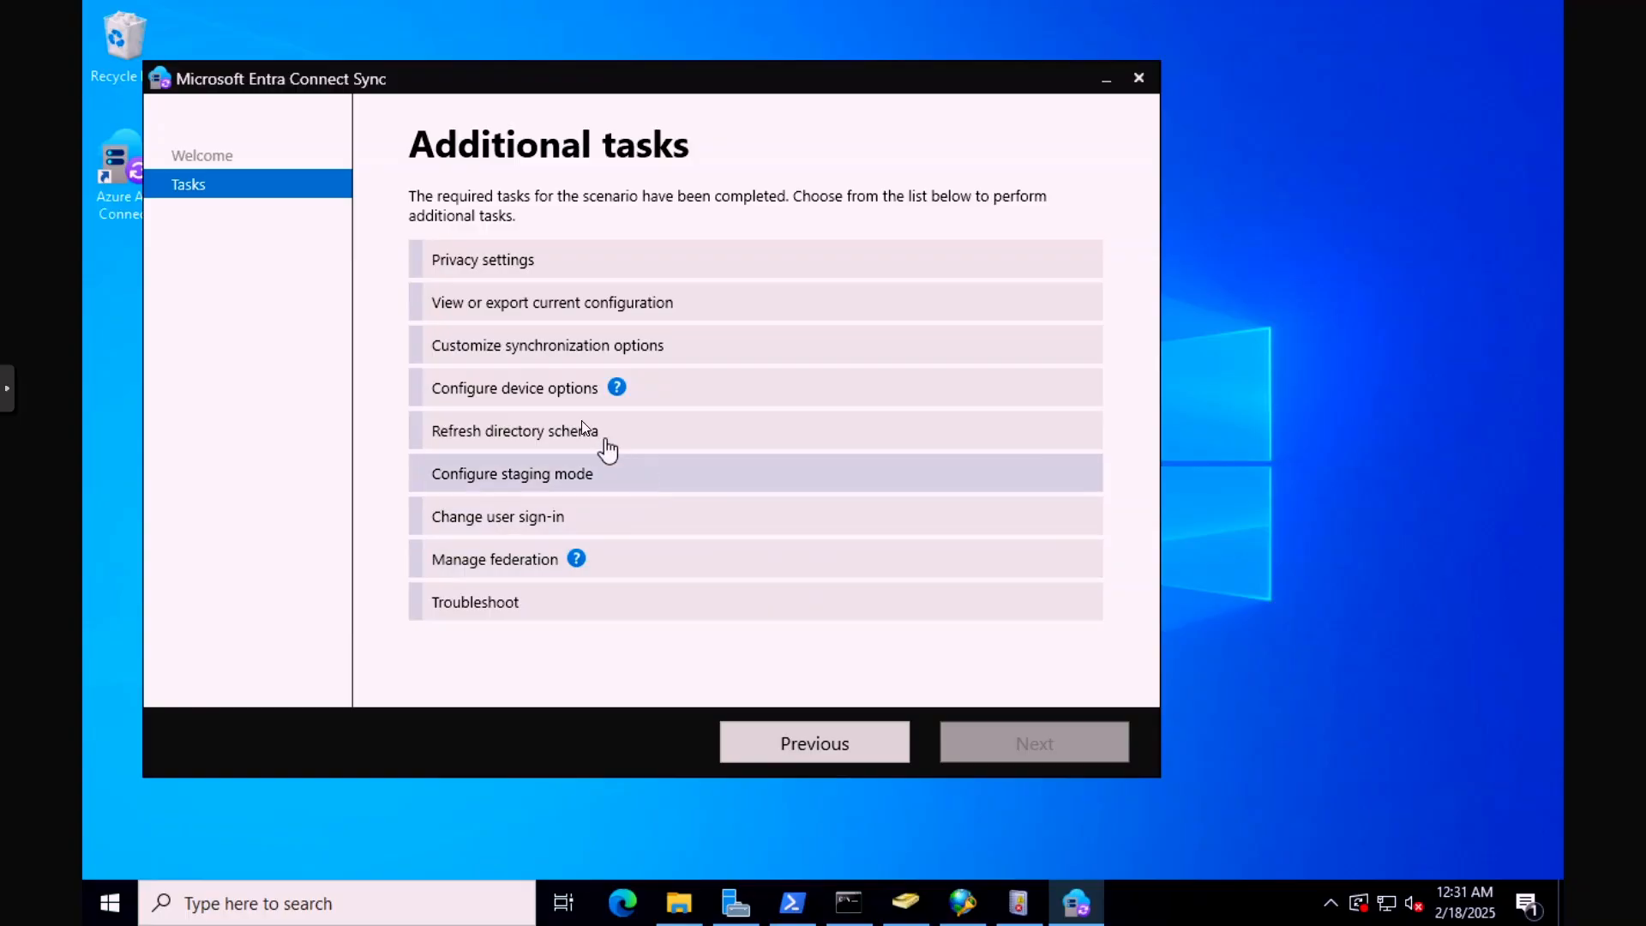
pyautogui.click(556, 353)
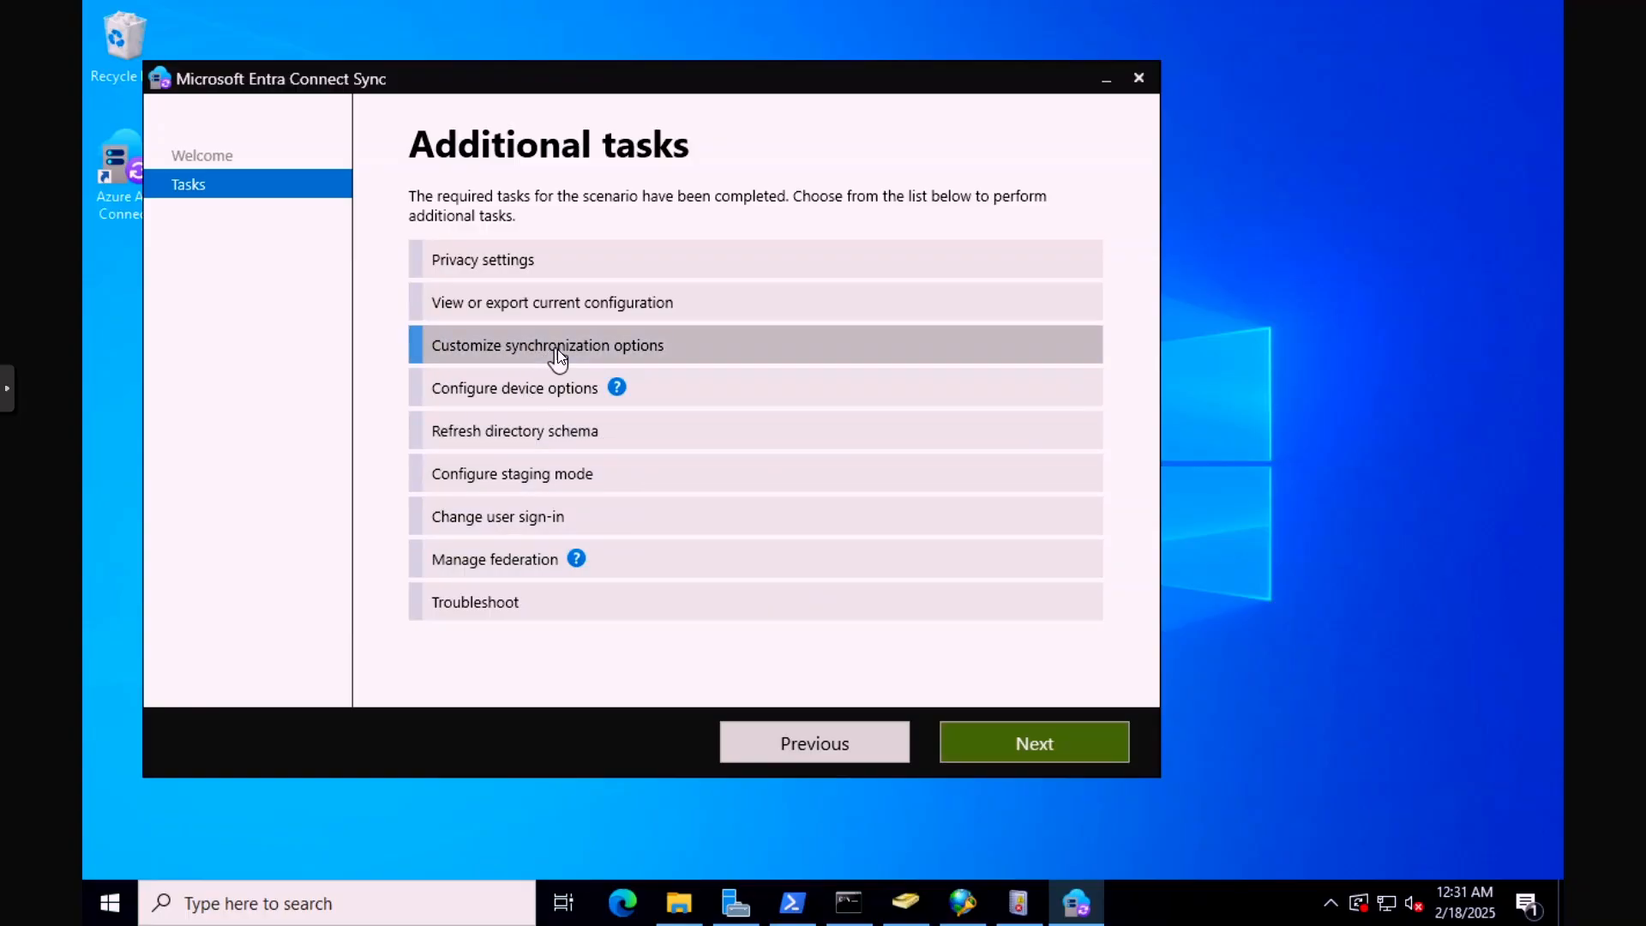
pyautogui.click(1030, 746)
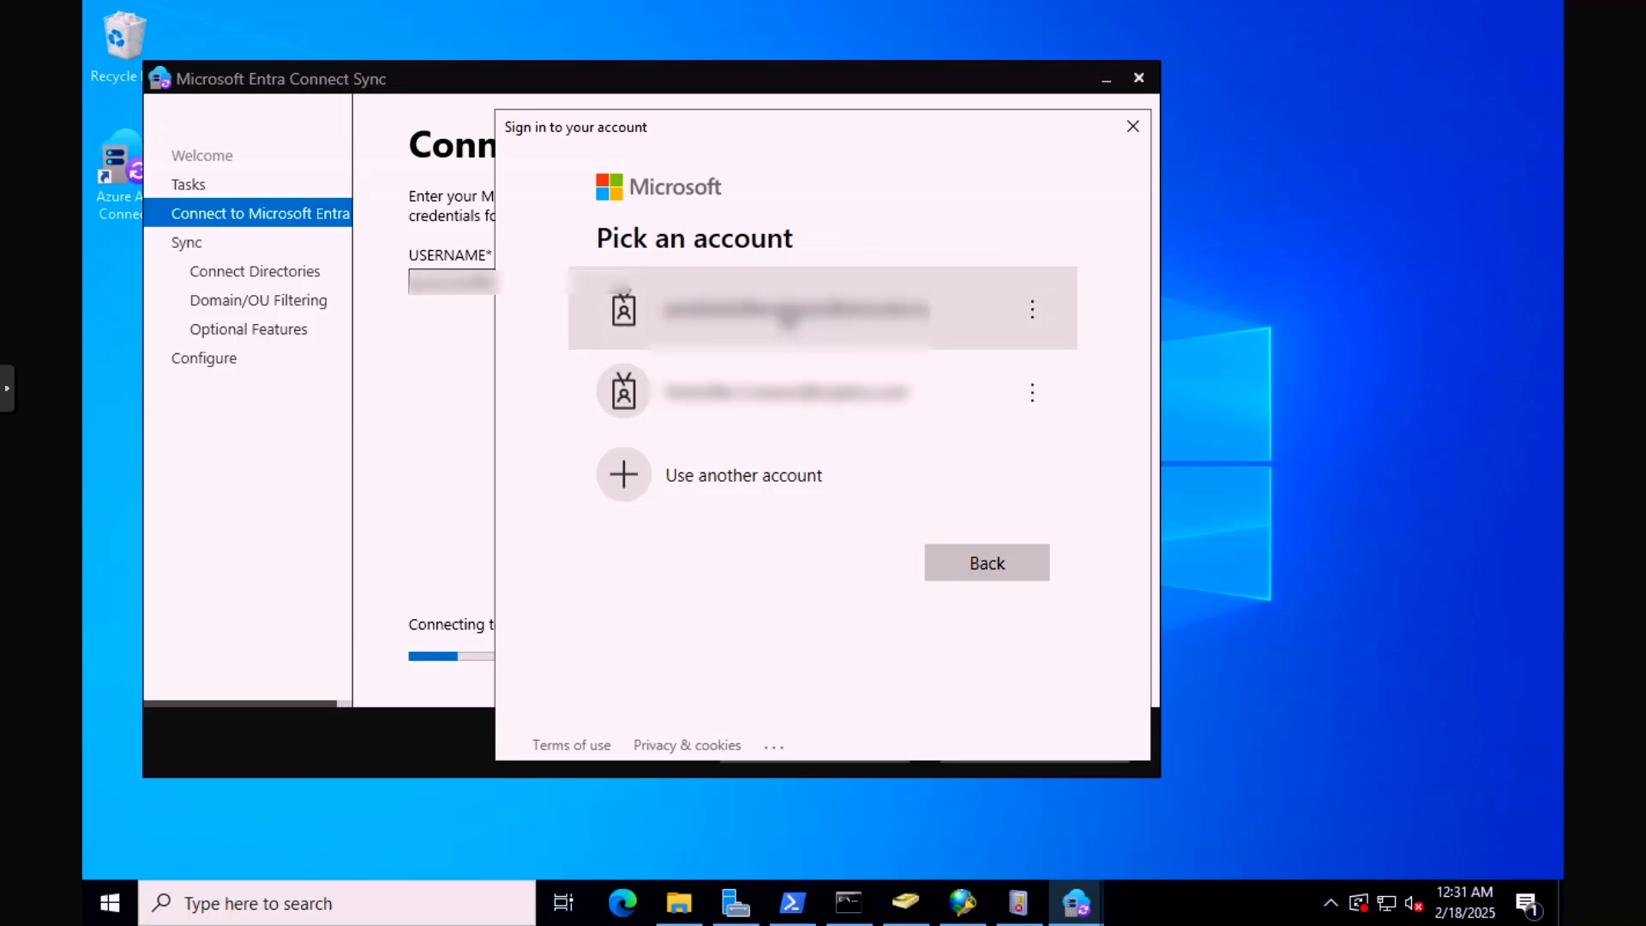
pyautogui.click(789, 318)
pyautogui.write('•')
pyautogui.write('••••••••••')
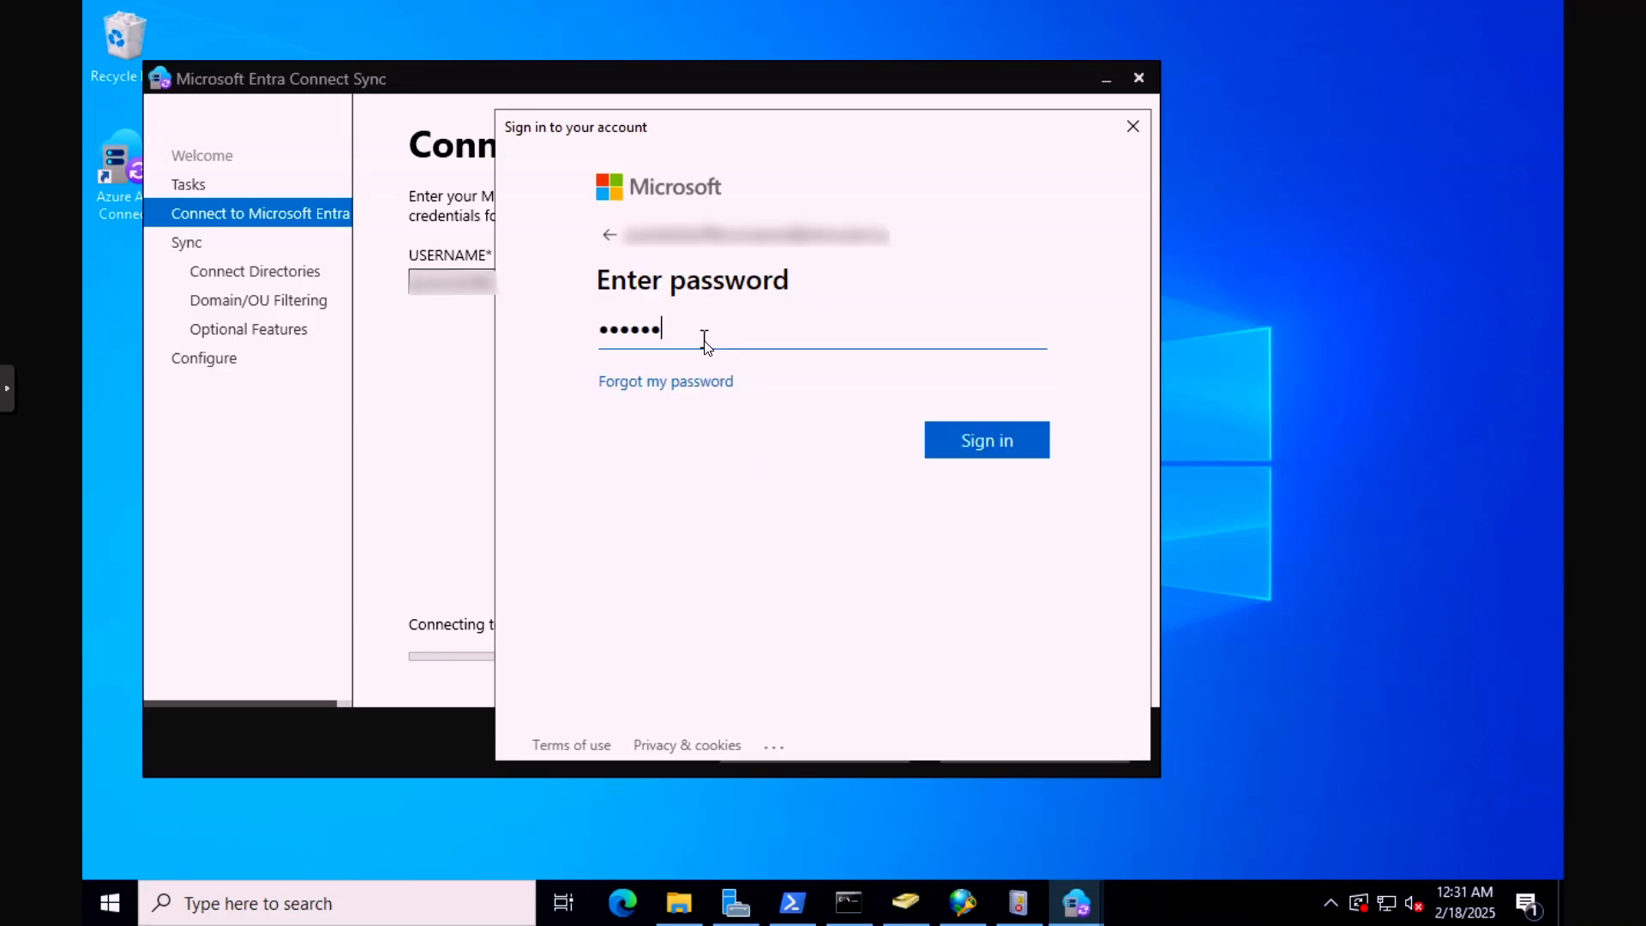
pyautogui.press('Return')
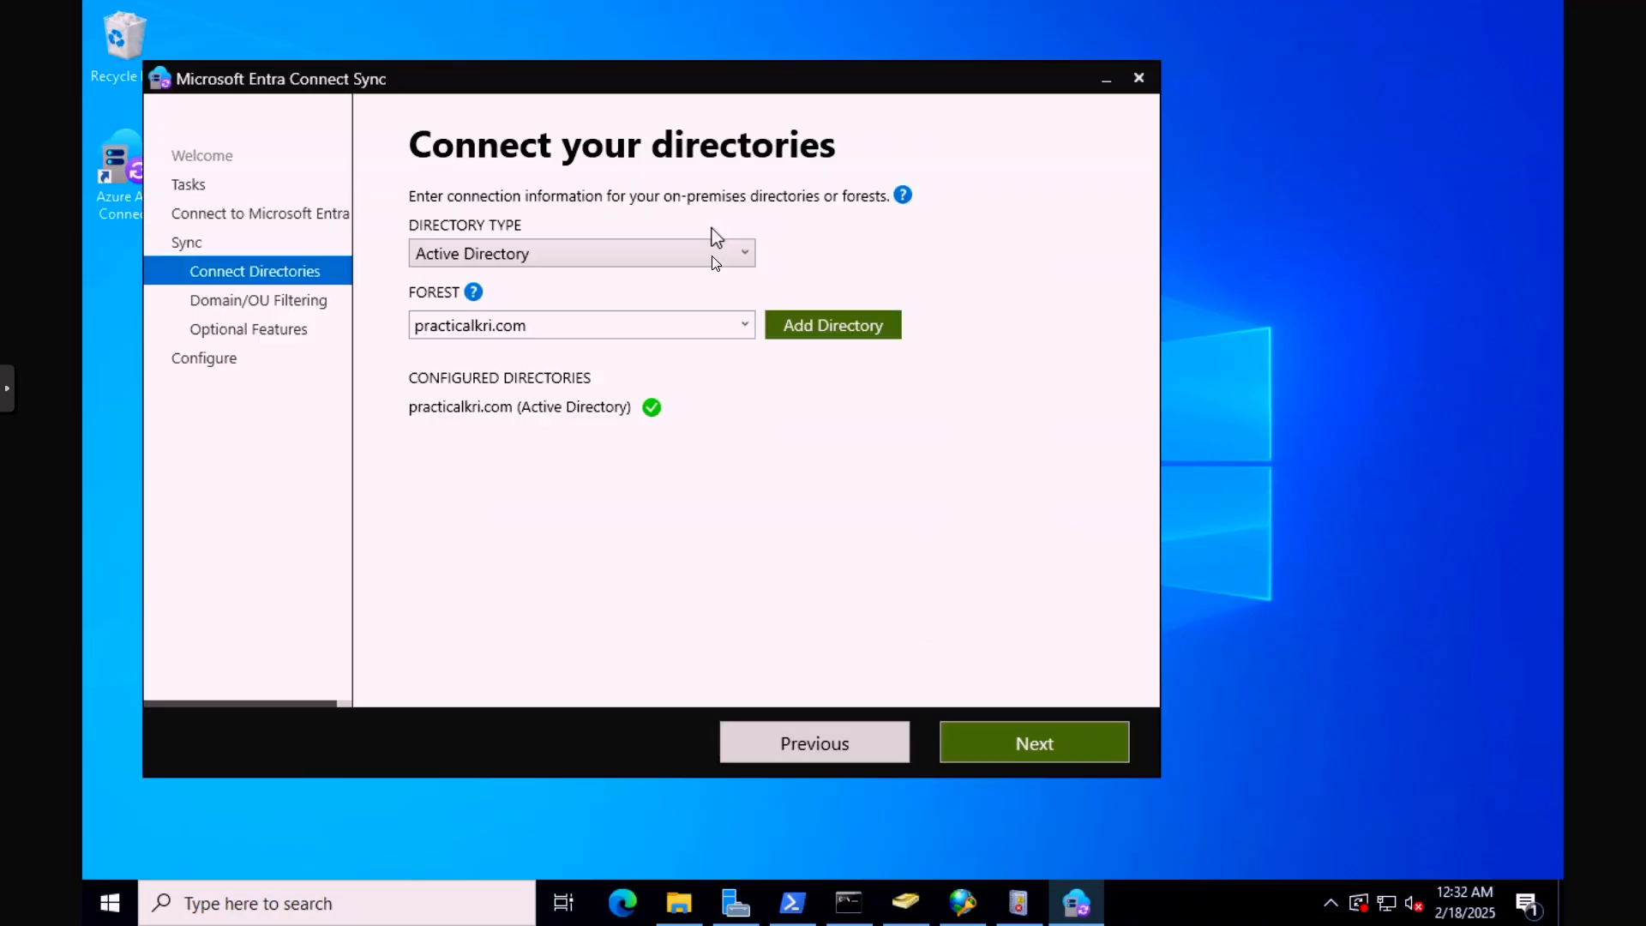
# Step: Keep OpenVPN_Users checked in OU filtering and apply the configuration to start syncing
pyautogui.click(1039, 737)
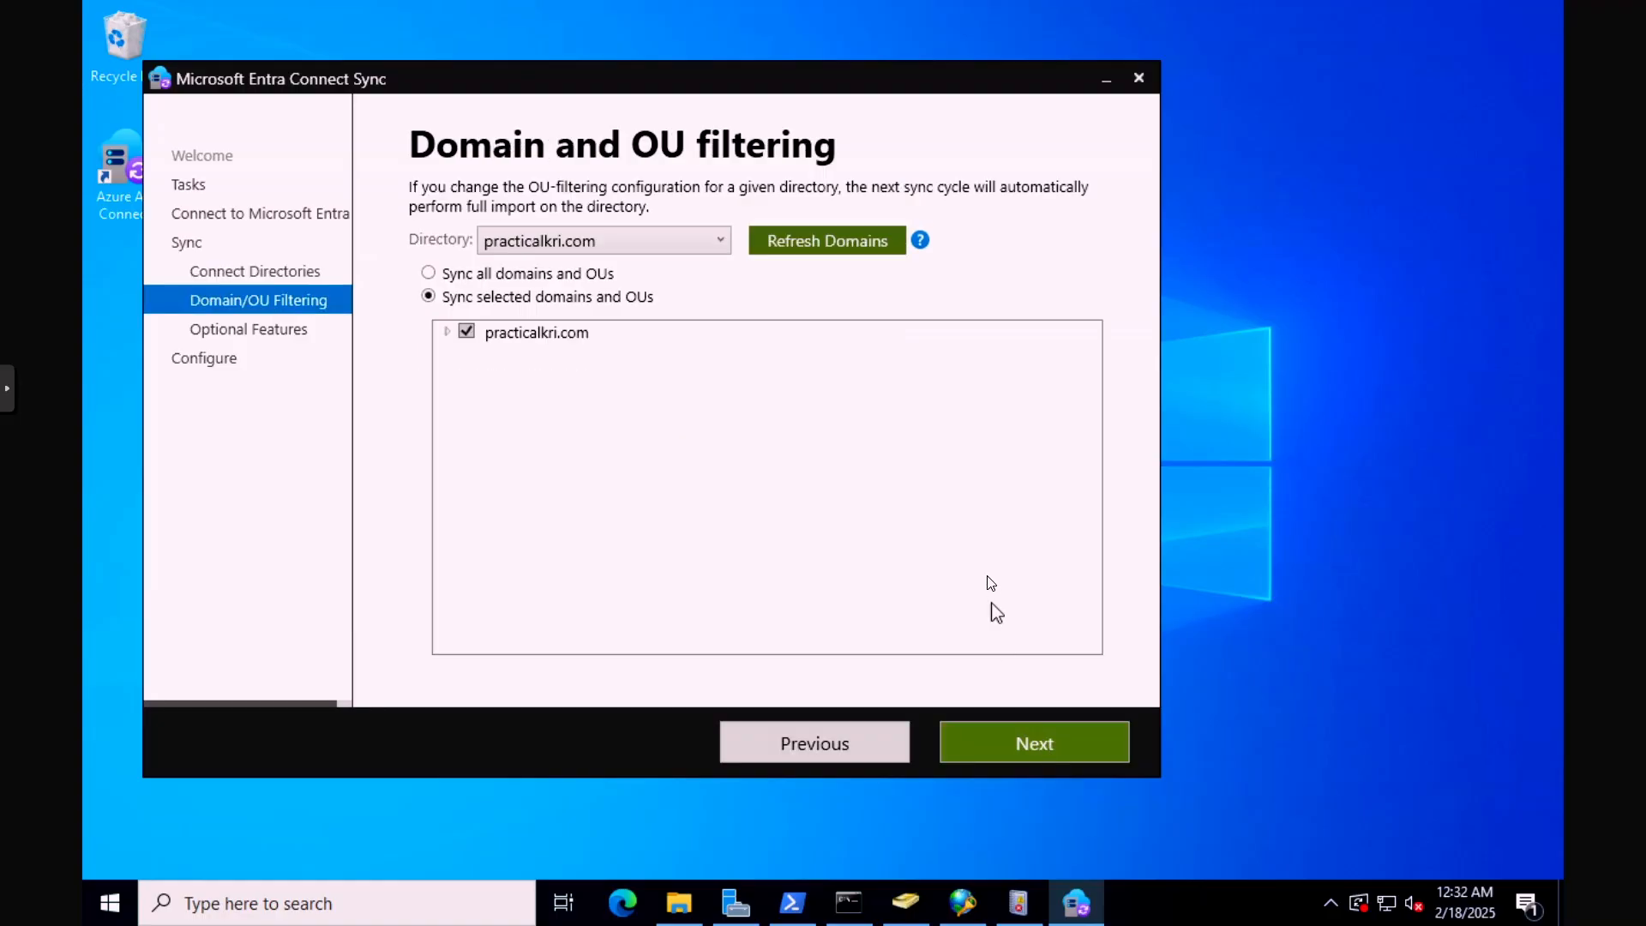
pyautogui.click(447, 332)
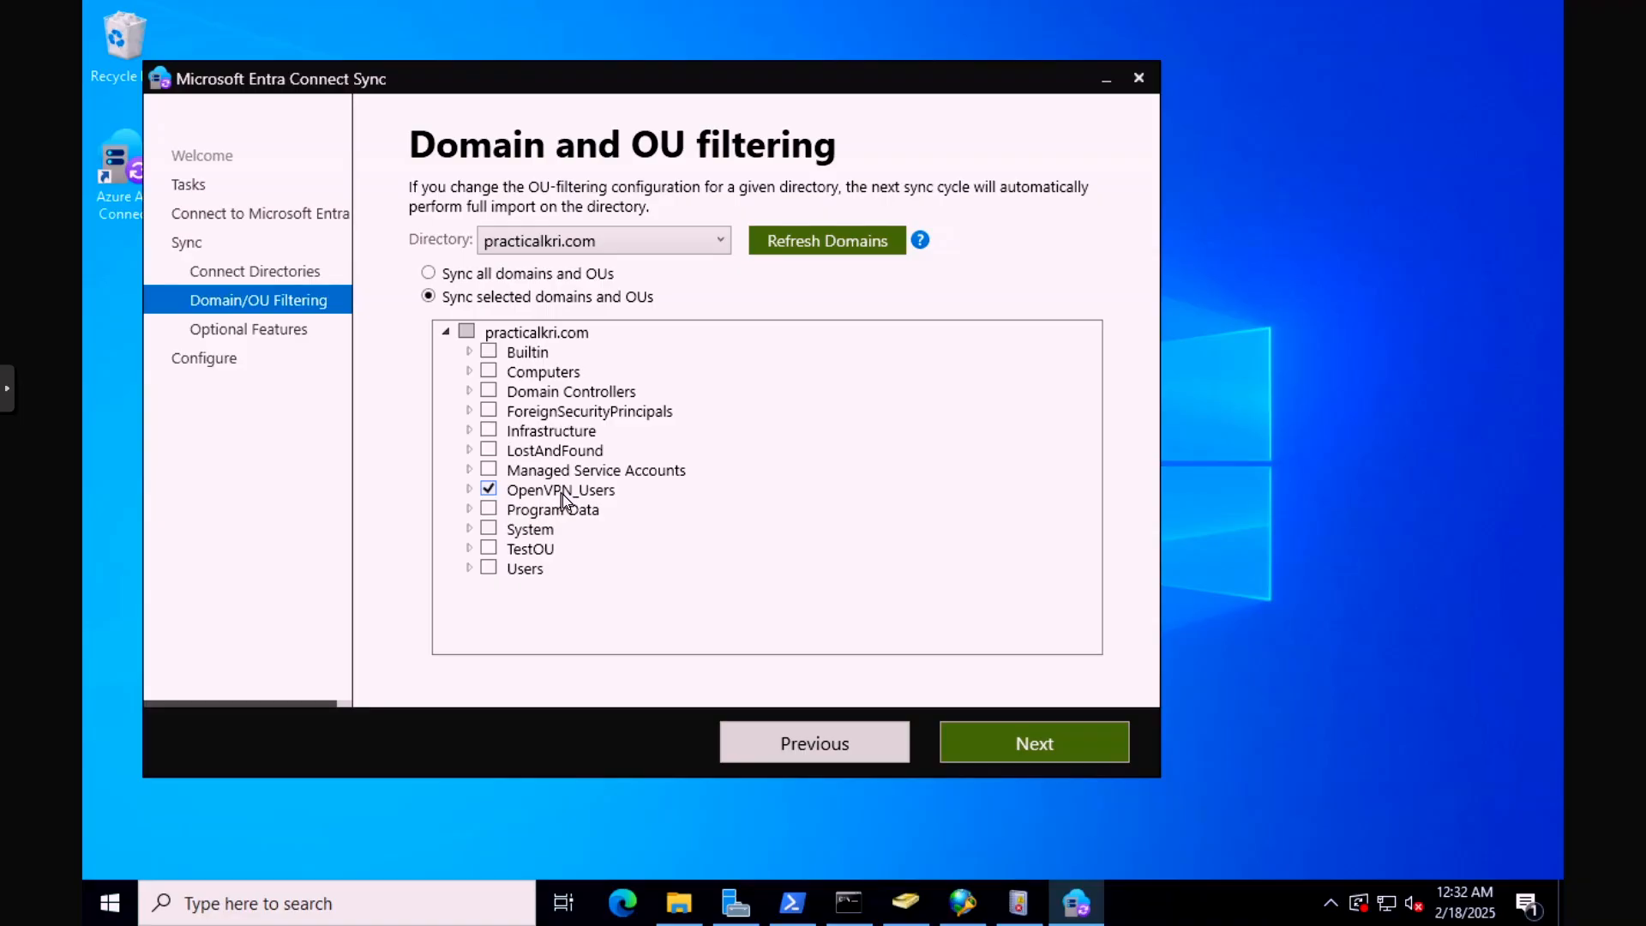
pyautogui.click(1045, 749)
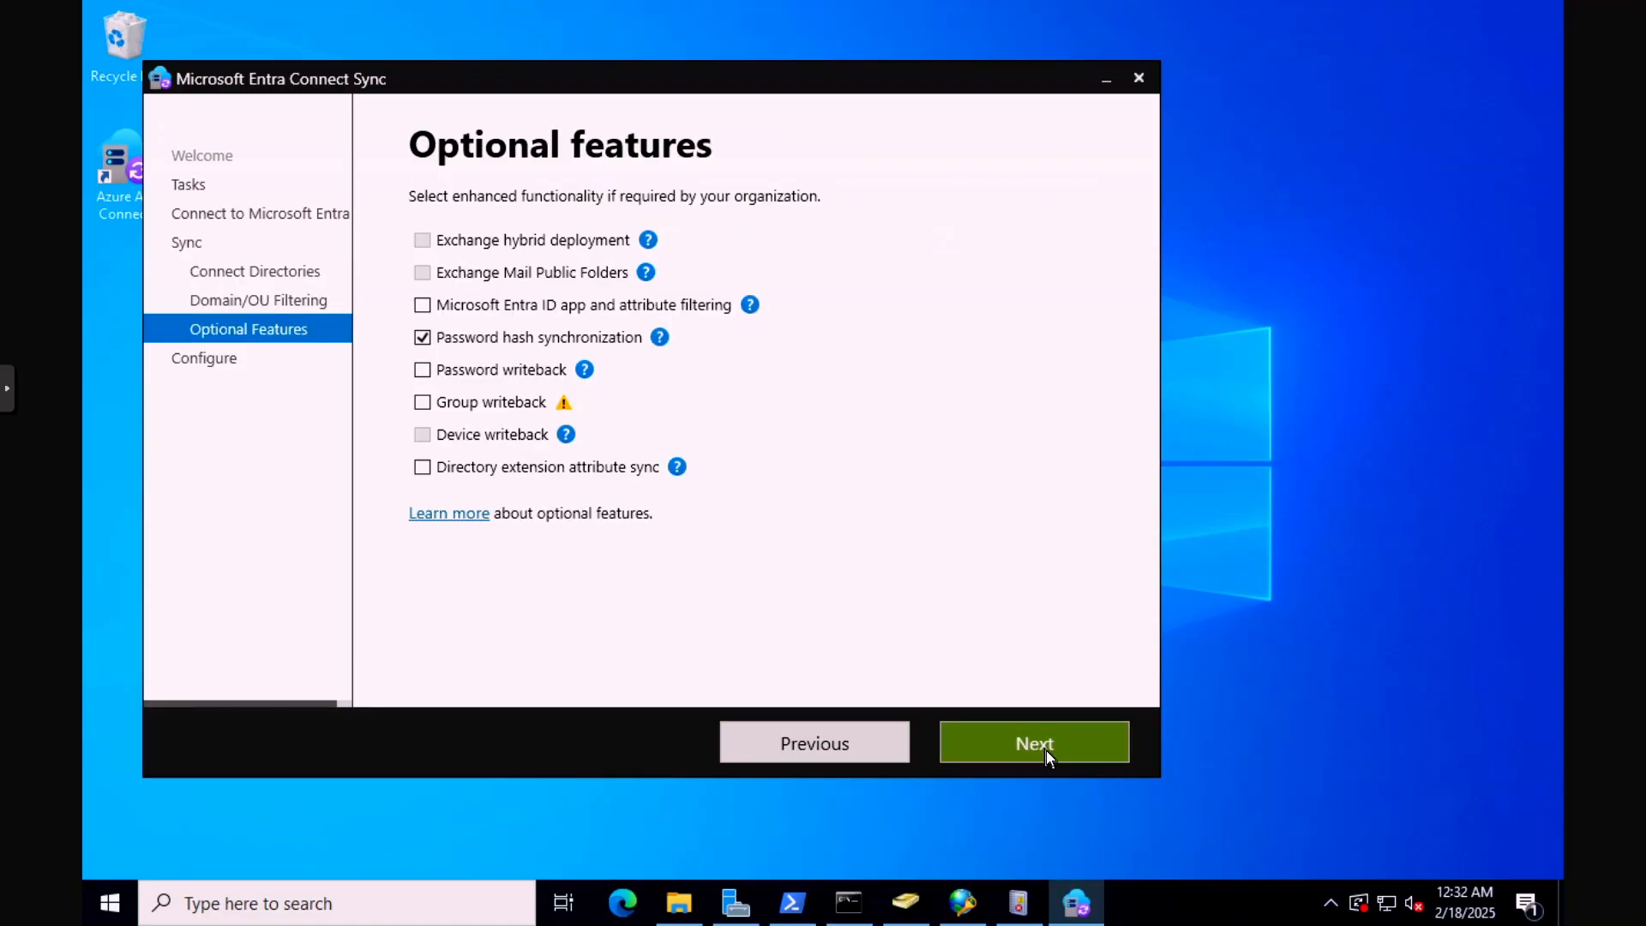
pyautogui.click(1046, 749)
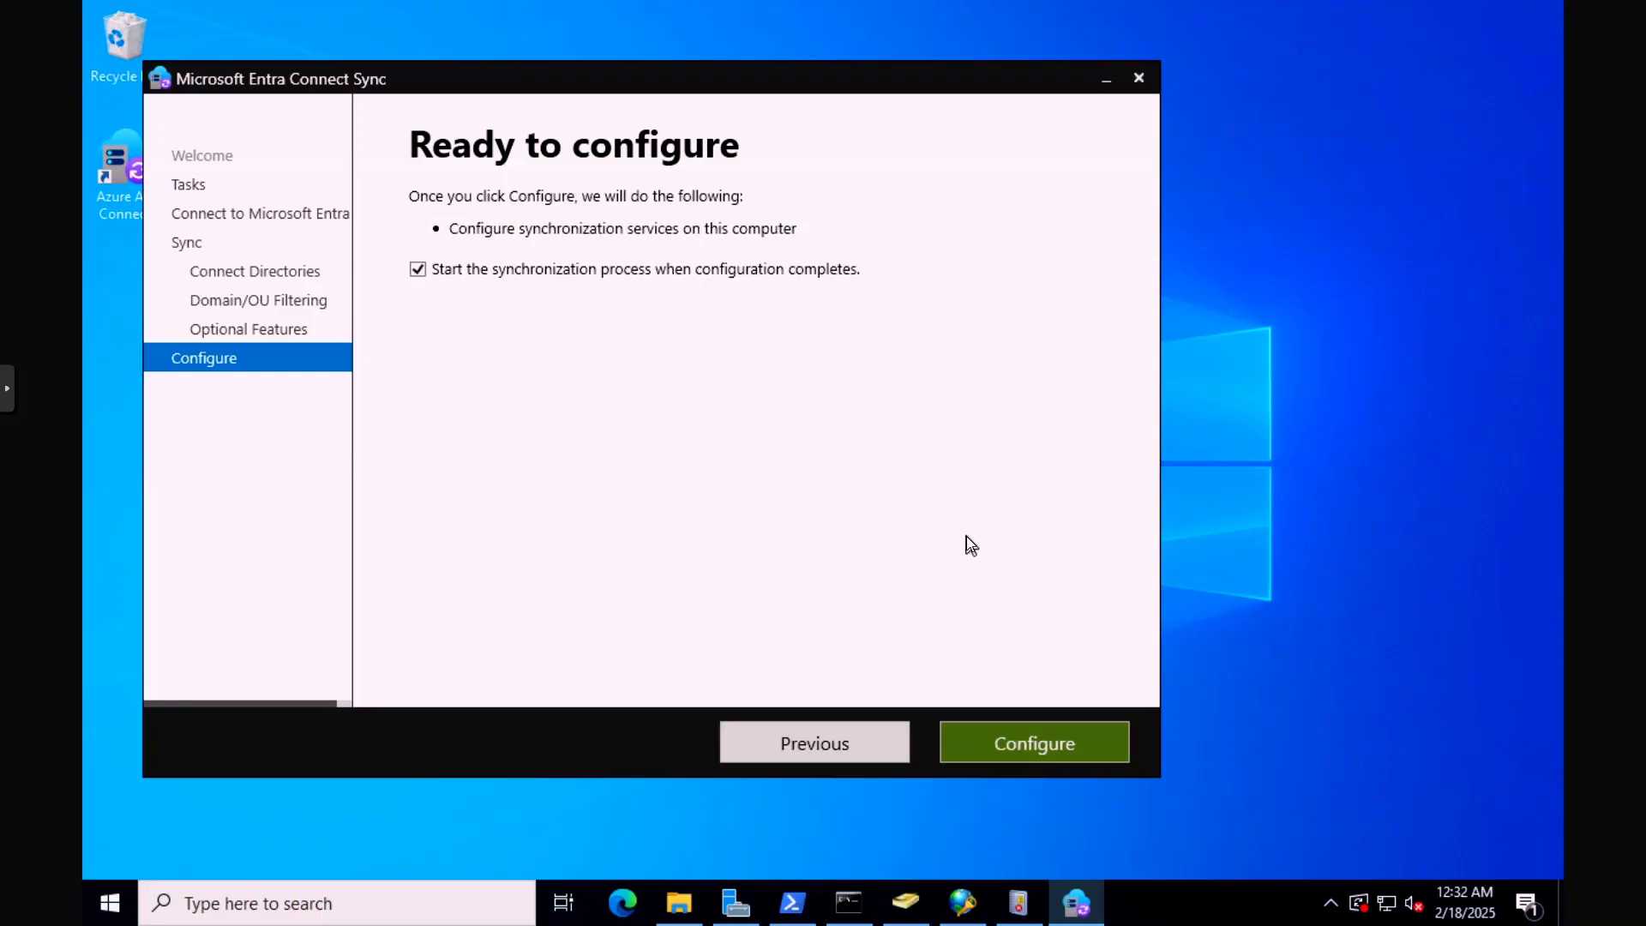
pyautogui.click(1047, 747)
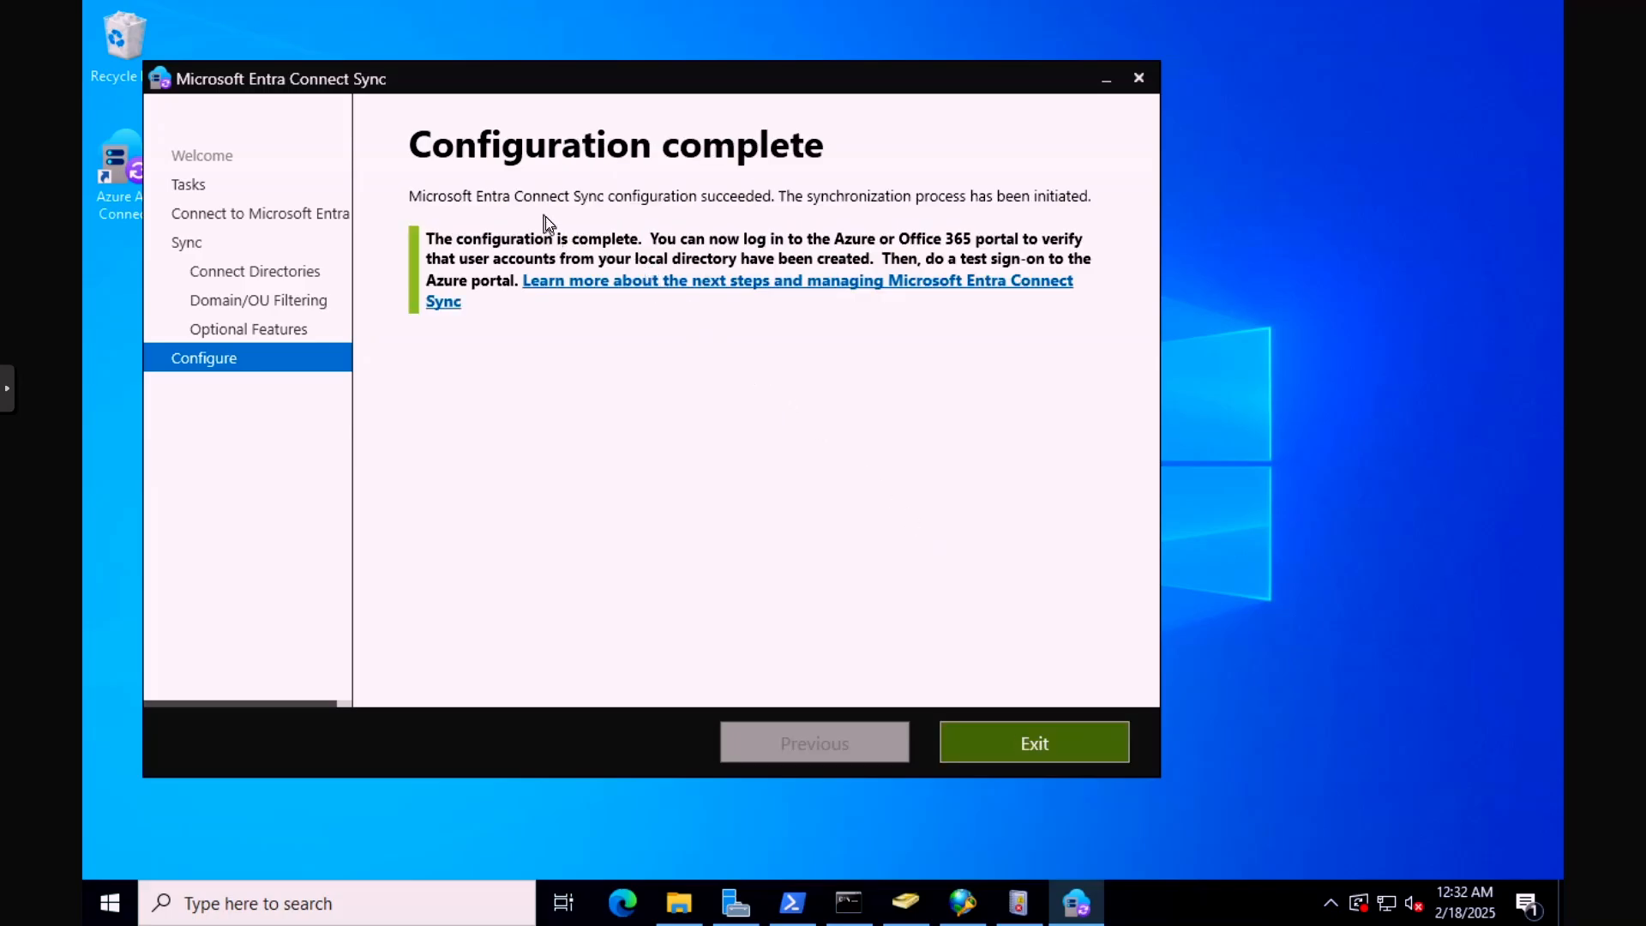
pyautogui.press('ctrl')
pyautogui.press('ctrl')
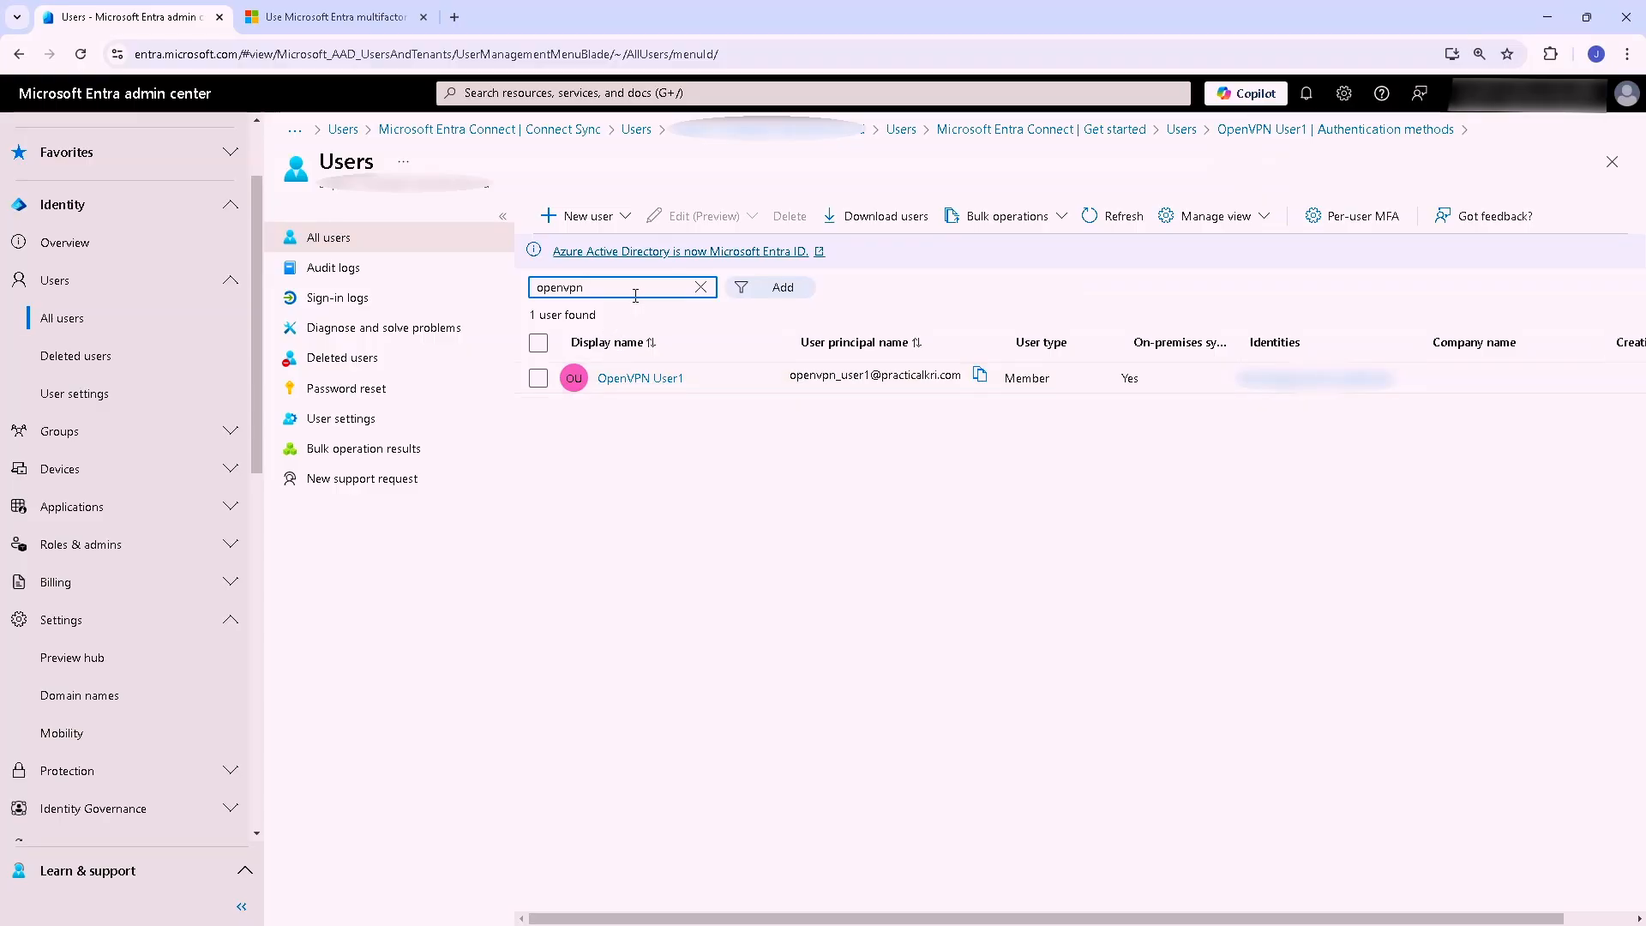
# Step: Refresh the Users list and view OpenVPN ITUser1's authentication methods, which show none
pyautogui.press('Return')
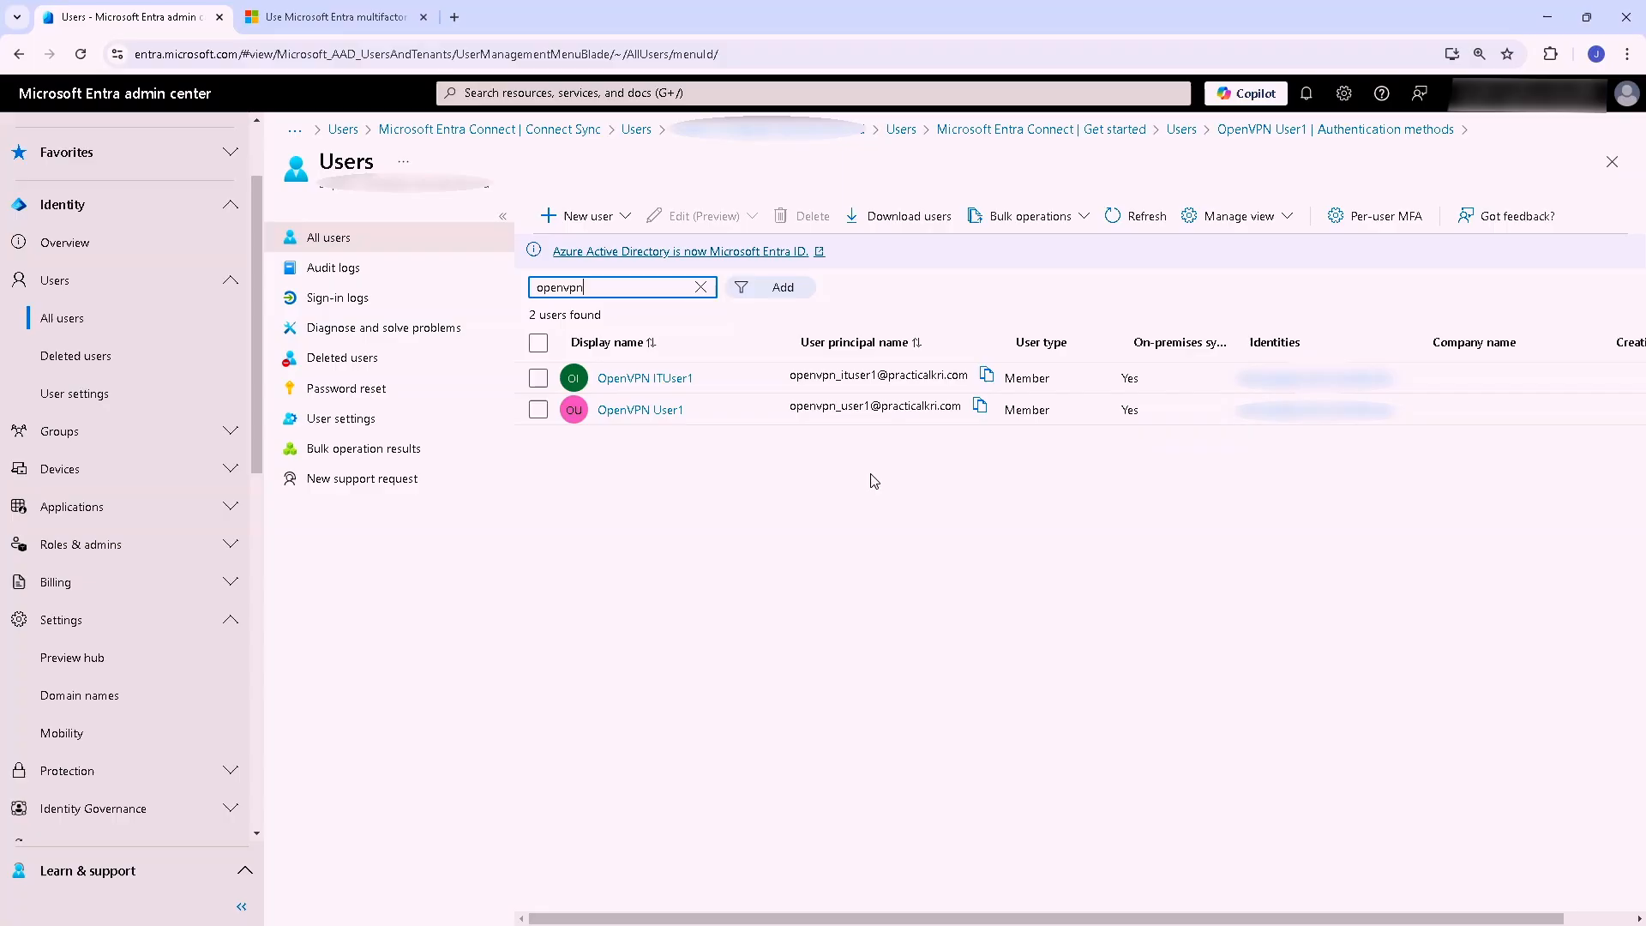
pyautogui.click(658, 378)
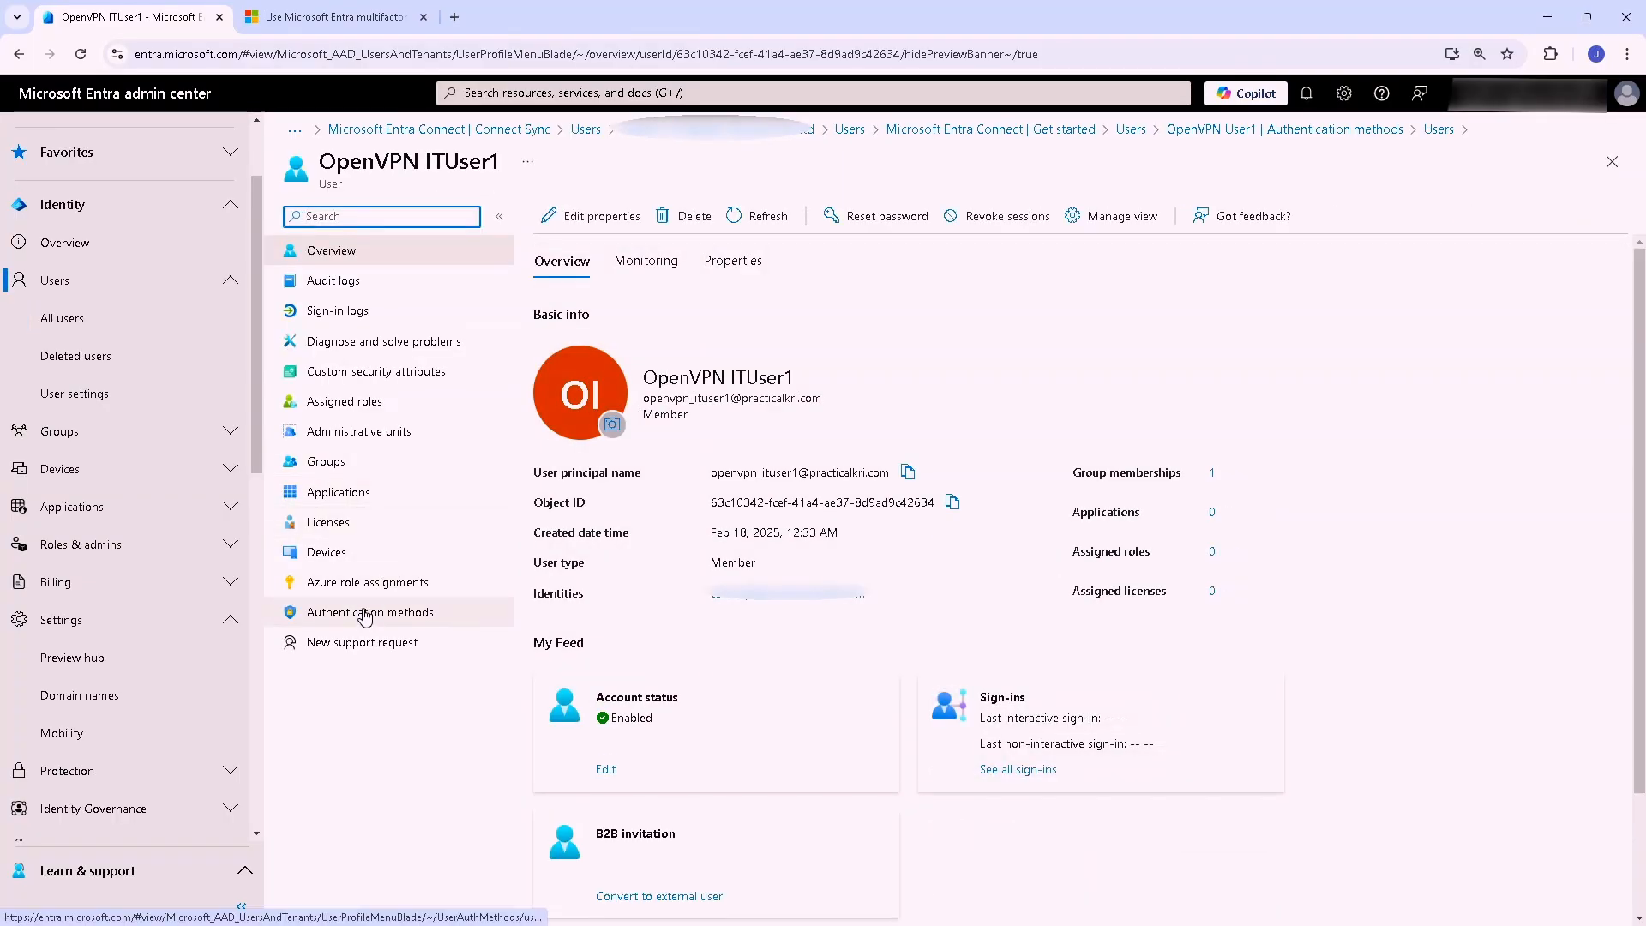
pyautogui.click(423, 614)
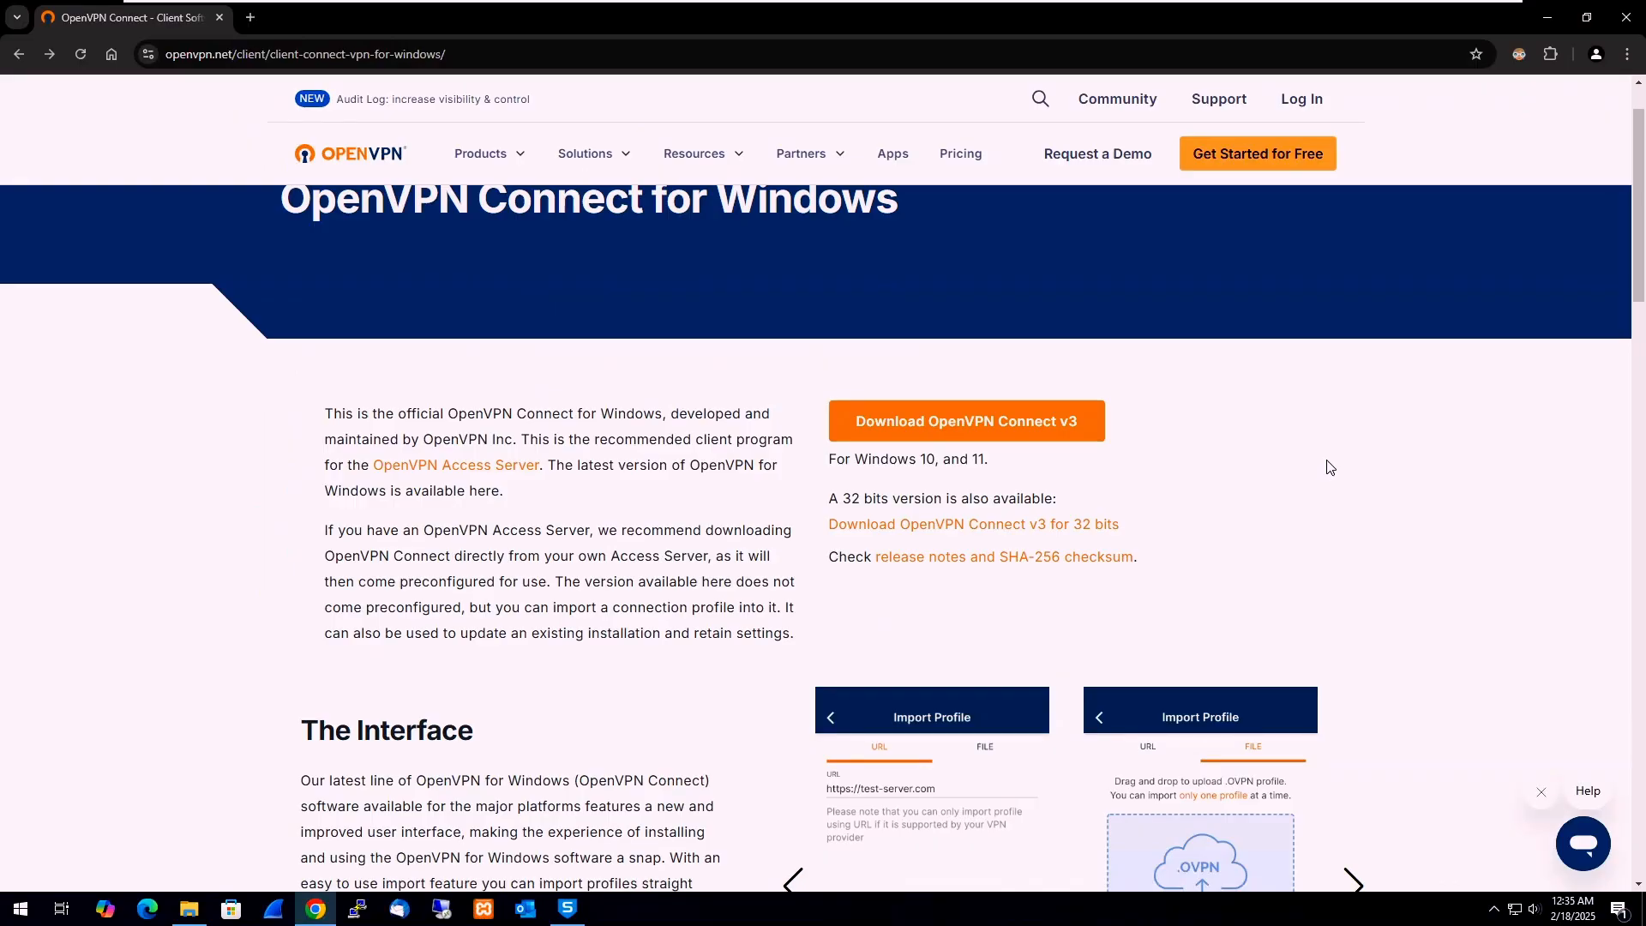
# Step: Download the OpenVPN Connect v3 installer and run it from the downloads list
pyautogui.click(1003, 429)
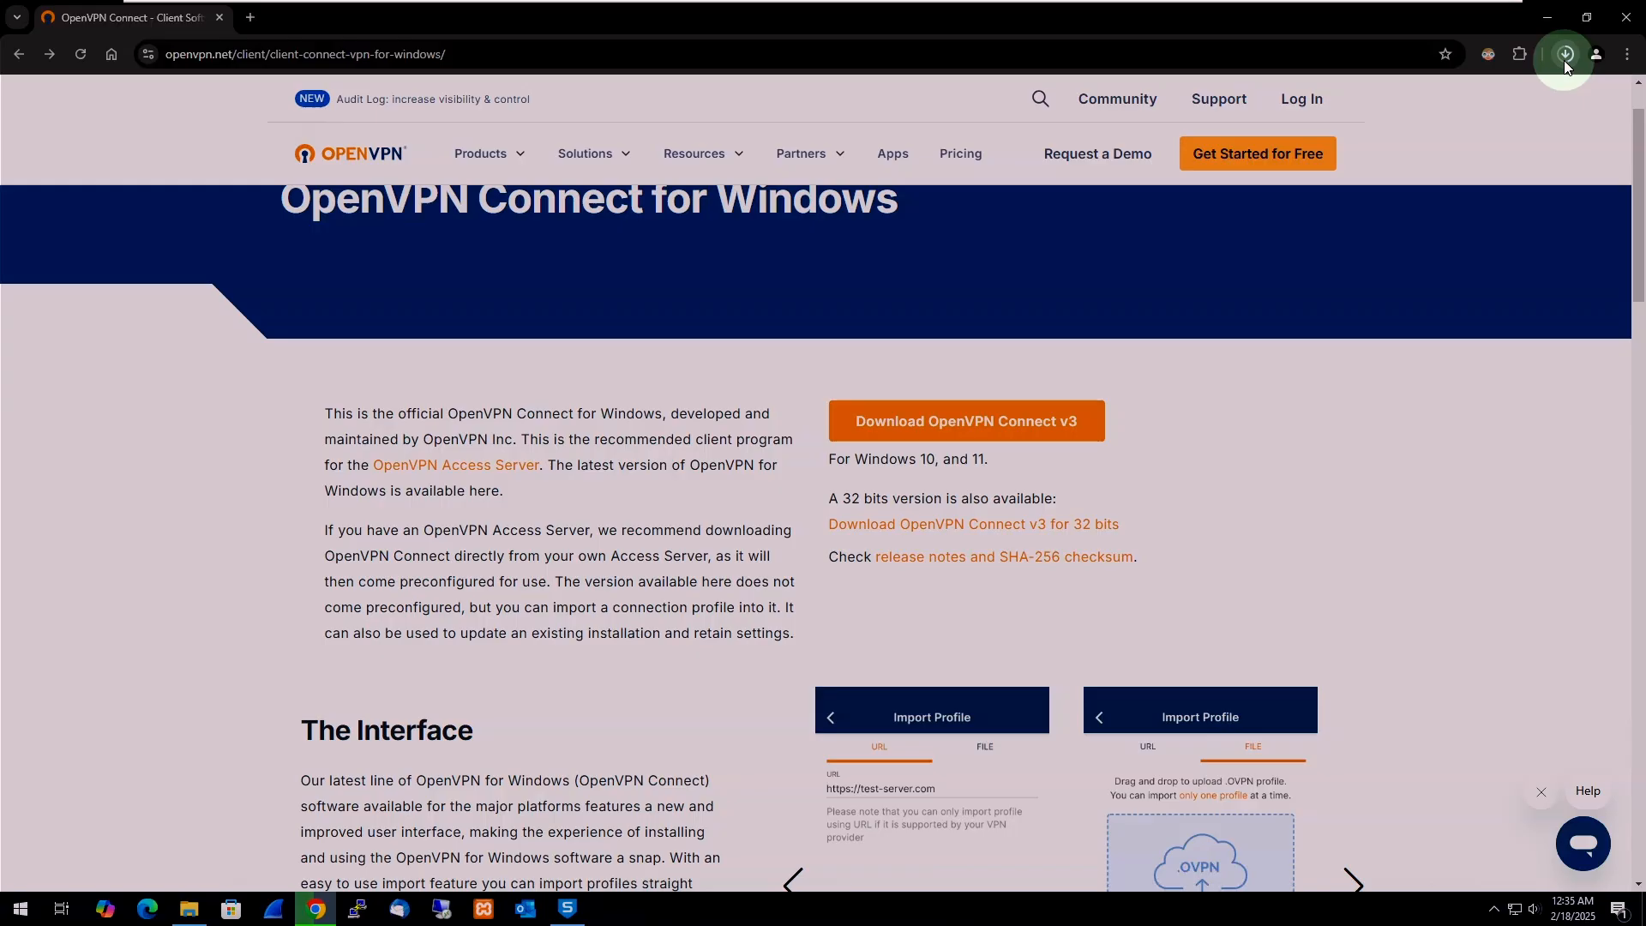
pyautogui.click(1564, 60)
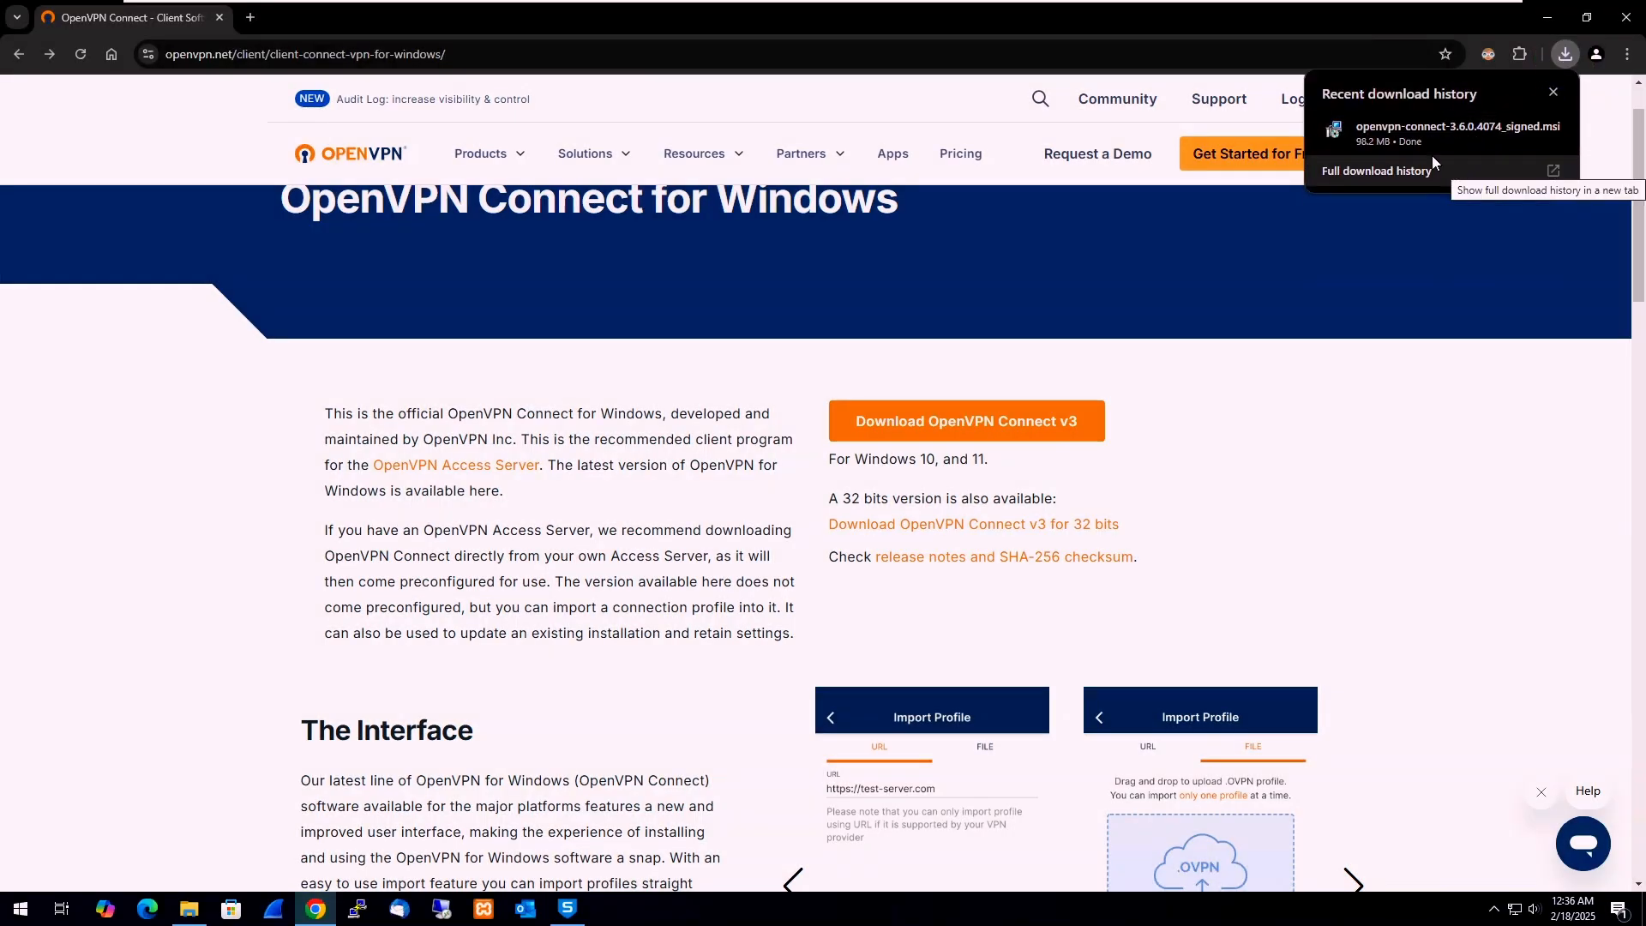
pyautogui.click(1397, 130)
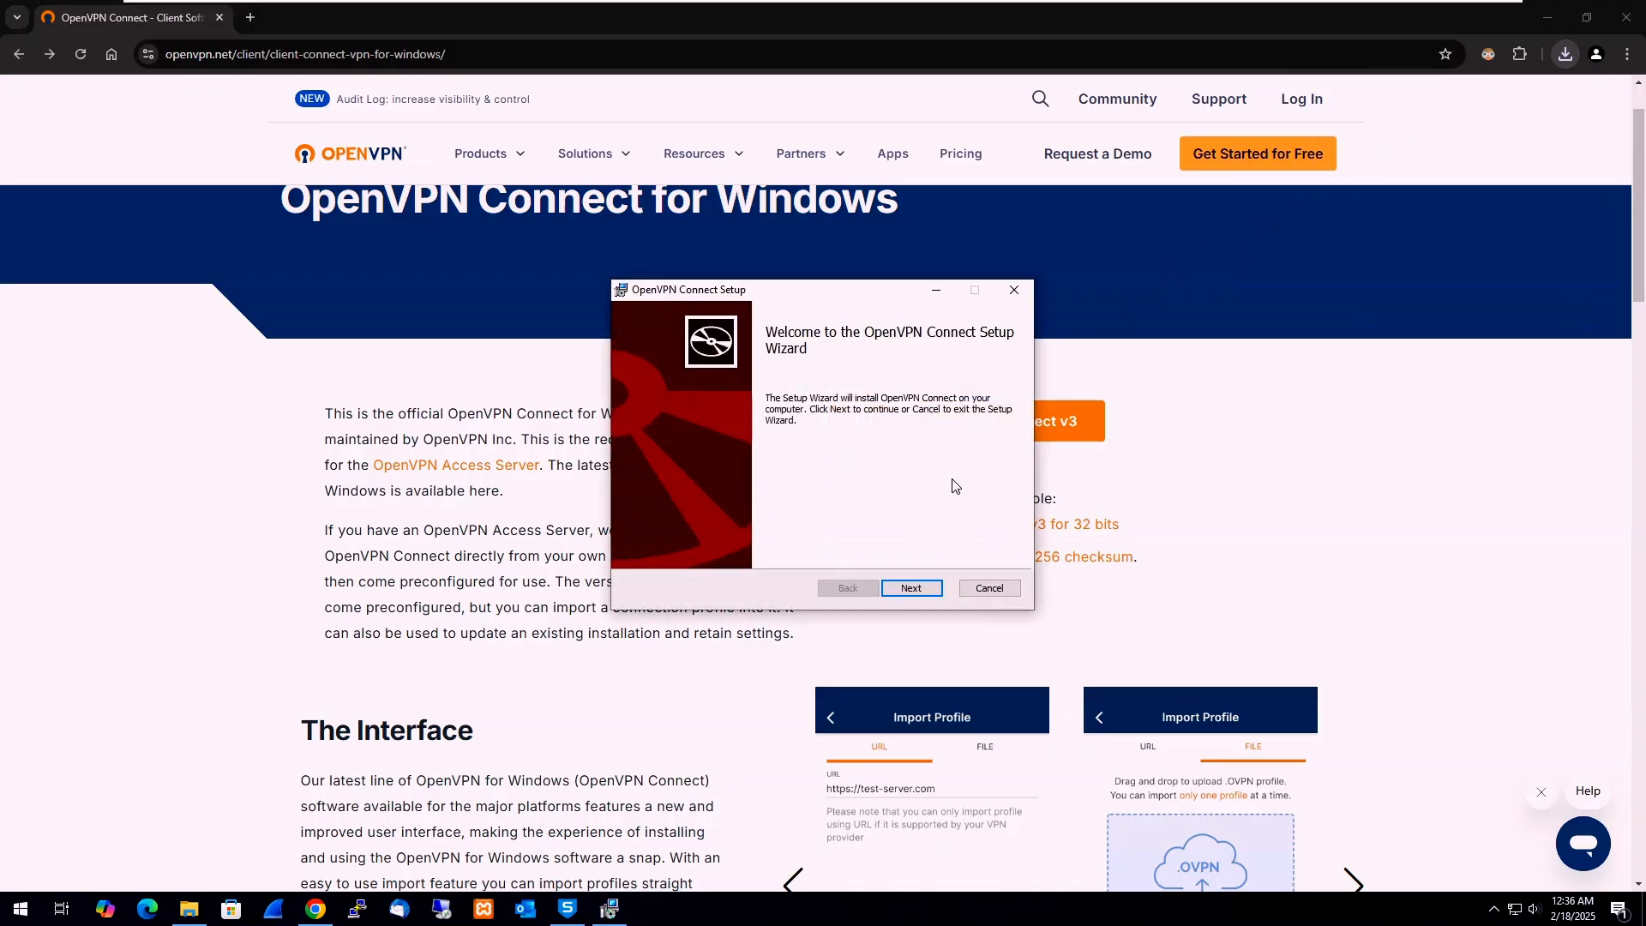
# Step: Install OpenVPN Connect, accepting the EULA and UAC prompt, then agree to the data policy
pyautogui.click(911, 589)
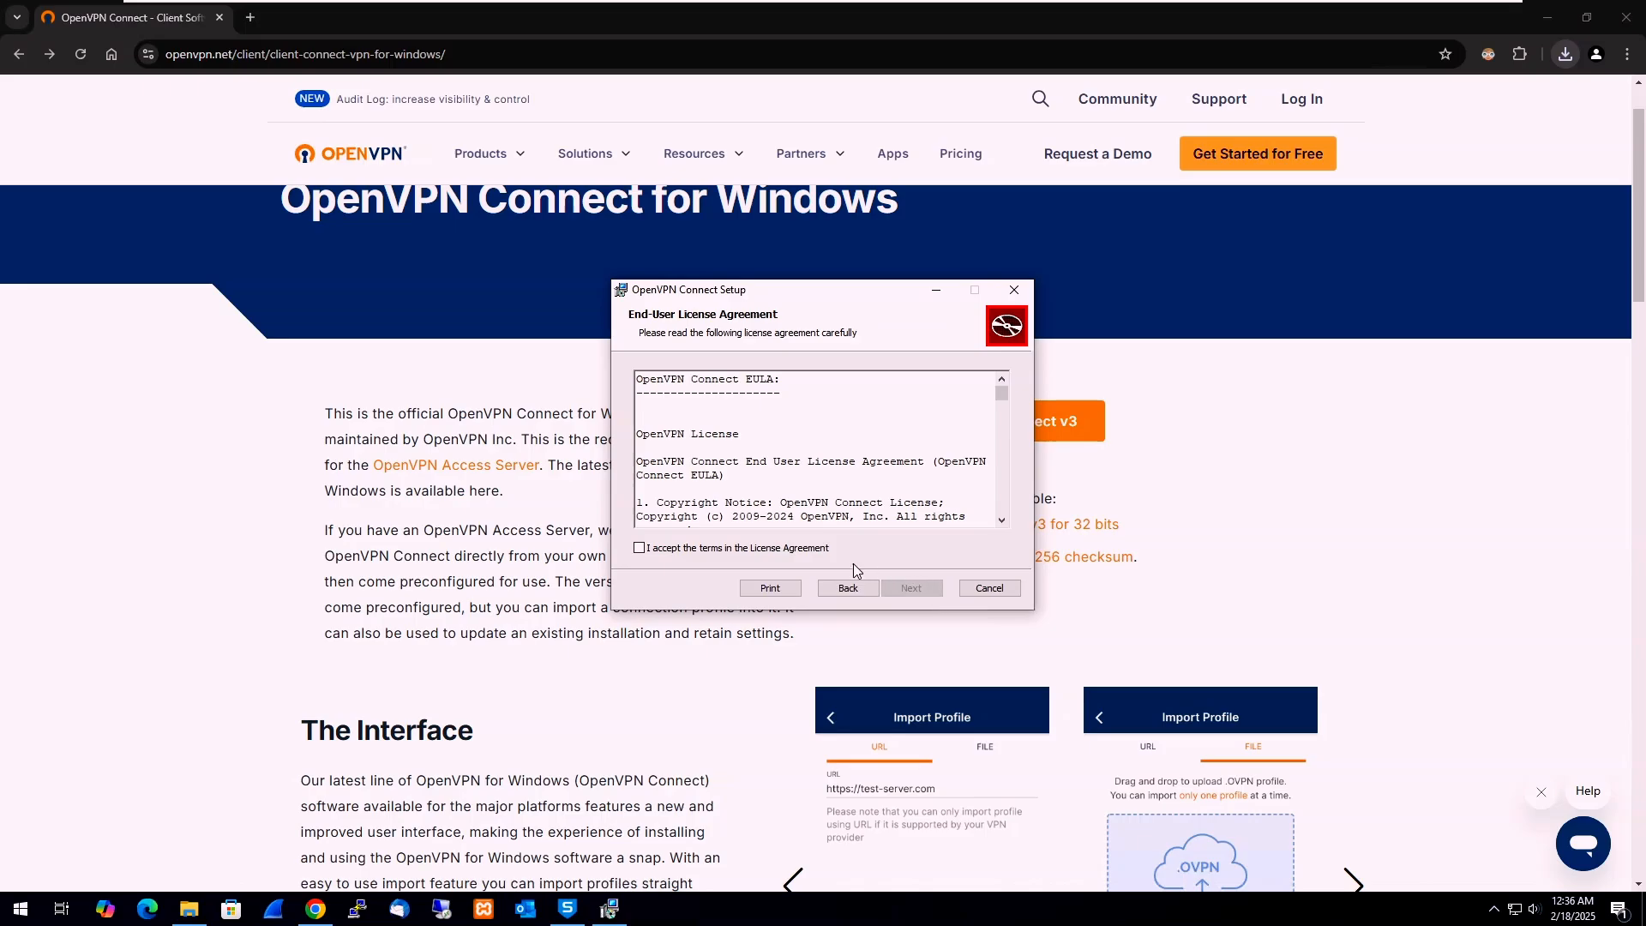
pyautogui.click(640, 549)
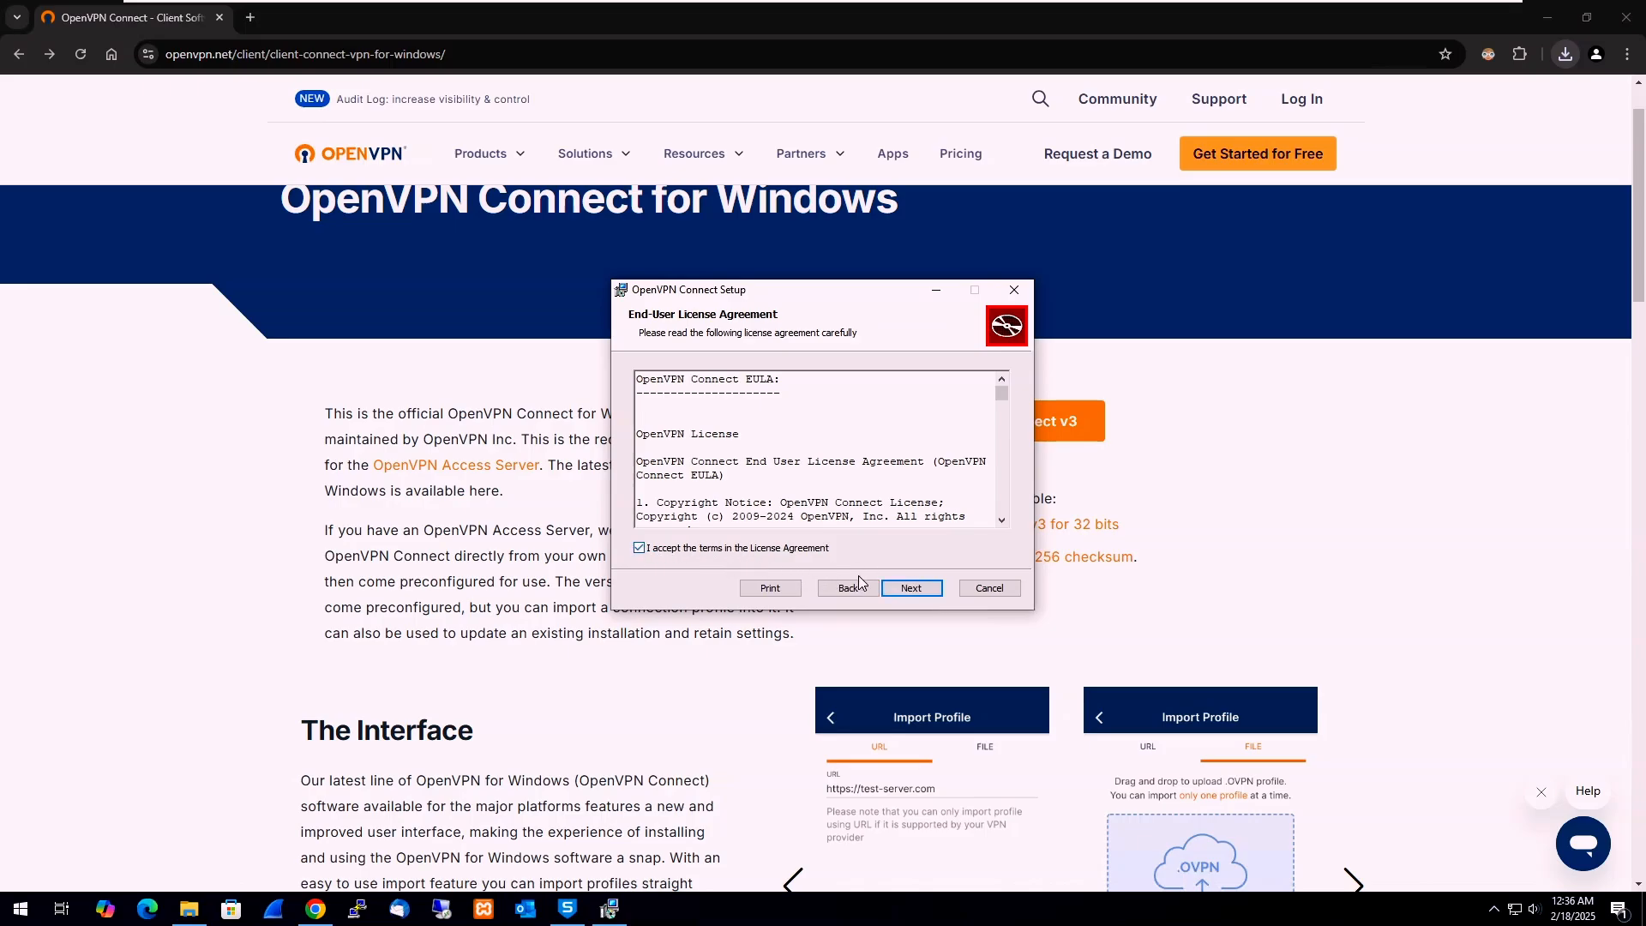
pyautogui.click(912, 588)
pyautogui.click(911, 588)
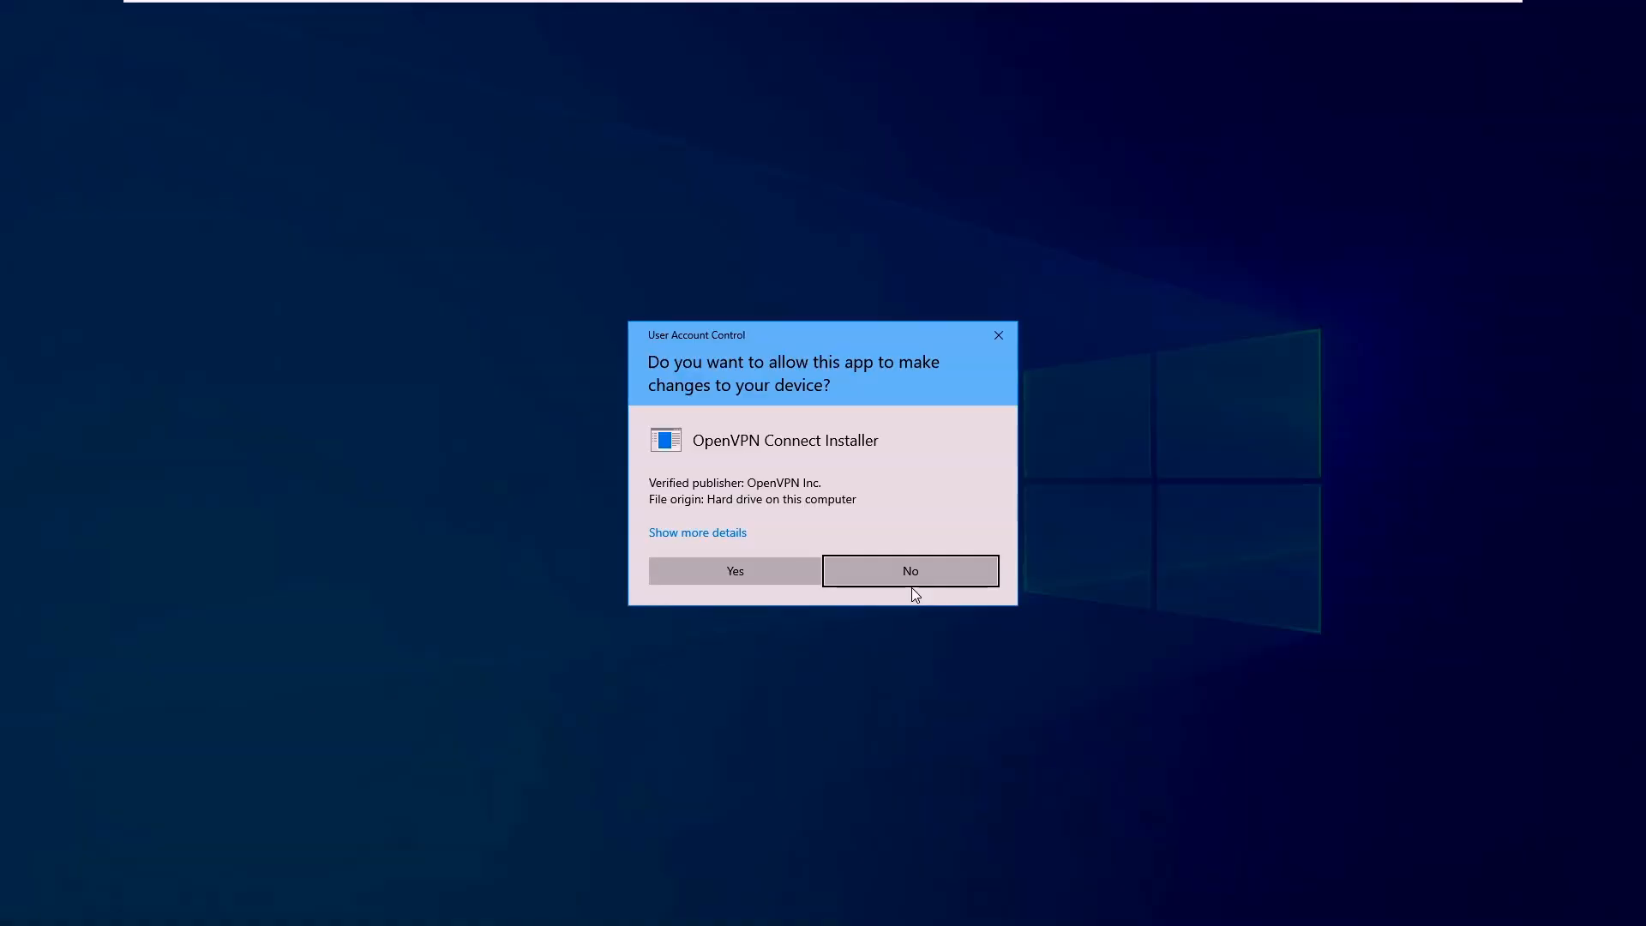
pyautogui.click(773, 569)
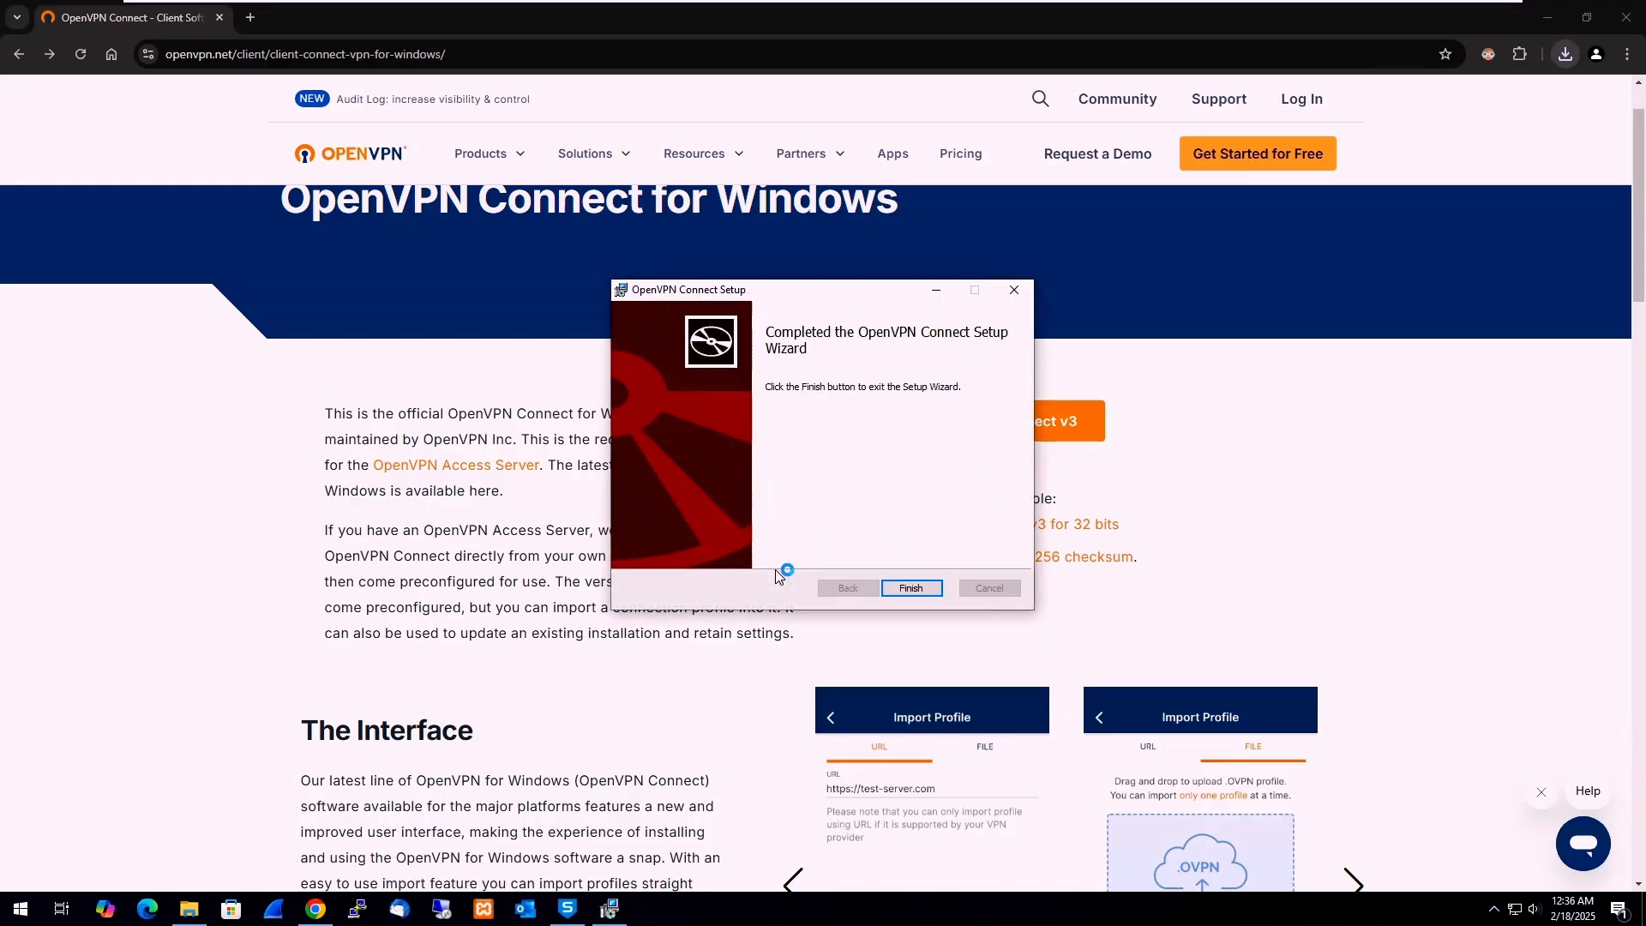
pyautogui.click(910, 583)
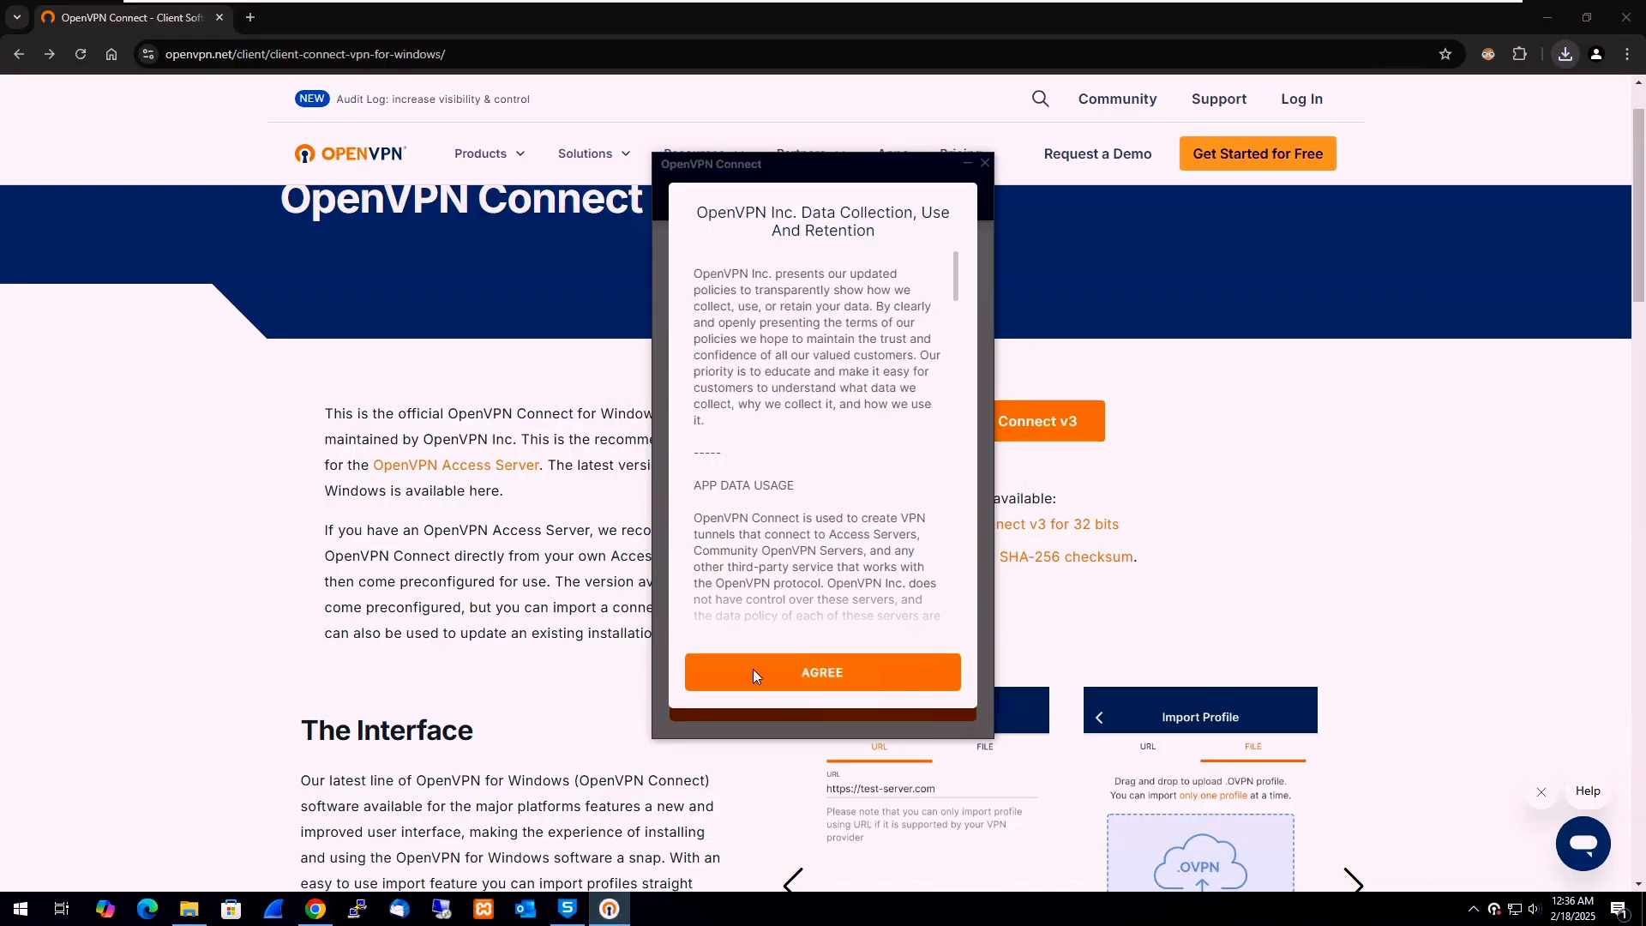
pyautogui.click(833, 675)
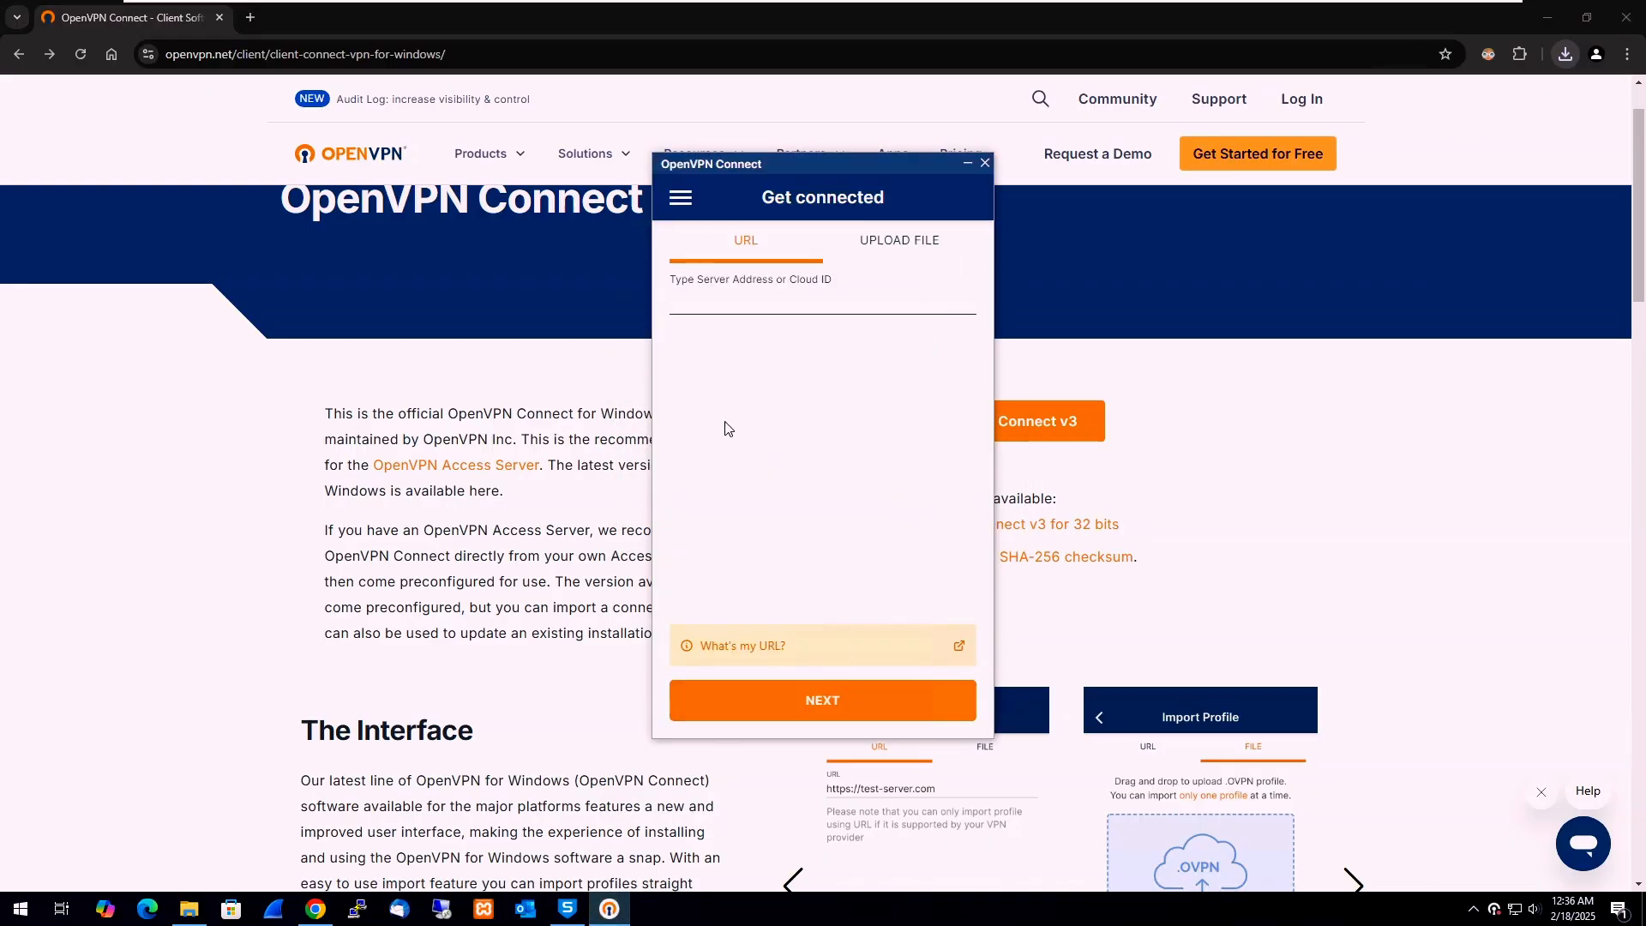
# Step: Go to aka.ms/mfasetup in a new tab and sign in as the OpenVPN IT user
pyautogui.click(250, 17)
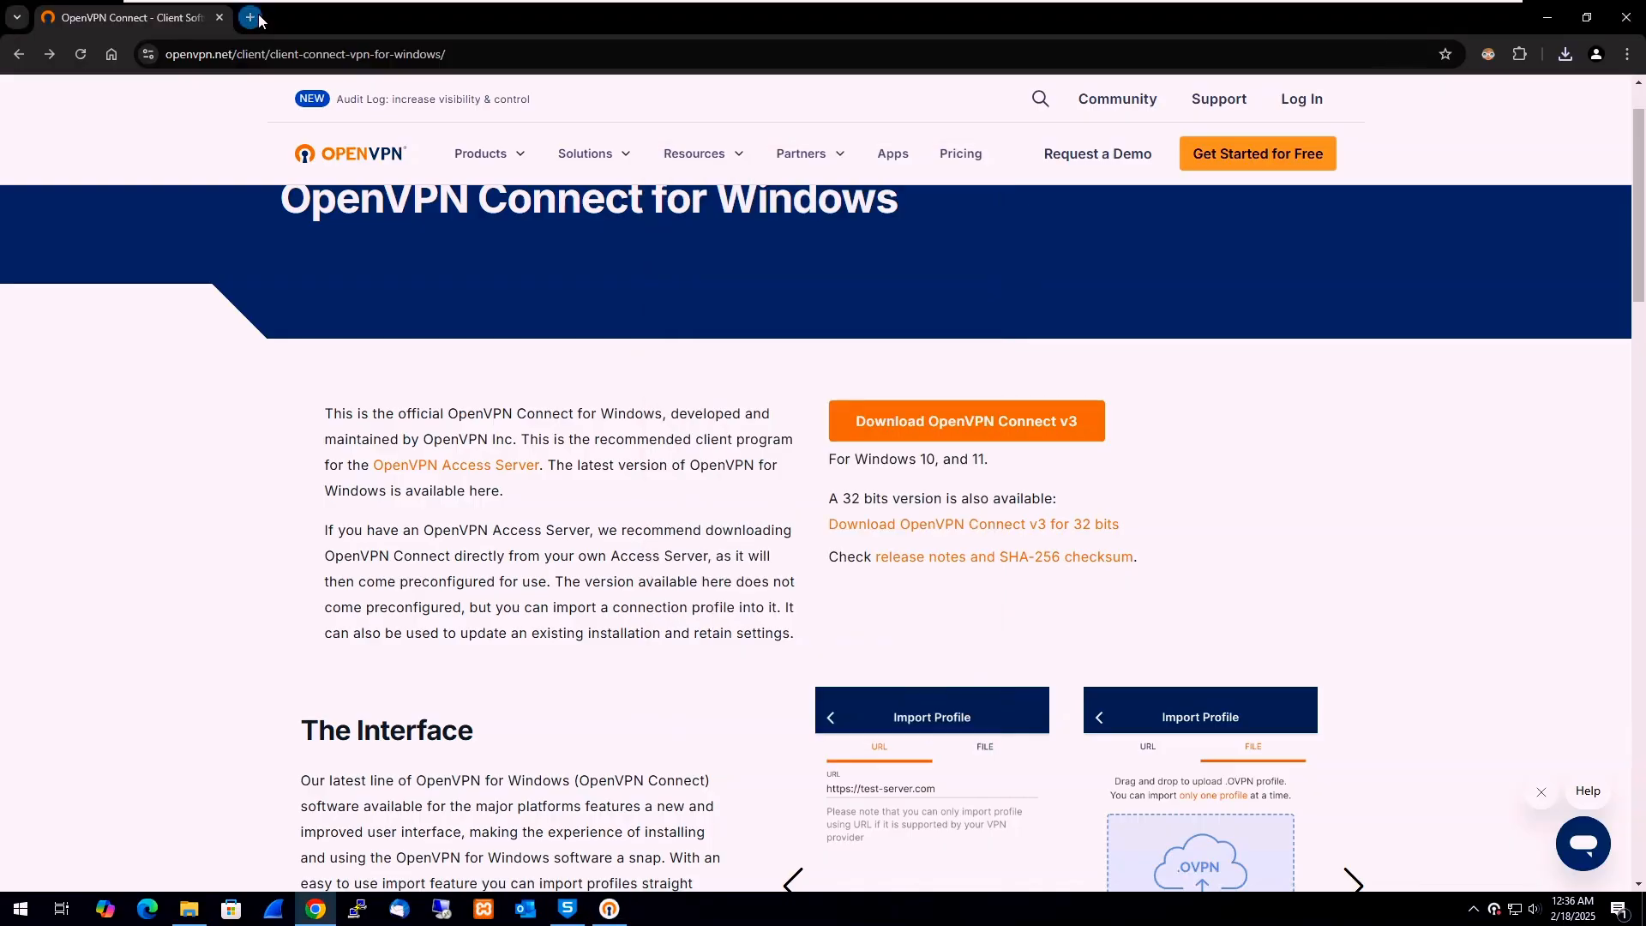
pyautogui.write('https://')
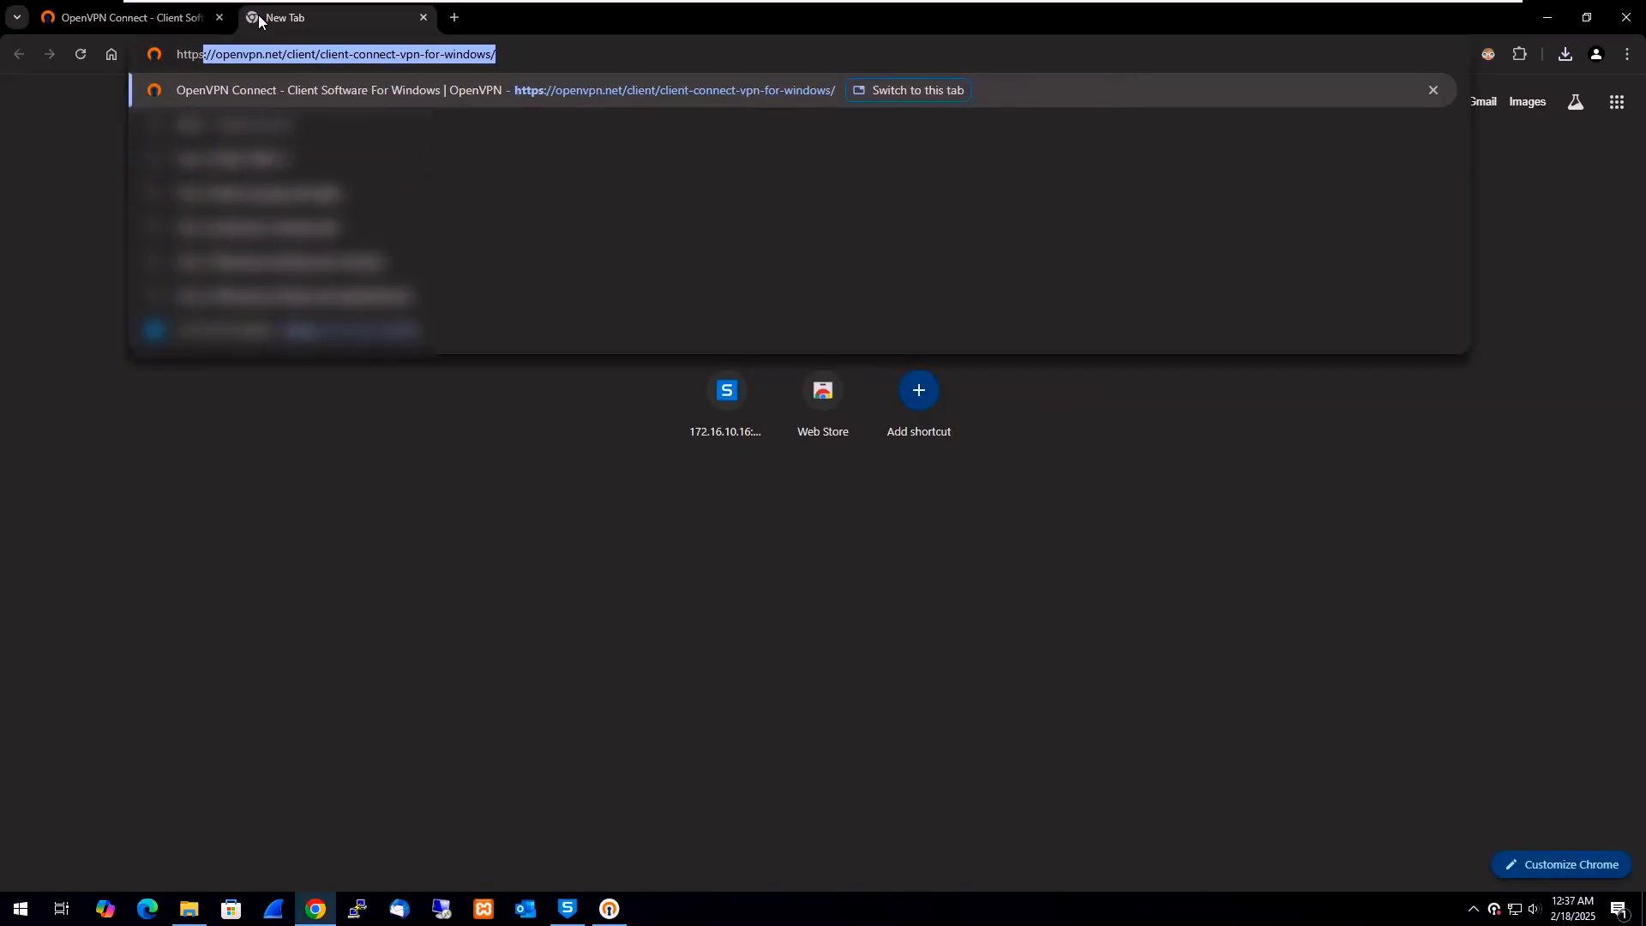
pyautogui.write('aka')
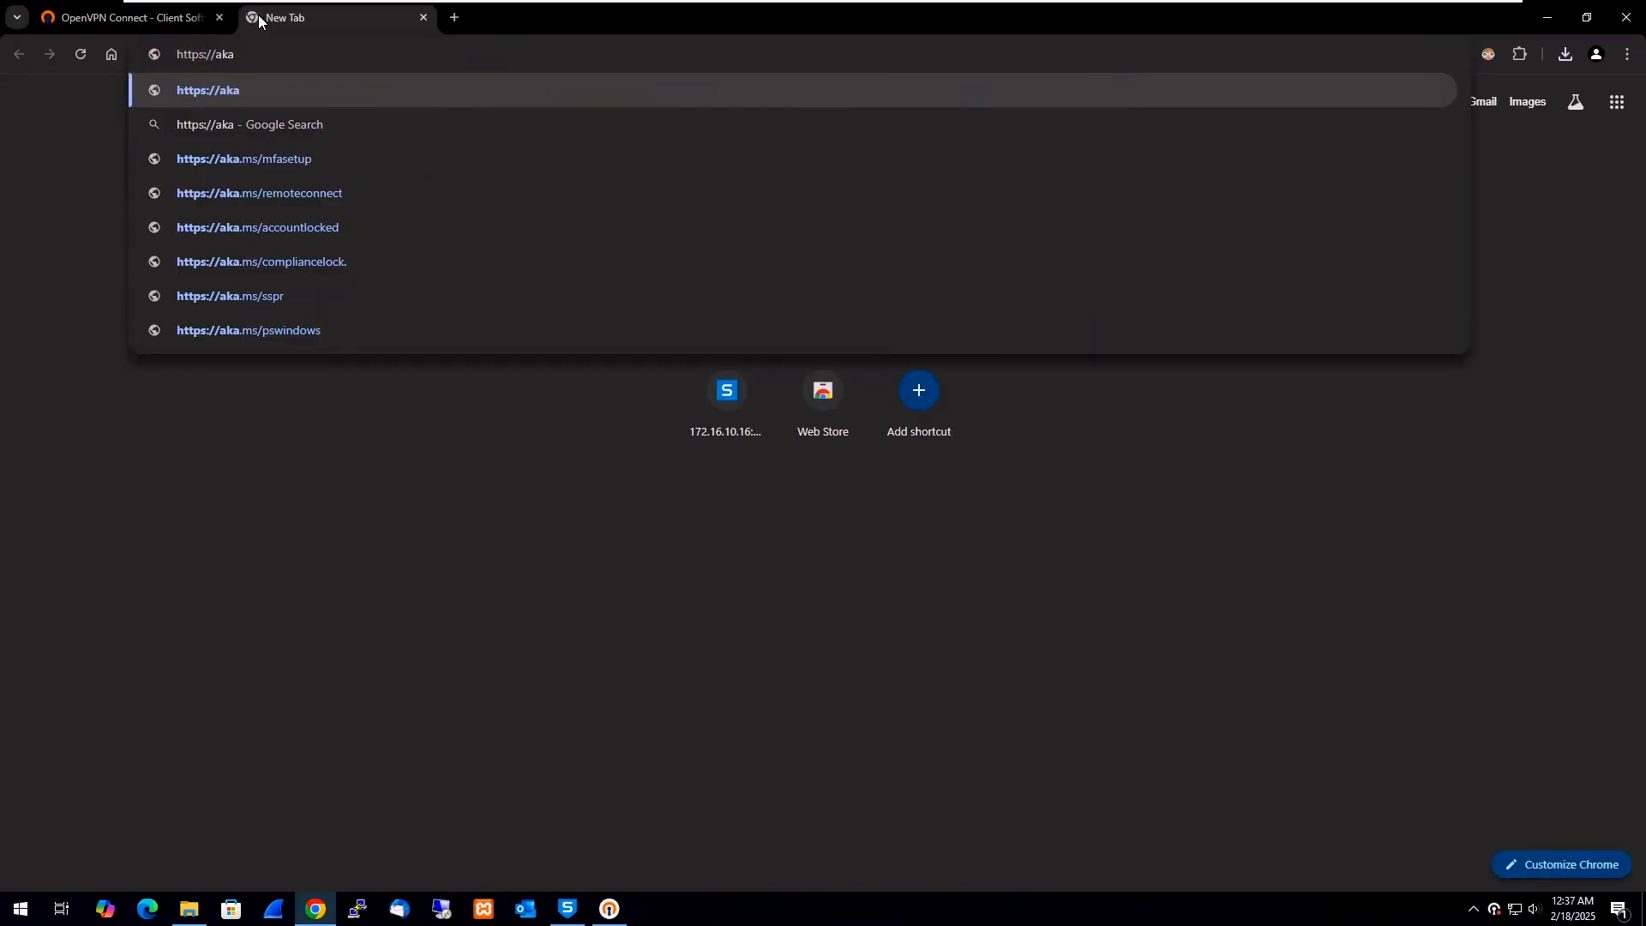
pyautogui.press('Down')
pyautogui.press('Down')
pyautogui.press('Return')
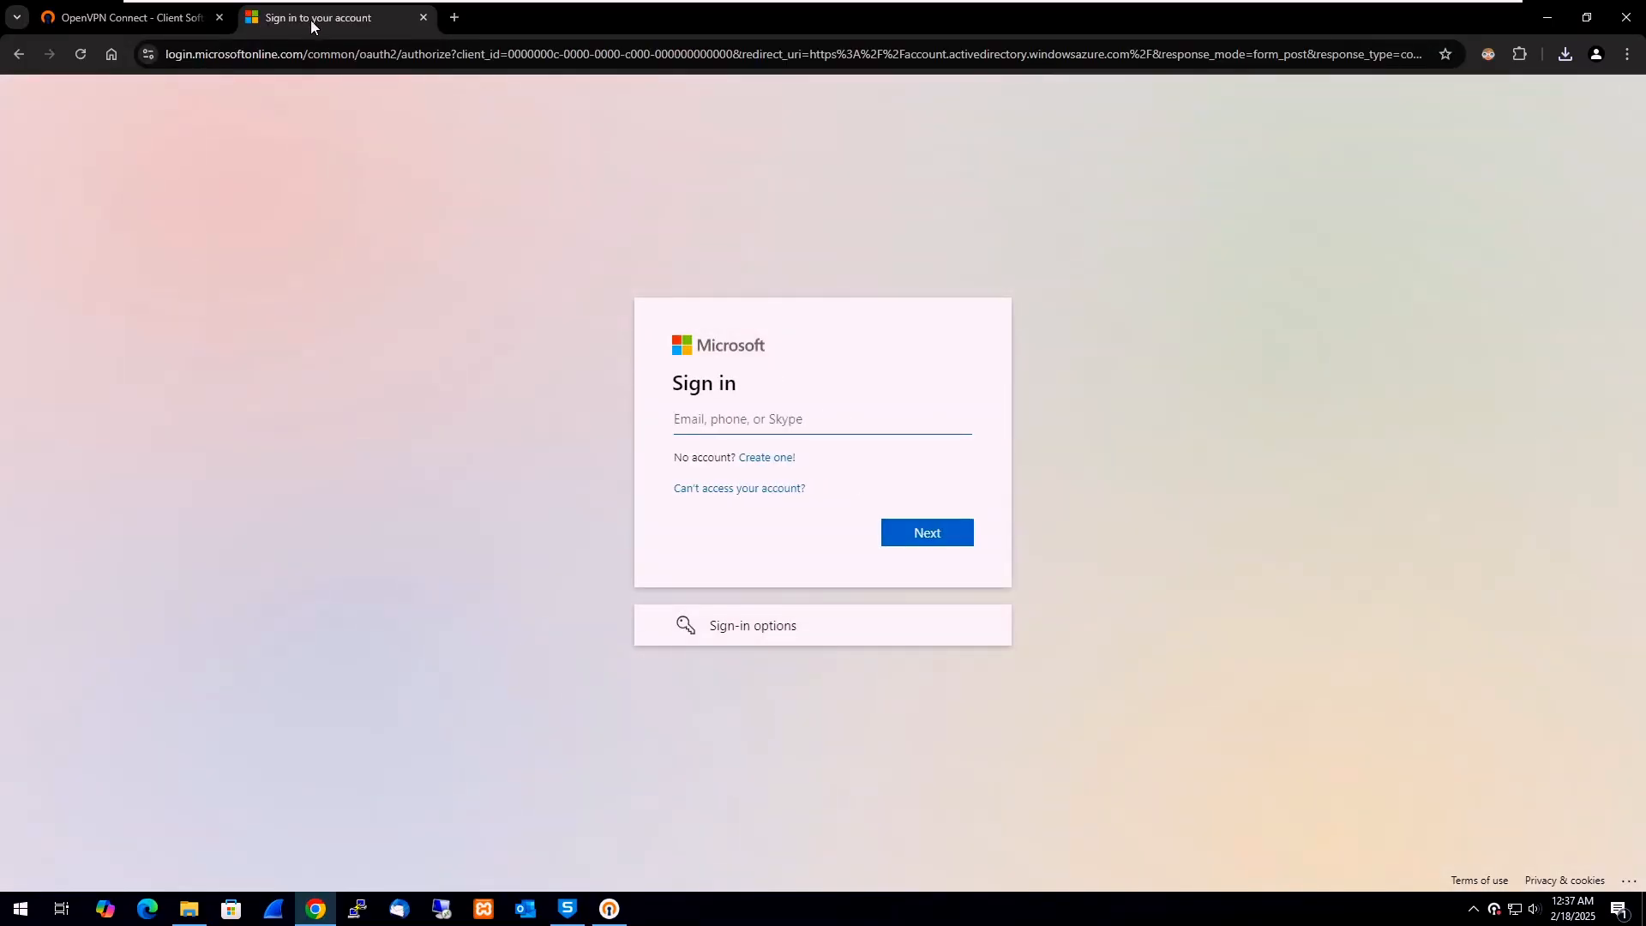
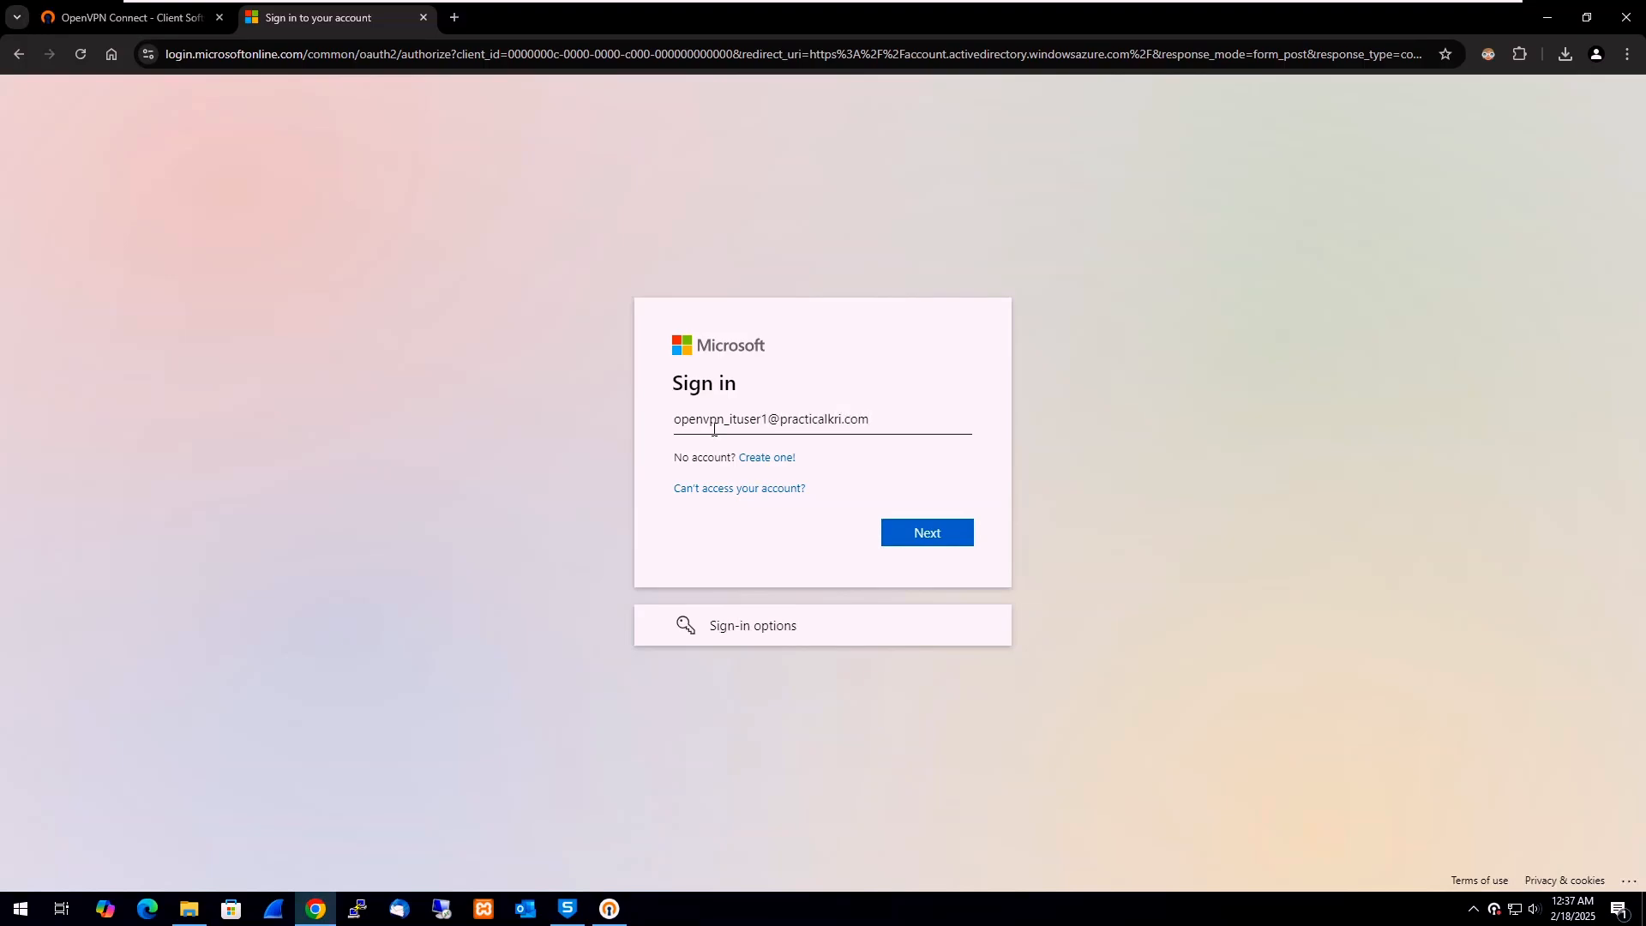
pyautogui.click(925, 535)
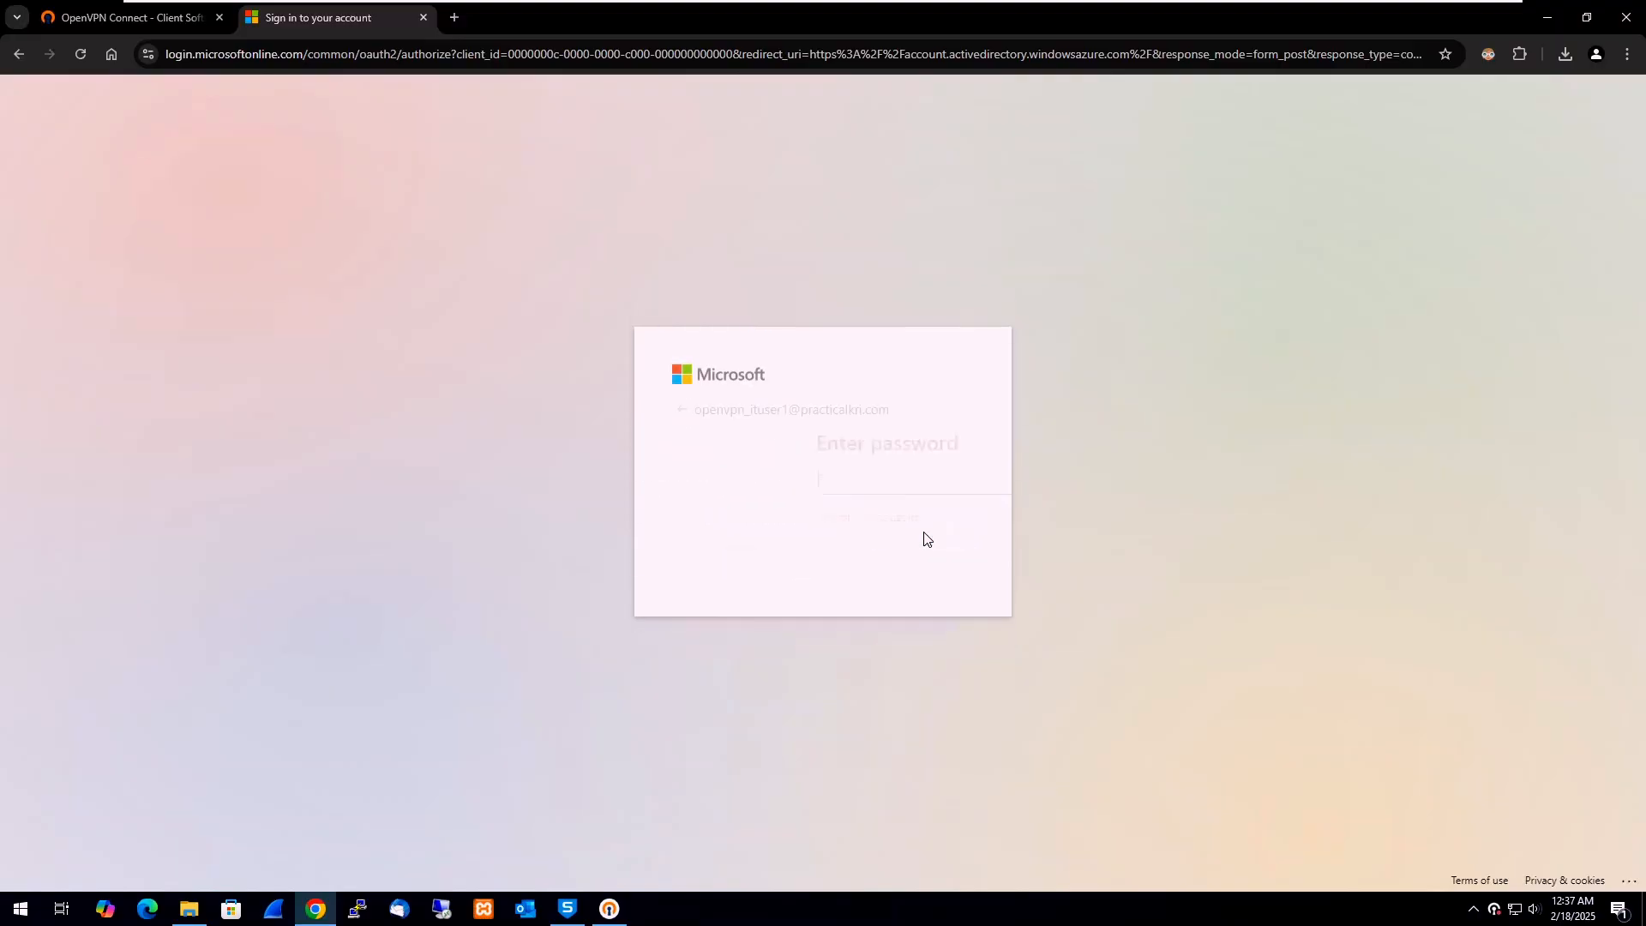
pyautogui.write('********')
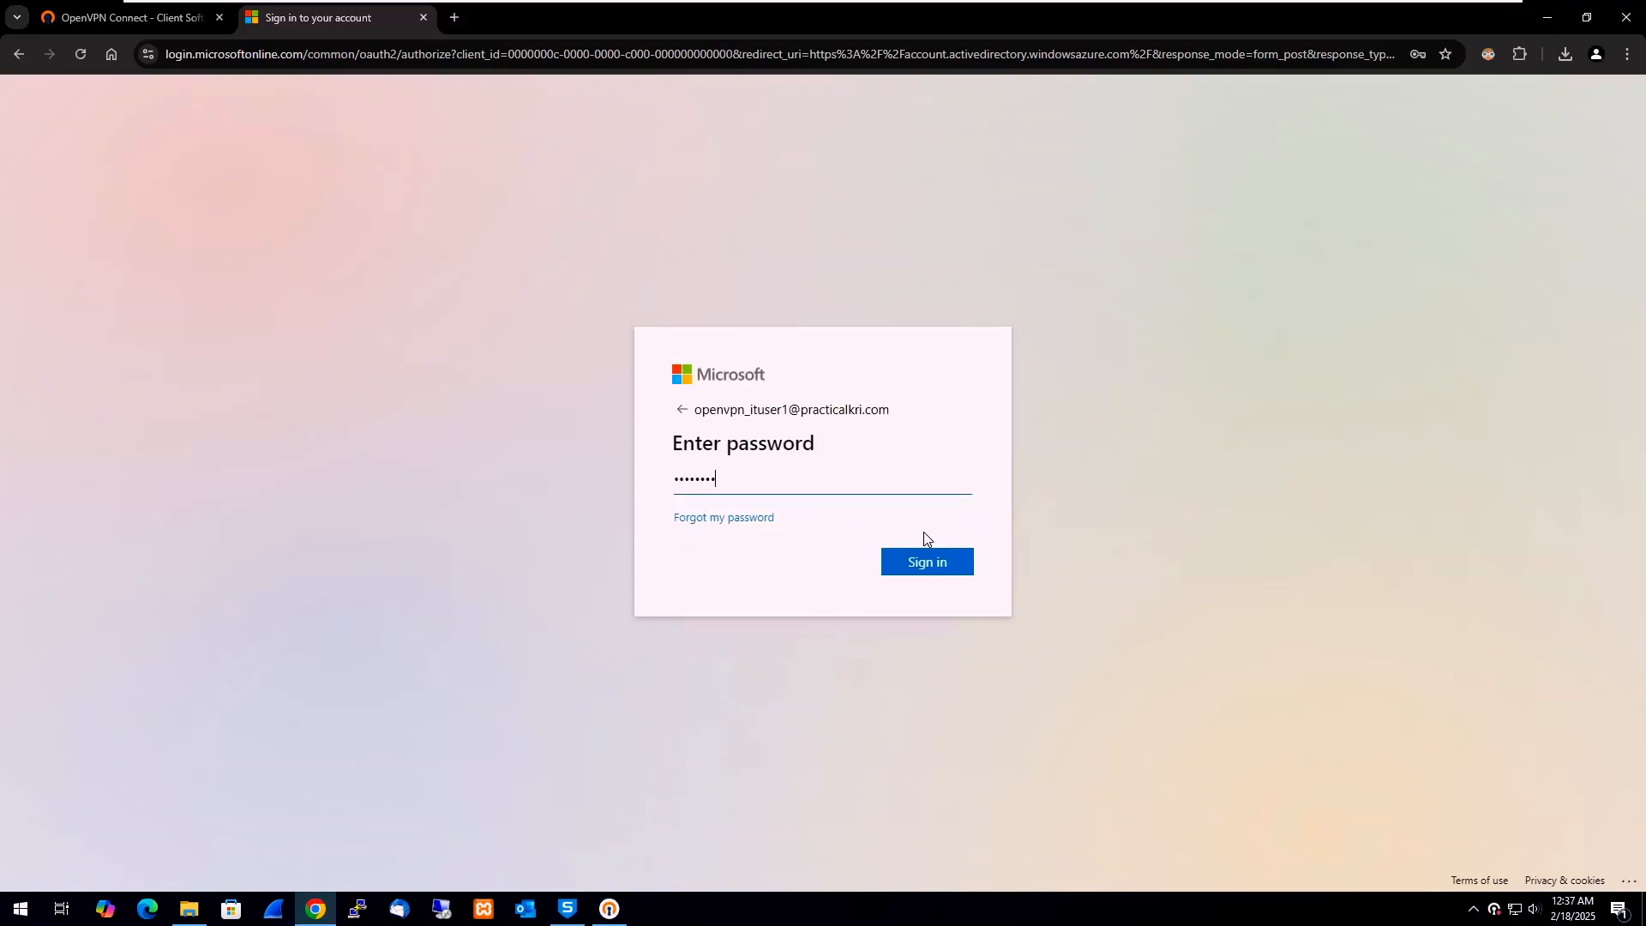
pyautogui.write('***')
pyautogui.press('Return')
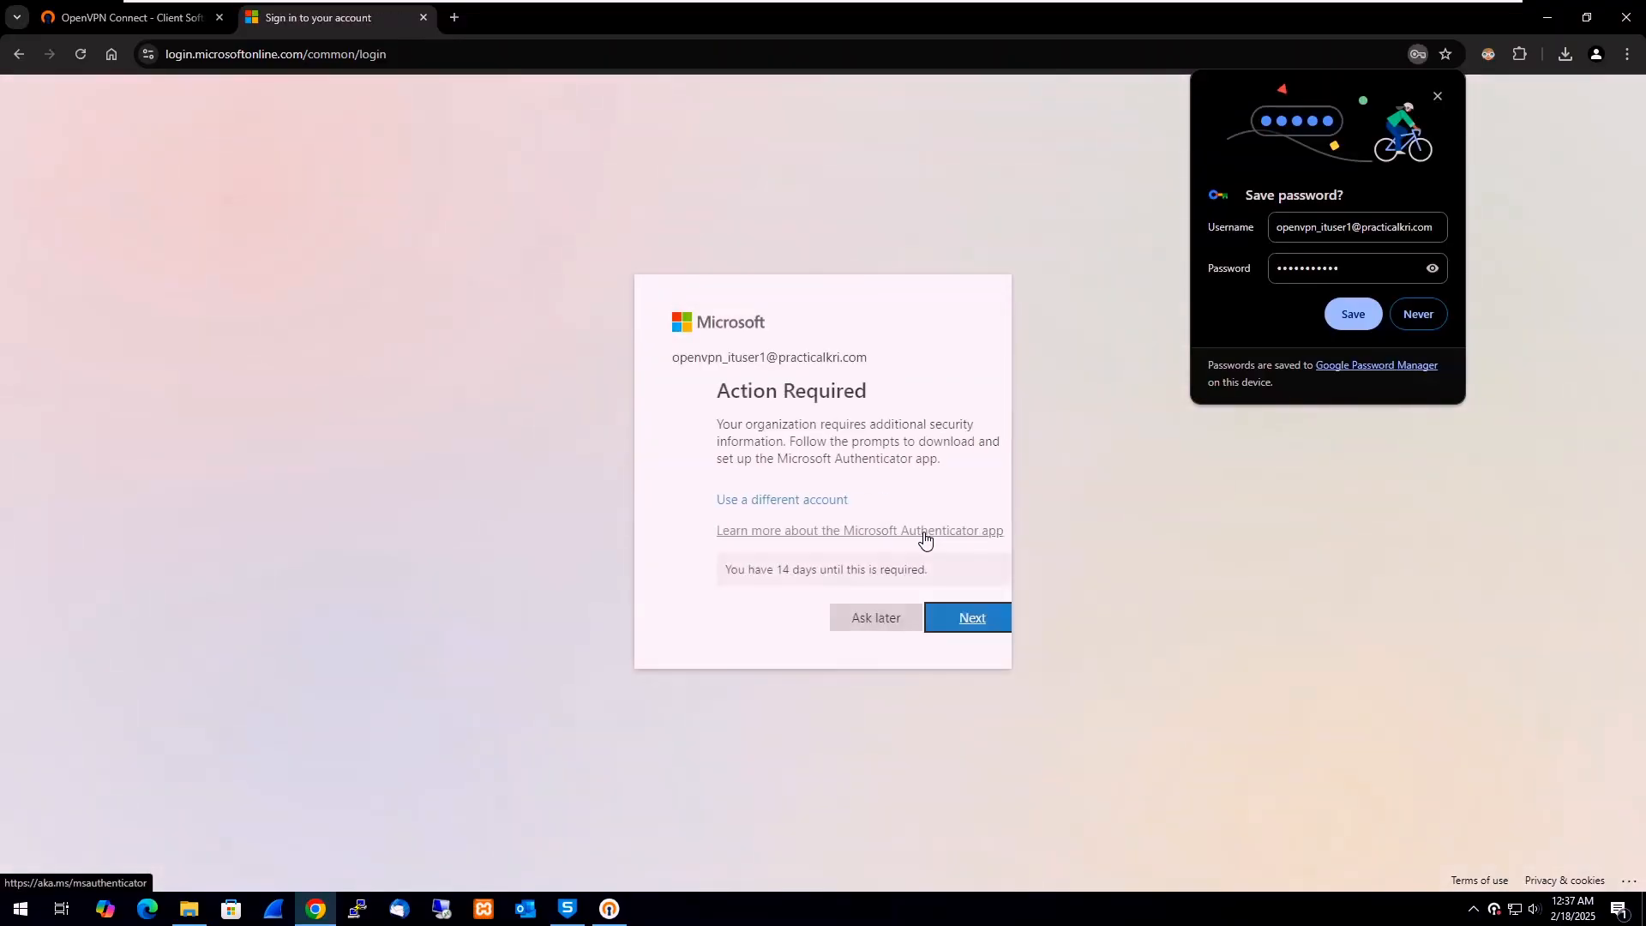
pyautogui.click(1414, 314)
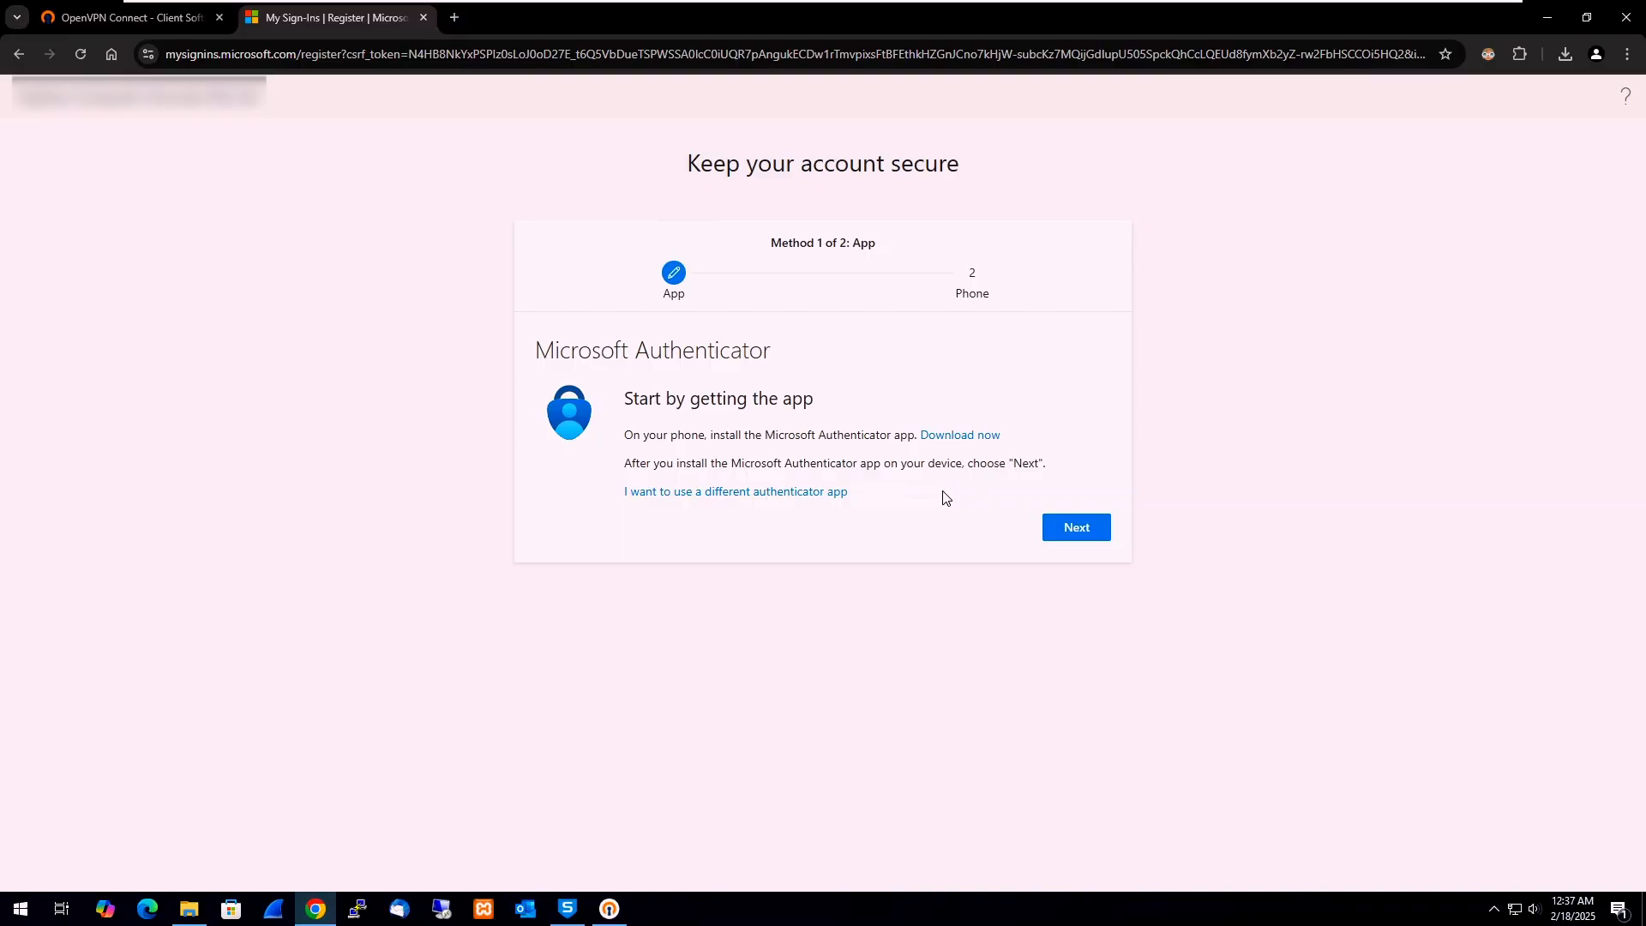
# Step: Register Microsoft Authenticator by scanning the QR code
pyautogui.click(1086, 530)
pyautogui.click(1085, 529)
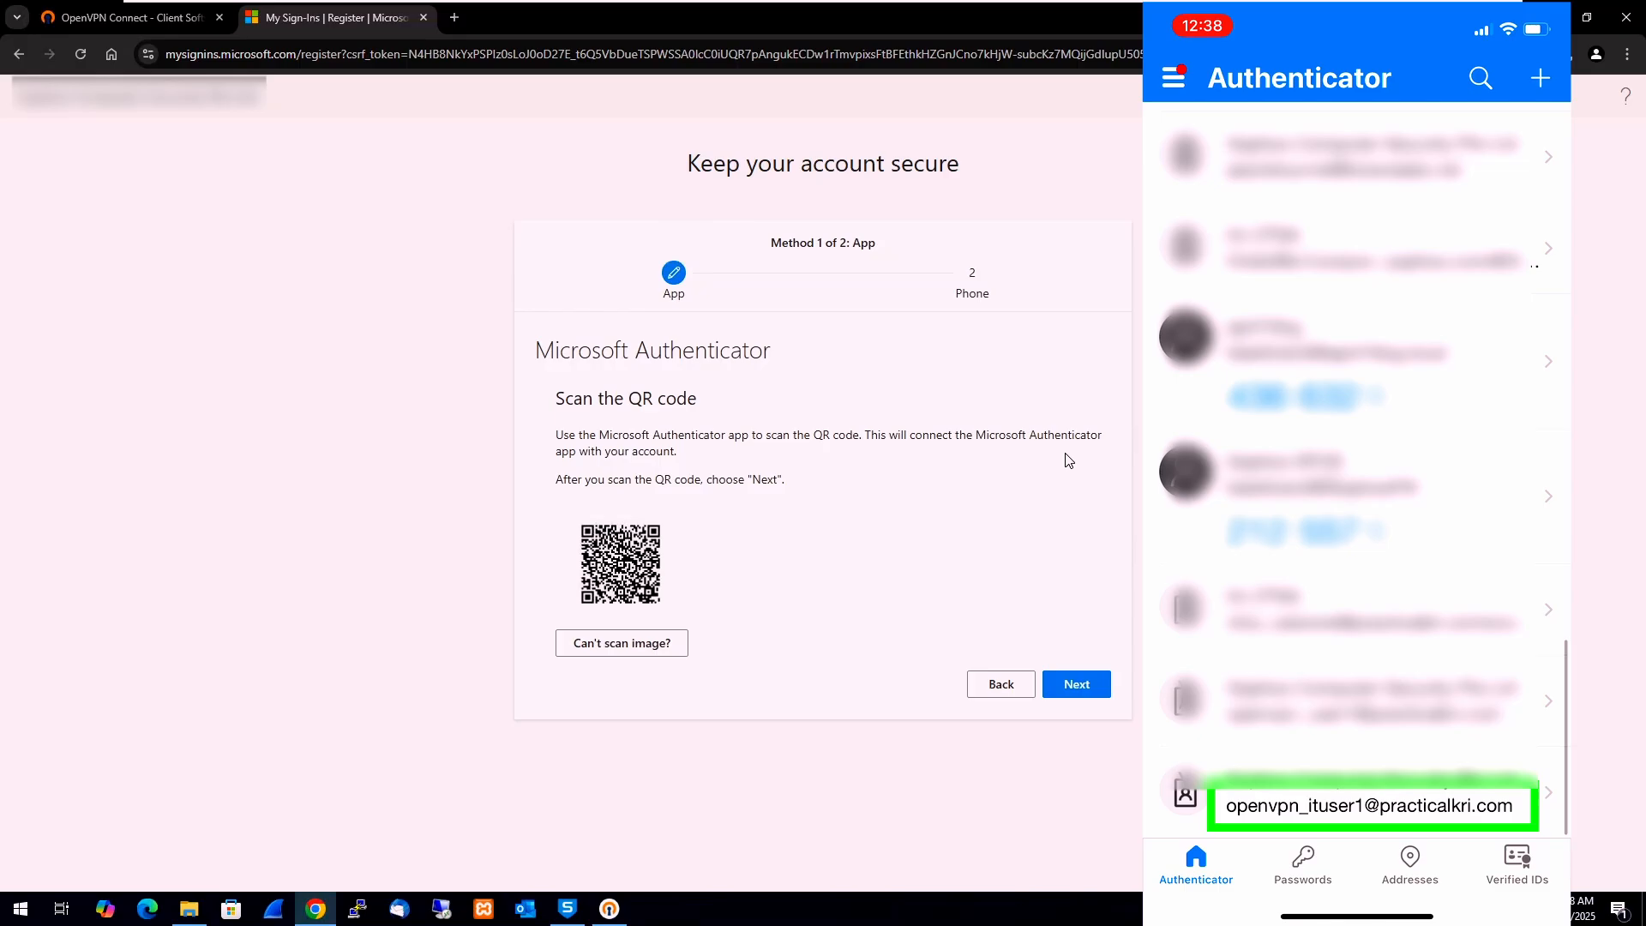
pyautogui.click(1090, 685)
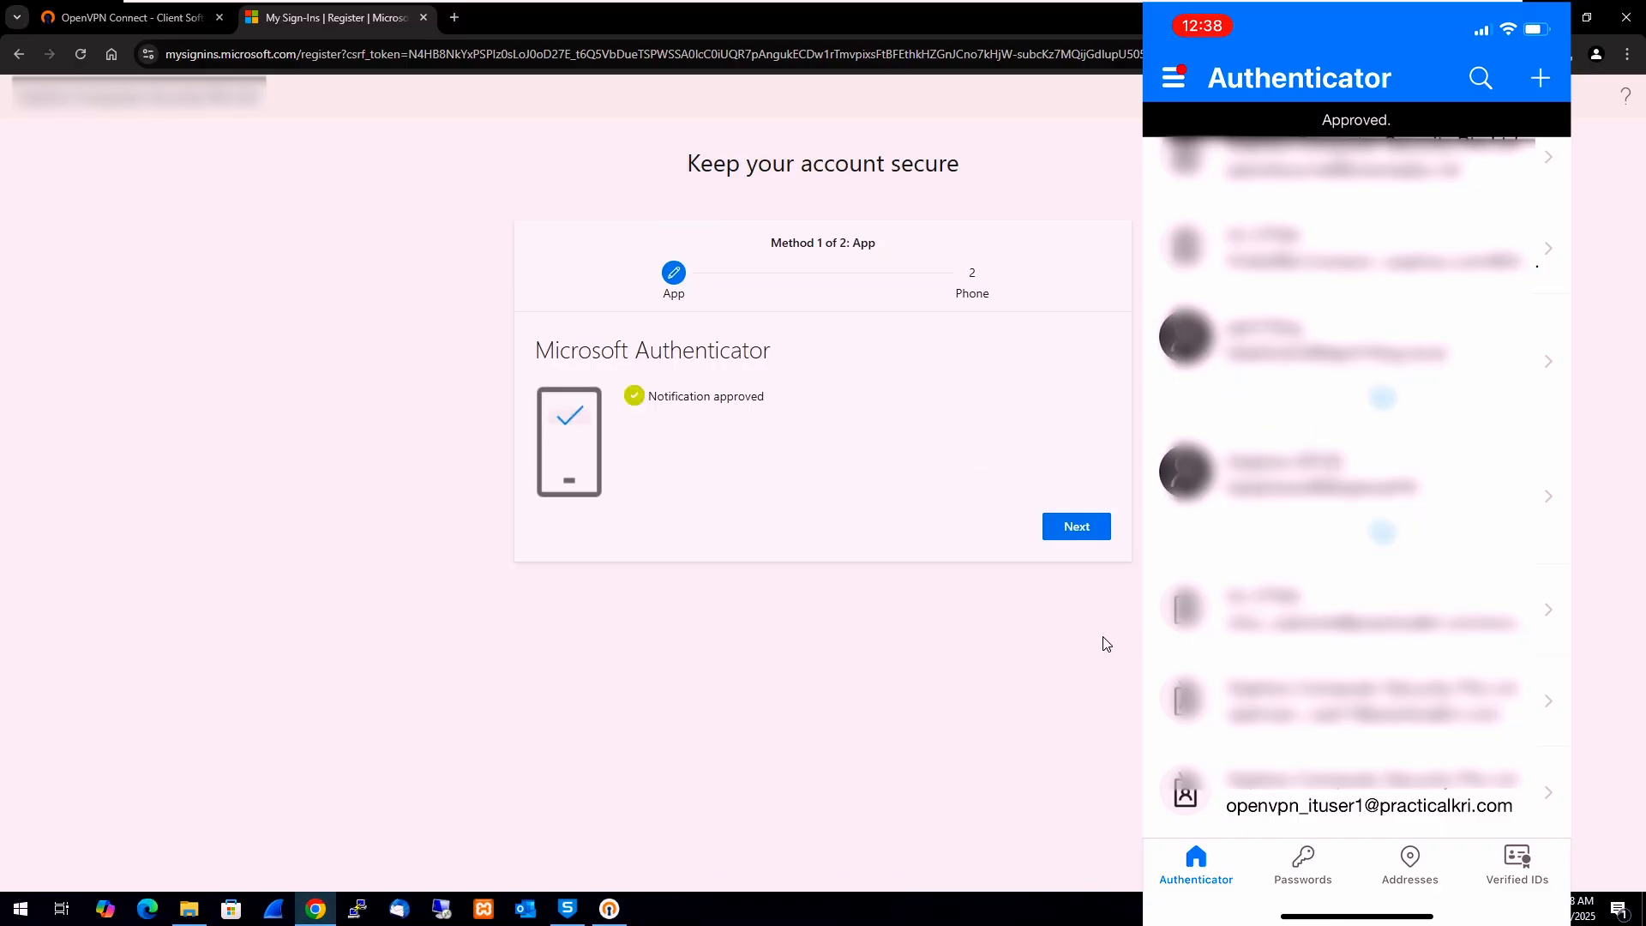
pyautogui.click(1077, 526)
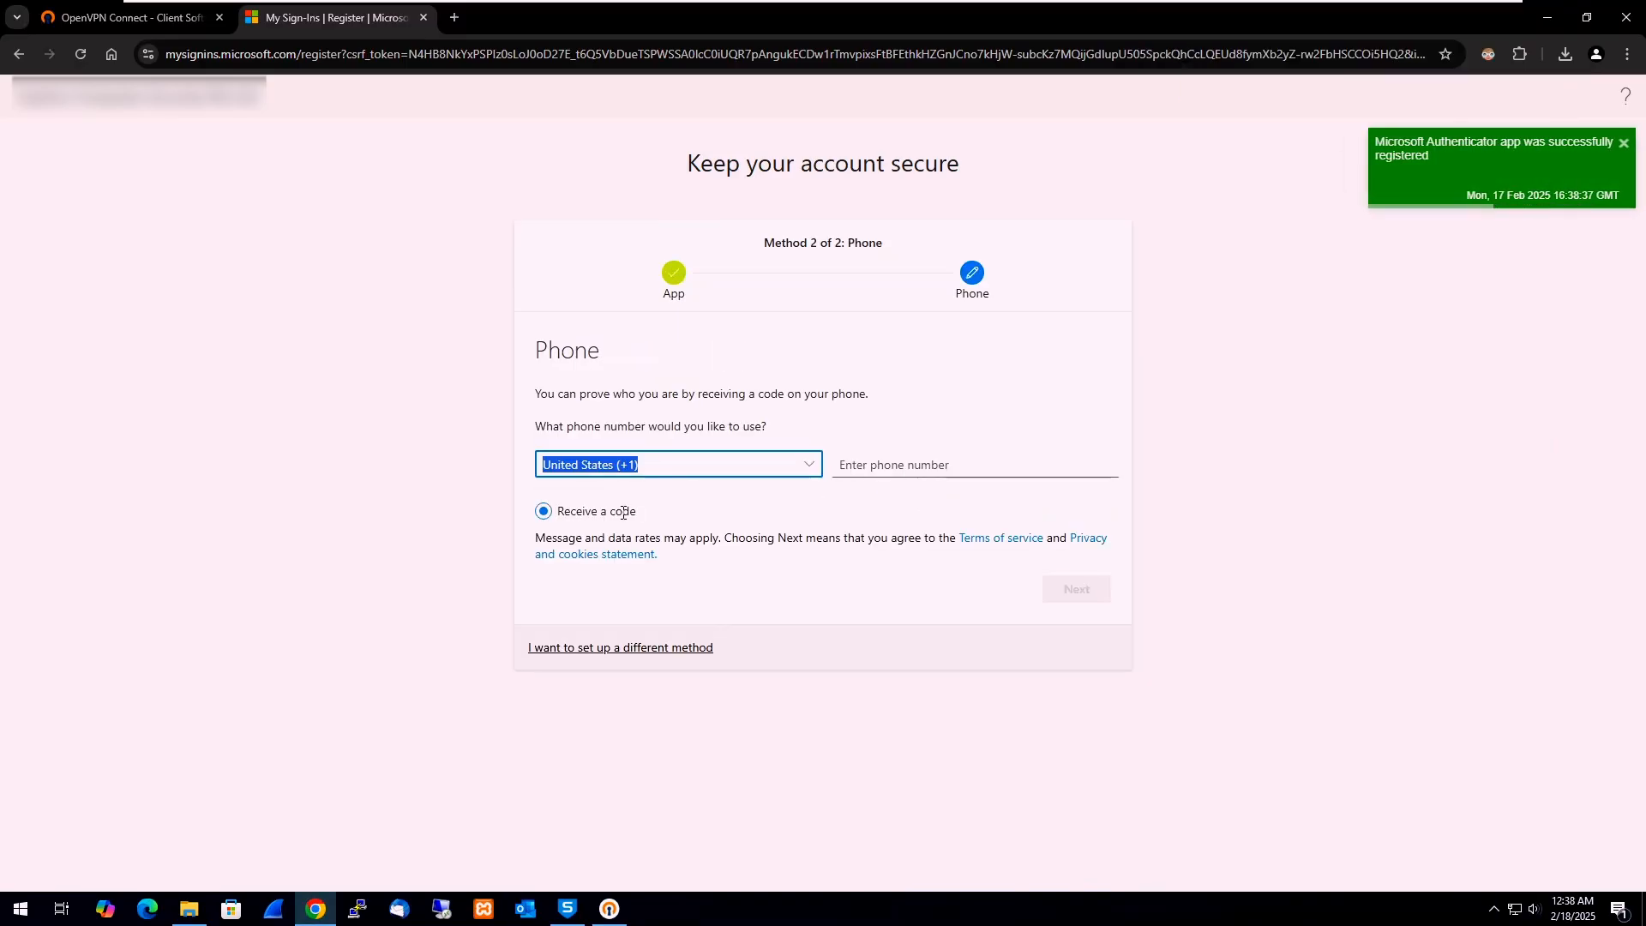
# Step: Add the user's email address as a second method using the emailed code, and stay signed in
pyautogui.click(624, 649)
pyautogui.doubleClick(659, 649)
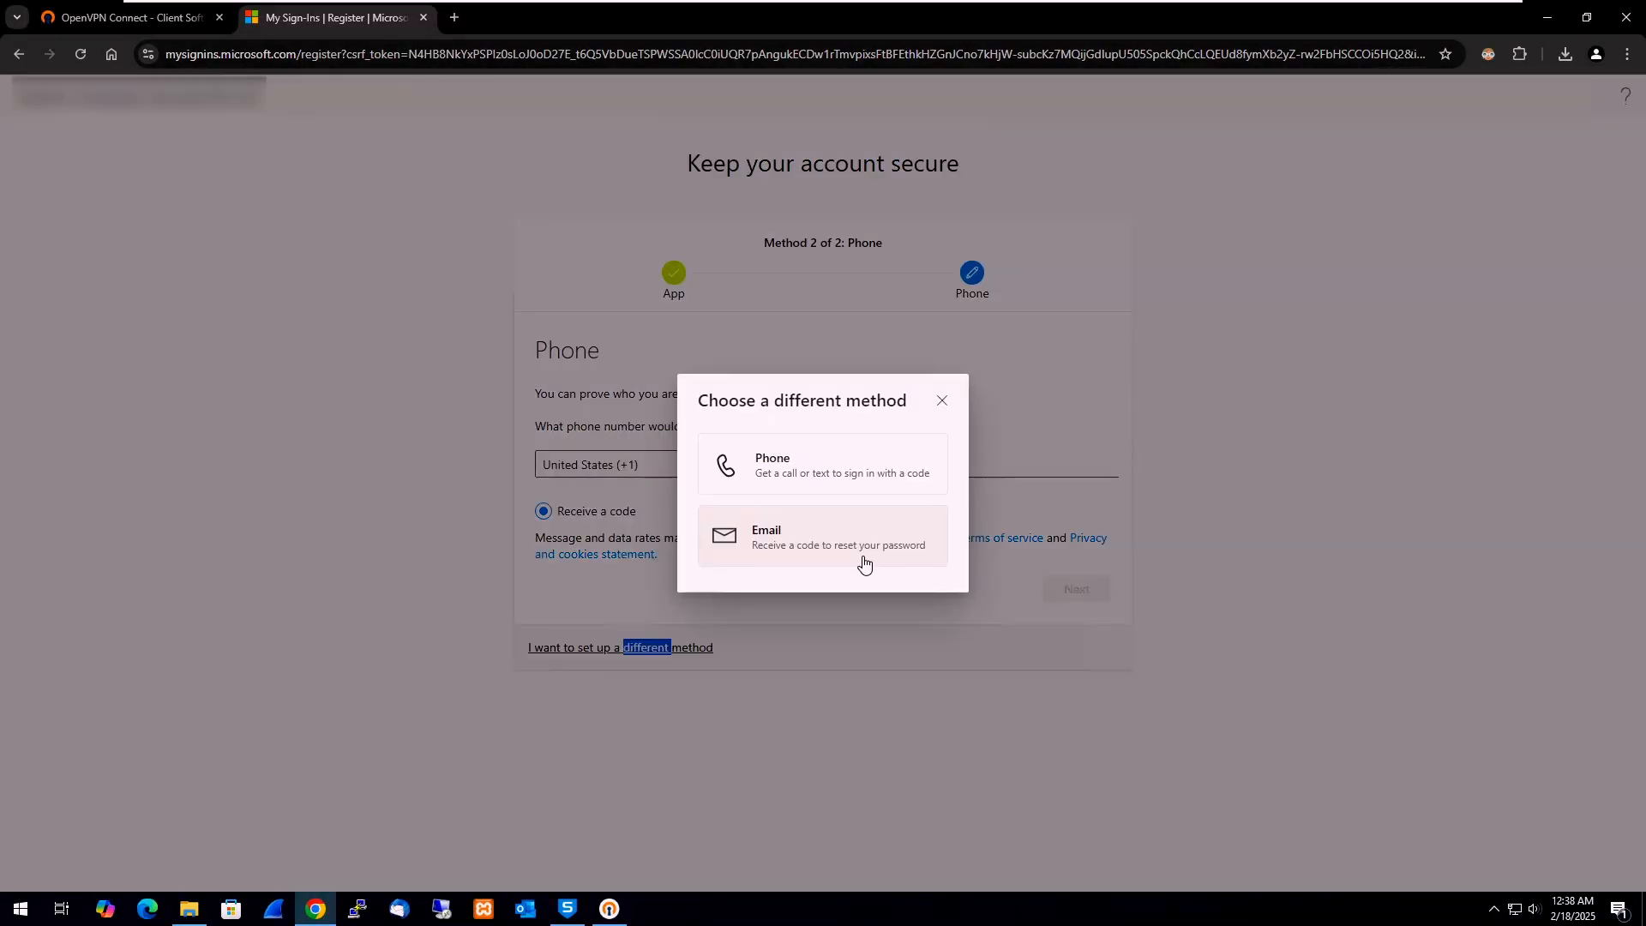
pyautogui.click(801, 543)
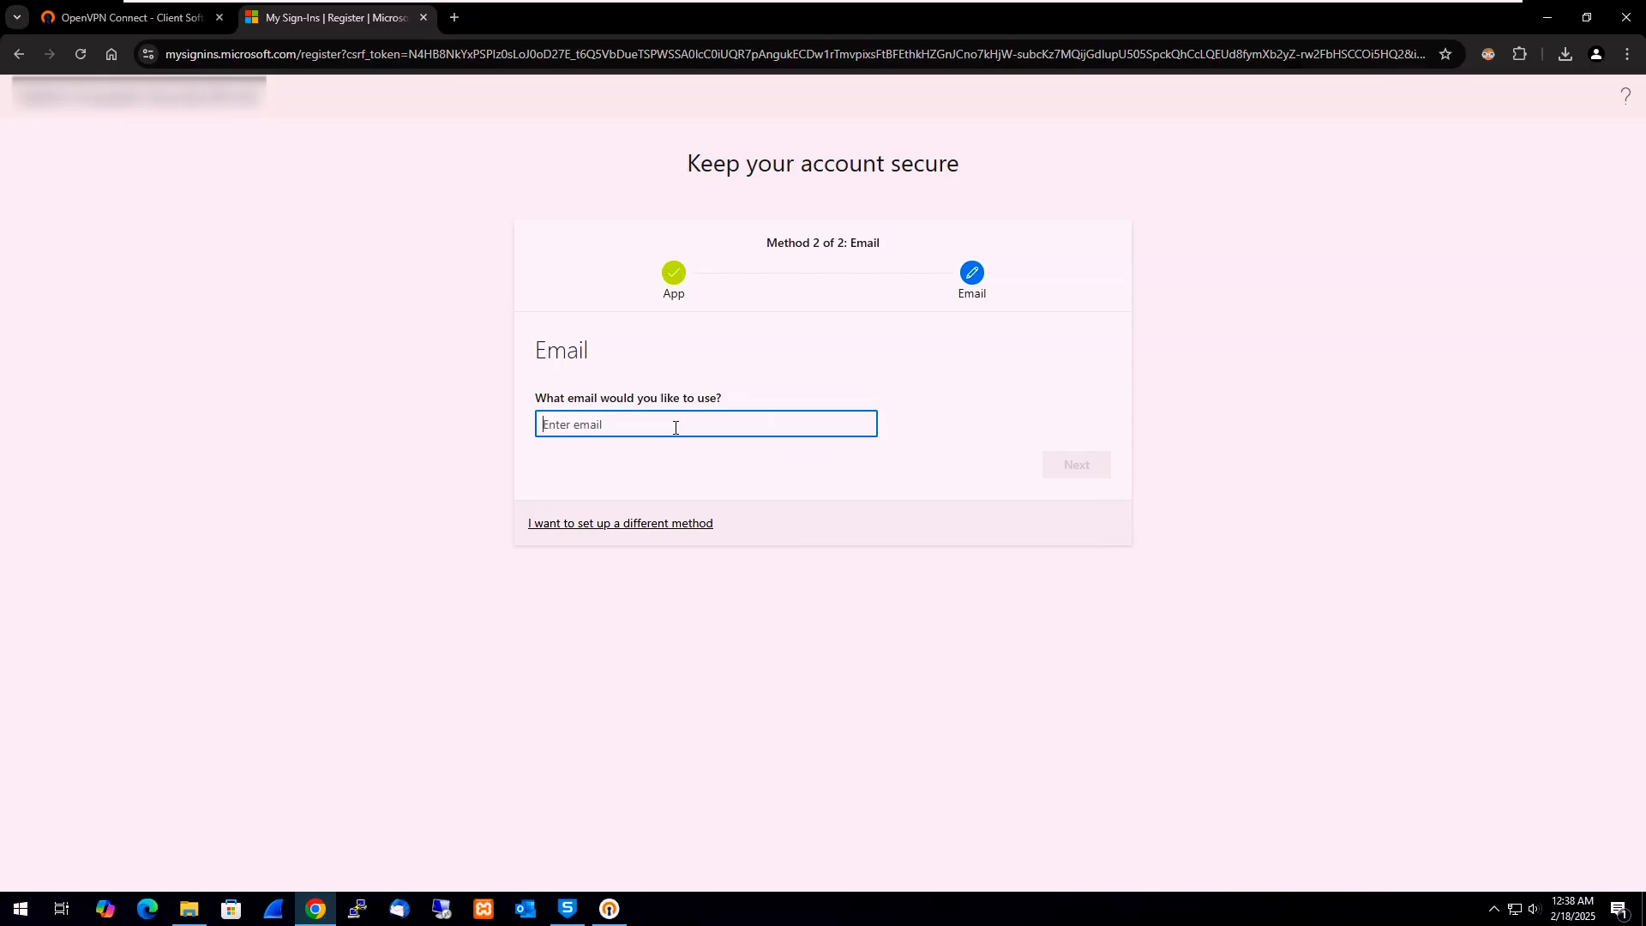
pyautogui.write('...')
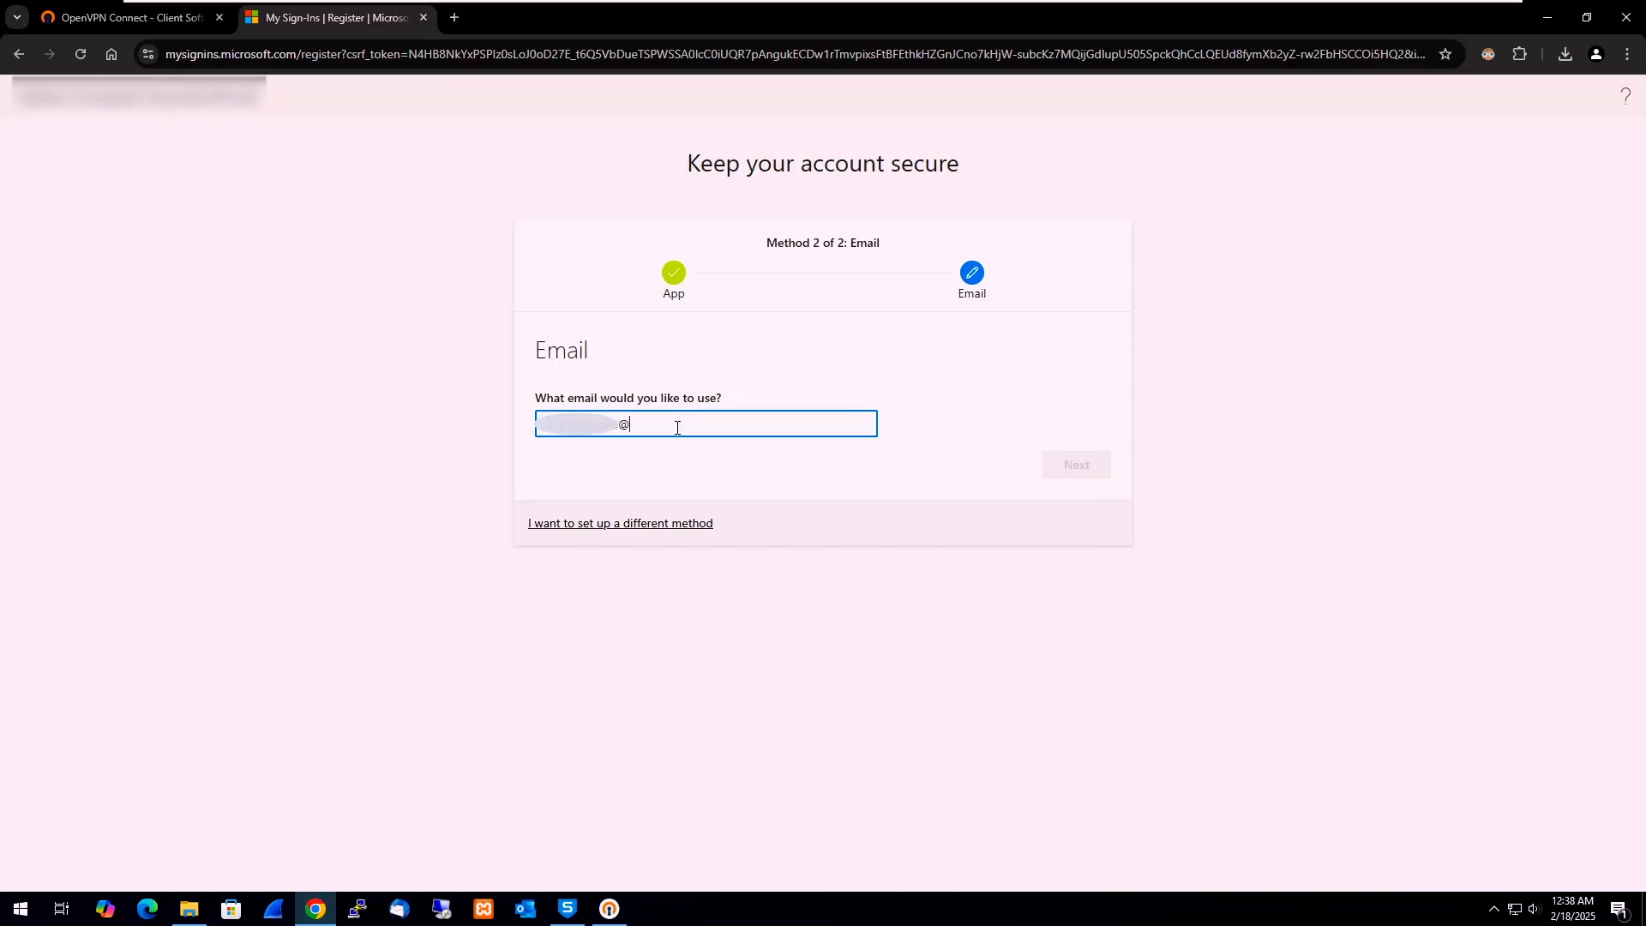
pyautogui.write('@gmail.com')
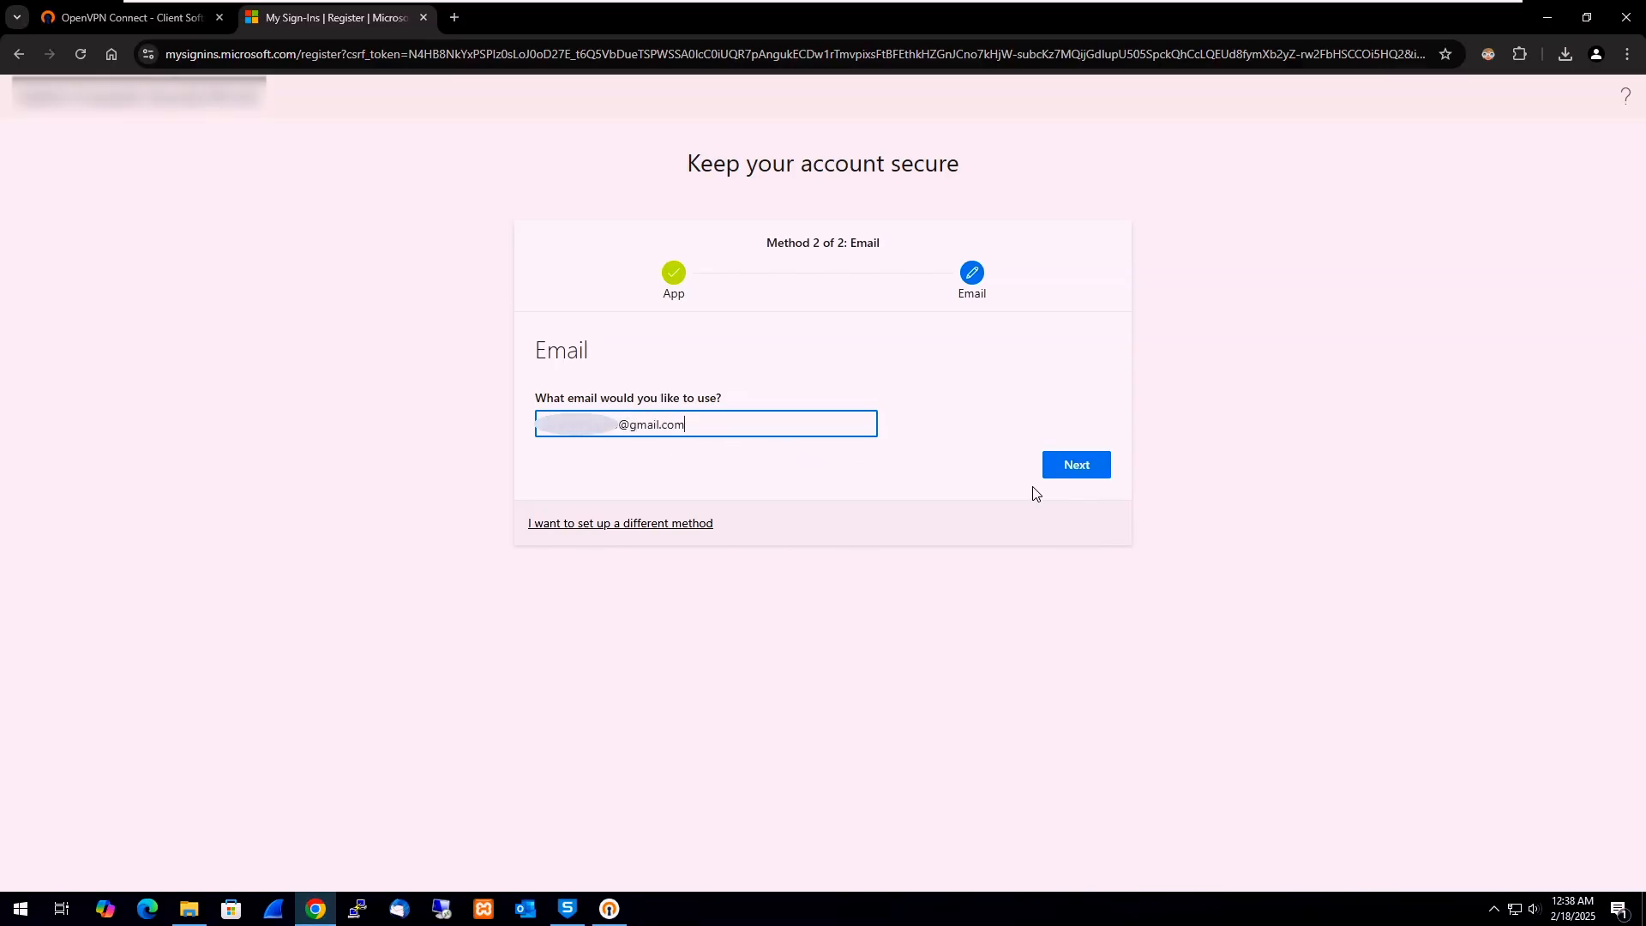
pyautogui.click(1069, 474)
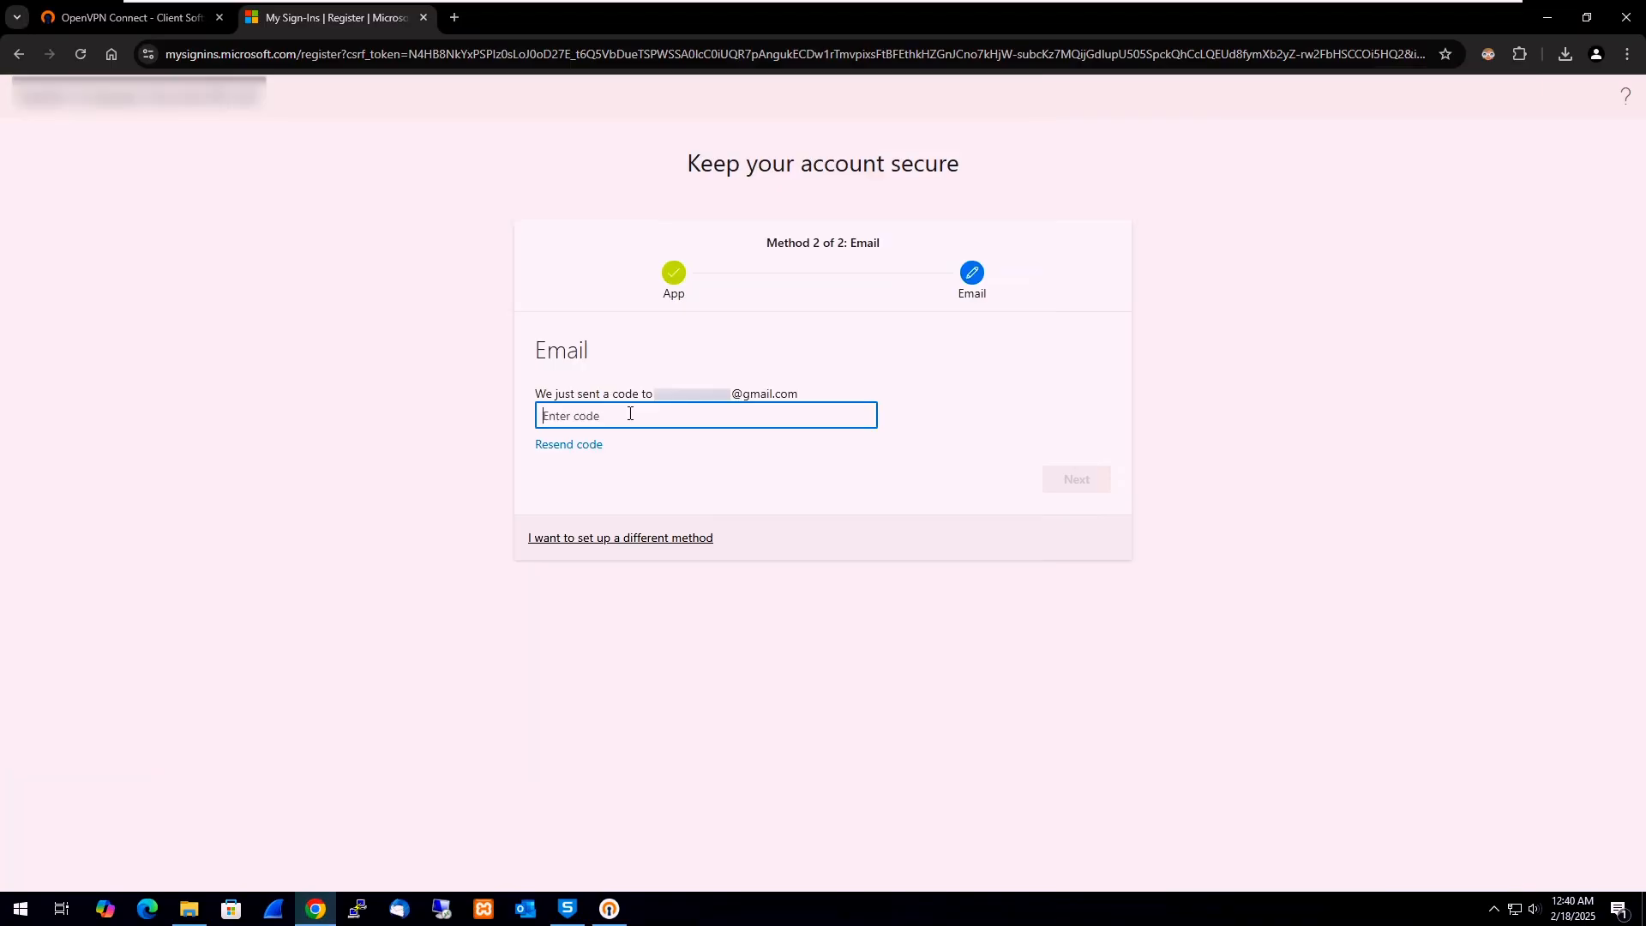
pyautogui.click(1078, 481)
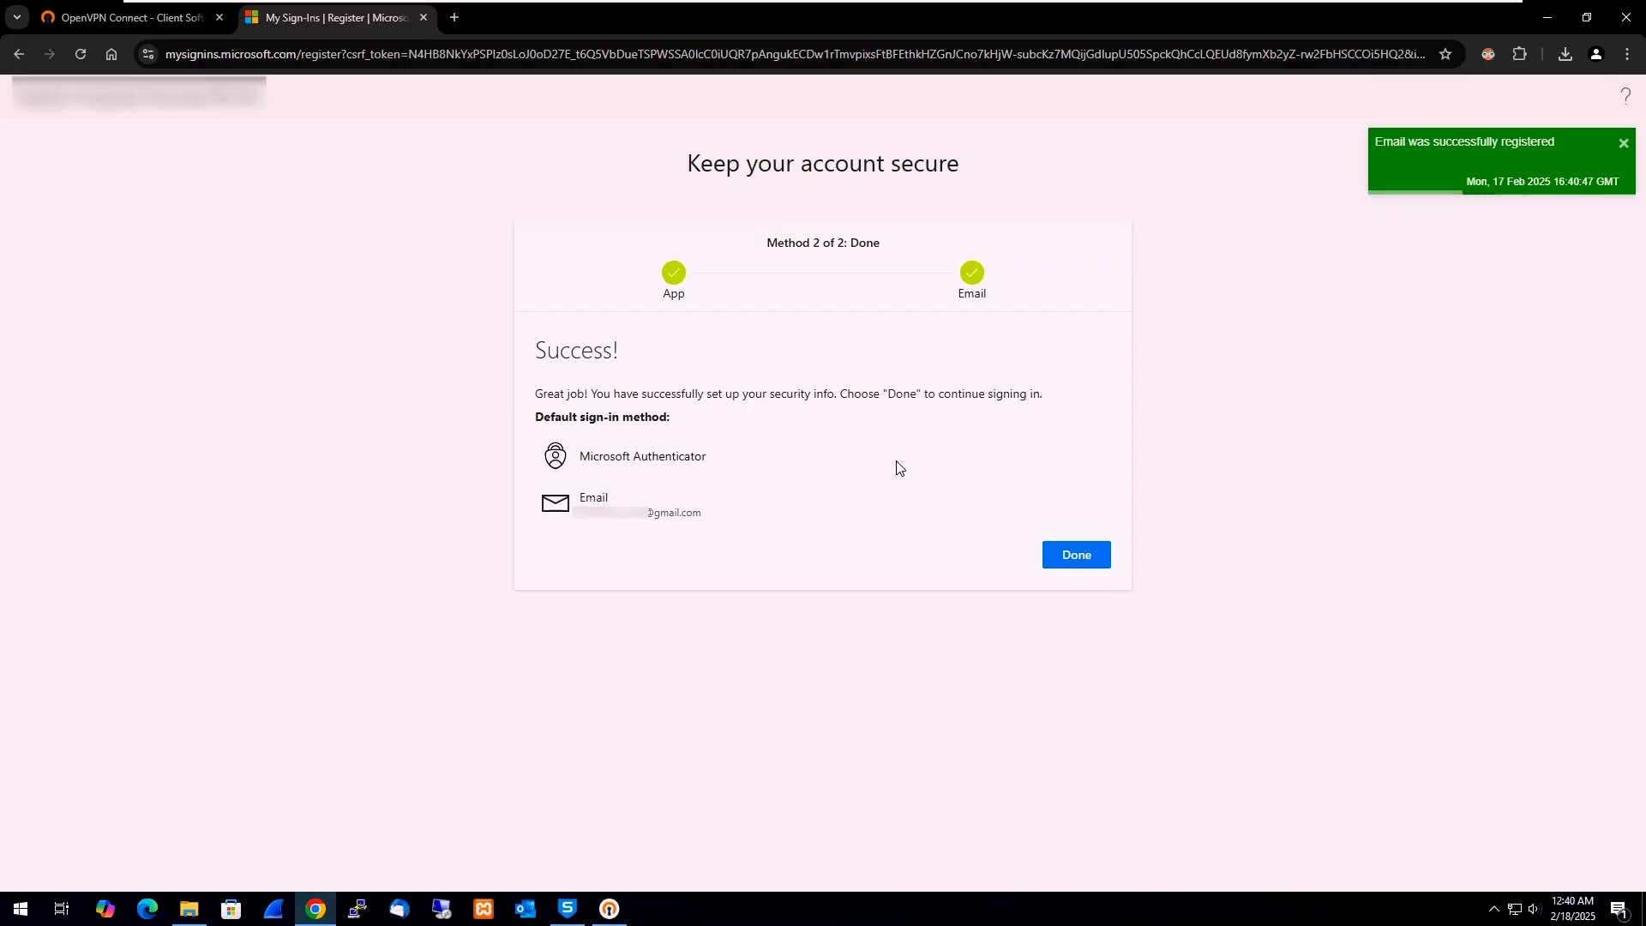
pyautogui.click(1078, 559)
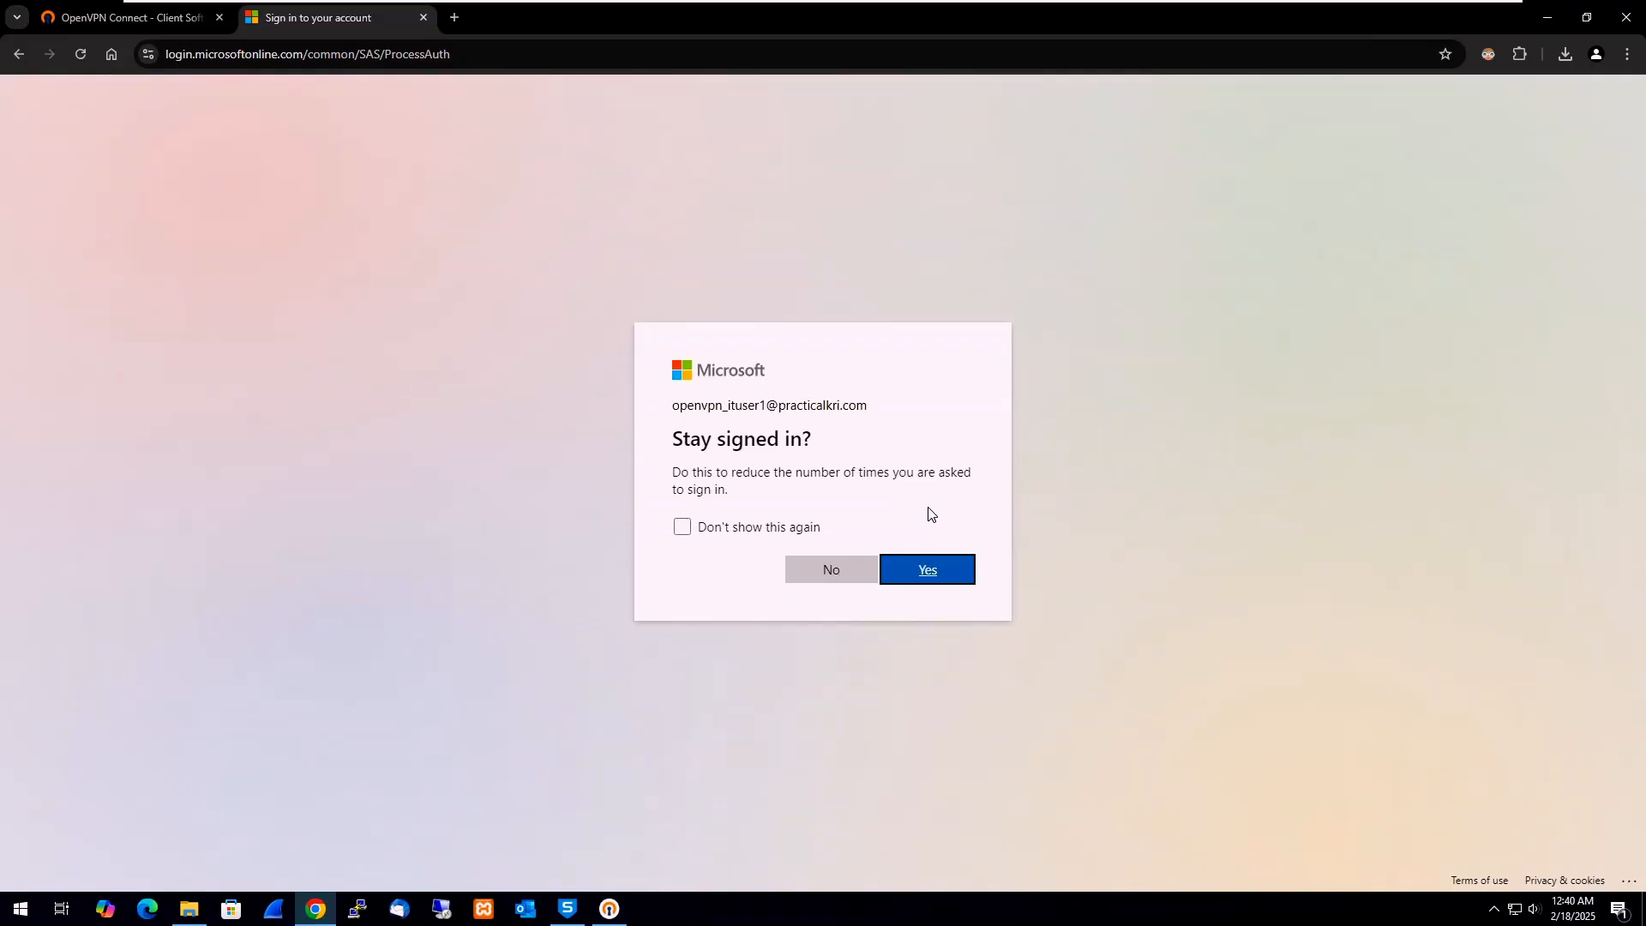
pyautogui.click(934, 569)
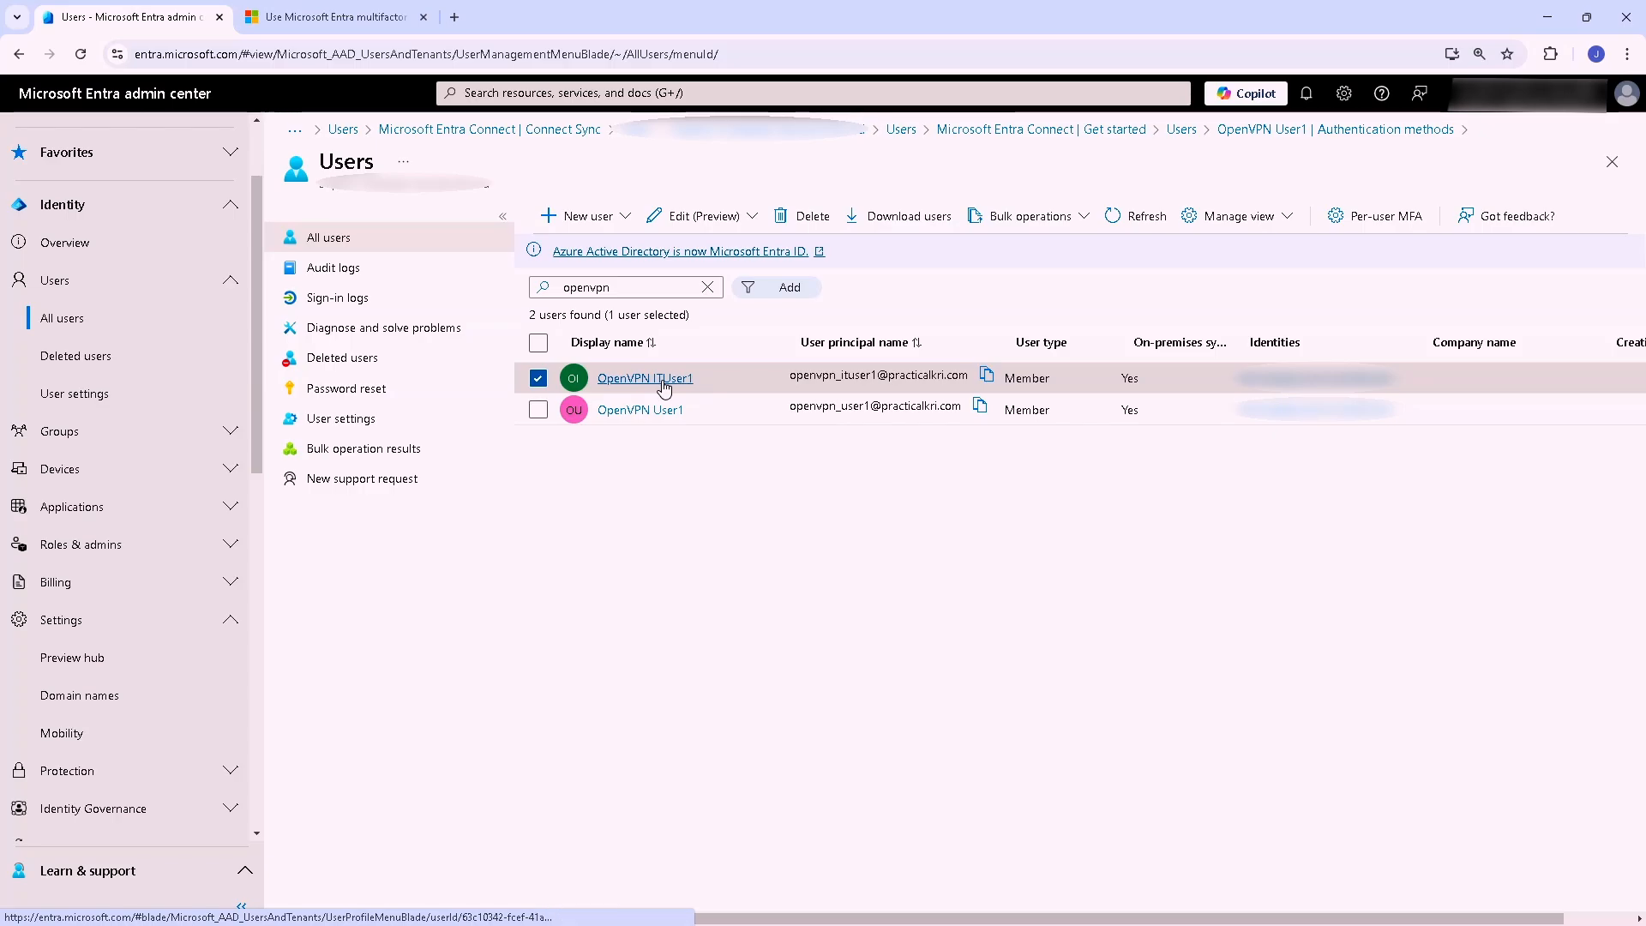
# Step: Open OpenVPN ITUser1's authentication methods page in the admin center
pyautogui.click(665, 381)
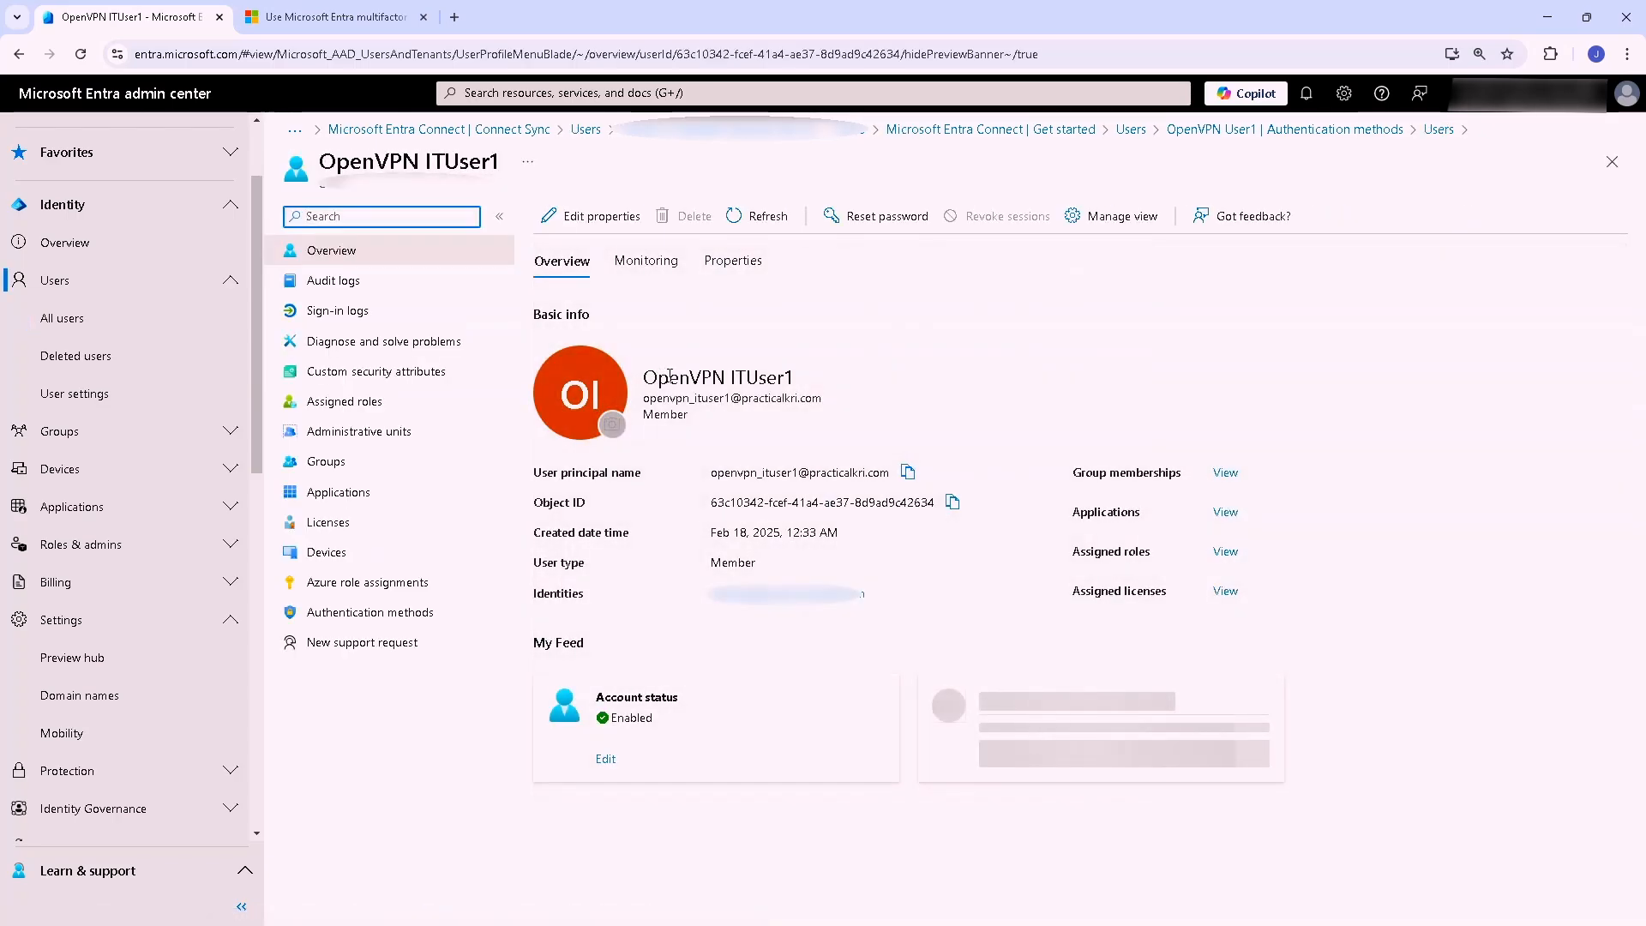
pyautogui.click(429, 614)
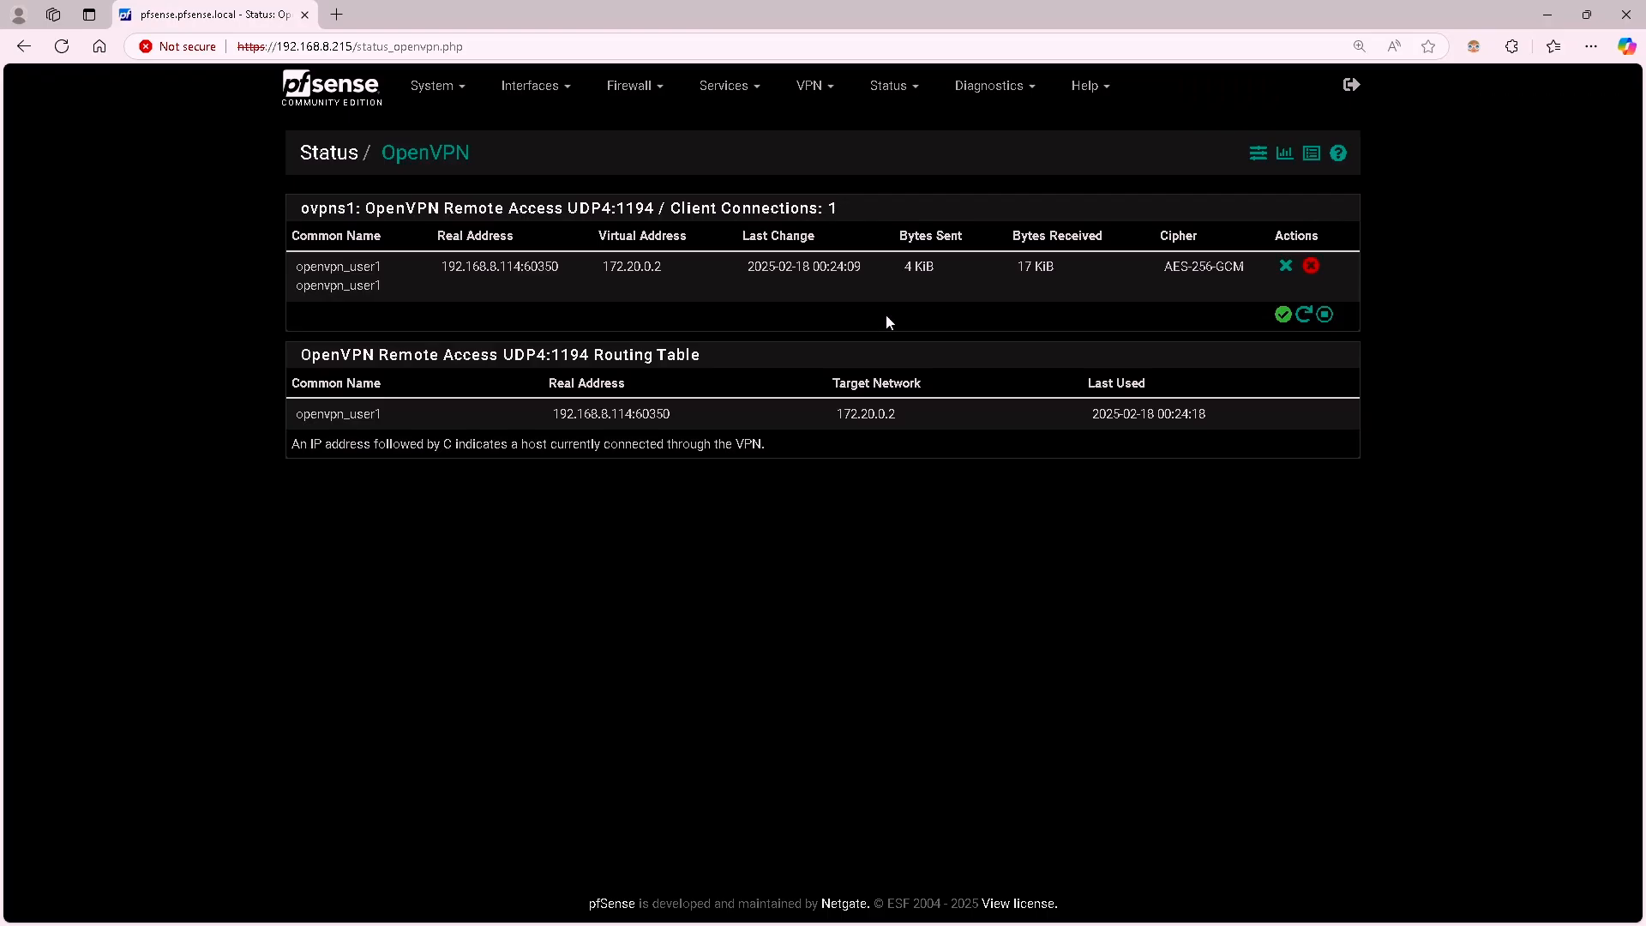
# Step: Test openvpn_ituser1 with its password against RADIUS NPS in Diagnostics > Authentication
pyautogui.click(990, 96)
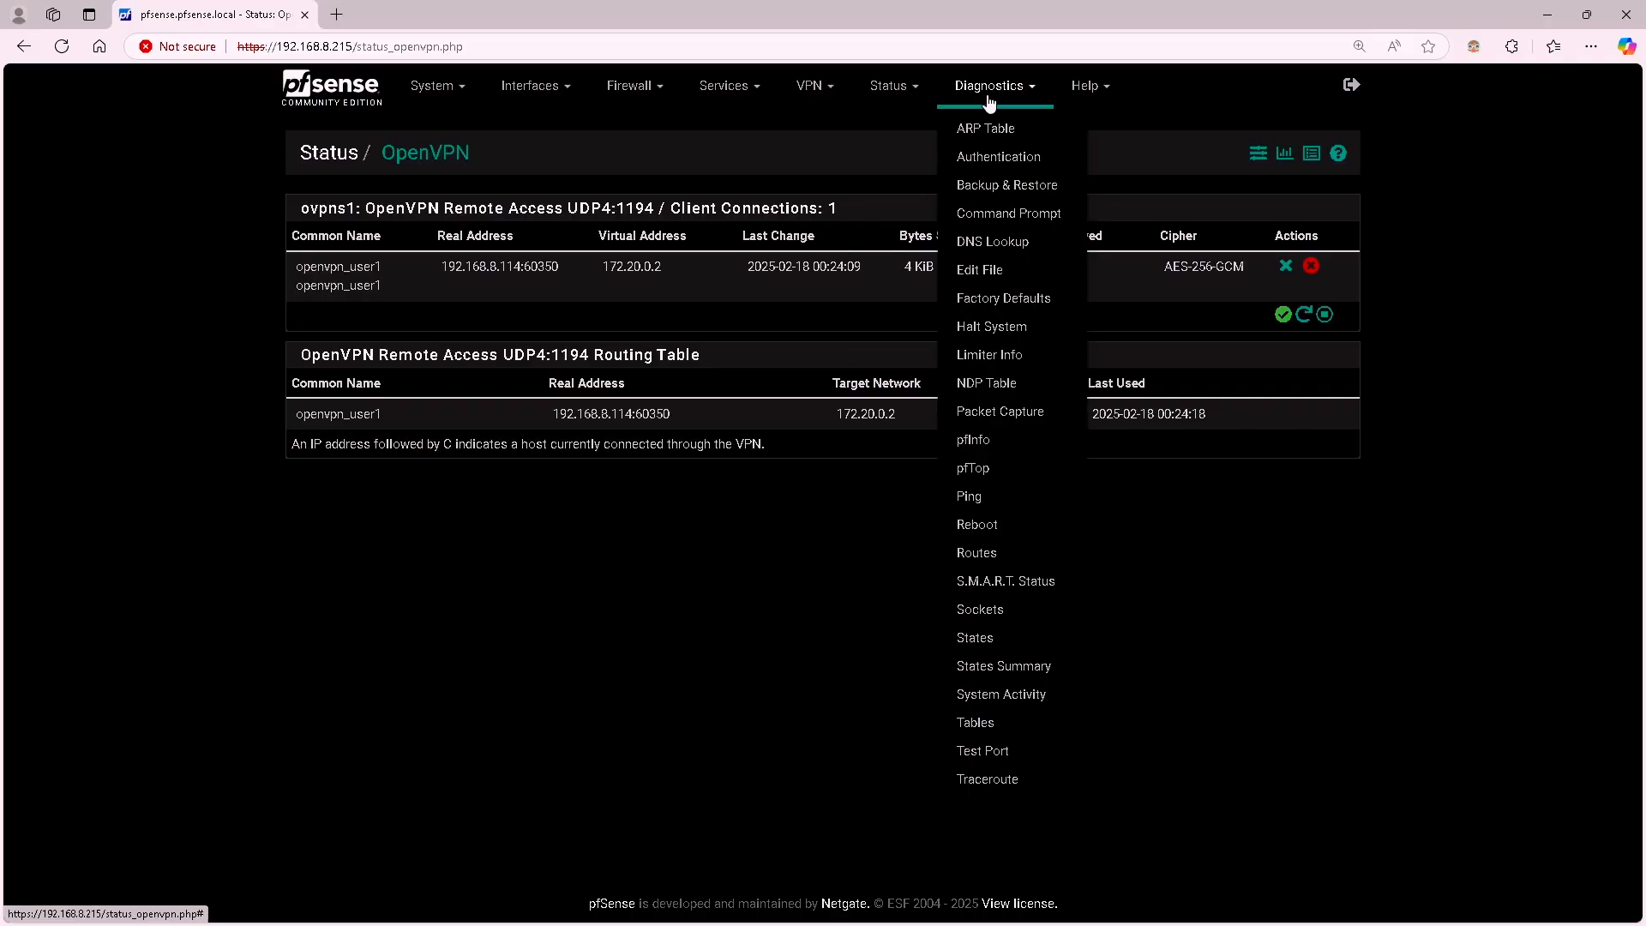
pyautogui.click(986, 157)
pyautogui.click(551, 309)
pyautogui.write('open')
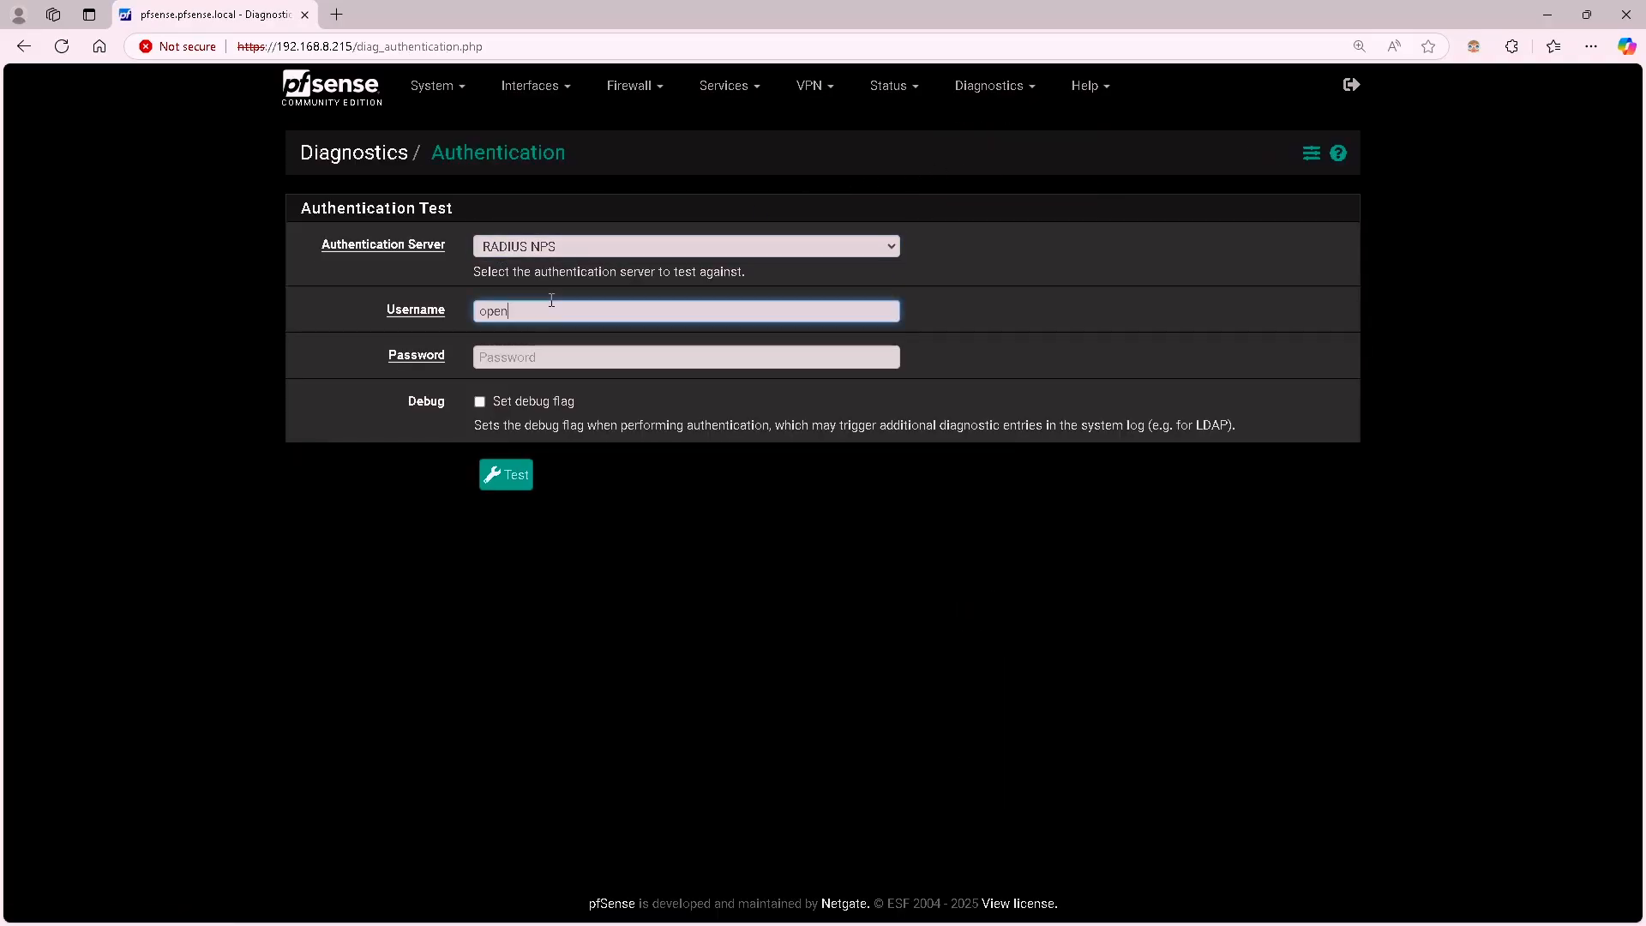
pyautogui.write('vpn_ituser1')
pyautogui.press('Tab')
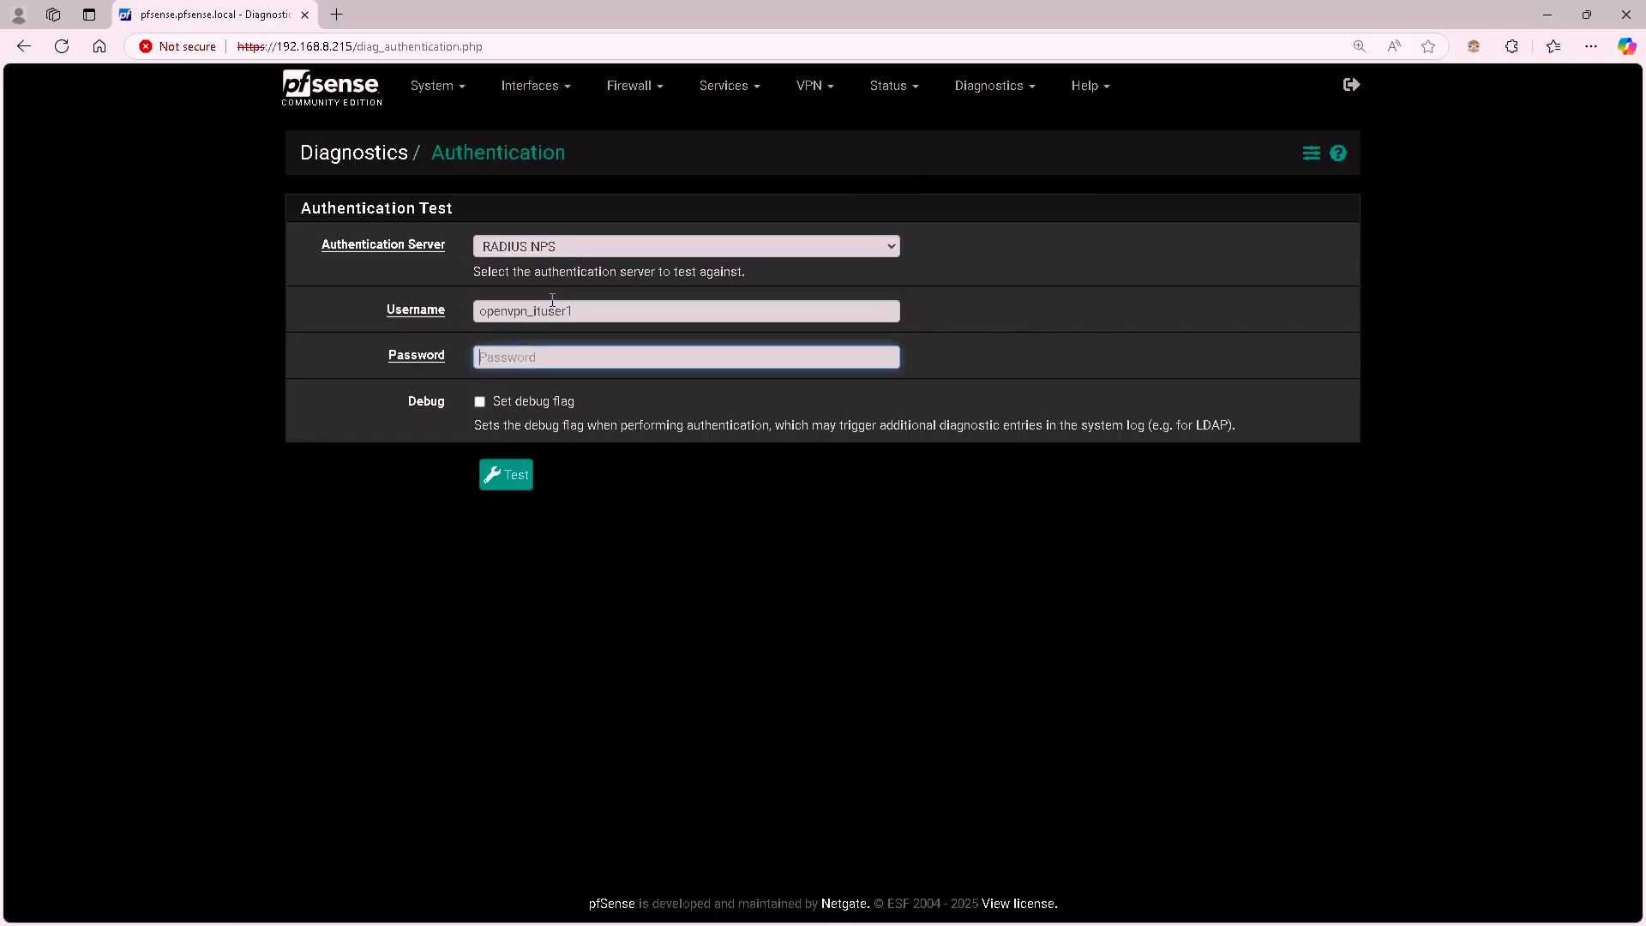
pyautogui.write('***')
pyautogui.click(505, 474)
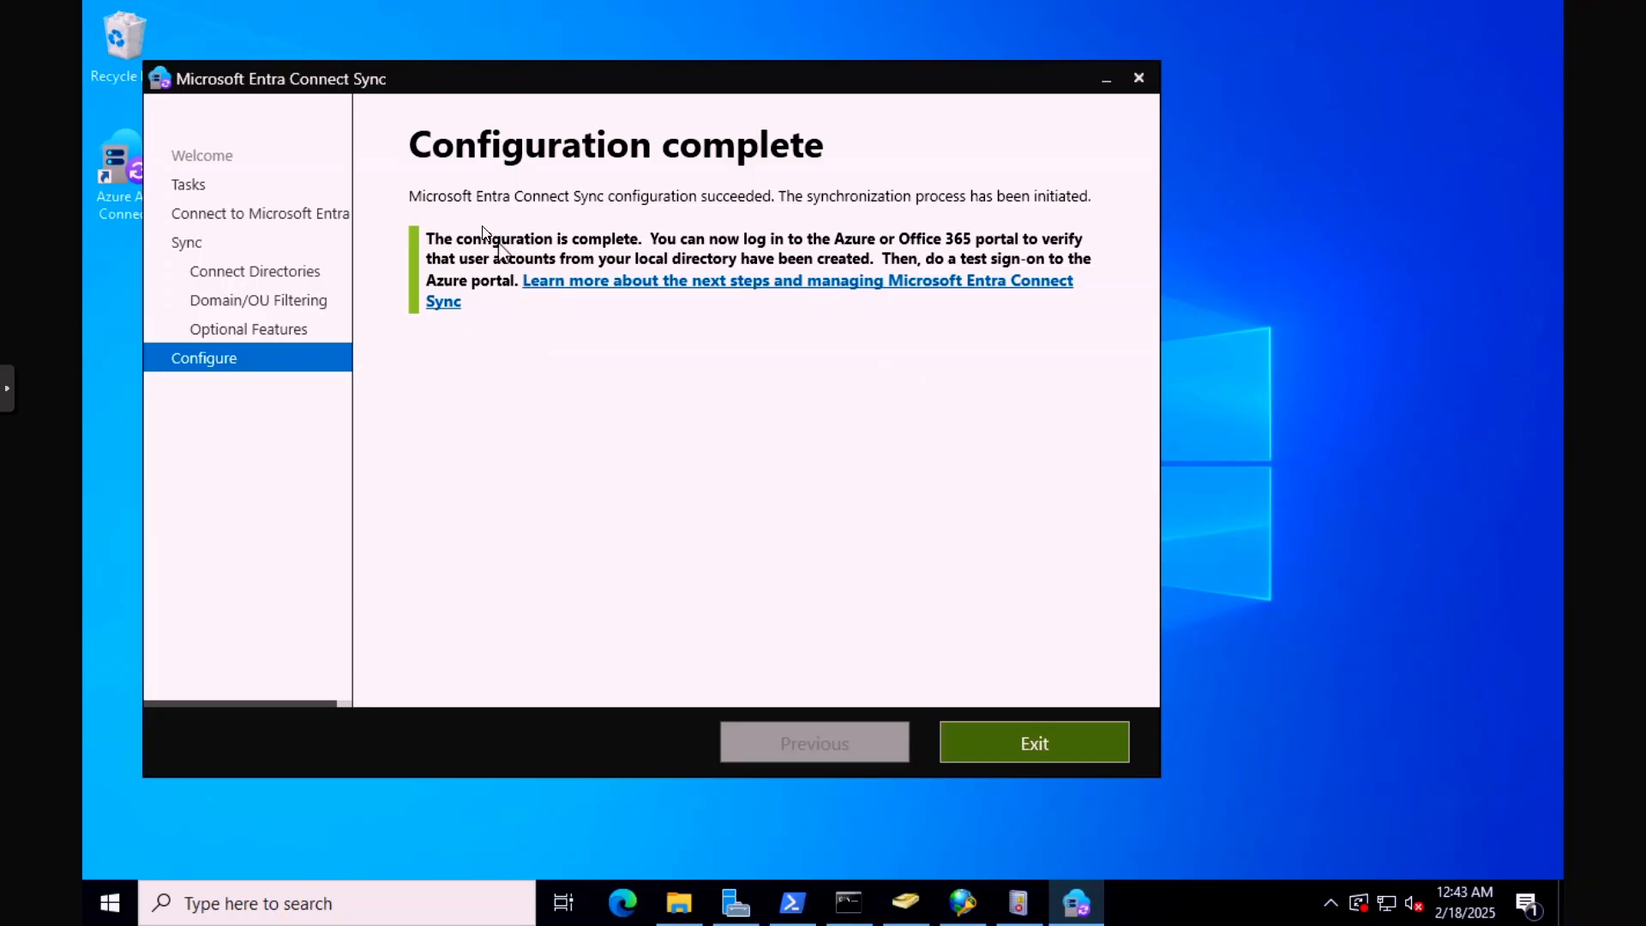
# Step: Refresh the AuthZOptCh log in Event Viewer to show the newest events
pyautogui.click(1019, 902)
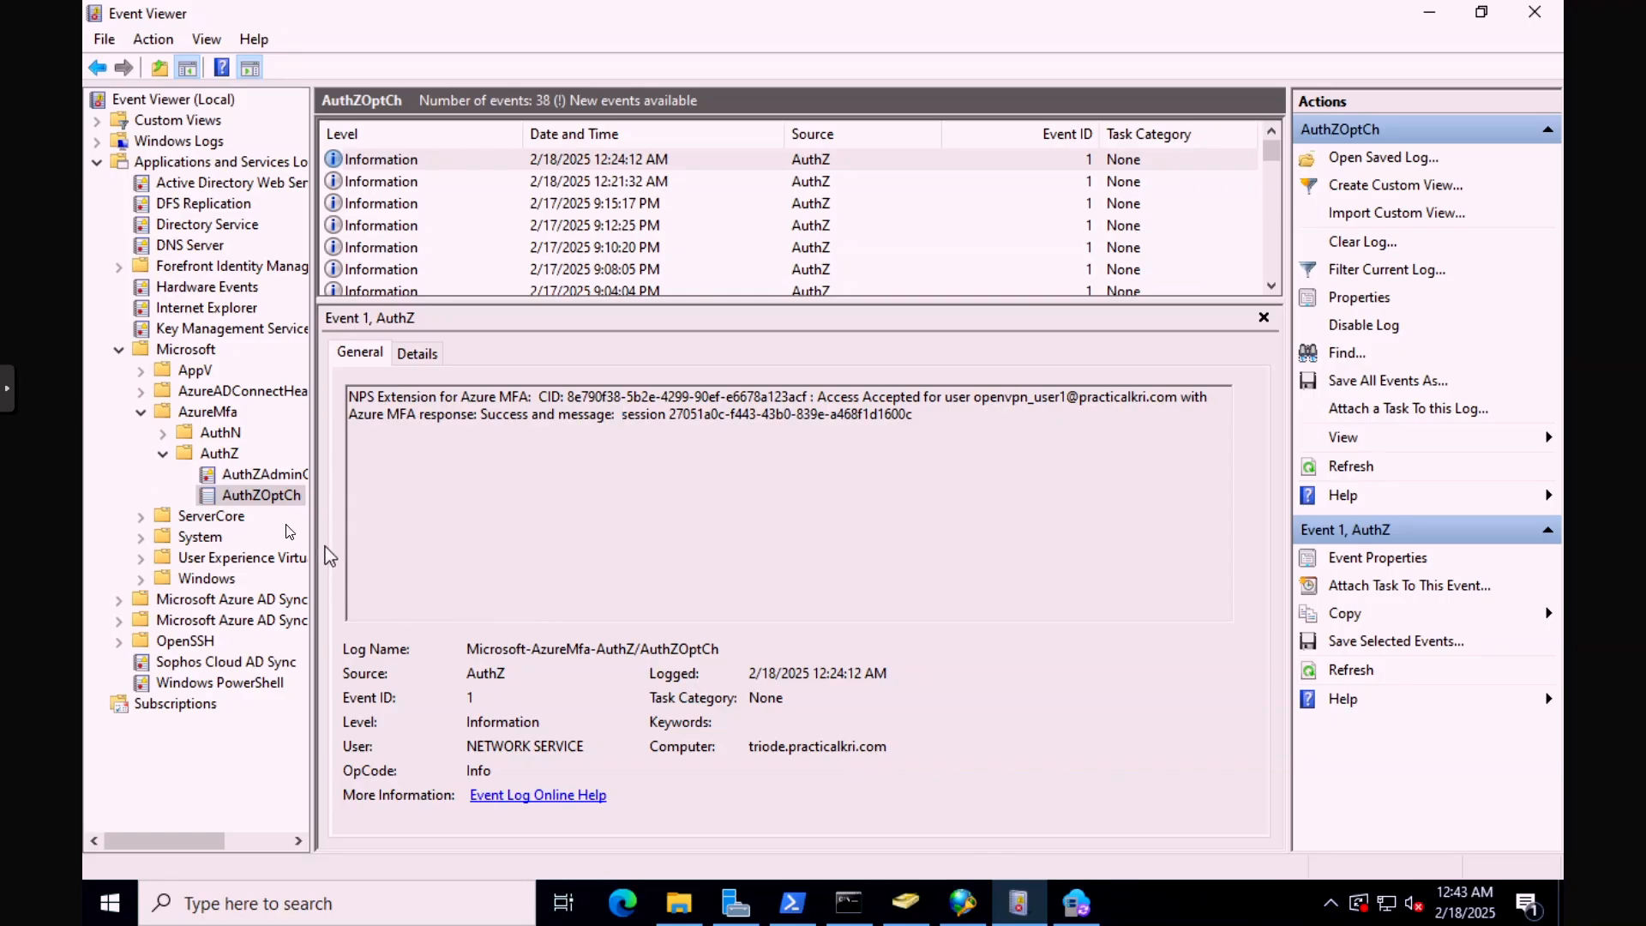
pyautogui.rightClick(905, 229)
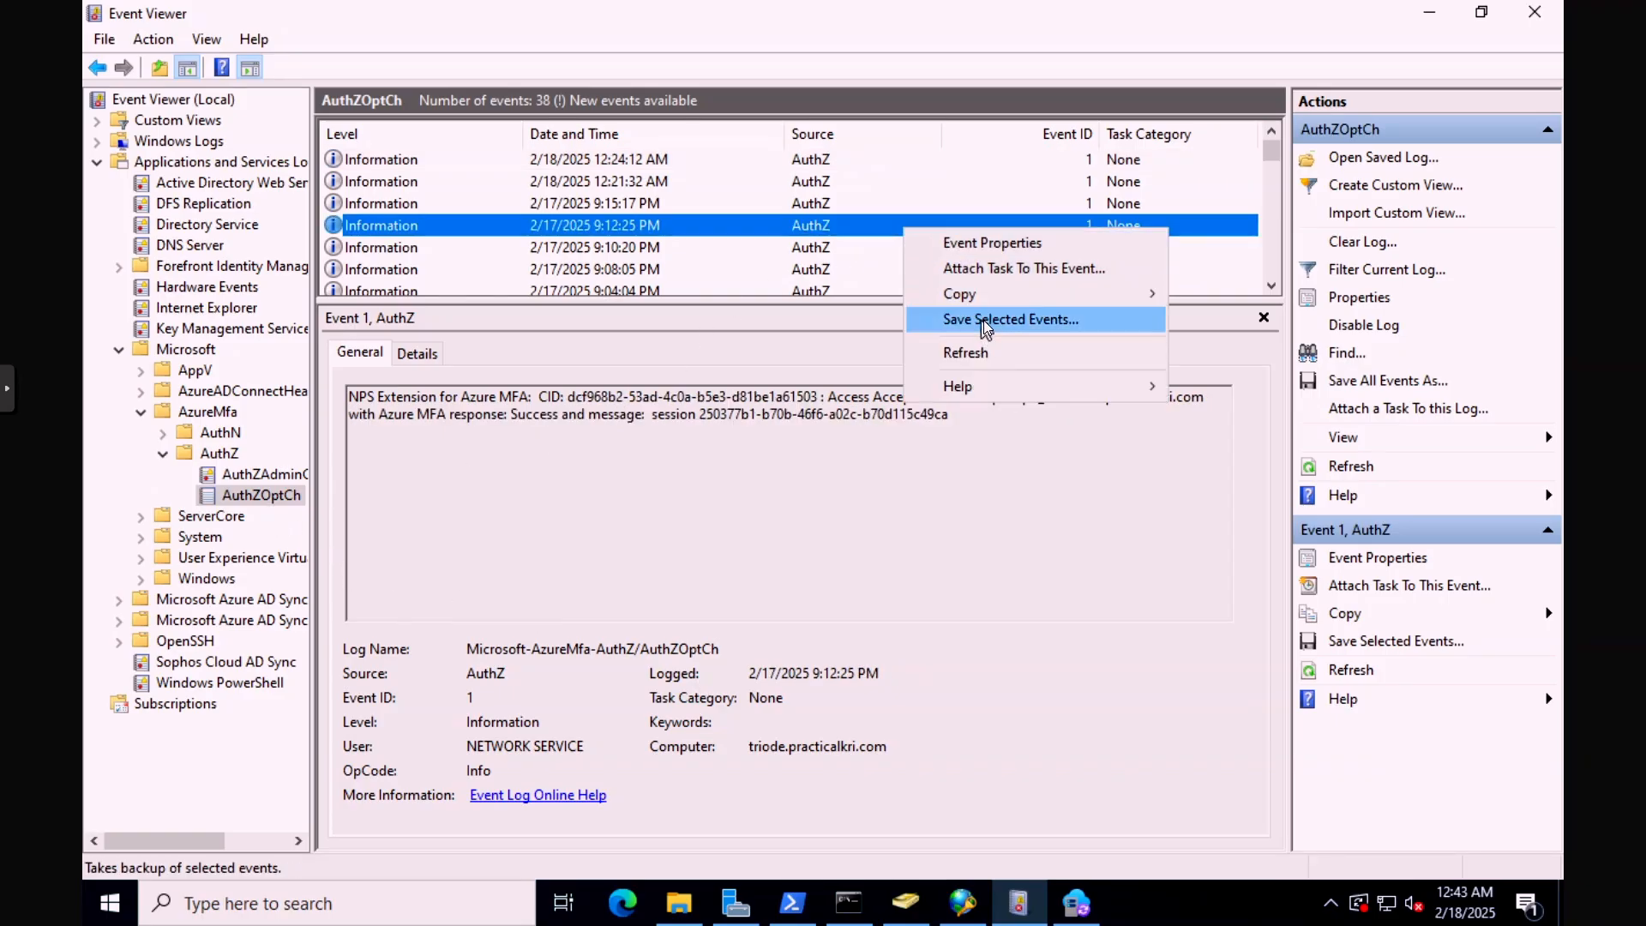
pyautogui.click(986, 353)
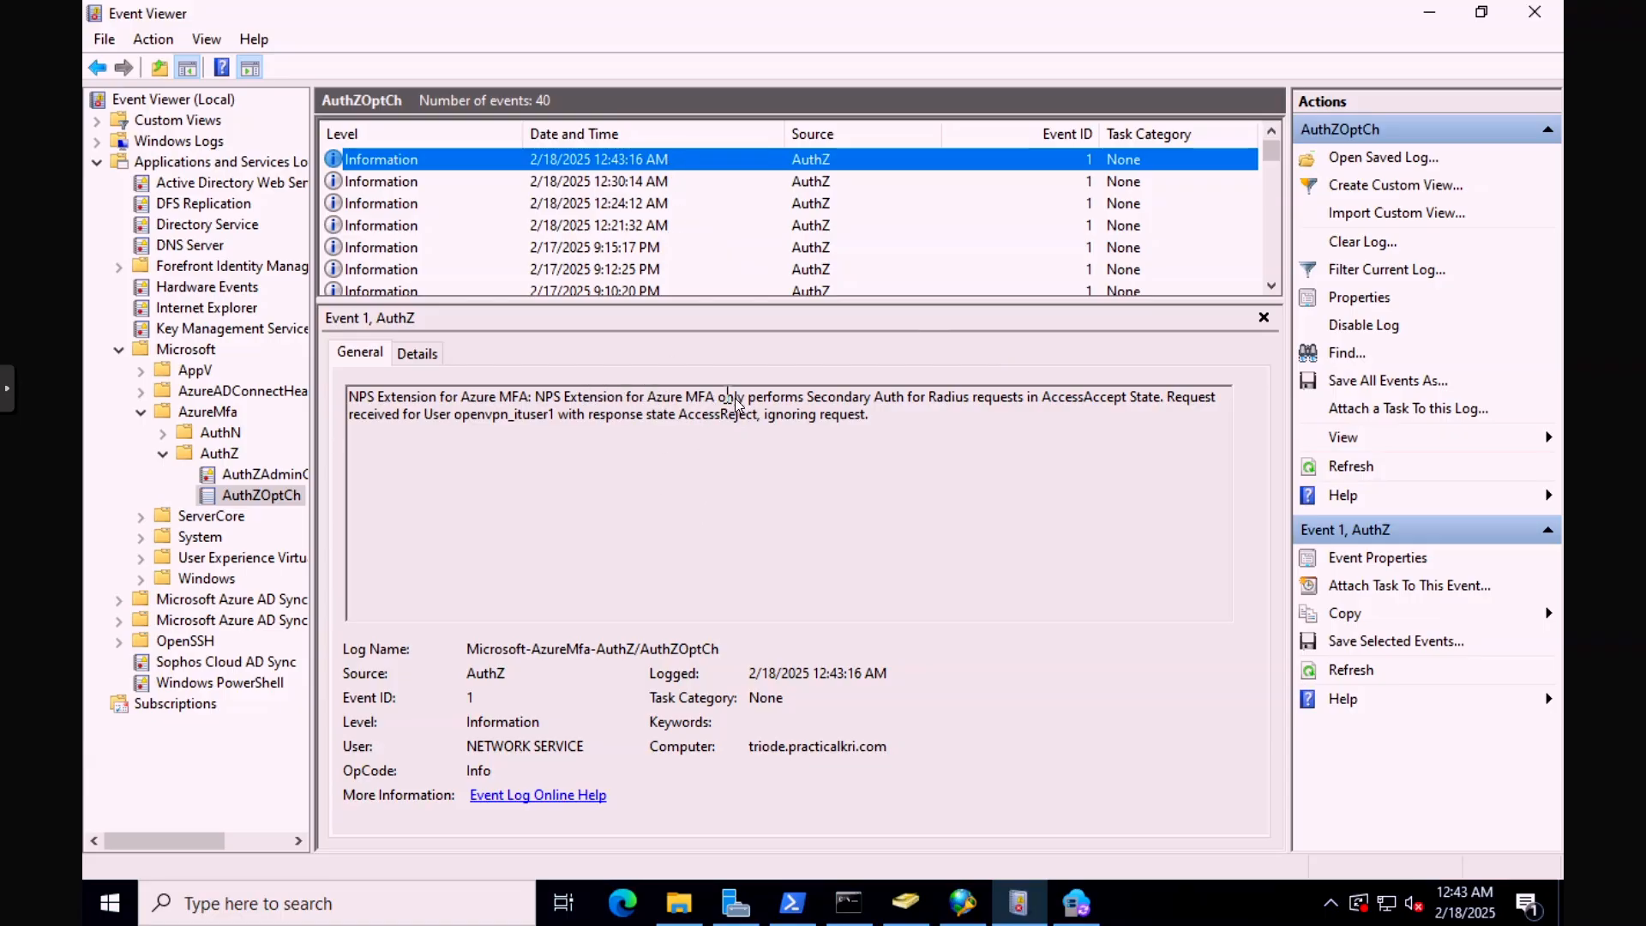
# Step: Highlight the newest event's AccessReject response state and the rejected openvpn_ituser1 name
pyautogui.moveTo(665, 403); pyautogui.dragTo(1191, 405)
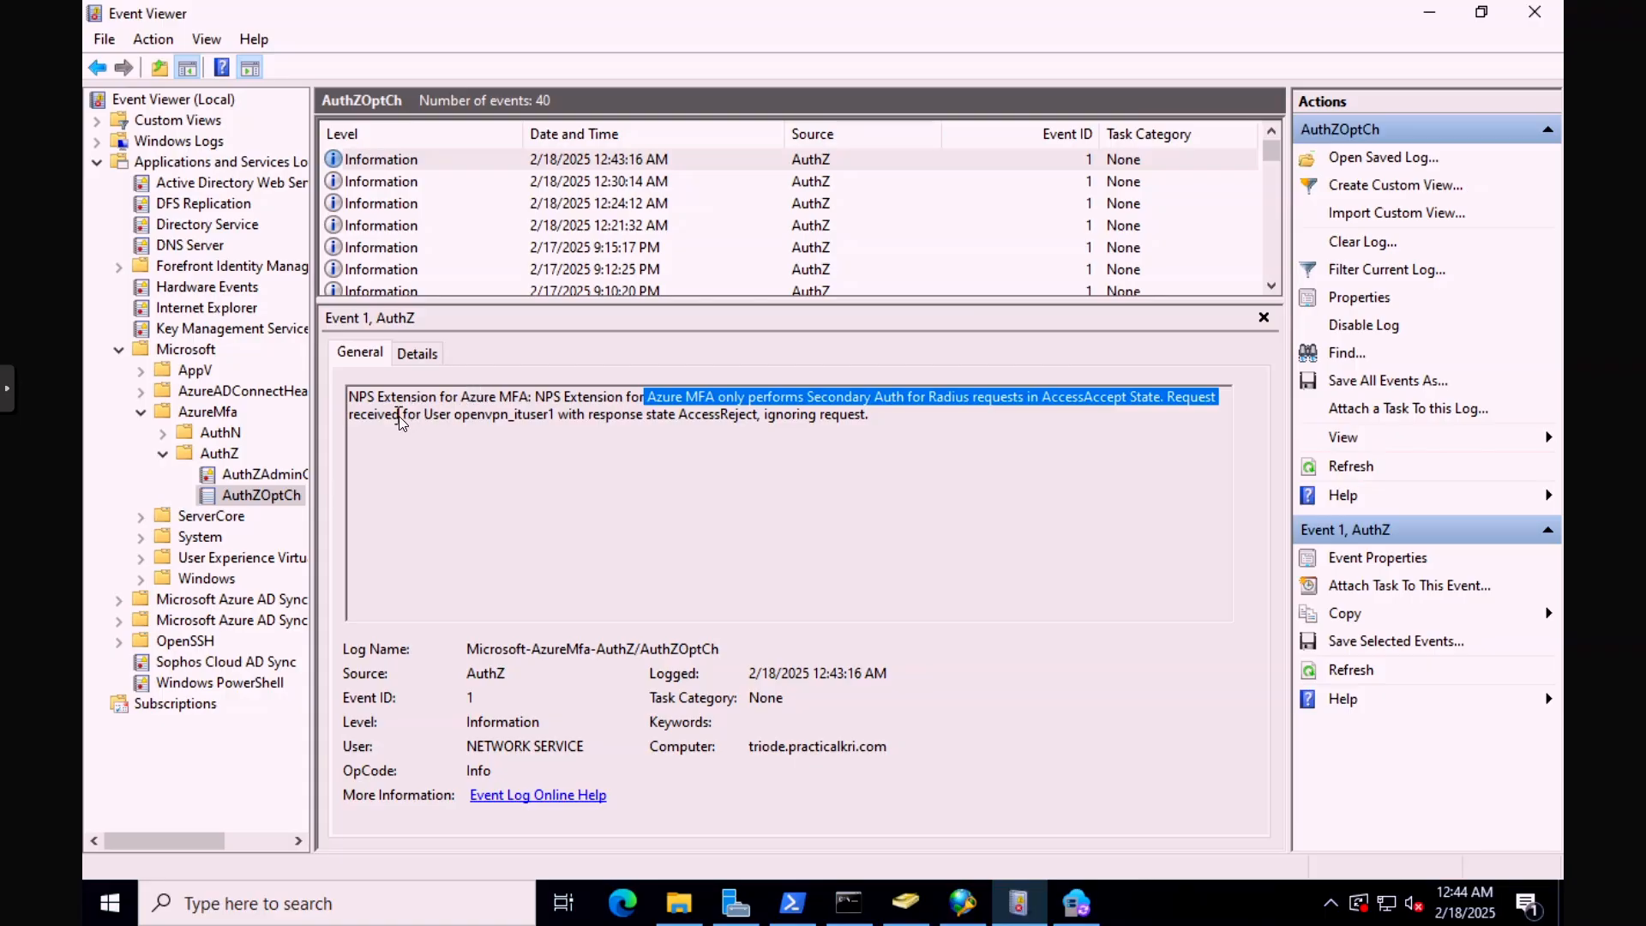
pyautogui.moveTo(399, 415); pyautogui.dragTo(870, 425)
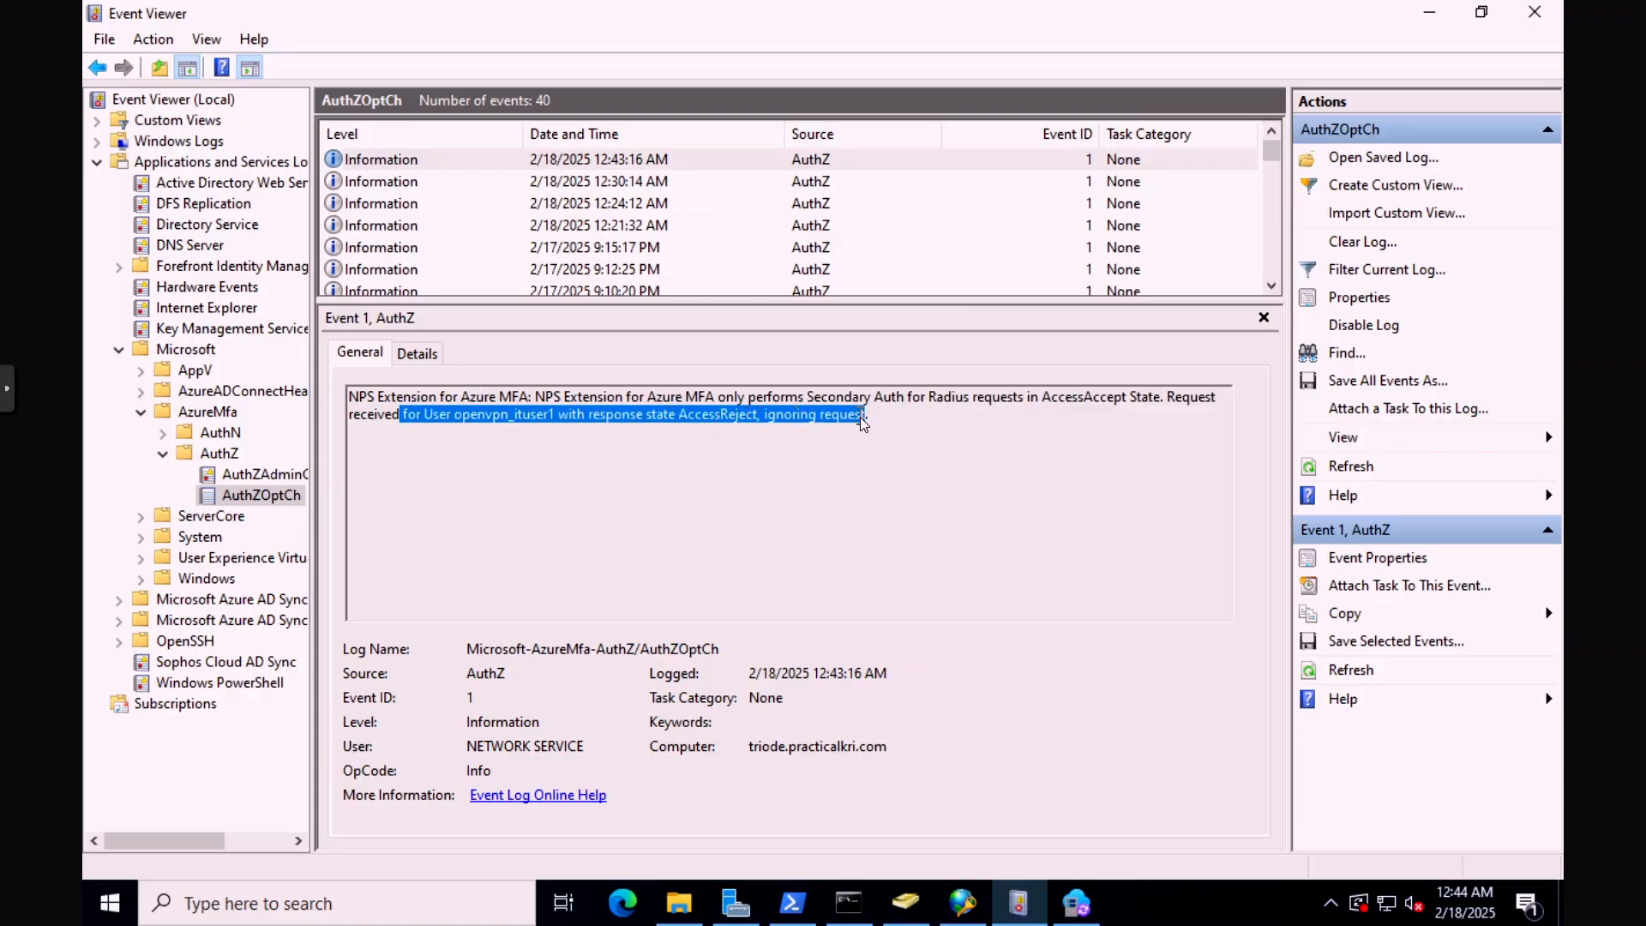
pyautogui.click(698, 461)
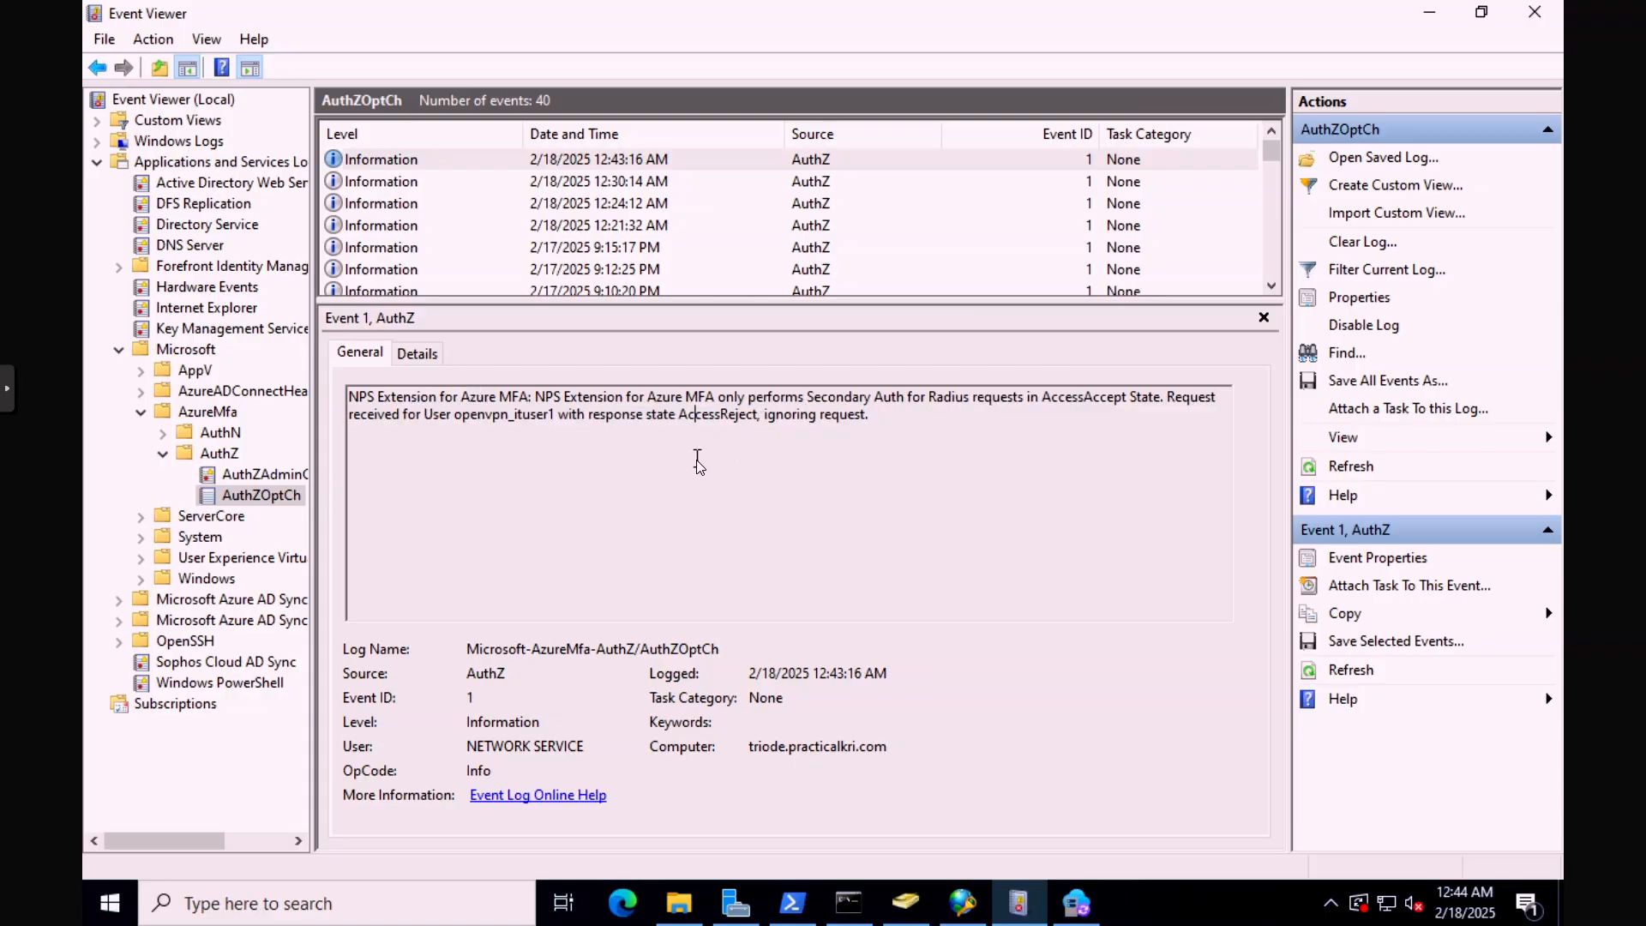
pyautogui.press('alt')
pyautogui.moveTo(676, 416); pyautogui.dragTo(865, 418)
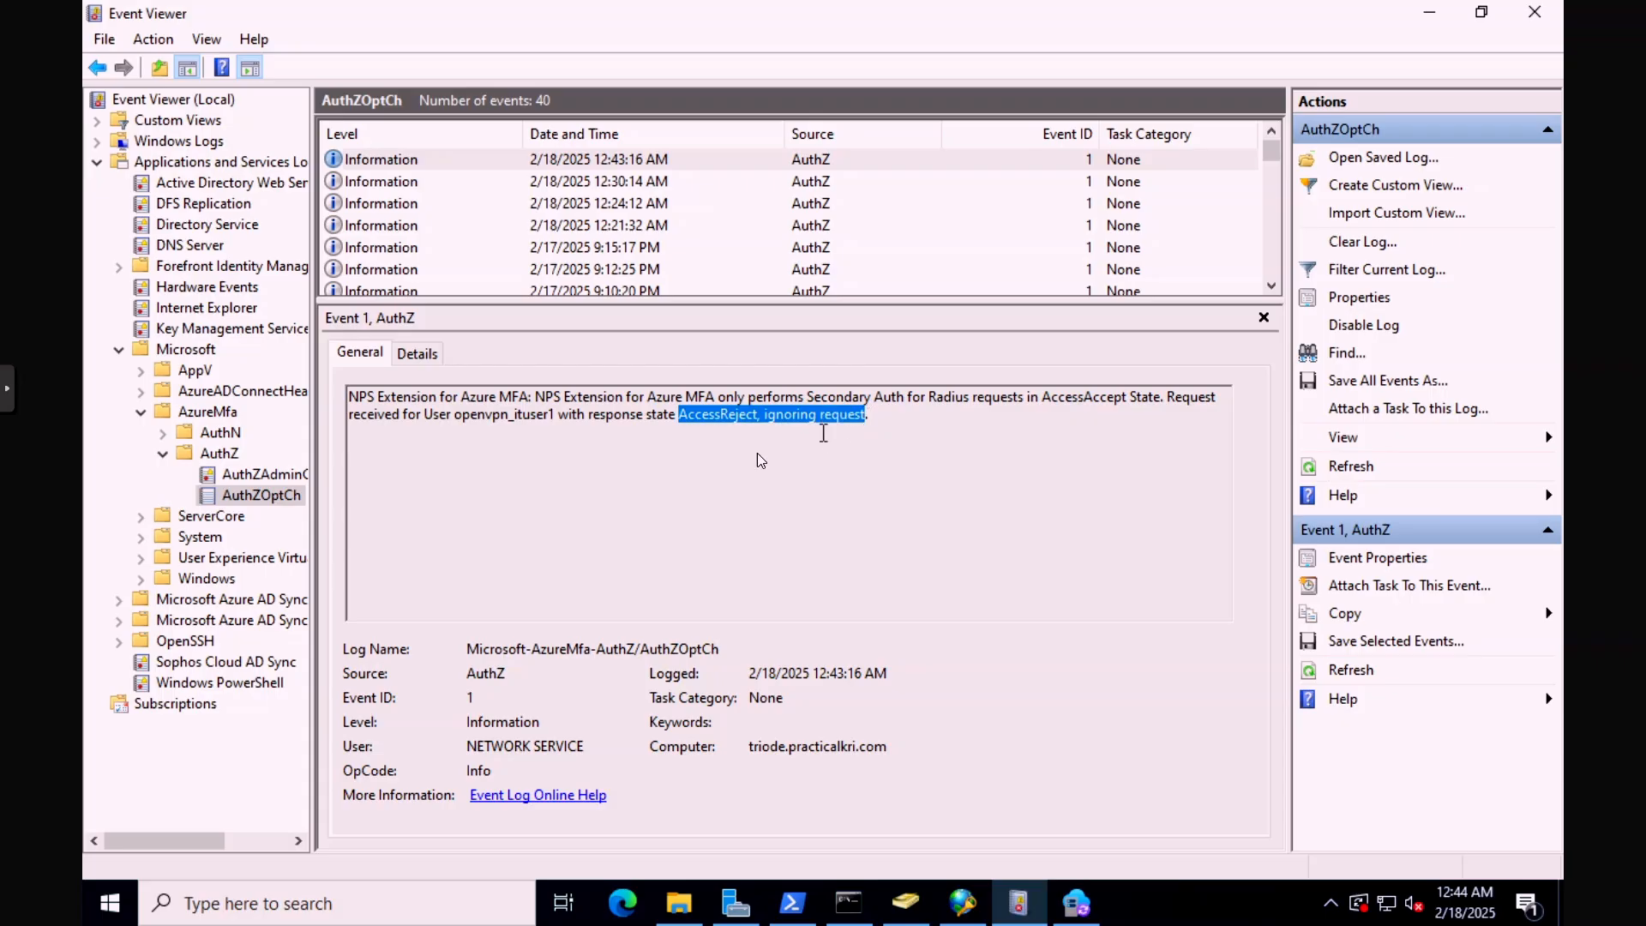
pyautogui.moveTo(454, 416); pyautogui.dragTo(557, 417)
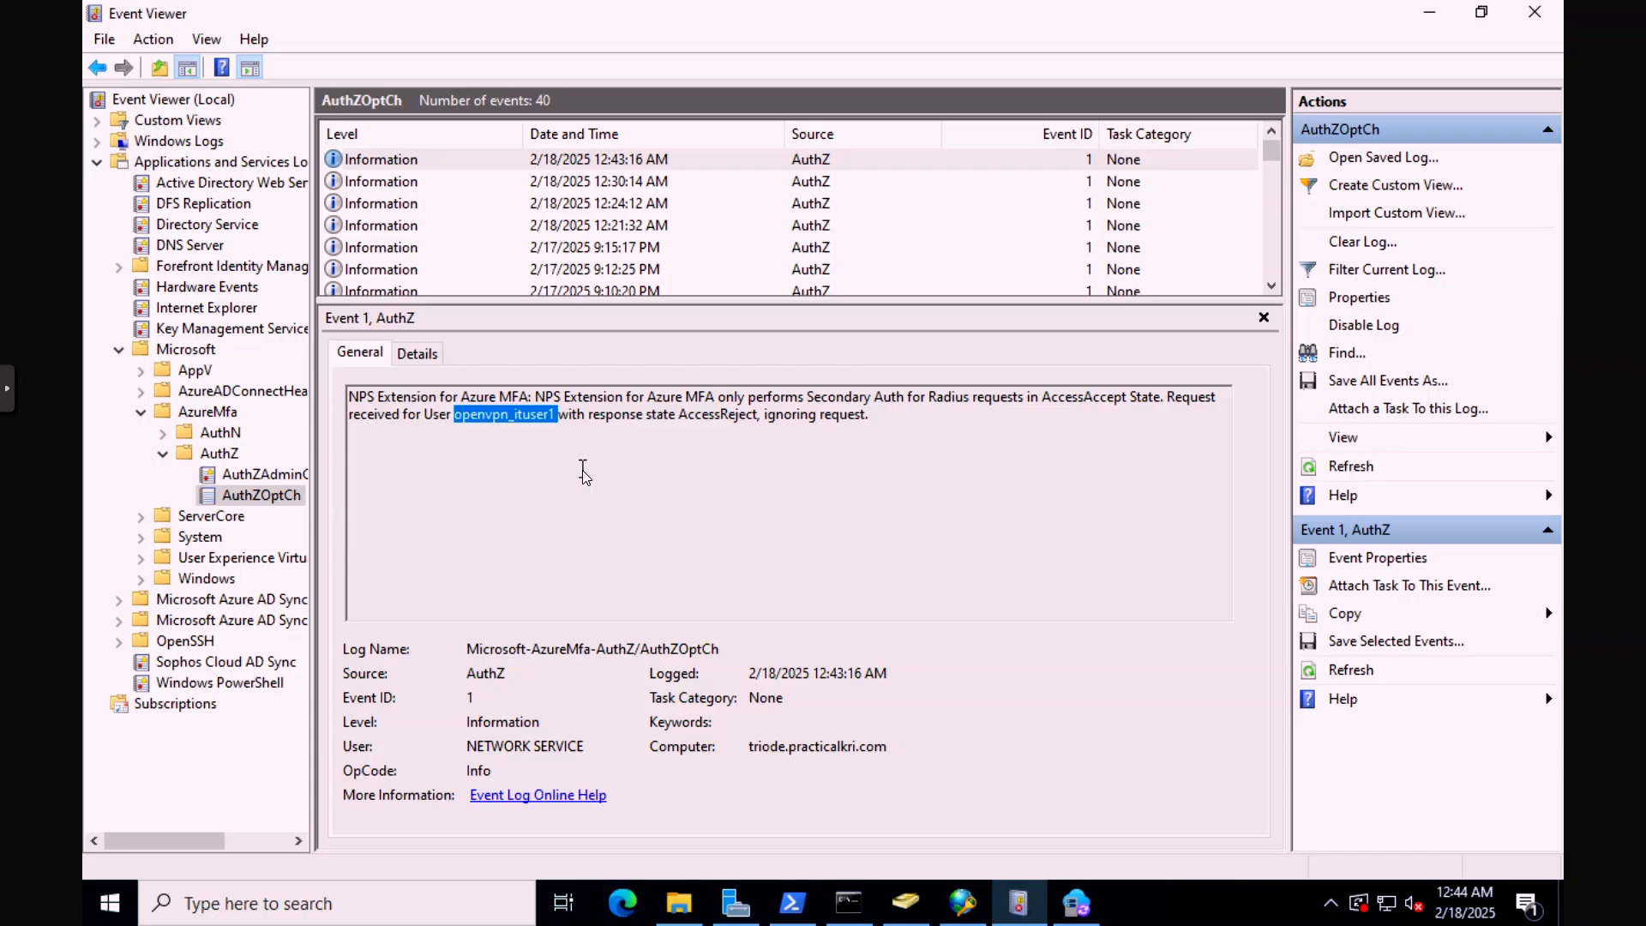
# Step: Add ITGroup to PfsenseOpenVPNPolicy's User Groups condition alongside UsersGroup, then apply and save
pyautogui.click(962, 902)
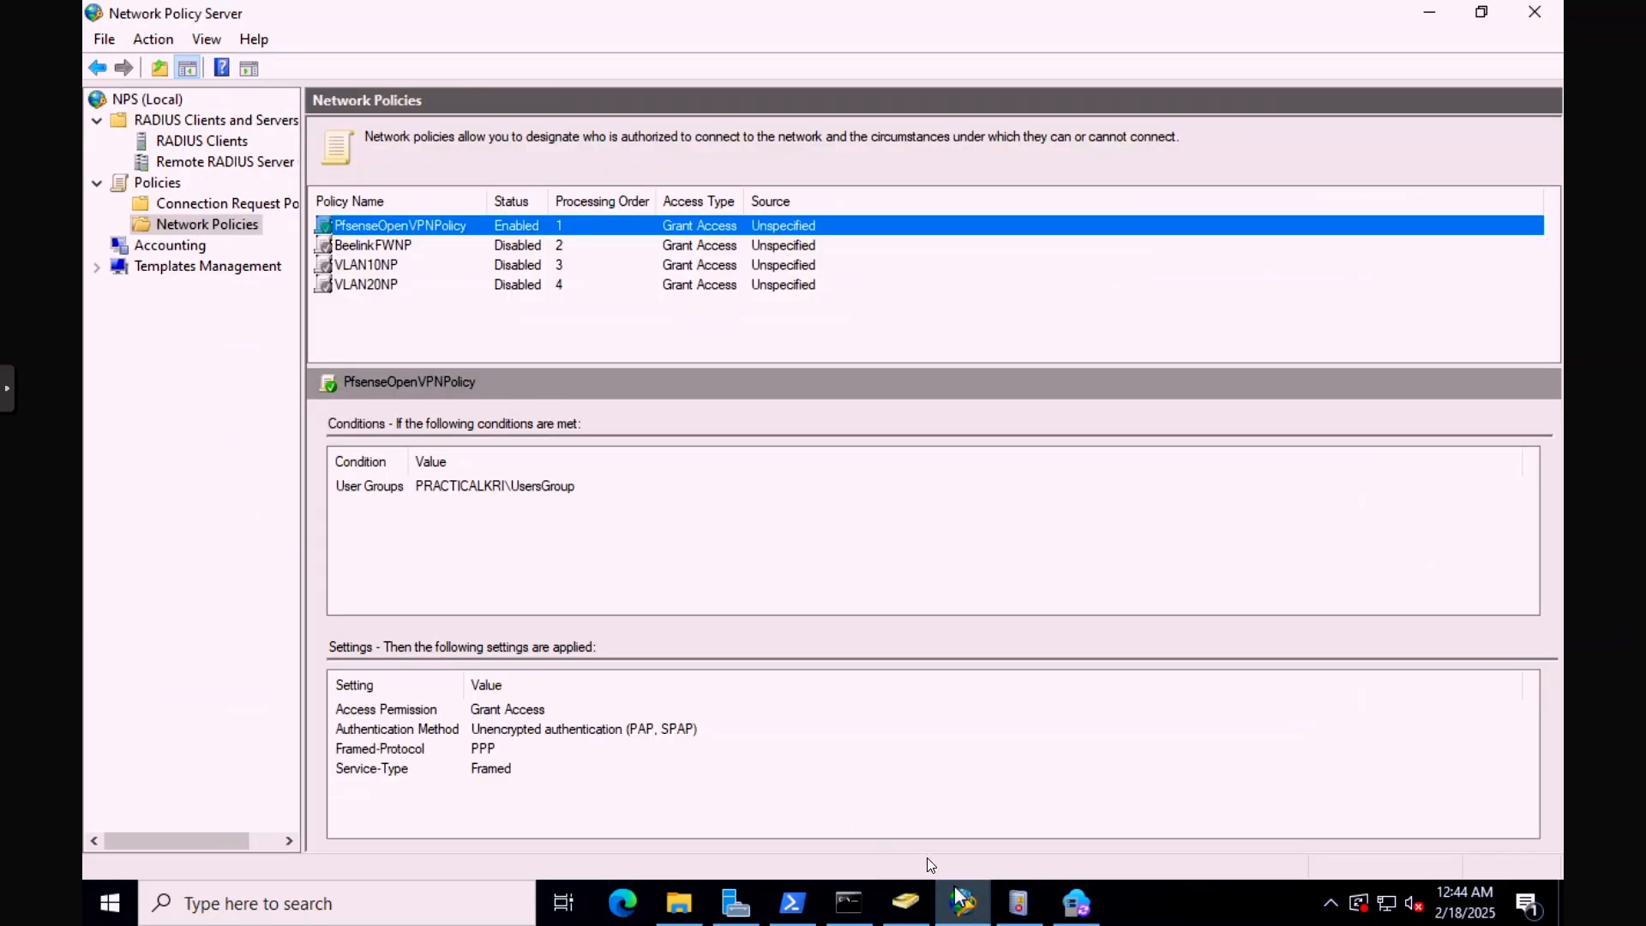
pyautogui.doubleClick(408, 227)
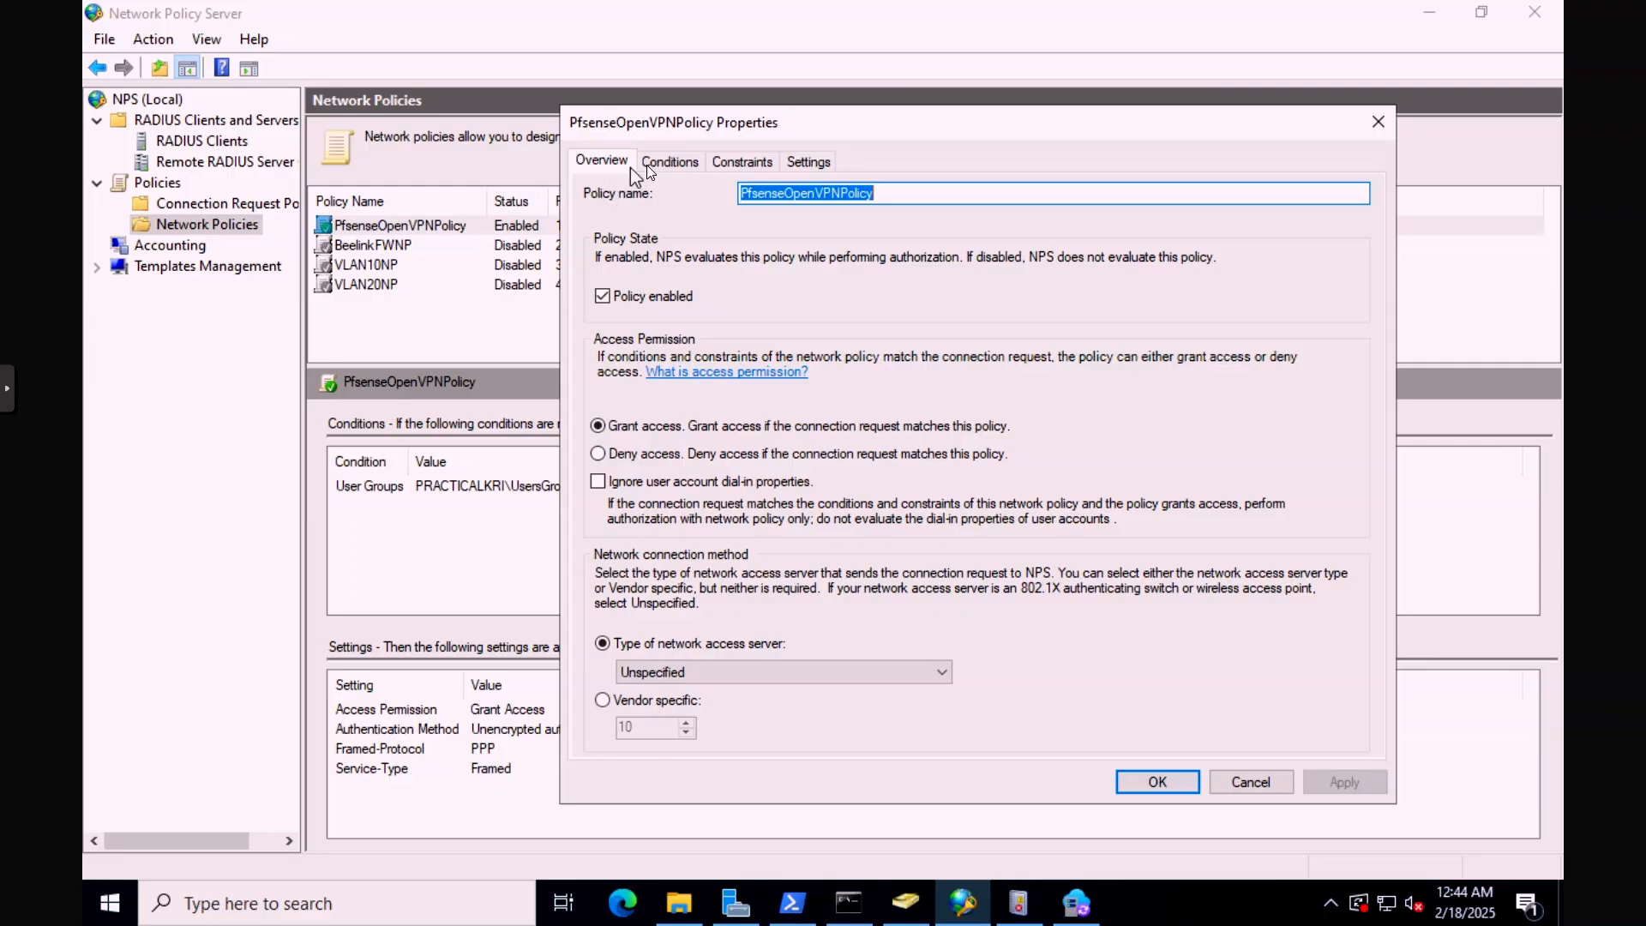
pyautogui.click(682, 163)
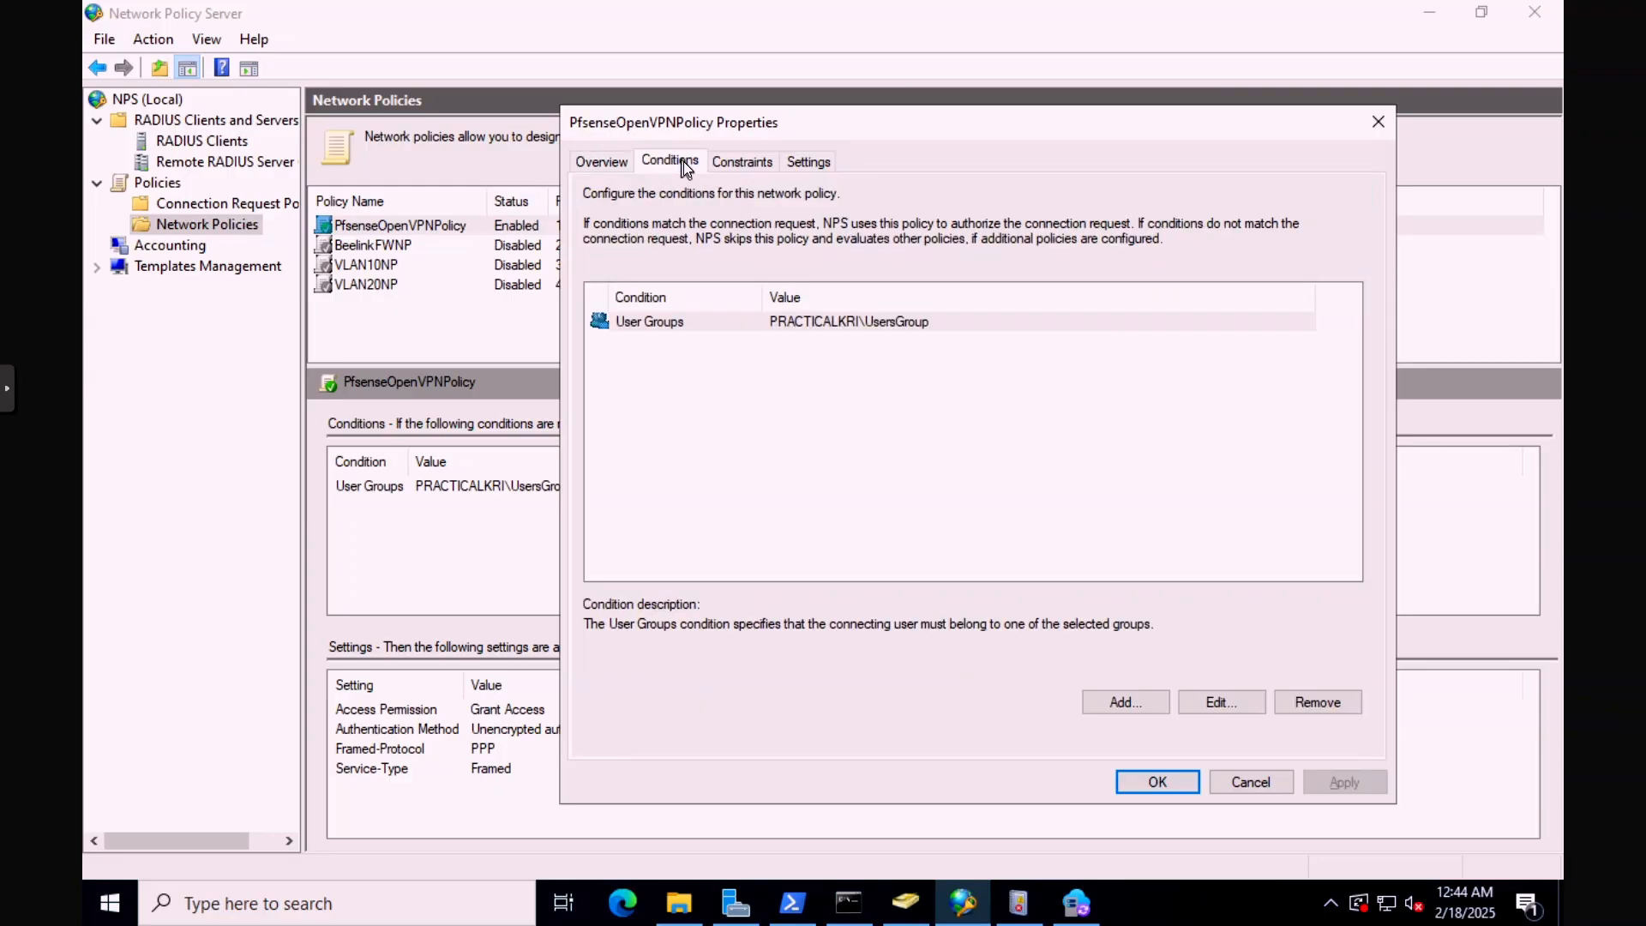
pyautogui.click(918, 322)
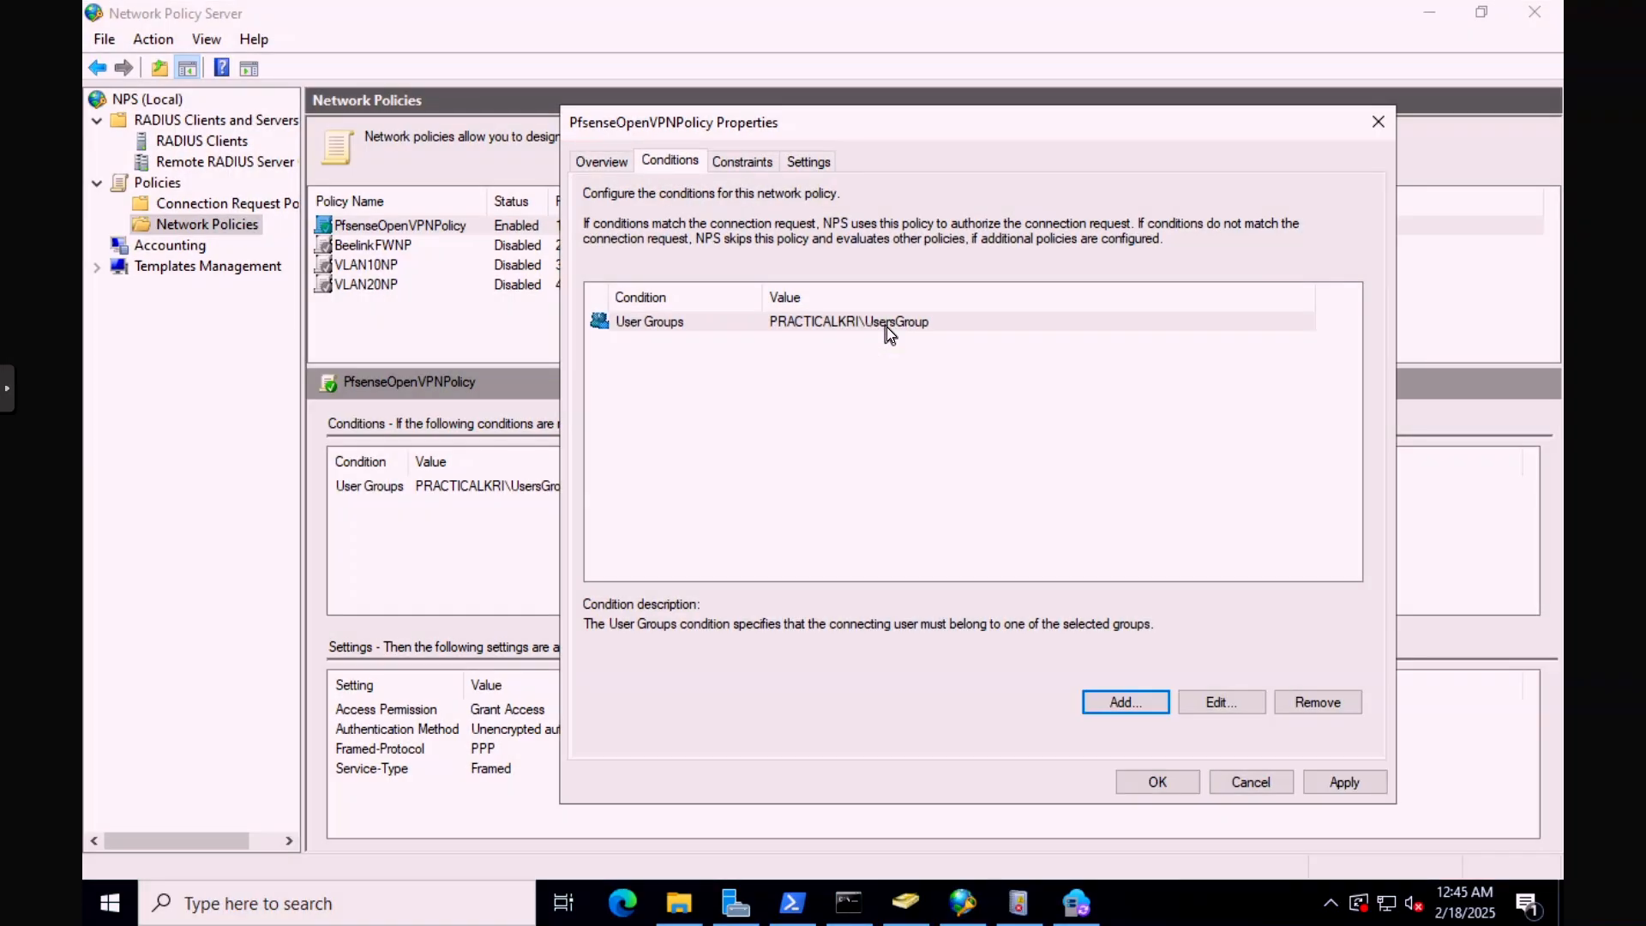
pyautogui.doubleClick(887, 327)
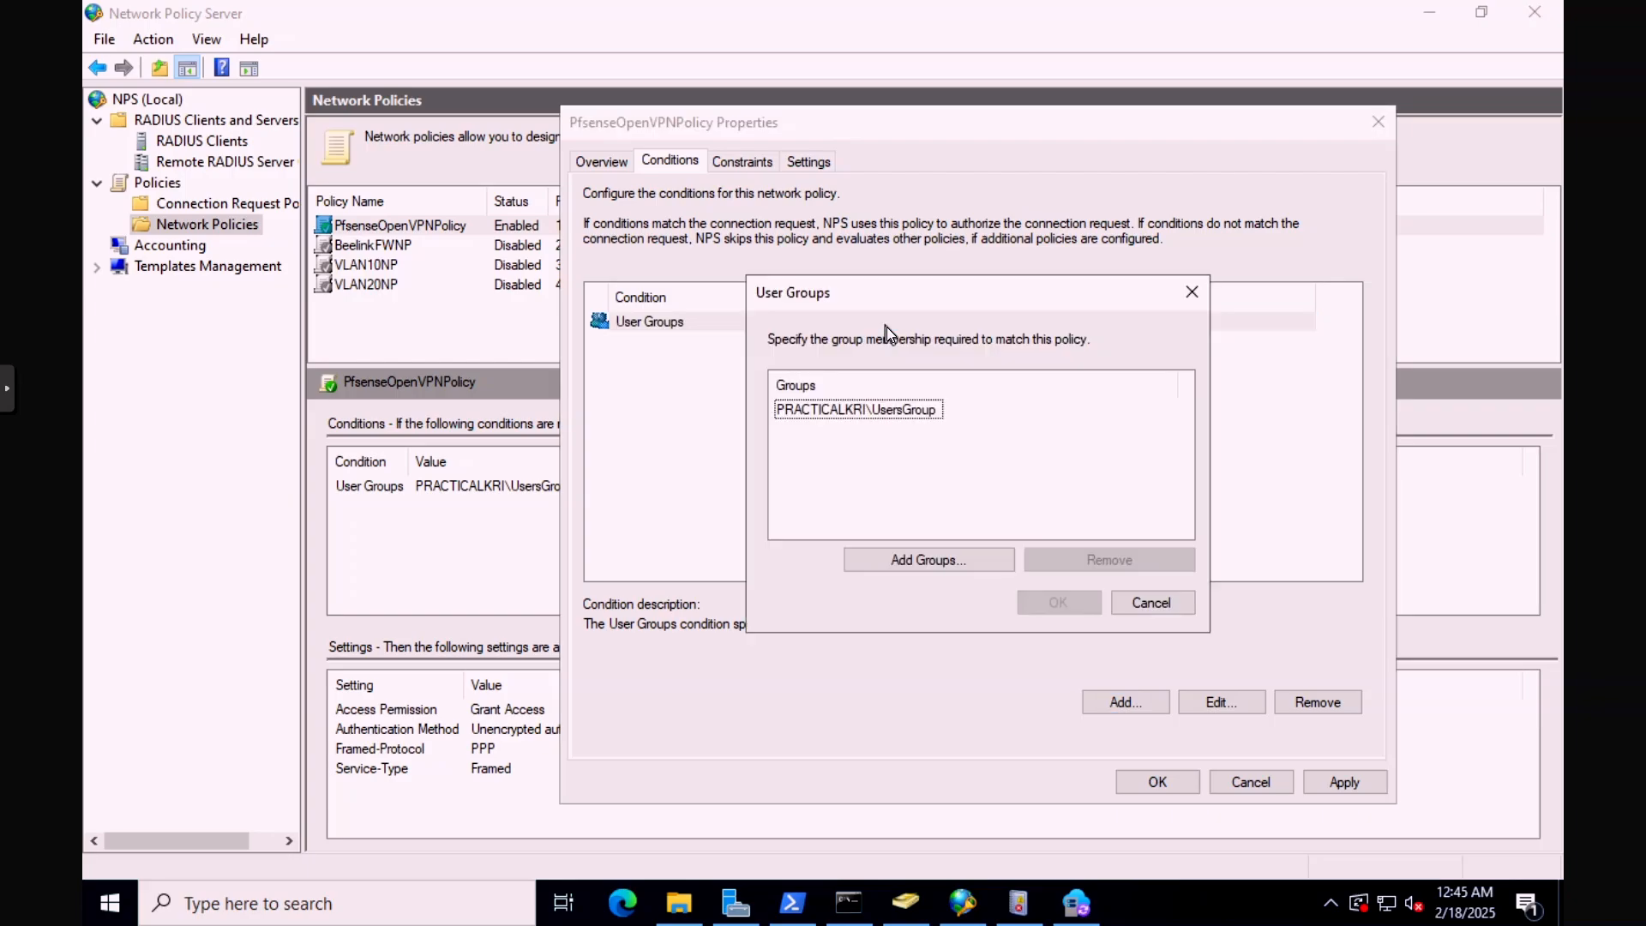
pyautogui.click(921, 560)
pyautogui.write('IT')
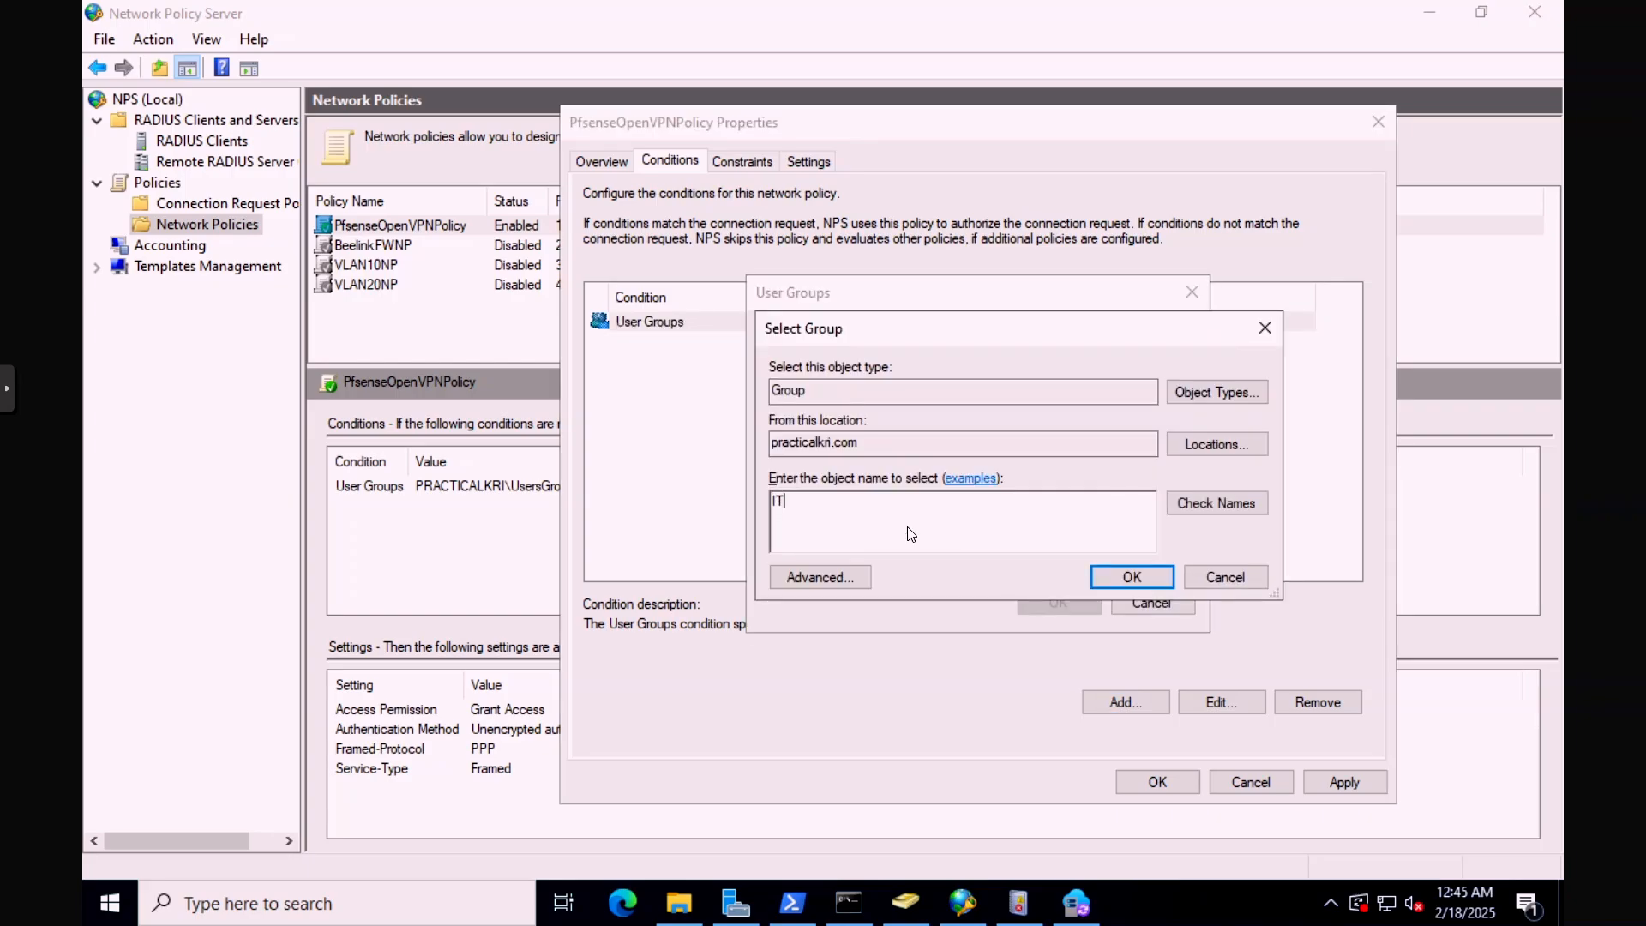
pyautogui.click(1217, 503)
pyautogui.click(1130, 574)
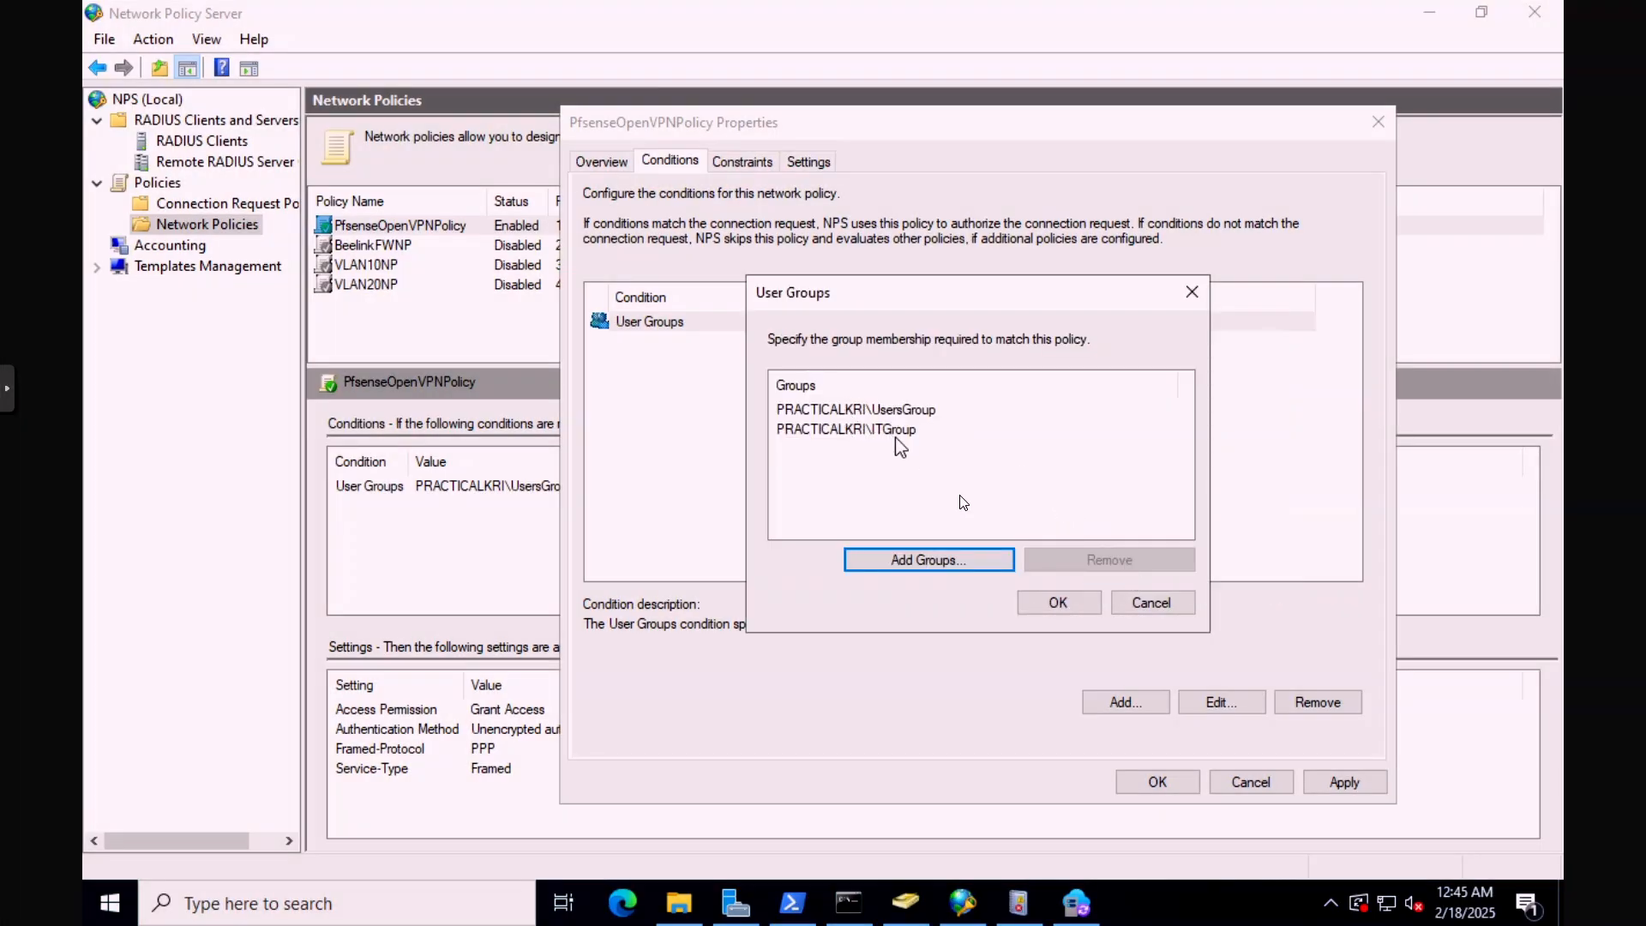
pyautogui.click(1082, 600)
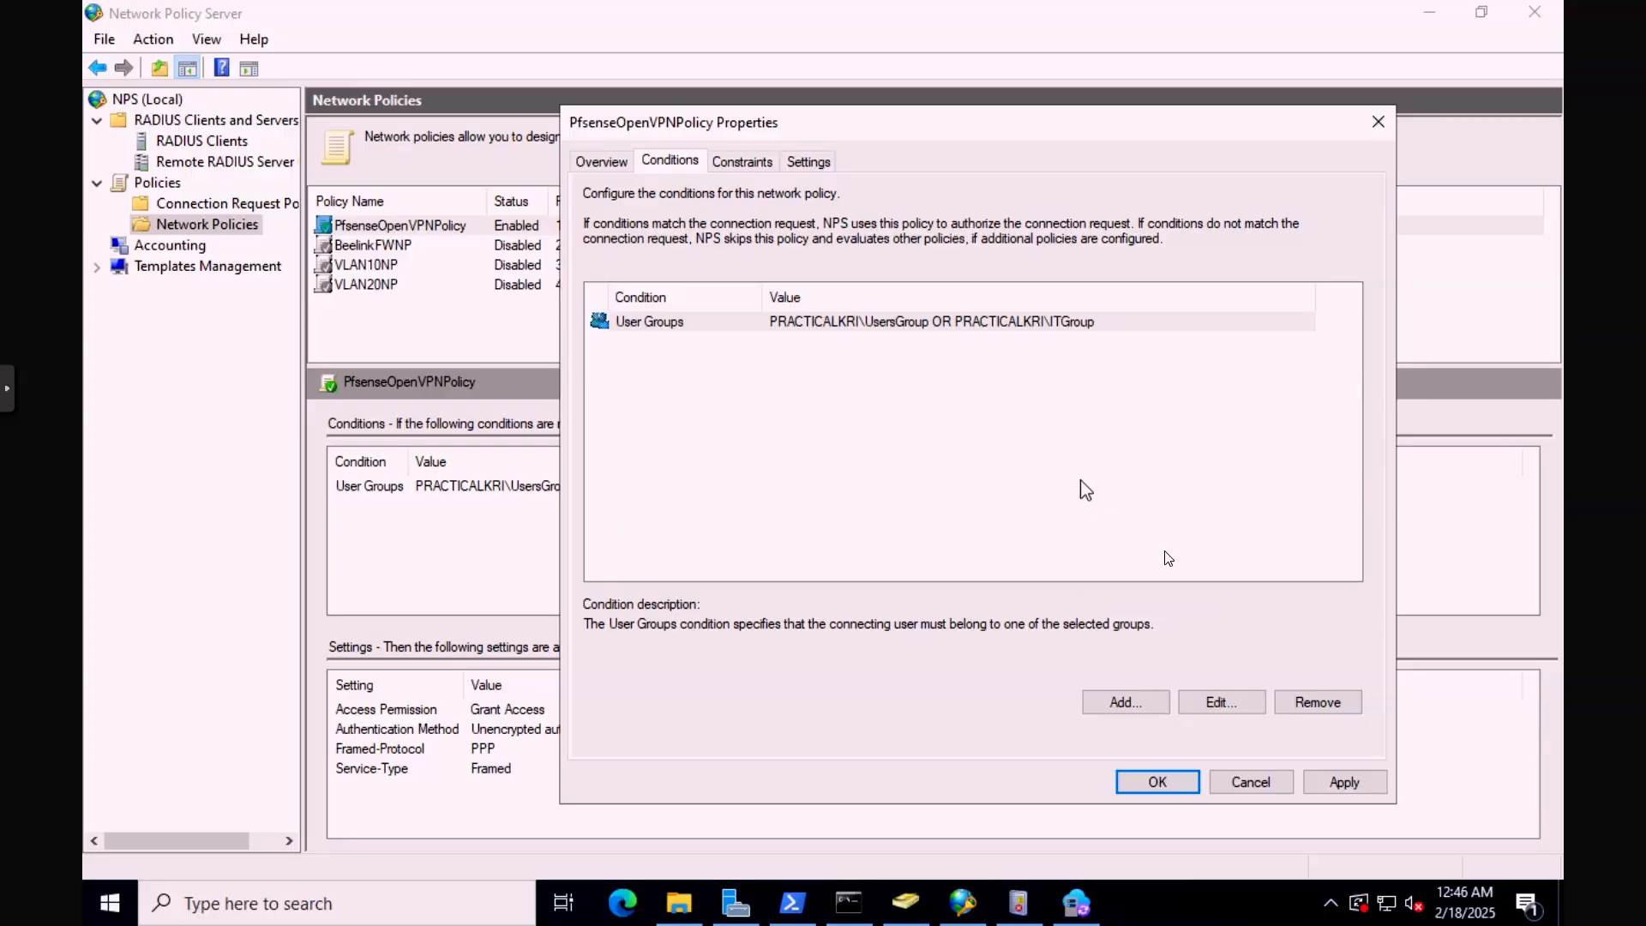
pyautogui.click(1344, 782)
pyautogui.click(1172, 783)
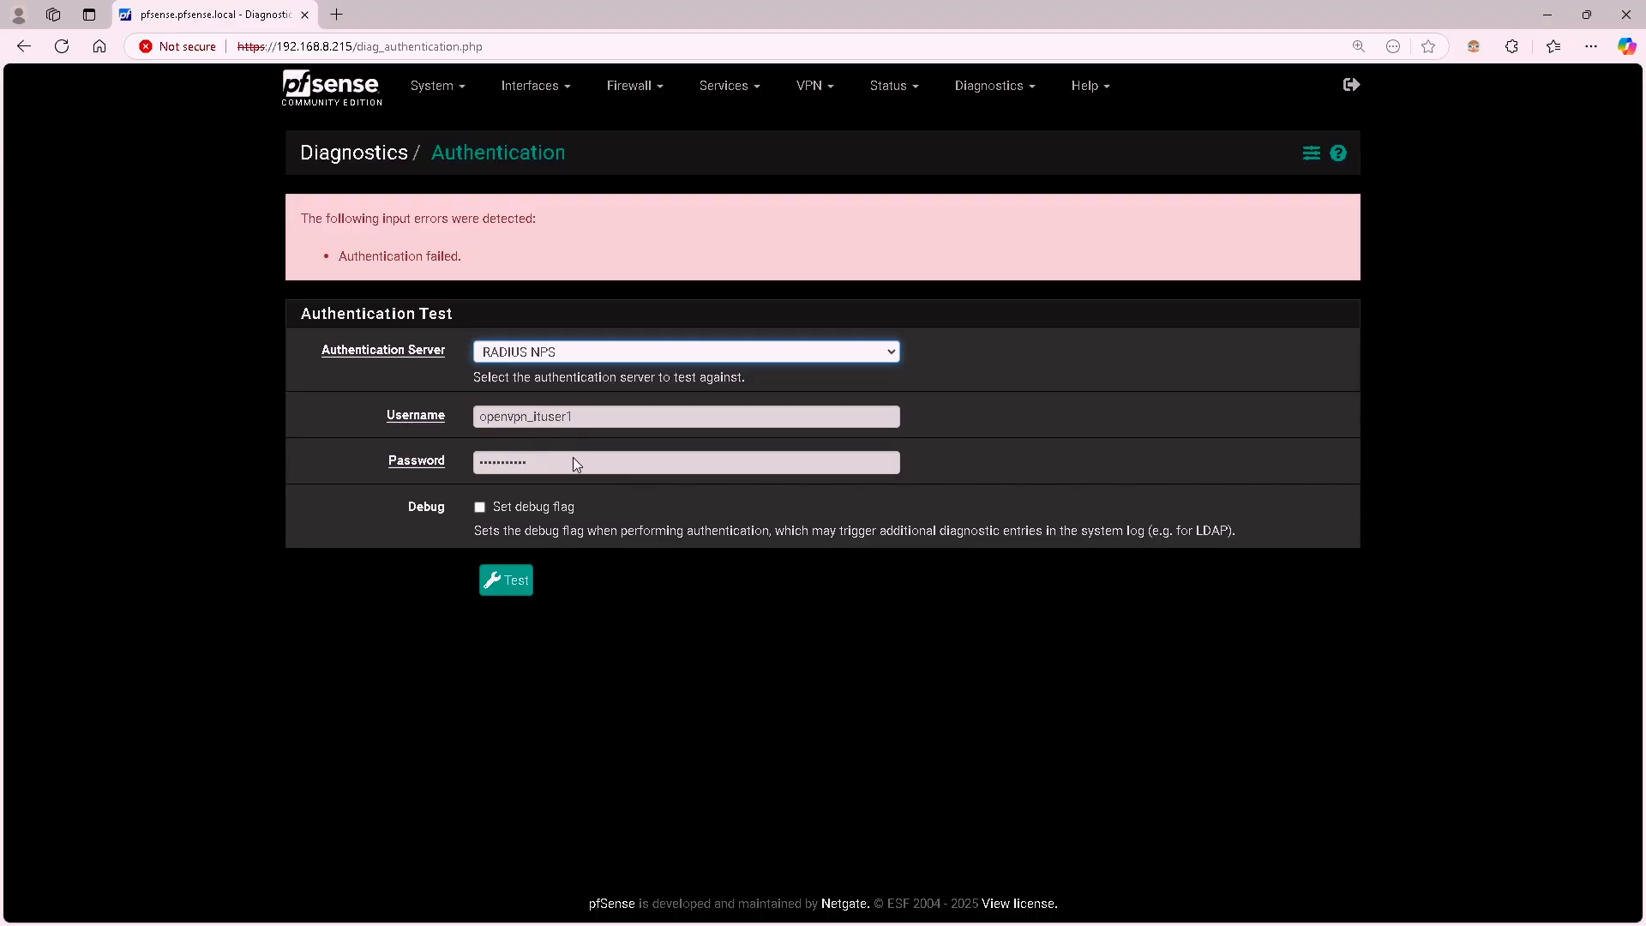
# Step: Rerun the RADIUS NPS authentication test for the IT user, then return to Event Viewer
pyautogui.click(514, 582)
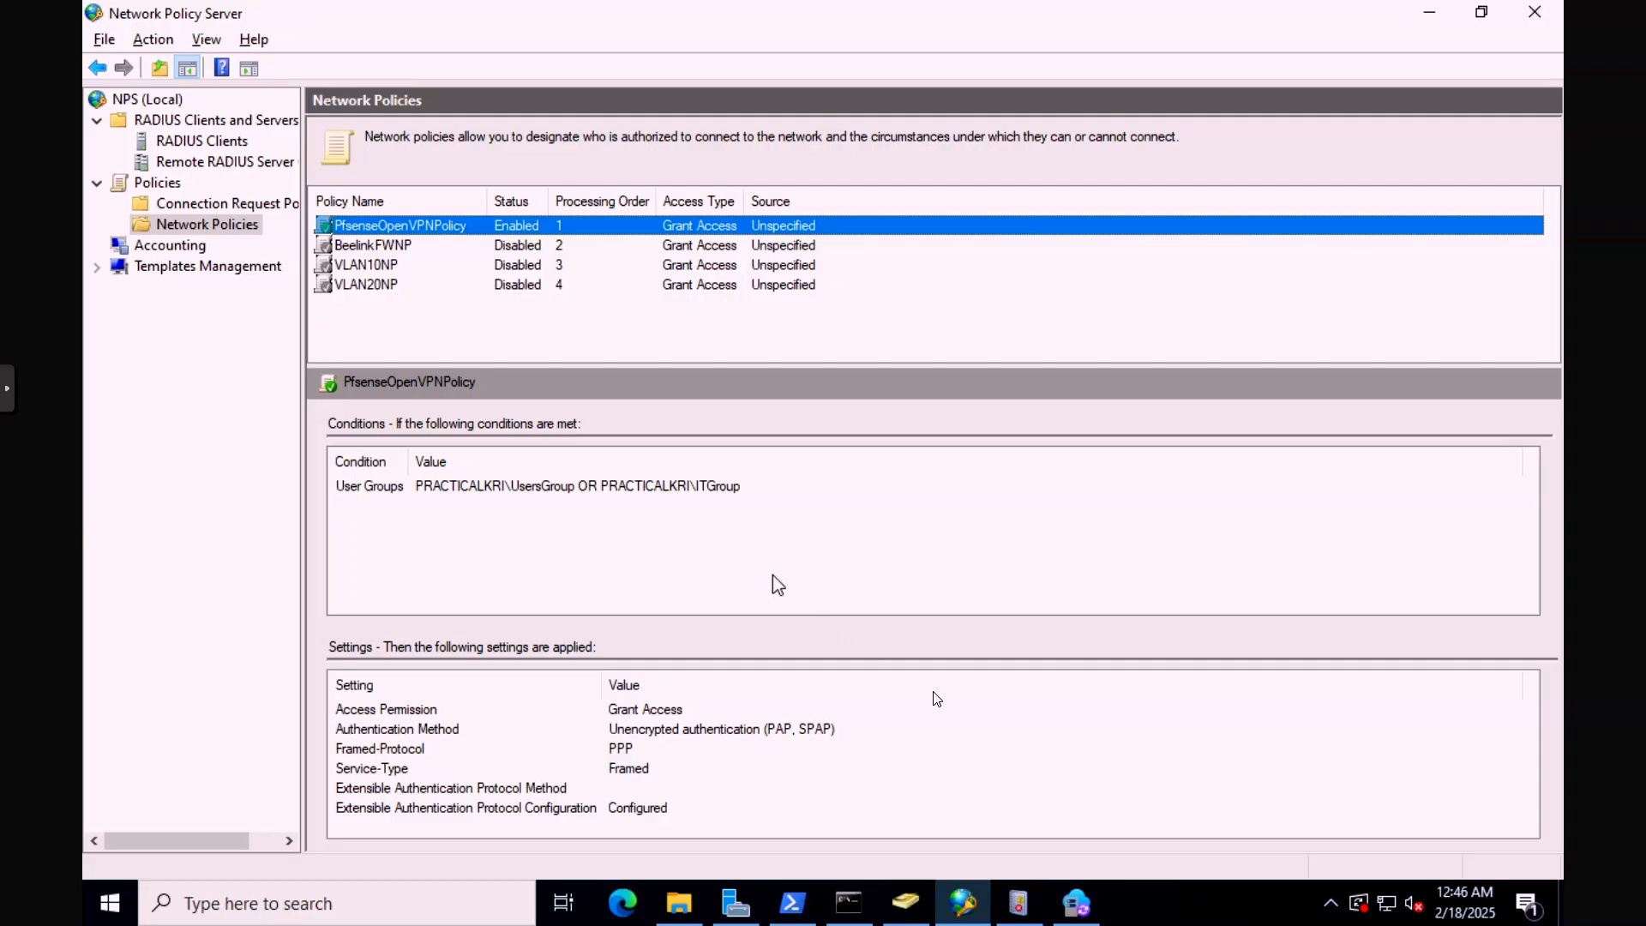
pyautogui.click(1019, 902)
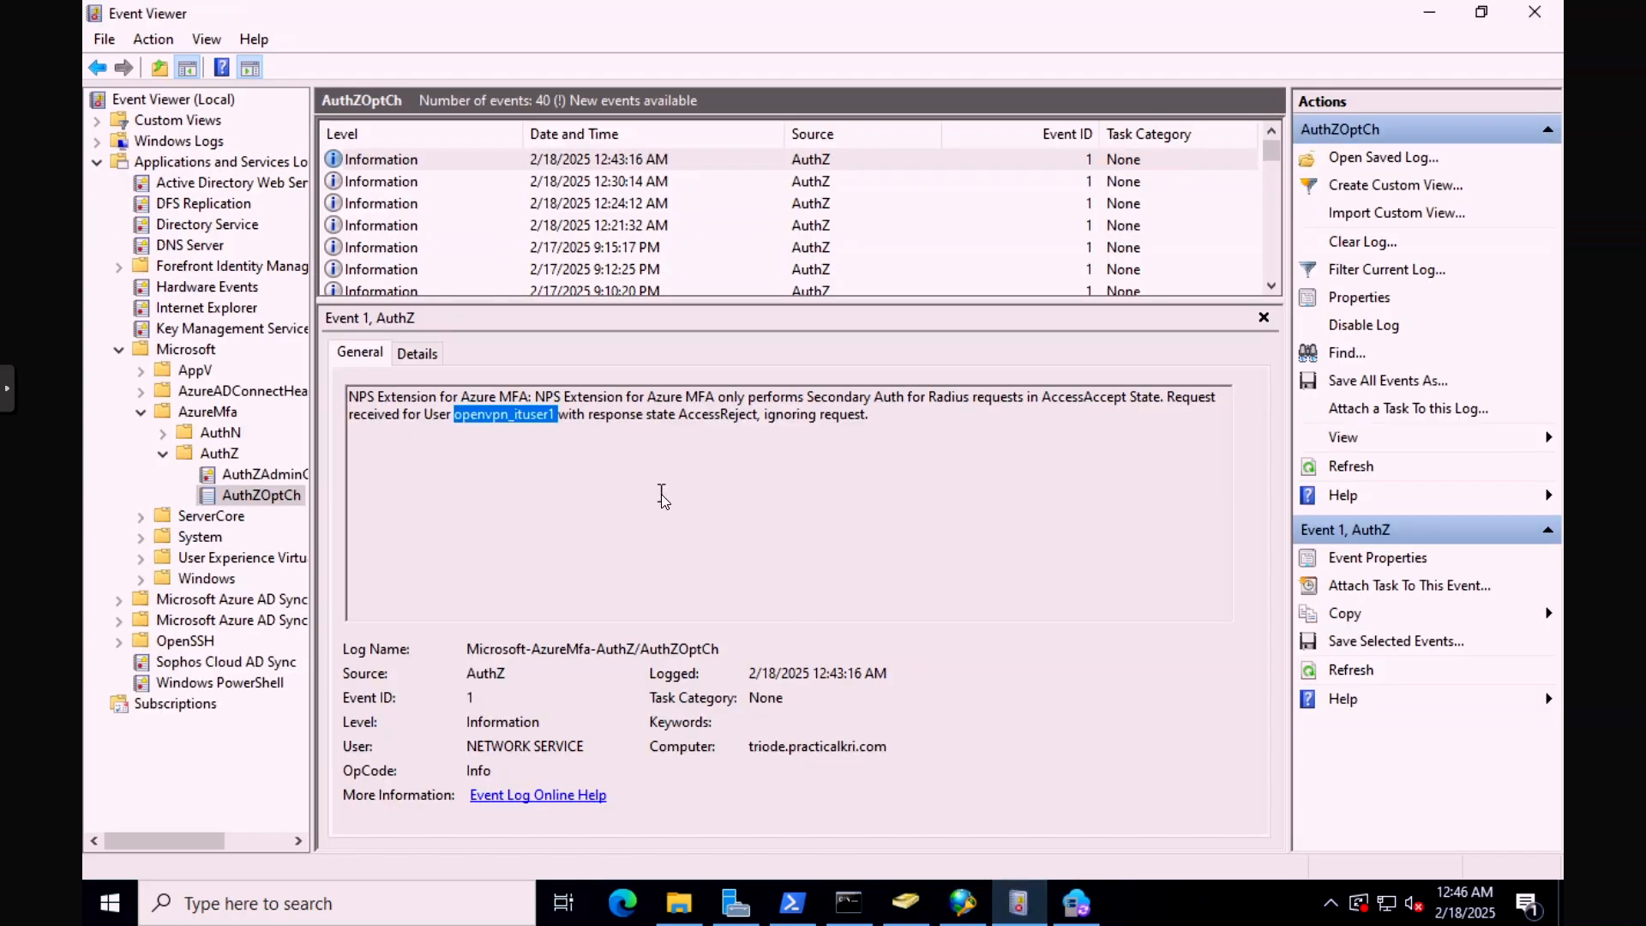
# Step: Refresh the log and highlight the newest event's Access Accepted and MFA Success details
pyautogui.rightClick(921, 198)
pyautogui.click(1001, 320)
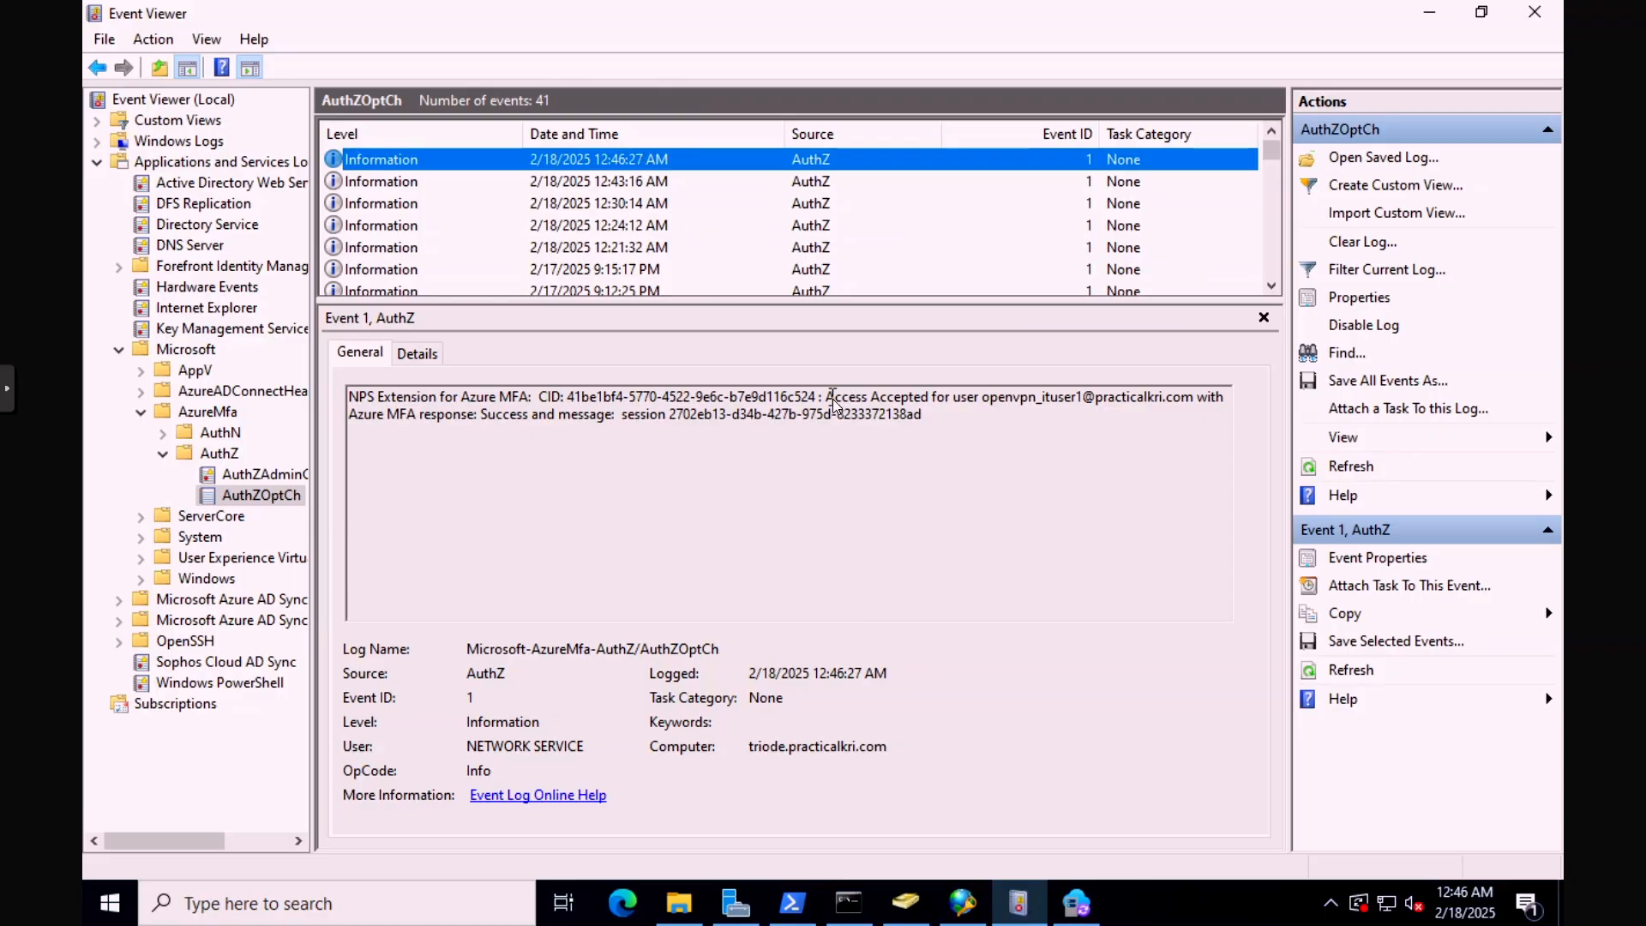
pyautogui.moveTo(828, 397); pyautogui.dragTo(1209, 403)
pyautogui.moveTo(480, 415); pyautogui.dragTo(872, 415)
pyautogui.click(622, 463)
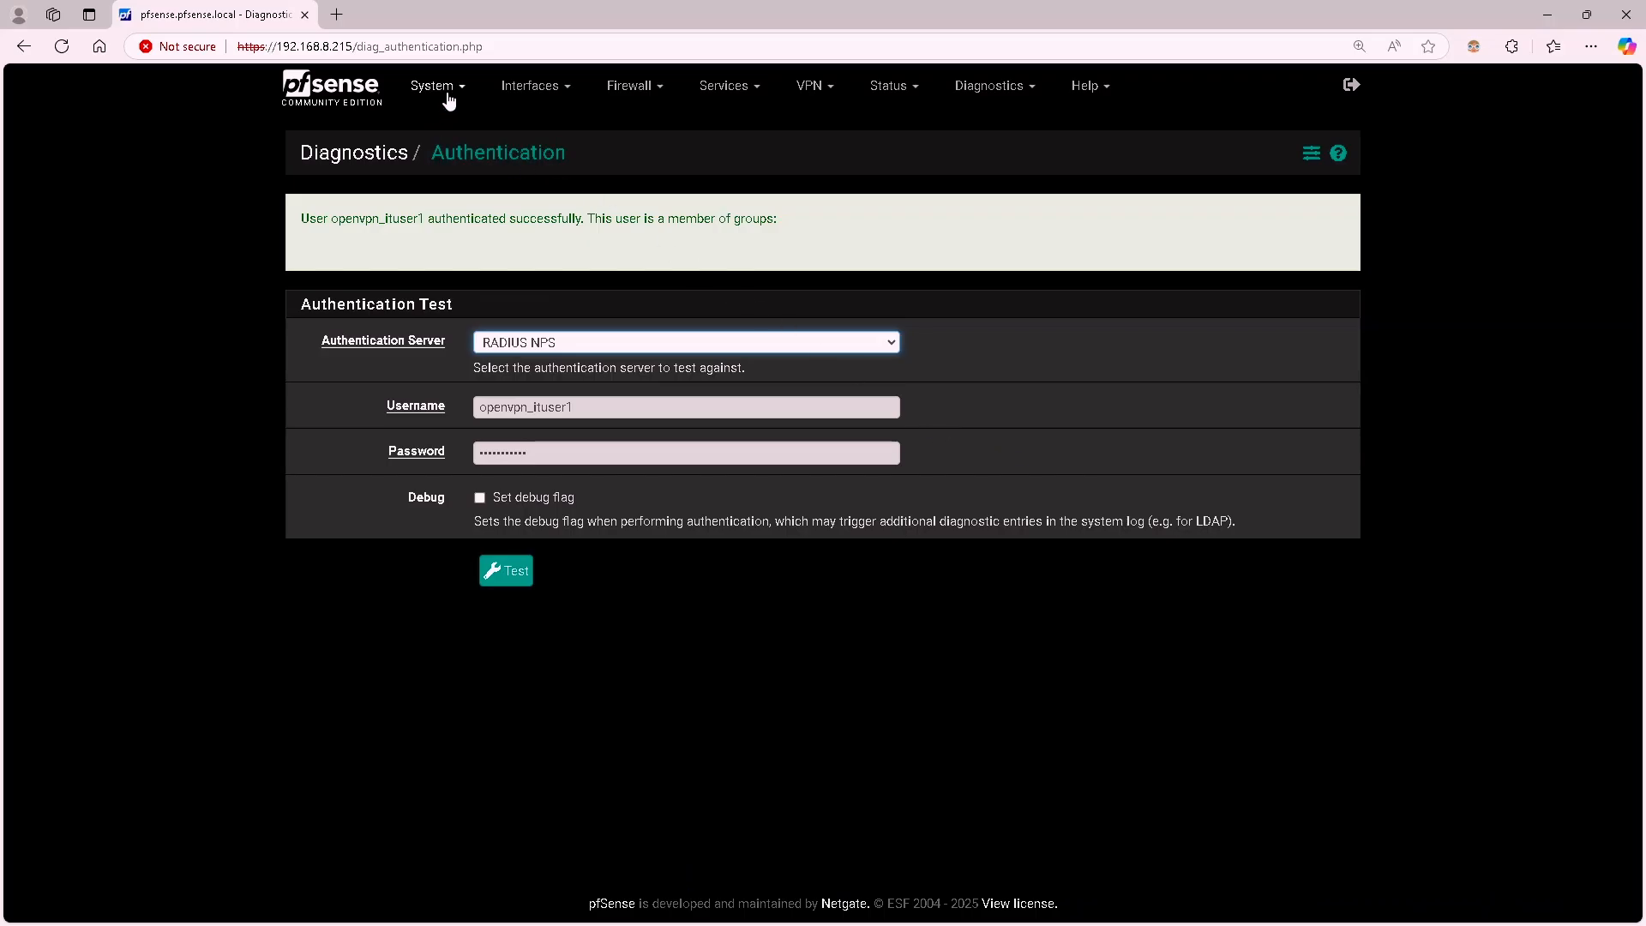
# Step: Begin adding a new certificate under System > Certificates > Certificates
pyautogui.click(450, 92)
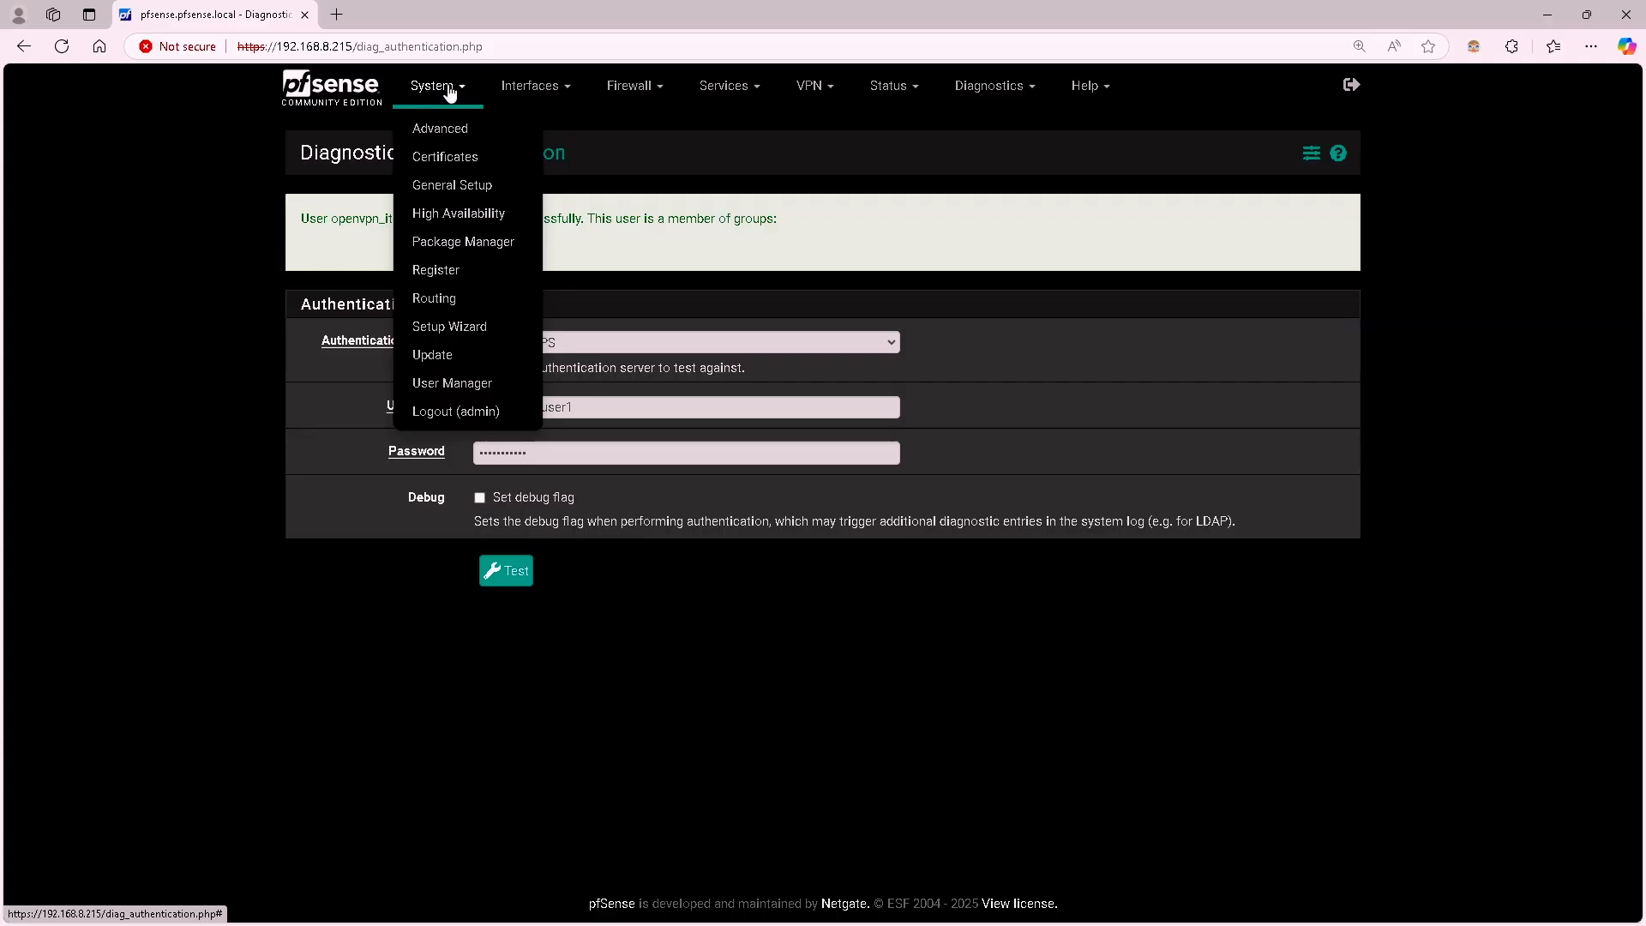
pyautogui.click(474, 160)
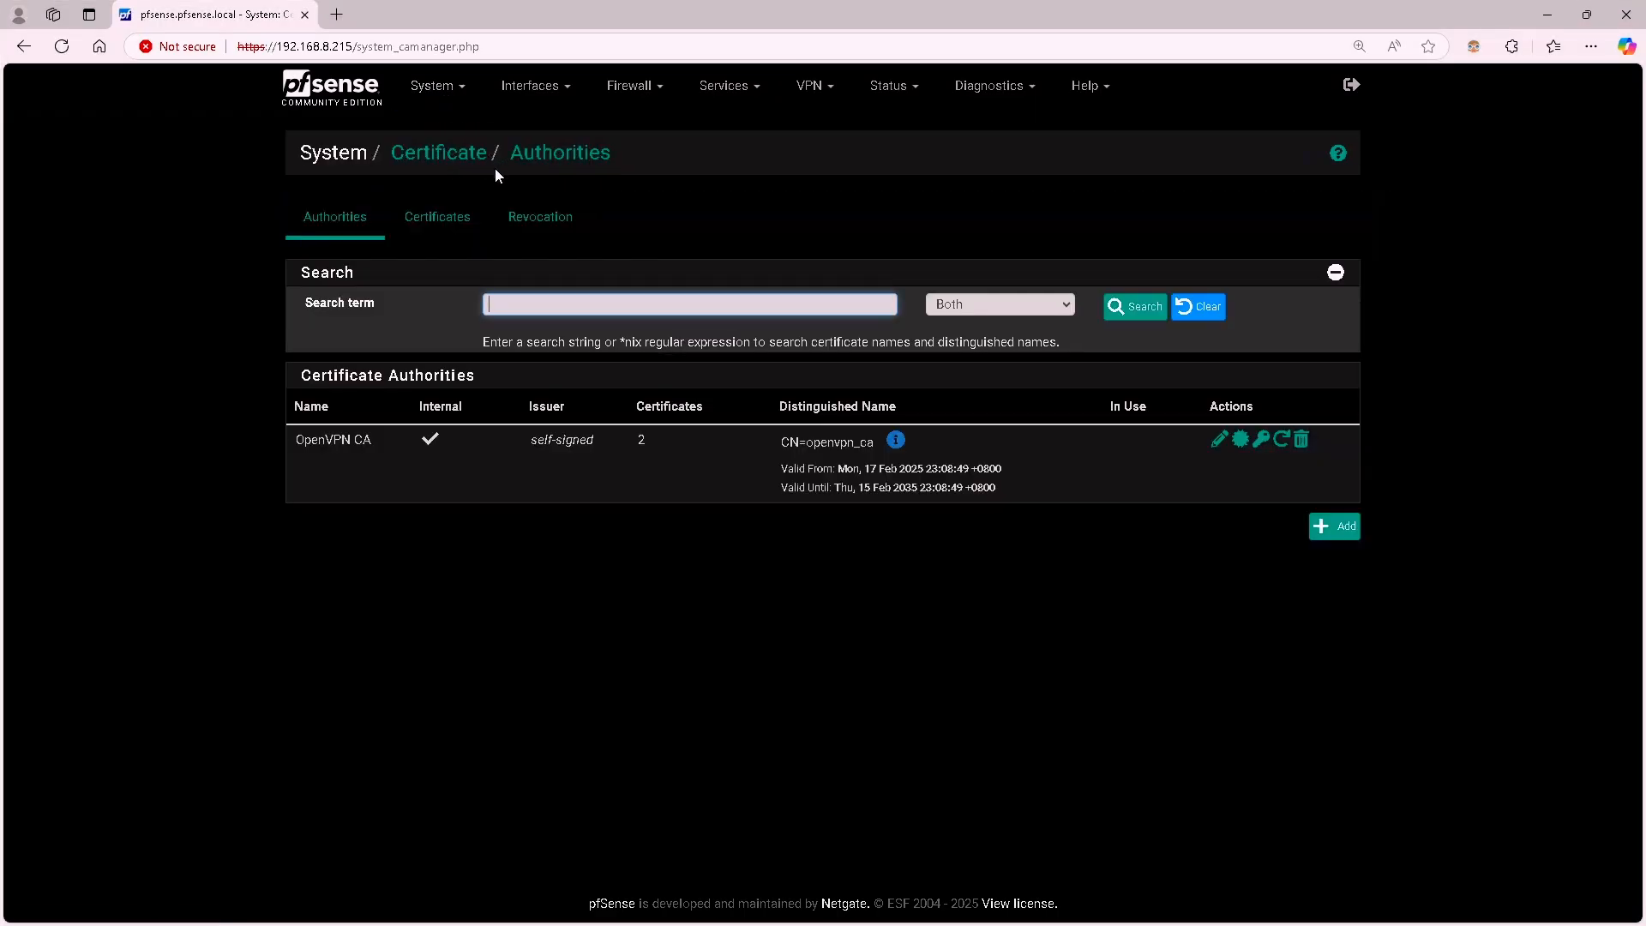
pyautogui.click(452, 219)
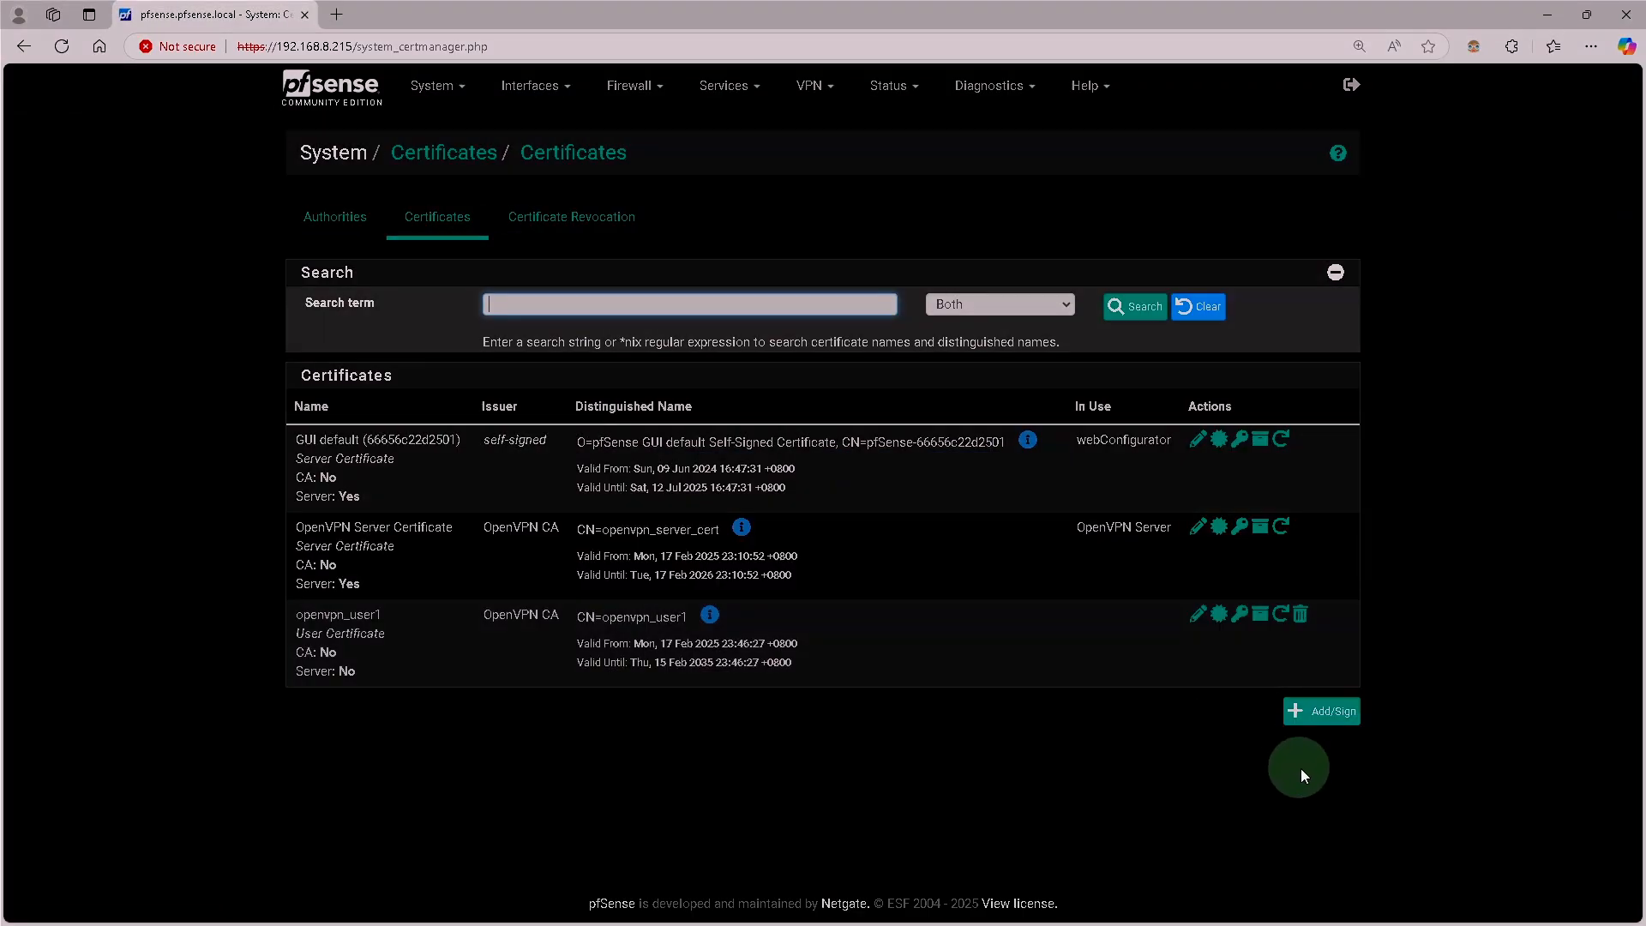
pyautogui.click(1327, 711)
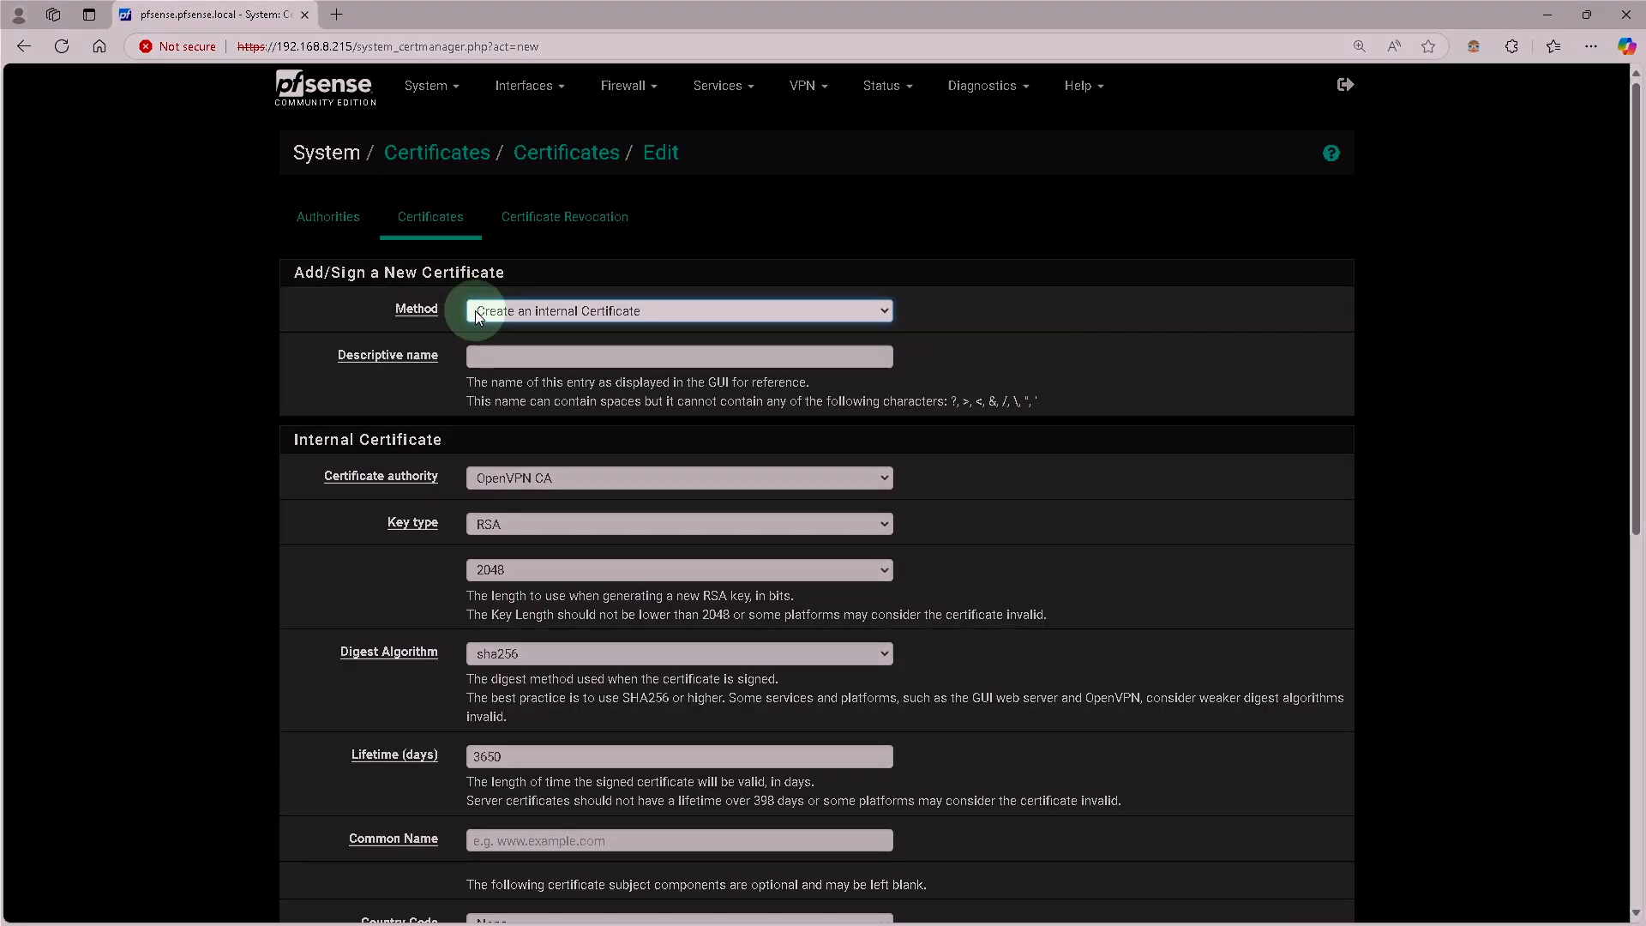
# Step: Give the certificate the descriptive name 'openvpn_ituser', signed by OpenVPN CA with a 365-day lifetime
pyautogui.click(563, 320)
pyautogui.click(504, 358)
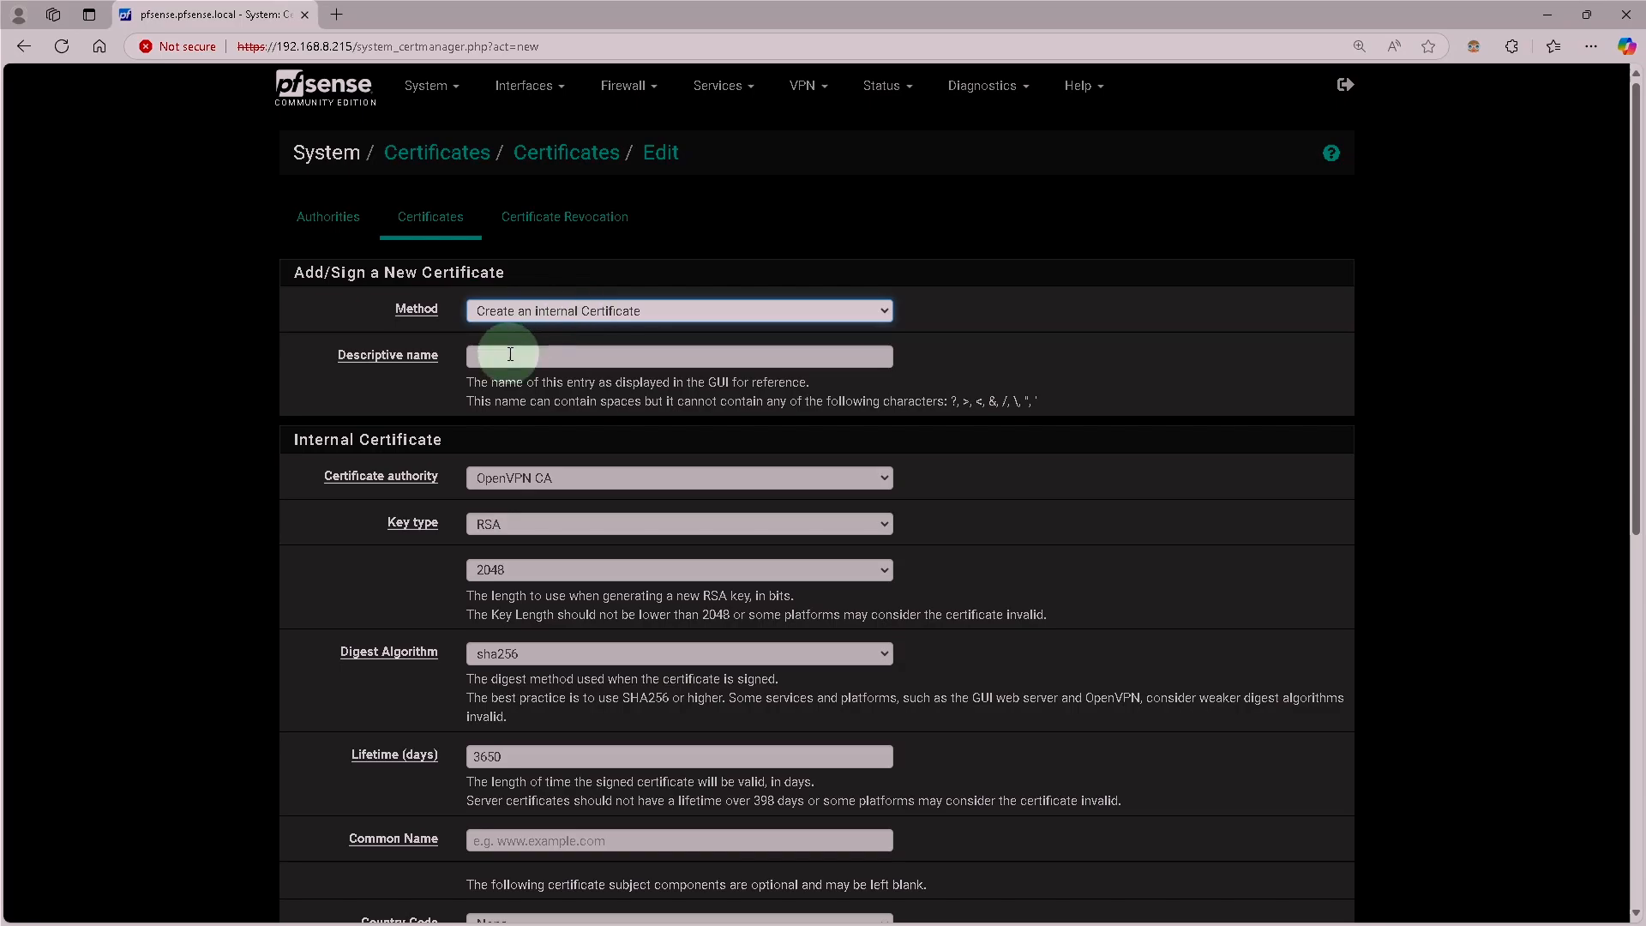
pyautogui.write('openvpn_')
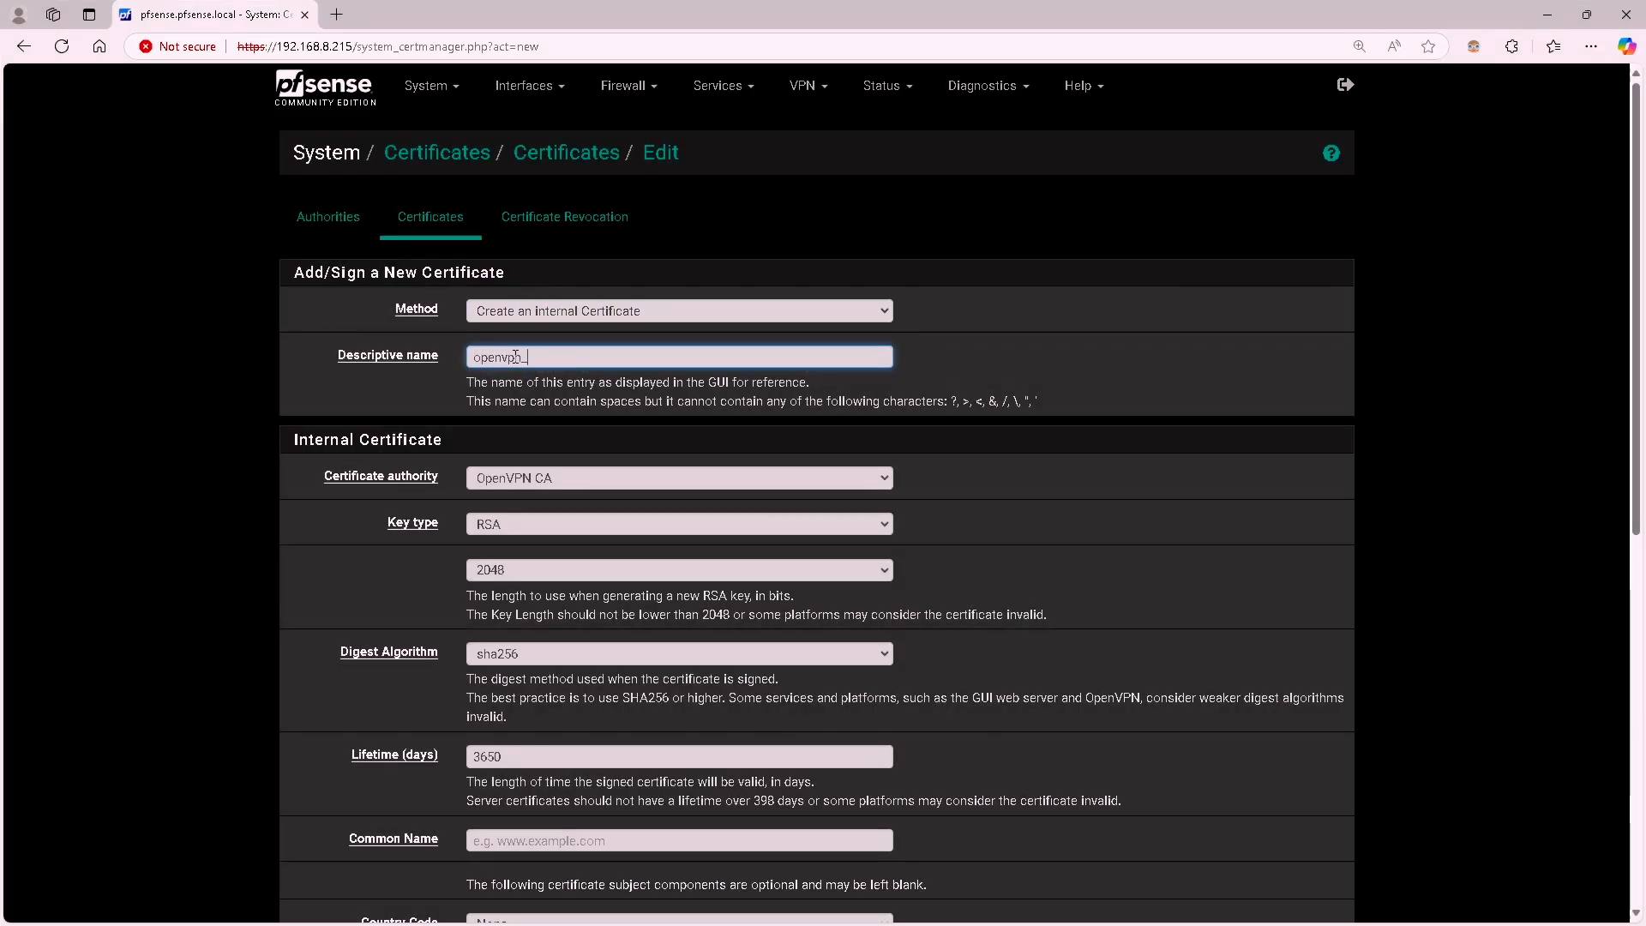
pyautogui.write('ituser1')
pyautogui.scroll(-1, 597, 385)
pyautogui.click(518, 392)
pyautogui.click(518, 405)
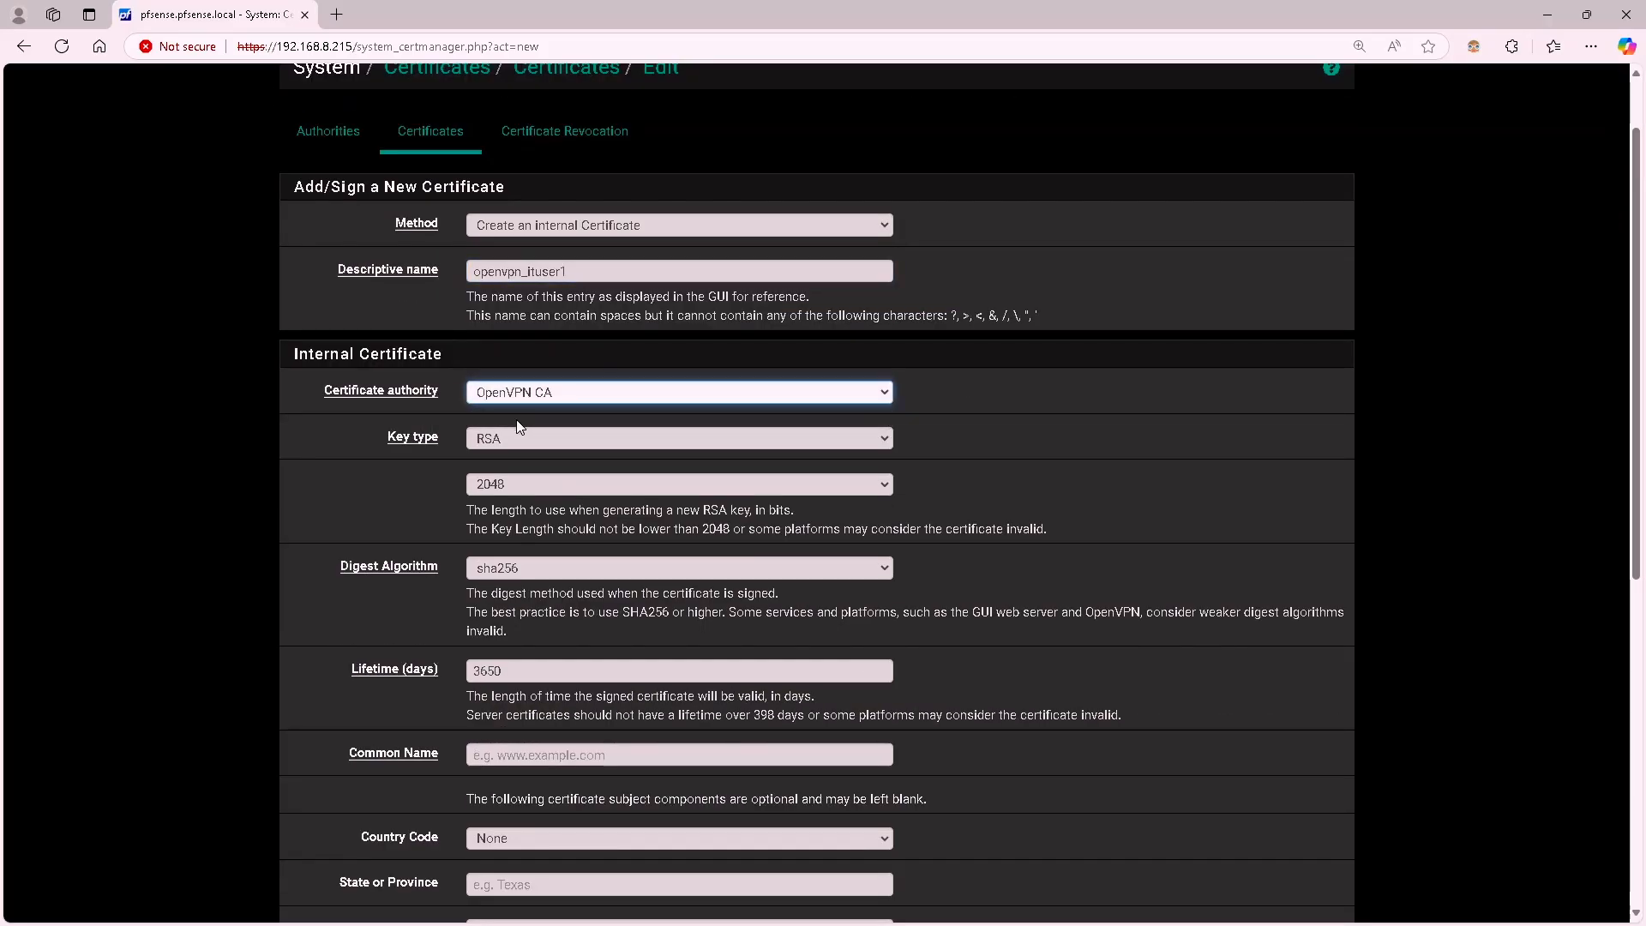
pyautogui.scroll(-1, 519, 426)
pyautogui.scroll(-2, 430, 420)
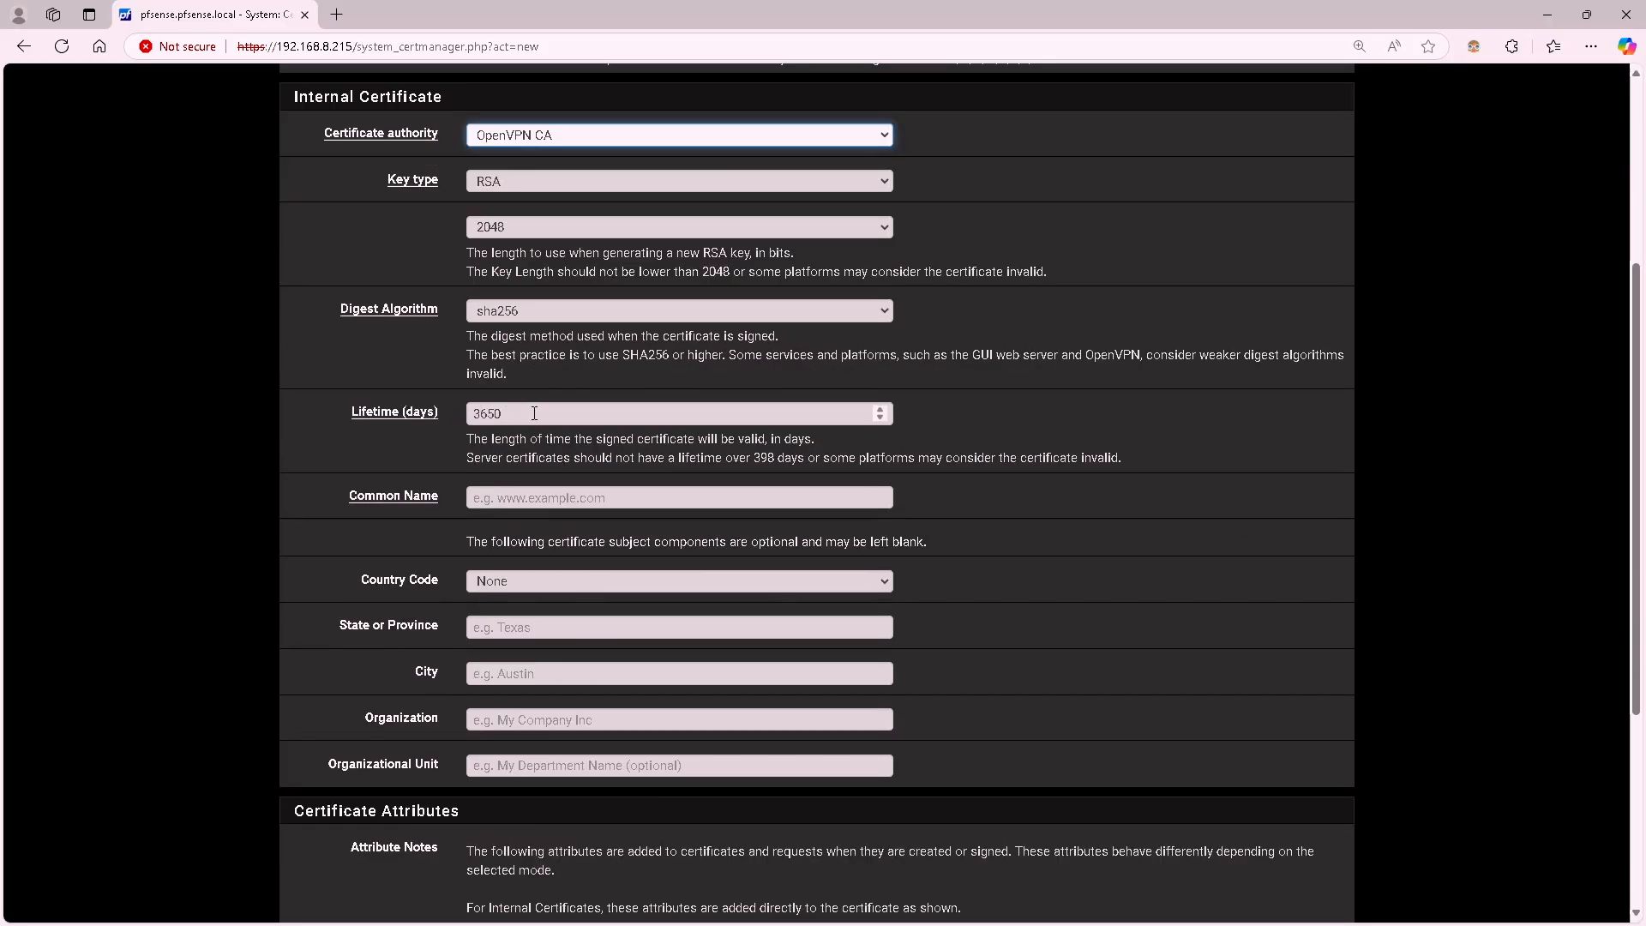
pyautogui.click(546, 413)
pyautogui.click(417, 443)
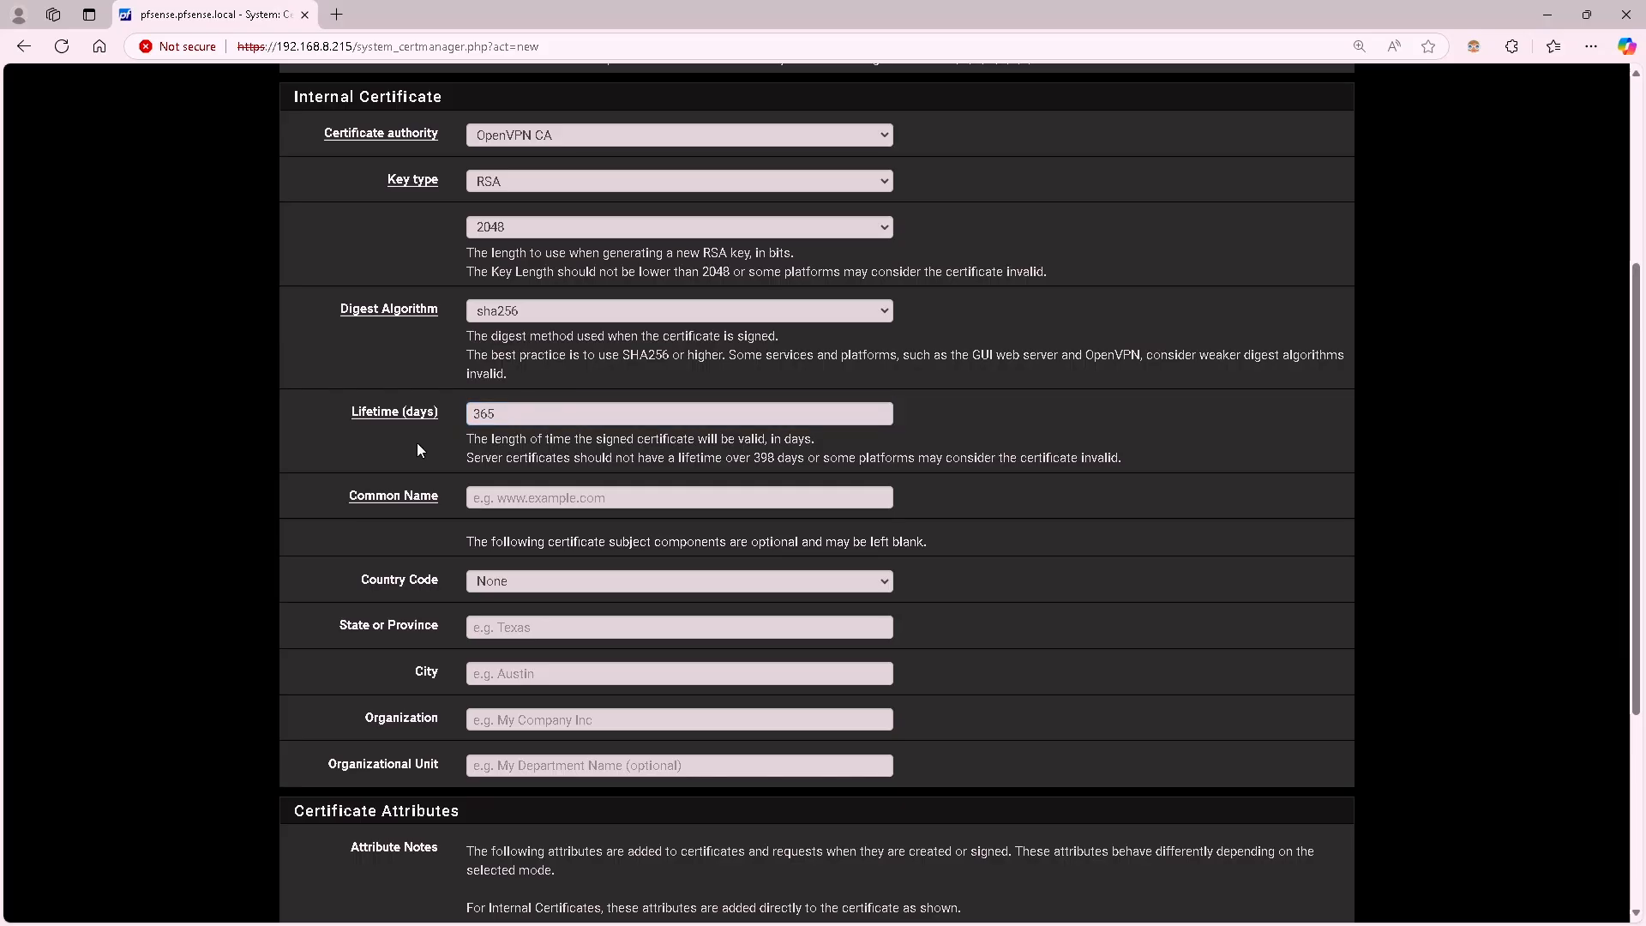
pyautogui.scroll(-1, 424, 441)
# Step: Set the common name to openvpn_ituser1 and save the user certificate
pyautogui.click(506, 413)
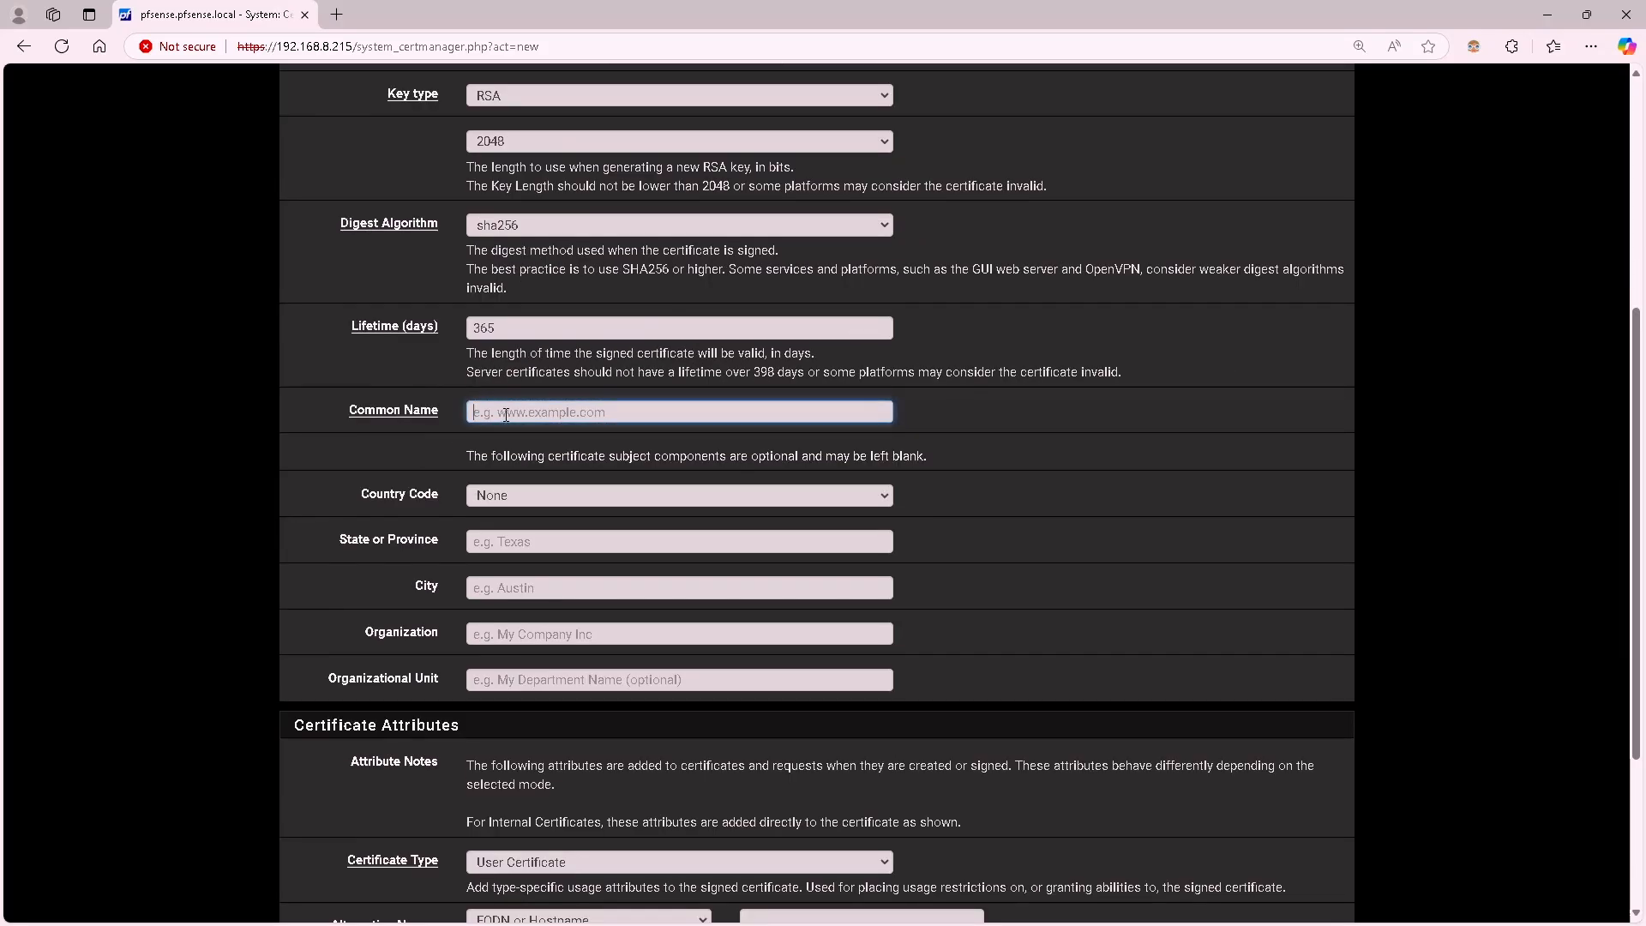
pyautogui.write('openvpn_ituser1')
pyautogui.click(417, 463)
pyautogui.scroll(-3, 418, 467)
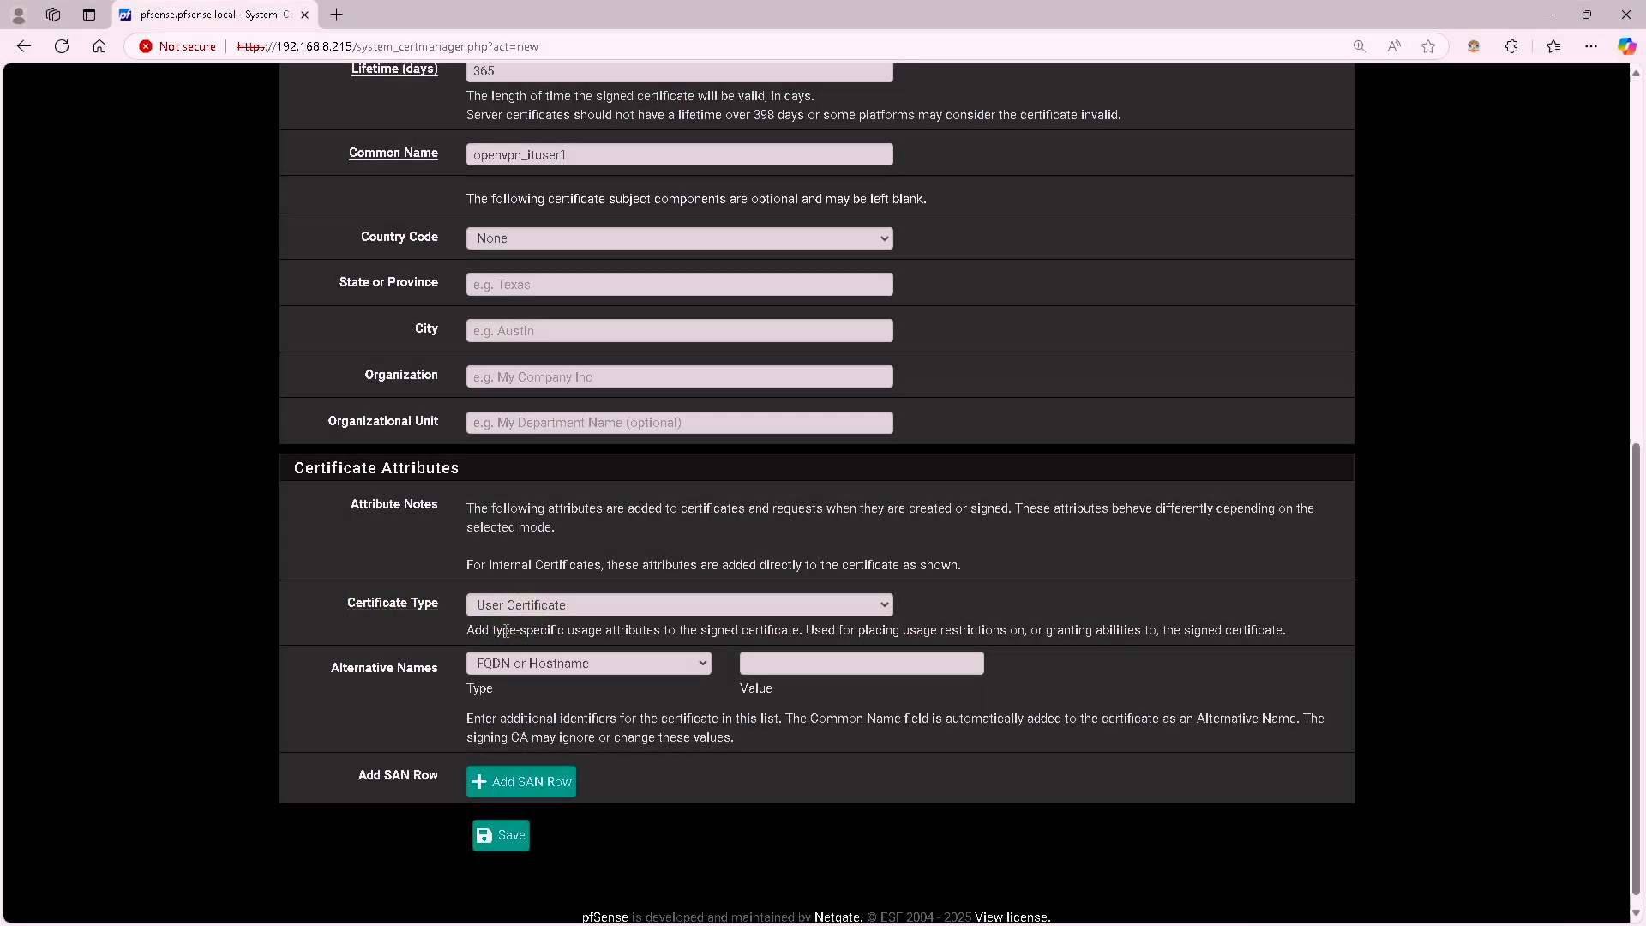
pyautogui.scroll(-1, 535, 682)
pyautogui.click(506, 821)
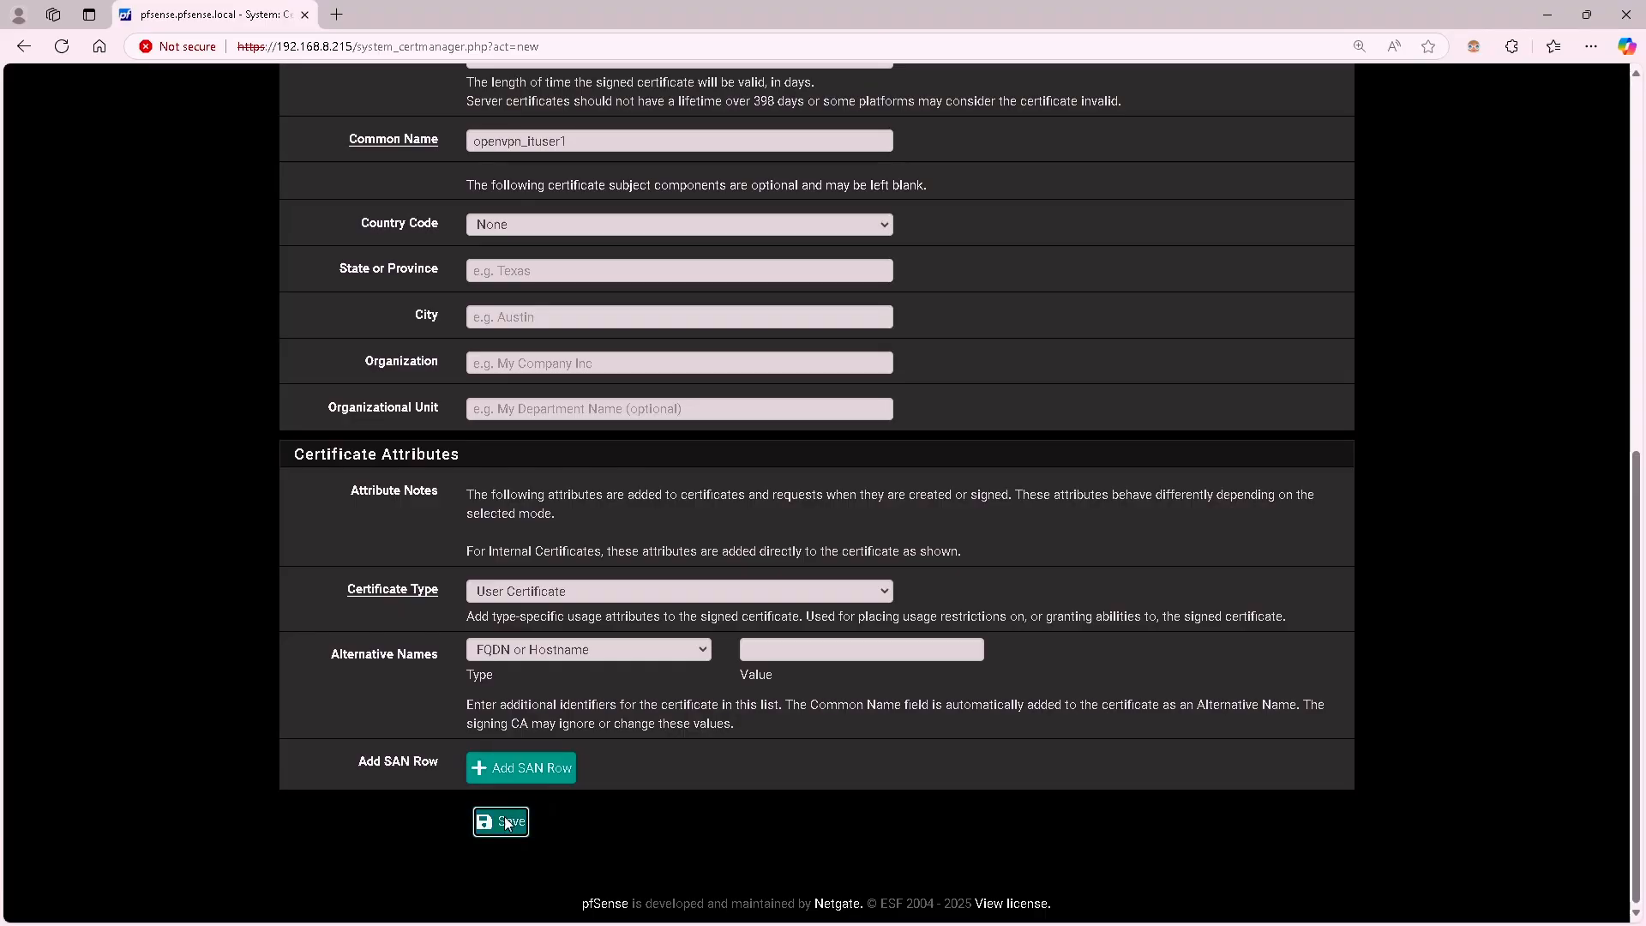
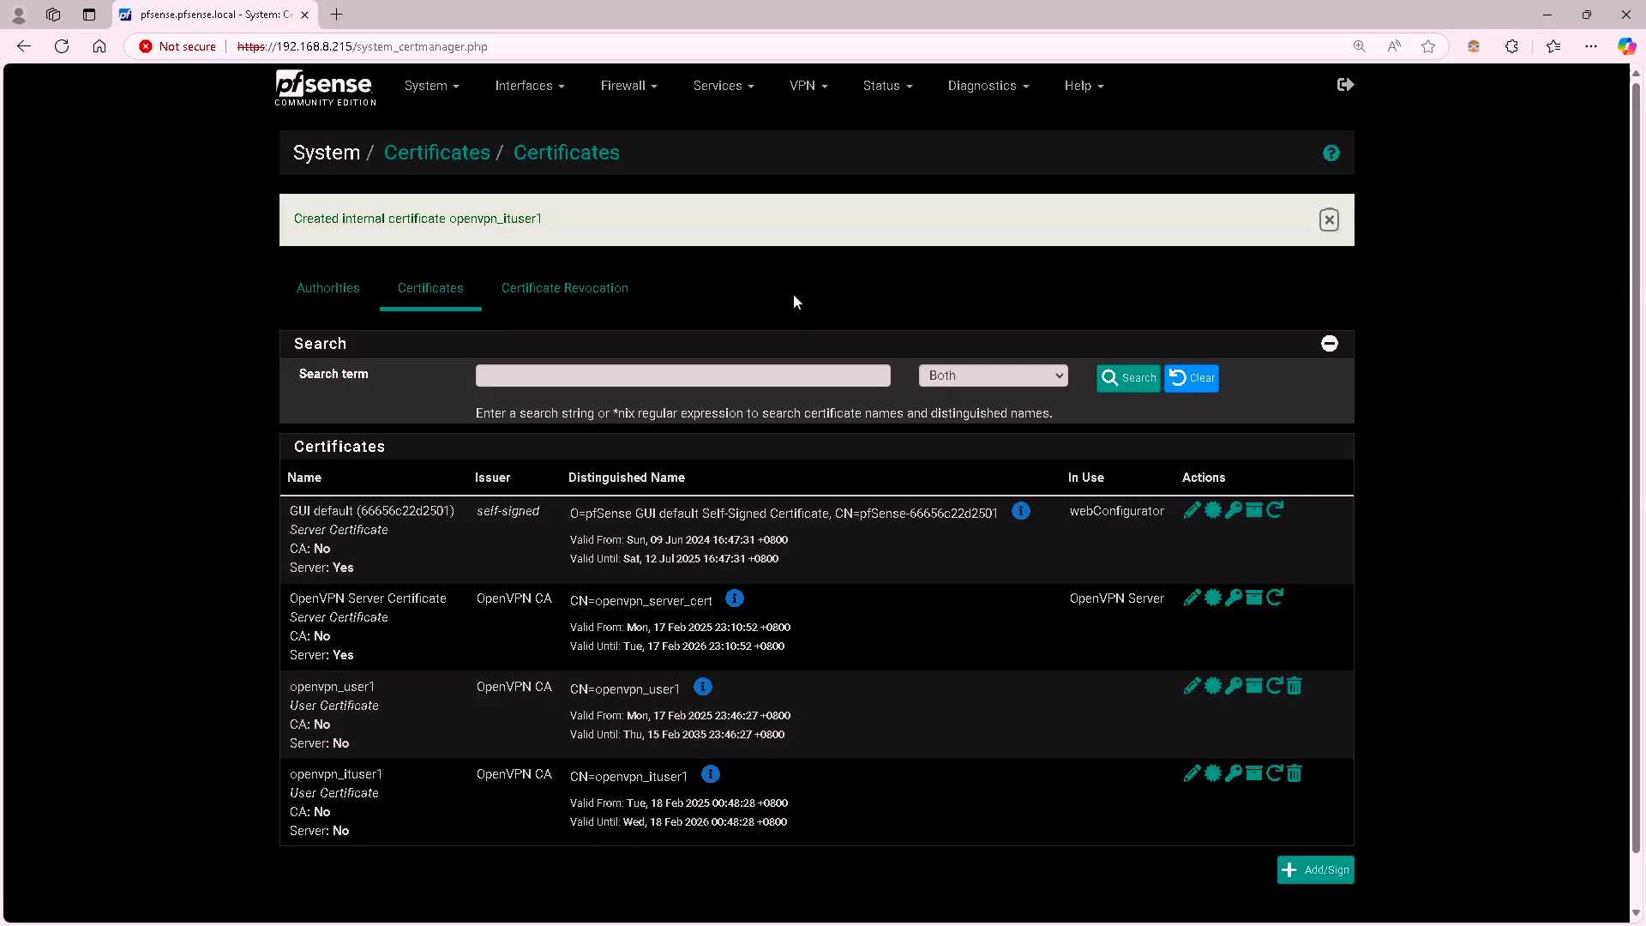
# Step: Go to VPN > OpenVPN to list the WAN UDP 1194 remote-access server
pyautogui.click(821, 96)
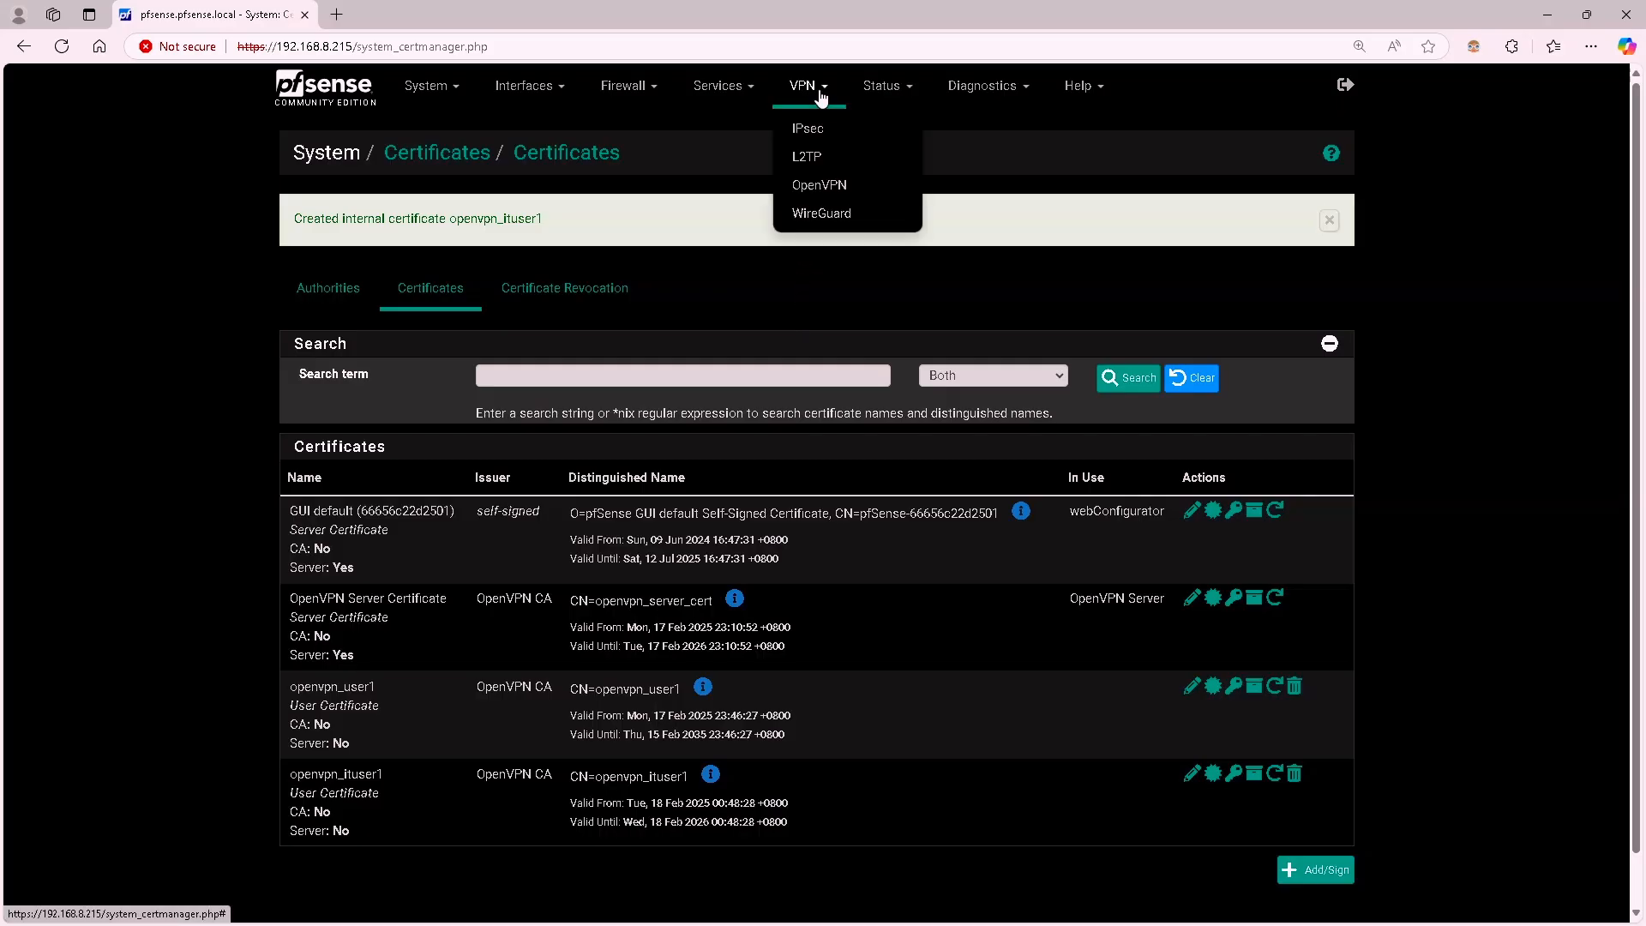
pyautogui.click(845, 196)
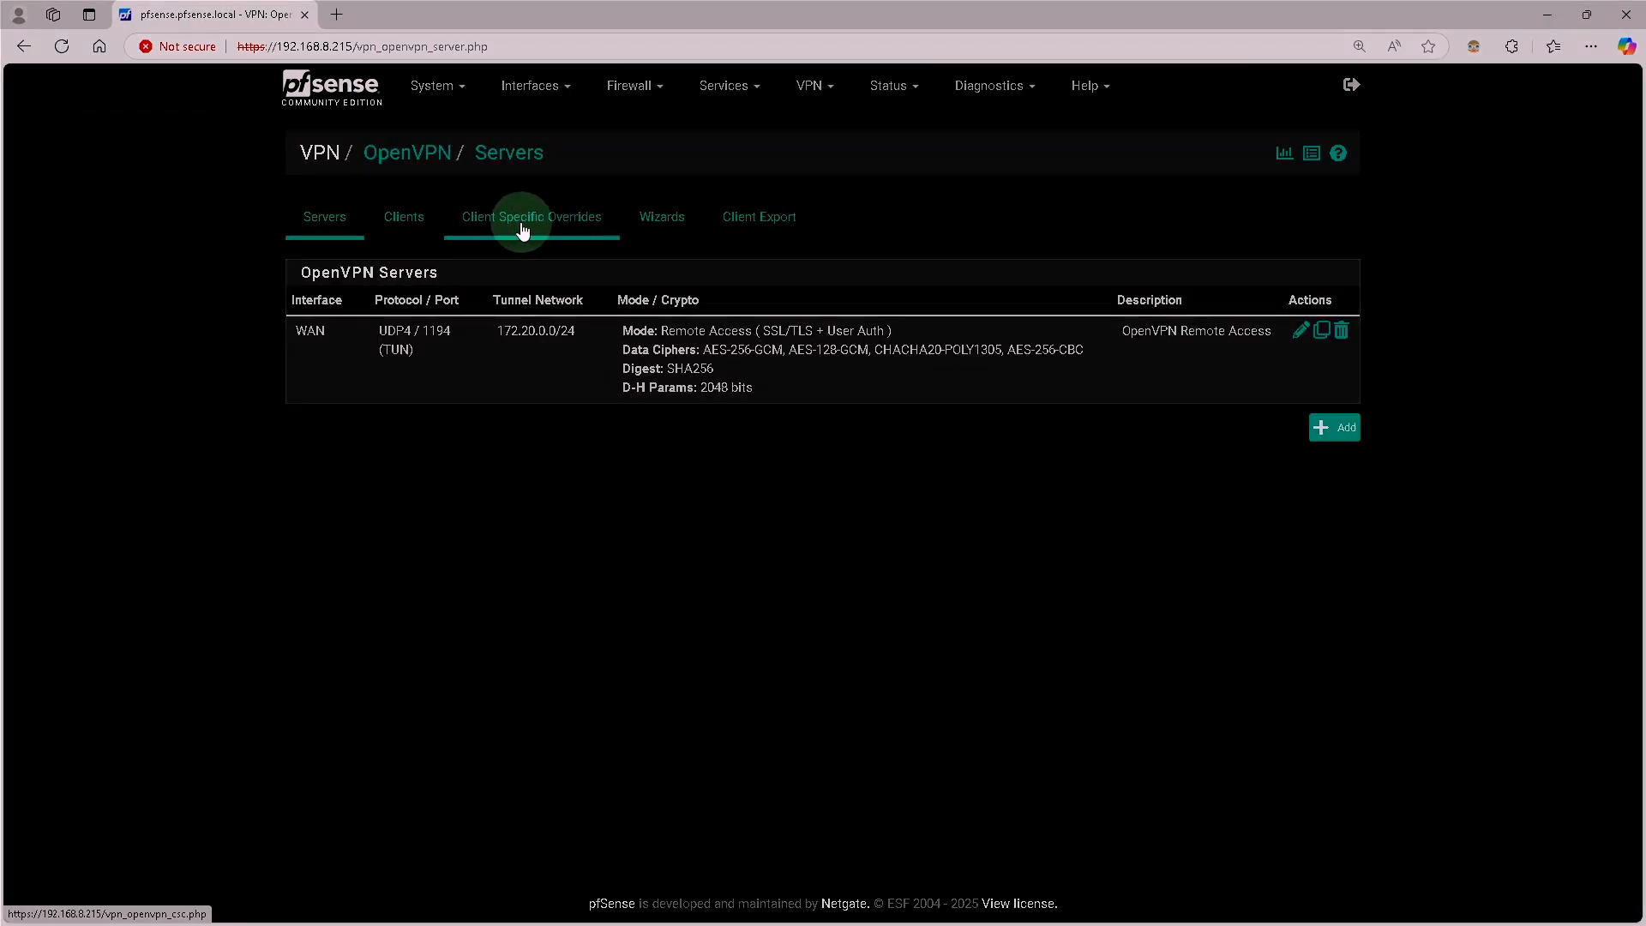
# Step: Add a client-specific override 'For IT Group' for common name openvpn_ituser1 on the Remote Access server
pyautogui.click(555, 225)
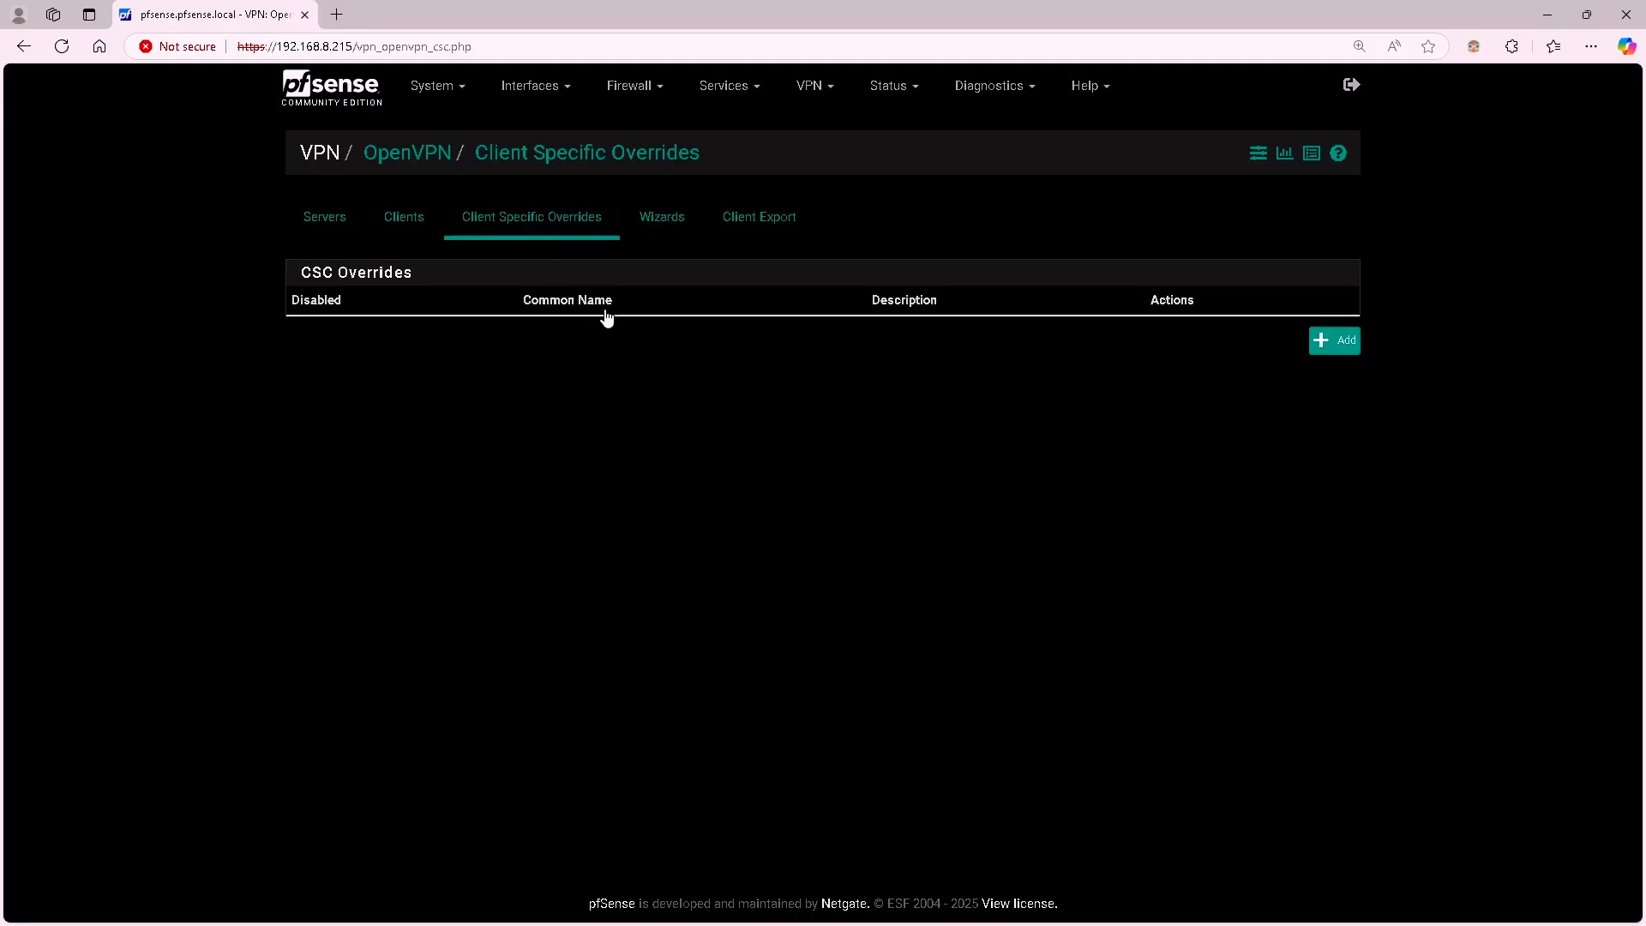
pyautogui.click(1339, 341)
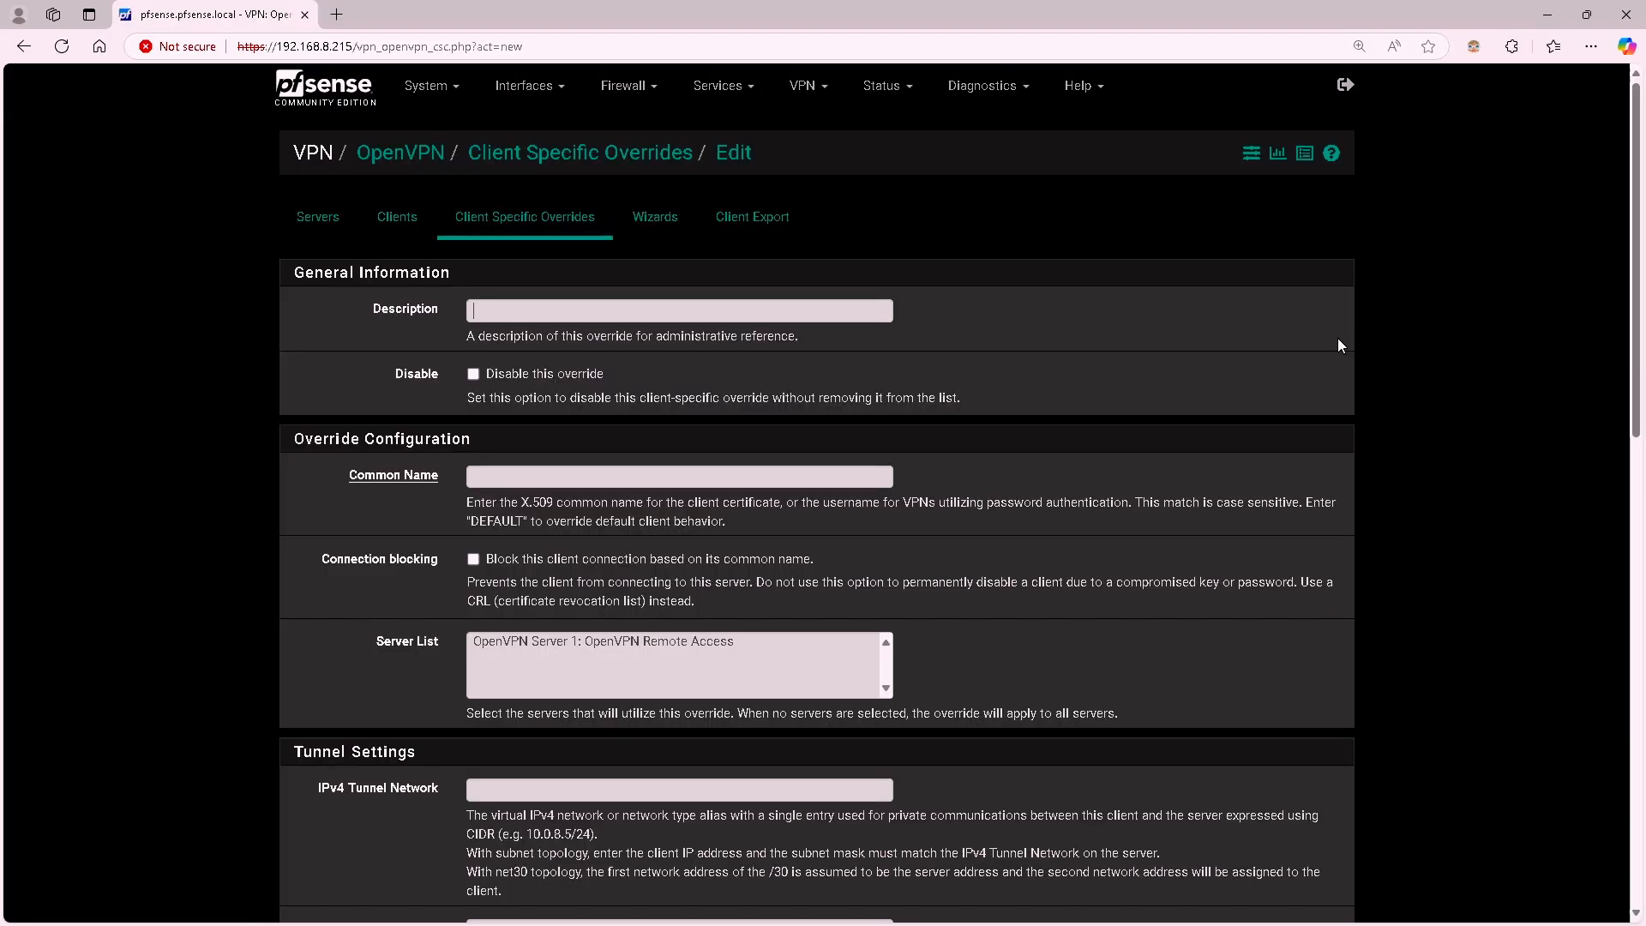
pyautogui.write('Fo')
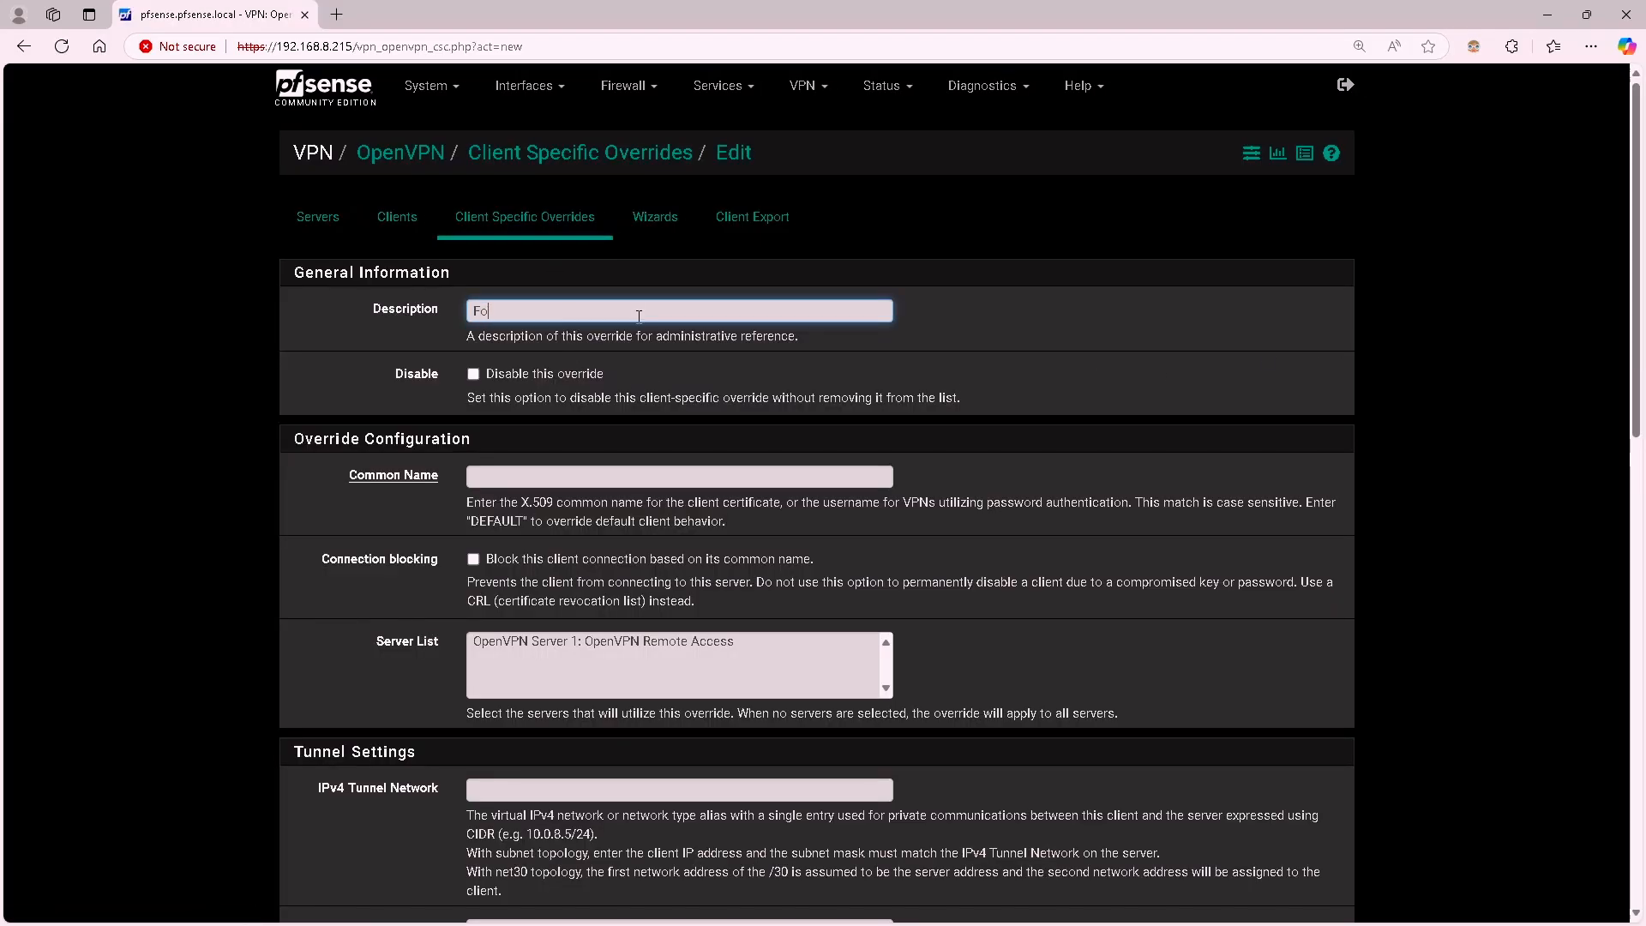
pyautogui.write('r IT Group')
pyautogui.click(339, 480)
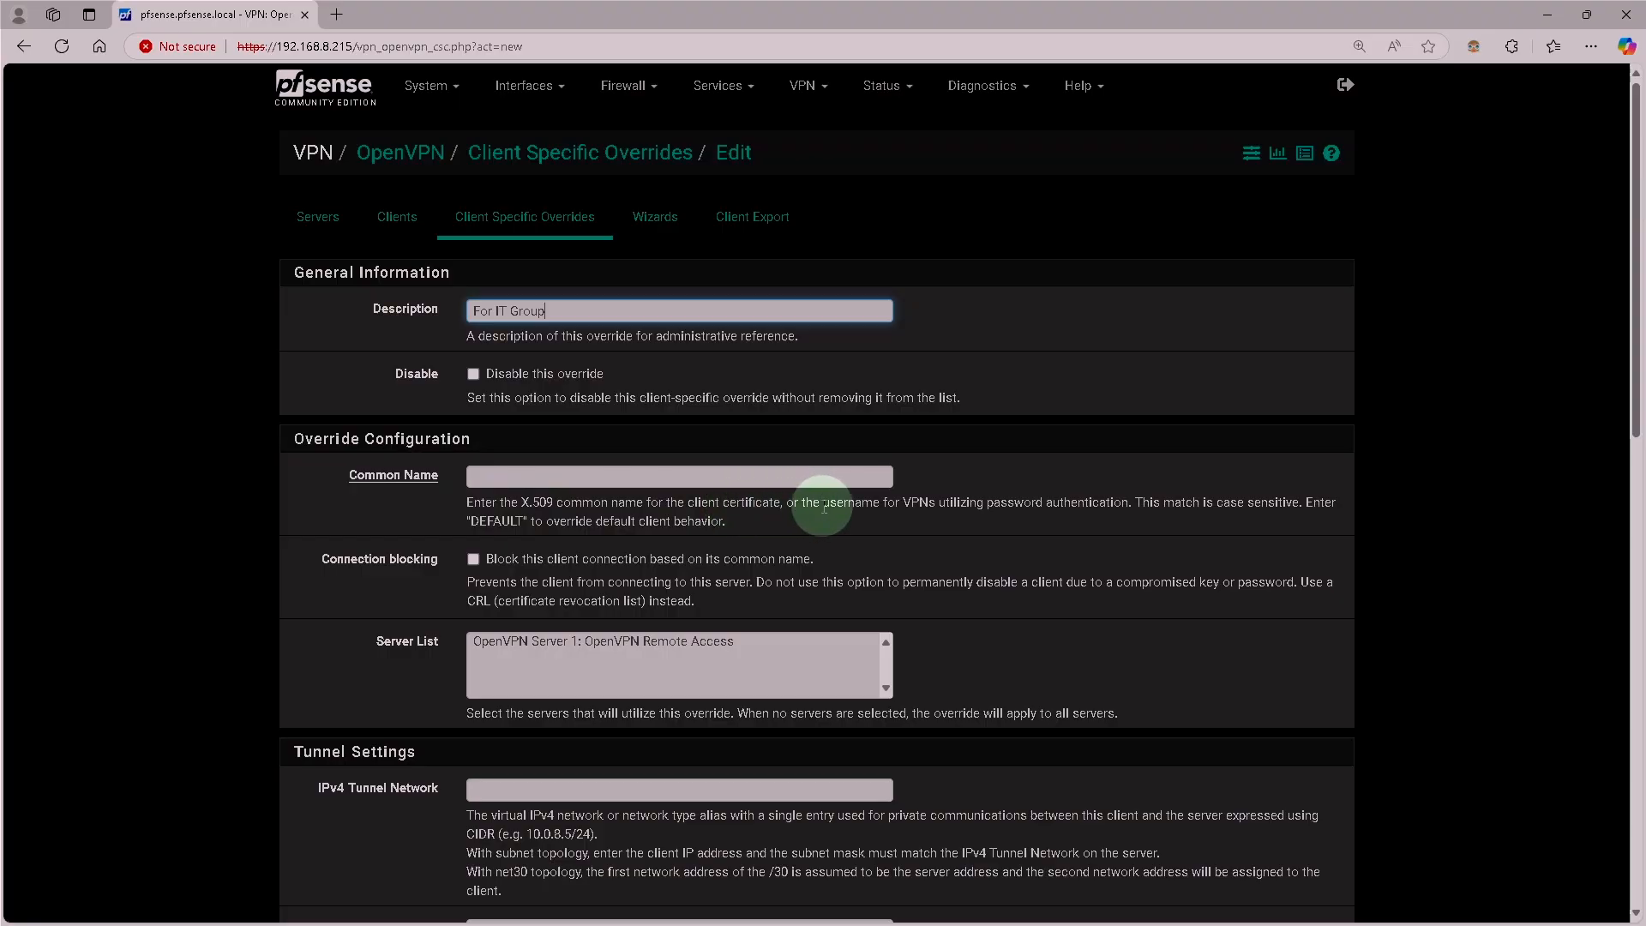
pyautogui.moveTo(784, 504); pyautogui.dragTo(877, 499)
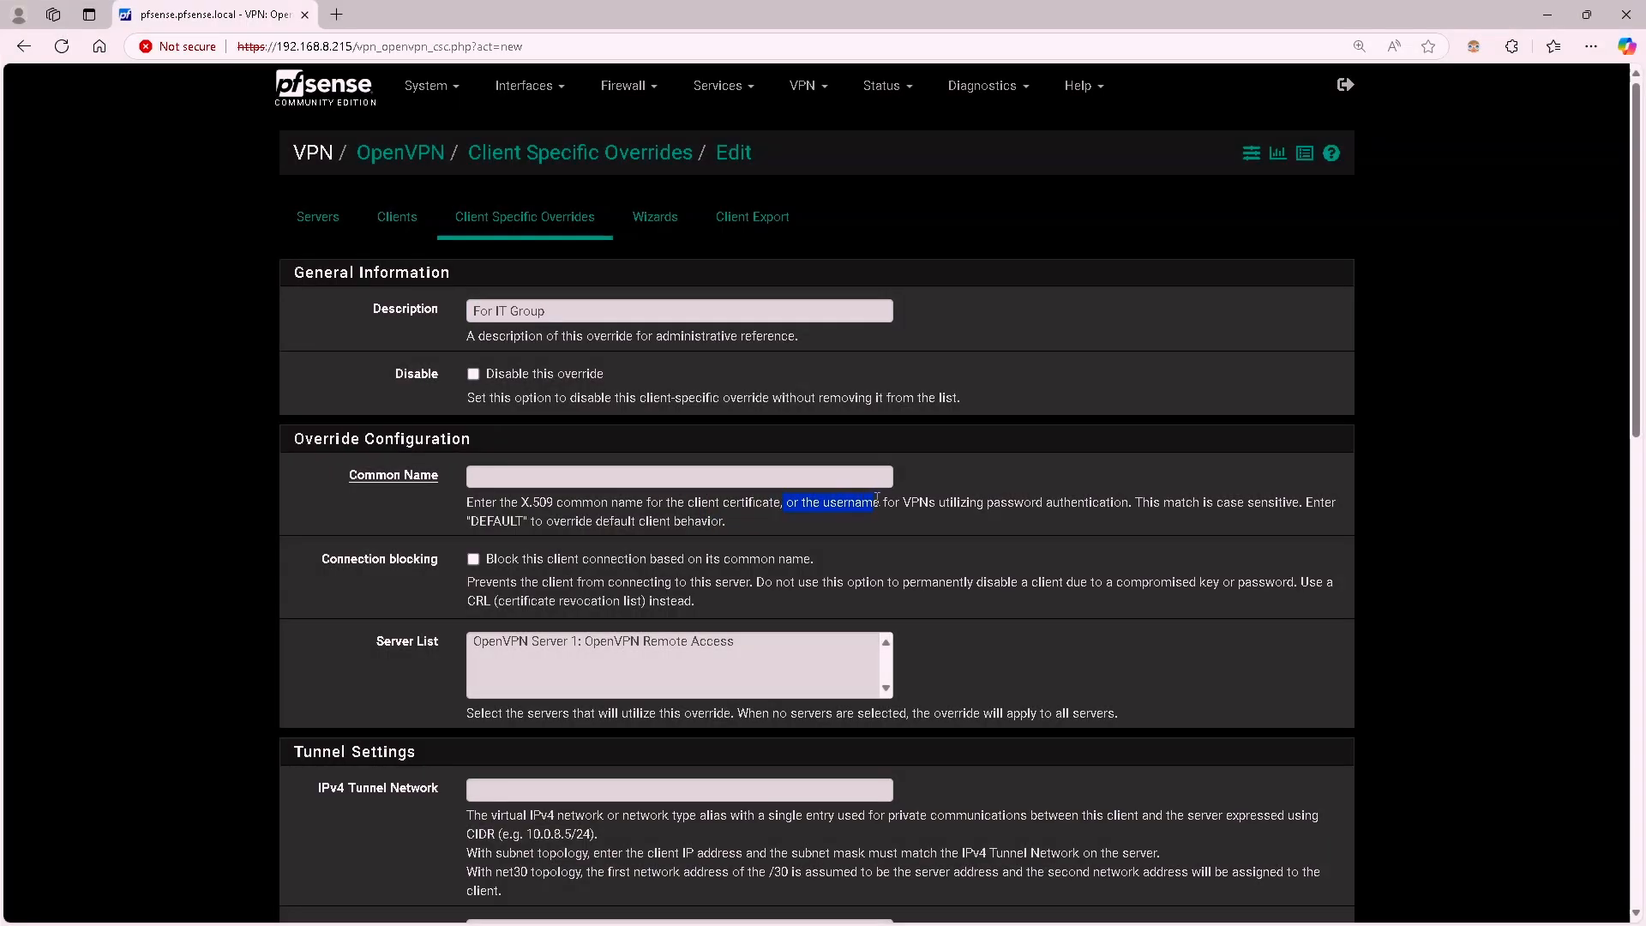
pyautogui.click(765, 475)
pyautogui.write('openvpn')
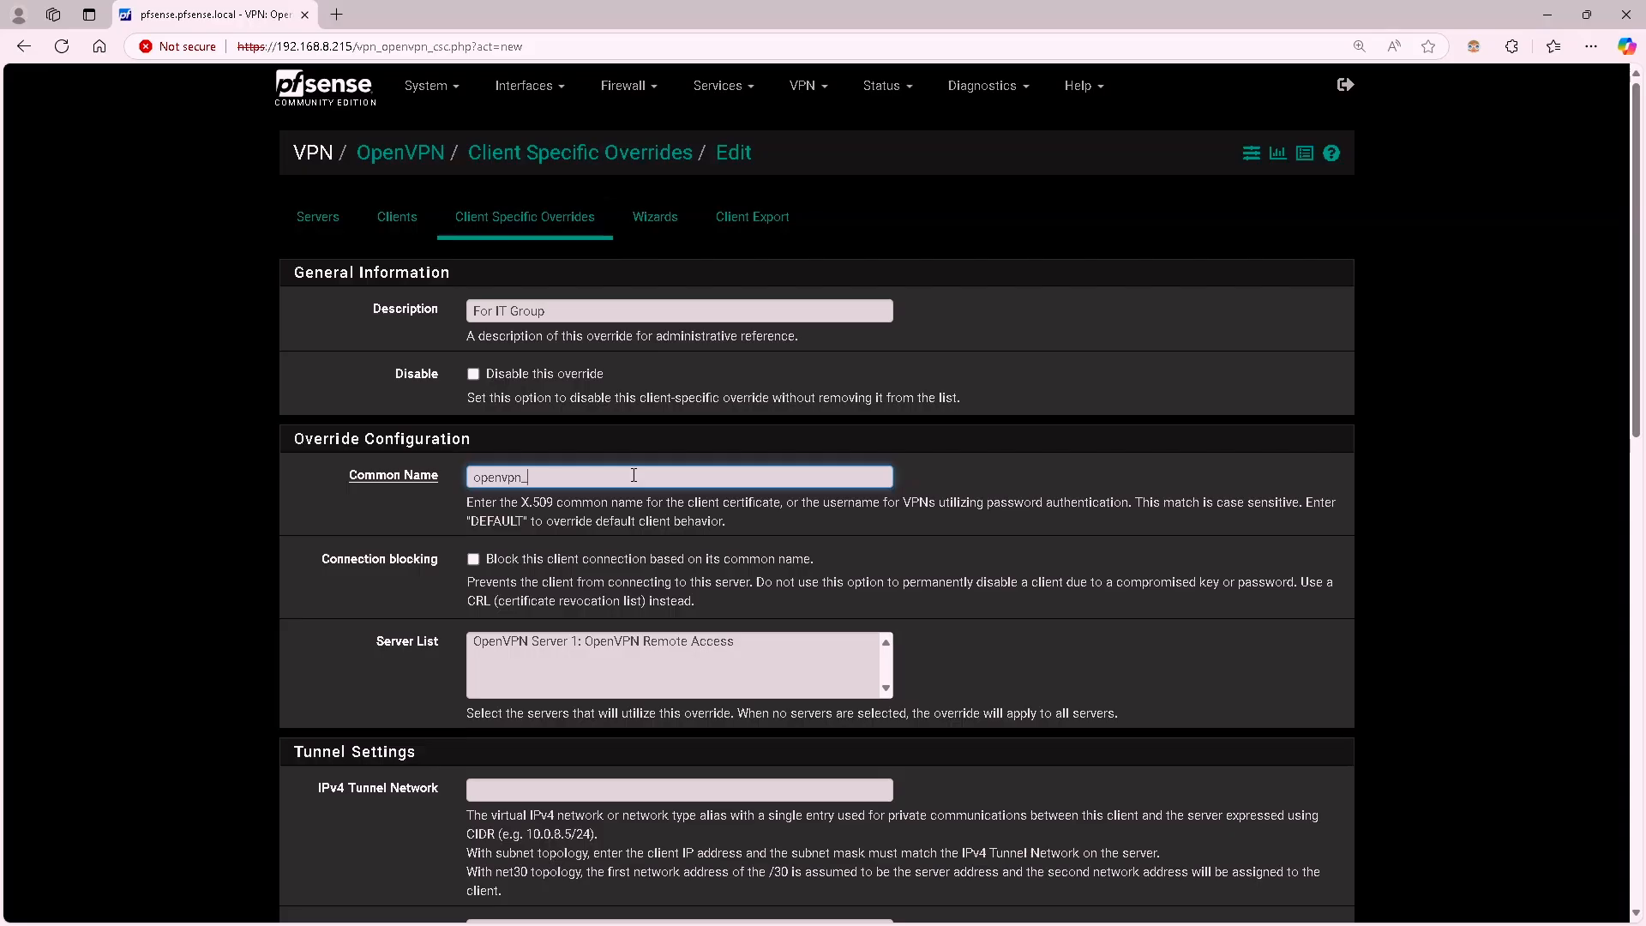
pyautogui.write('_ituser1')
pyautogui.scroll(-1, 634, 475)
pyautogui.scroll(-1, 671, 487)
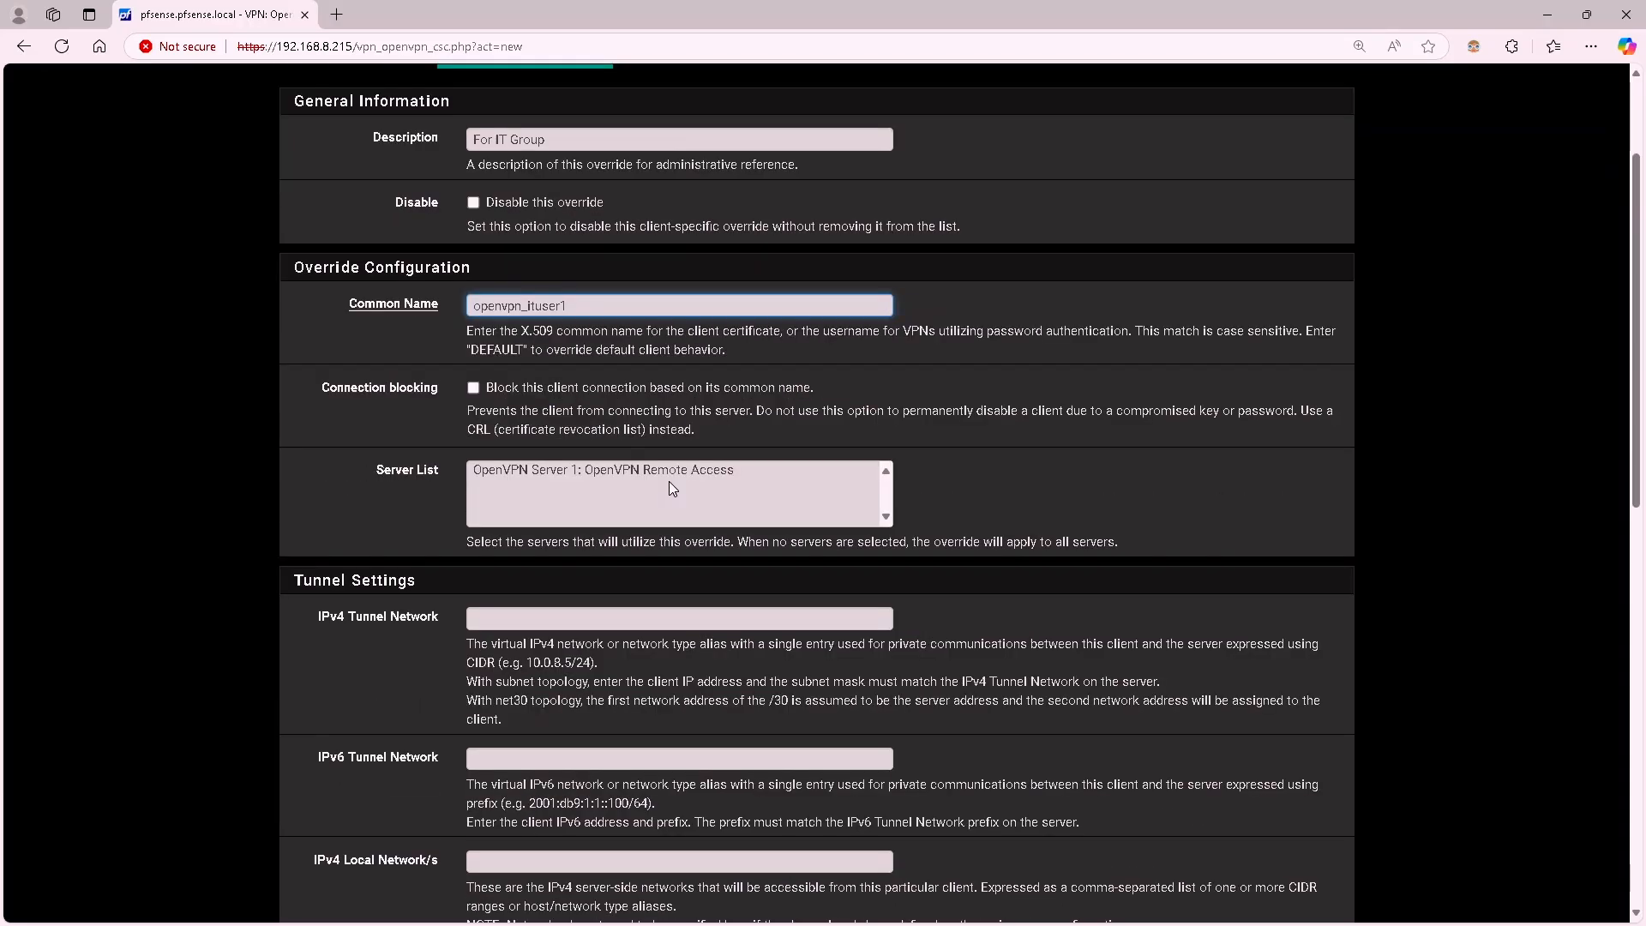
pyautogui.click(660, 472)
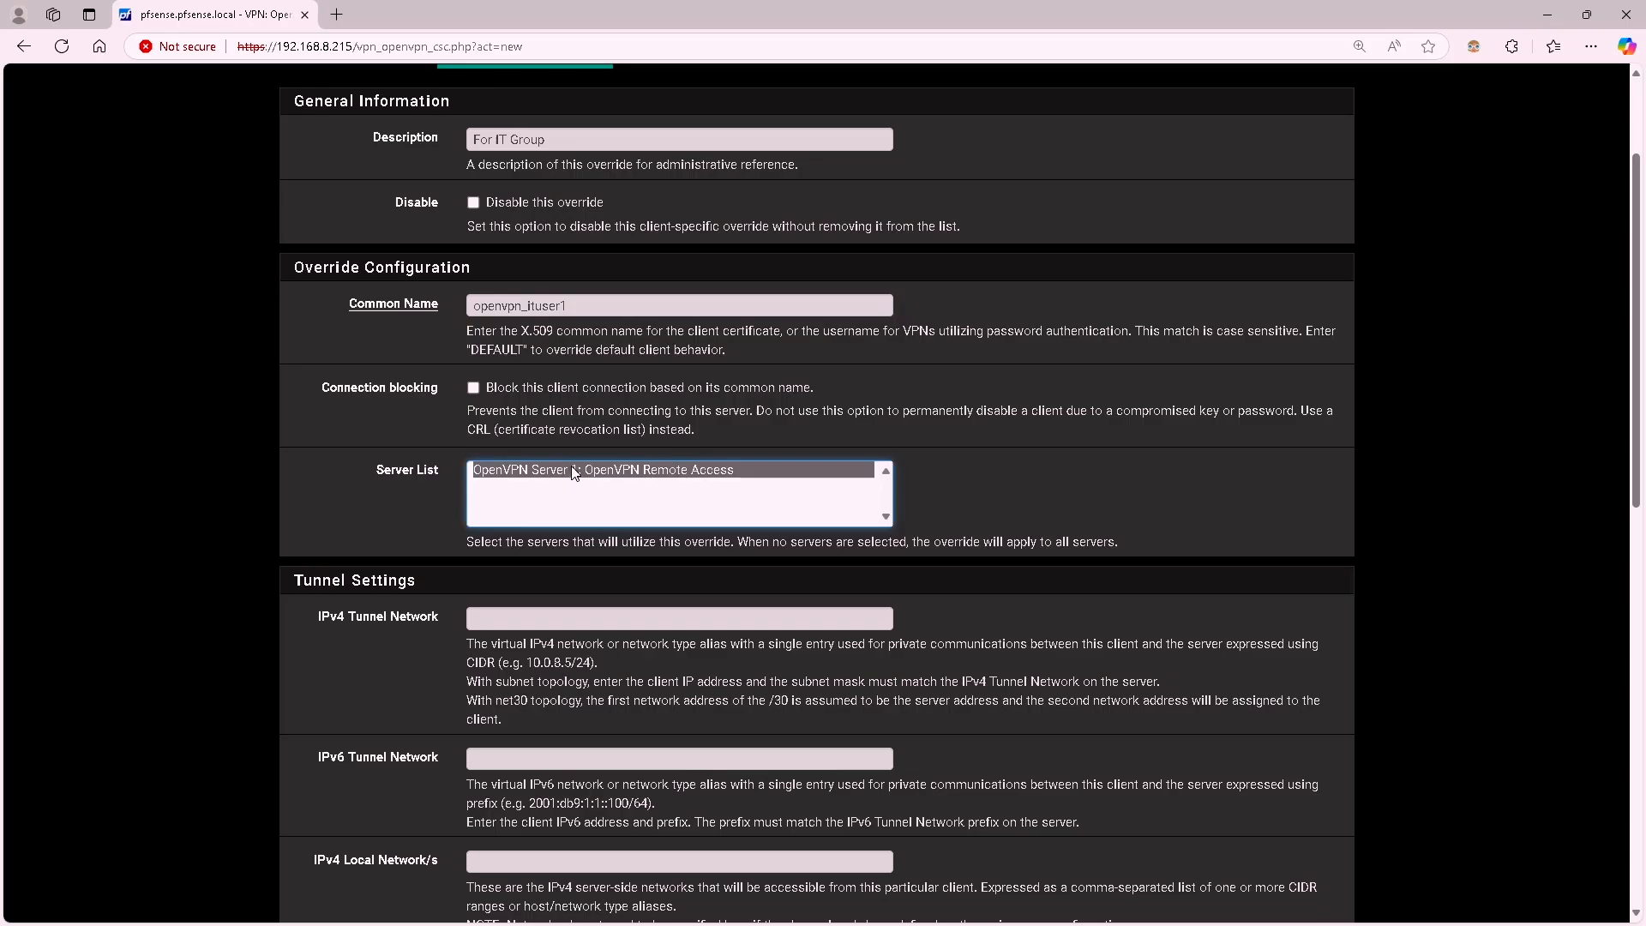
# Step: Set tunnel 172.20.0.100/24 and local networks 192.168.1.0/24, 192.168.10.100/32, 10.10.10.0/24, then save
pyautogui.scroll(-2, 576, 476)
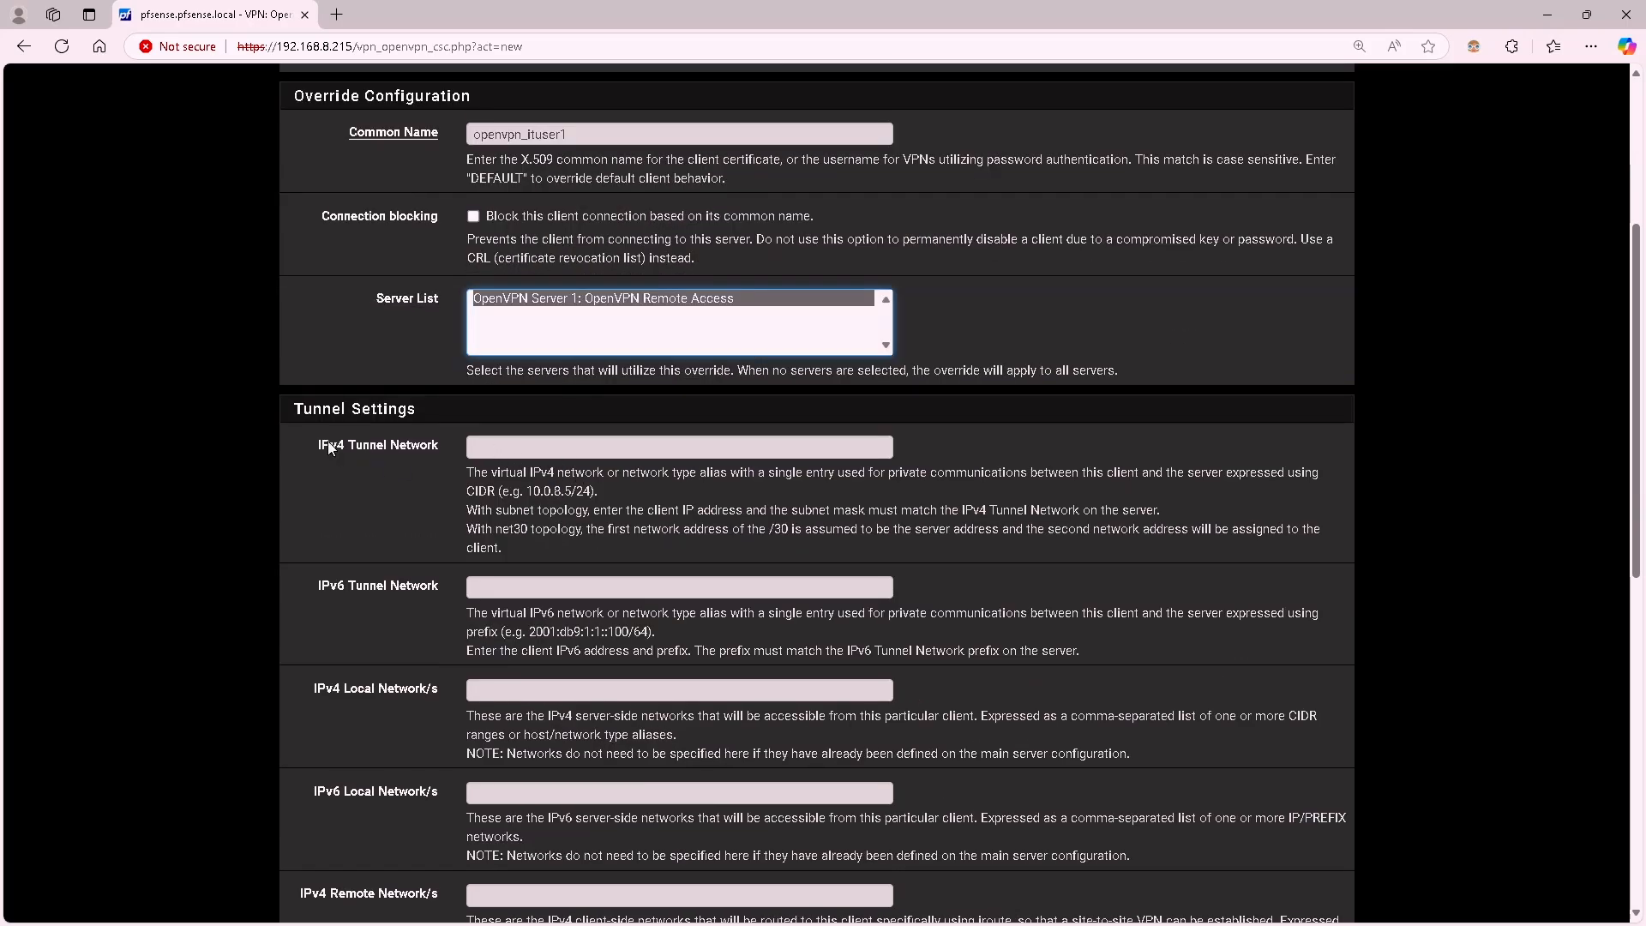
pyautogui.click(343, 446)
pyautogui.click(536, 448)
pyautogui.write('172.20.0.')
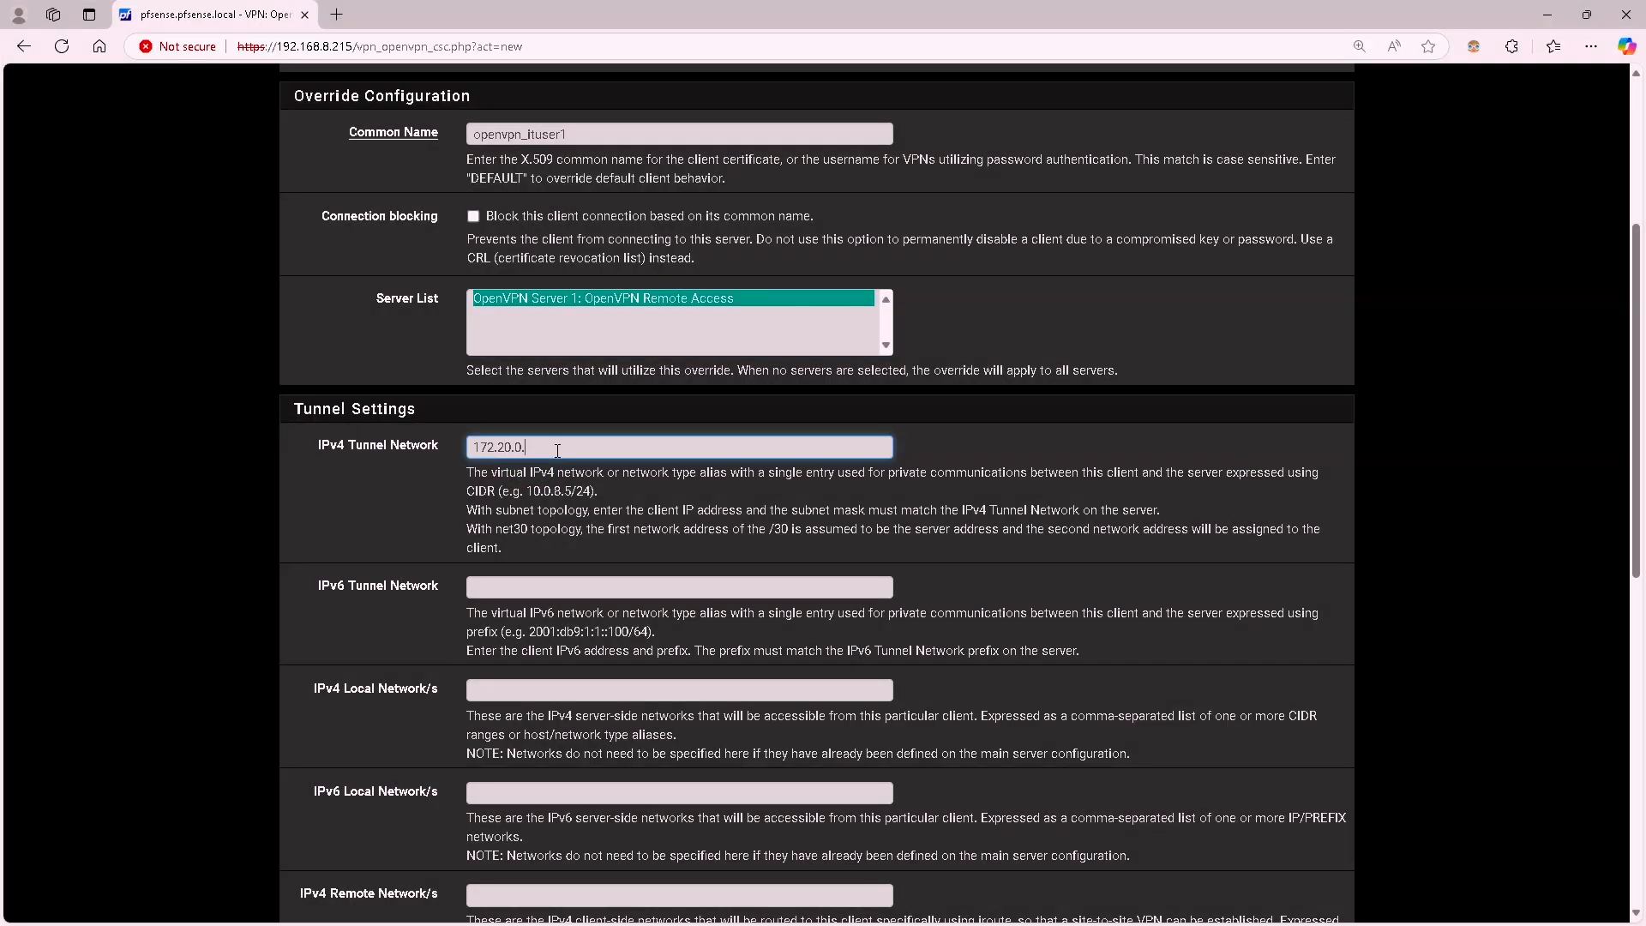
pyautogui.write('100/24')
pyautogui.scroll(-2, 541, 441)
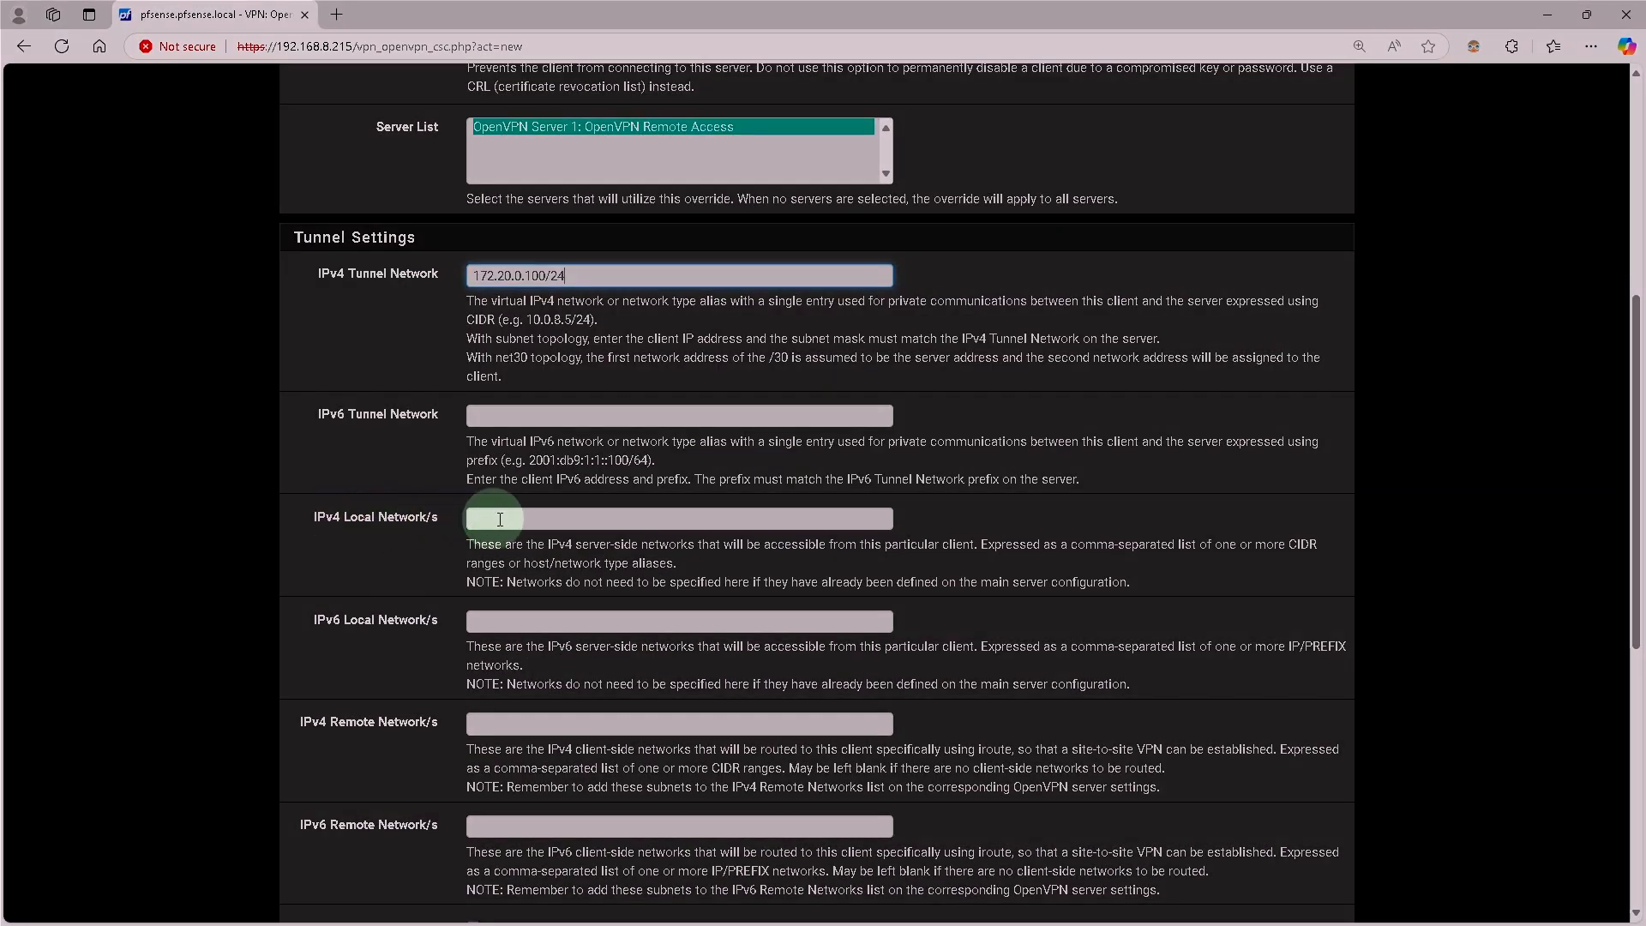
pyautogui.click(510, 519)
pyautogui.write('192.168')
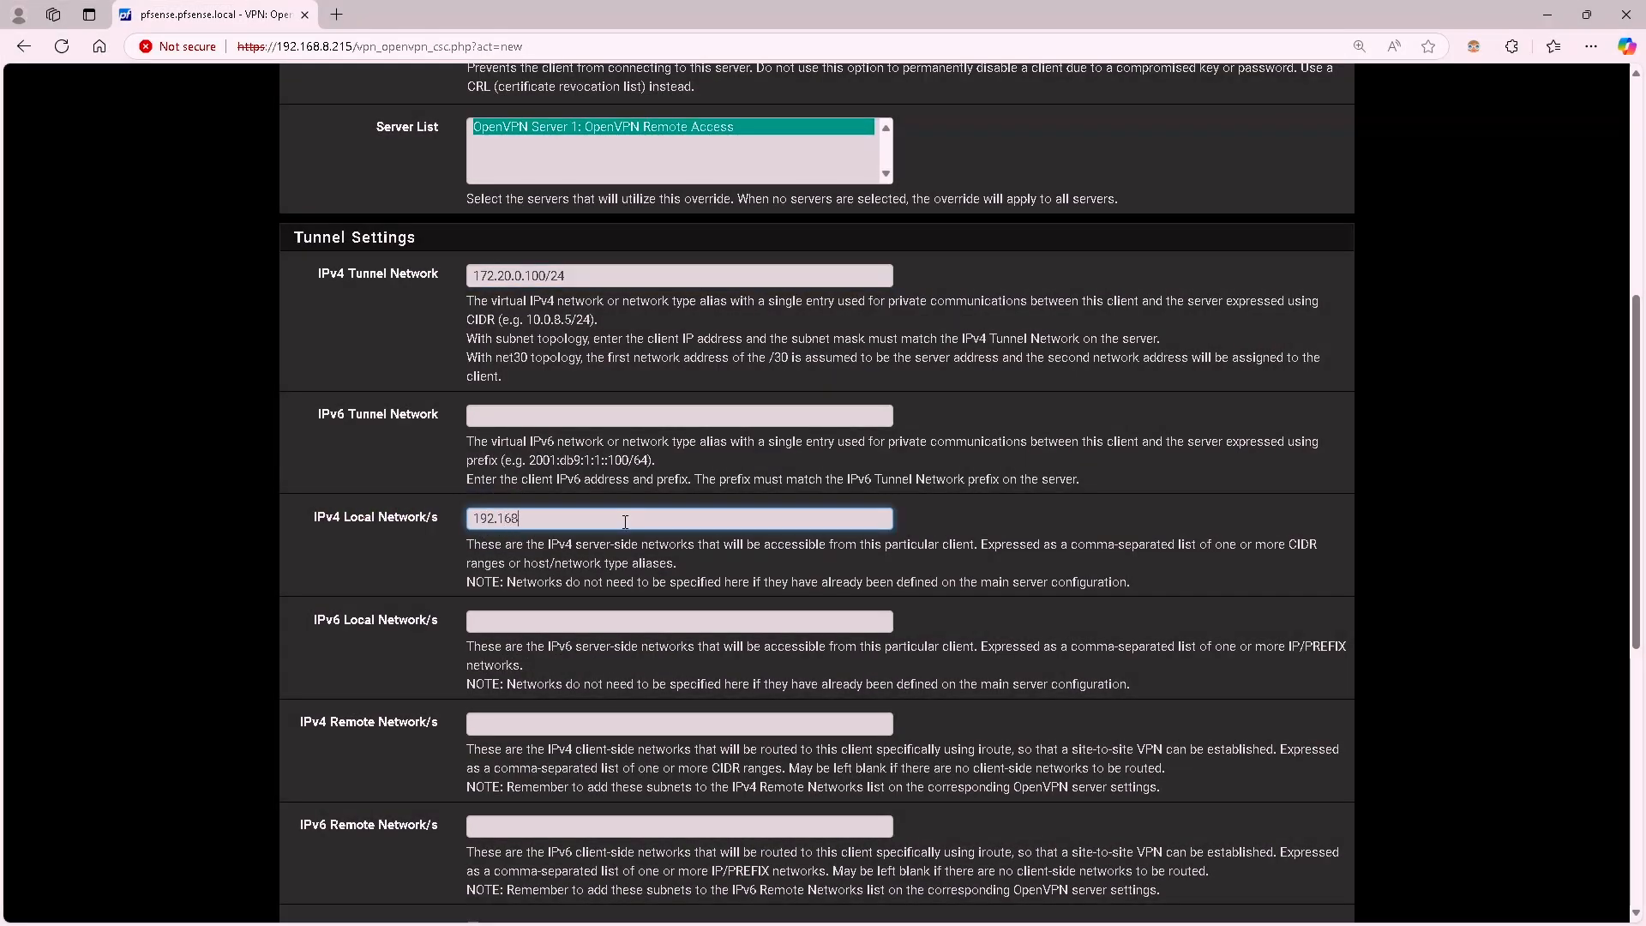
pyautogui.write('.1.0/24,192.168.10.100/32,10.10.10.0/24')
pyautogui.scroll(-4, 663, 562)
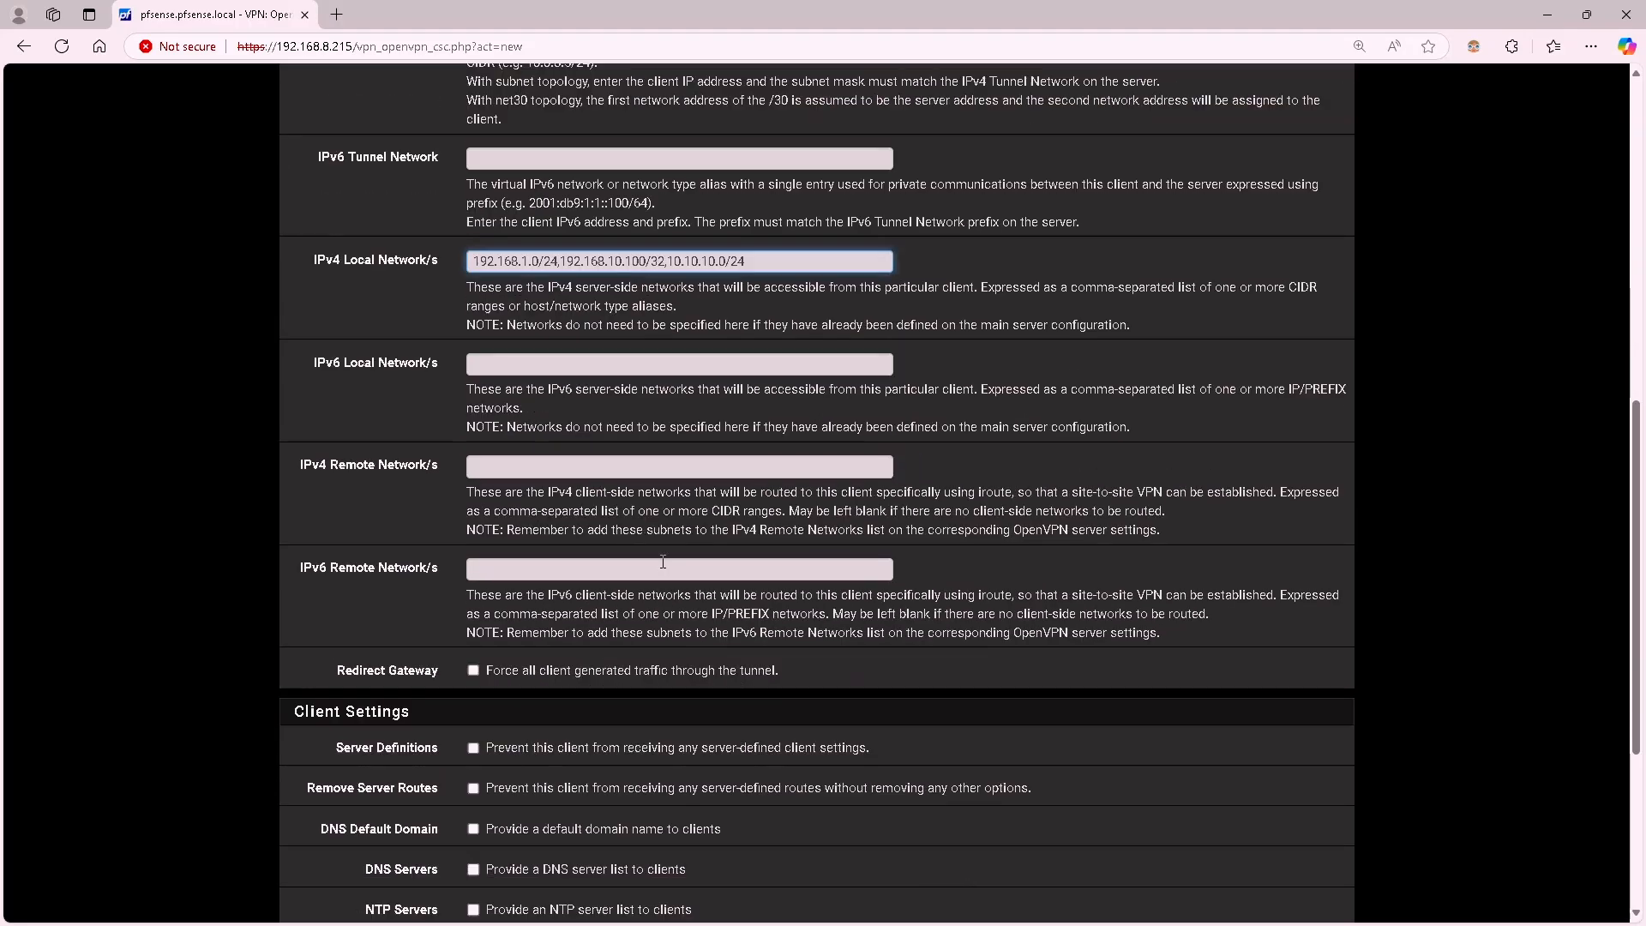
pyautogui.scroll(-3, 515, 549)
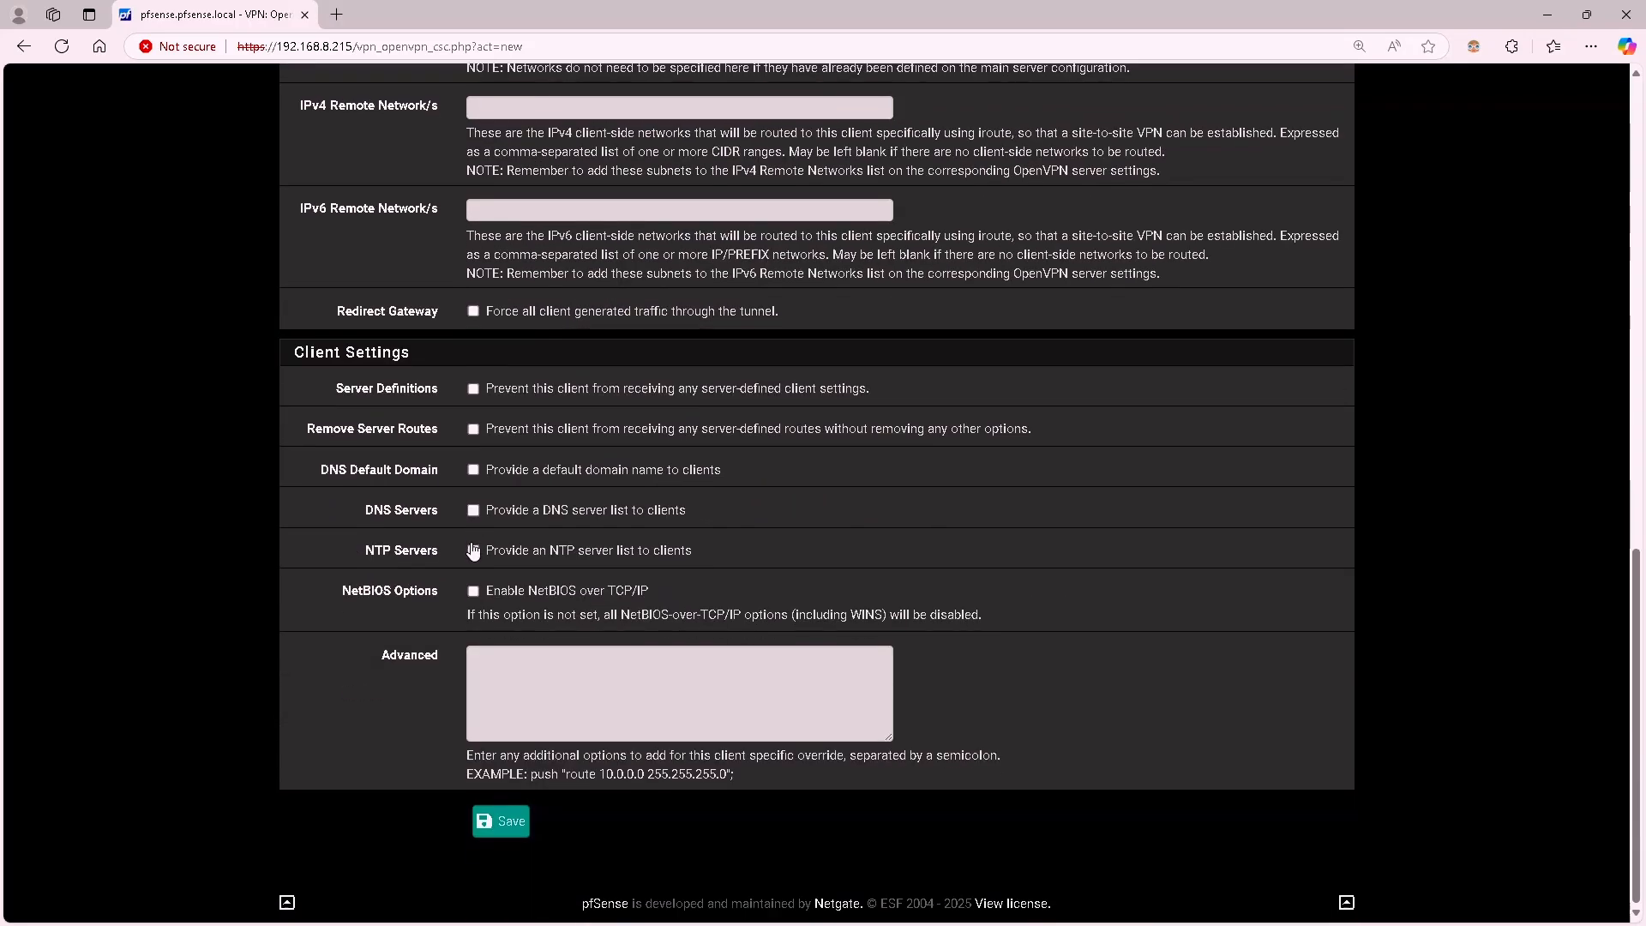
pyautogui.click(502, 823)
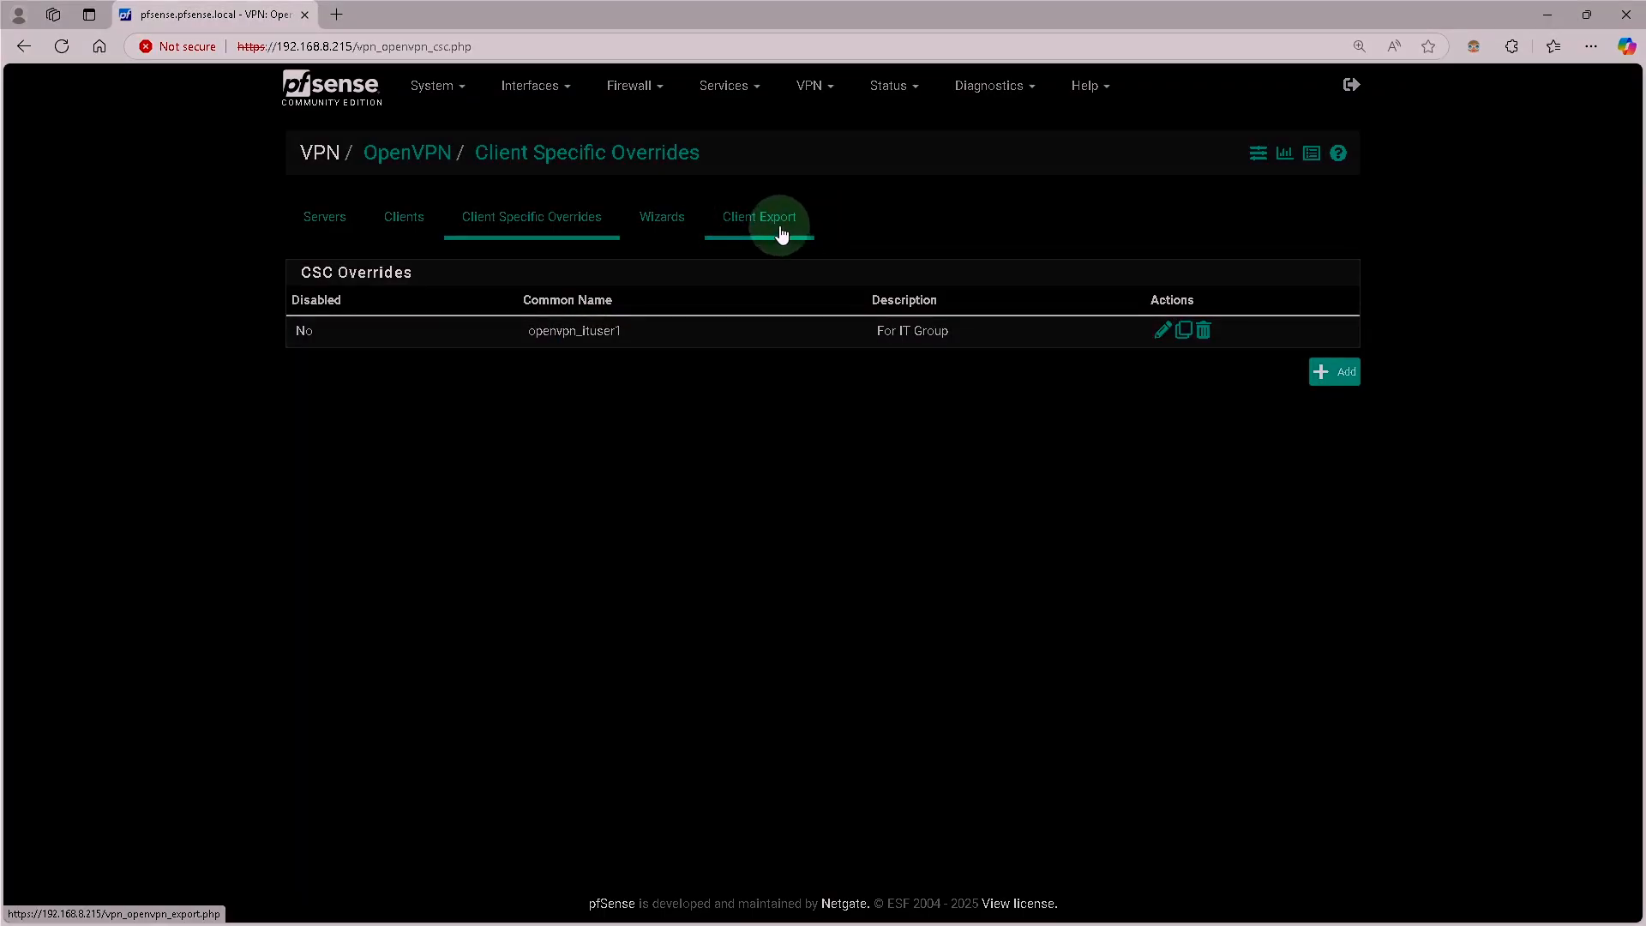
# Step: Download the openvpn_ituser1 Inline Configuration for Most Clients from the Client Export utility
pyautogui.click(781, 235)
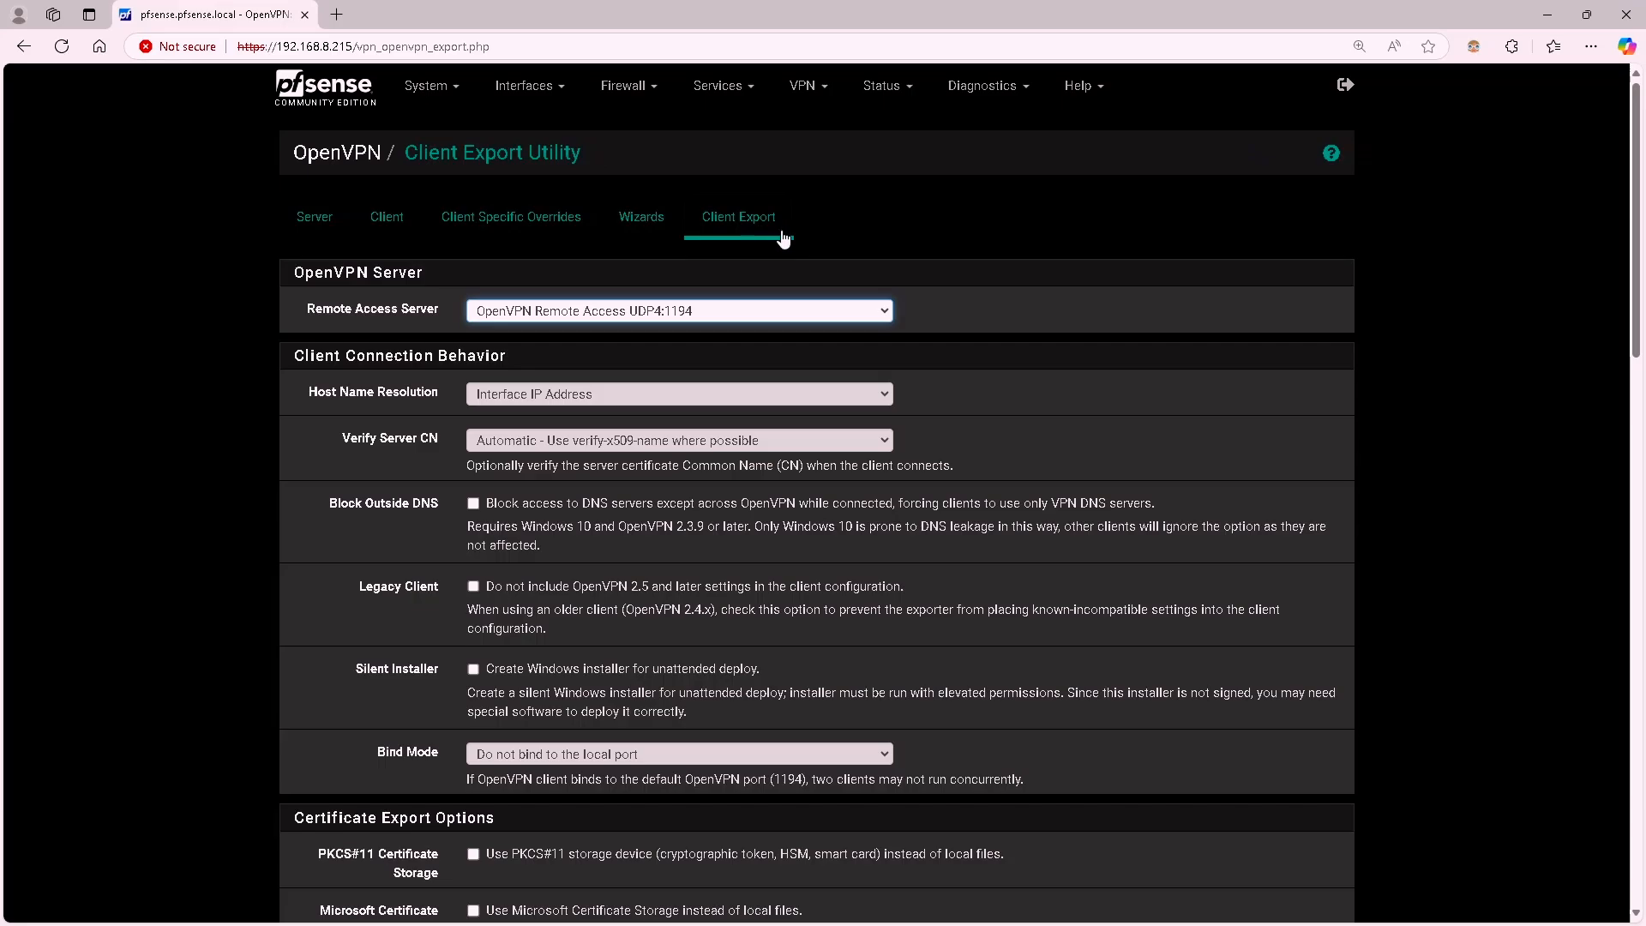
pyautogui.scroll(-1, 1010, 638)
pyautogui.scroll(-10, 1009, 639)
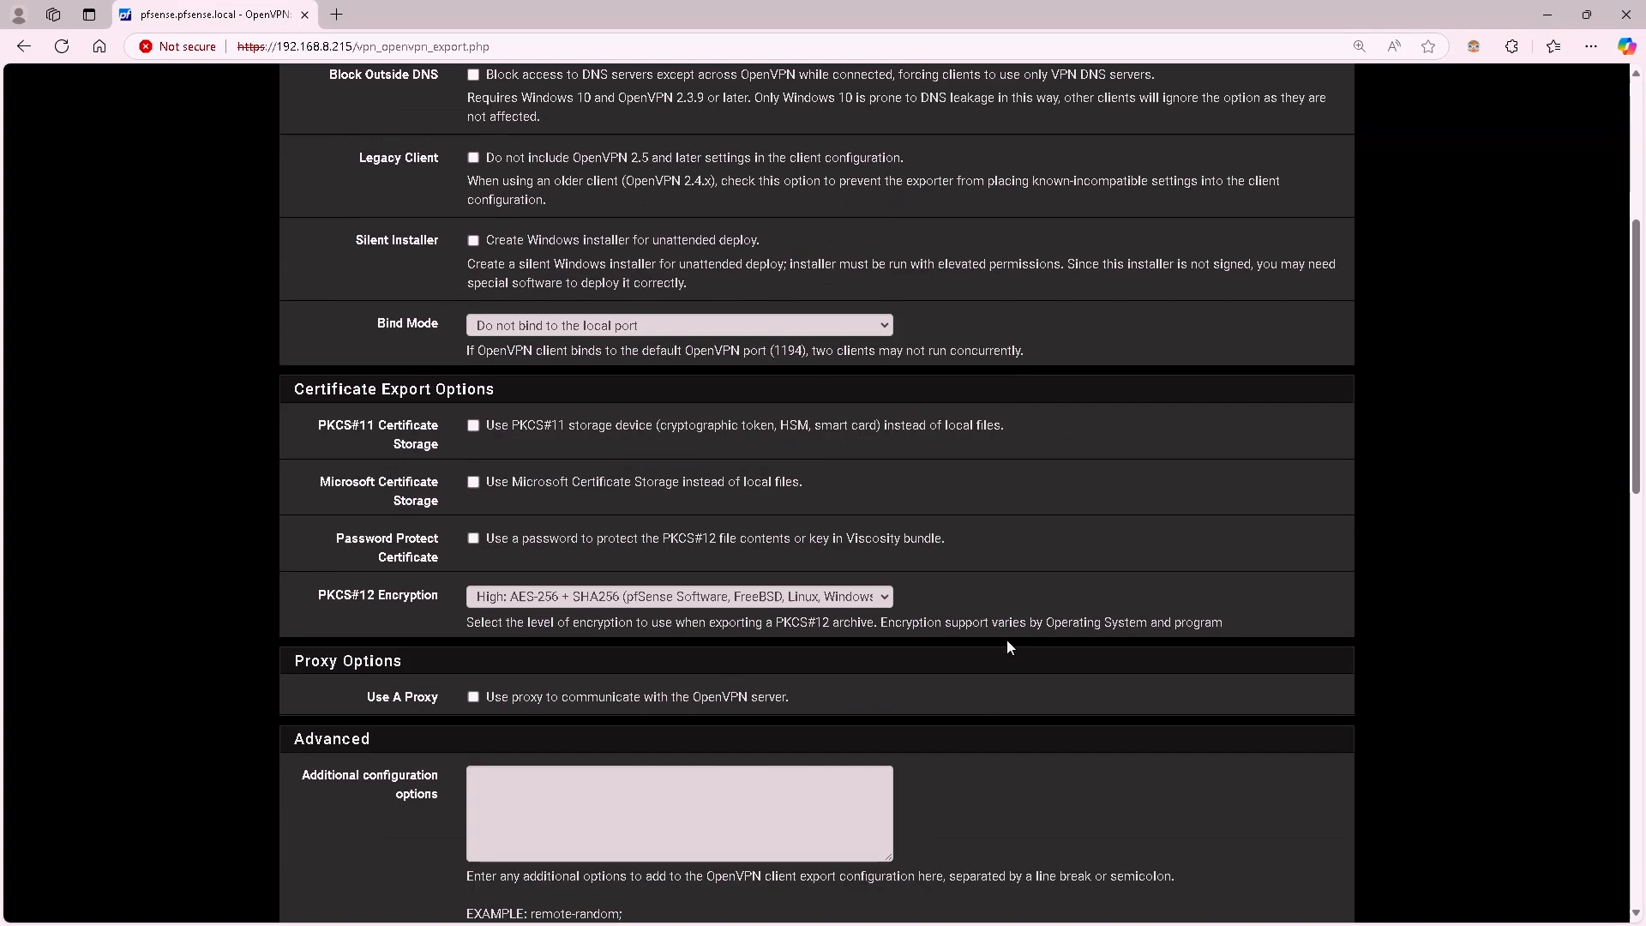
pyautogui.scroll(-3, 600, 611)
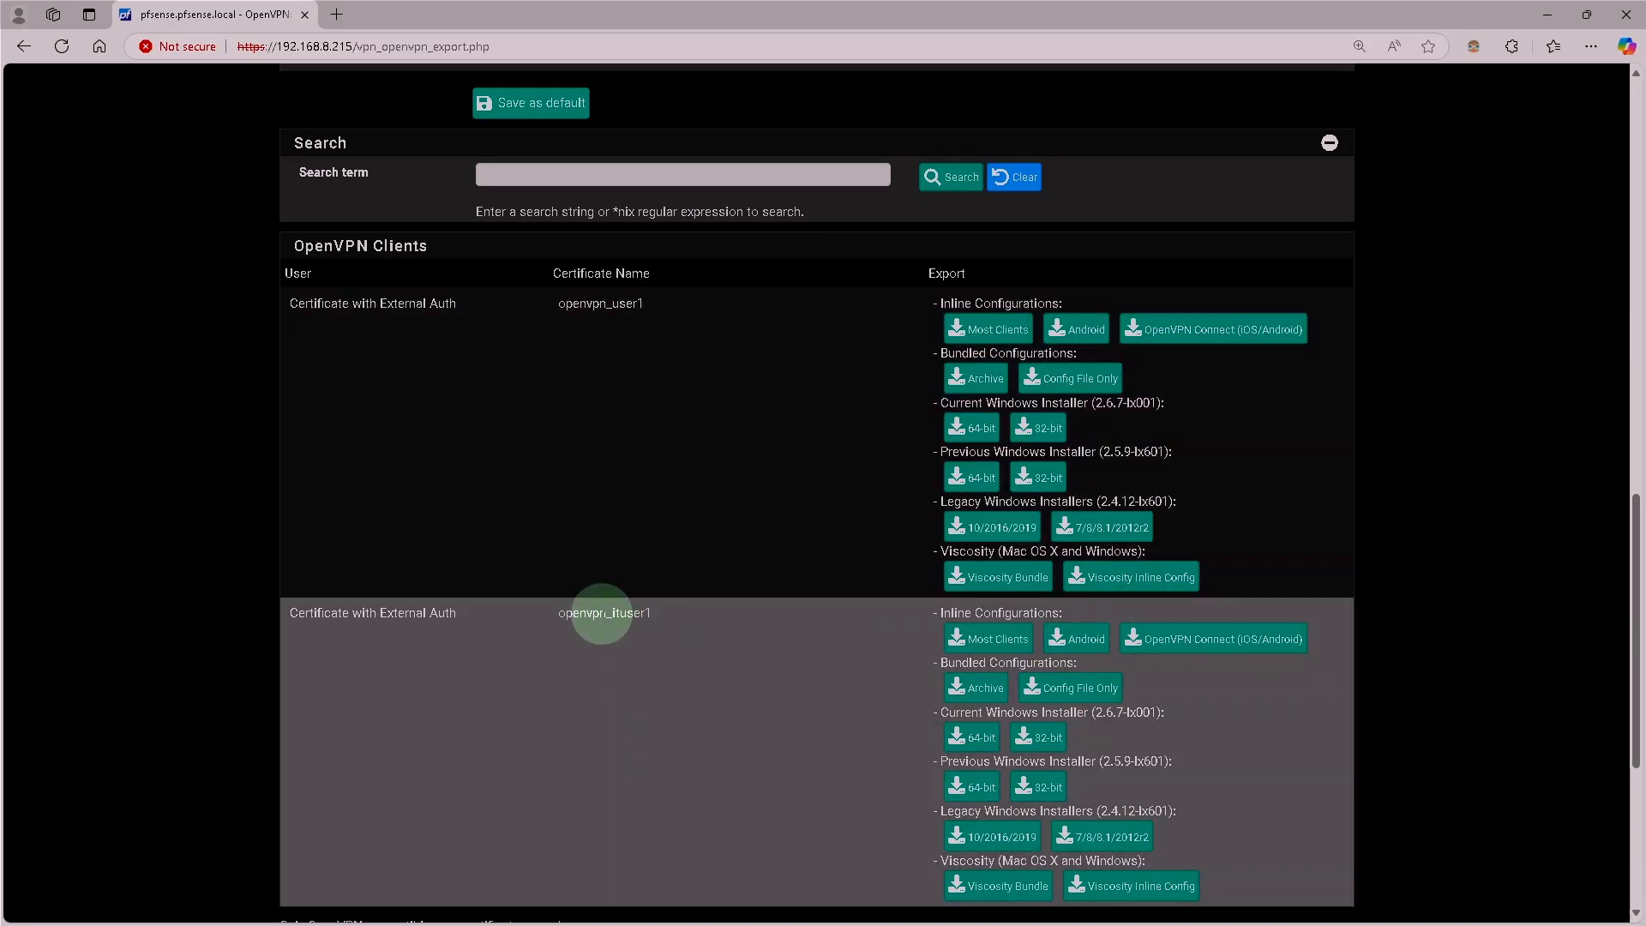
pyautogui.click(1010, 649)
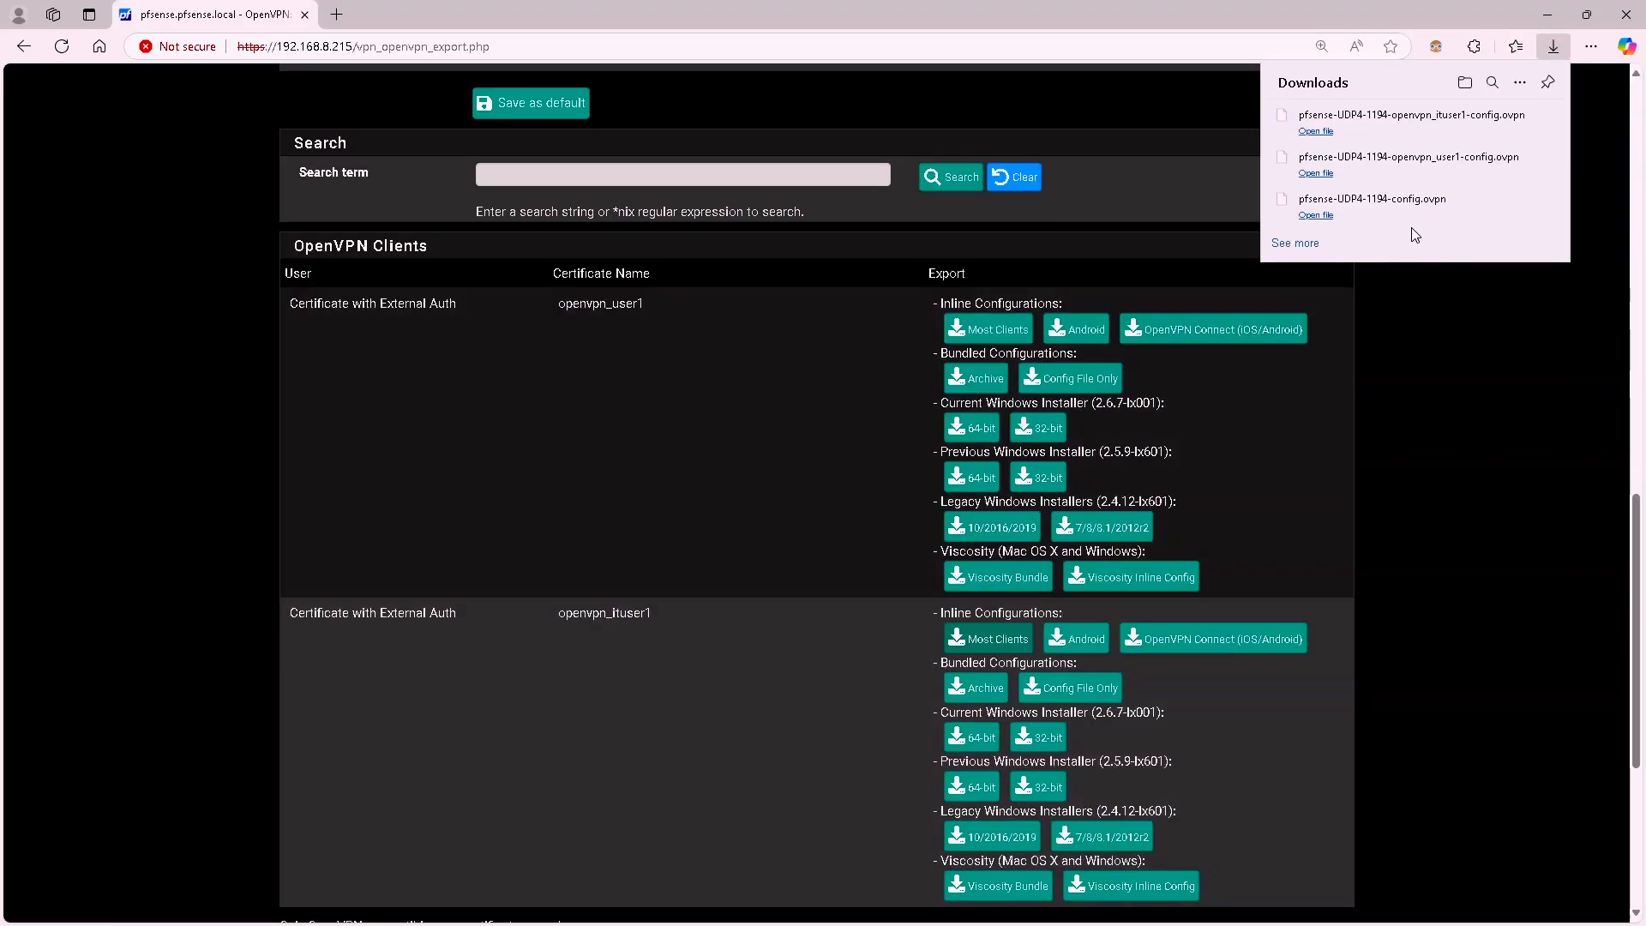
pyautogui.moveTo(1381, 120)
pyautogui.scroll(15, 1396, 634)
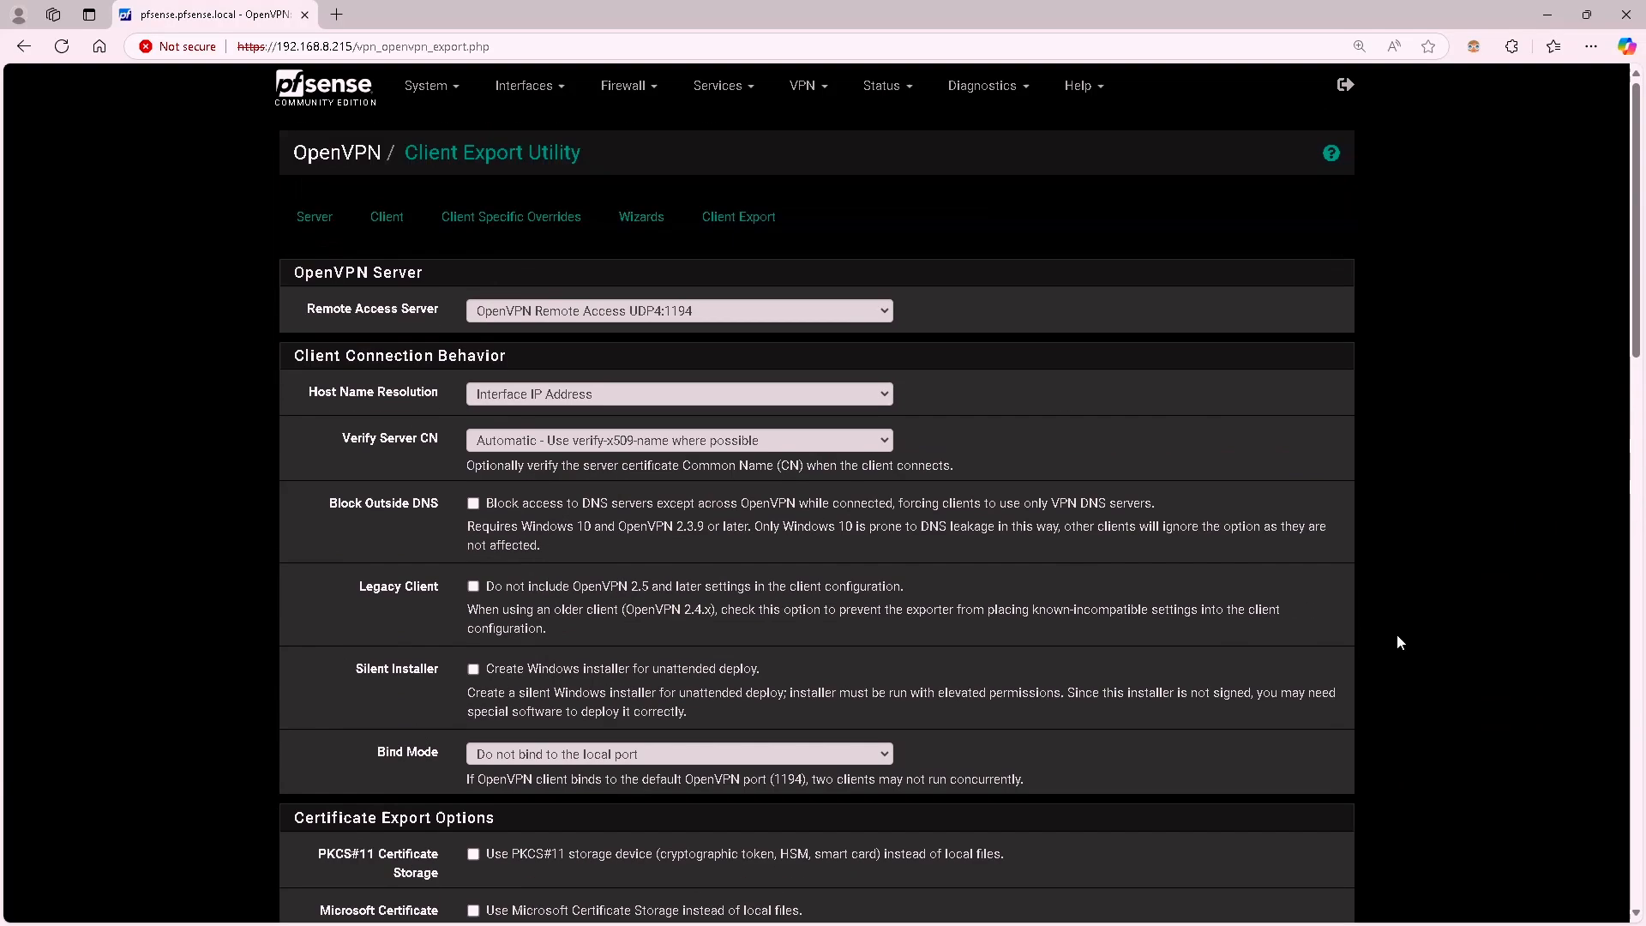
# Step: Start a new firewall rule on the OpenVPN interface under Firewall > Rules
pyautogui.click(644, 92)
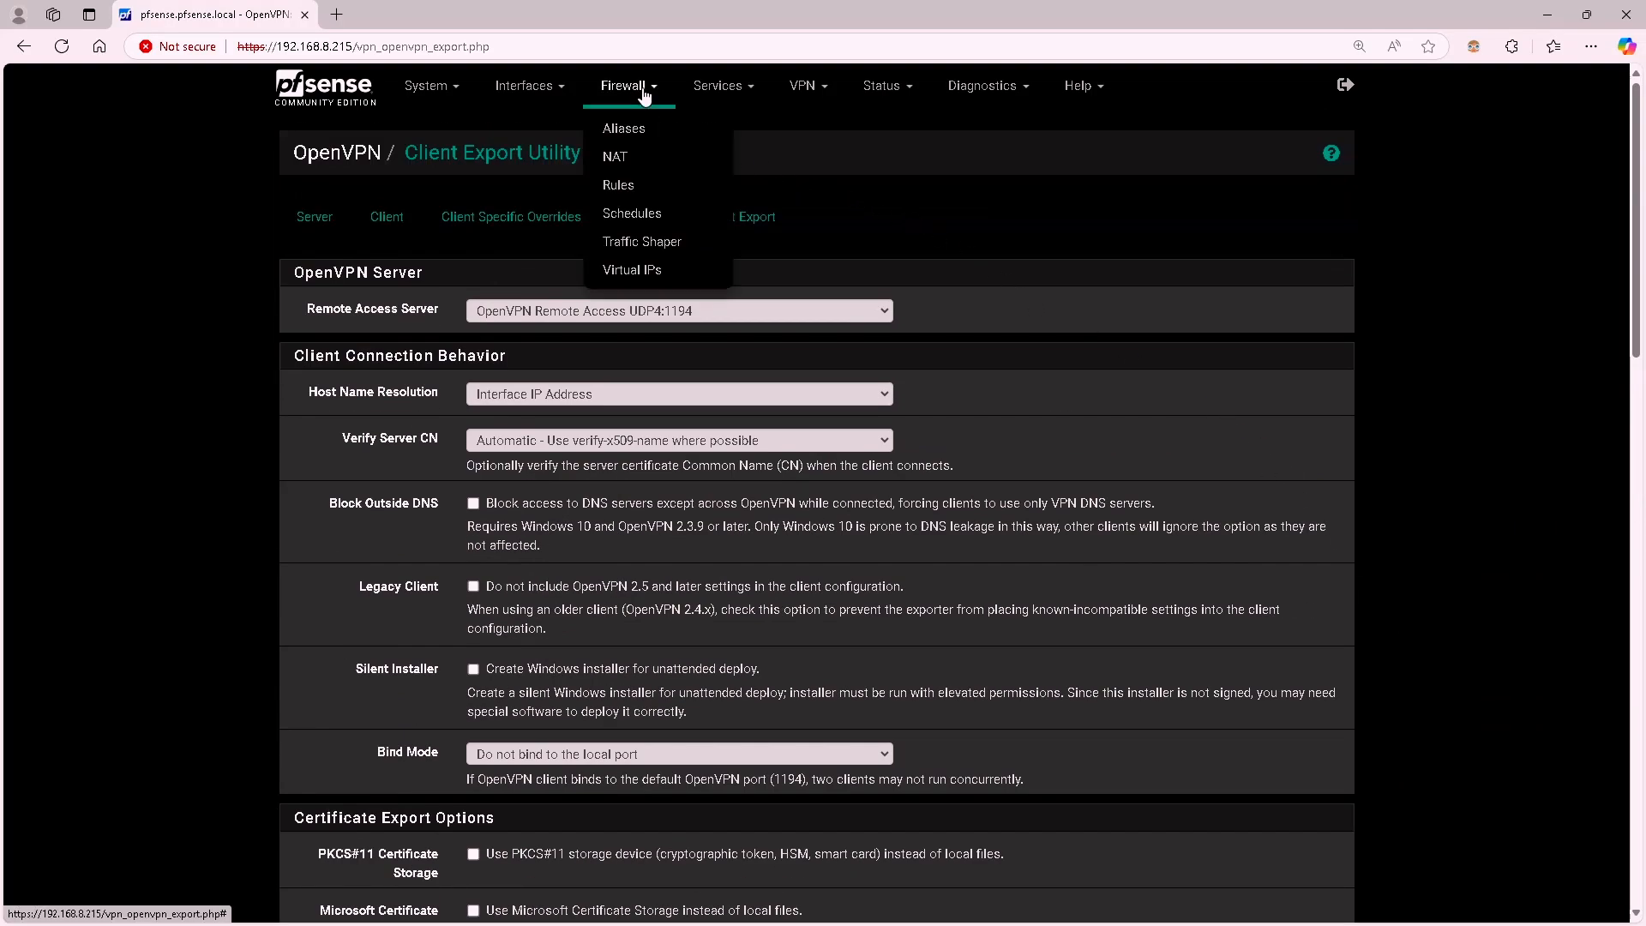
pyautogui.click(634, 183)
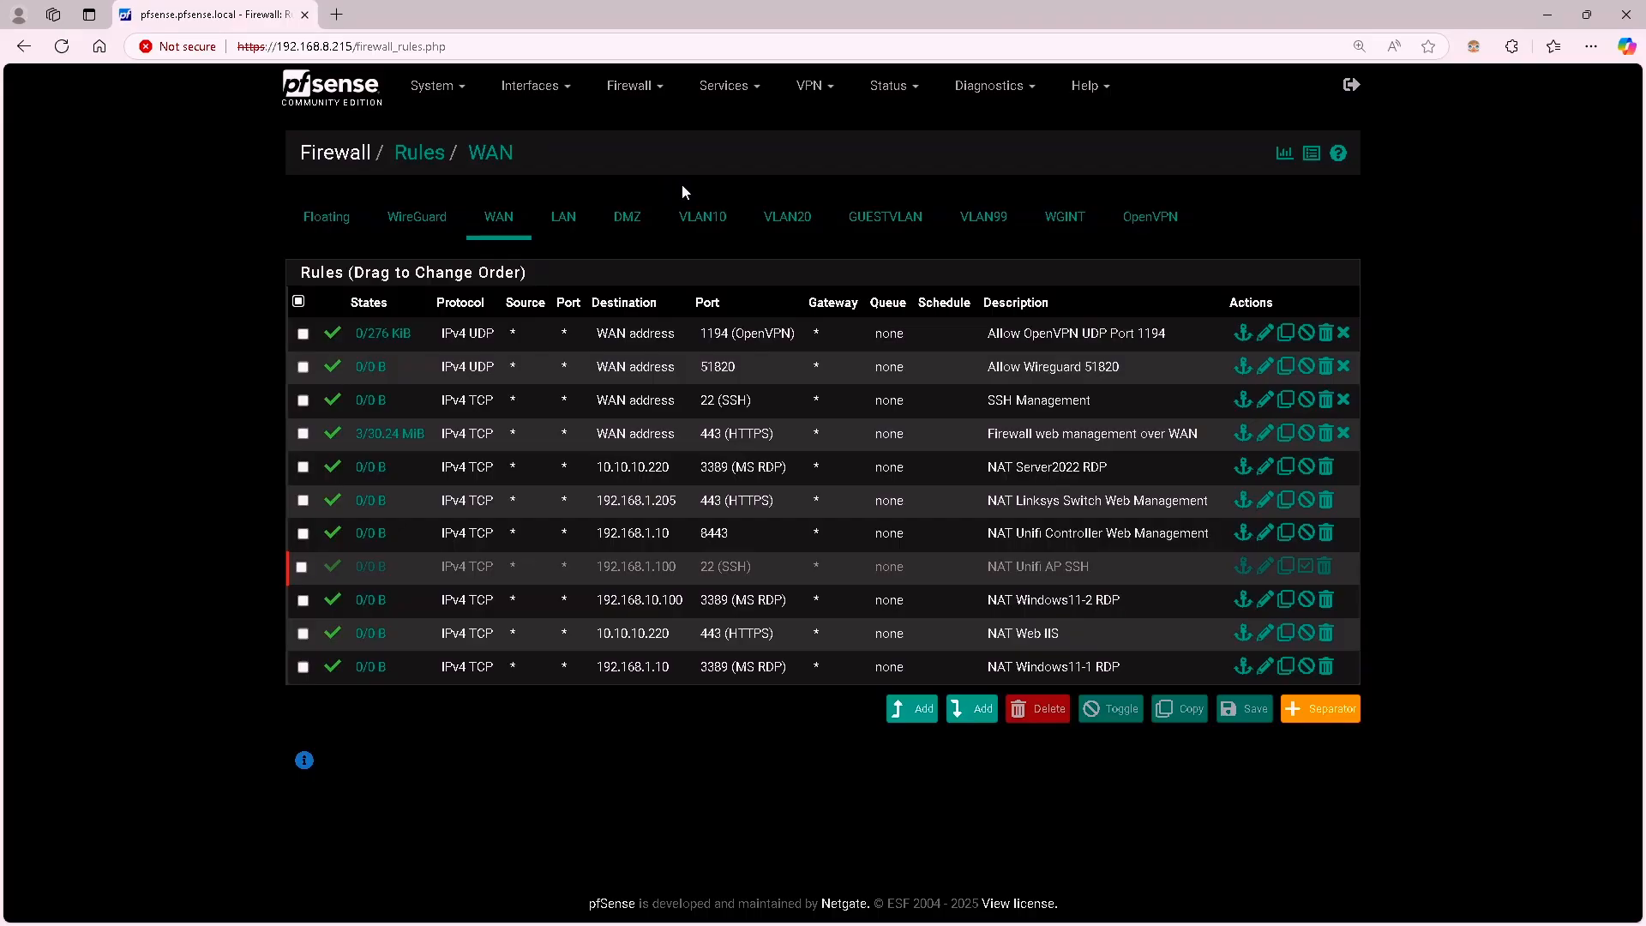
pyautogui.click(1140, 221)
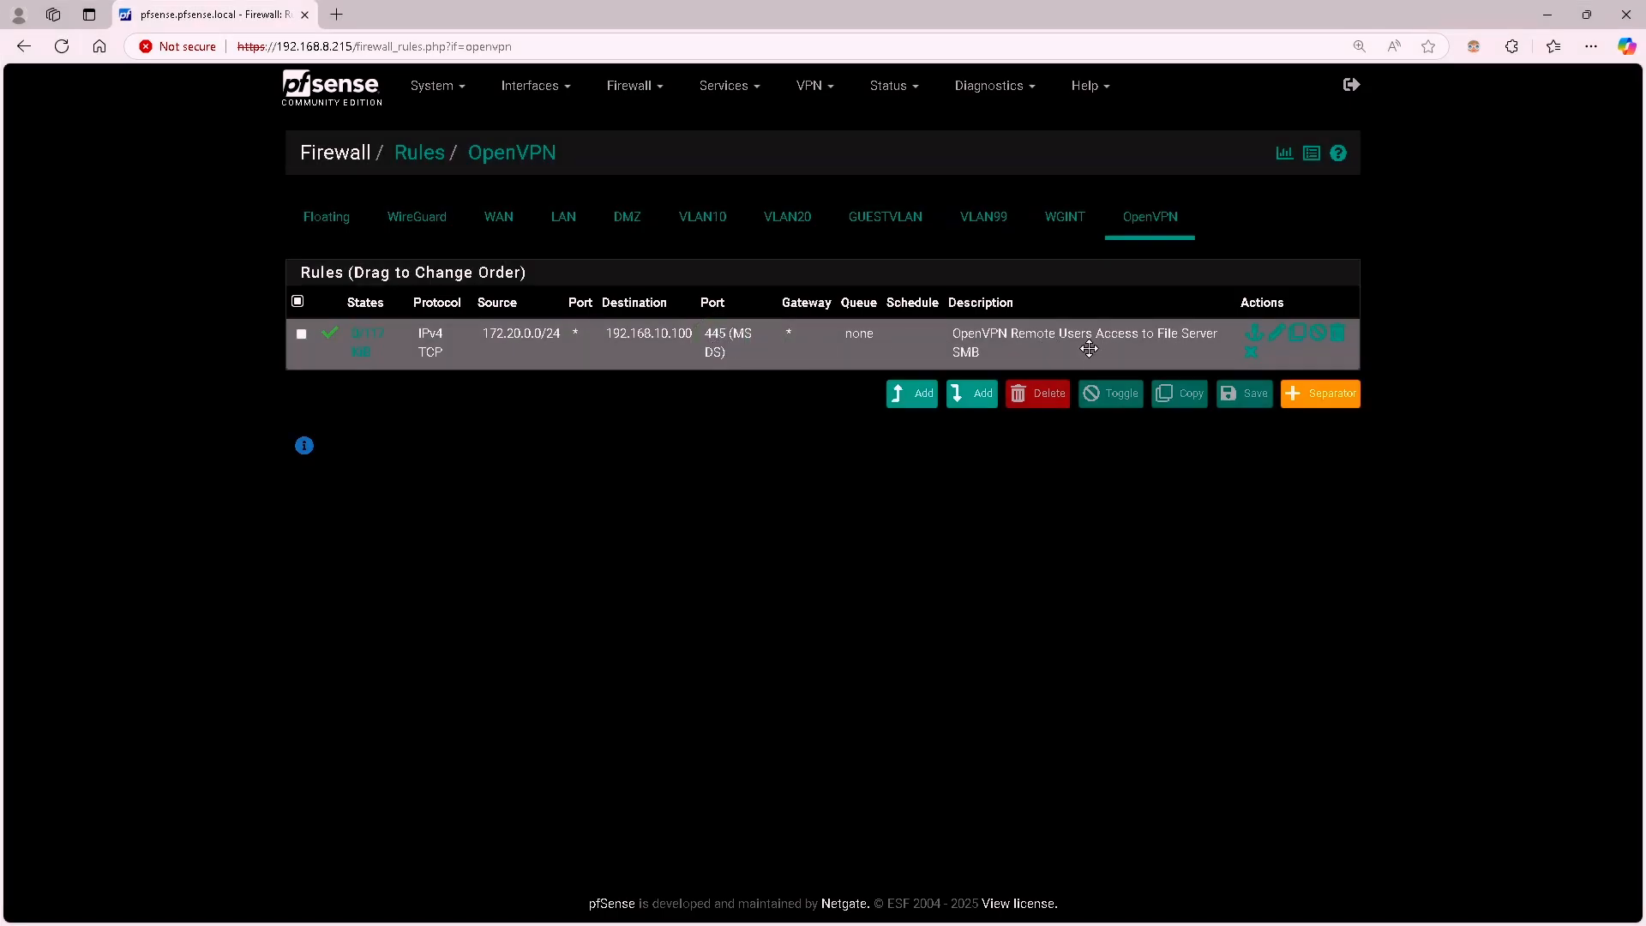
pyautogui.click(907, 394)
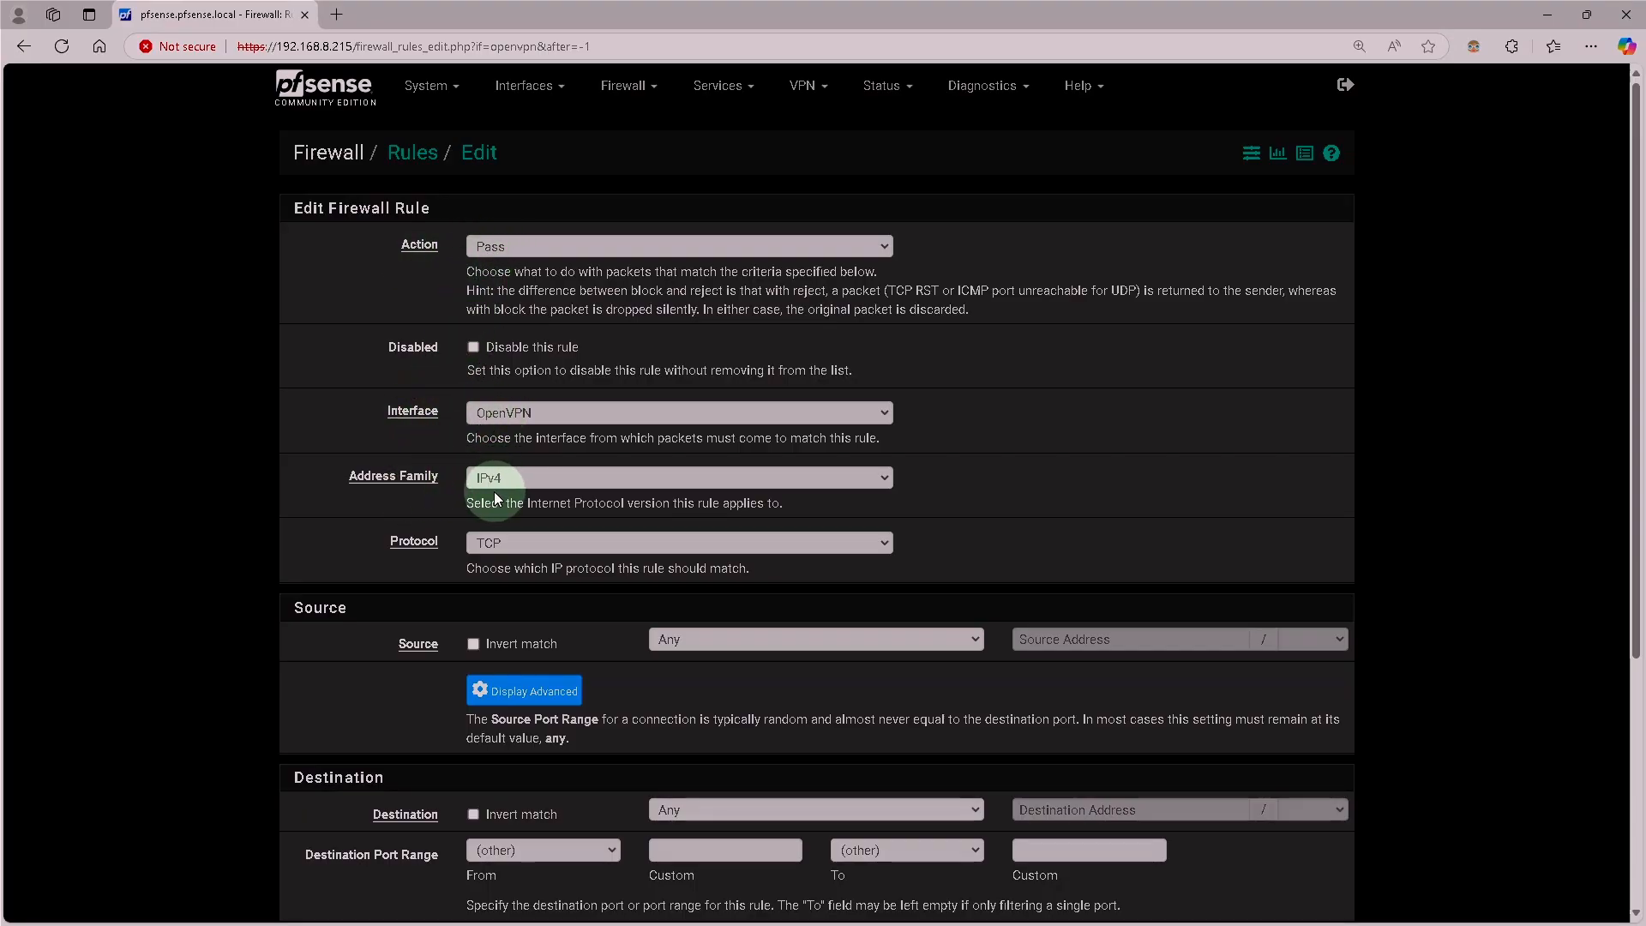
# Step: Set the rule's protocol to Any and its source to the single address 172.20.0.100
pyautogui.click(521, 546)
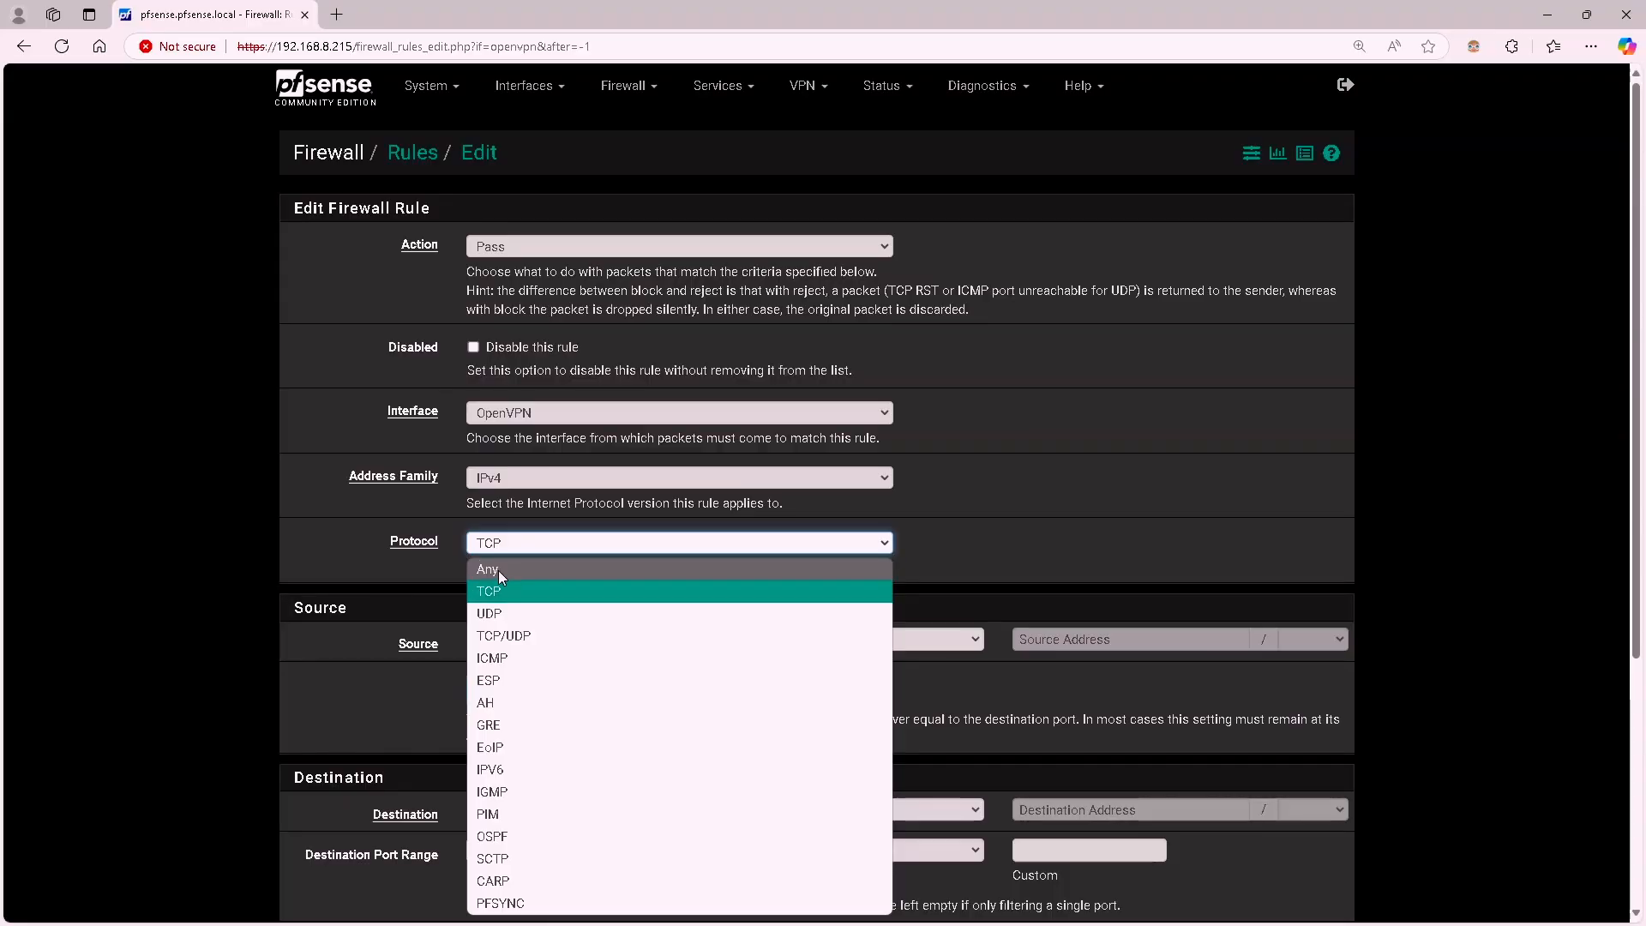
pyautogui.click(485, 569)
pyautogui.scroll(-1, 485, 568)
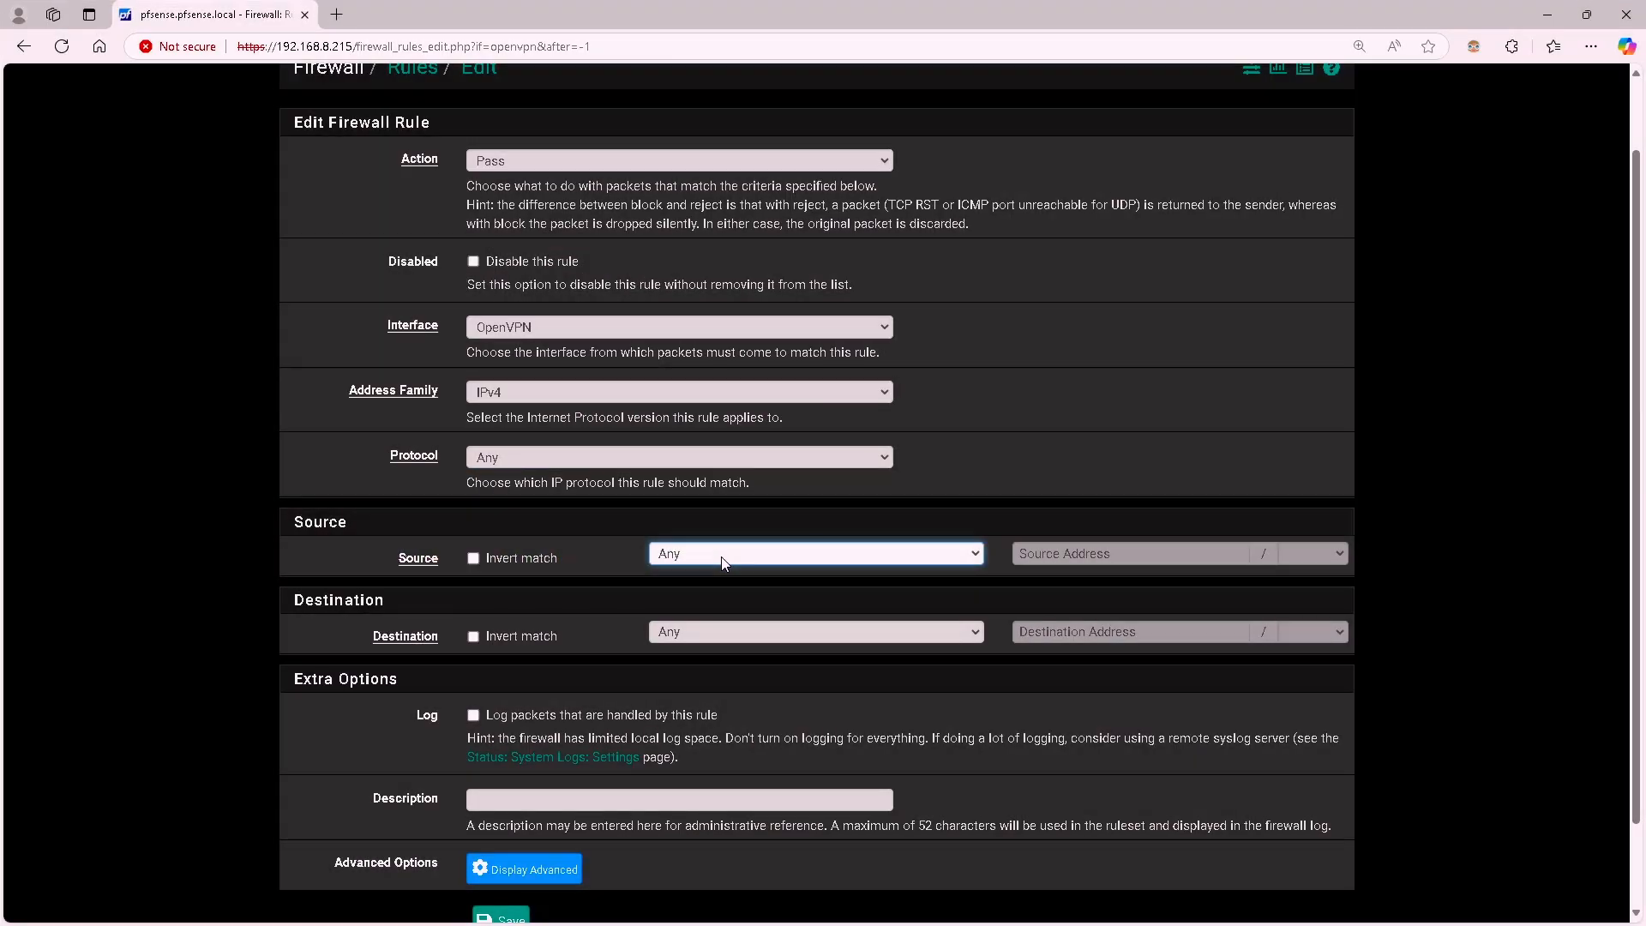
pyautogui.click(722, 558)
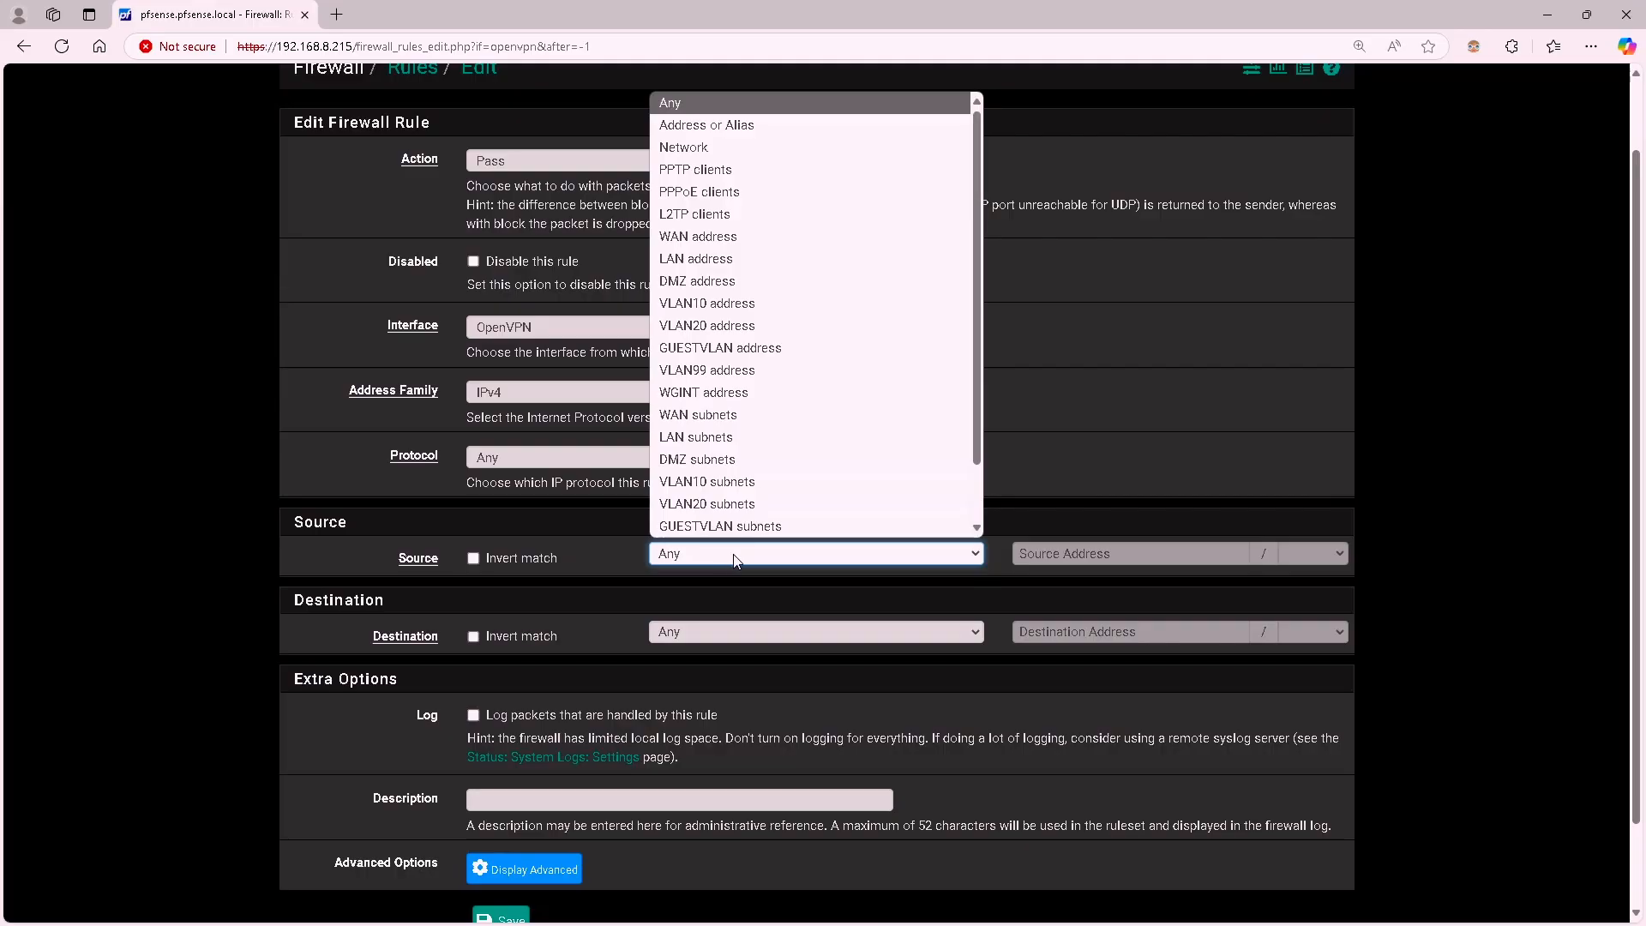
pyautogui.click(728, 127)
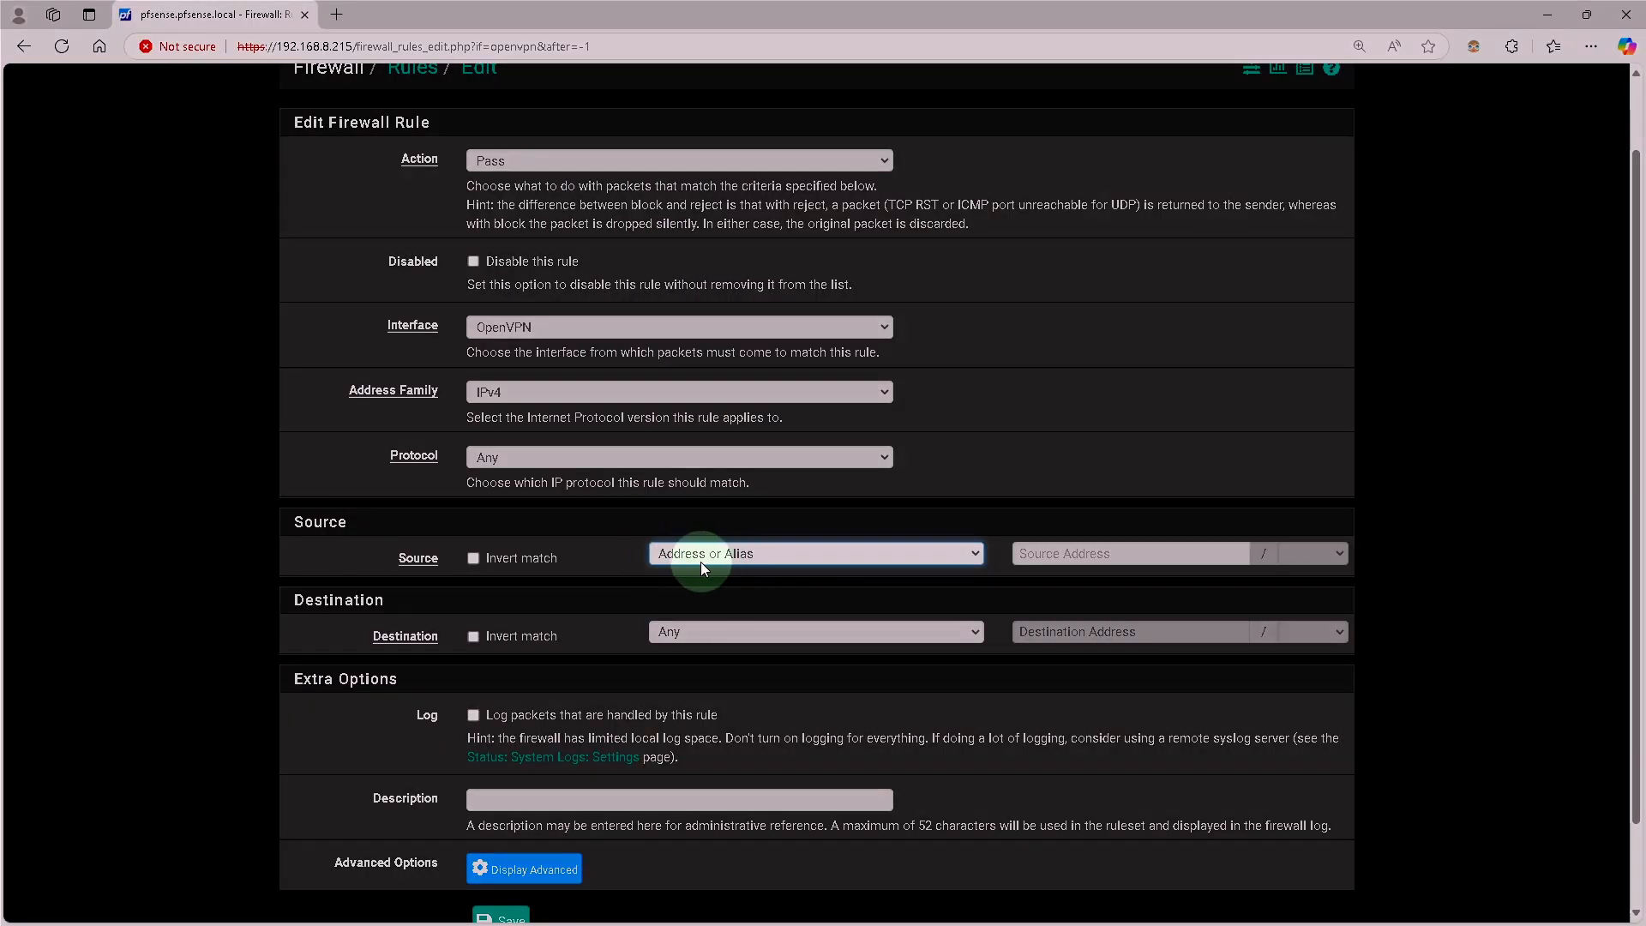
pyautogui.click(1089, 557)
pyautogui.write('172')
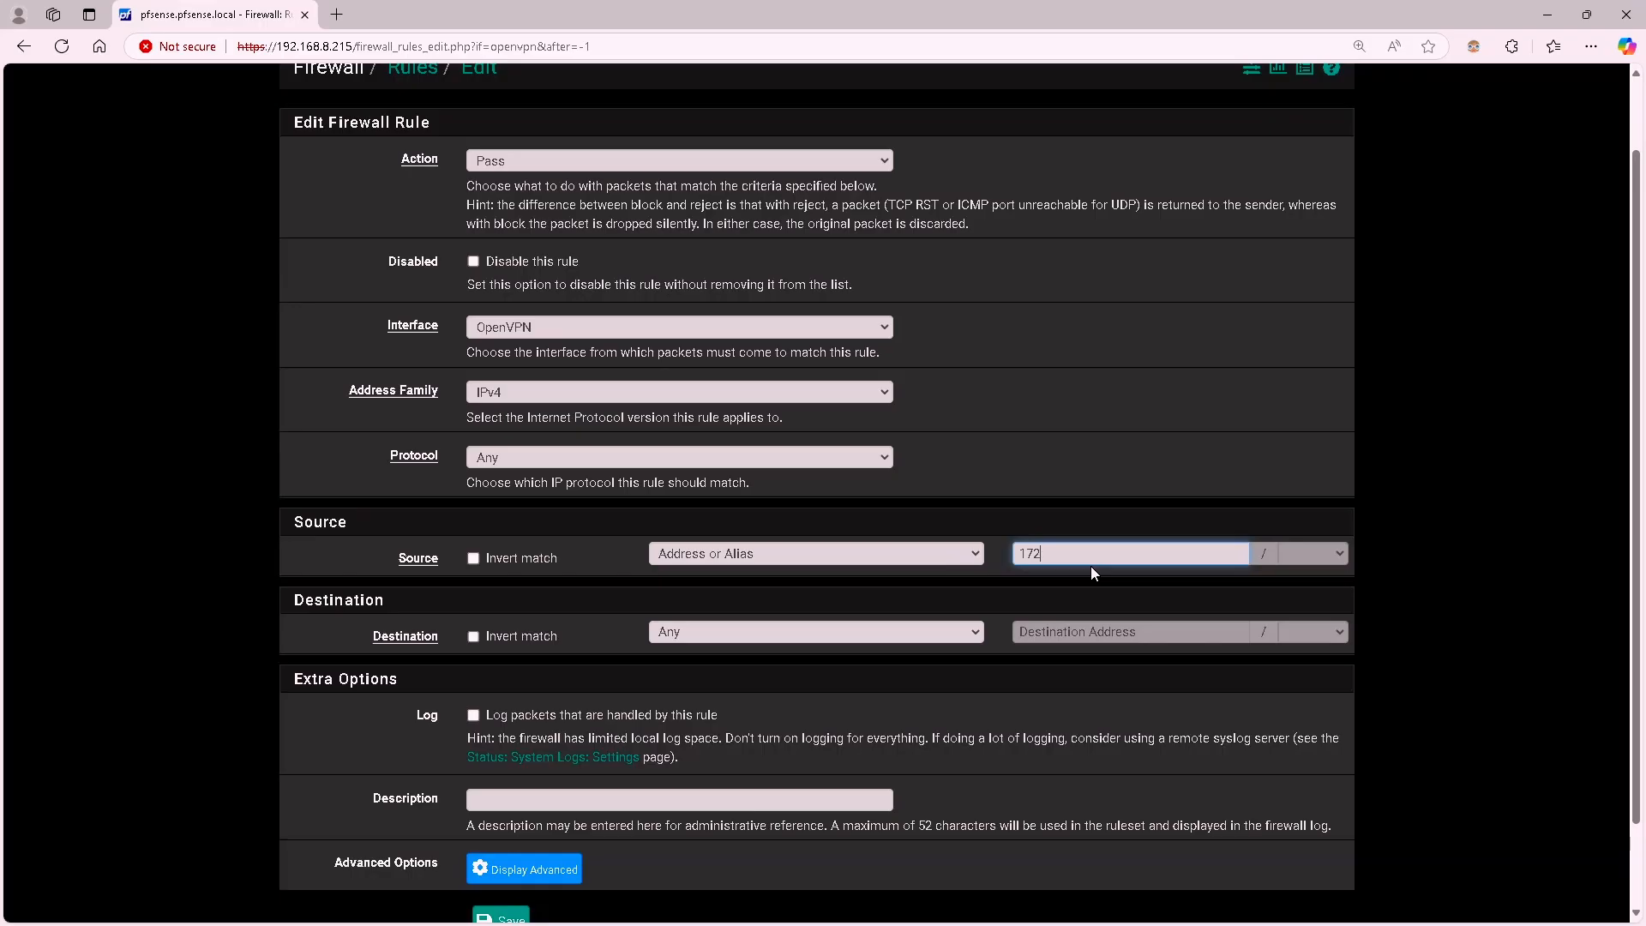
pyautogui.write('.20.0.100')
pyautogui.click(1050, 556)
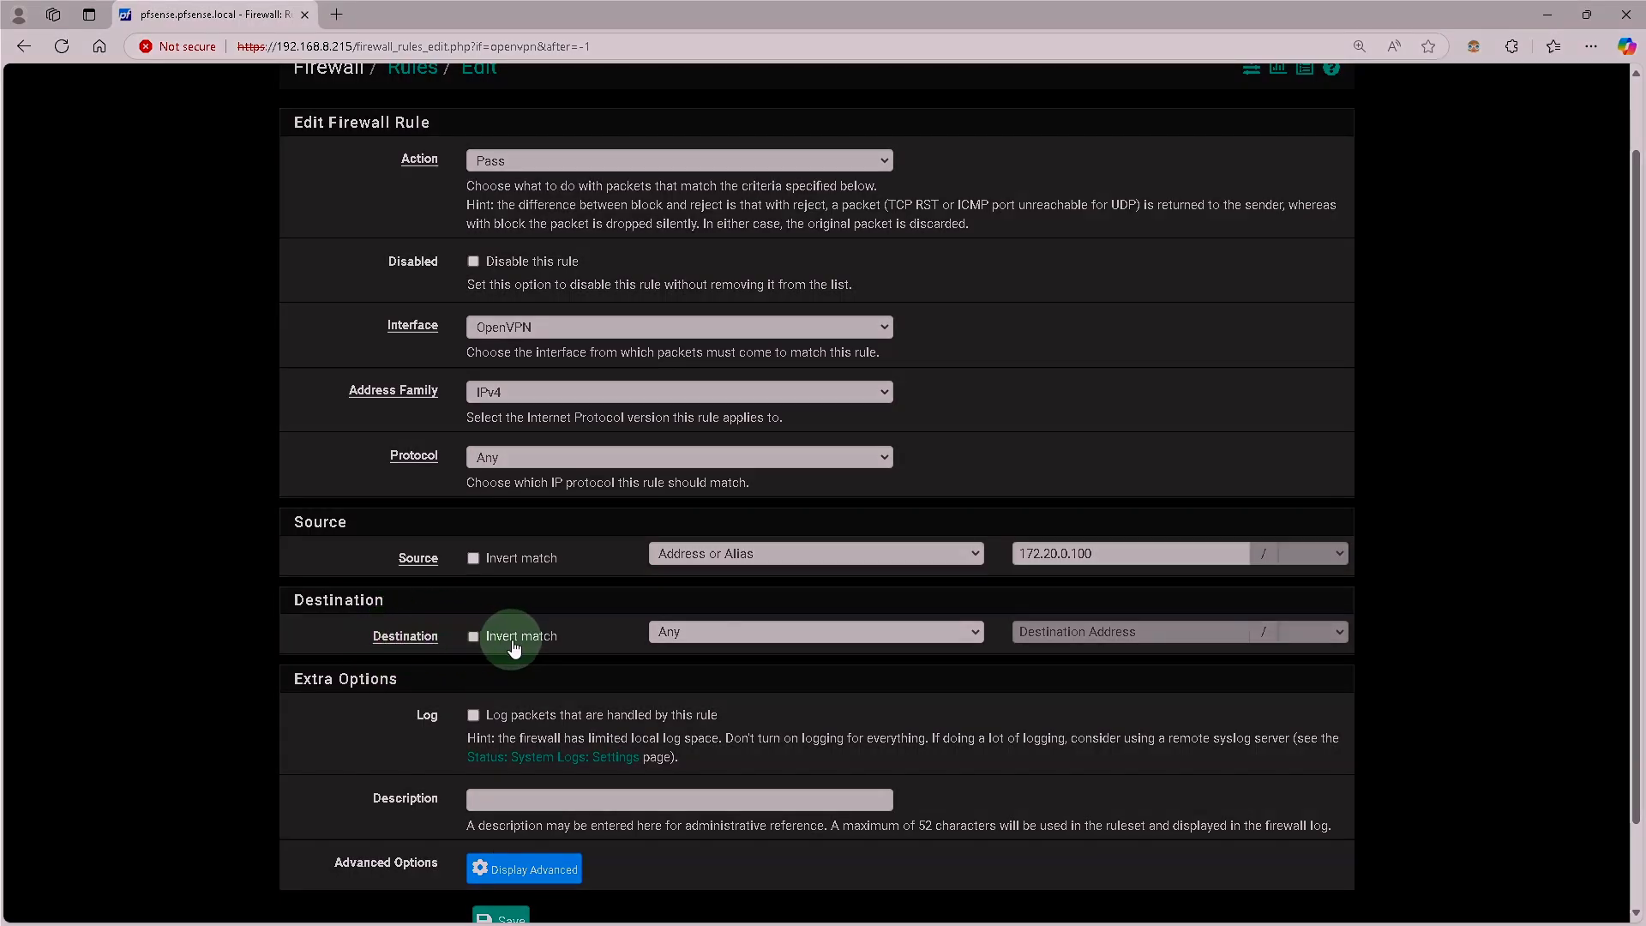
# Step: Set the destination type to Network and duplicate the rule page into a second browser tab
pyautogui.click(758, 635)
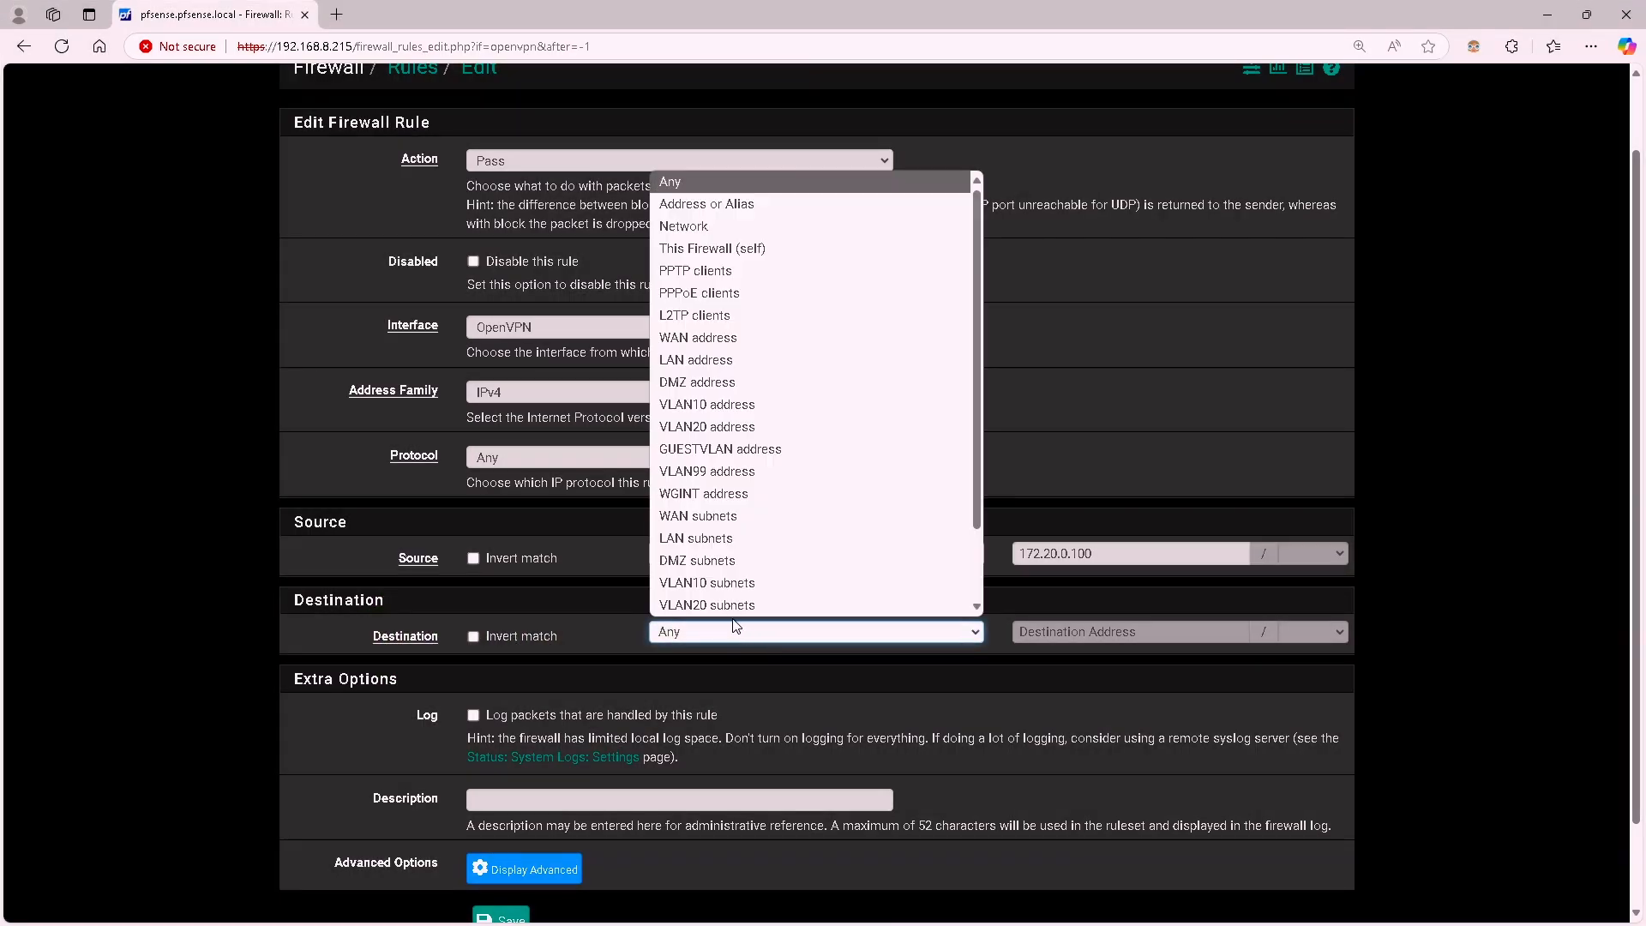
pyautogui.click(718, 225)
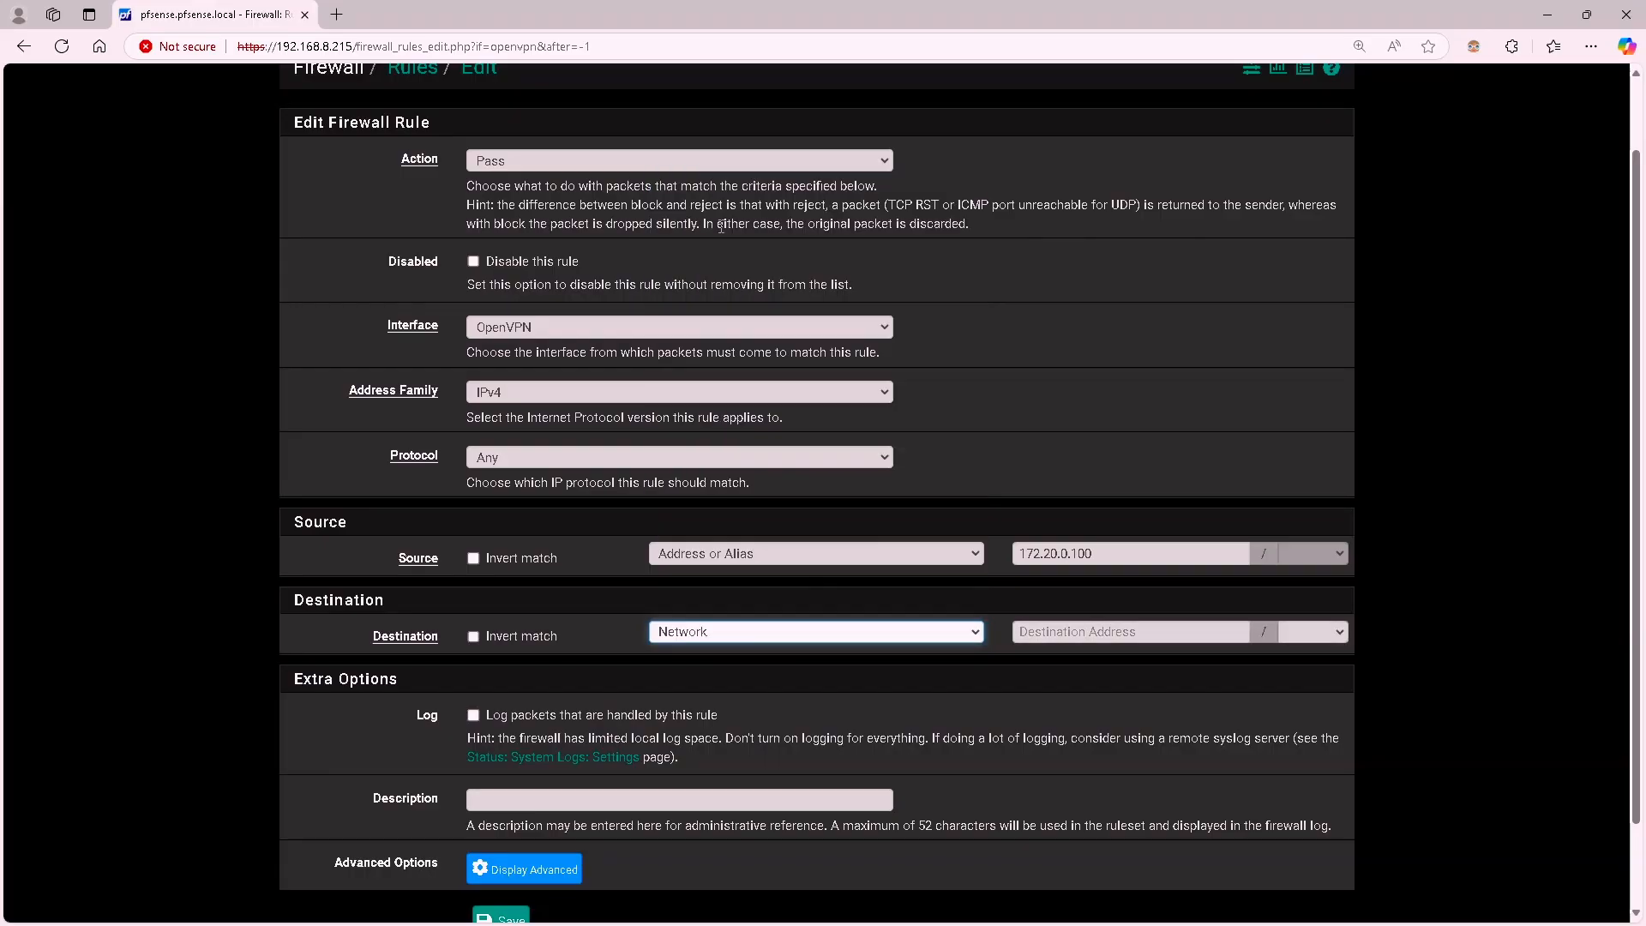
pyautogui.press('Tab')
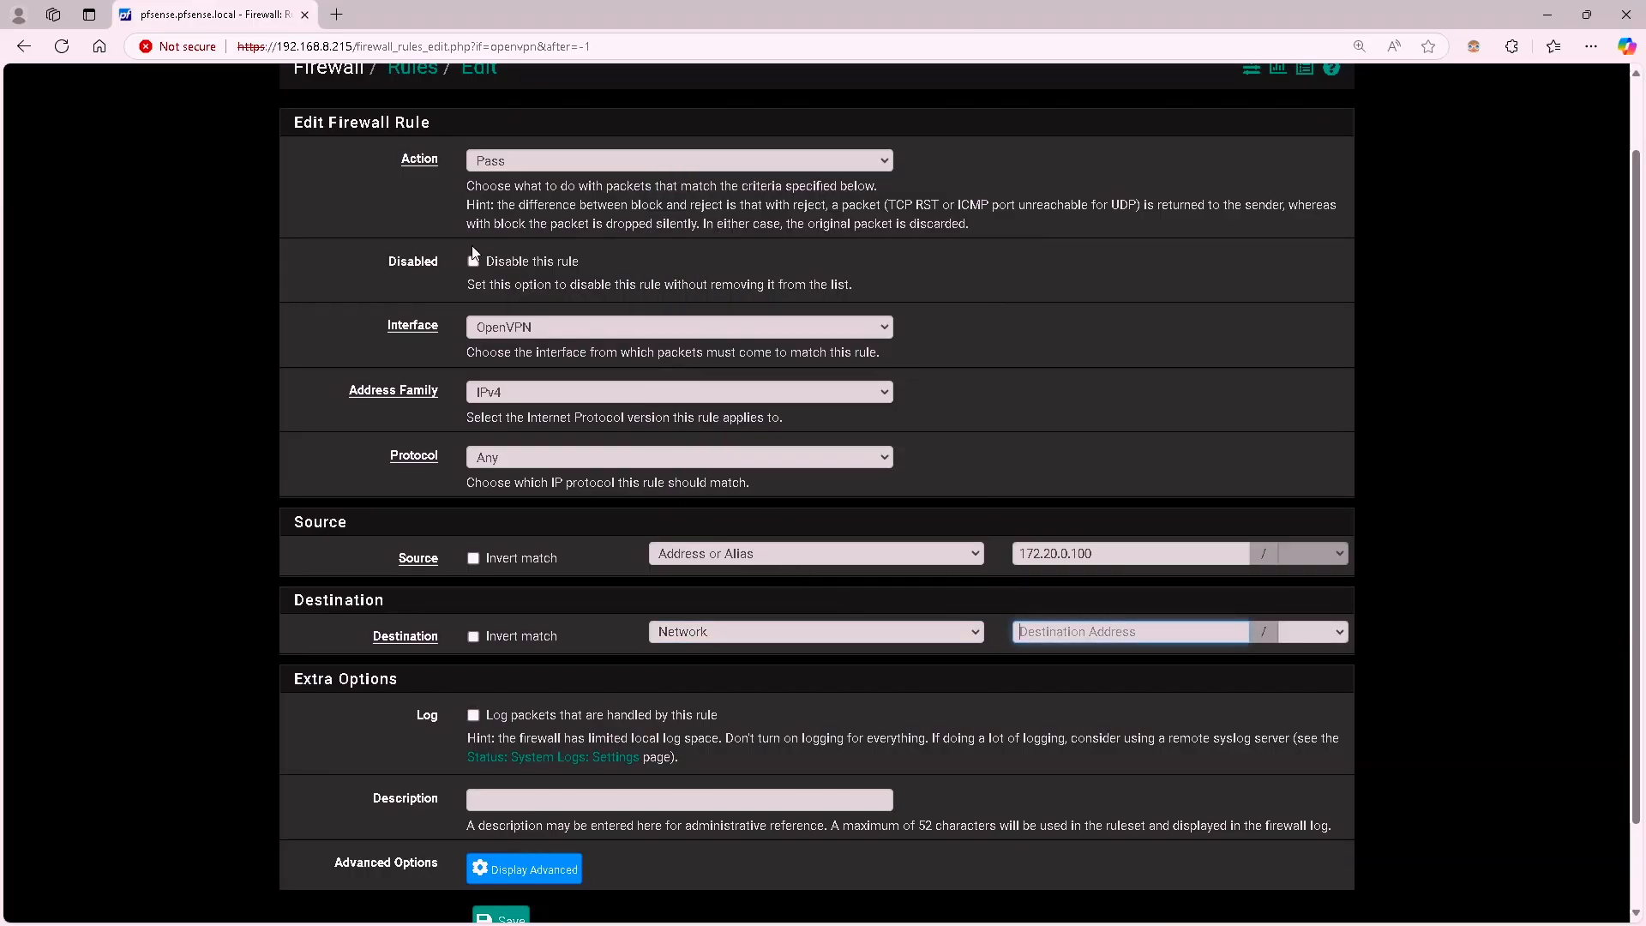
pyautogui.rightClick(263, 23)
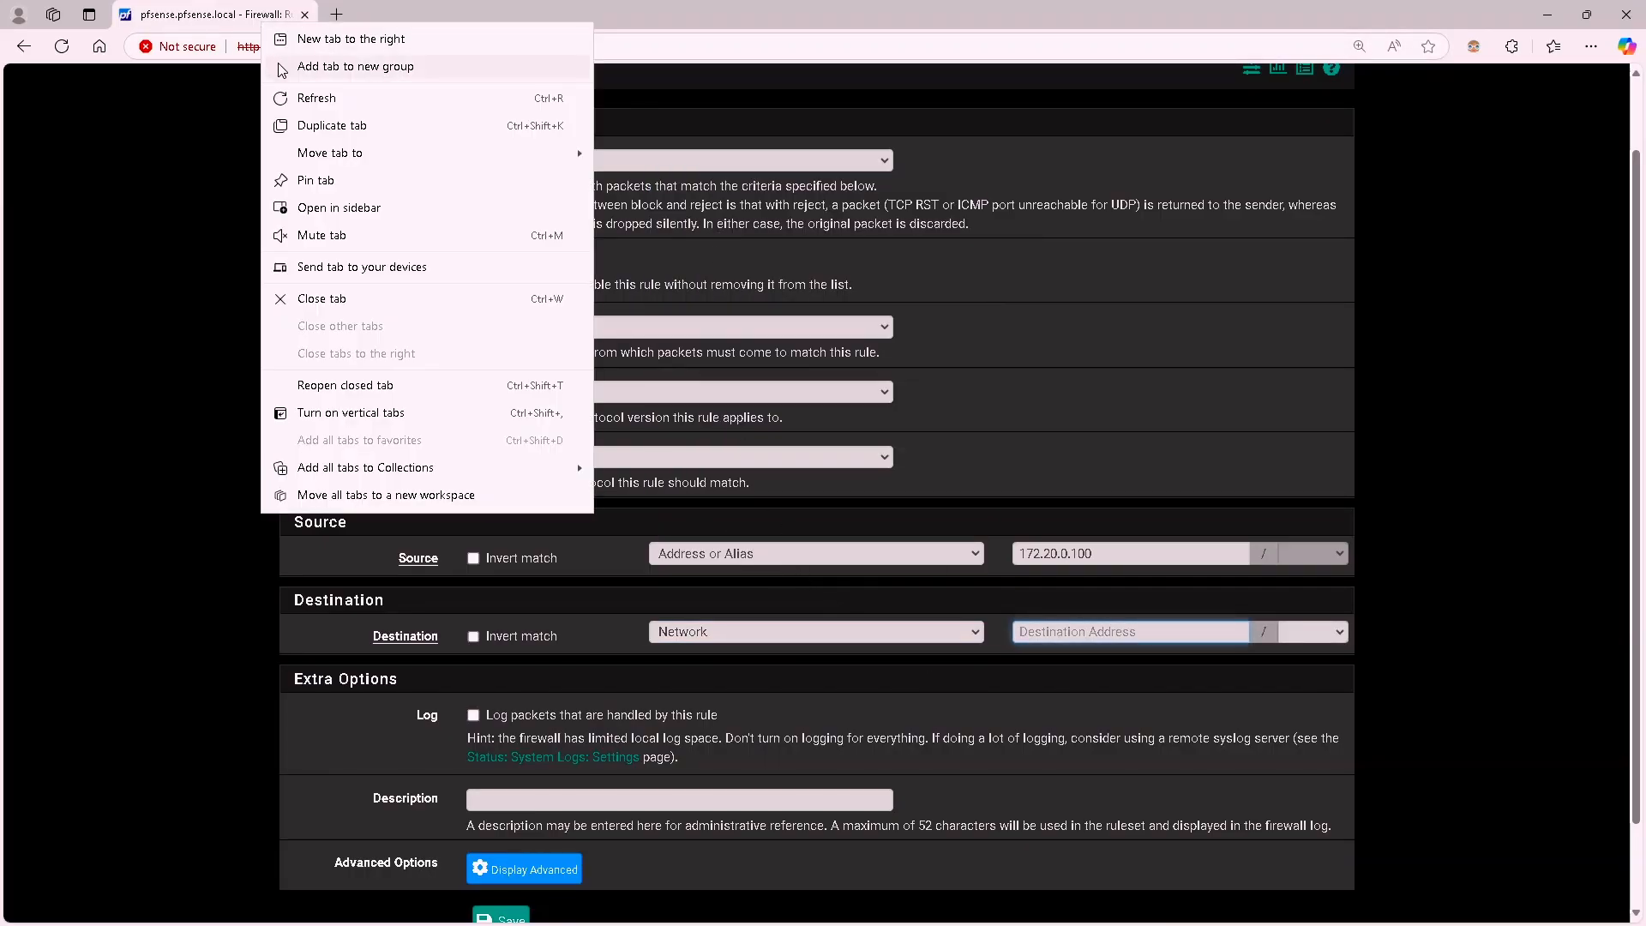
pyautogui.click(331, 126)
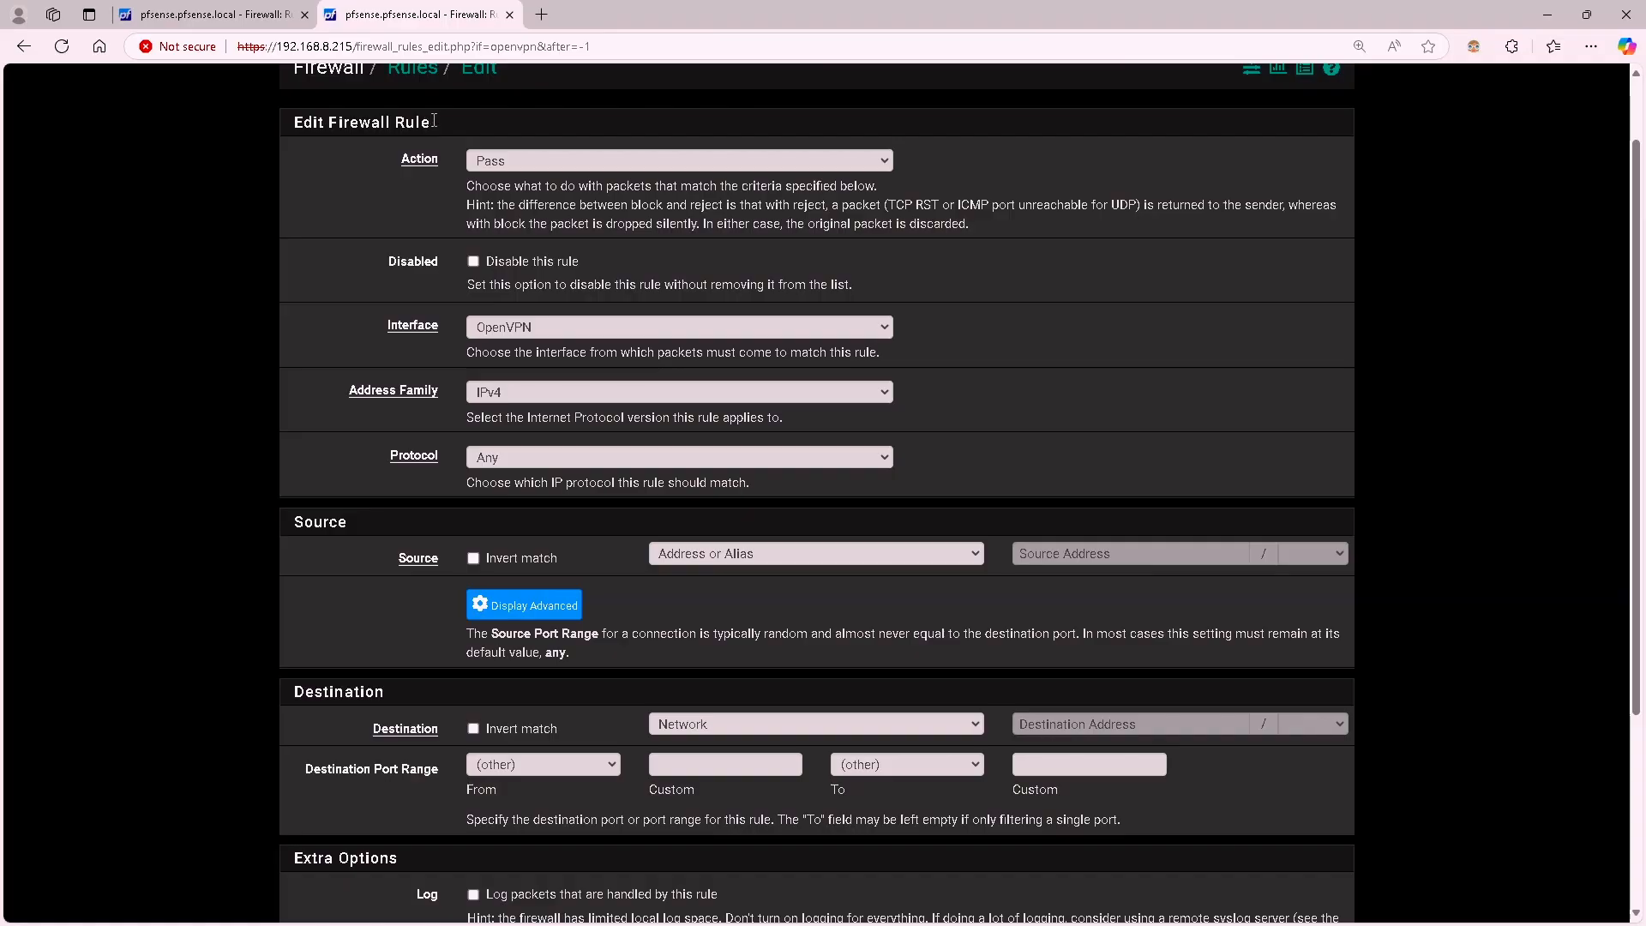
pyautogui.scroll(1, 764, 394)
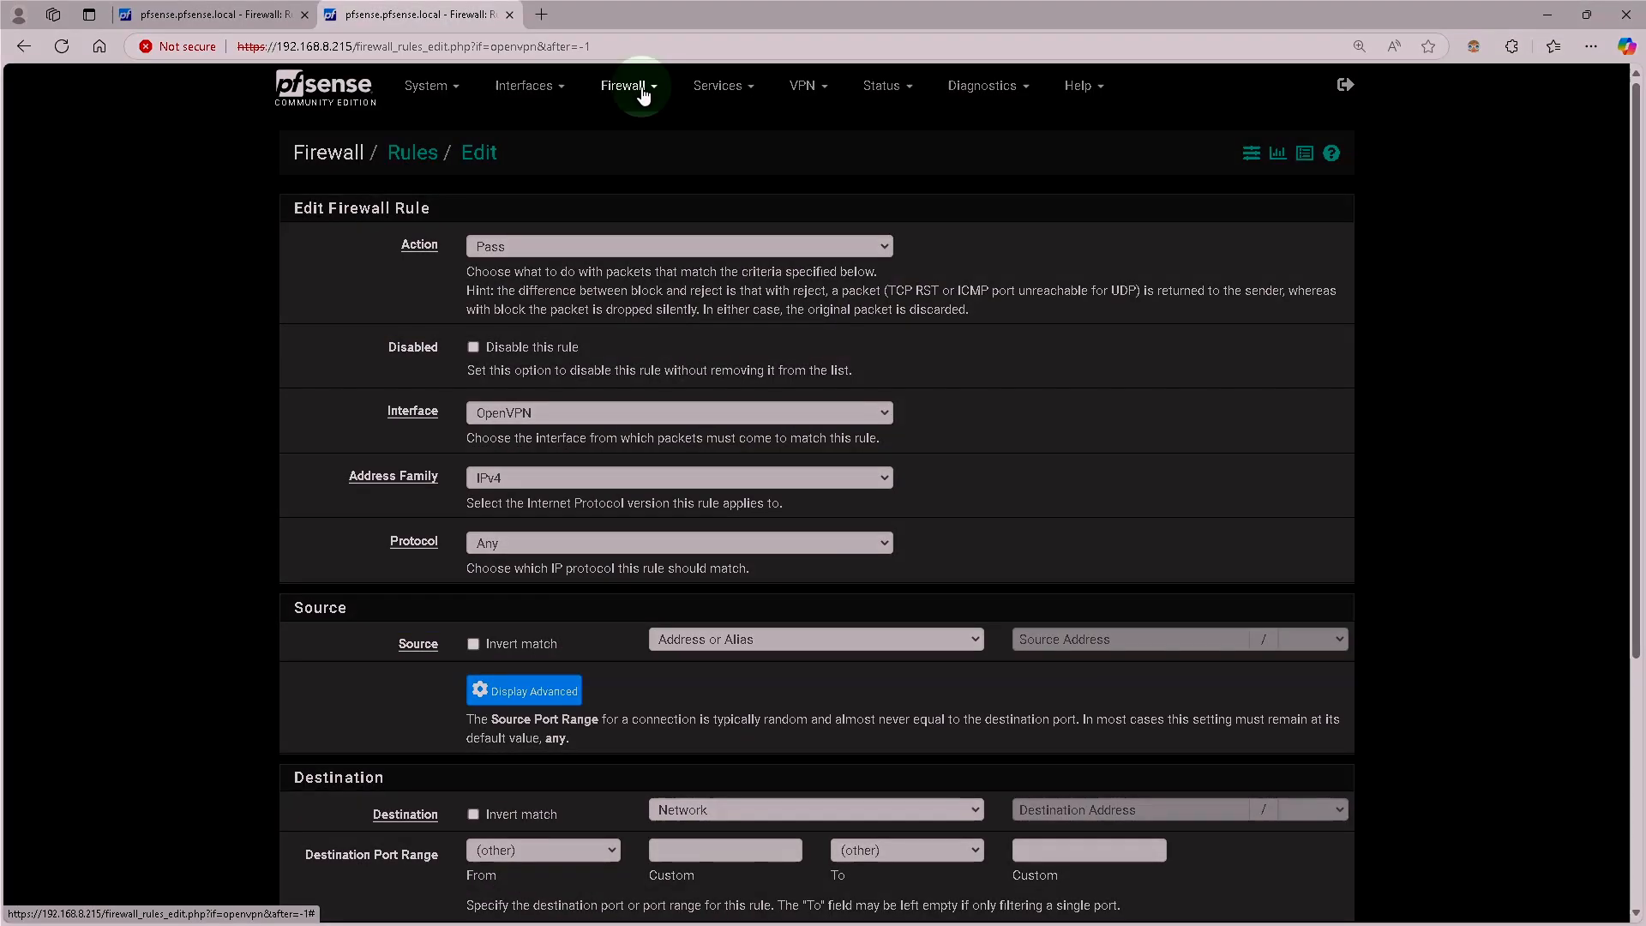
# Step: Create a new IP alias named All_Networks of type Network(s)
pyautogui.click(633, 94)
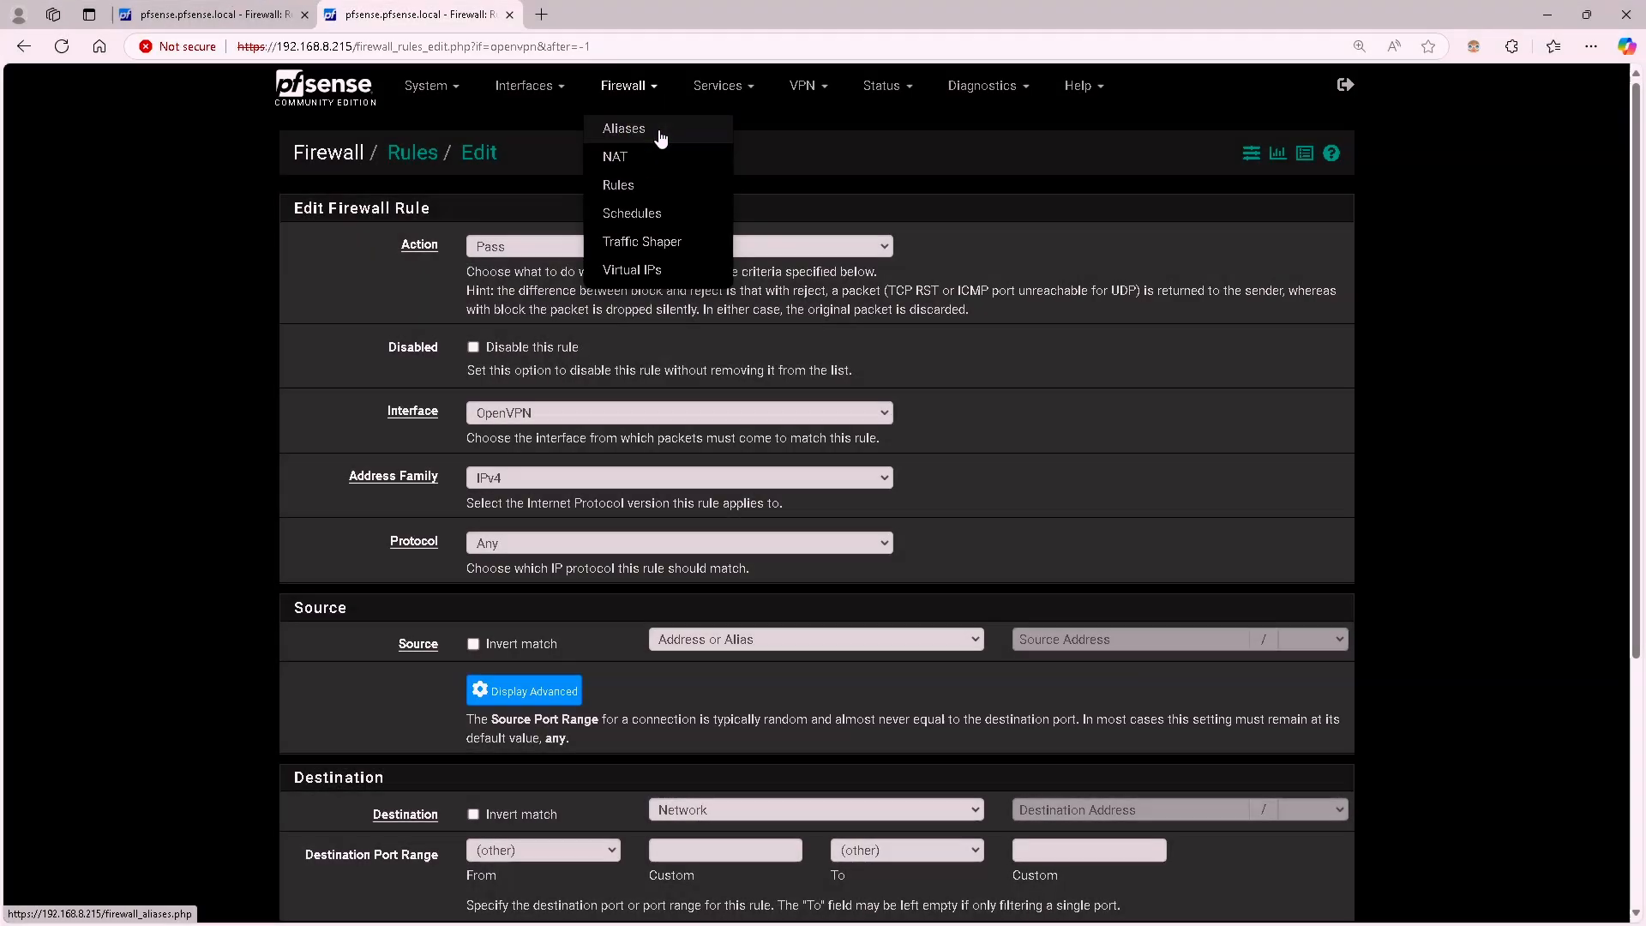
pyautogui.click(660, 138)
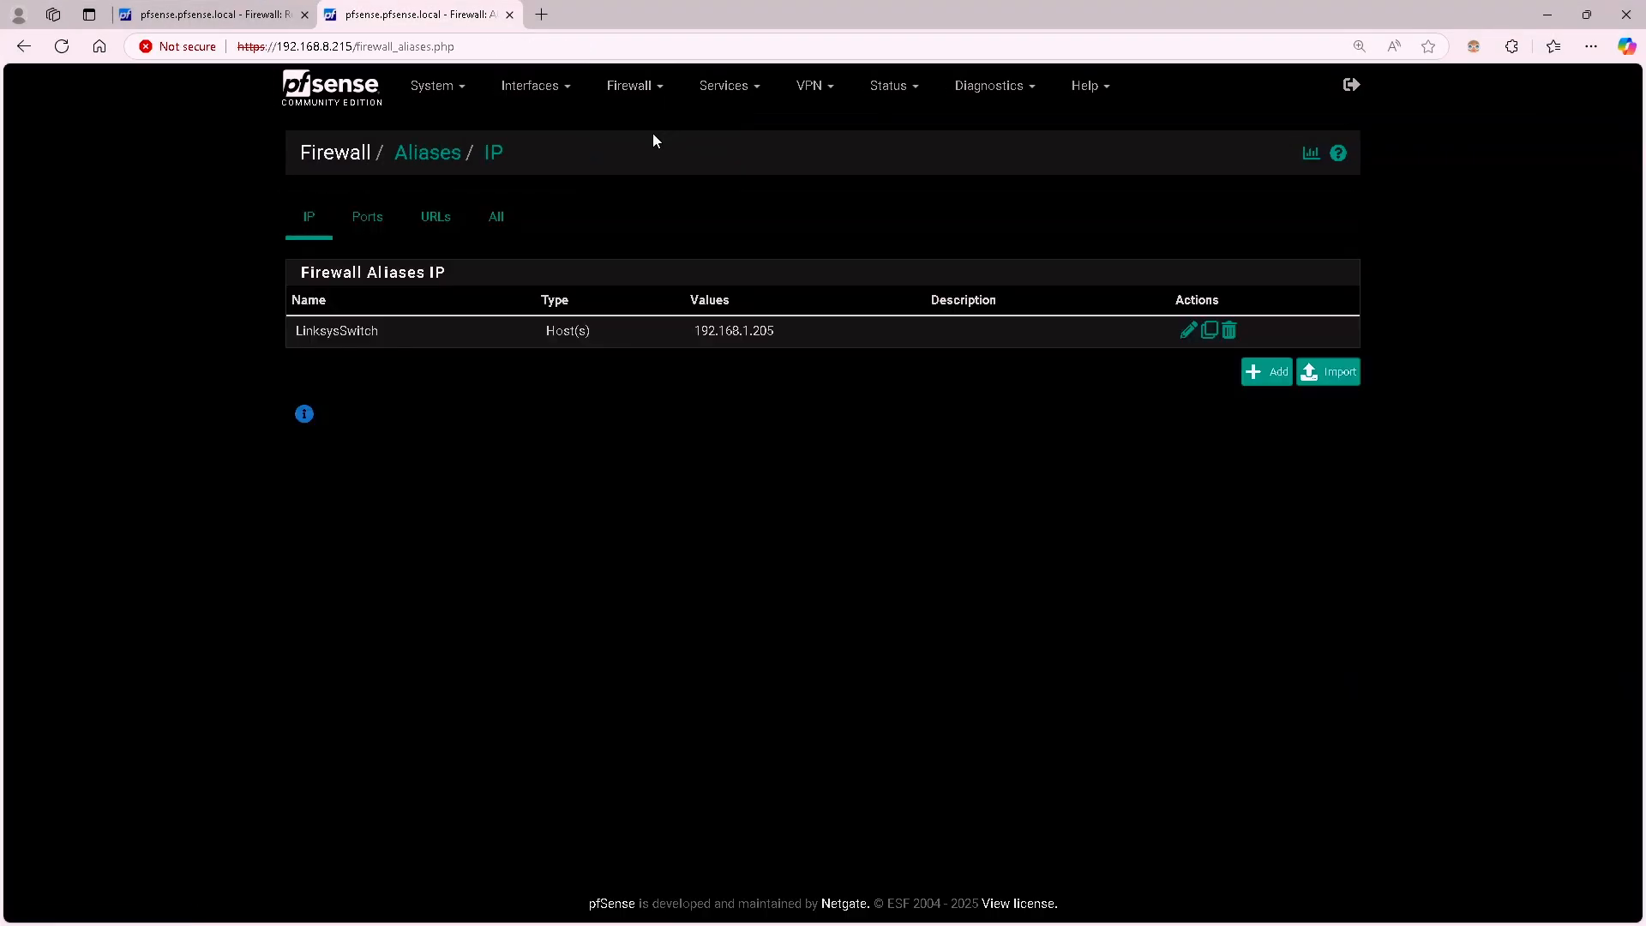
pyautogui.click(314, 220)
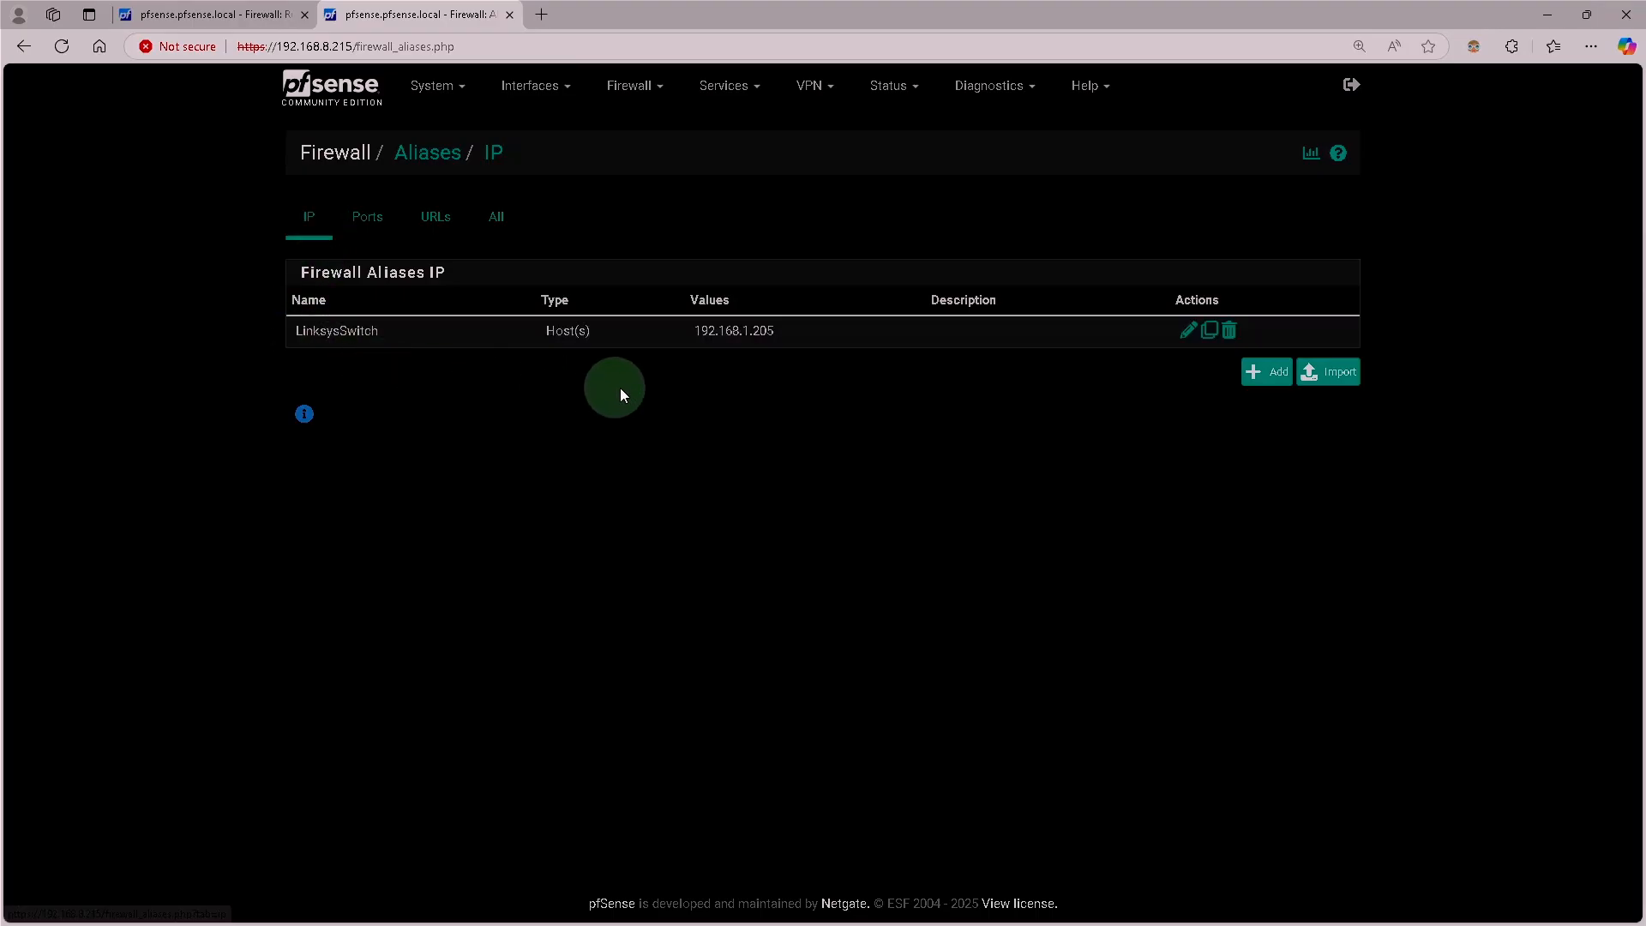
pyautogui.click(1268, 374)
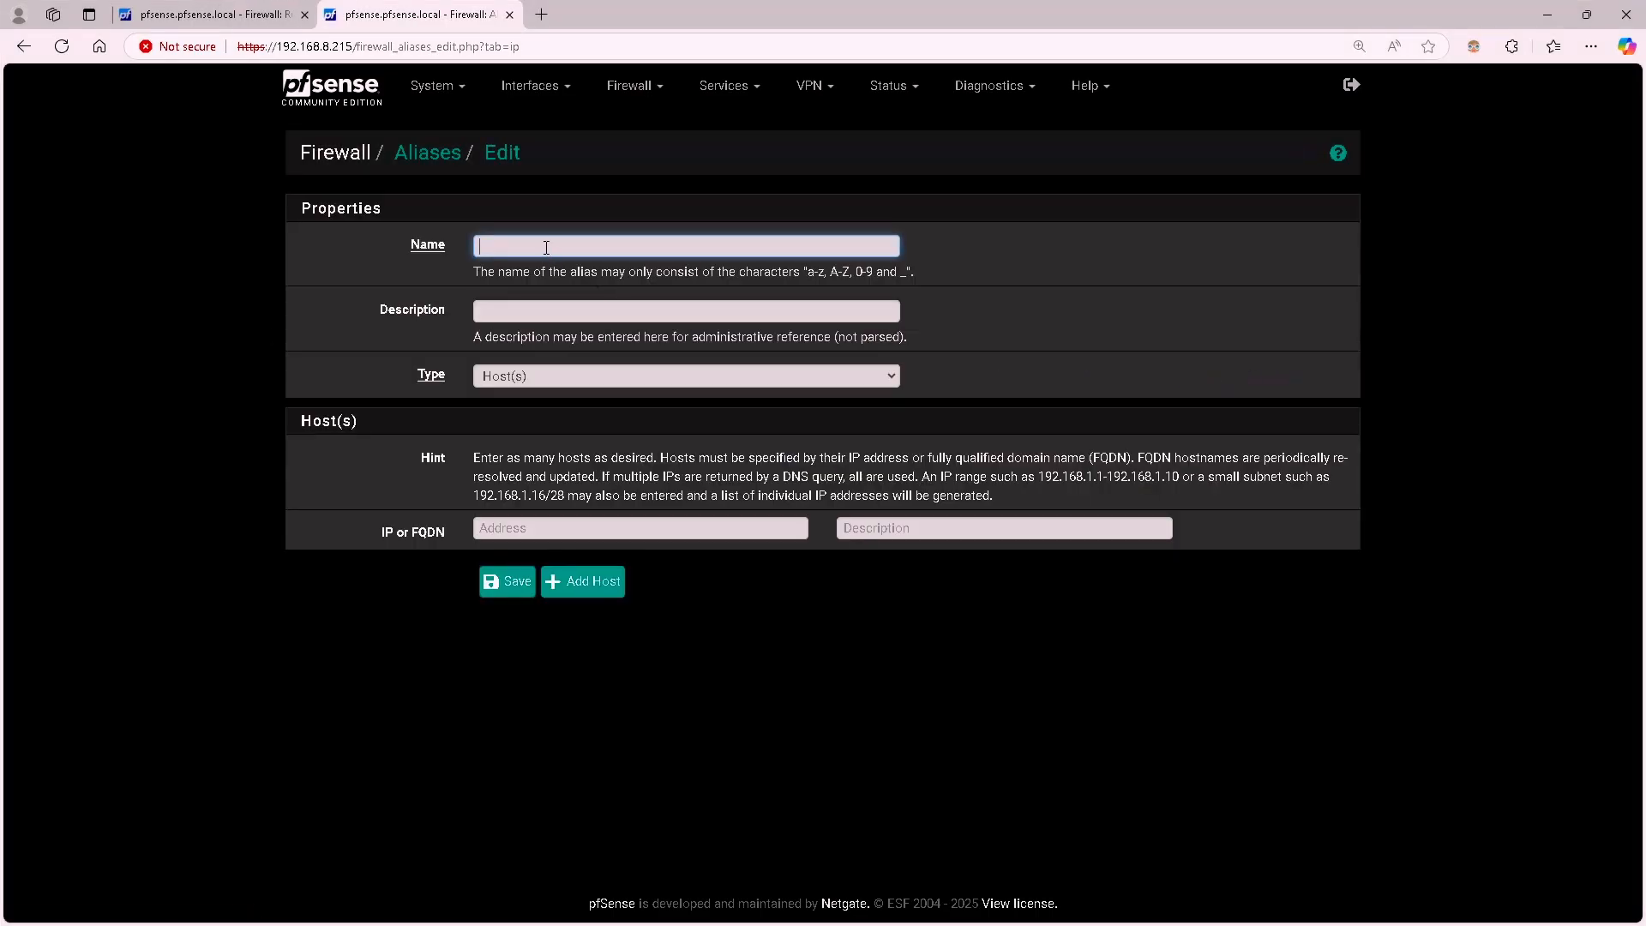
pyautogui.write('All_Networks')
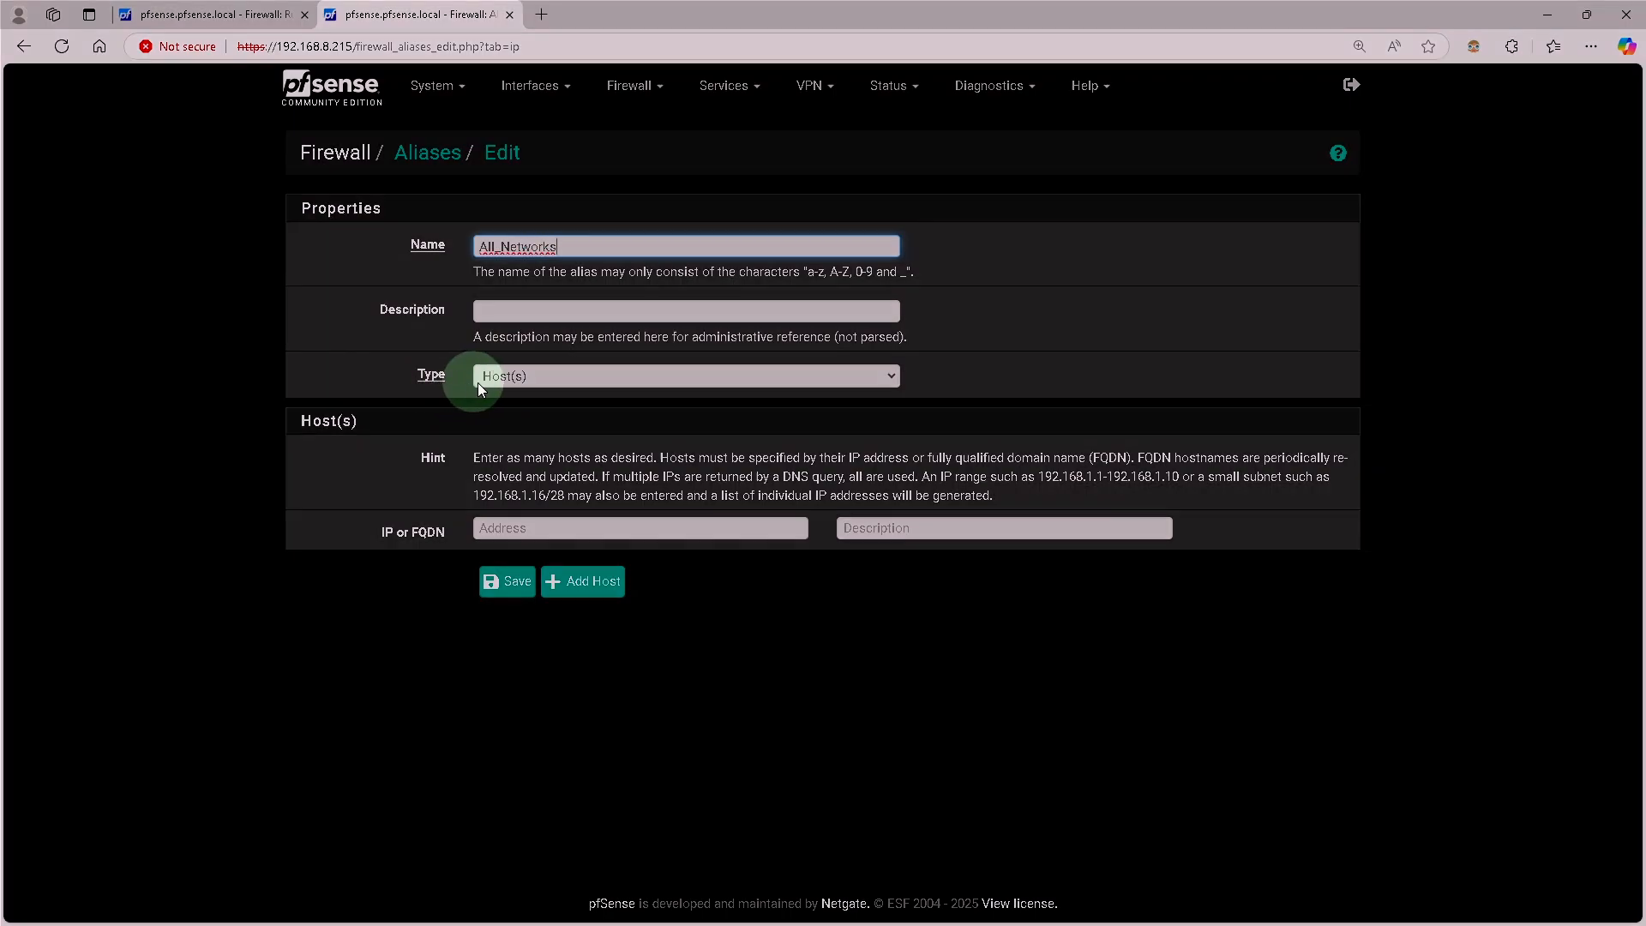
pyautogui.click(478, 382)
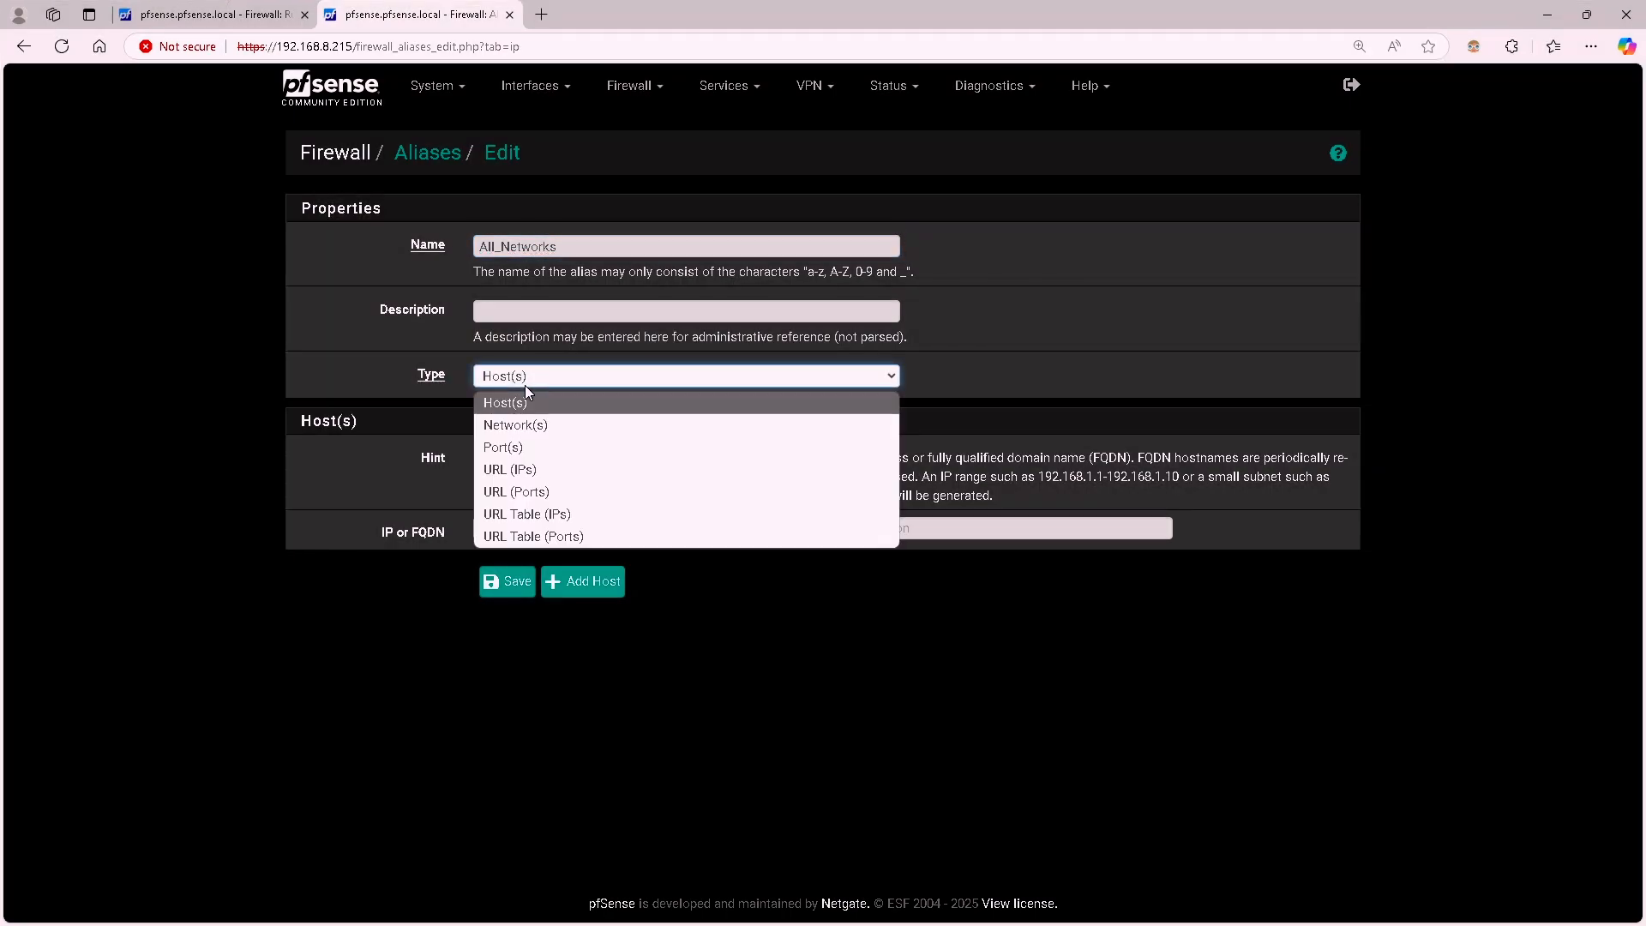
pyautogui.click(529, 426)
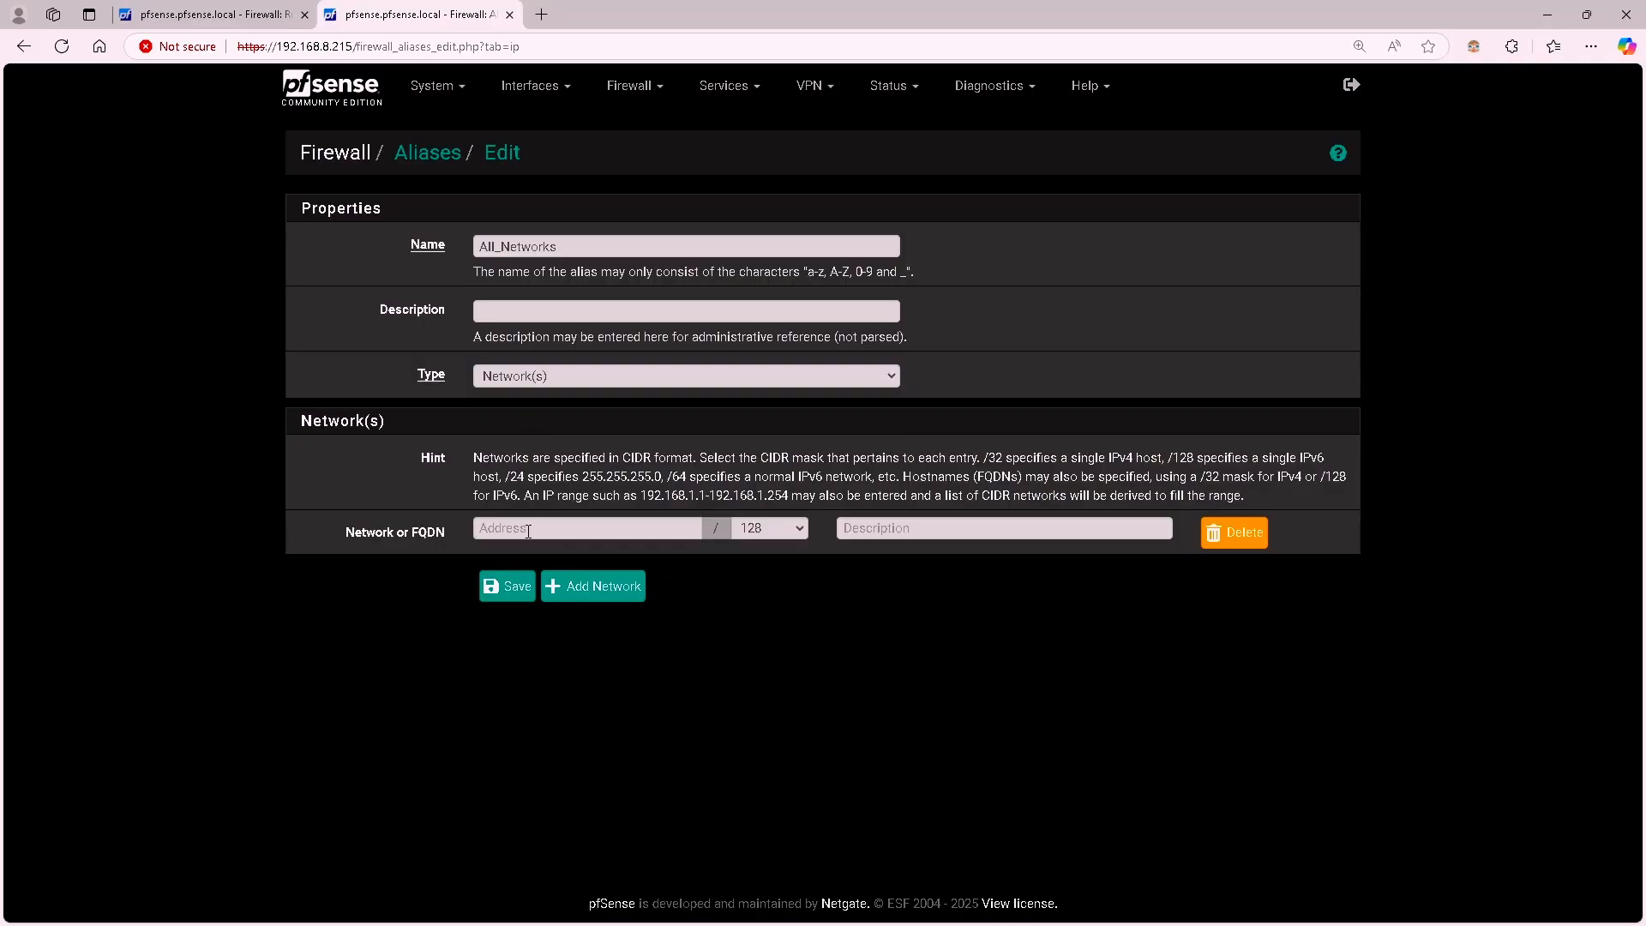
# Step: Add alias entries 192.168.1.0/24 described LAN and 10.10.10.0/24 described DMZ
pyautogui.click(588, 521)
pyautogui.write('19')
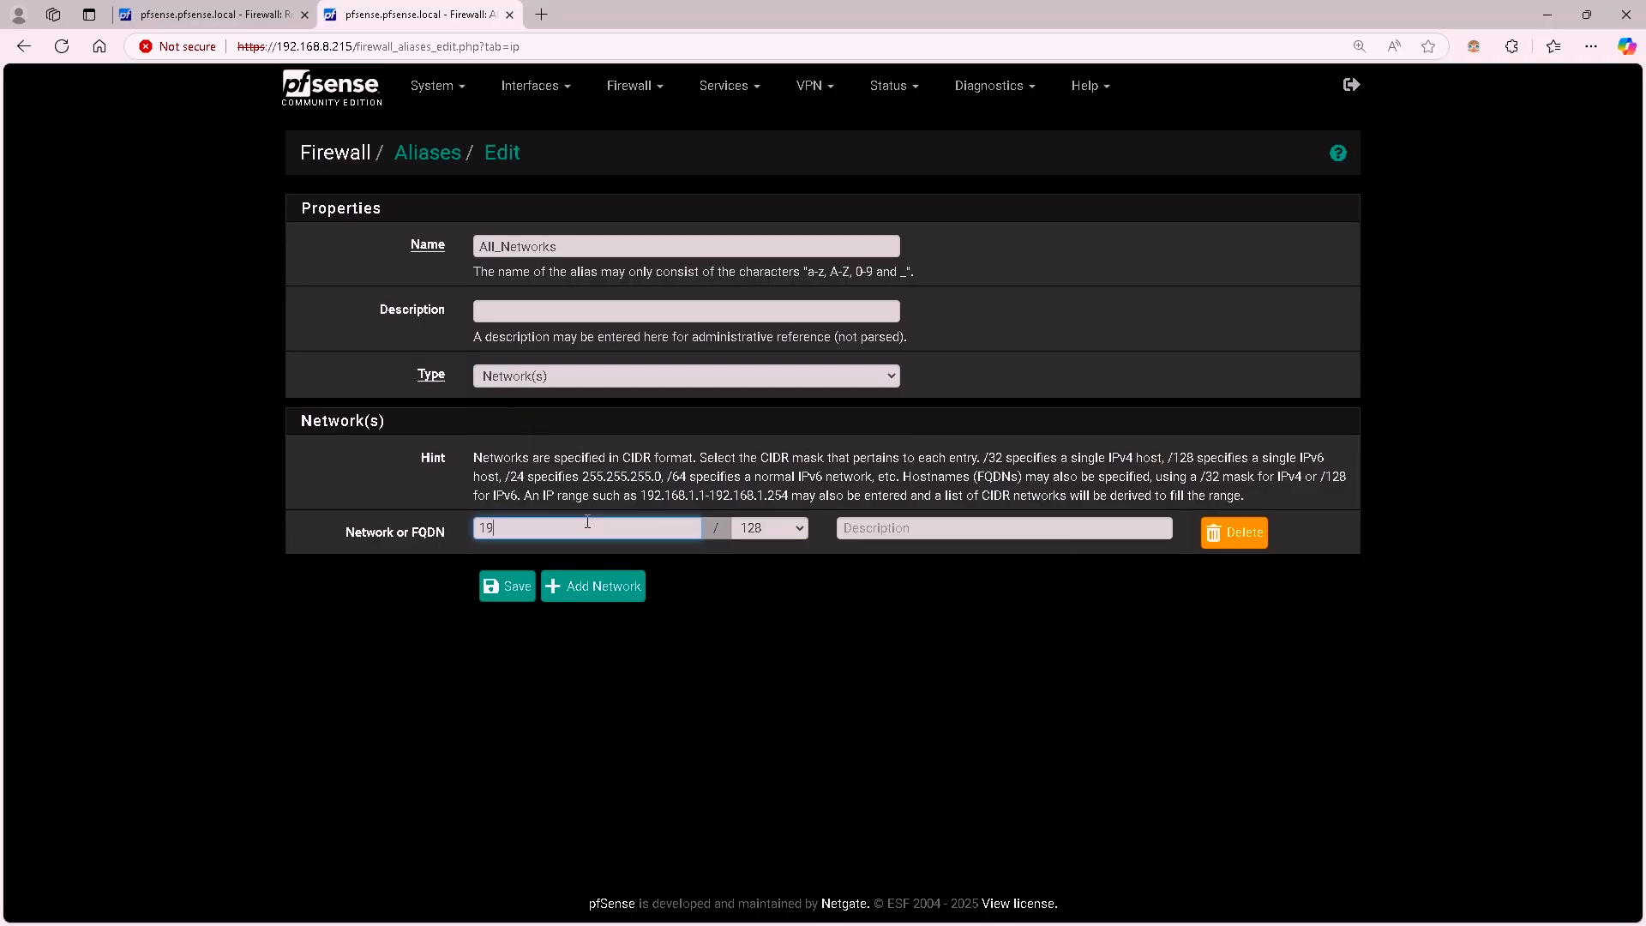
pyautogui.write('2.168.1.0')
pyautogui.click(784, 529)
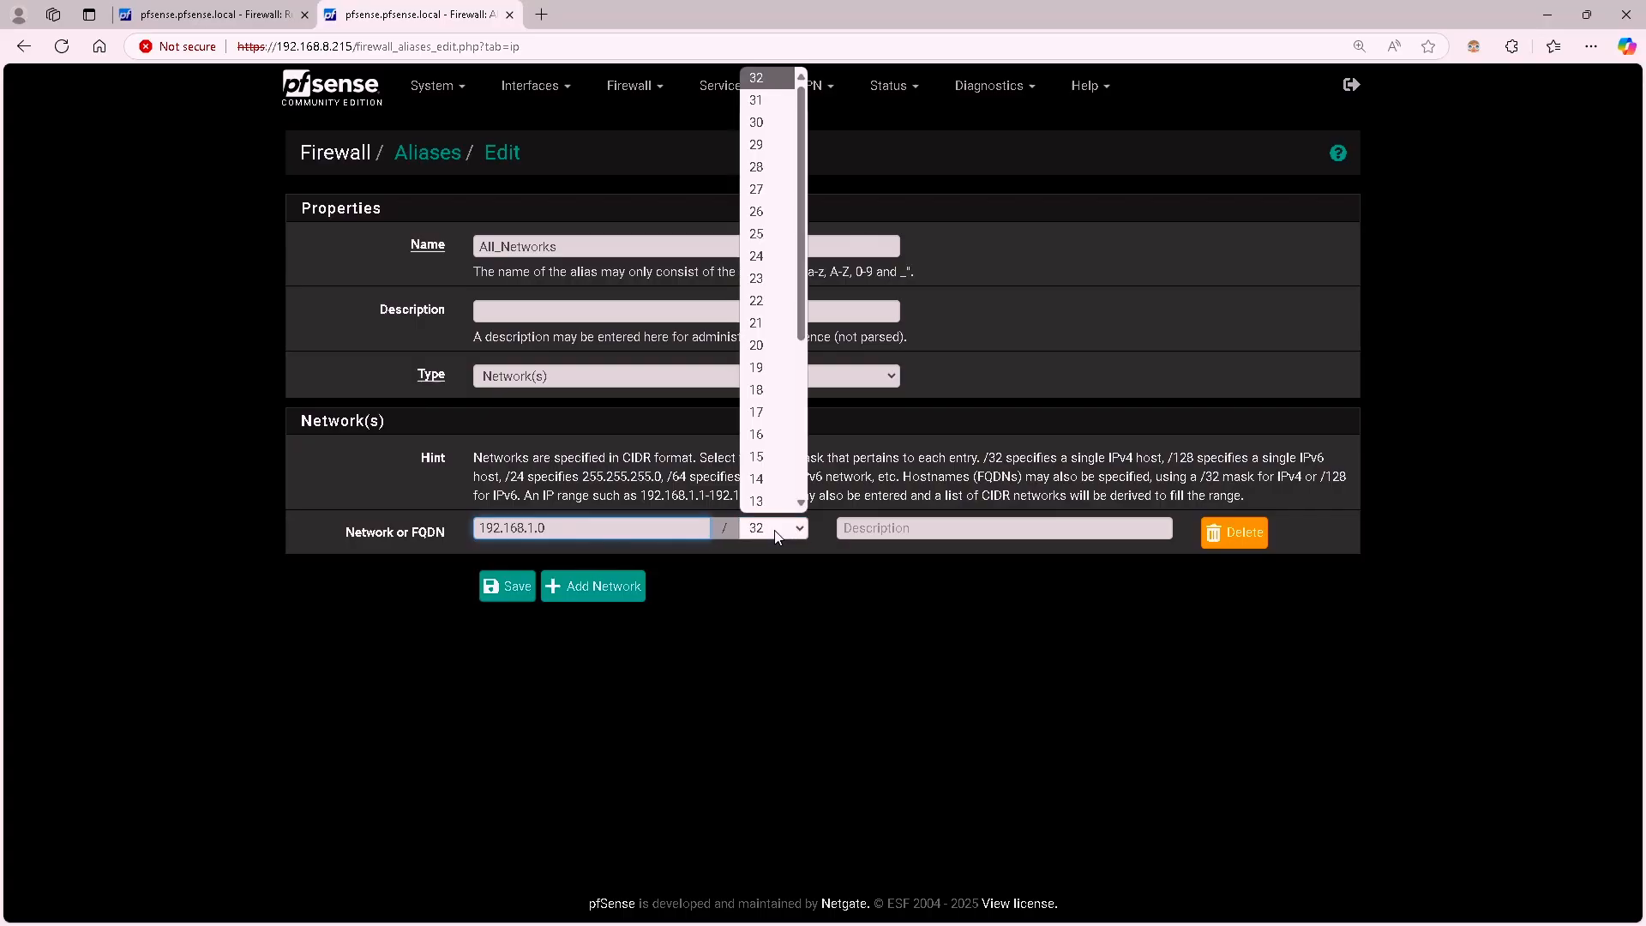
pyautogui.click(776, 257)
pyautogui.click(605, 589)
pyautogui.click(878, 530)
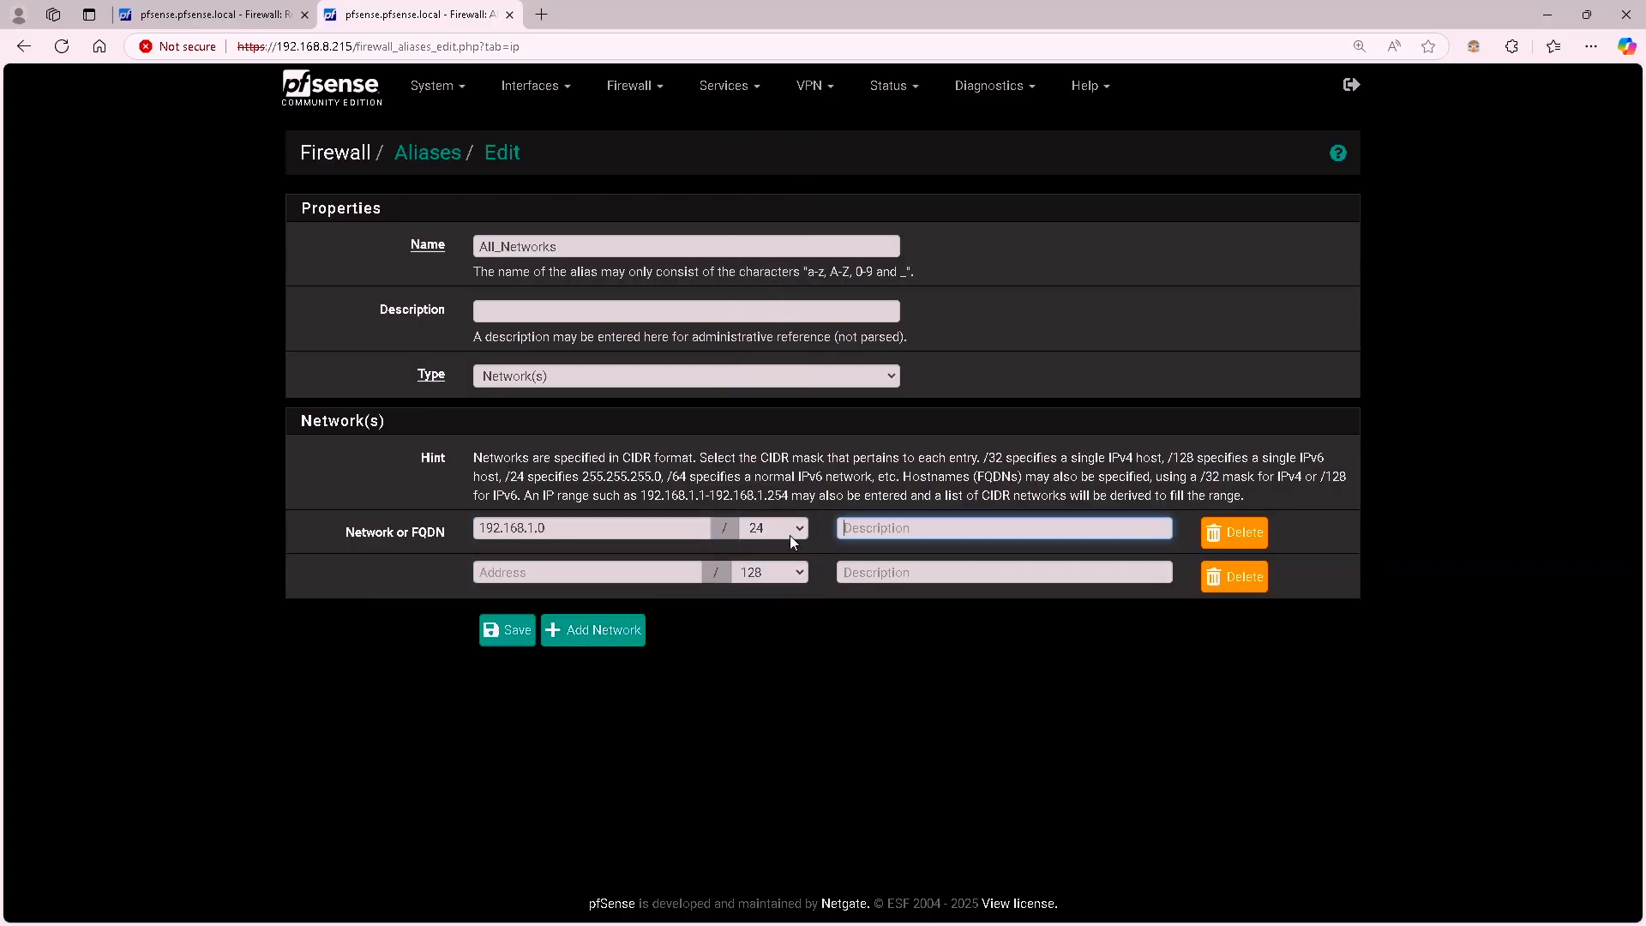
pyautogui.write('LAN')
pyautogui.click(616, 572)
pyautogui.write('10.10')
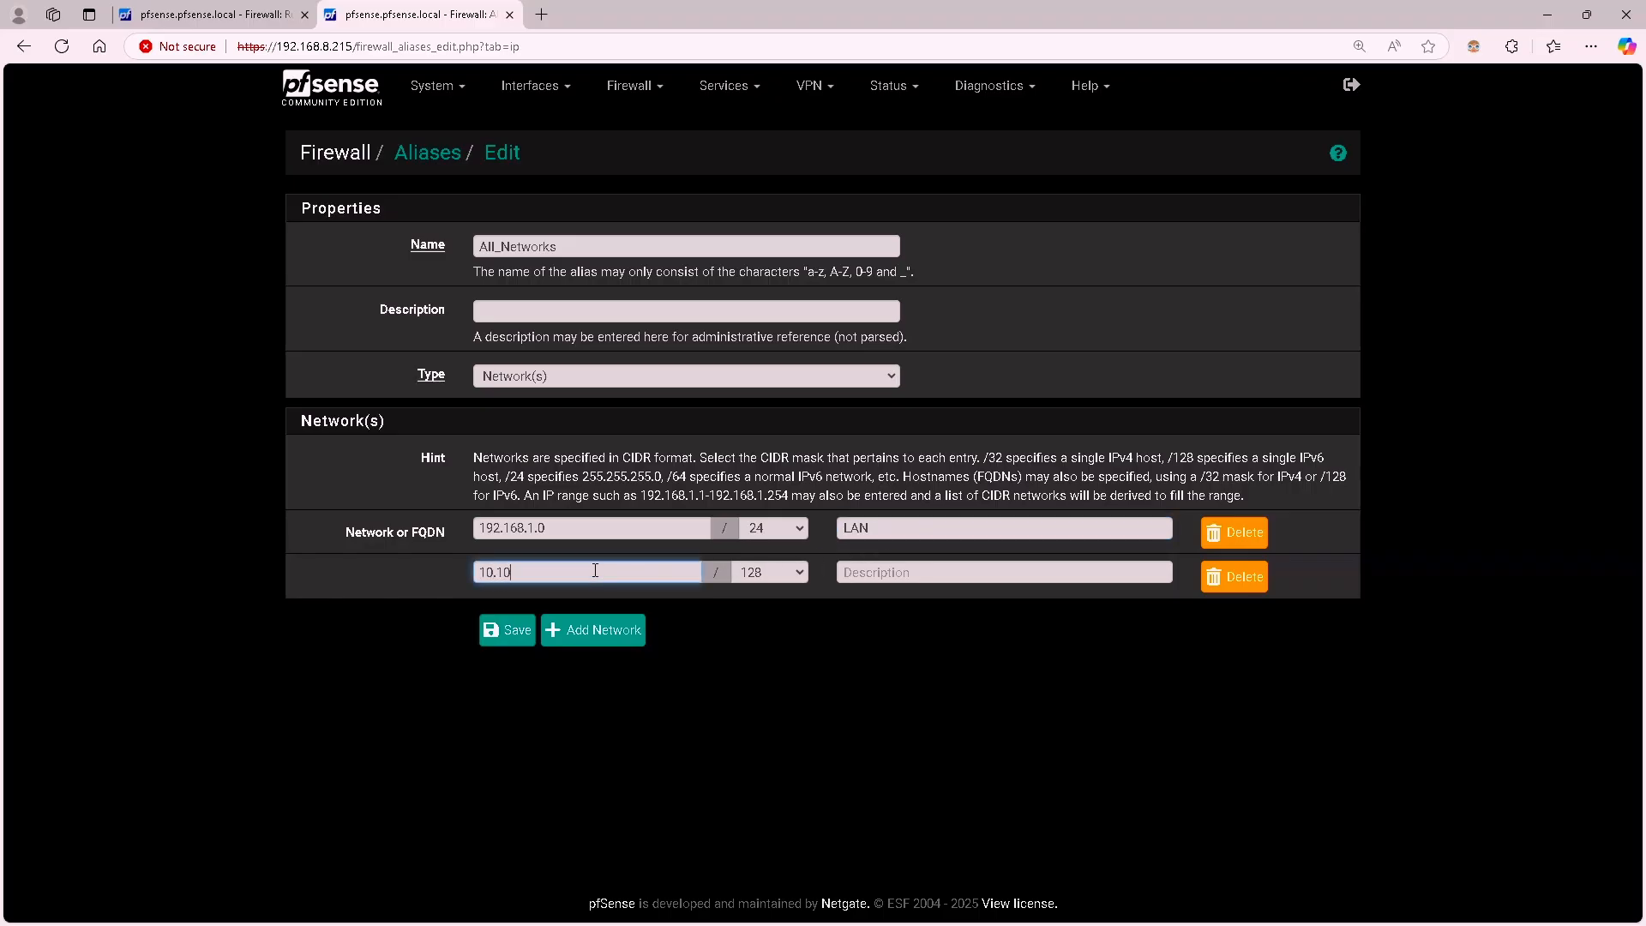
pyautogui.write('.10.0')
pyautogui.click(774, 573)
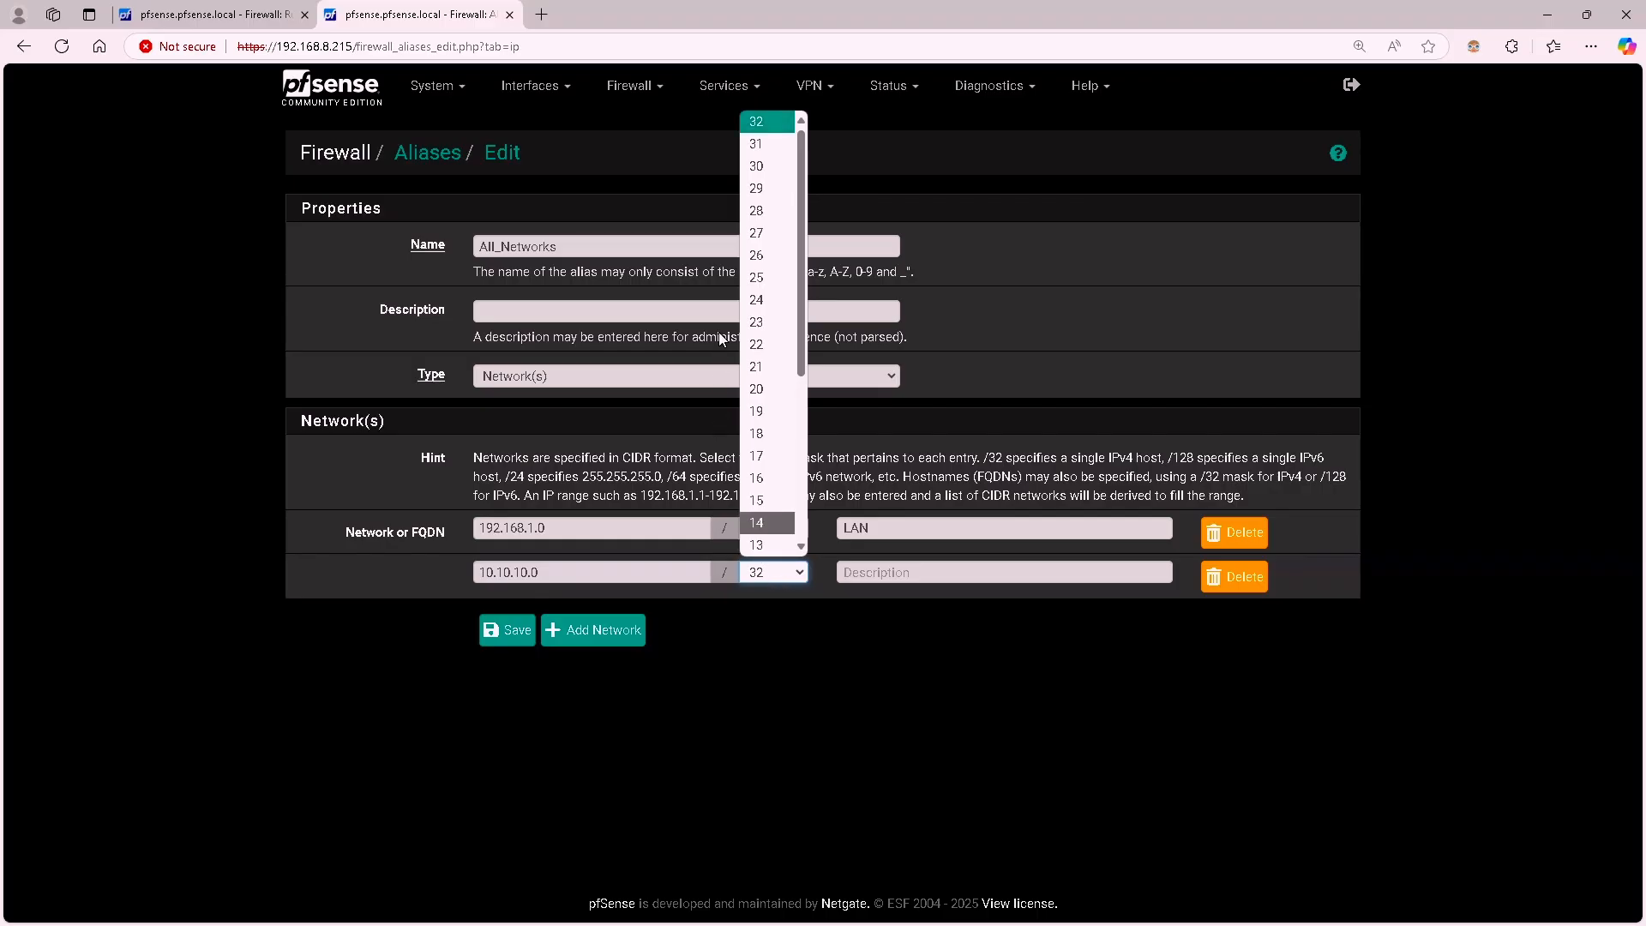
pyautogui.click(757, 301)
pyautogui.click(880, 568)
pyautogui.write('DMZ')
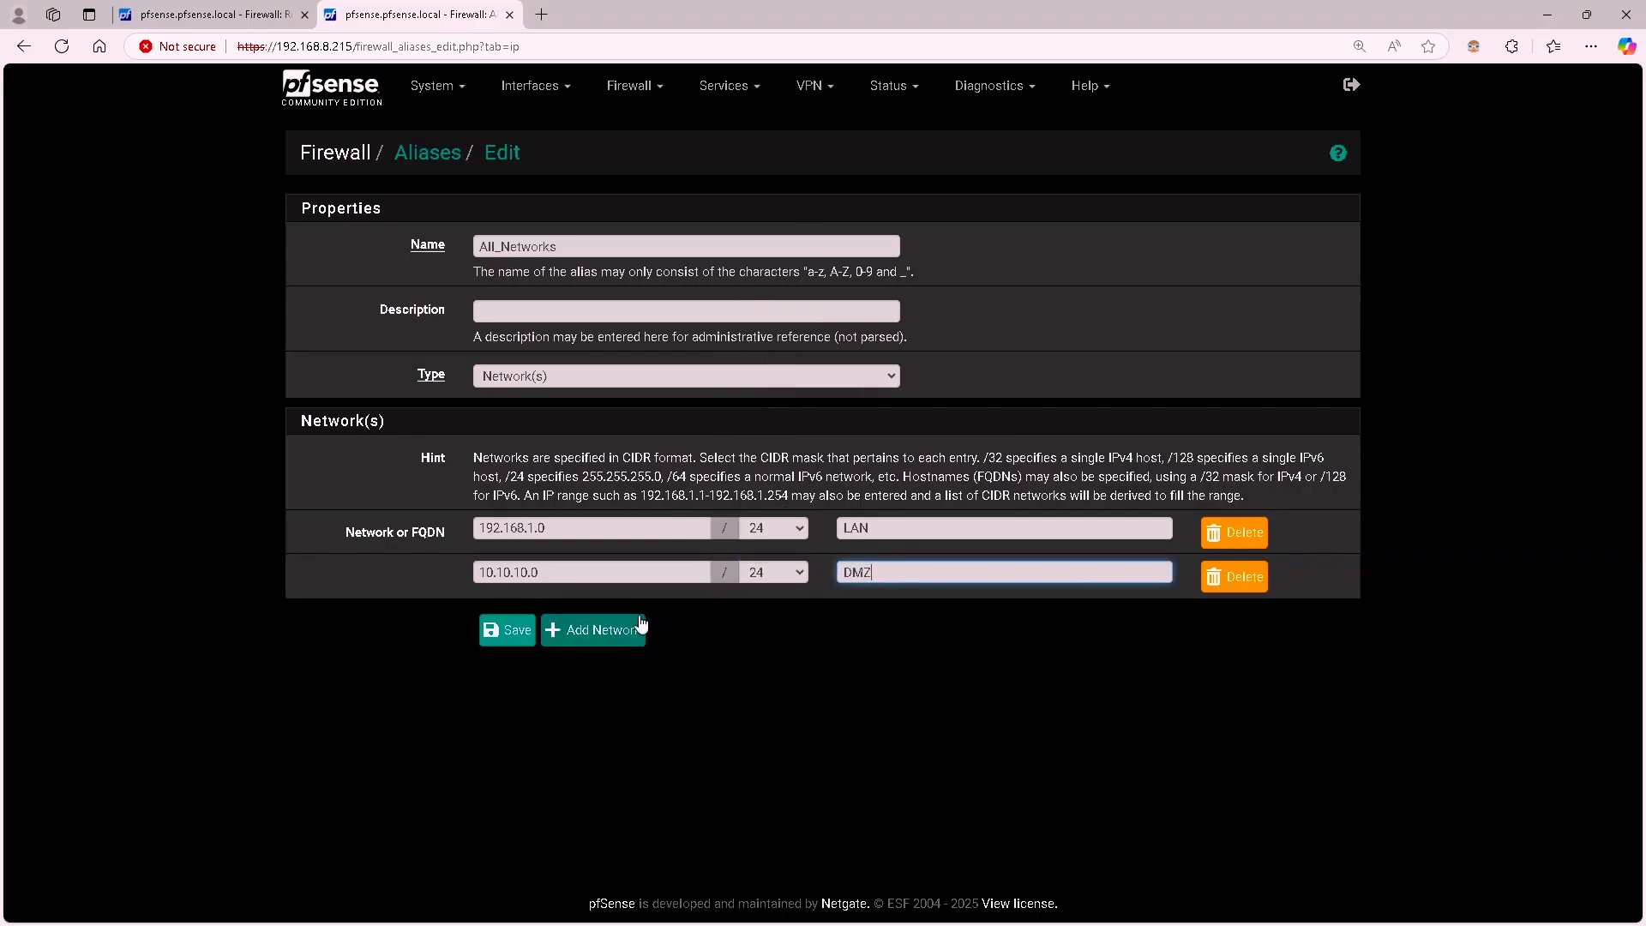
# Step: Add 192.168.10.100/32 described File Server as the third entry and save the alias
pyautogui.click(609, 630)
pyautogui.click(614, 617)
pyautogui.write('19')
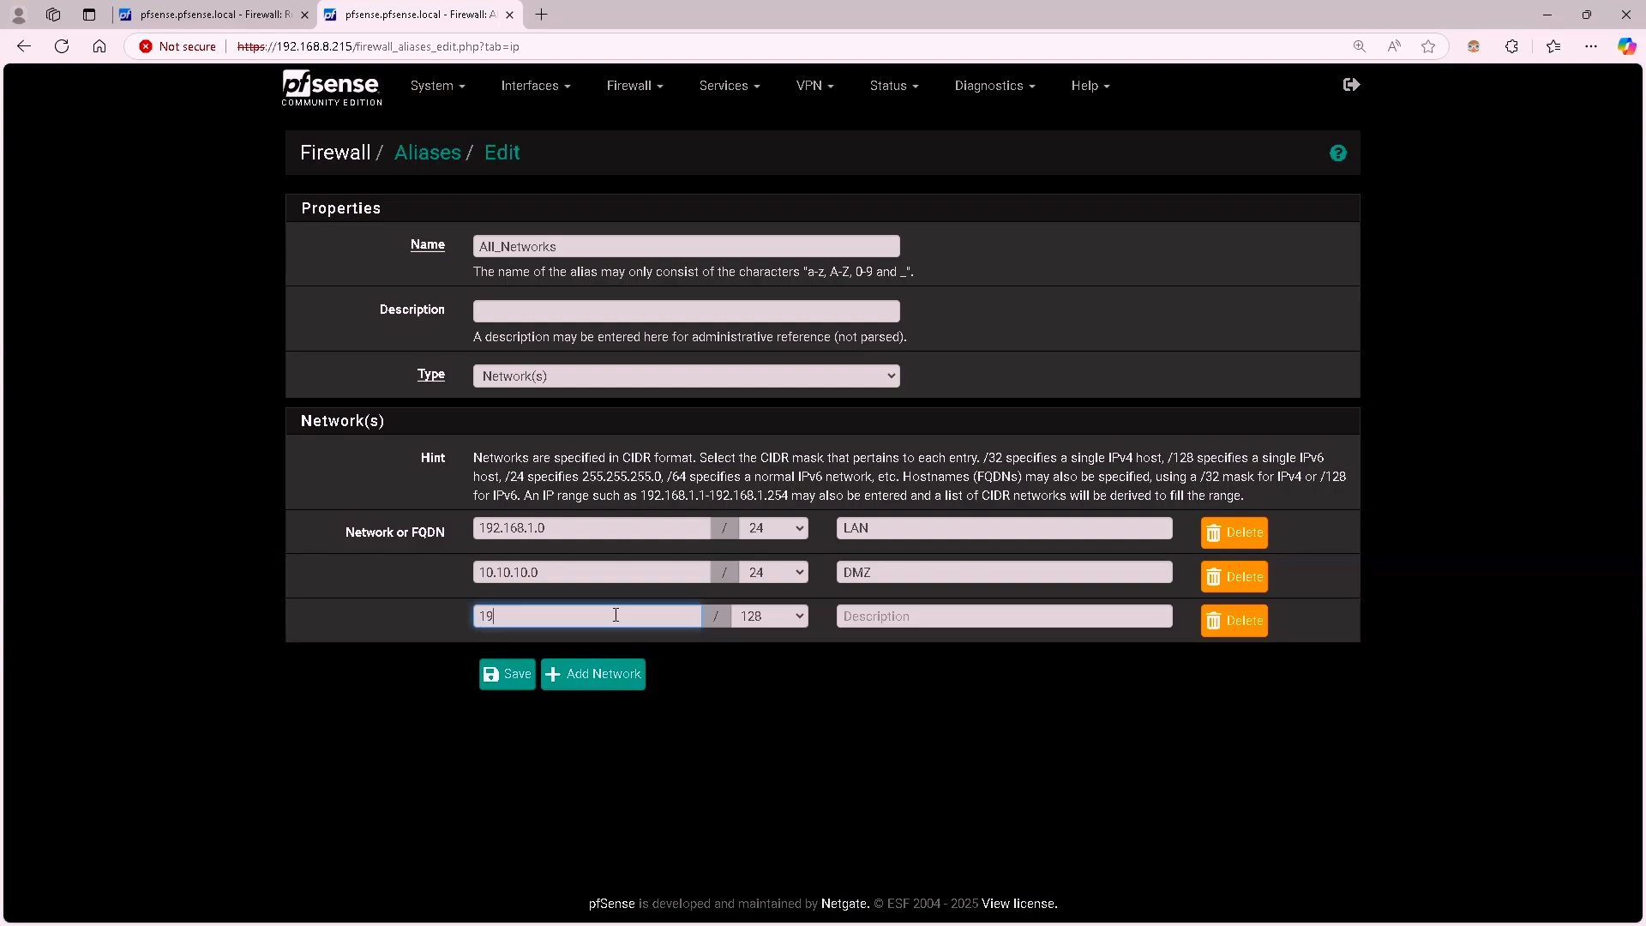
pyautogui.write('2.168.10.100')
pyautogui.click(789, 615)
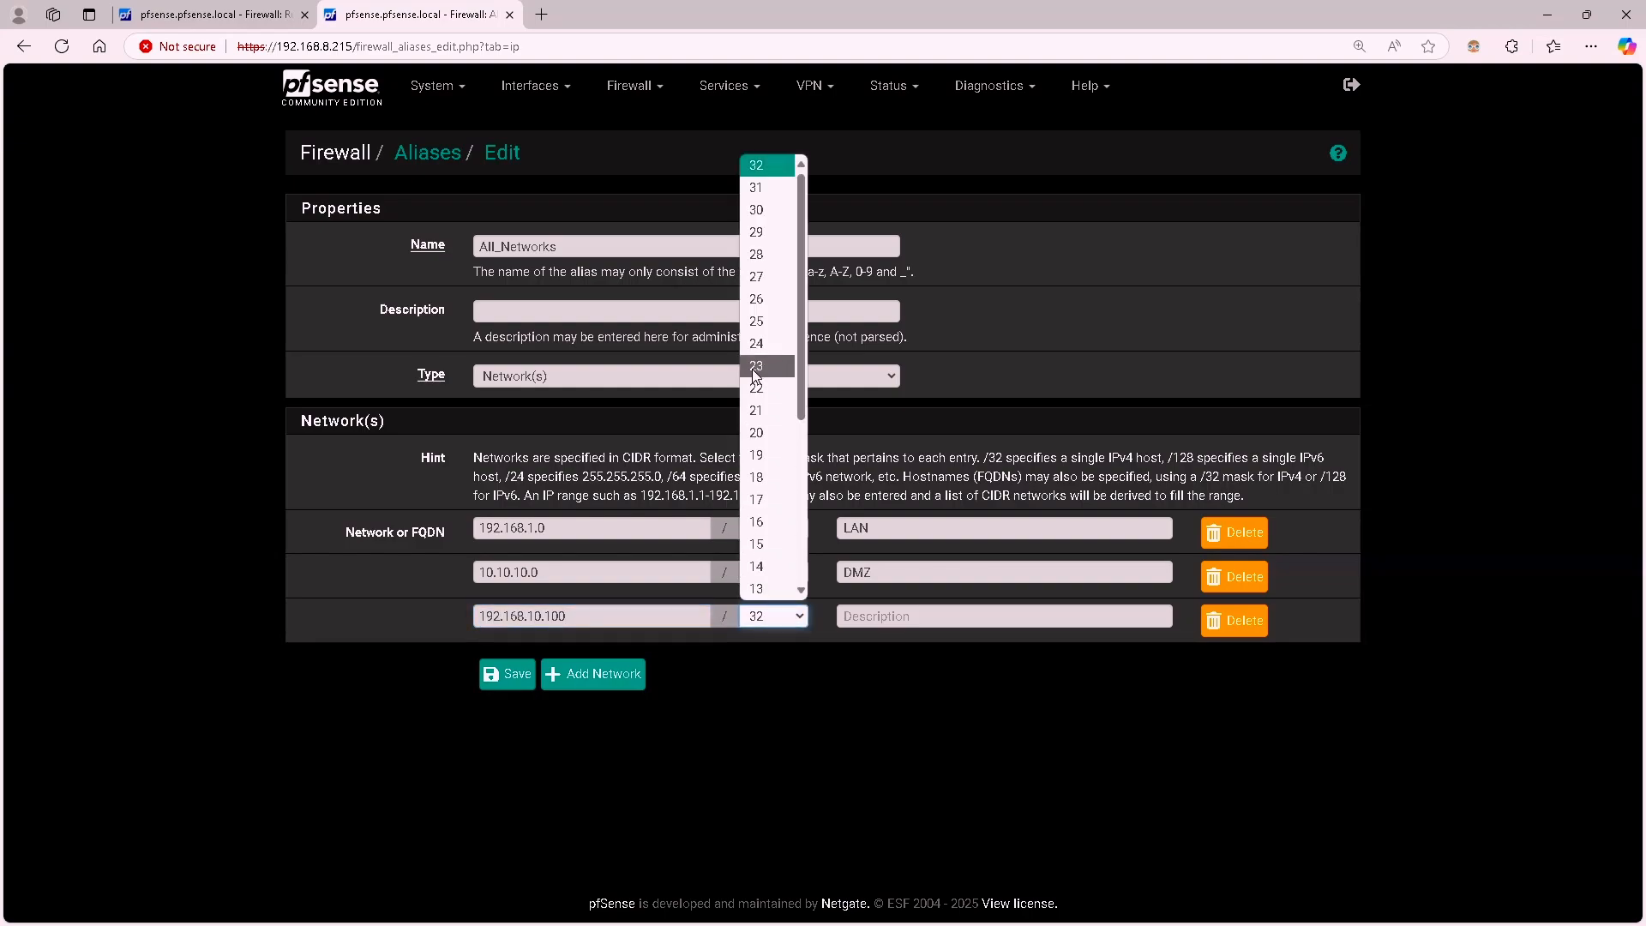
pyautogui.click(776, 166)
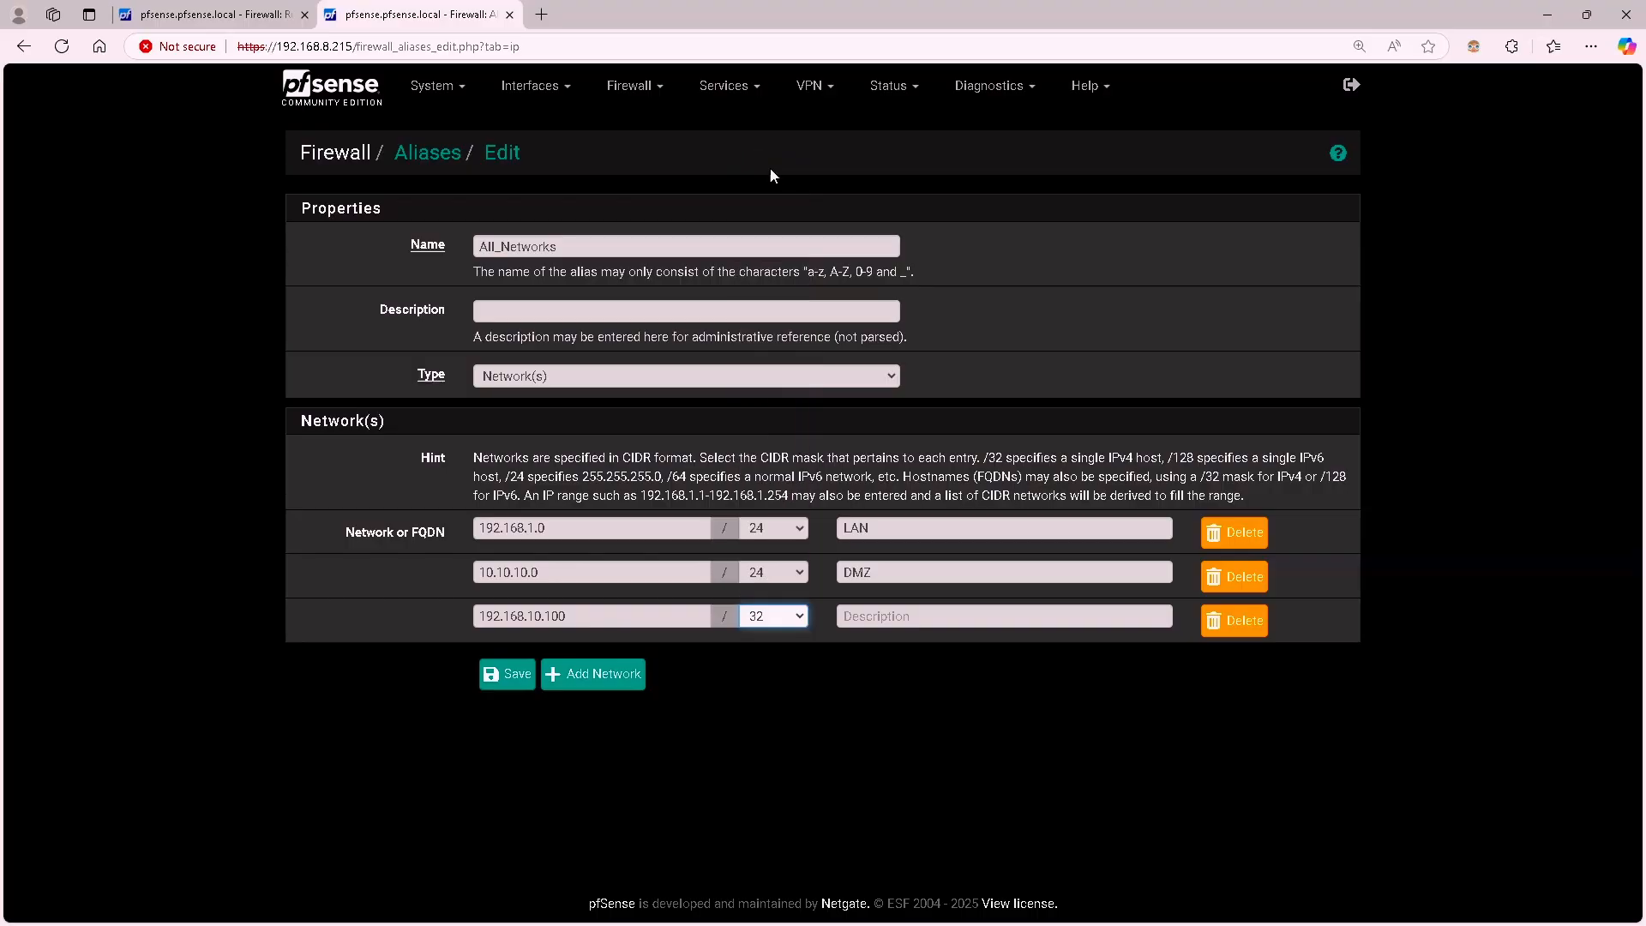
pyautogui.click(933, 615)
pyautogui.write('File Server')
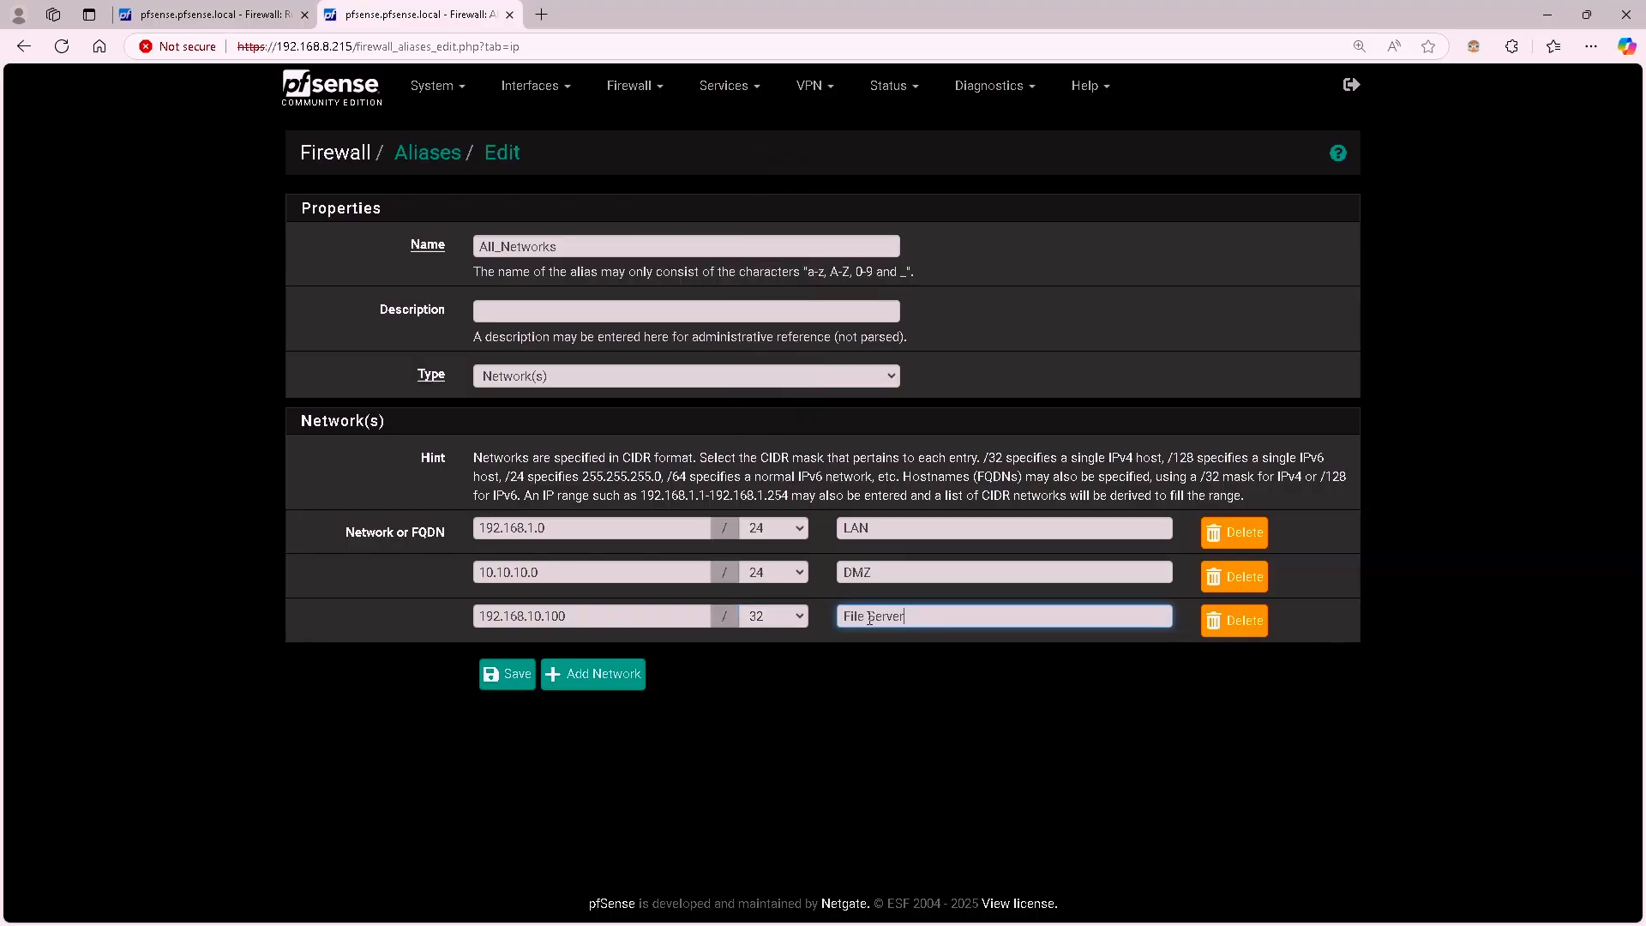
pyautogui.click(507, 676)
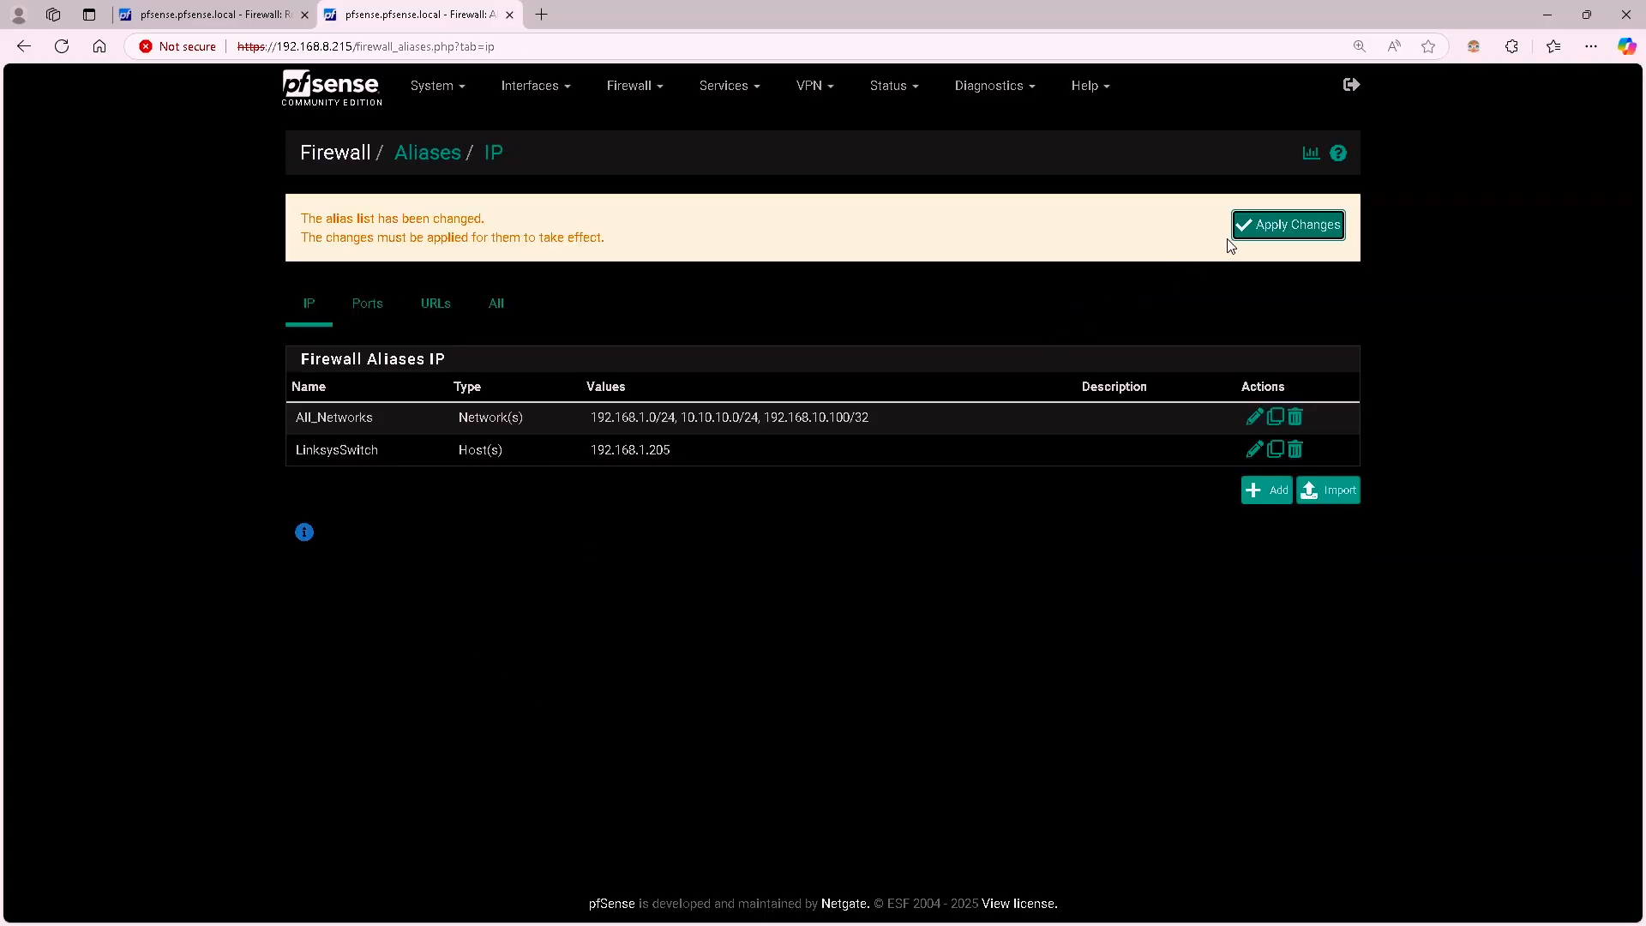
# Step: Apply the pending alias changes so the firewall reloads with All_Networks
pyautogui.click(1286, 224)
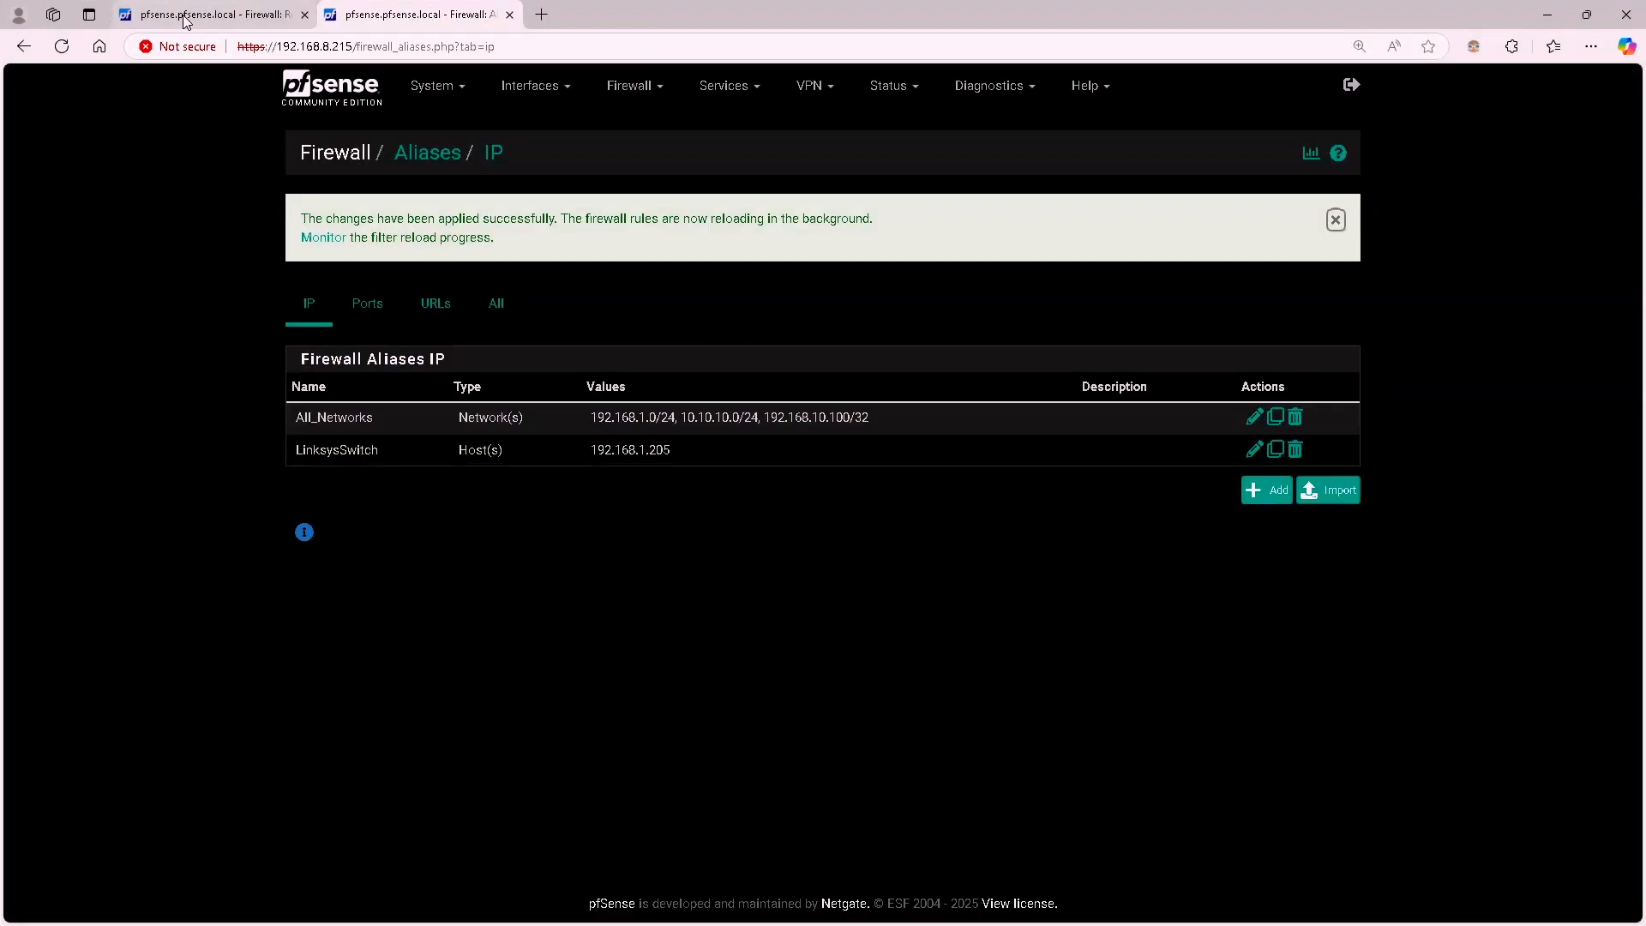
# Step: Point the rule's destination at alias All_Networks, describe it 'IT Users Management Access', and save
pyautogui.click(218, 17)
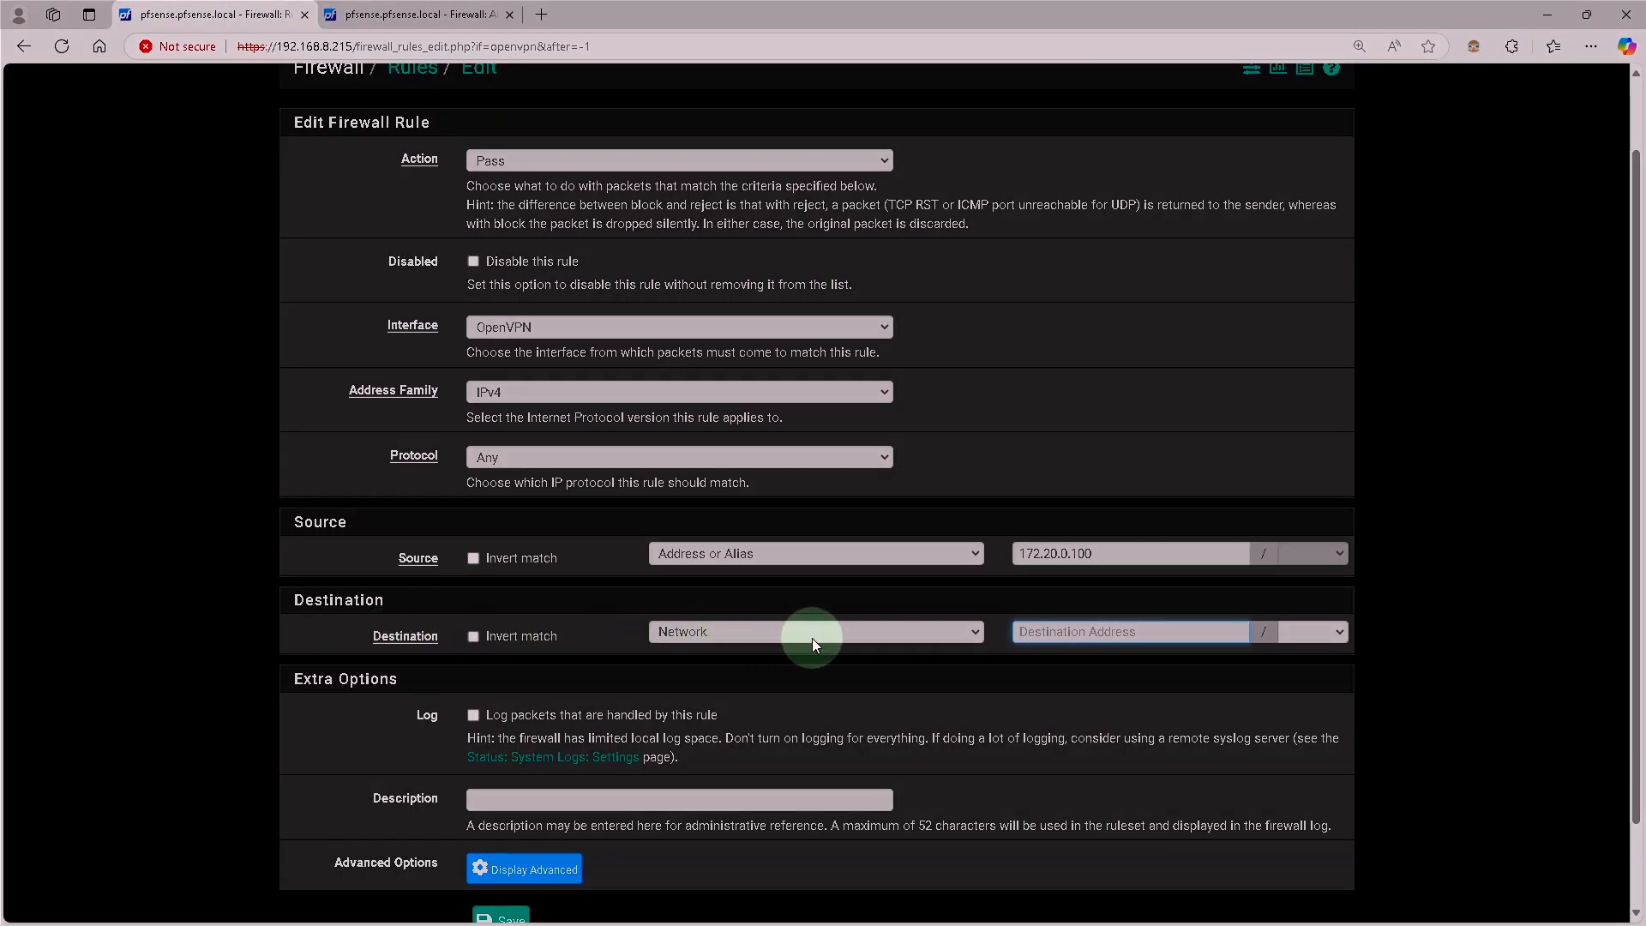
pyautogui.click(812, 638)
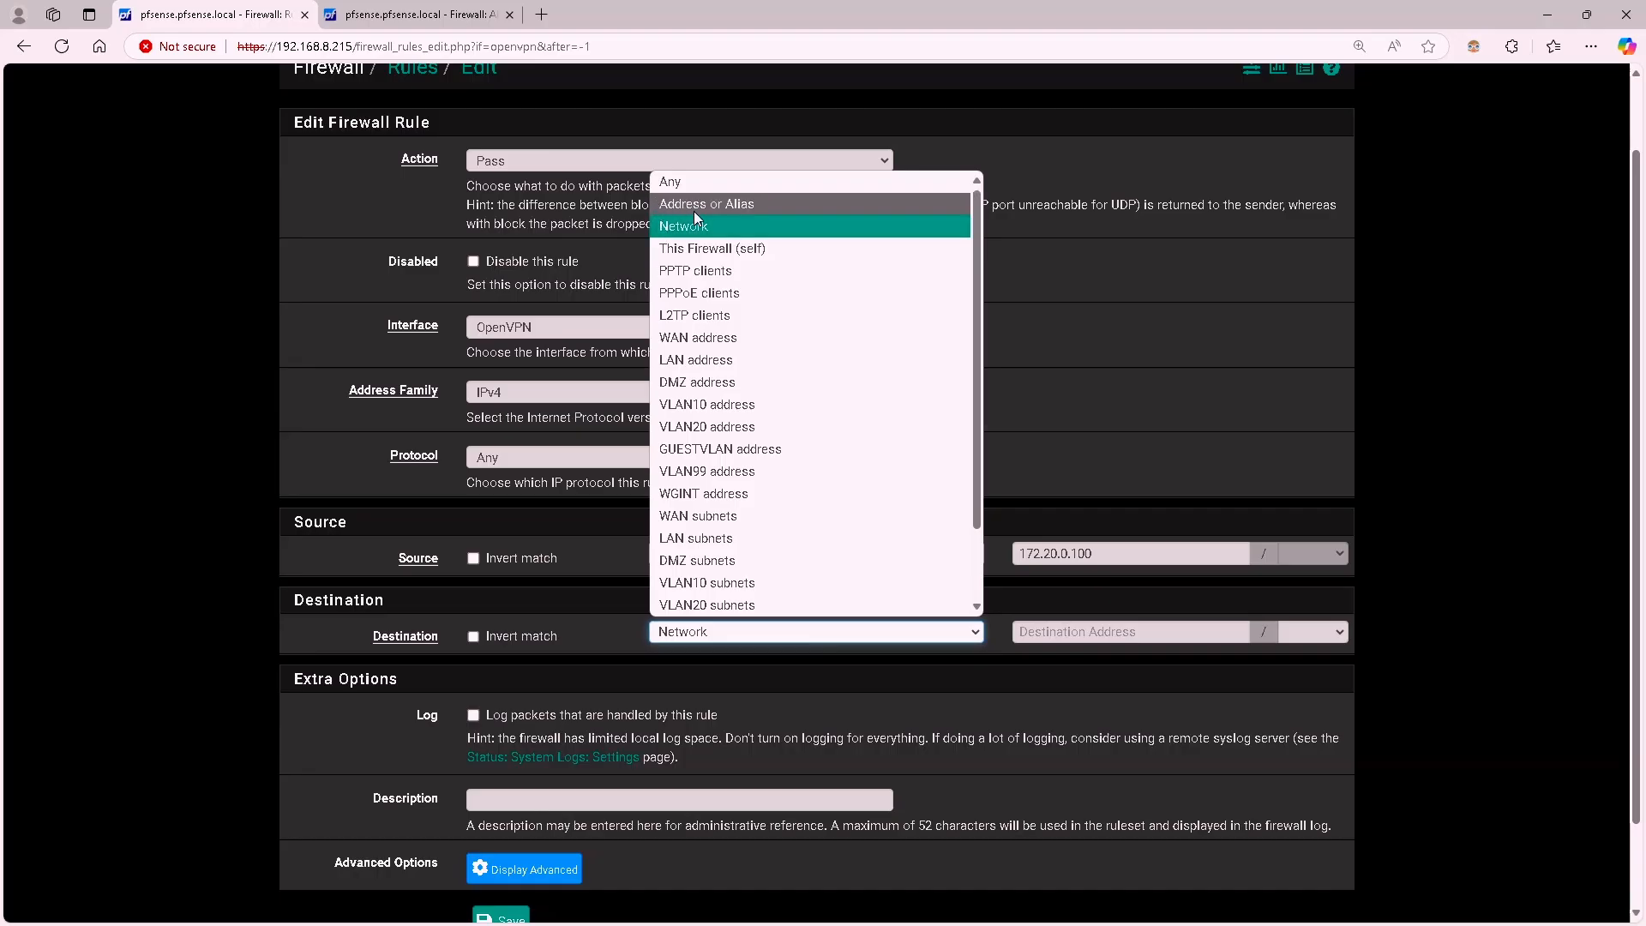
pyautogui.click(737, 204)
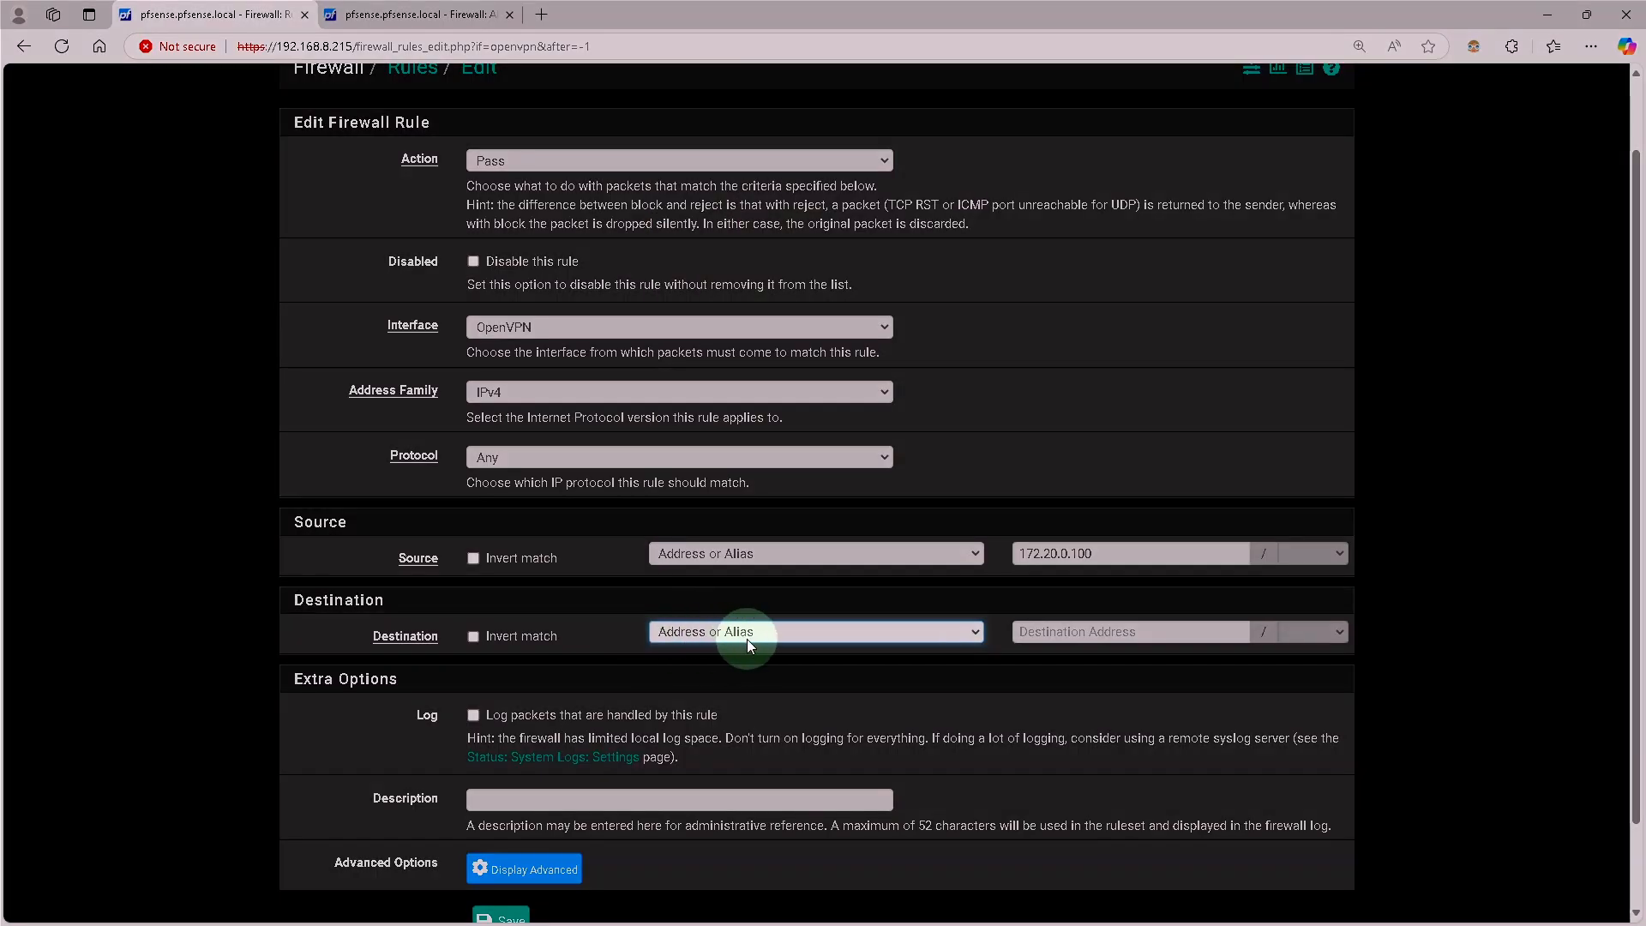
pyautogui.click(1114, 629)
pyautogui.write('All_')
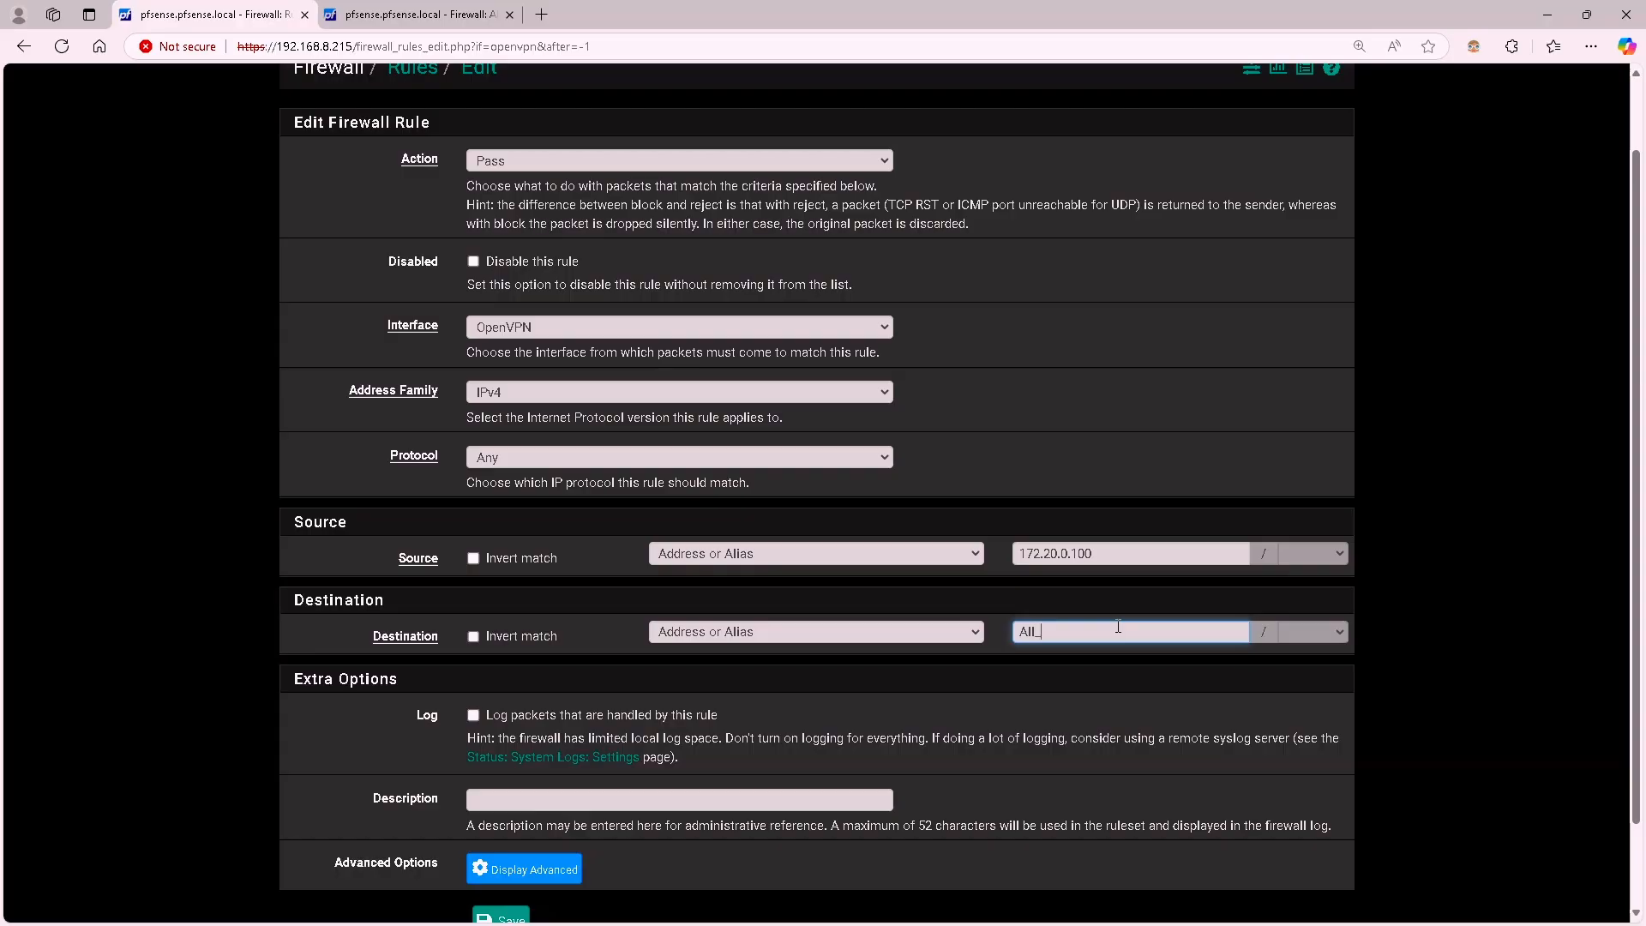
pyautogui.write('Networks')
pyautogui.scroll(-1, 725, 680)
pyautogui.click(534, 723)
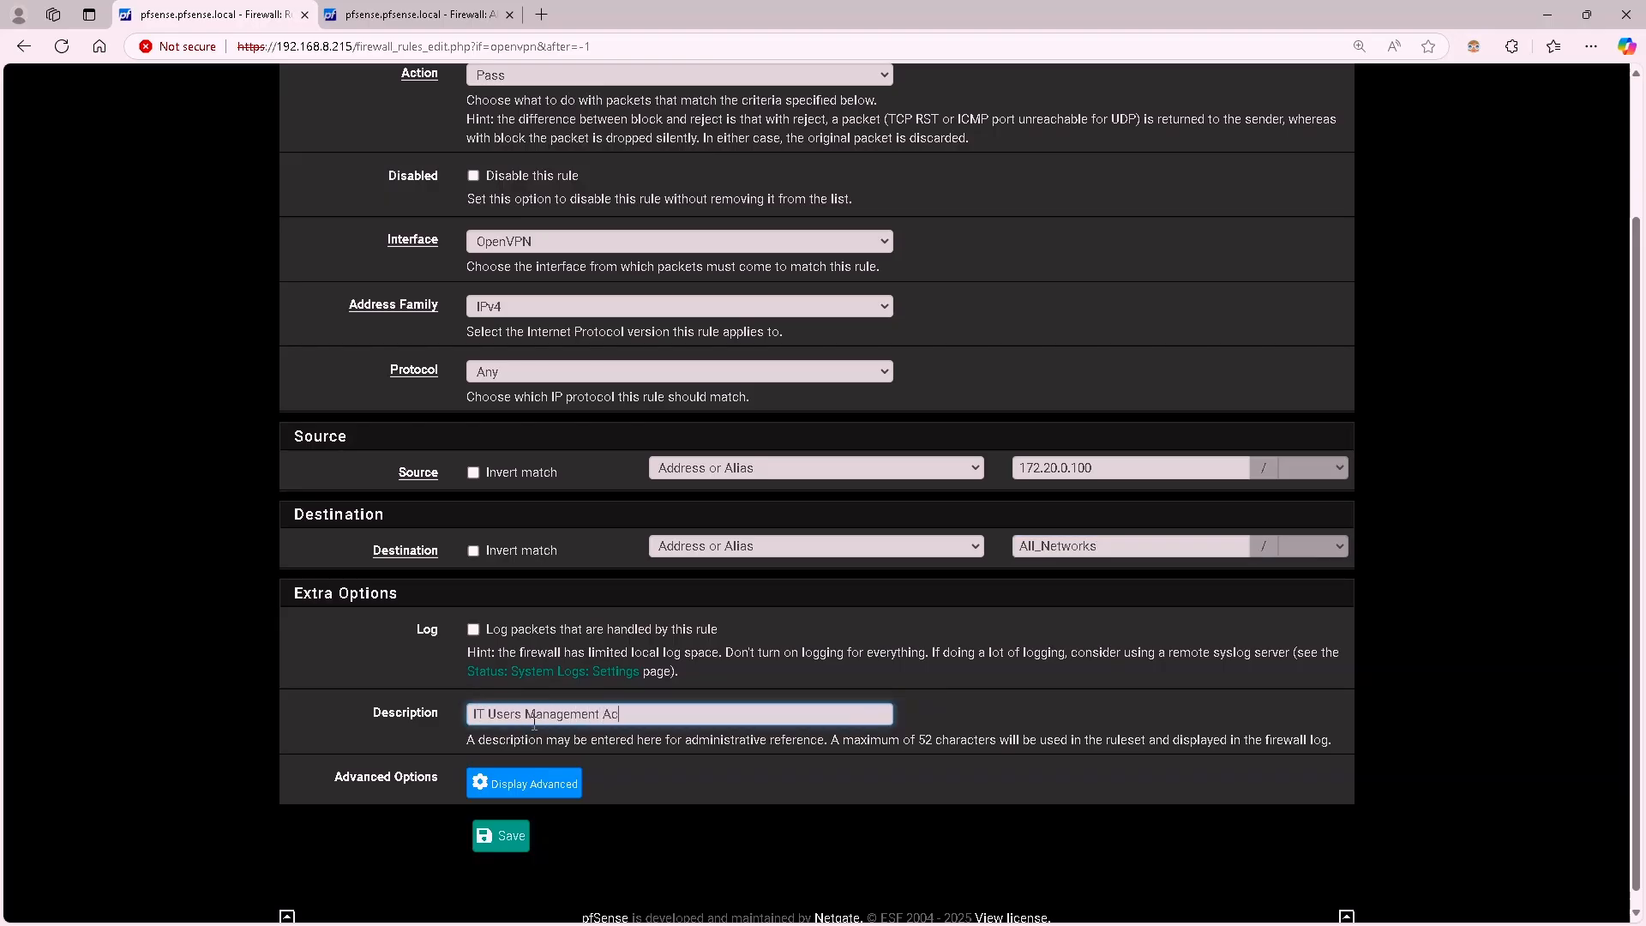
pyautogui.write('IT Users Management Access')
pyautogui.click(513, 837)
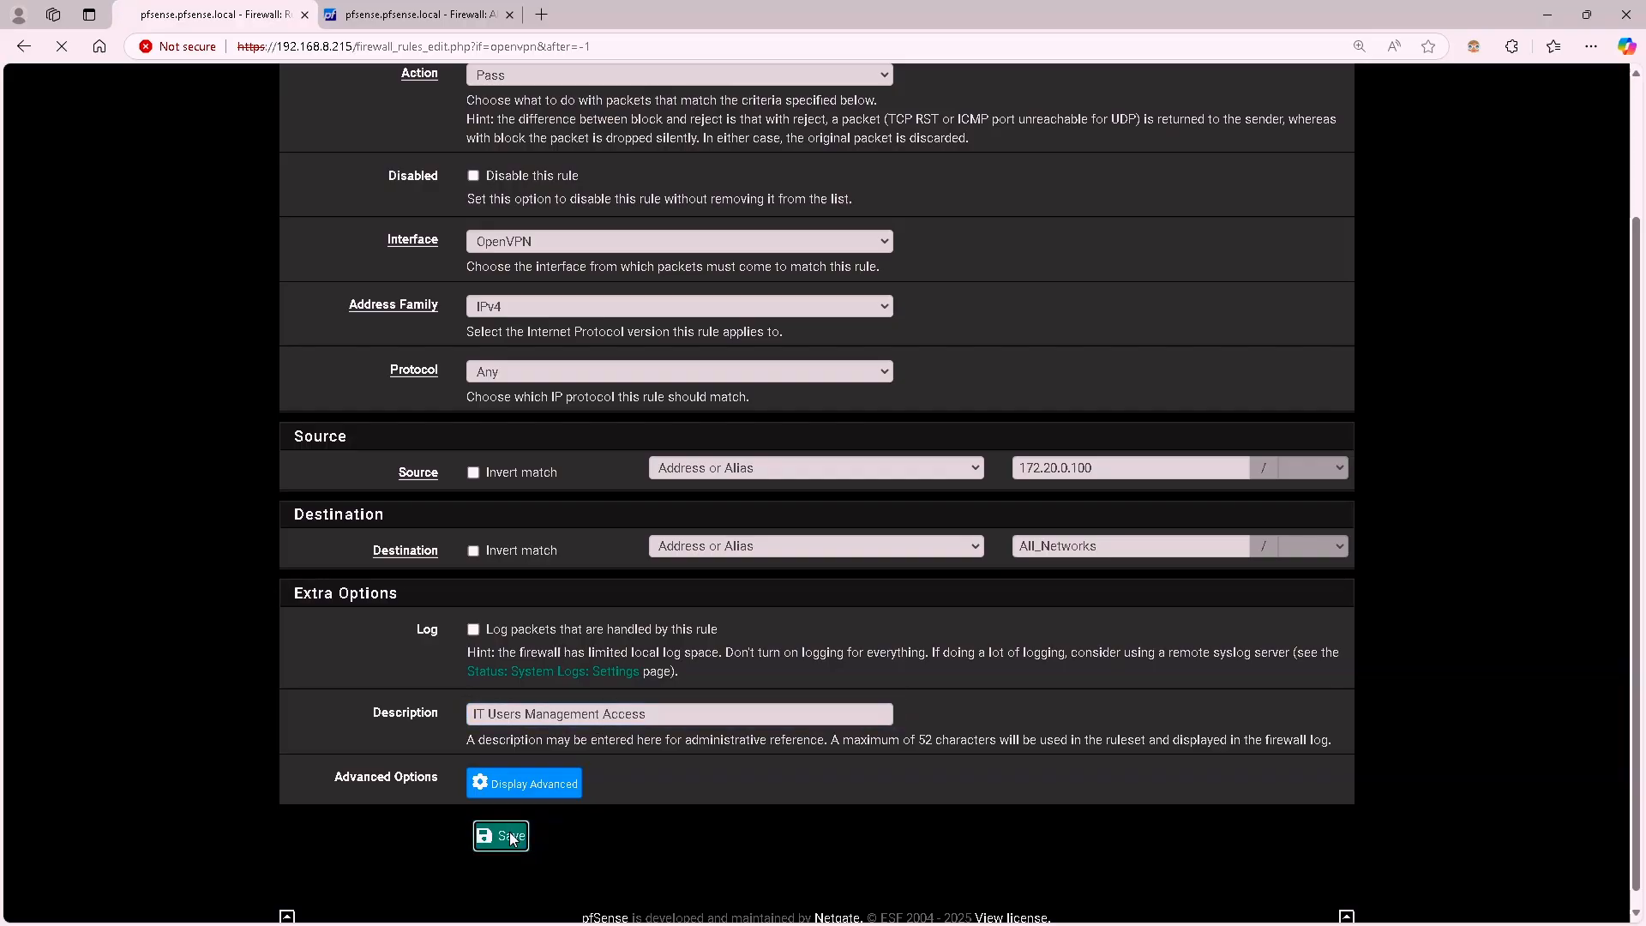
pyautogui.click(1290, 226)
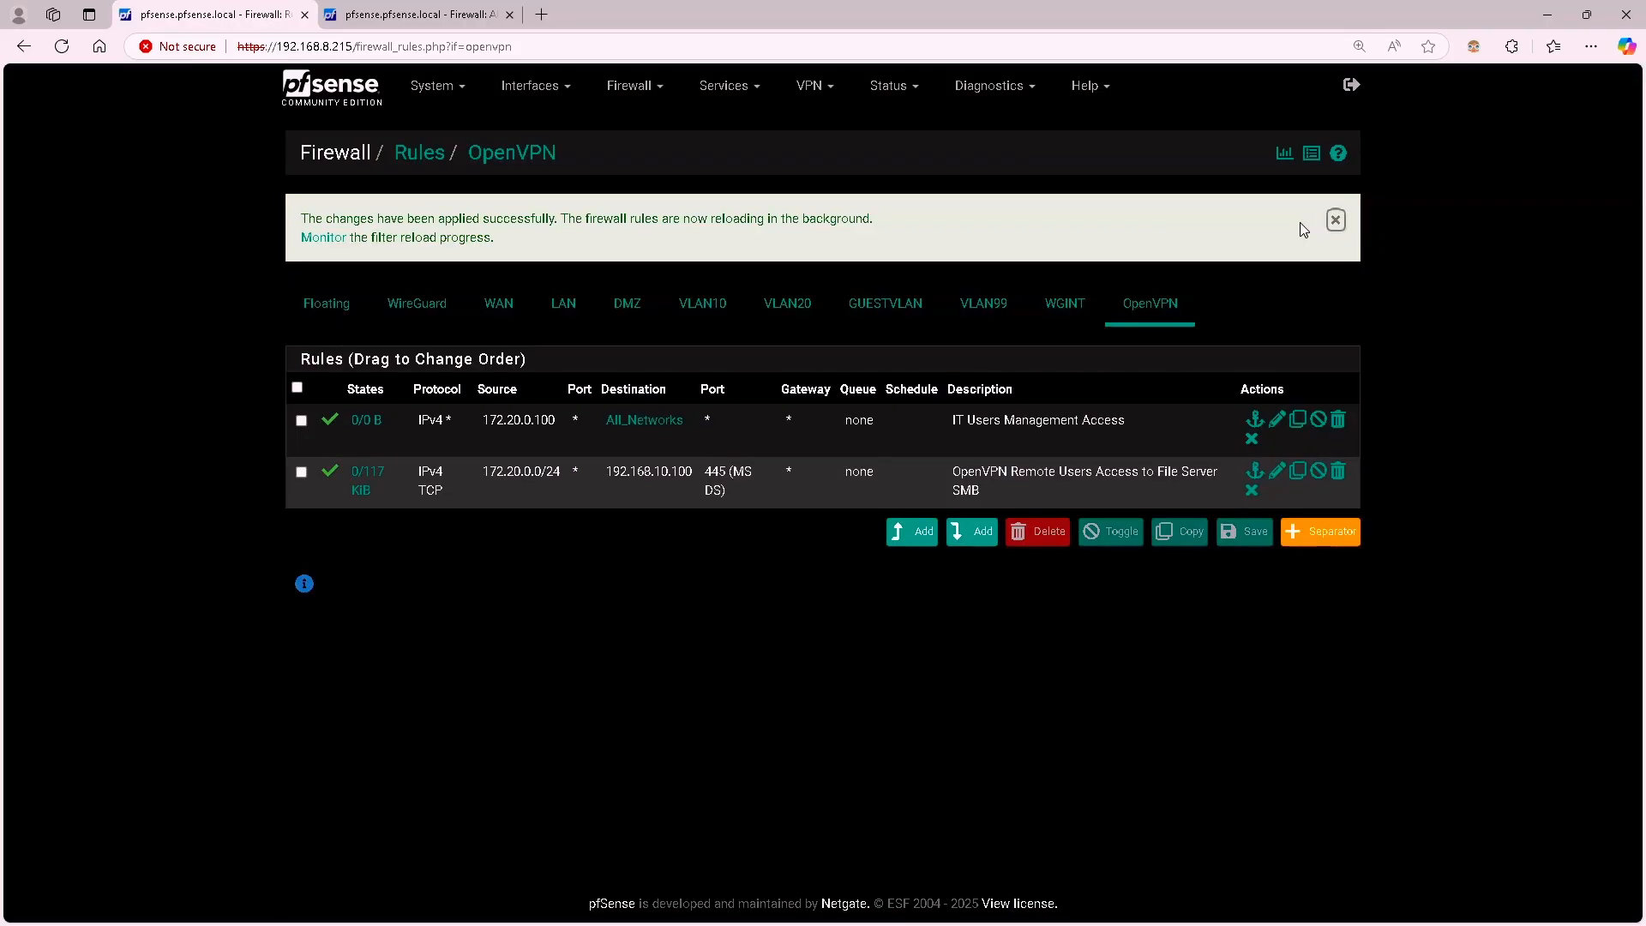
pyautogui.press('ctrl')
pyautogui.press('ctrl')
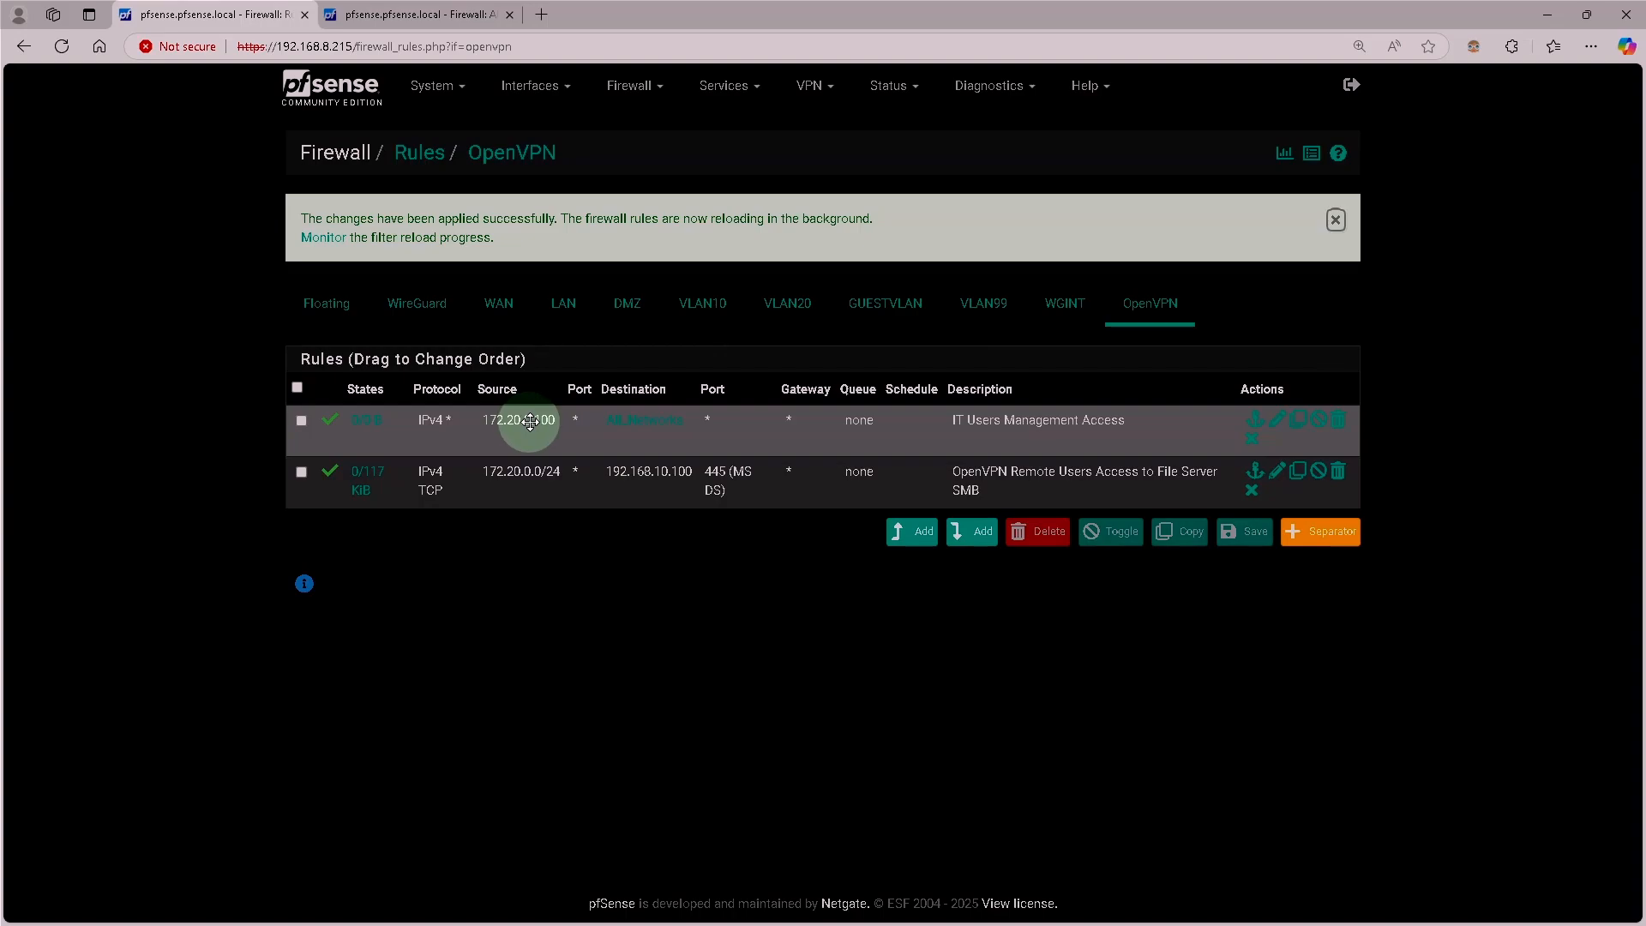
pyautogui.moveTo(643, 418)
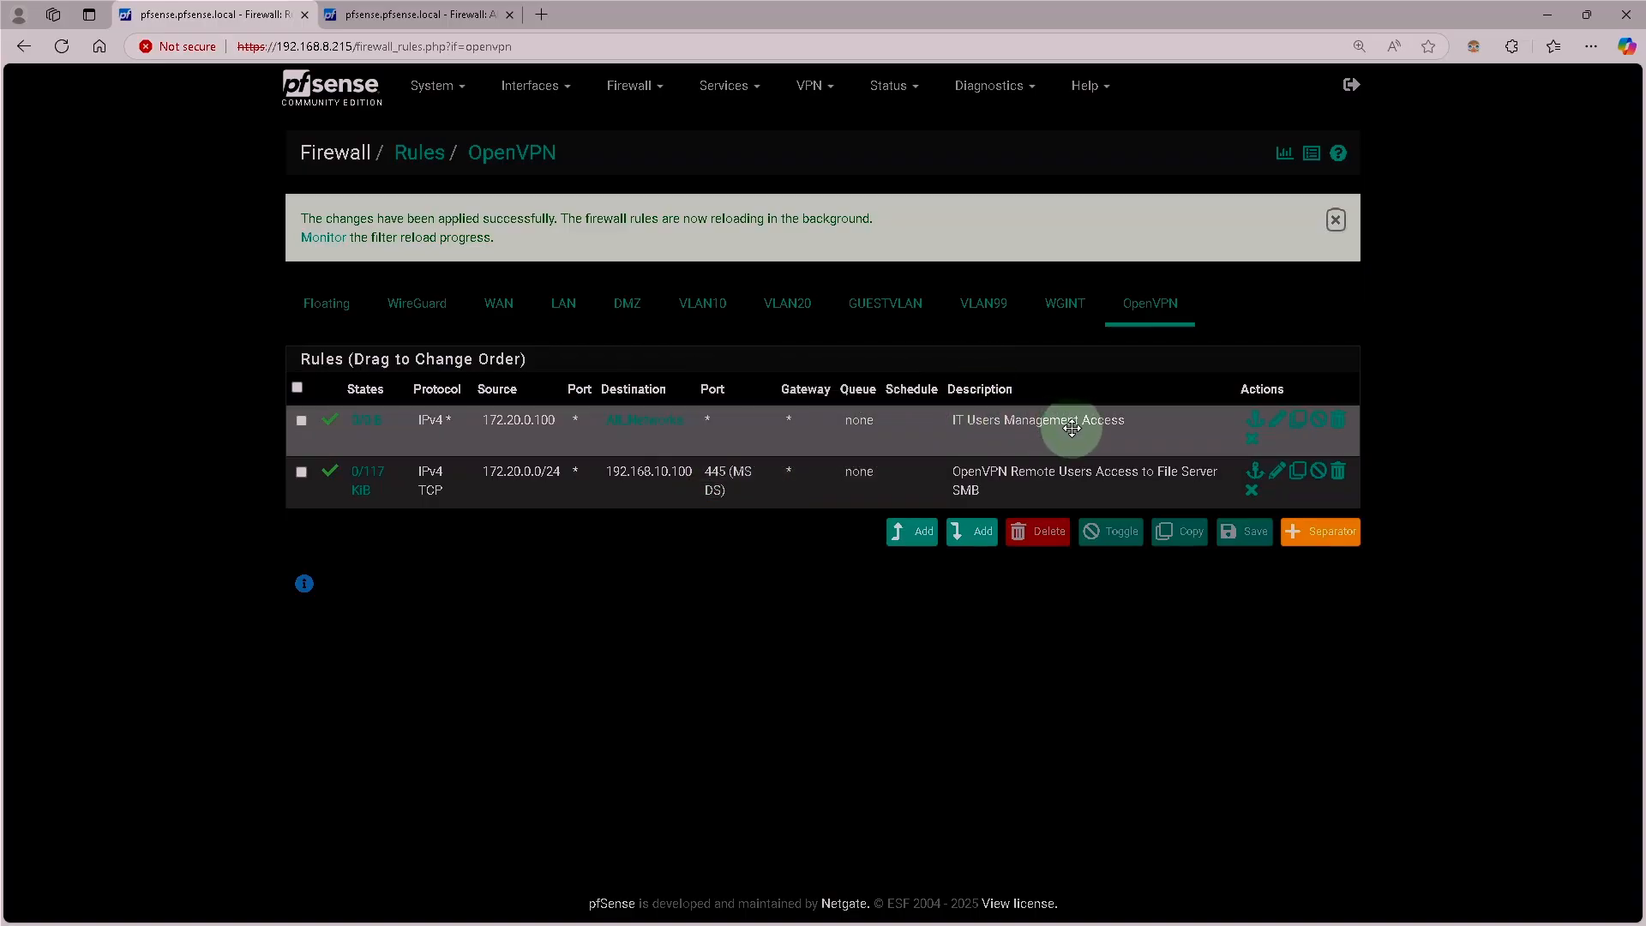
pyautogui.moveTo(1047, 420); pyautogui.dragTo(675, 567)
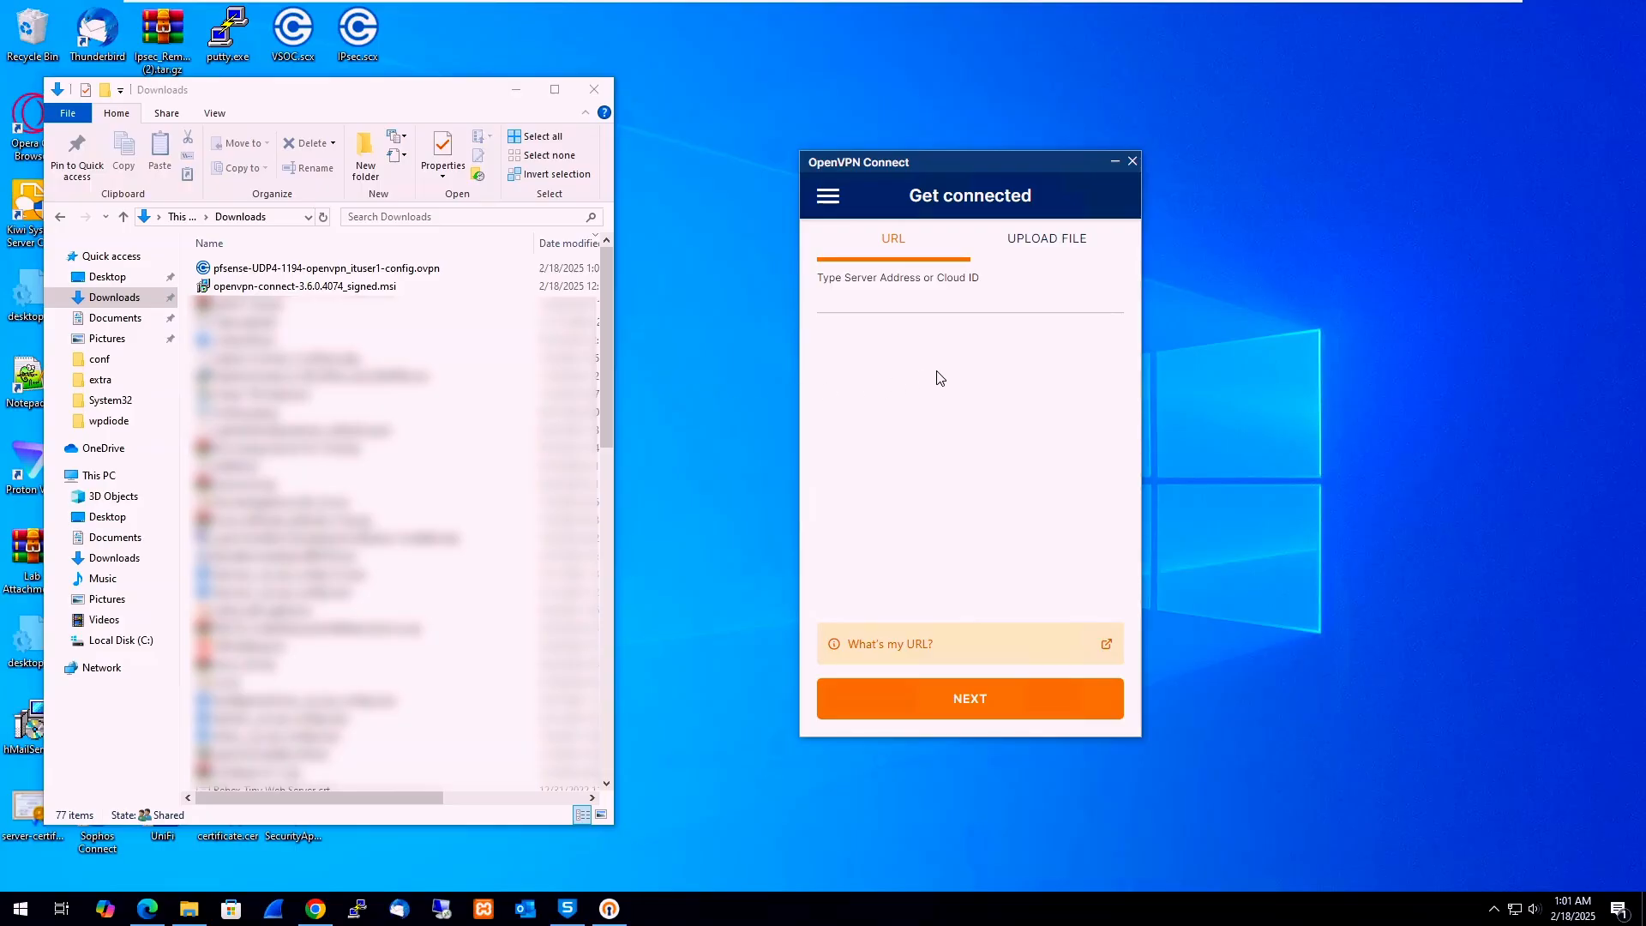
# Step: Import the pfSense .ovpn profile from Downloads into OpenVPN Connect
pyautogui.click(331, 272)
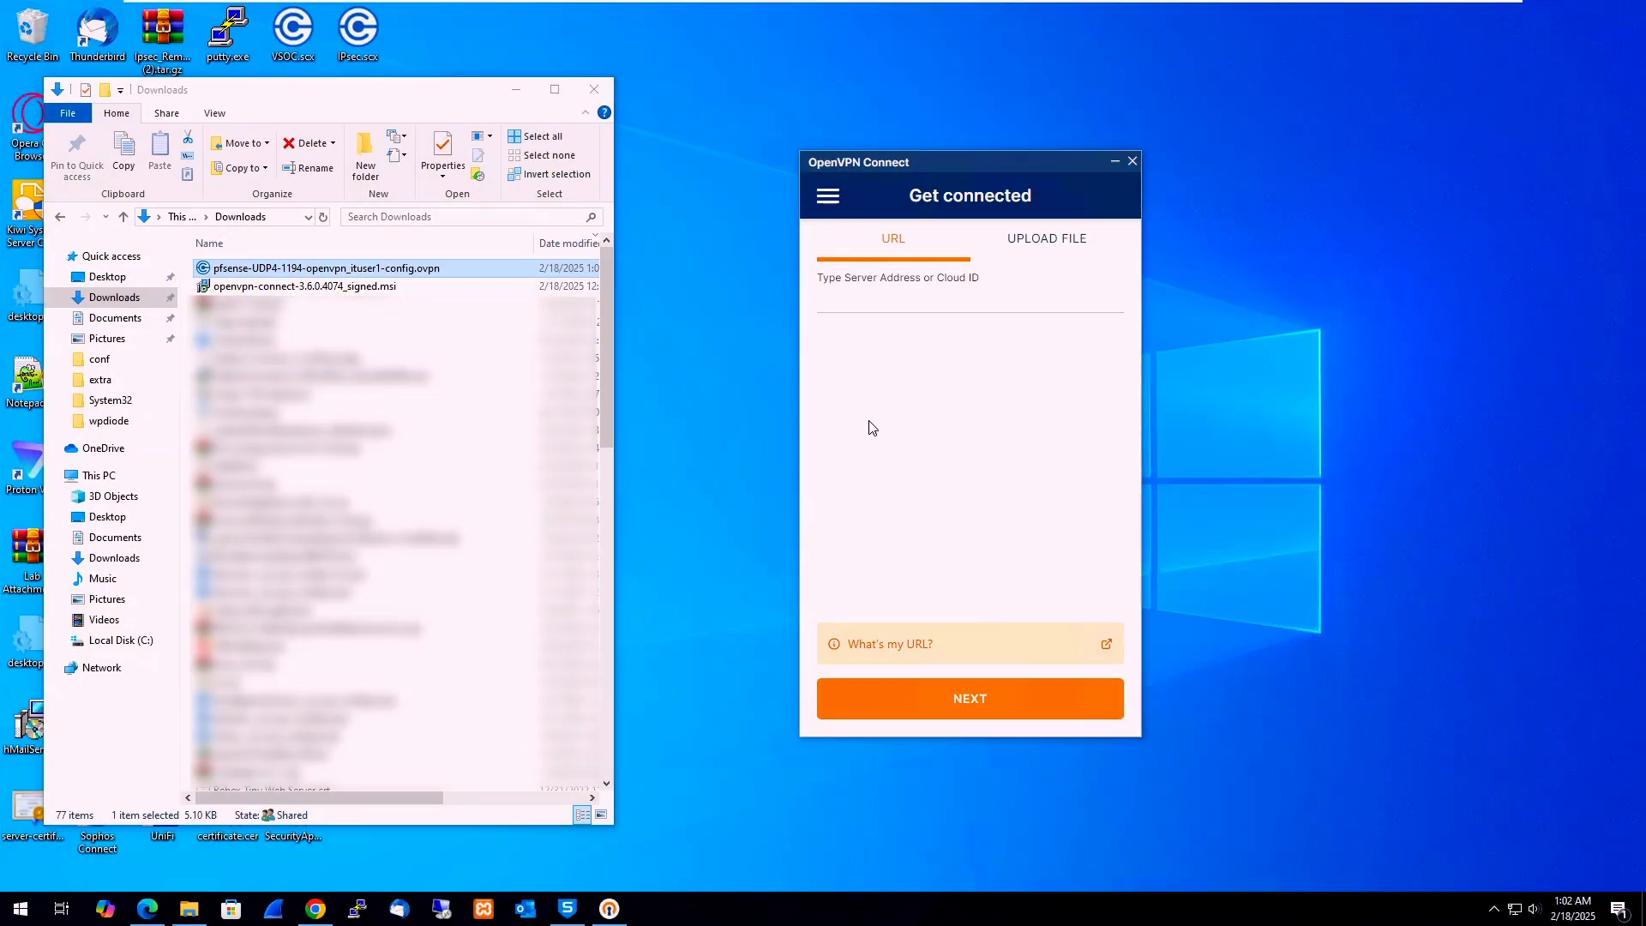
pyautogui.click(1056, 250)
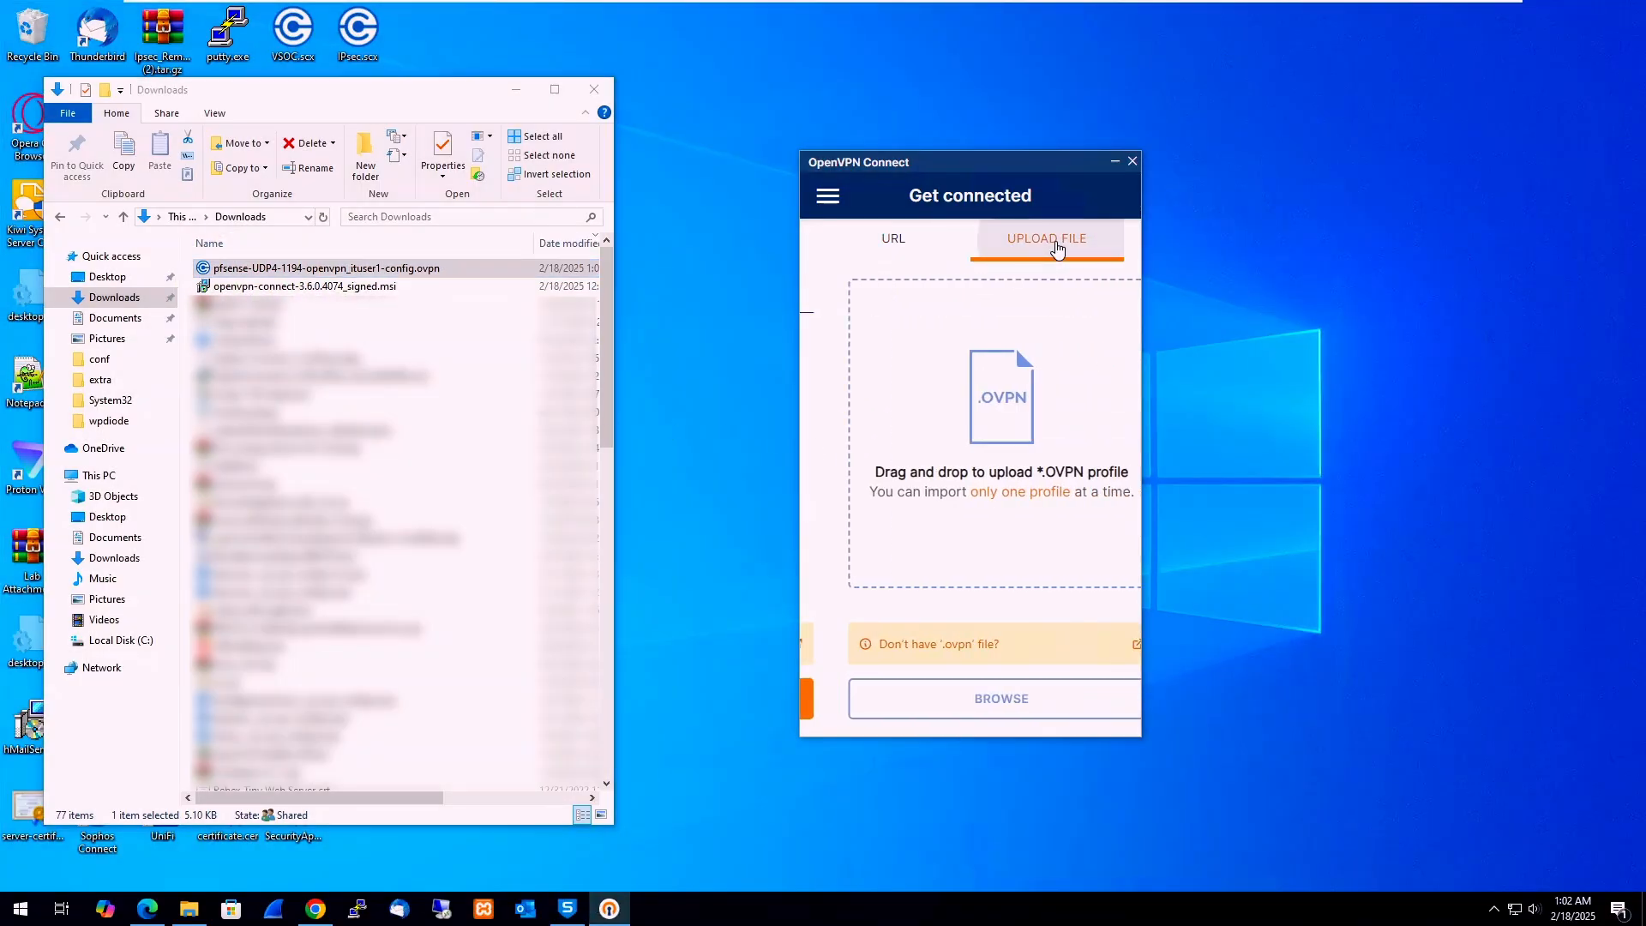
pyautogui.click(998, 690)
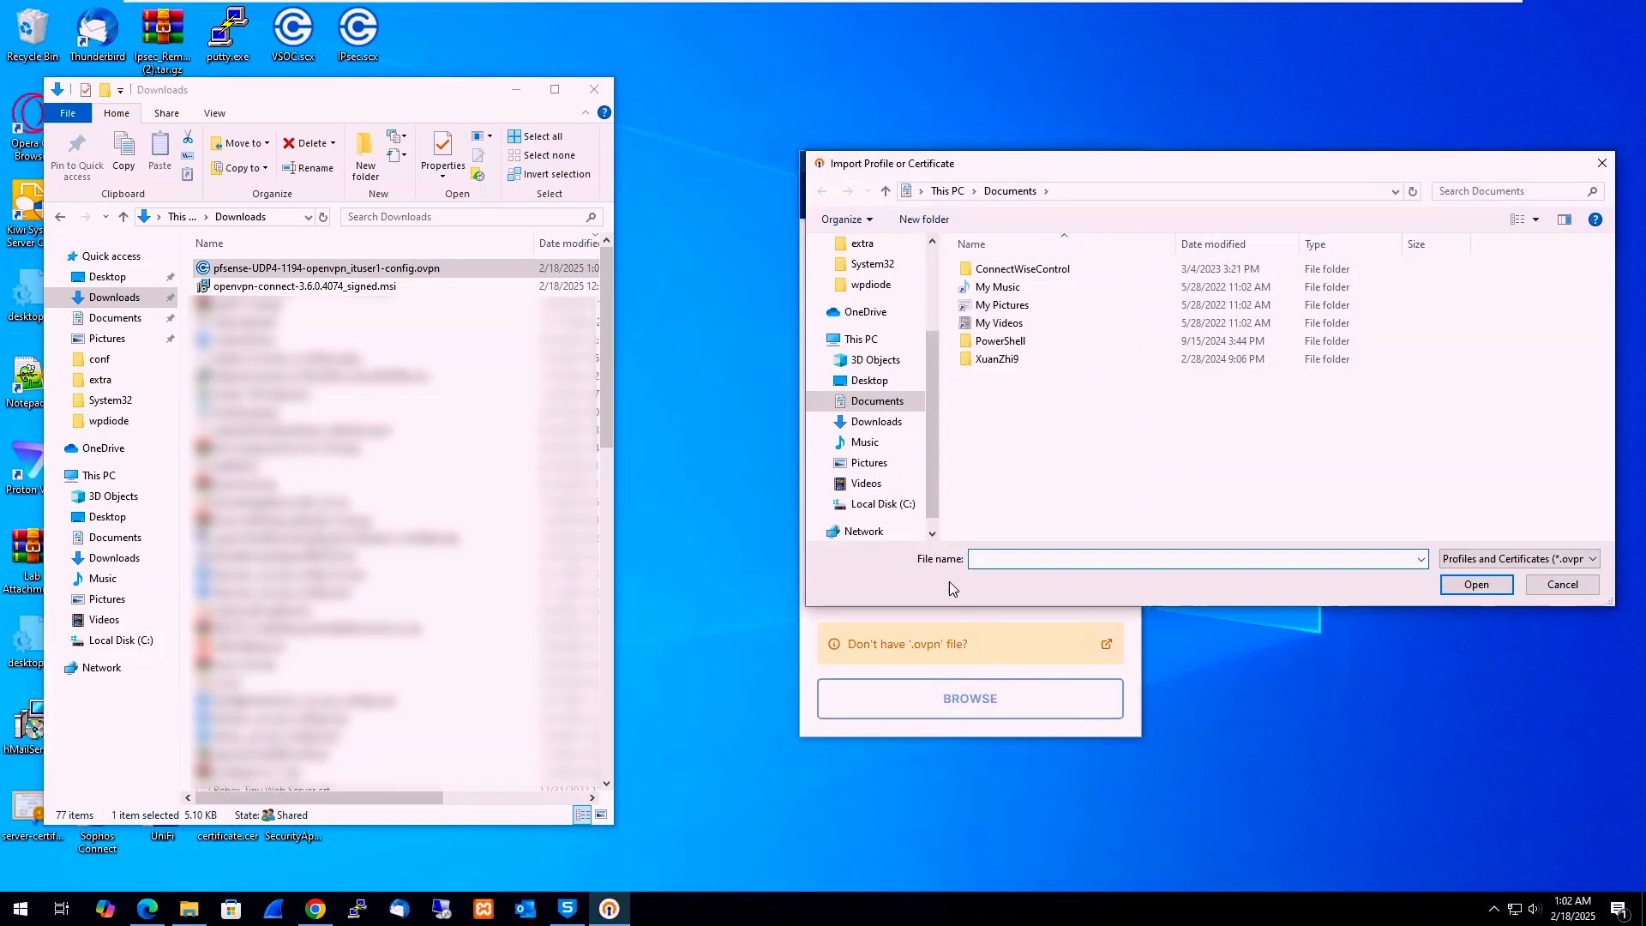
pyautogui.click(883, 425)
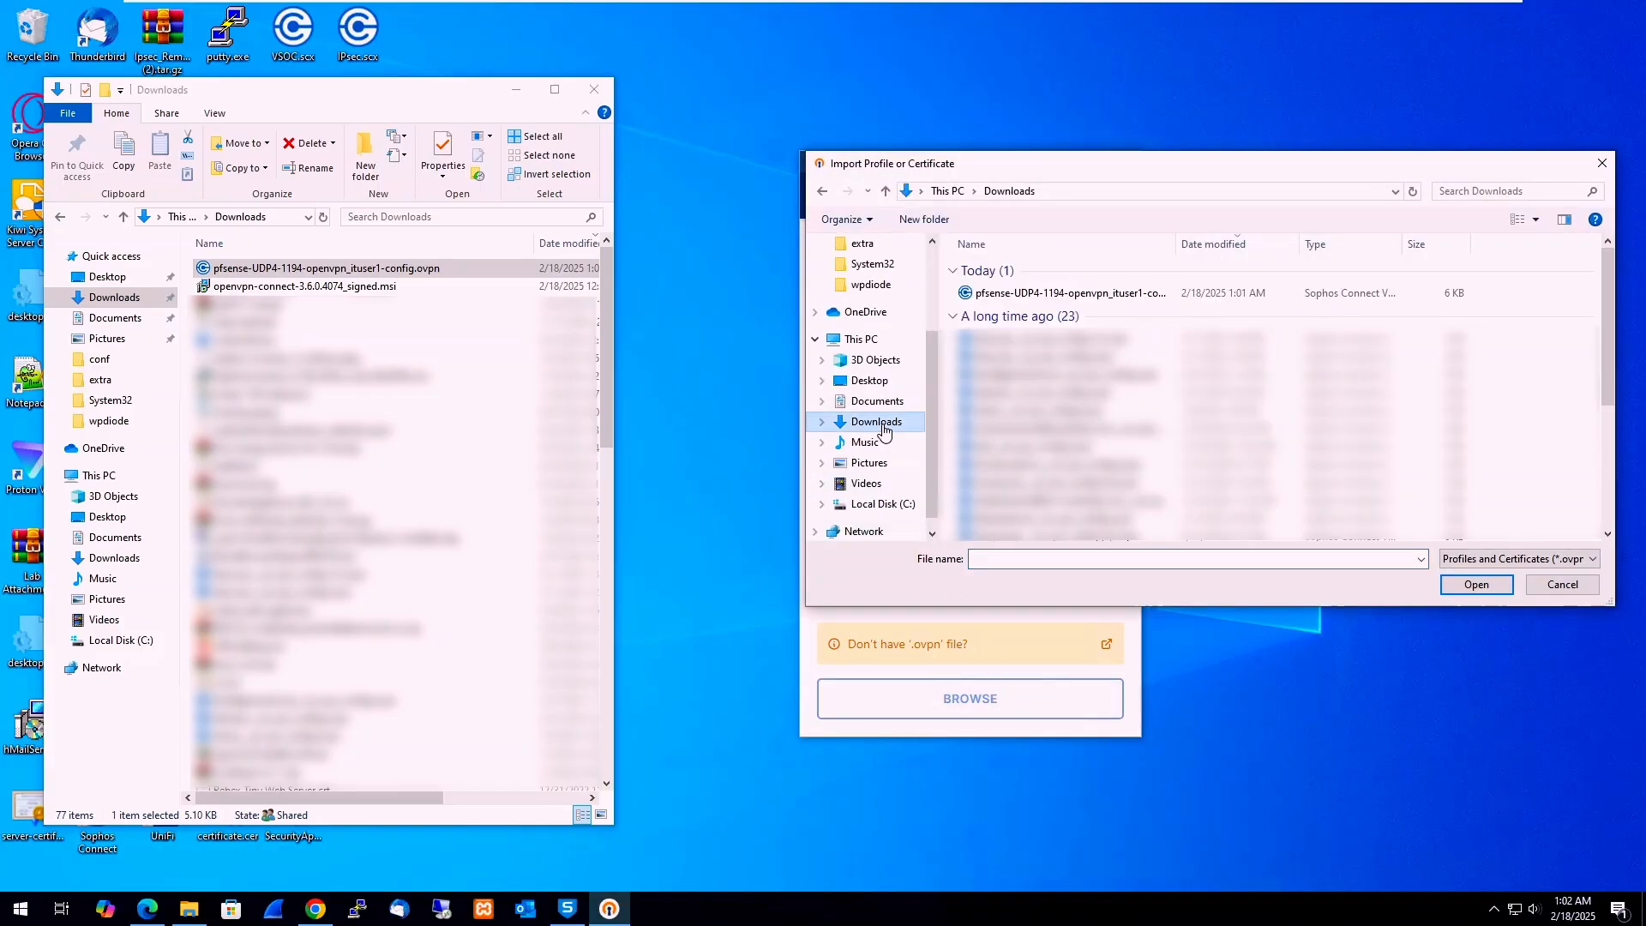
pyautogui.doubleClick(1018, 295)
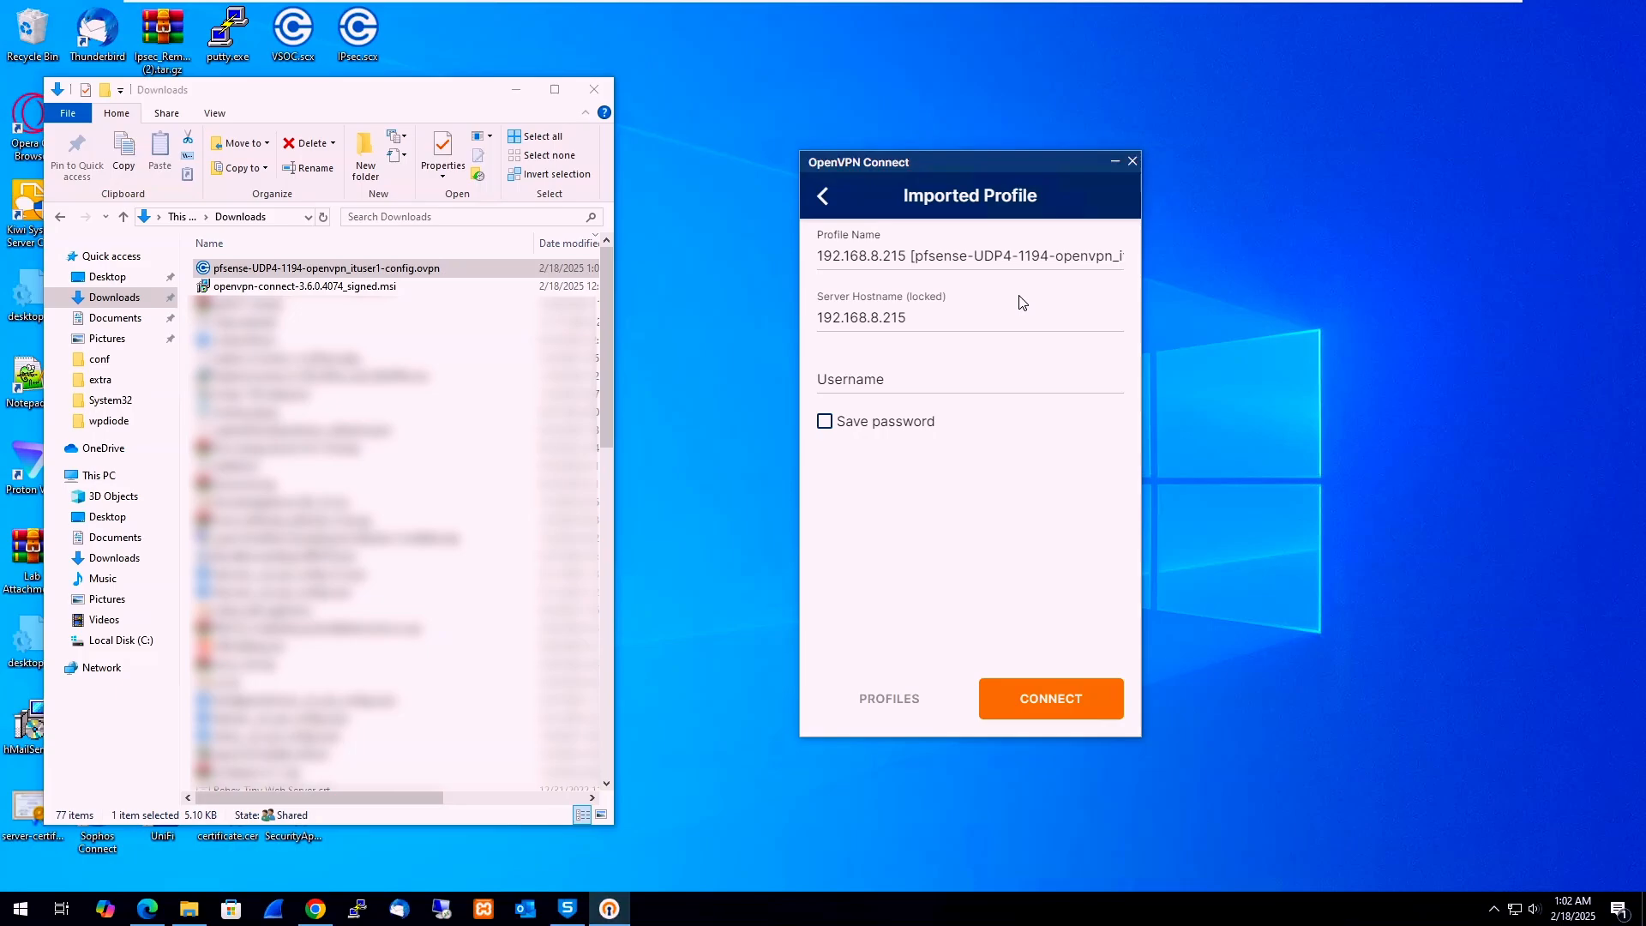
# Step: Enter the VPN username, connect, and submit the account password
pyautogui.click(885, 380)
pyautogui.write('openvpn_ituser1')
pyautogui.click(1069, 704)
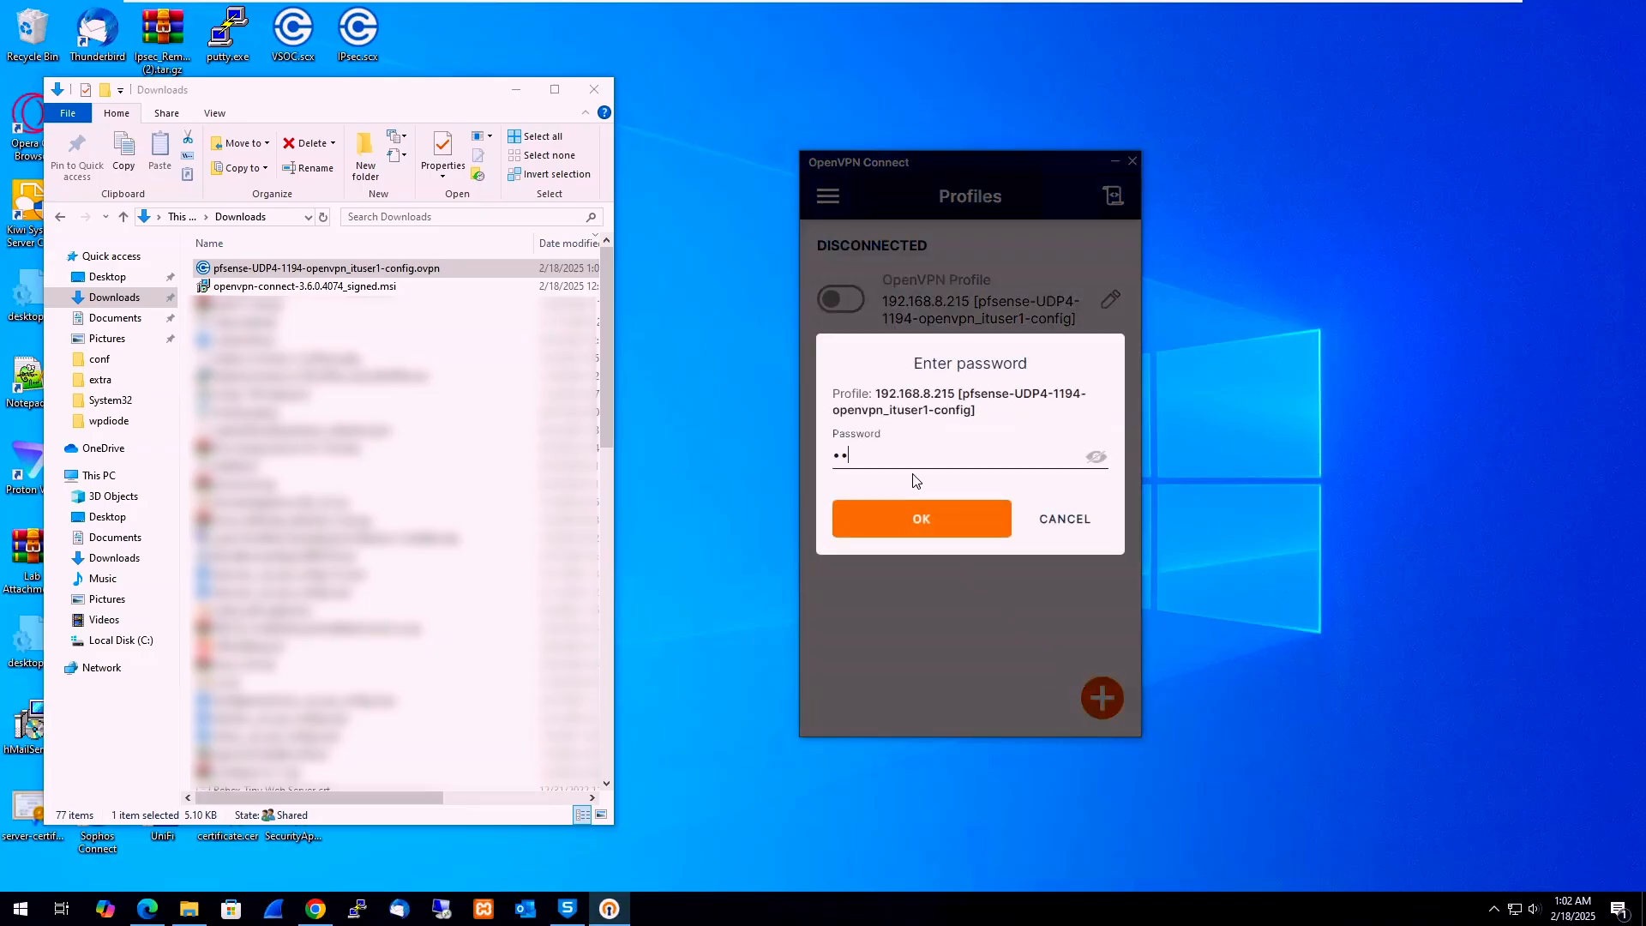
pyautogui.press('Return')
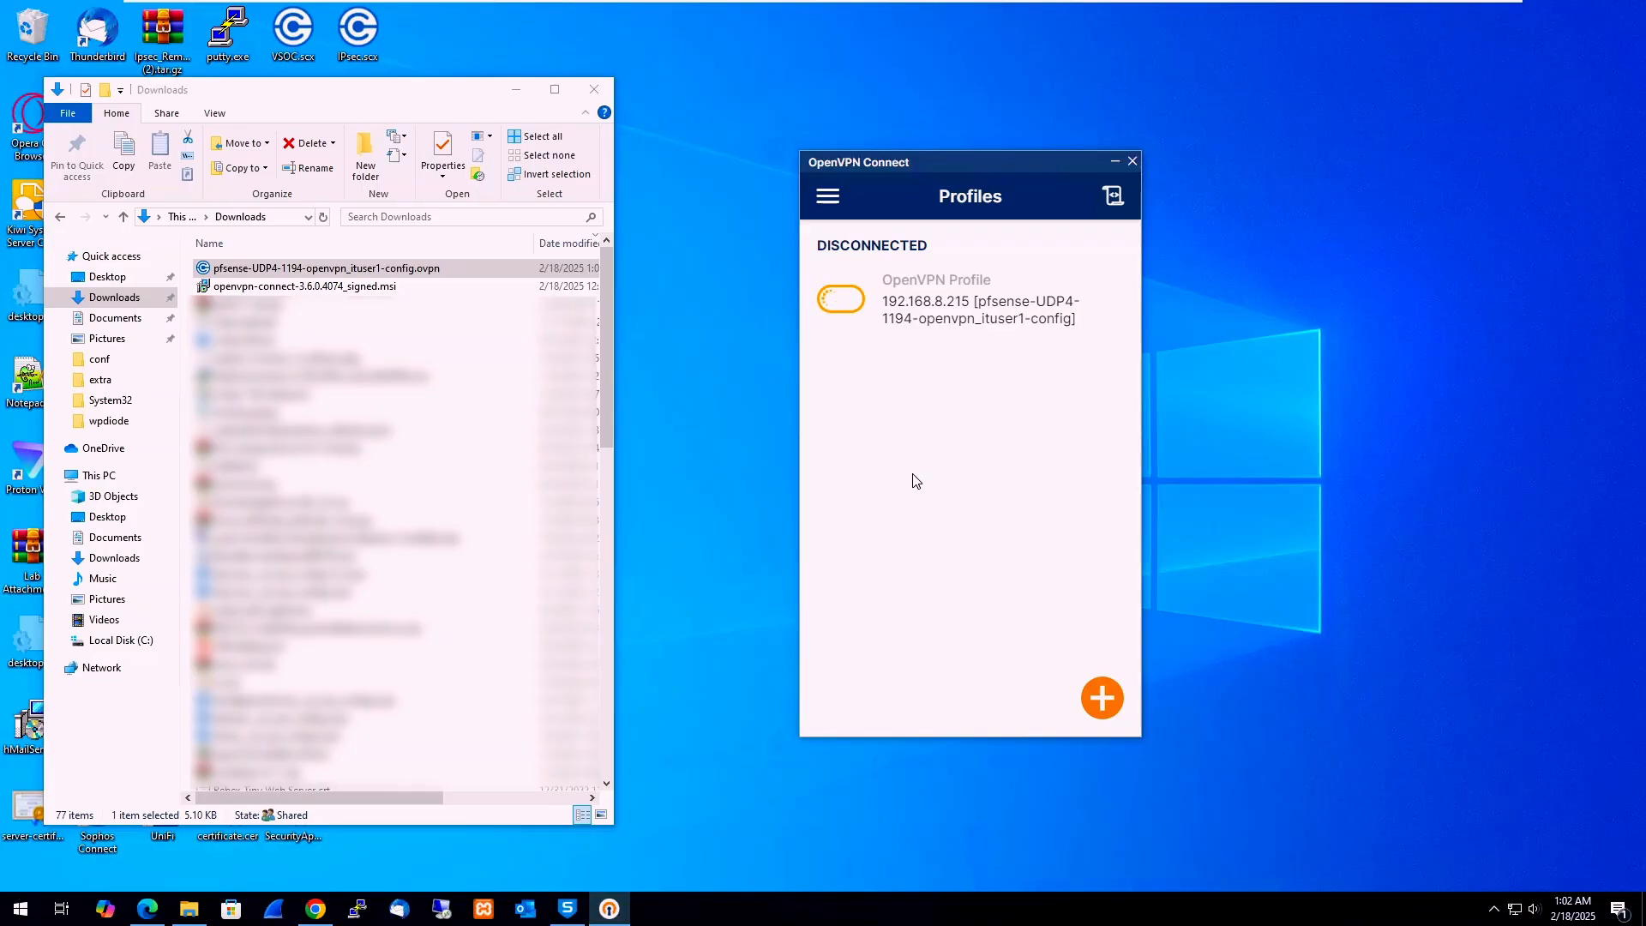
# Step: Scroll the connection stats to confirm private IP 172.20.0.100, server 192.168.8.215, UDPv4 port 1194
pyautogui.scroll(-1, 943, 505)
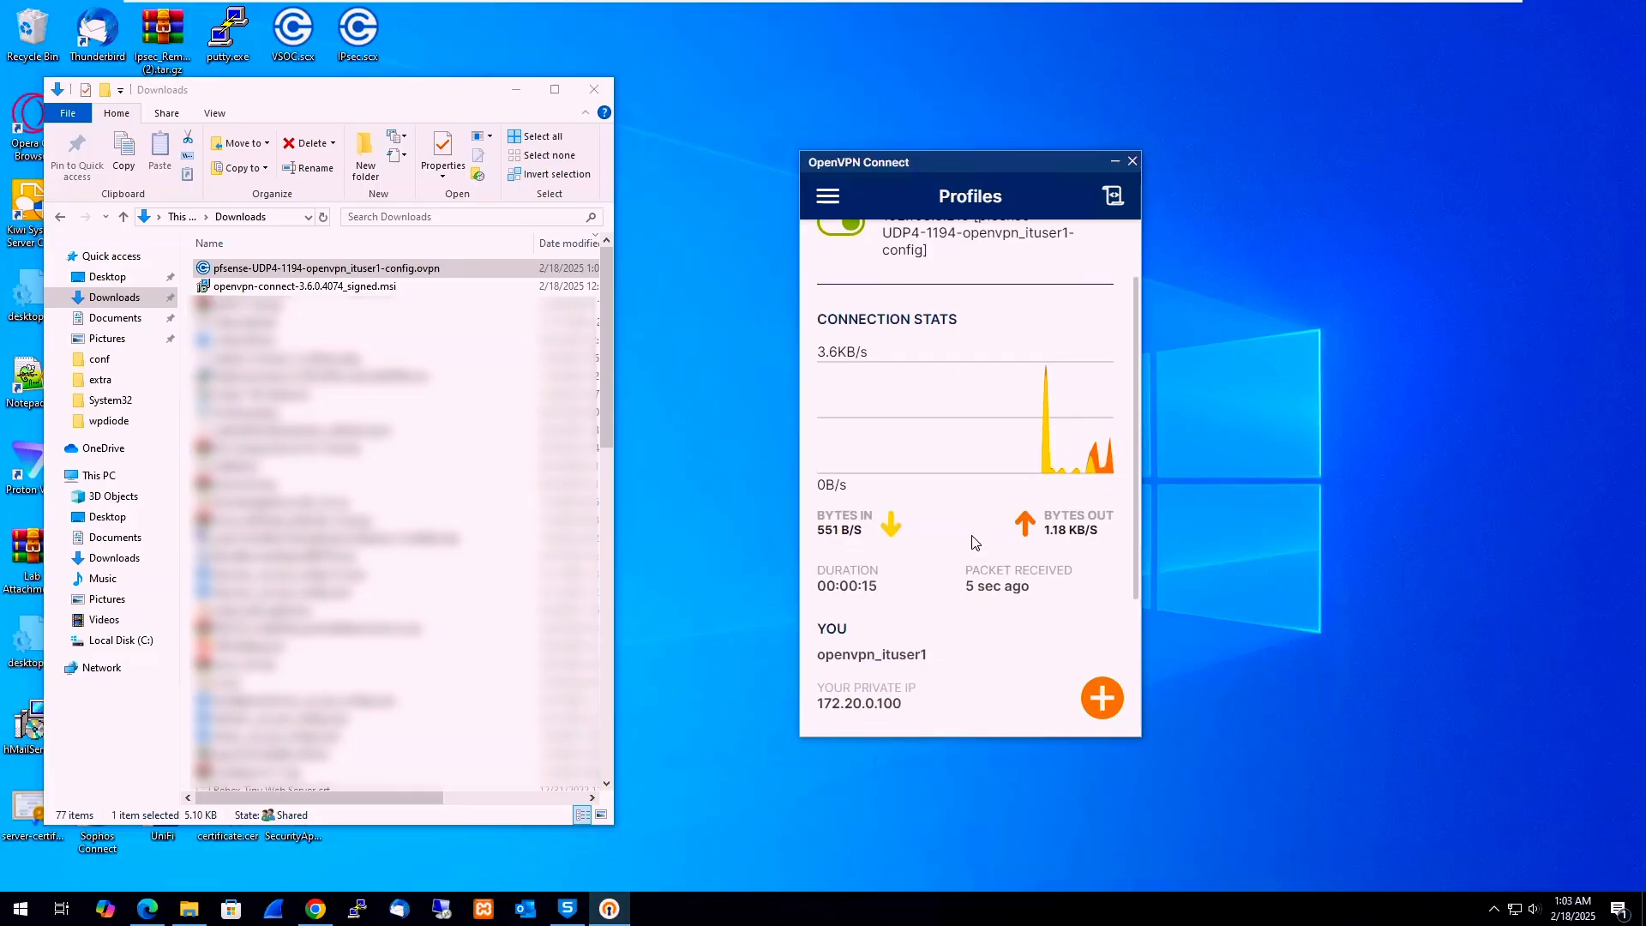
pyautogui.scroll(-1, 974, 536)
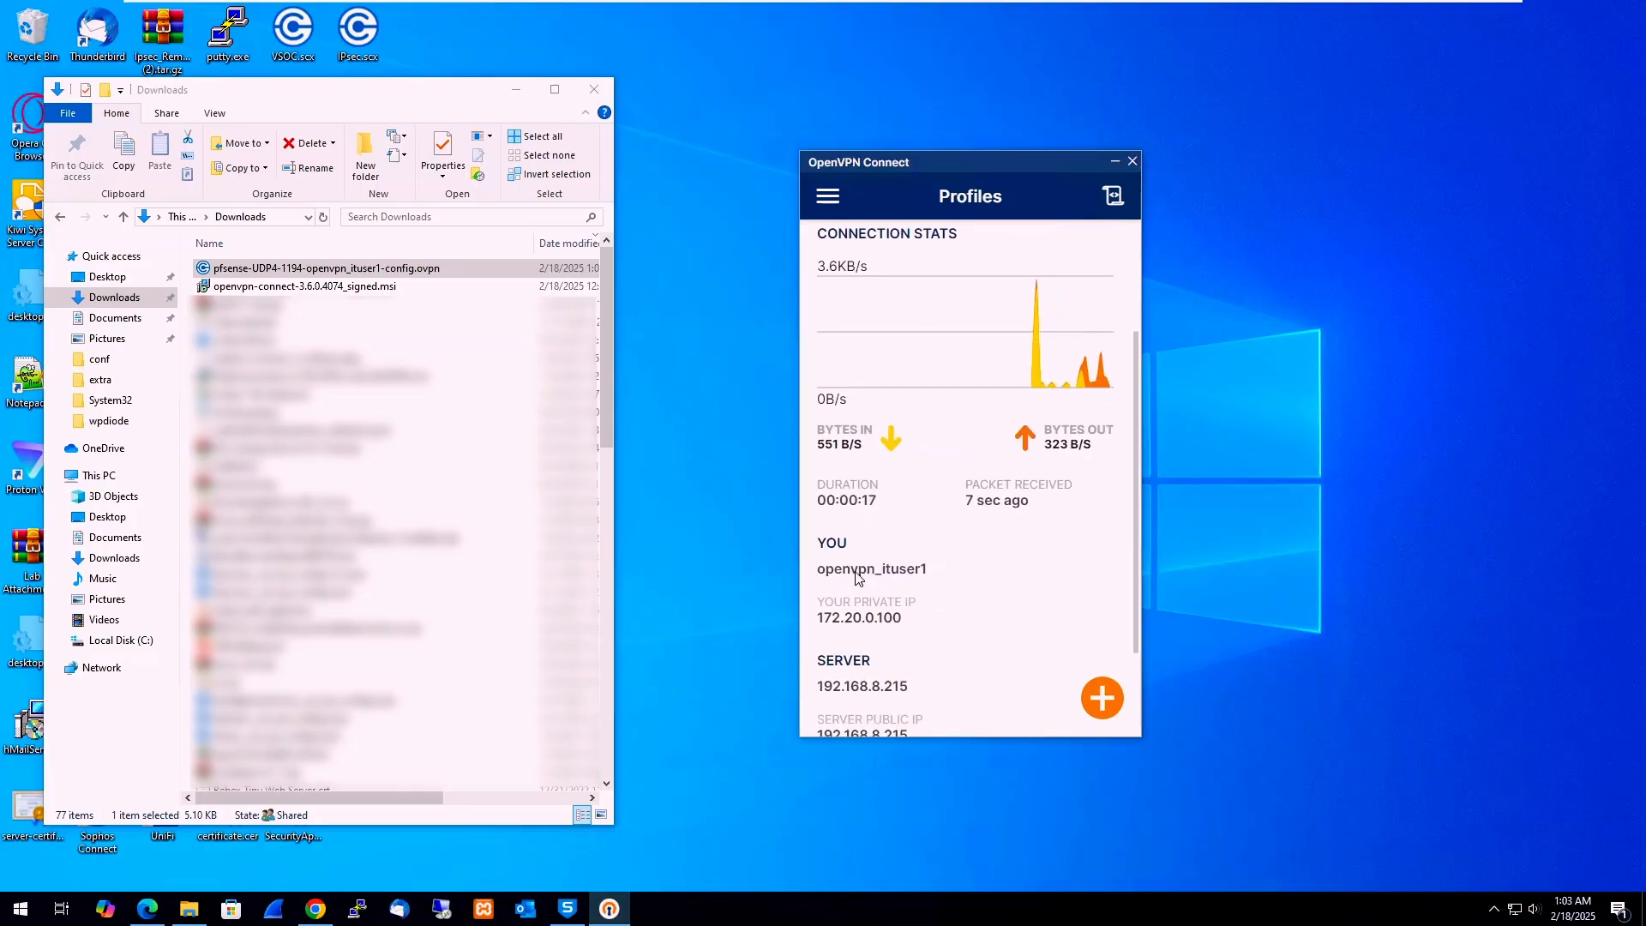
pyautogui.scroll(-1, 911, 573)
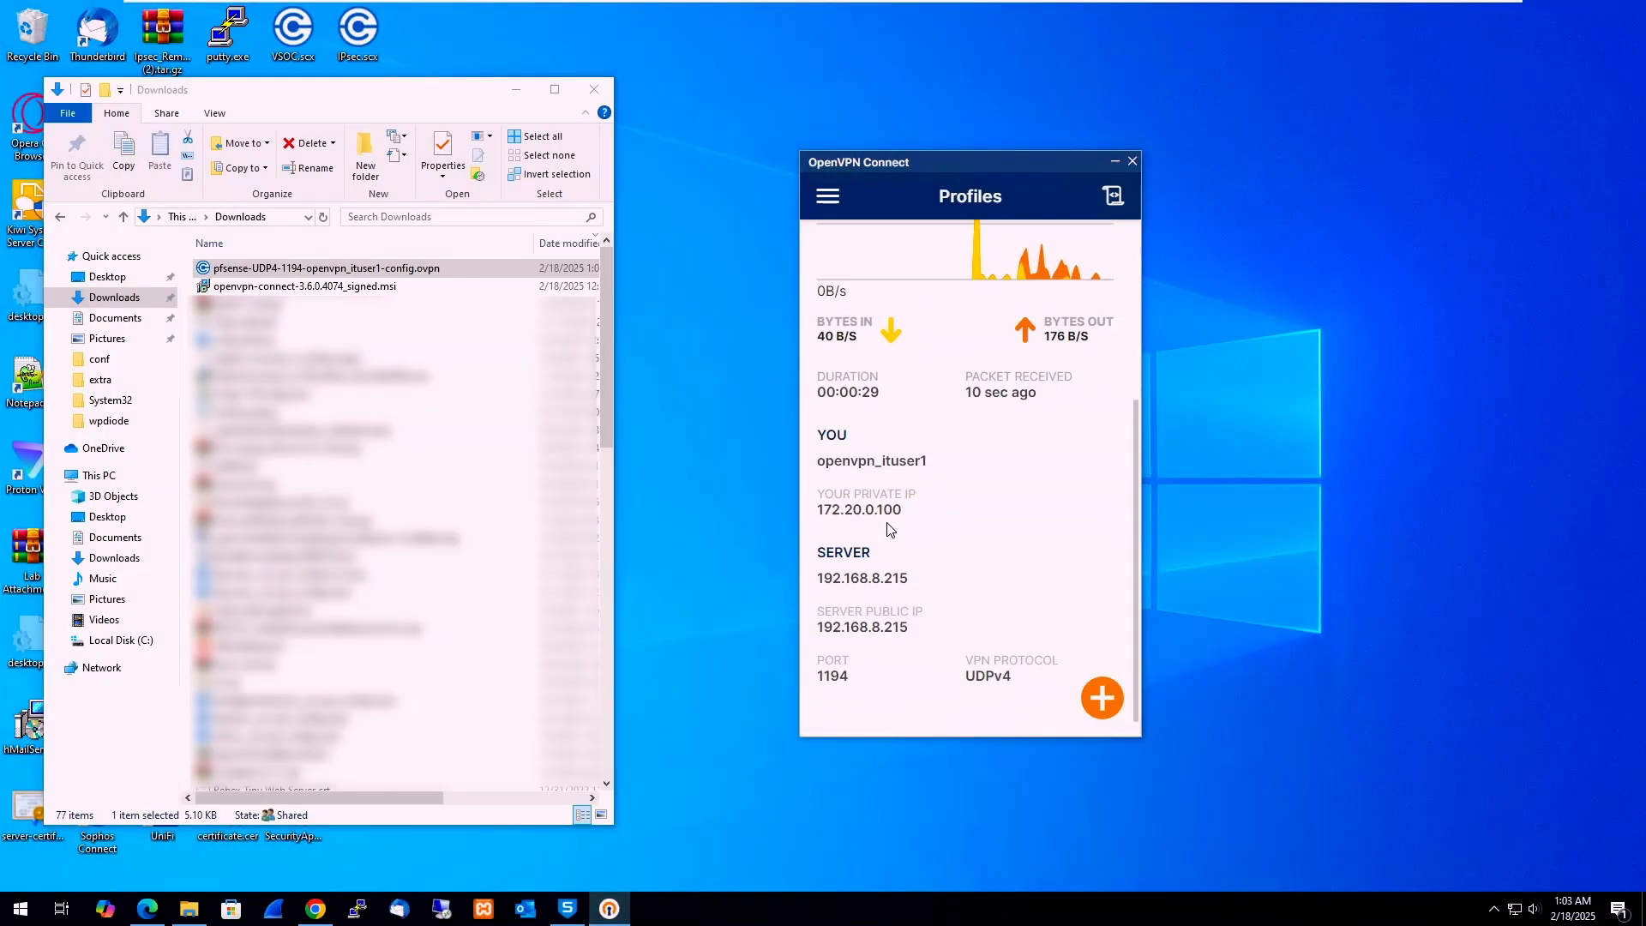
pyautogui.scroll(-1, 887, 530)
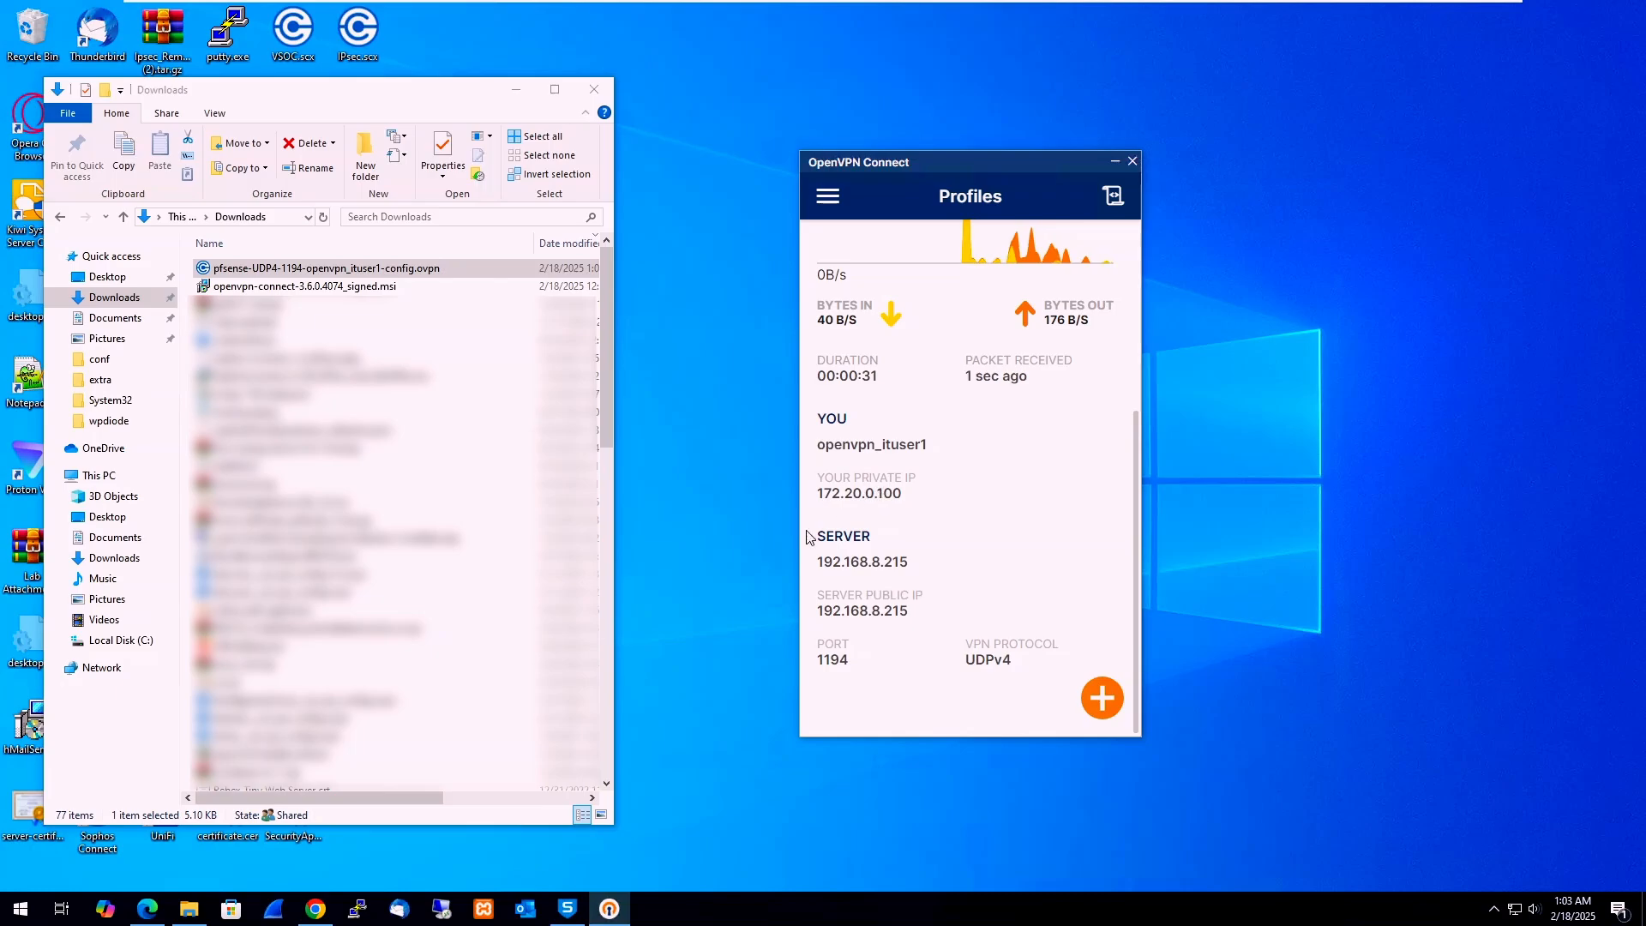
# Step: Open Command Prompt and ping the pfSense firewall at 192.168.1.1
pyautogui.click(25, 918)
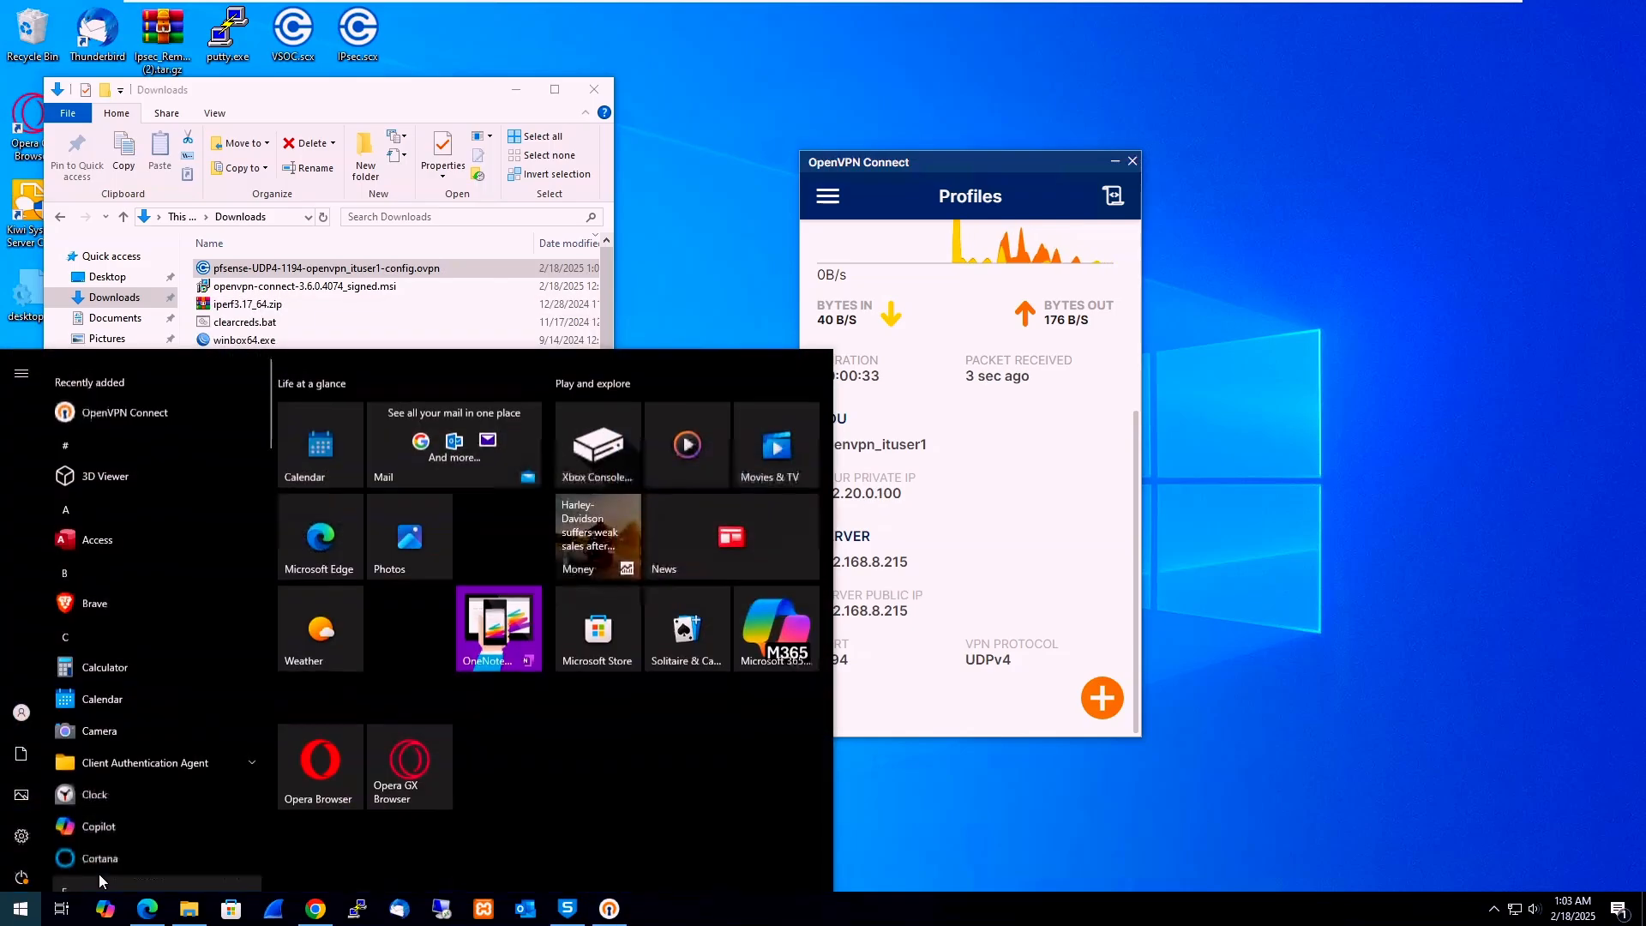
pyautogui.write('cmd')
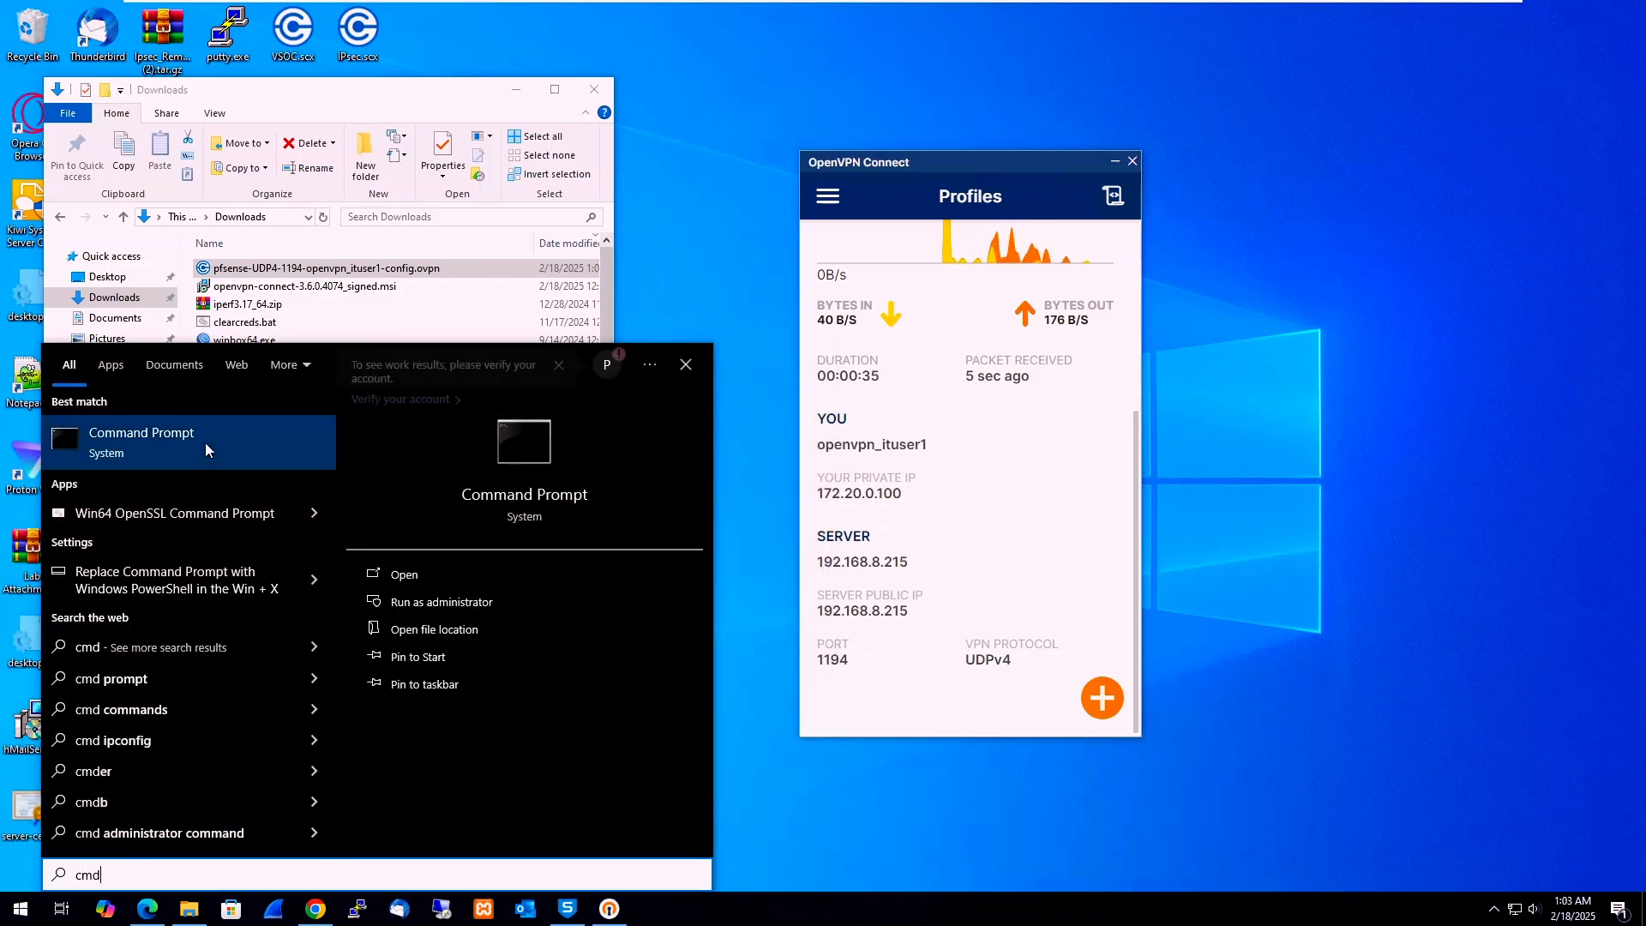
pyautogui.click(204, 442)
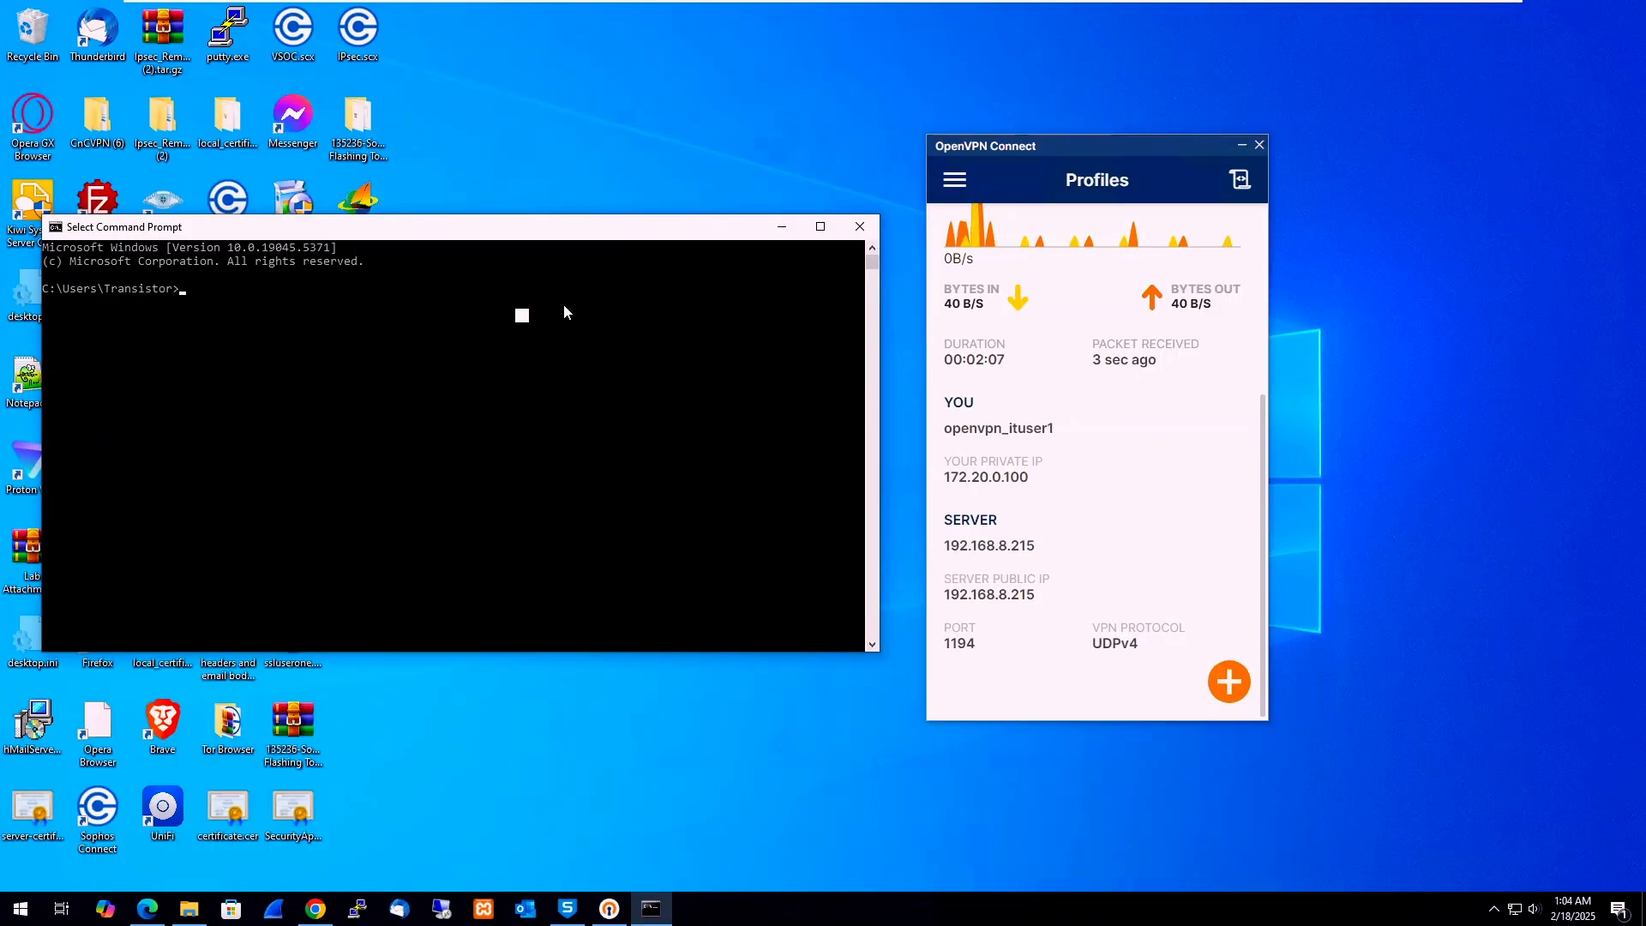
pyautogui.write('ping')
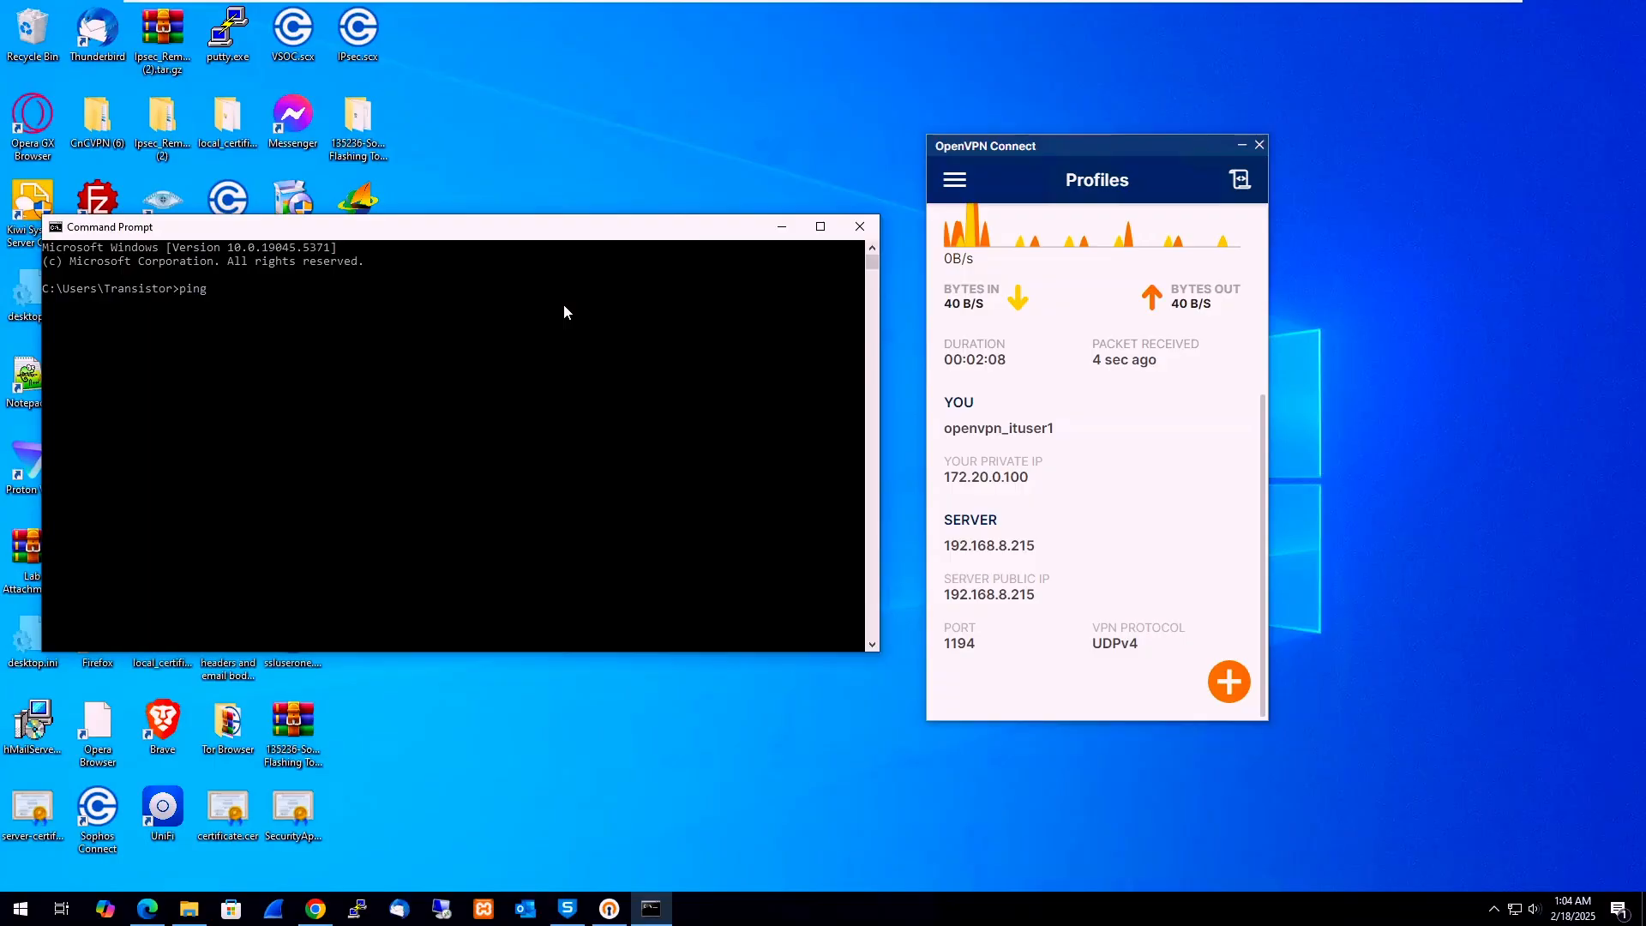
pyautogui.write(' 192.168.1.1')
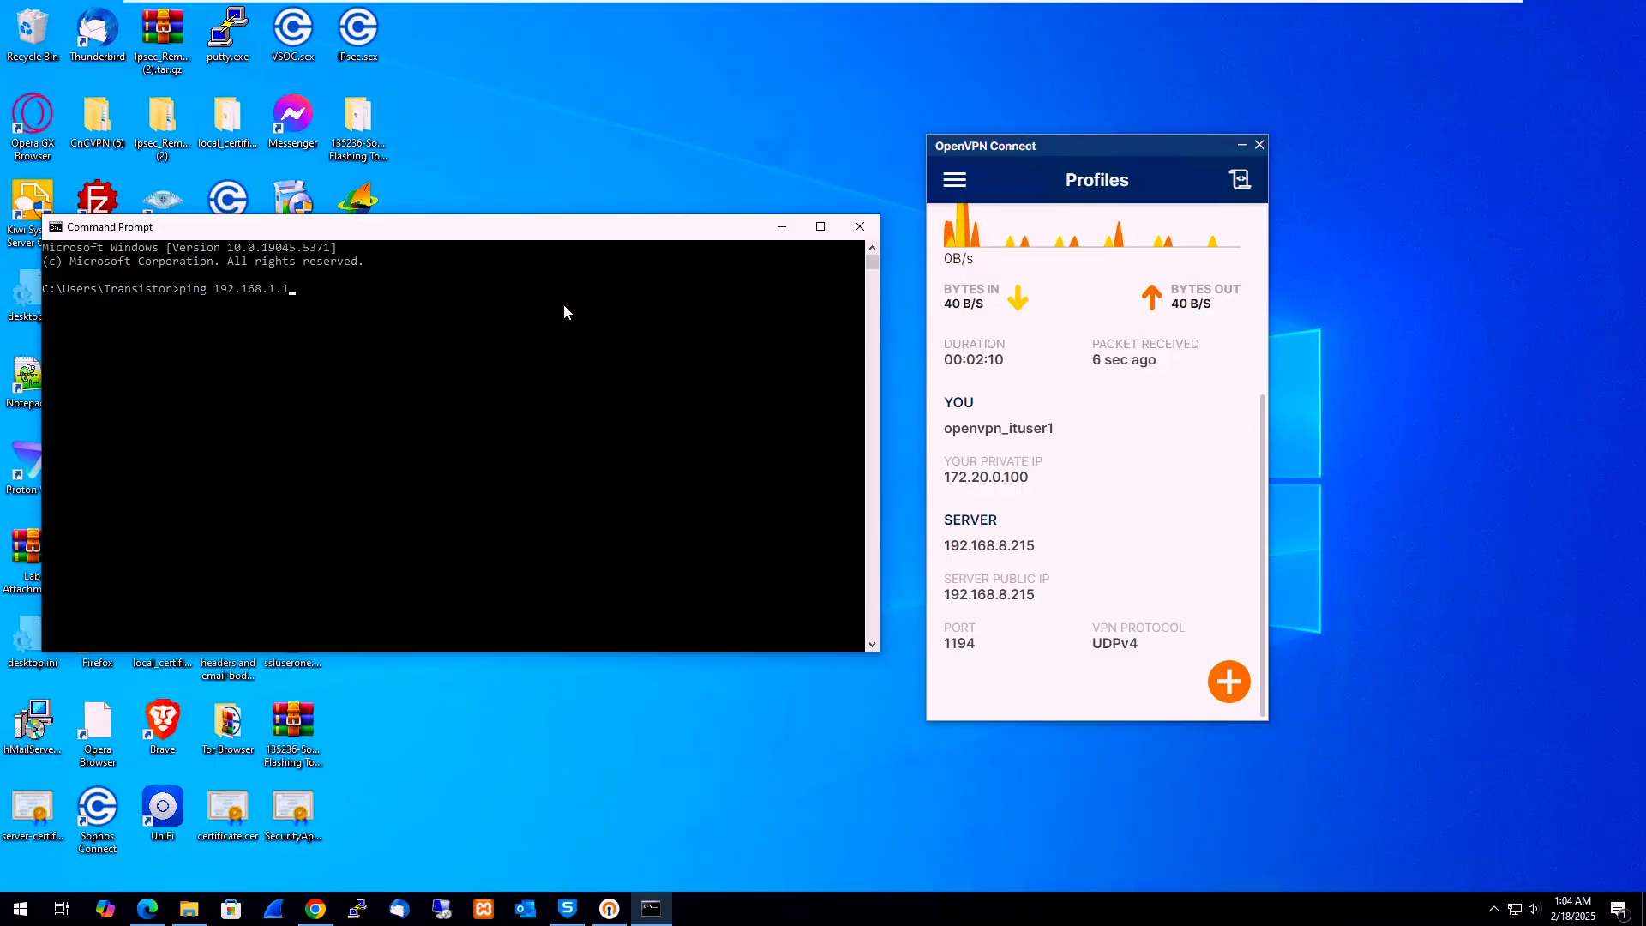
pyautogui.press('Return')
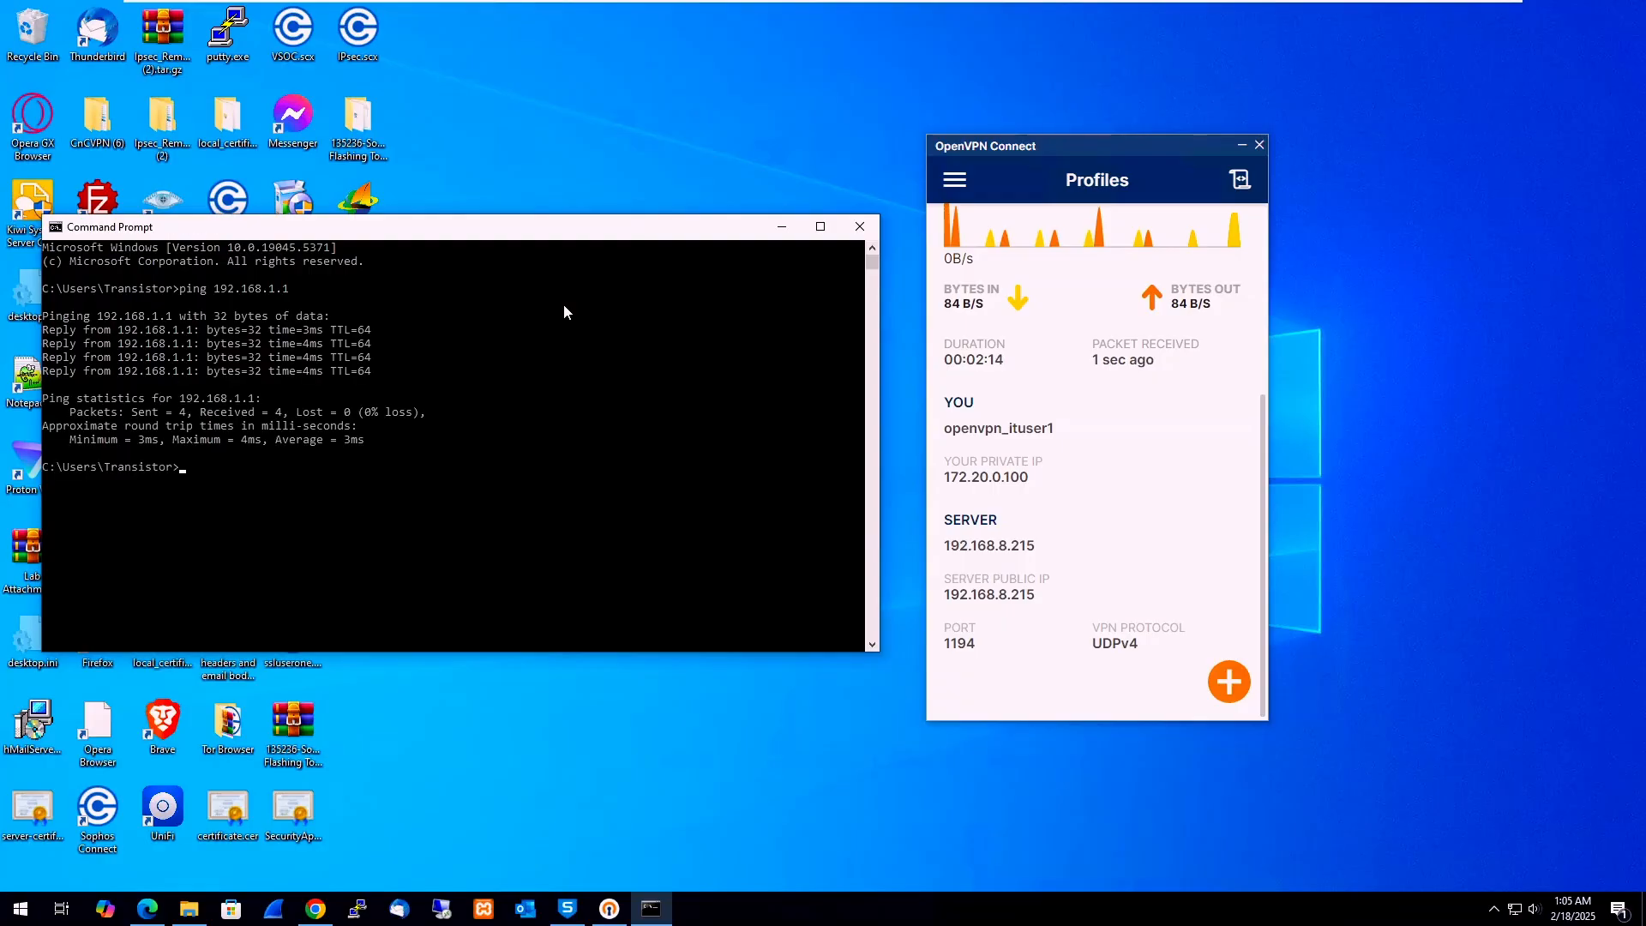
# Step: Ping 192.168.1.205, 10.10.10.220 and 192.168.10.100, confirming replies with 0% loss
pyautogui.write('ping 192.1')
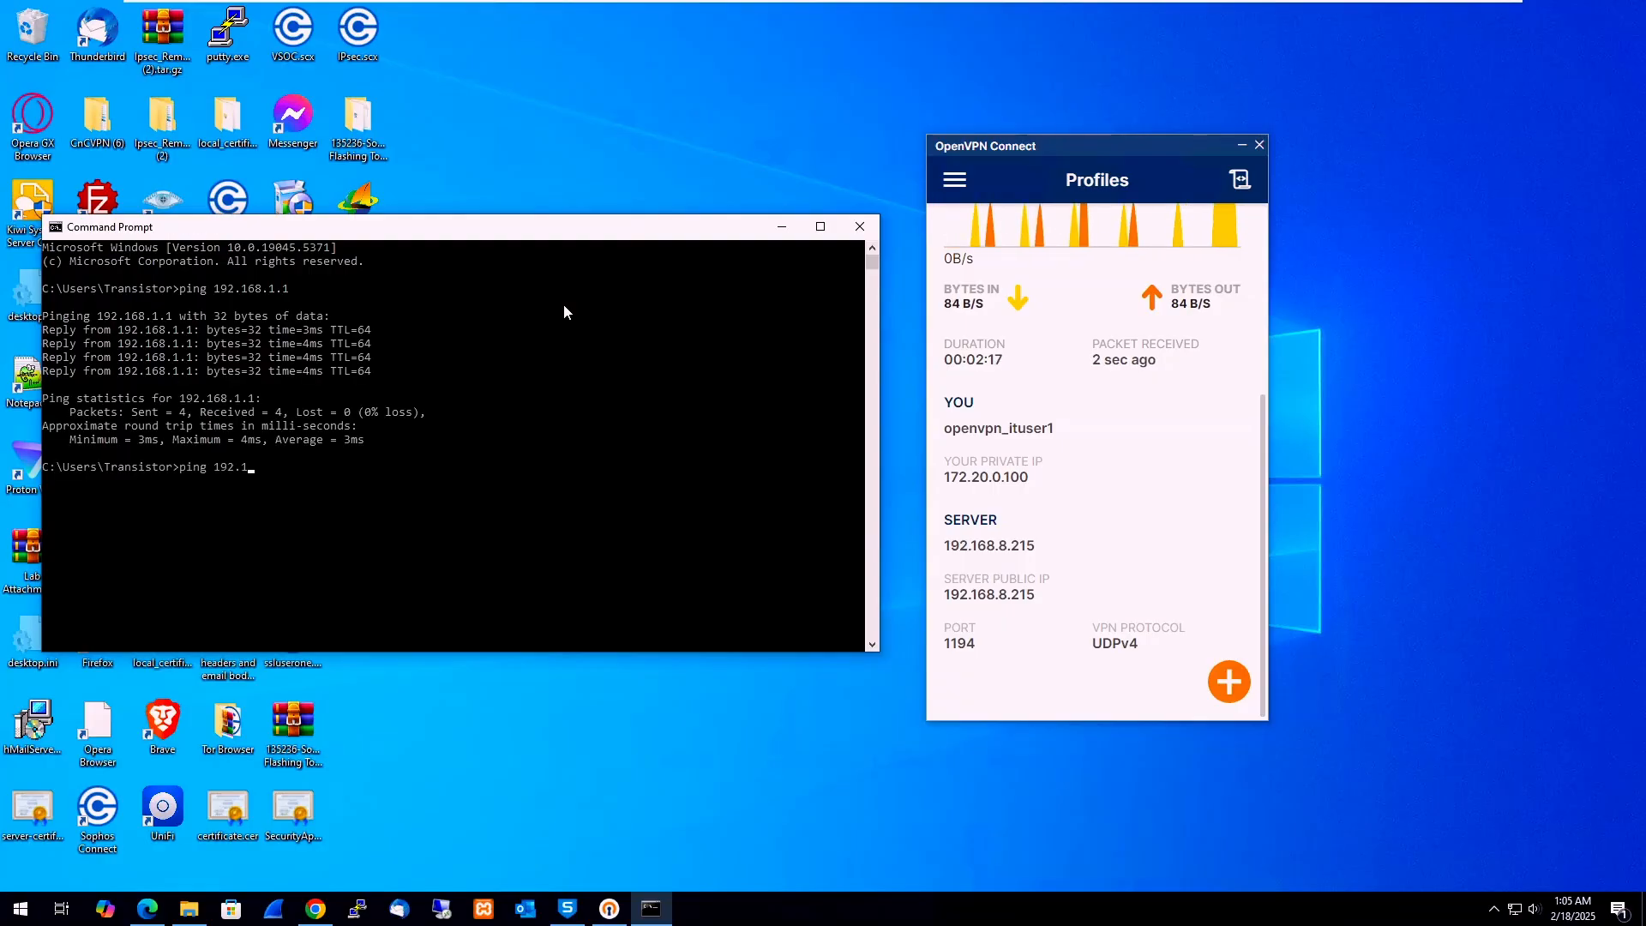
pyautogui.write('68.1.2')
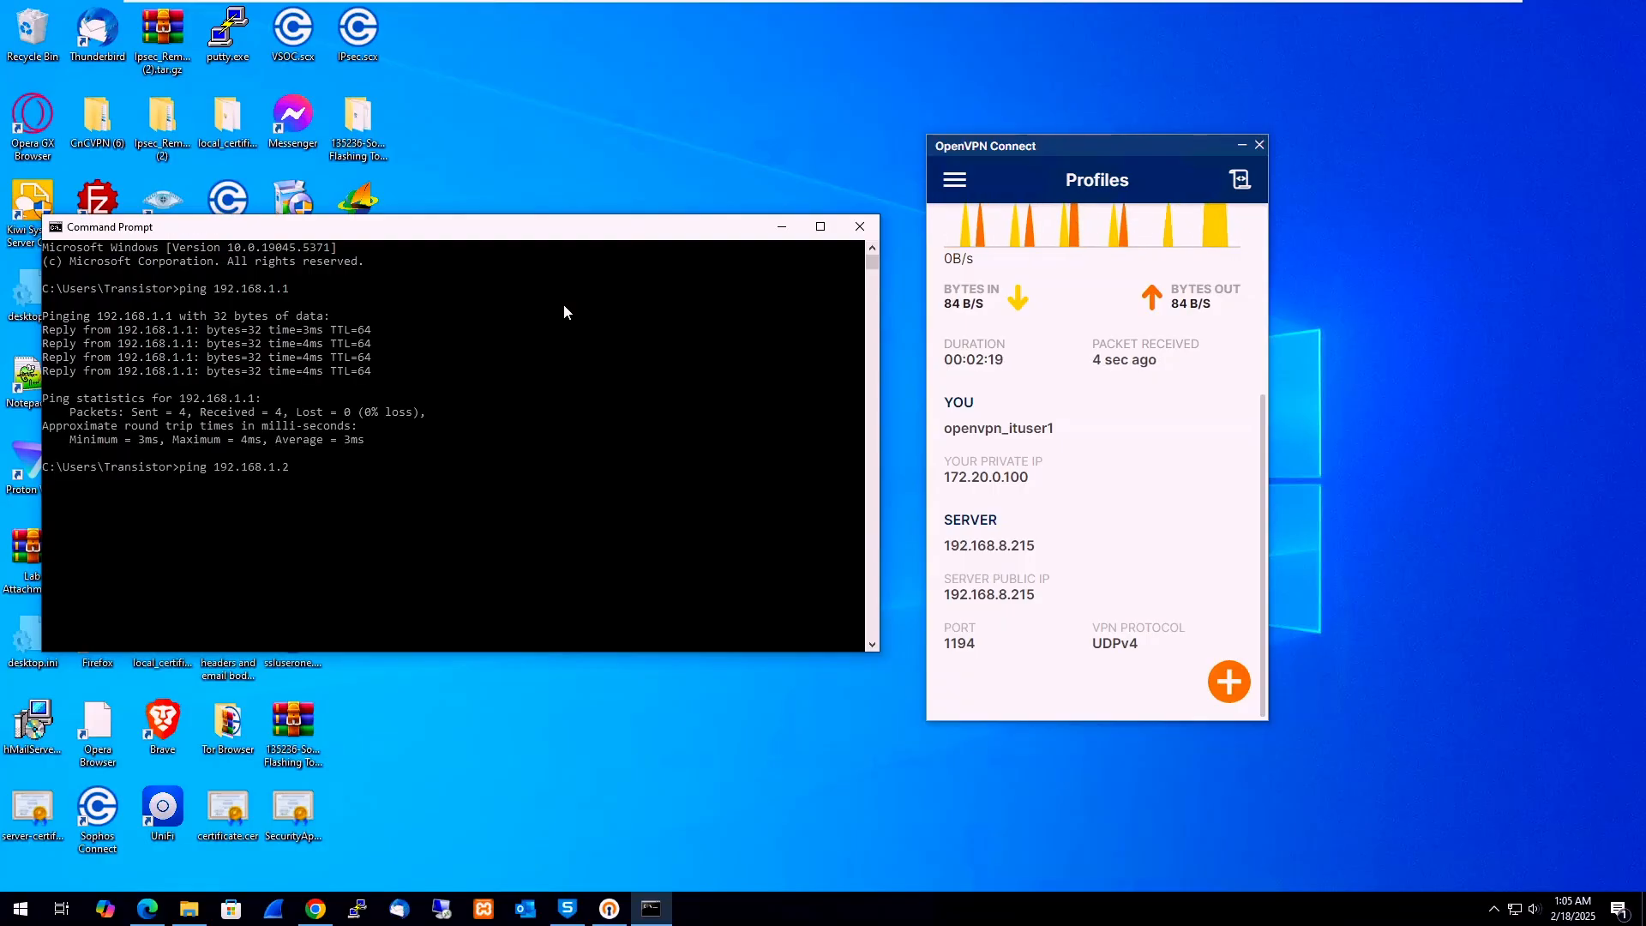
pyautogui.write('05')
pyautogui.press('Return')
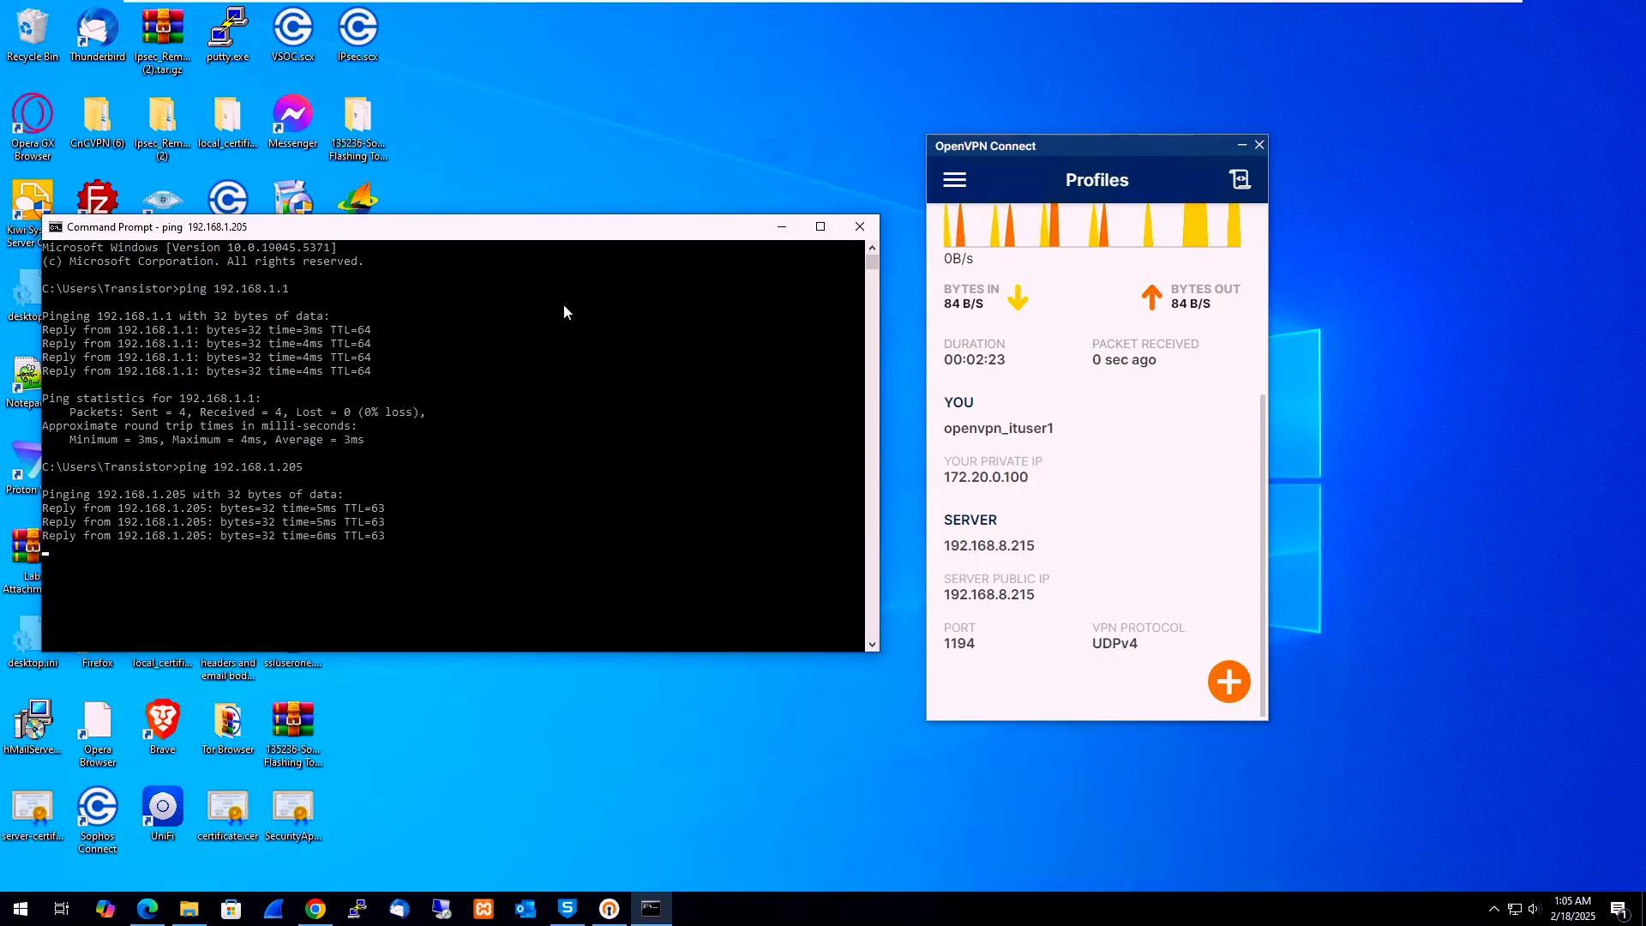
pyautogui.write('ping')
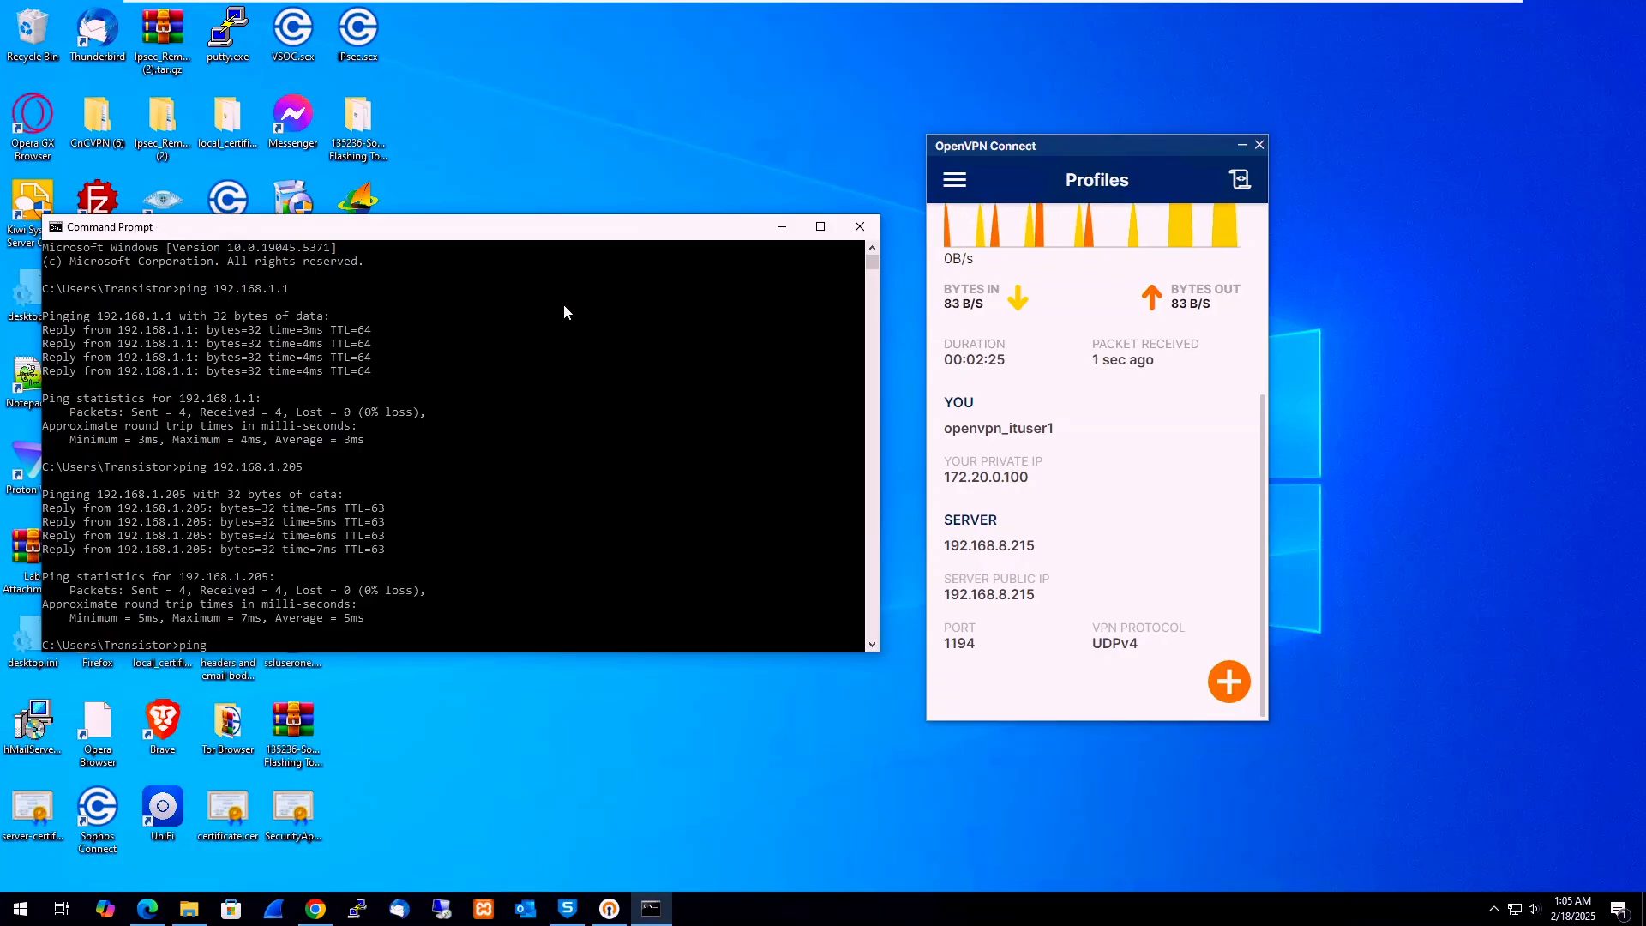
pyautogui.write(' 10.10.1')
pyautogui.write('0')
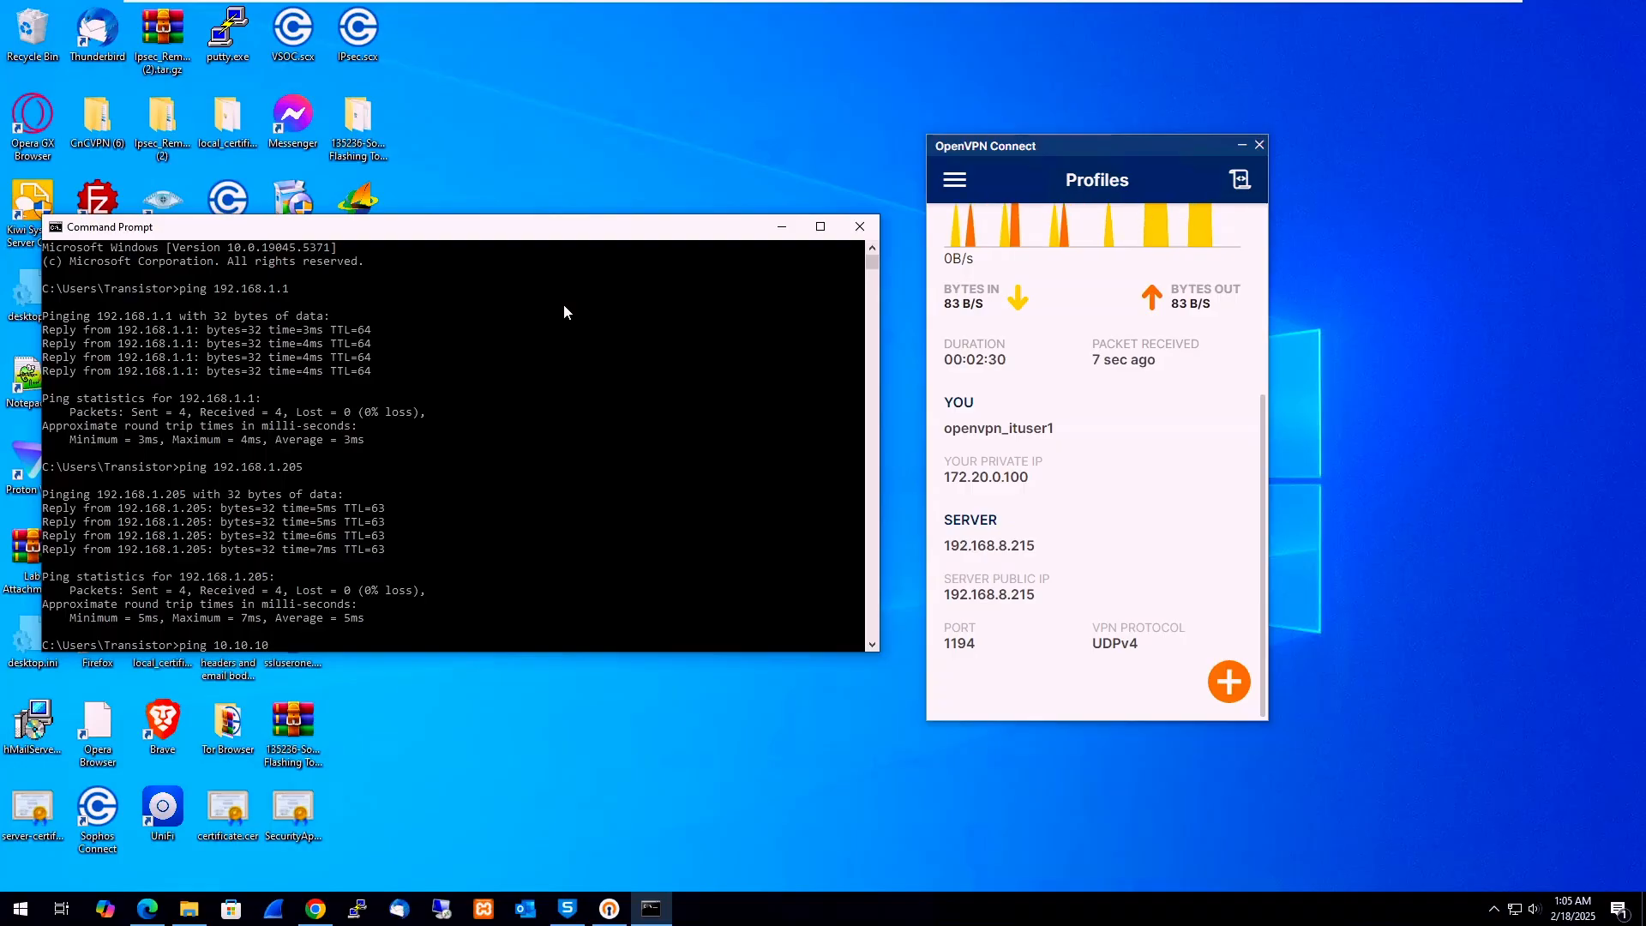
pyautogui.write('.220')
pyautogui.press('Return')
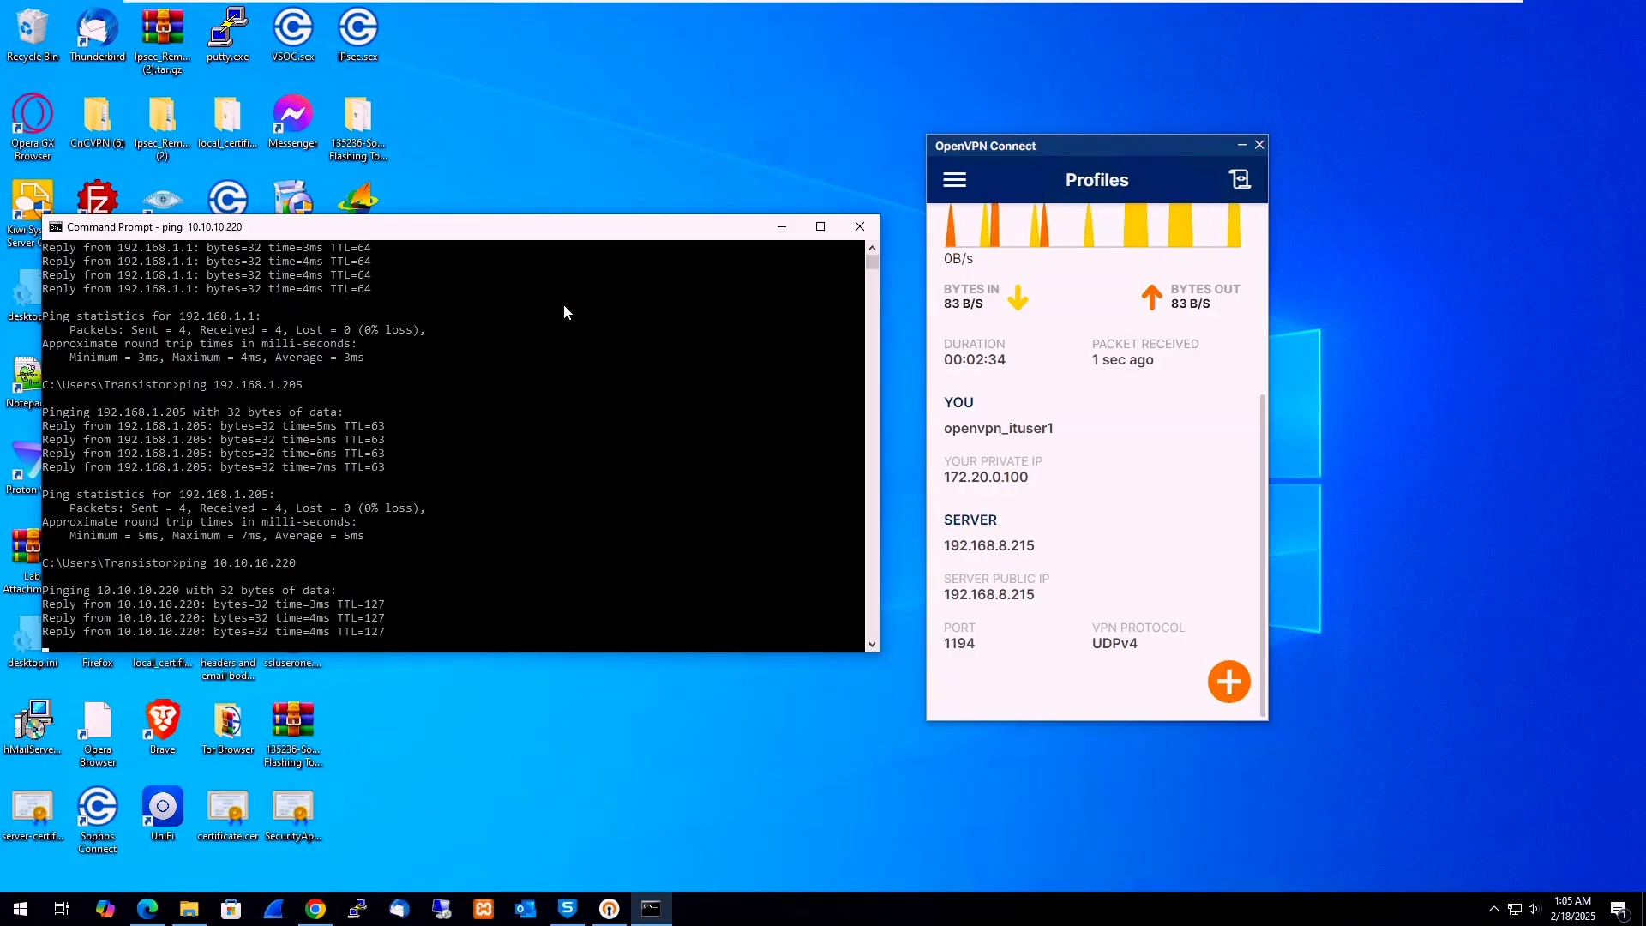
pyautogui.write('ping 1')
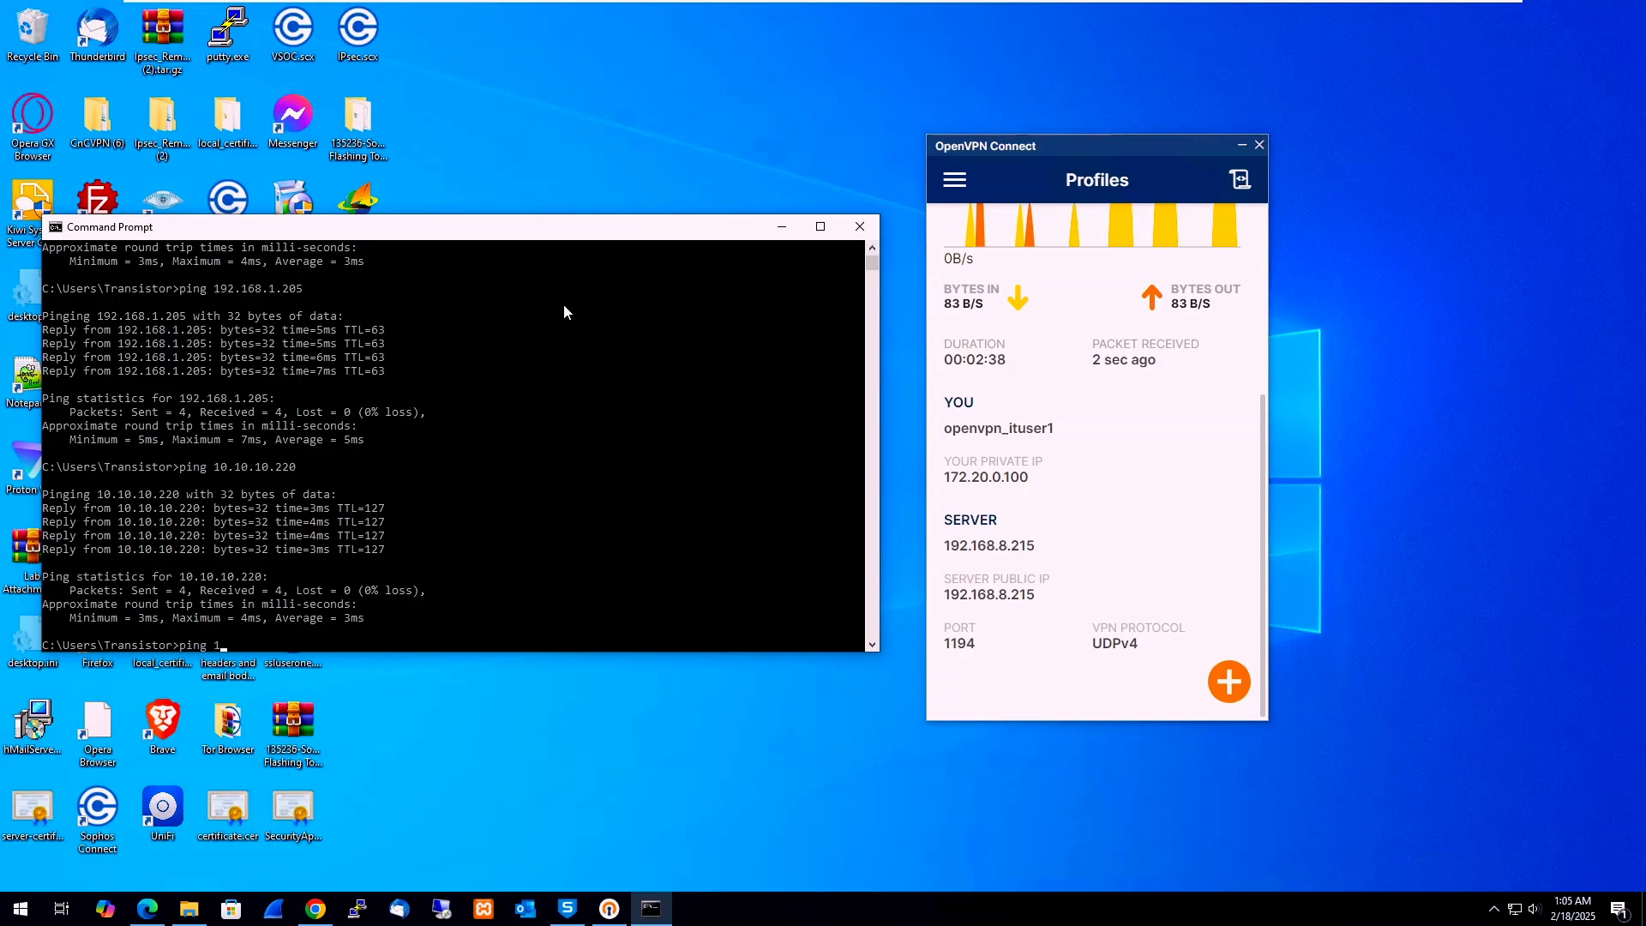
pyautogui.write('92.168.10')
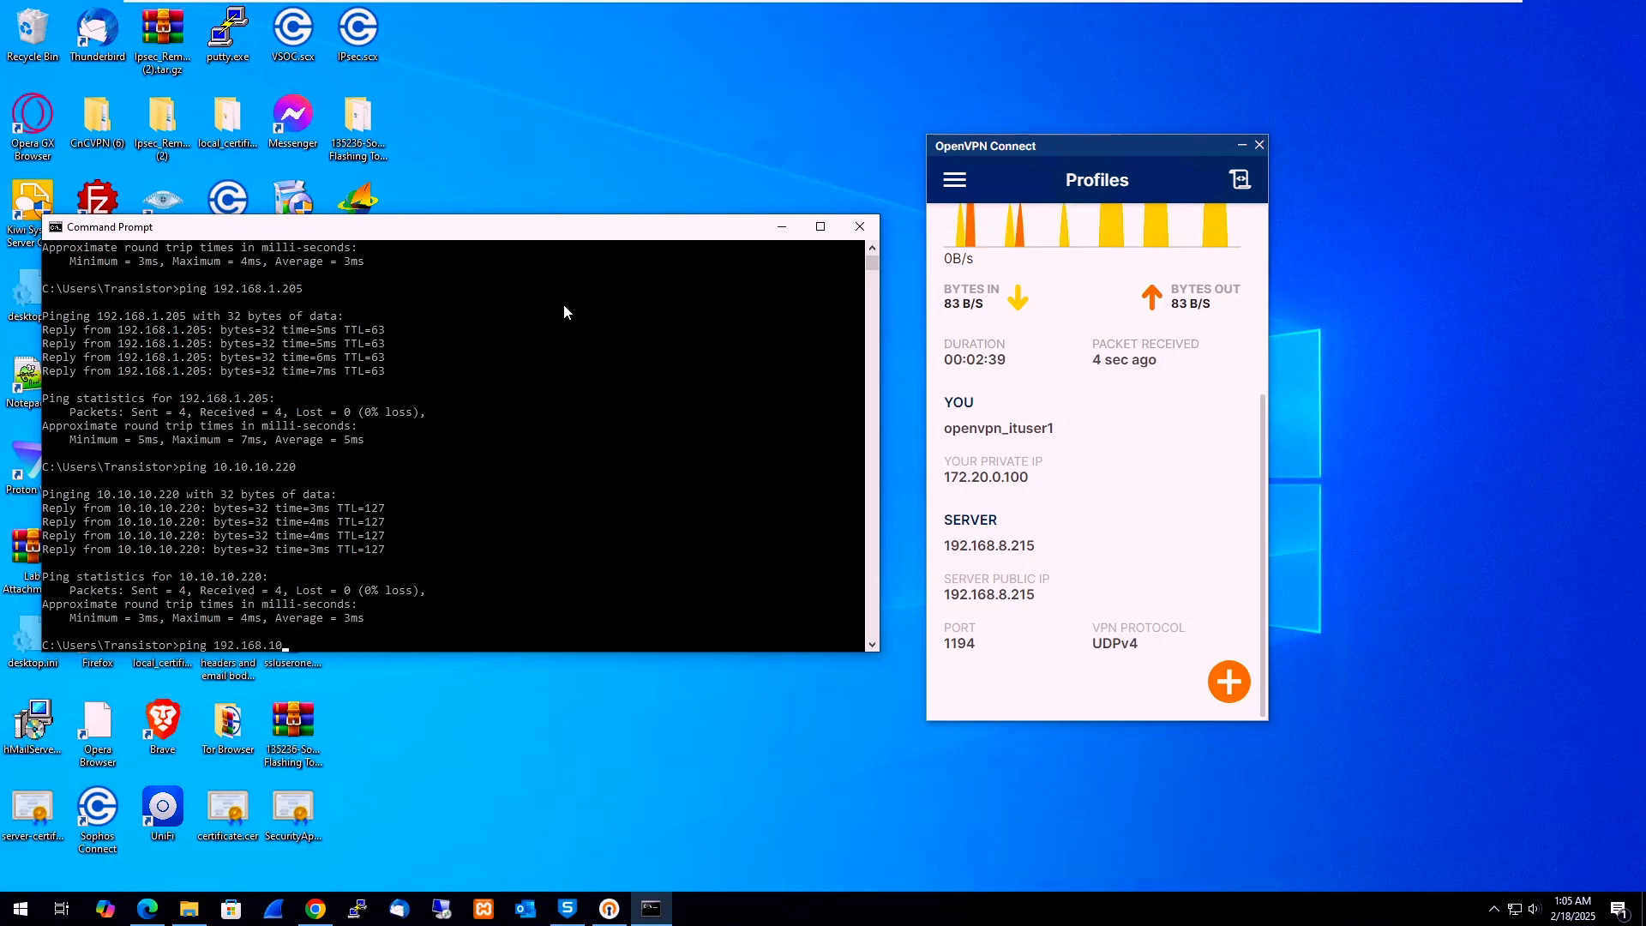
pyautogui.write('.100')
pyautogui.press('Return')
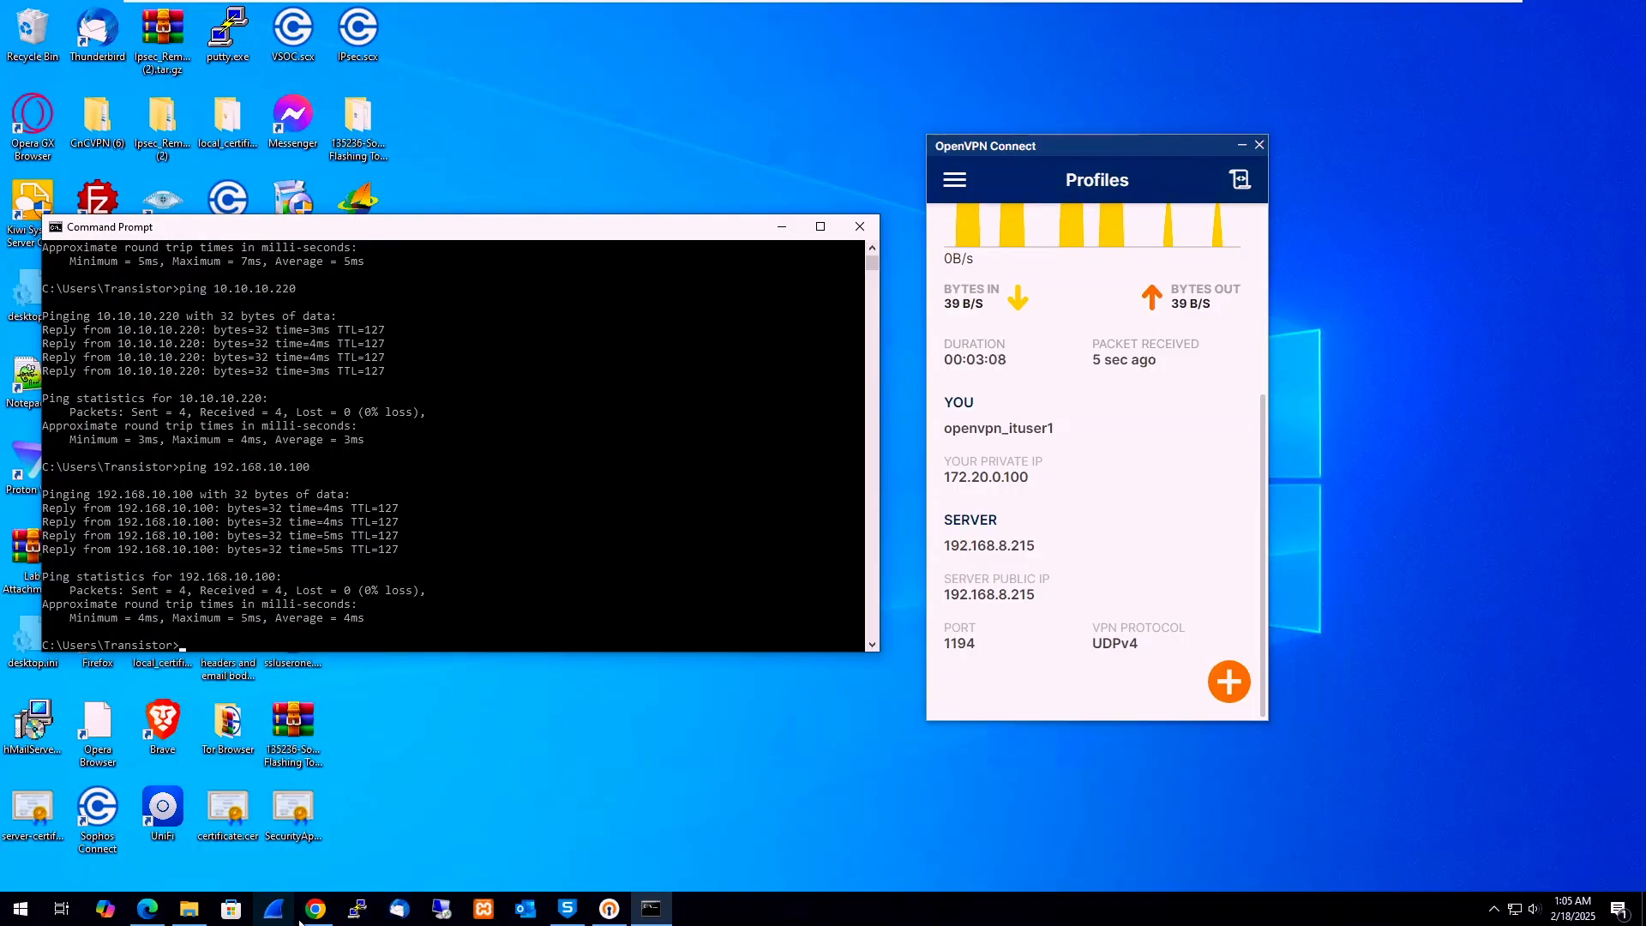
pyautogui.click(304, 916)
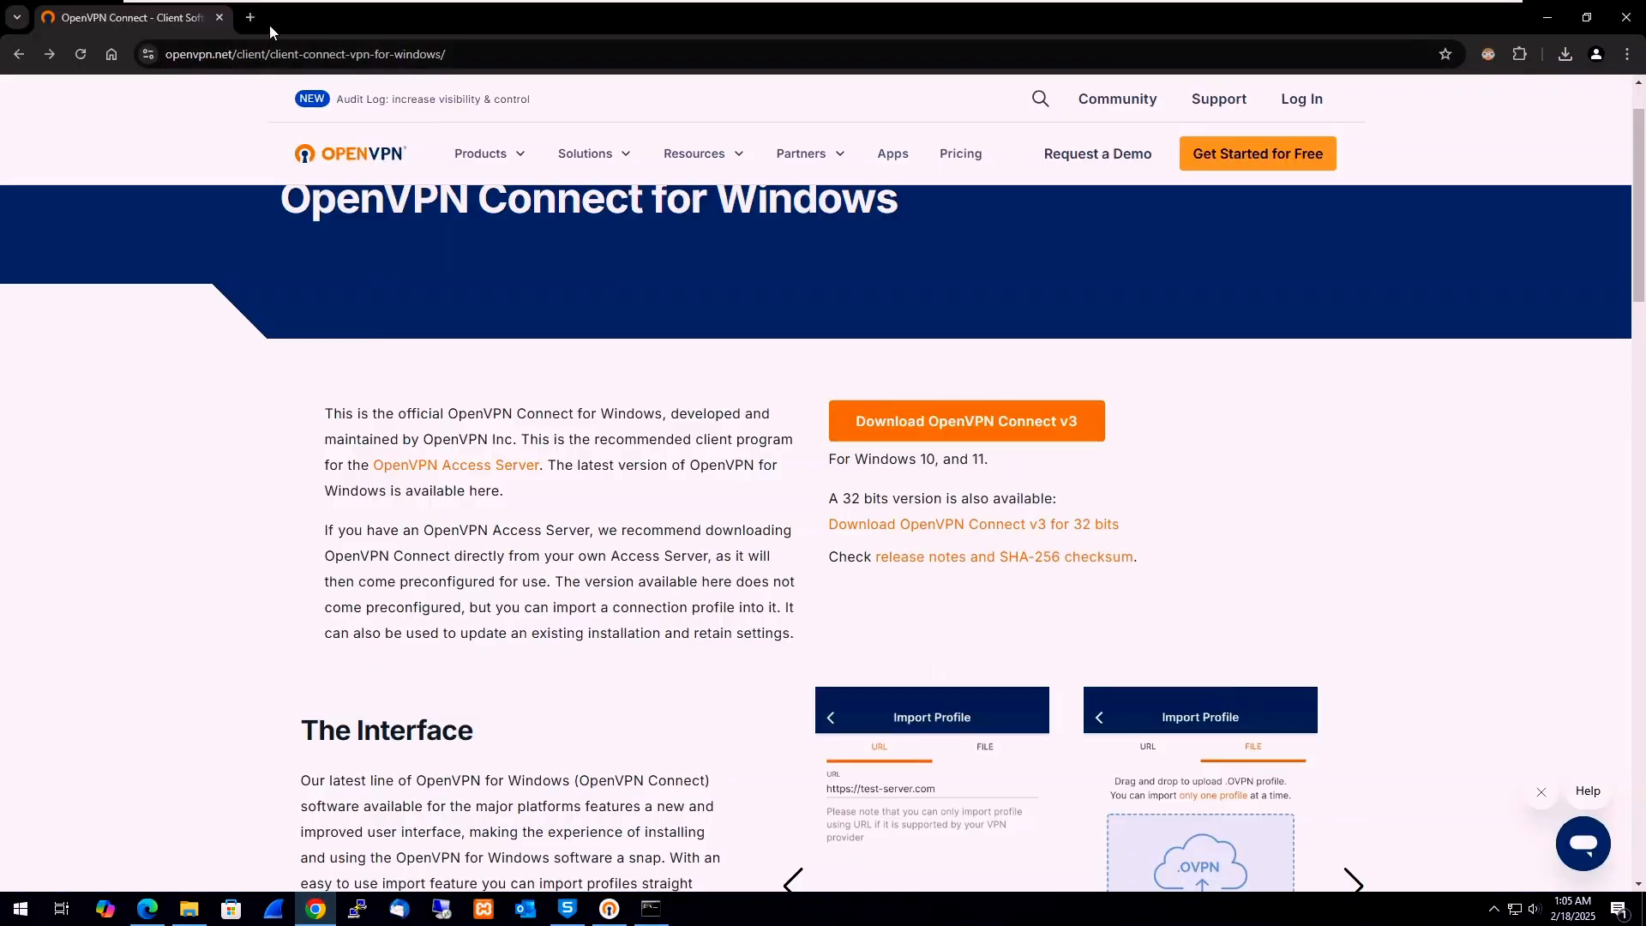
pyautogui.click(254, 23)
pyautogui.write('htt')
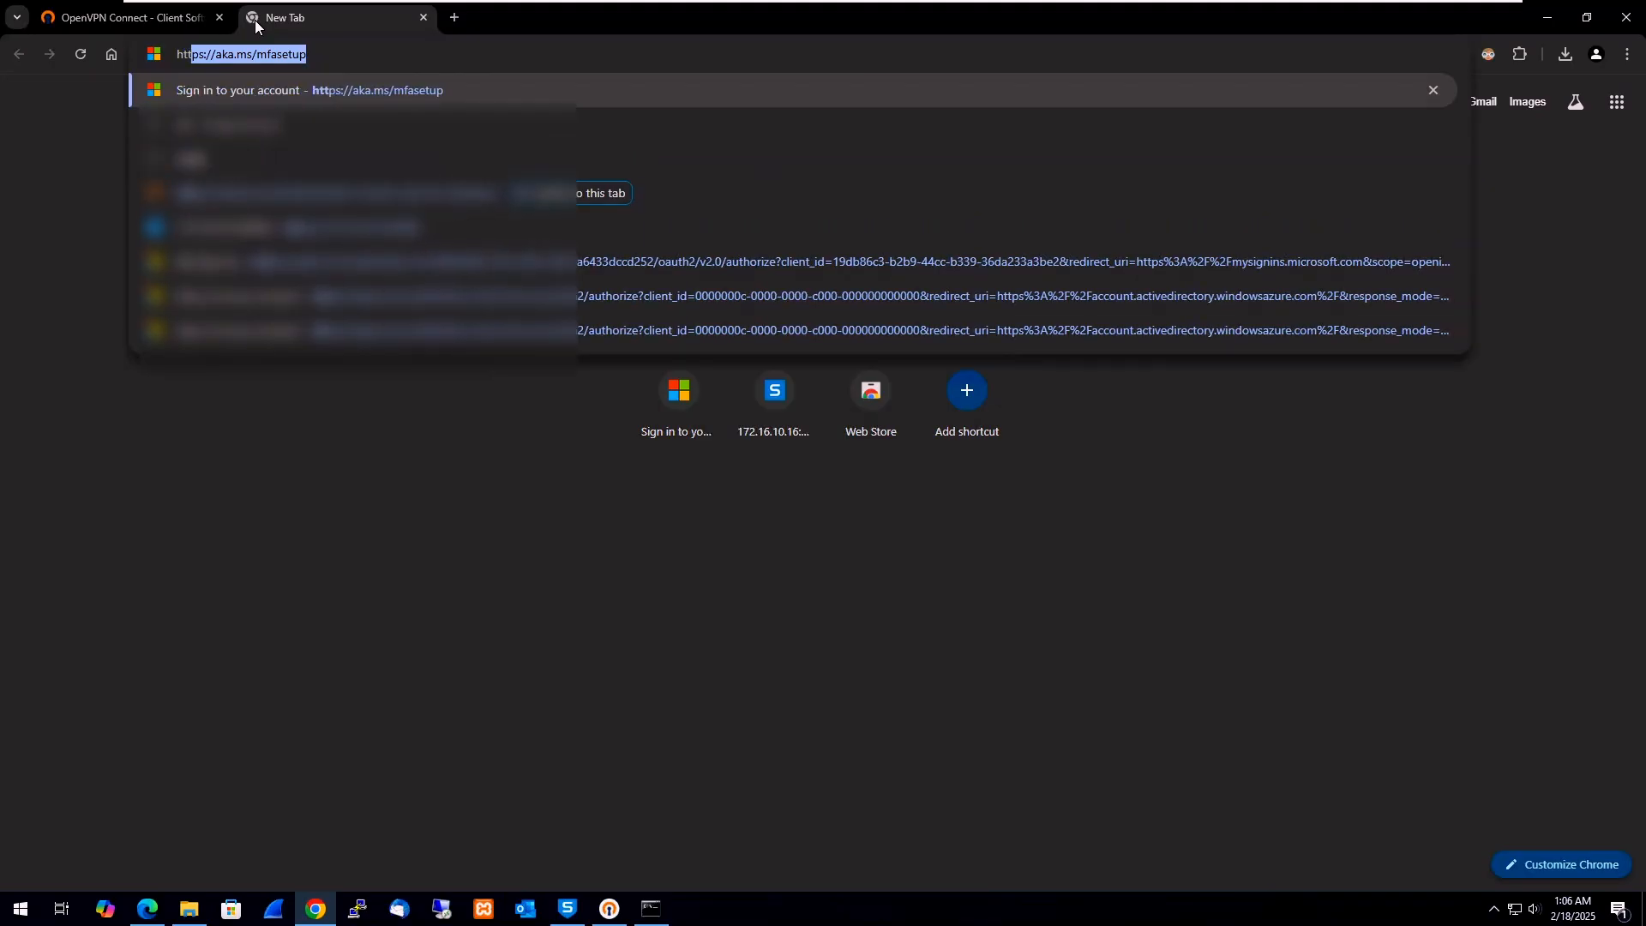
pyautogui.write('ps://19')
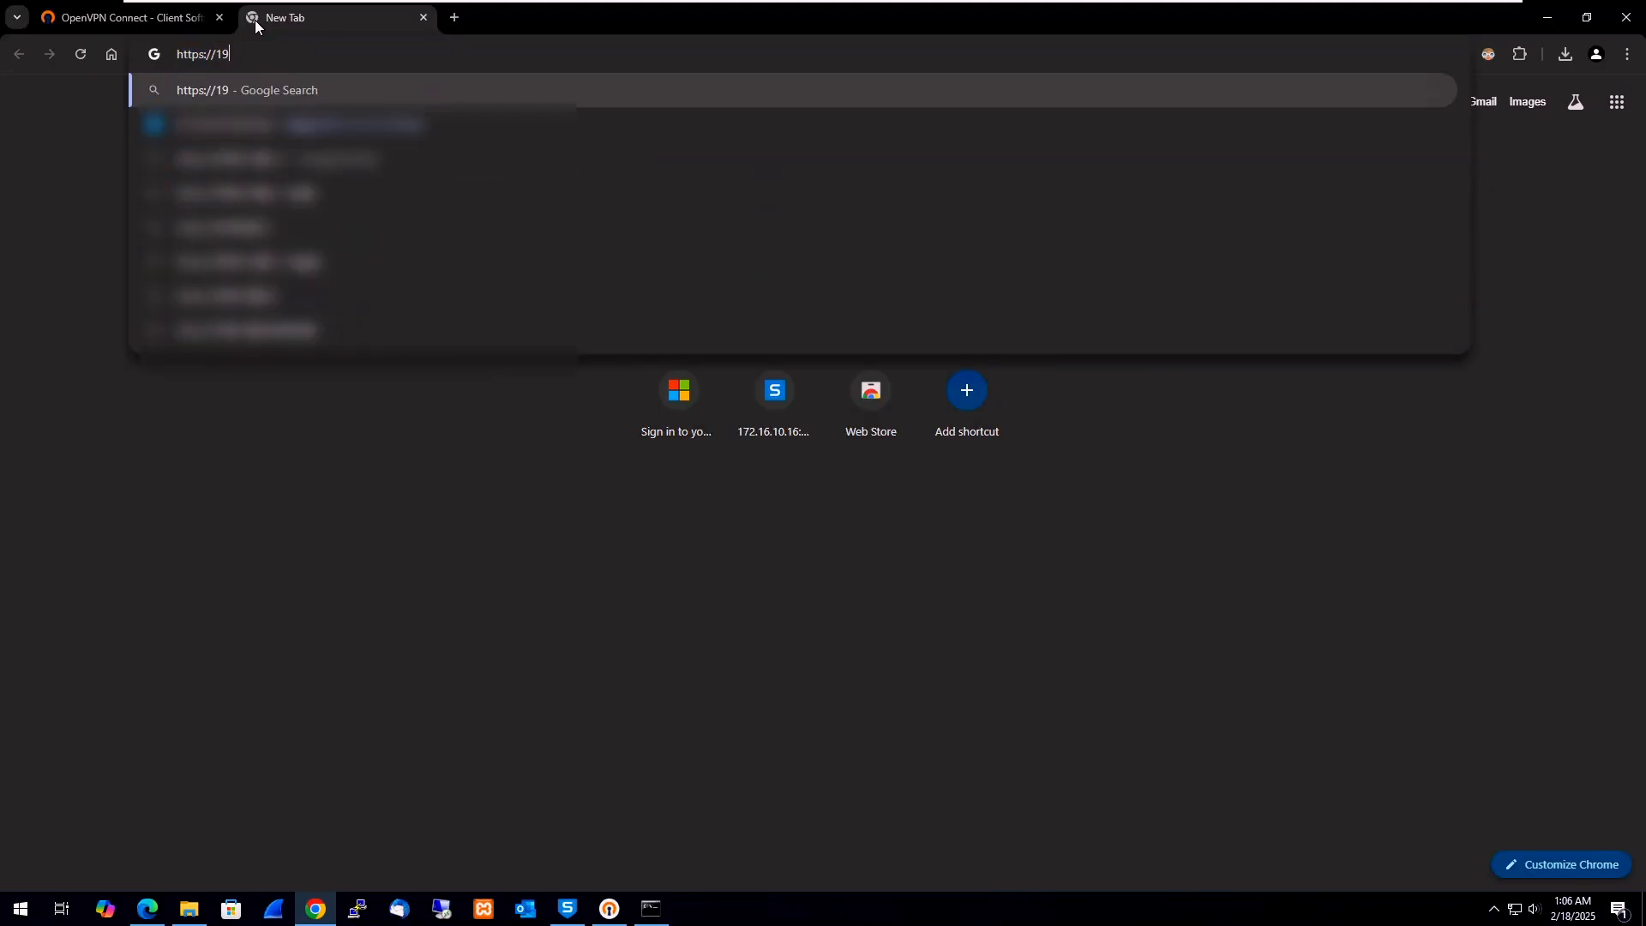
pyautogui.write('2.168')
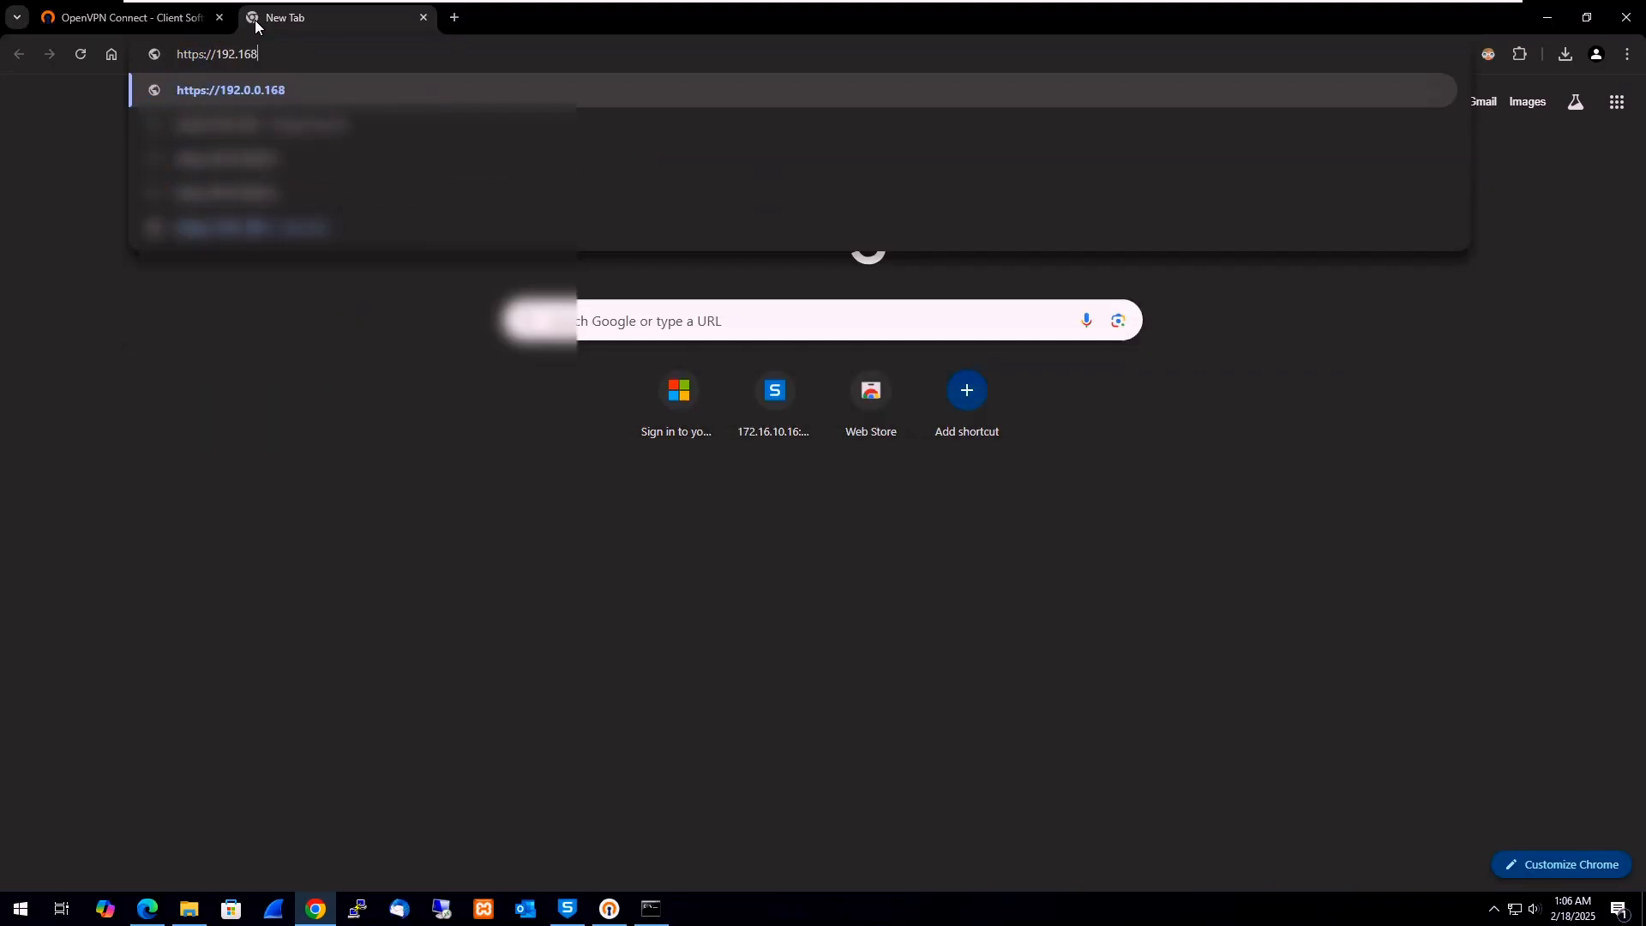
pyautogui.write('.1.1')
pyautogui.press('Return')
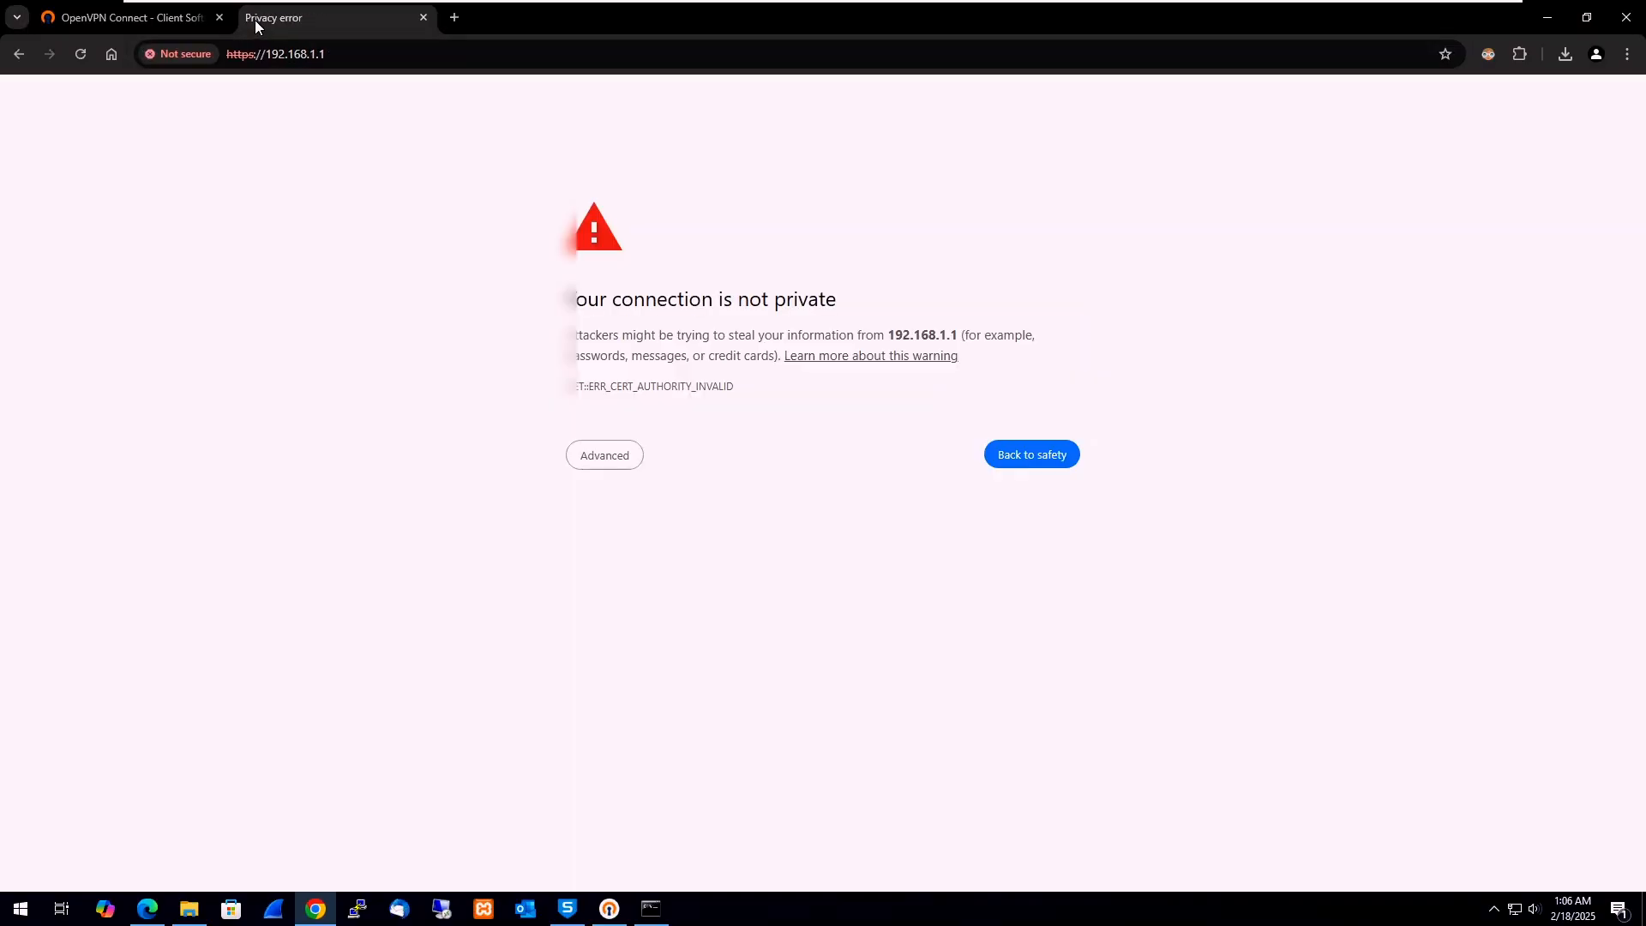
pyautogui.click(610, 463)
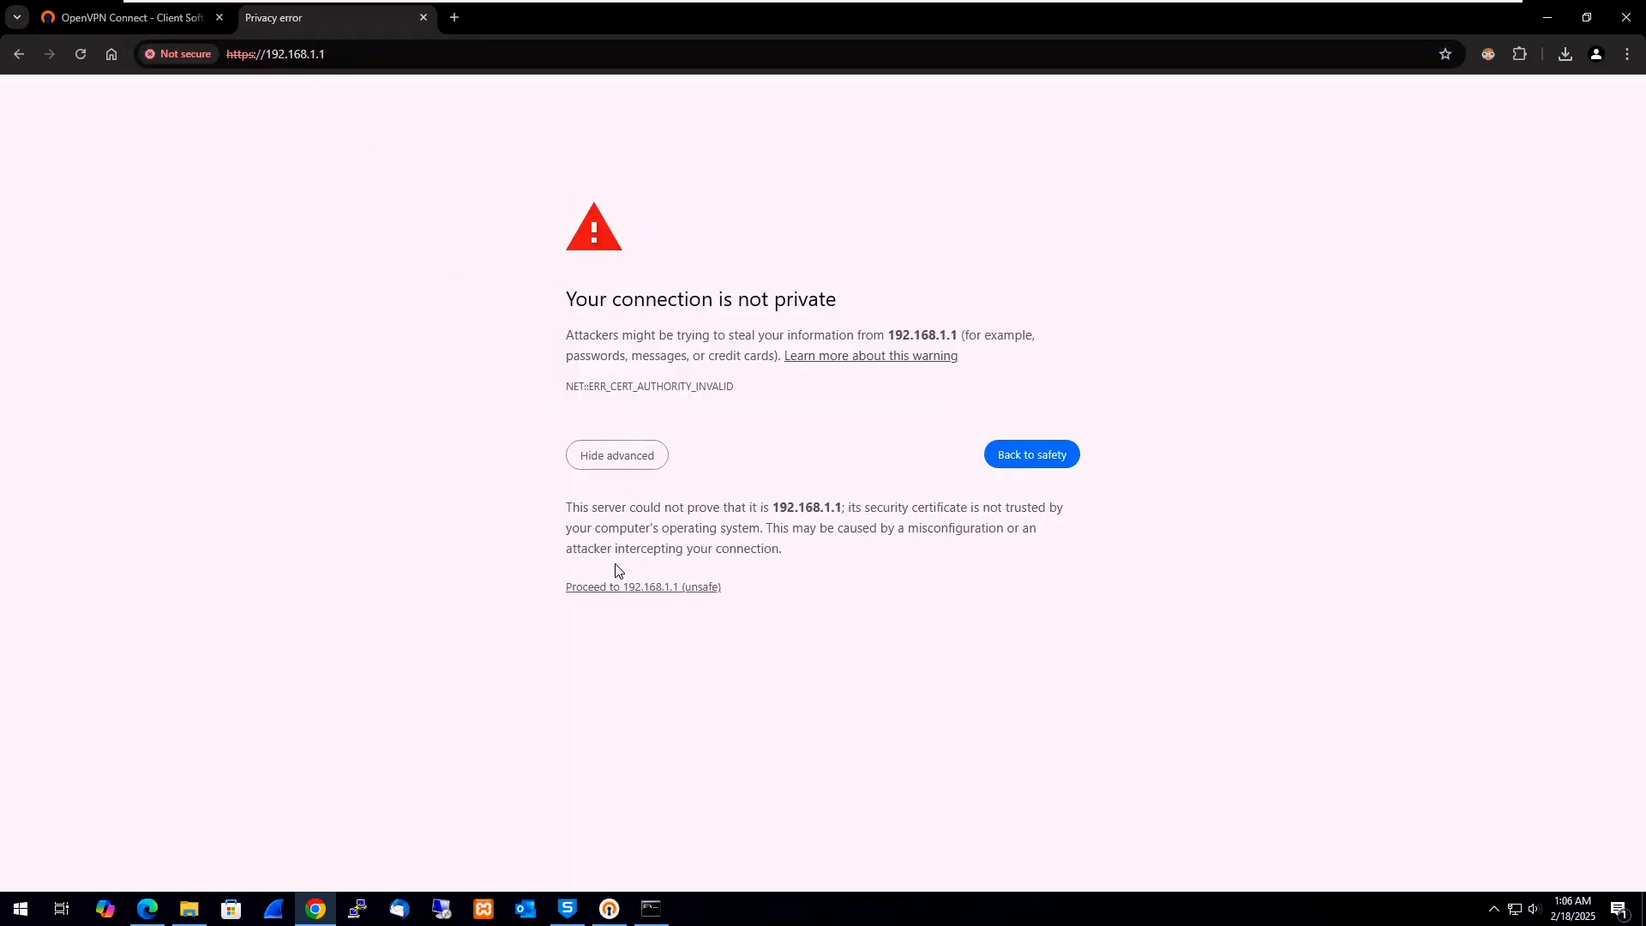
pyautogui.click(624, 592)
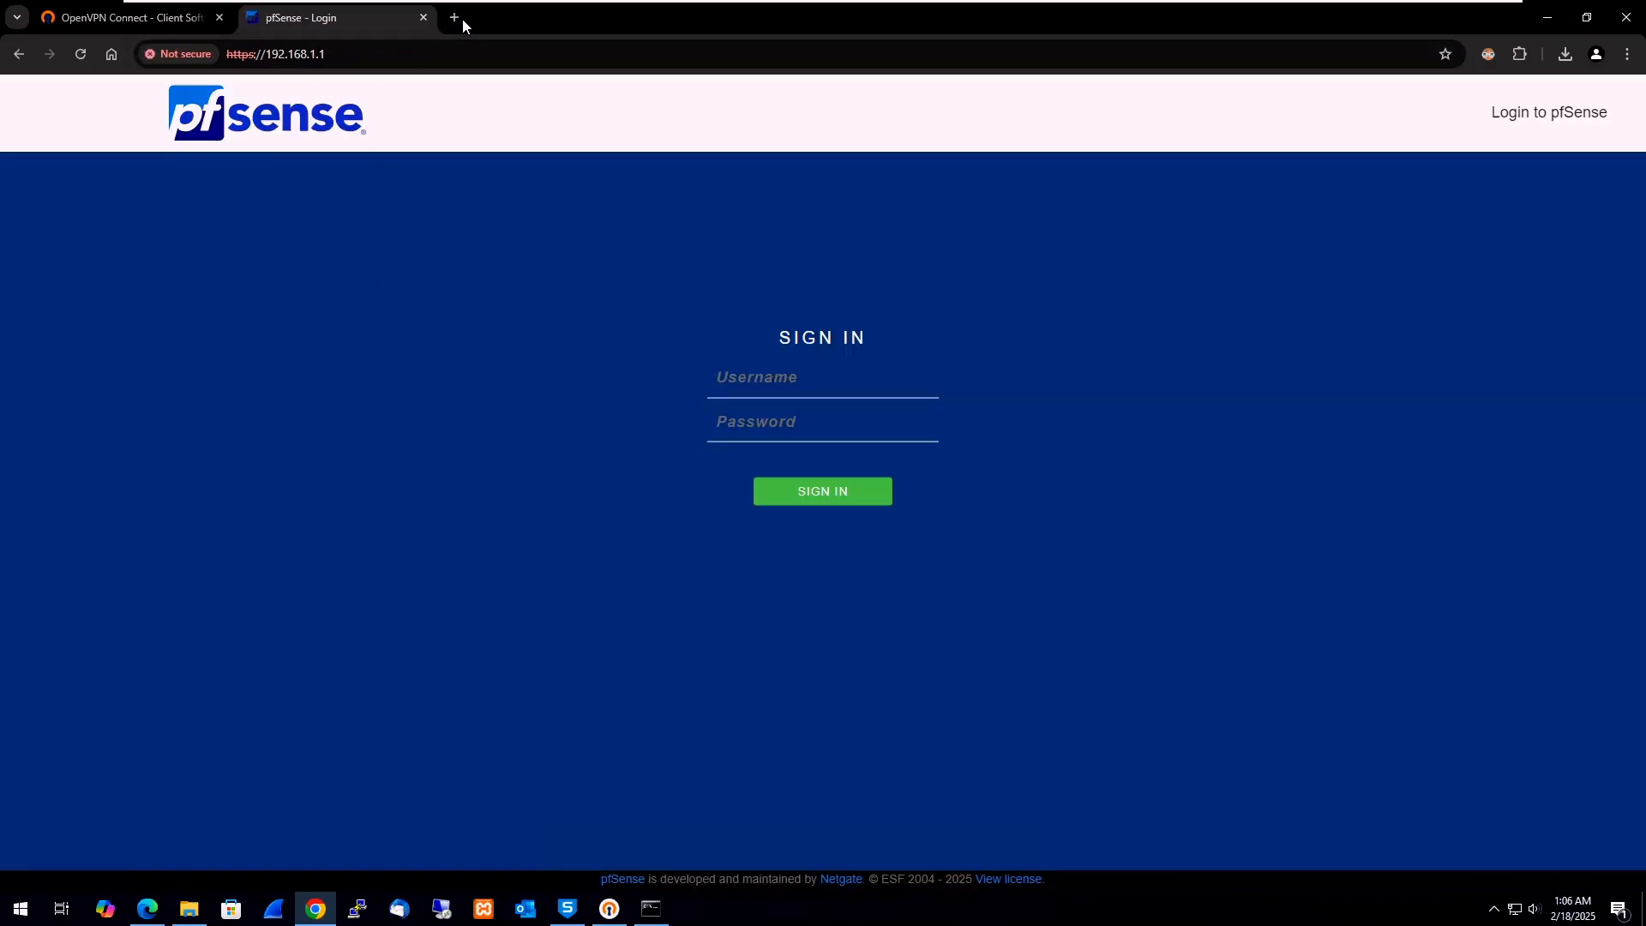
# Step: In a new tab, reach the Linksys LGS308 switch login at 192.168.1.205 past the warning
pyautogui.click(455, 17)
pyautogui.write('https:')
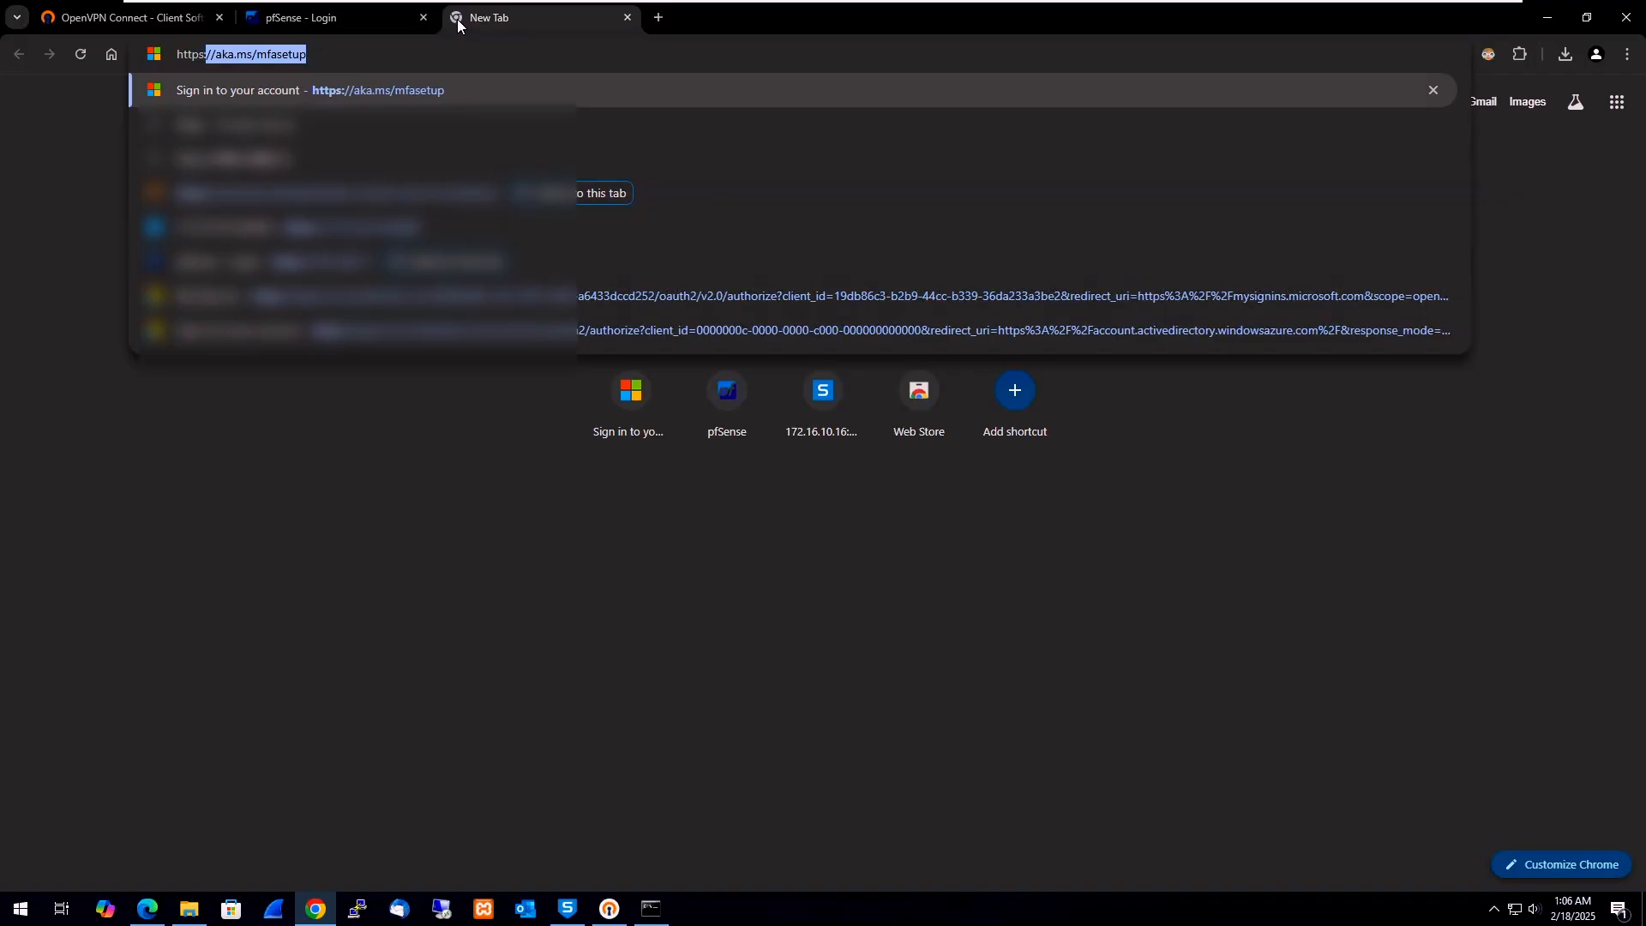
pyautogui.write('//192.1')
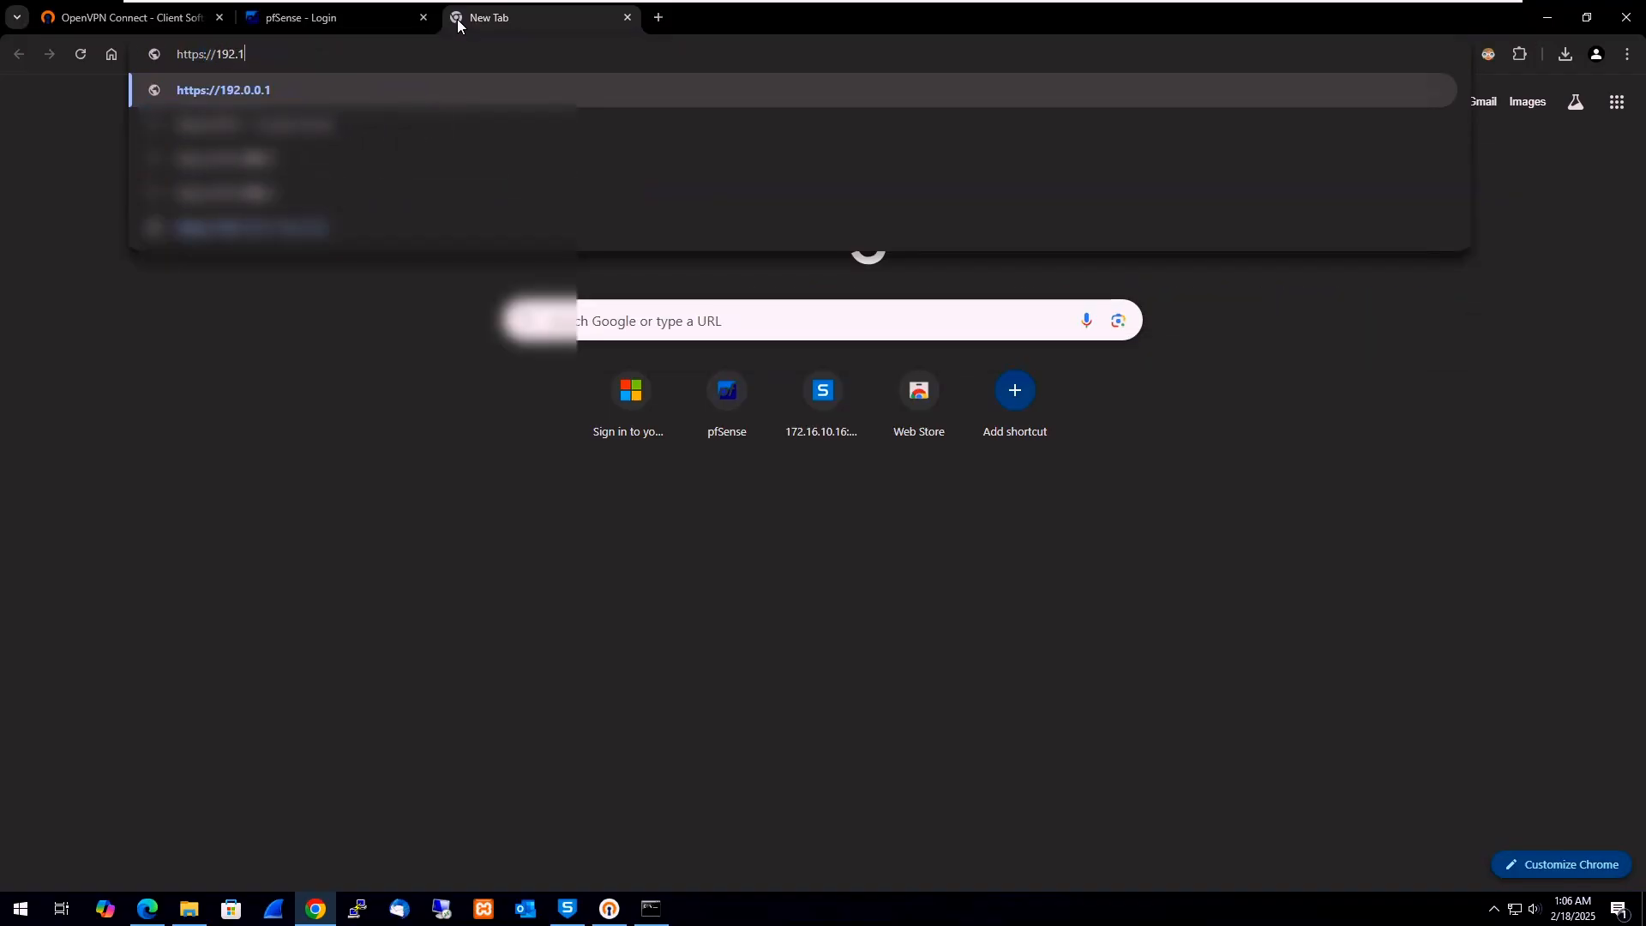
pyautogui.write('68.1.205')
pyautogui.press('Return')
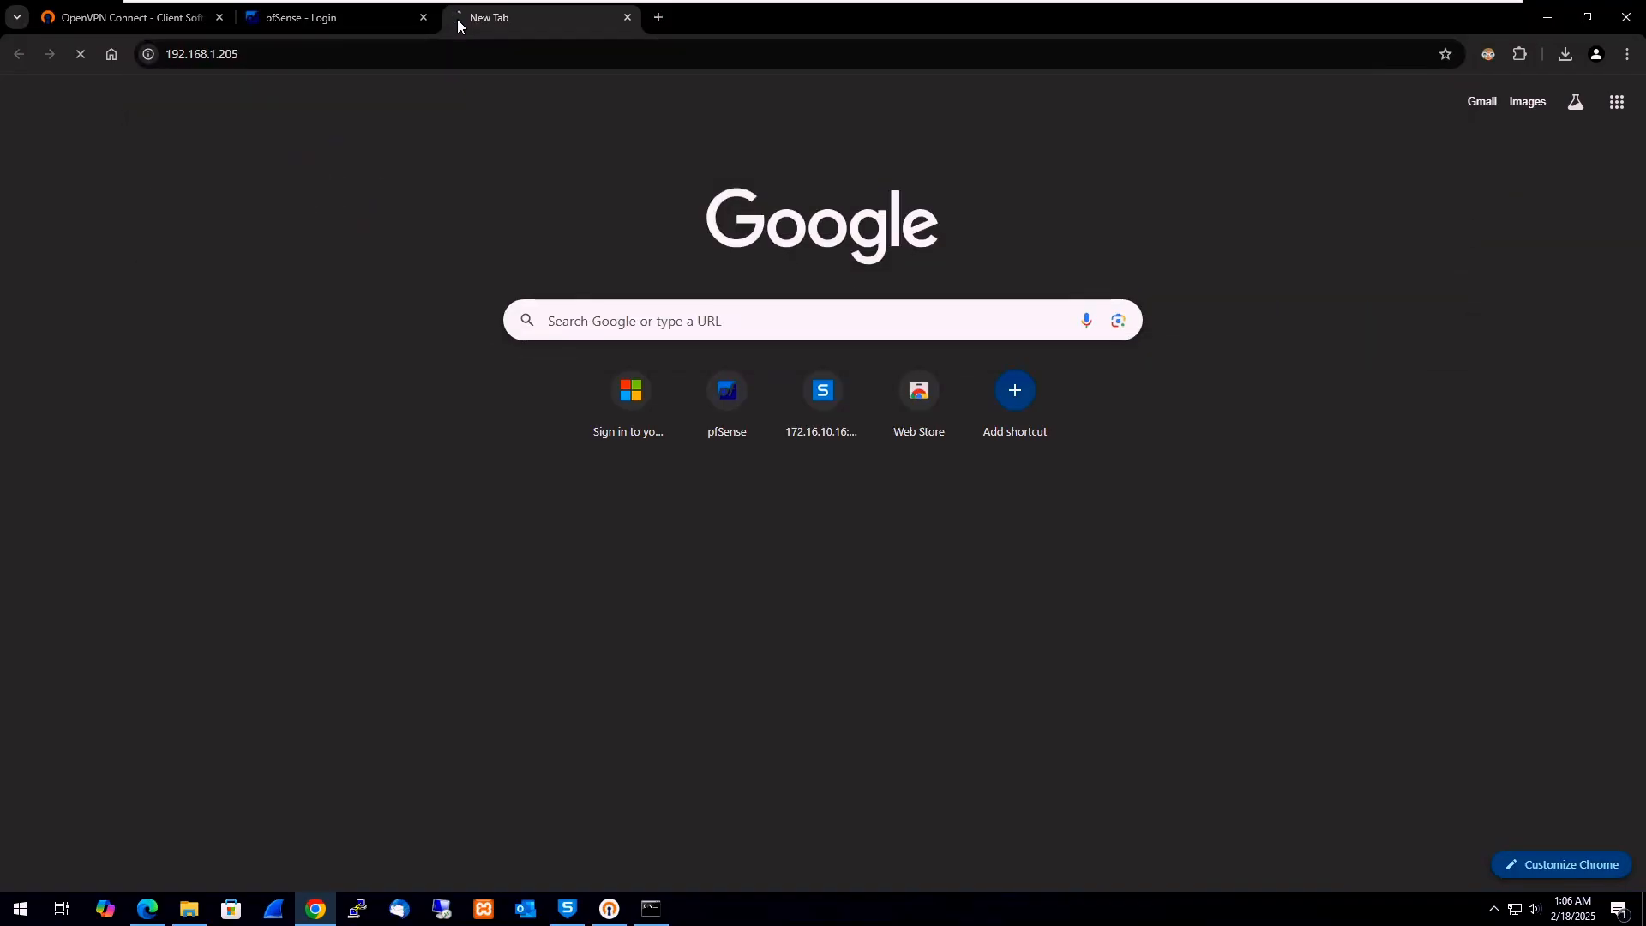
pyautogui.click(603, 452)
pyautogui.click(639, 585)
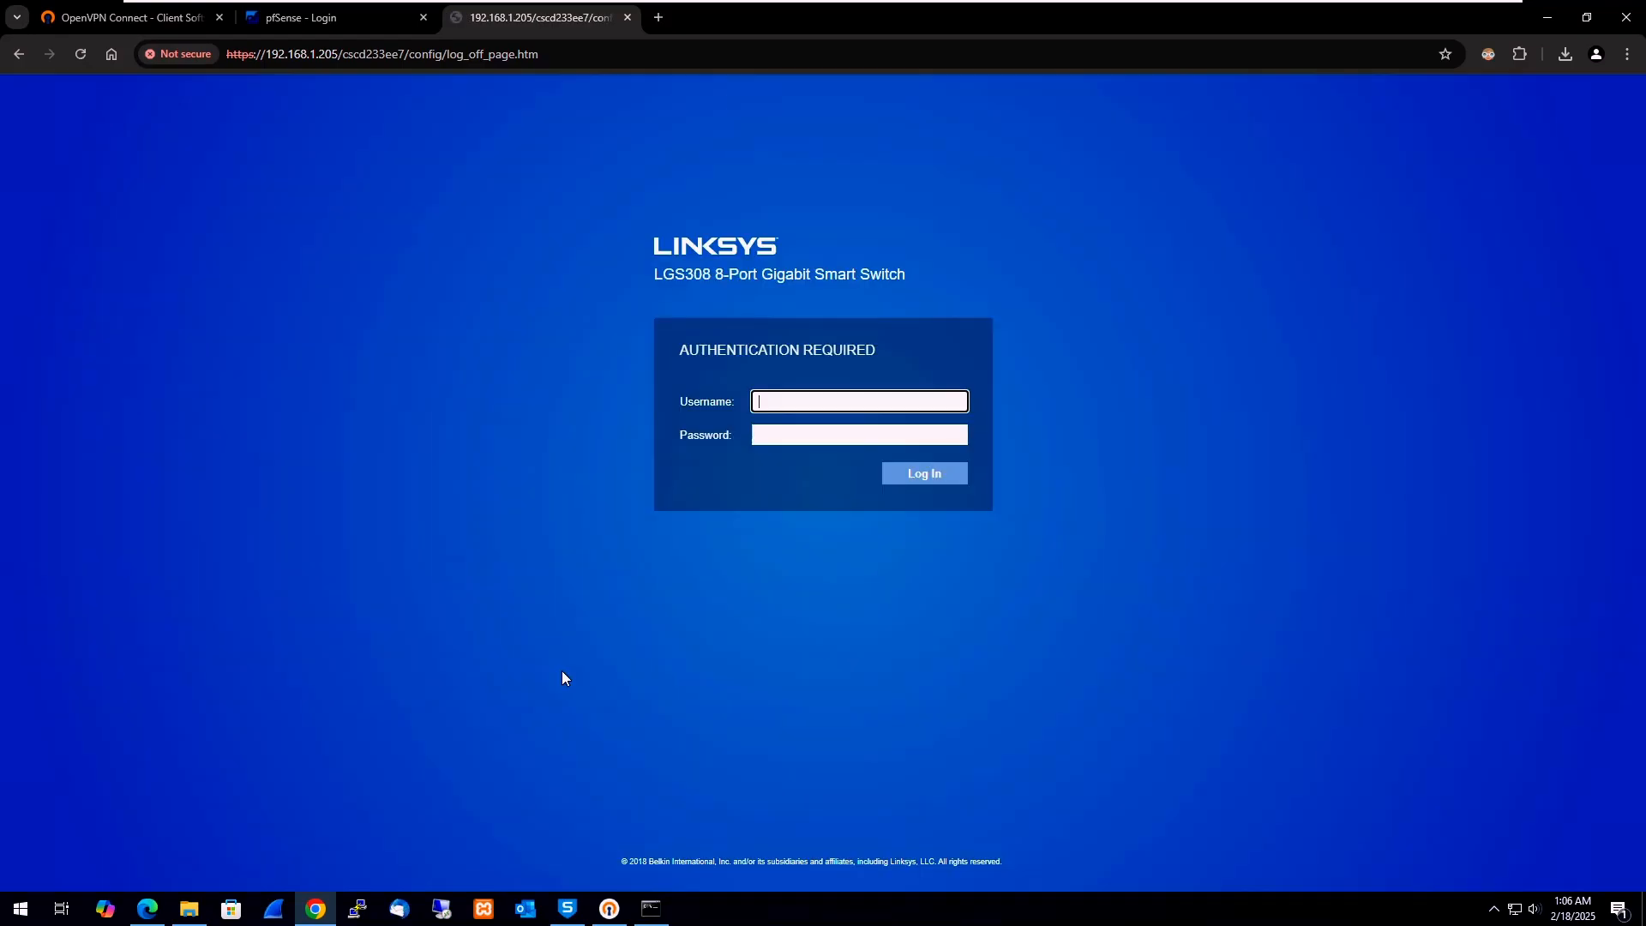
pyautogui.click(20, 909)
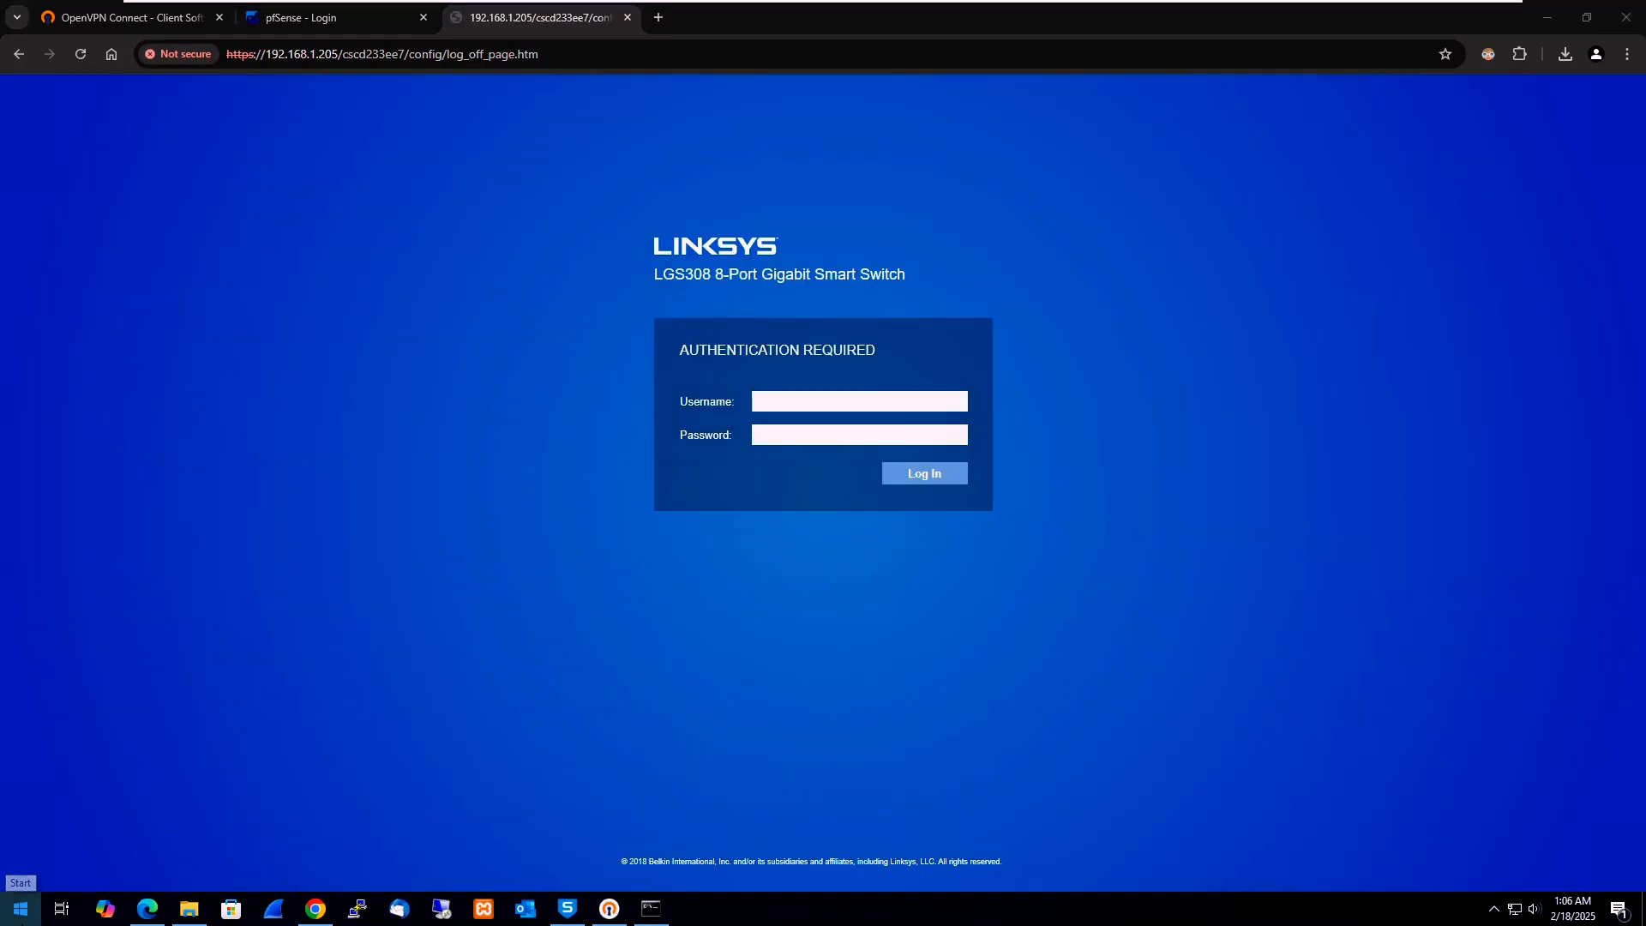
pyautogui.write('remote')
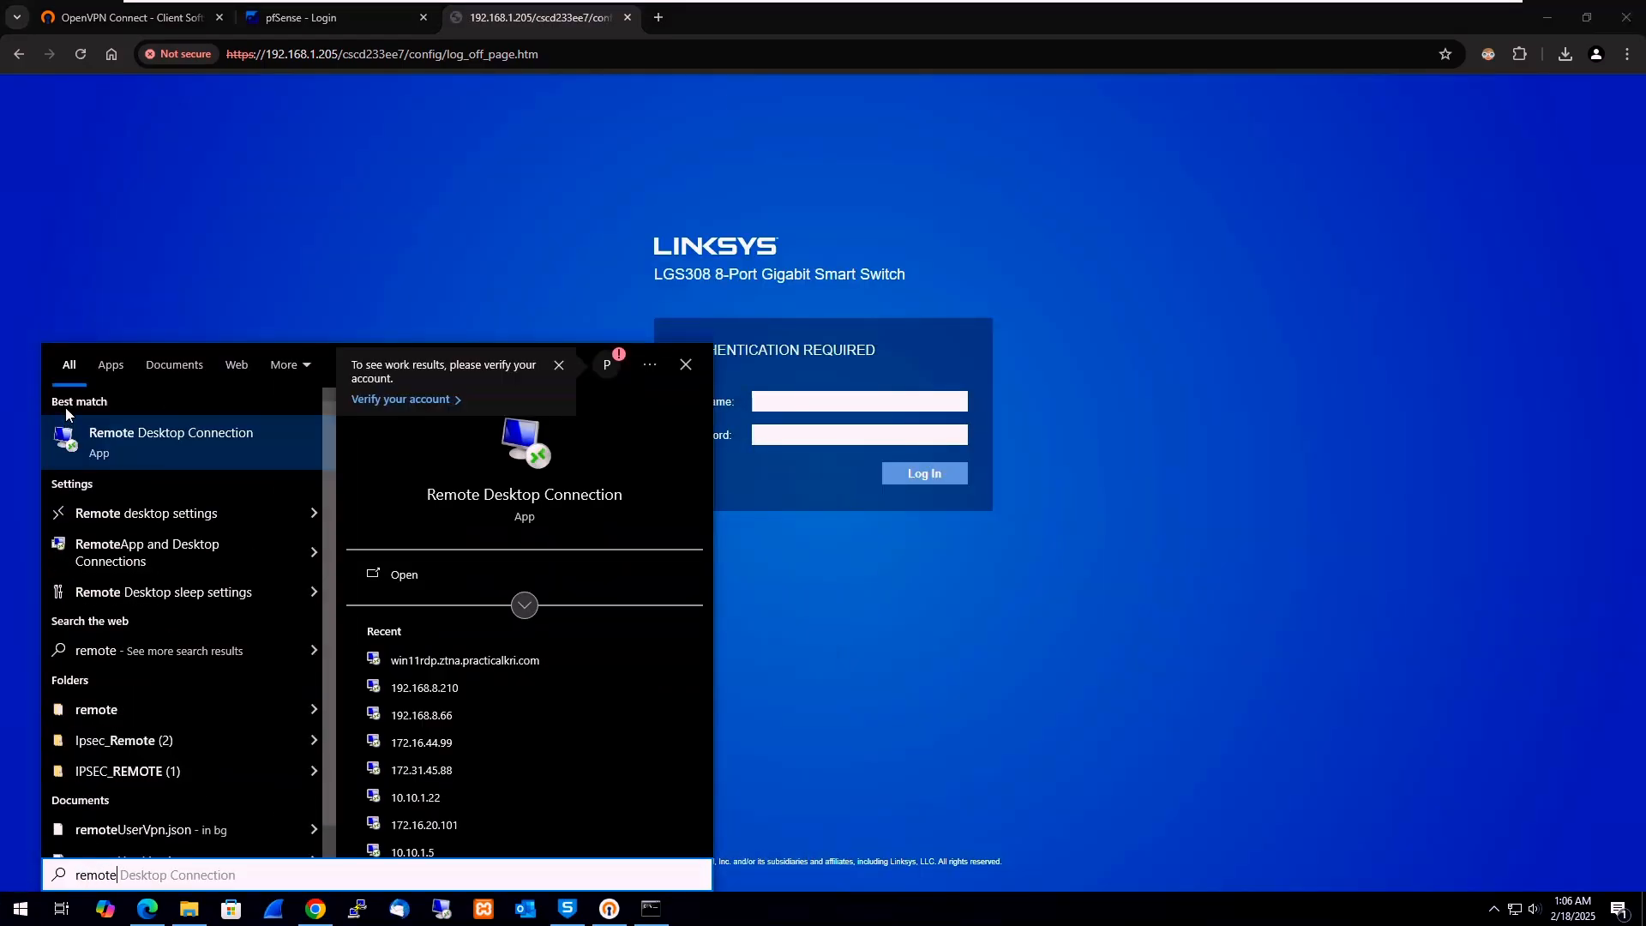
pyautogui.press('Return')
pyautogui.write('19')
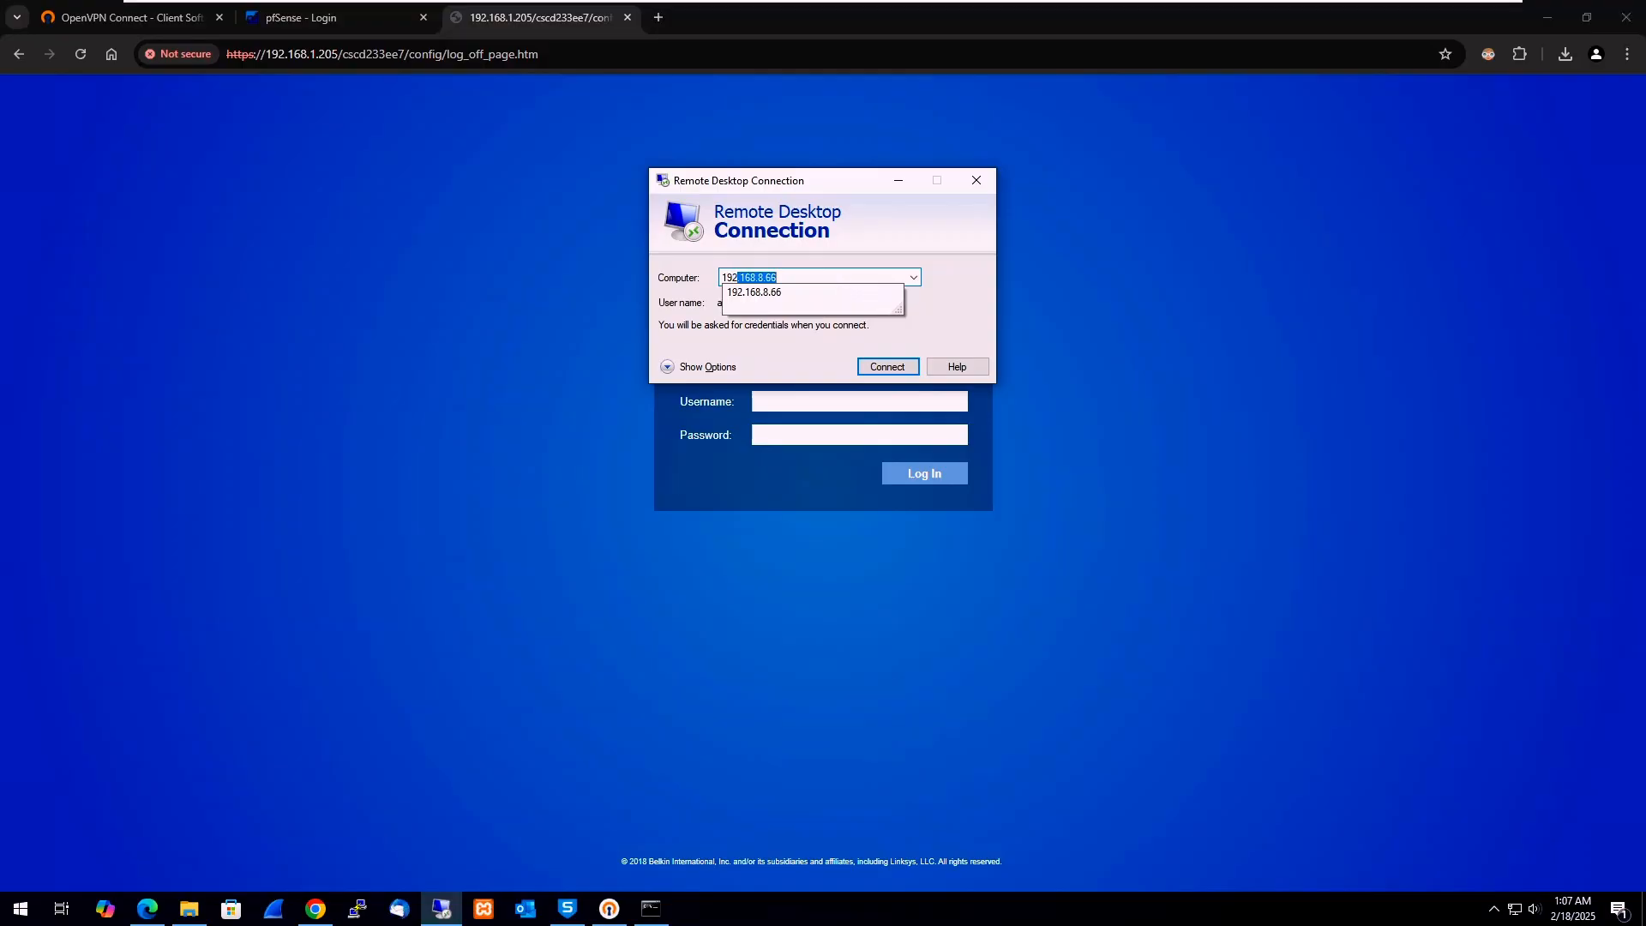
pyautogui.write('2.168.10.100')
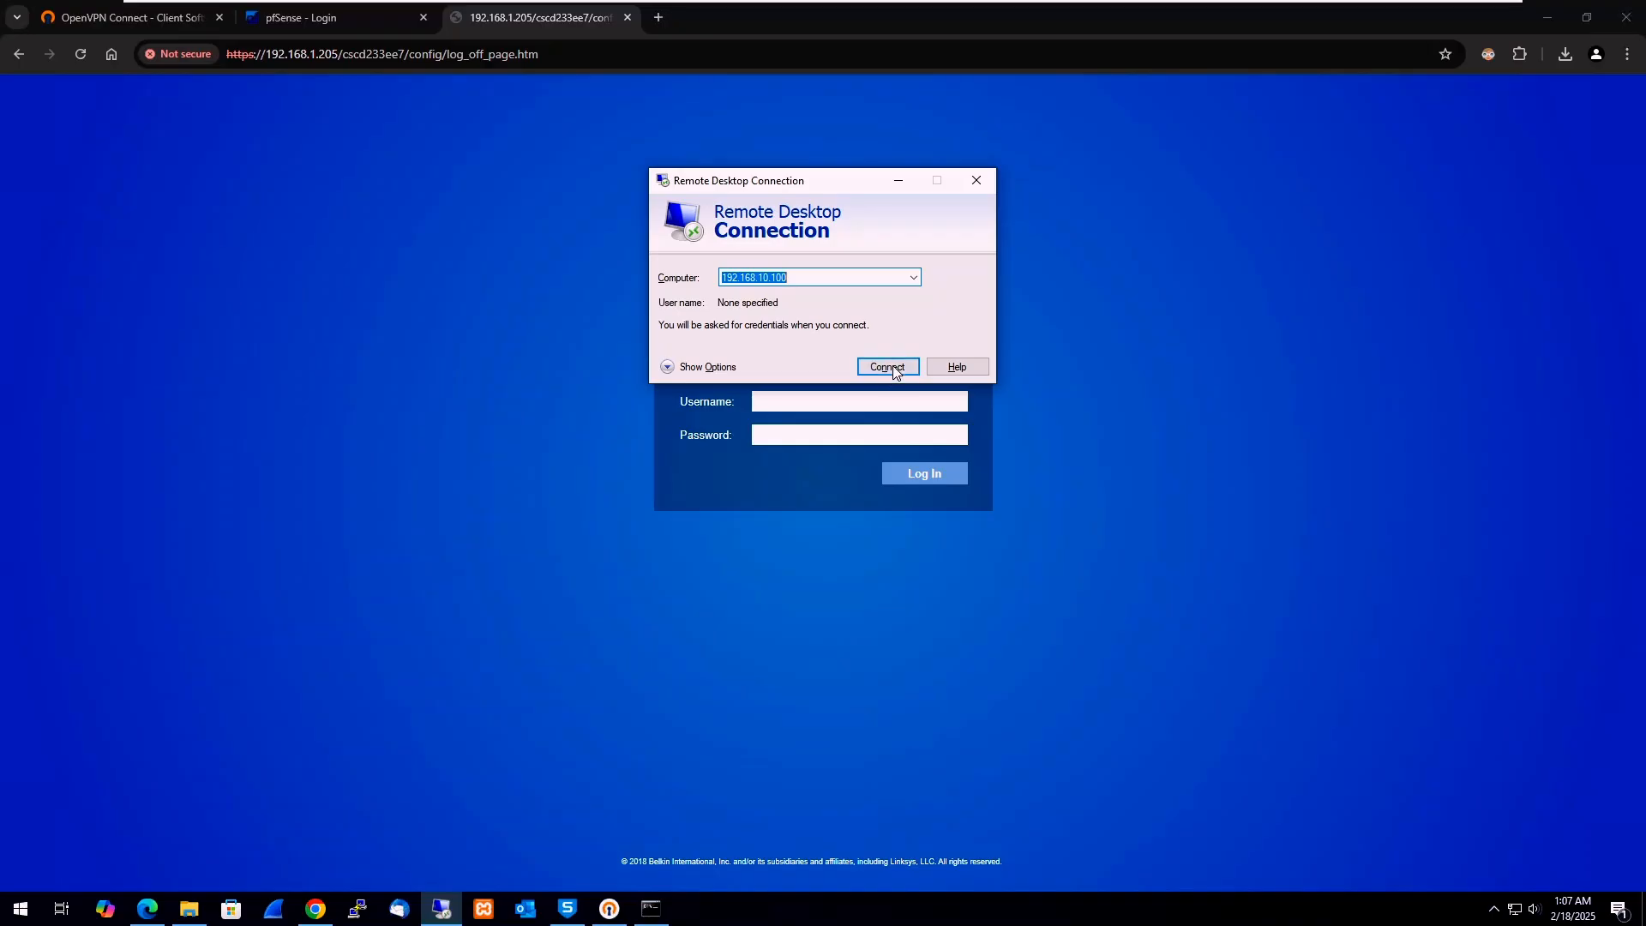
pyautogui.click(887, 367)
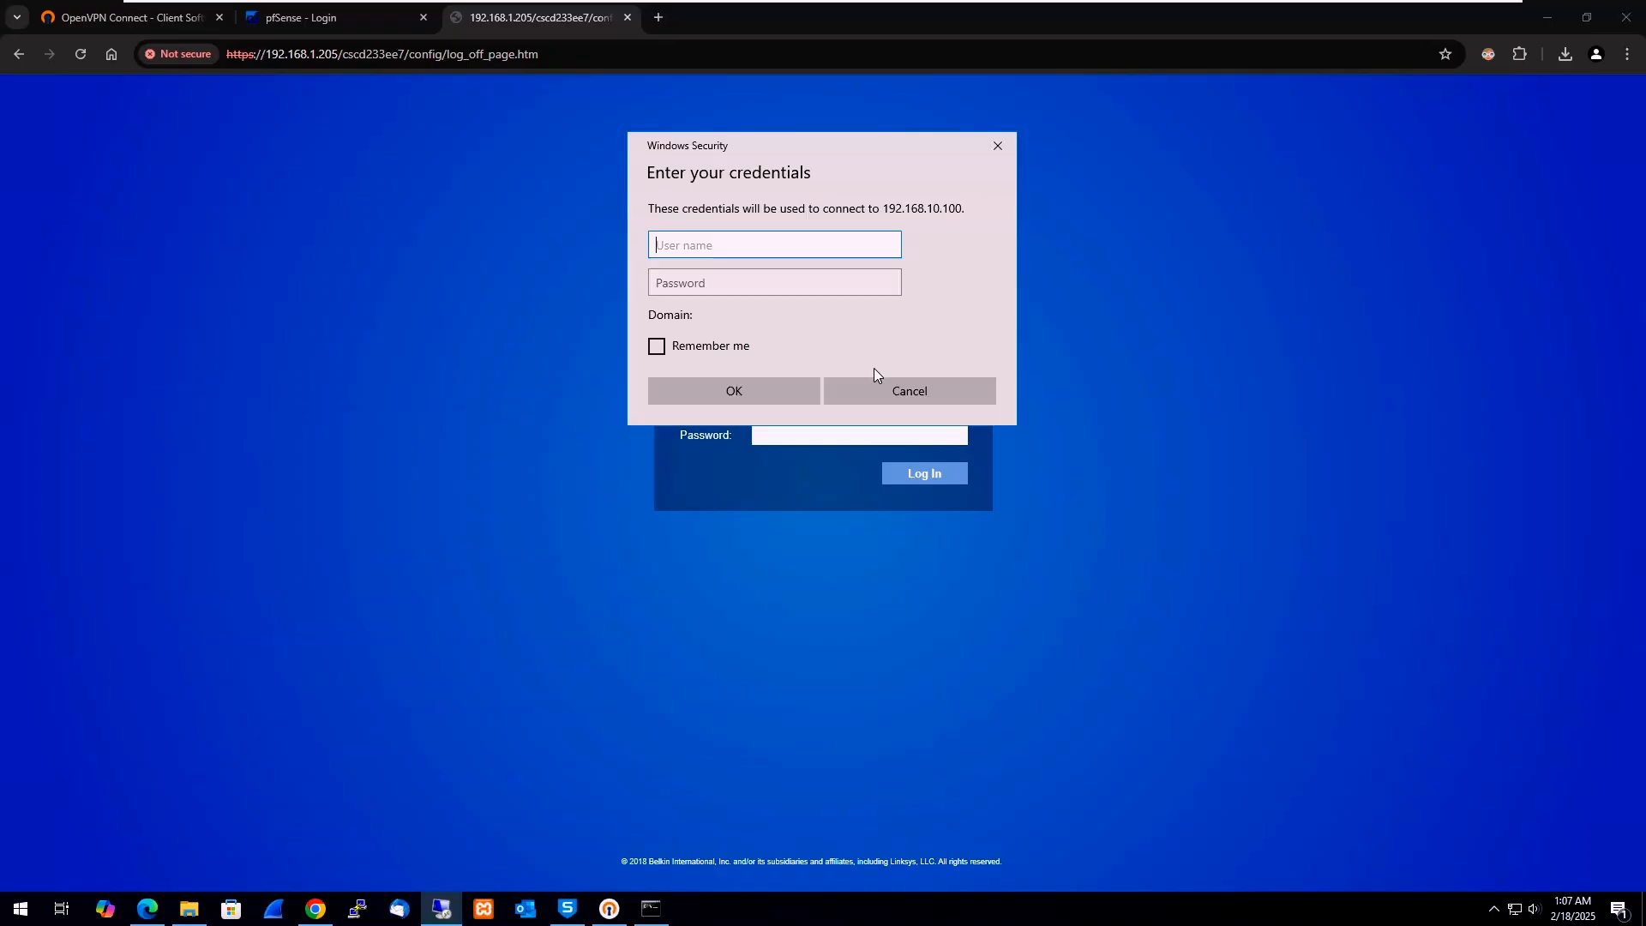
pyautogui.press('Tab')
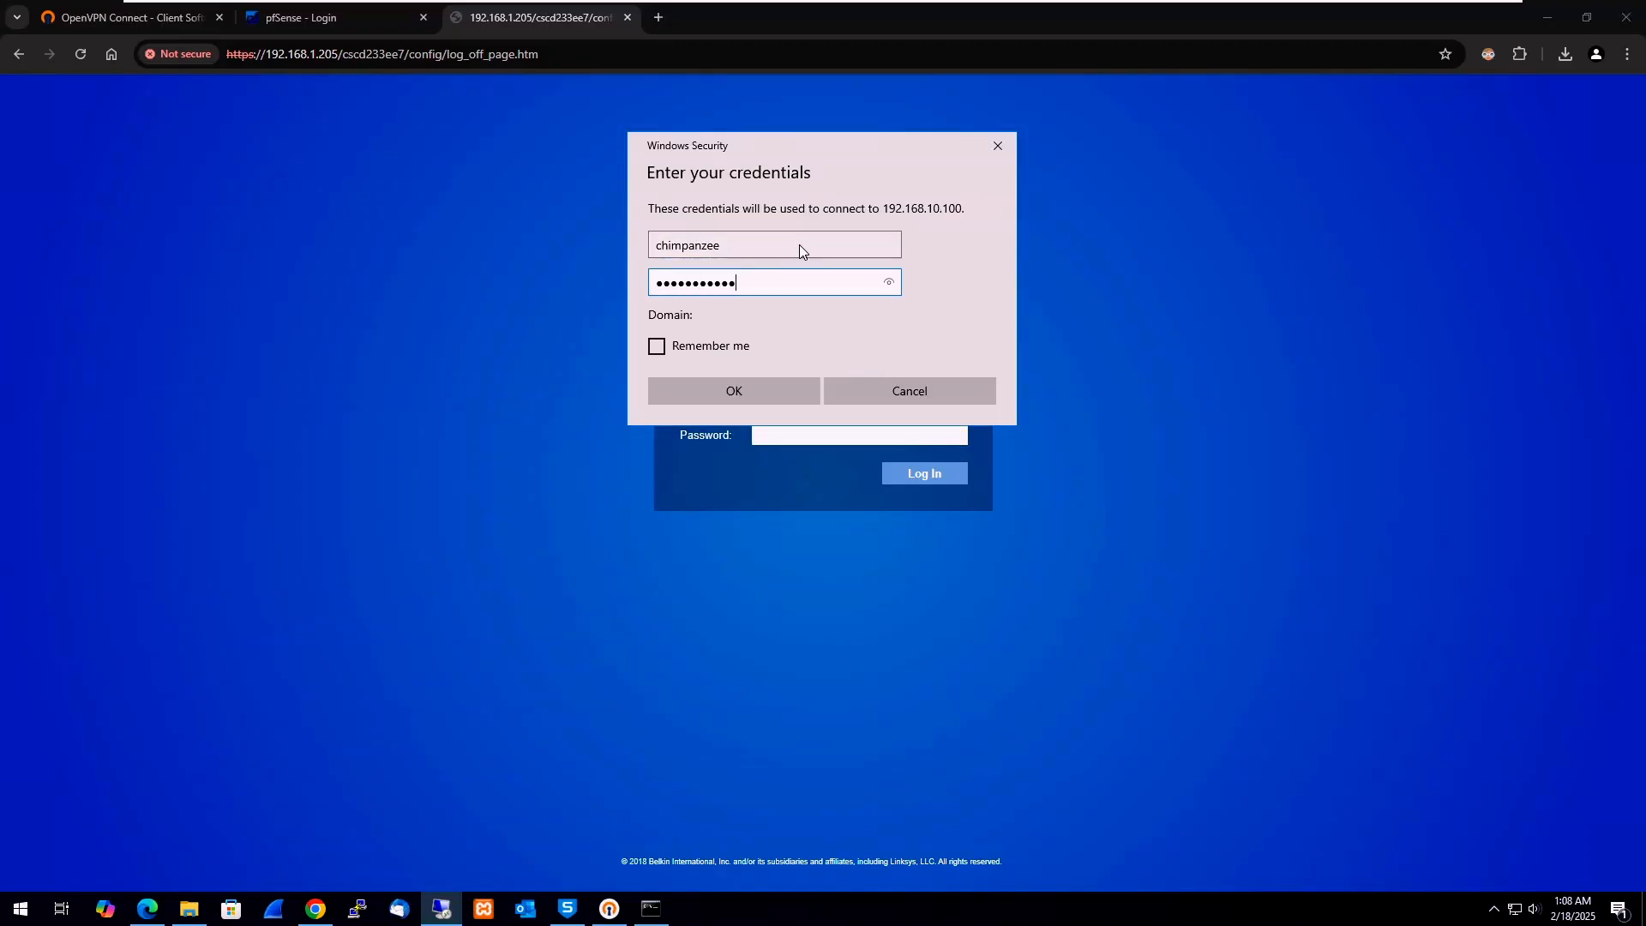
pyautogui.press('Return')
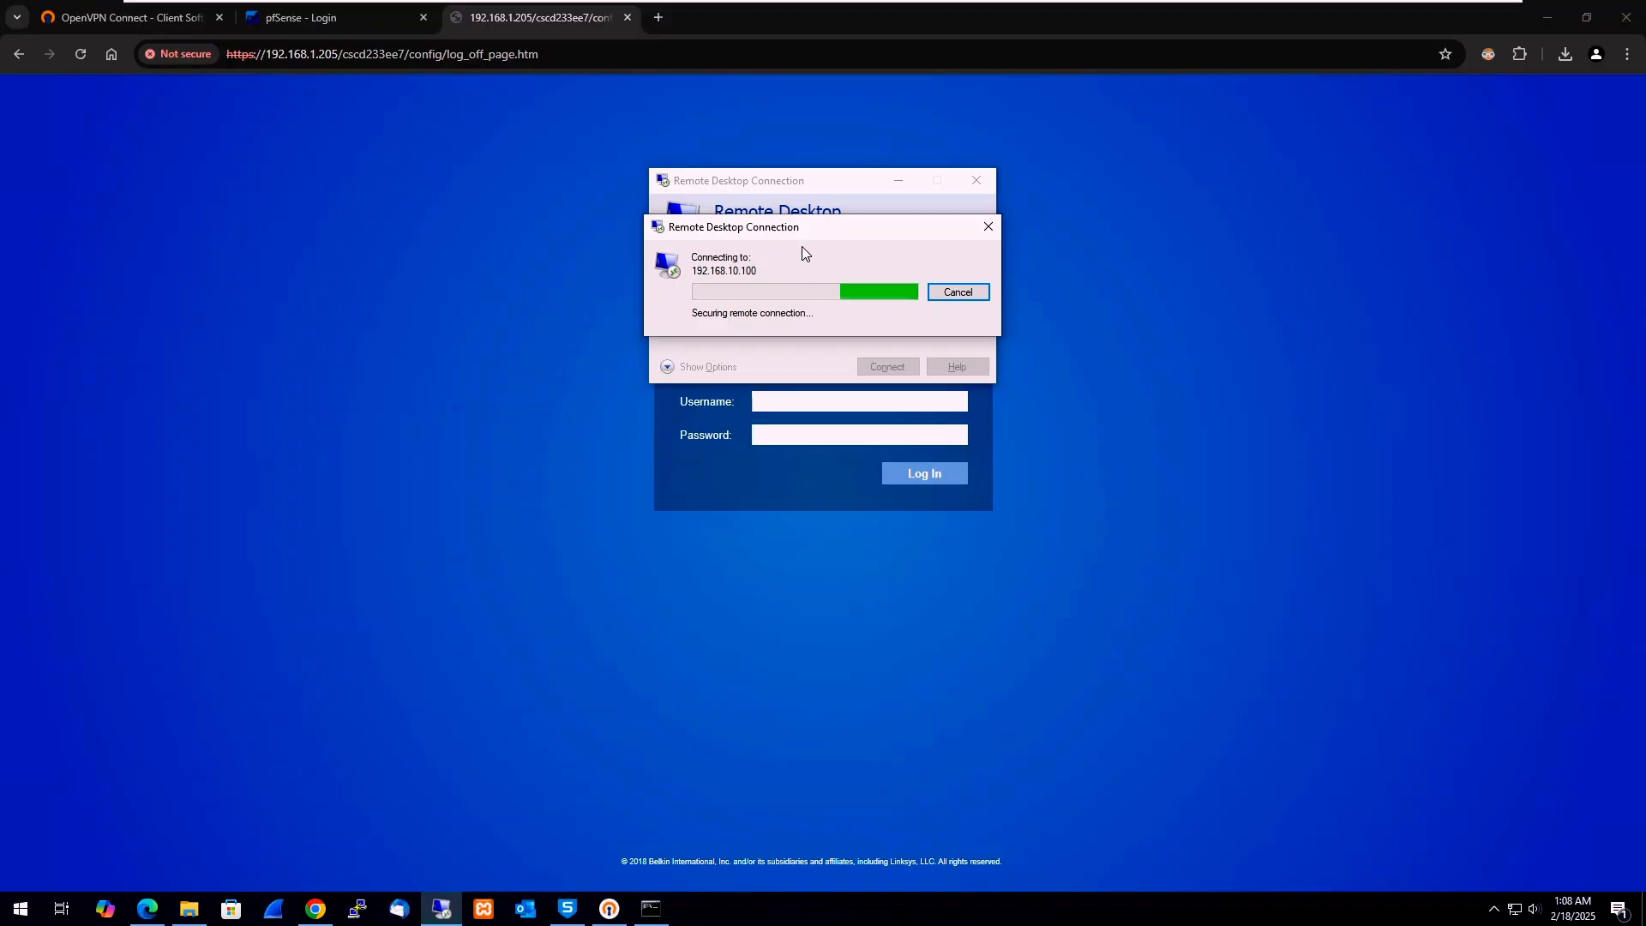
pyautogui.click(871, 427)
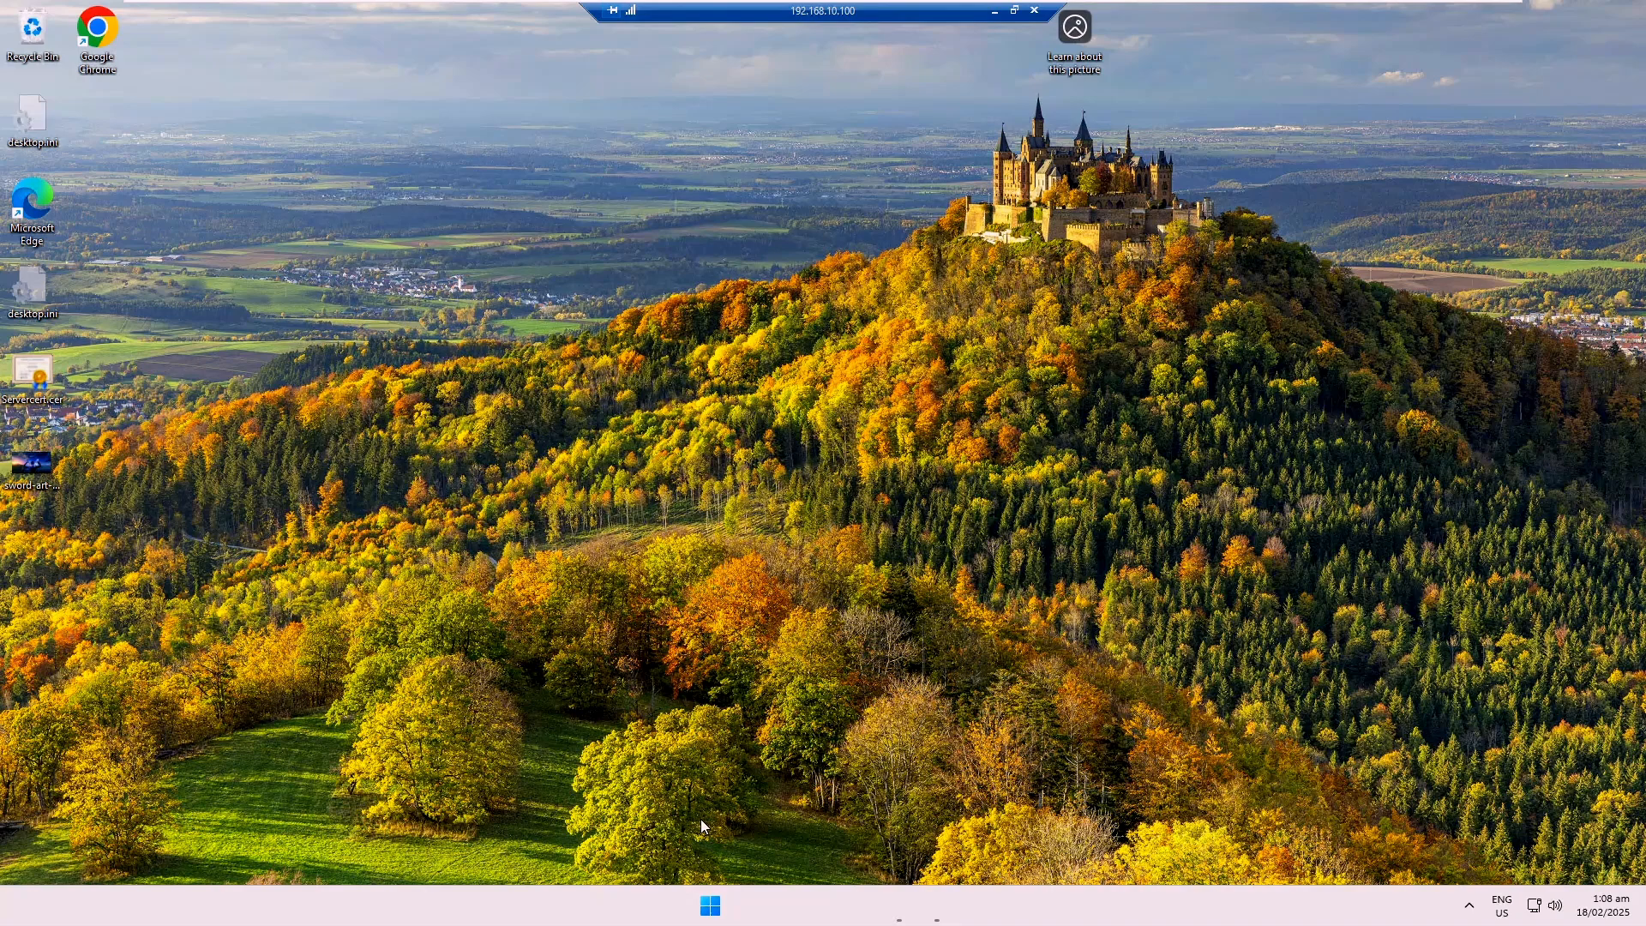
pyautogui.click(710, 907)
pyautogui.write('c')
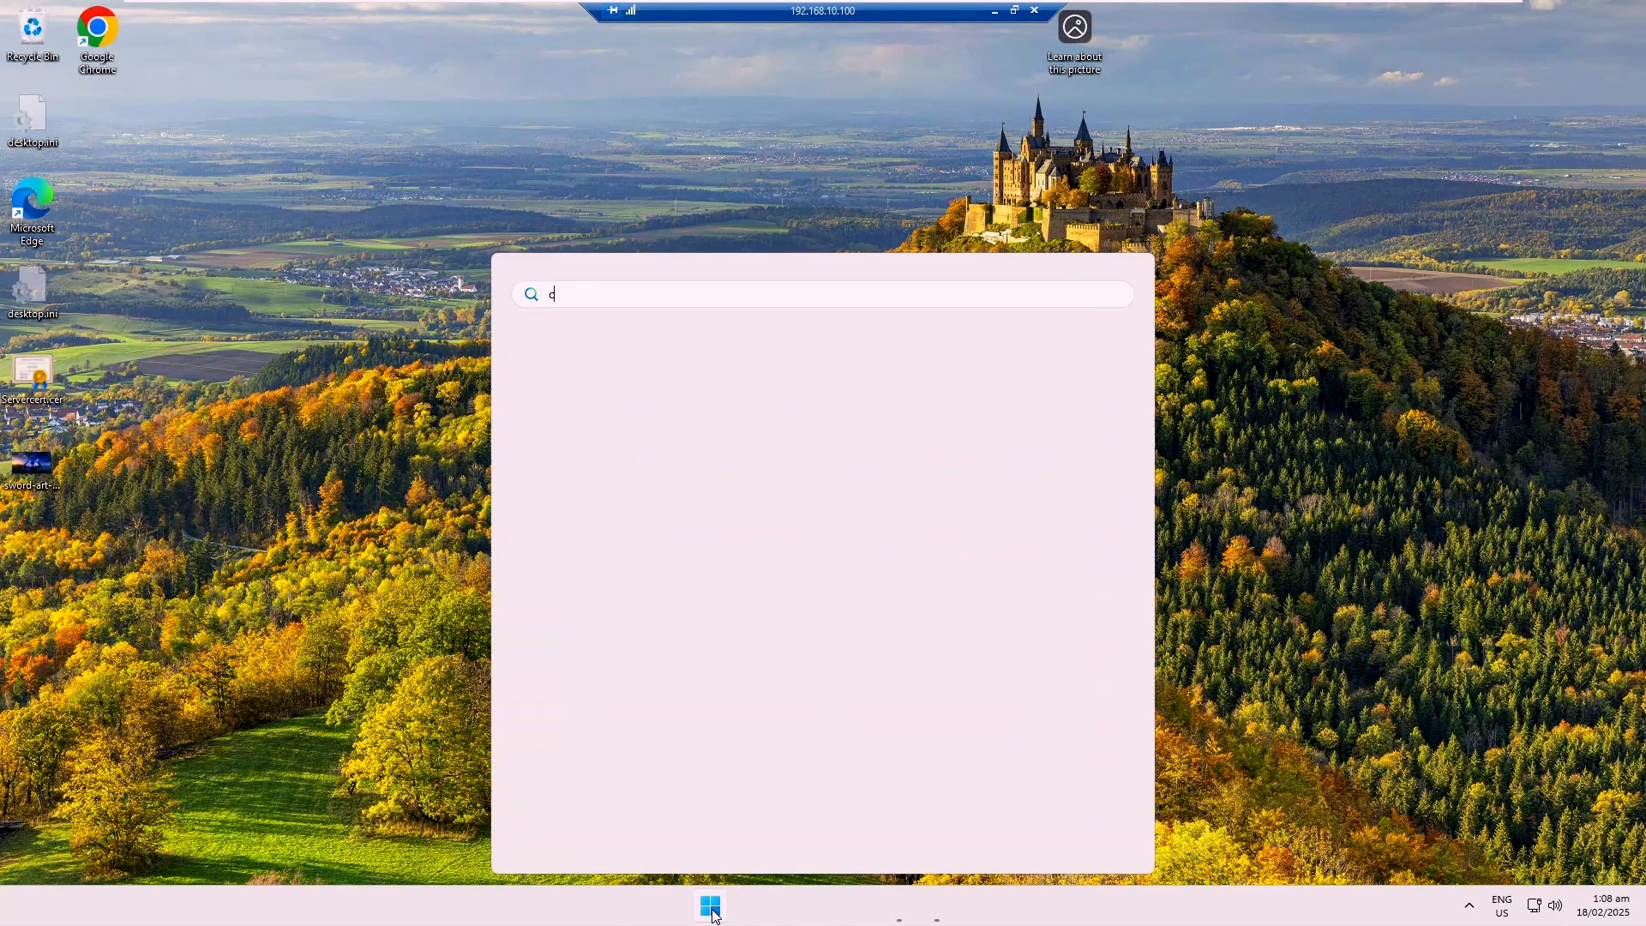
pyautogui.write('md')
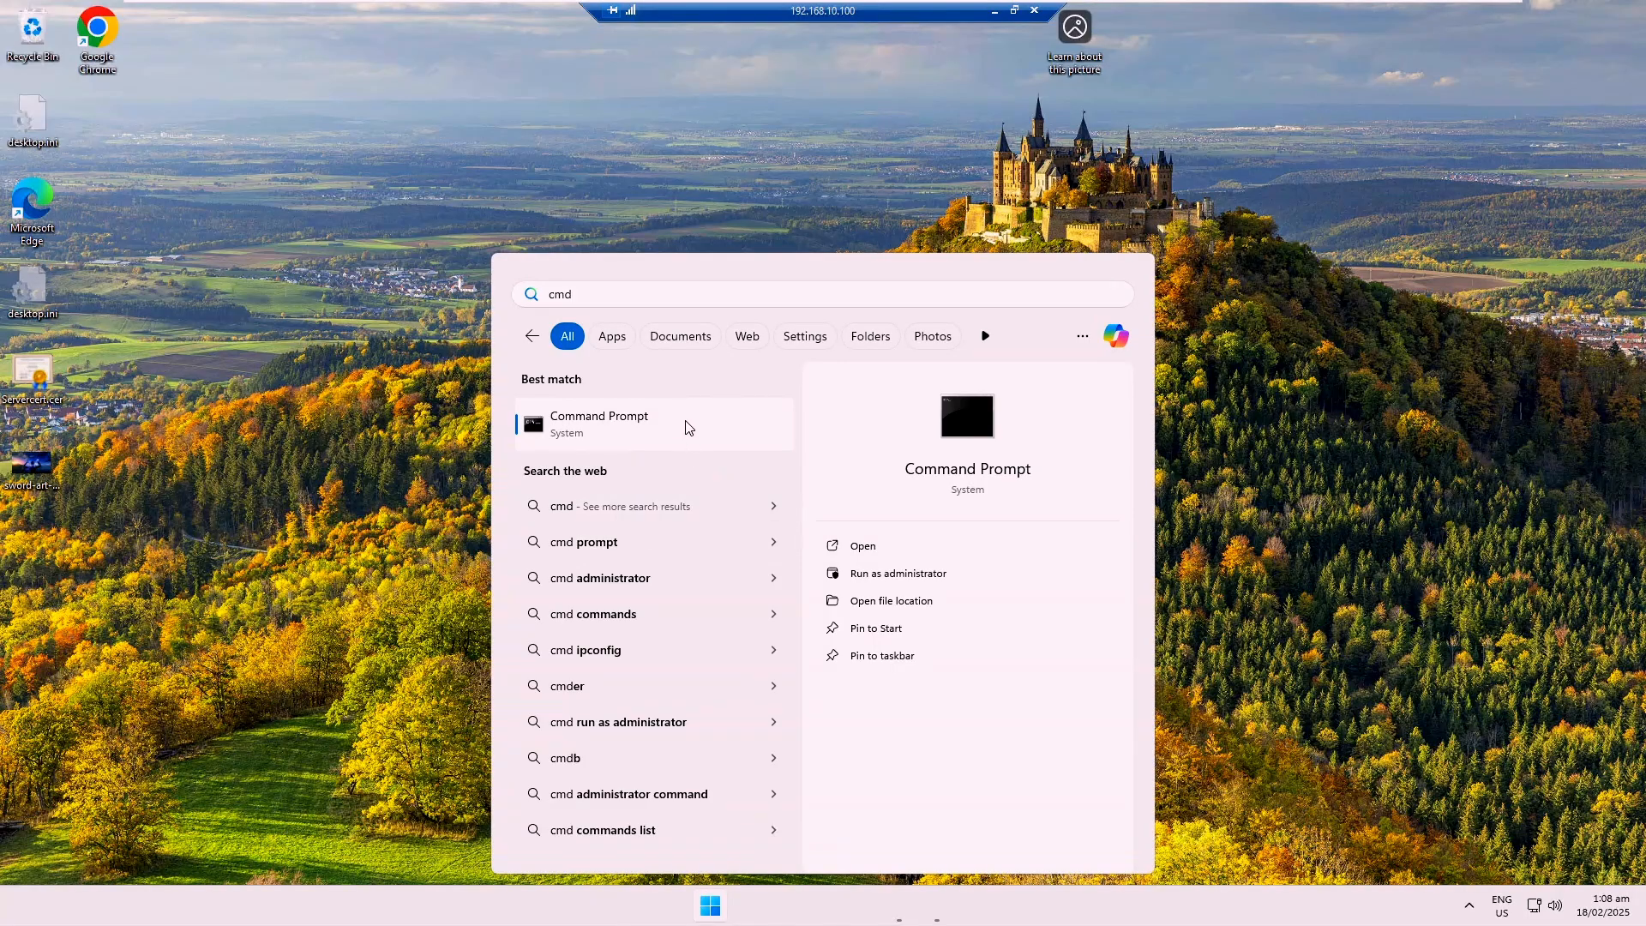
pyautogui.click(686, 426)
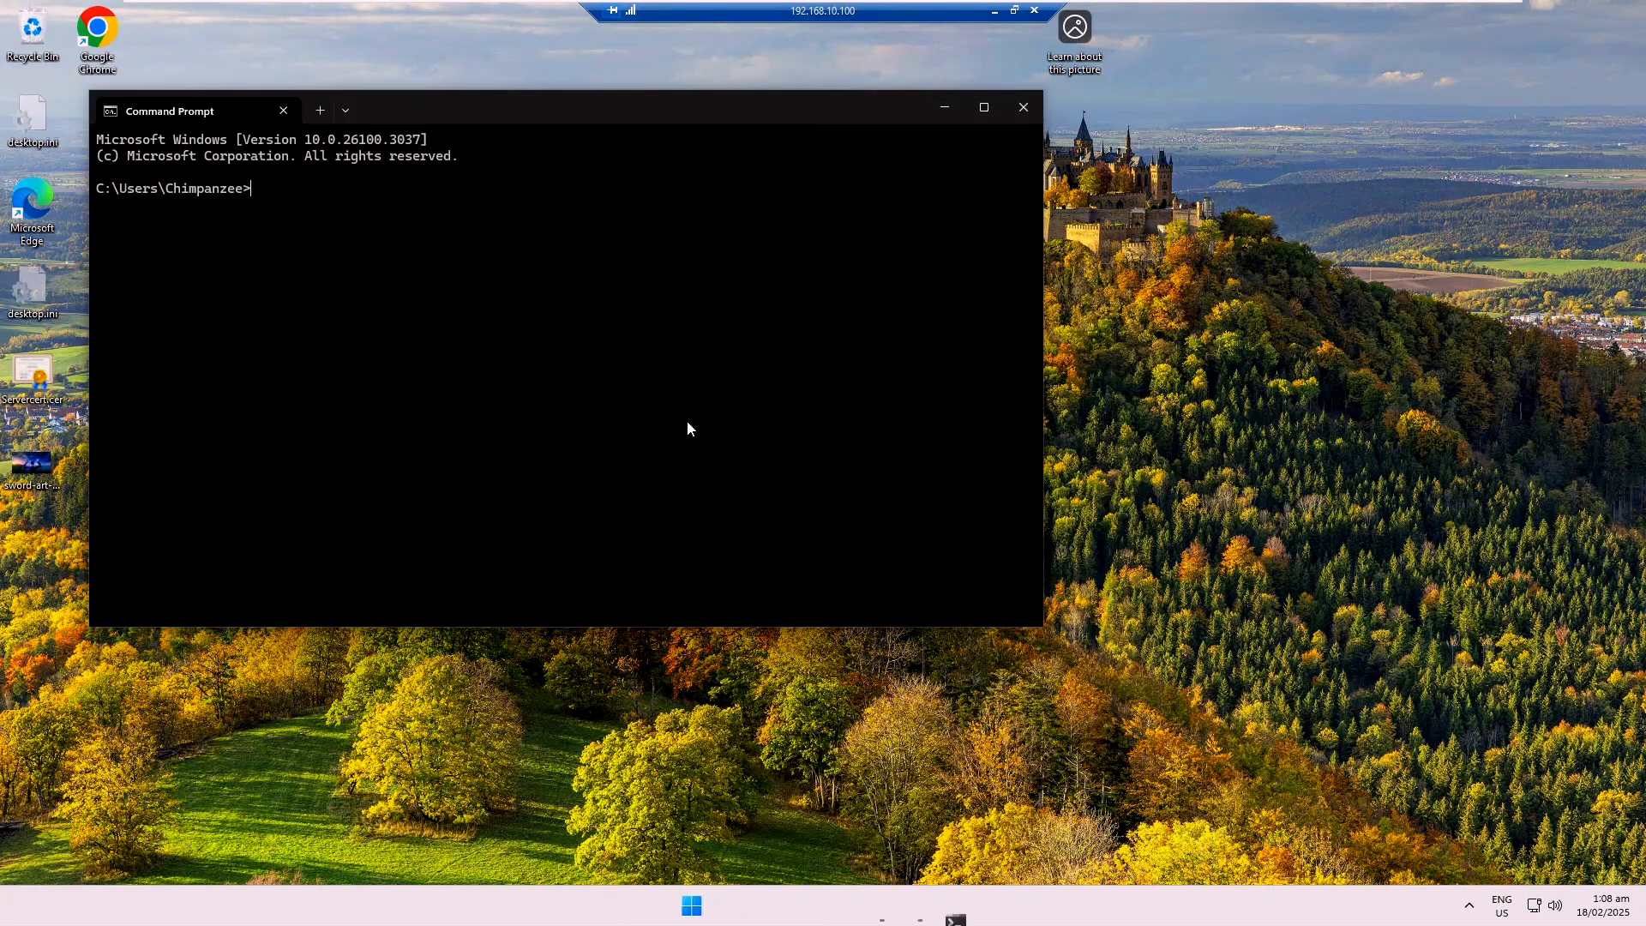
pyautogui.write('ipconfig')
pyautogui.press('Return')
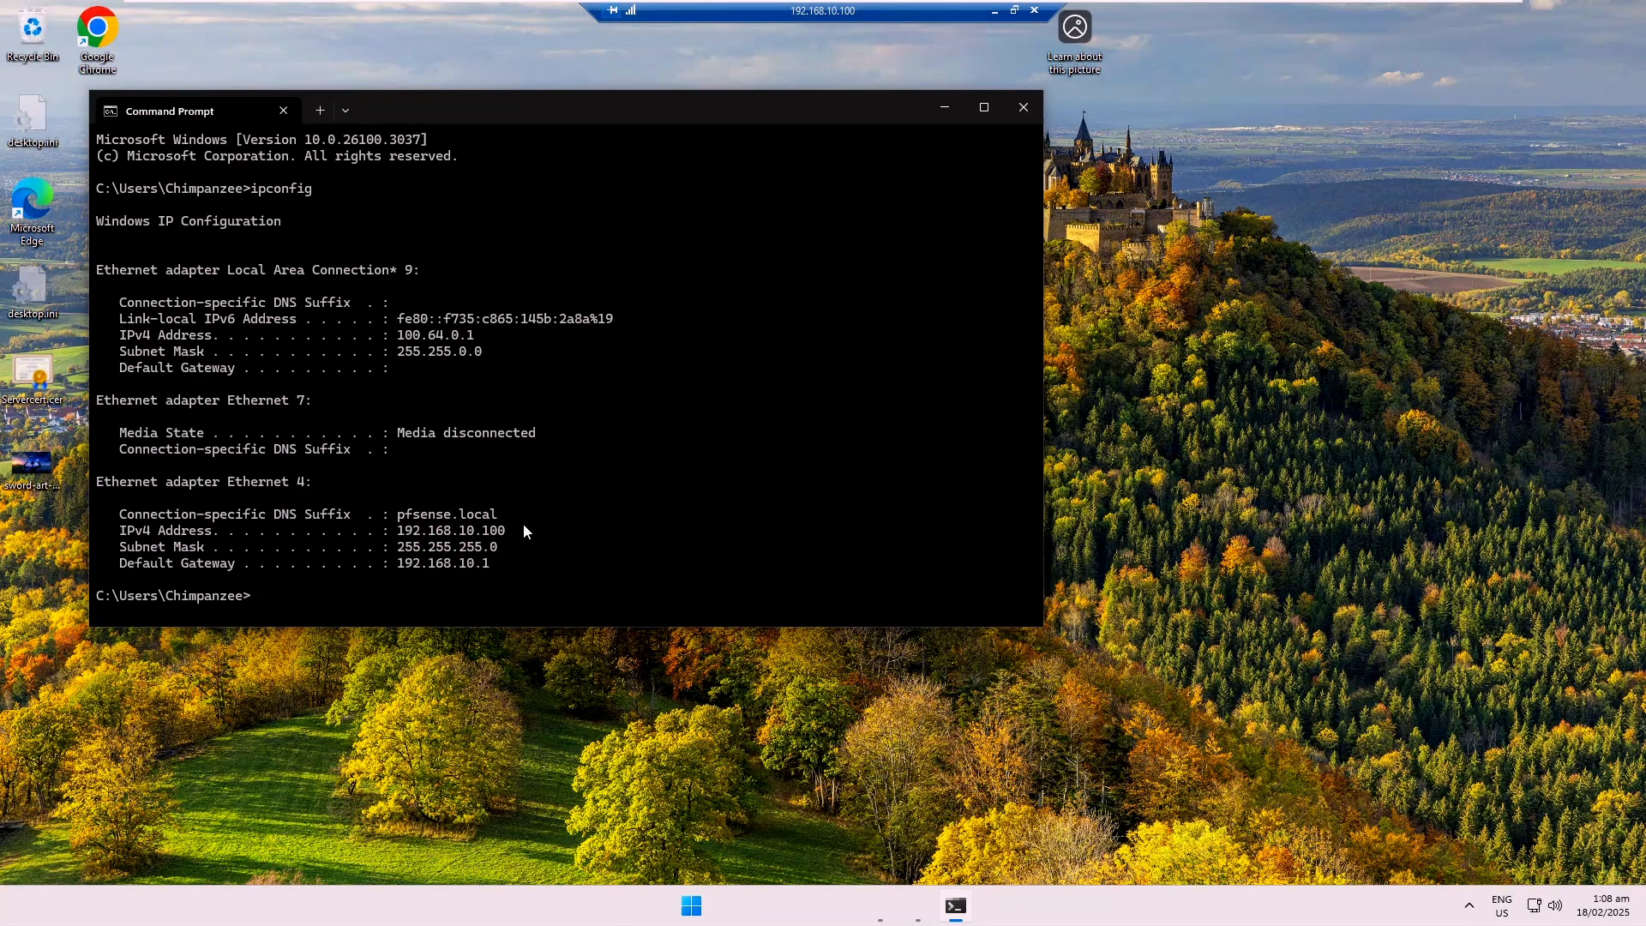
pyautogui.click(1034, 10)
pyautogui.click(873, 492)
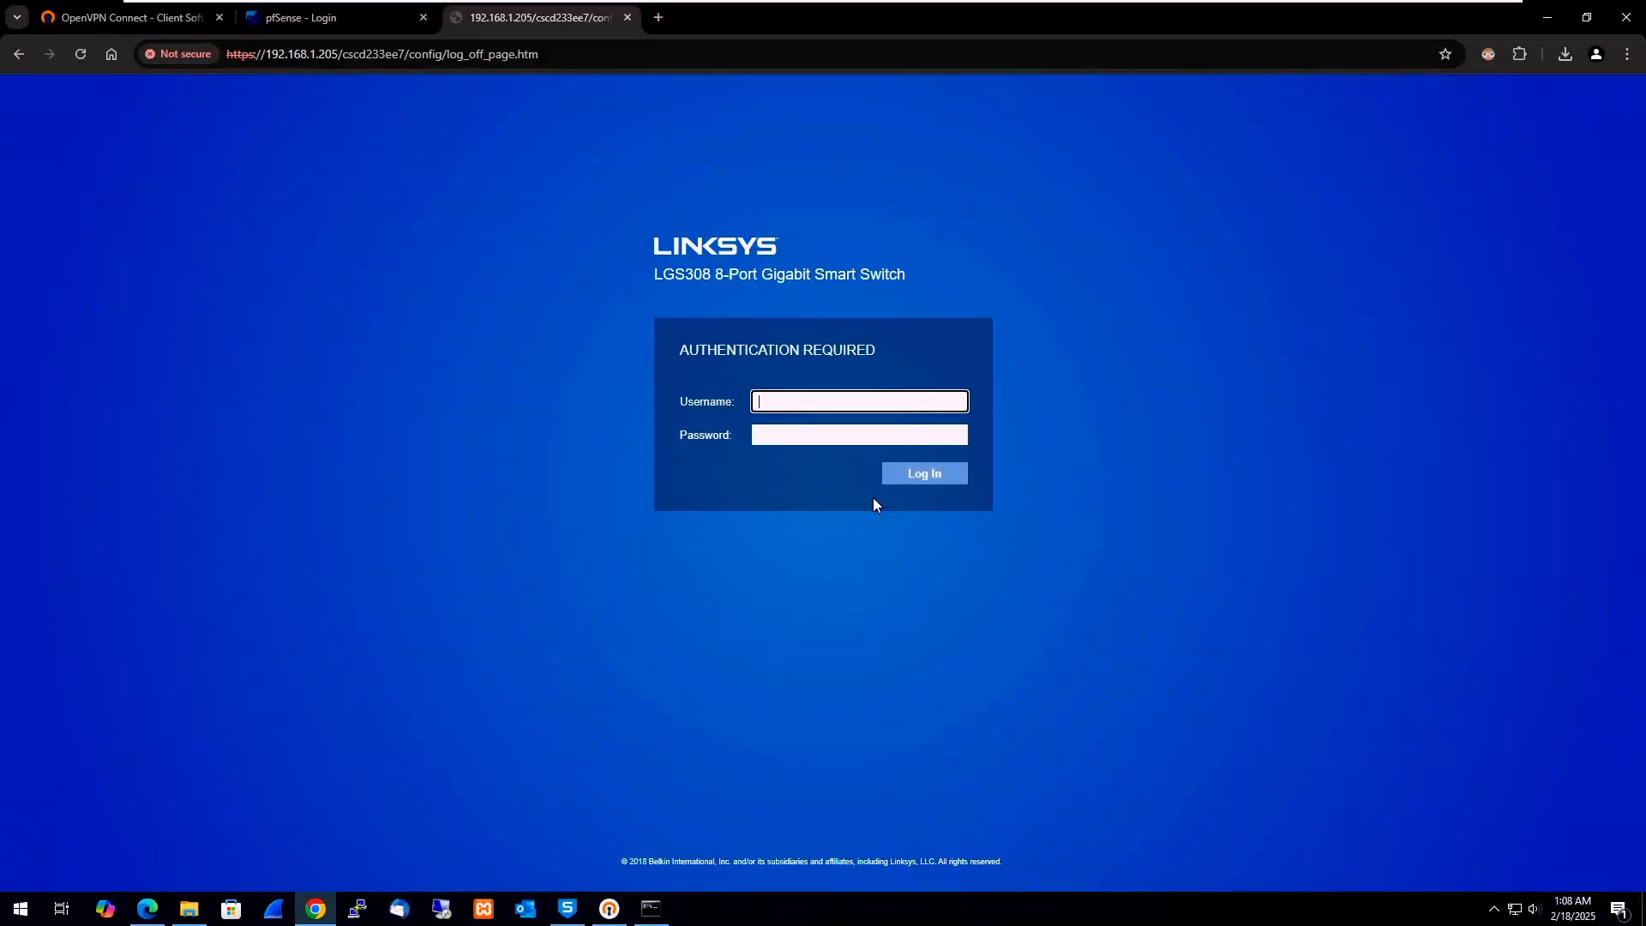
# Step: Connect via Remote Desktop to 10.10.10.220 as administrator, accepting the certificate warning
pyautogui.click(38, 913)
pyautogui.write('remote')
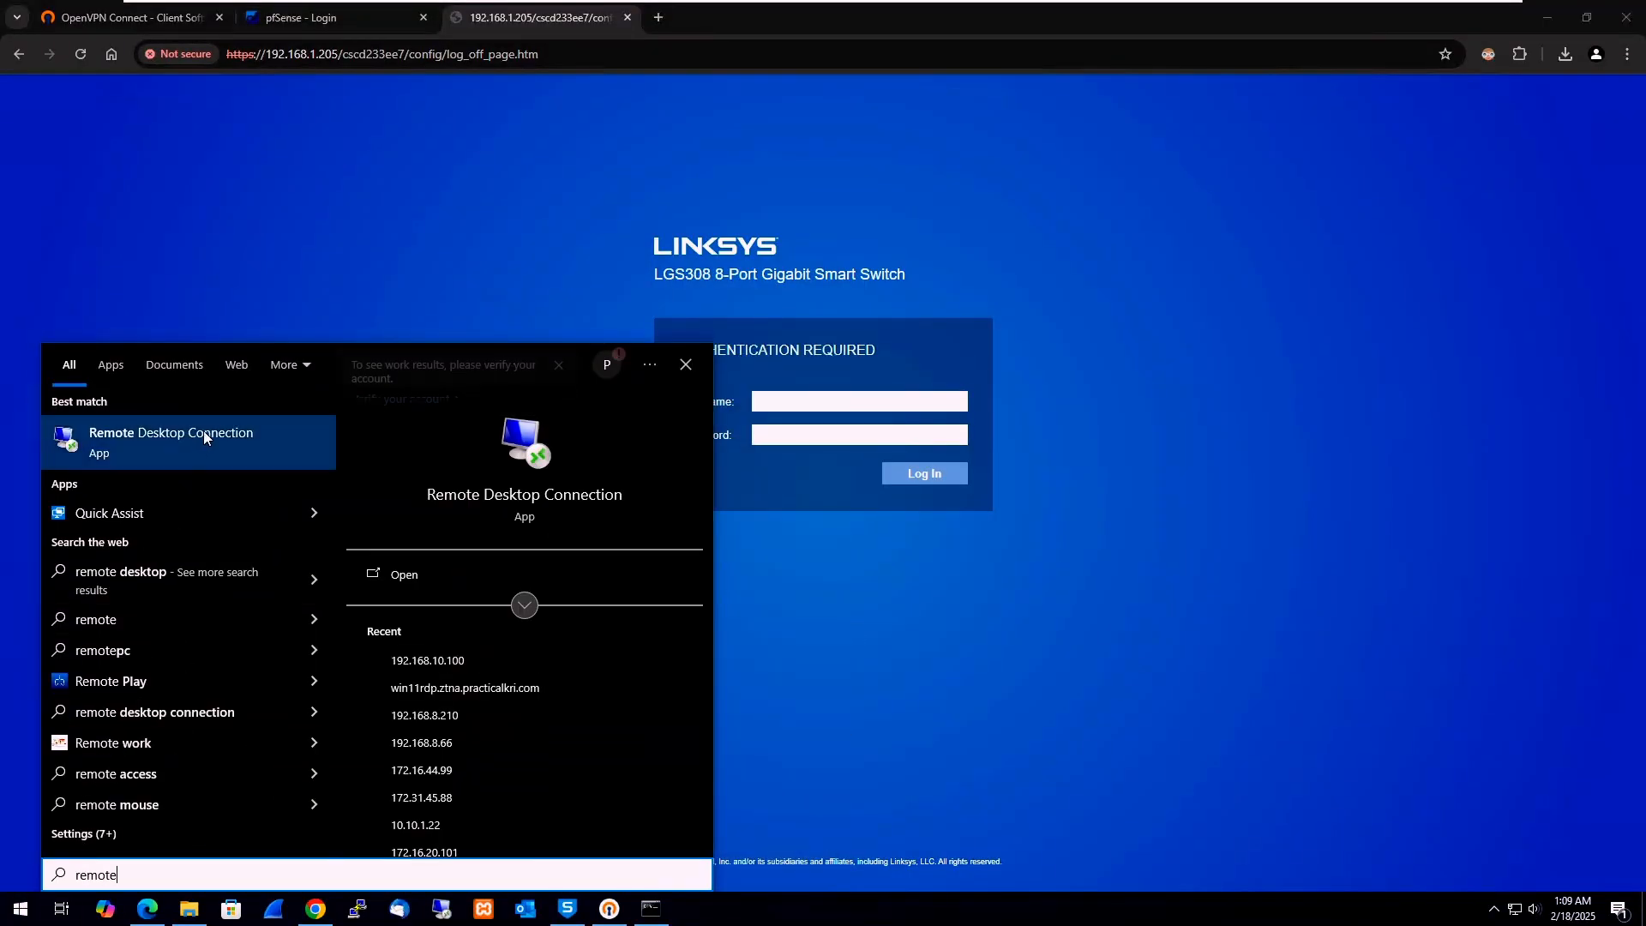
pyautogui.click(283, 429)
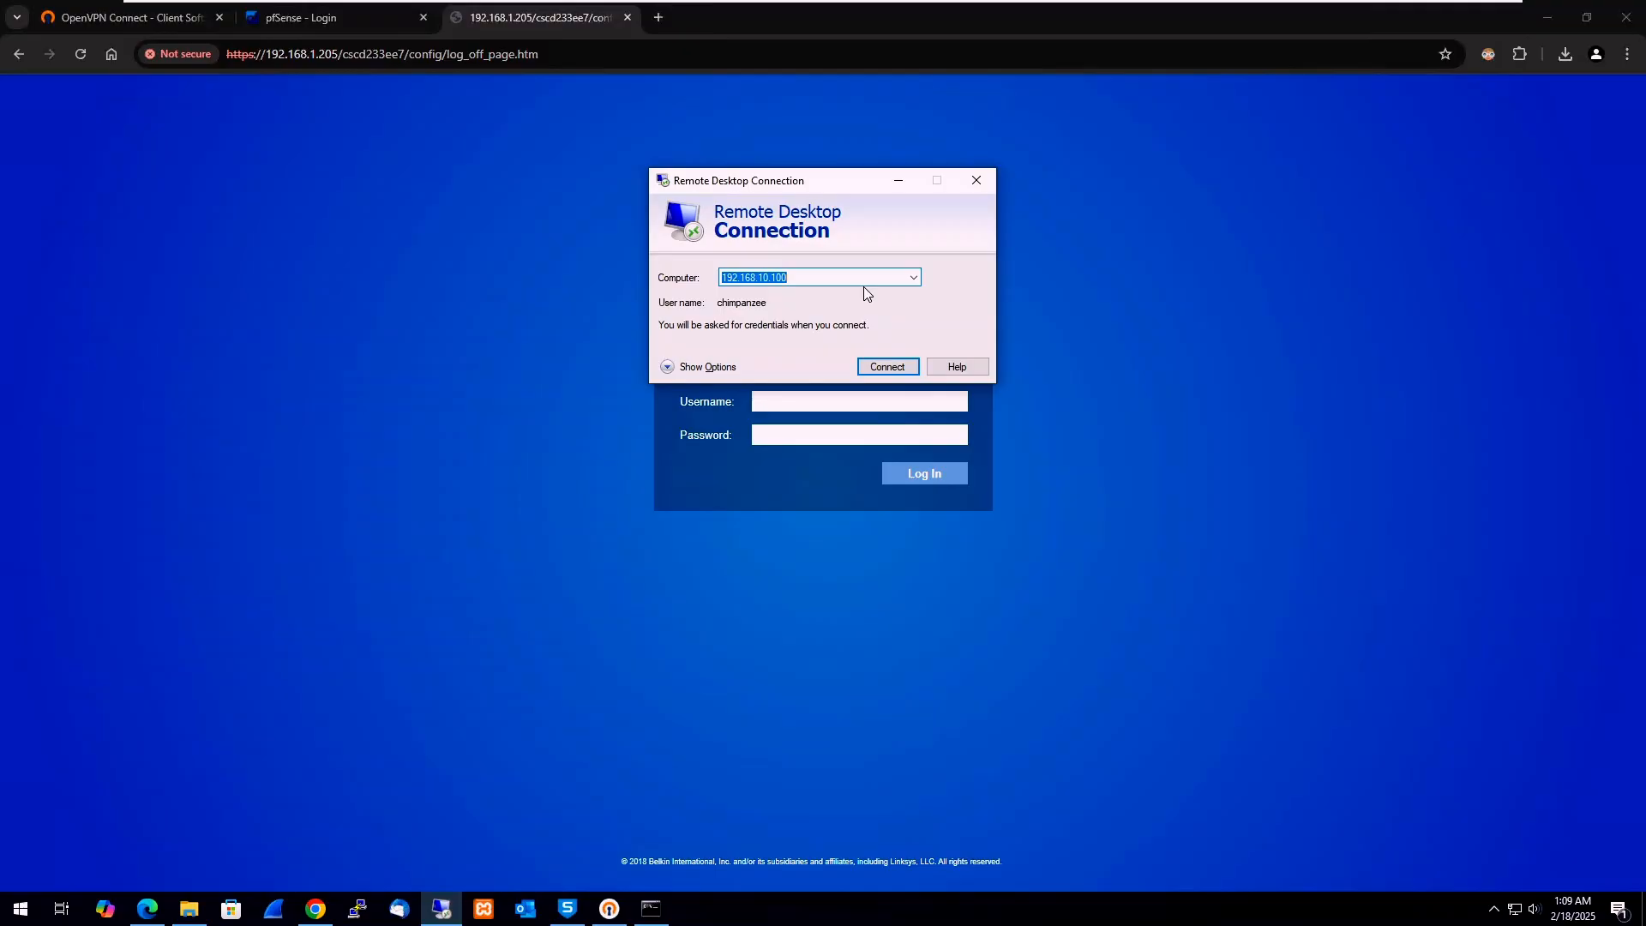
pyautogui.write('10.10.')
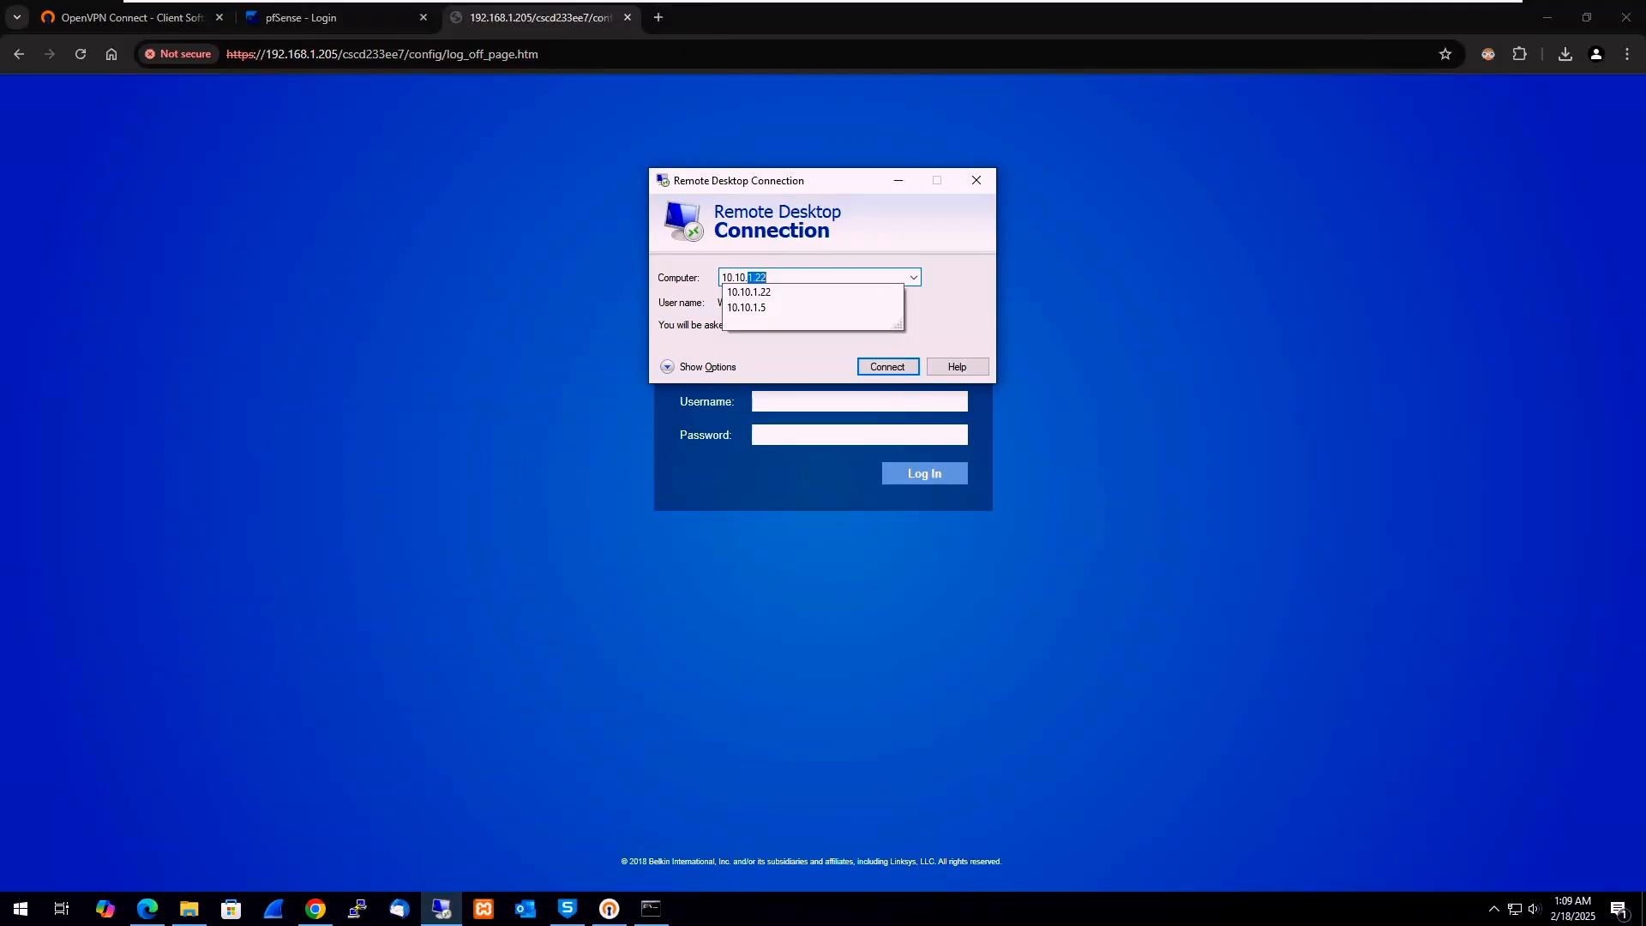
pyautogui.write('10.220')
pyautogui.press('Return')
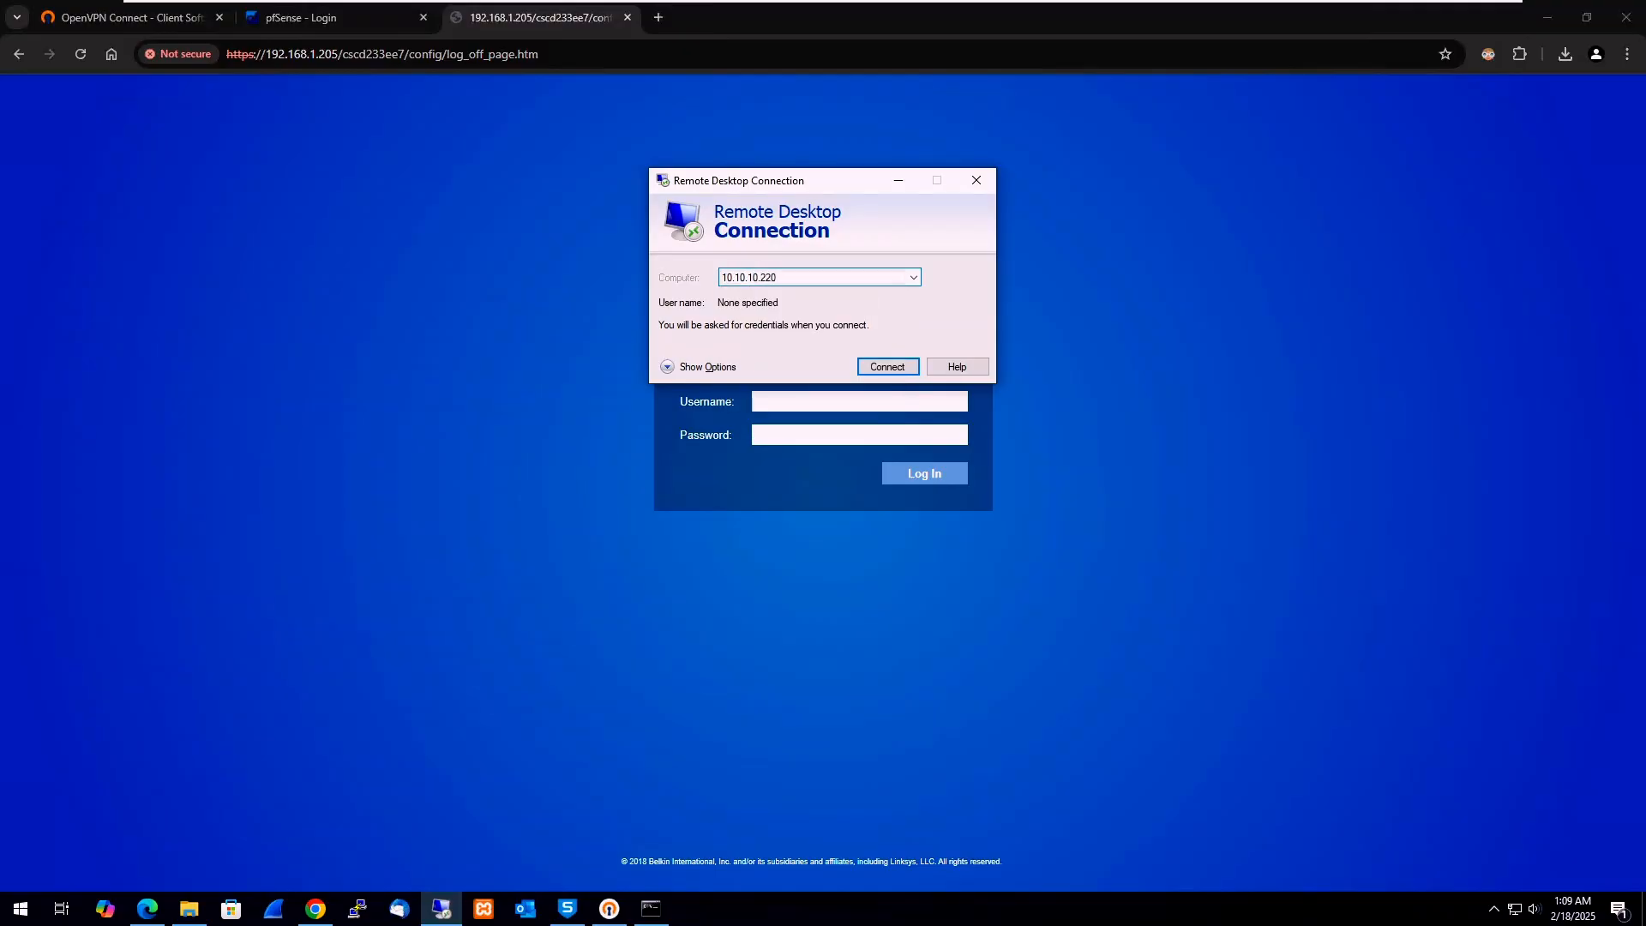
pyautogui.write('administrator')
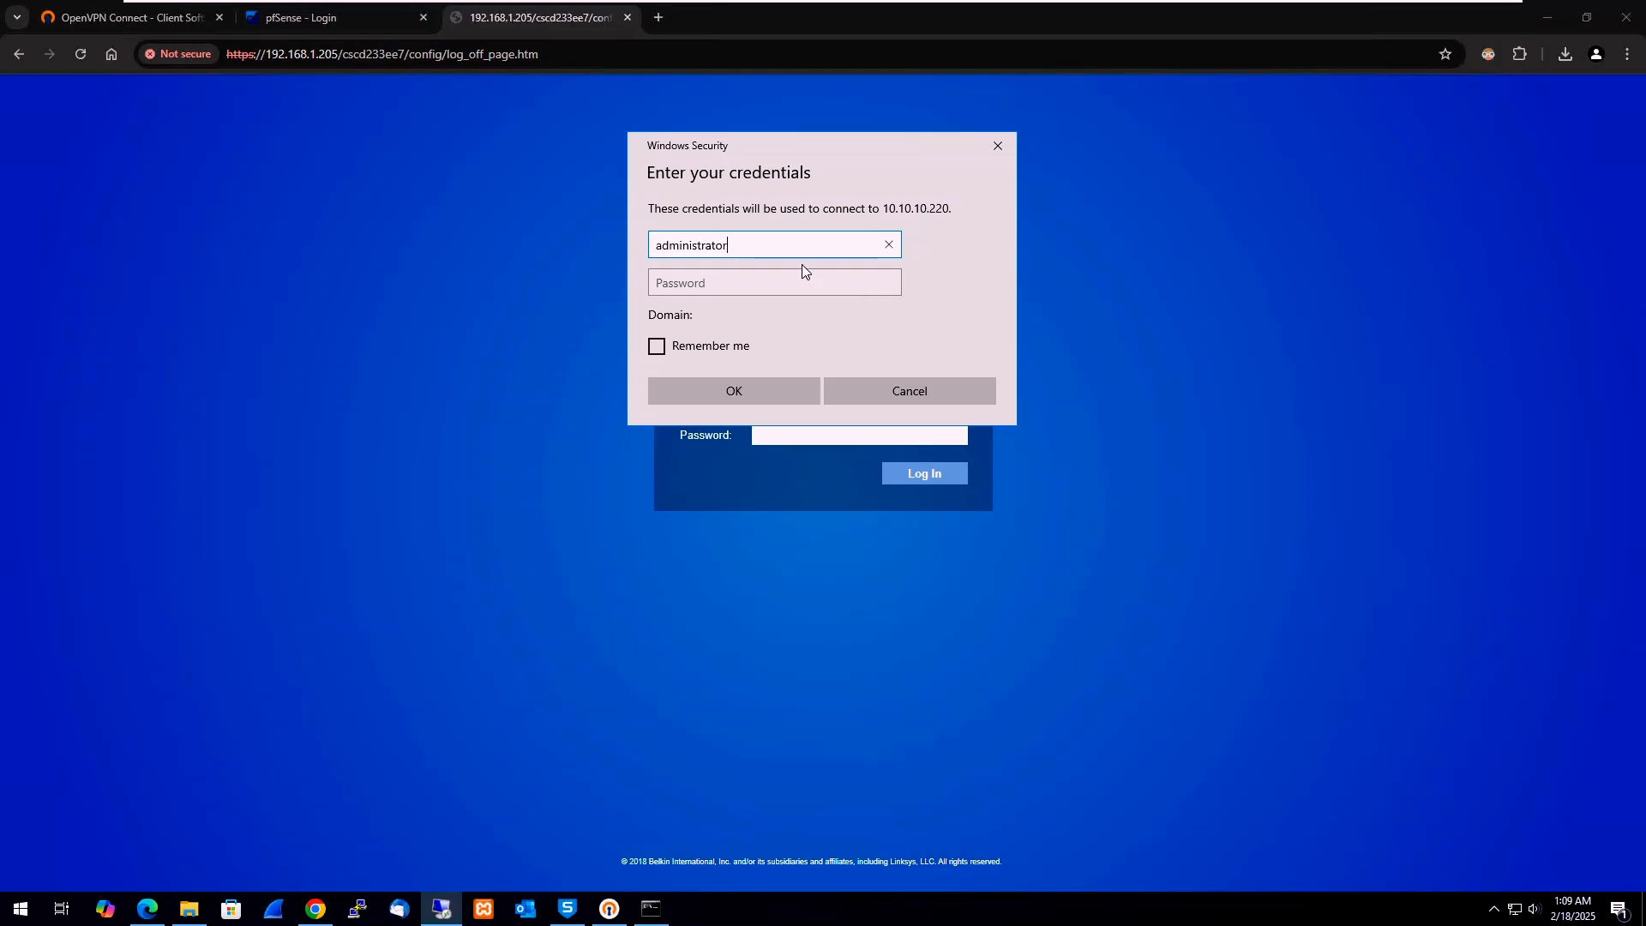
pyautogui.press('Tab')
pyautogui.write('P')
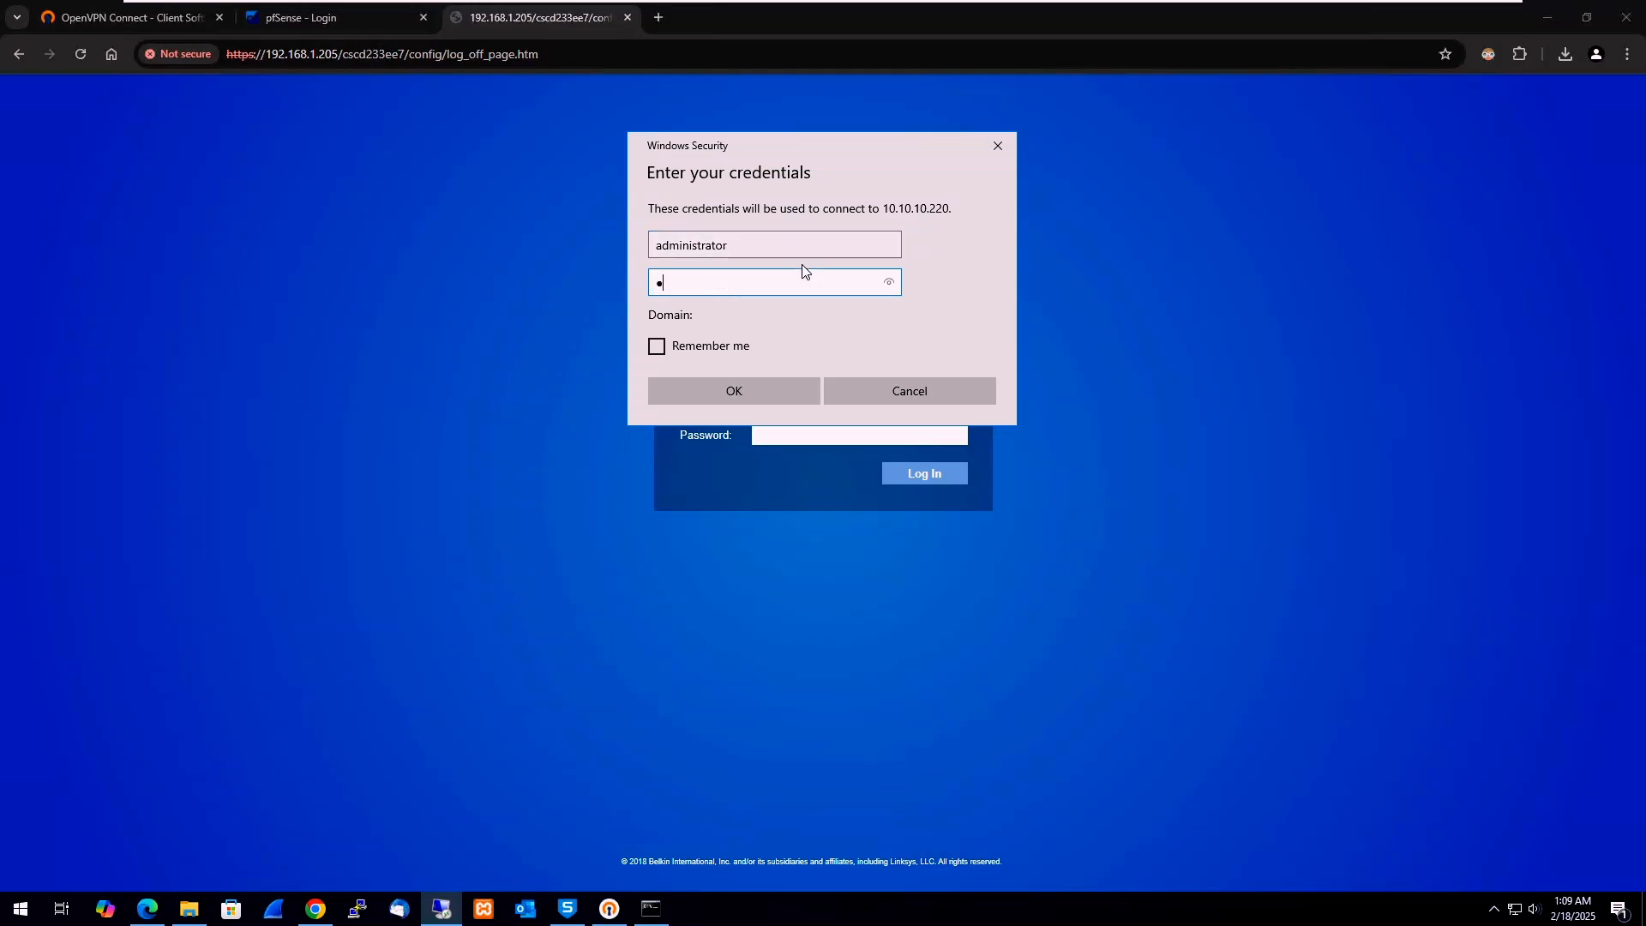
pyautogui.write('********')
pyautogui.press('Return')
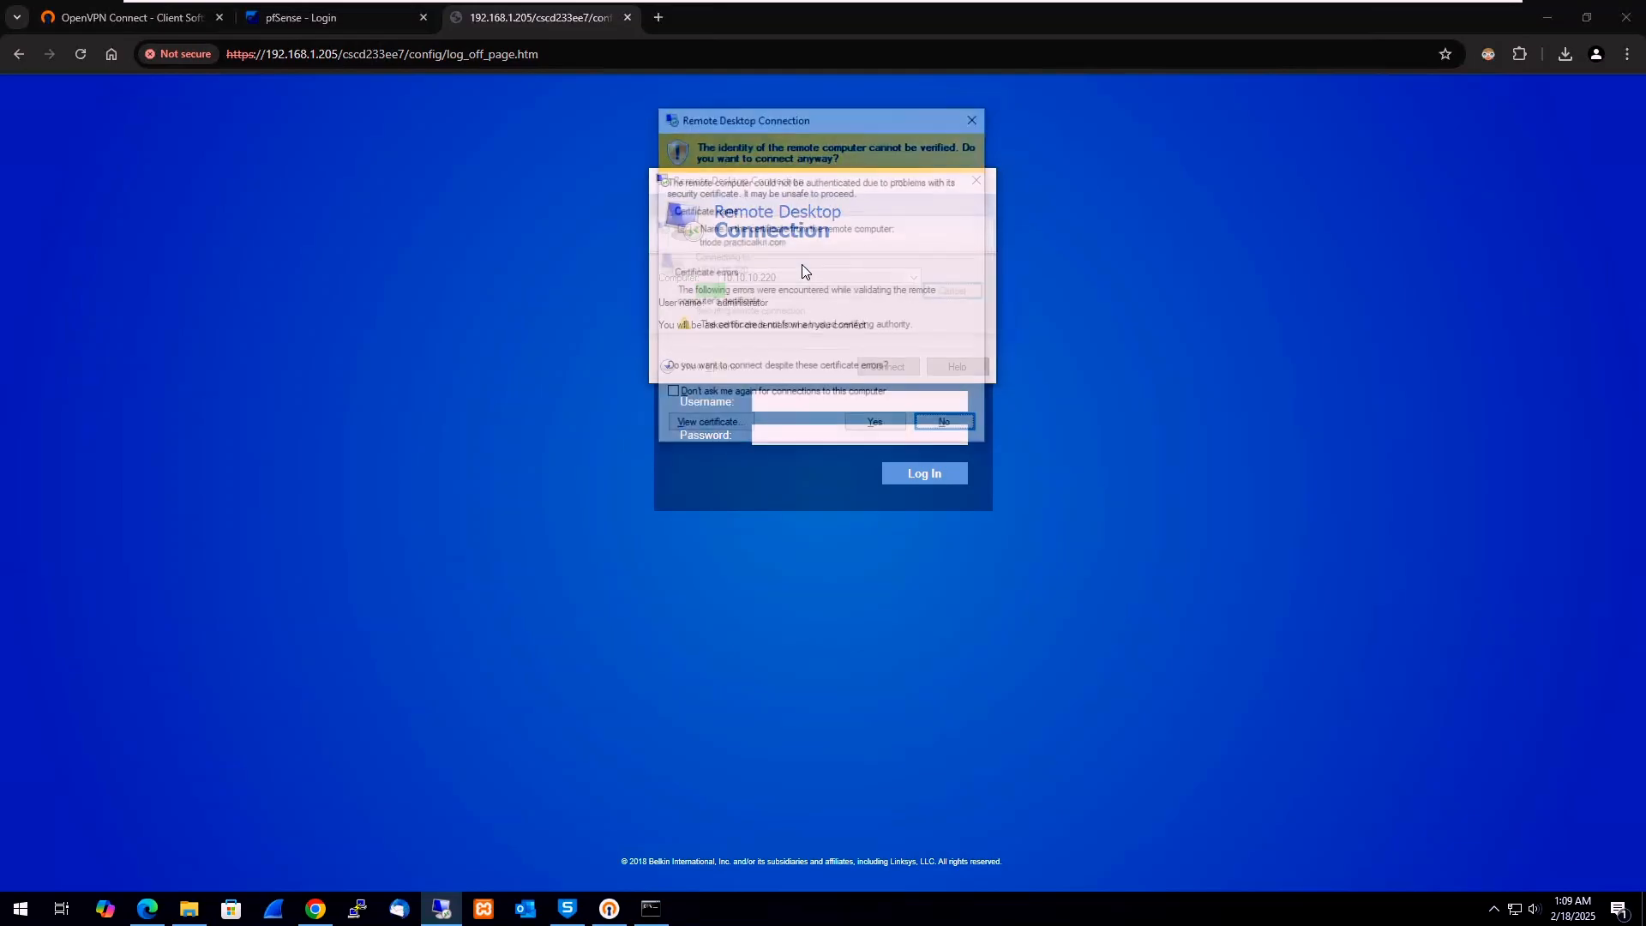
pyautogui.click(894, 427)
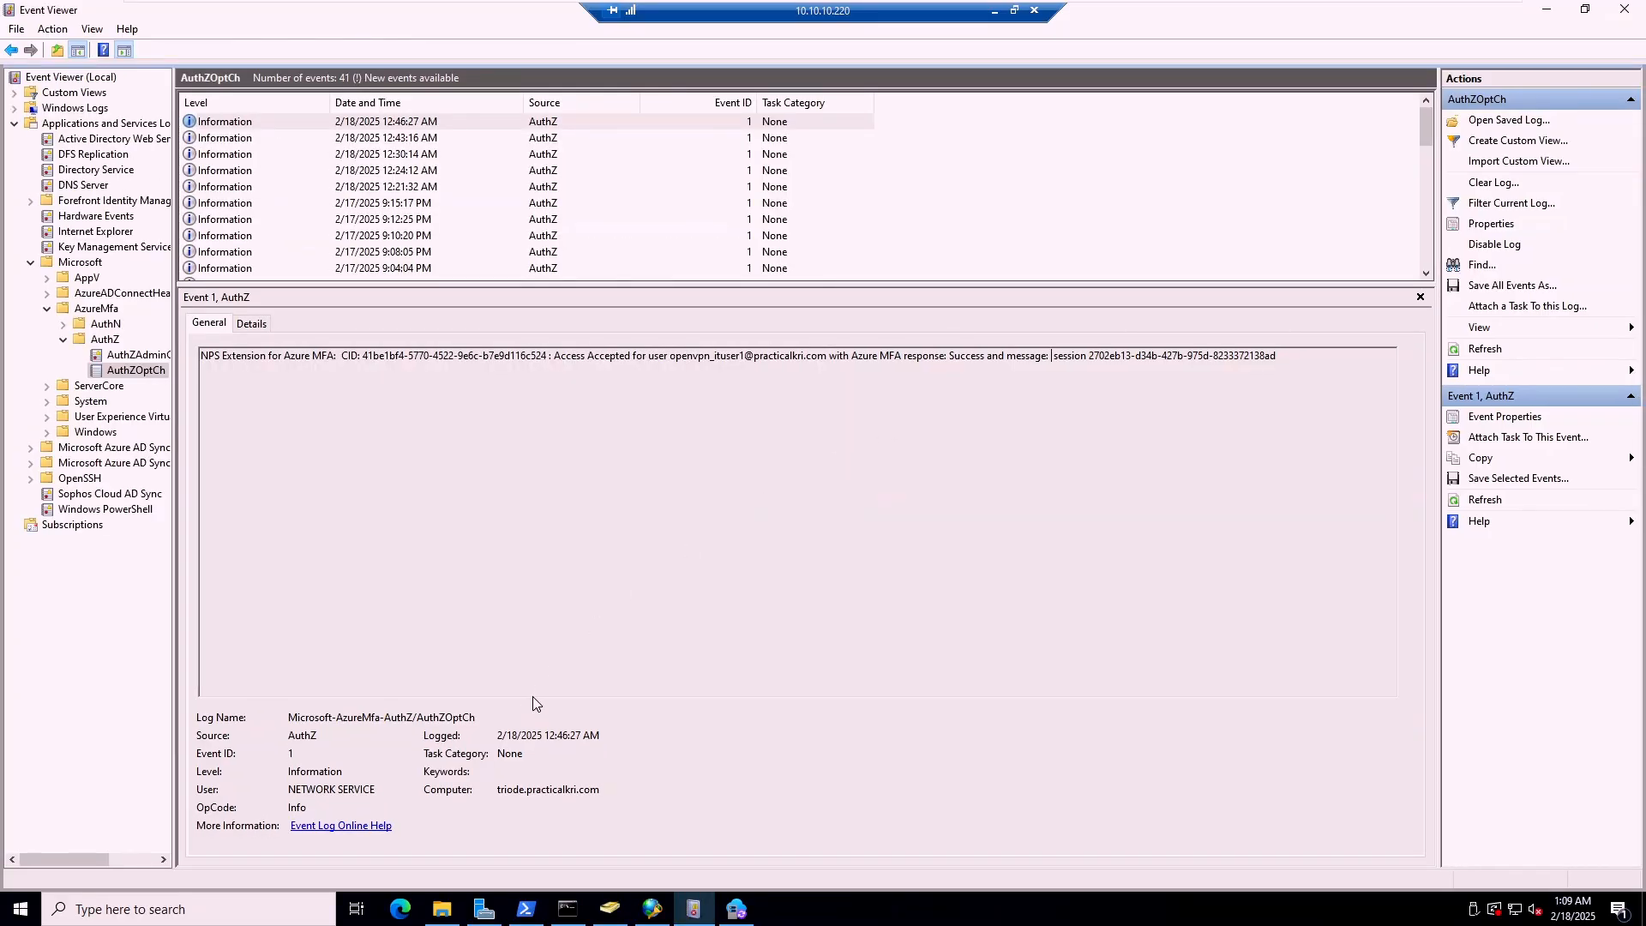
# Step: Refresh Event Viewer's AuthZOptCh log to show the new 1:02:52 AM Access Accepted event
pyautogui.click(482, 911)
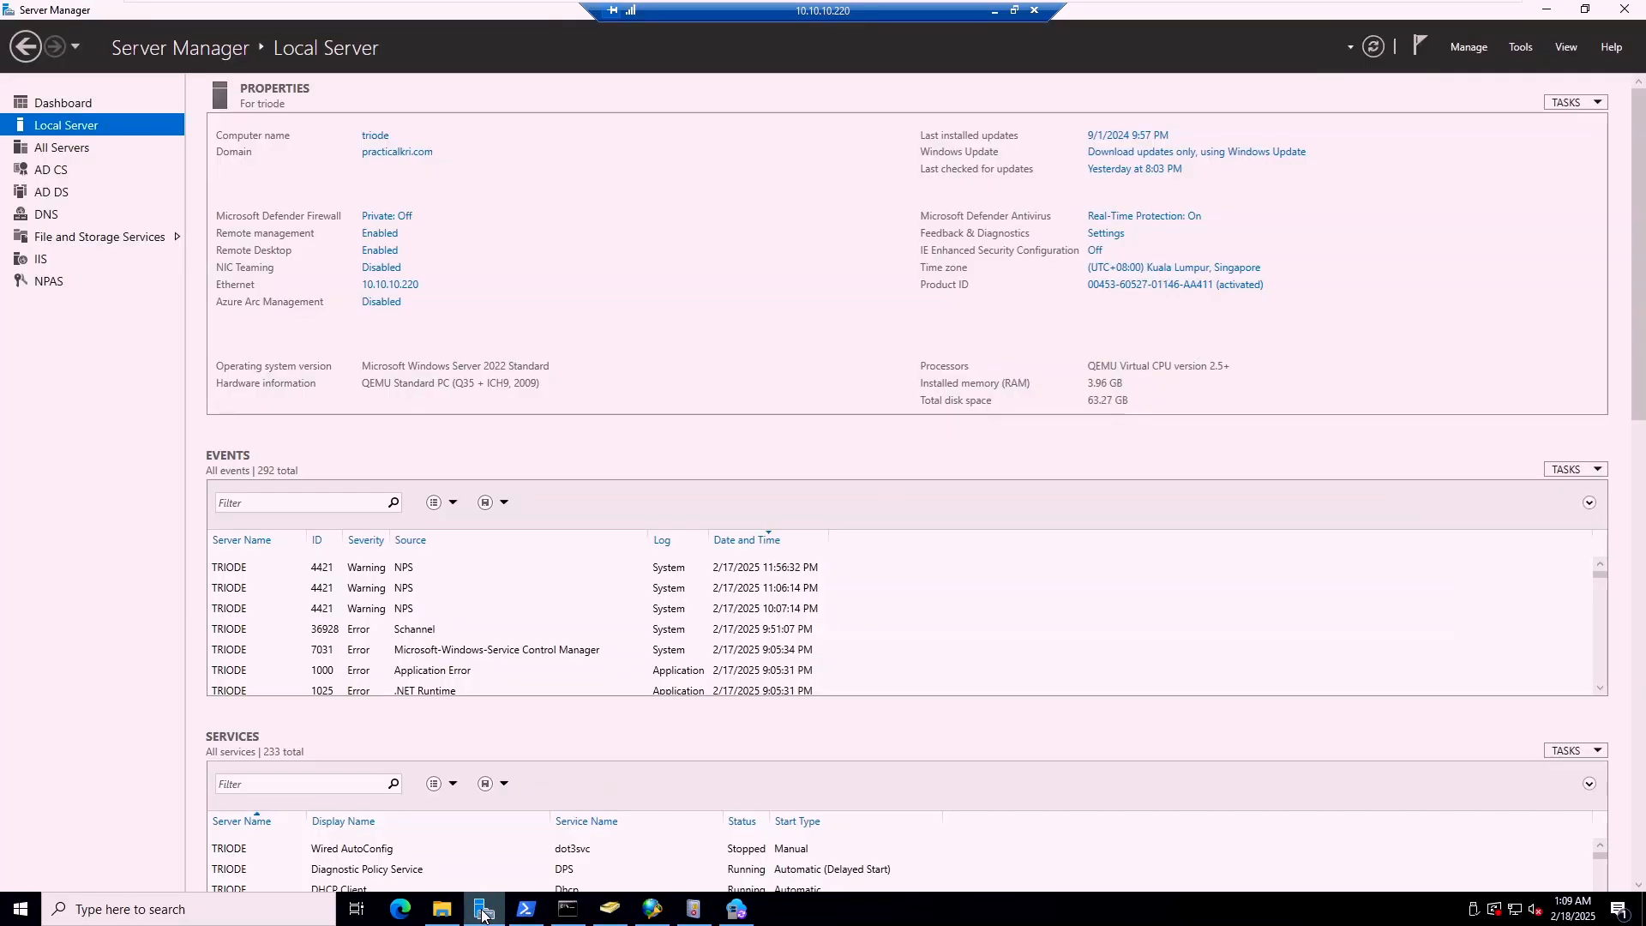
pyautogui.click(483, 911)
pyautogui.rightClick(903, 222)
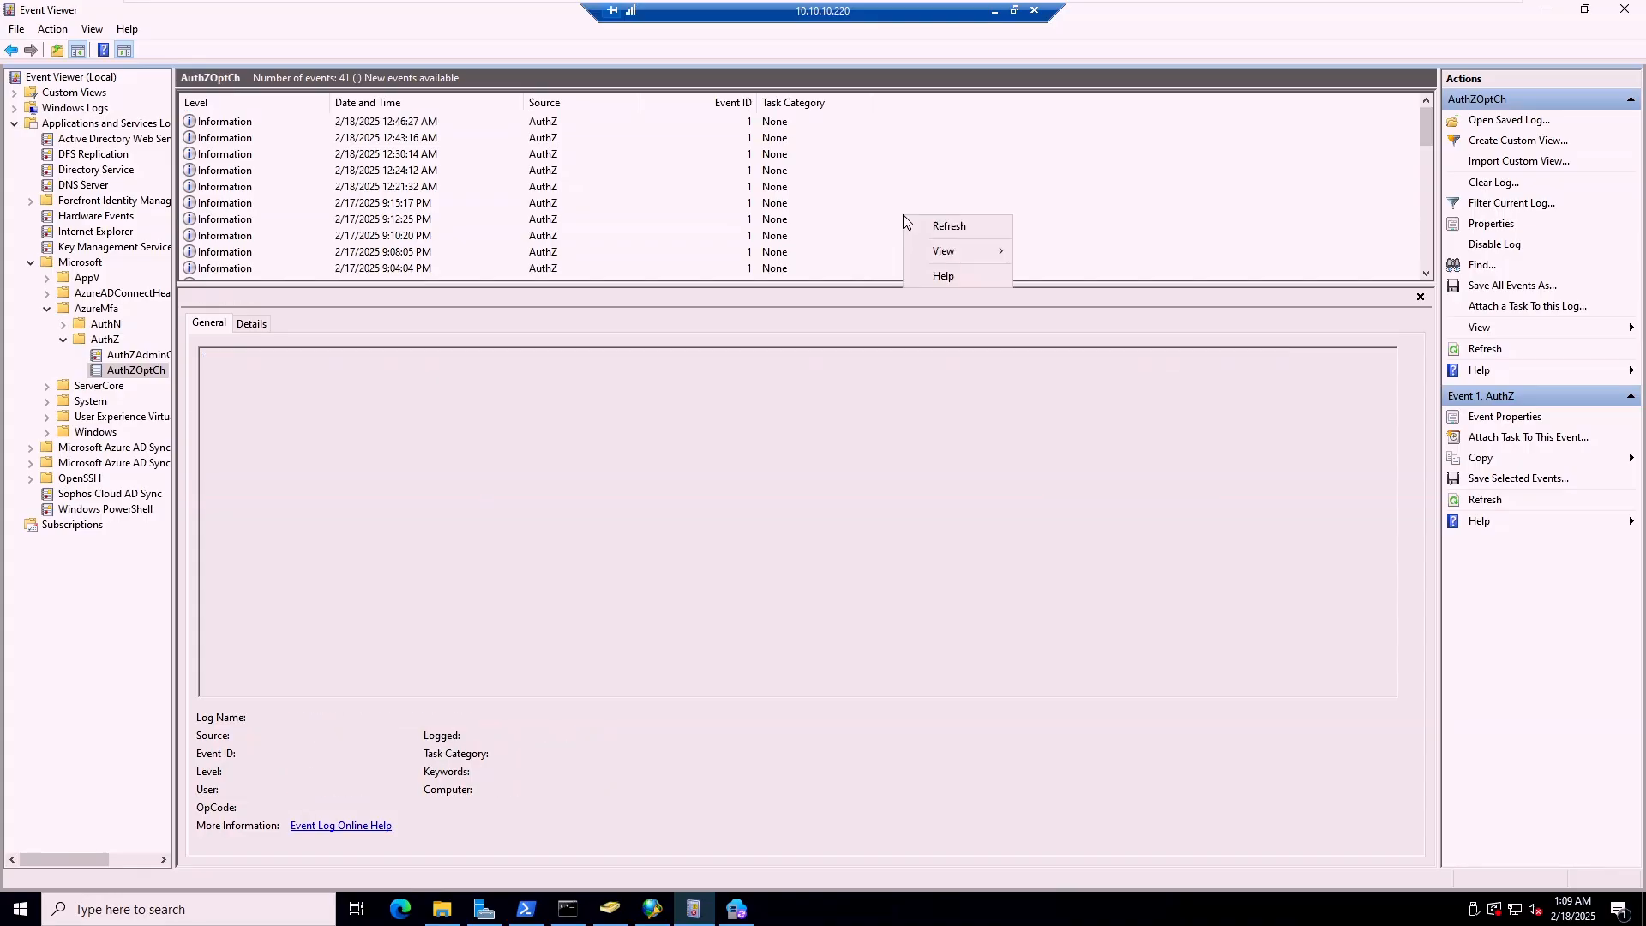
pyautogui.click(949, 226)
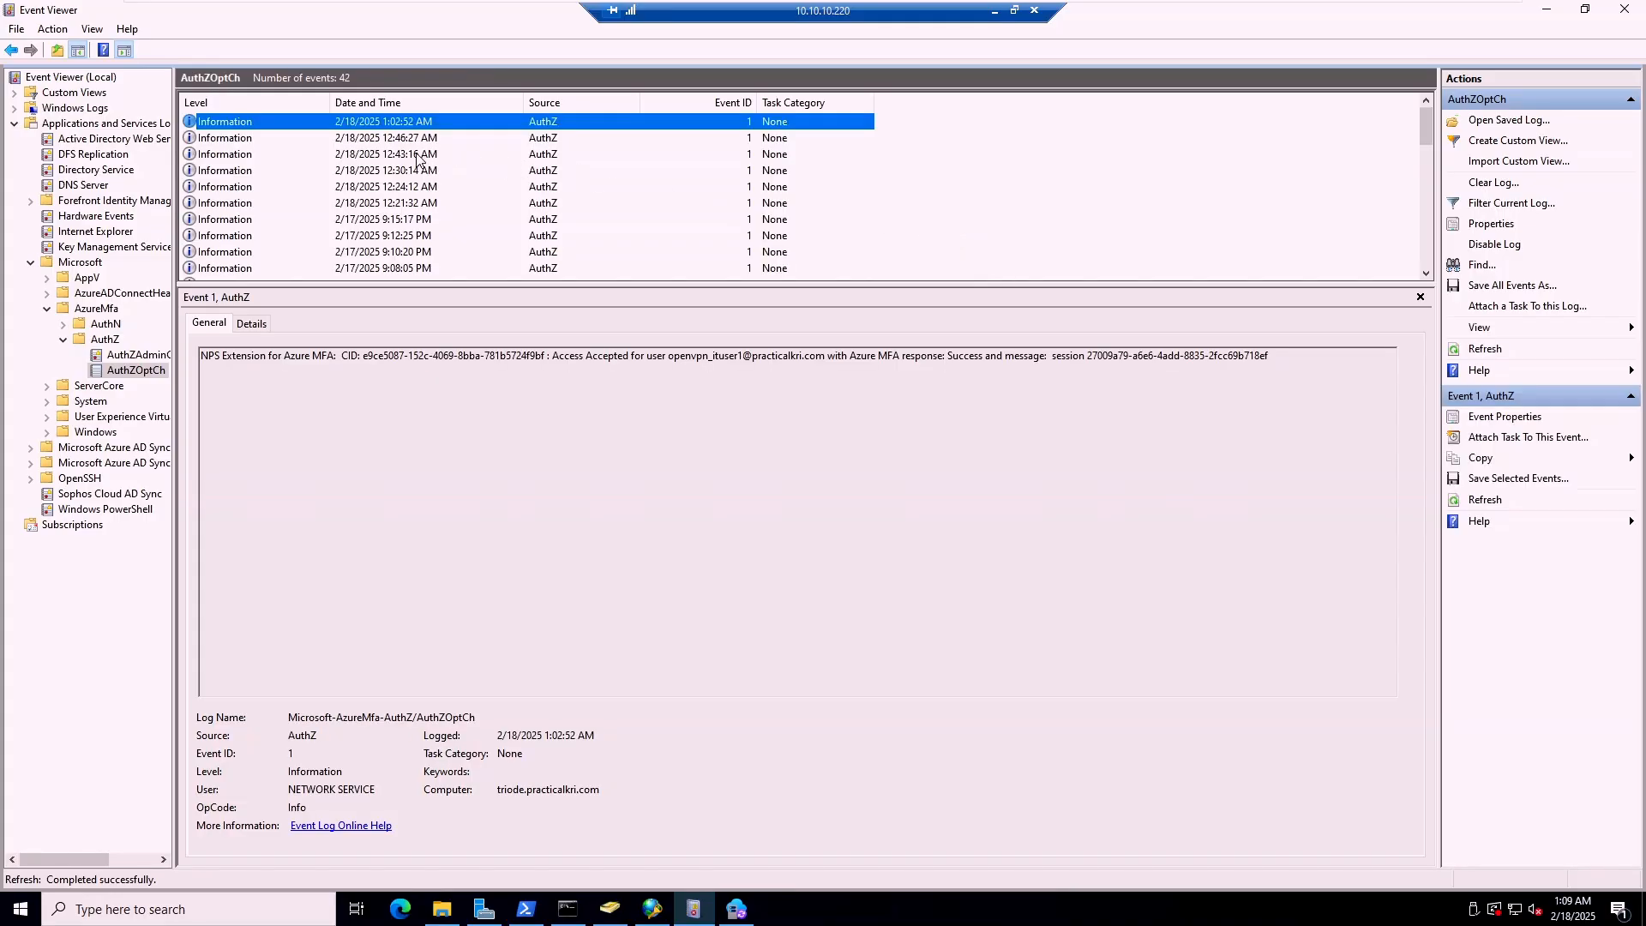
# Step: Highlight the accepted user in the event message, then disconnect the remote desktop session
pyautogui.moveTo(647, 357); pyautogui.dragTo(858, 358)
pyautogui.click(768, 382)
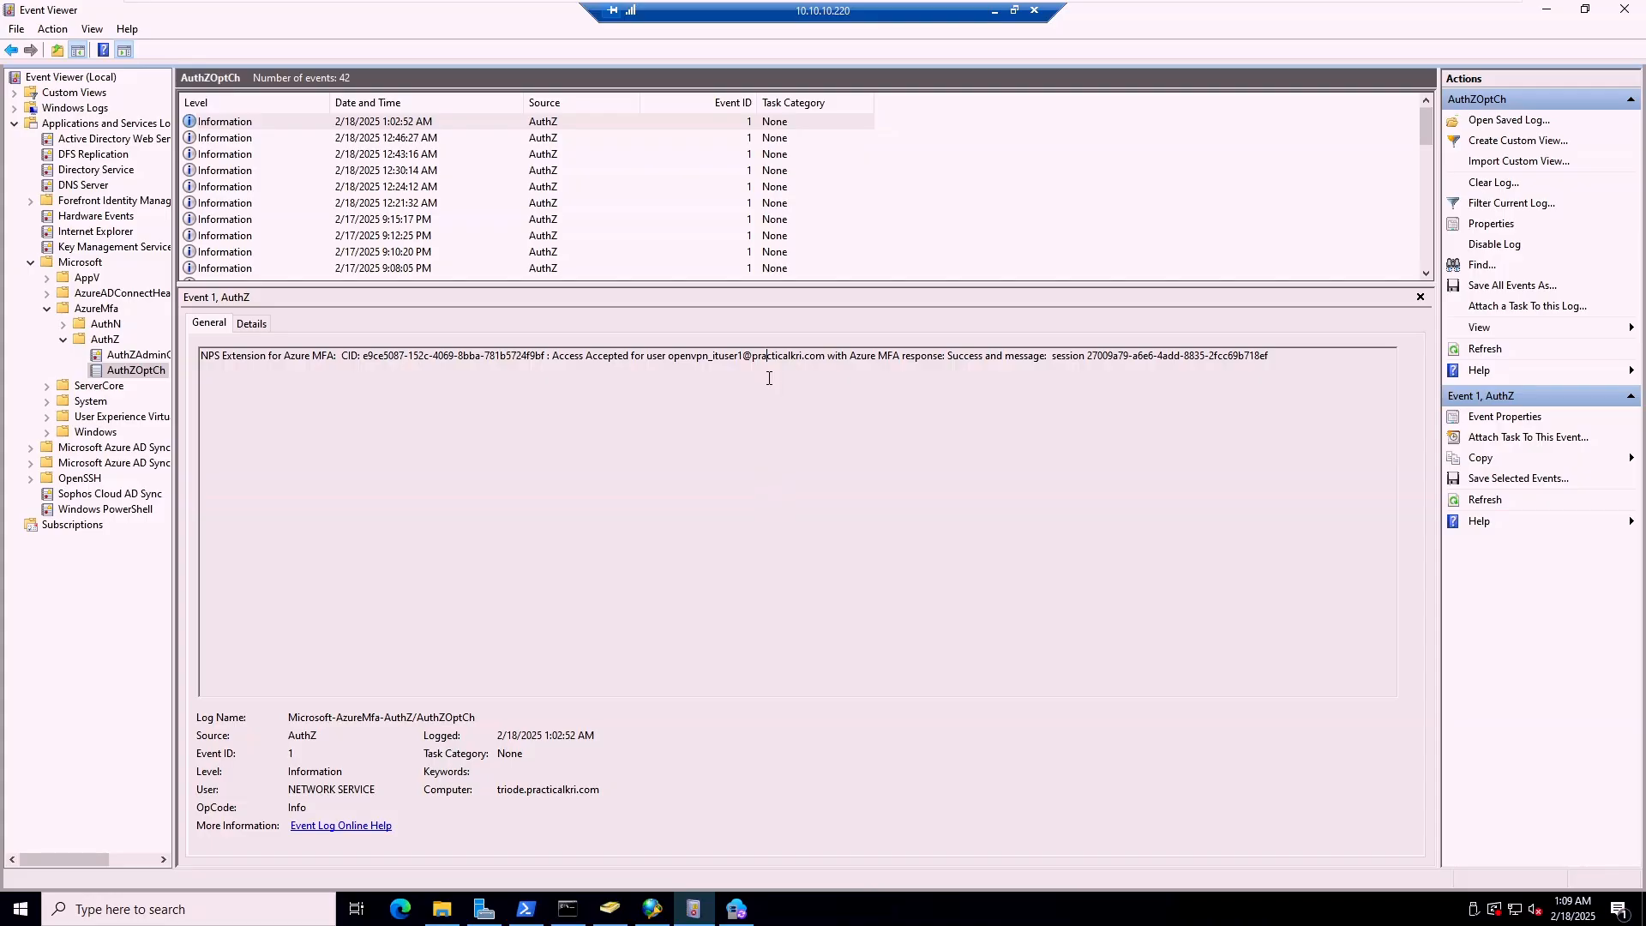
pyautogui.click(1034, 9)
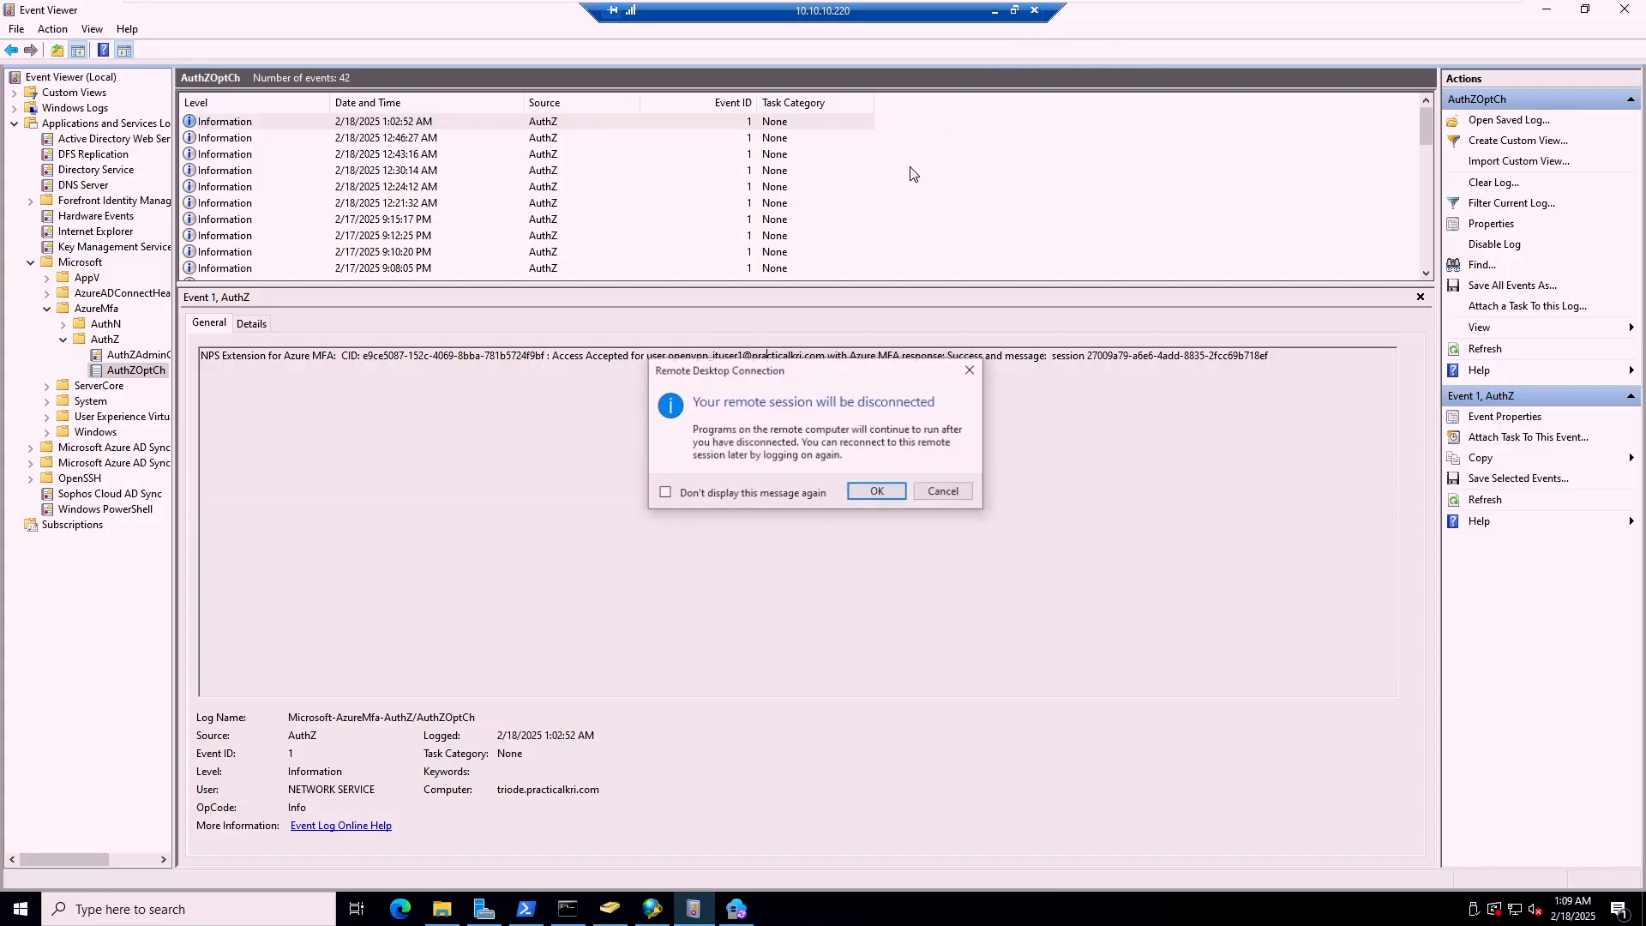
pyautogui.click(874, 496)
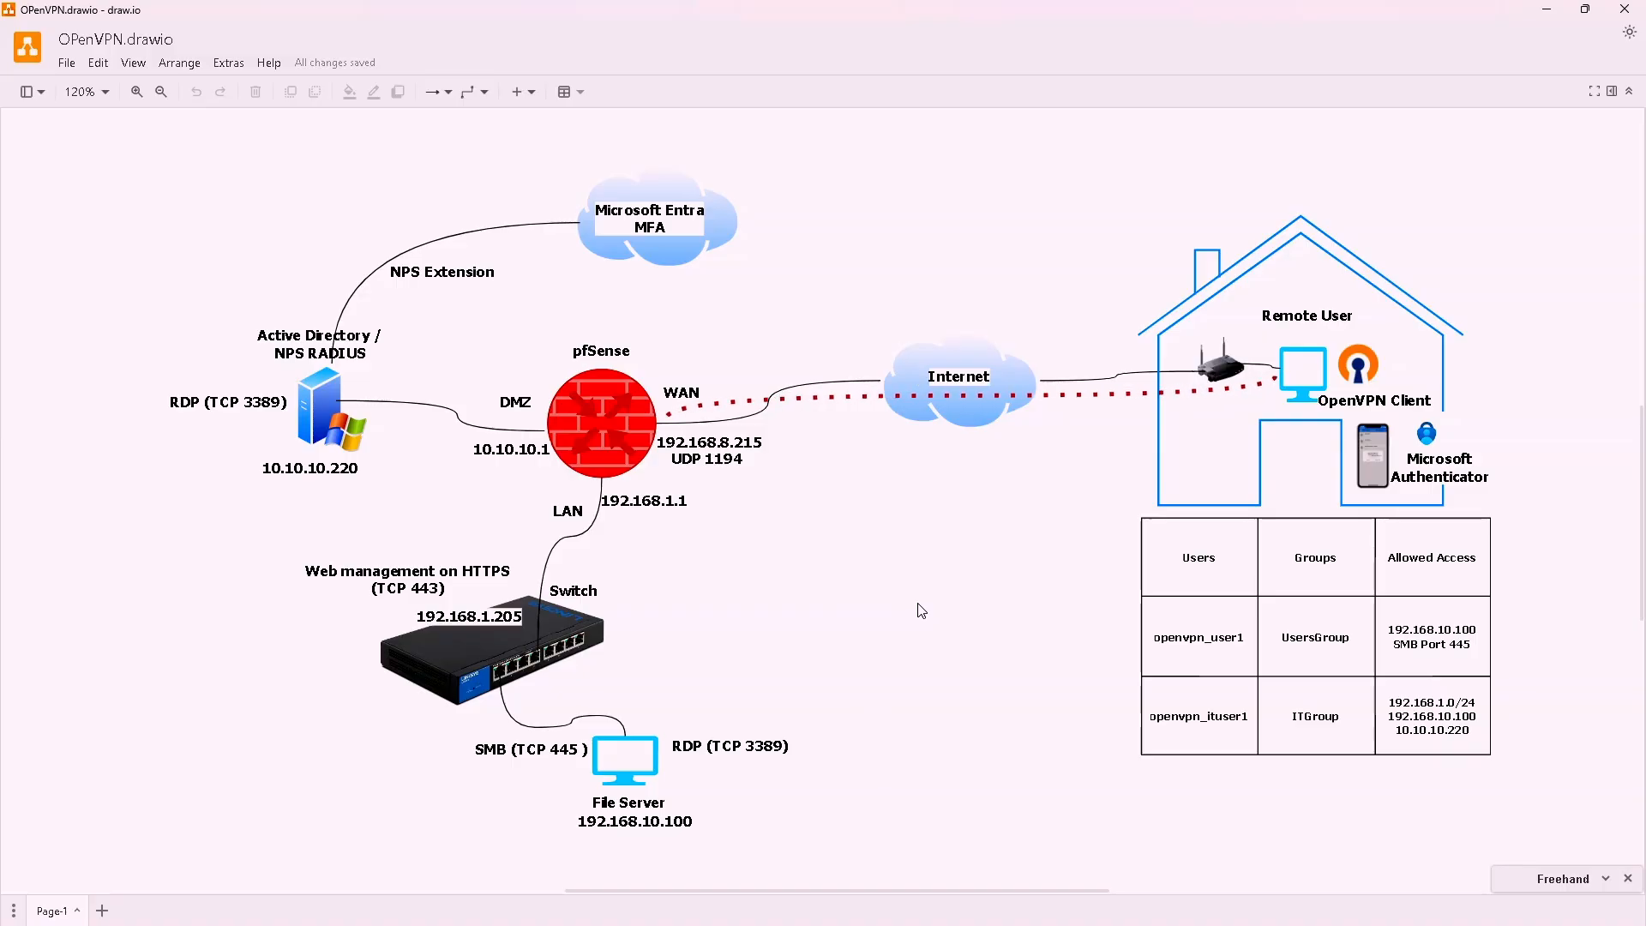
# Step: Spotlight the user access table in the OpenVPN draw.io diagram and scroll through the view
pyautogui.press('ctrl')
pyautogui.press('ctrl')
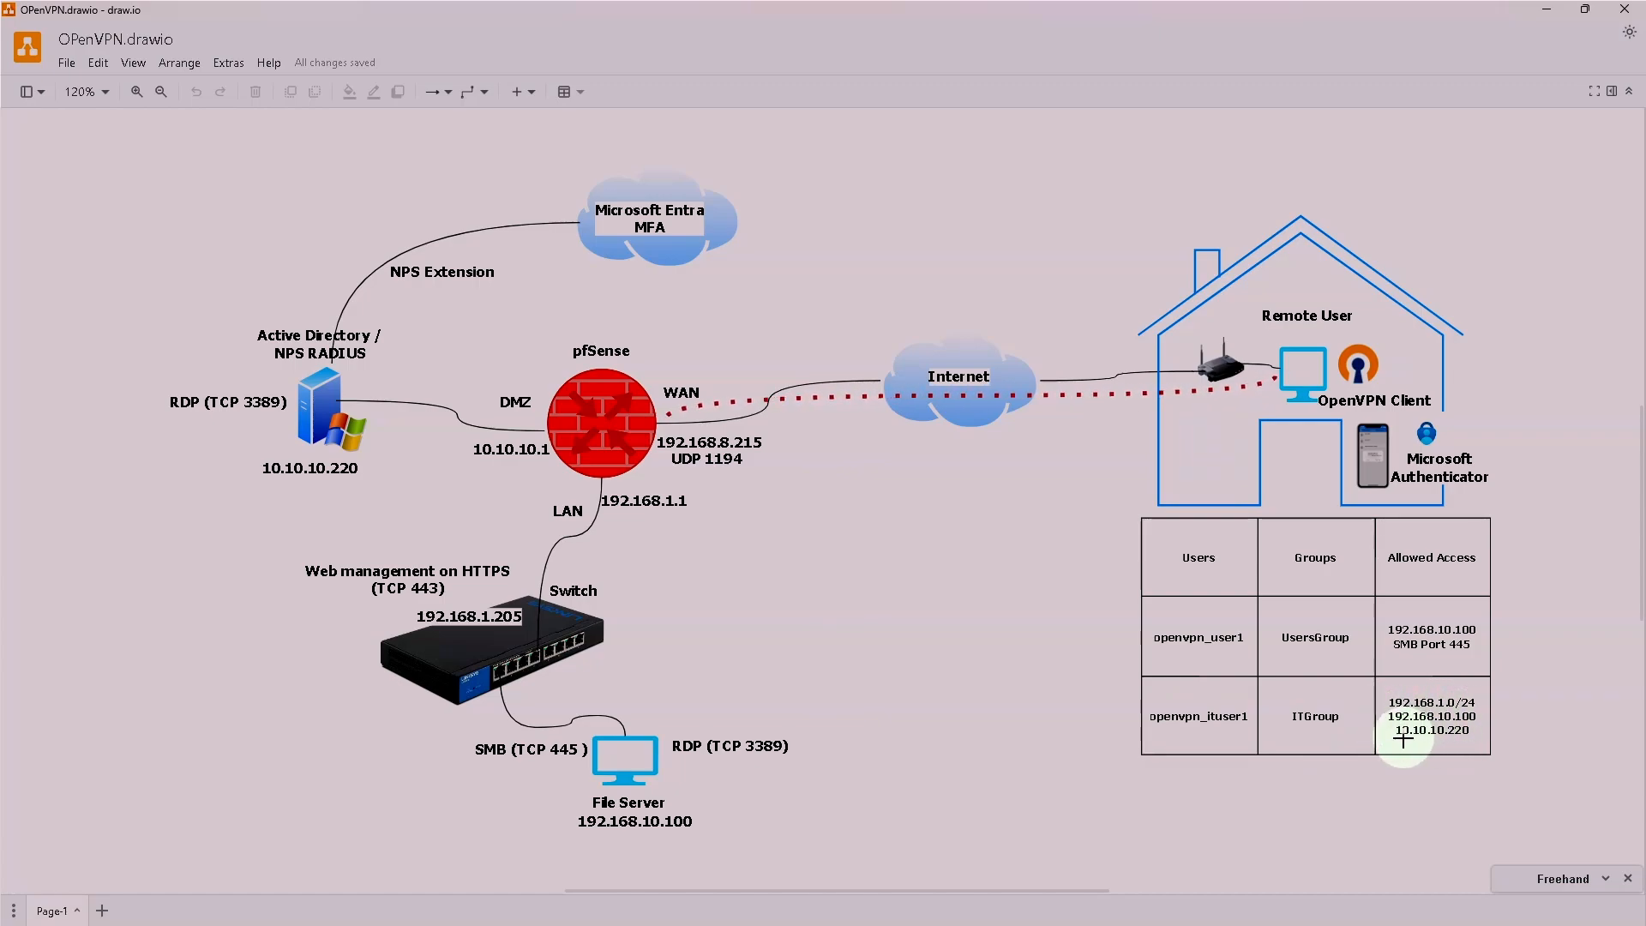
pyautogui.scroll(-5, 870, 608)
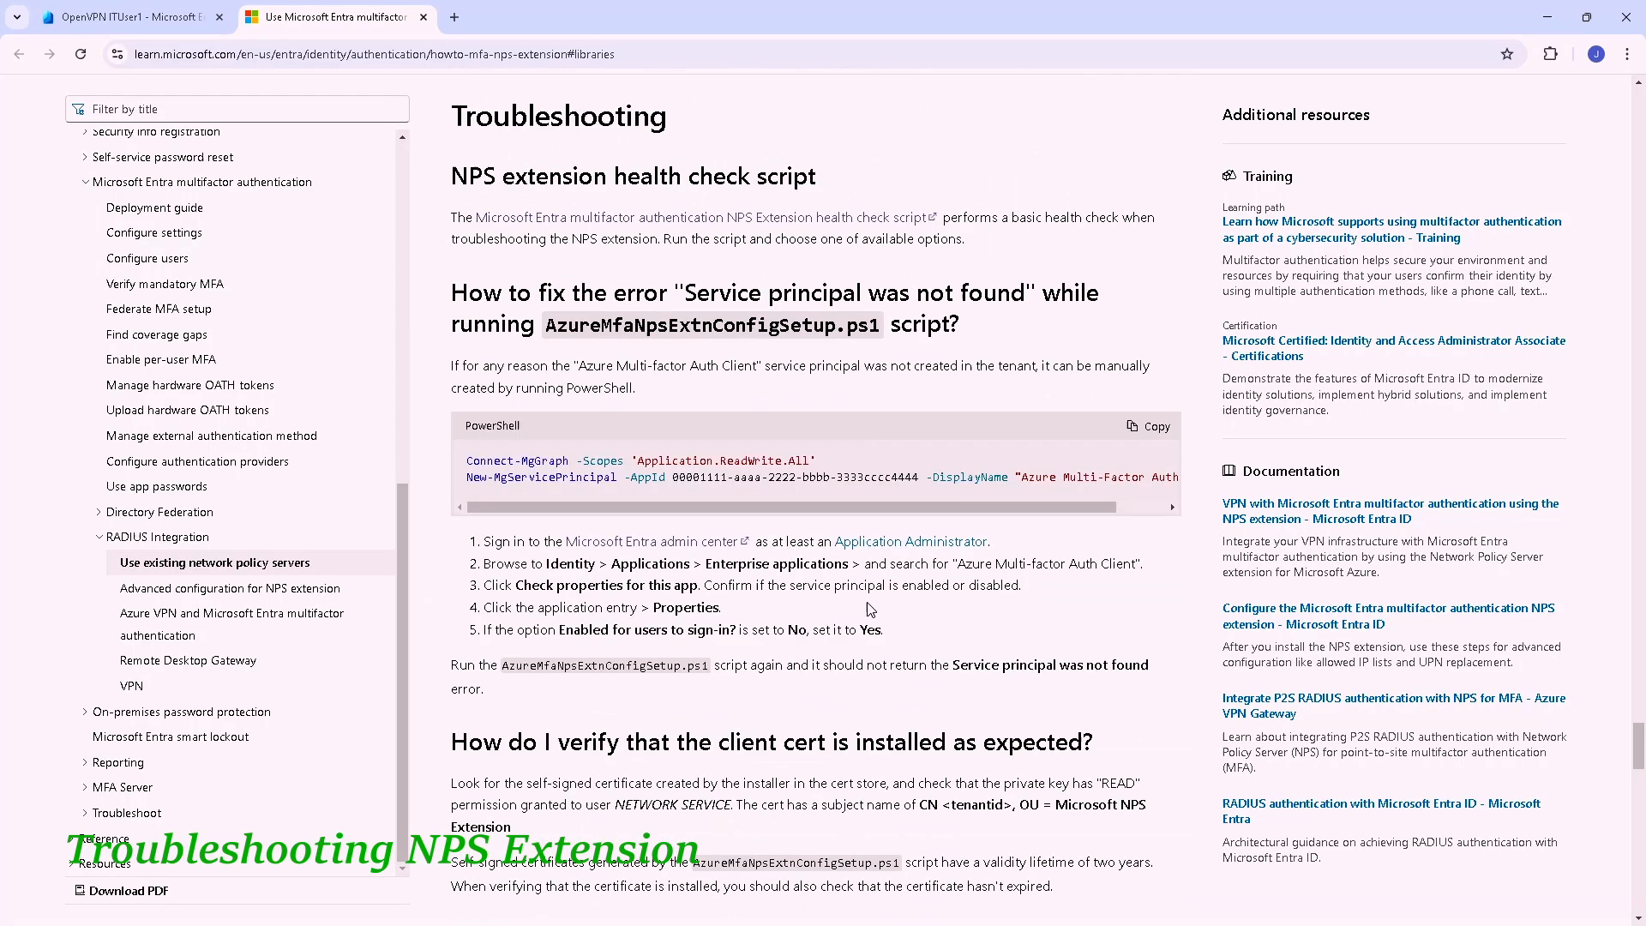
pyautogui.scroll(1, 870, 609)
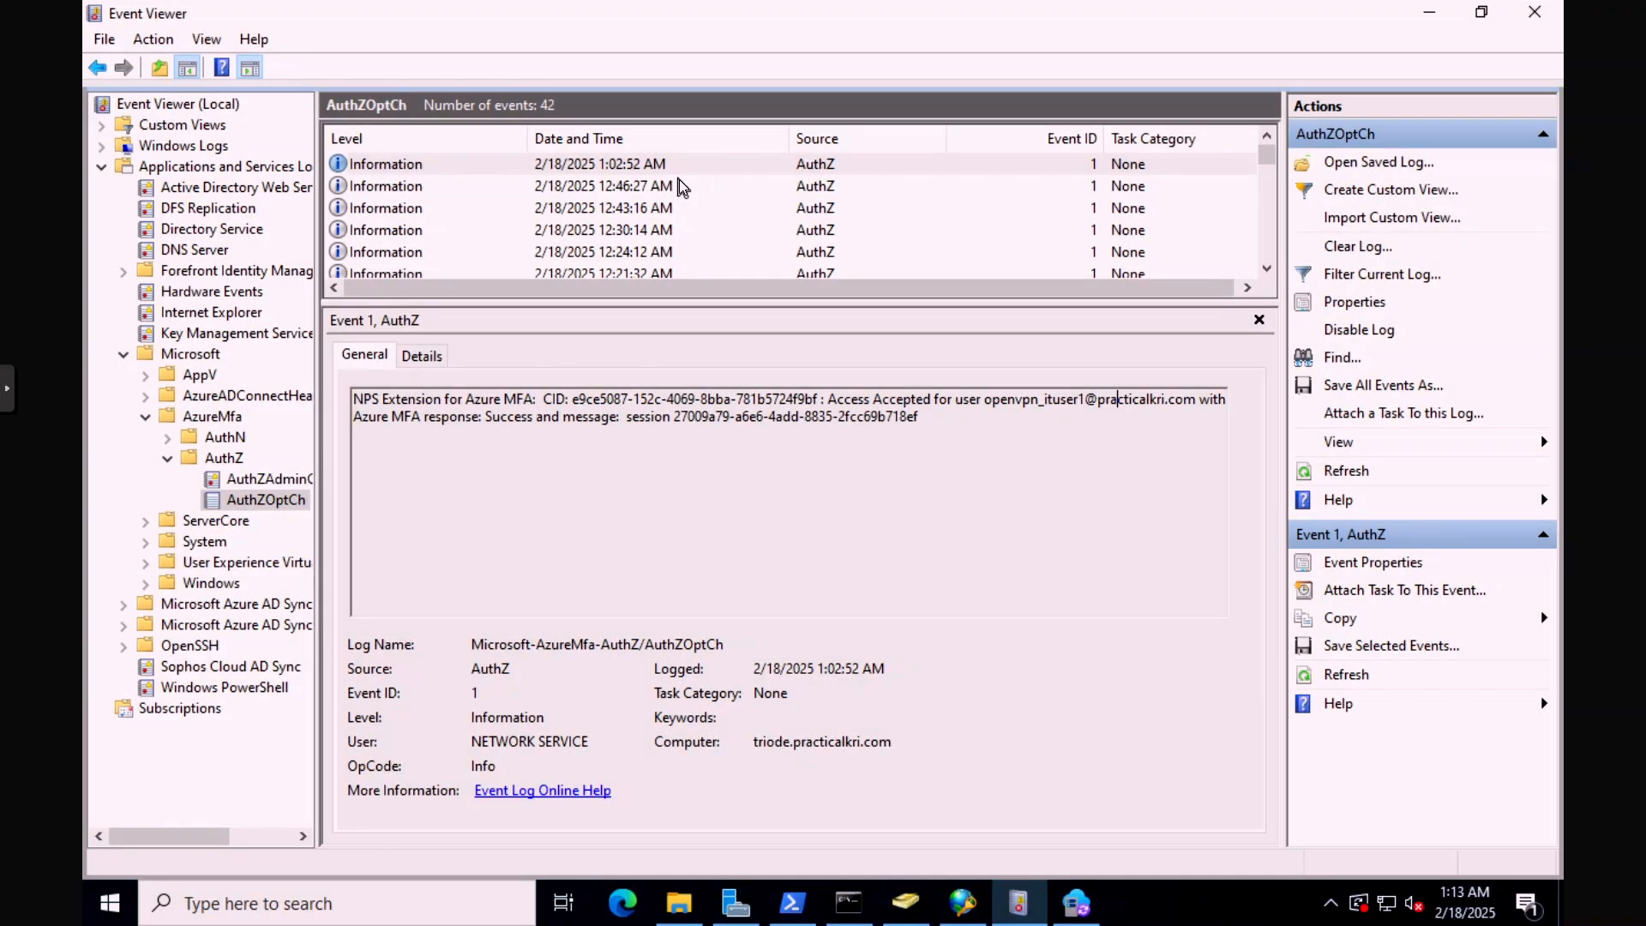
# Step: Open the 2/17/2025 8:54:25 PM Access Rejected event and highlight NoDefaultAuthenticationMethodIsConfigured
pyautogui.scroll(-2, 679, 184)
pyautogui.click(656, 208)
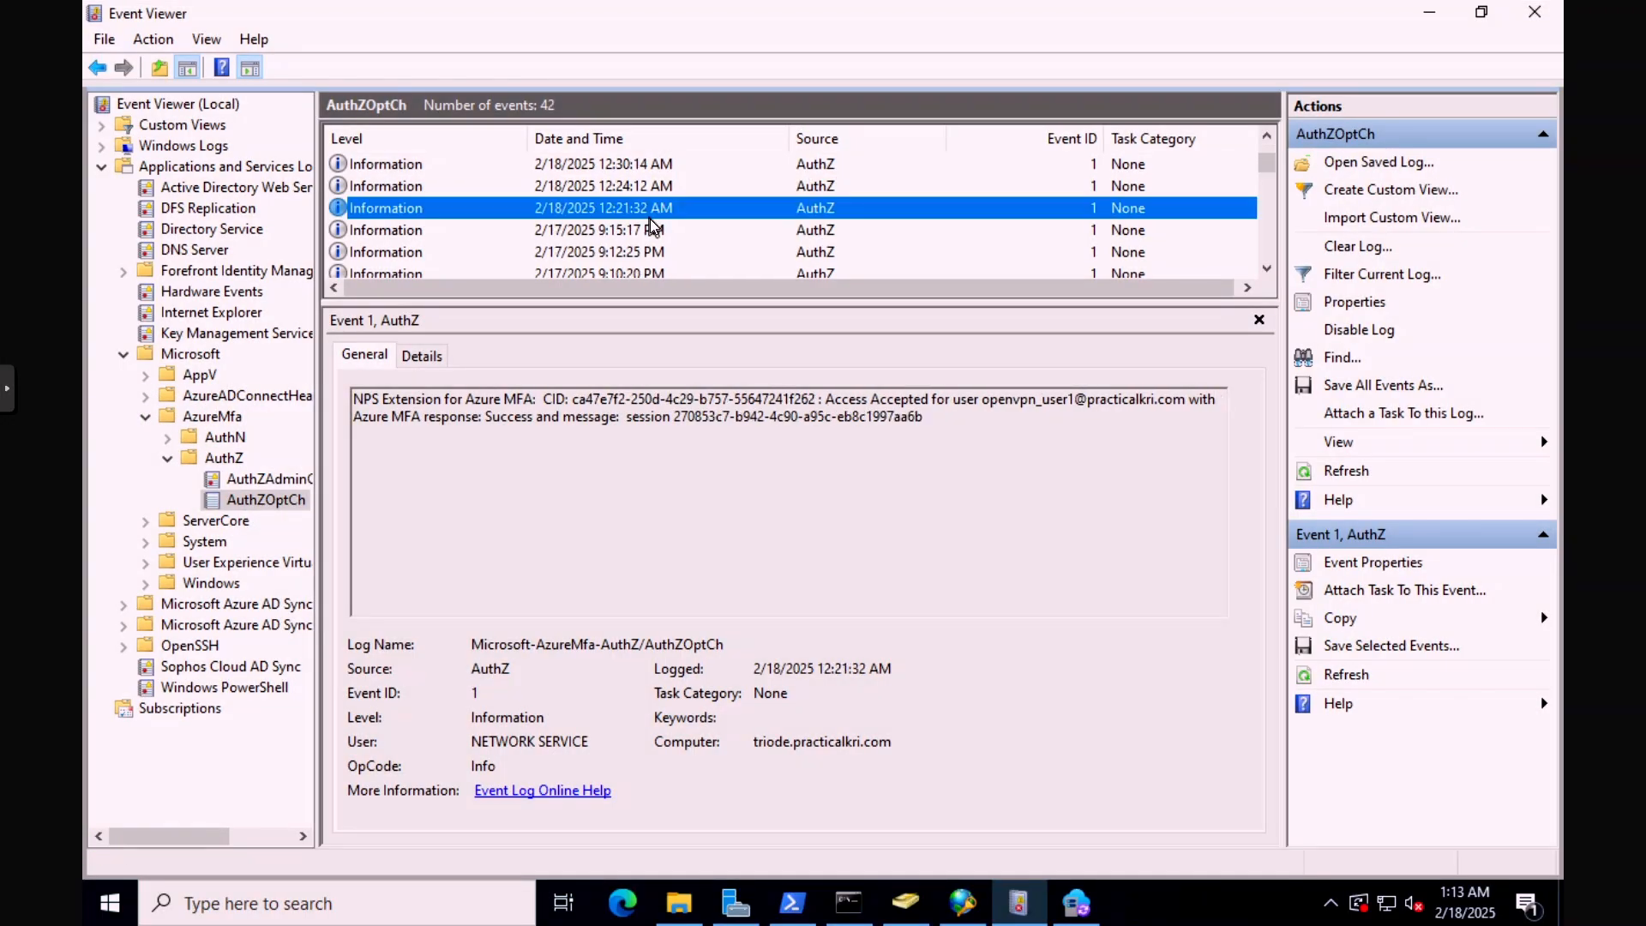
pyautogui.click(652, 230)
pyautogui.scroll(-2, 651, 226)
pyautogui.click(650, 212)
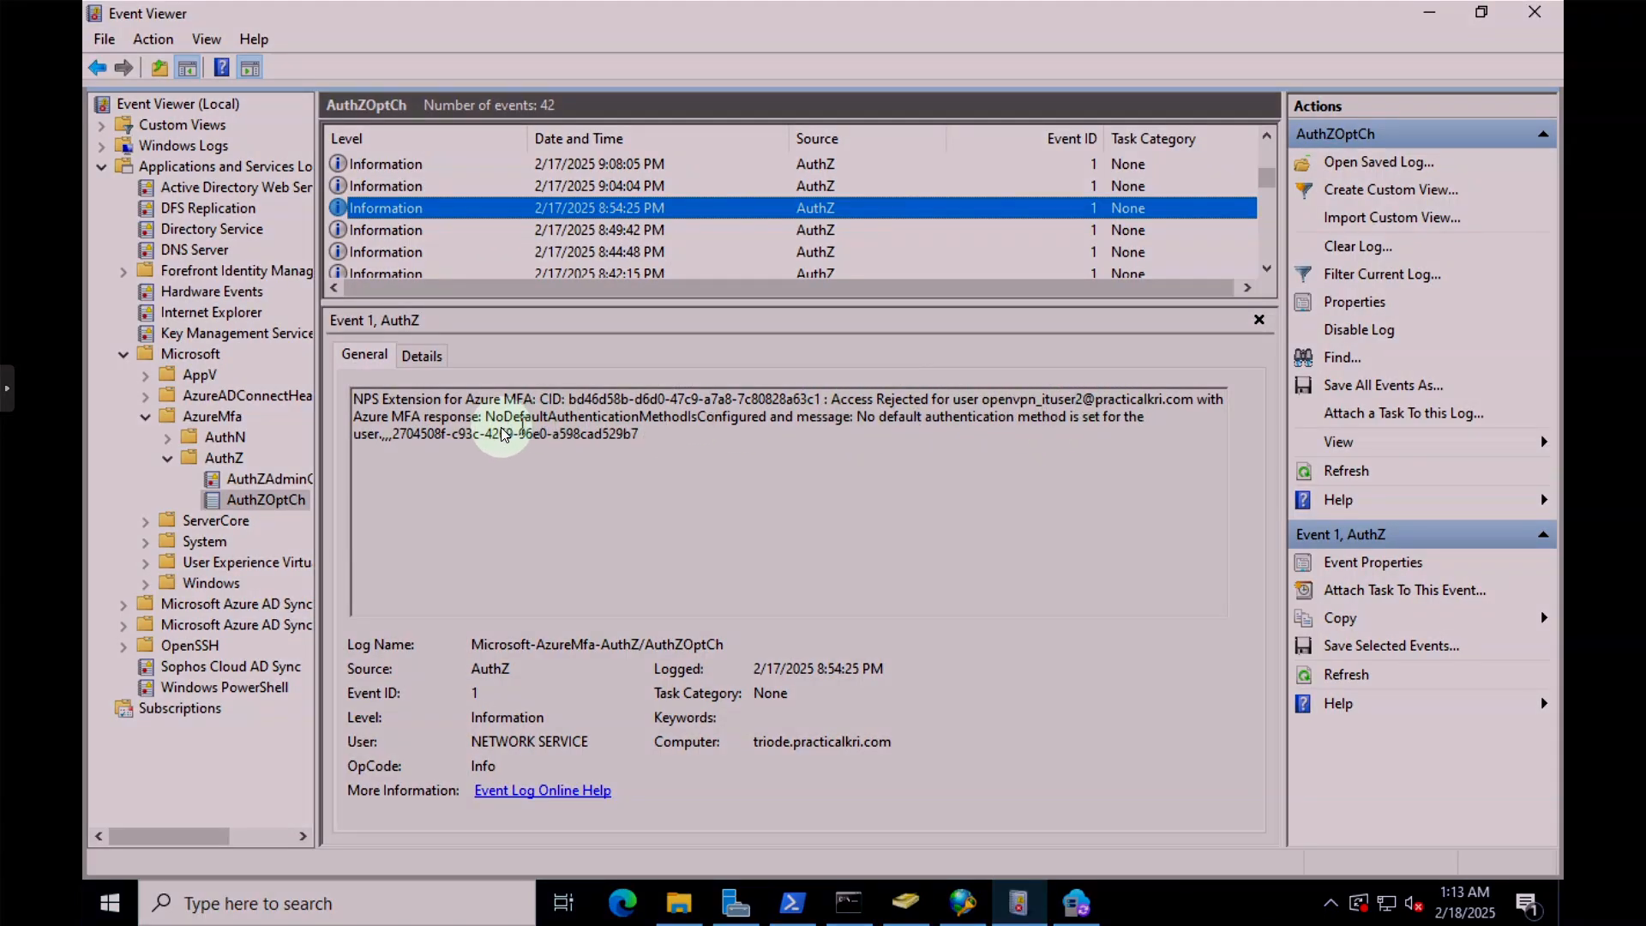
pyautogui.moveTo(485, 418); pyautogui.dragTo(747, 426)
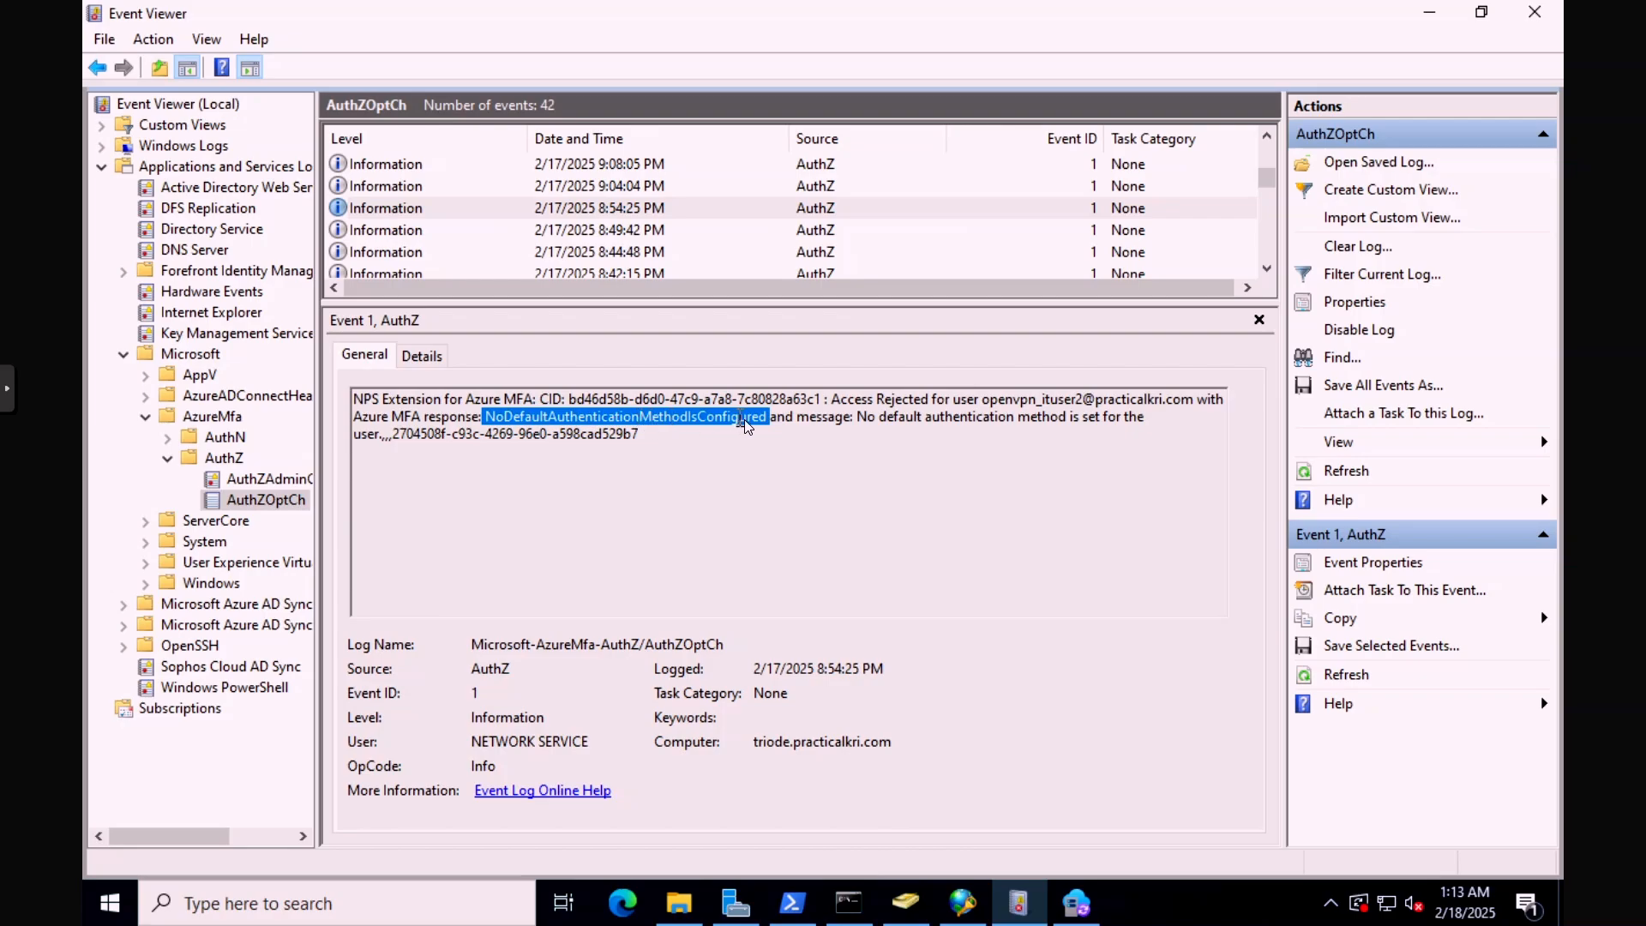
pyautogui.moveTo(852, 420); pyautogui.dragTo(377, 448)
pyautogui.click(845, 476)
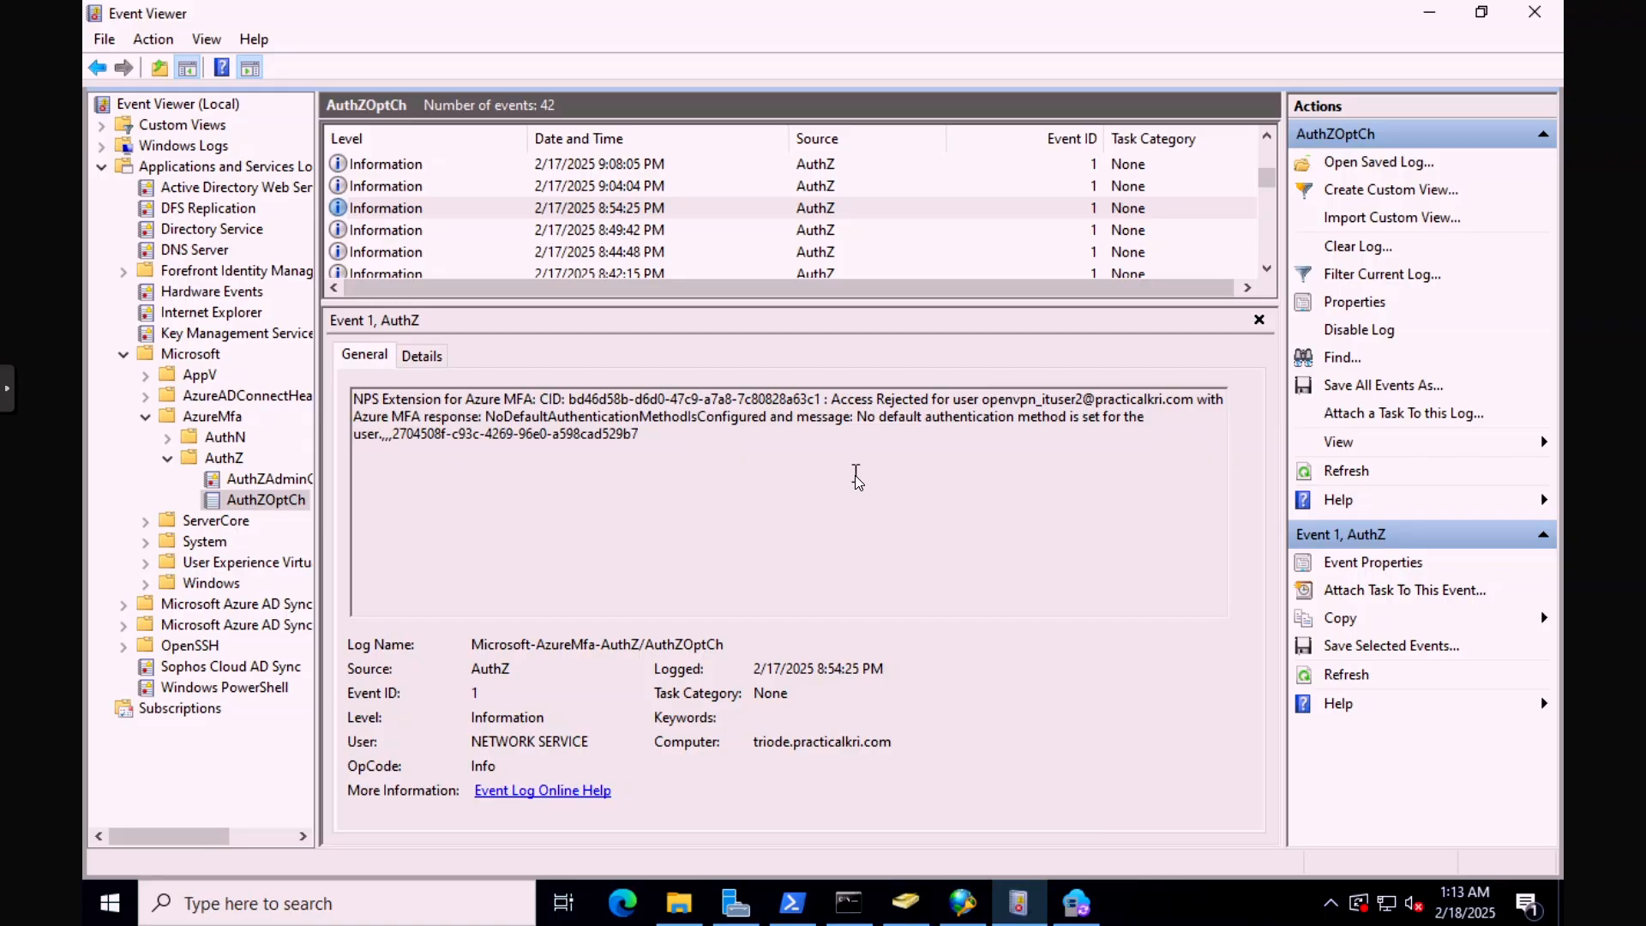
pyautogui.moveTo(854, 418); pyautogui.dragTo(1061, 421)
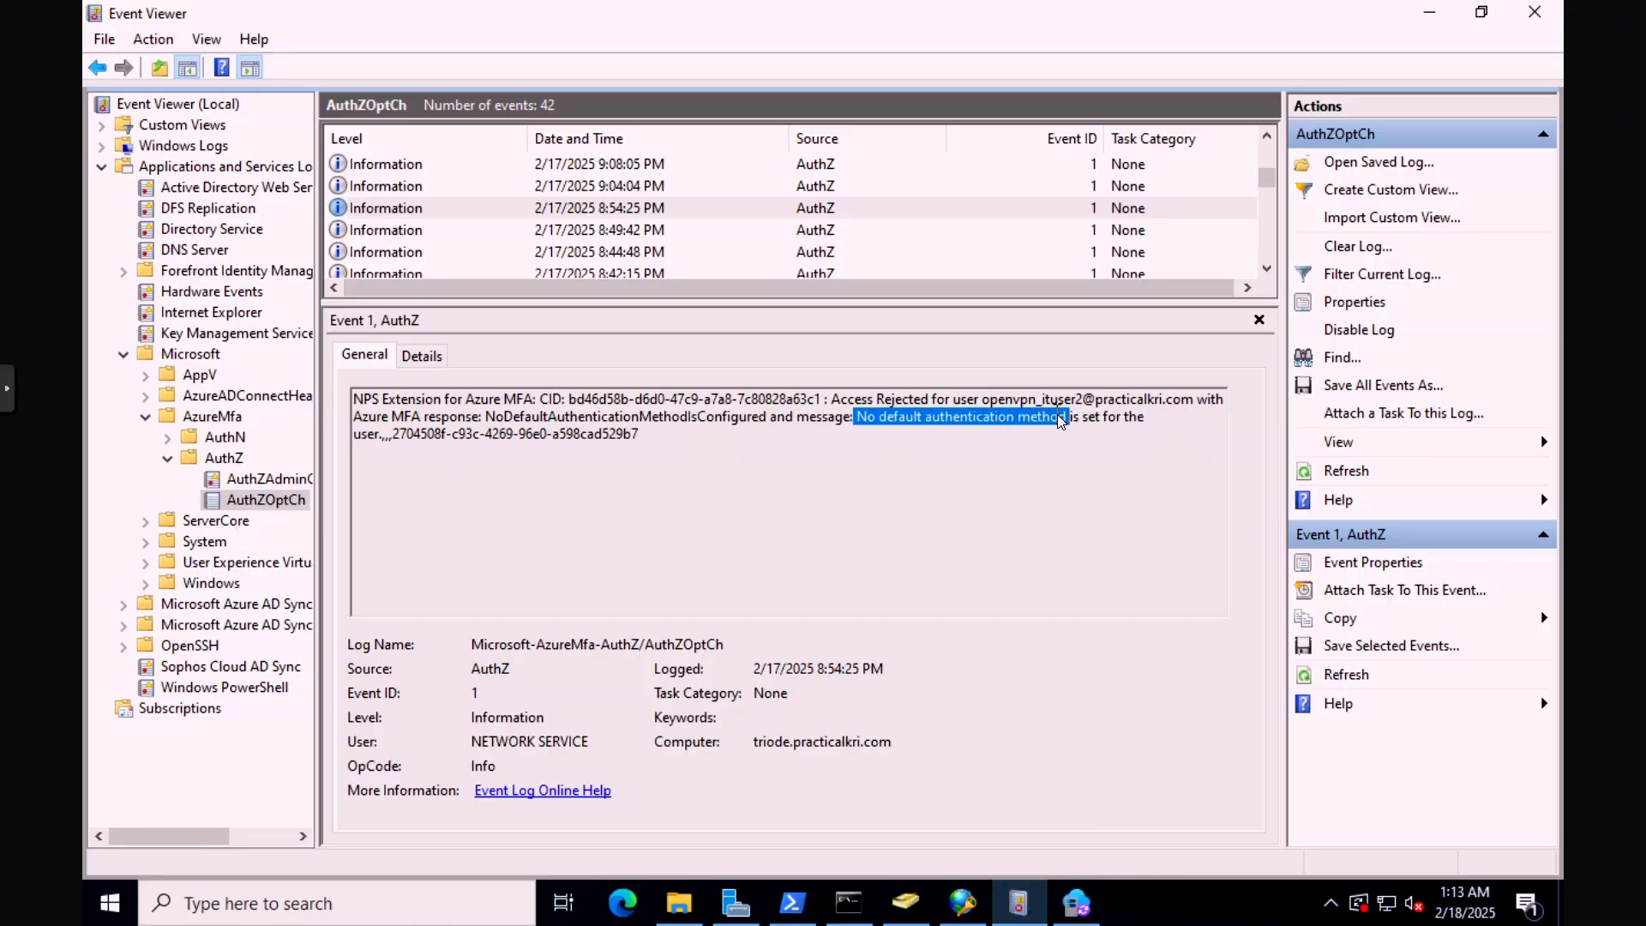
pyautogui.click(902, 495)
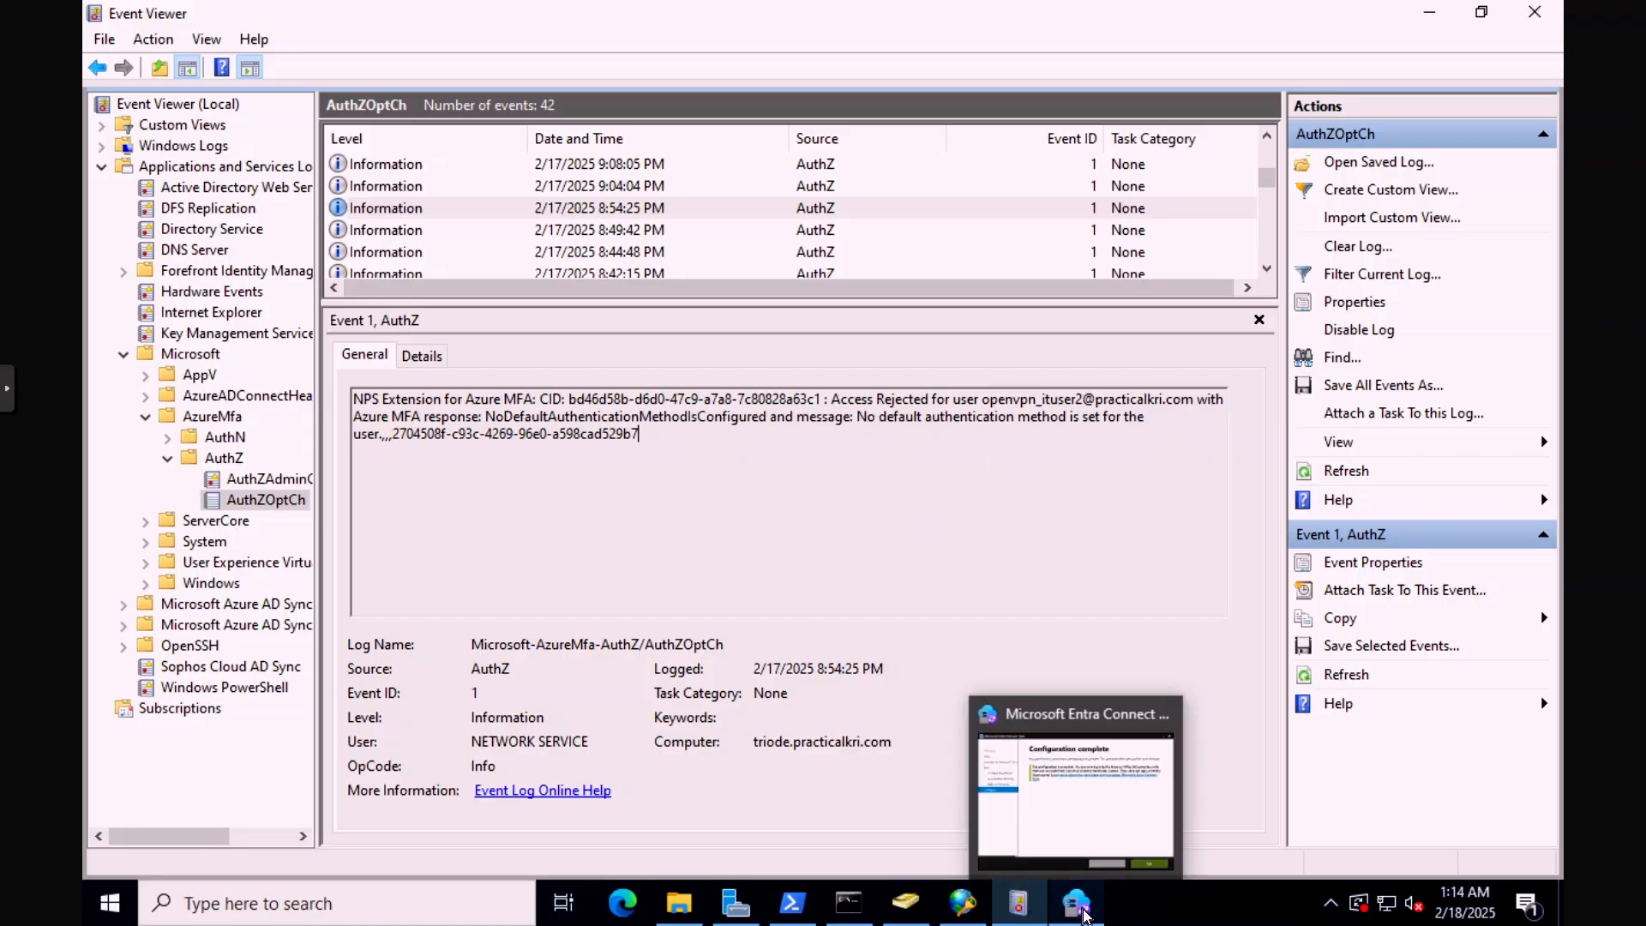
# Step: From Downloads, enter the nested azure-mfa-nps-extension-health-check-main folders and launch PowerShell there
pyautogui.click(1077, 904)
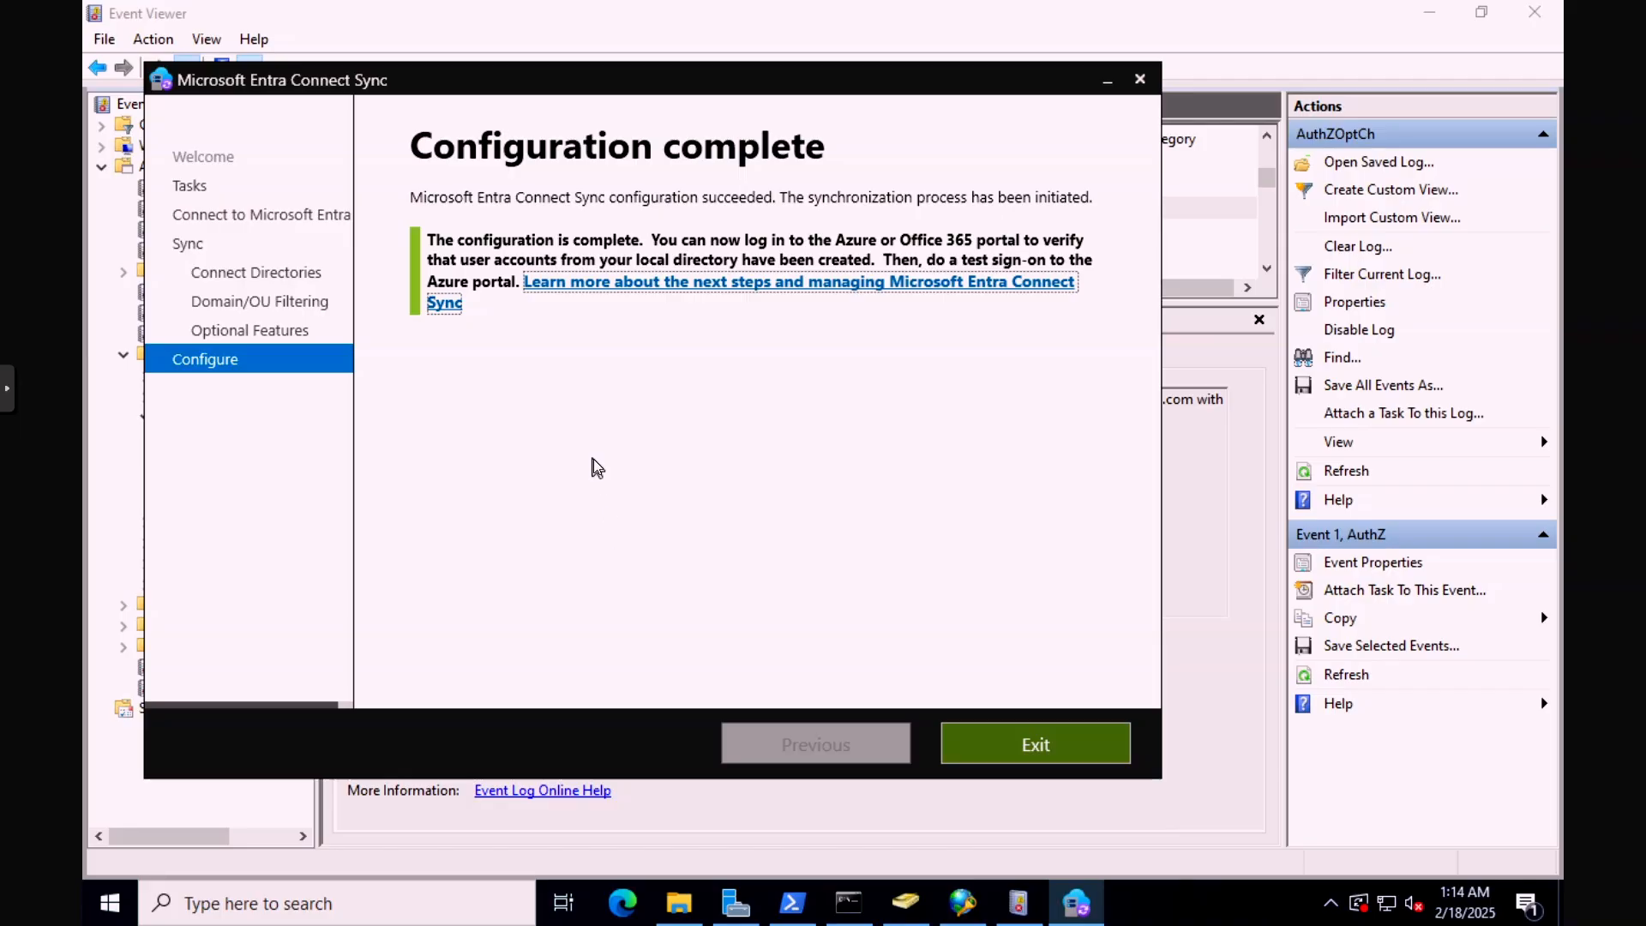
pyautogui.click(678, 905)
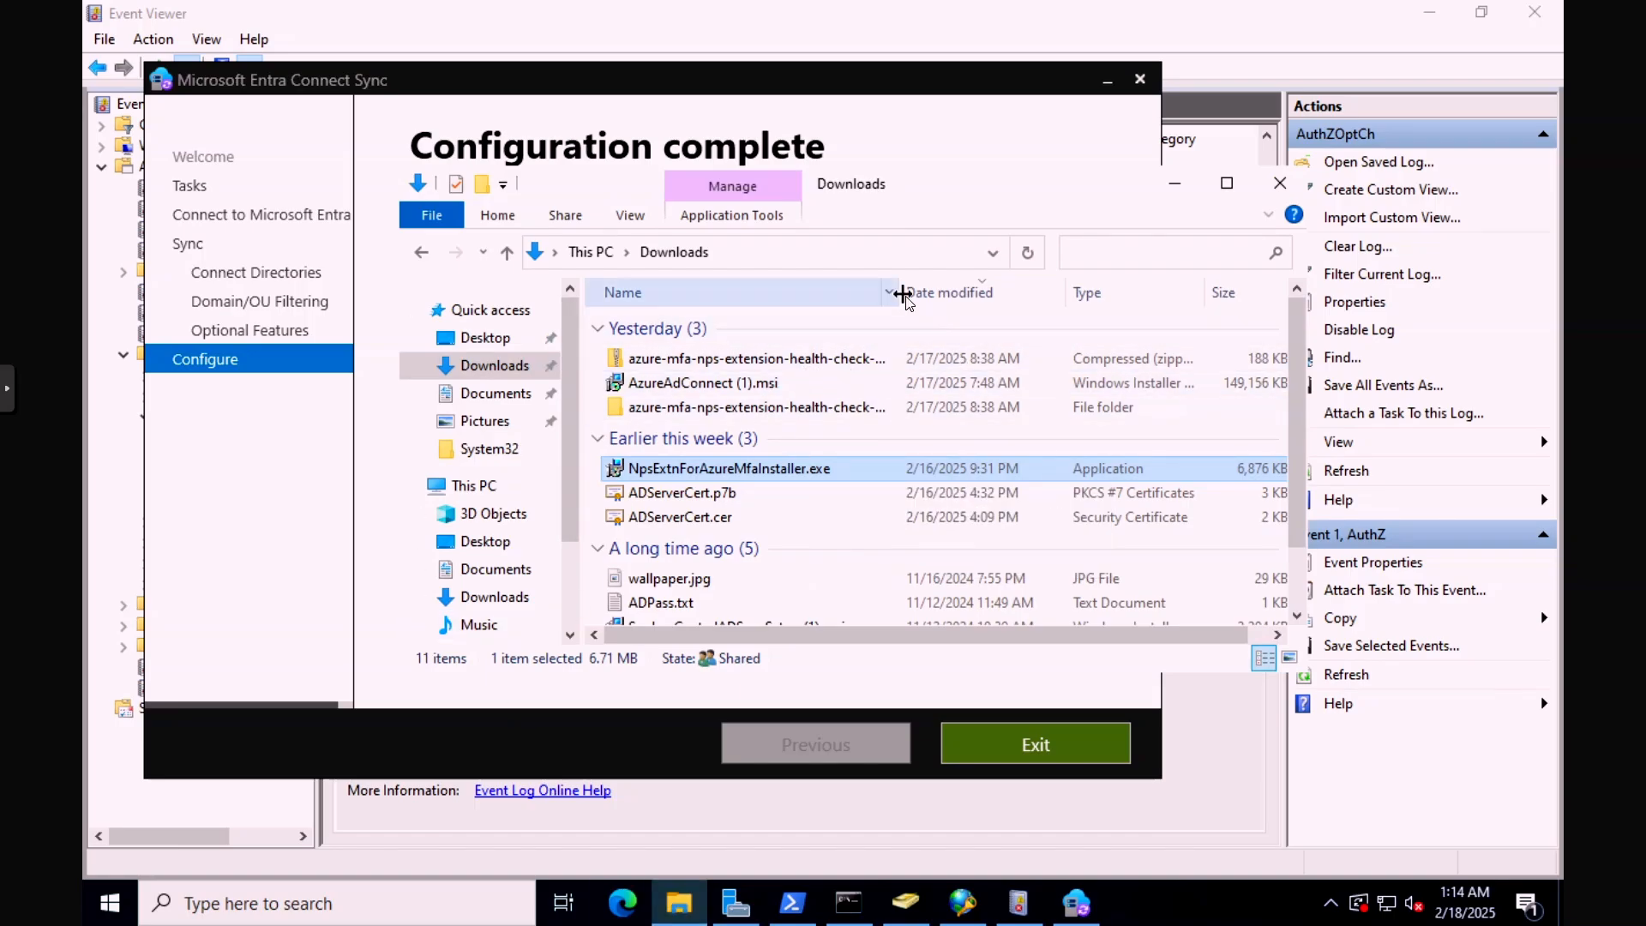
pyautogui.moveTo(900, 292); pyautogui.dragTo(970, 292)
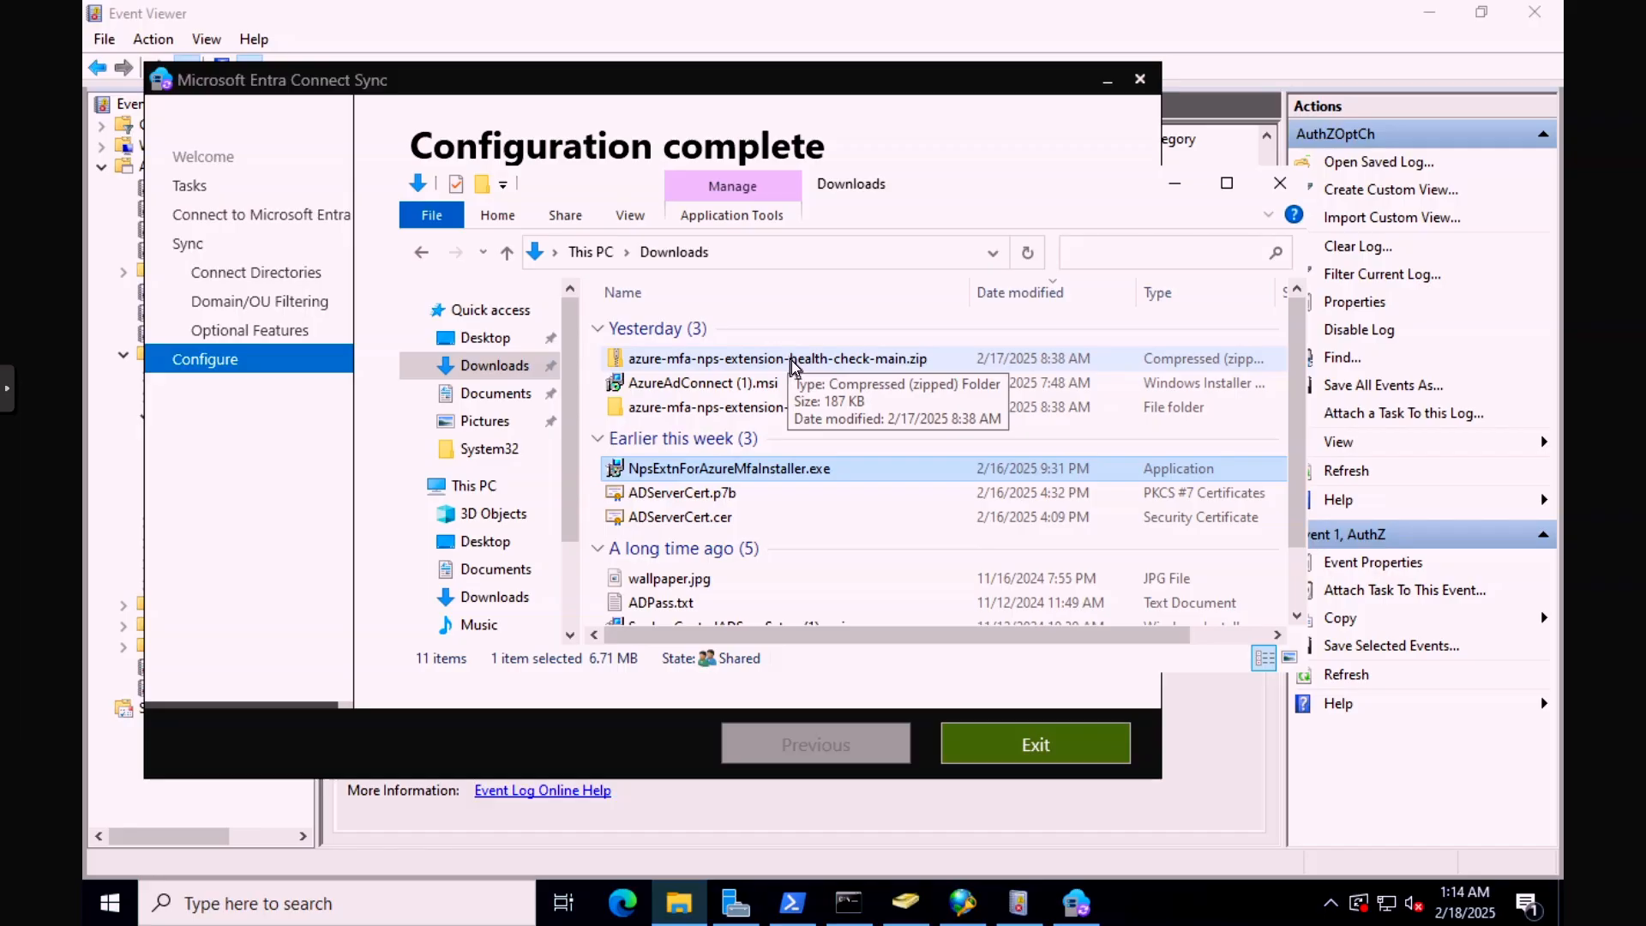
pyautogui.doubleClick(709, 408)
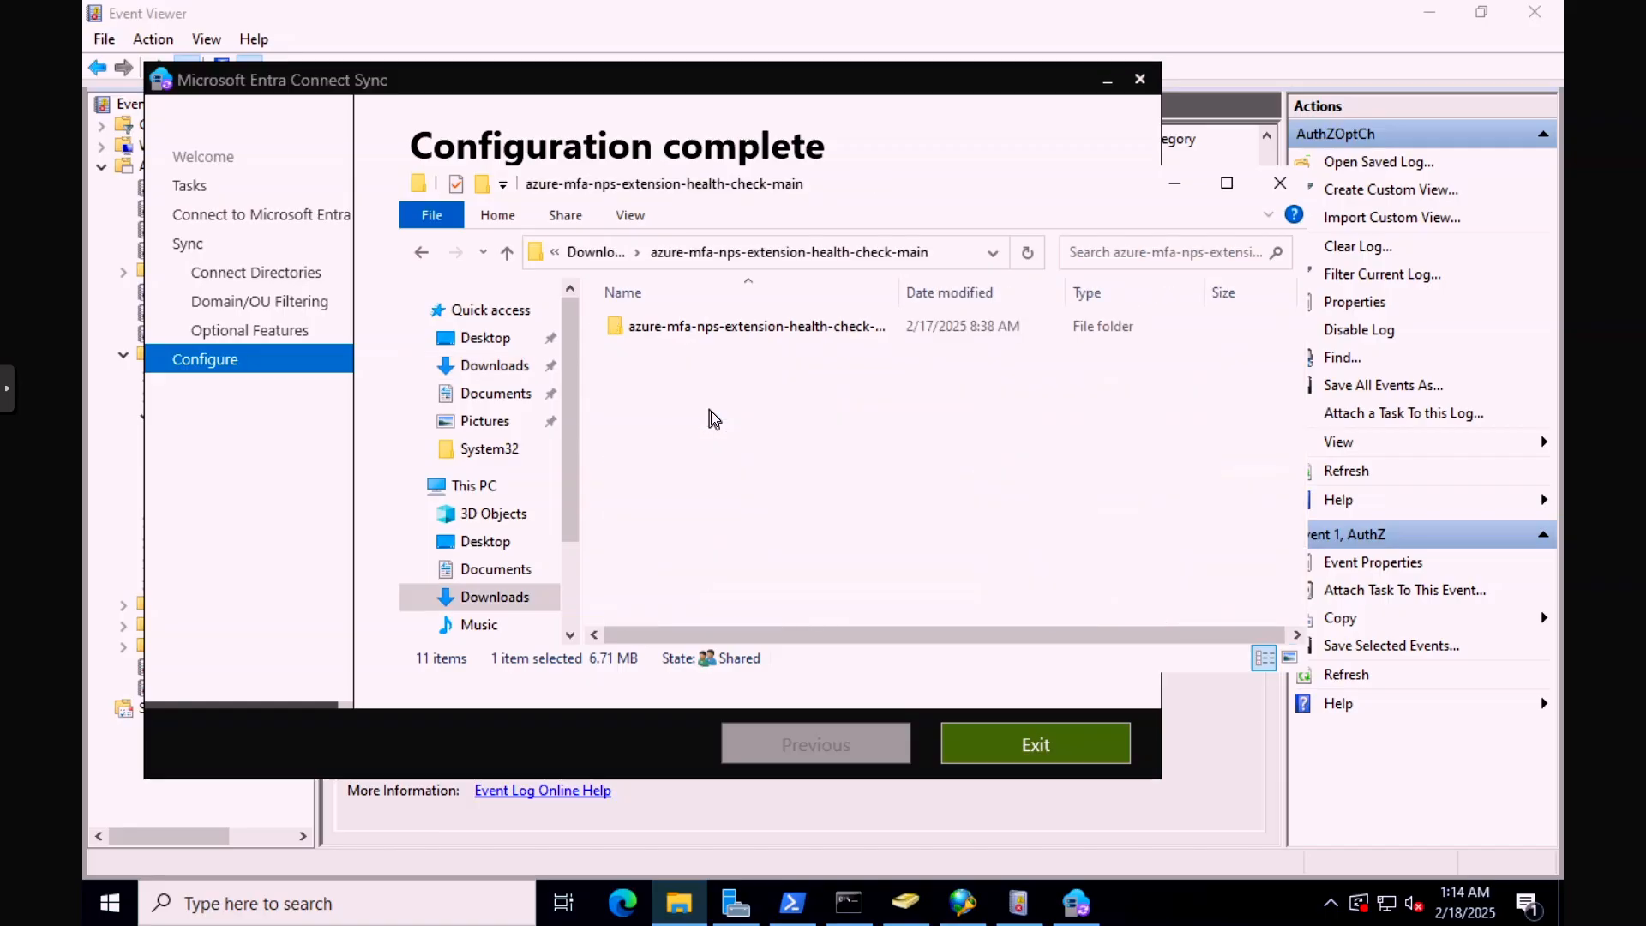
pyautogui.doubleClick(746, 326)
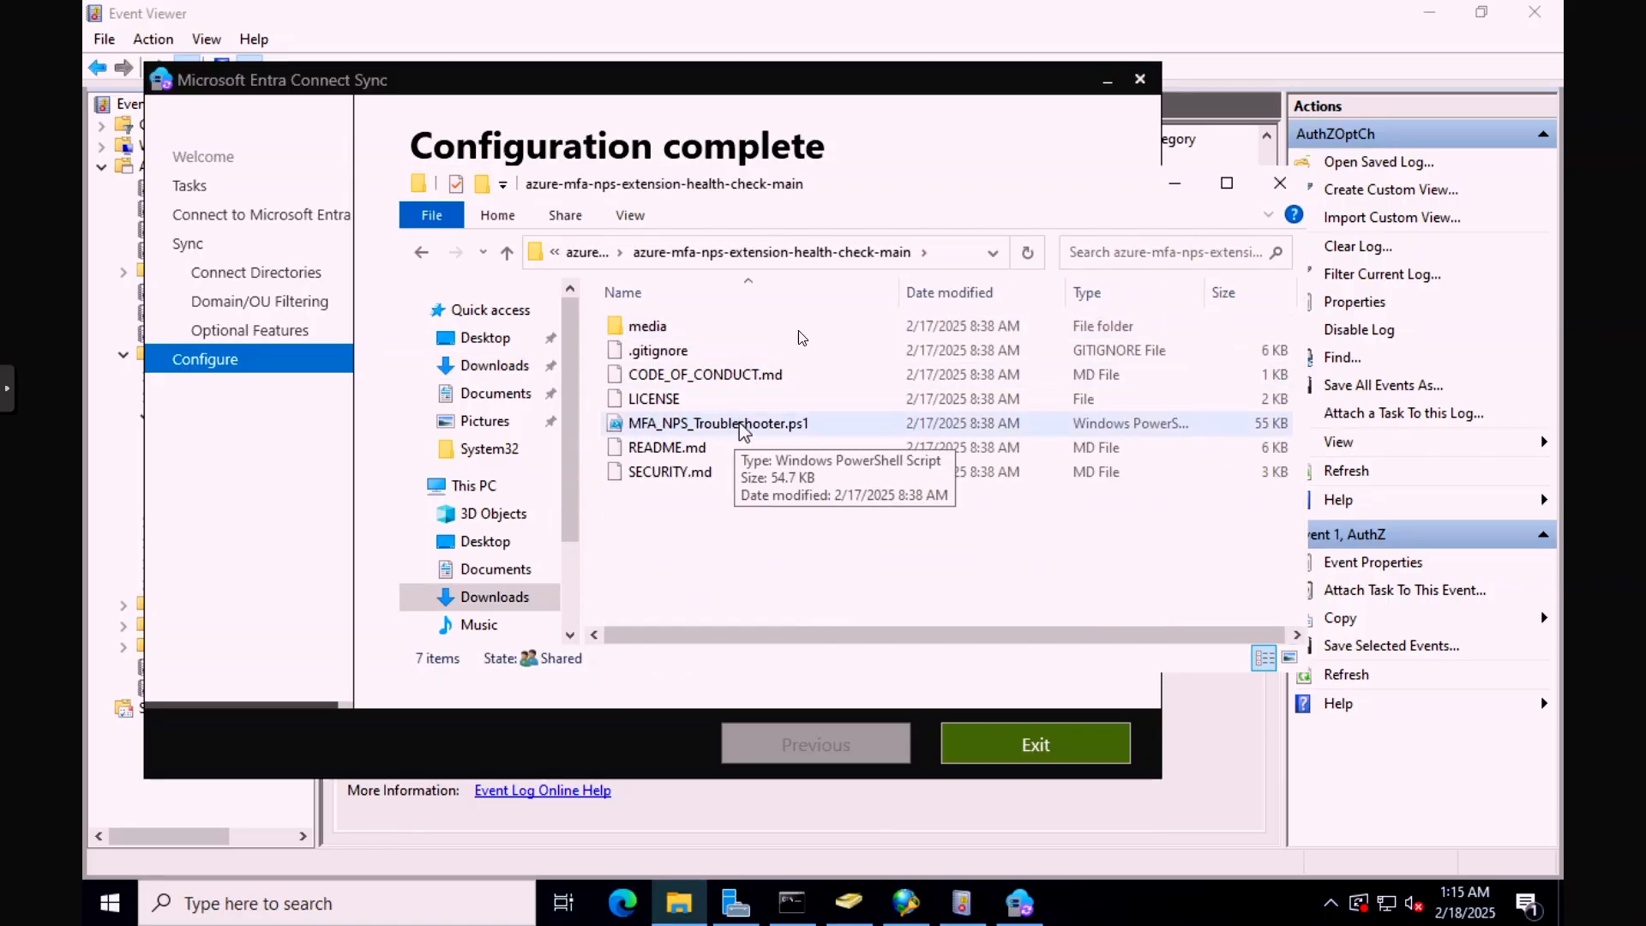
pyautogui.click(943, 262)
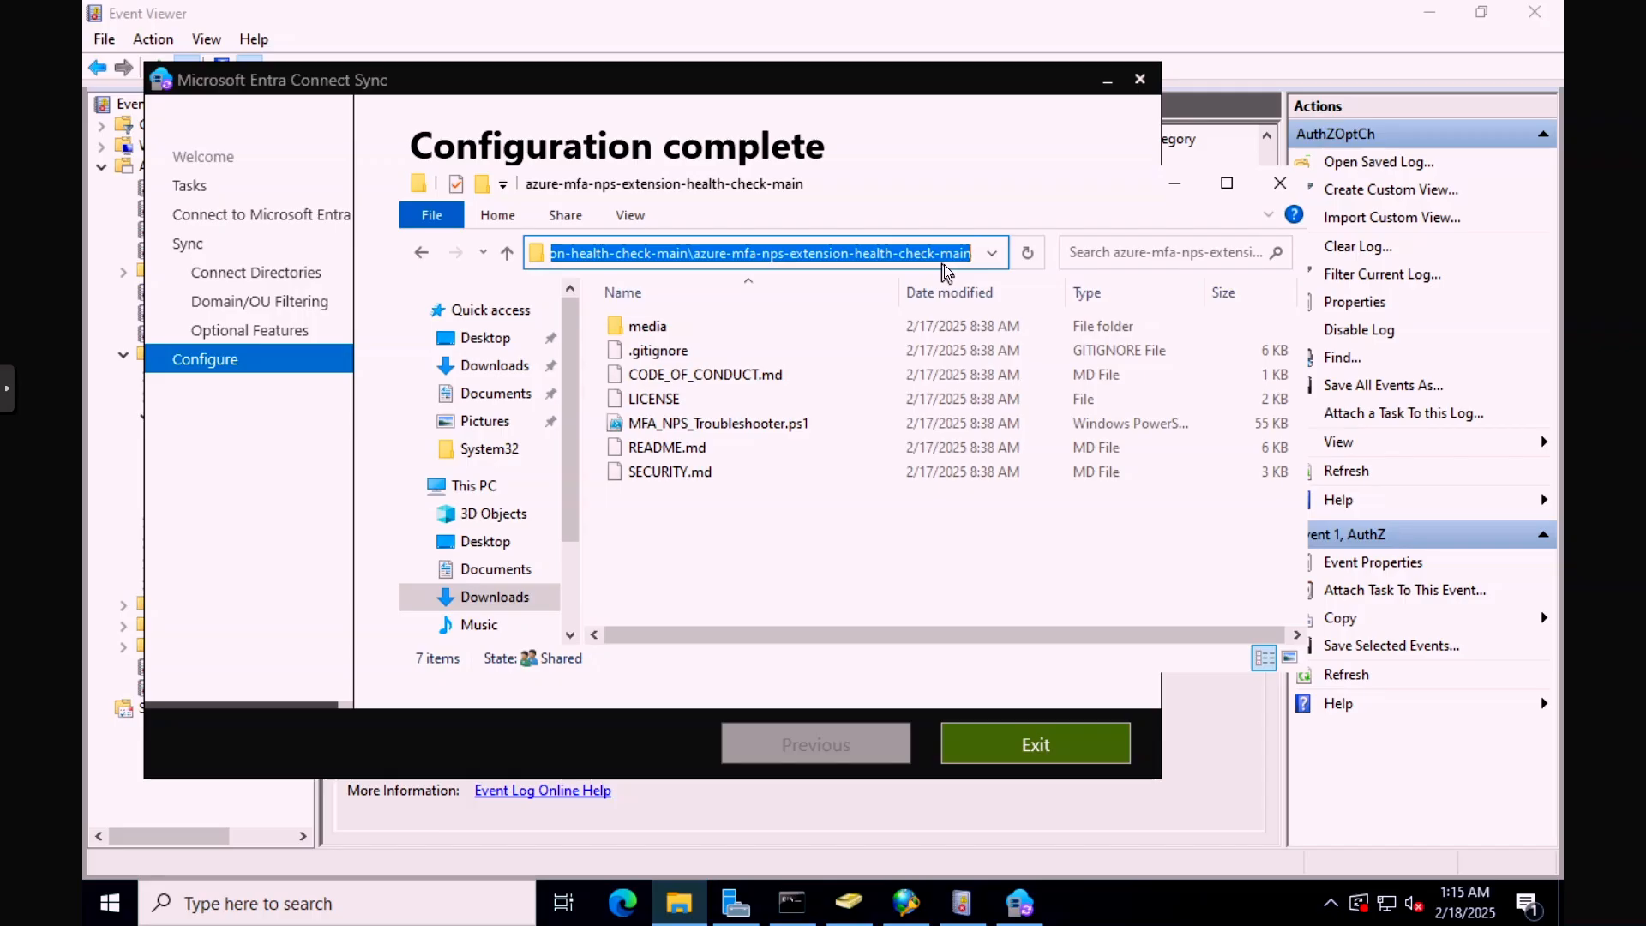
pyautogui.write('powershell')
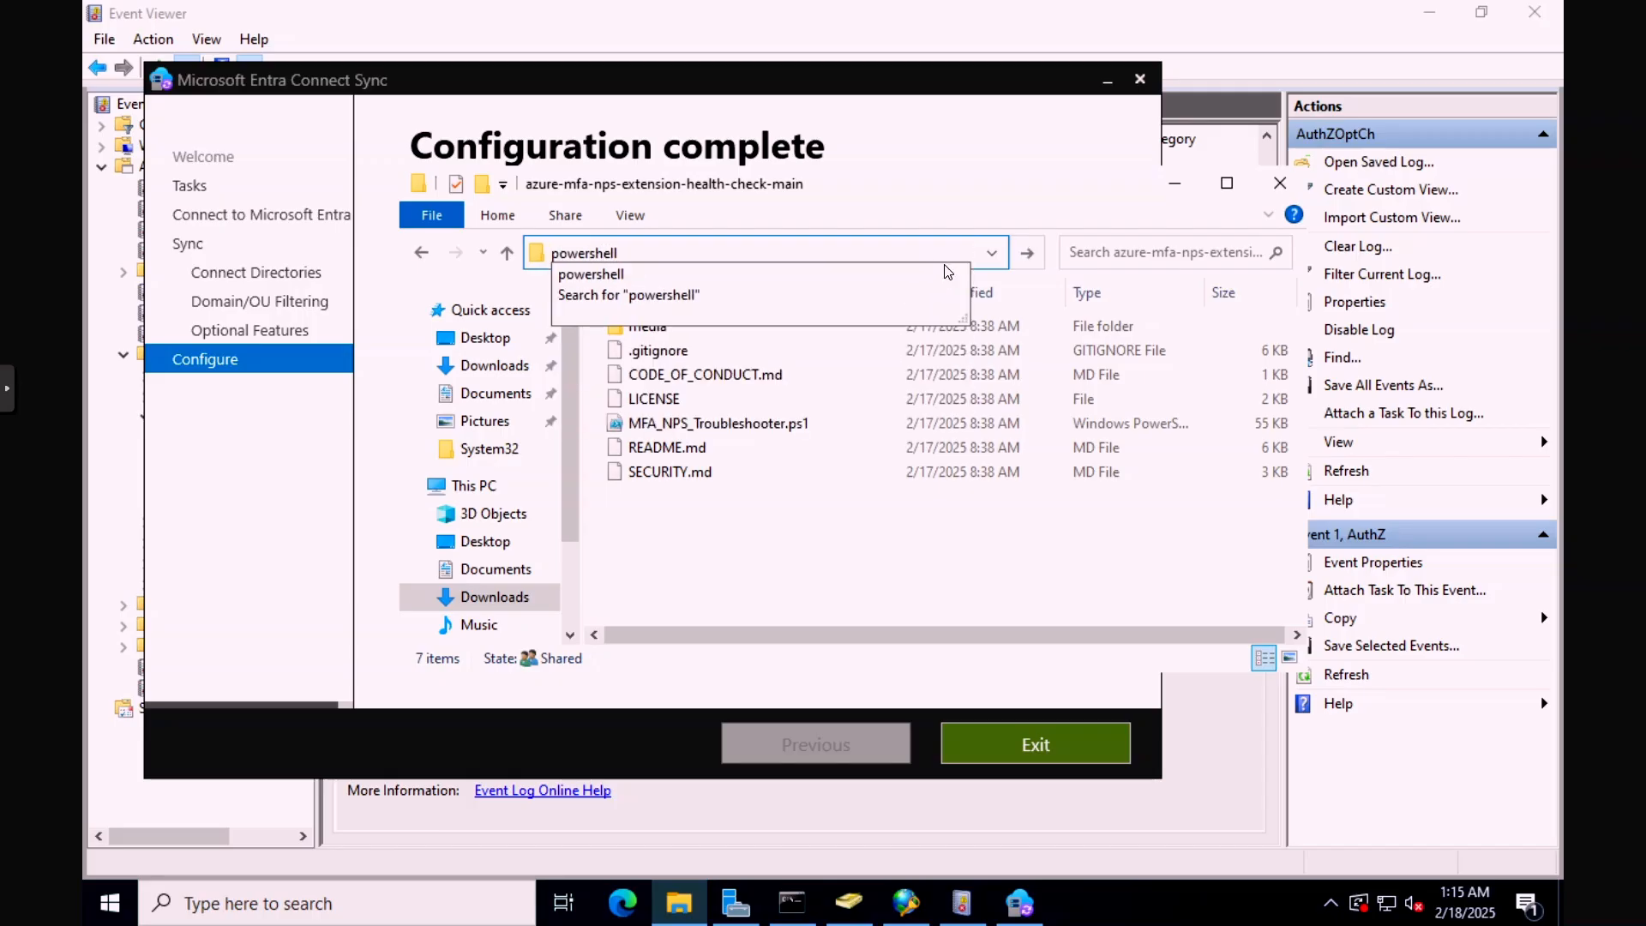
pyautogui.press('Return')
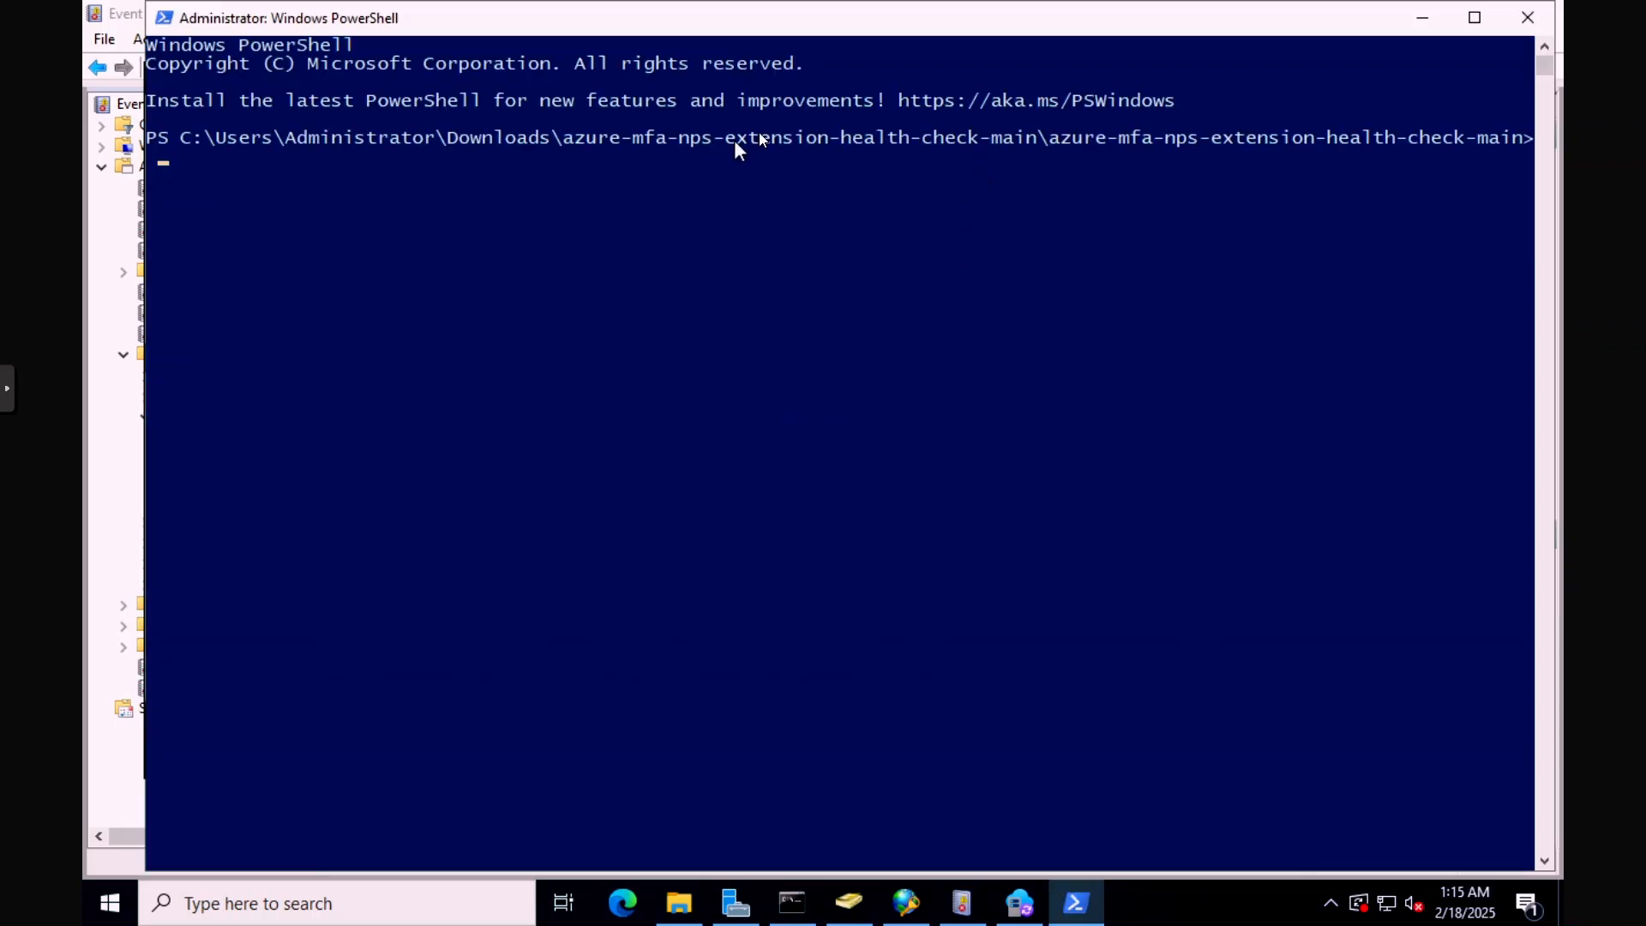
# Step: List the folder contents and try running .\MFA_NPS_Troubleshooter.ps1
pyautogui.write('dir')
pyautogui.press('Return')
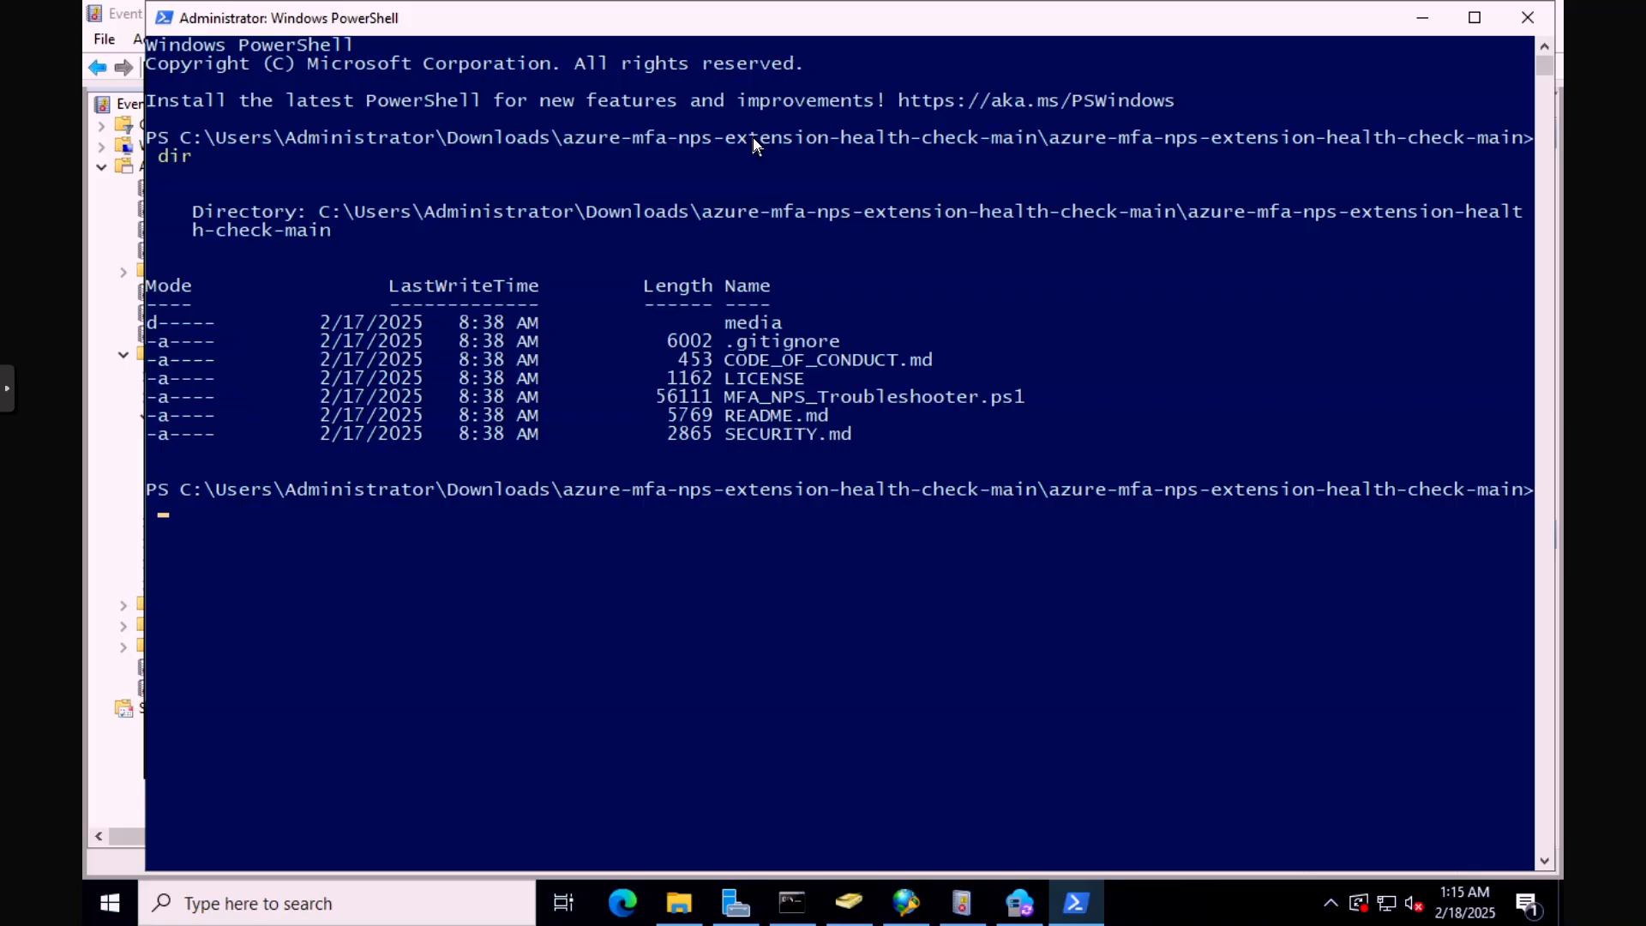
pyautogui.click(735, 397)
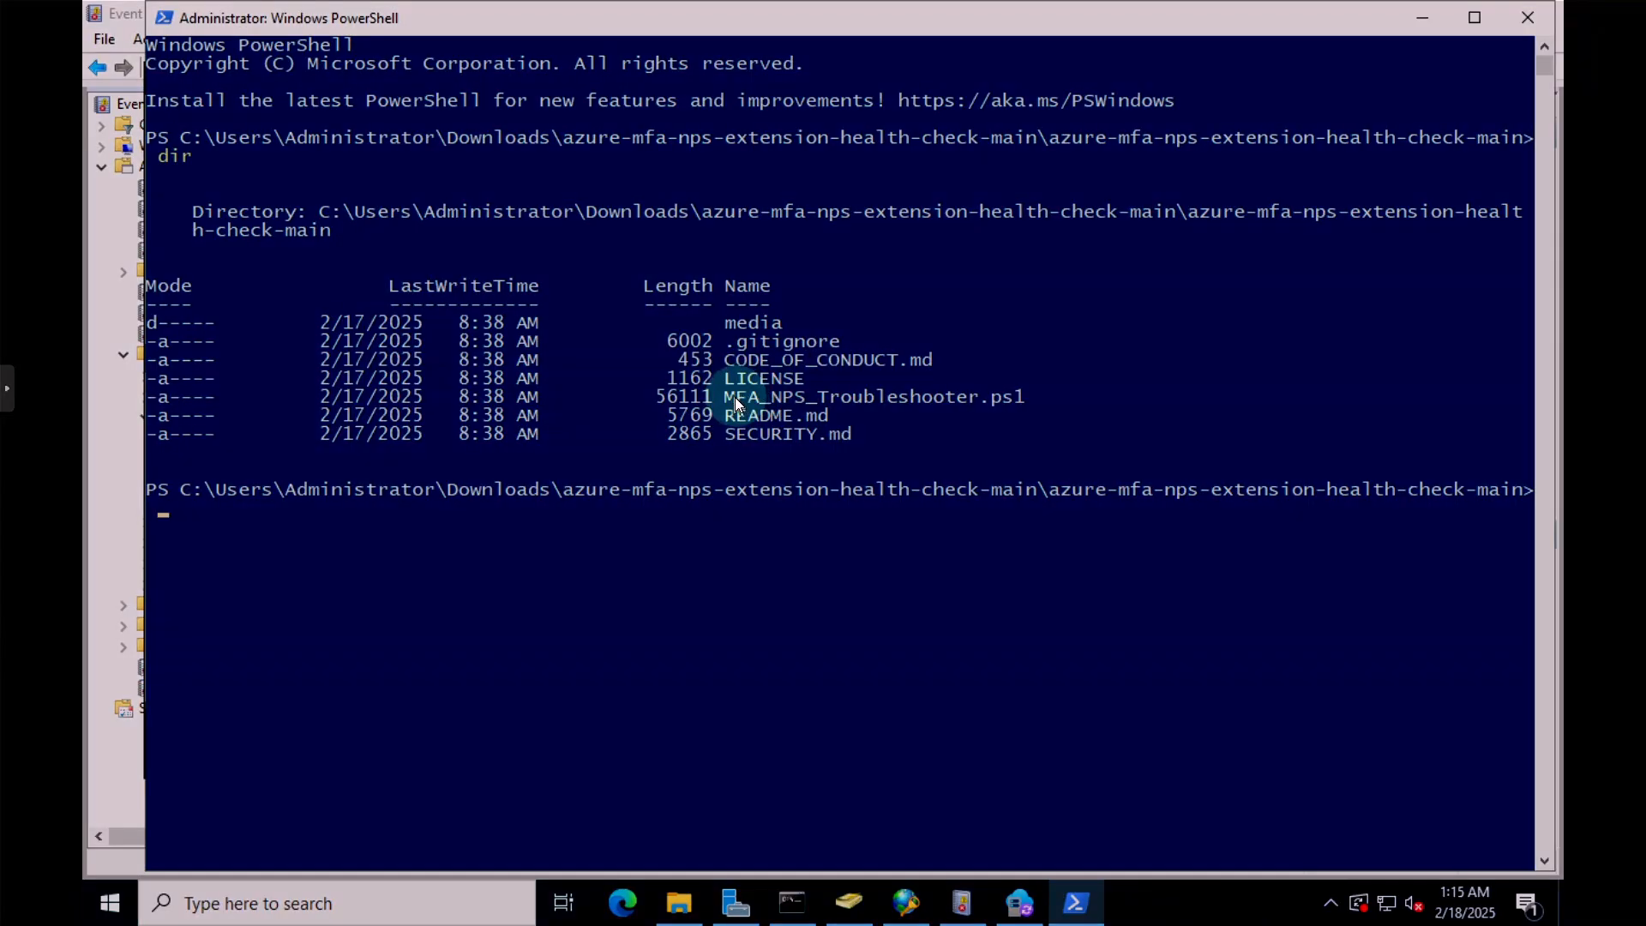
pyautogui.moveTo(734, 398); pyautogui.dragTo(1027, 404)
pyautogui.click(835, 490)
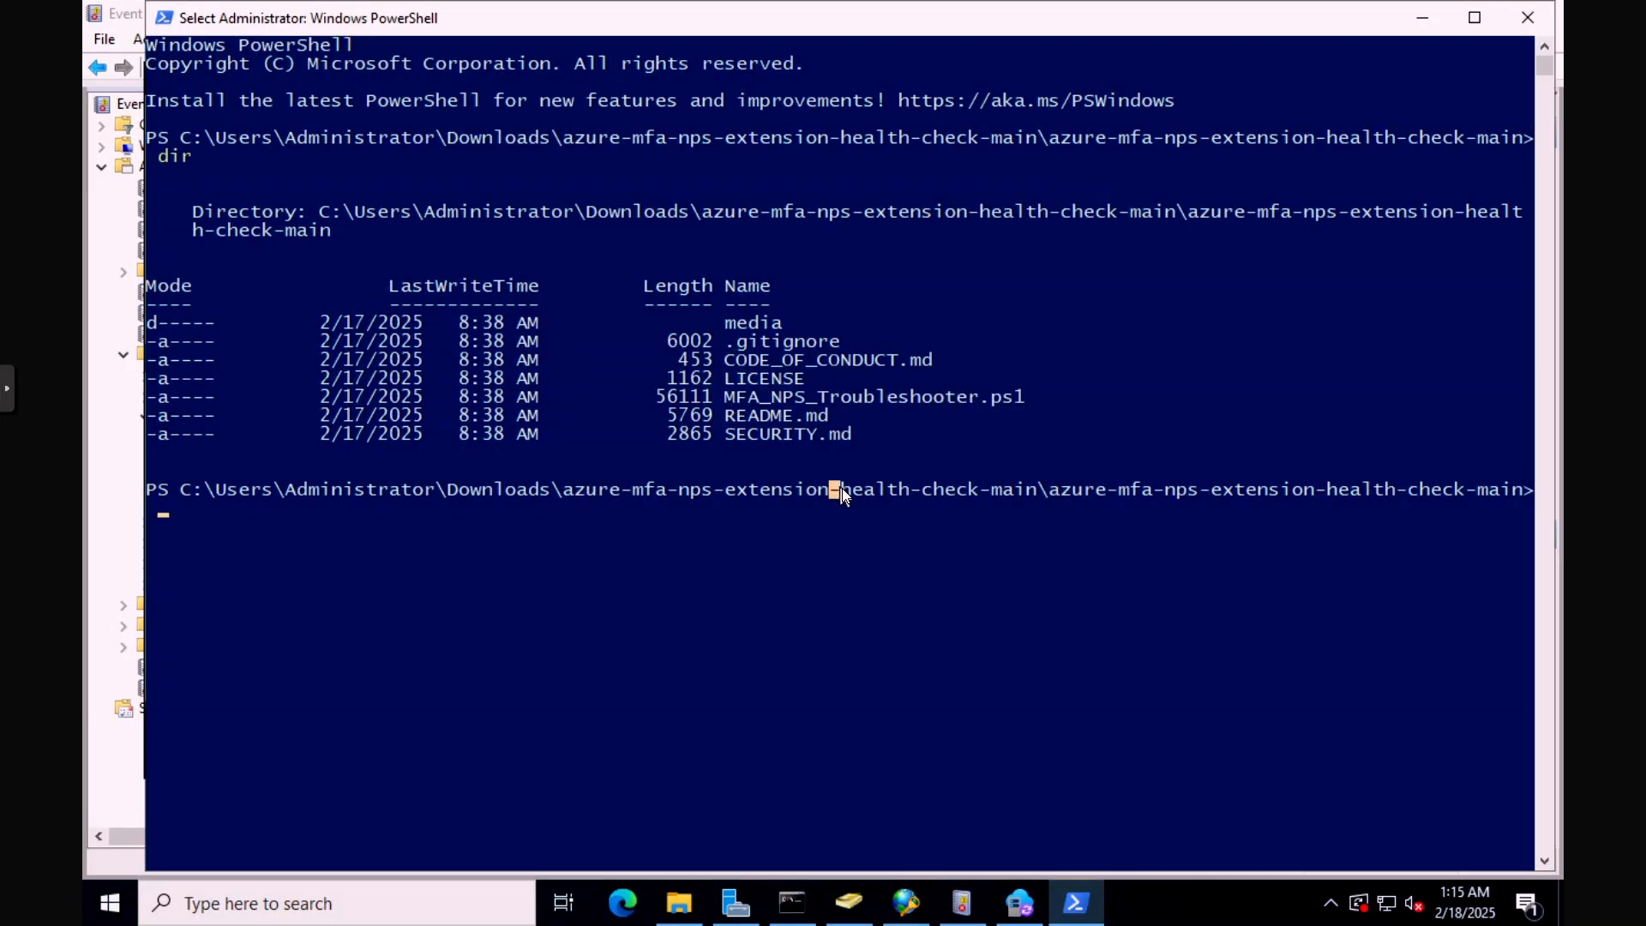
pyautogui.write('/')
pyautogui.press('BackSpace')
pyautogui.write('.\\')
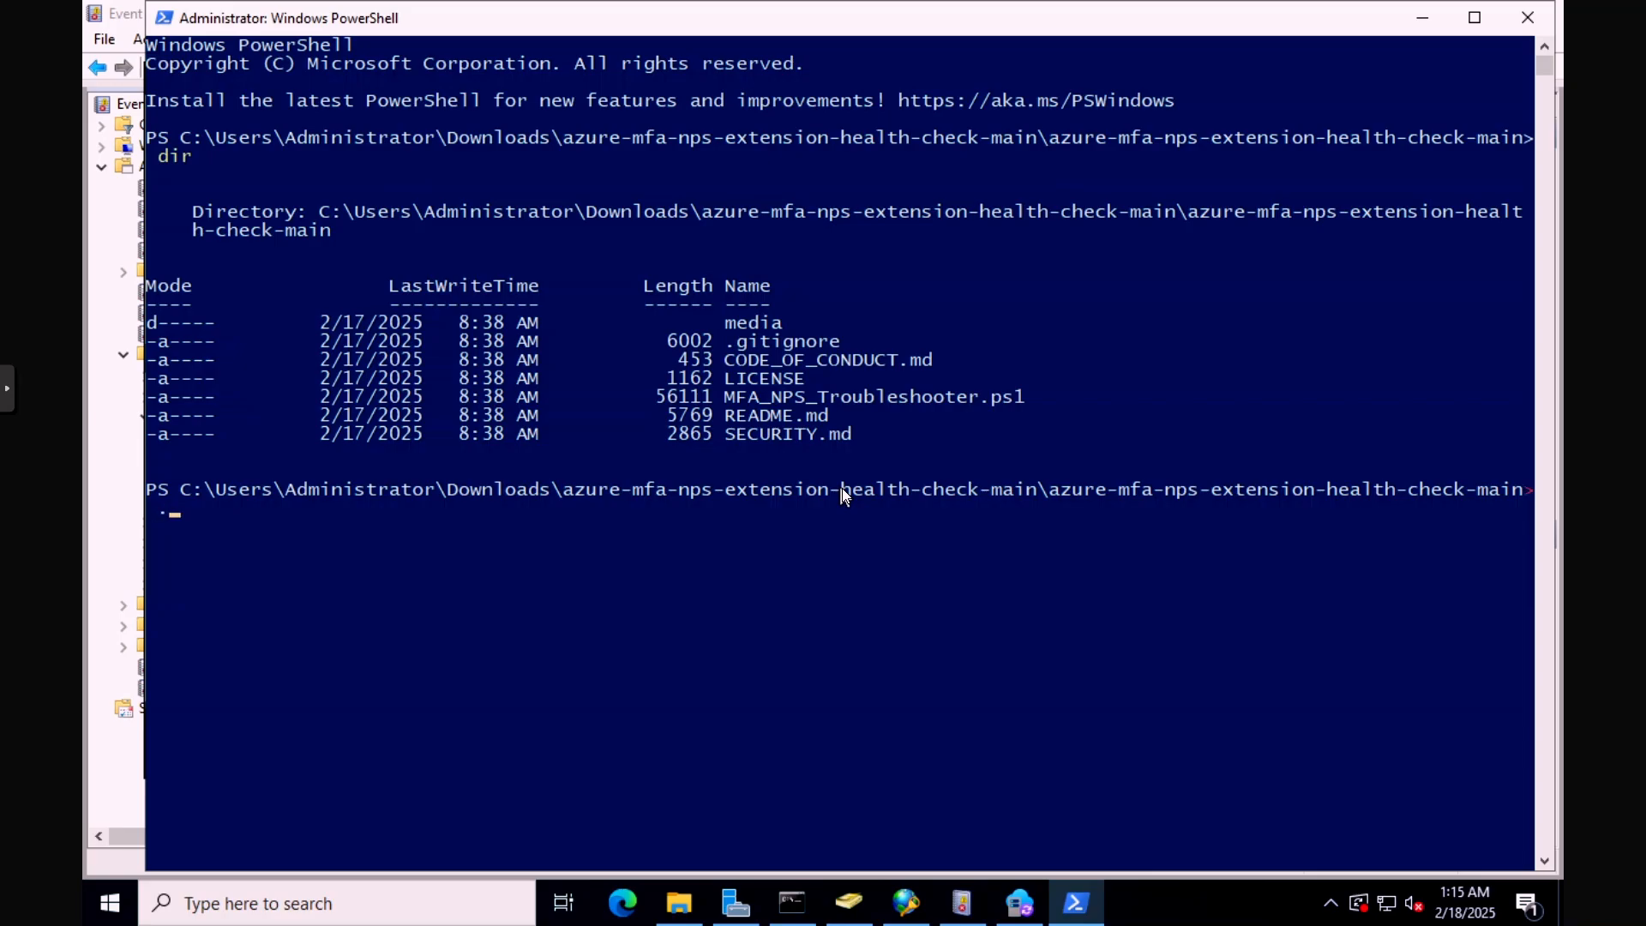
pyautogui.write('MFA')
pyautogui.press('Tab')
pyautogui.press('Return')
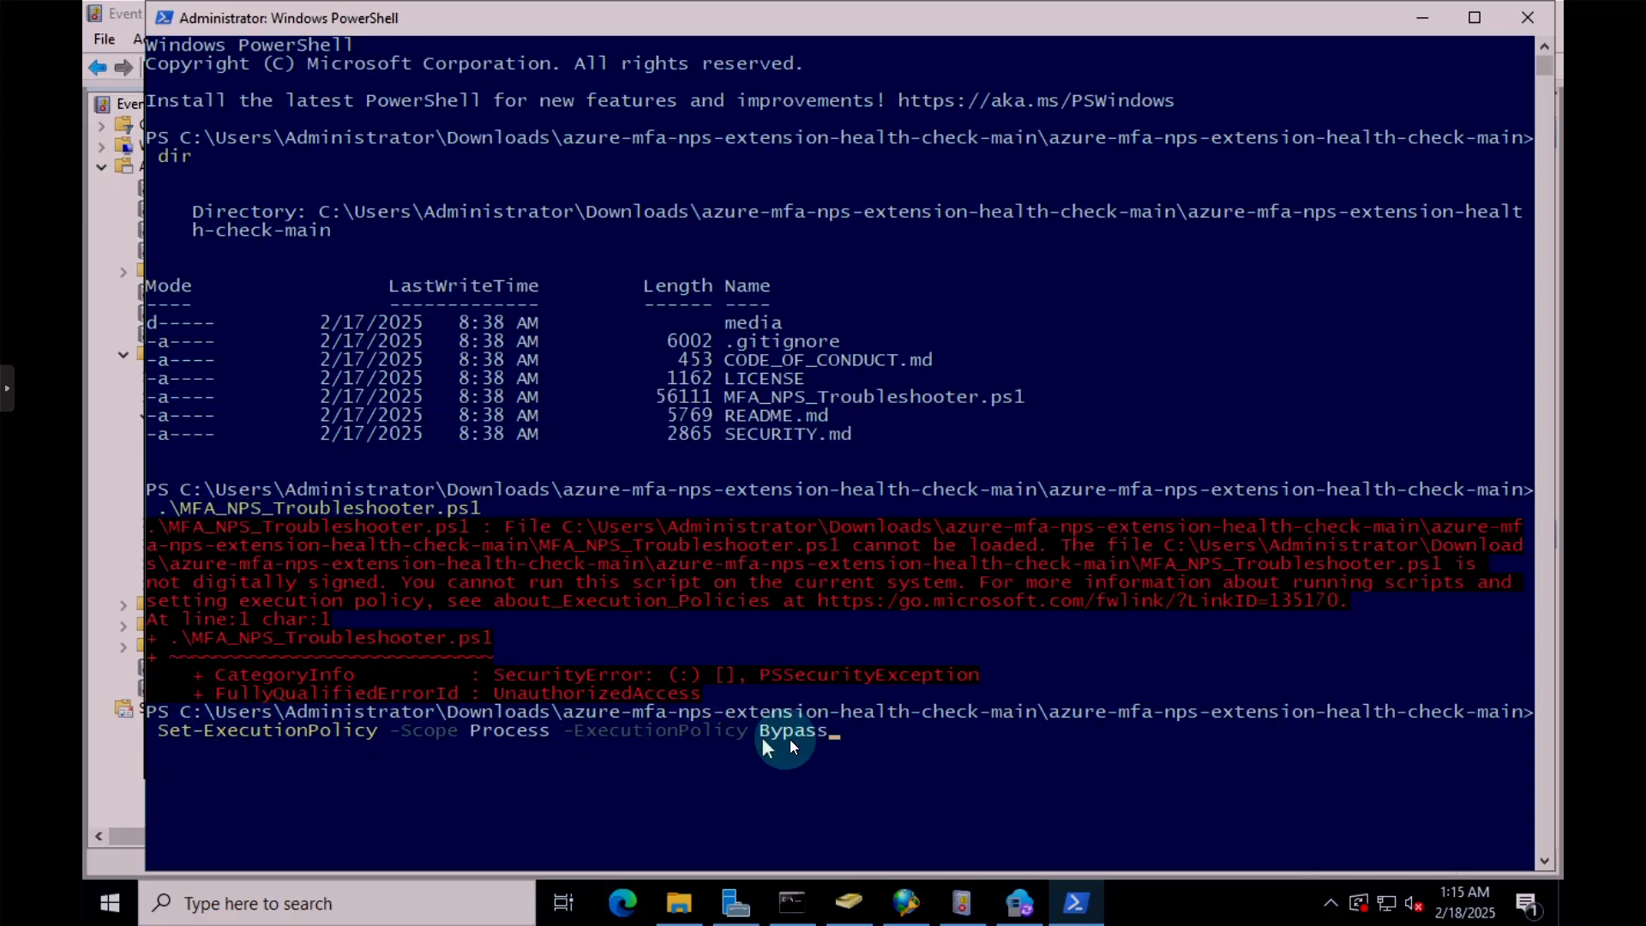
# Step: Set the process execution policy to Bypass, confirm with Y, and rerun the troubleshooter script
pyautogui.click(868, 736)
pyautogui.press('Escape')
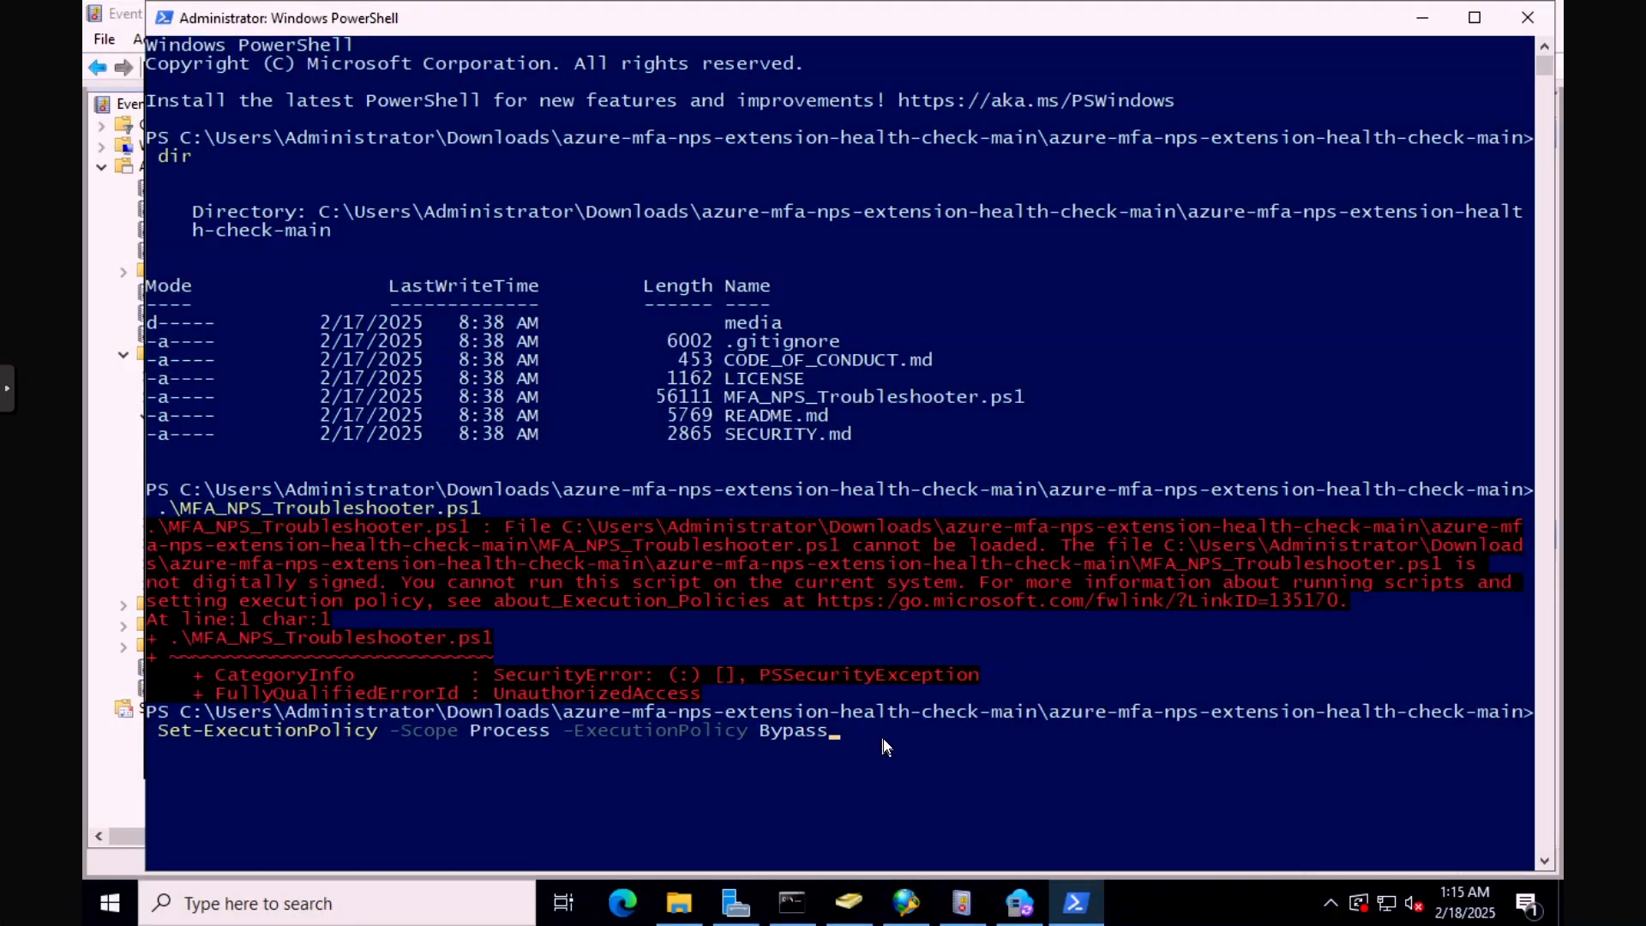
pyautogui.press('Return')
pyautogui.write('Y')
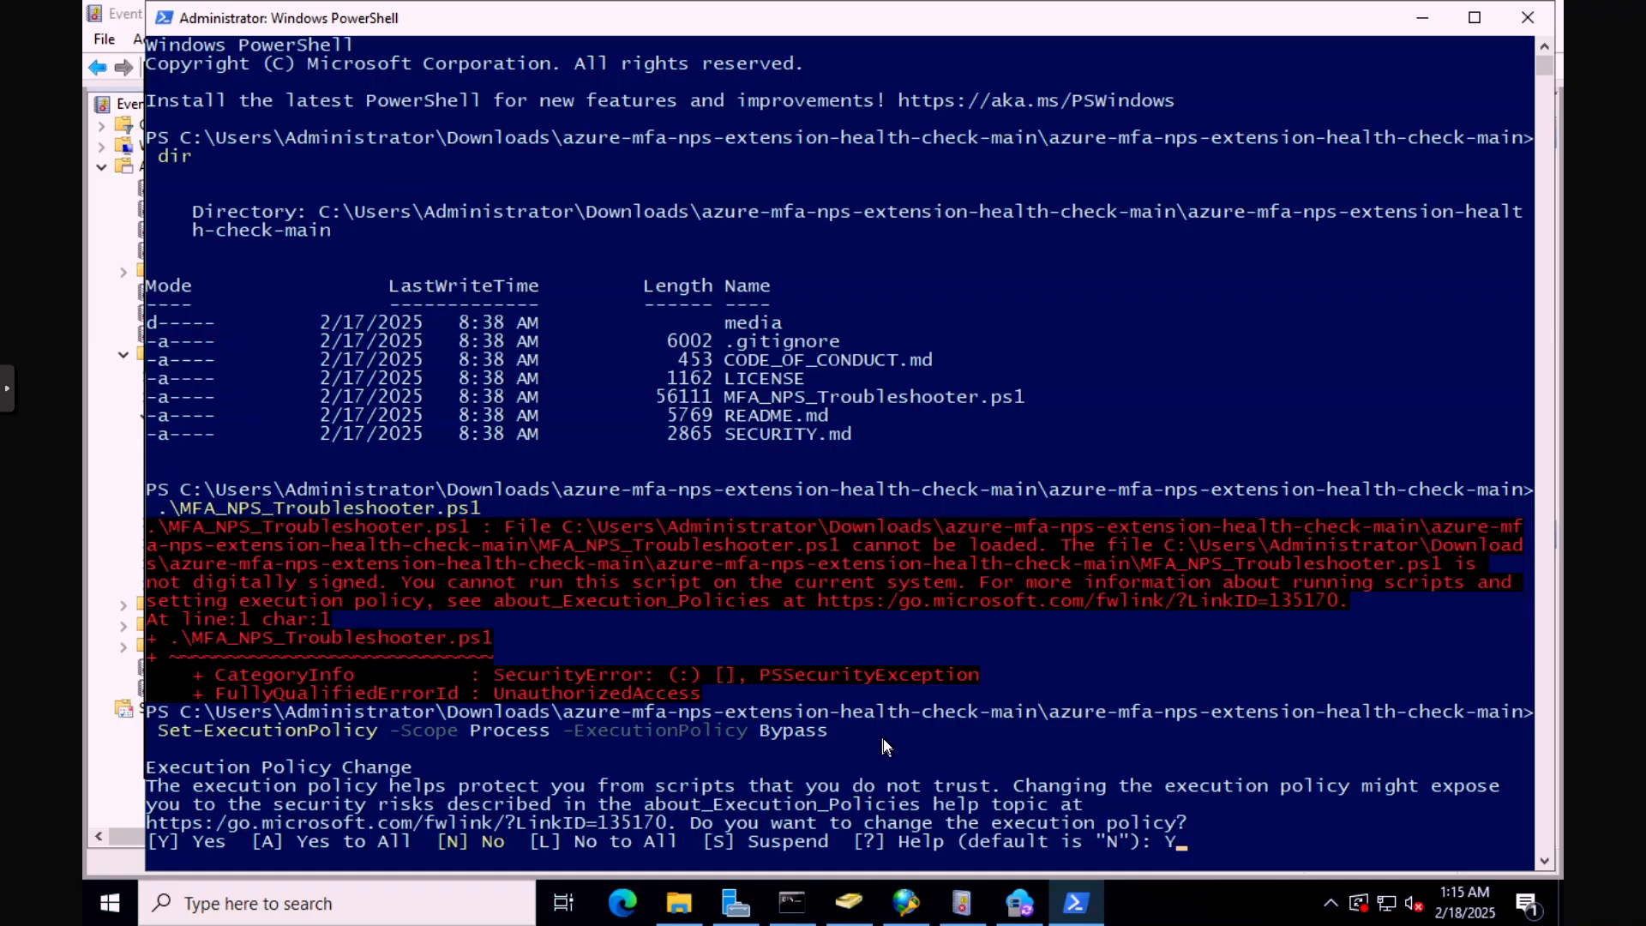
pyautogui.press('Return')
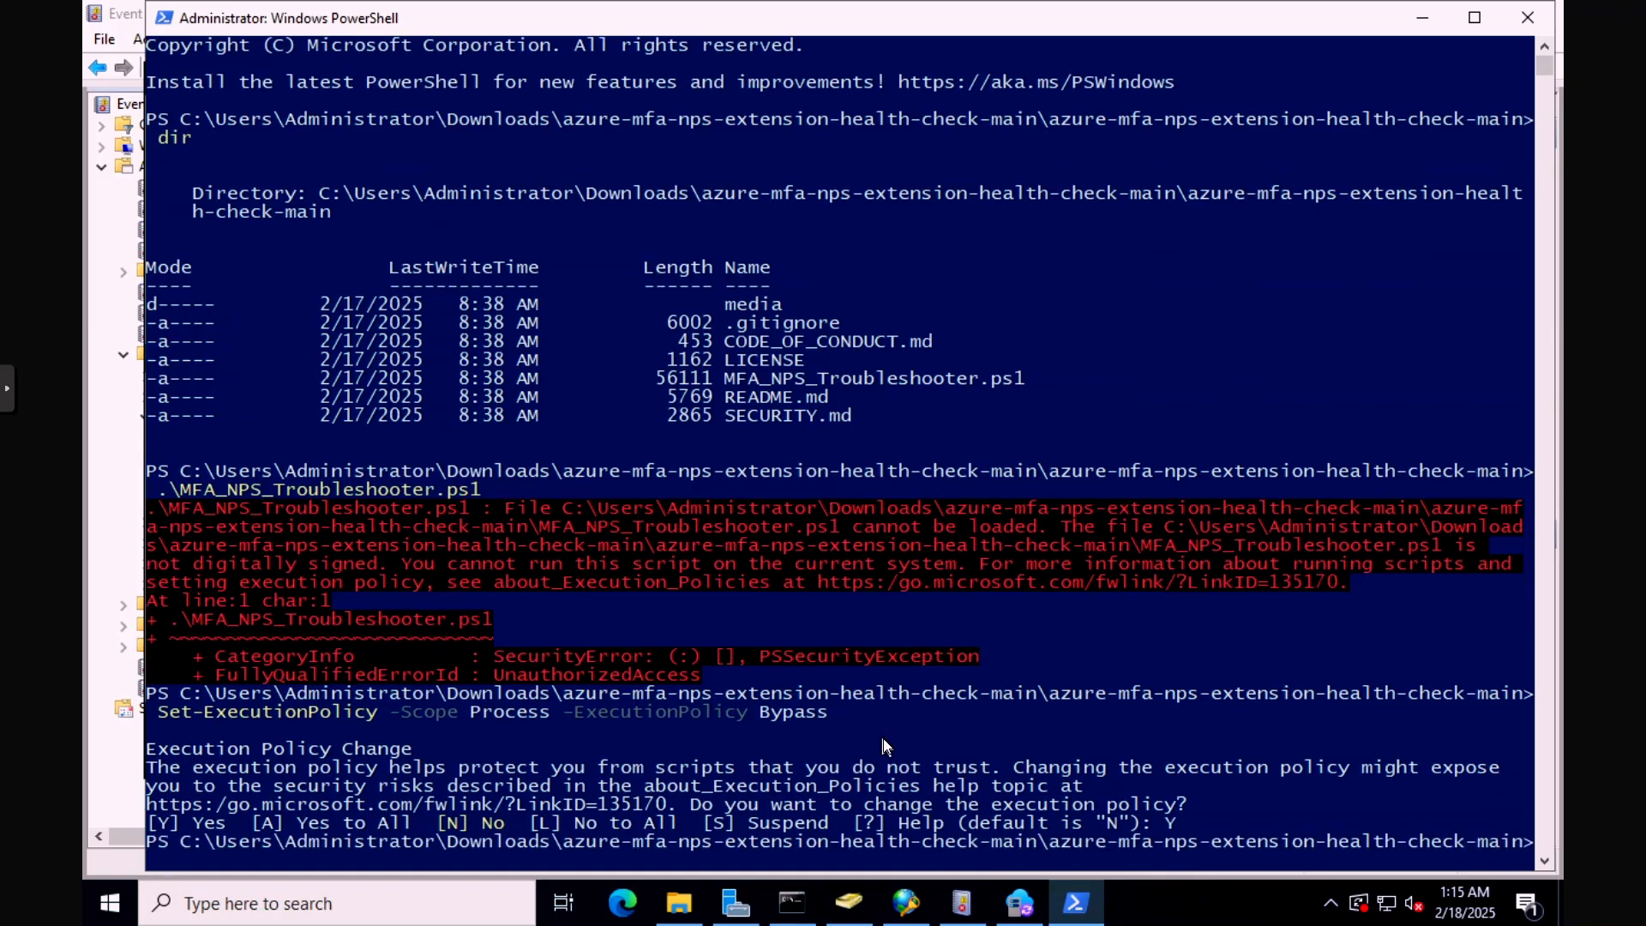
pyautogui.press('Return')
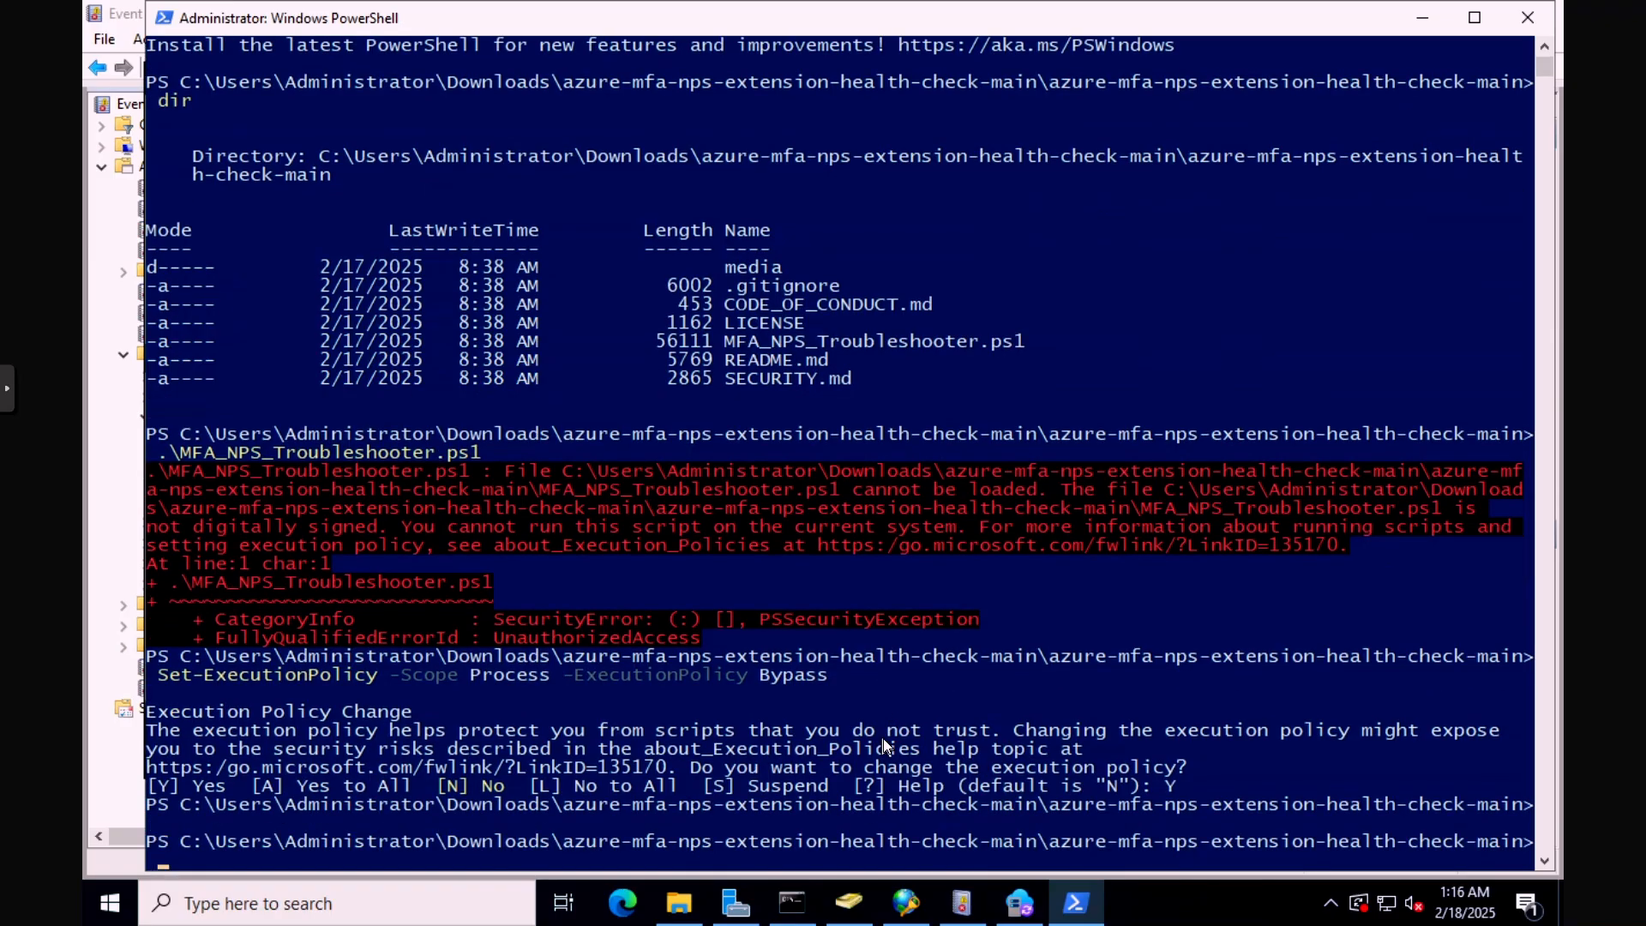
pyautogui.press('Up')
pyautogui.press('Up')
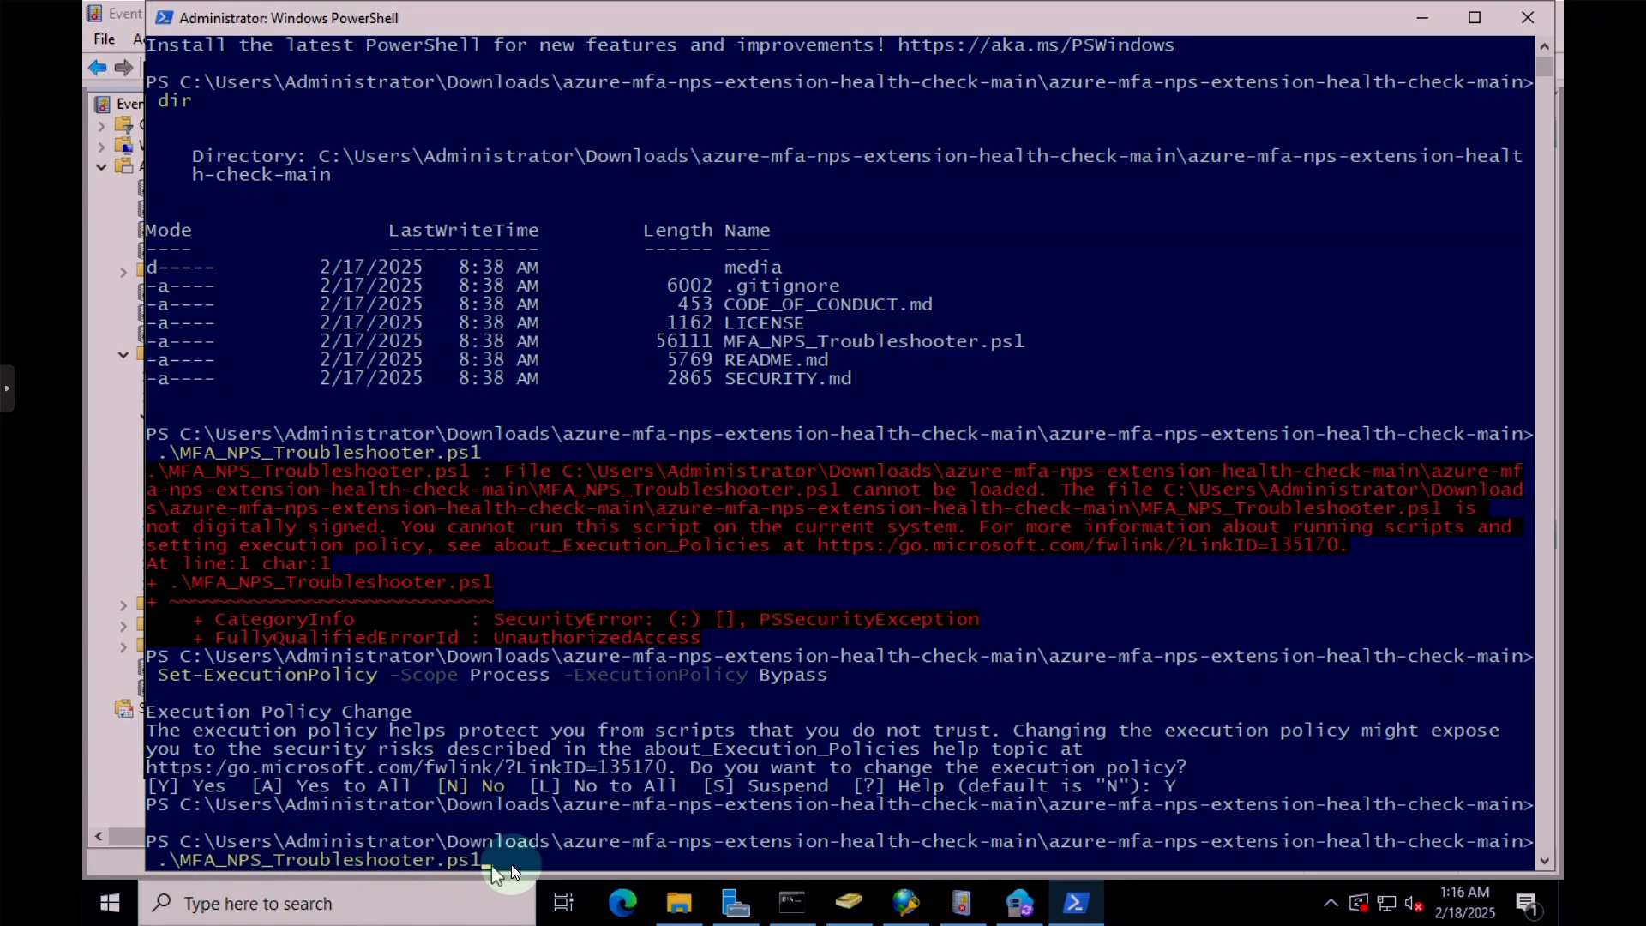
pyautogui.click(511, 861)
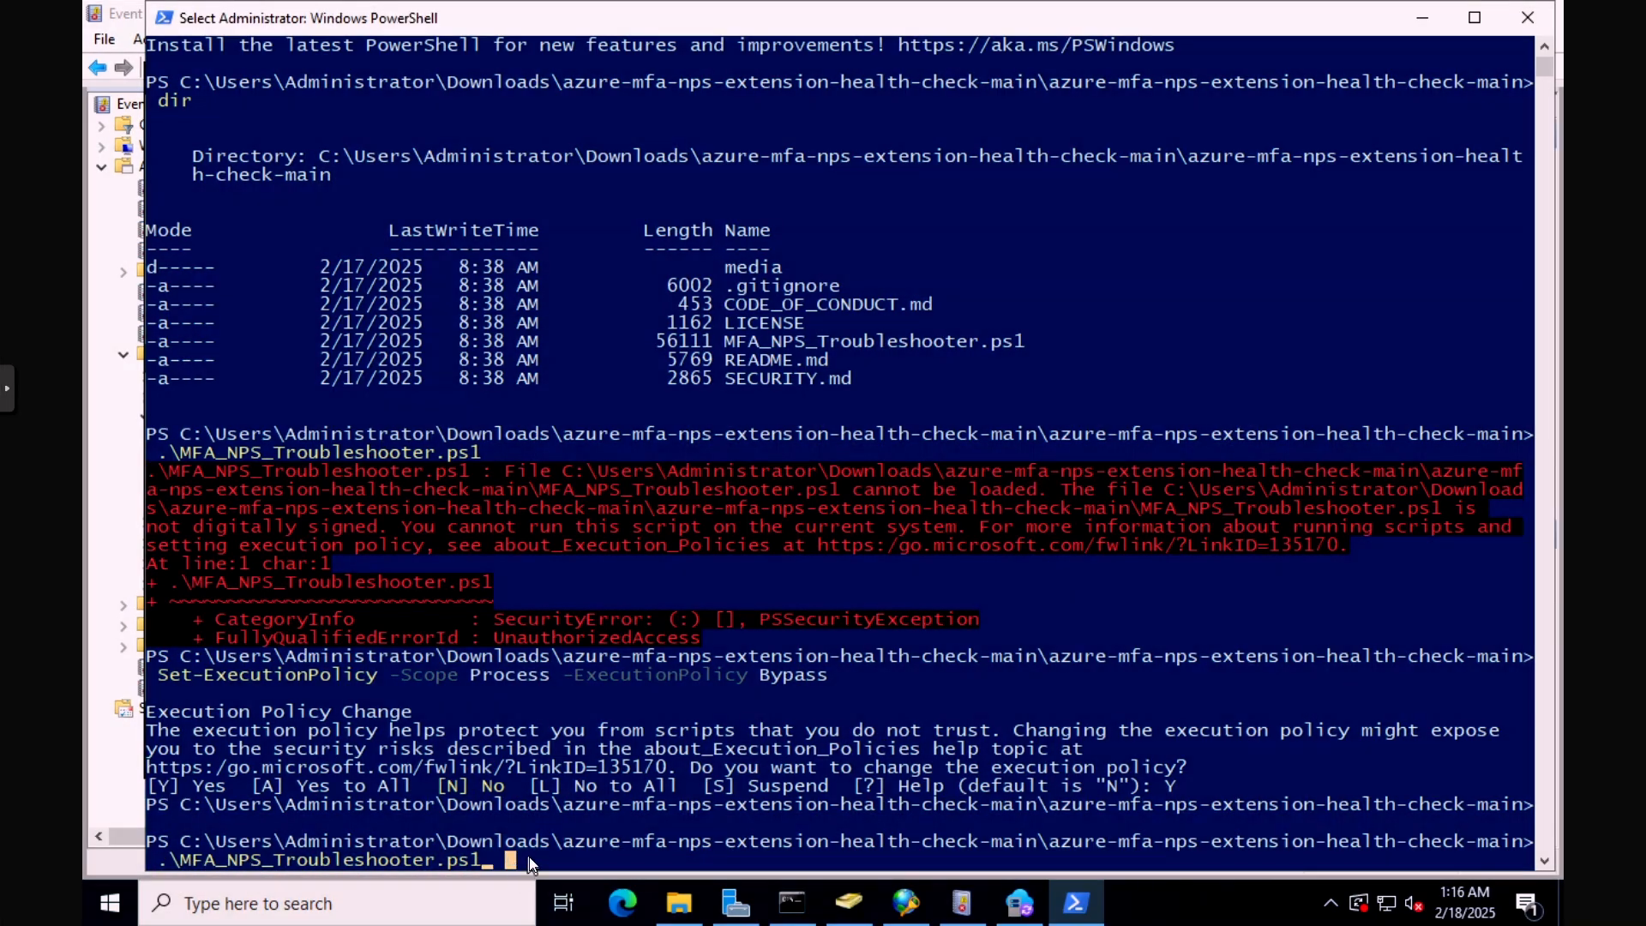
pyautogui.press('Return')
pyautogui.press('Return')
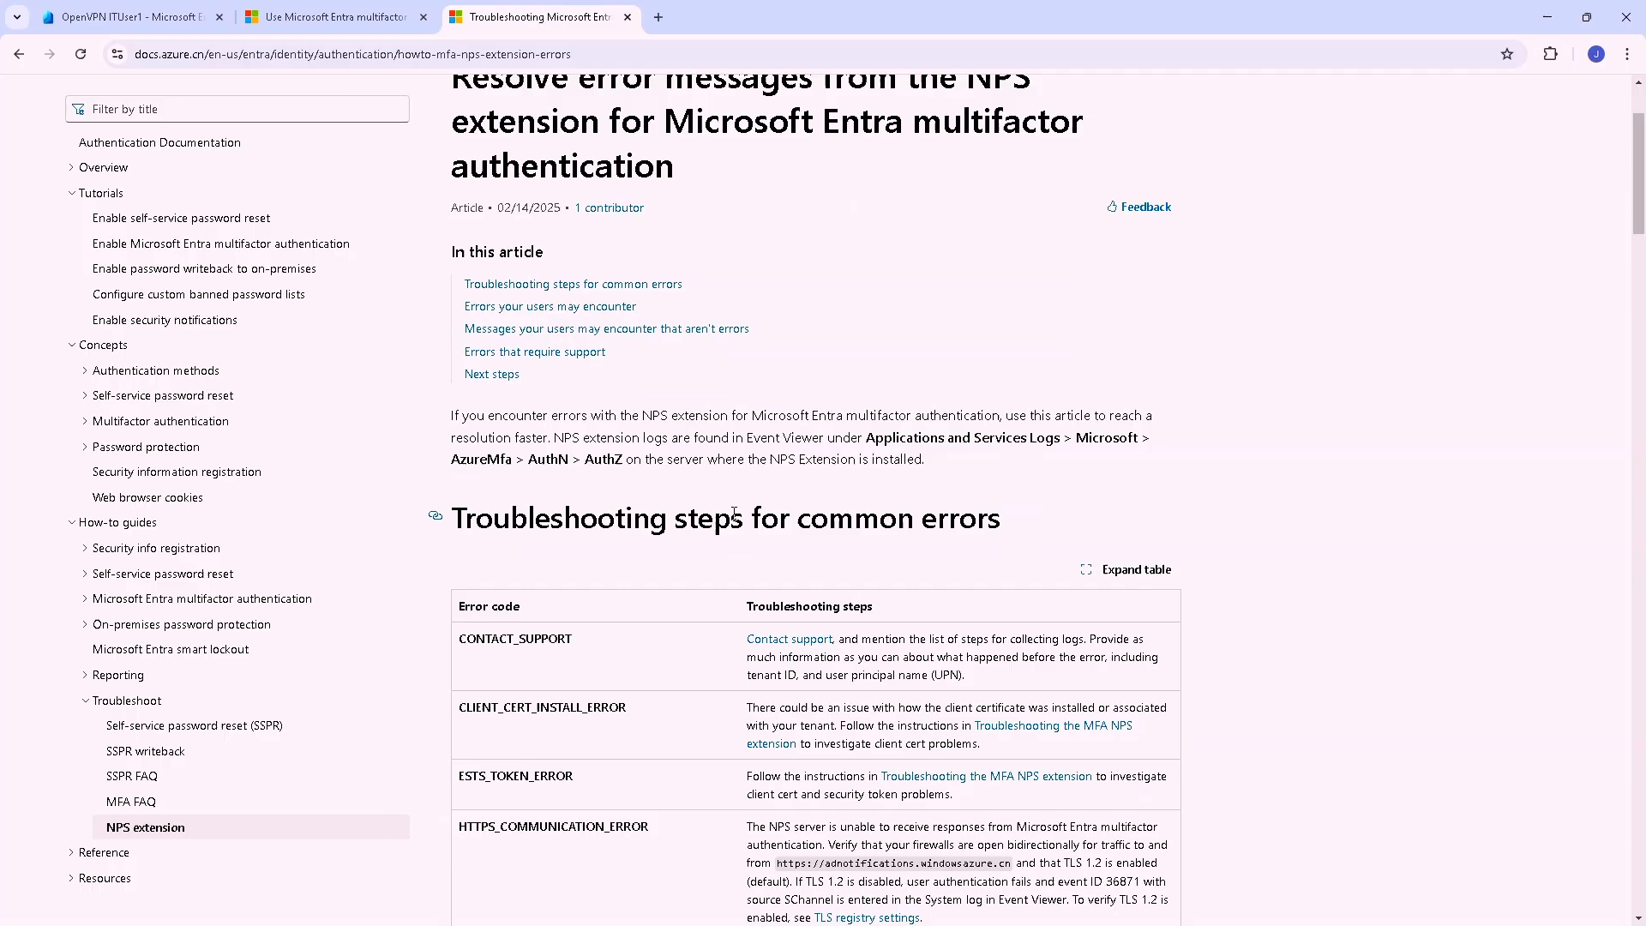
# Step: Scroll the NPS extension errors table to NoDefaultAuthenticationMethodIsConfigured and select it with its advice
pyautogui.scroll(-3, 734, 513)
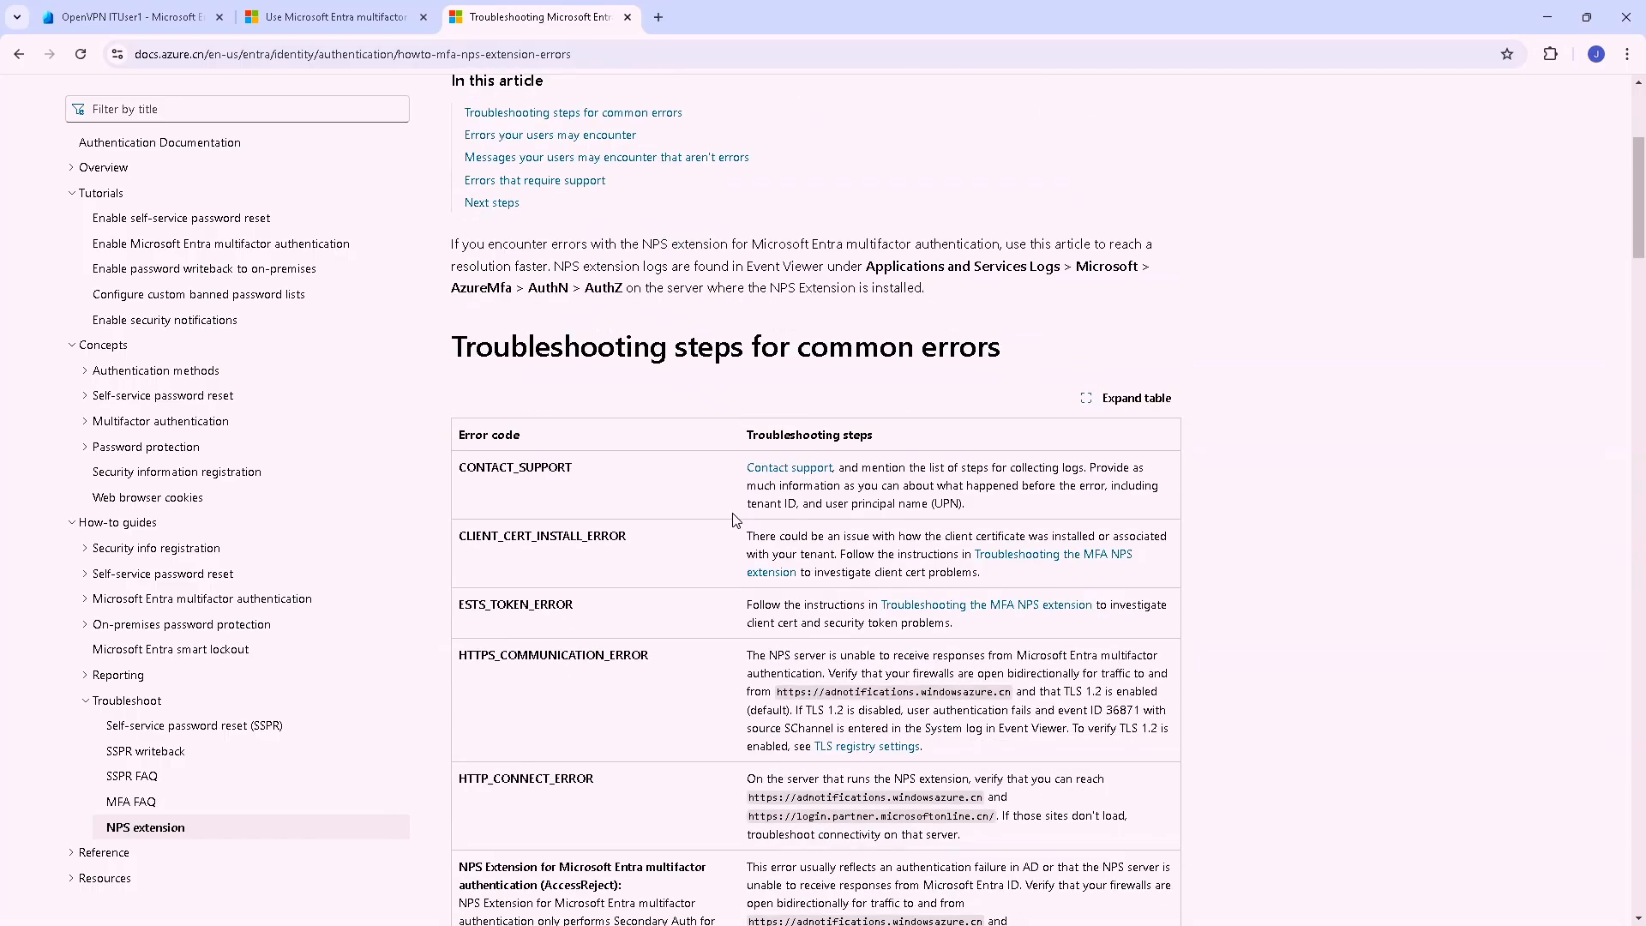
pyautogui.scroll(-6, 734, 519)
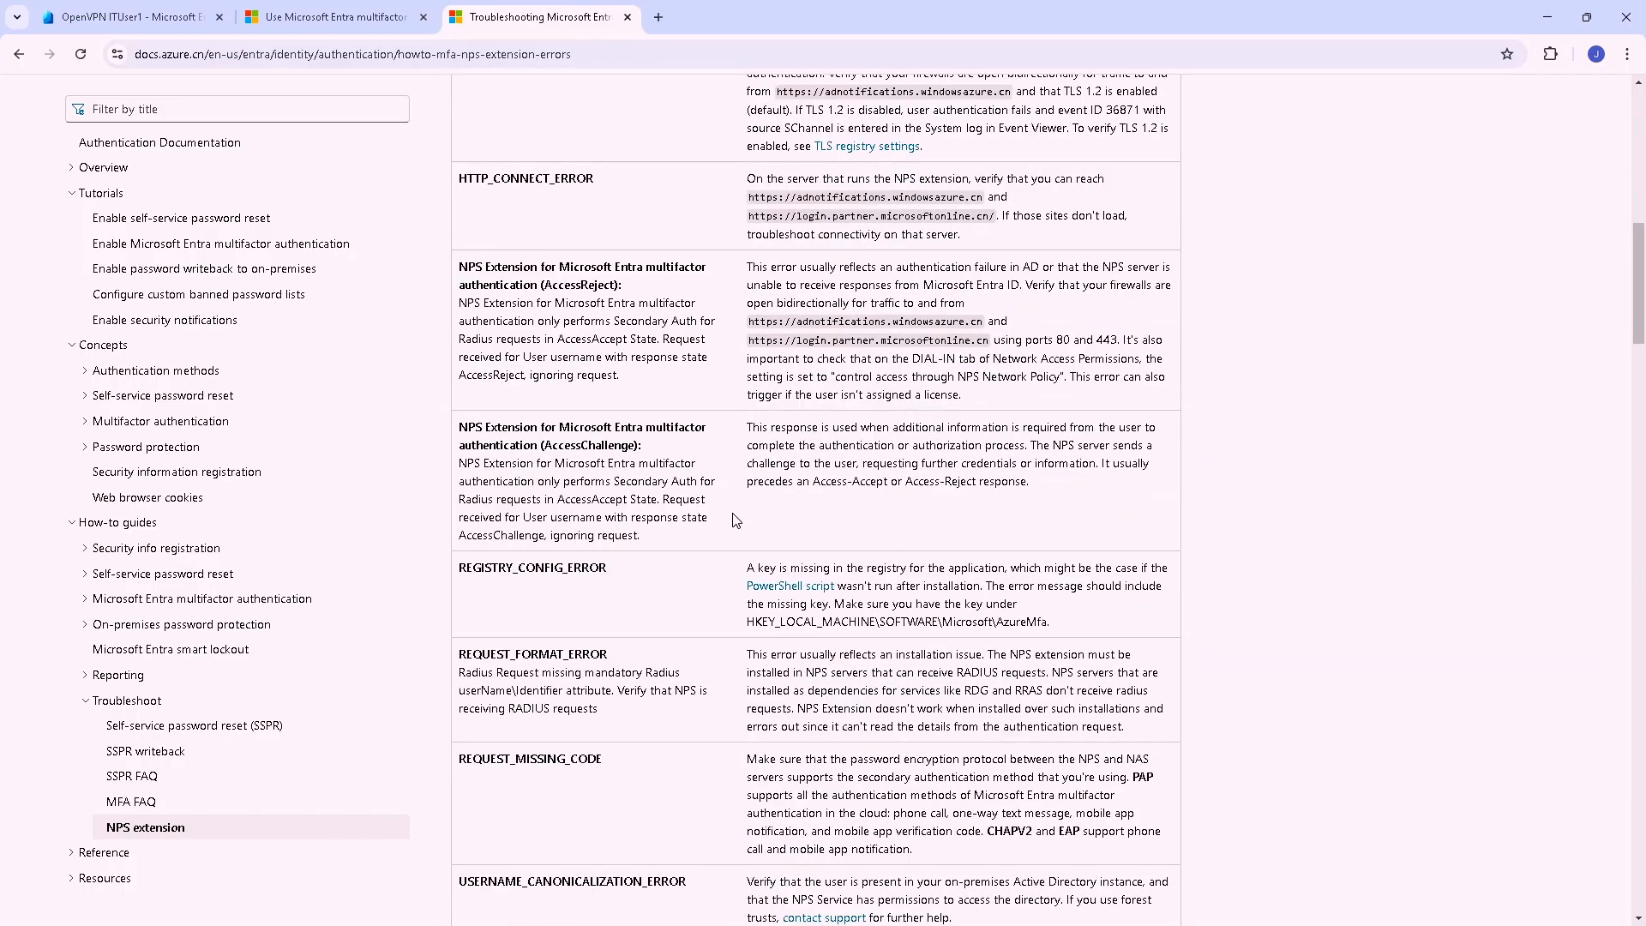
pyautogui.scroll(-3, 734, 519)
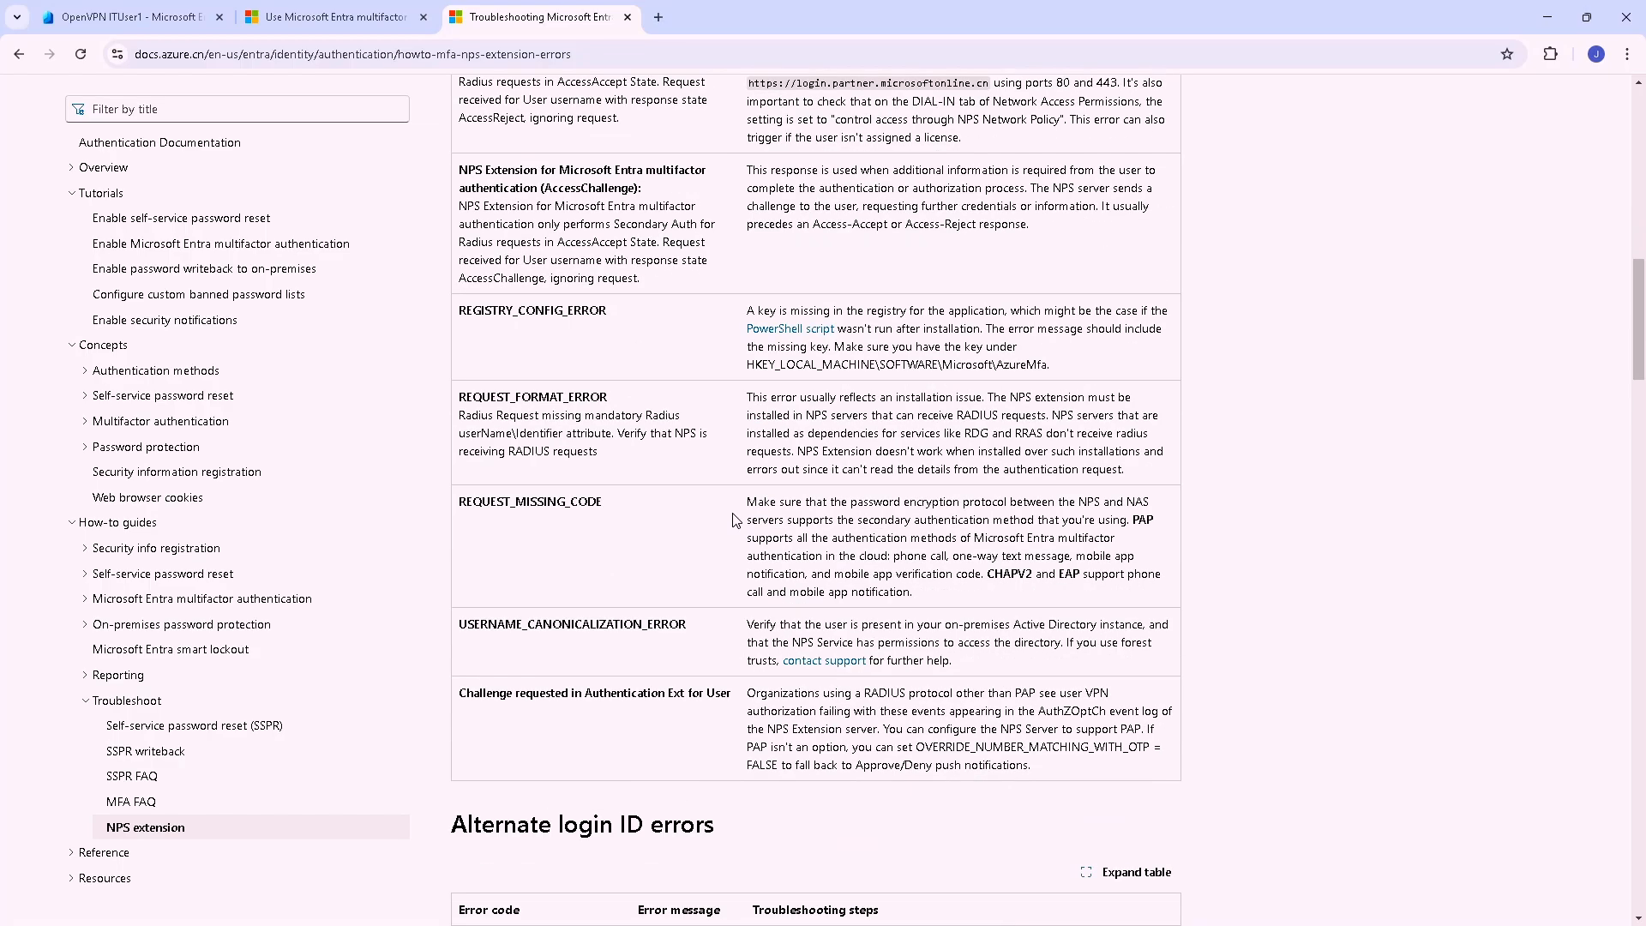
pyautogui.scroll(-10, 733, 519)
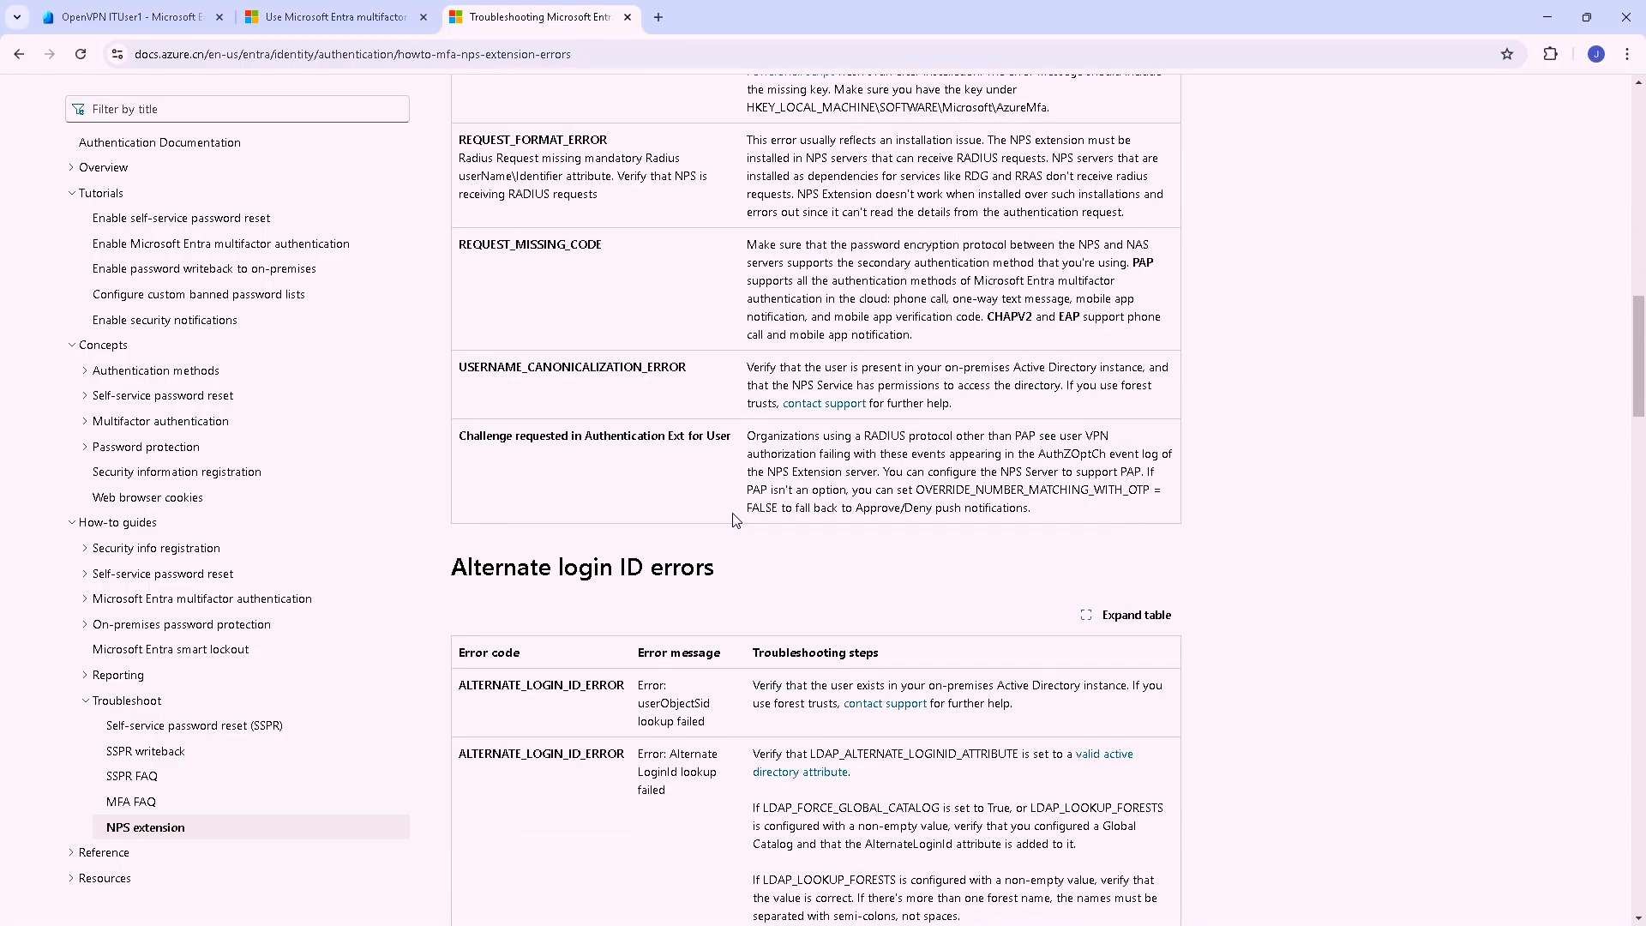
pyautogui.scroll(-6, 733, 512)
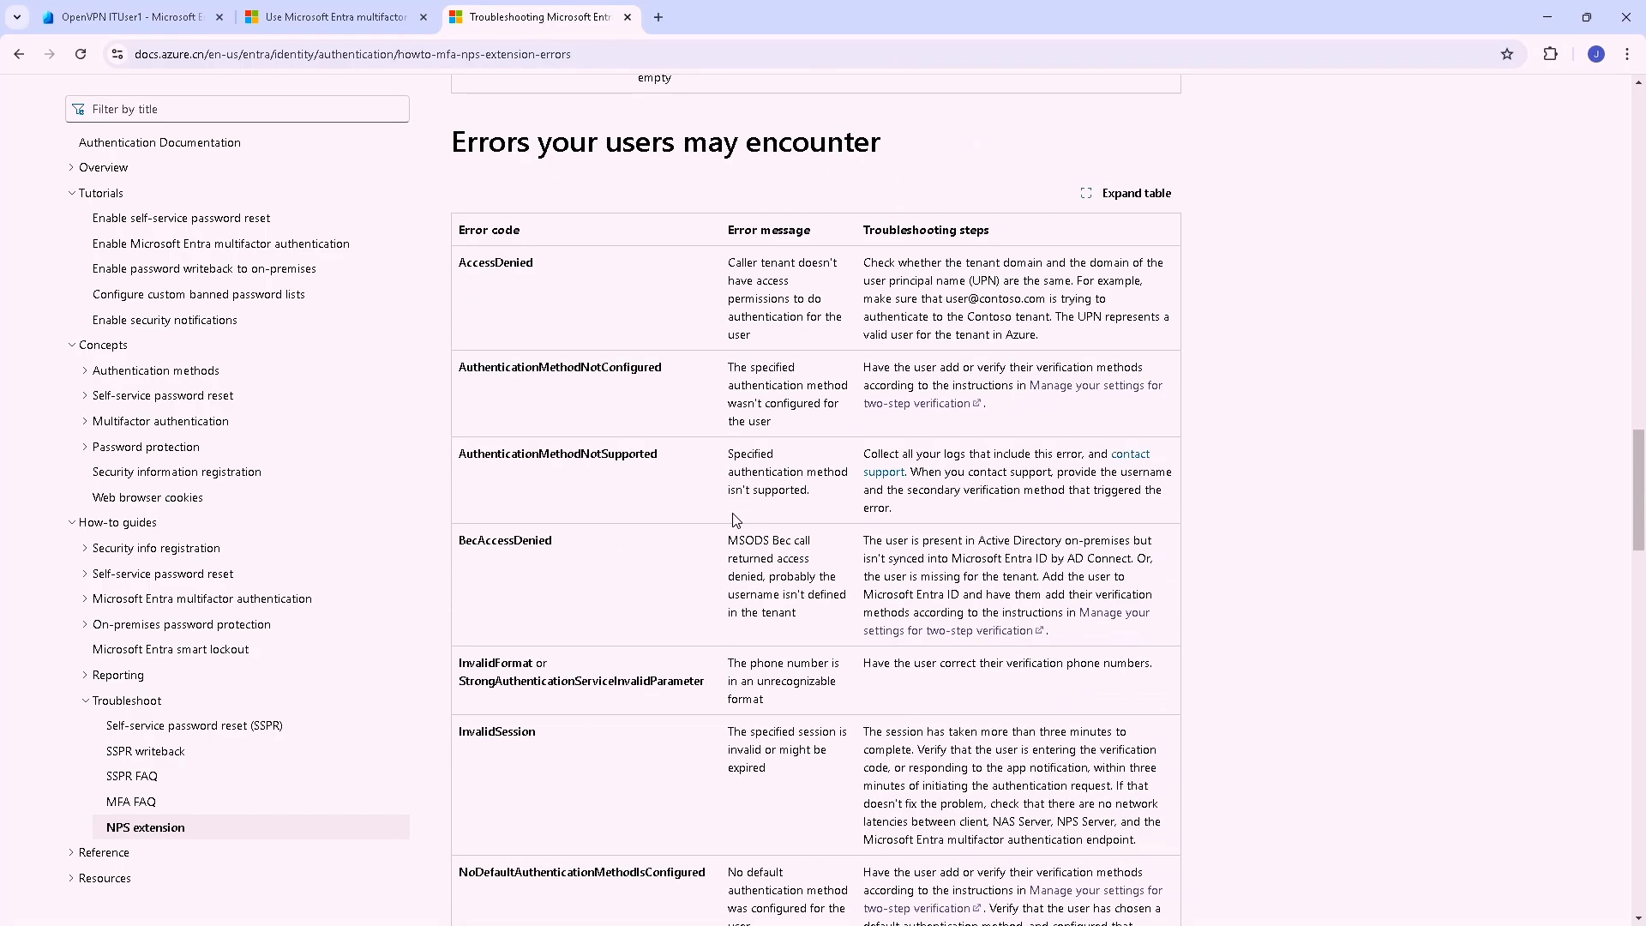
pyautogui.scroll(-1, 734, 514)
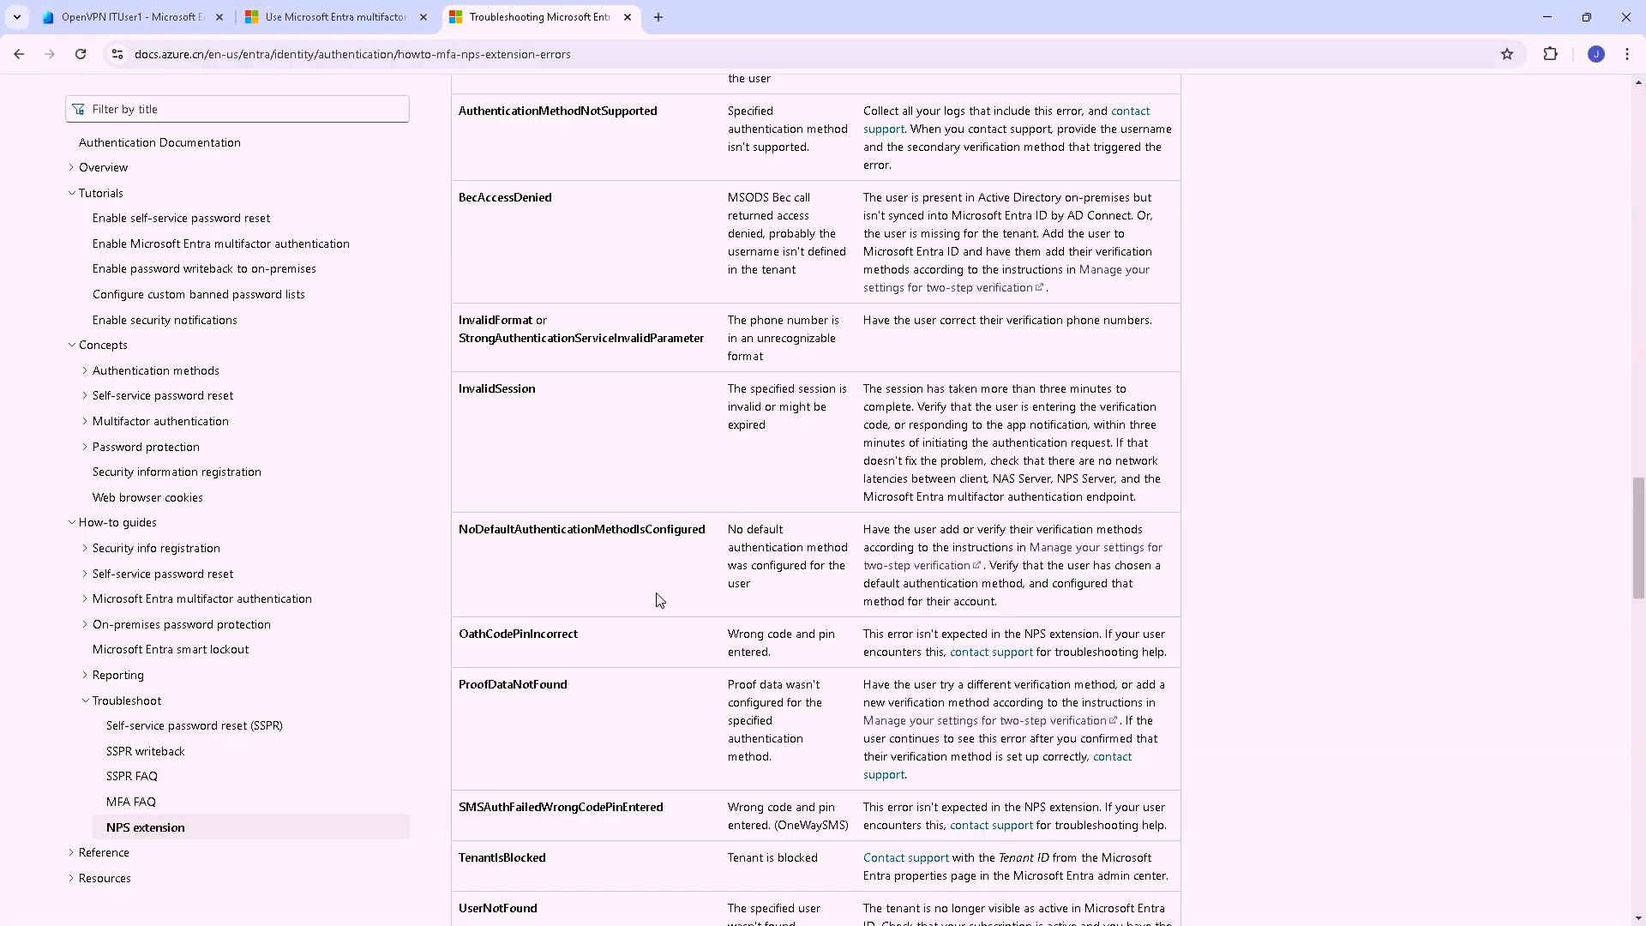
pyautogui.moveTo(461, 529); pyautogui.dragTo(706, 532)
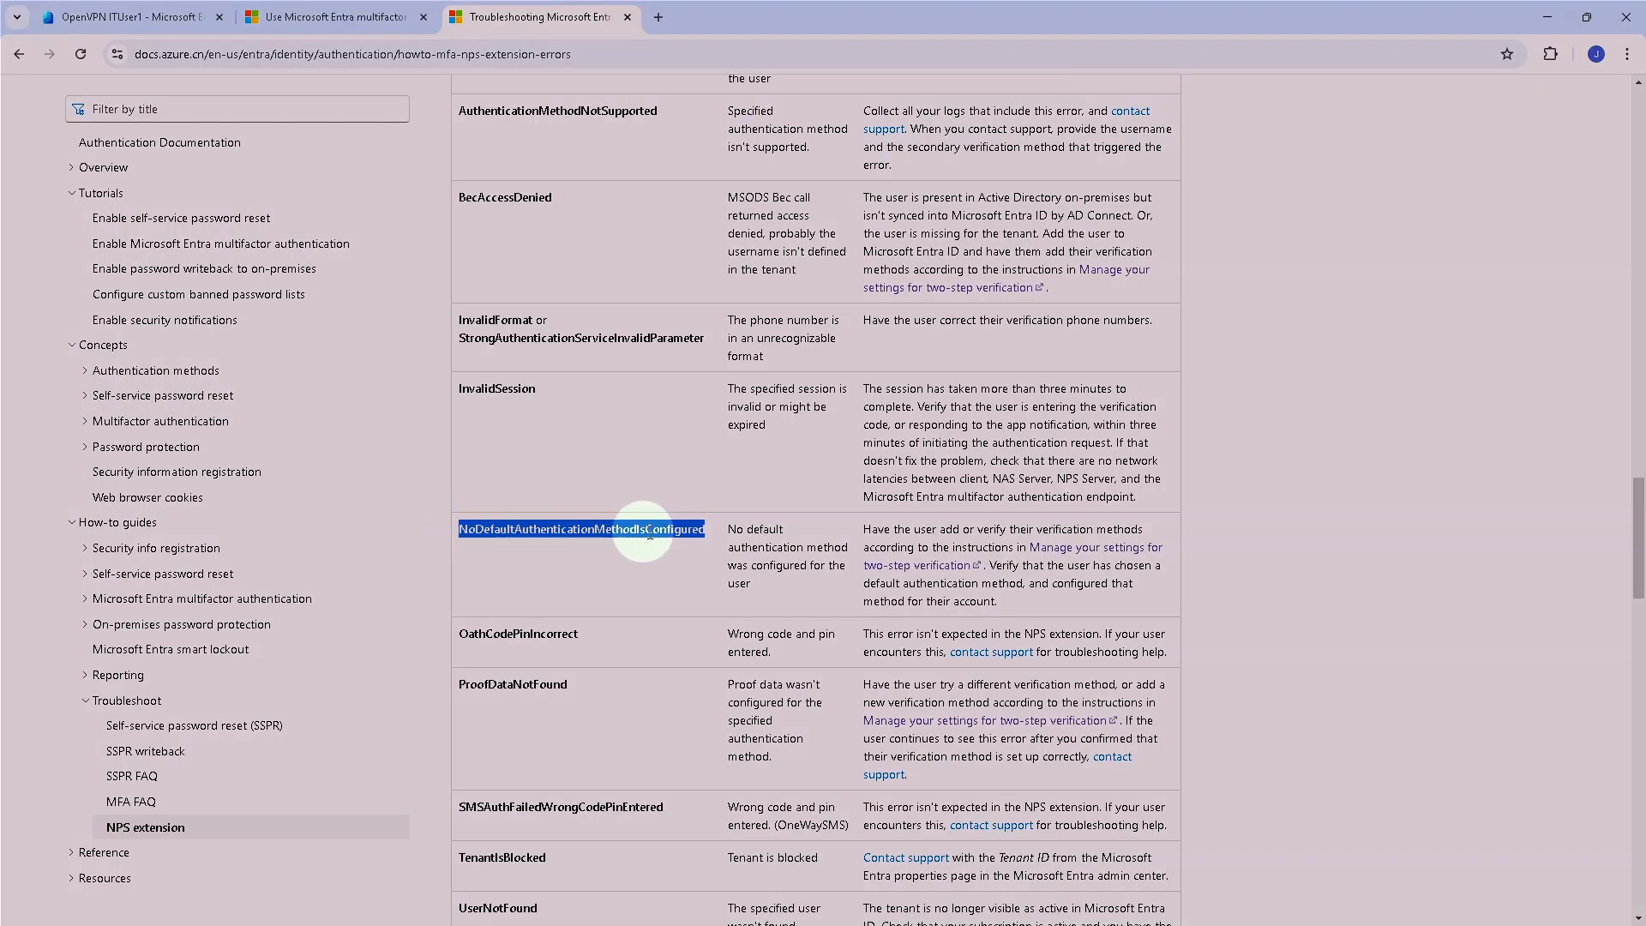
pyautogui.moveTo(864, 531); pyautogui.dragTo(1094, 606)
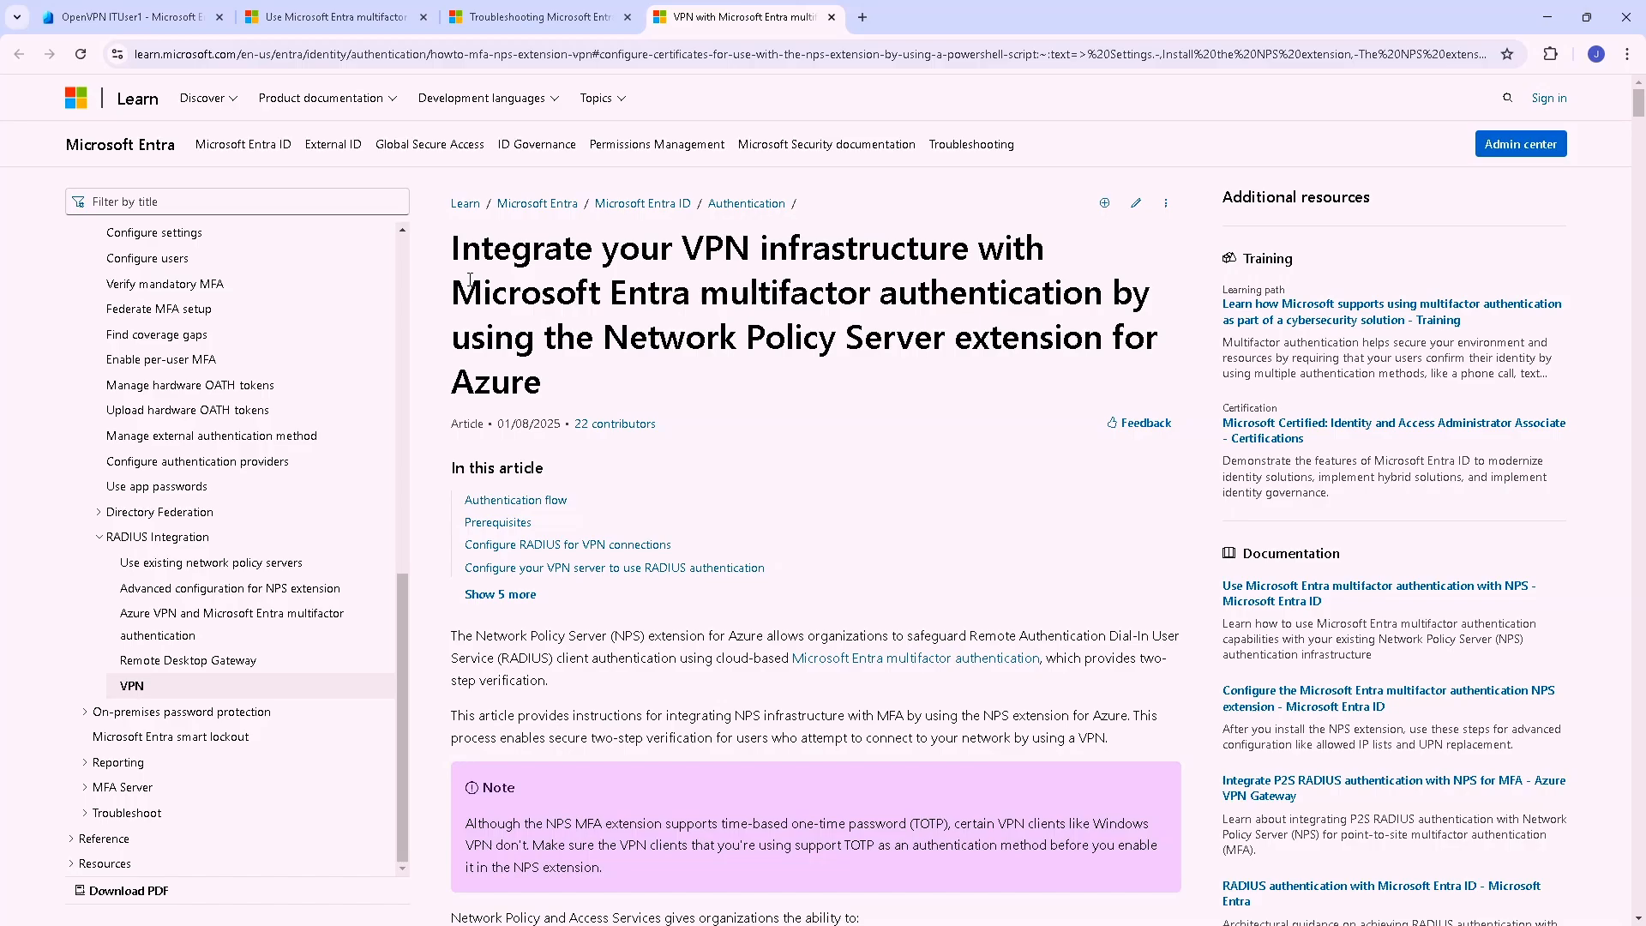
# Step: Select the OVERRIDE_NUMBER_MATCHING_WITH_OTP = FALSE step under HKEY_LOCAL_MACHINE\SOFTWARE\Microsoft\AzureMfa
pyautogui.scroll(-15, 469, 279)
pyautogui.scroll(7, 1007, 480)
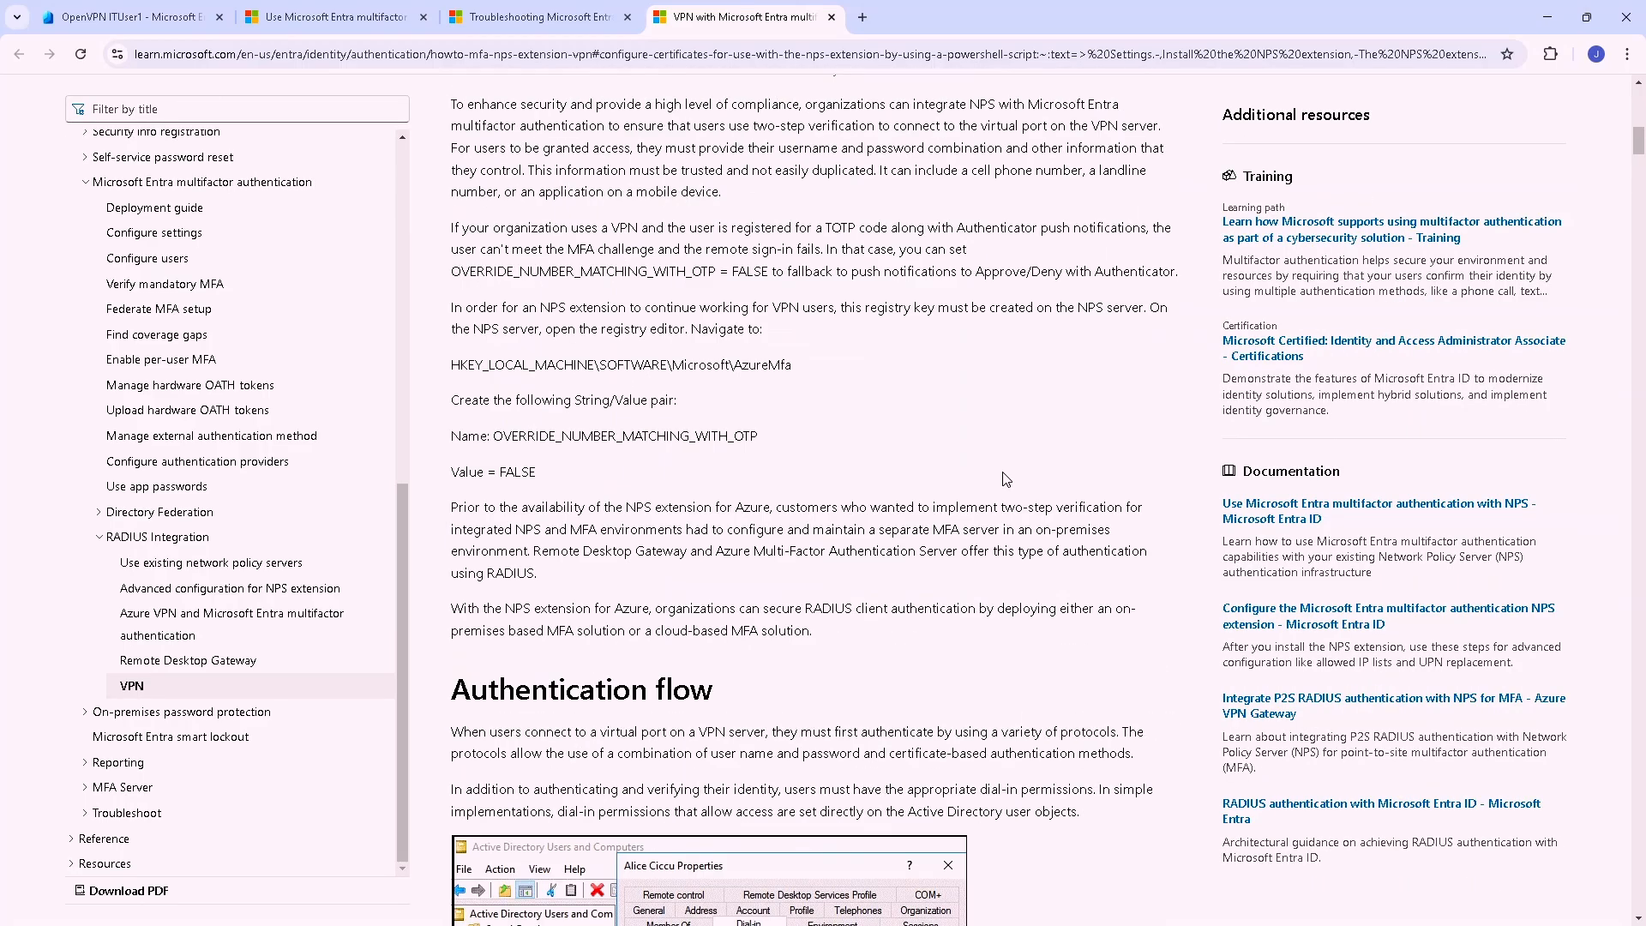
pyautogui.scroll(1, 1007, 479)
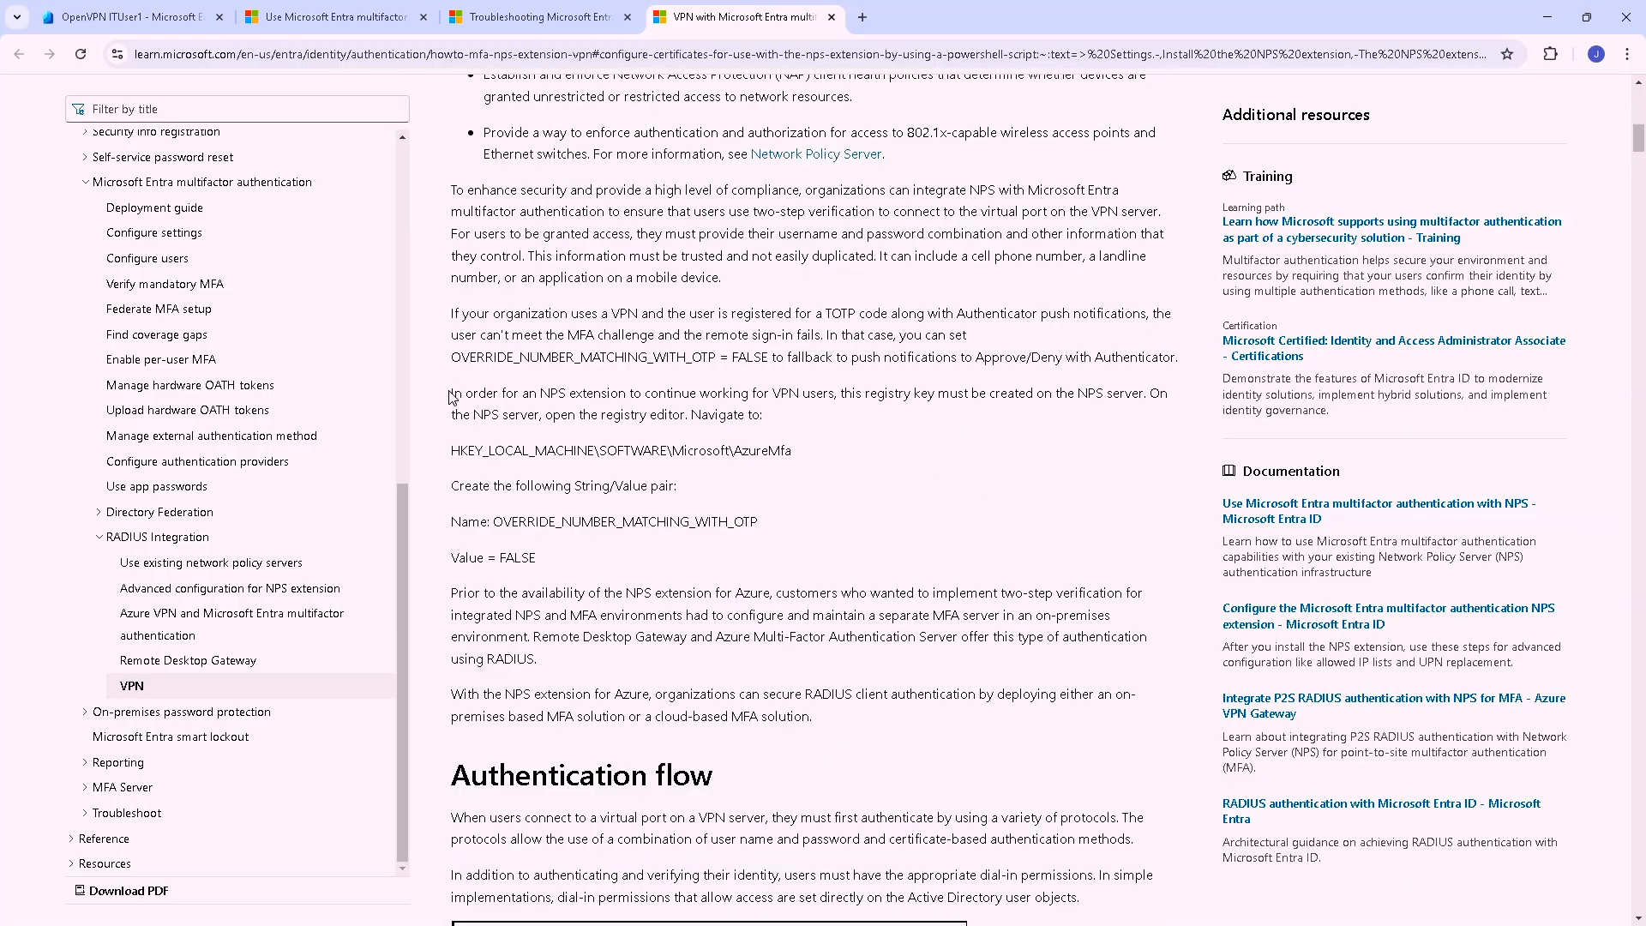
pyautogui.moveTo(450, 392); pyautogui.dragTo(780, 554)
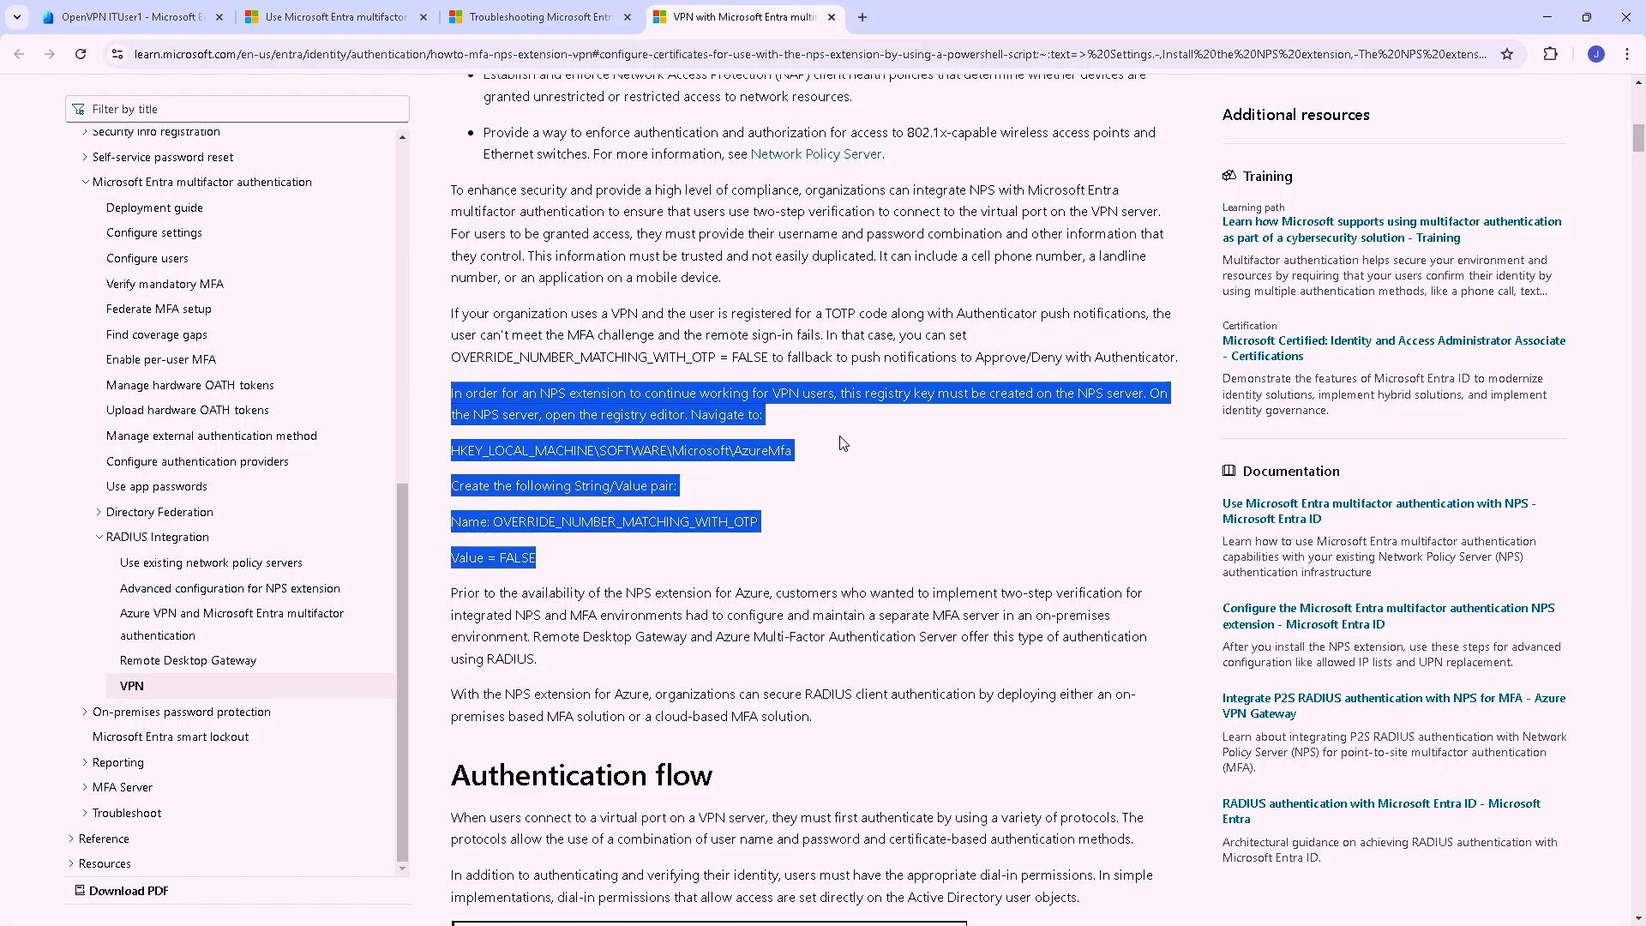
# Step: Launch Registry Editor from the Start search and reposition its window
pyautogui.click(413, 905)
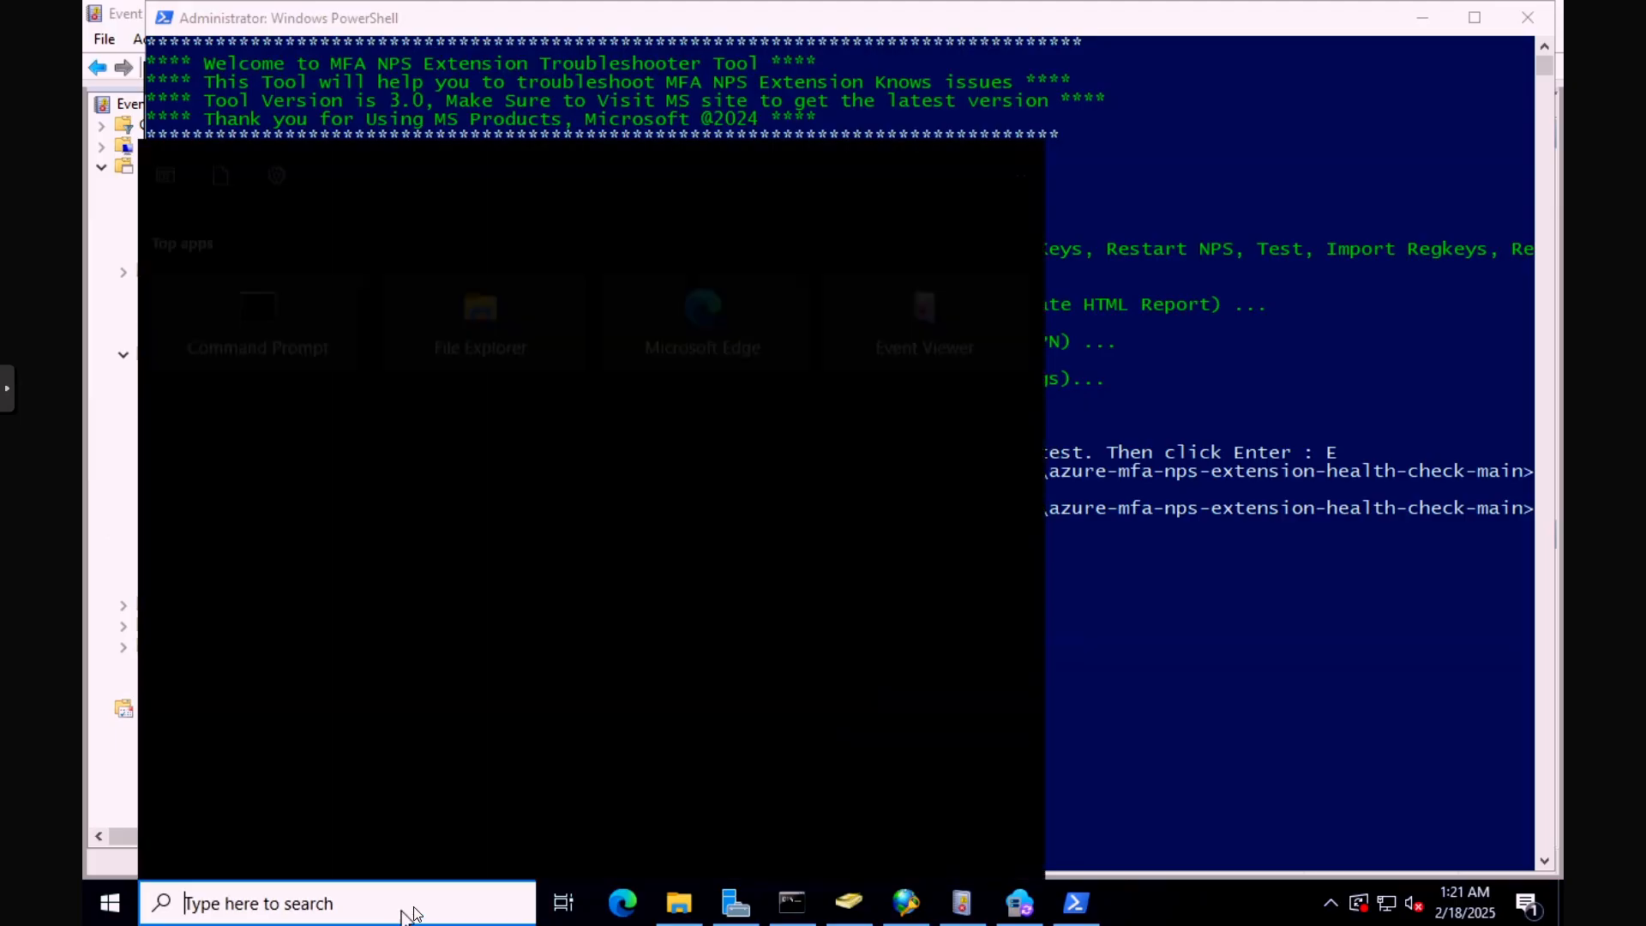
pyautogui.write('regis')
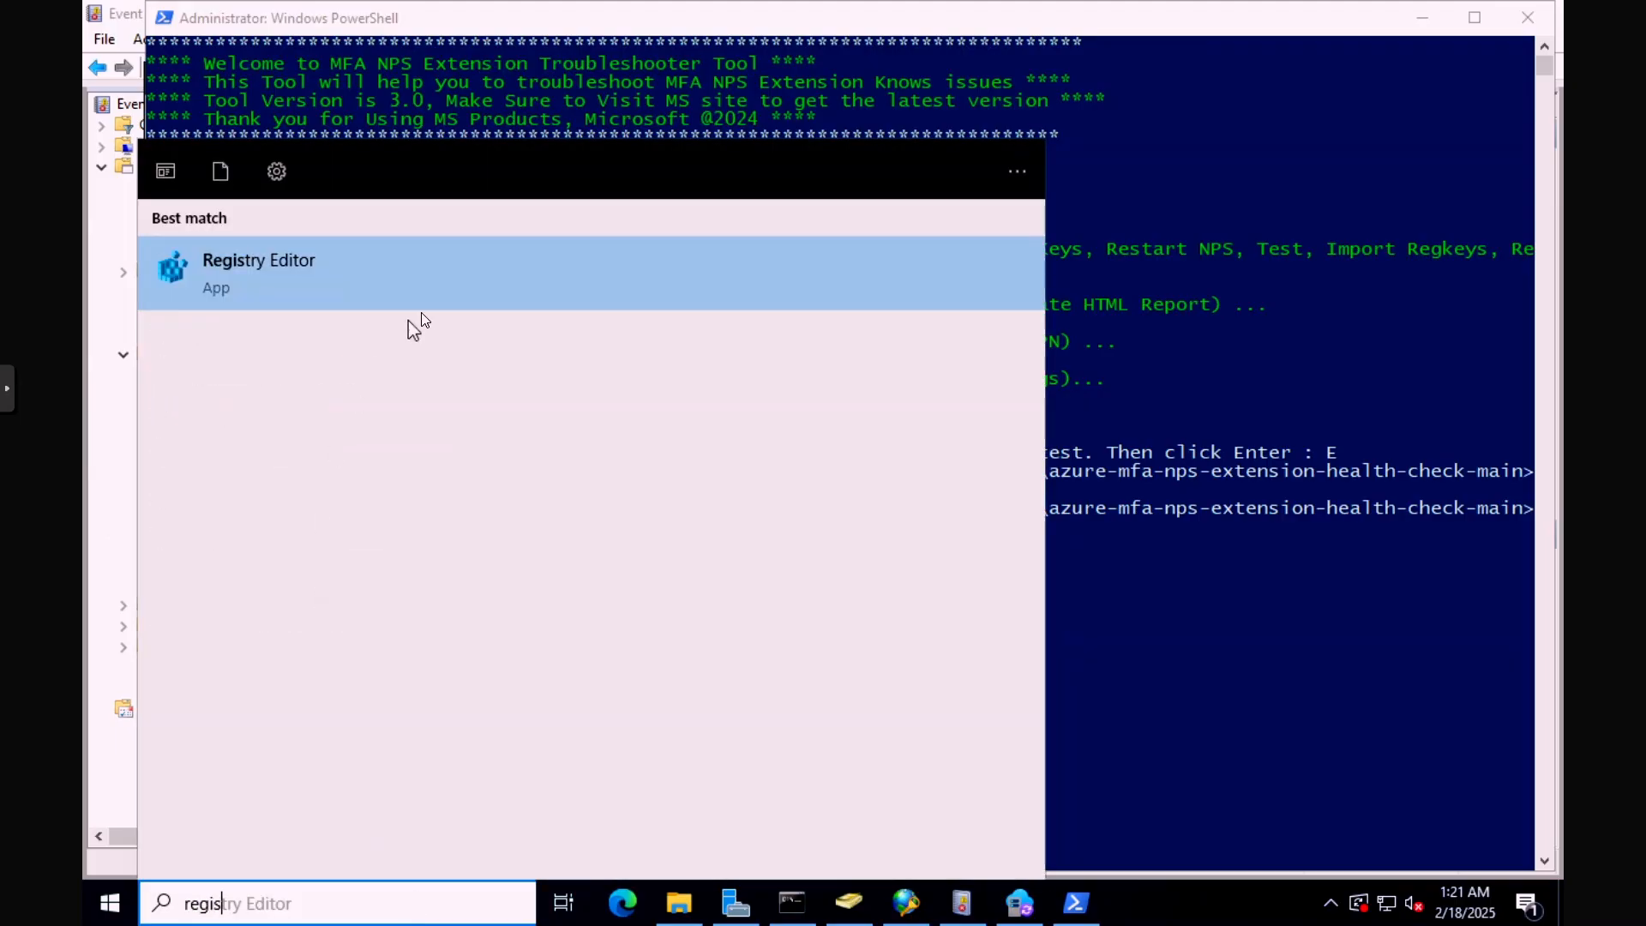
pyautogui.rightClick(424, 286)
pyautogui.click(477, 308)
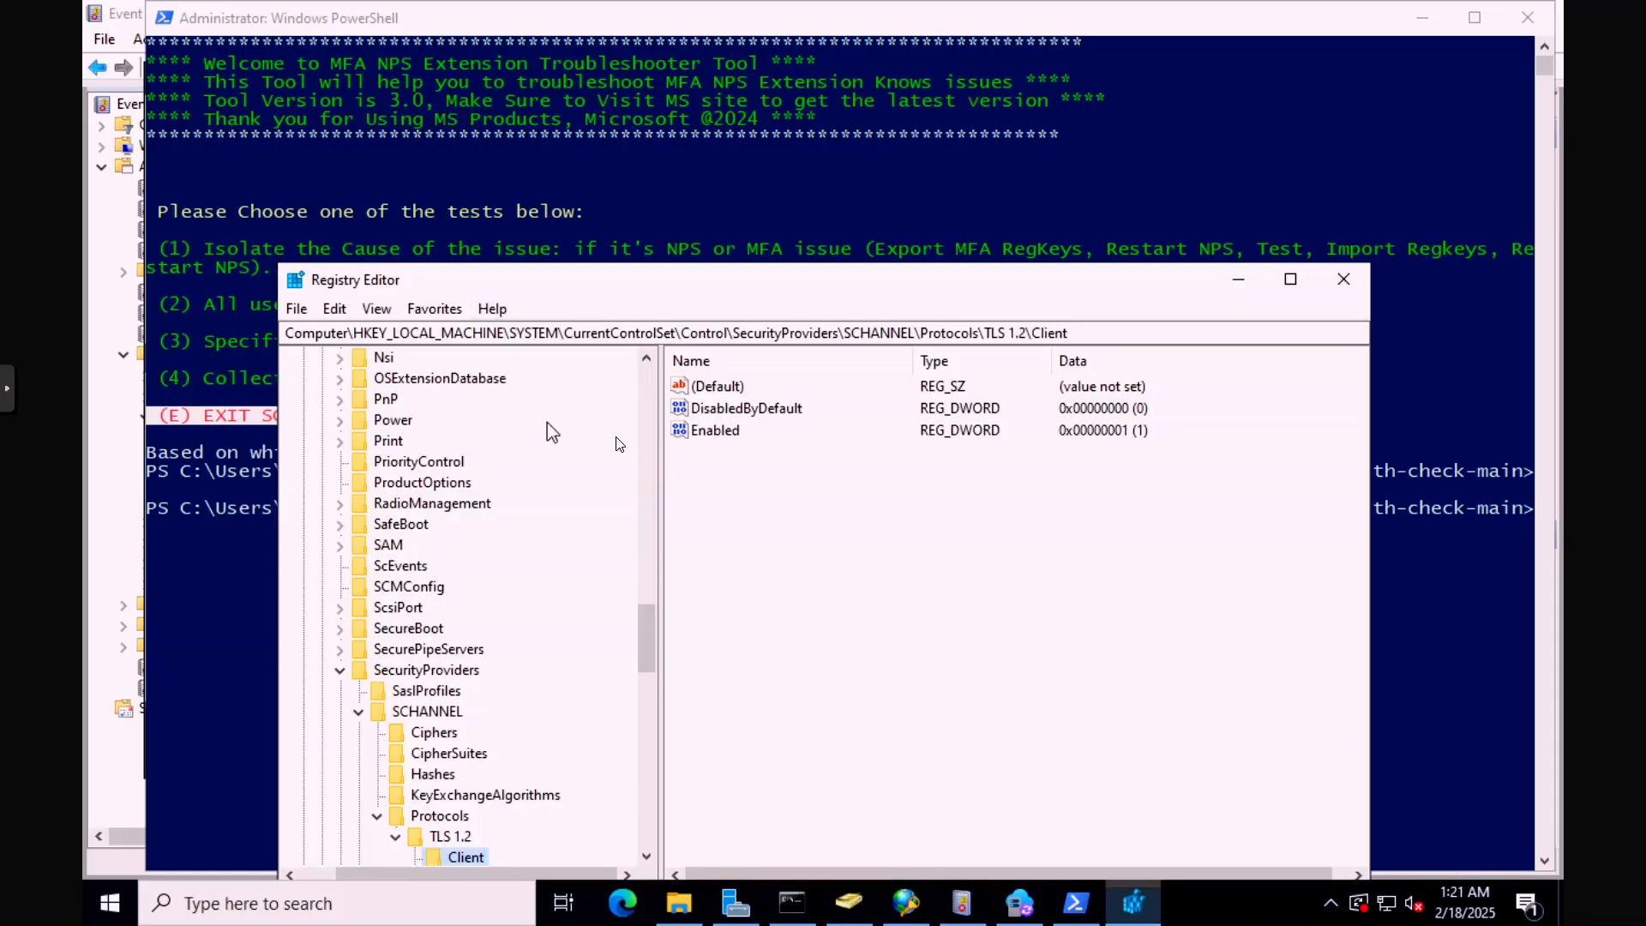
pyautogui.moveTo(640, 630); pyautogui.dragTo(645, 600)
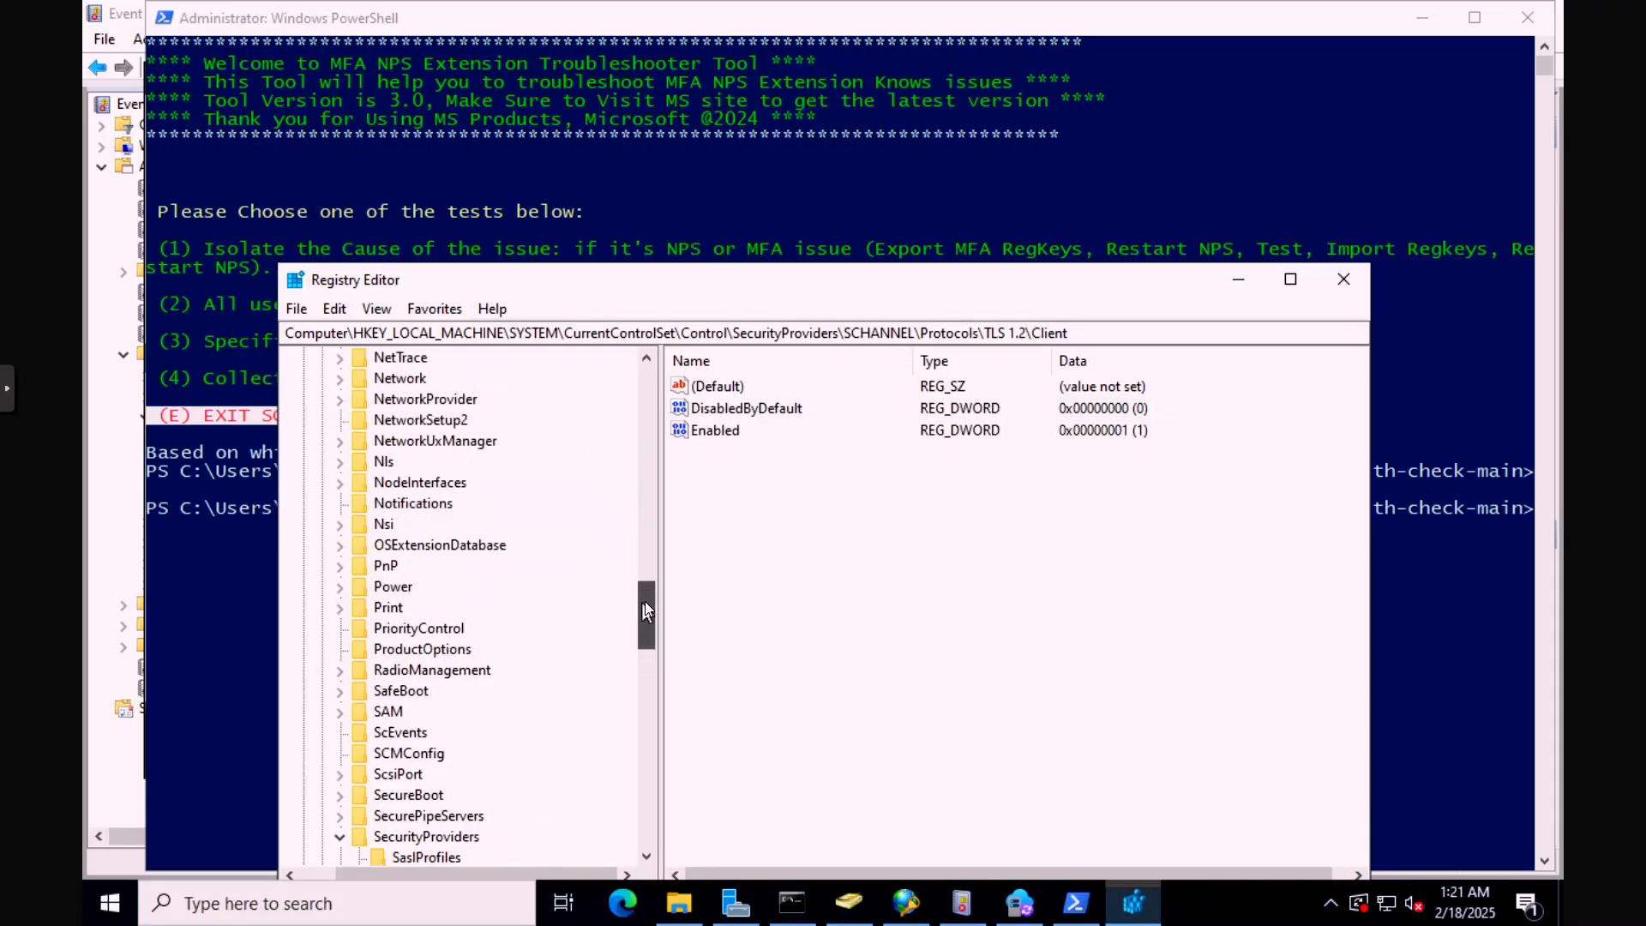
pyautogui.moveTo(660, 127); pyautogui.dragTo(656, 127)
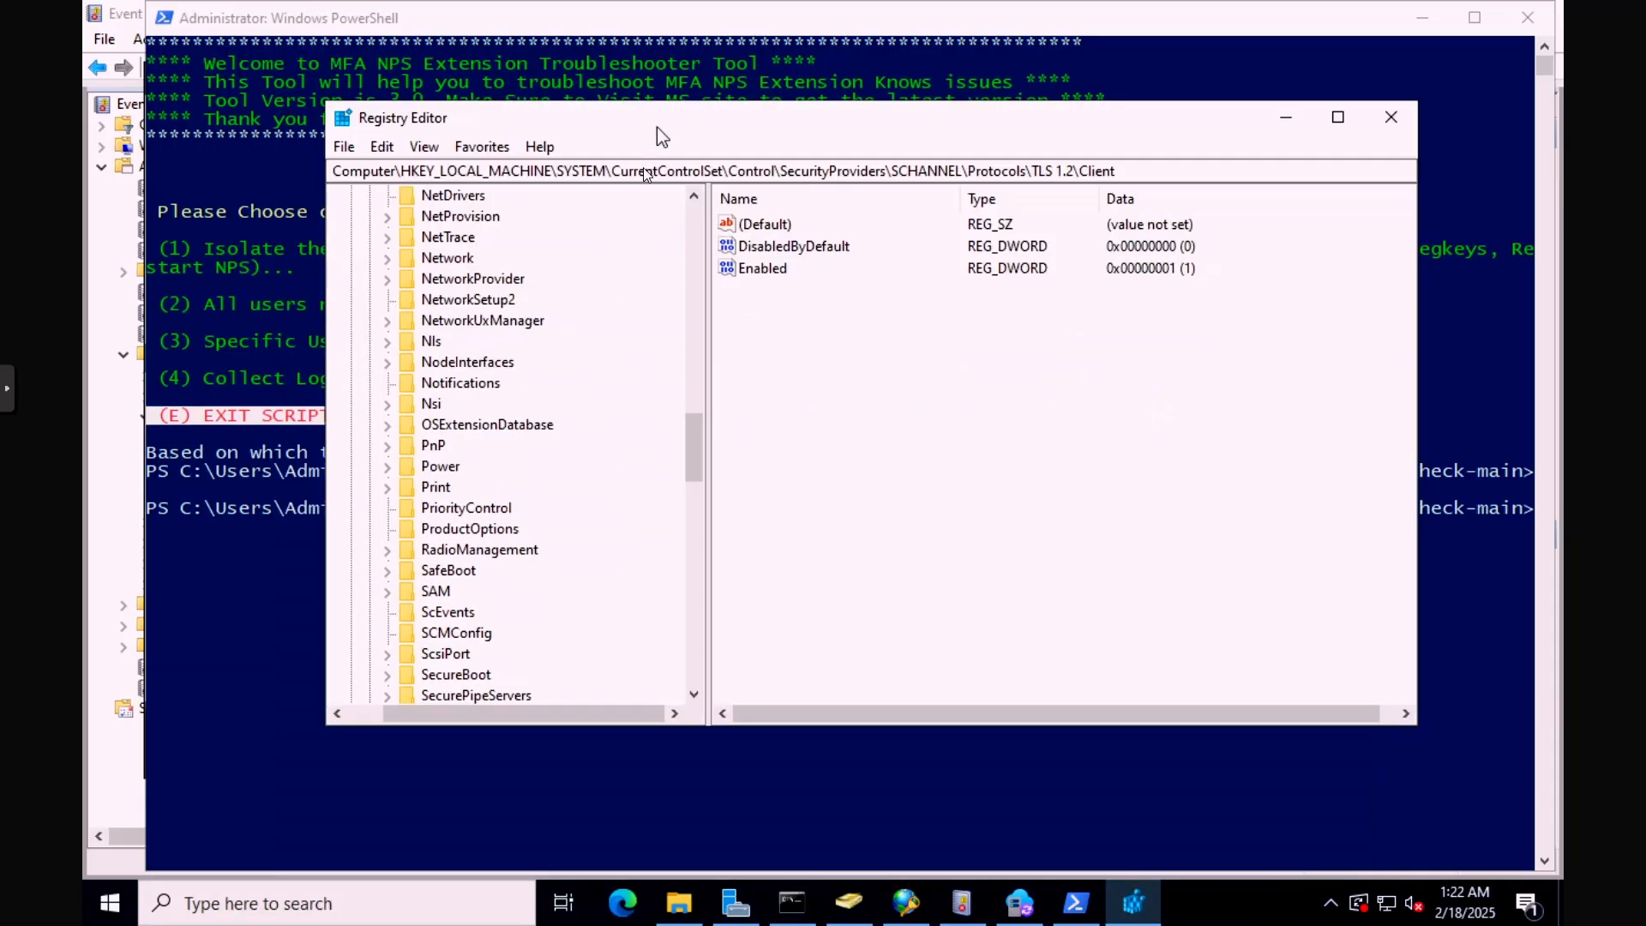
pyautogui.moveTo(689, 439); pyautogui.dragTo(691, 253)
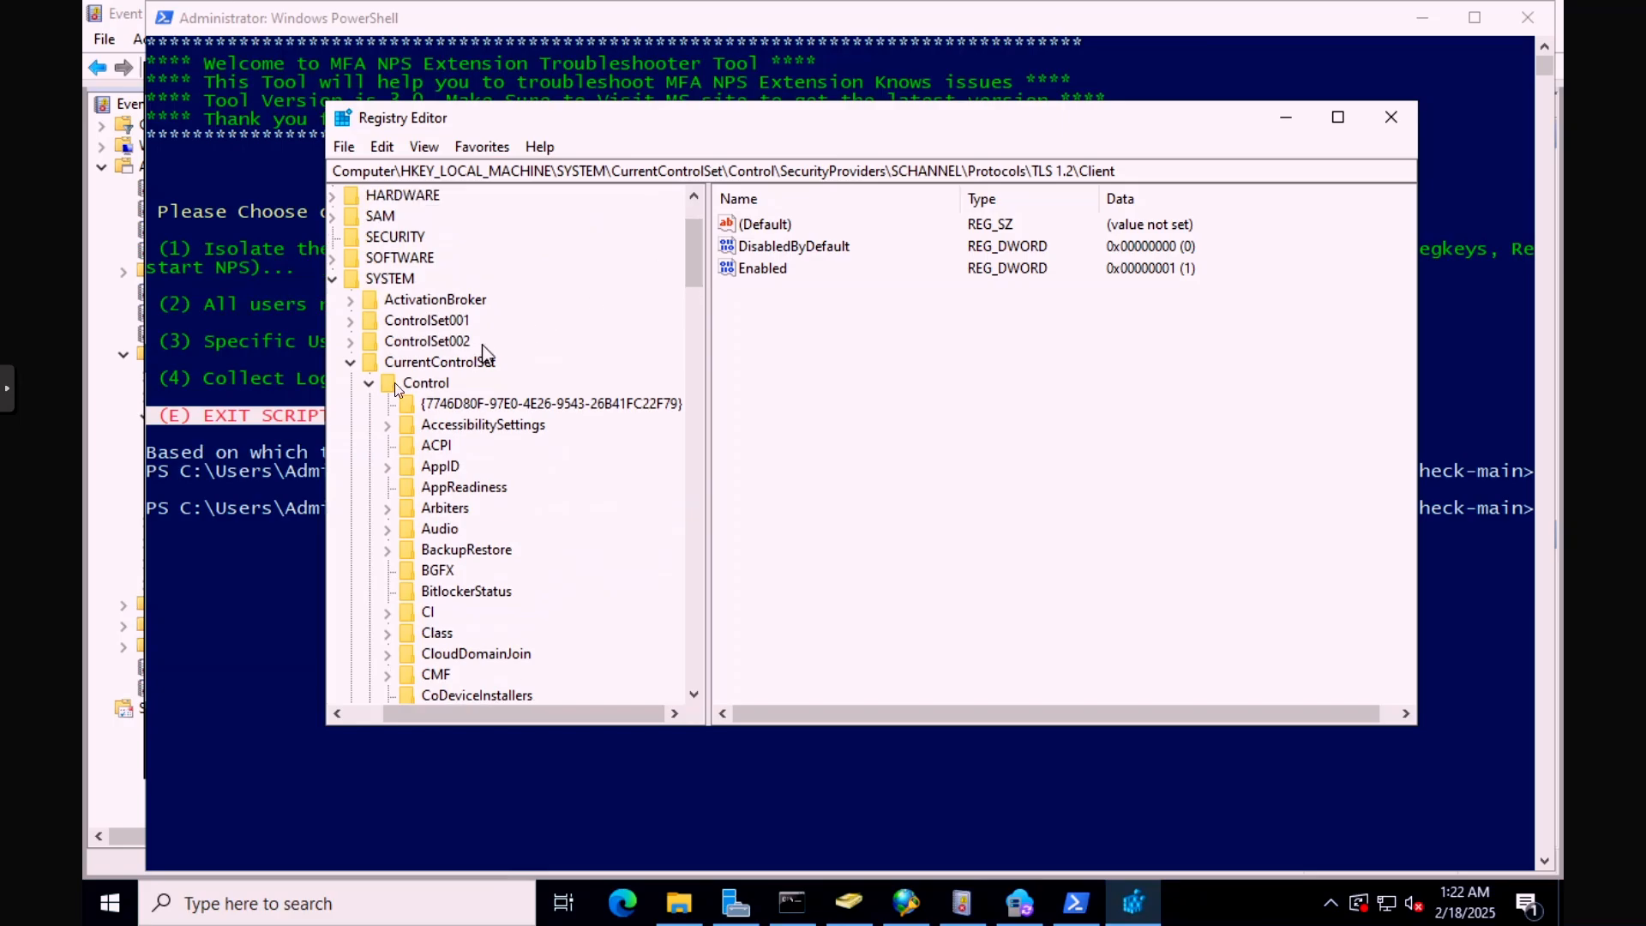
# Step: Open HKLM\SOFTWARE\Microsoft\AzureMfa and compare OVERRIDE_NUMBER_MATCHING_WITH_OTP with the article
pyautogui.click(334, 279)
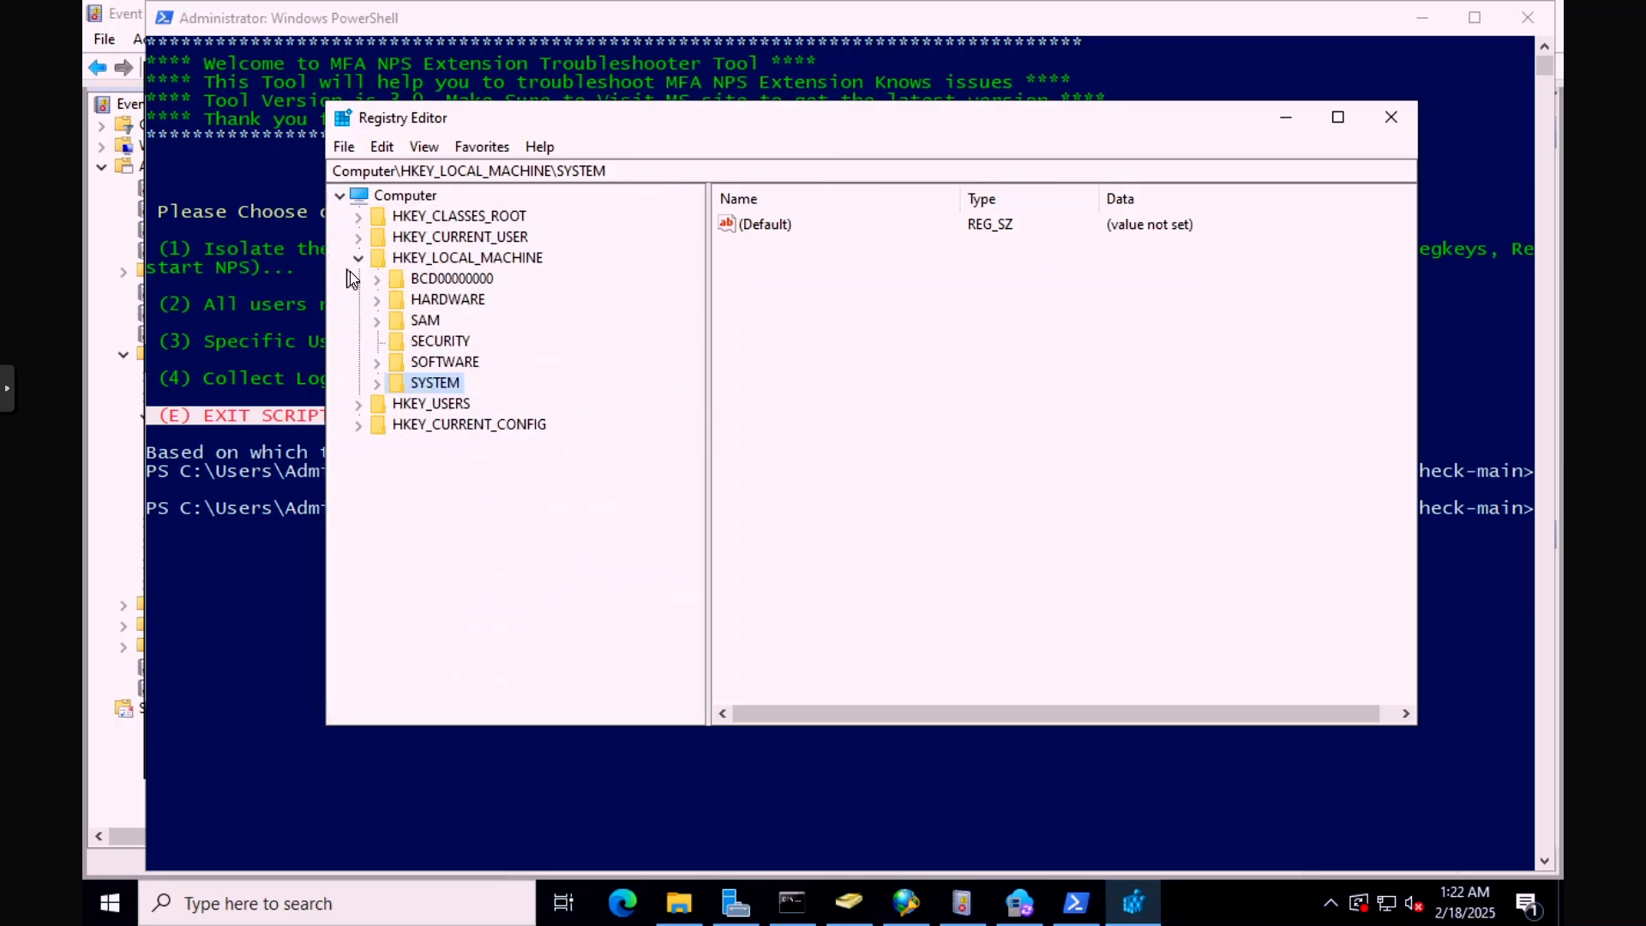
pyautogui.click(394, 260)
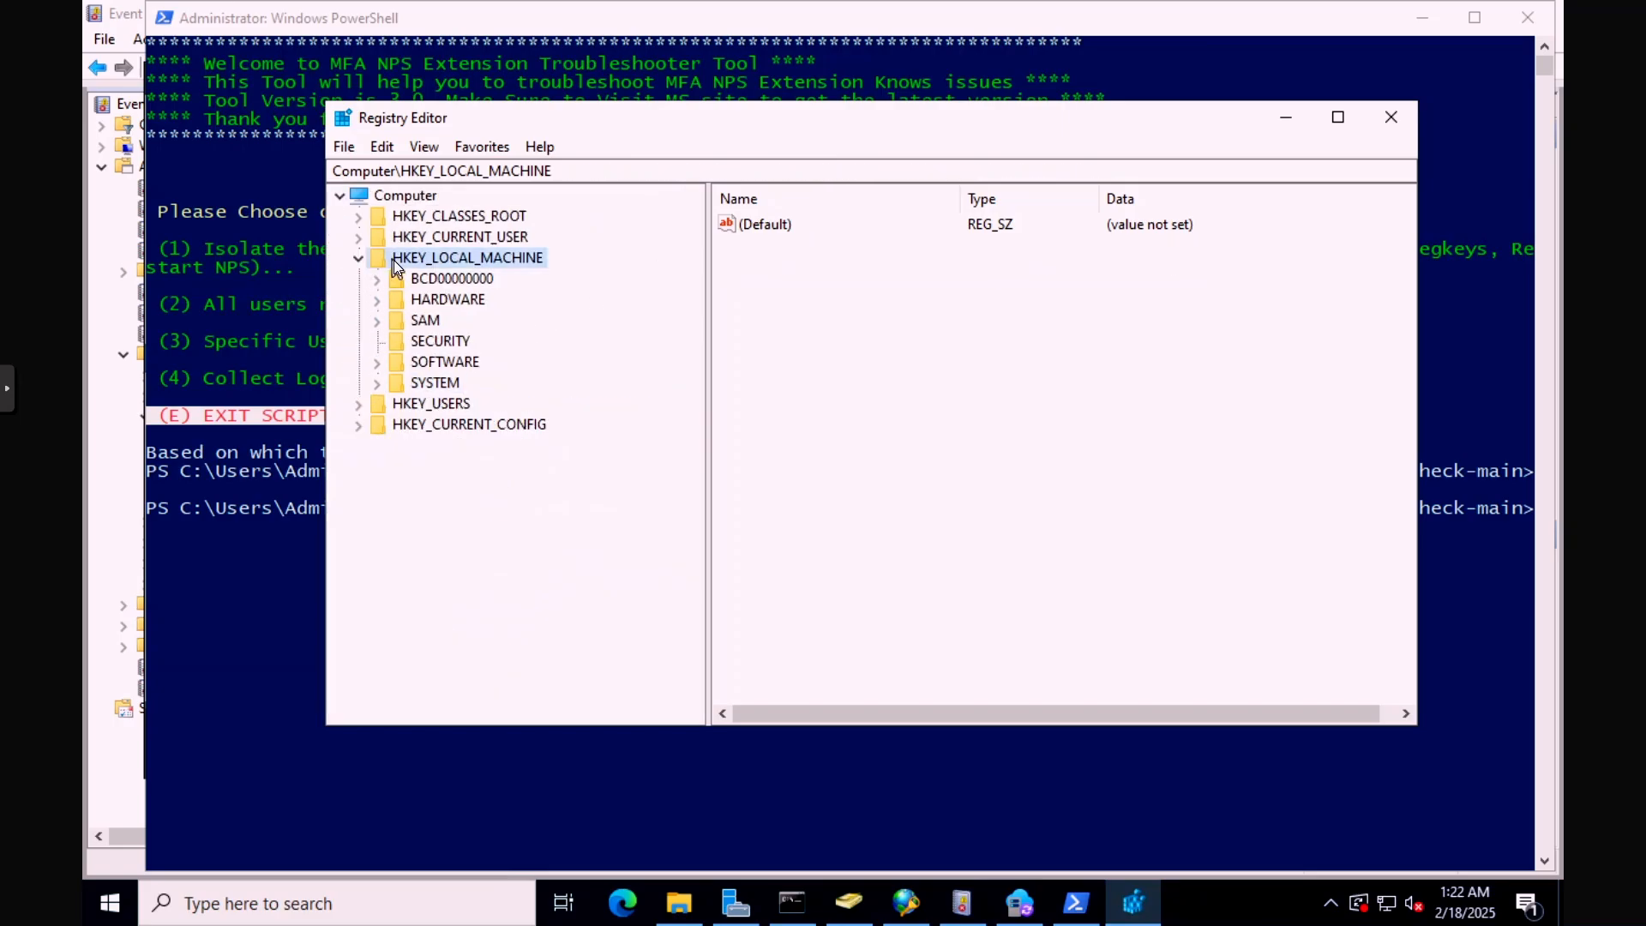
pyautogui.click(383, 367)
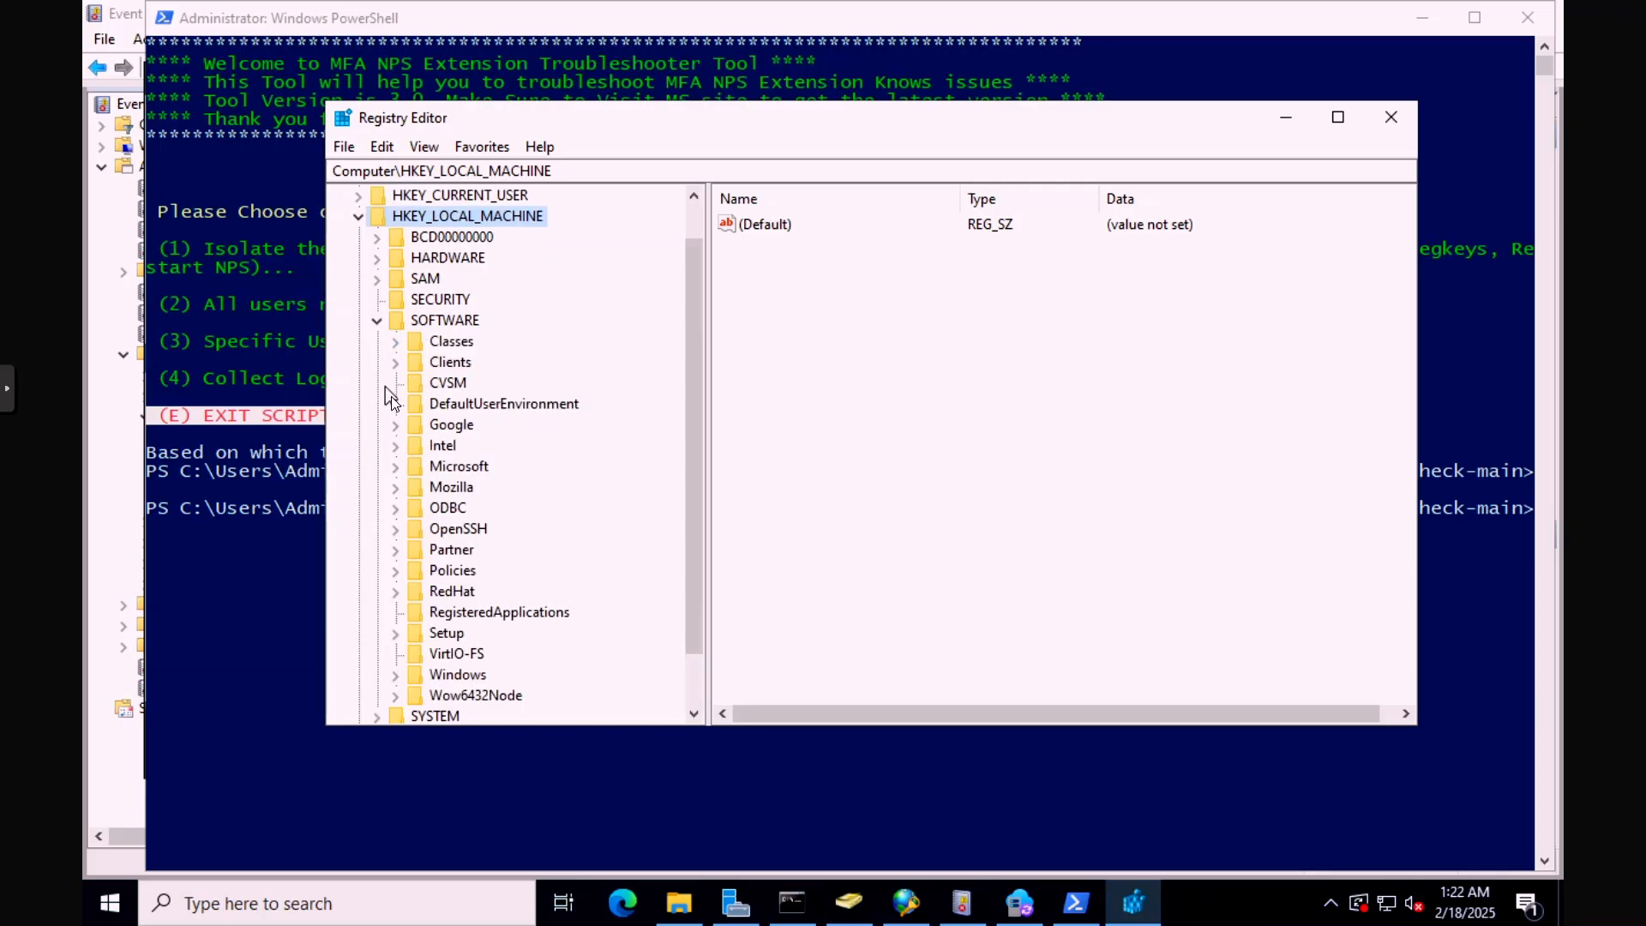
pyautogui.click(446, 471)
pyautogui.click(397, 467)
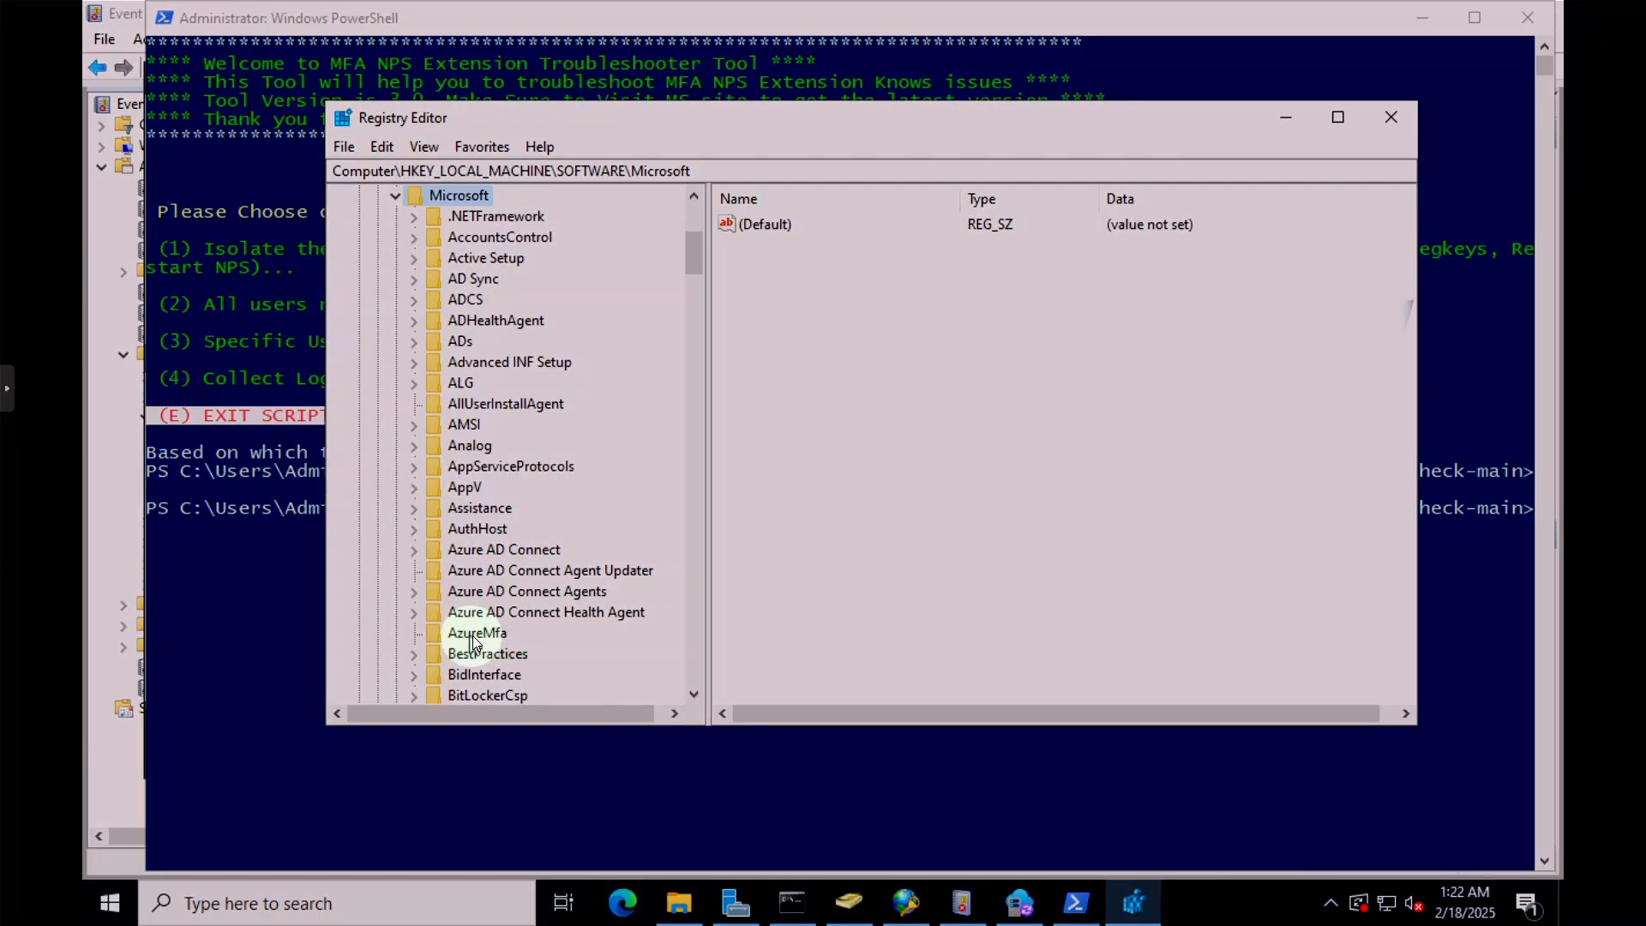
pyautogui.click(473, 635)
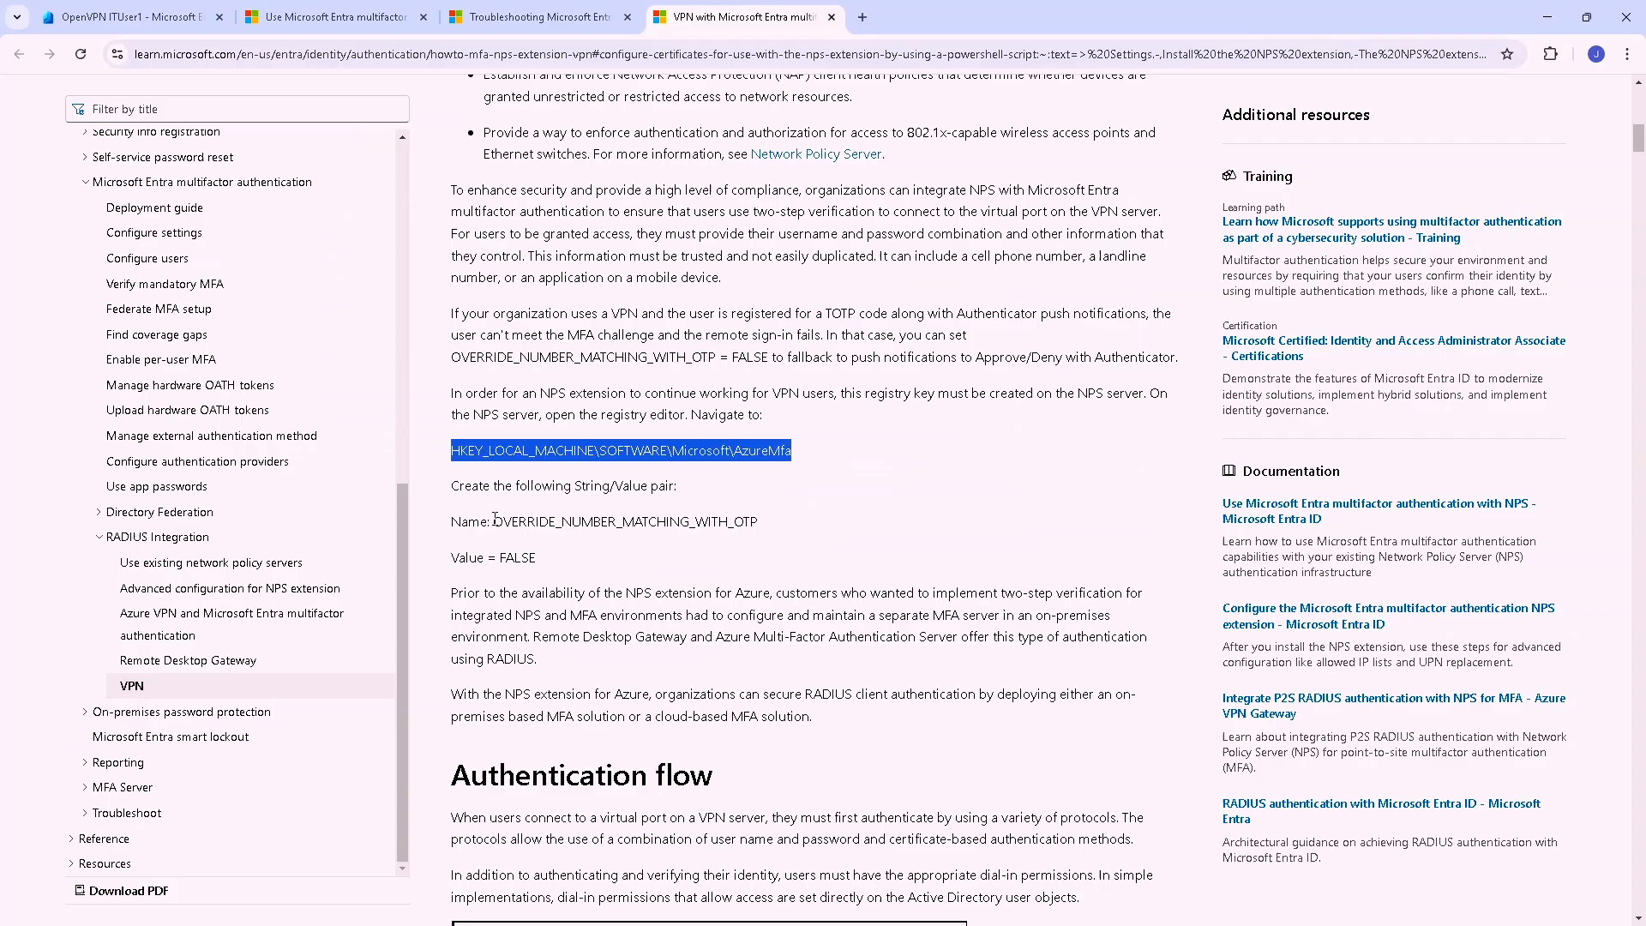
pyautogui.moveTo(495, 518); pyautogui.dragTo(785, 521)
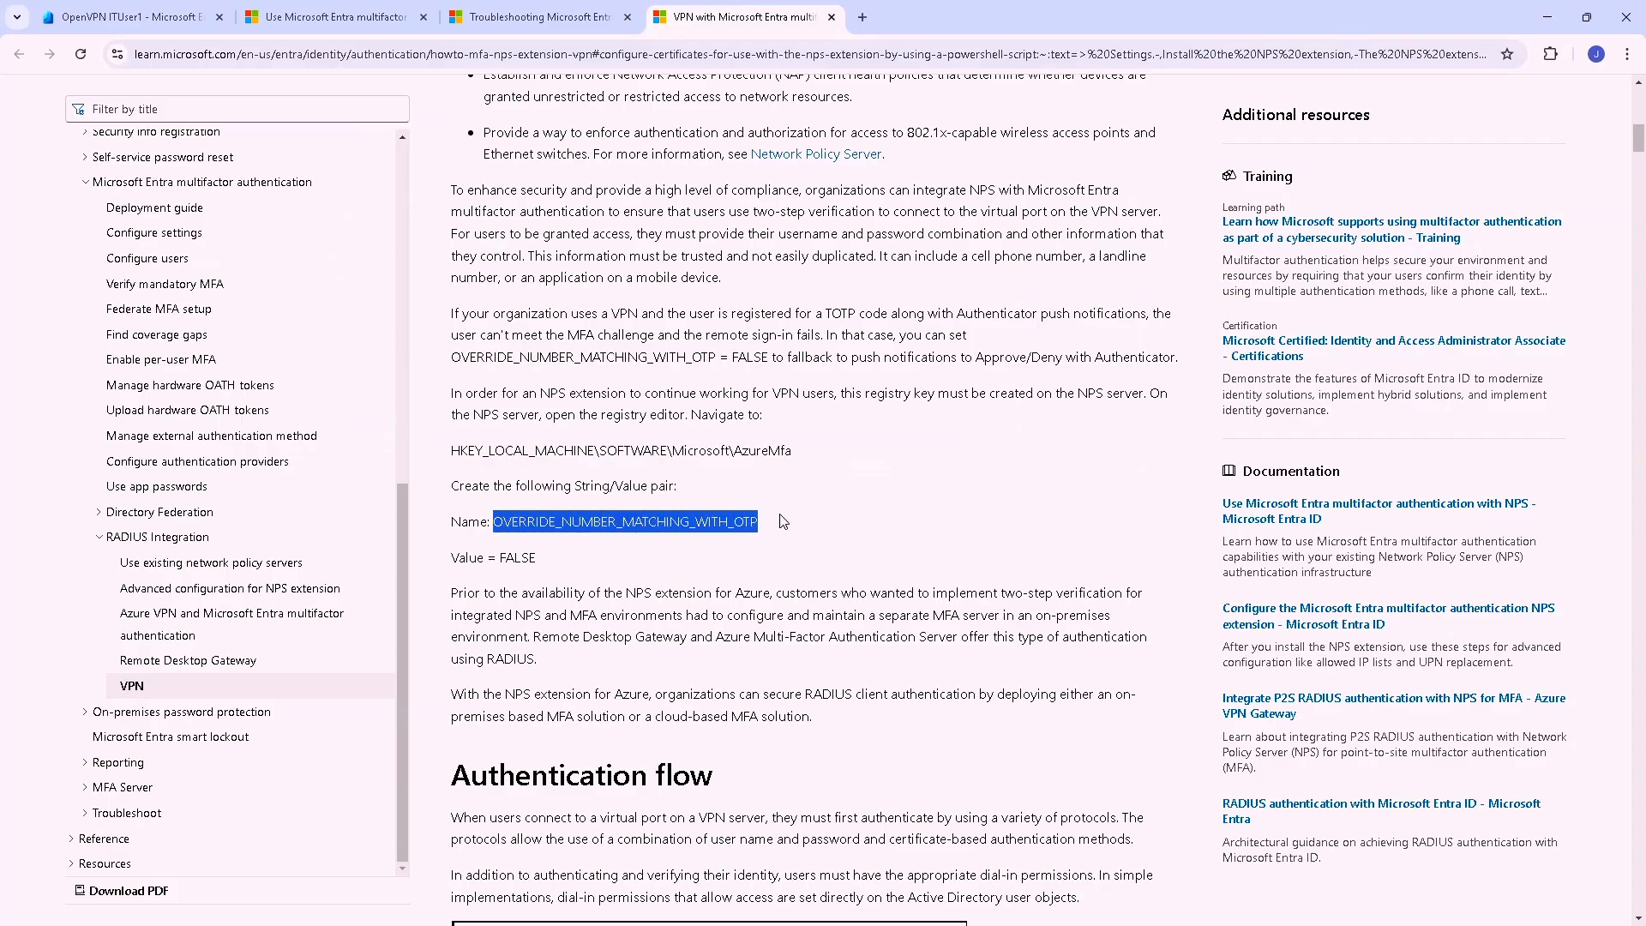
# Step: Scroll the Learn guide down to the 'Install the NPS extension' heading
pyautogui.click(499, 555)
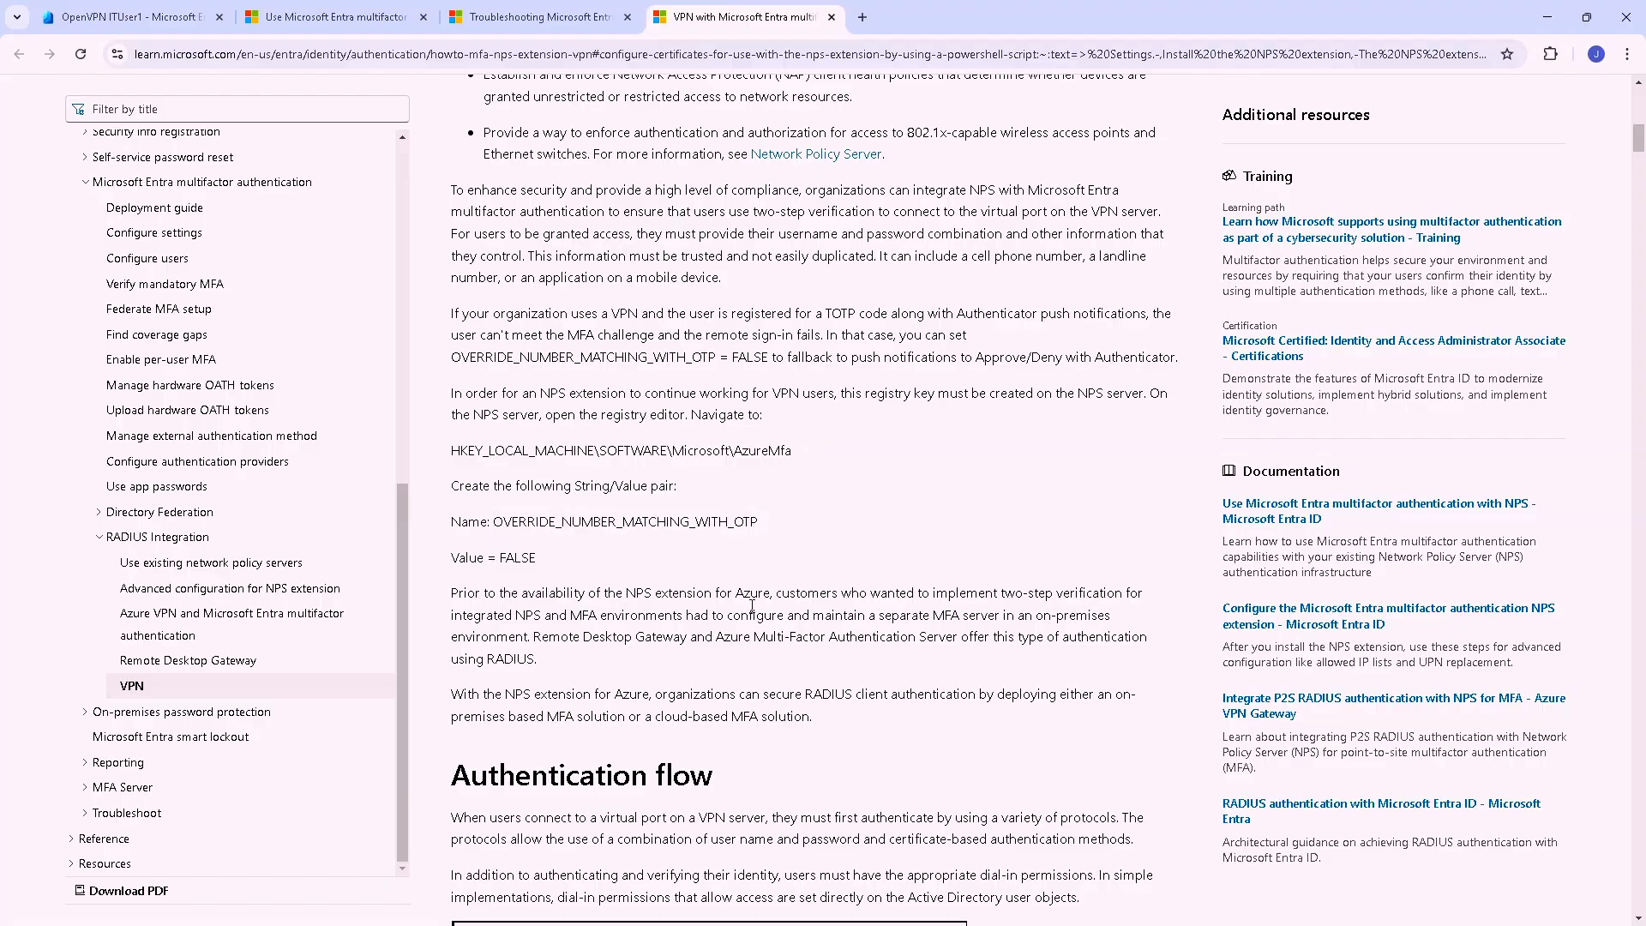
pyautogui.scroll(-20, 751, 605)
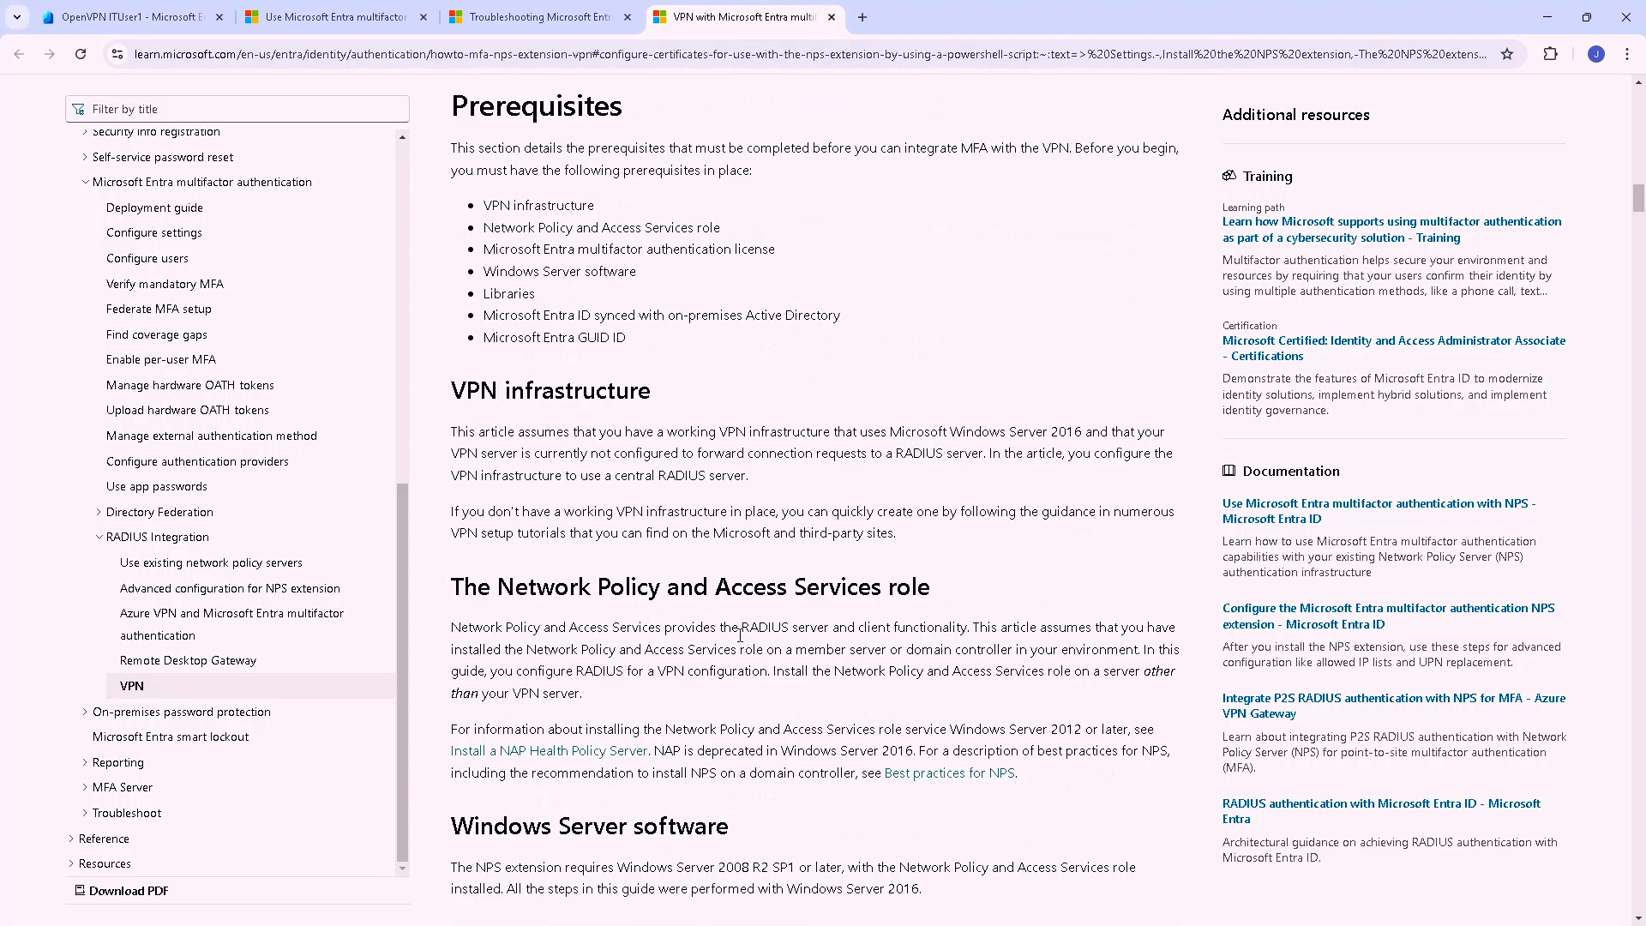
pyautogui.scroll(-20, 739, 631)
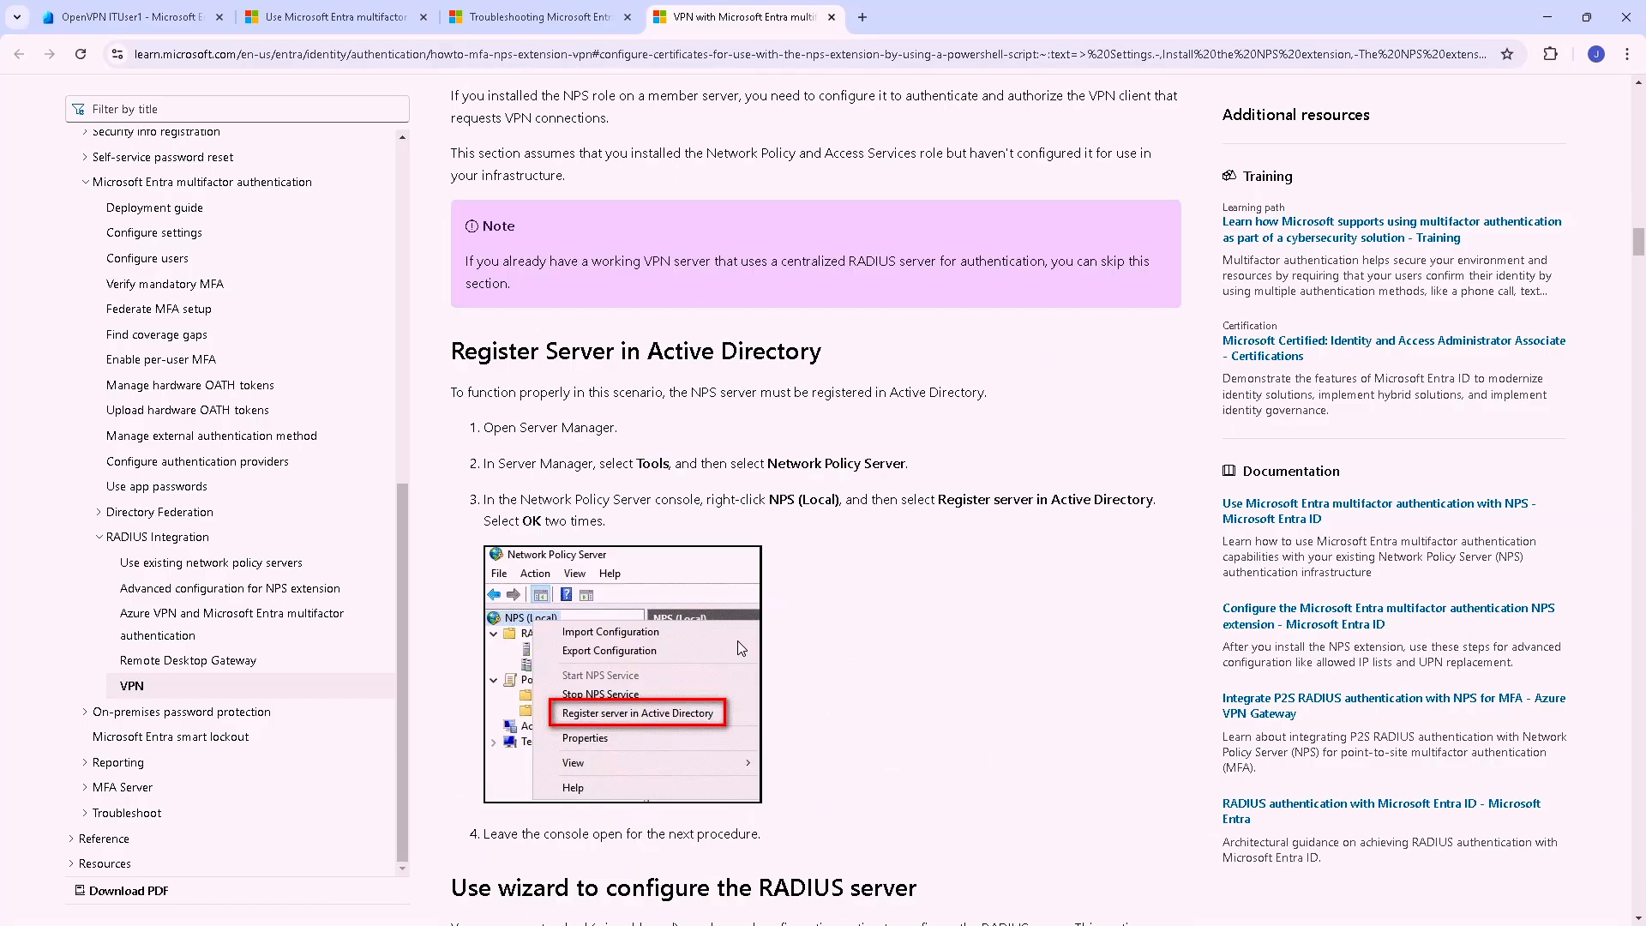
pyautogui.scroll(-20, 737, 641)
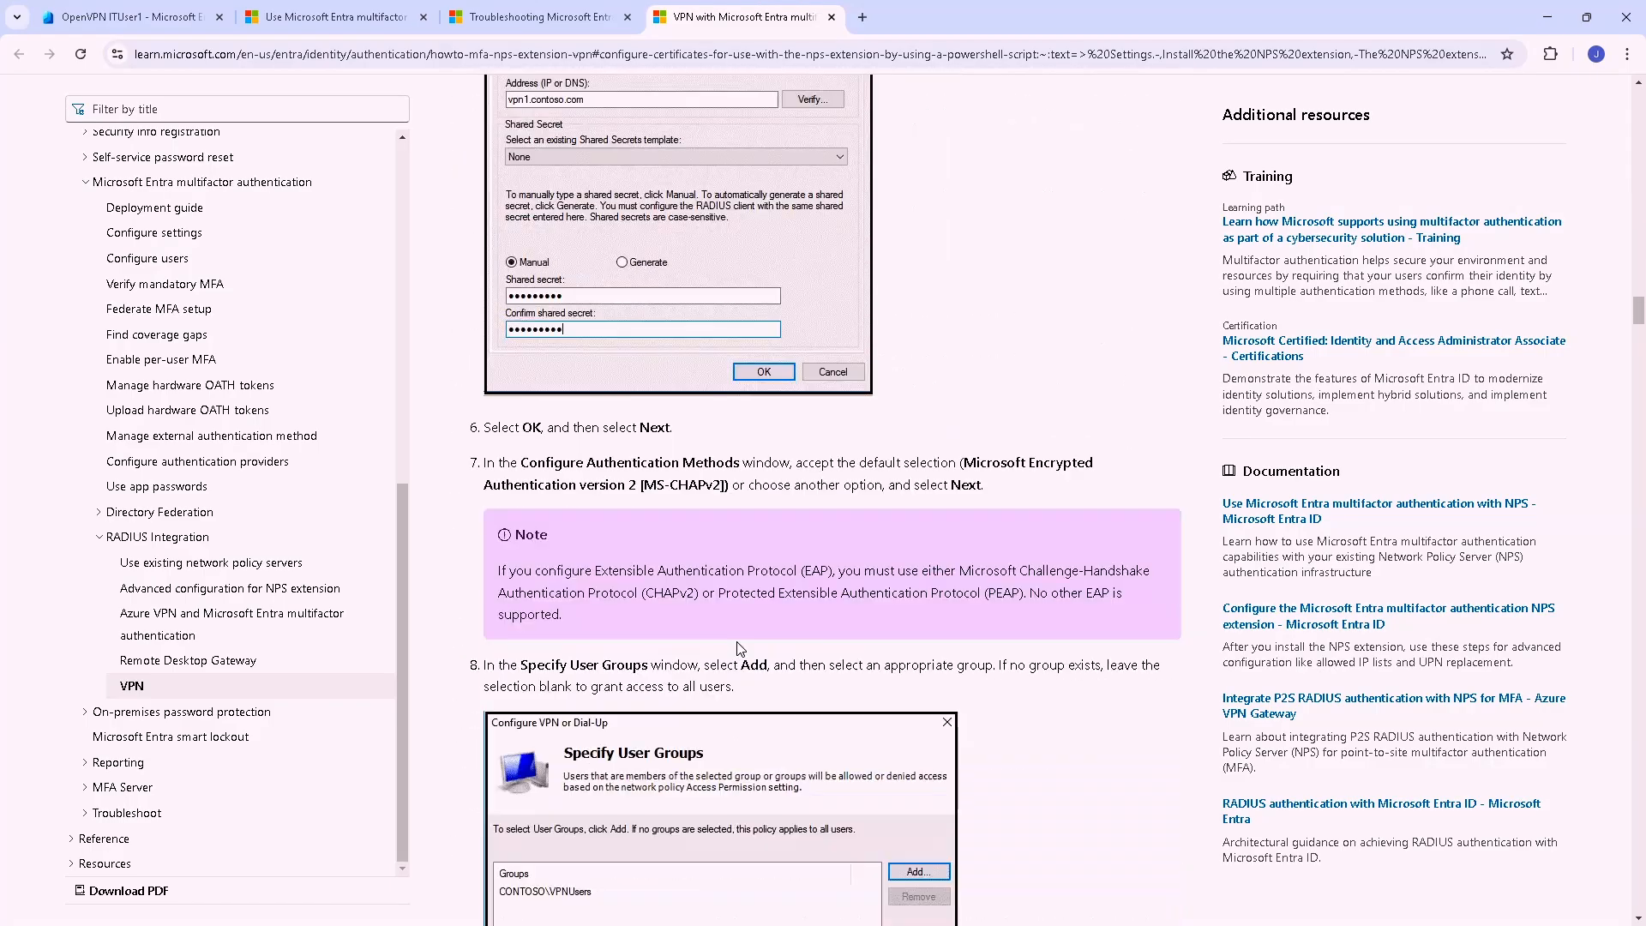
pyautogui.scroll(-20, 739, 650)
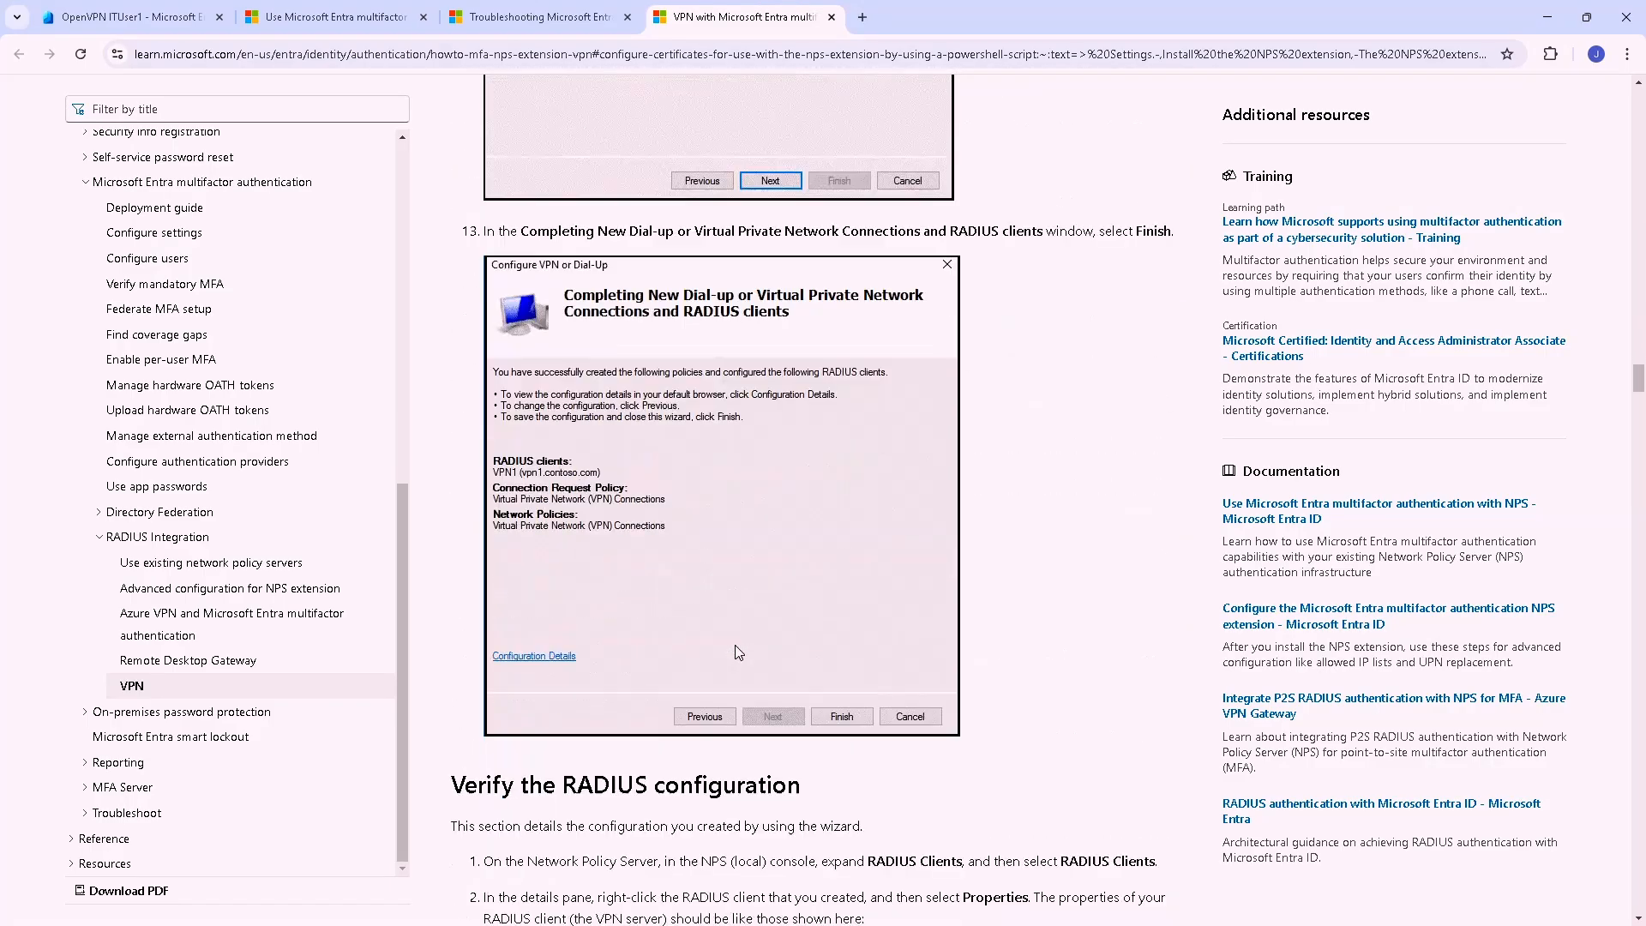
pyautogui.scroll(-20, 738, 651)
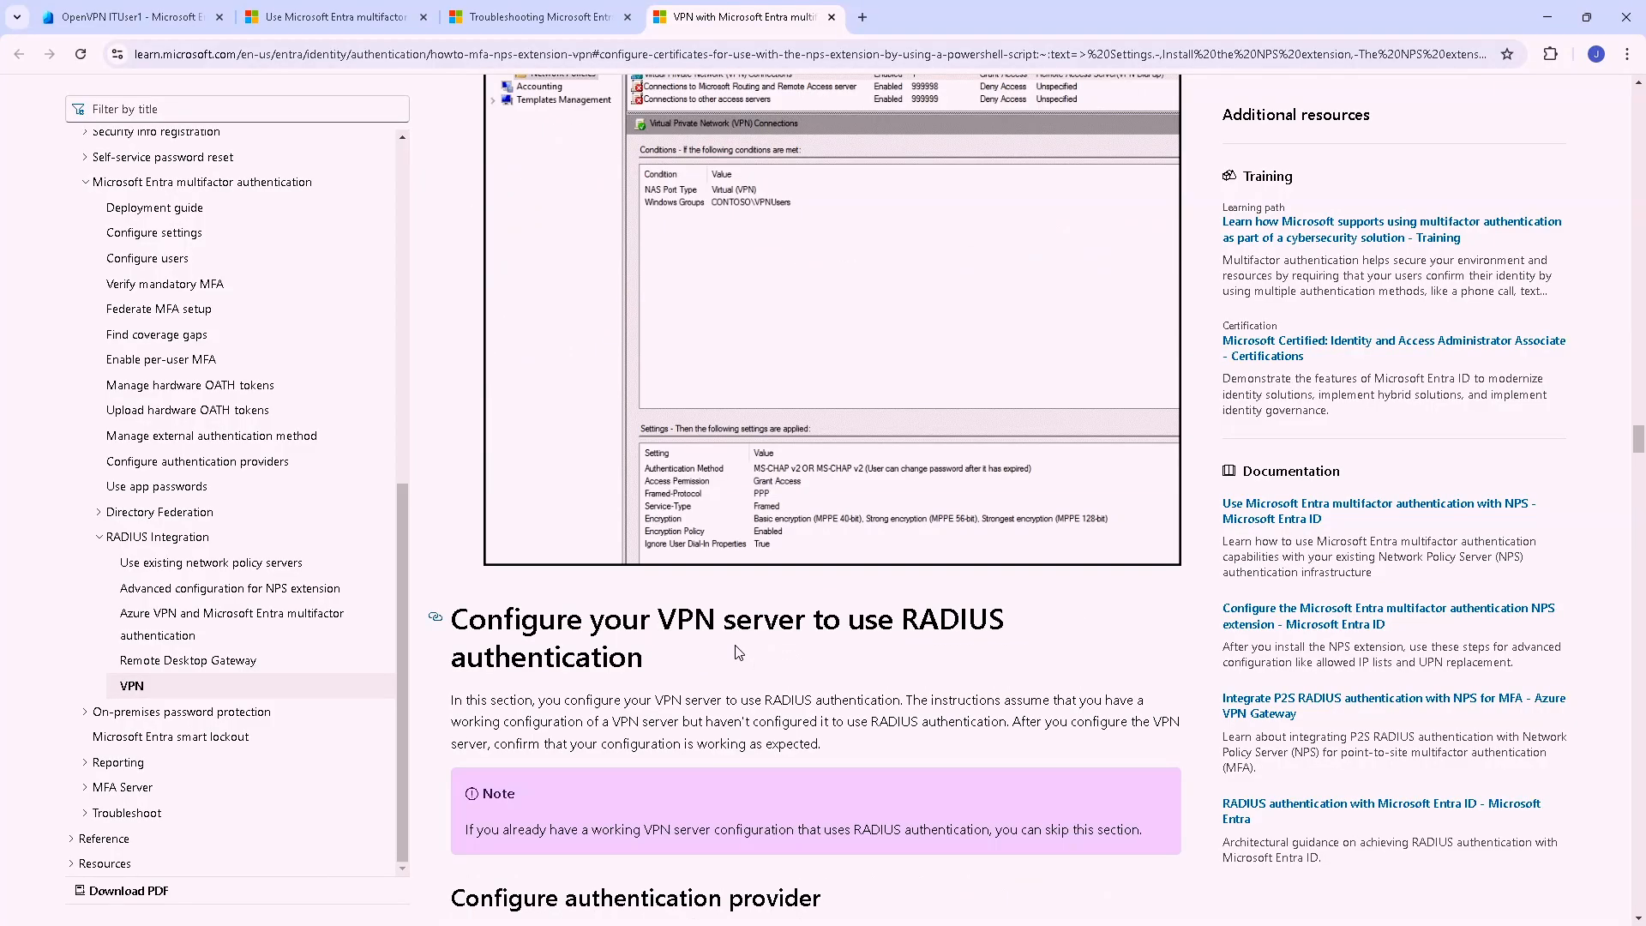
pyautogui.scroll(-20, 734, 644)
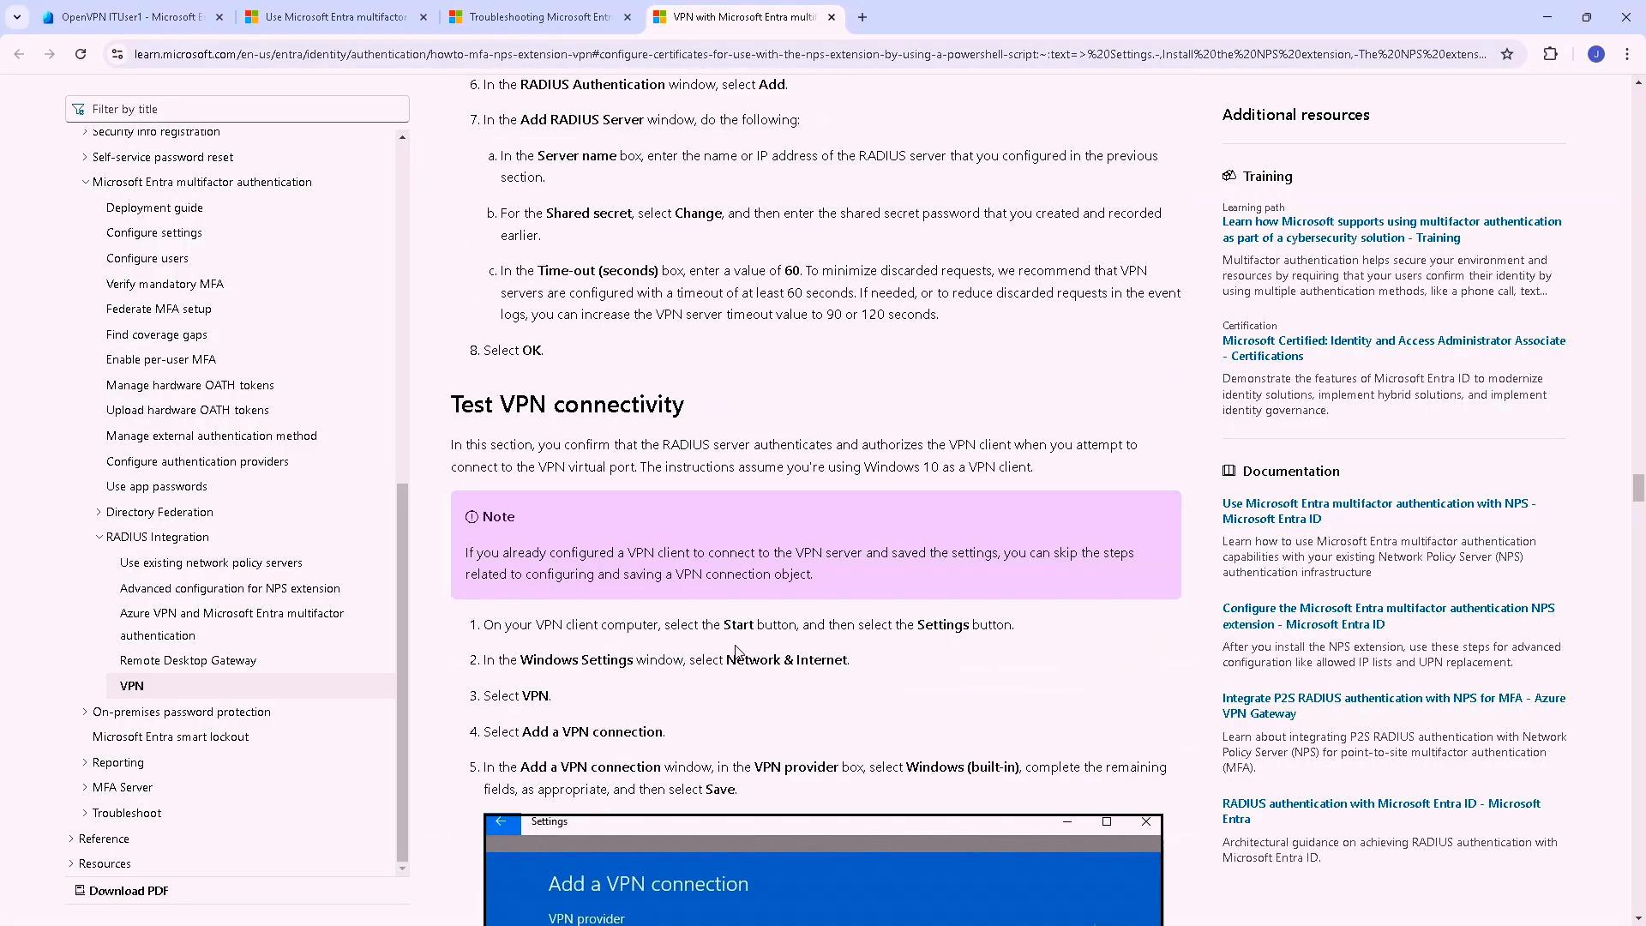
pyautogui.scroll(-20, 736, 648)
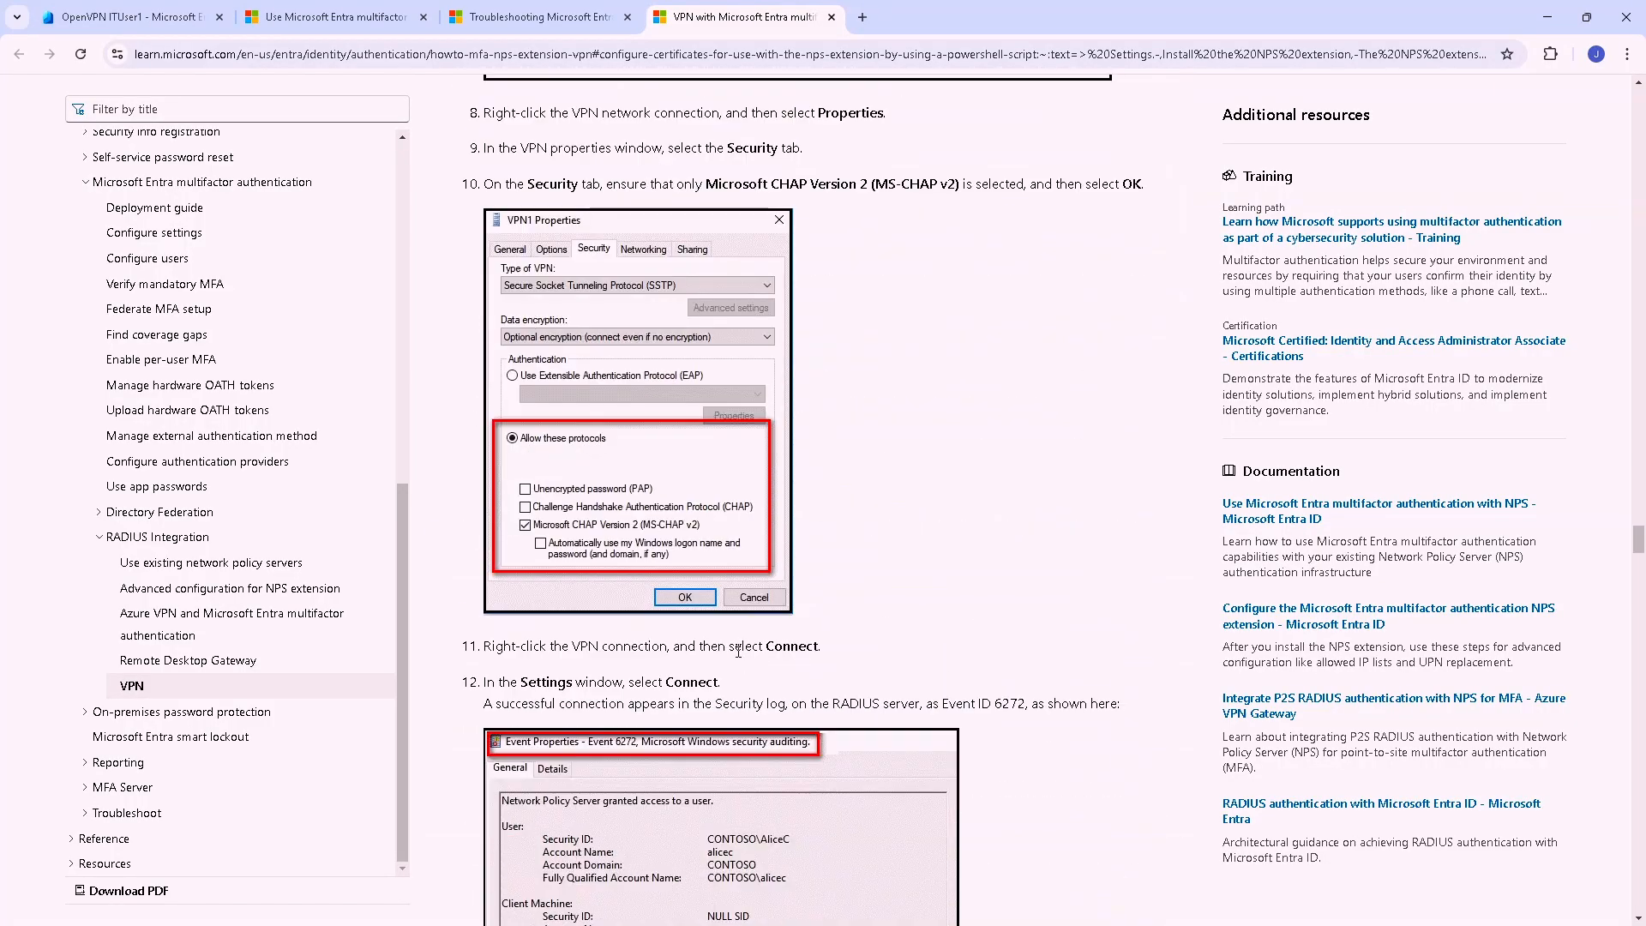
pyautogui.scroll(-15, 738, 650)
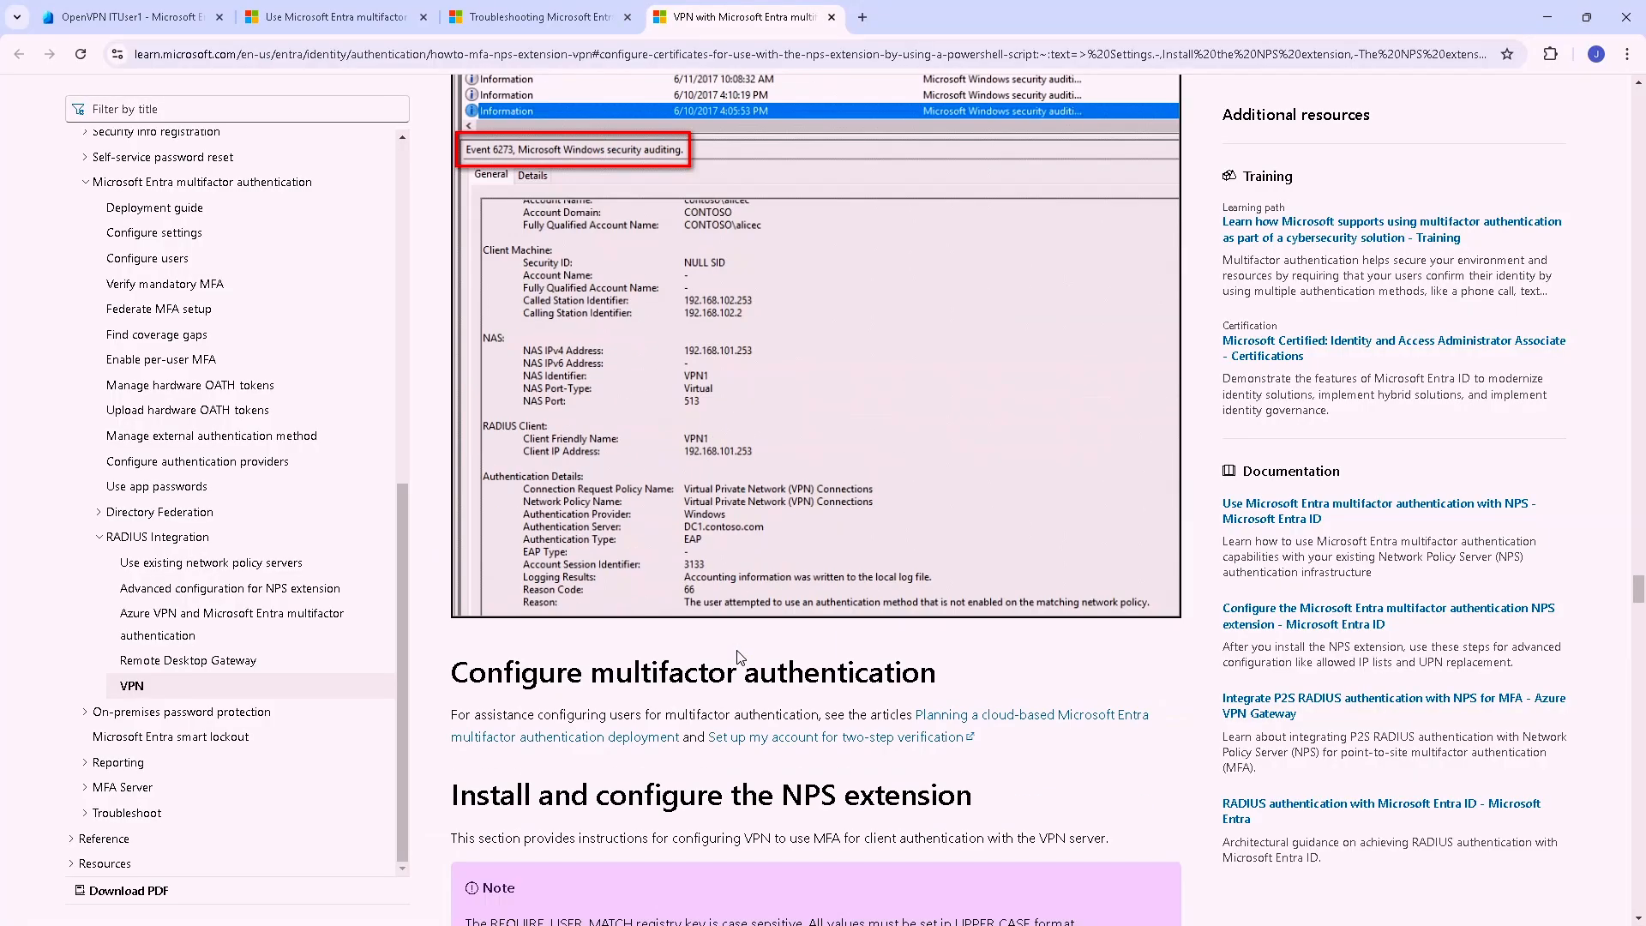
pyautogui.scroll(-8, 738, 657)
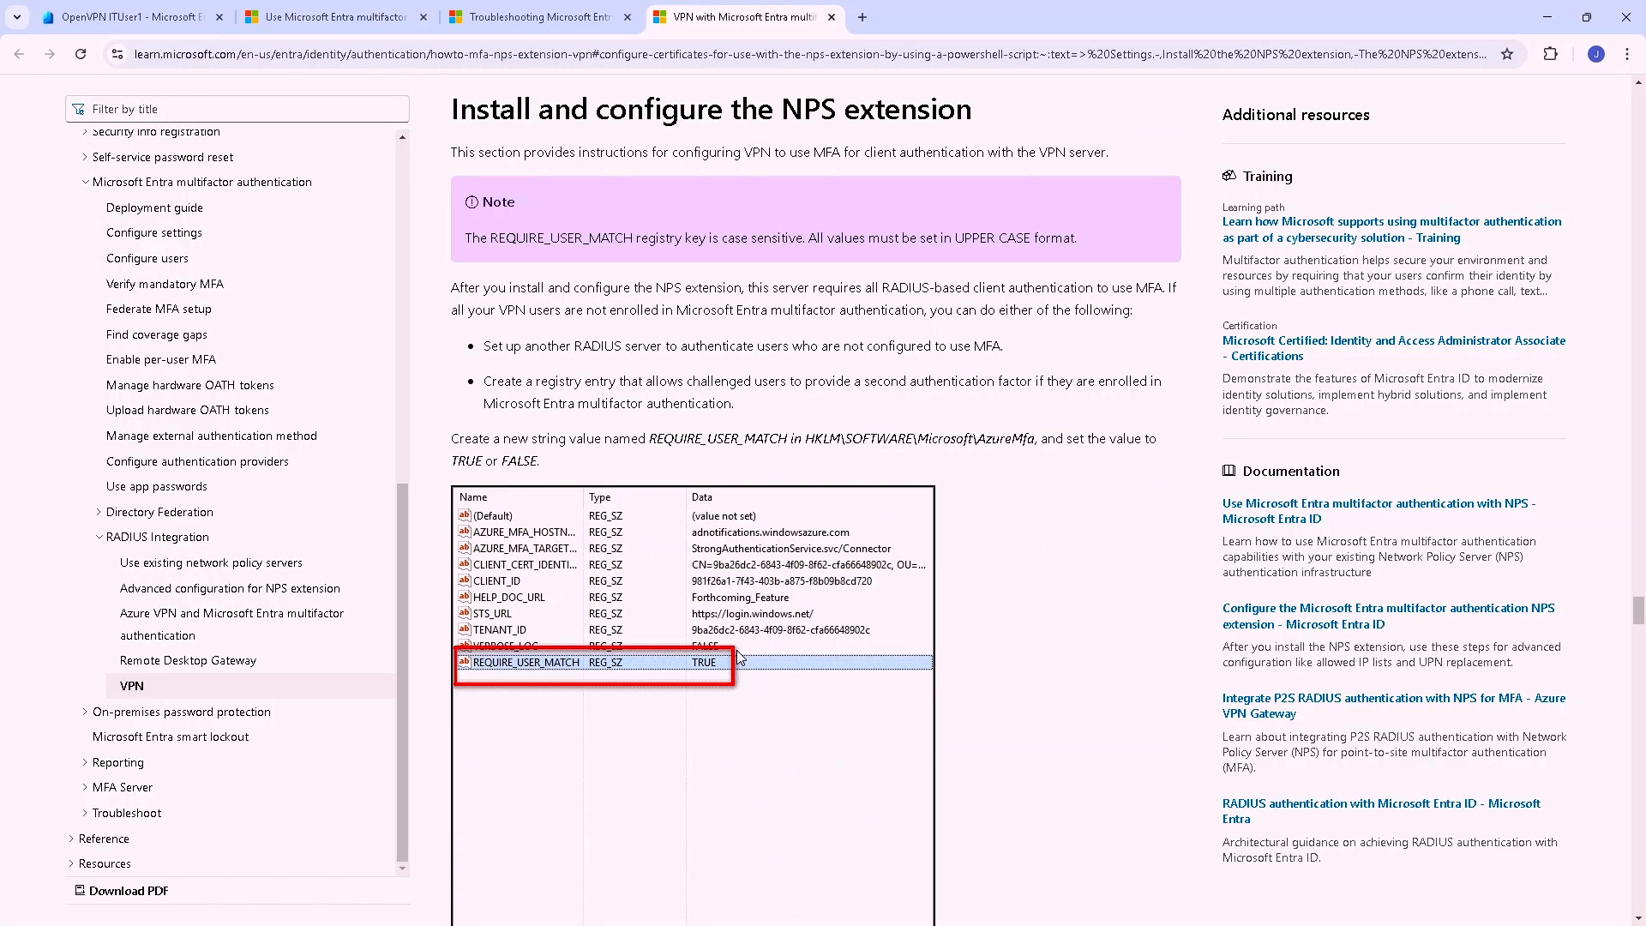
pyautogui.scroll(-2, 738, 656)
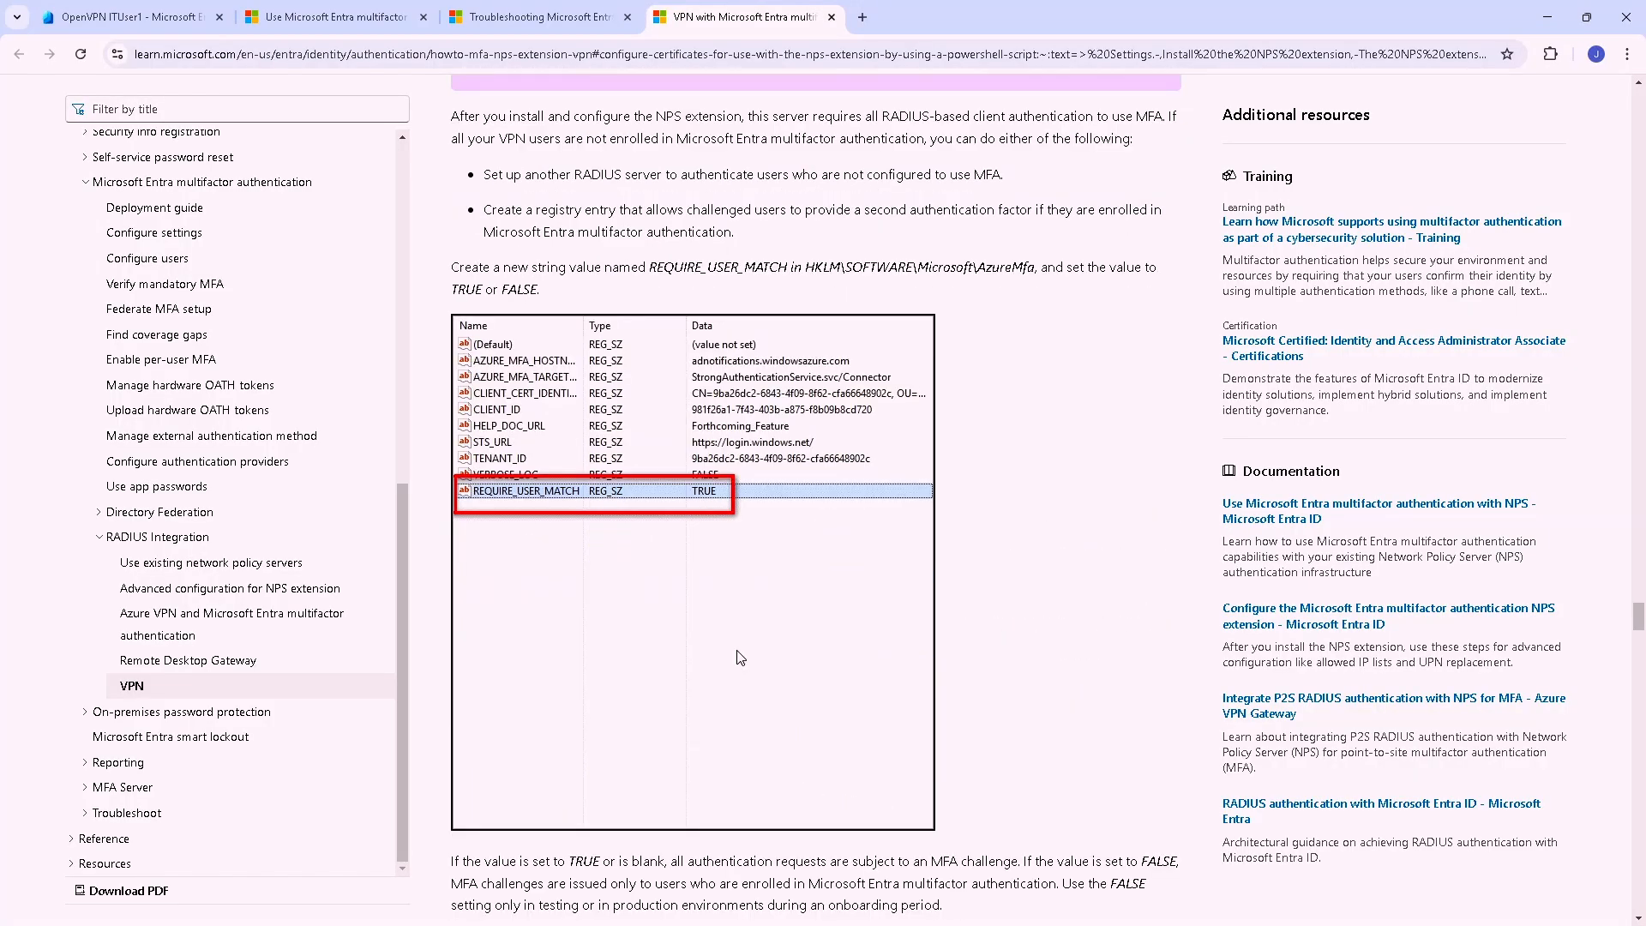
pyautogui.scroll(-15, 740, 657)
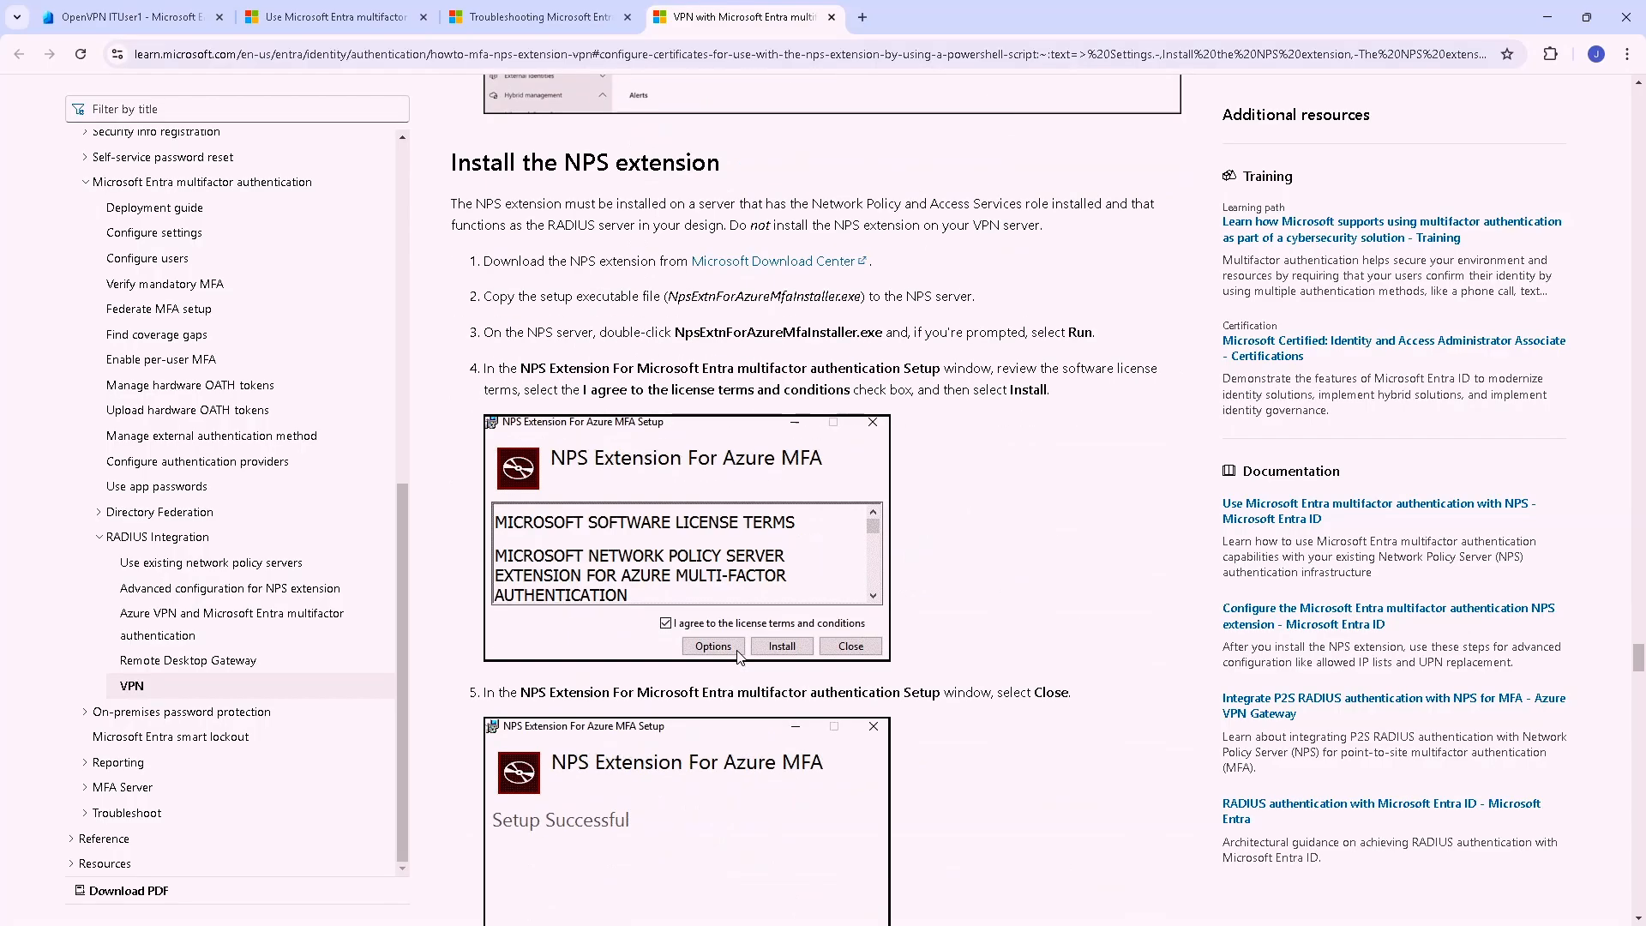
pyautogui.moveTo(457, 163); pyautogui.dragTo(706, 162)
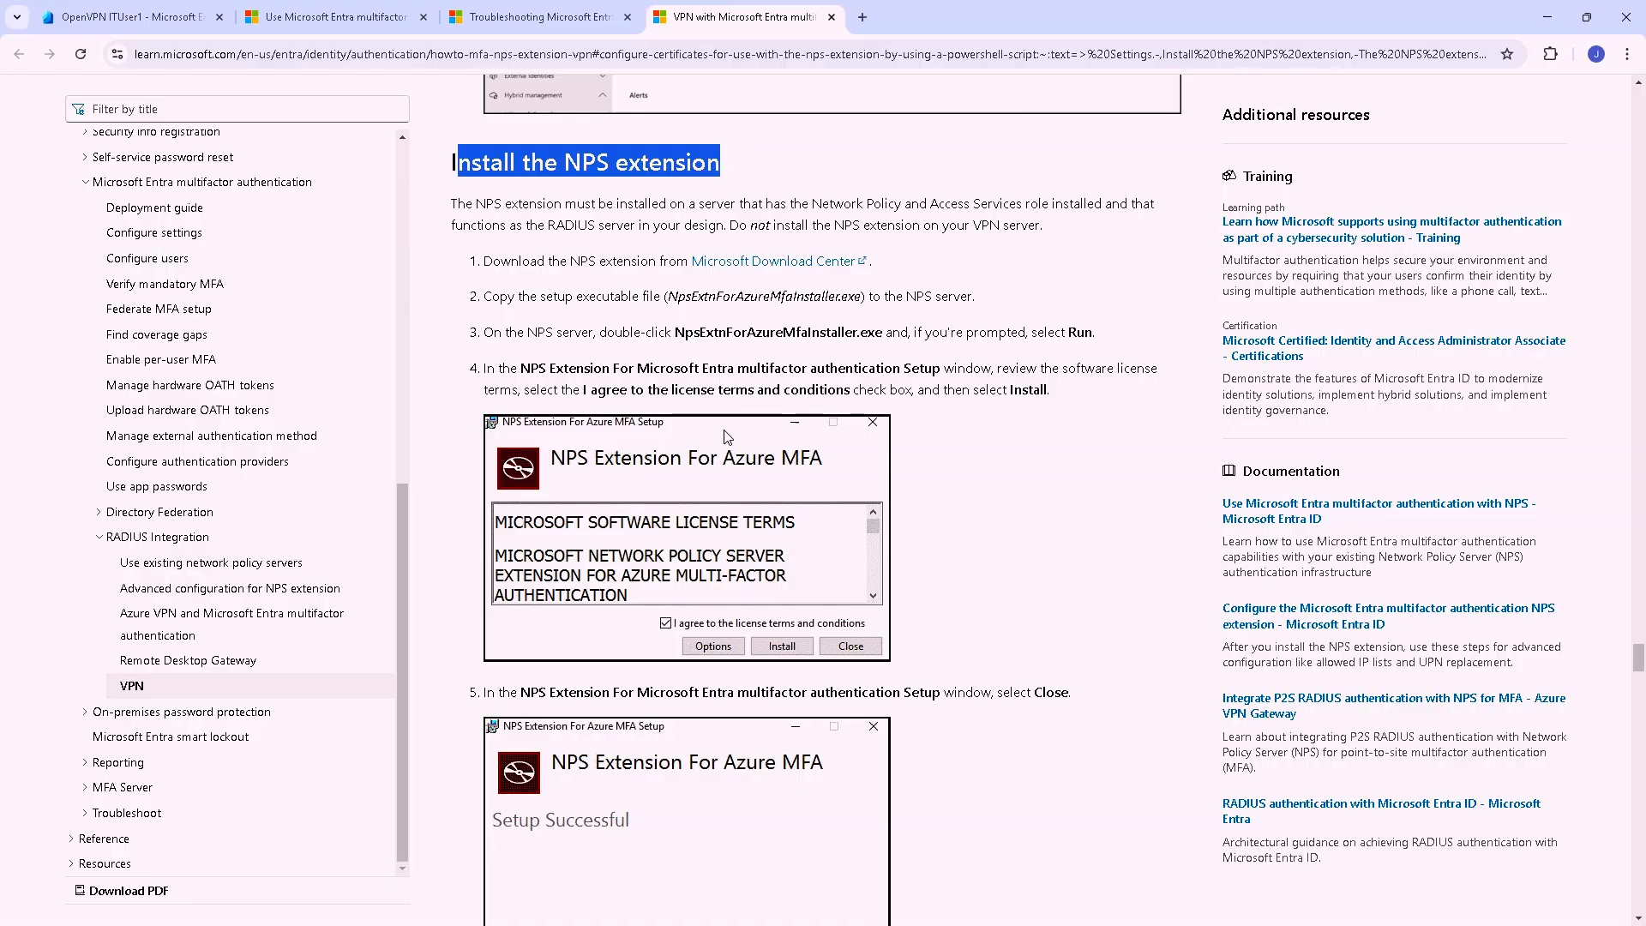
# Step: Highlight the AzureMfa Config folder path in the certificate script step 2
pyautogui.scroll(-3, 727, 436)
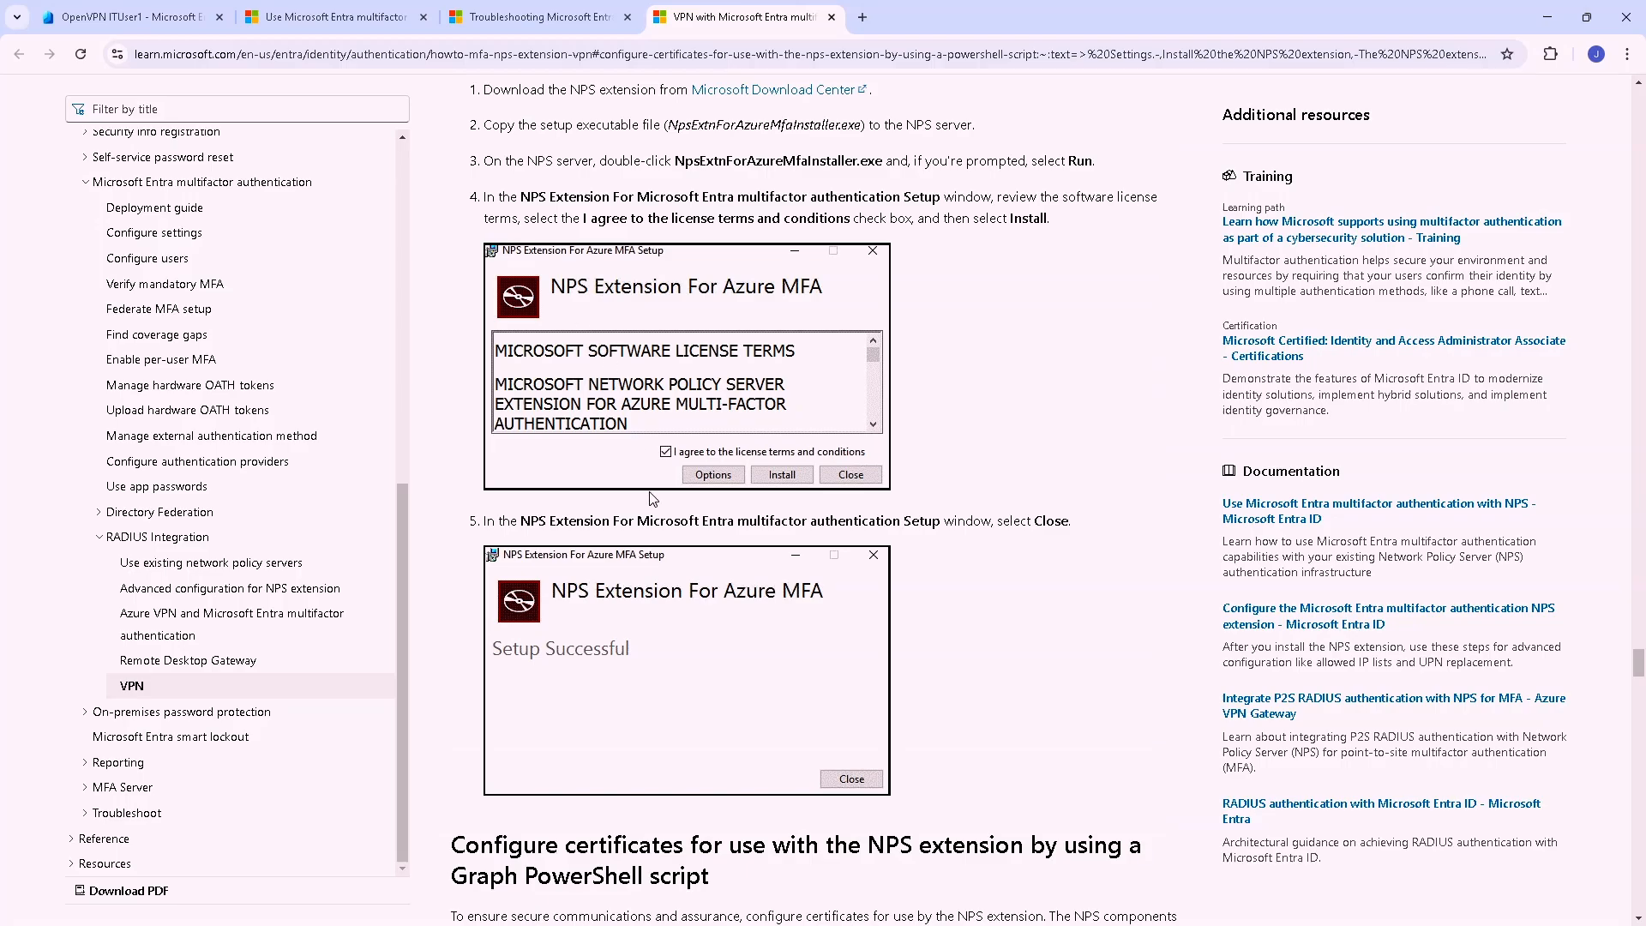
pyautogui.scroll(-4, 735, 582)
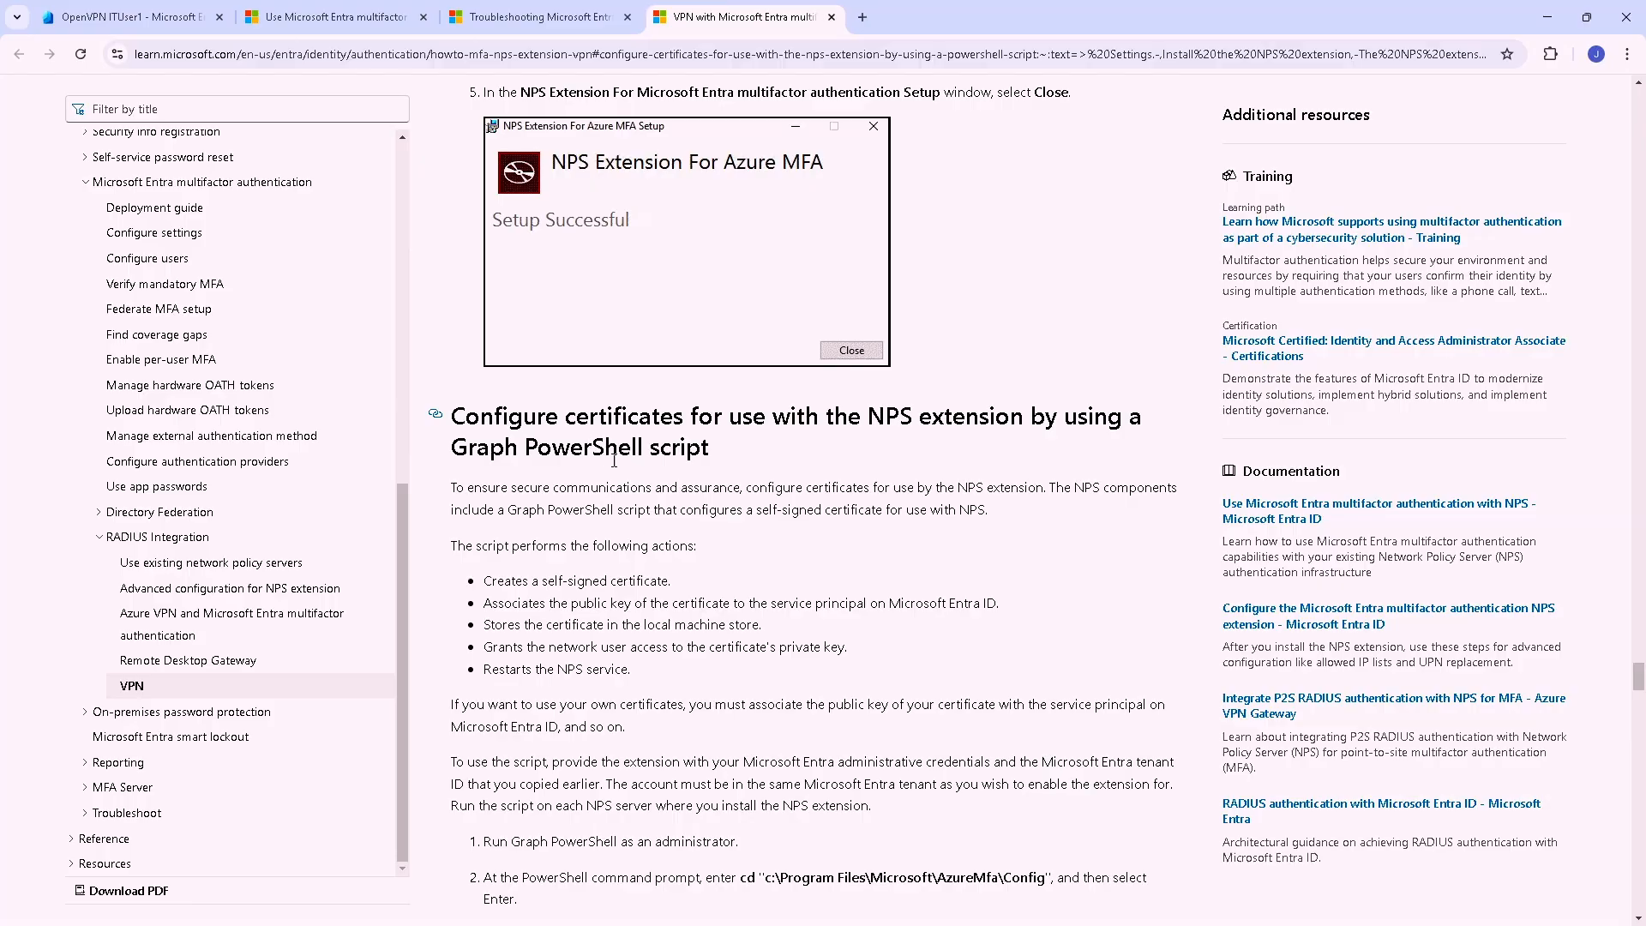
pyautogui.scroll(-4, 766, 474)
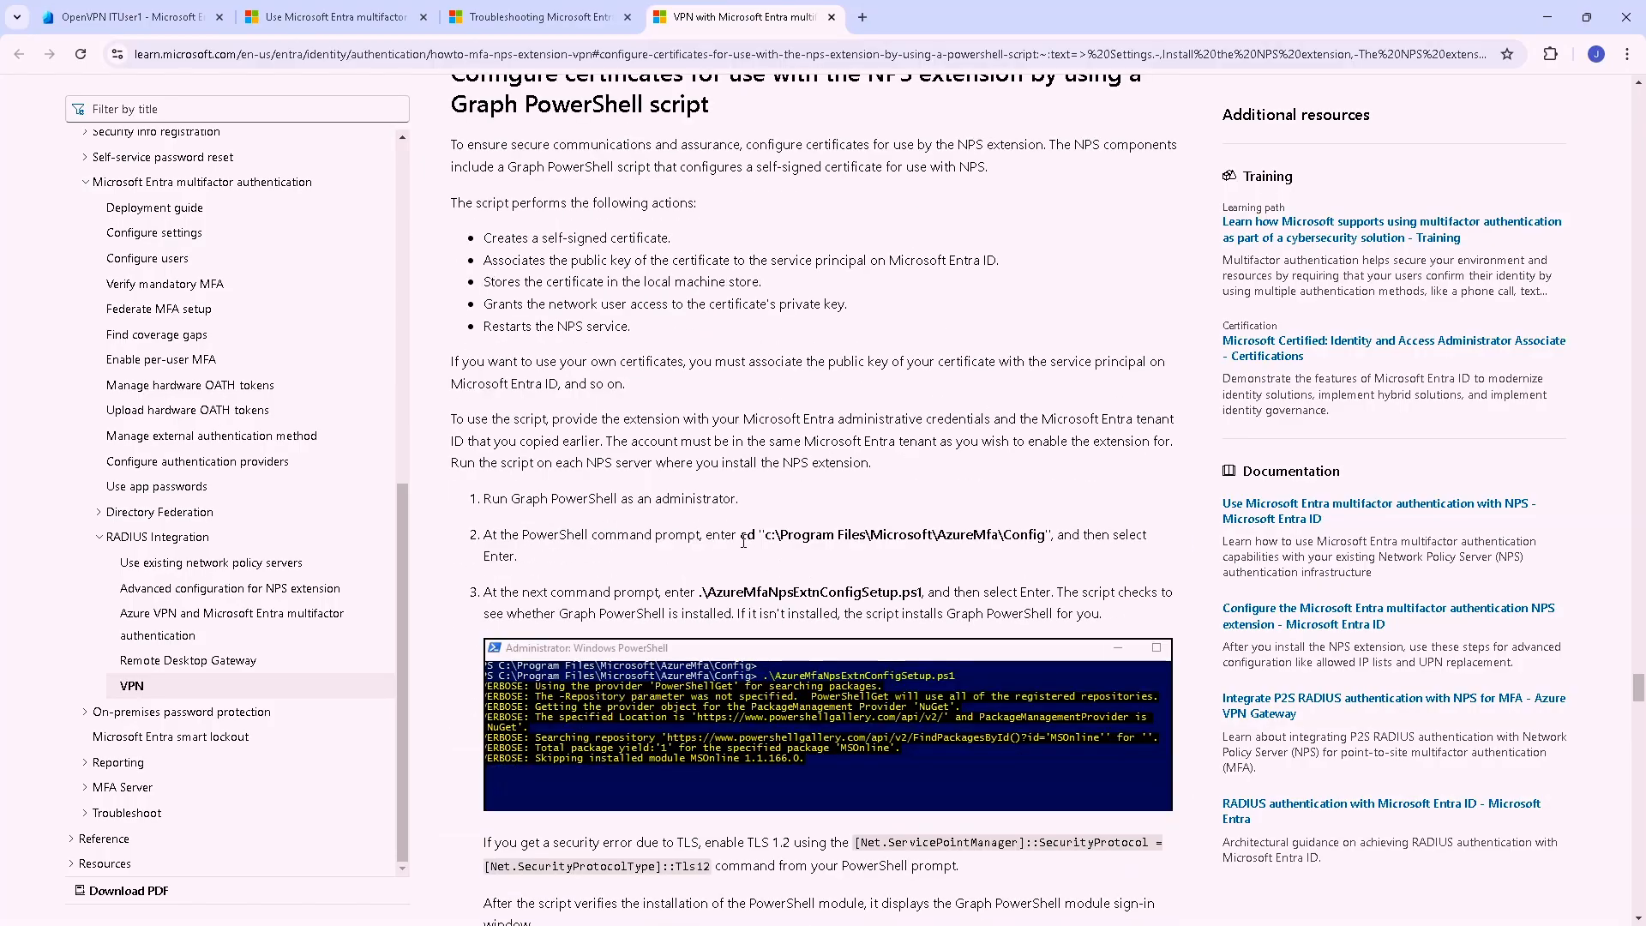
pyautogui.moveTo(760, 536); pyautogui.dragTo(1053, 535)
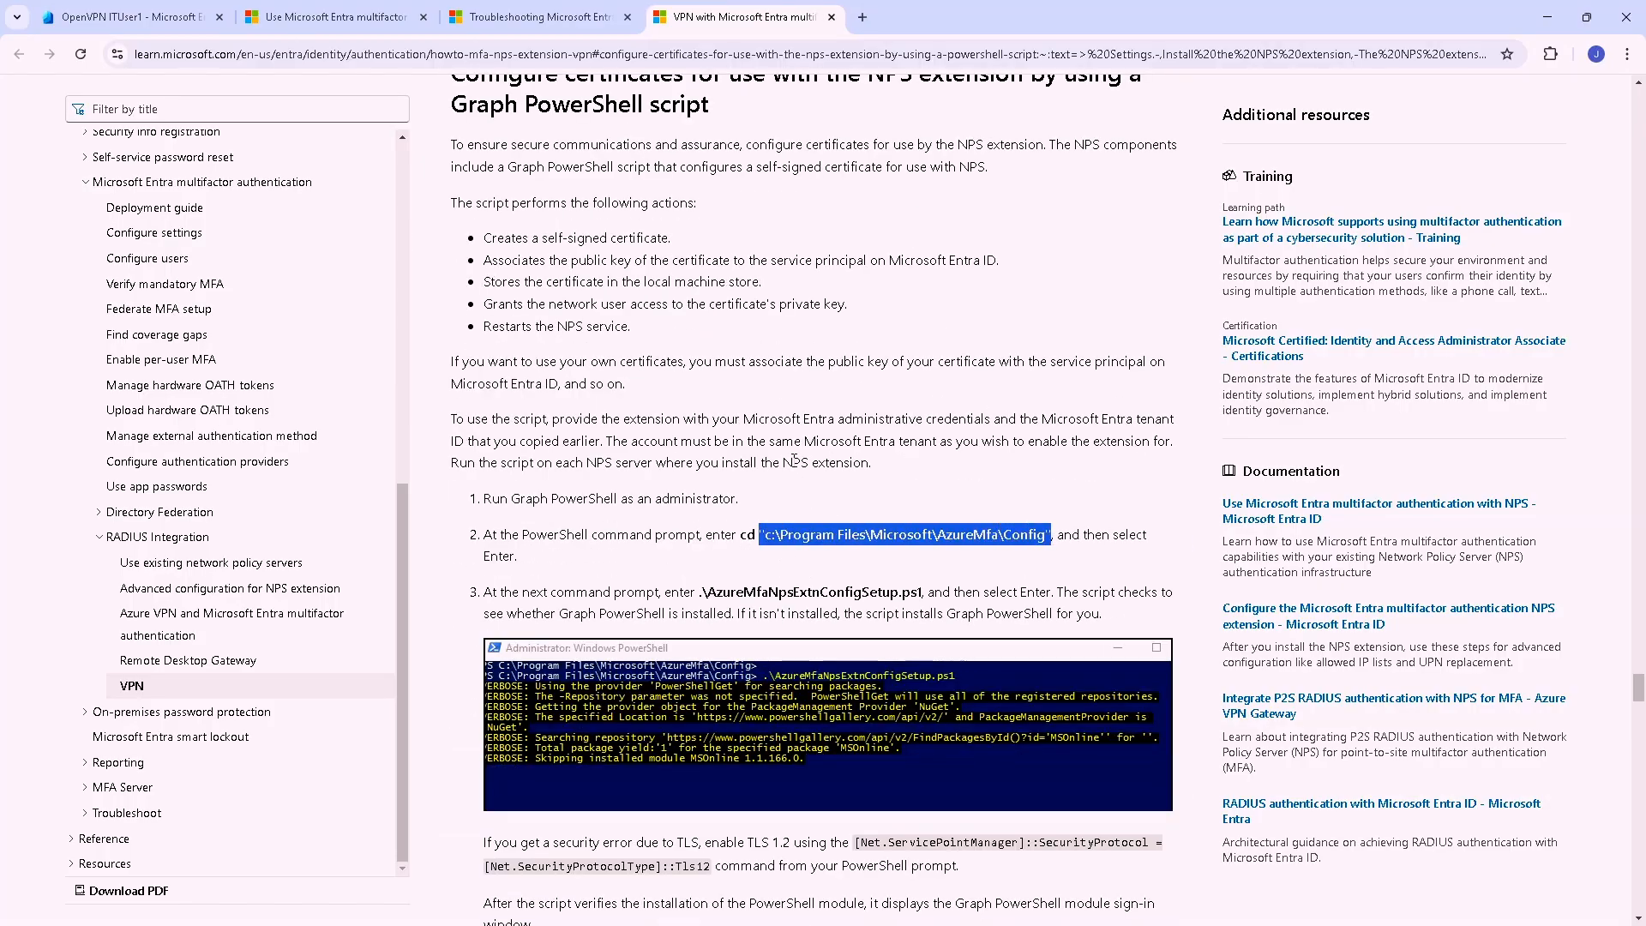
pyautogui.hotkey('alt', 'Tab')
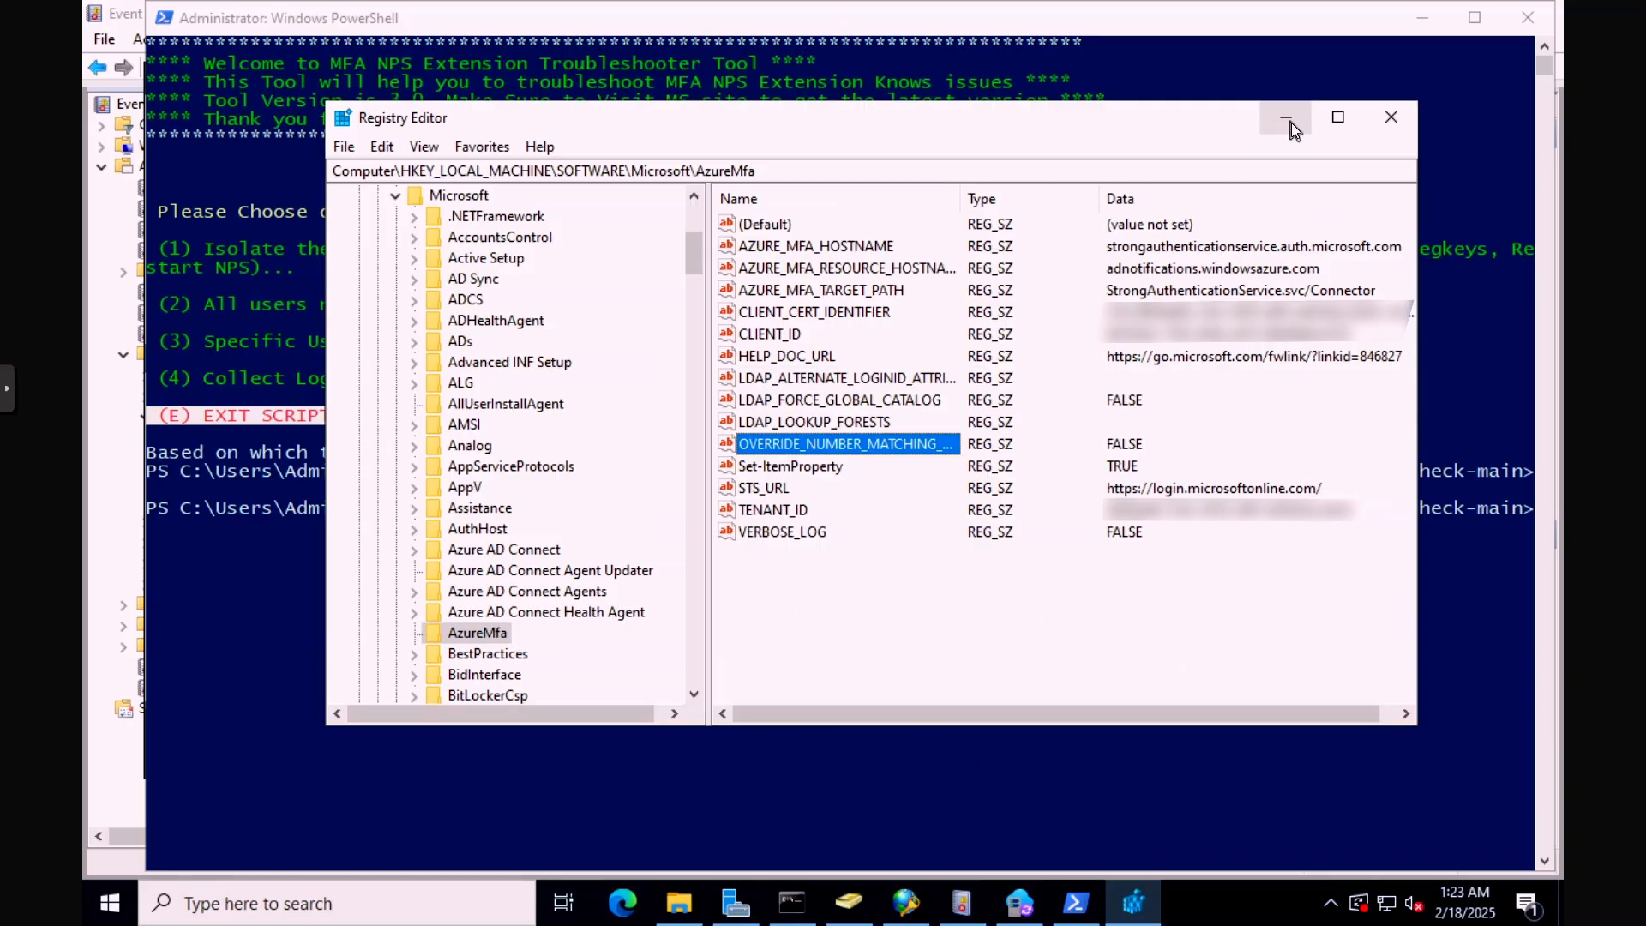
# Step: Browse File Explorer to C:\Program Files\Microsoft\AzureMfa\Config
pyautogui.click(1286, 118)
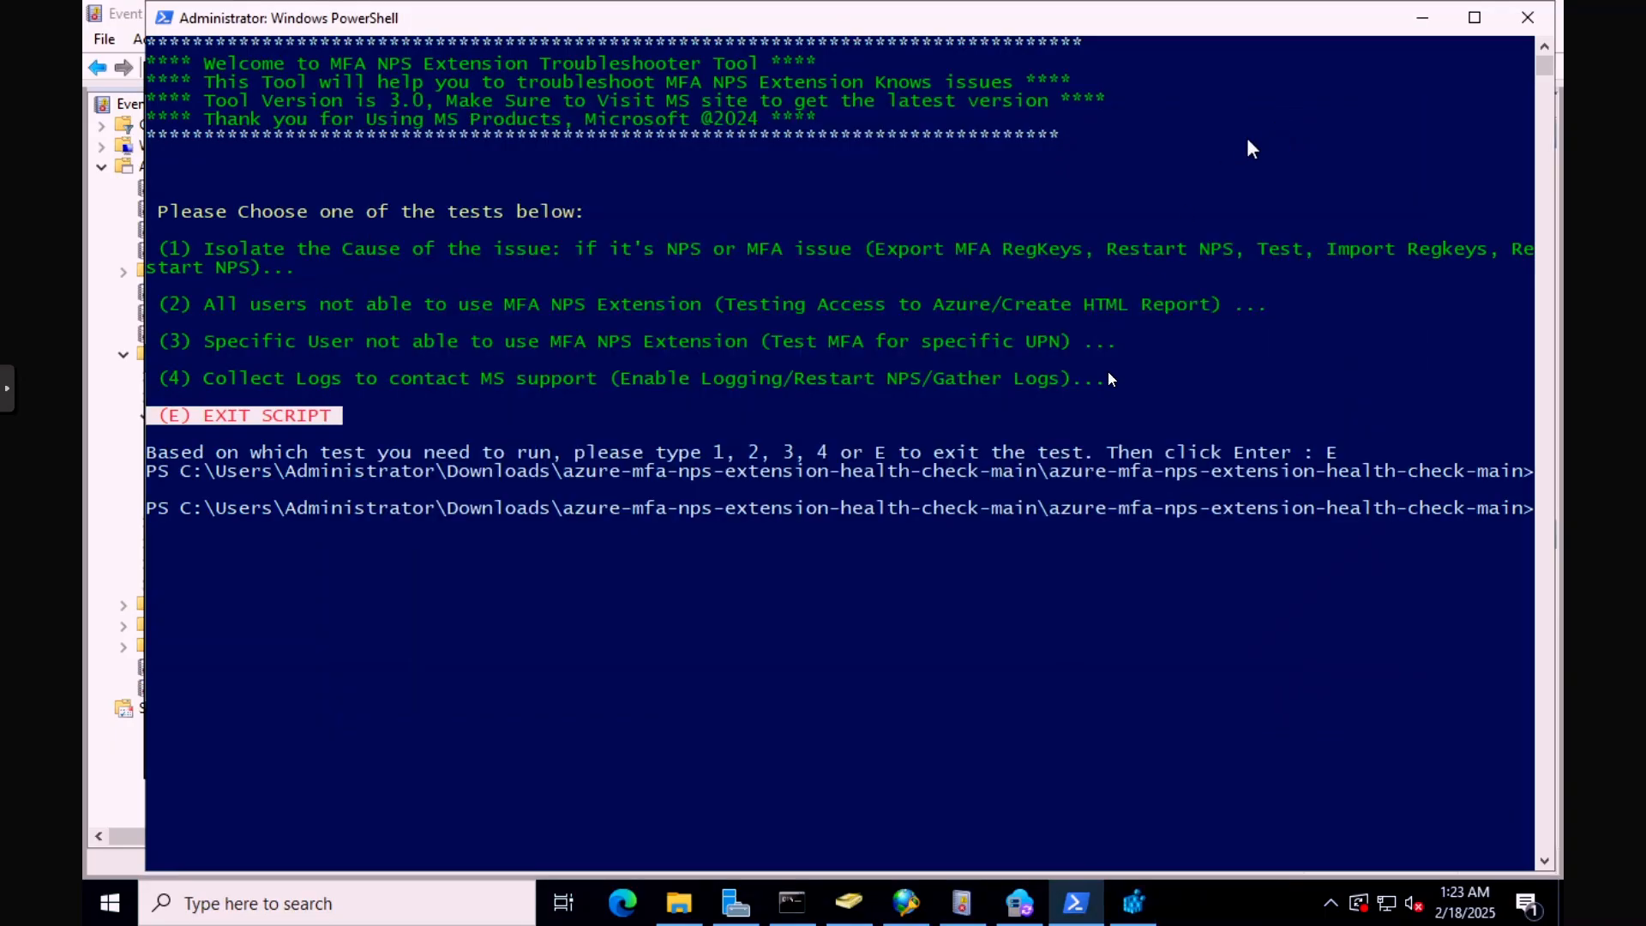
pyautogui.click(694, 914)
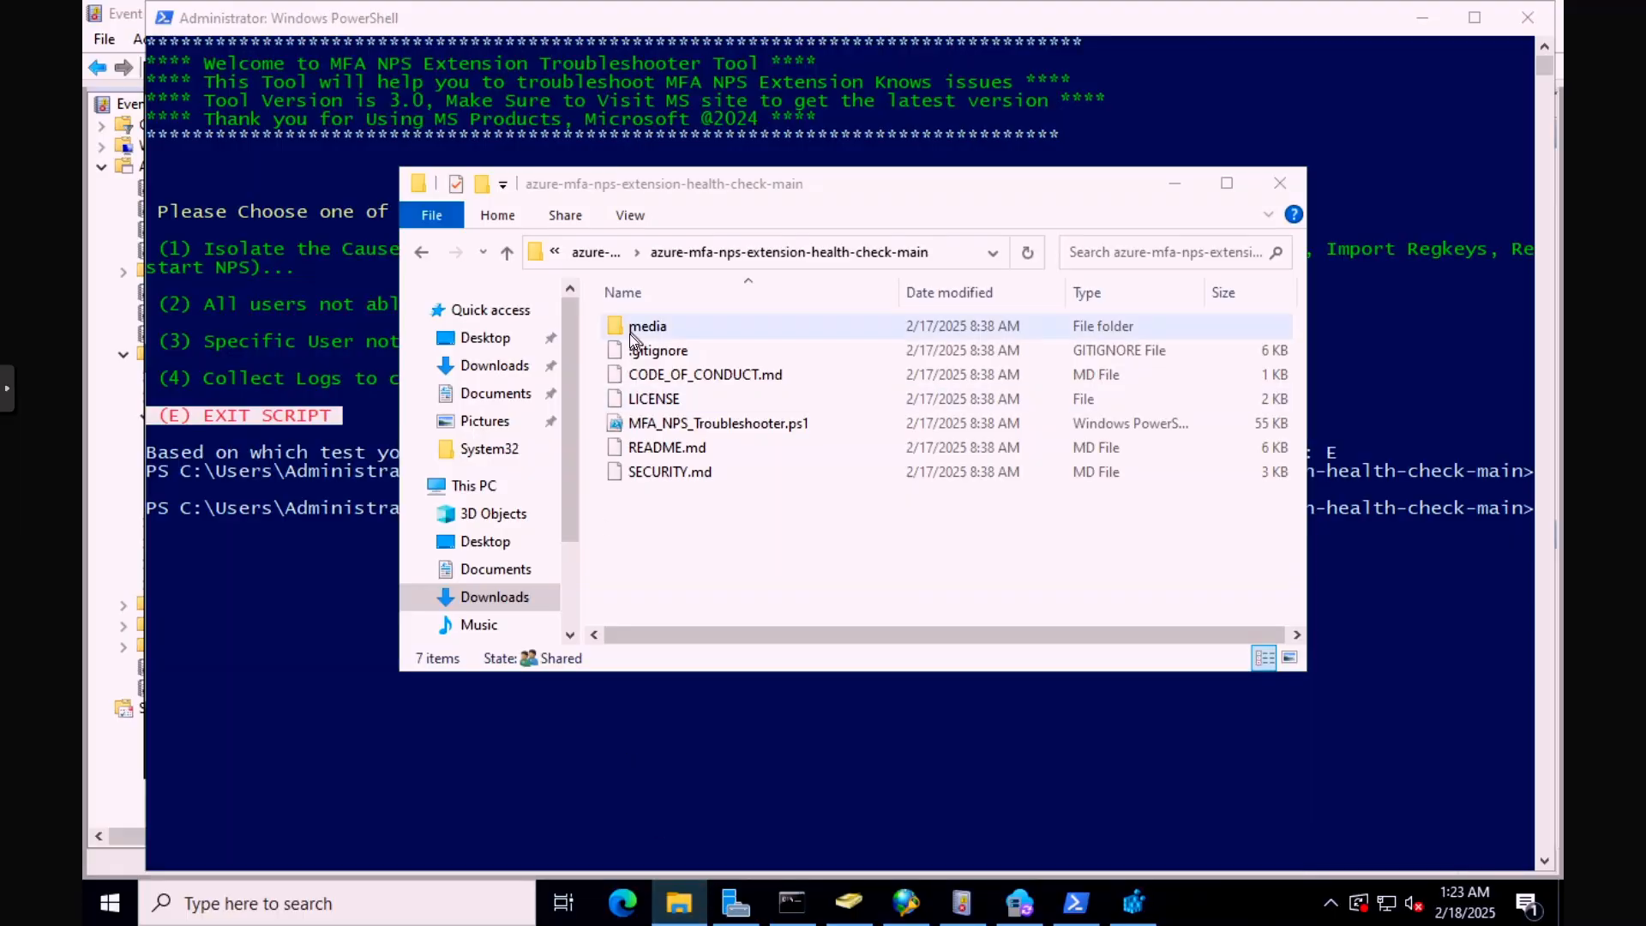
pyautogui.moveTo(567, 508); pyautogui.dragTo(571, 561)
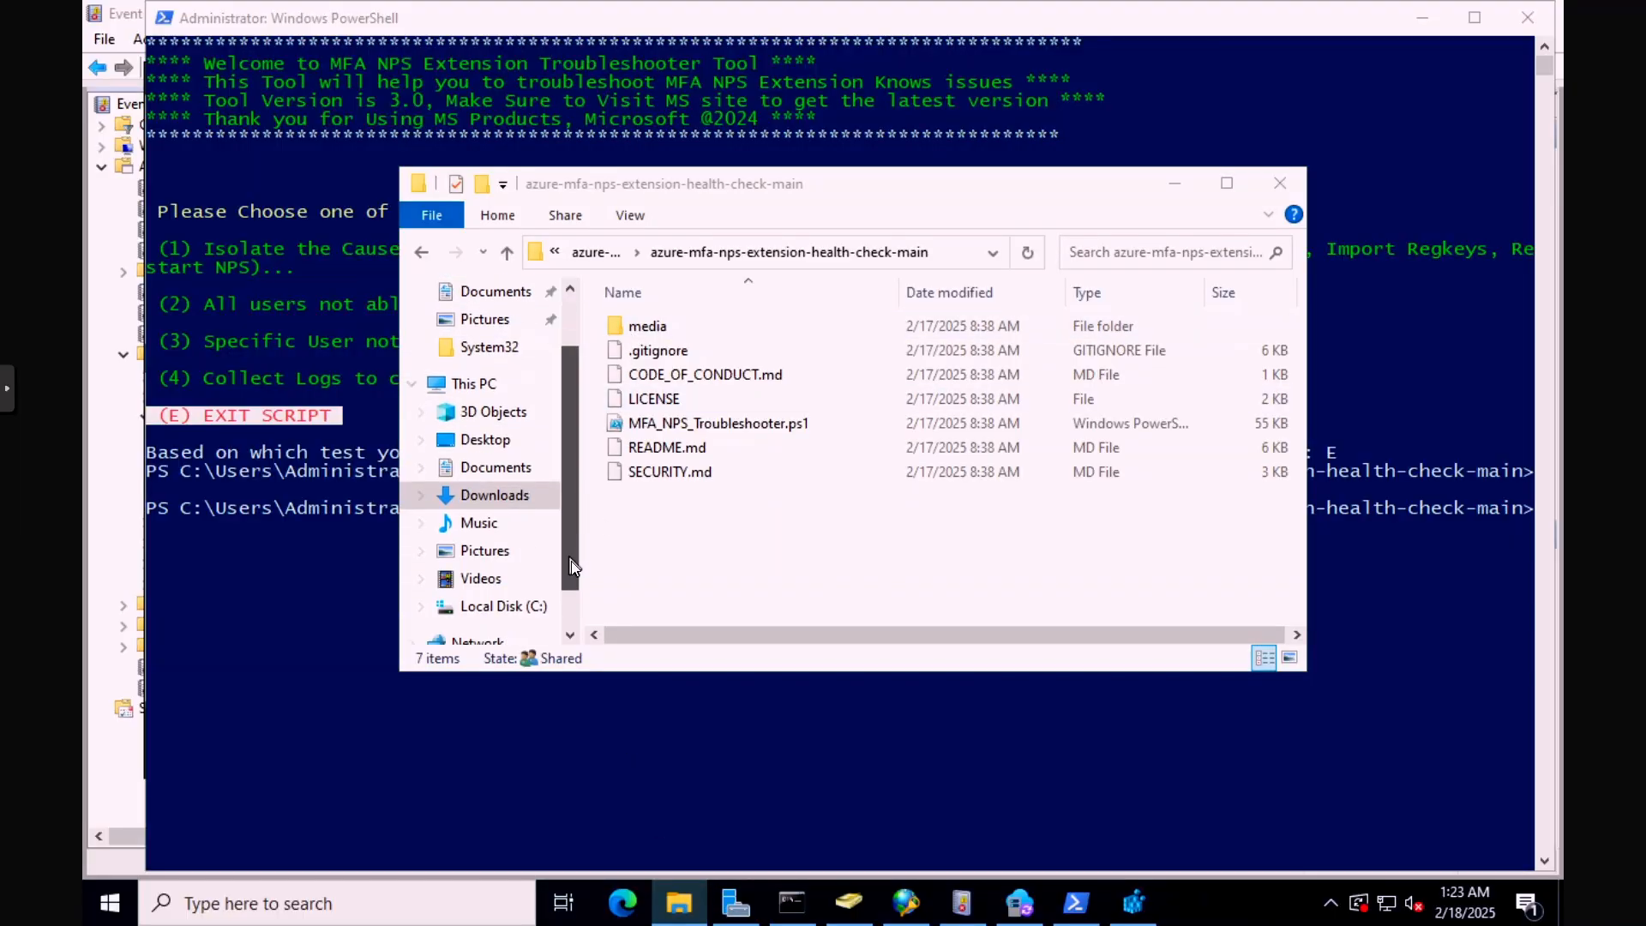
pyautogui.click(514, 606)
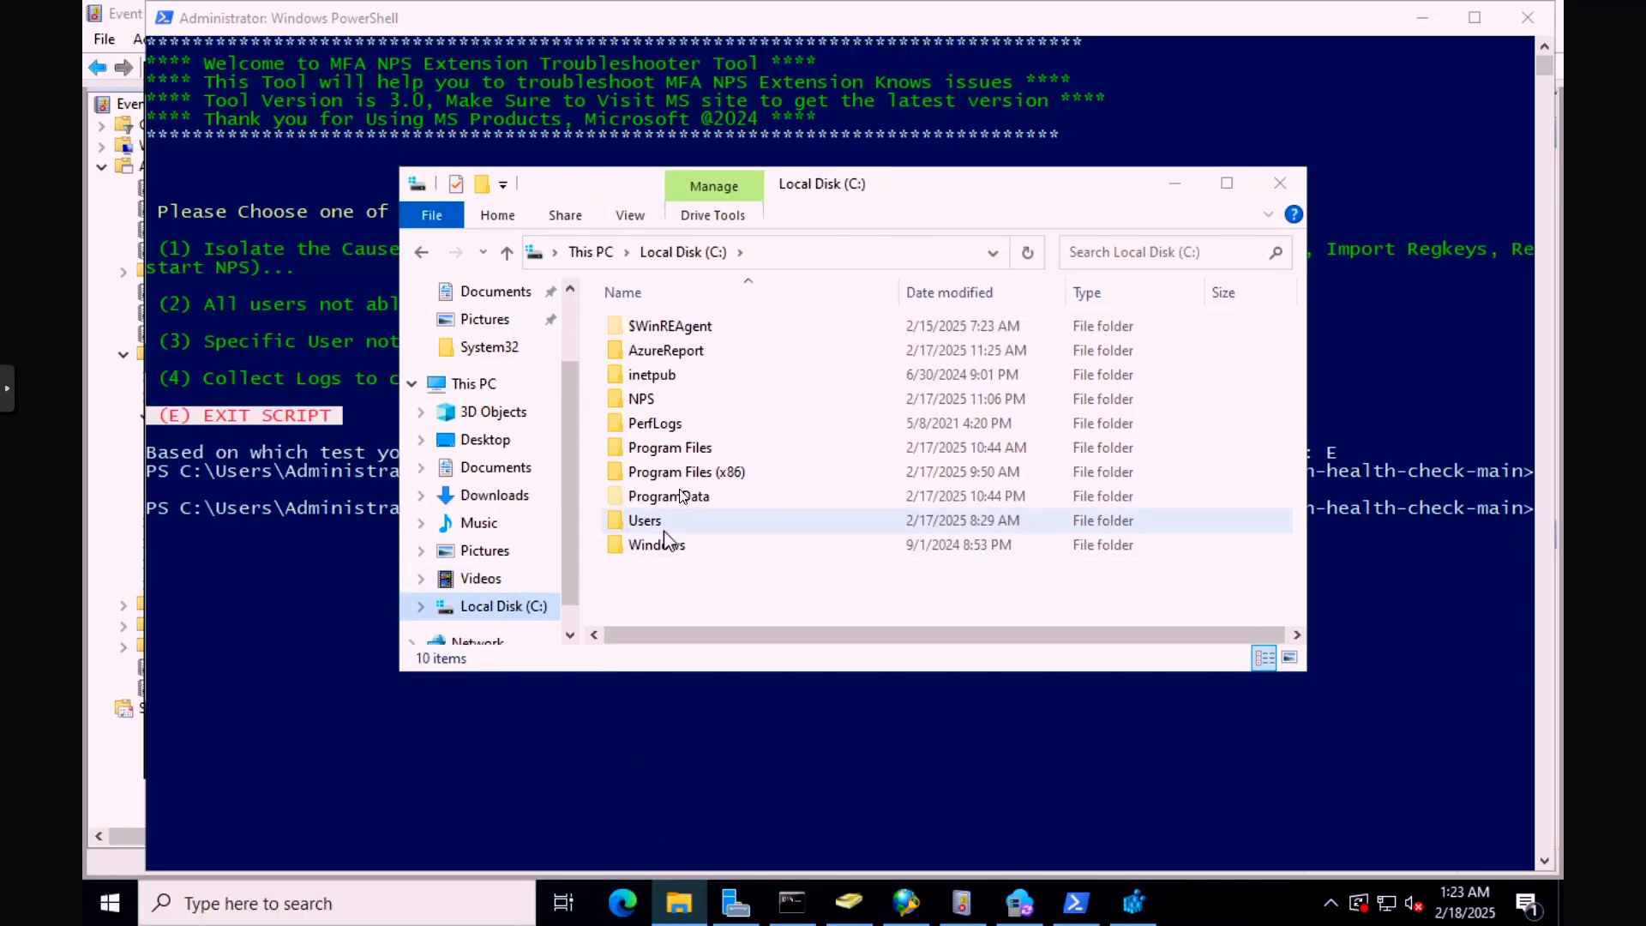
pyautogui.doubleClick(686, 448)
pyautogui.doubleClick(671, 375)
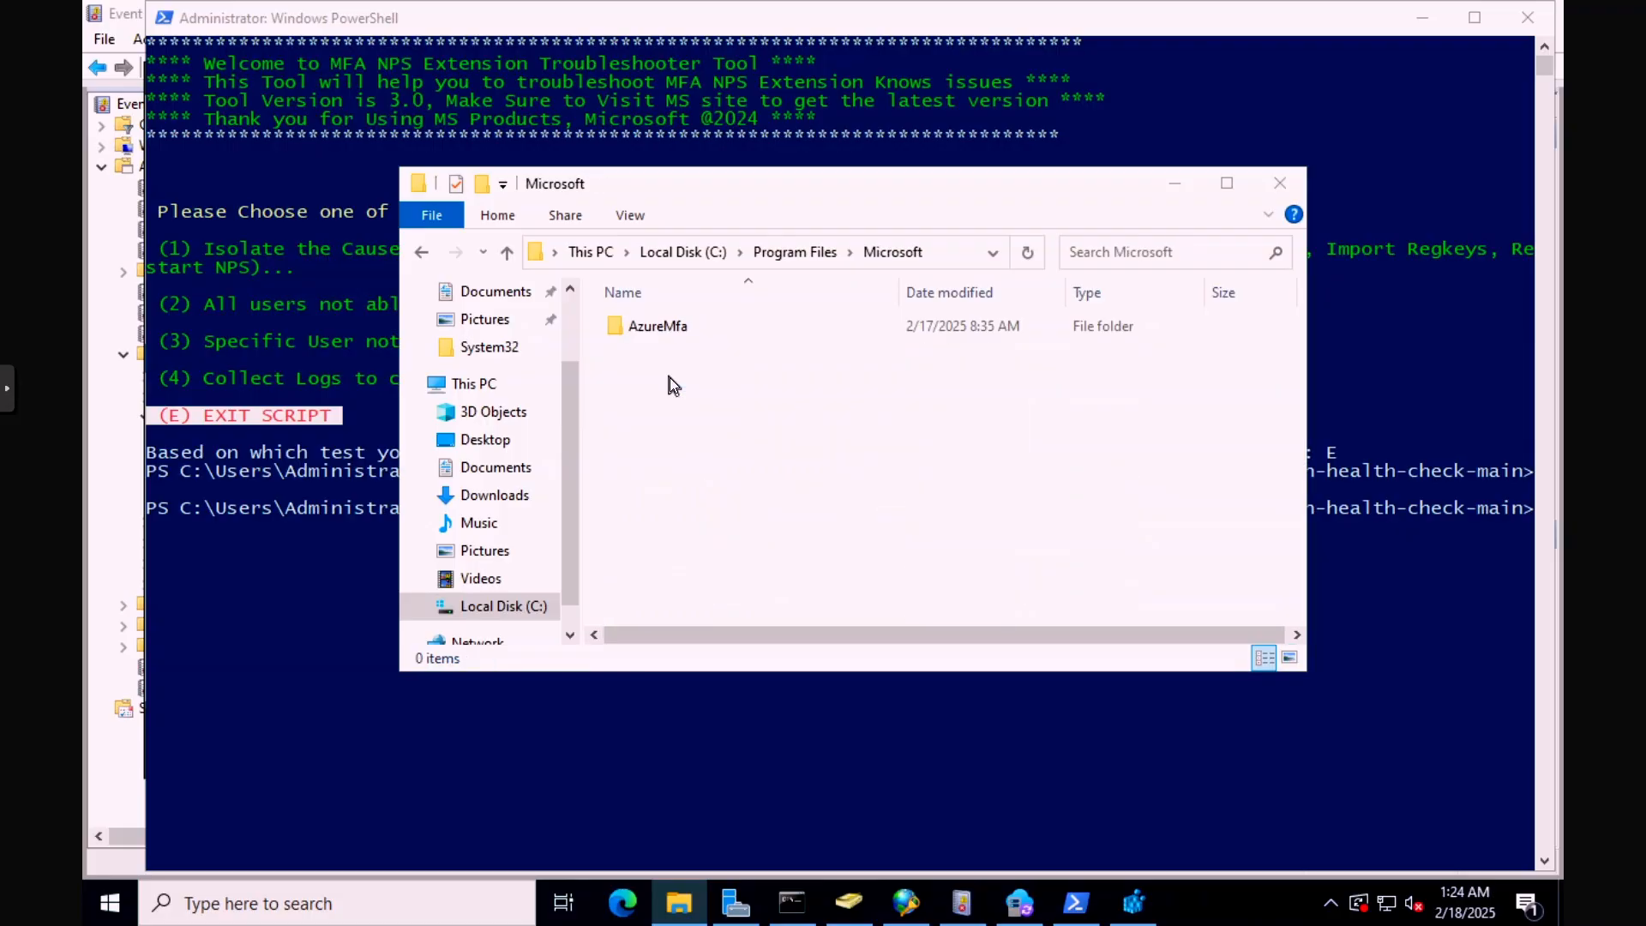
pyautogui.click(631, 331)
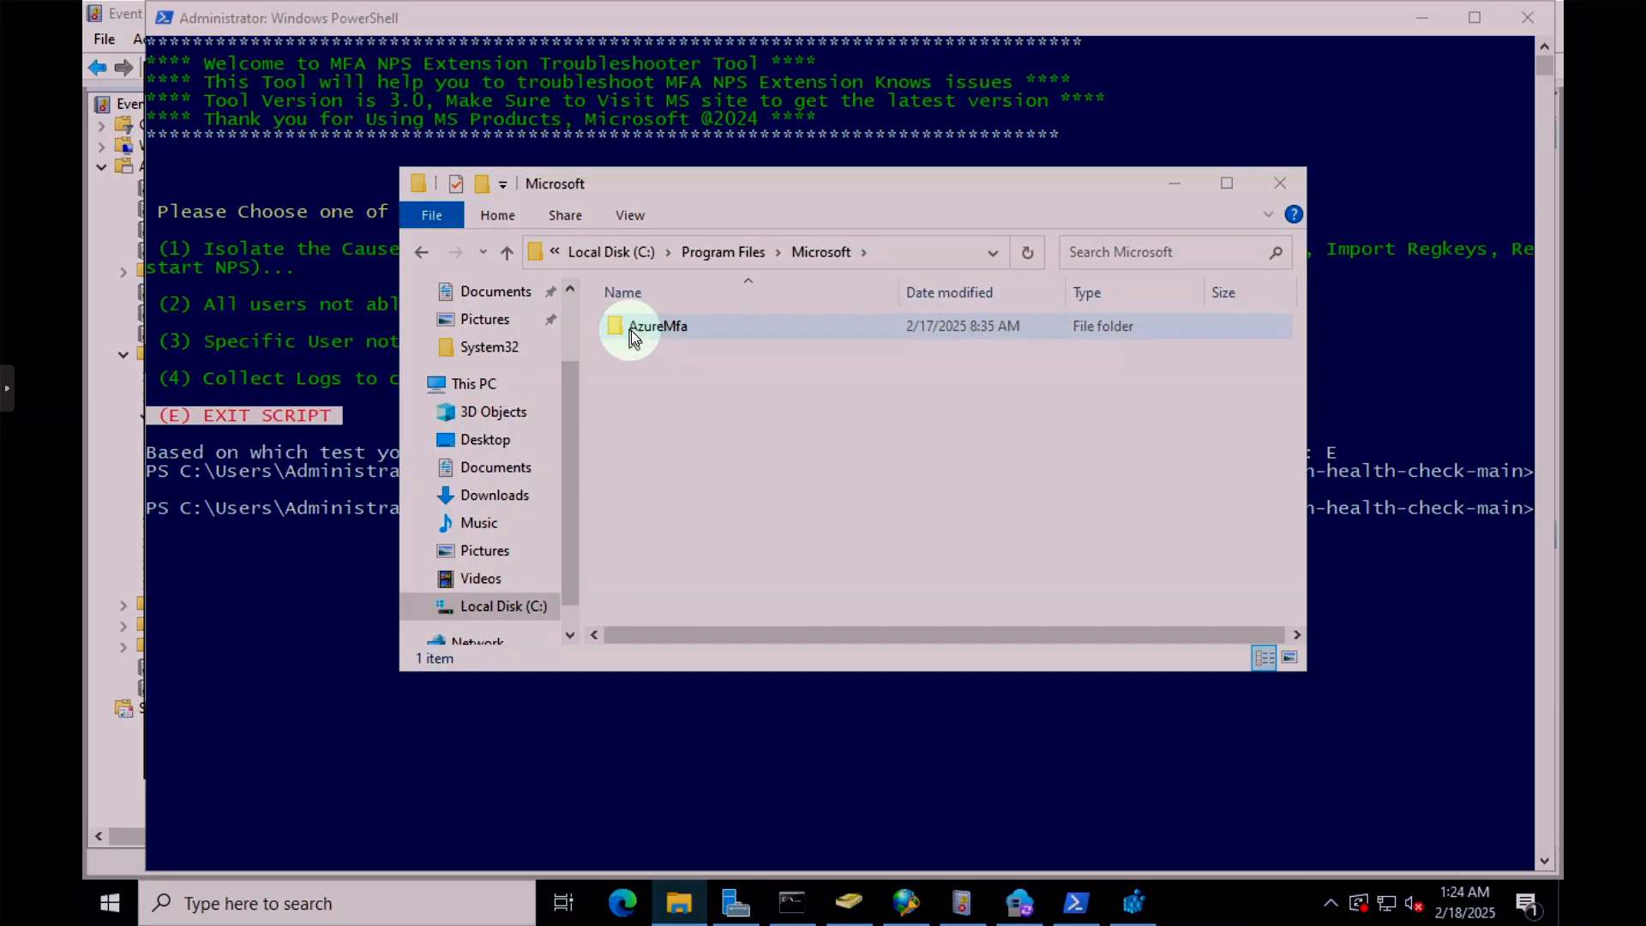
pyautogui.doubleClick(662, 331)
pyautogui.doubleClick(650, 326)
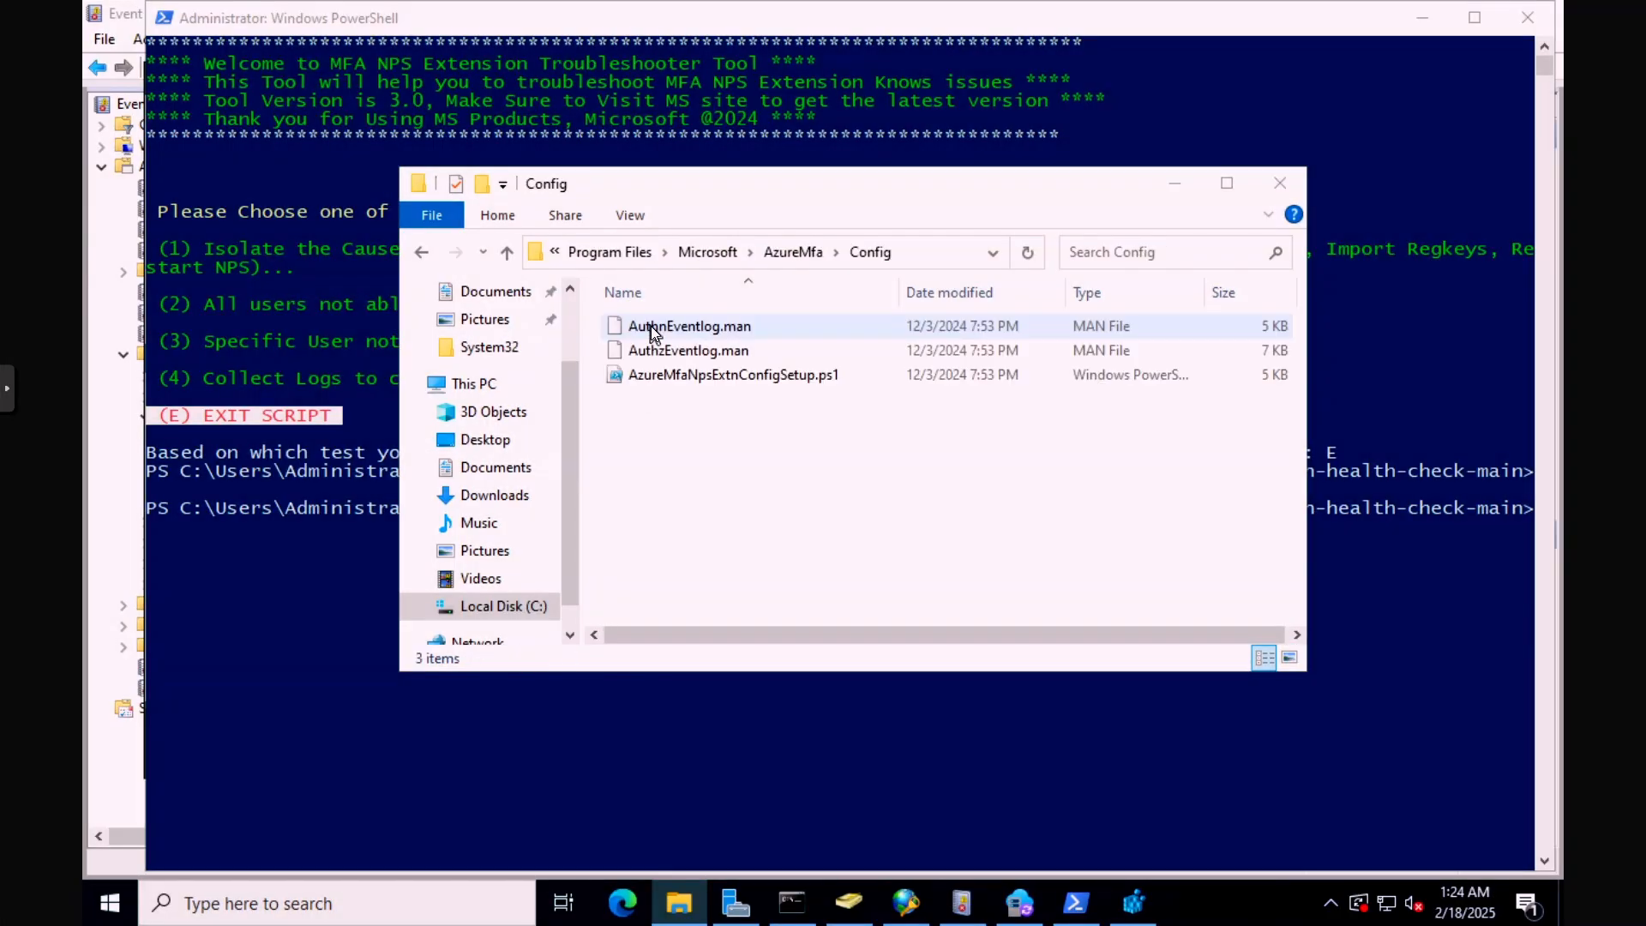
# Step: Start a PowerShell window in the Config folder via 'powershell' in the address bar
pyautogui.click(746, 377)
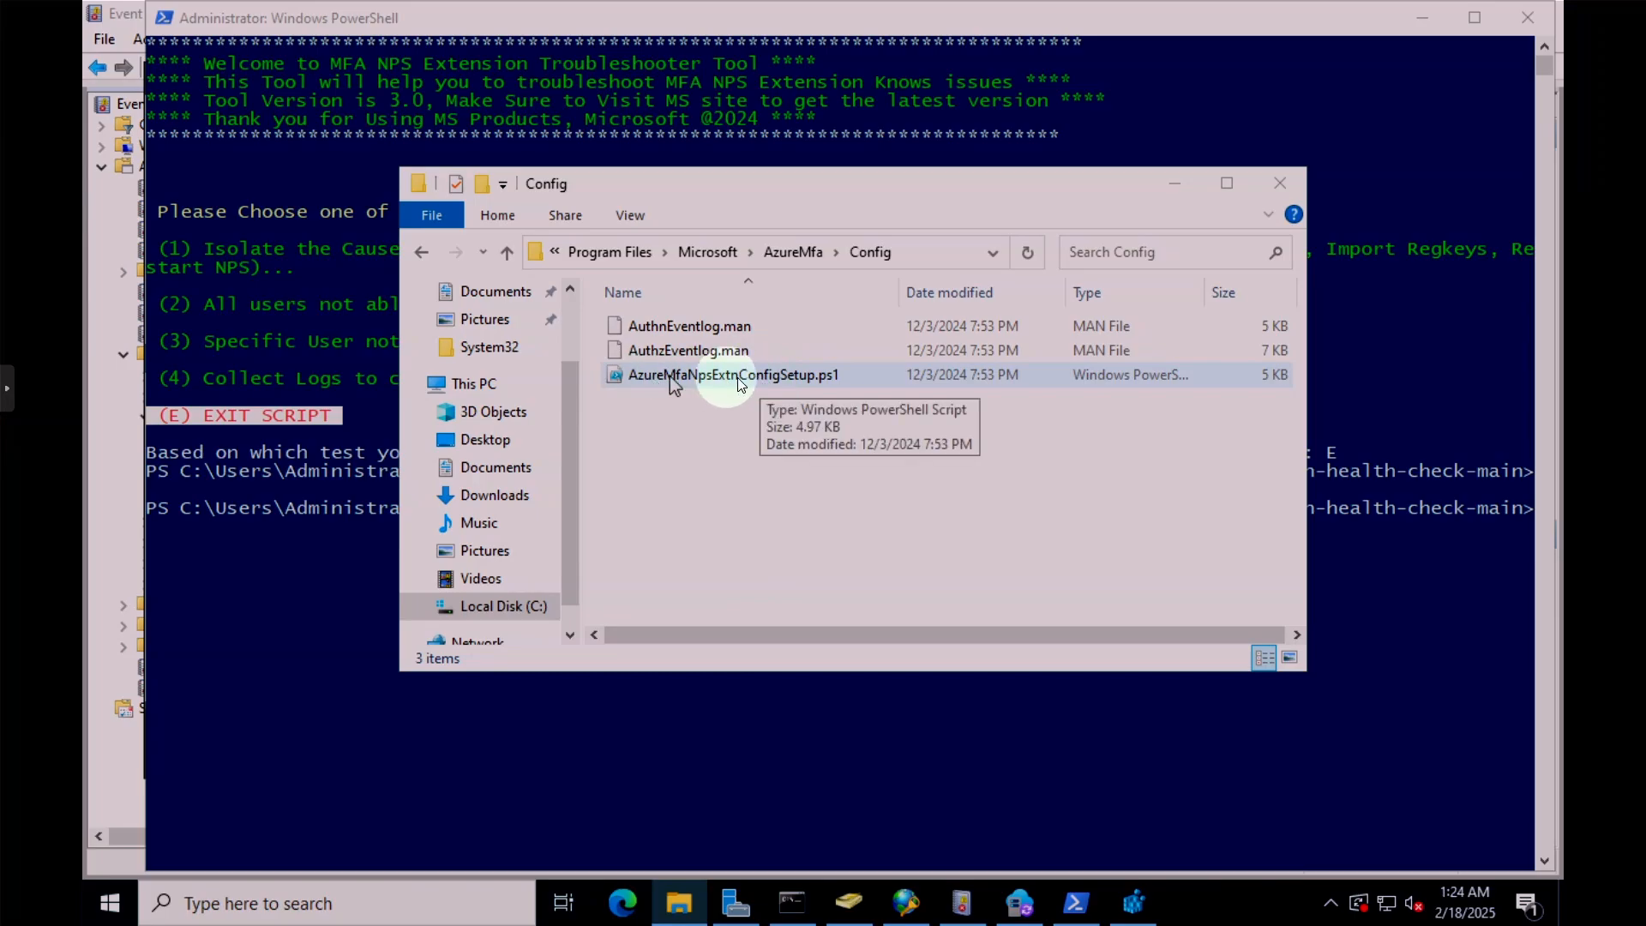
pyautogui.click(713, 420)
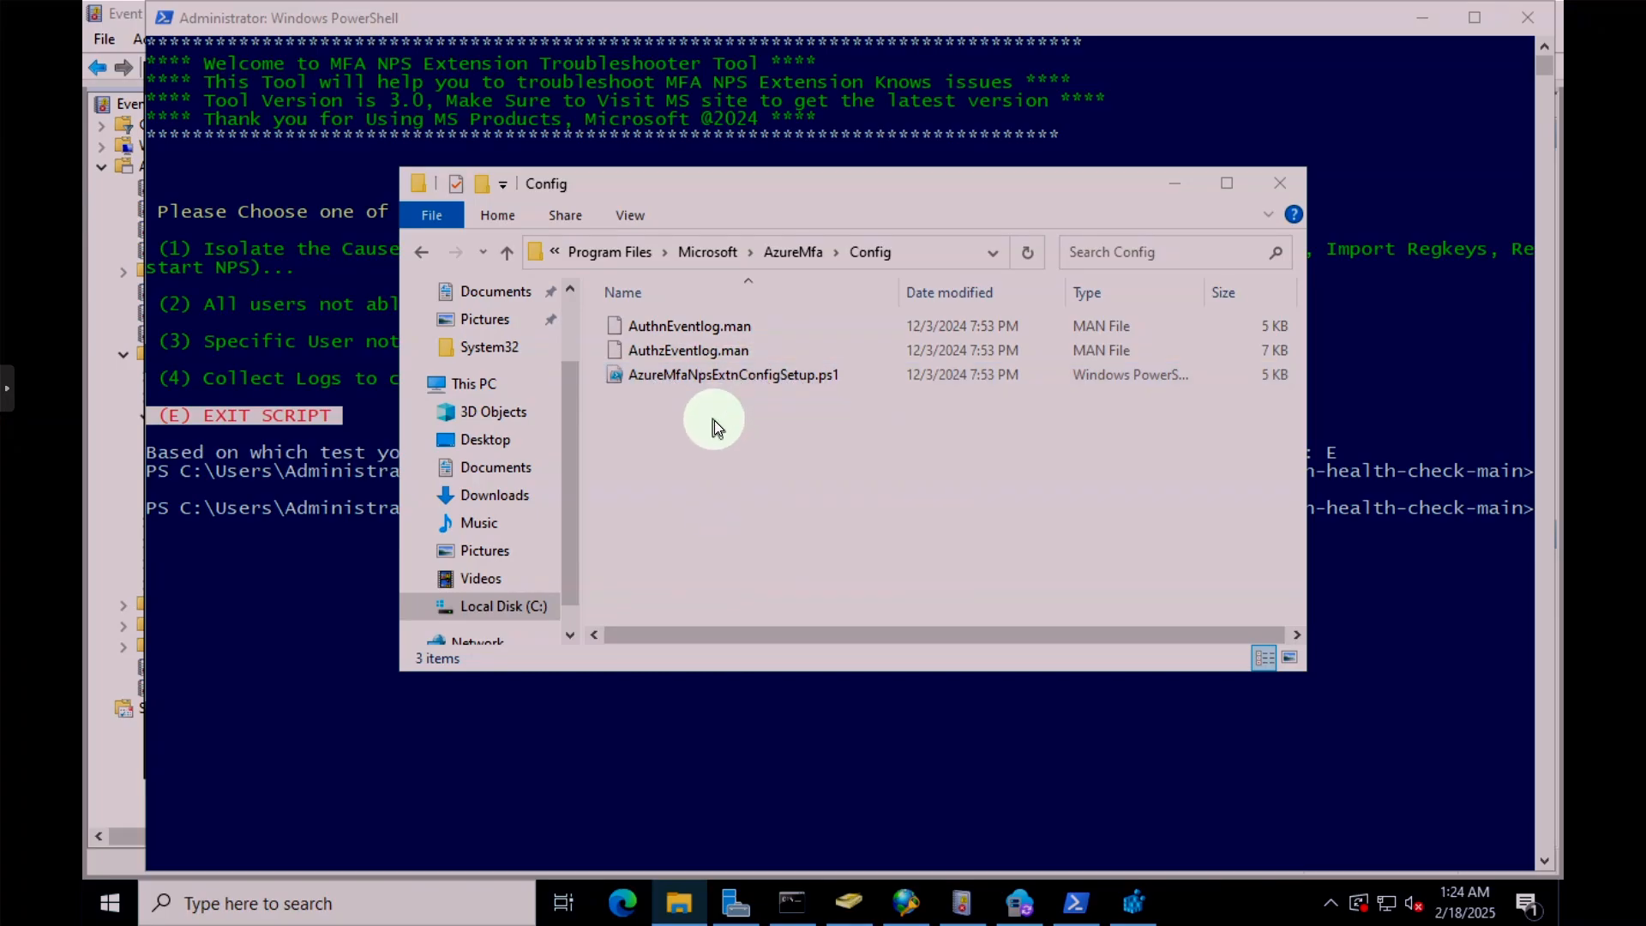
pyautogui.click(918, 253)
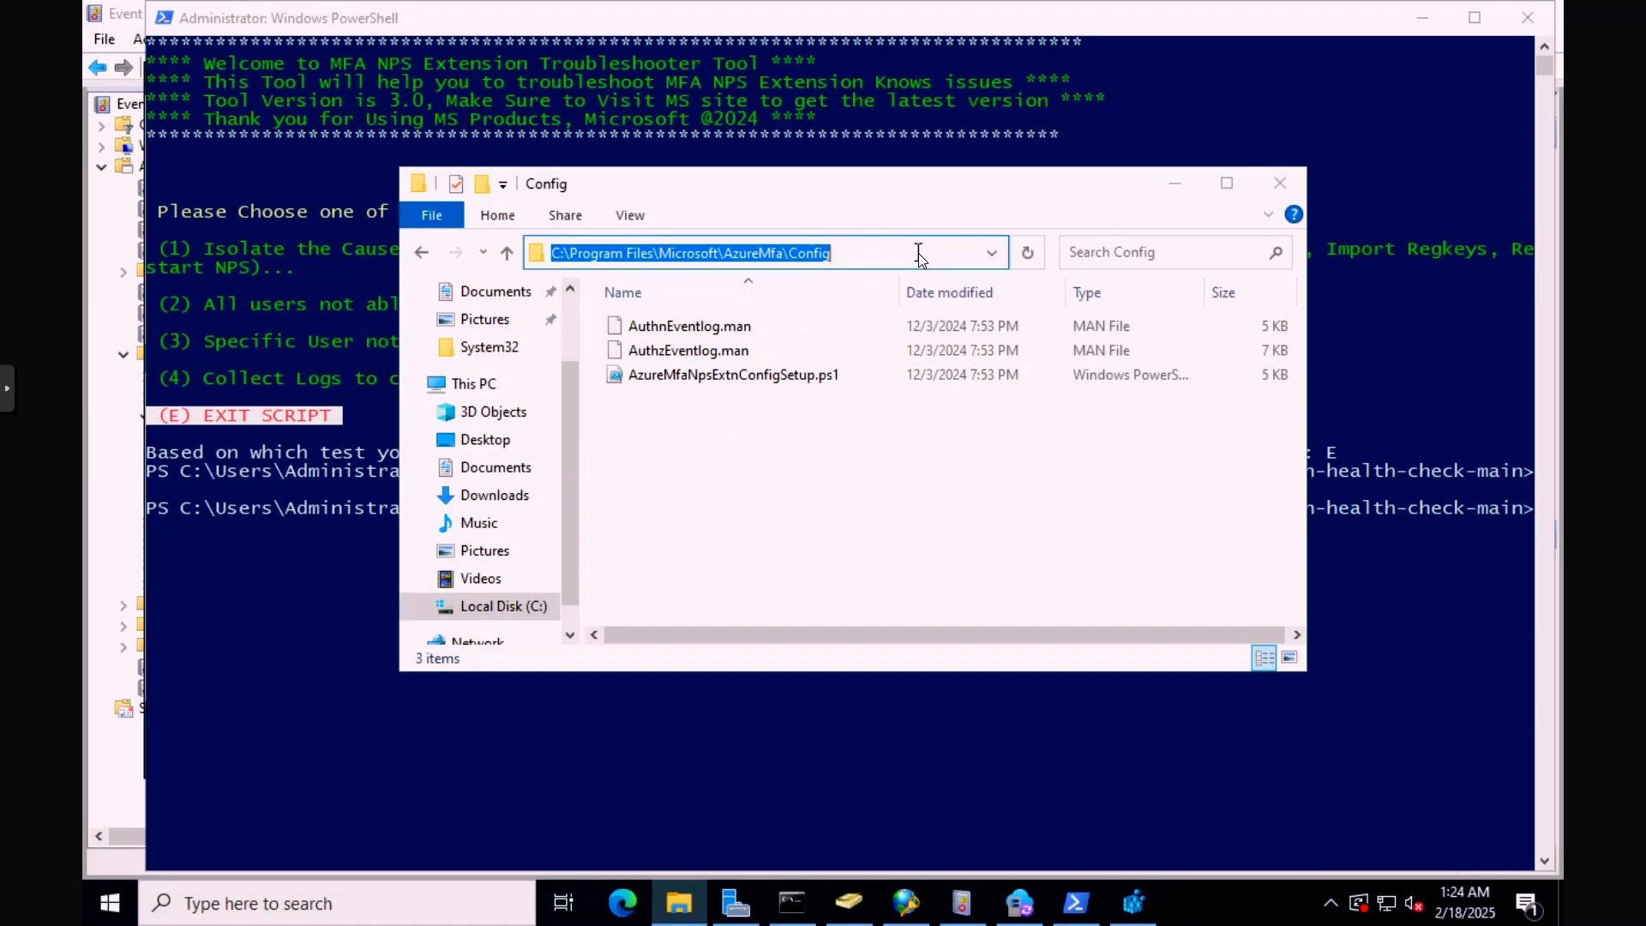
pyautogui.write('powershell')
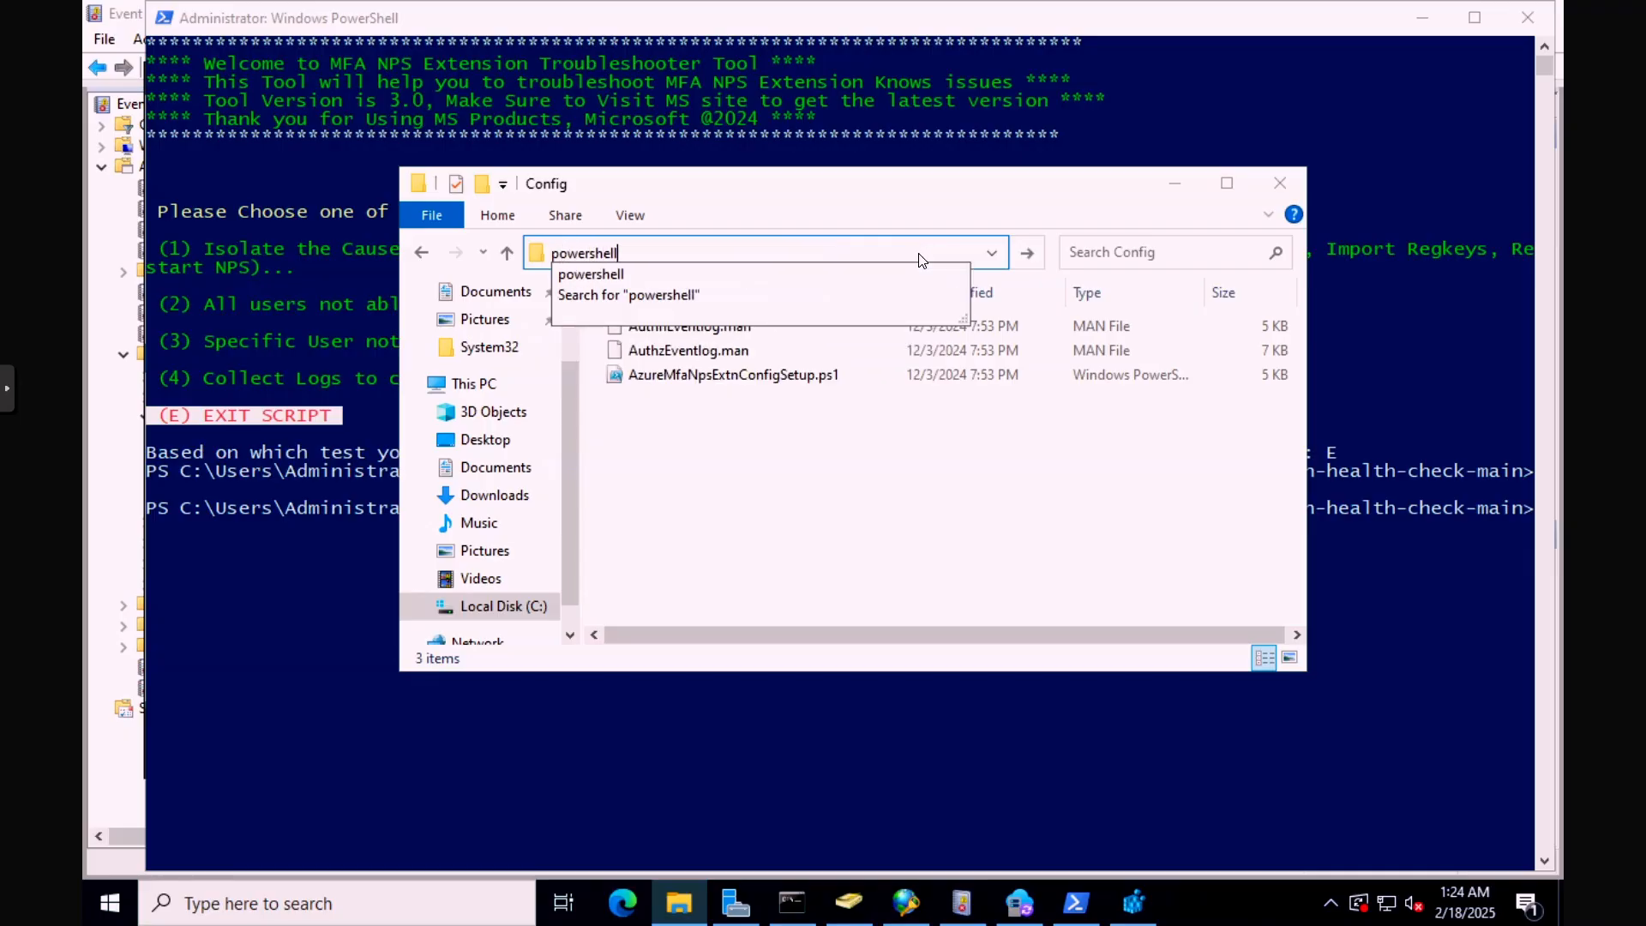
pyautogui.press('Return')
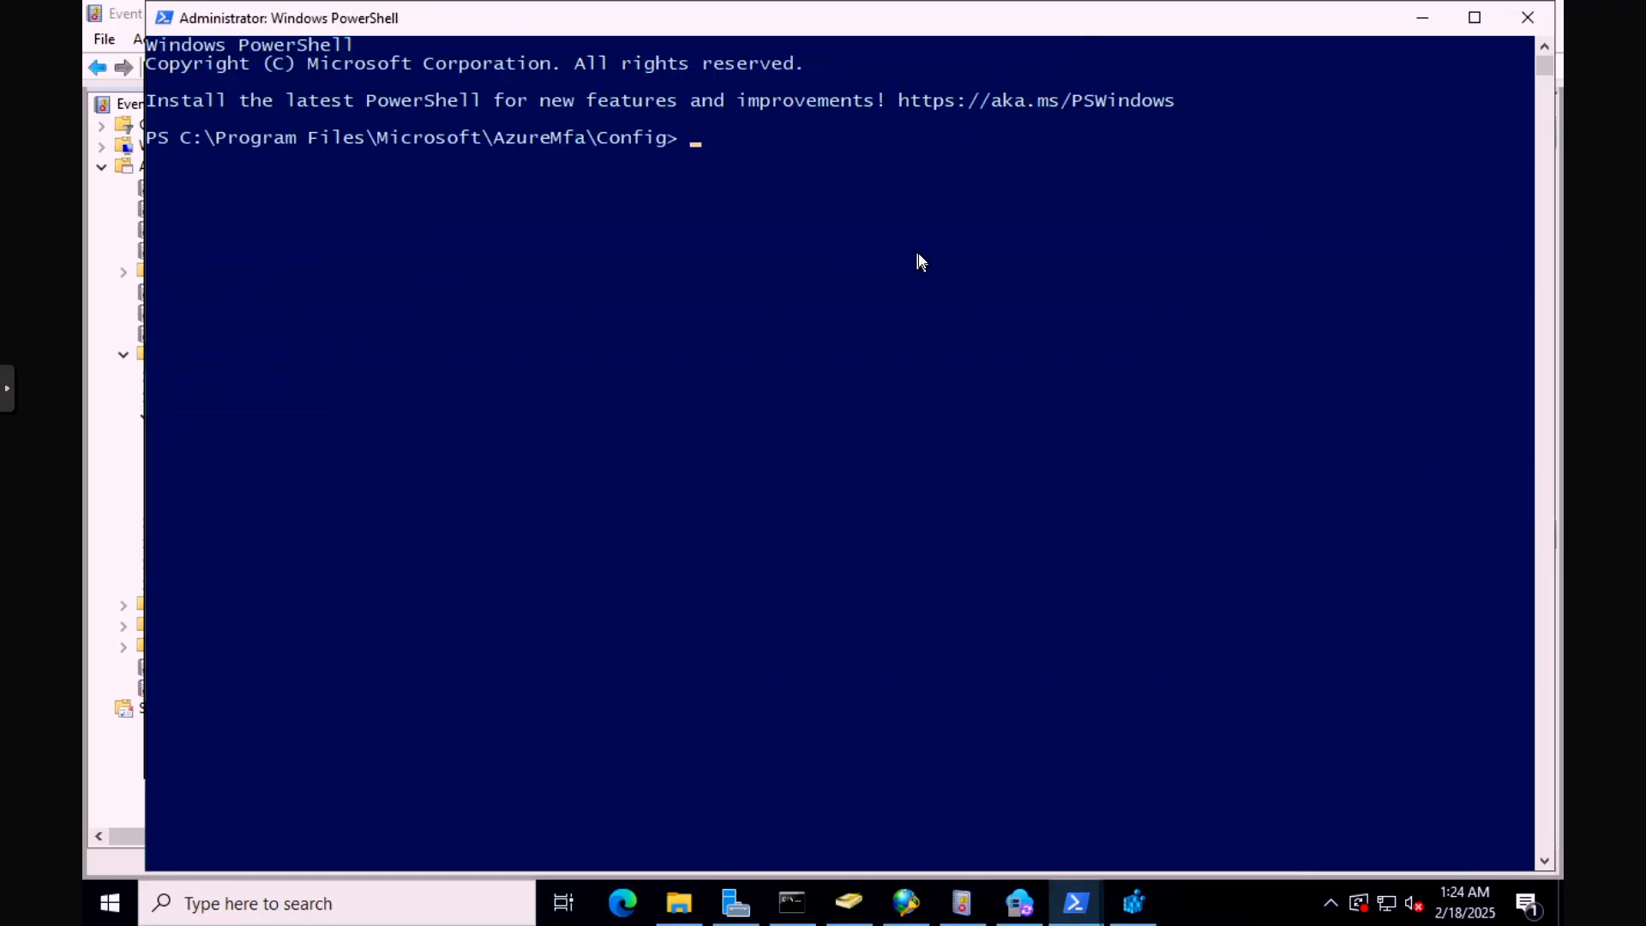
# Step: List the Config folder with dir and run .\AzureMfaNpsExtnConfigSetup.ps1
pyautogui.write('dir')
pyautogui.press('Return')
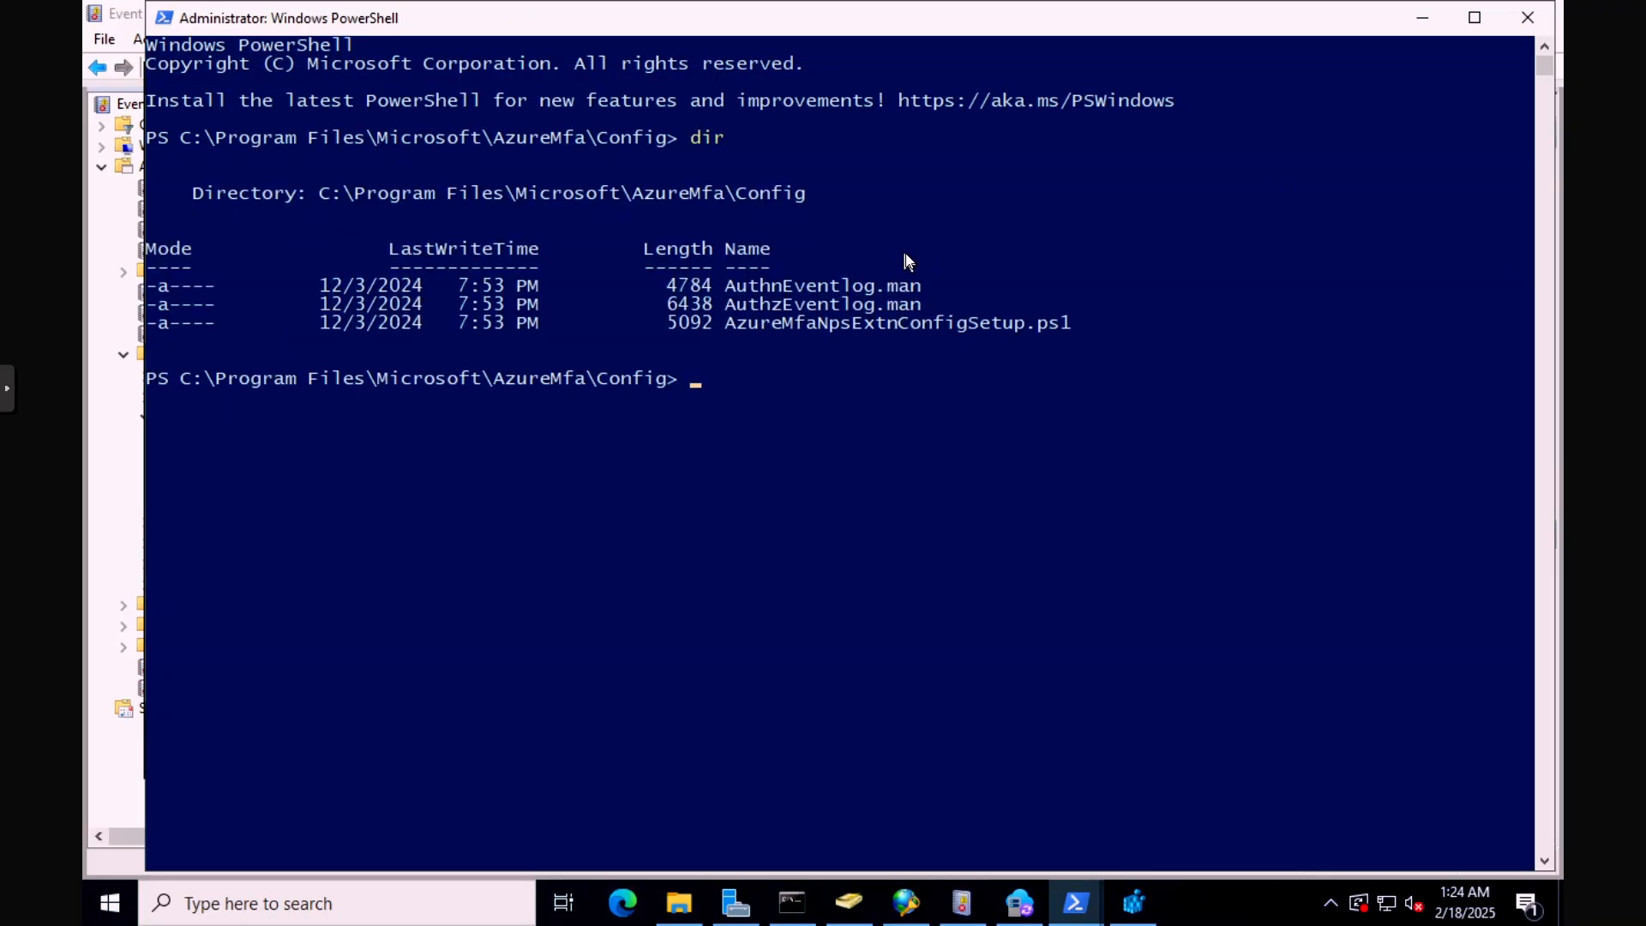
pyautogui.write('.\\Azu')
pyautogui.press('Tab')
pyautogui.press('Return')
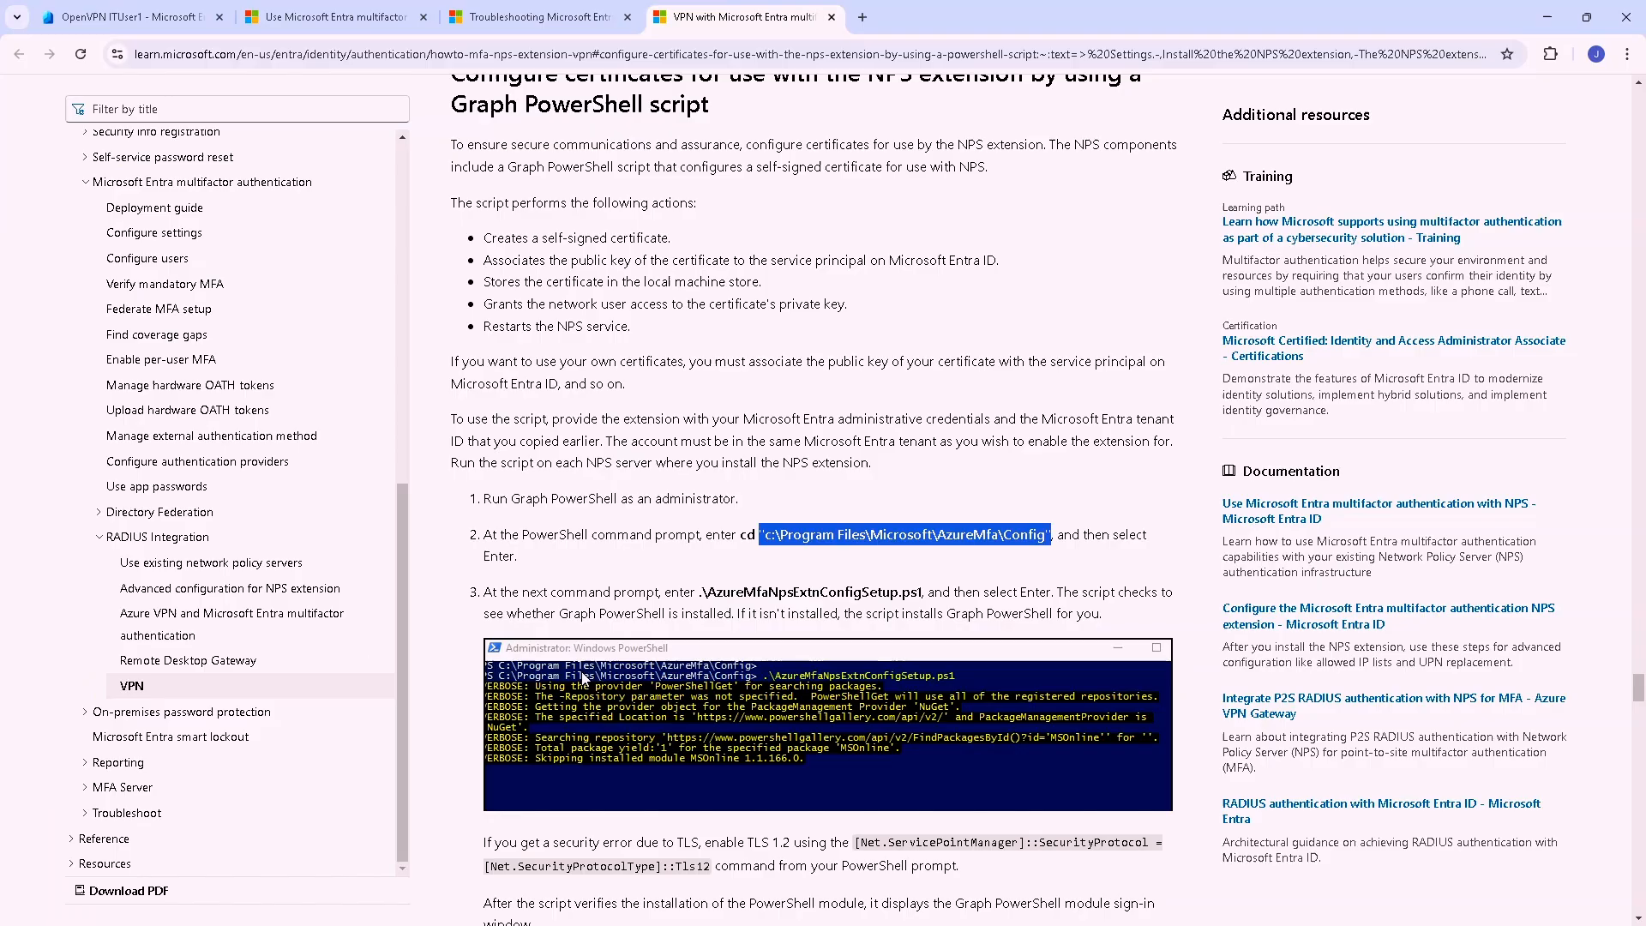
pyautogui.scroll(-2, 744, 546)
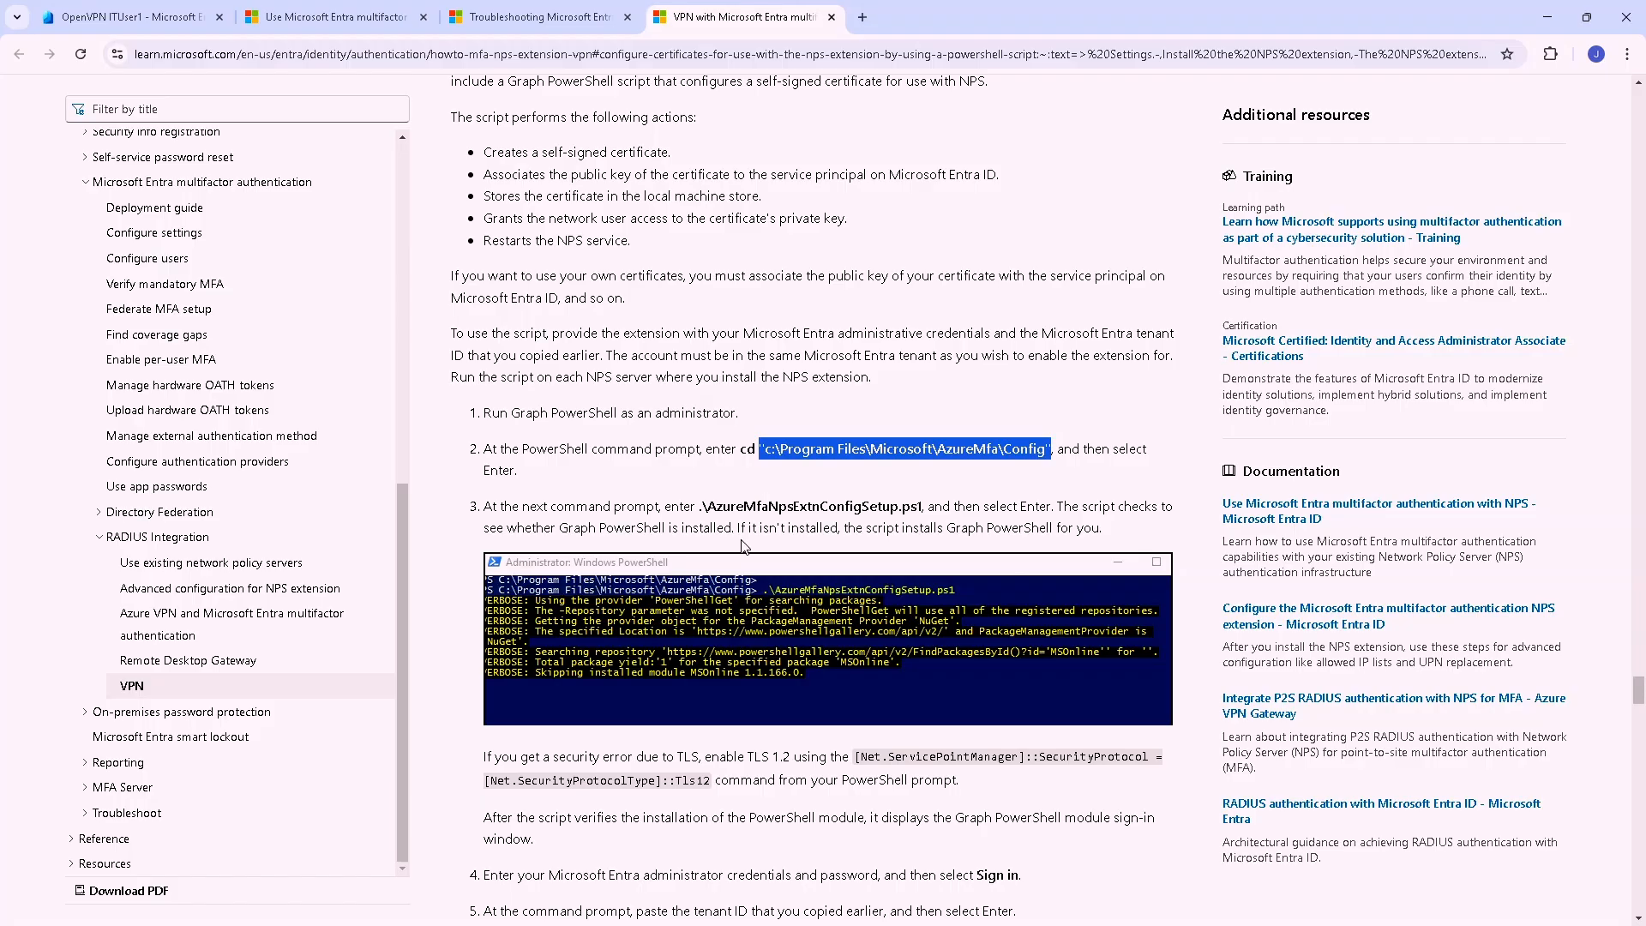
# Step: Highlight the .\AzureMfaNpsExtnConfigSetup.ps1 command, then scroll to Verify the configuration
pyautogui.moveTo(699, 505); pyautogui.dragTo(925, 504)
pyautogui.scroll(-4, 765, 583)
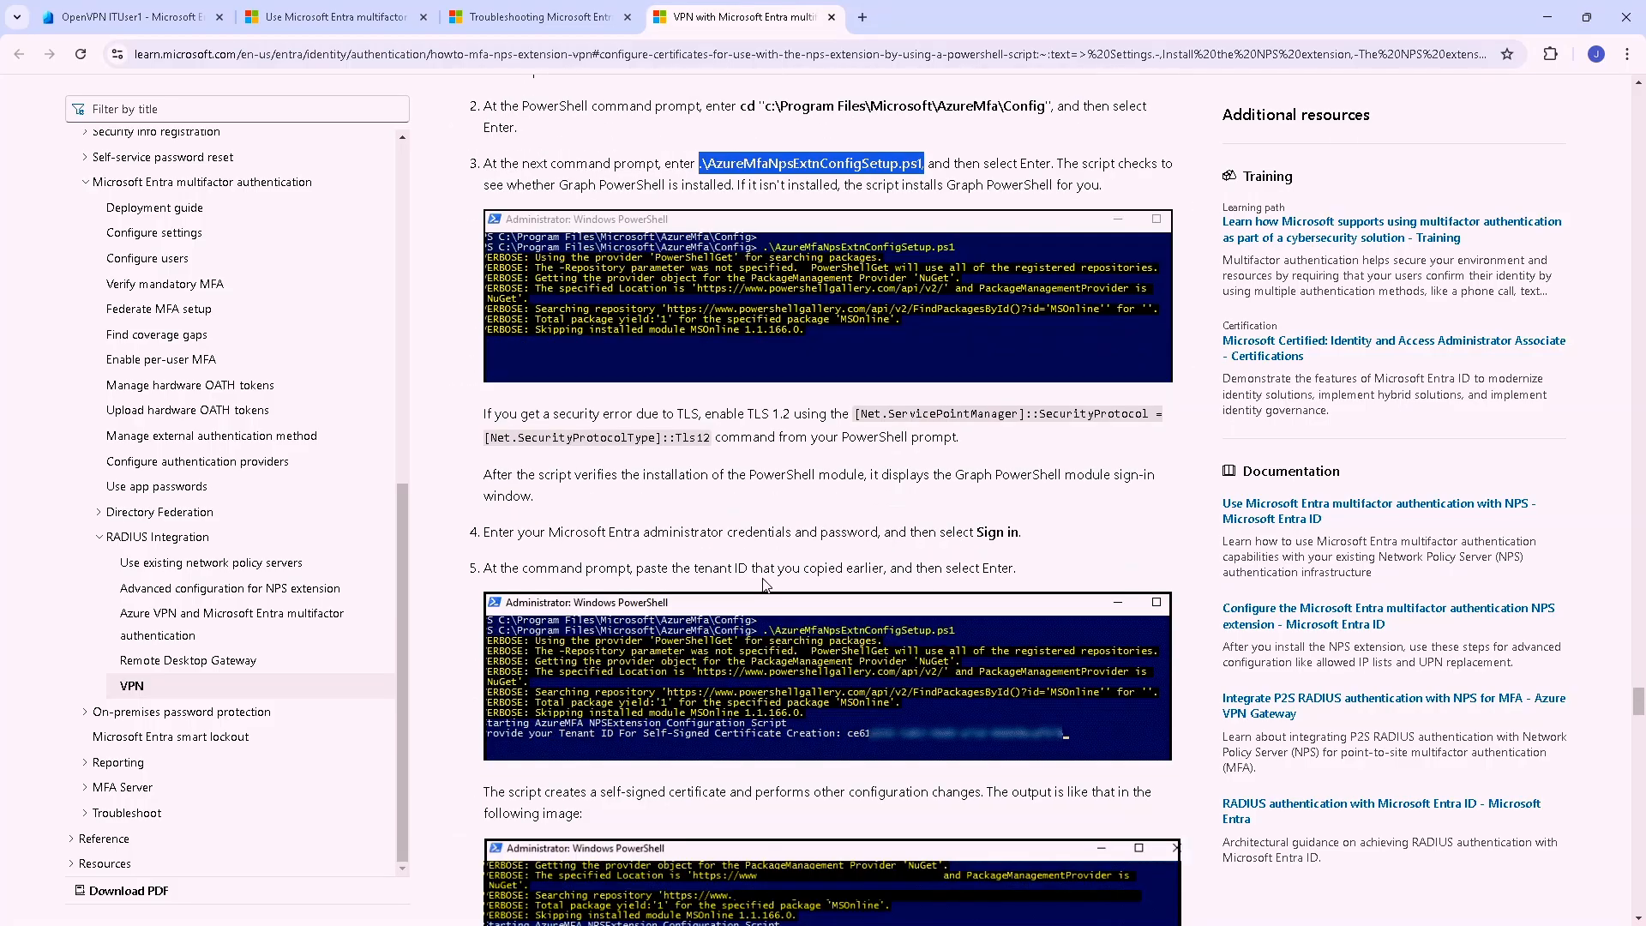
pyautogui.scroll(-5, 765, 583)
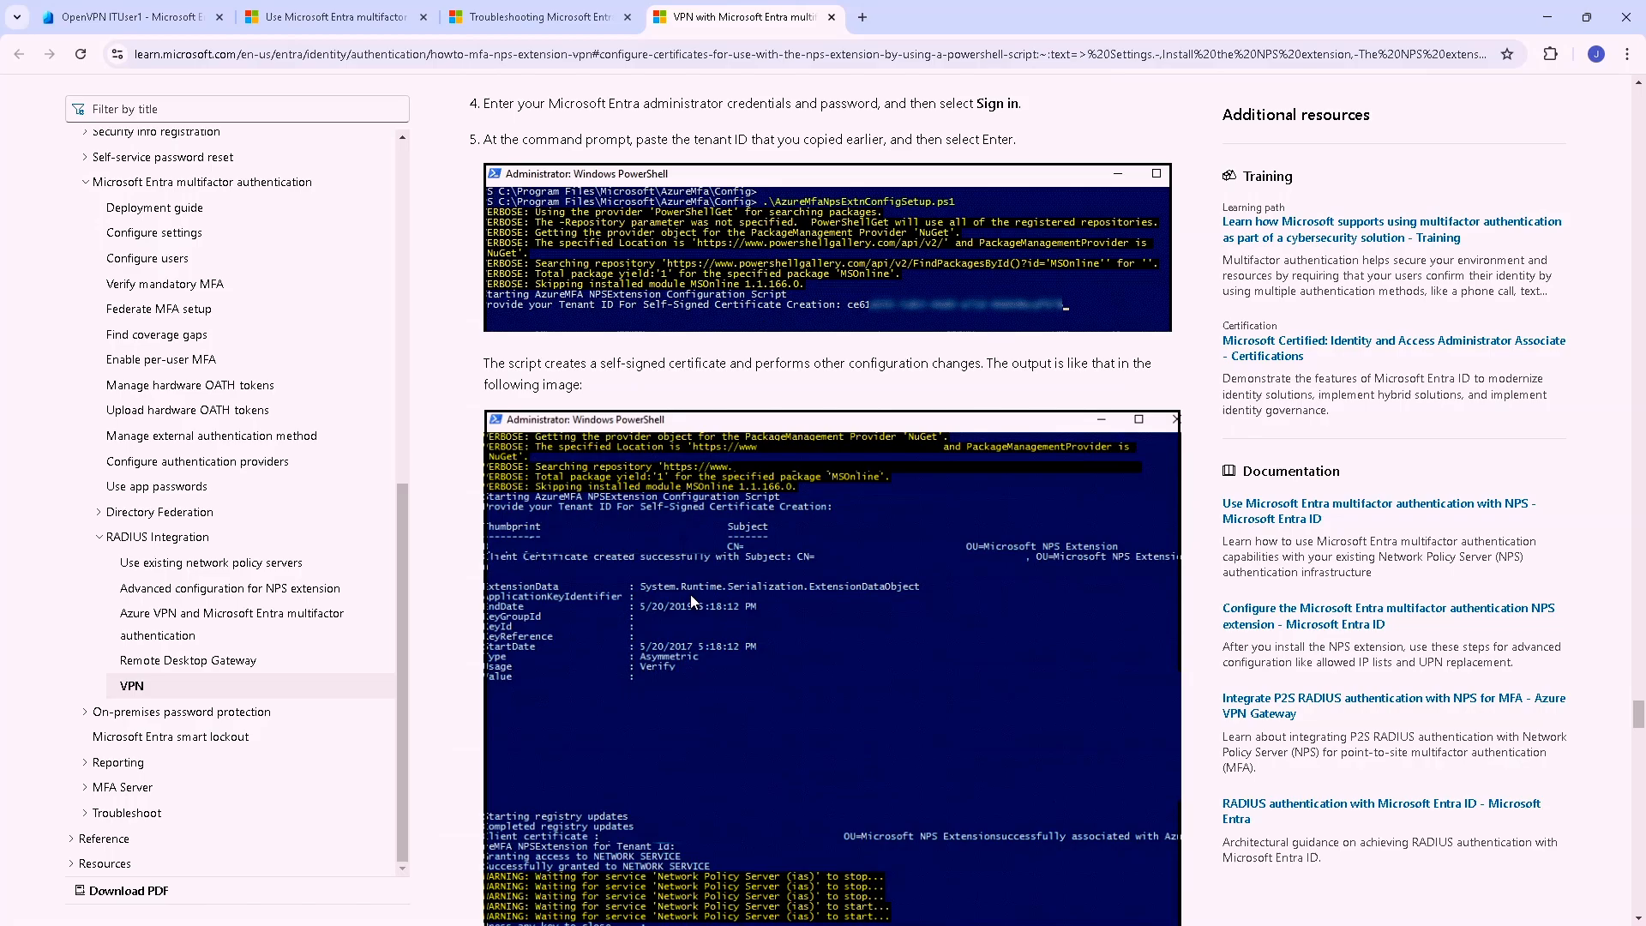
pyautogui.scroll(-1, 689, 599)
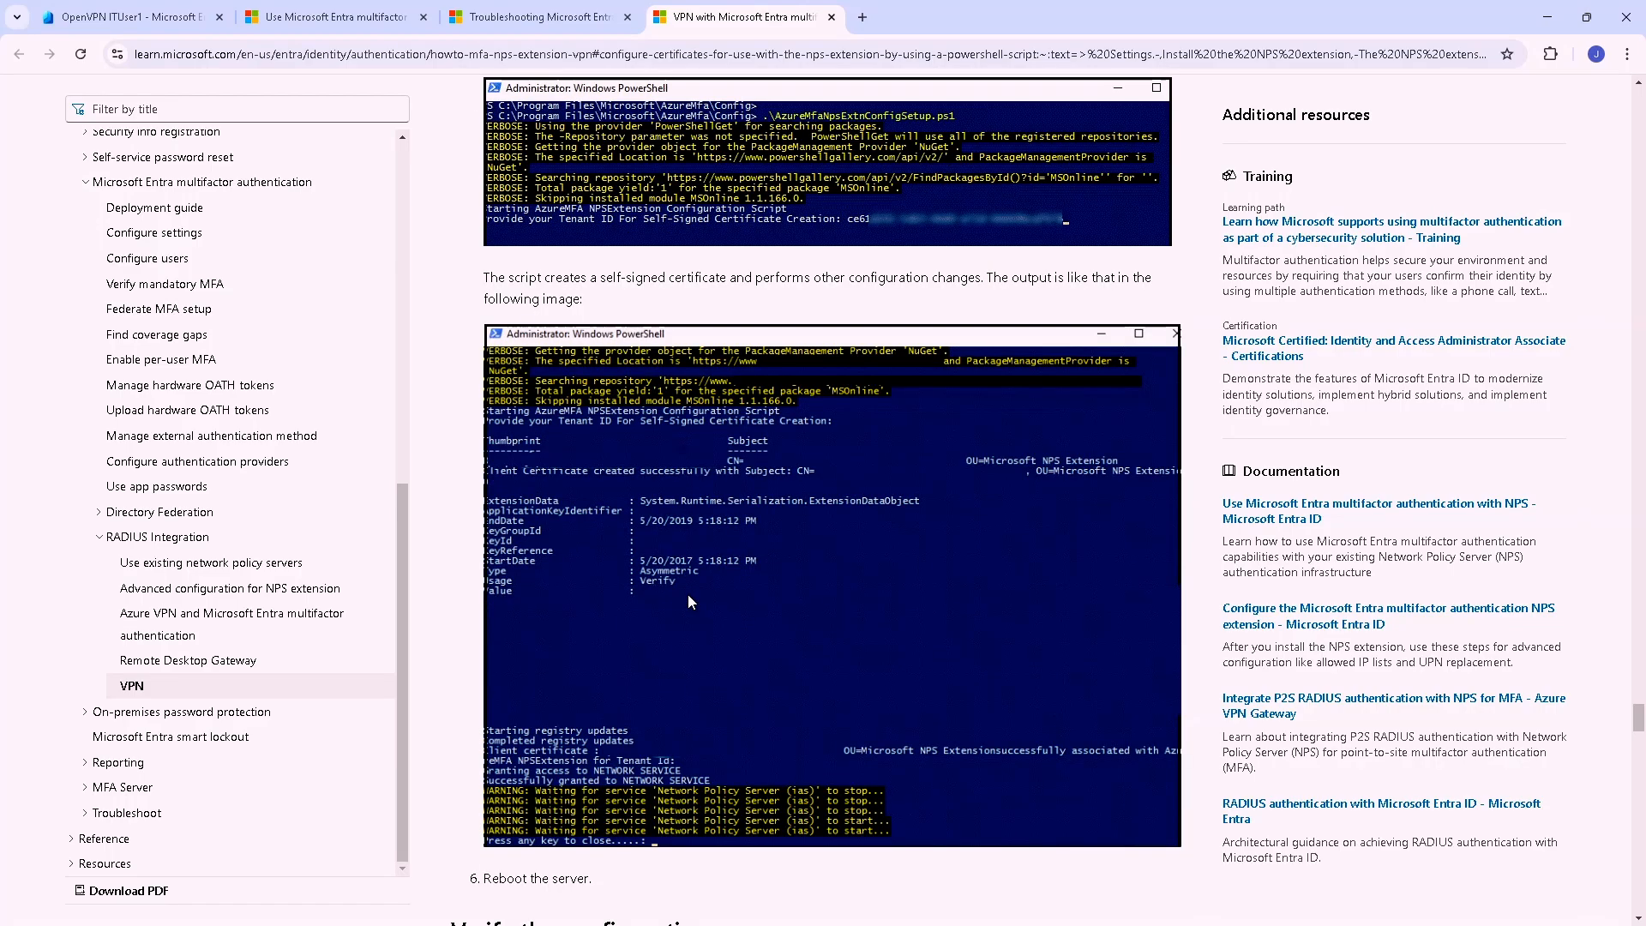
pyautogui.scroll(-5, 688, 595)
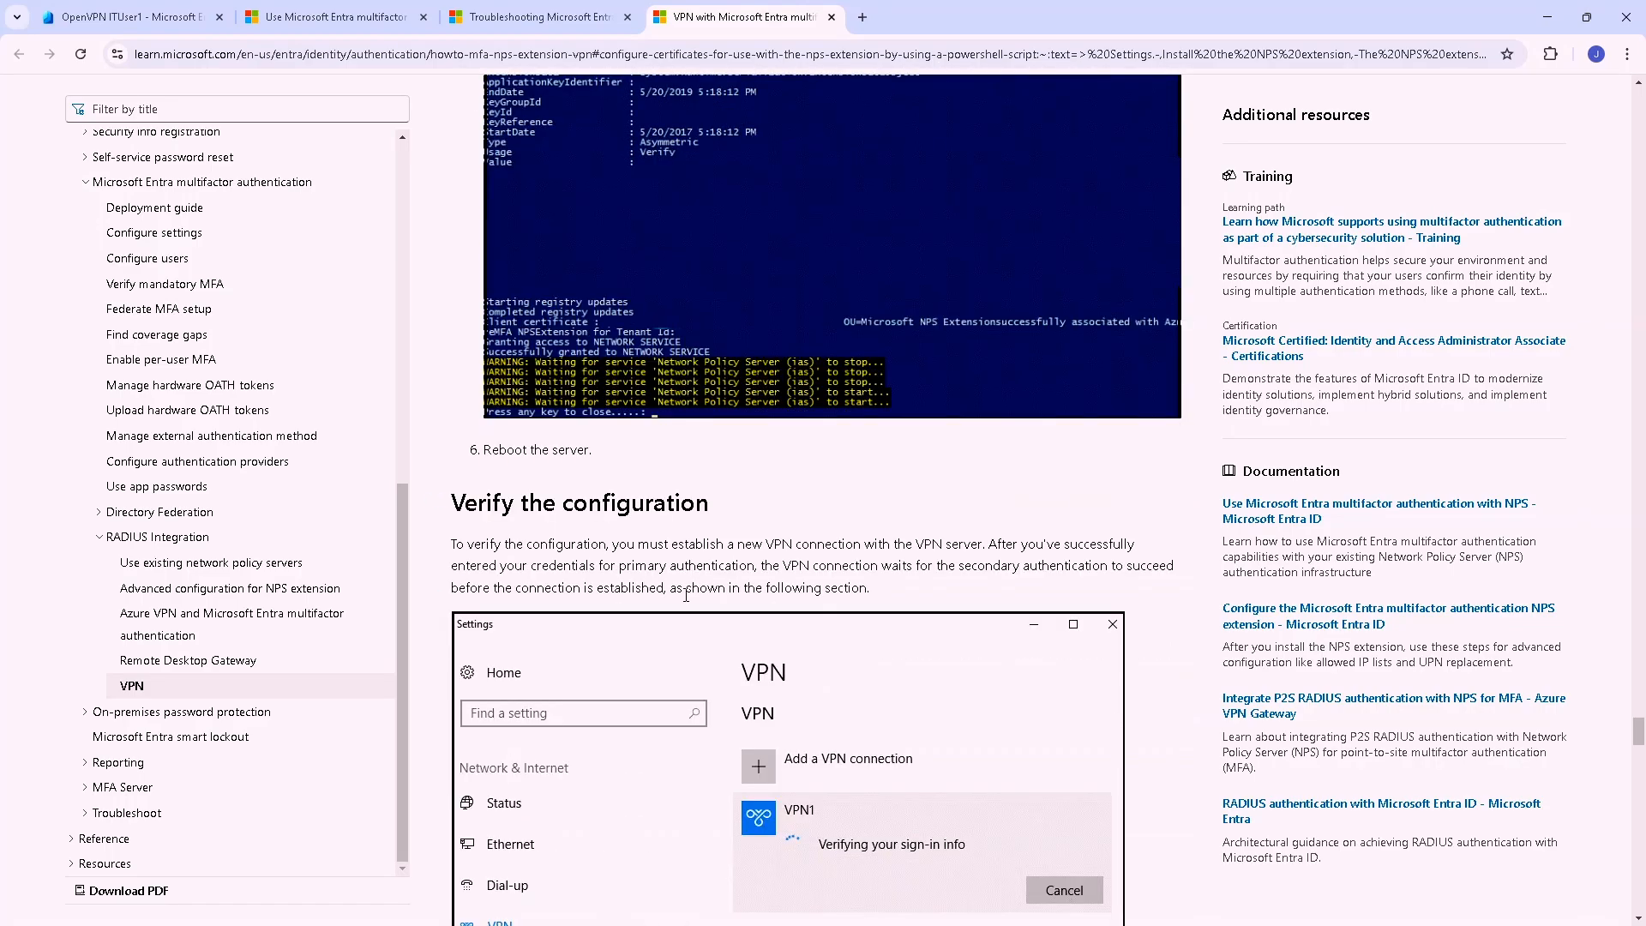
pyautogui.scroll(1, 686, 595)
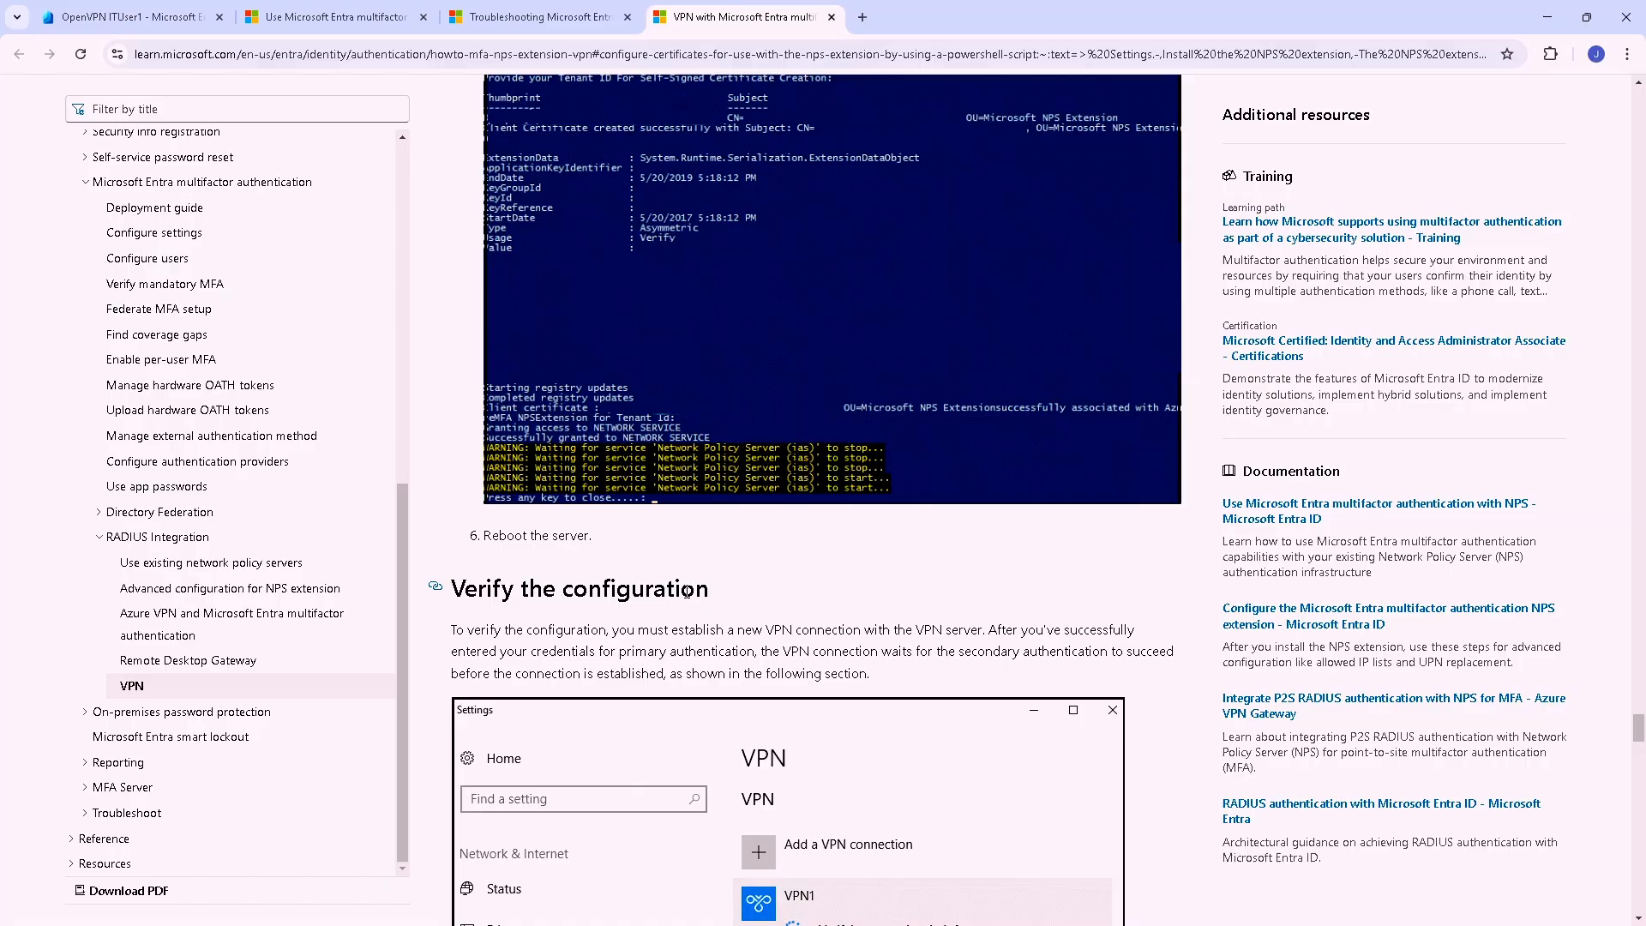